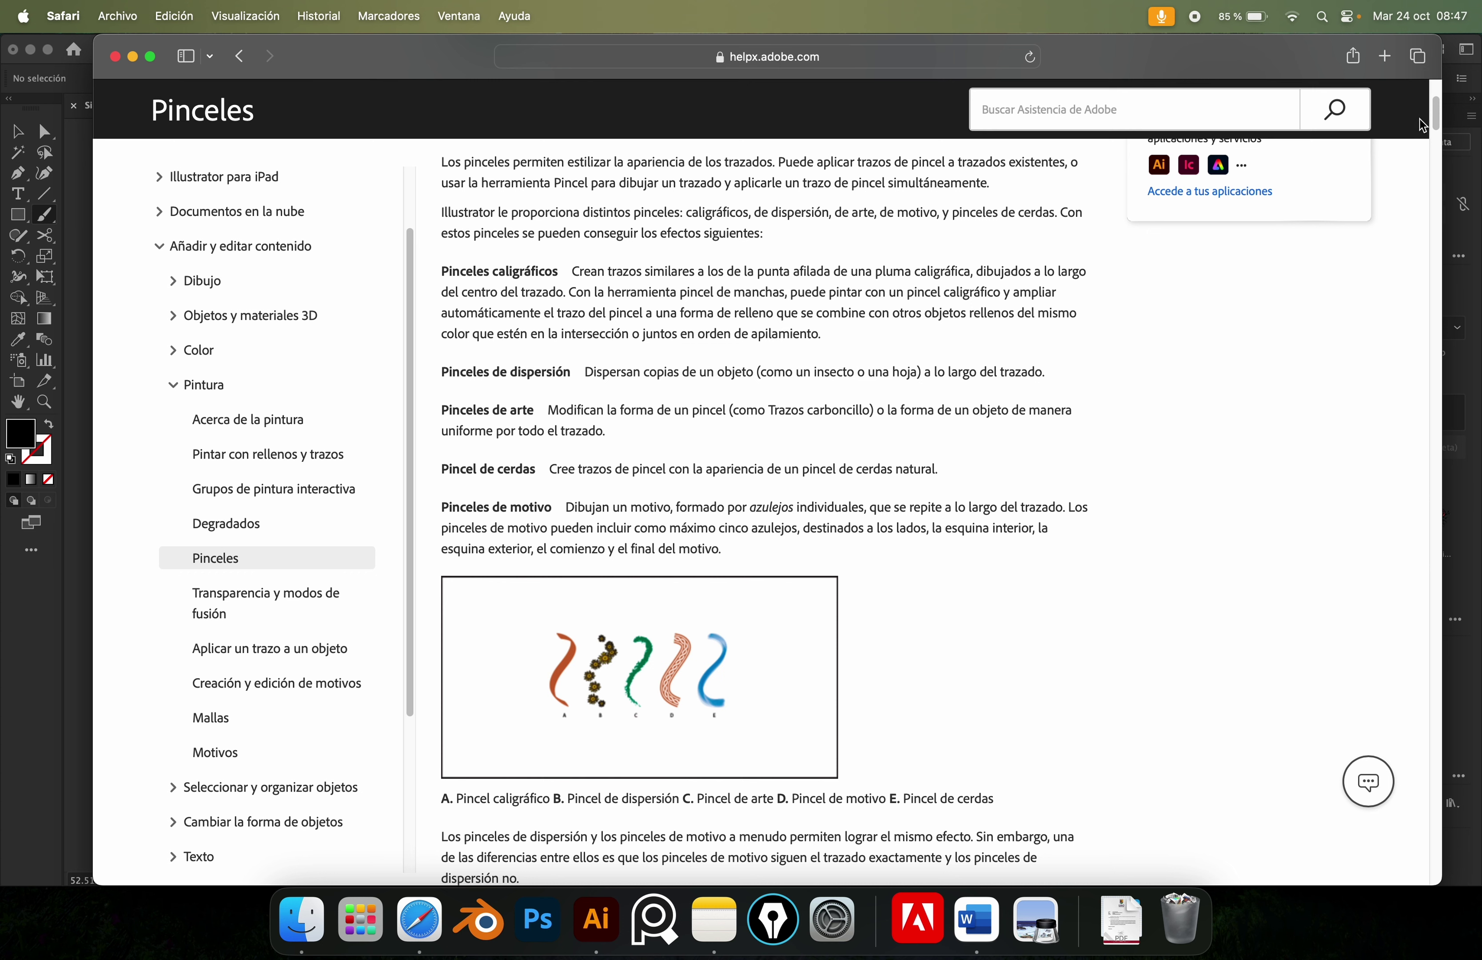
Scroll through the Pinceles help page to the brush-type descriptions.
scroll(1433, 122, up, 1)
scroll(1431, 117, up, 2)
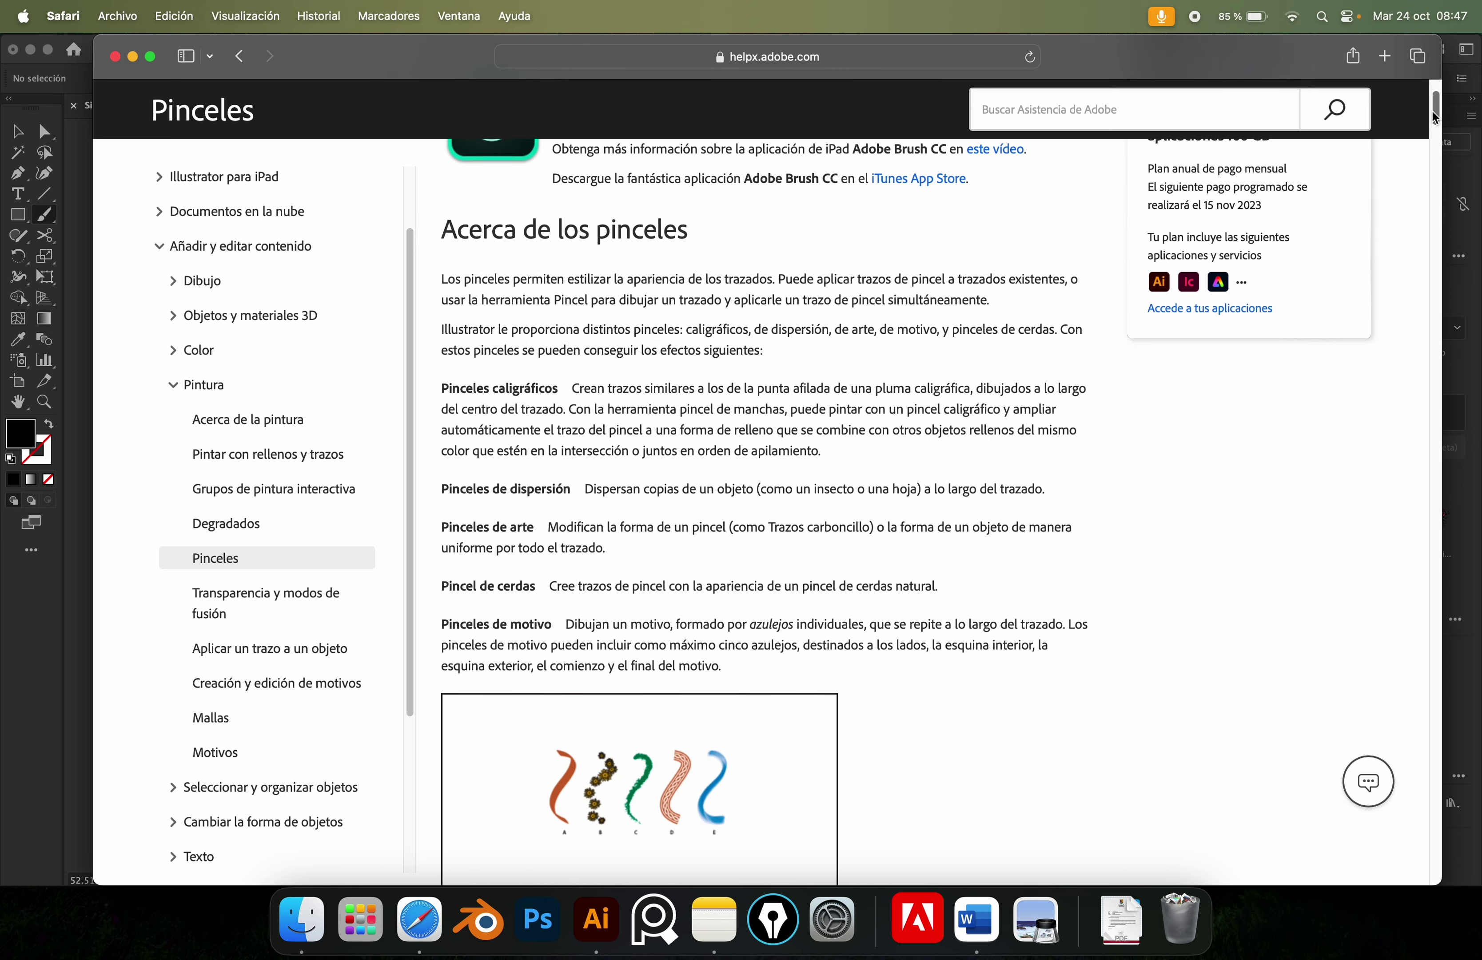
scroll(1432, 111, up, 3)
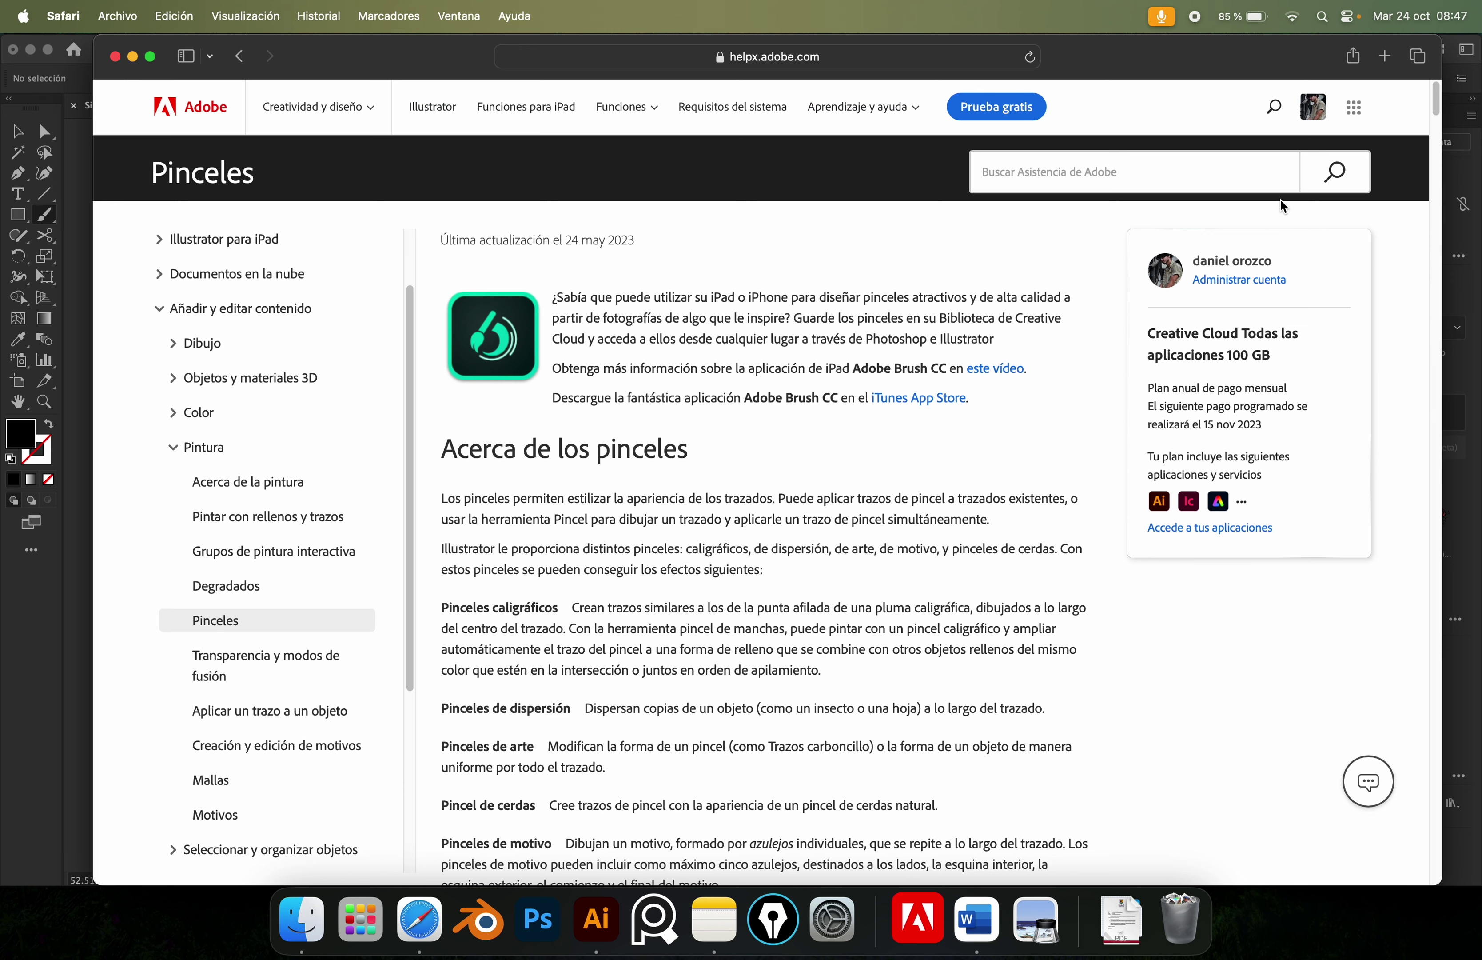
scroll(1432, 111, down, 4)
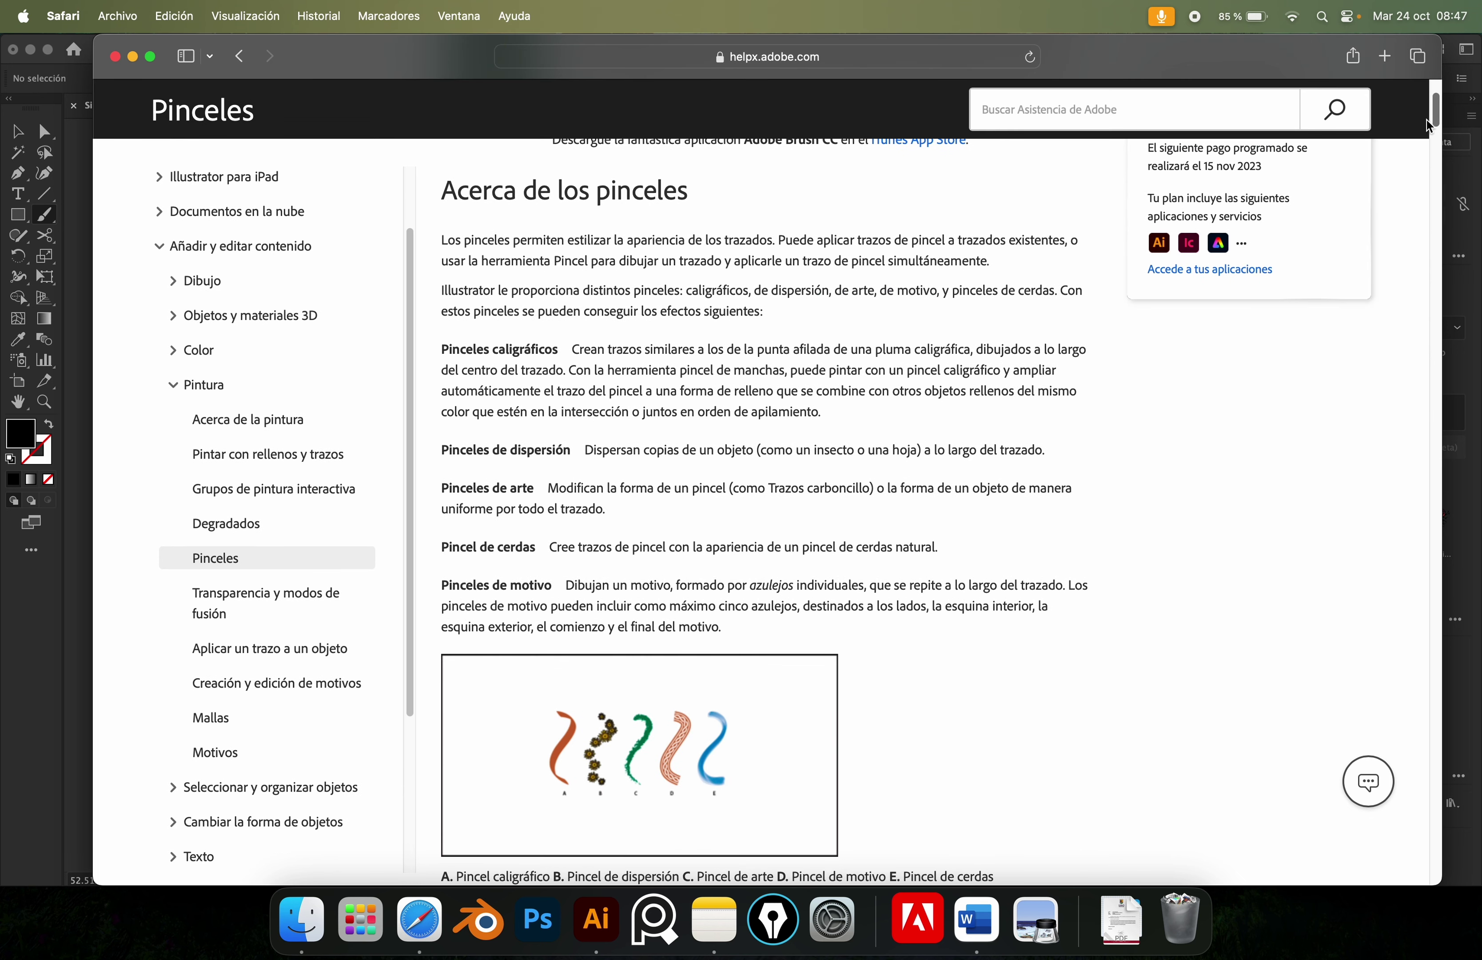
scroll(1426, 120, down, 1)
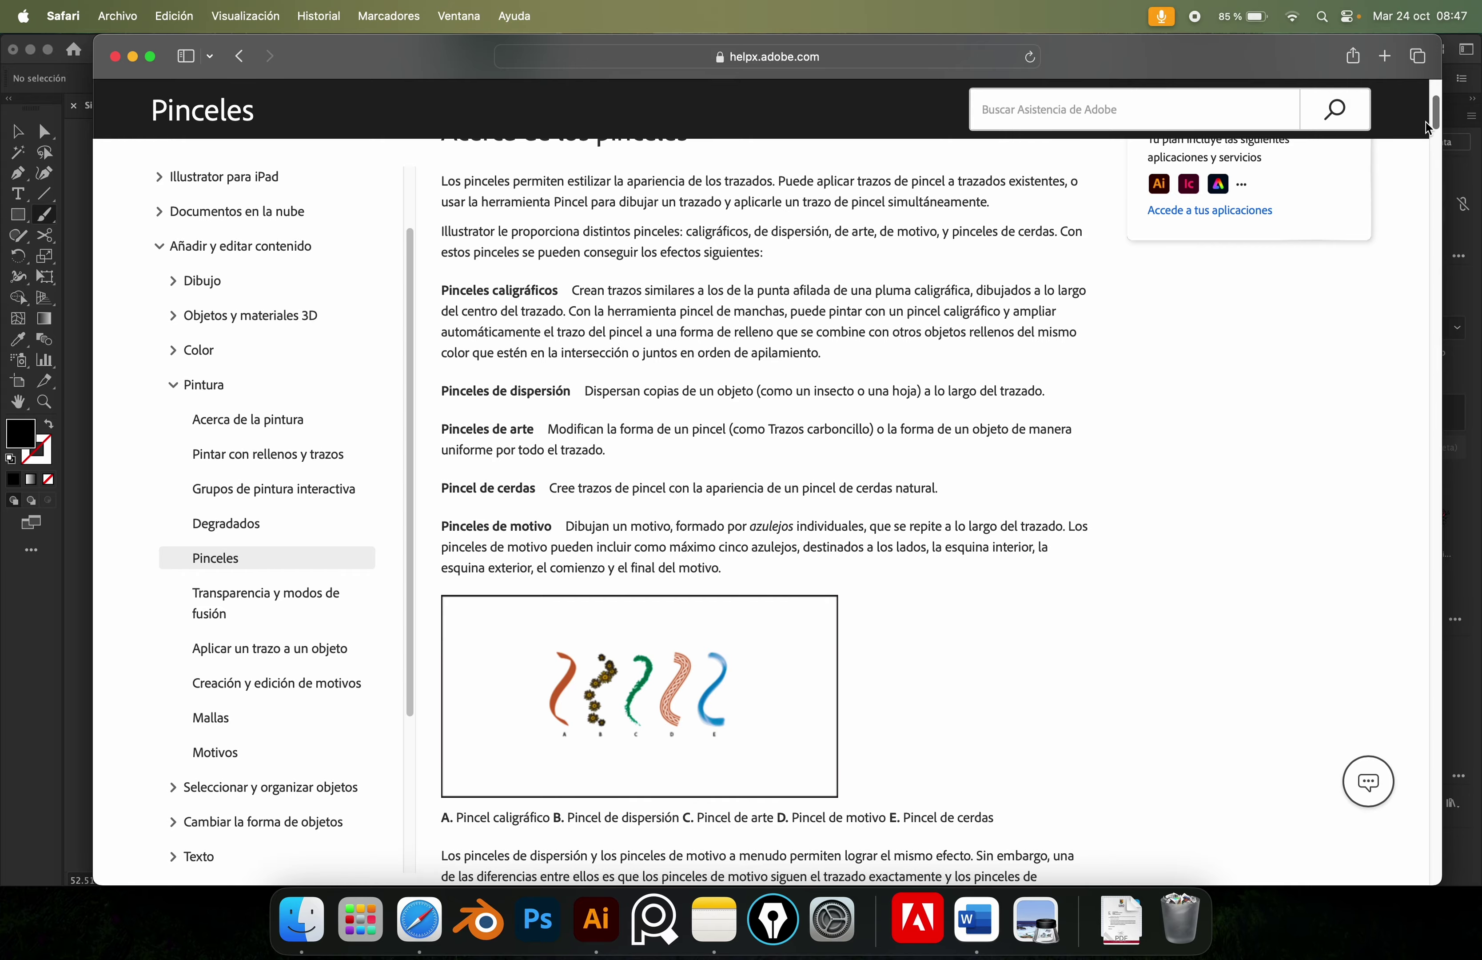
mouse_move(1427, 128)
mouse_down()
mouse_move(1396, 232)
mouse_move(1390, 338)
mouse_up()
scroll(1387, 336, down, 5)
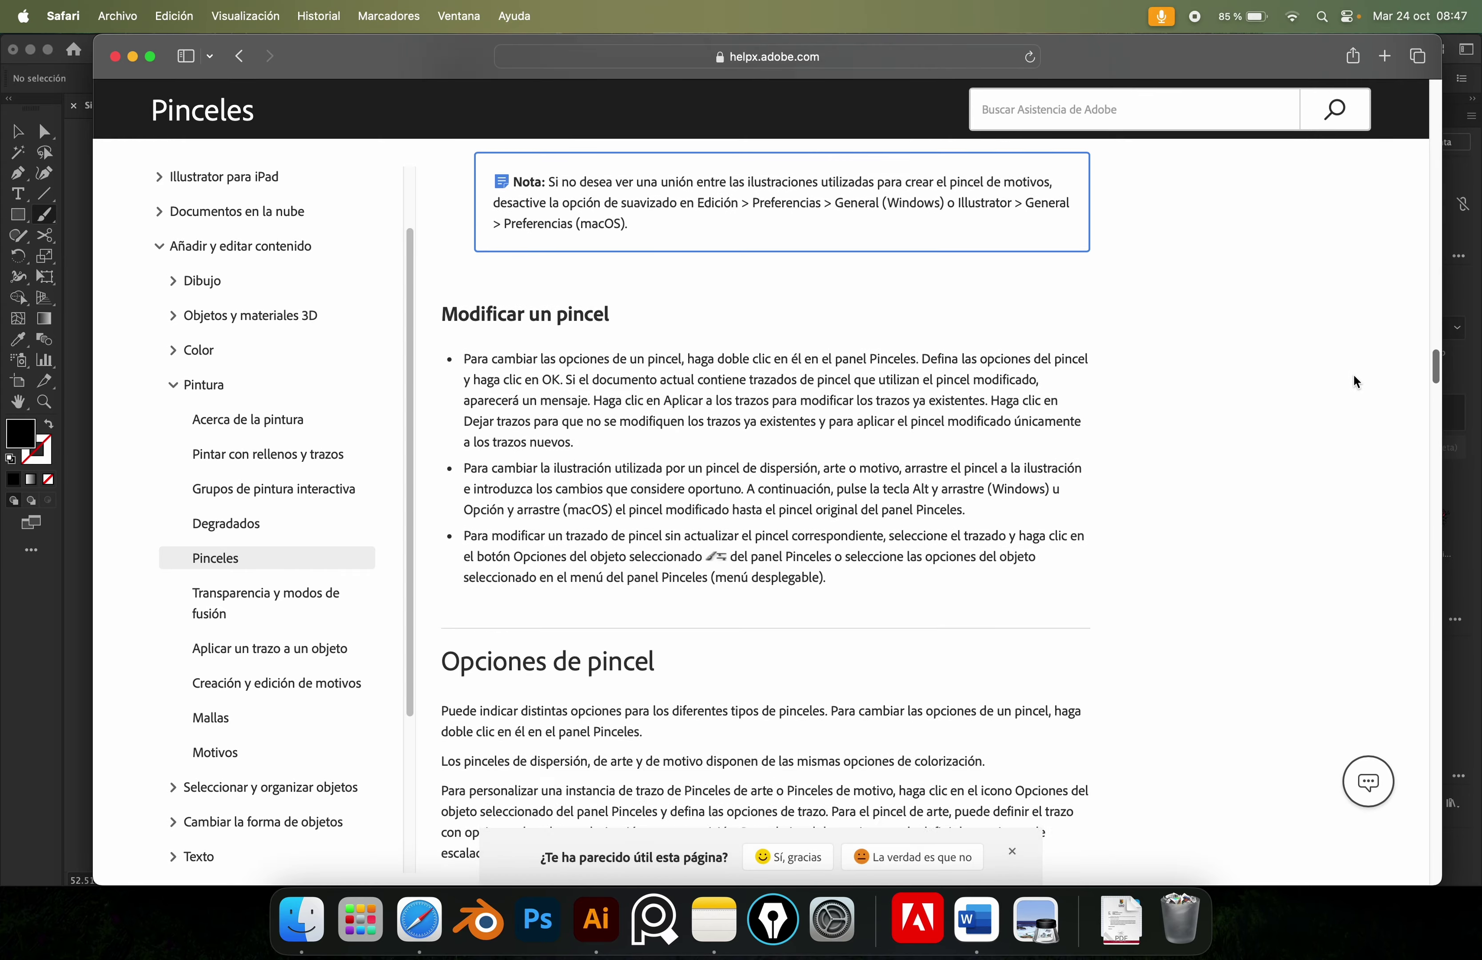
scroll(1354, 373, up, 5)
scroll(1355, 343, up, 5)
scroll(1377, 288, up, 3)
scroll(1381, 261, up, 5)
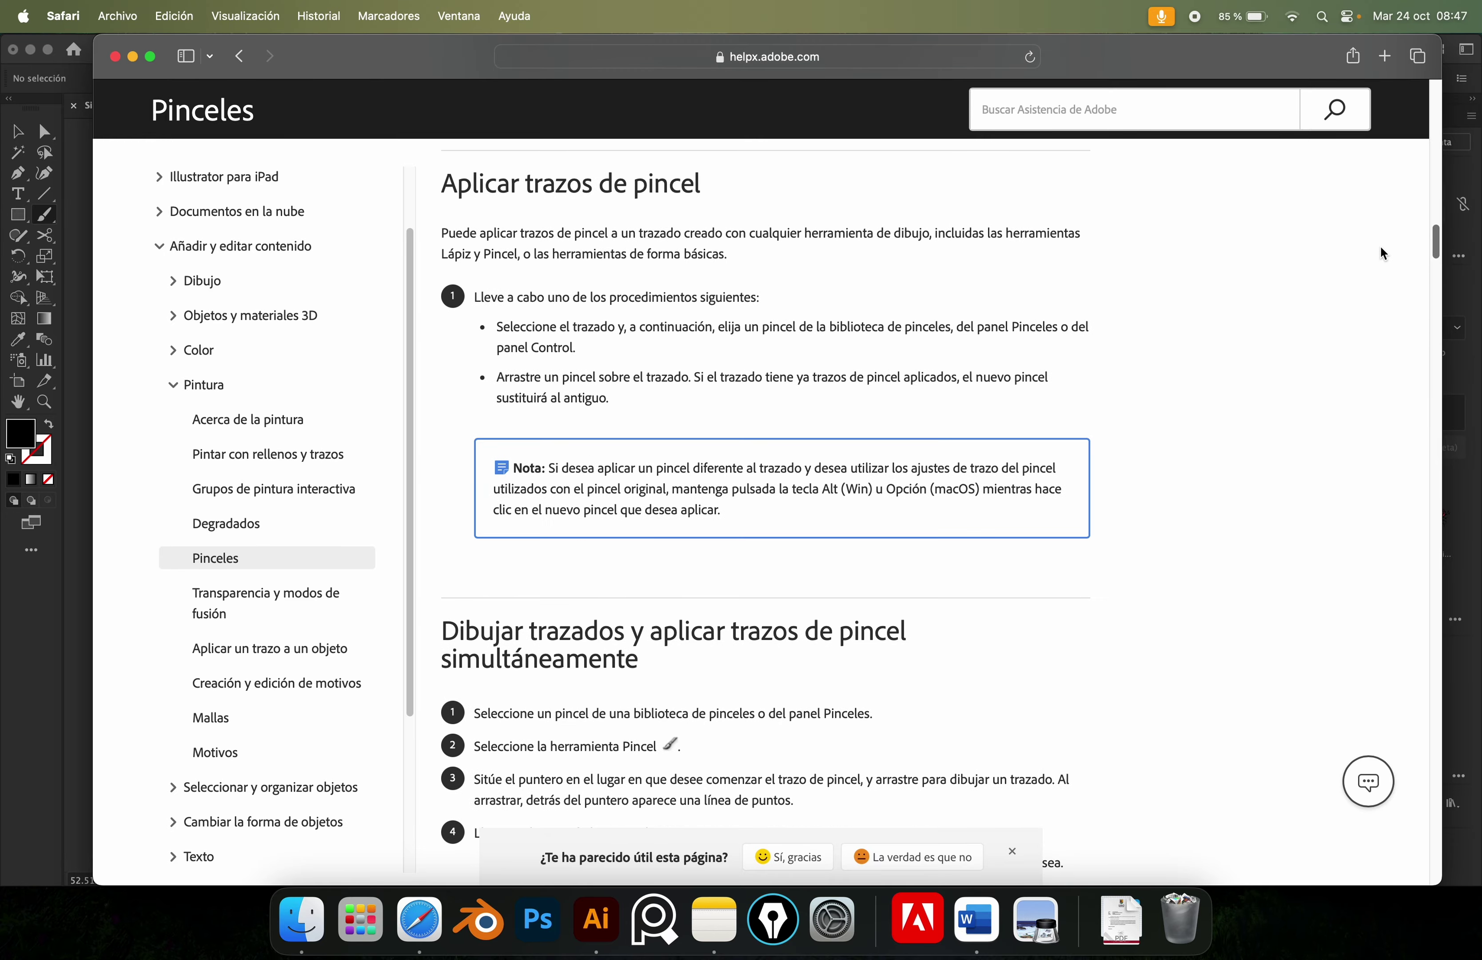
scroll(1380, 244, up, 5)
scroll(1376, 232, up, 5)
scroll(1373, 218, up, 4)
scroll(1375, 209, up, 1)
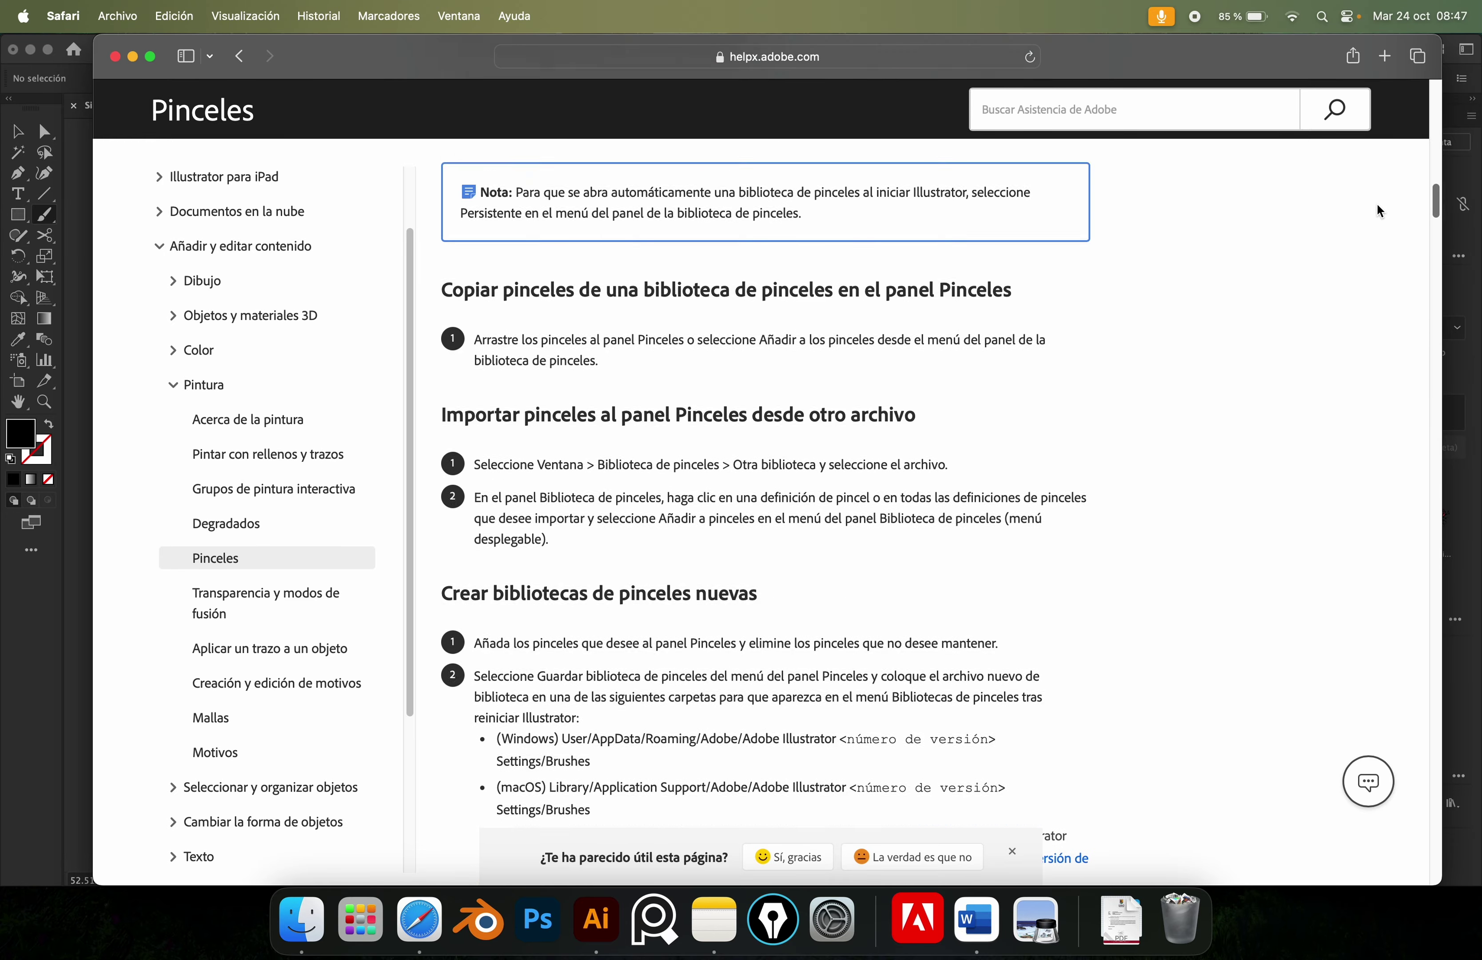
scroll(1377, 203, up, 5)
scroll(1380, 190, up, 5)
scroll(1383, 178, up, 3)
scroll(1386, 176, up, 1)
drag(1434, 168, 1434, 113)
scroll(1204, 182, down, 1)
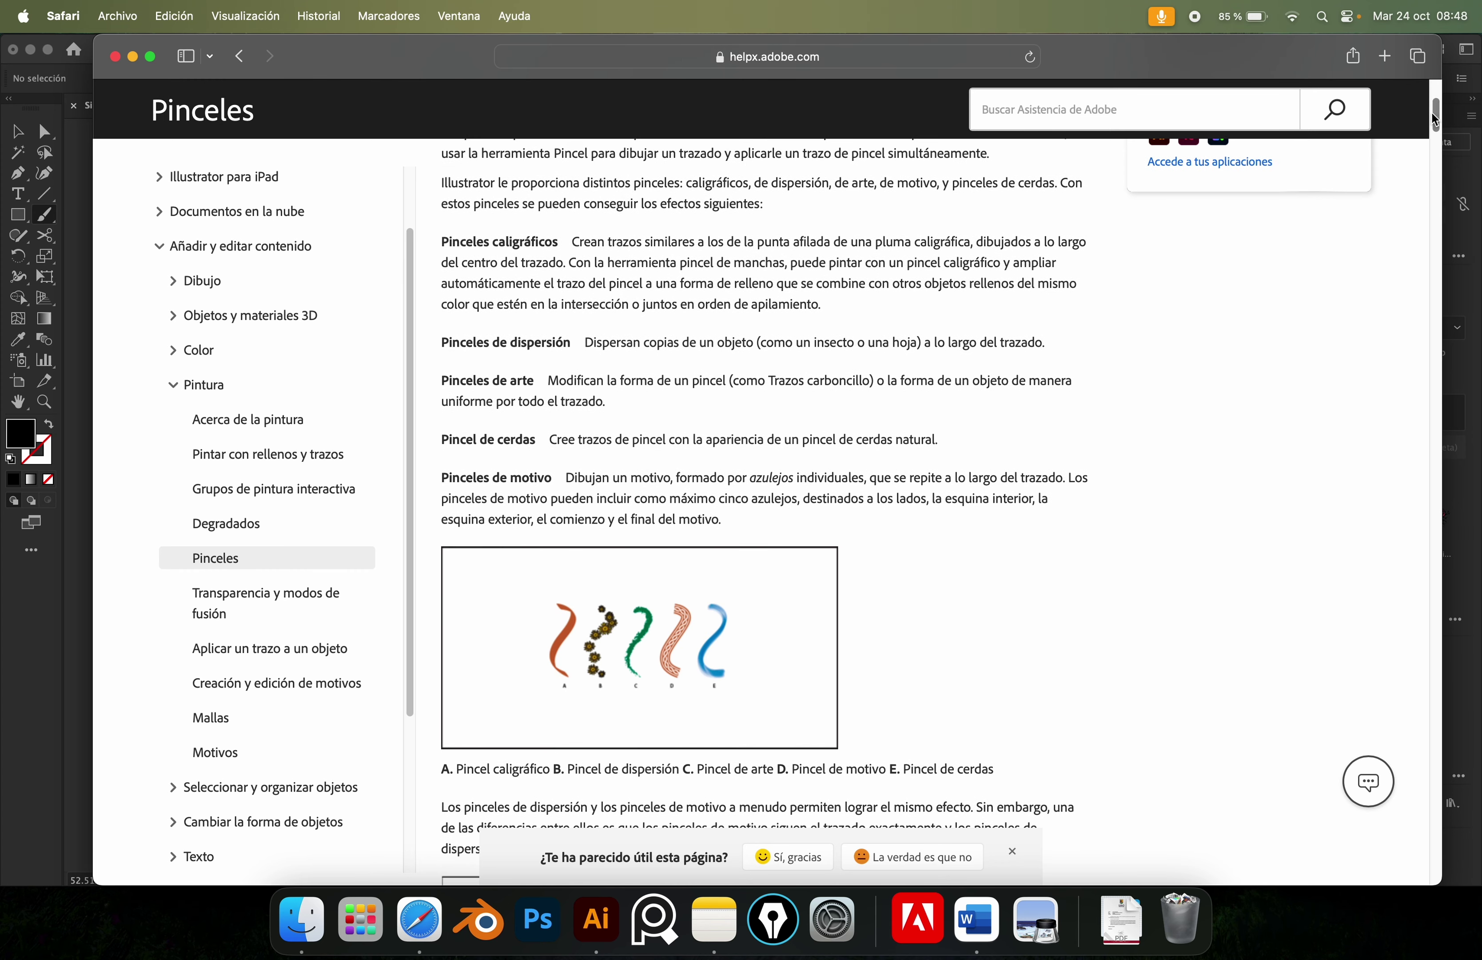
drag(1428, 115, 1433, 108)
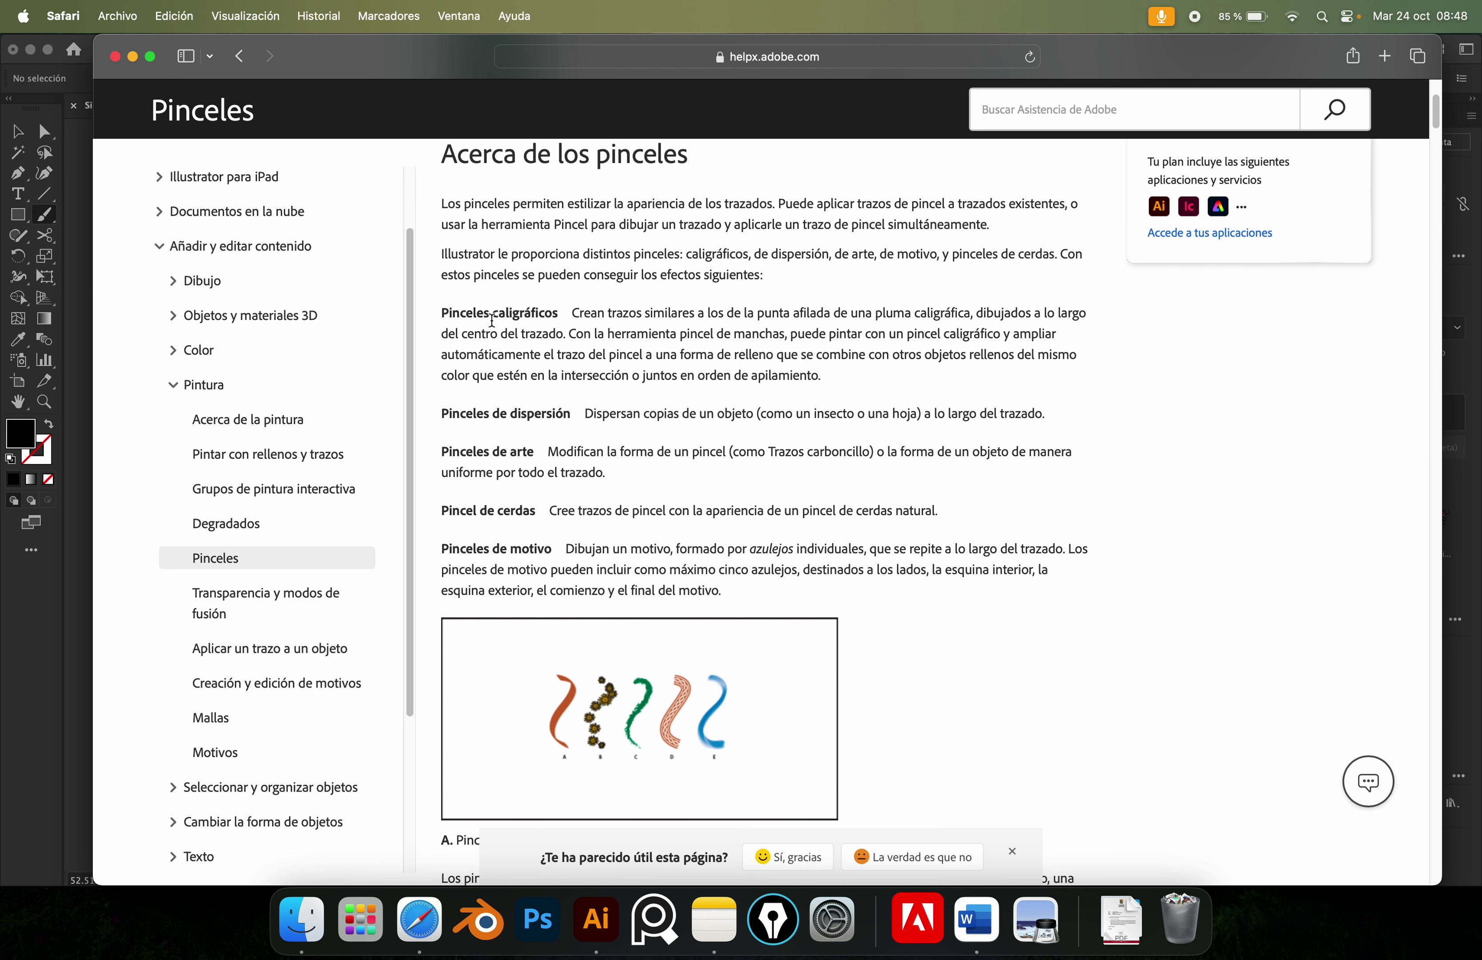
Highlight the calligraphic, scatter, art, bristle and pattern brush headings, then return to Illustrator.
drag(443, 305, 535, 313)
click(583, 330)
mouse_move(442, 413)
mouse_down()
mouse_move(570, 413)
mouse_move(503, 444)
mouse_up()
click(561, 447)
drag(534, 507, 457, 509)
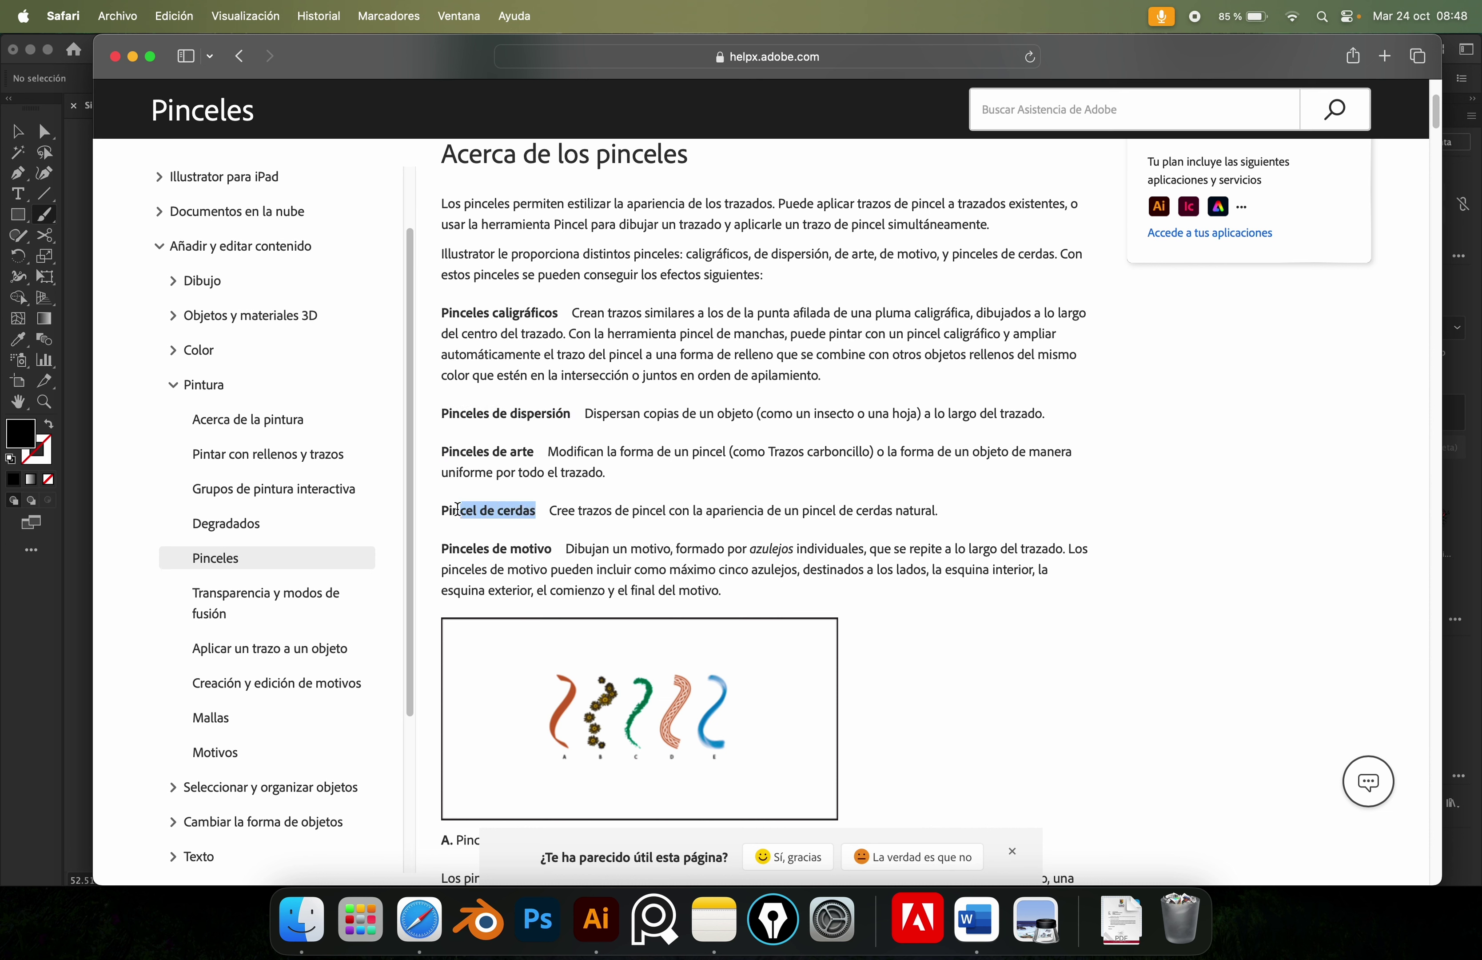
click(457, 510)
mouse_move(546, 548)
mouse_down()
mouse_move(441, 548)
mouse_move(494, 552)
mouse_up()
click(533, 544)
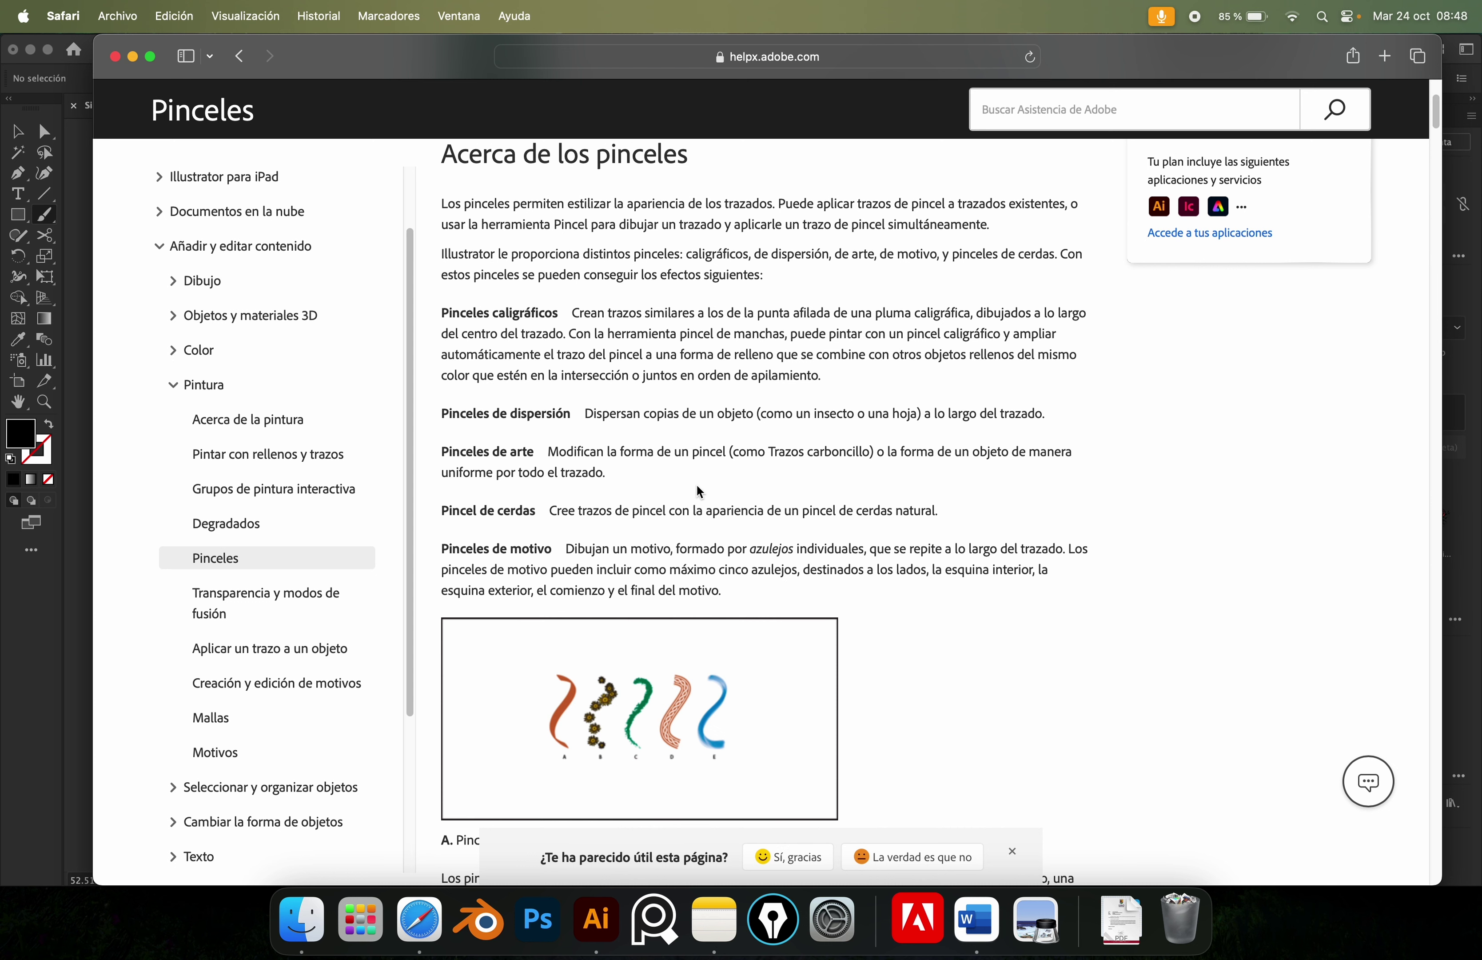
key(super+Tab)
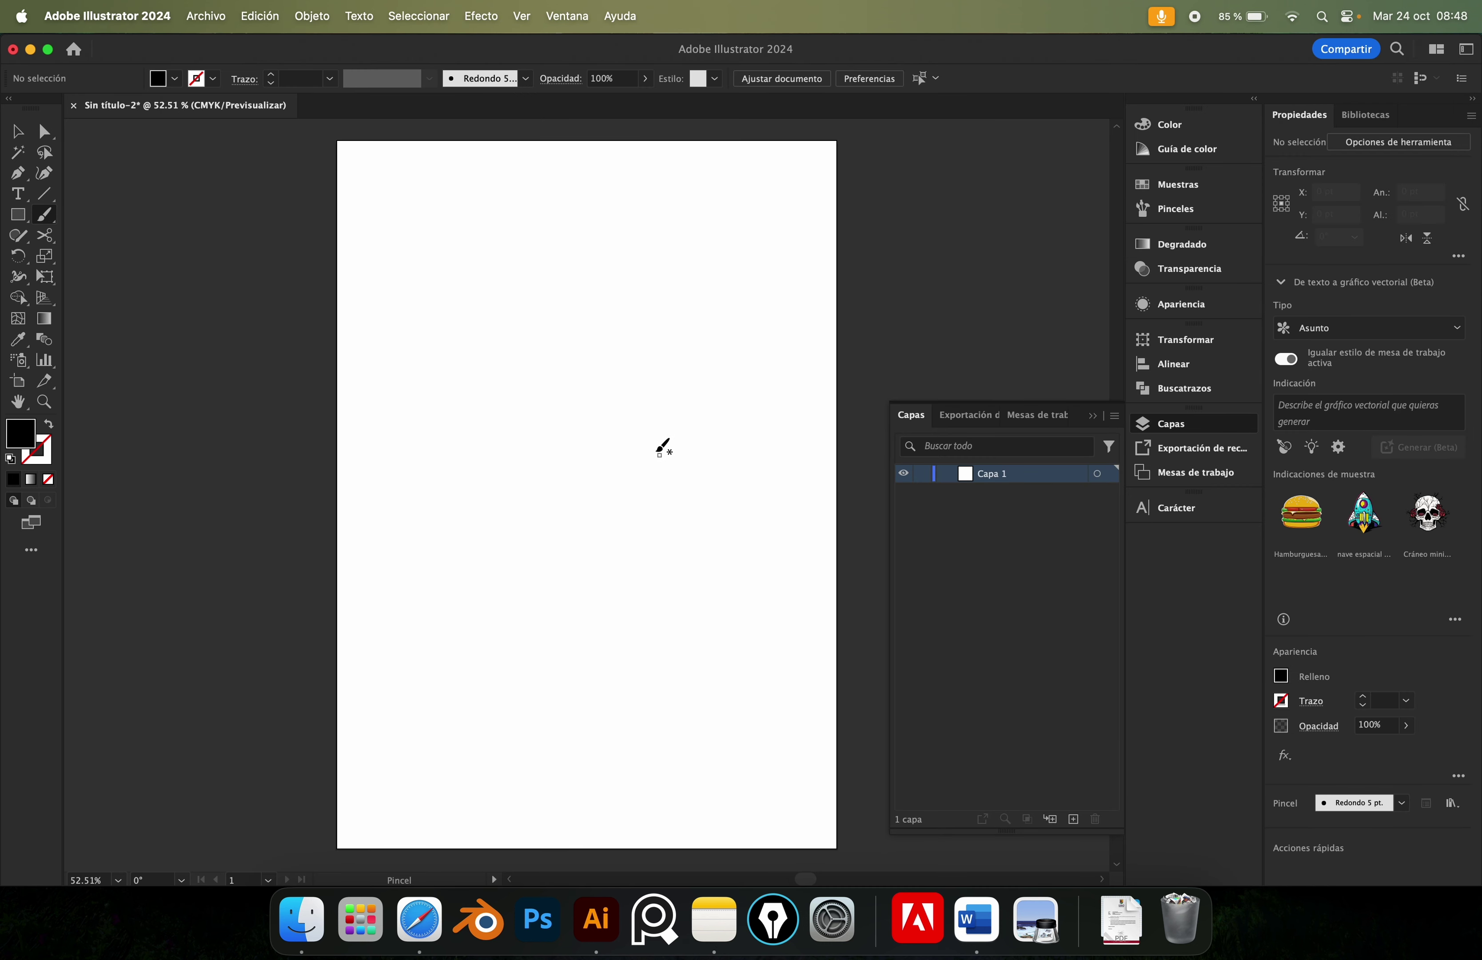
Check the Paintbrush tool options and close them without changes.
click(51, 220)
double_click(56, 223)
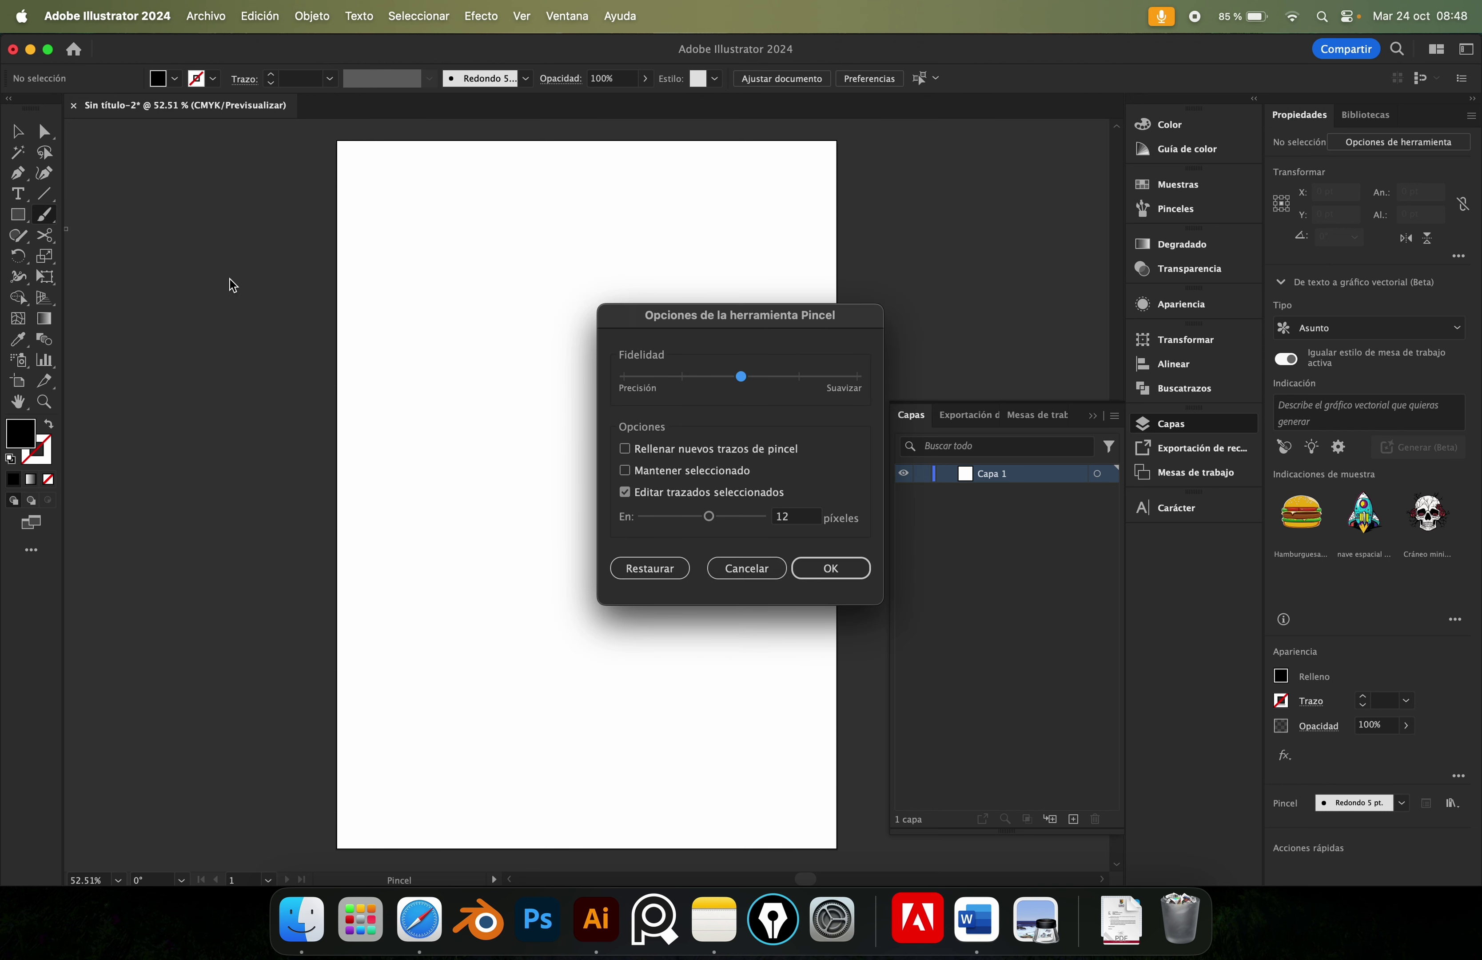
click(729, 564)
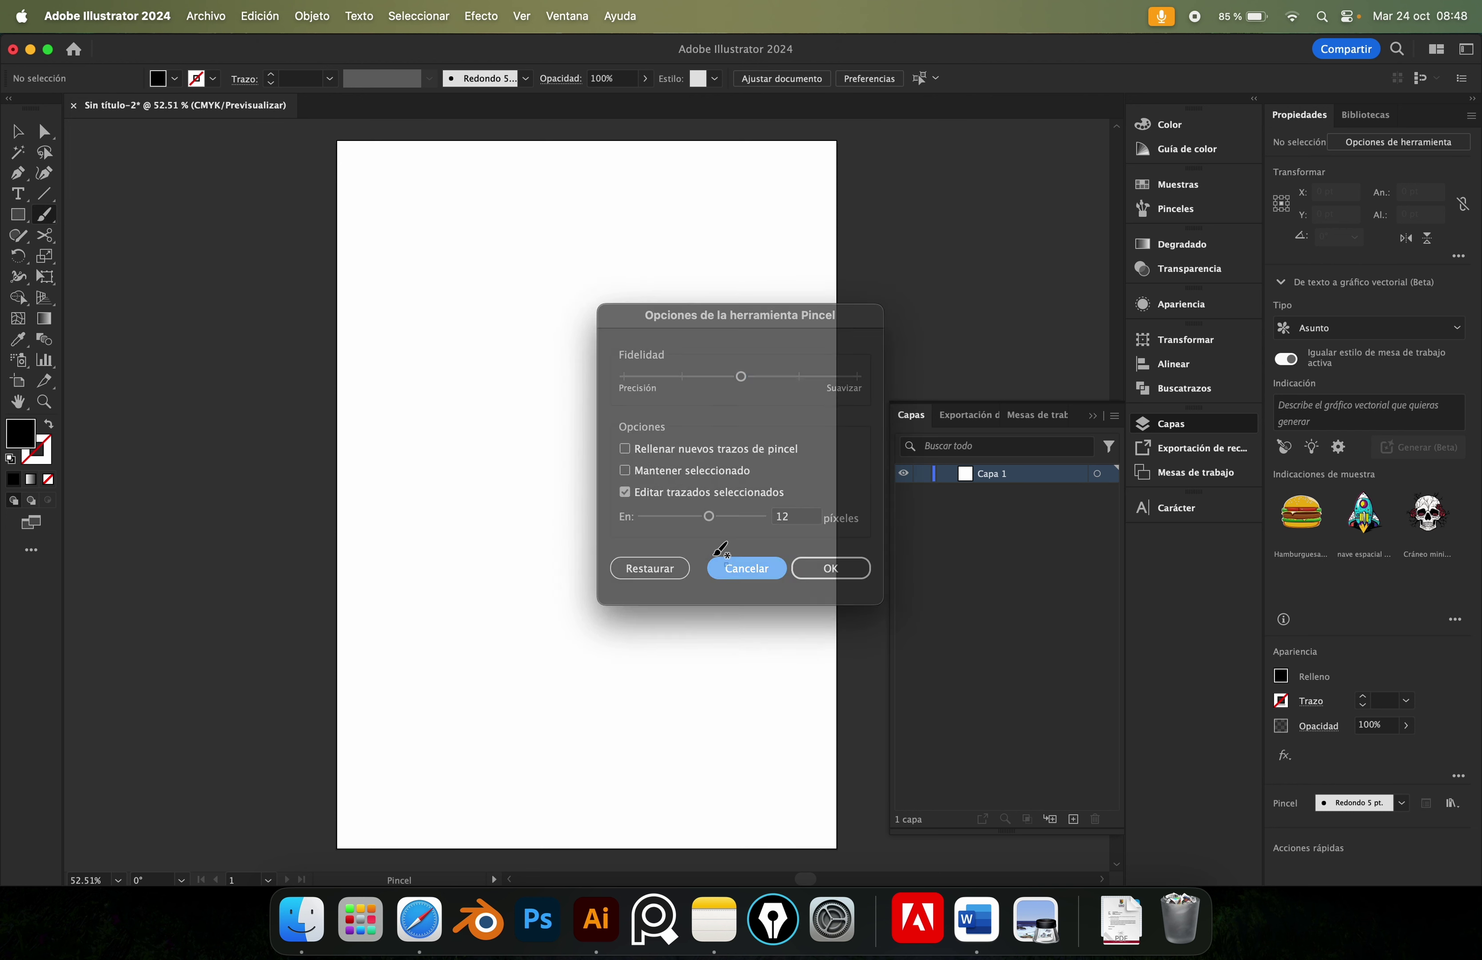
Tear off the Paintbrush and Shaper tool groups as floating panels, keeping Paintbrush active.
click(52, 223)
click(355, 224)
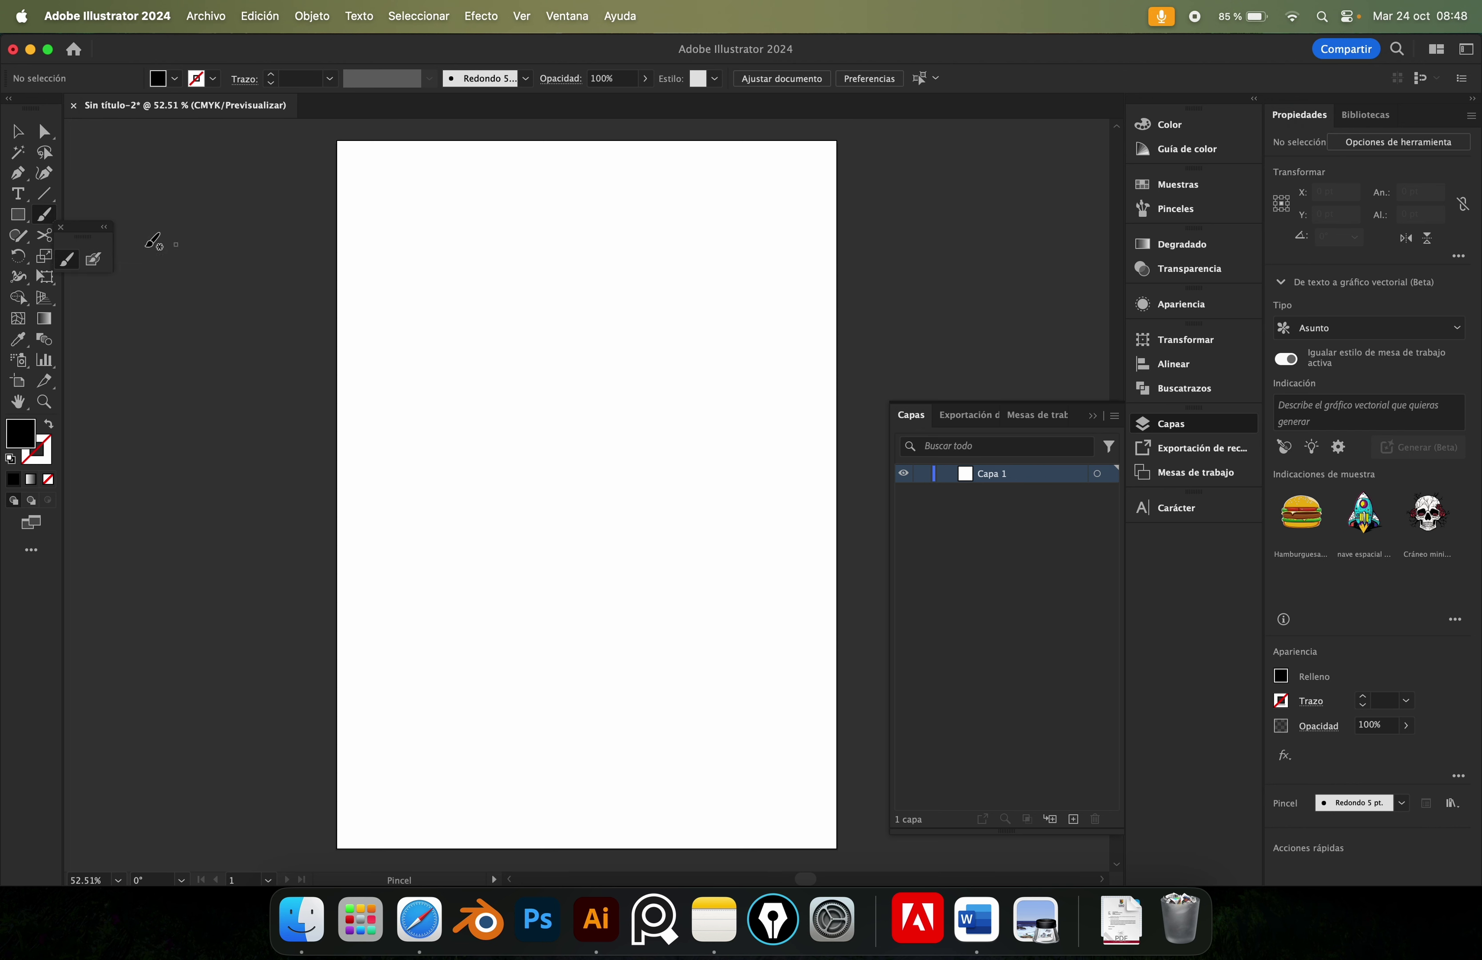
drag(86, 233, 230, 172)
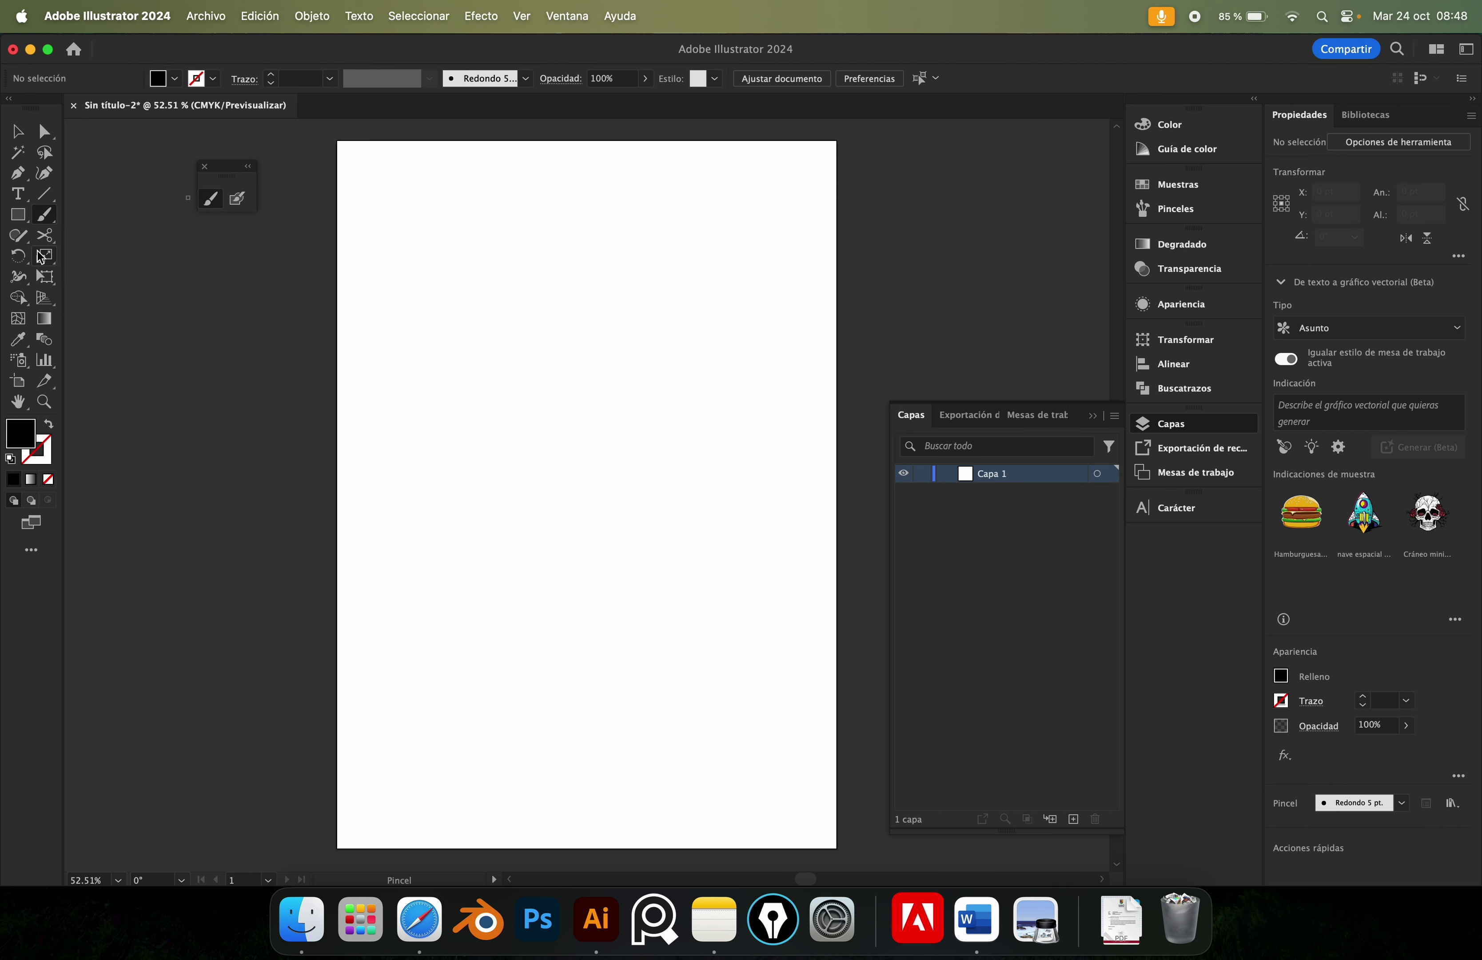
click(20, 241)
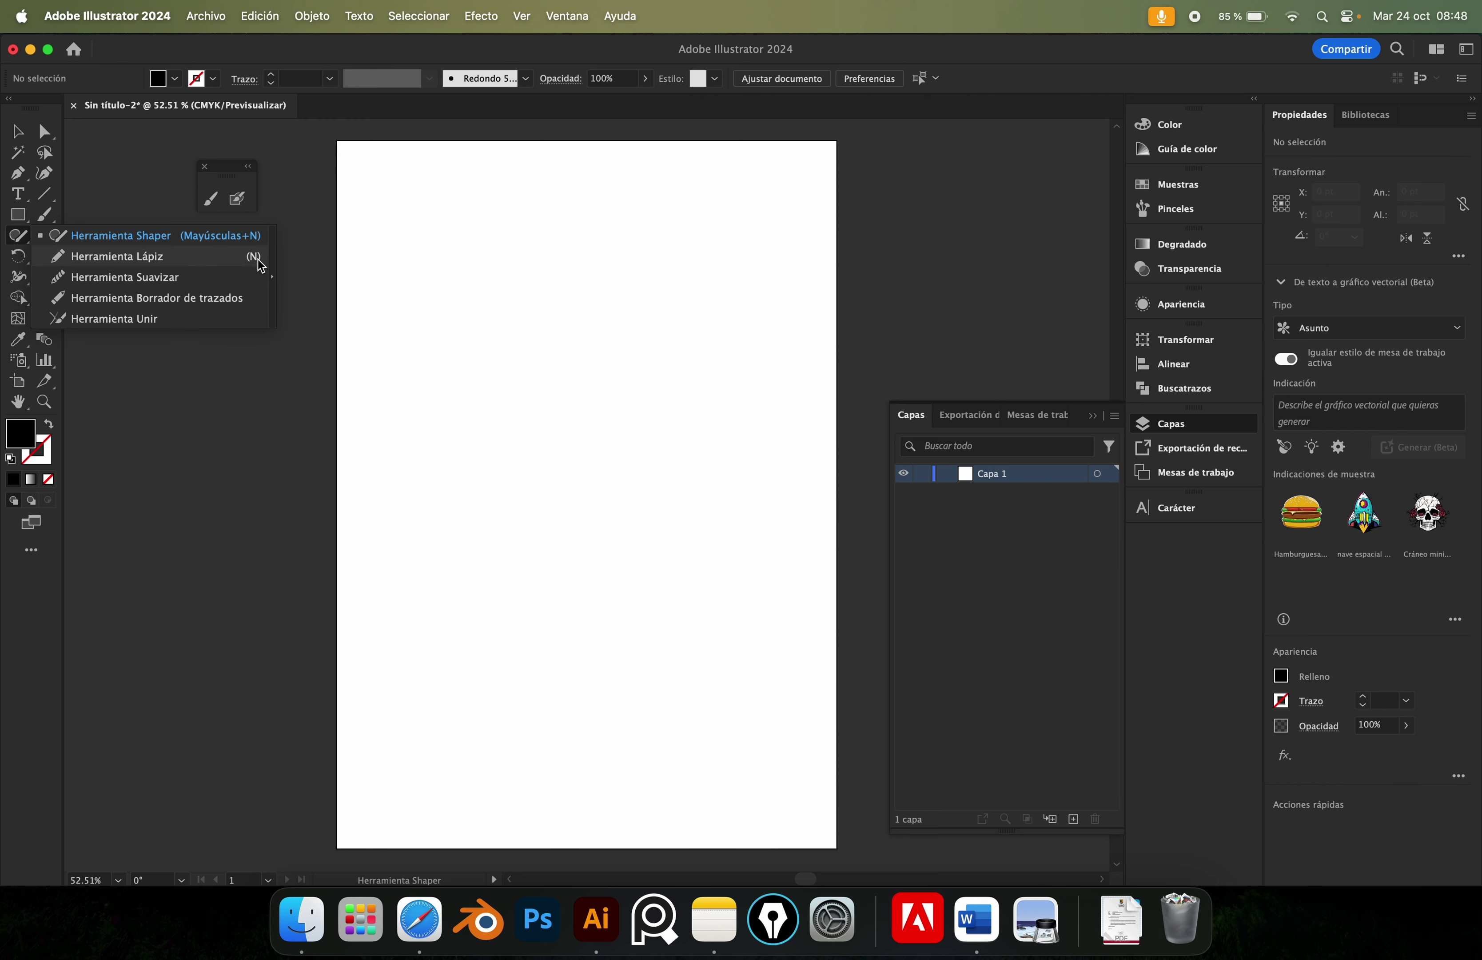
click(275, 282)
drag(110, 248, 230, 251)
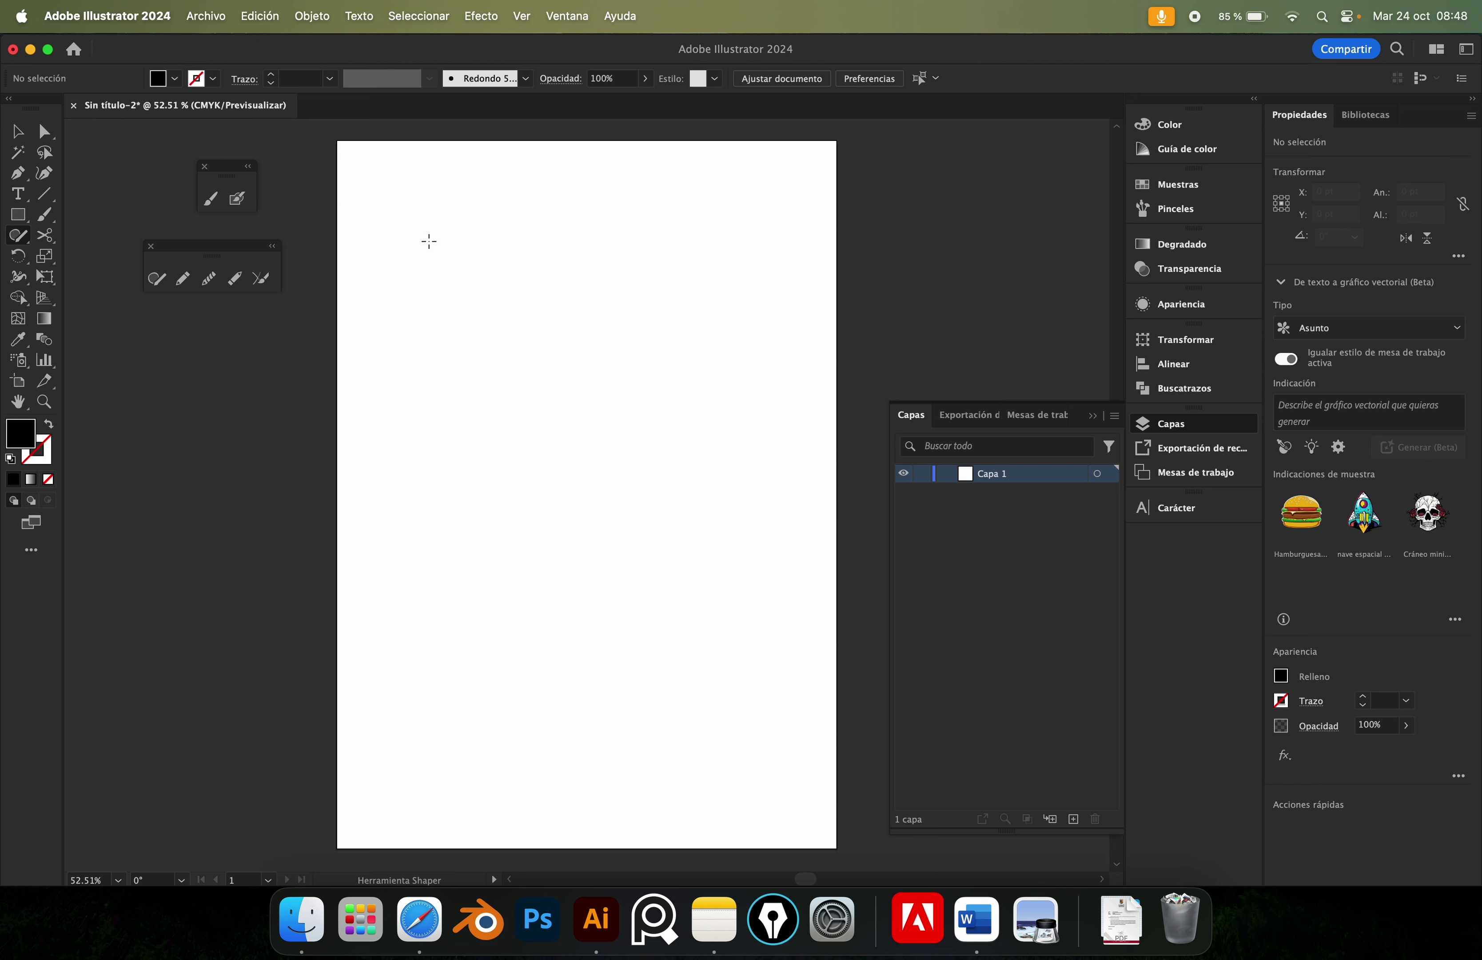
click(212, 201)
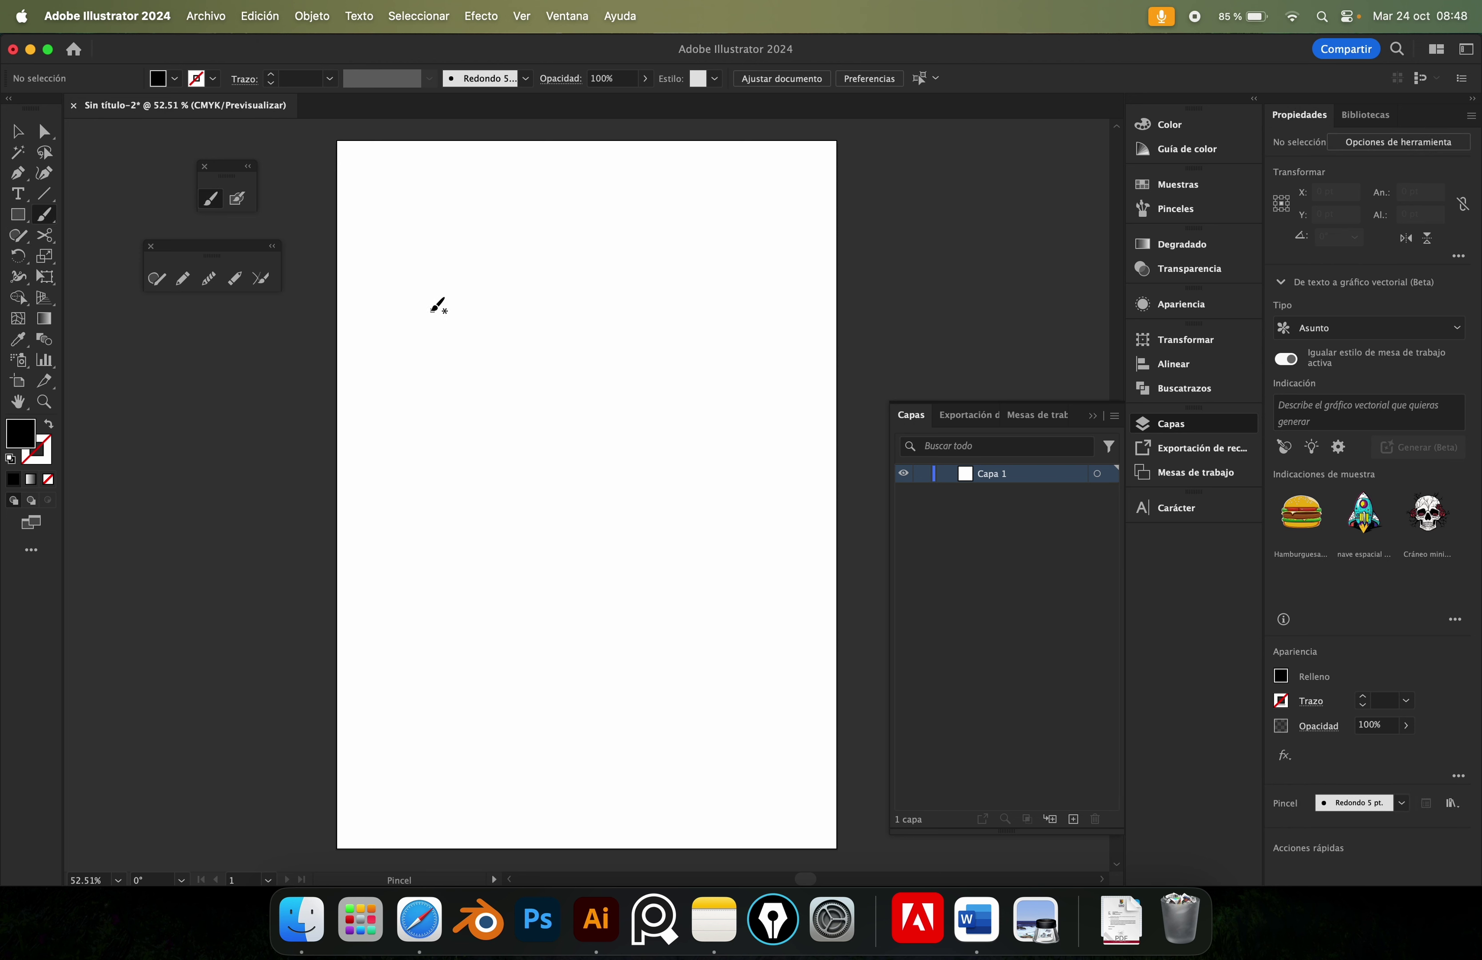
Paint four zigzag test strokes across the artboard with the Paintbrush.
drag(467, 313, 602, 362)
drag(518, 461, 672, 518)
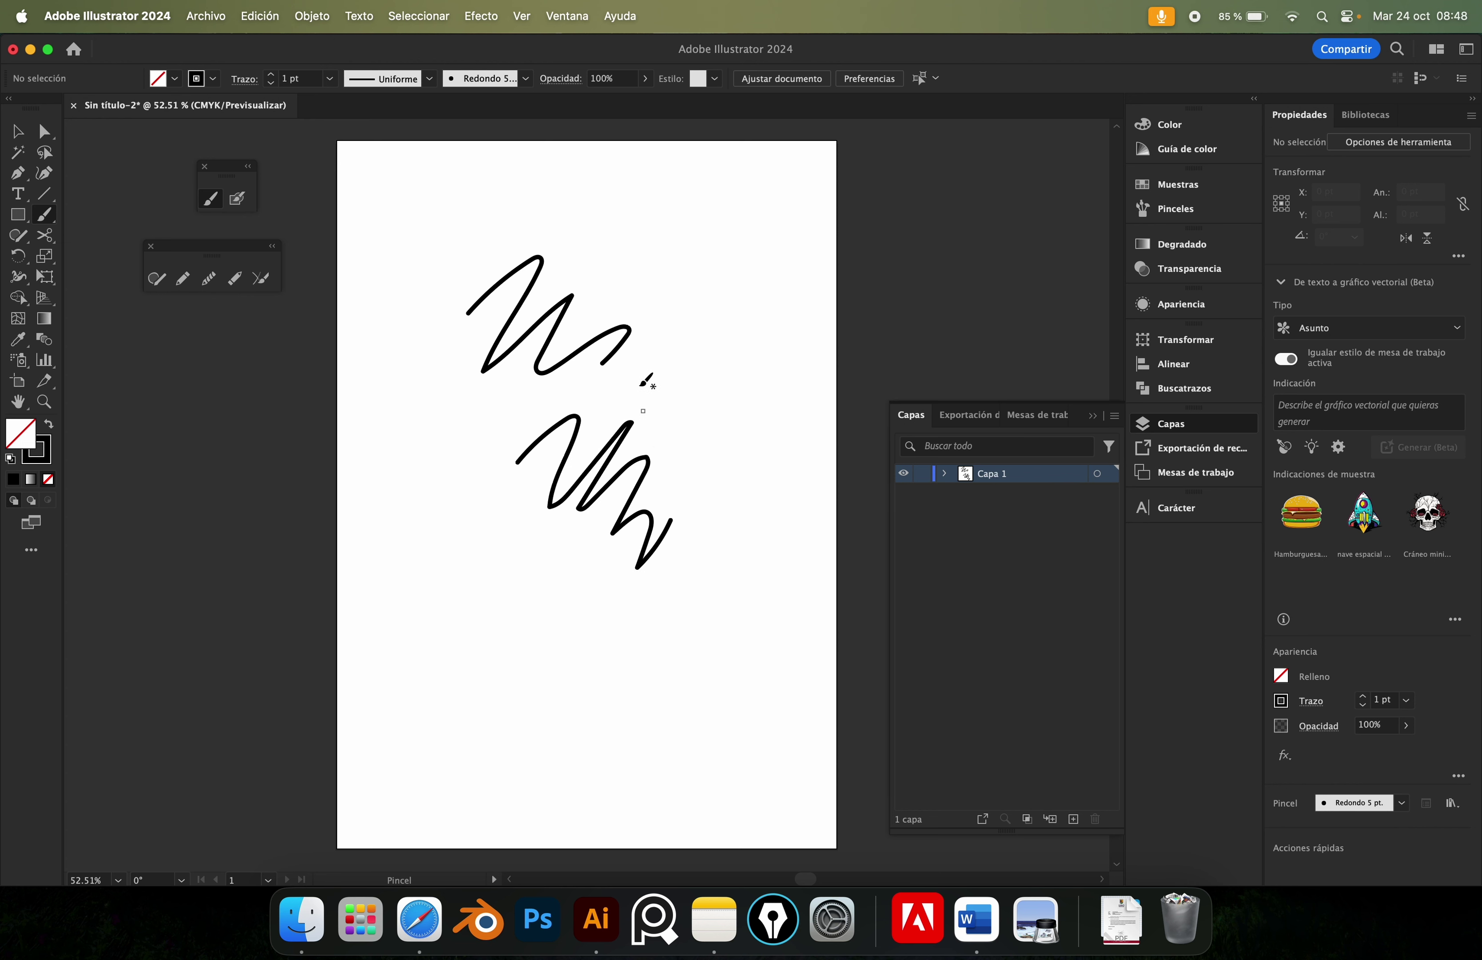
drag(602, 393, 739, 445)
drag(597, 299, 766, 275)
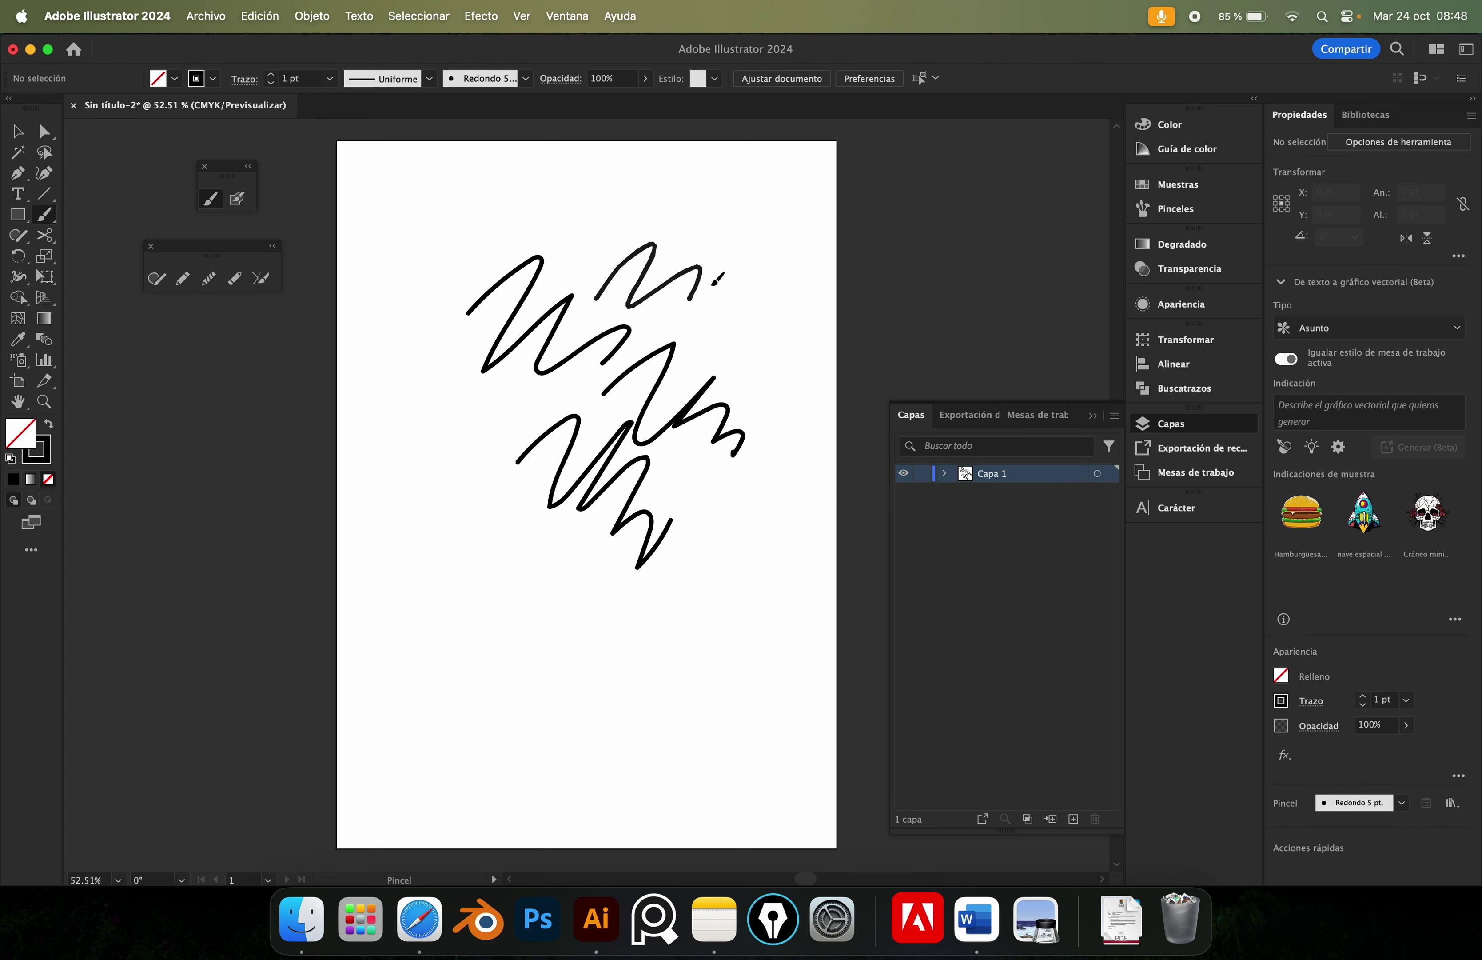
Try Paintbrush fidelity settings, confirm full precision, and paint a test stroke.
double_click(212, 199)
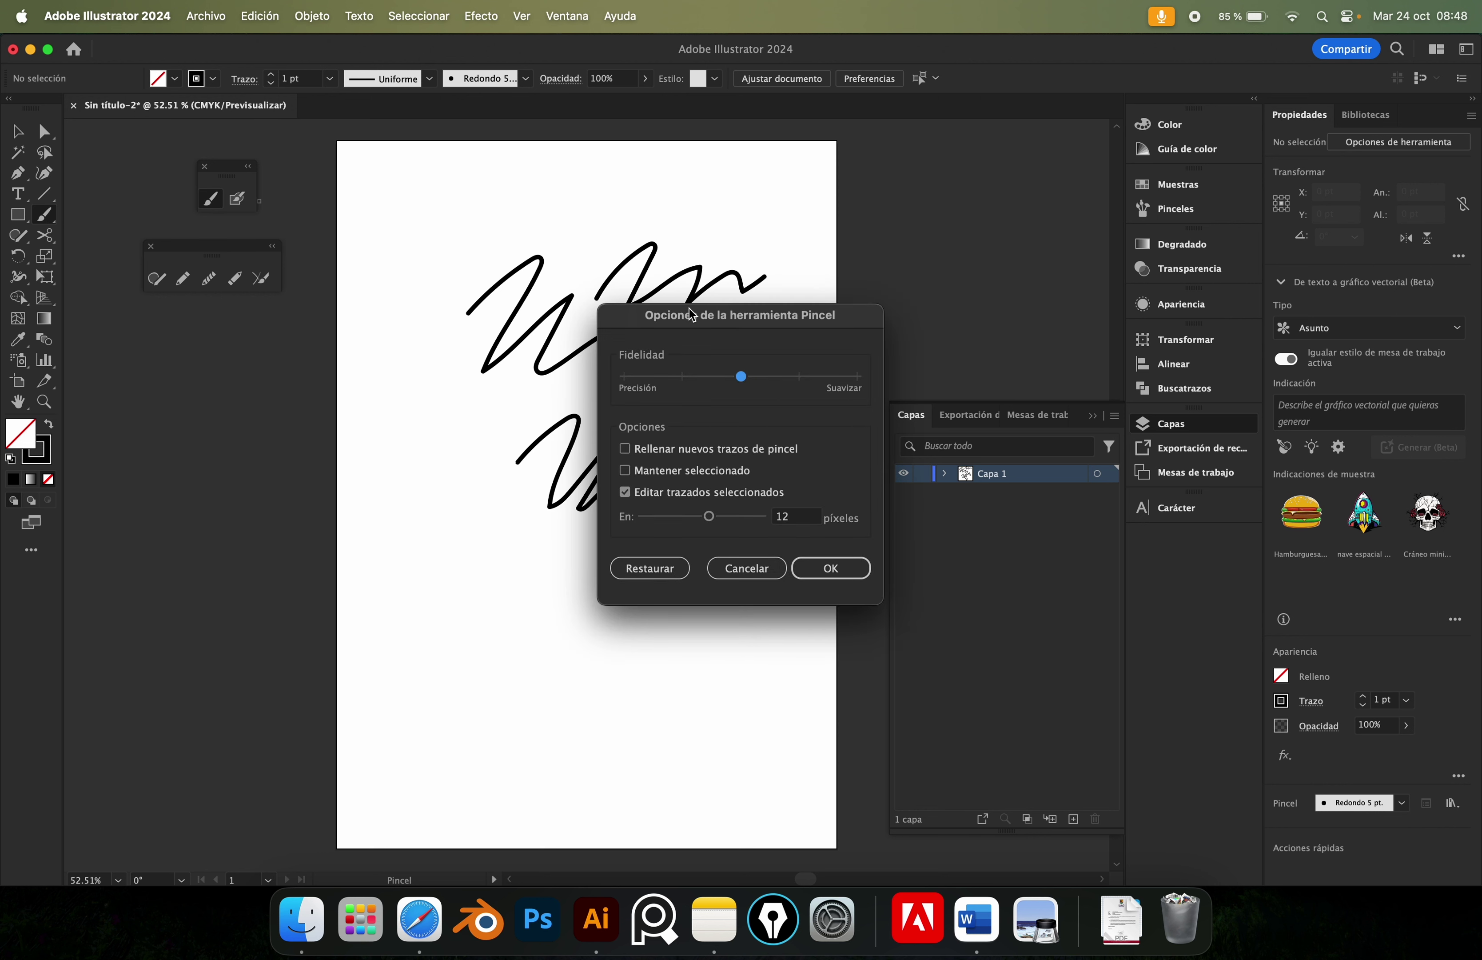
drag(692, 314, 610, 326)
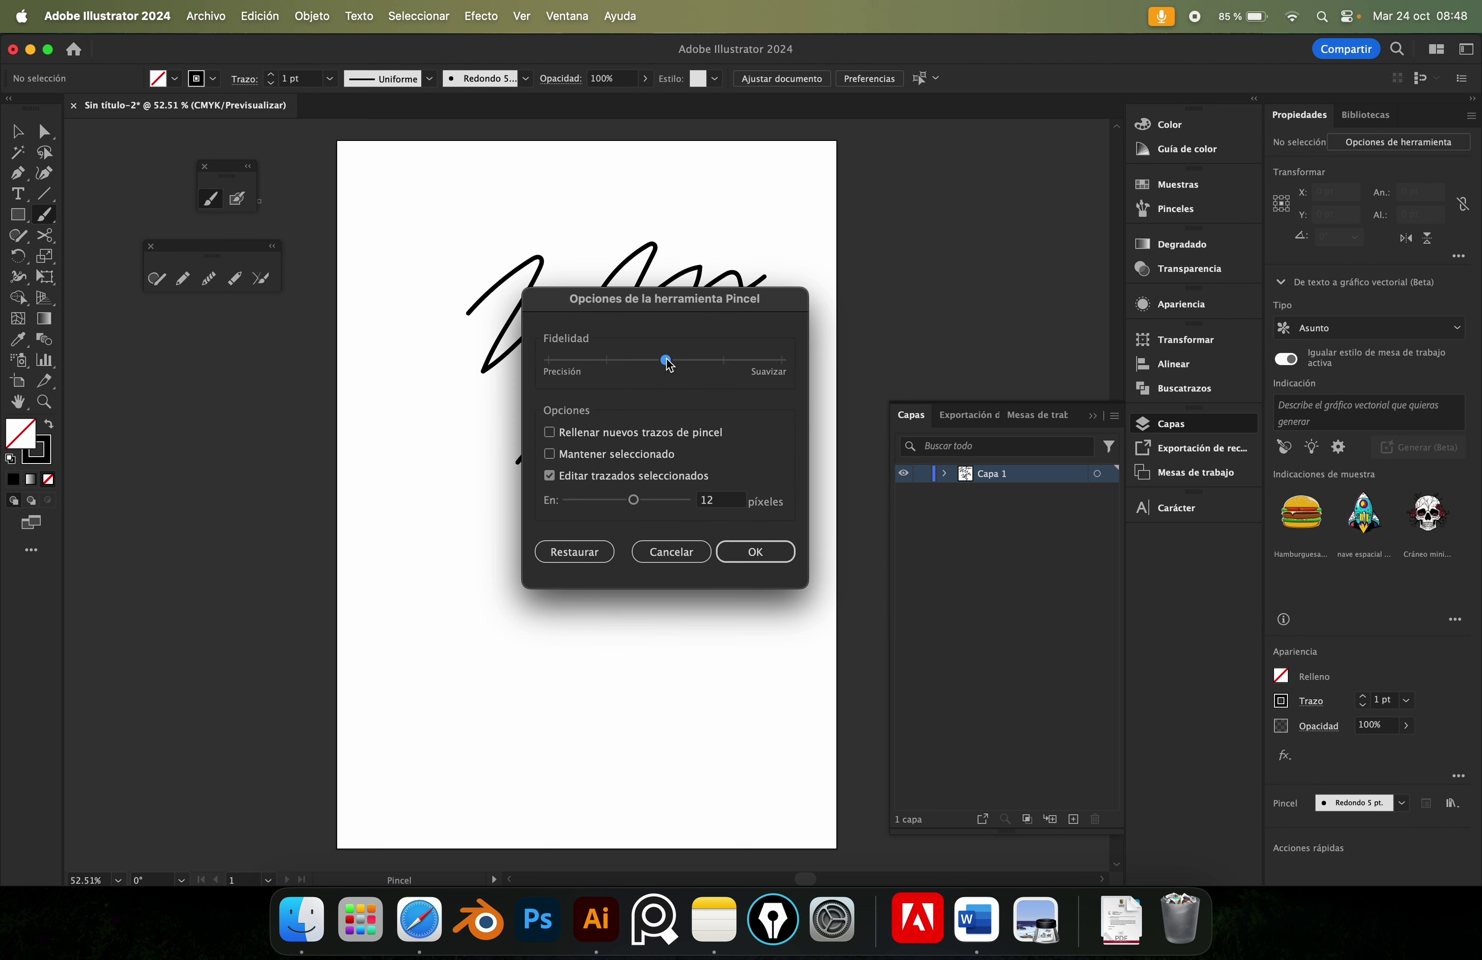
drag(656, 359, 539, 372)
drag(548, 360, 781, 360)
drag(665, 361, 549, 374)
click(755, 554)
drag(414, 498, 529, 526)
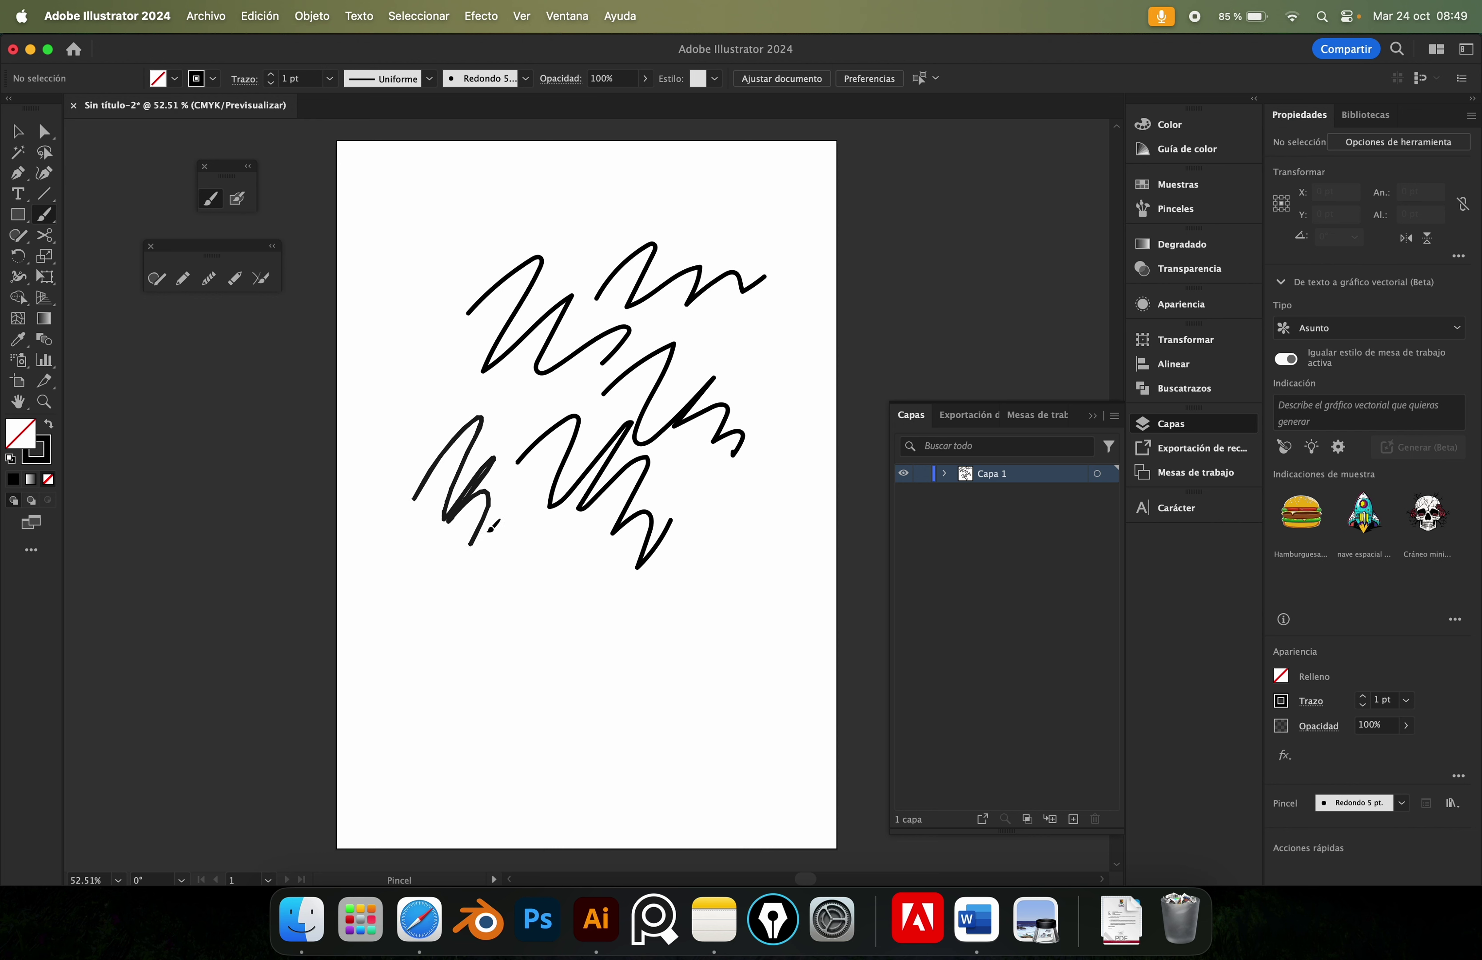
Set Paintbrush fidelity to full Smooth and paint a smoothed zigzag stroke.
double_click(223, 201)
click(781, 360)
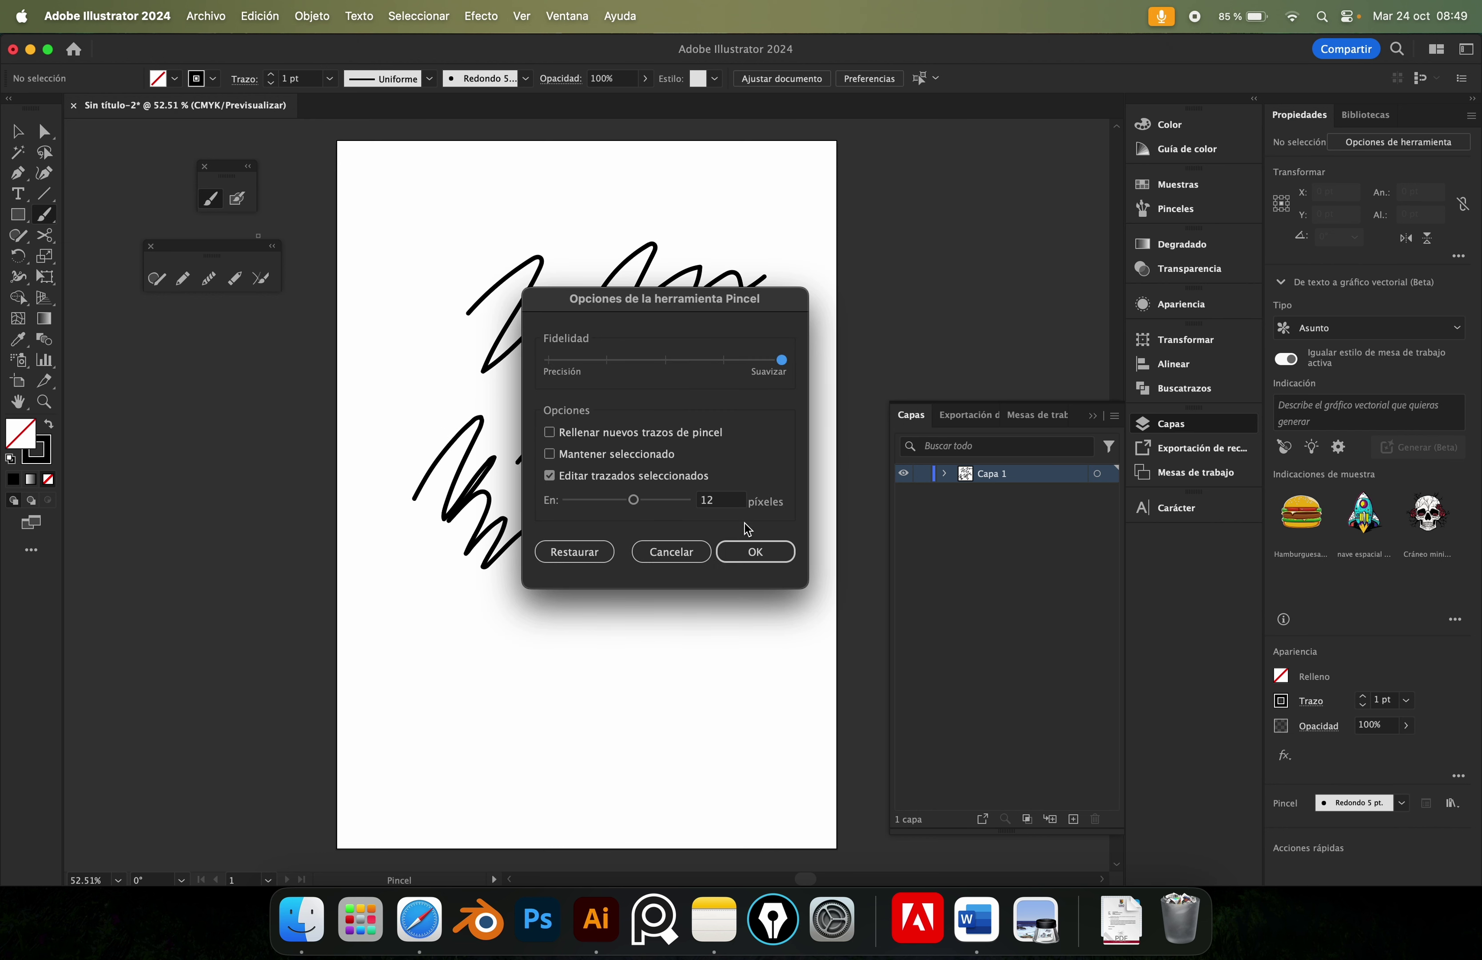
click(756, 551)
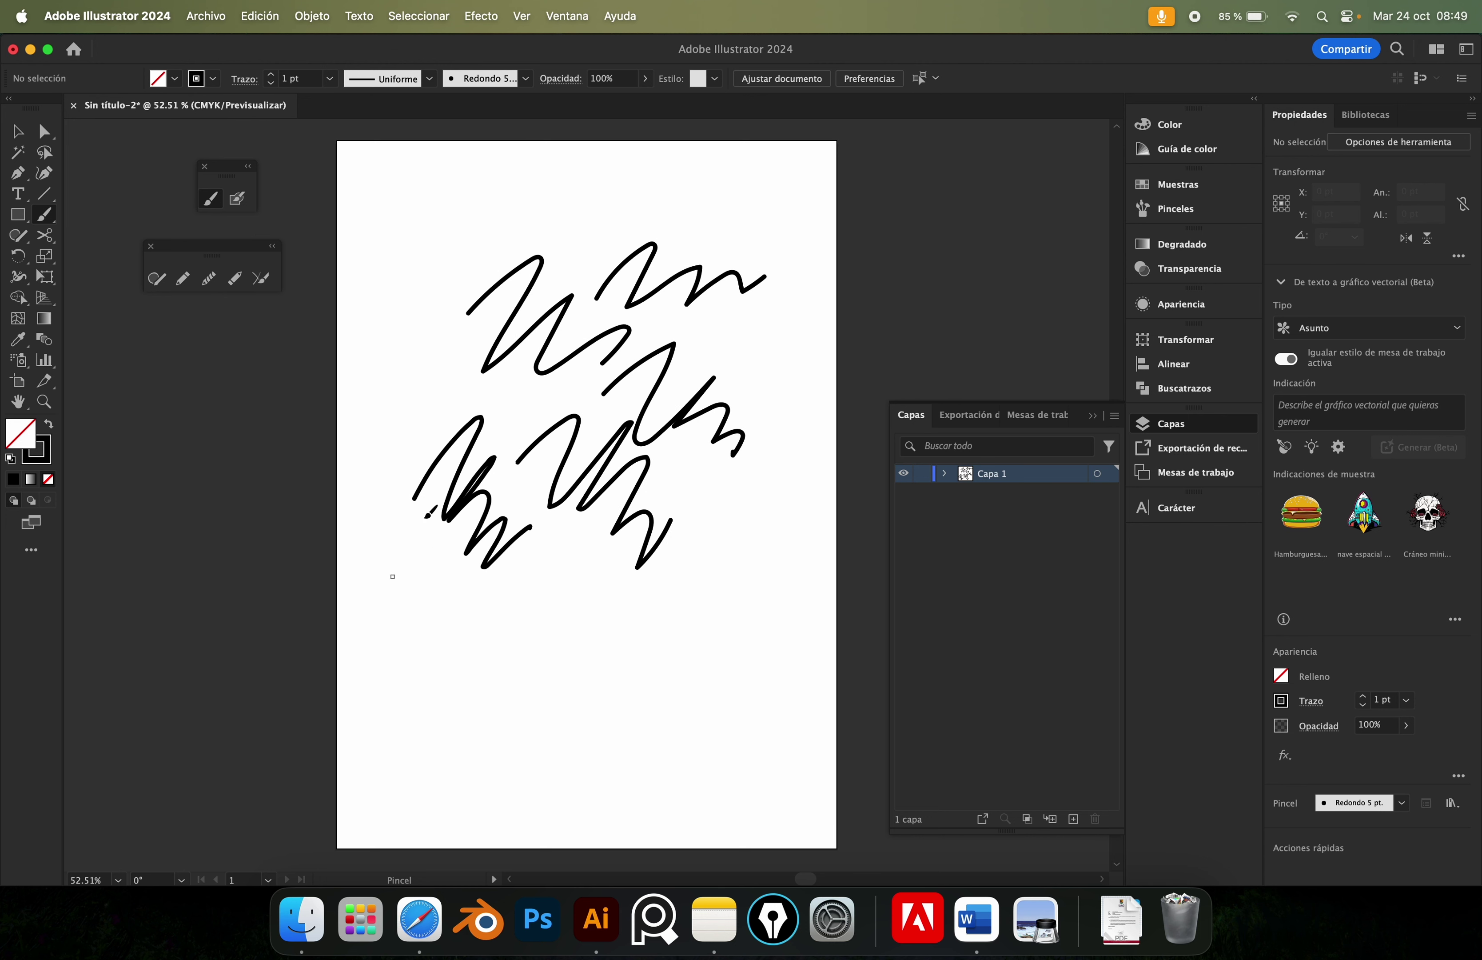
drag(449, 504, 567, 595)
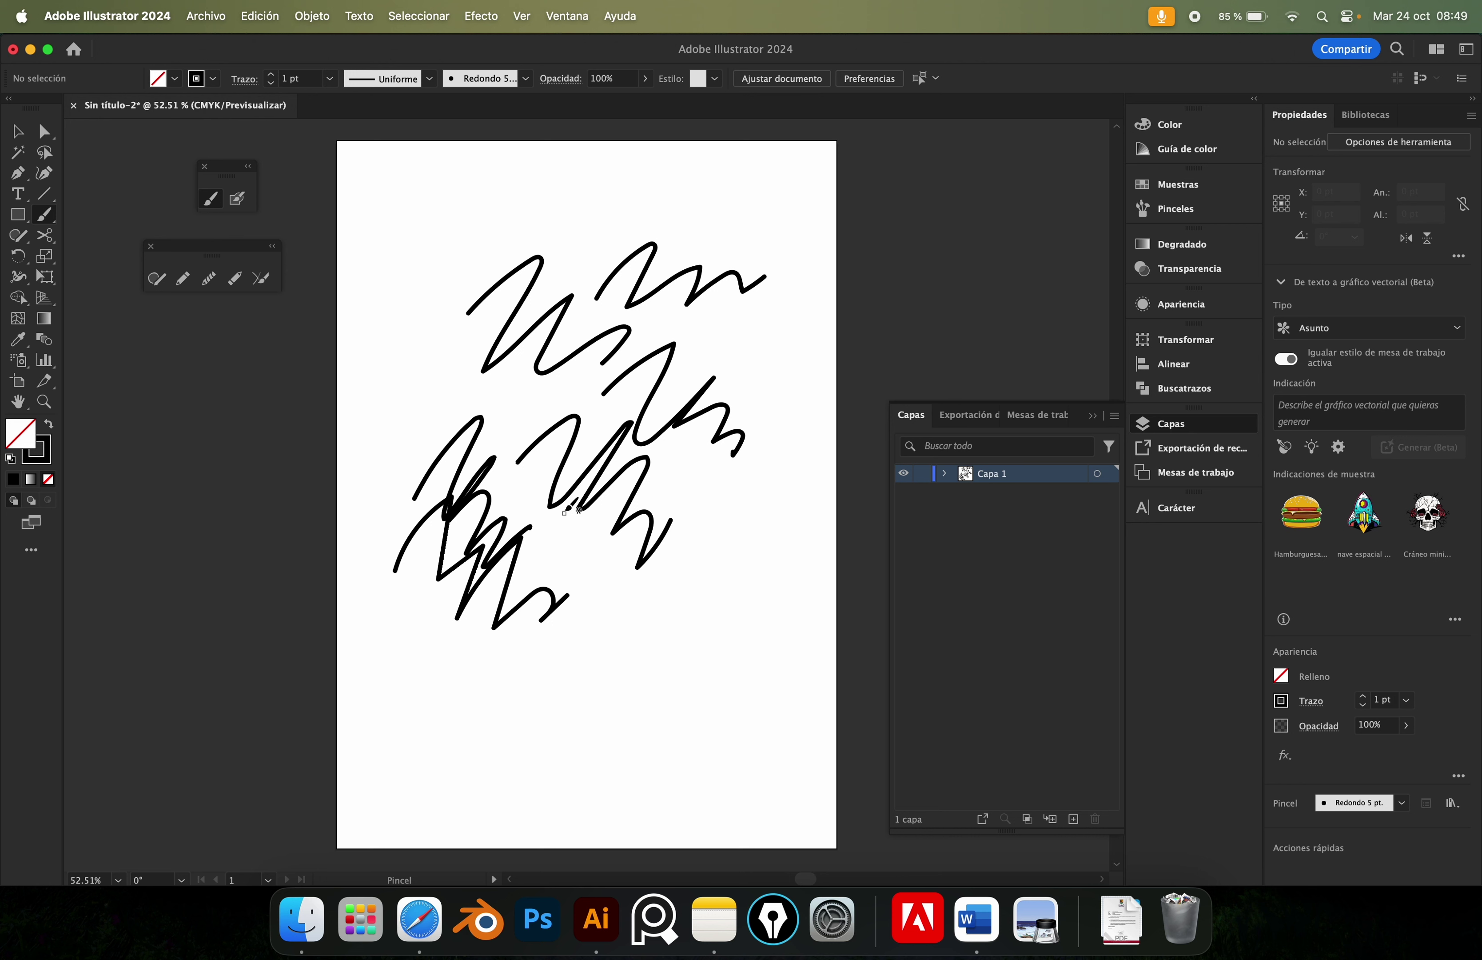
Marquee-select all the test strokes and delete them.
key(v)
drag(725, 682, 440, 221)
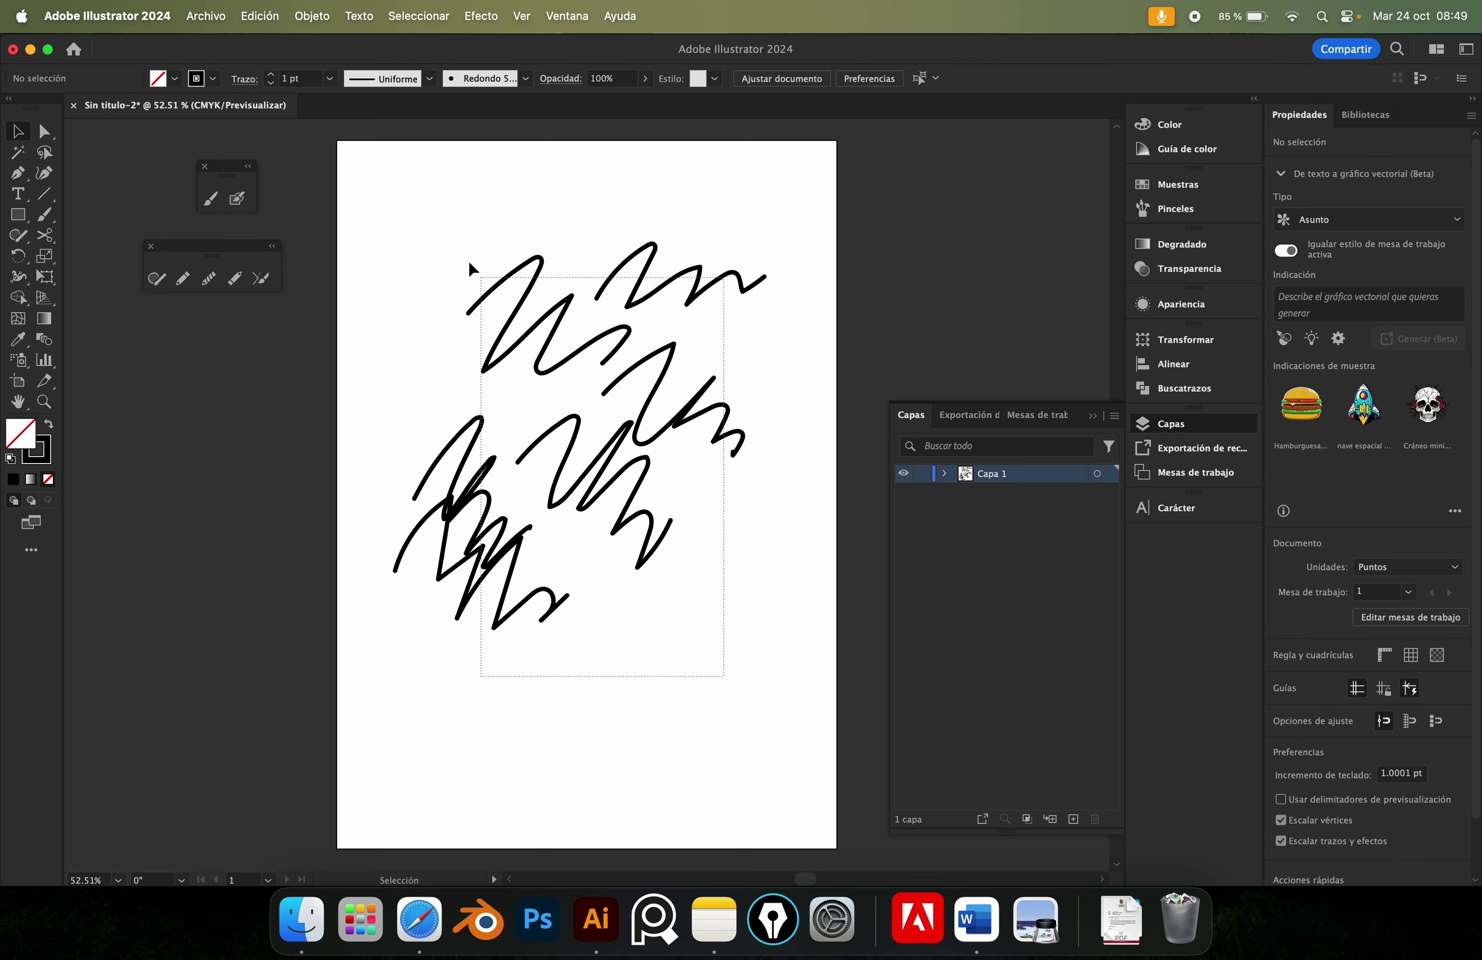
key(Delete)
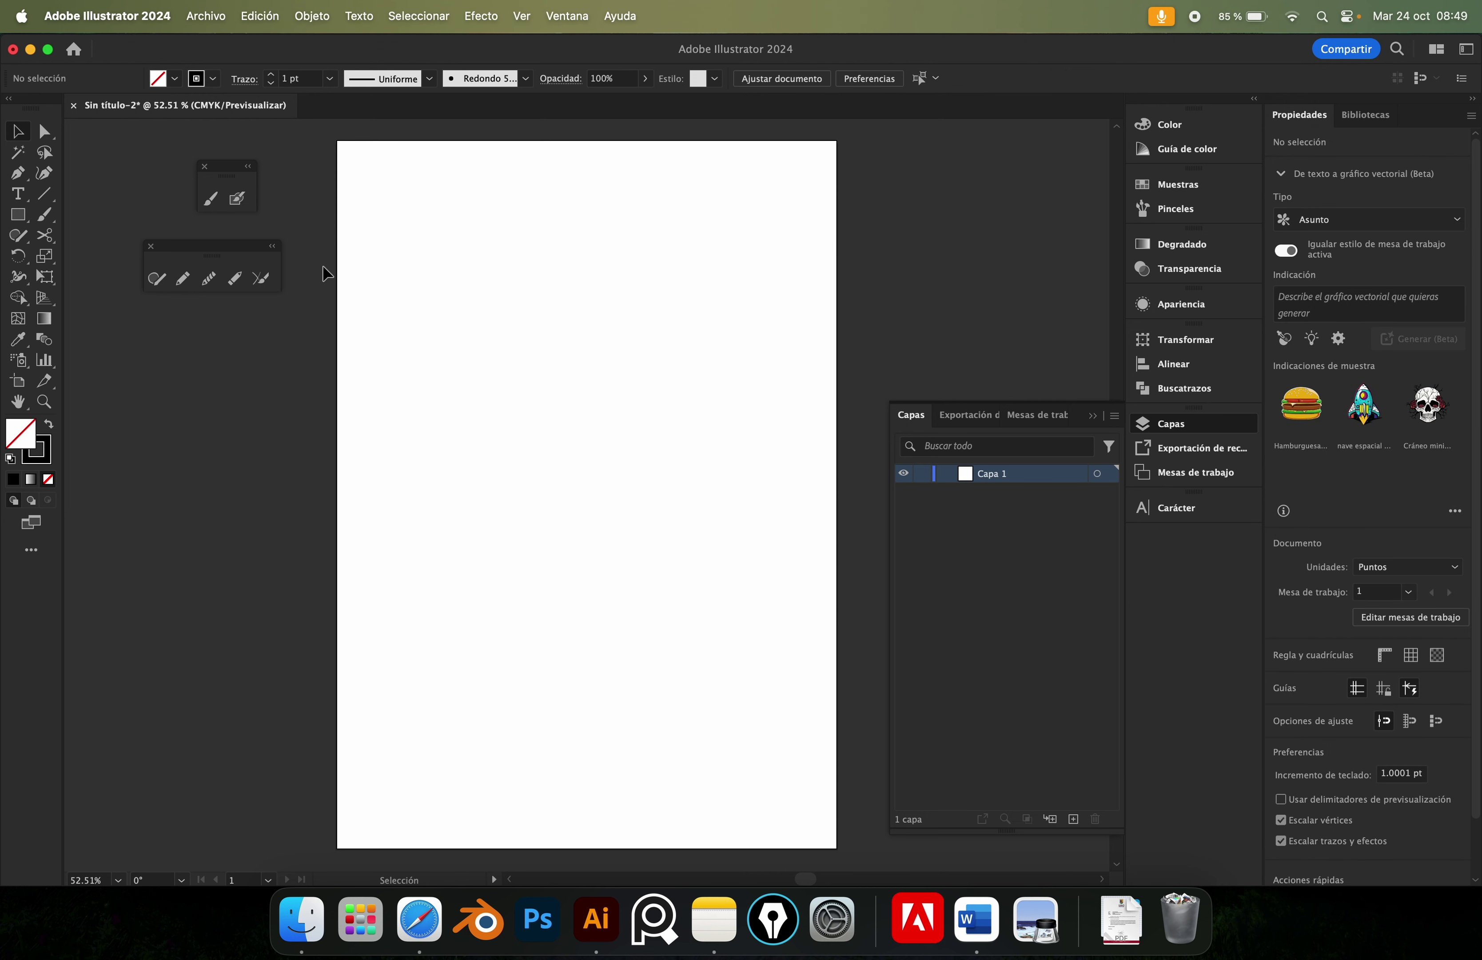
Lower Paintbrush fidelity one step and enable filling new brush strokes.
double_click(212, 200)
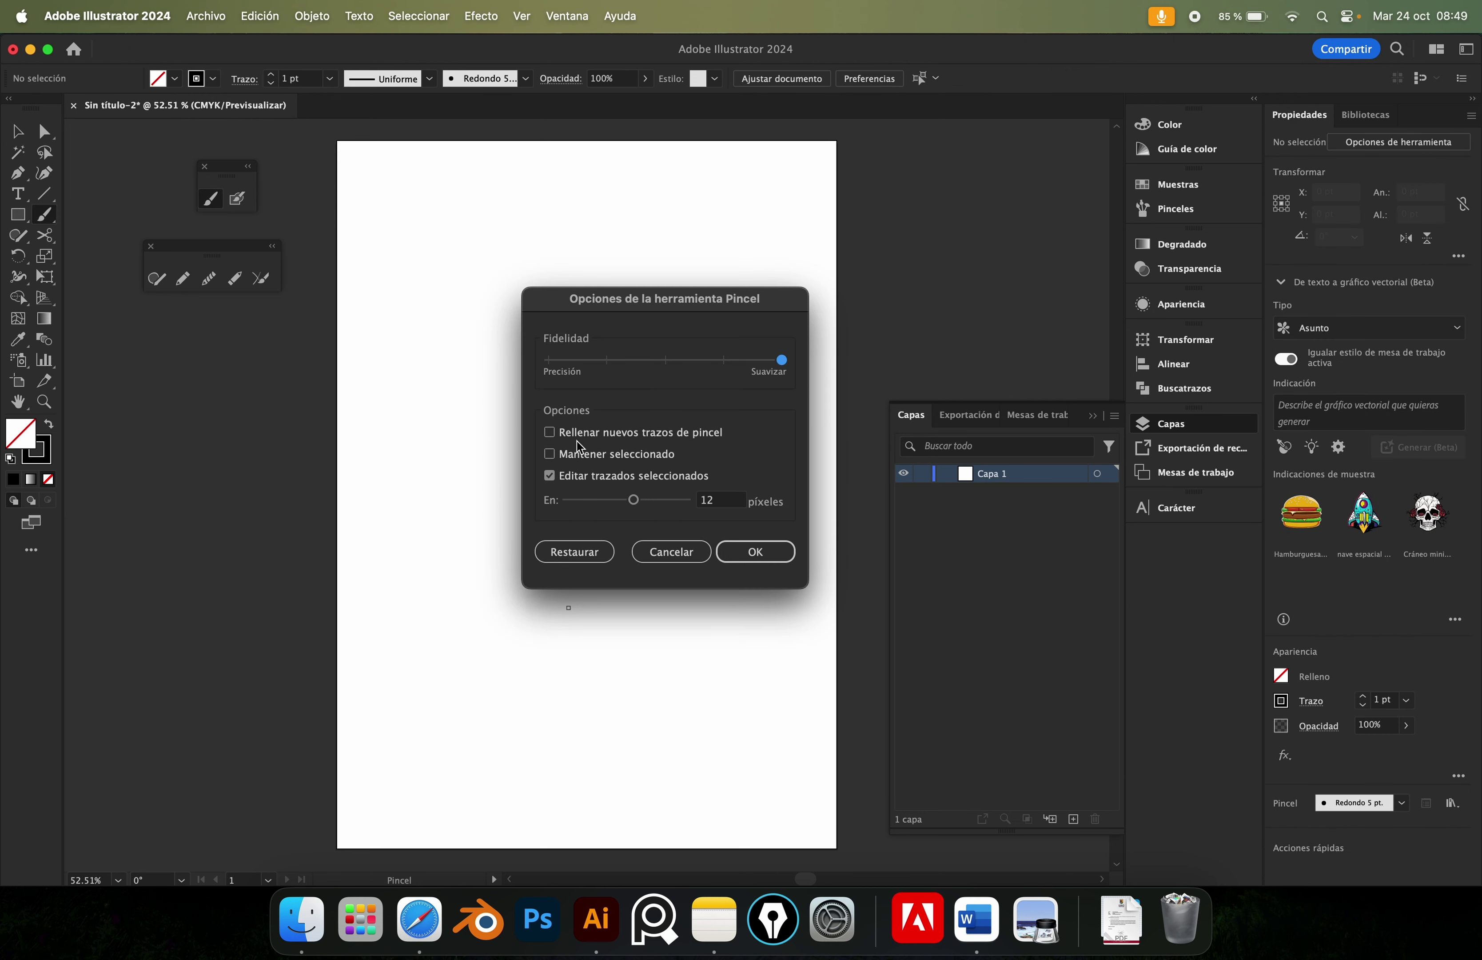
click(695, 360)
click(549, 432)
click(746, 553)
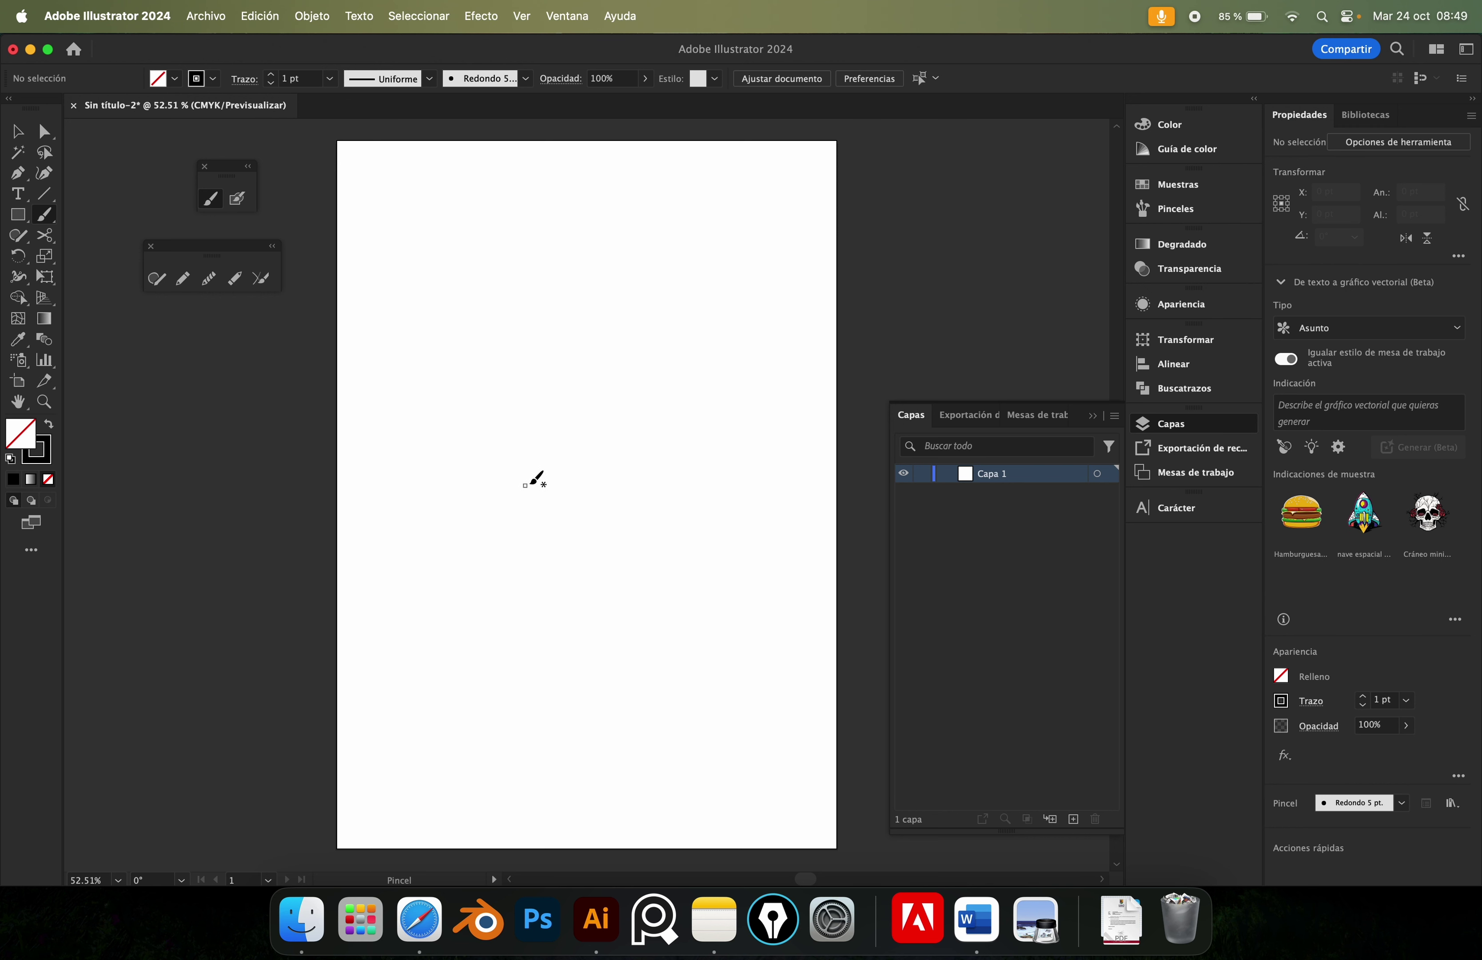
Paint a wavy serpentine stroke and a long looping stroke, redrawing to reshape it.
click(534, 495)
drag(534, 494, 623, 320)
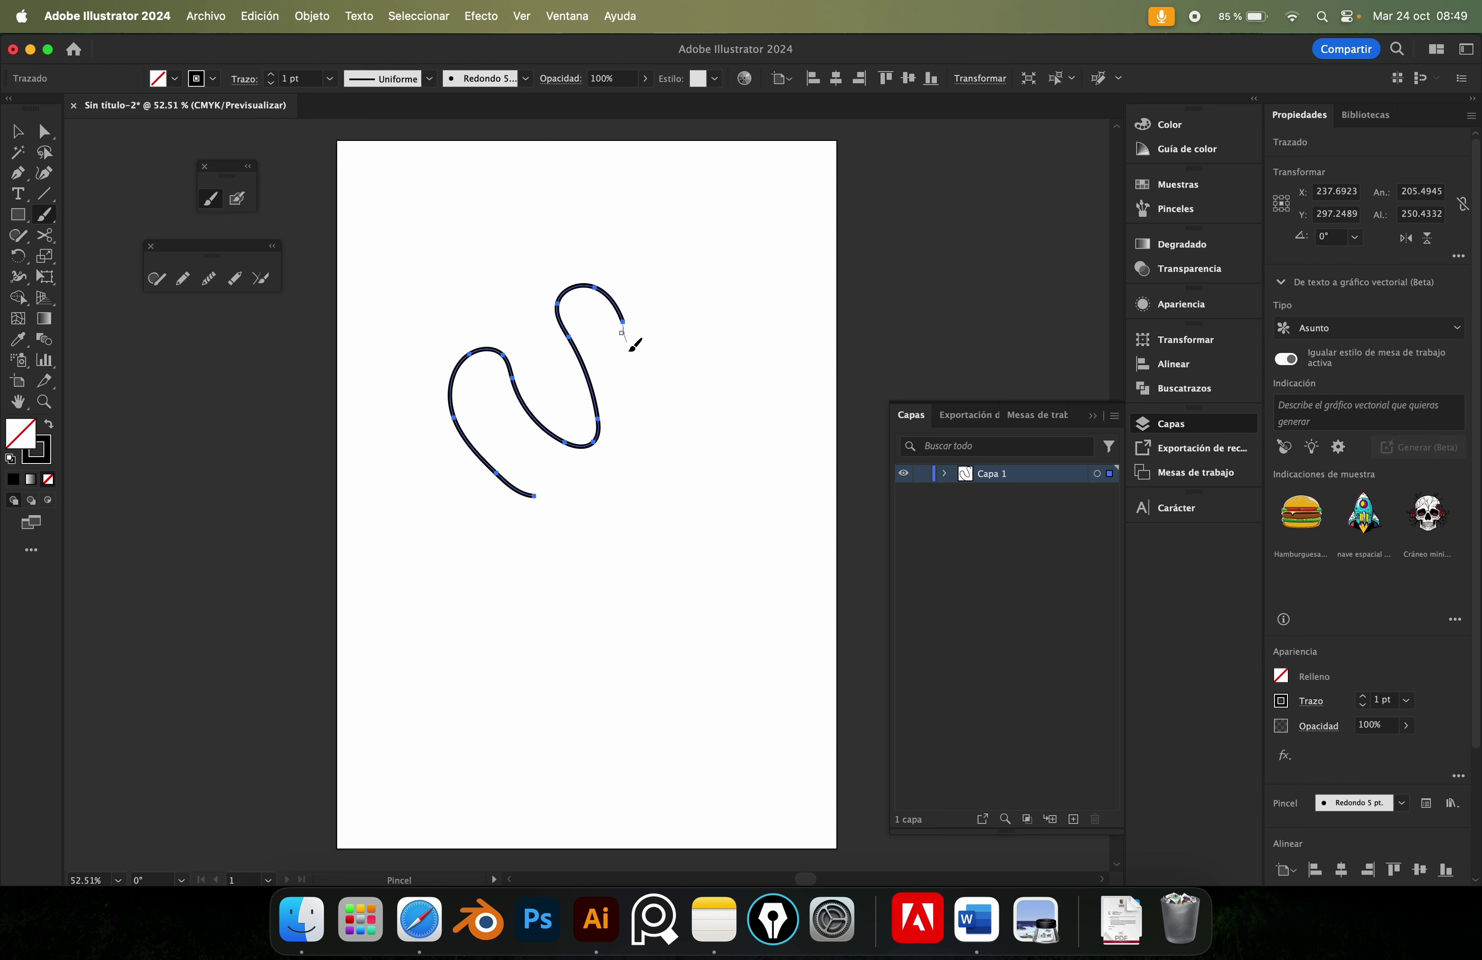
drag(629, 349, 703, 254)
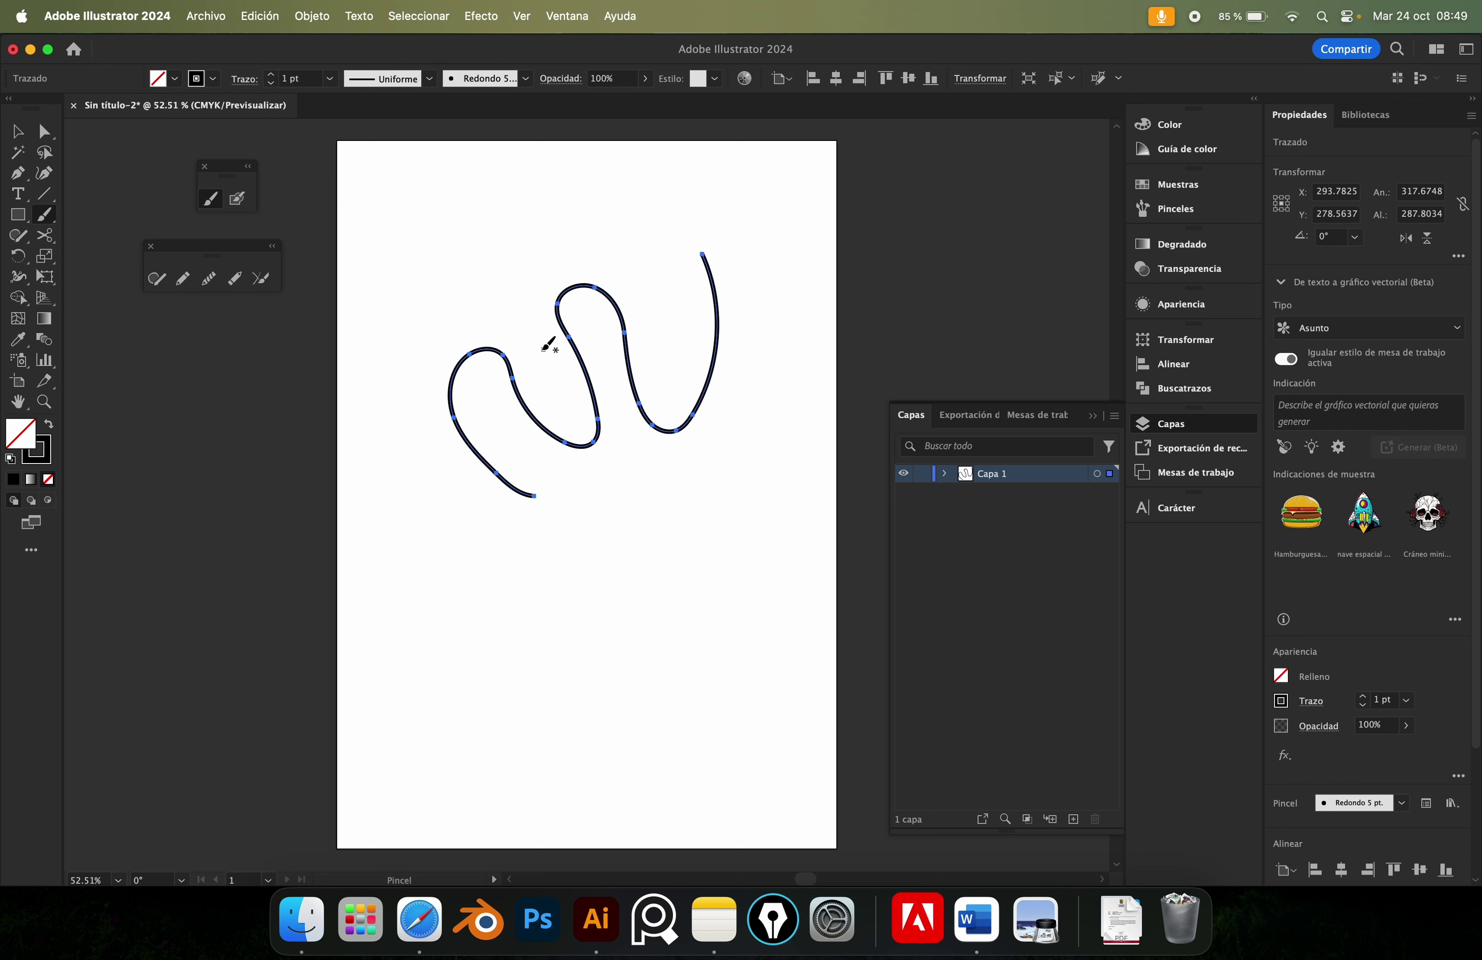
drag(540, 345, 602, 480)
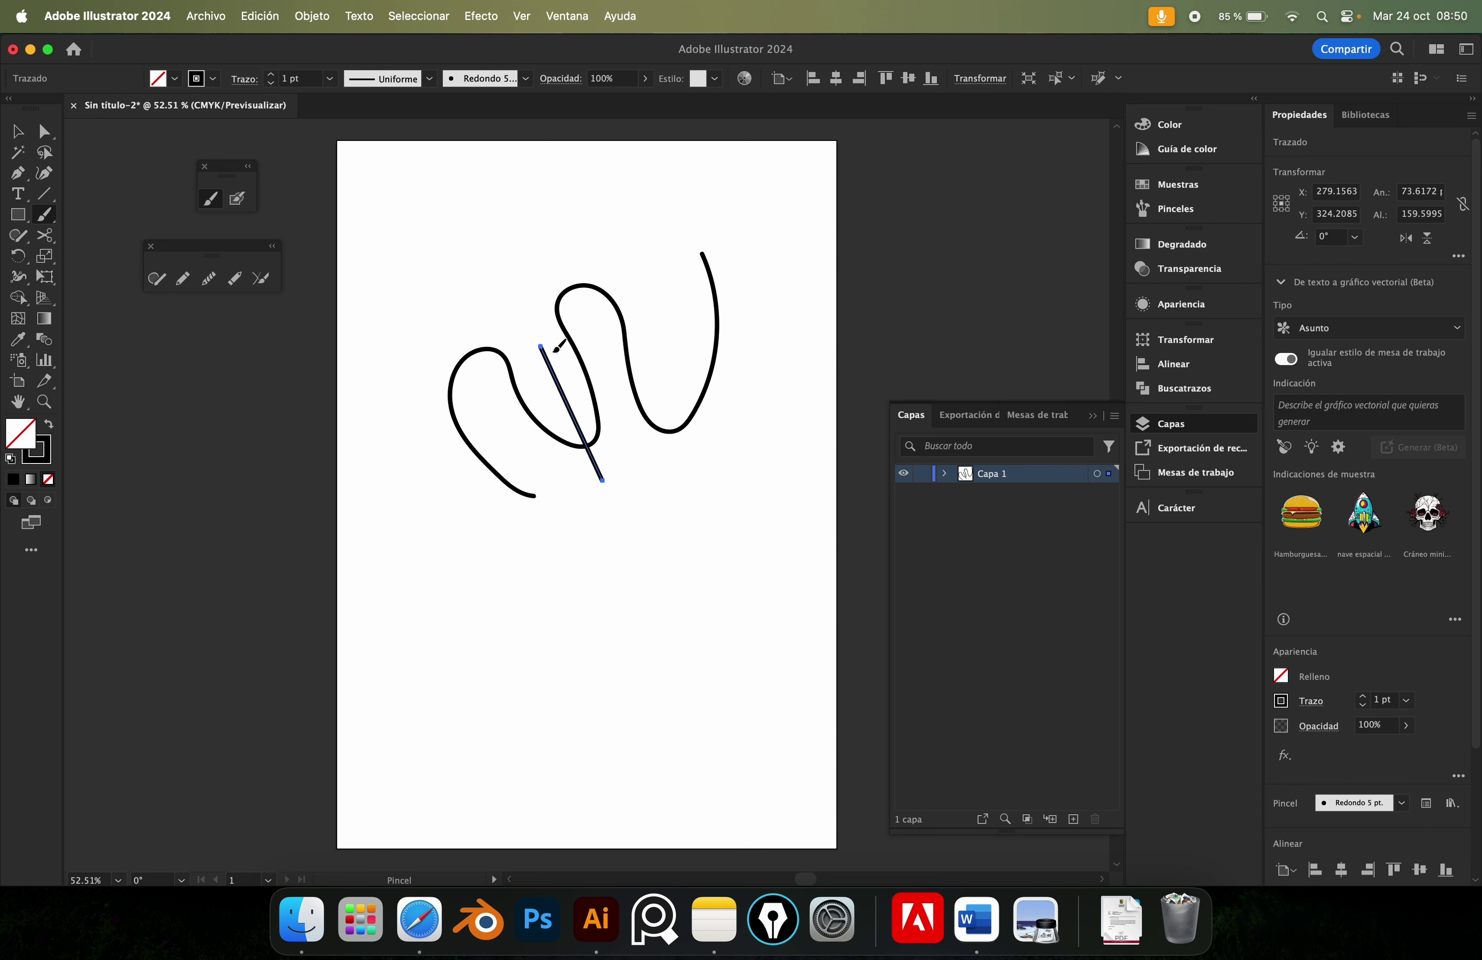
drag(548, 337, 678, 344)
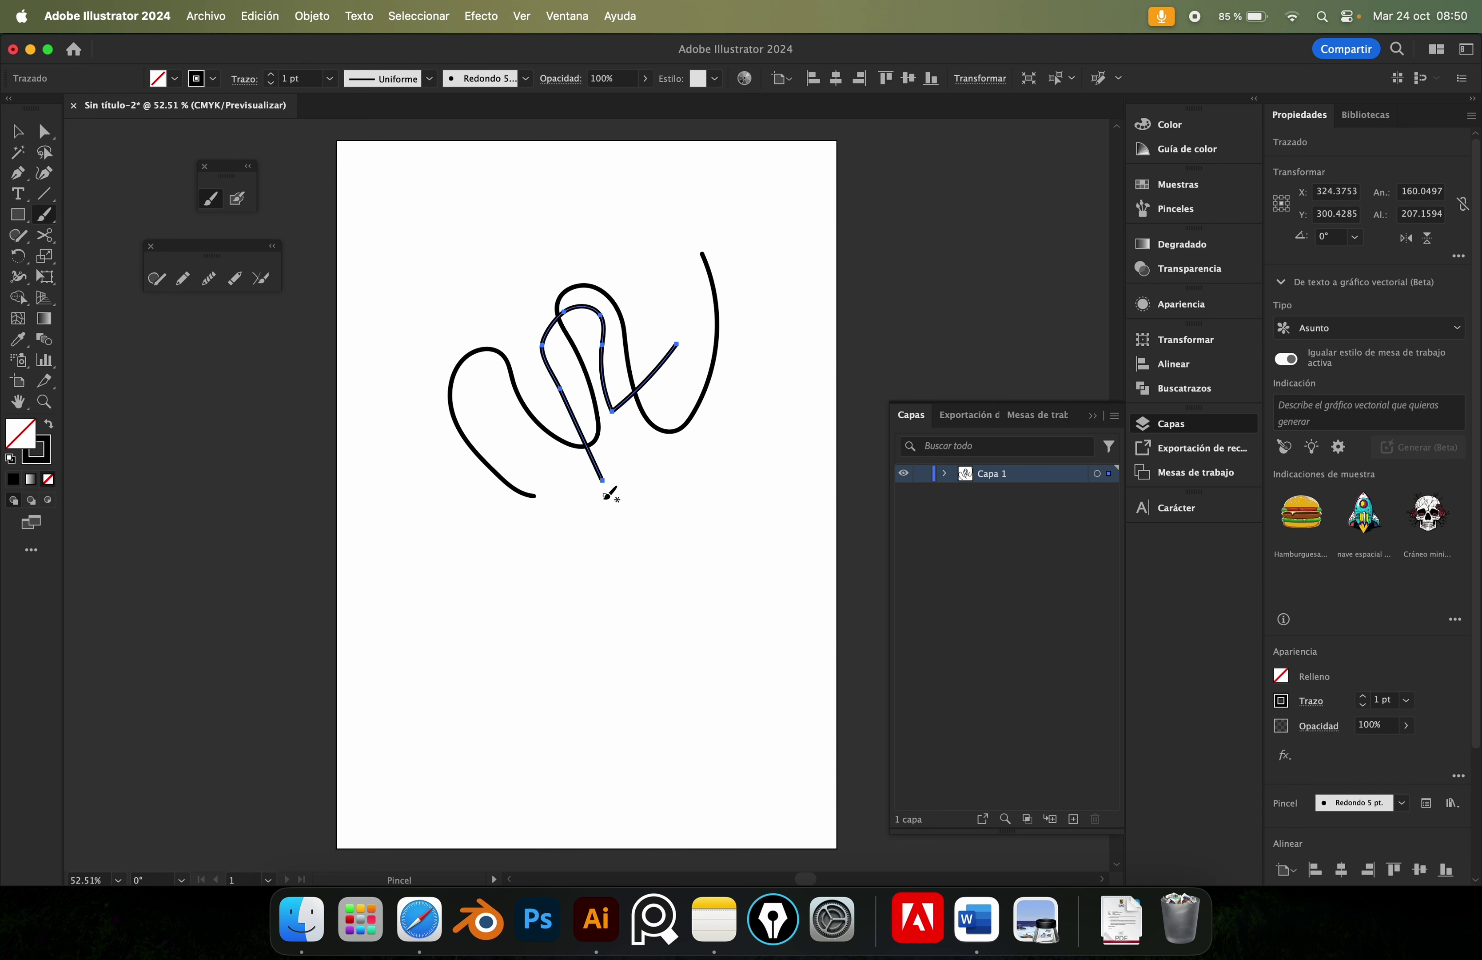
drag(604, 476, 659, 536)
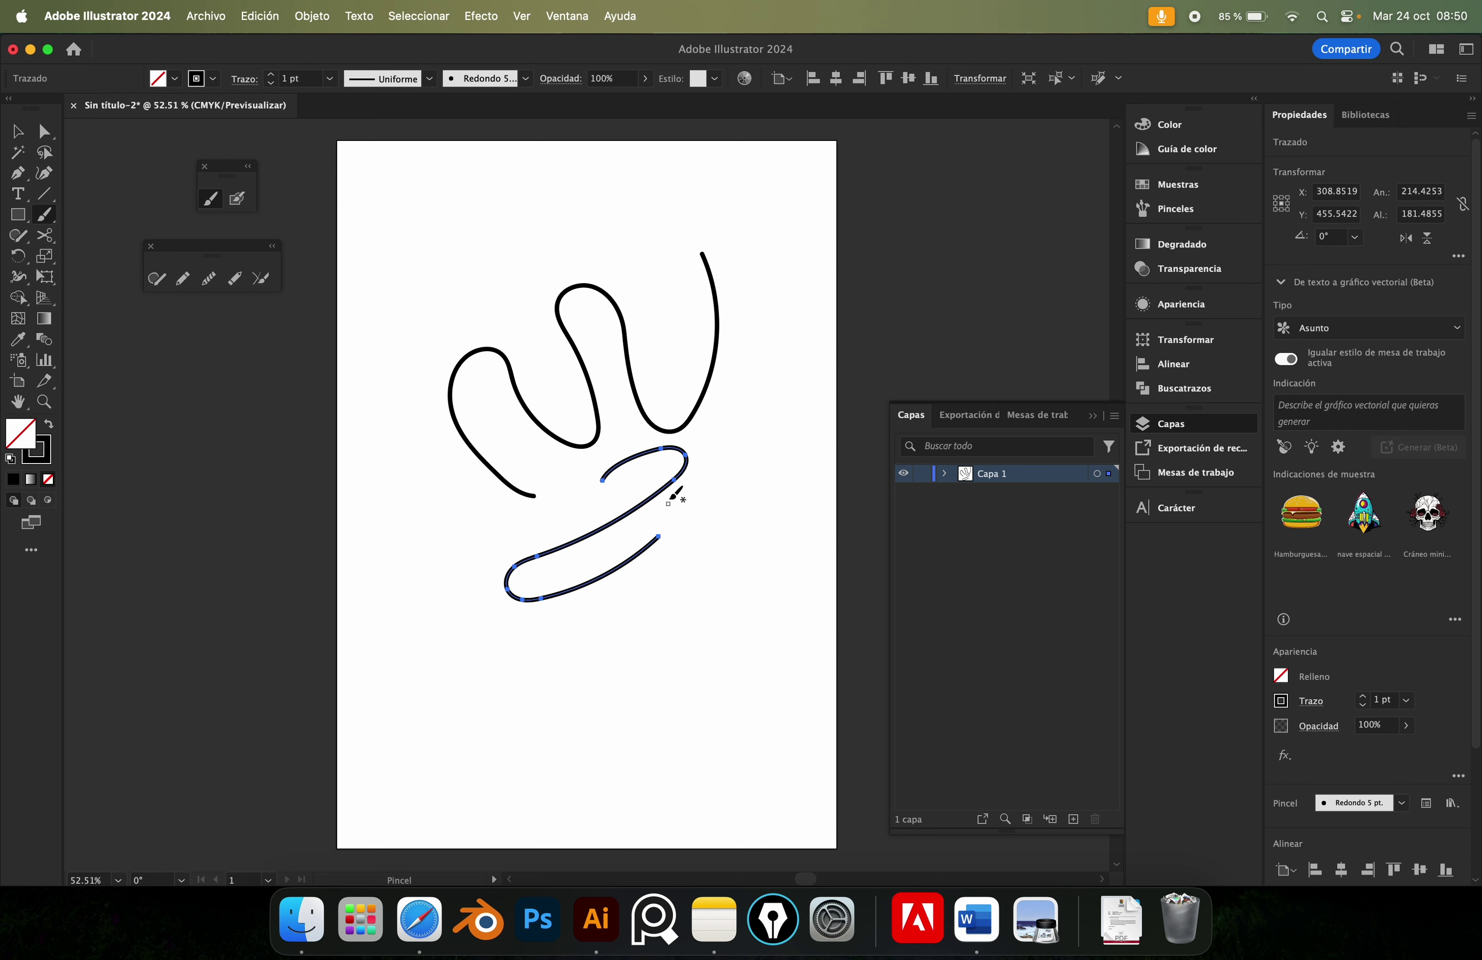
drag(623, 473, 696, 327)
drag(676, 478, 659, 394)
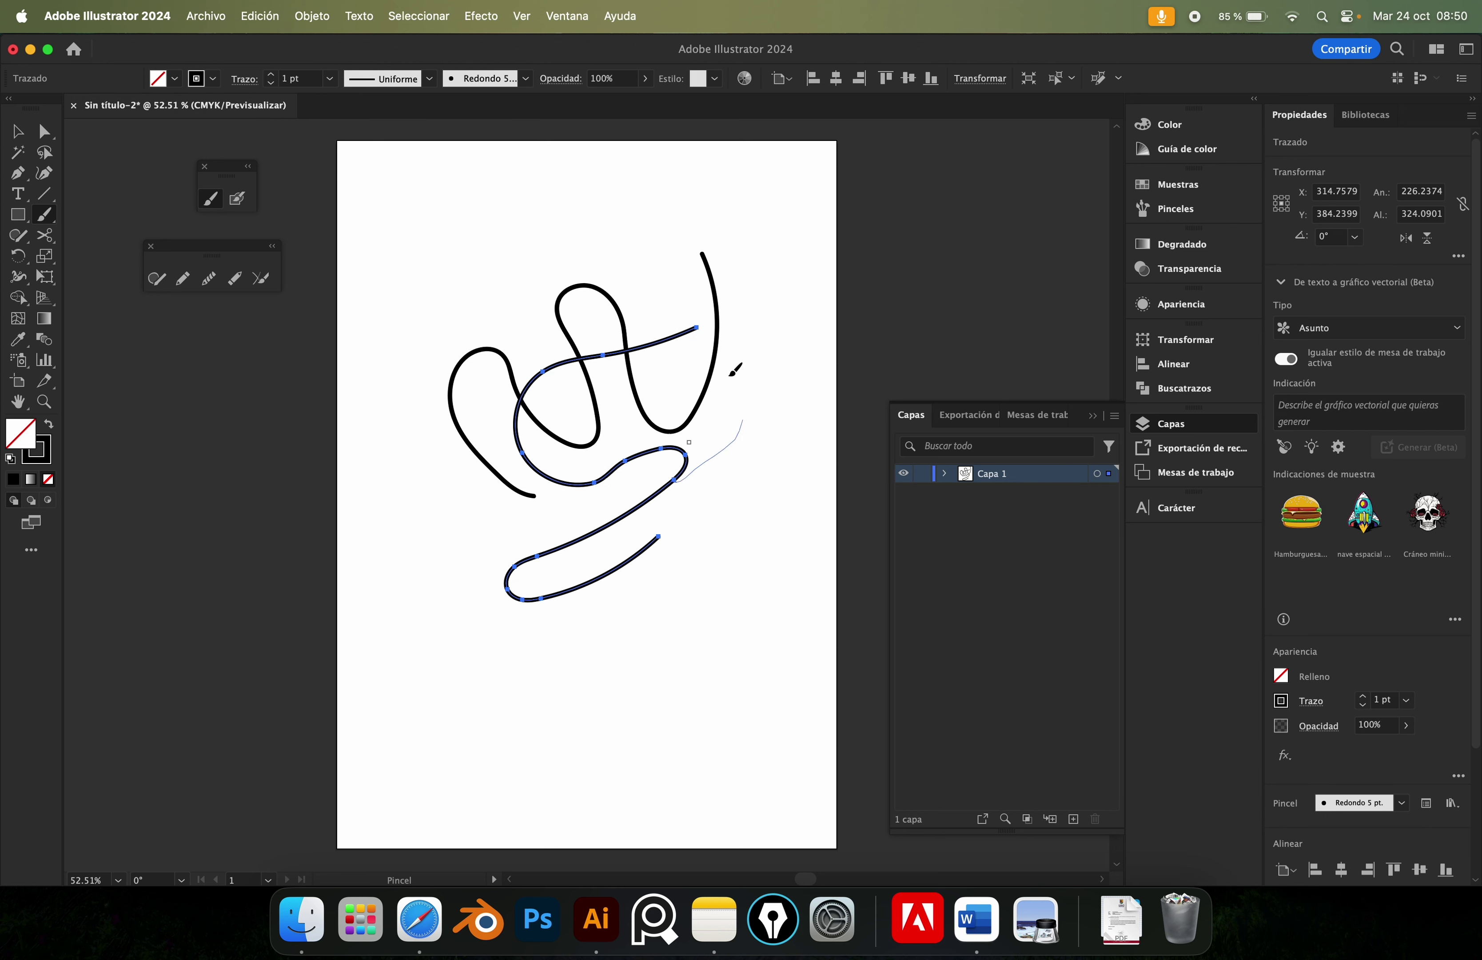
drag(663, 489, 676, 447)
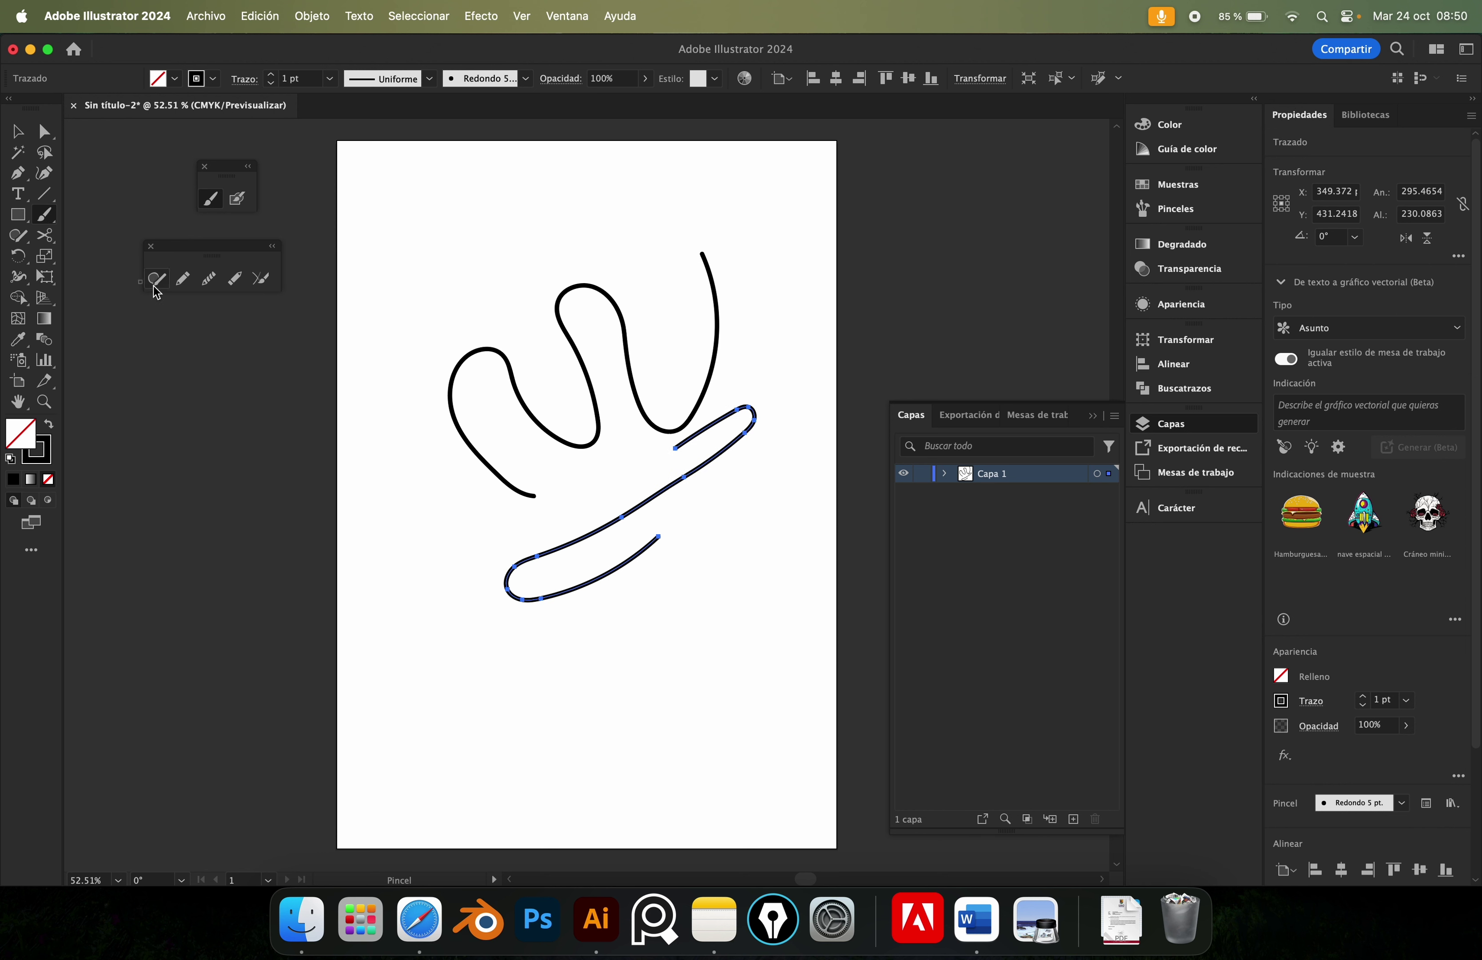
Confirm Pencil tool options and extend the path into a big loop around the drawing.
click(182, 279)
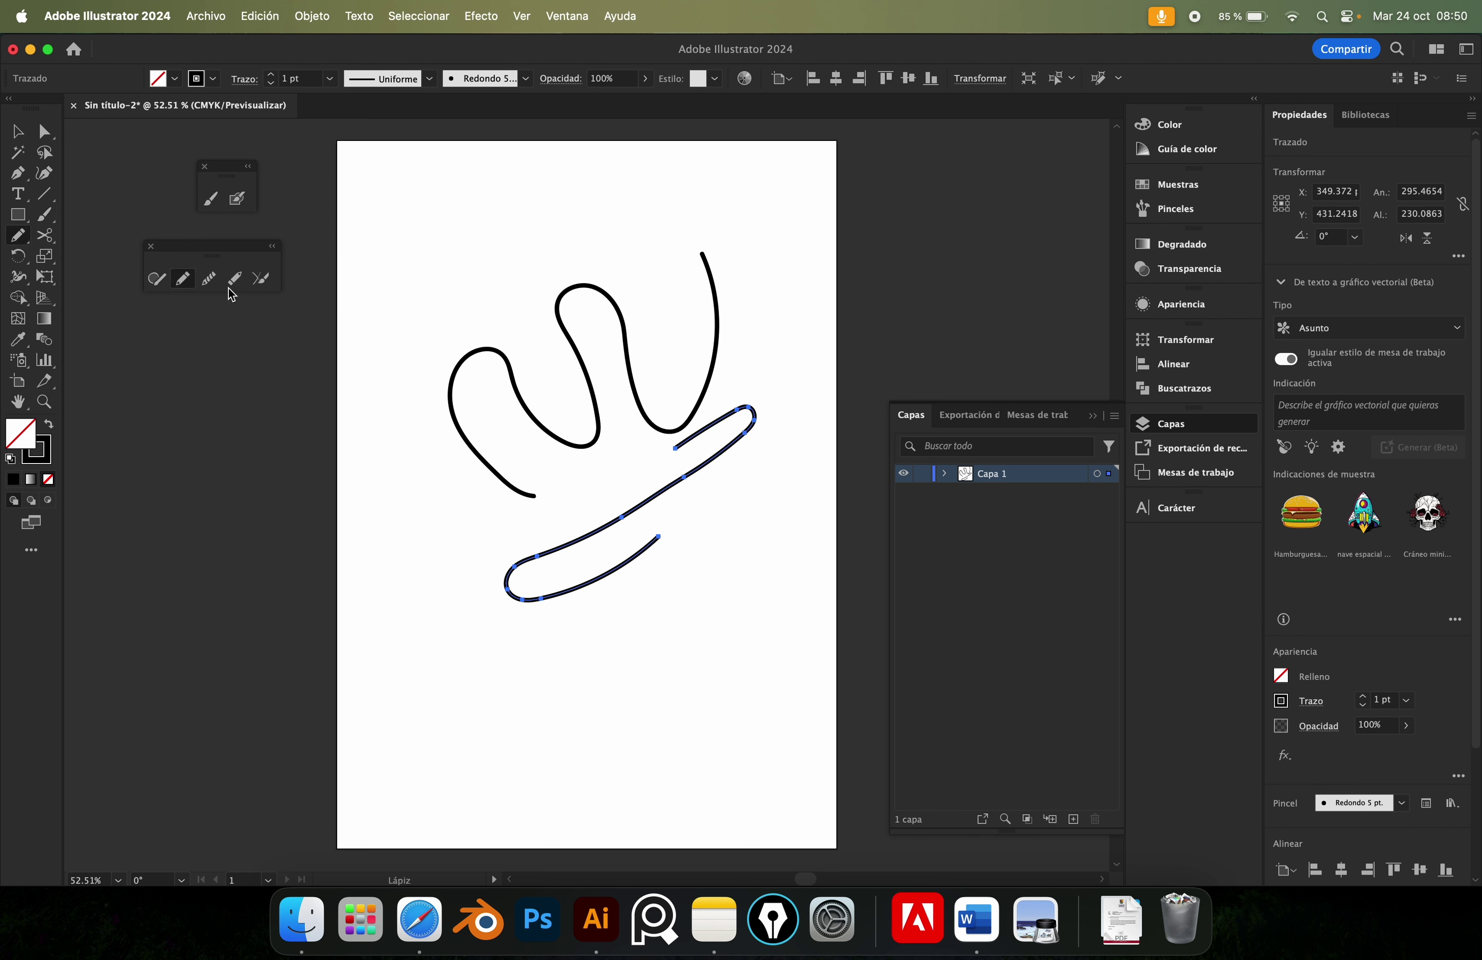
double_click(183, 279)
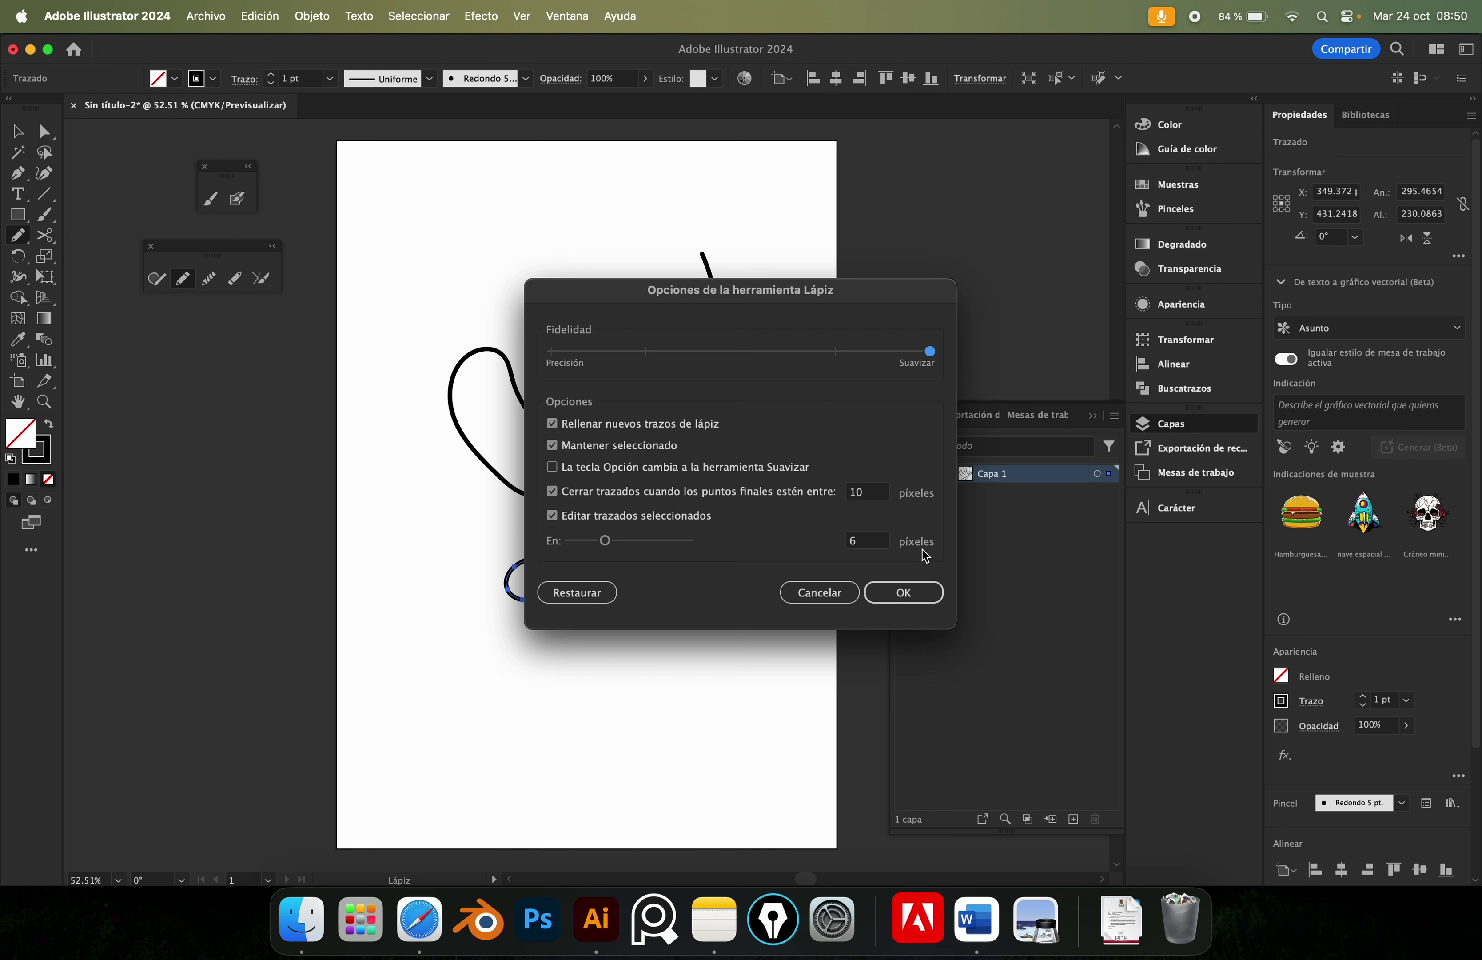
click(887, 595)
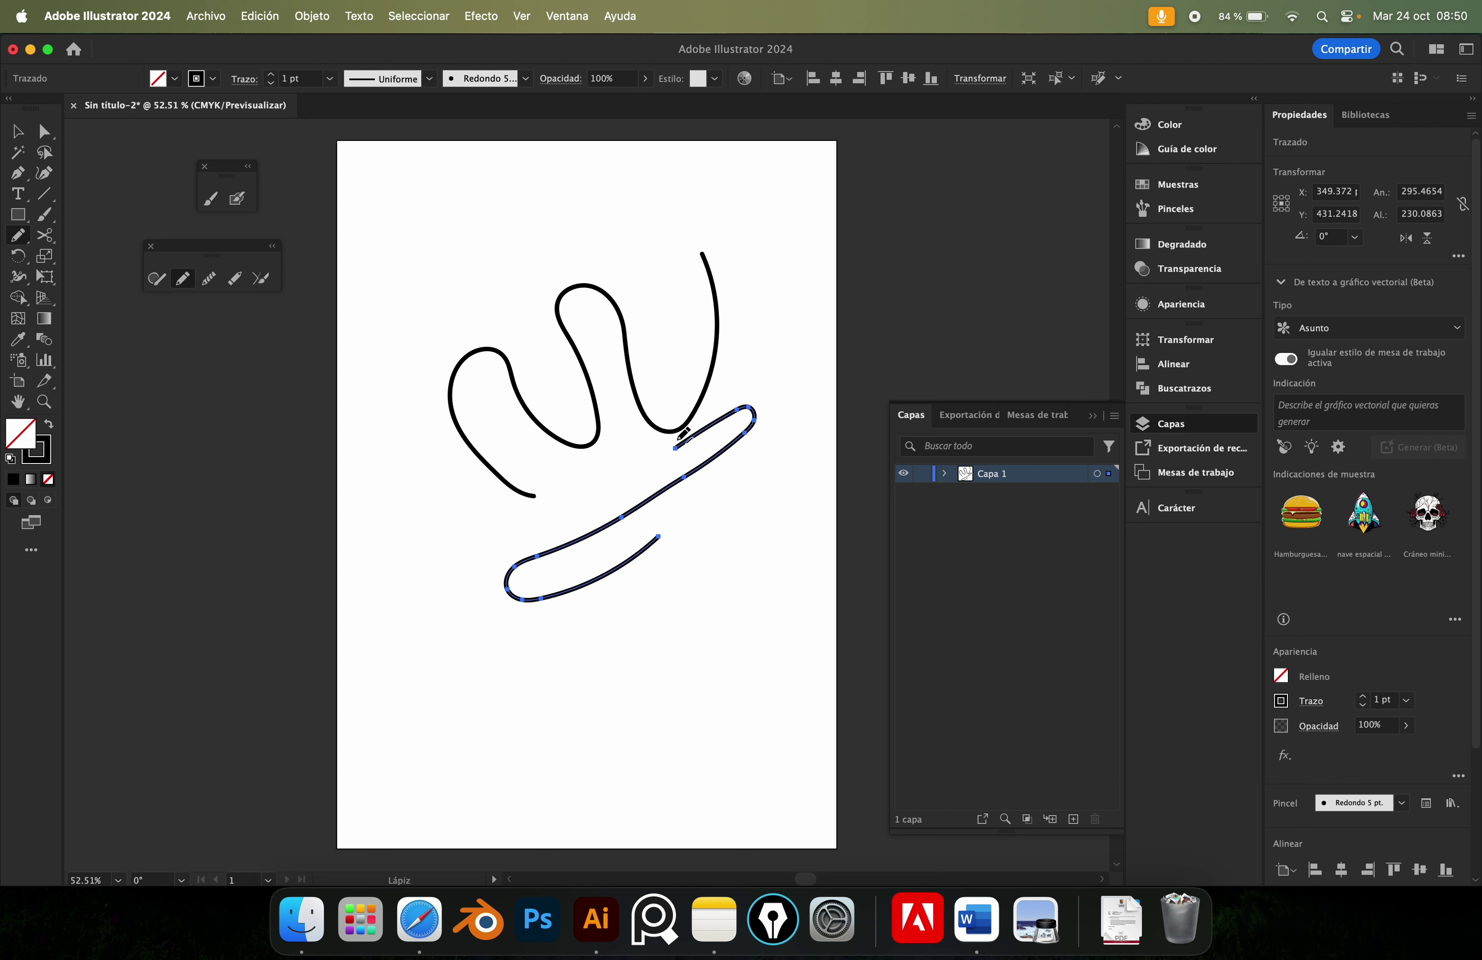
mouse_move(674, 448)
mouse_down()
mouse_move(637, 423)
mouse_move(614, 354)
mouse_up()
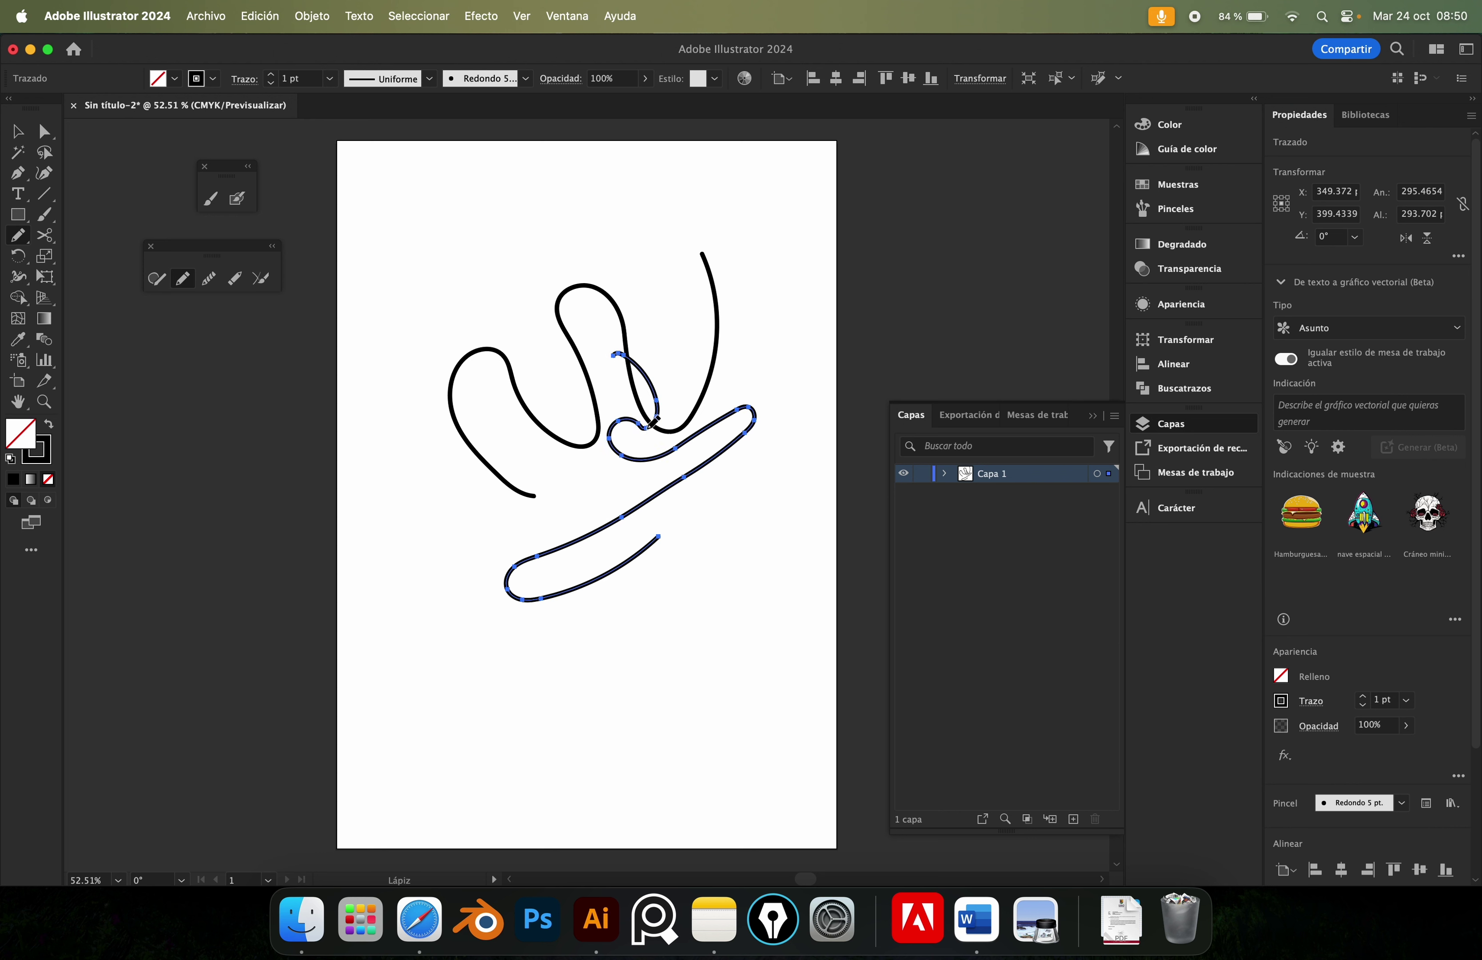
drag(659, 532, 625, 623)
mouse_move(616, 352)
mouse_down()
mouse_move(589, 287)
mouse_move(657, 307)
mouse_move(547, 297)
mouse_move(485, 618)
mouse_move(602, 611)
mouse_move(642, 627)
mouse_up()
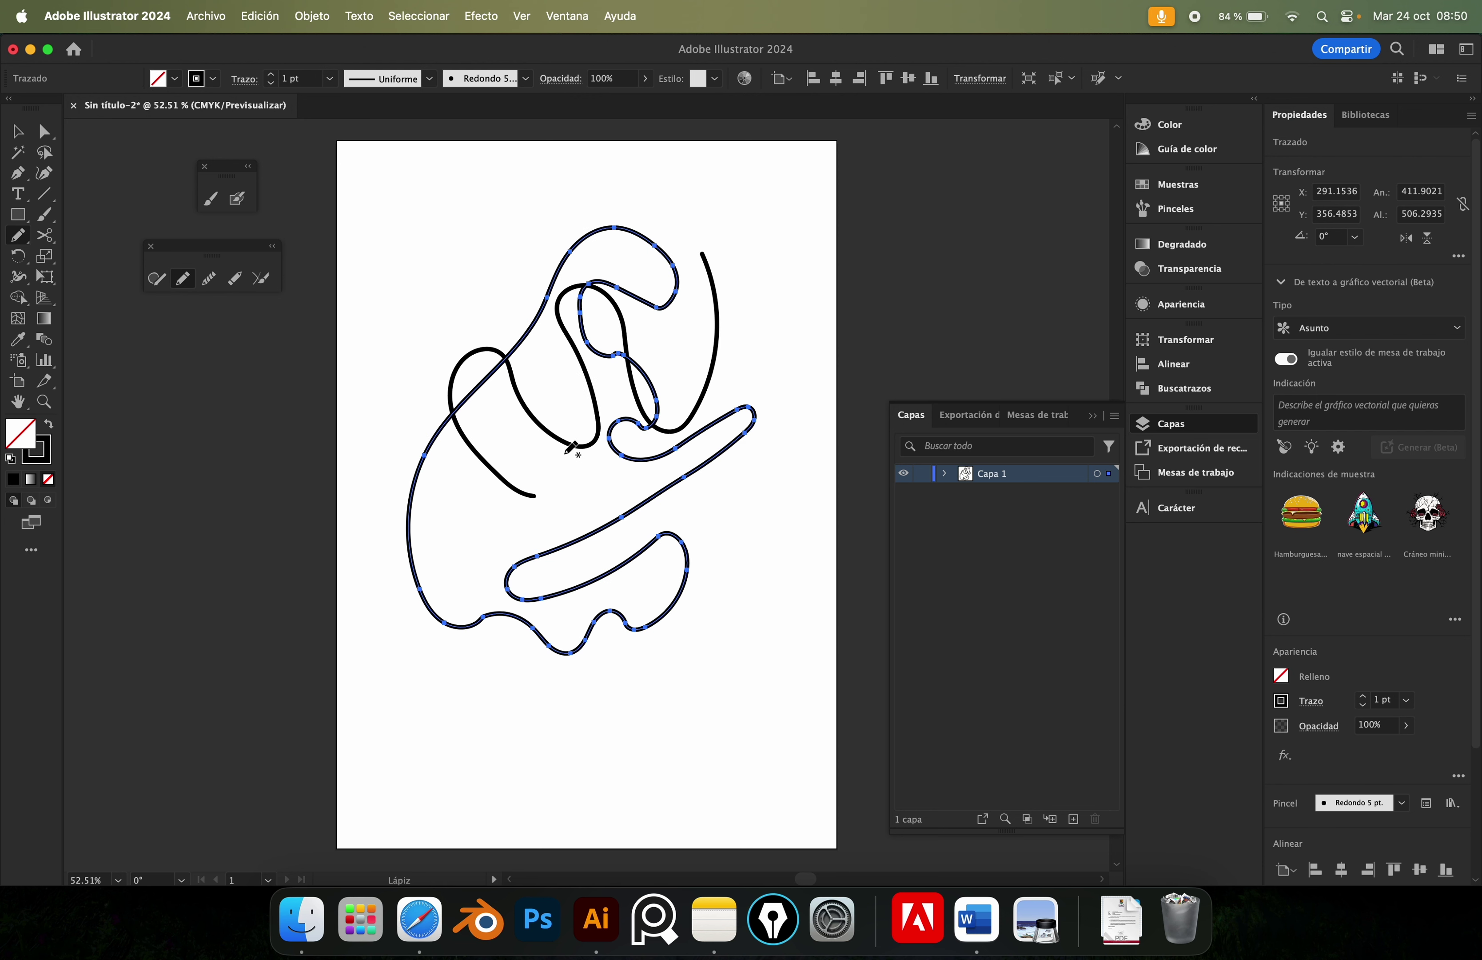
Toggle fill and stroke with Shift+X, ending on a solid black fill.
key(shift+x)
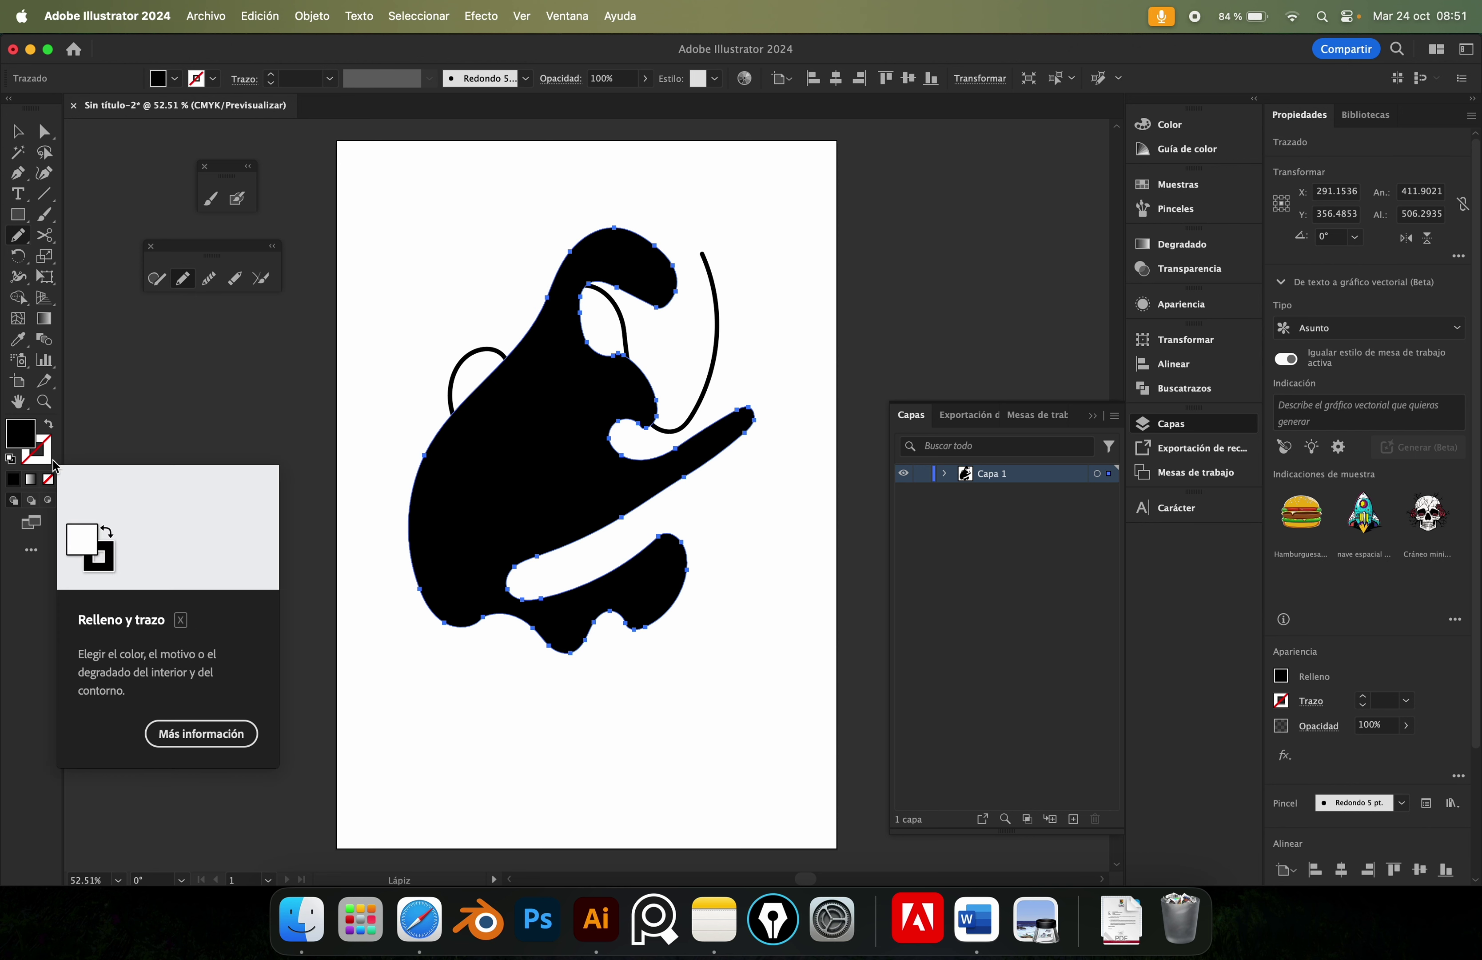
click(46, 446)
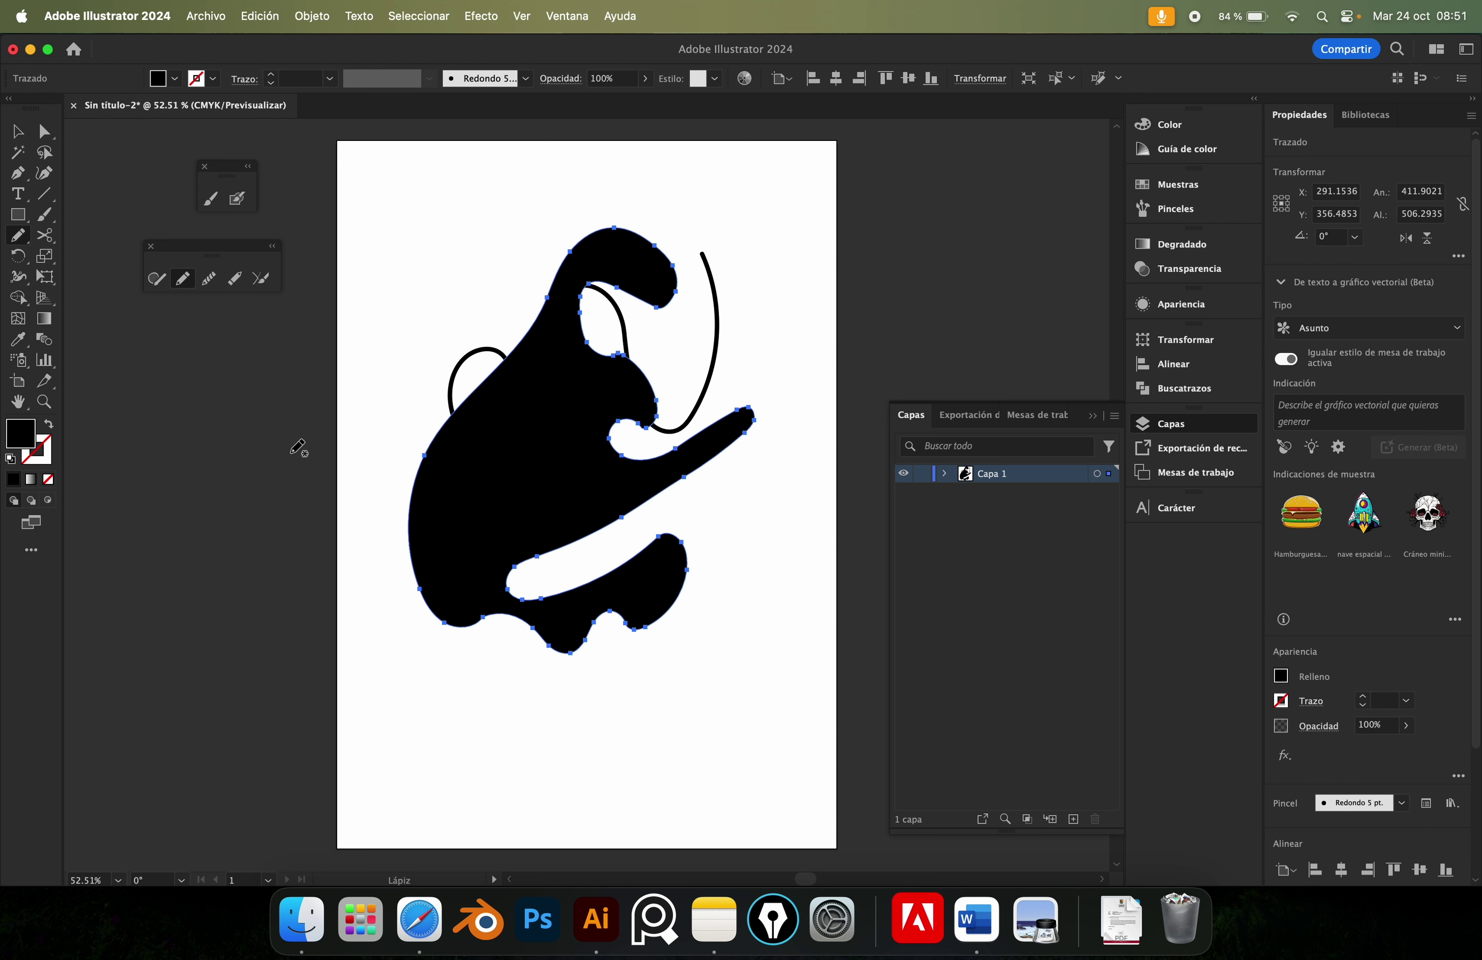
key(shift+x)
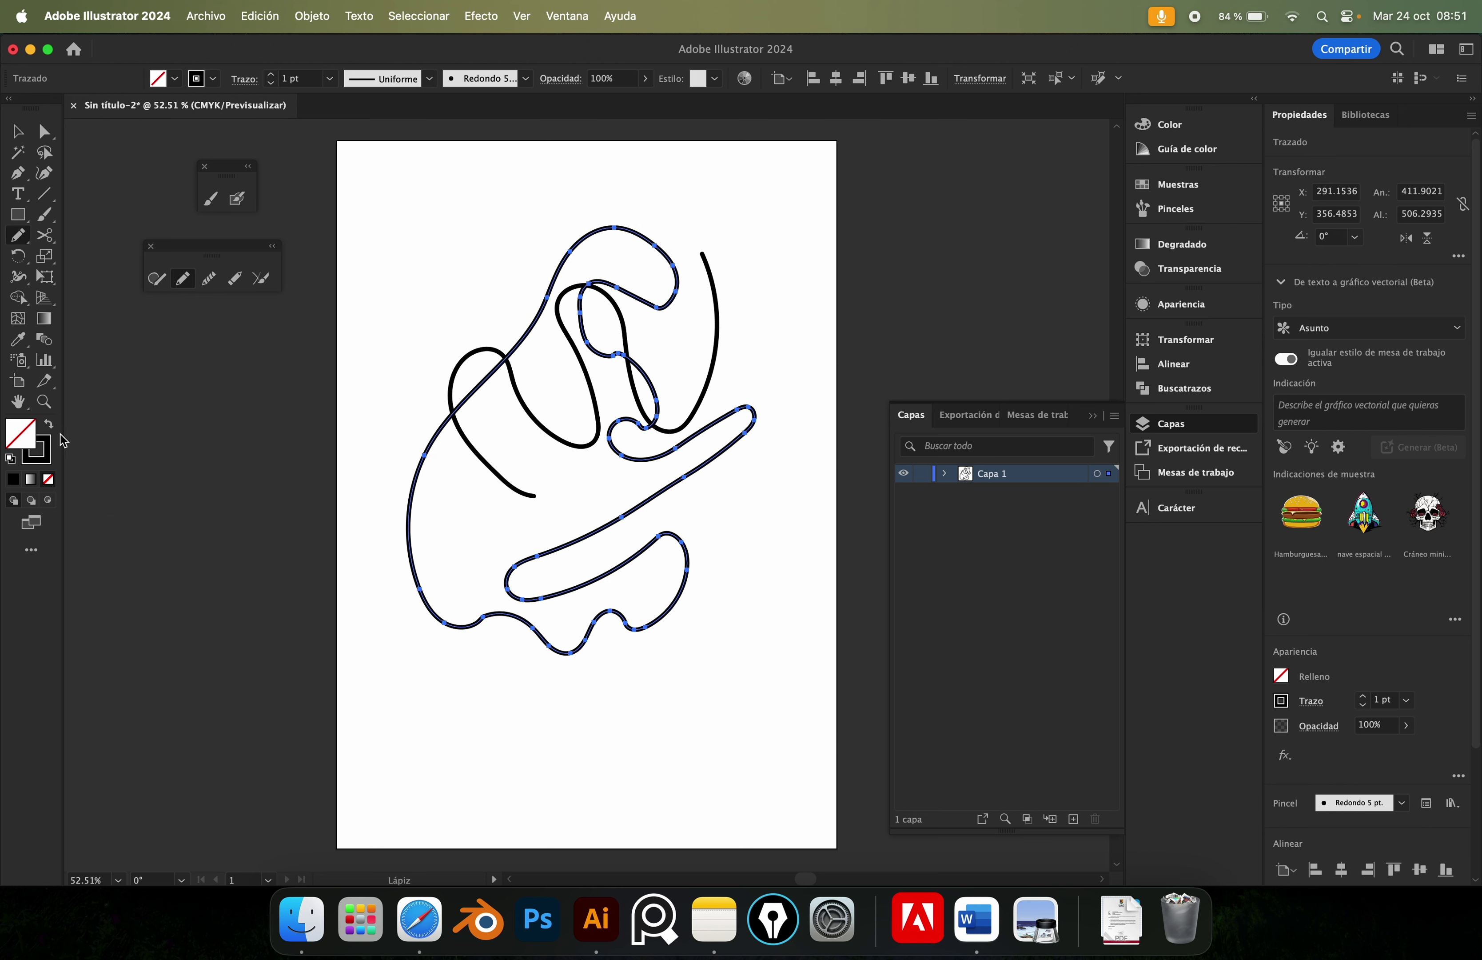
key(shift+x)
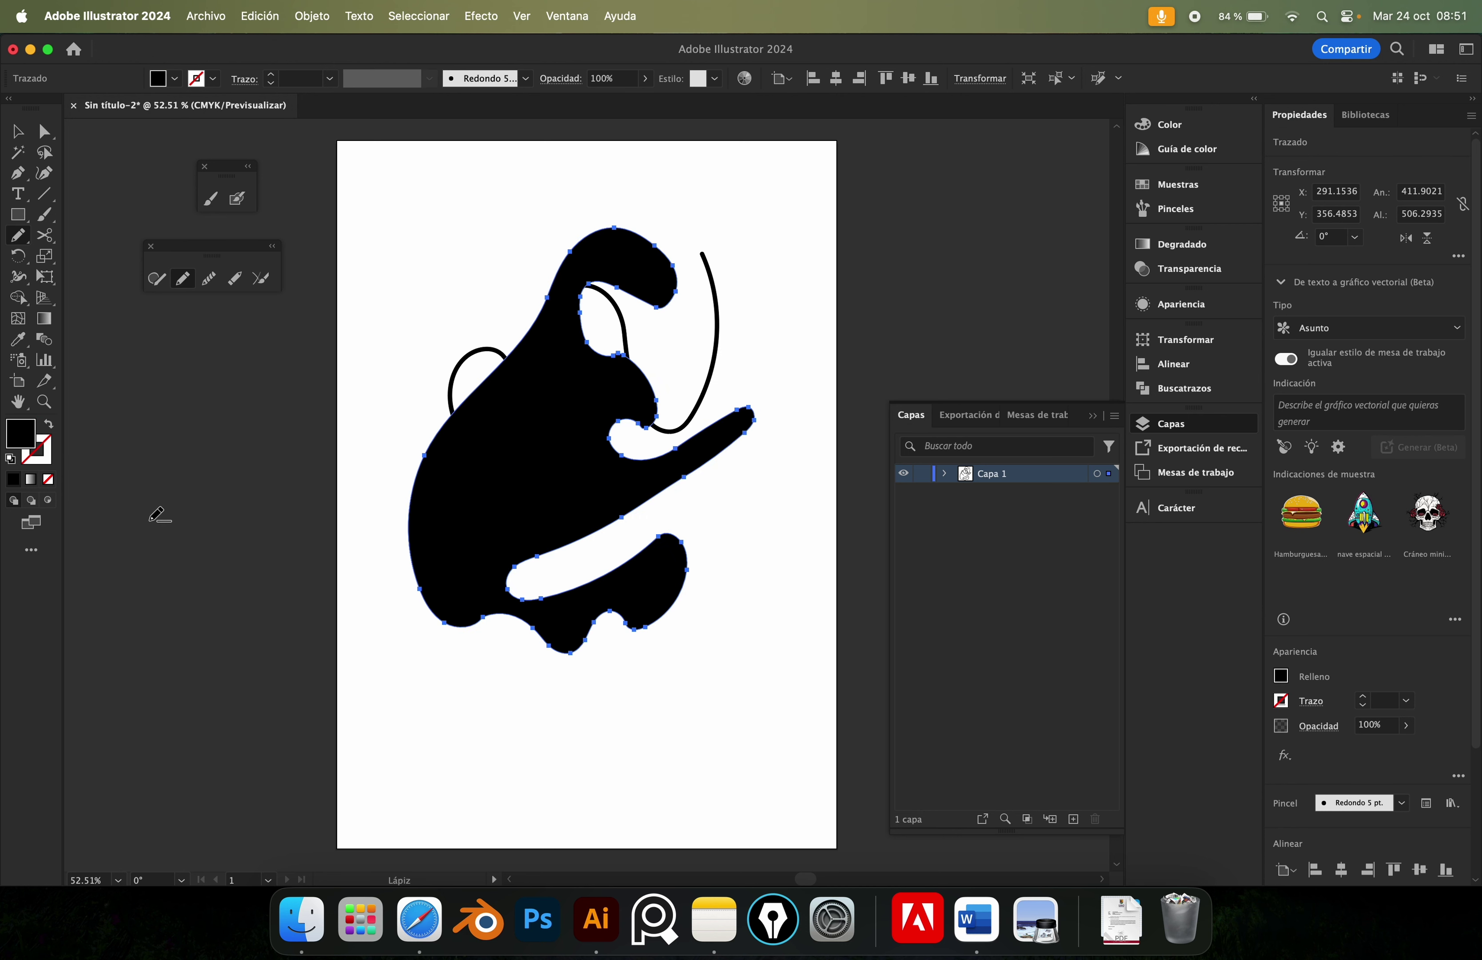
key(shift+x)
key(shift+x)
key(shift+x)
key(shift+x)
key(shift+x)
key(x)
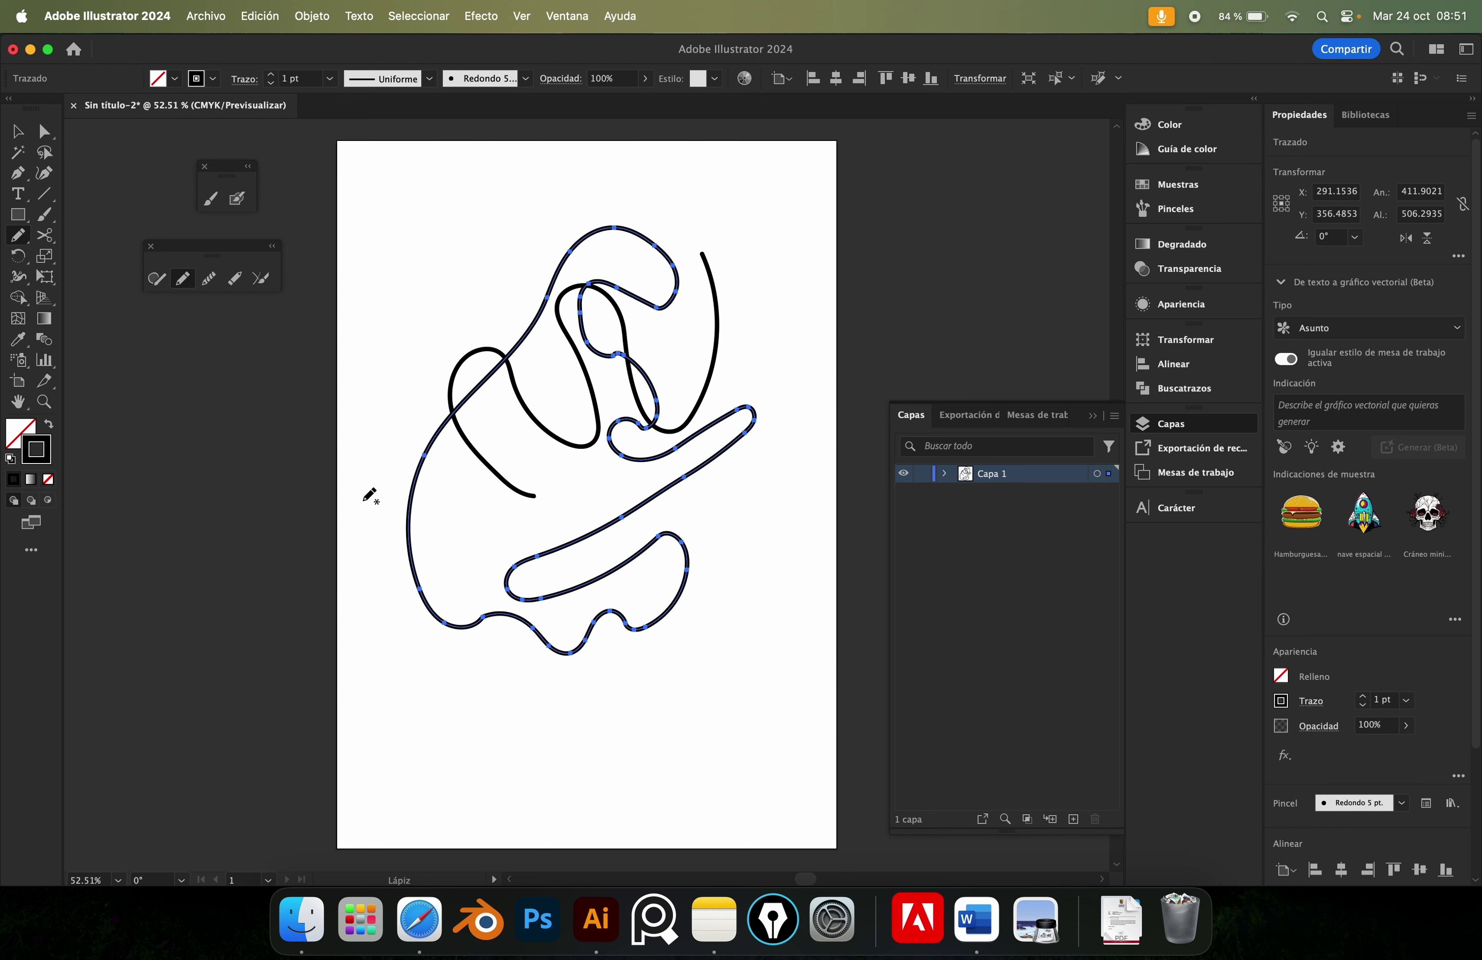
key(shift+x)
key(x)
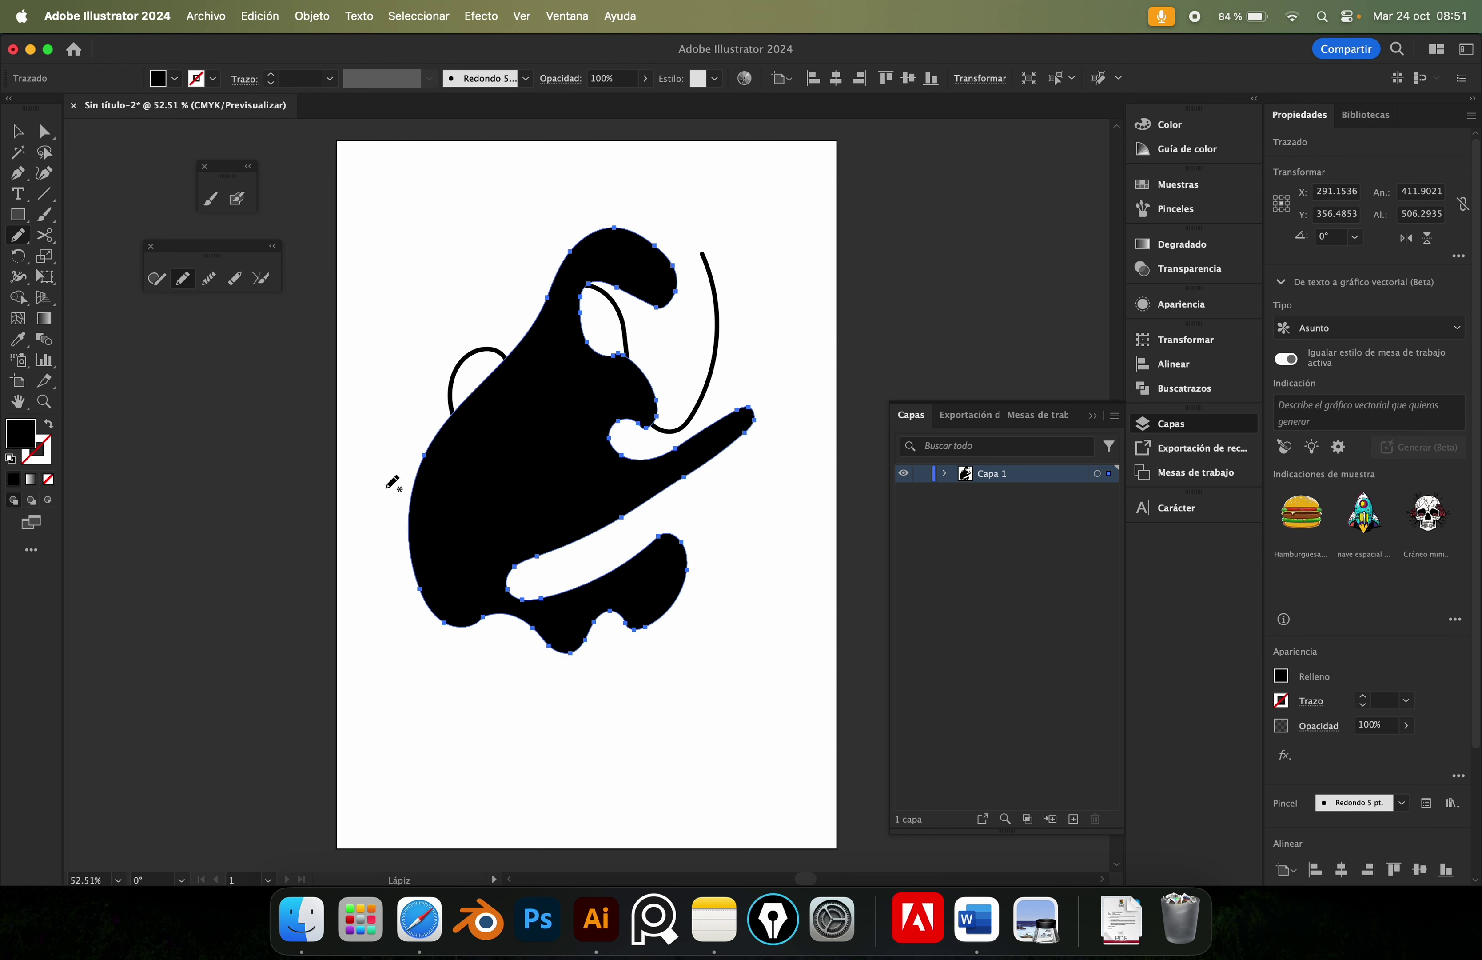
Marquee-select all the artwork on the artboard and delete it.
key(v)
click(817, 262)
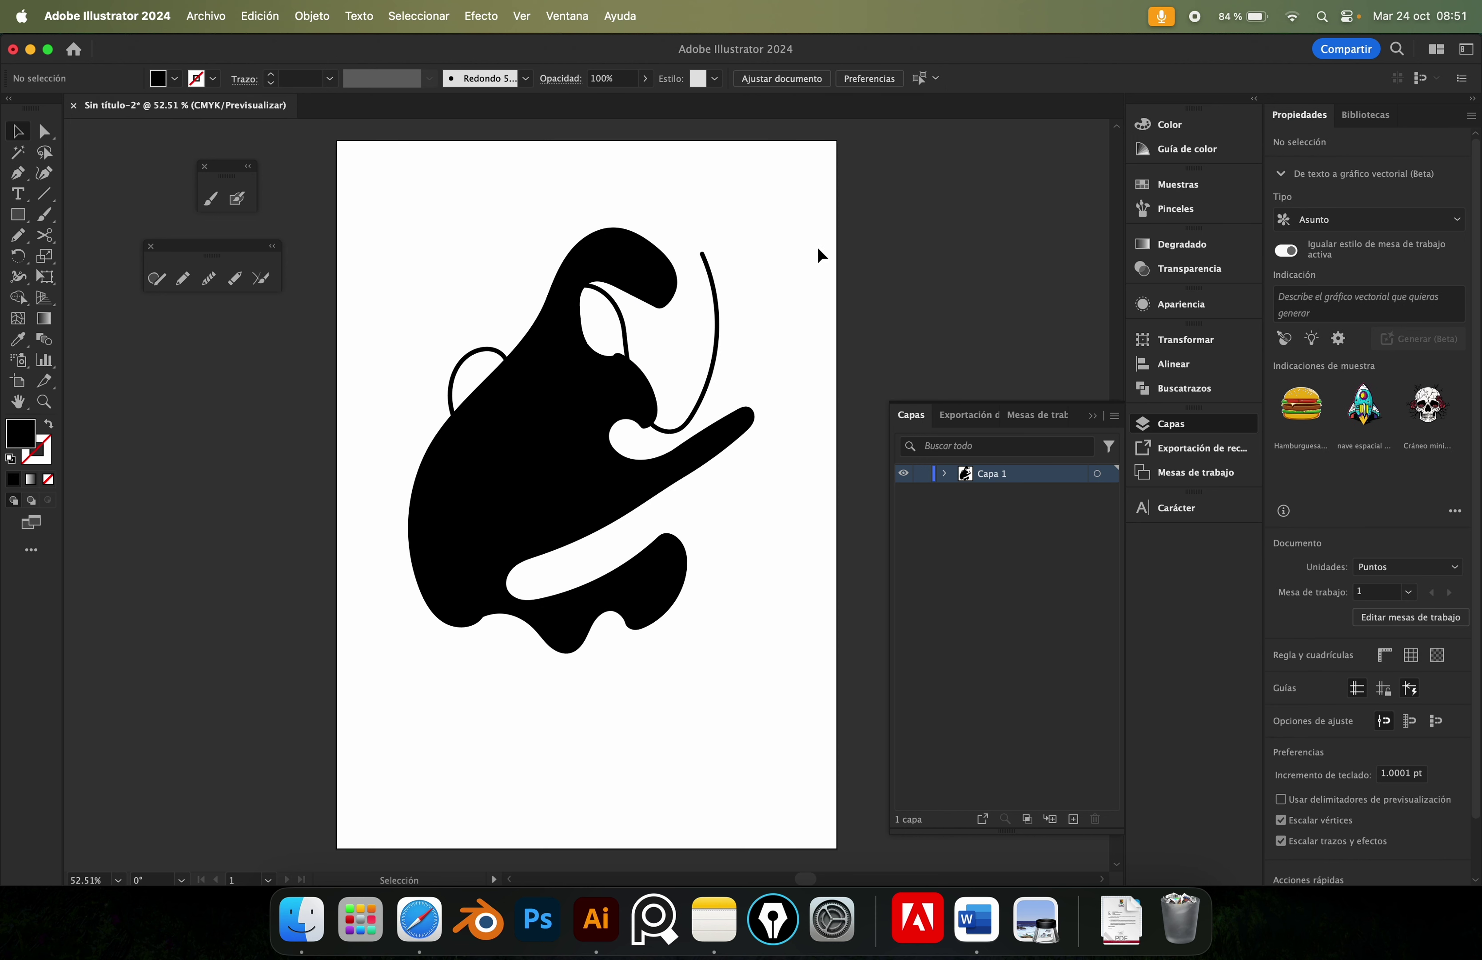
drag(818, 254, 440, 623)
key(Delete)
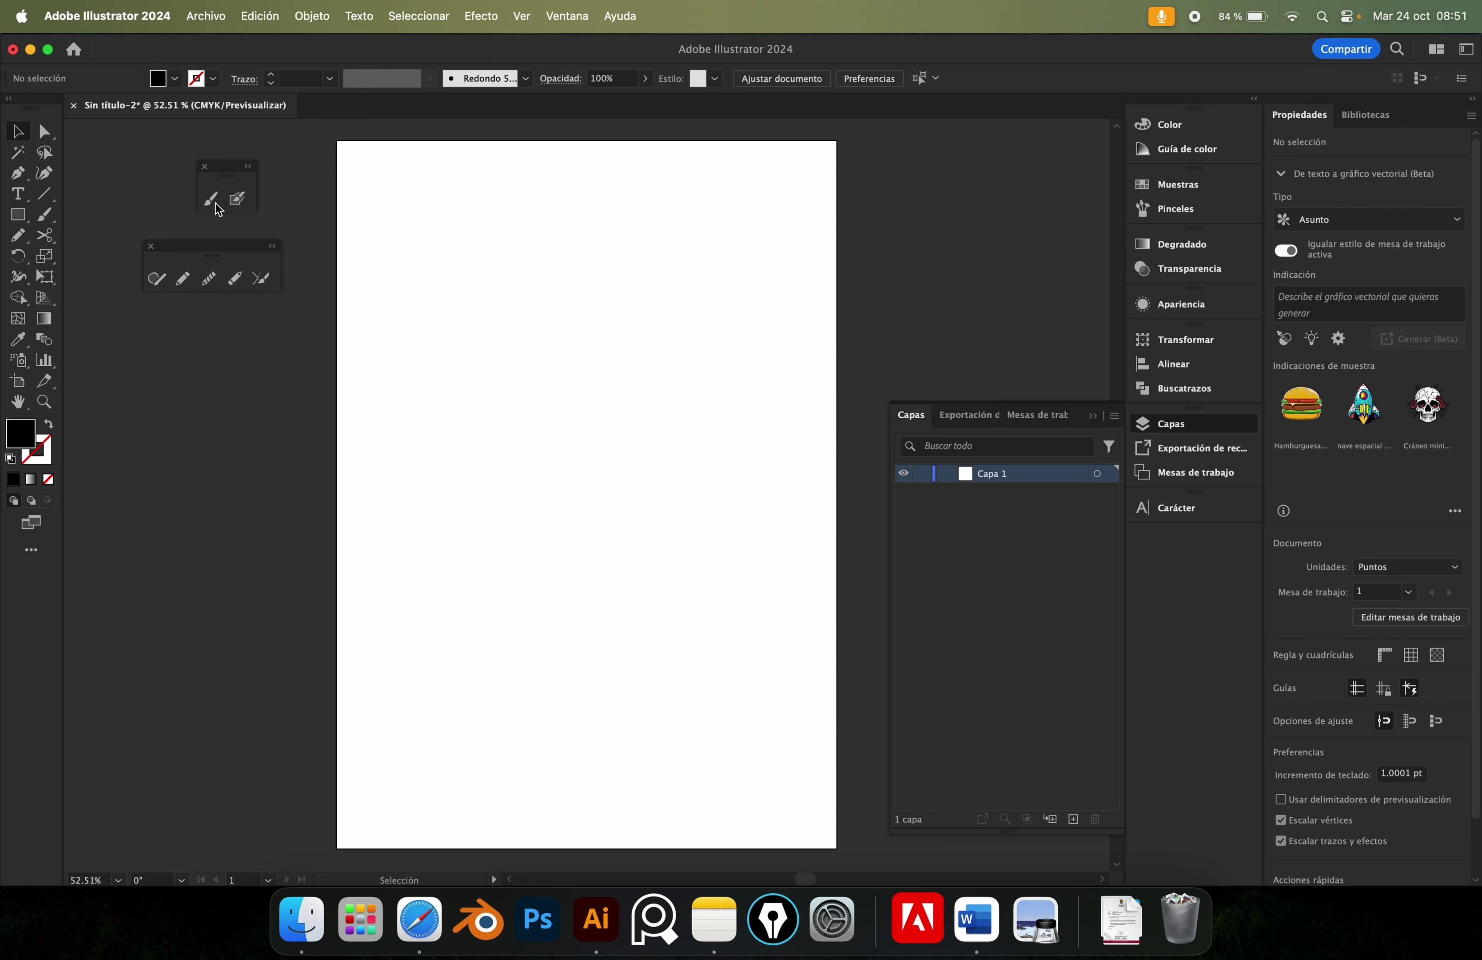
Set Blob Brush to Smooth fidelity, 31° angle, 40% roundness and 20 pt pressure size.
click(237, 200)
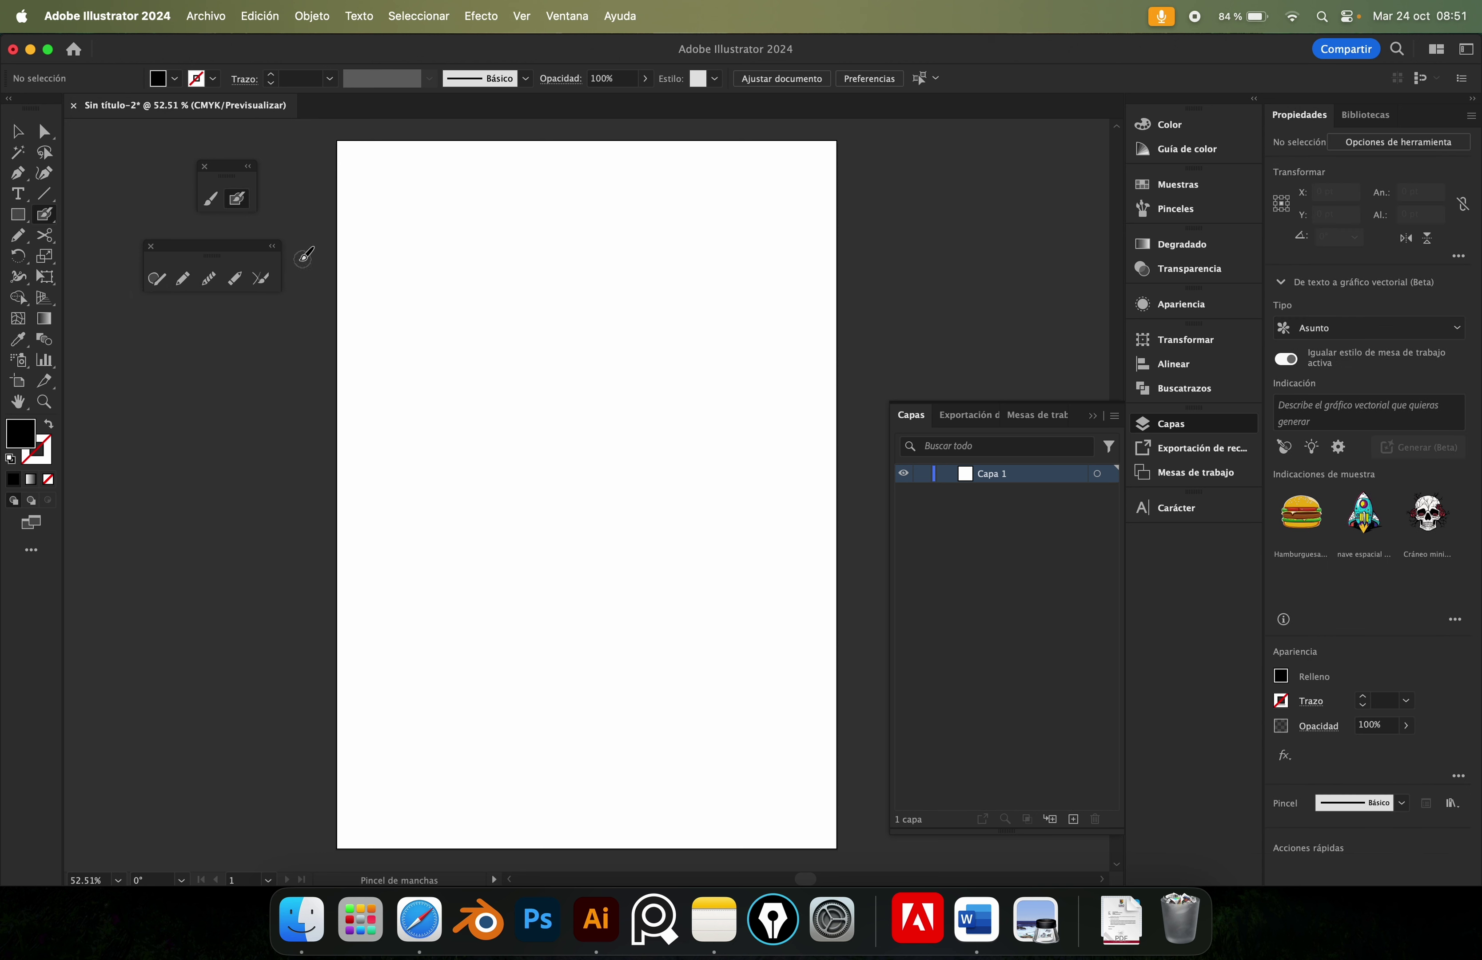
double_click(238, 204)
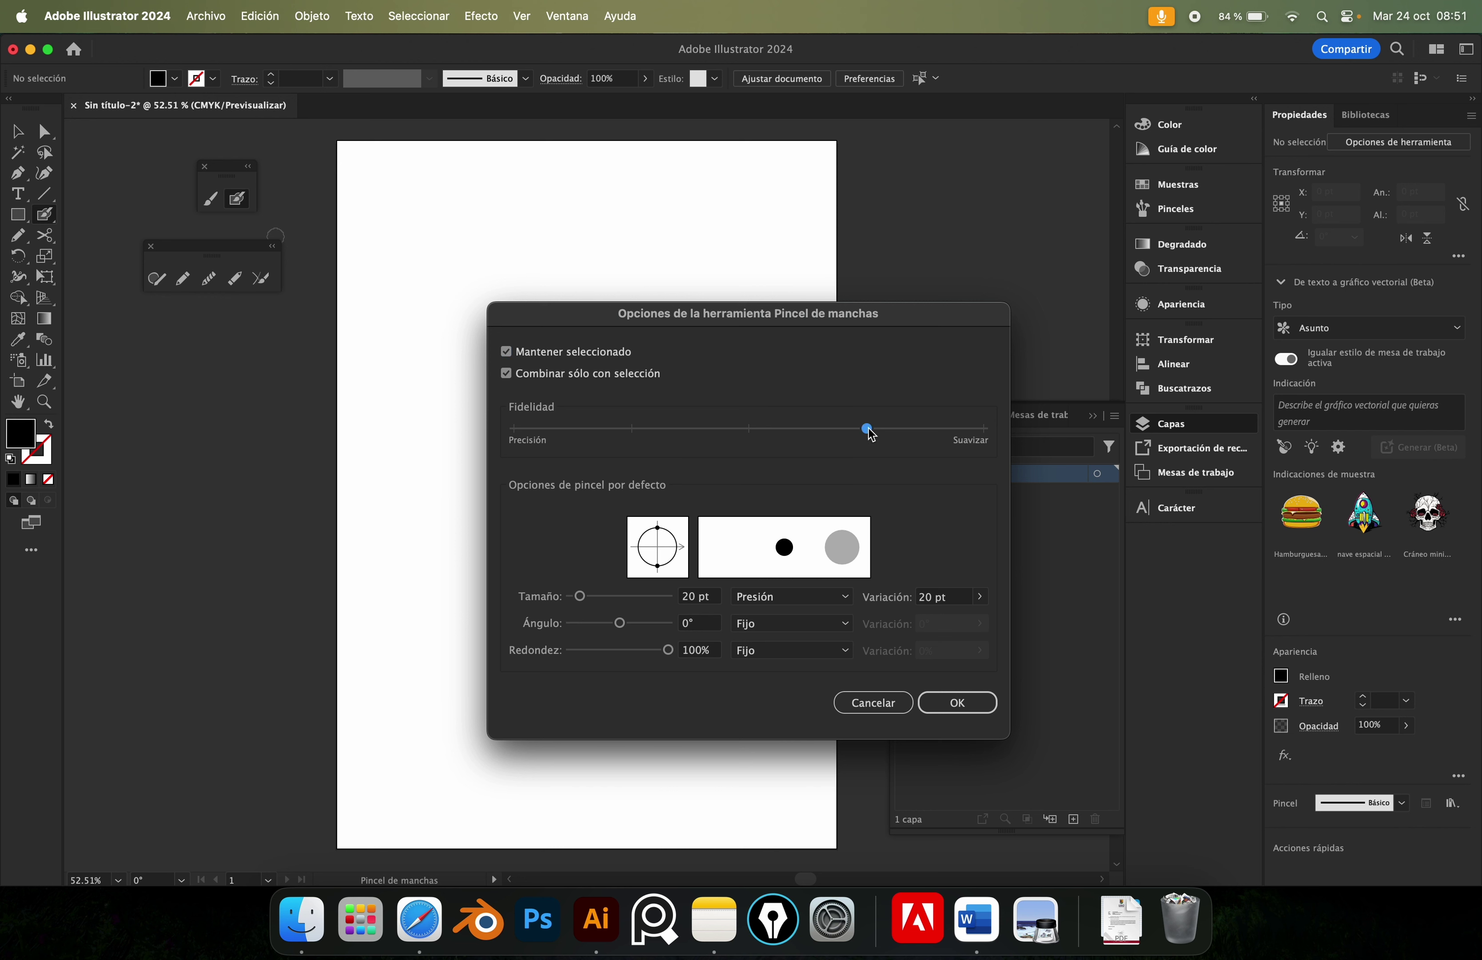
drag(867, 429, 970, 434)
mouse_move(681, 555)
mouse_down()
mouse_move(683, 531)
mouse_move(686, 569)
mouse_move(660, 540)
mouse_move(644, 548)
mouse_move(660, 556)
mouse_move(687, 534)
mouse_up()
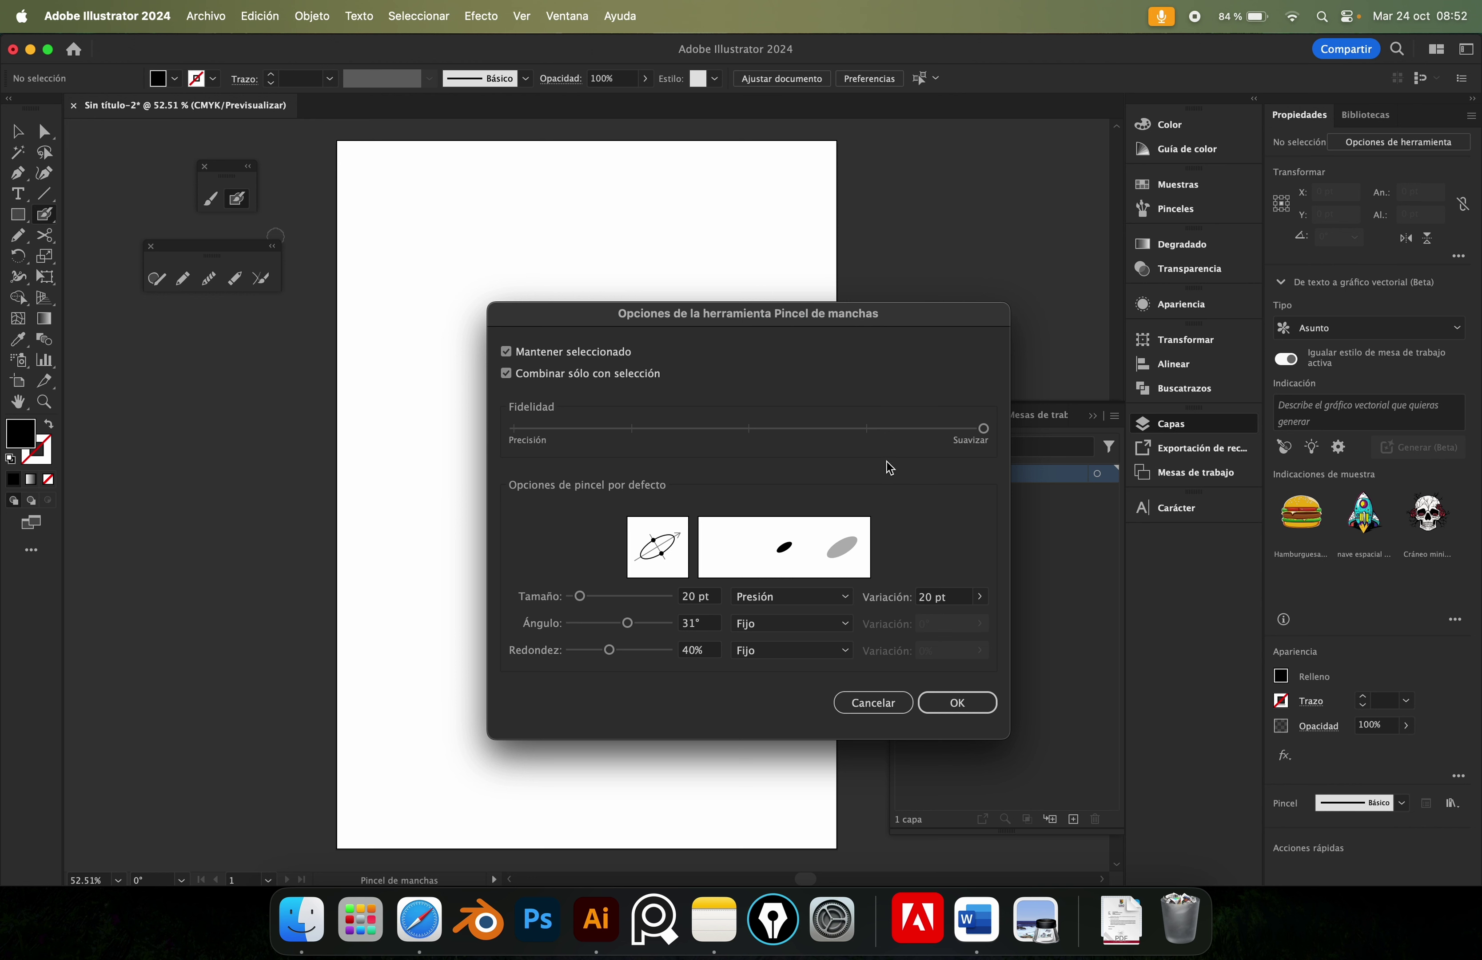
click(800, 596)
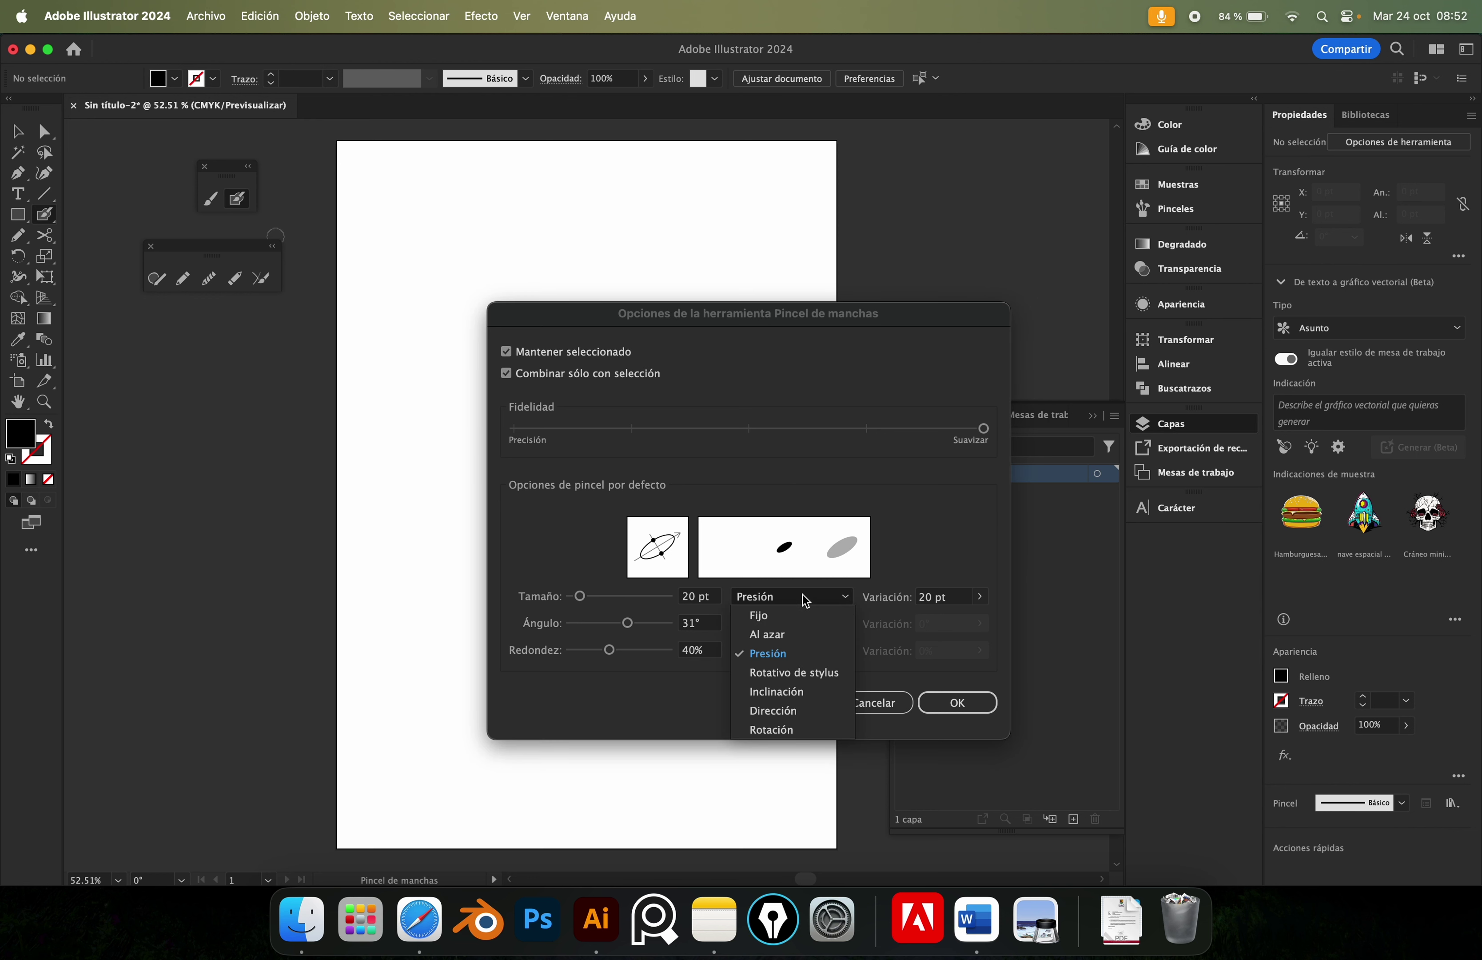
click(798, 653)
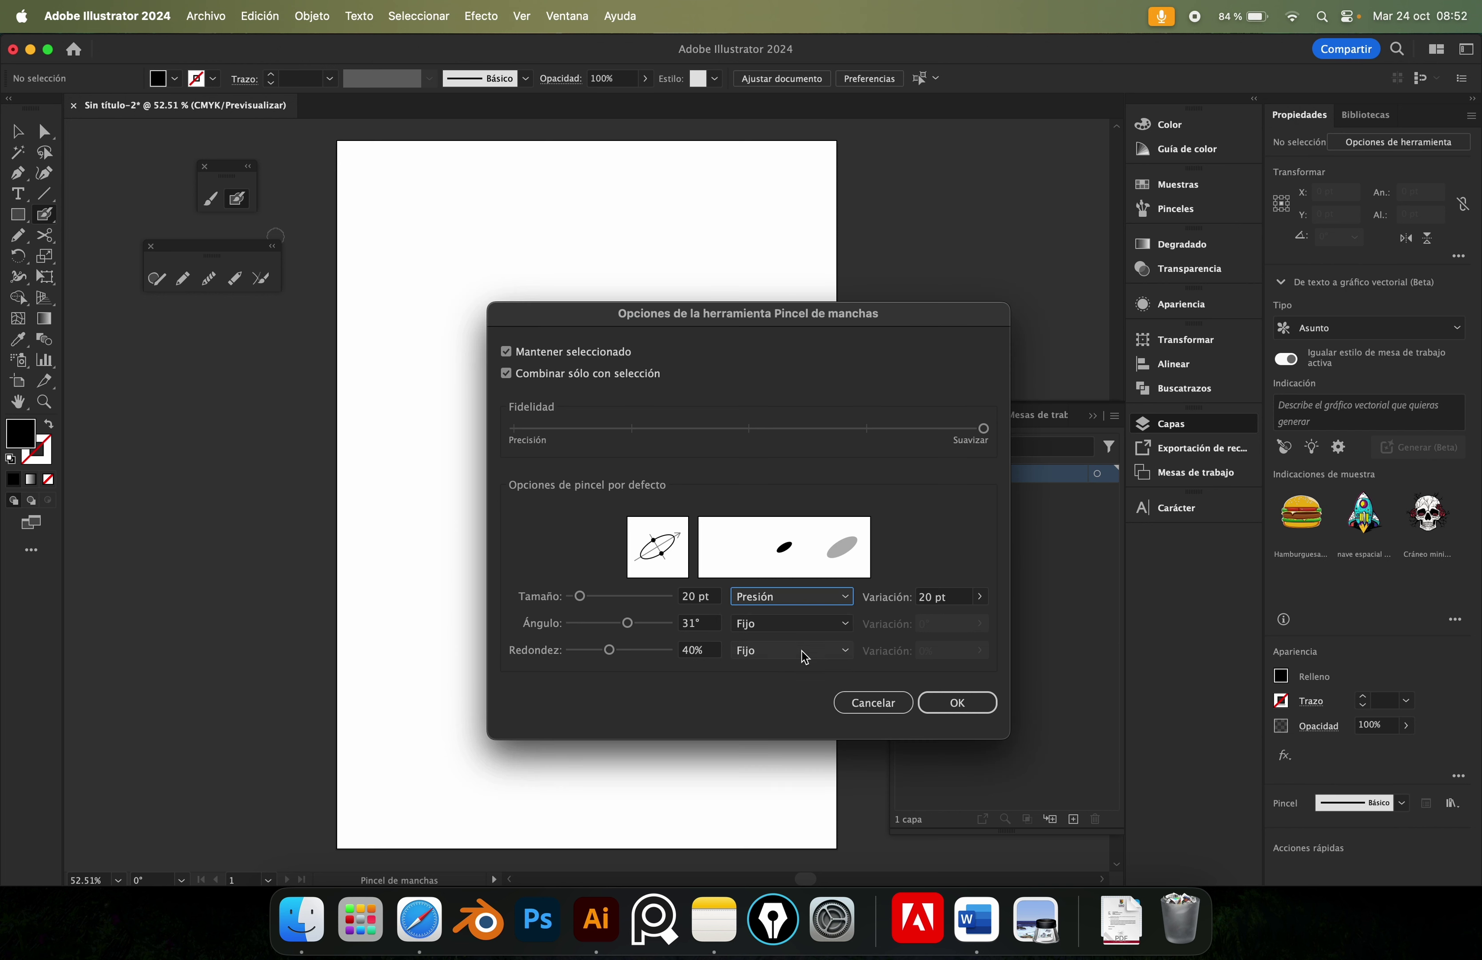
click(956, 702)
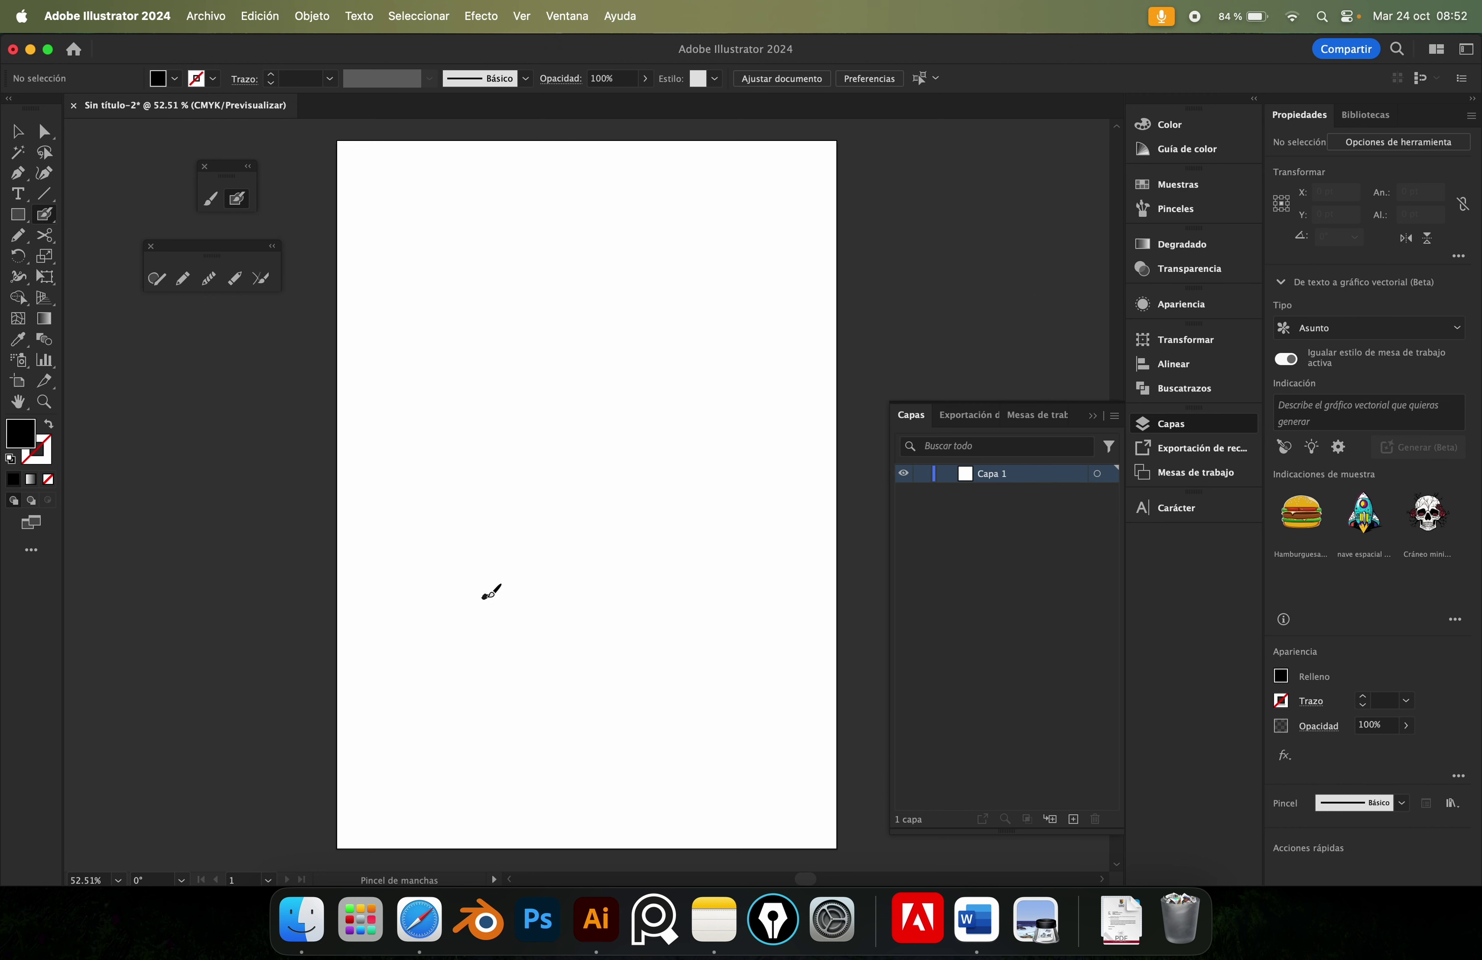
Paint a black Blob Brush hook and S-curve, then set the brush tip fully round.
mouse_move(501, 591)
mouse_down()
mouse_move(533, 484)
mouse_move(582, 483)
mouse_up()
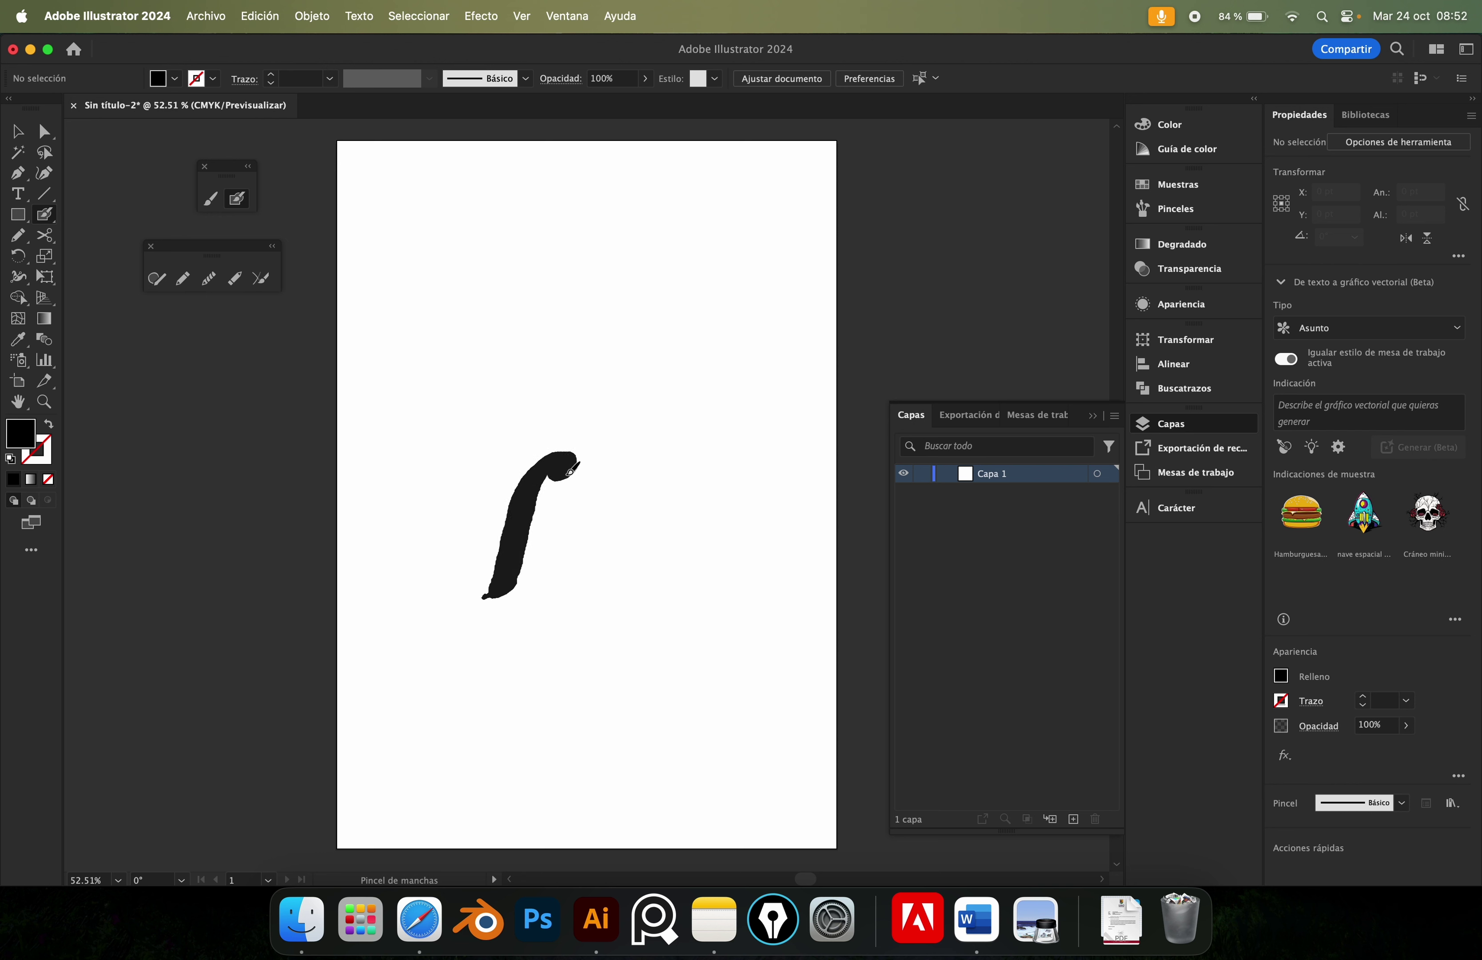
drag(582, 484, 612, 521)
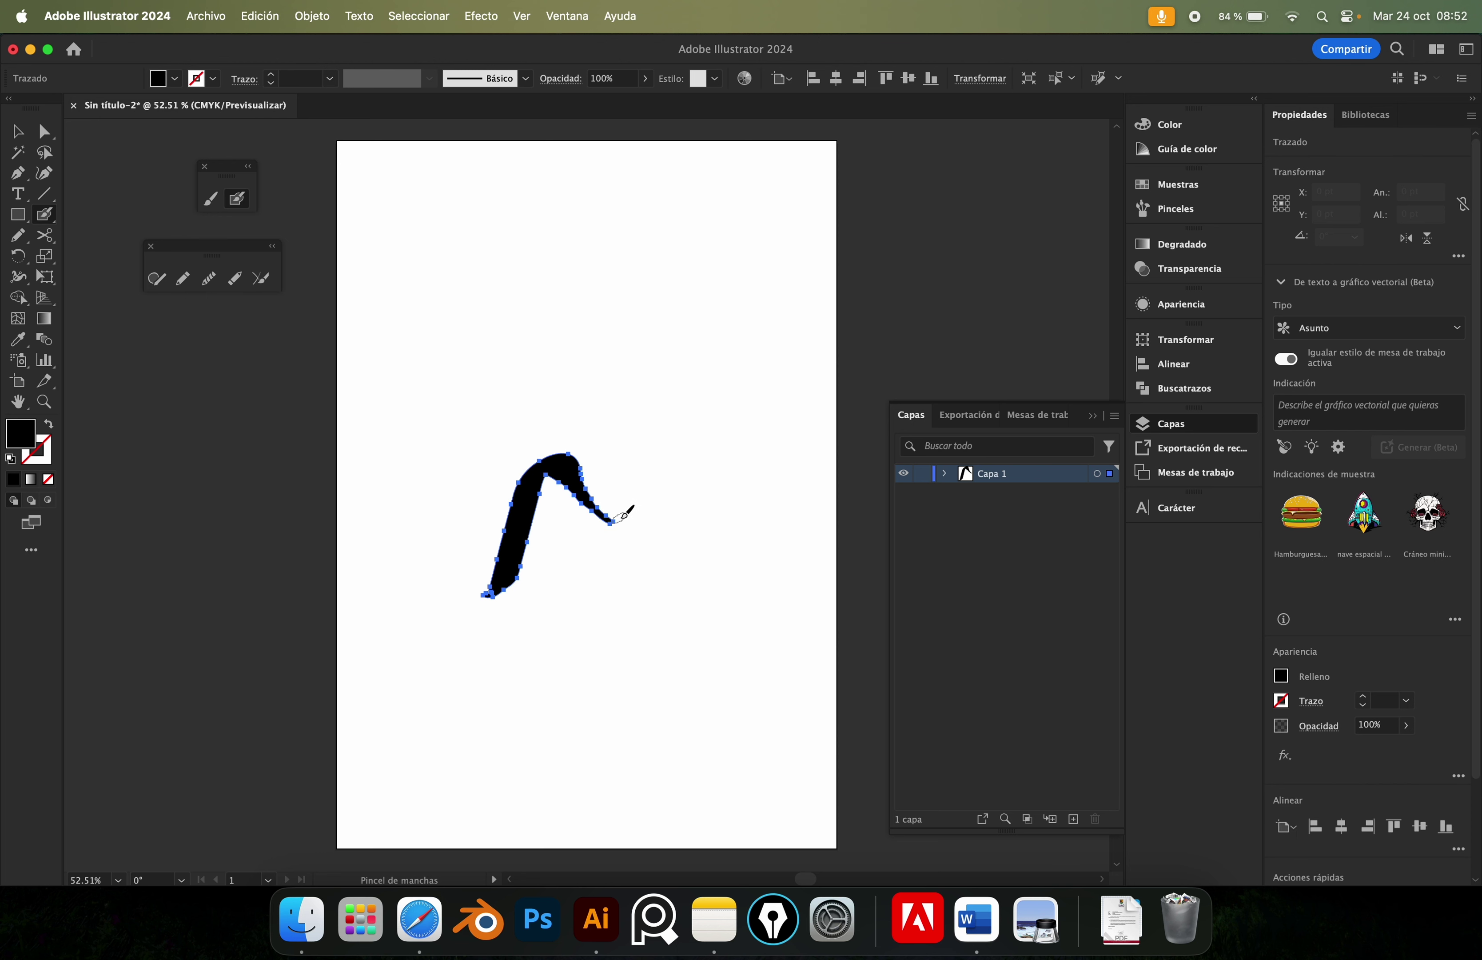
click(625, 514)
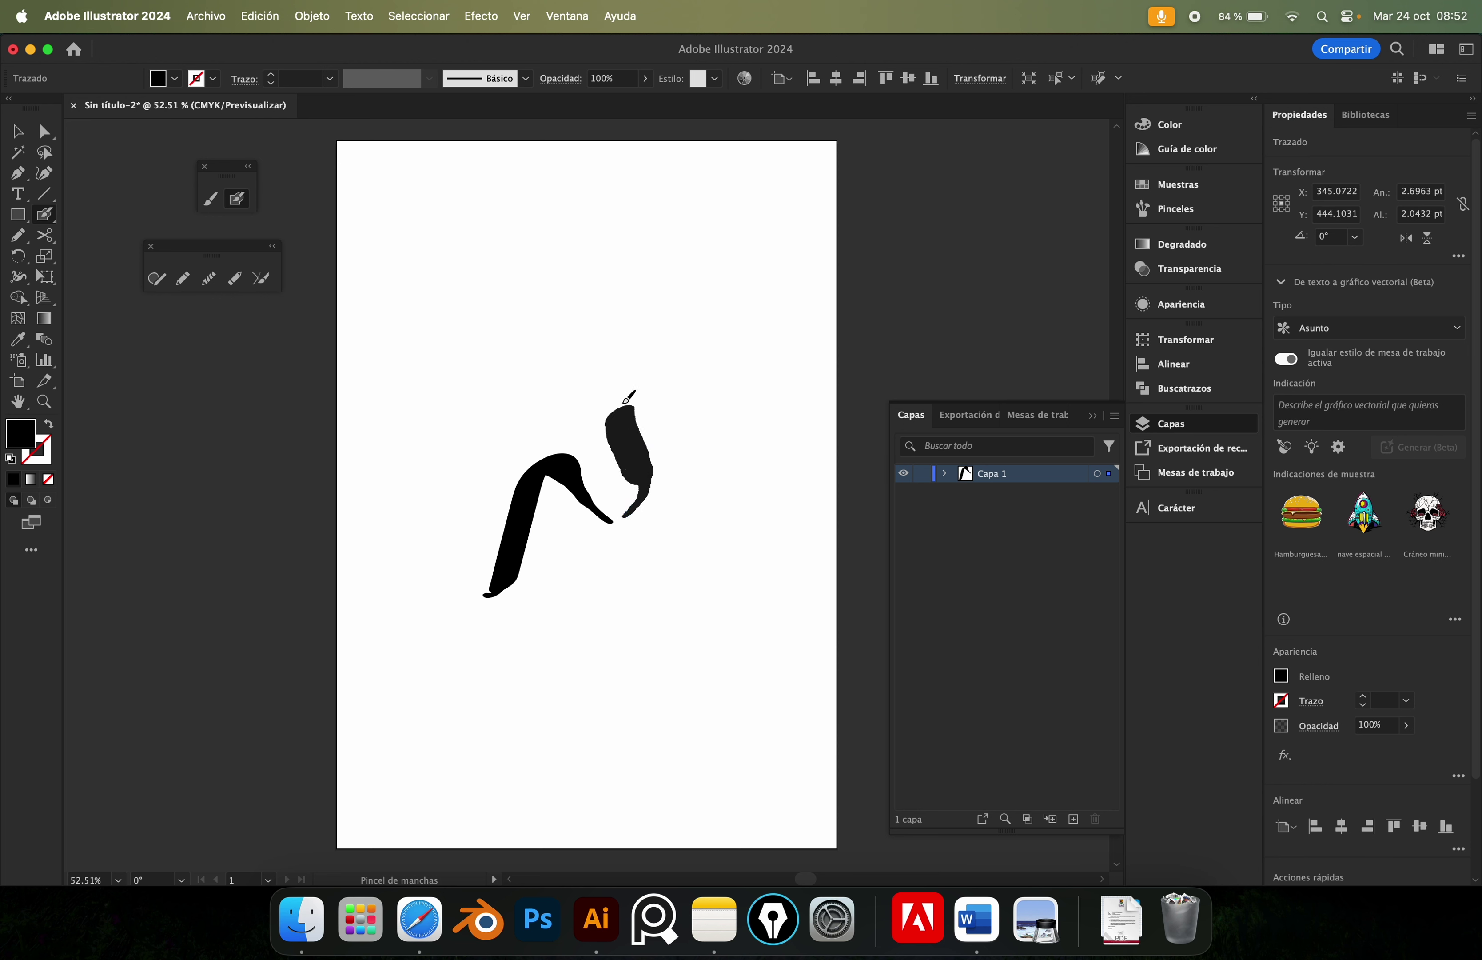
drag(647, 476, 718, 421)
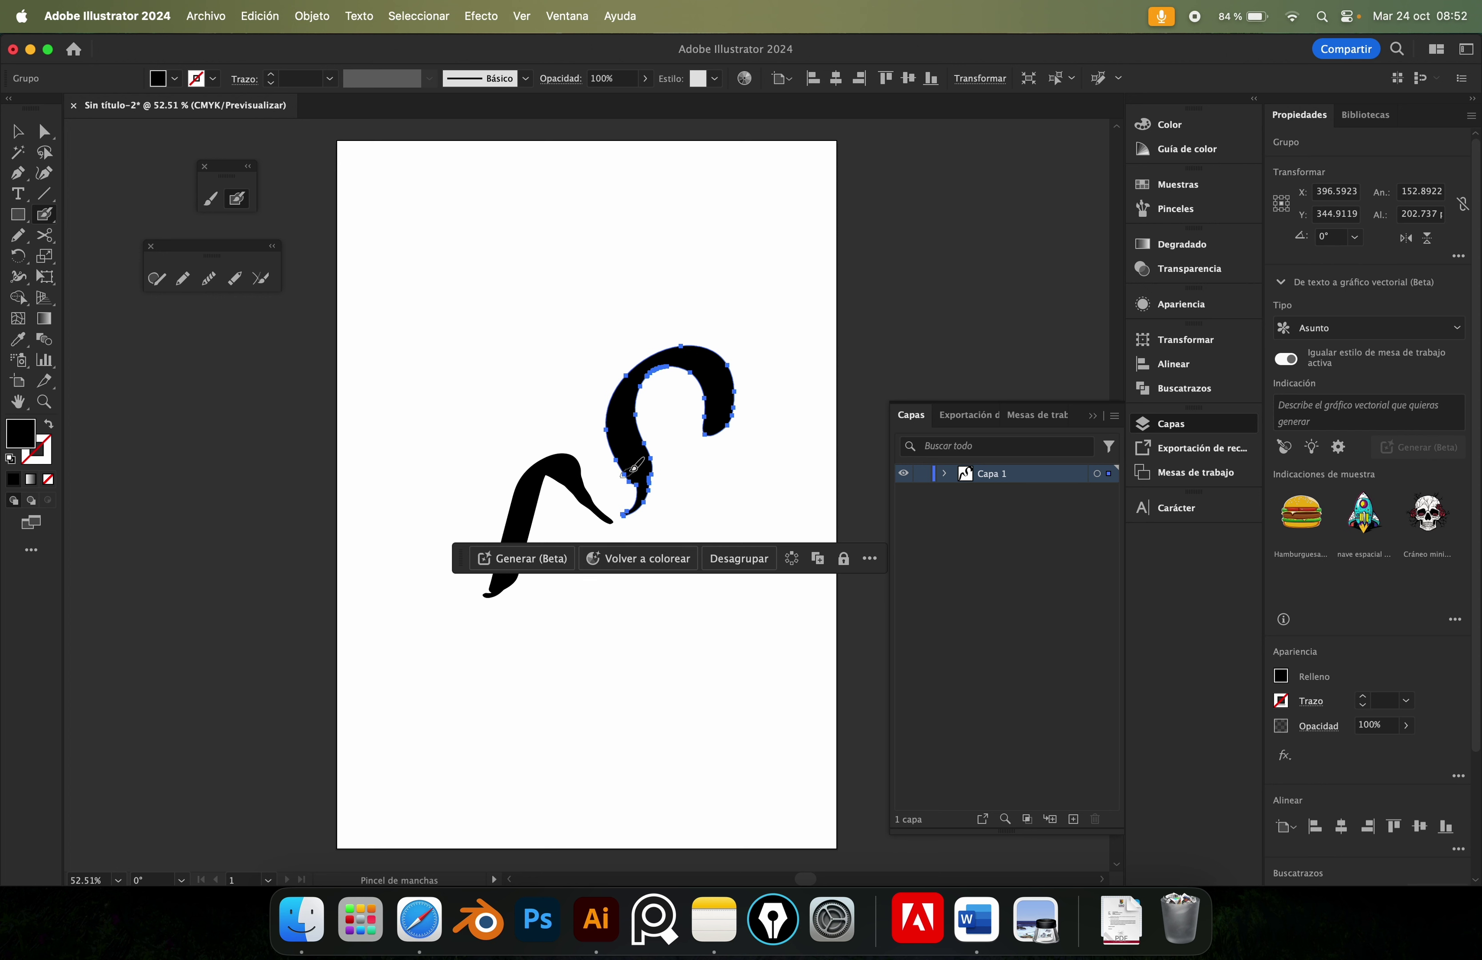
mouse_move(634, 464)
mouse_down()
mouse_move(653, 492)
mouse_move(639, 473)
mouse_move(640, 518)
mouse_move(645, 398)
mouse_up()
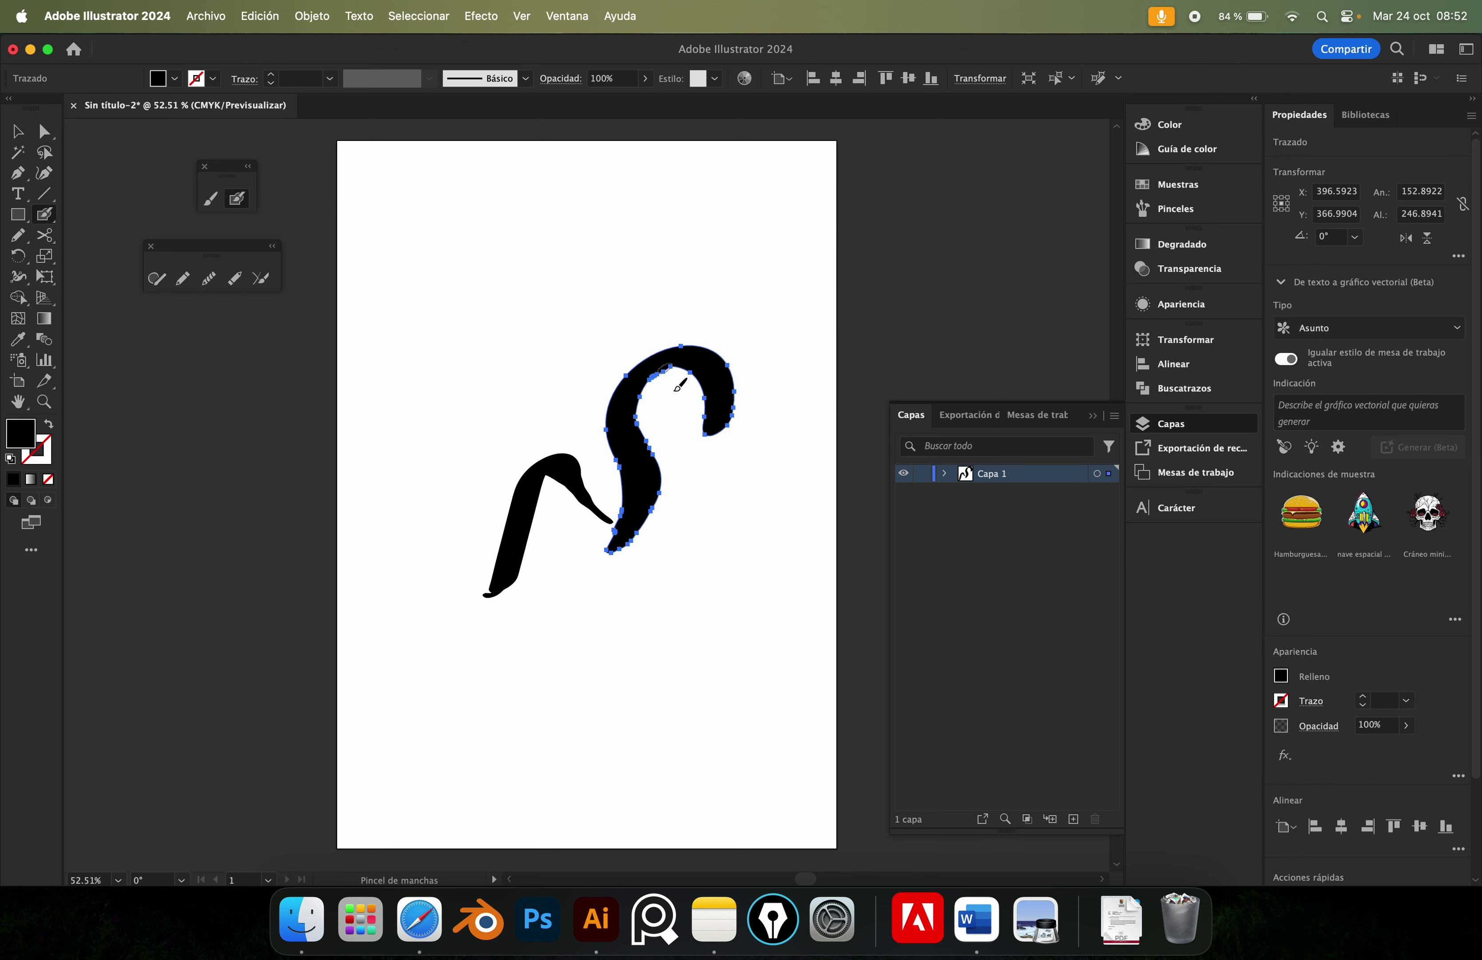
key(Return)
drag(655, 541, 648, 528)
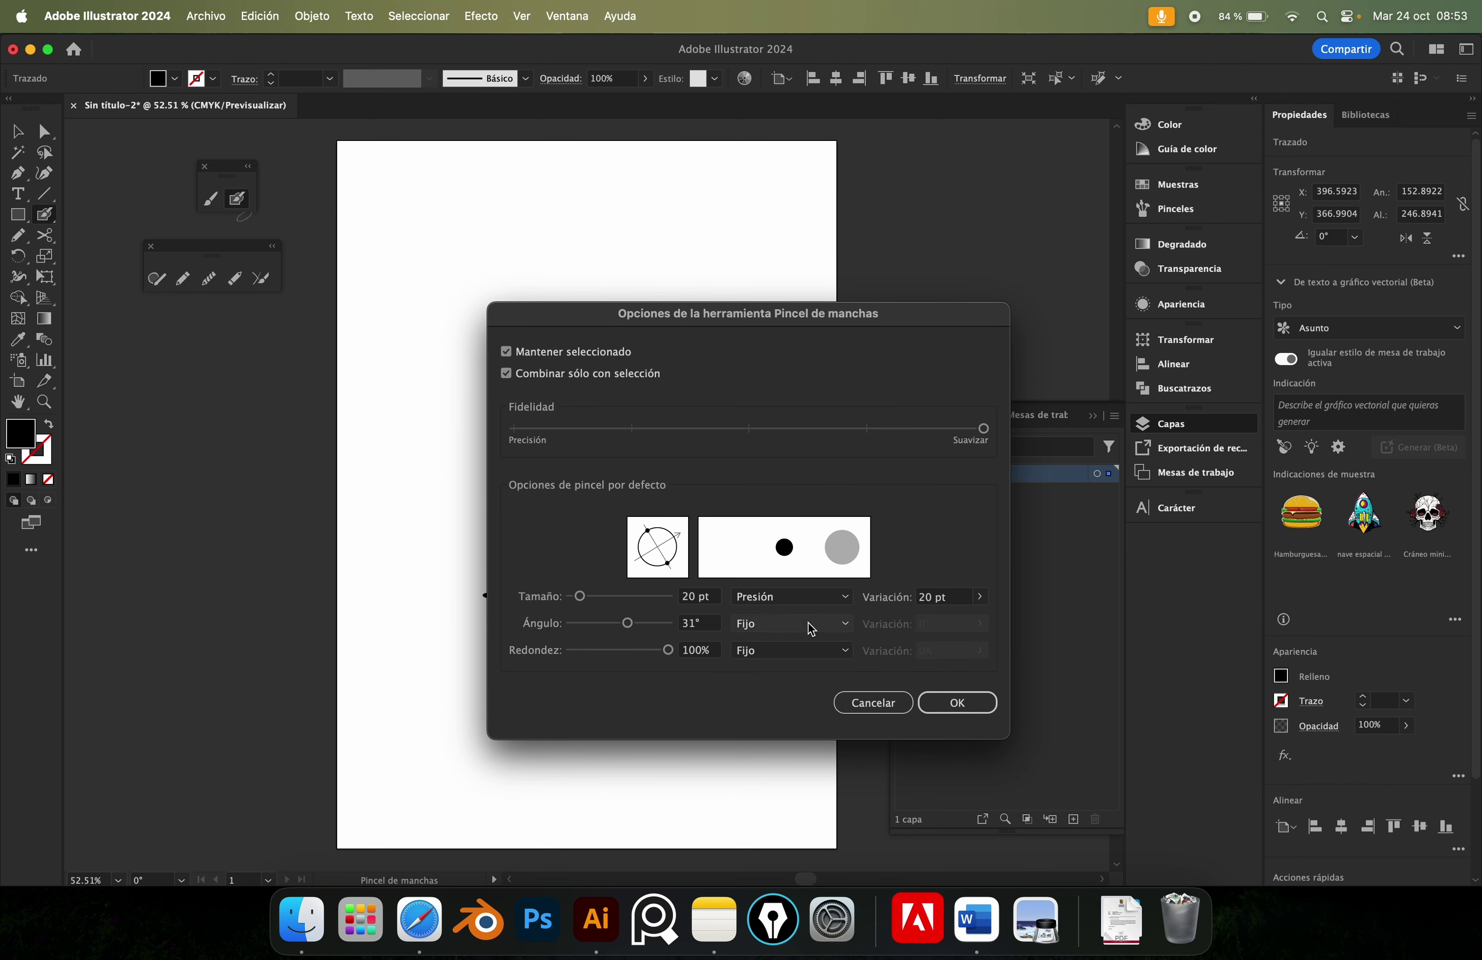
Confirm the round Blob Brush and paint a sweeping left arc plus a tall upward arm.
click(957, 702)
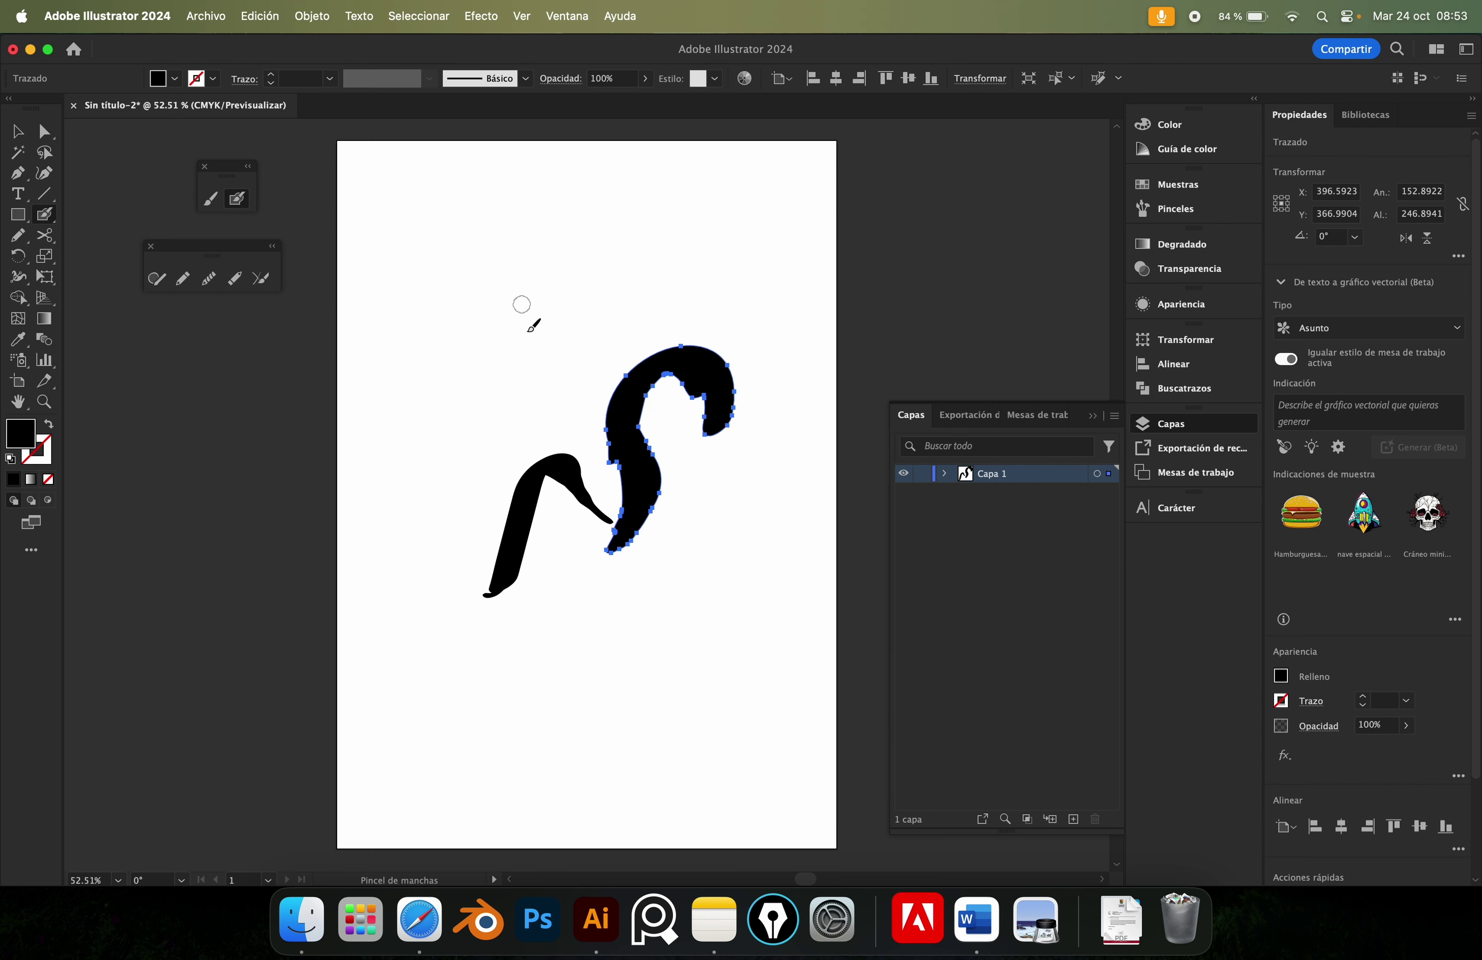
mouse_move(440, 407)
mouse_down()
mouse_move(490, 387)
mouse_move(541, 276)
mouse_move(639, 284)
mouse_move(652, 330)
mouse_move(614, 480)
mouse_up()
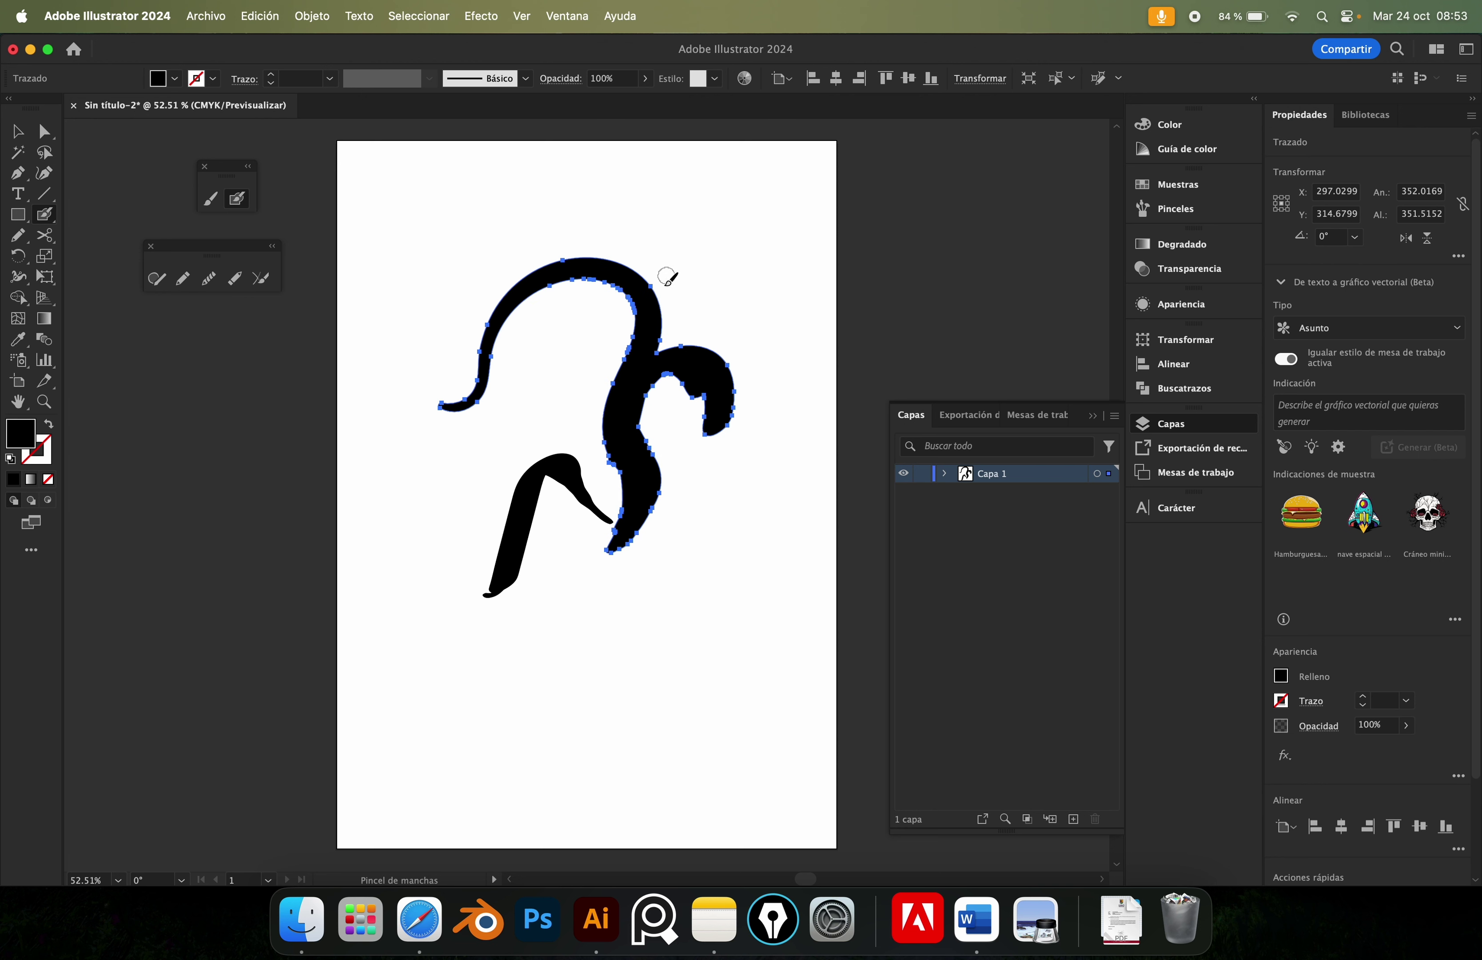
drag(650, 356, 680, 252)
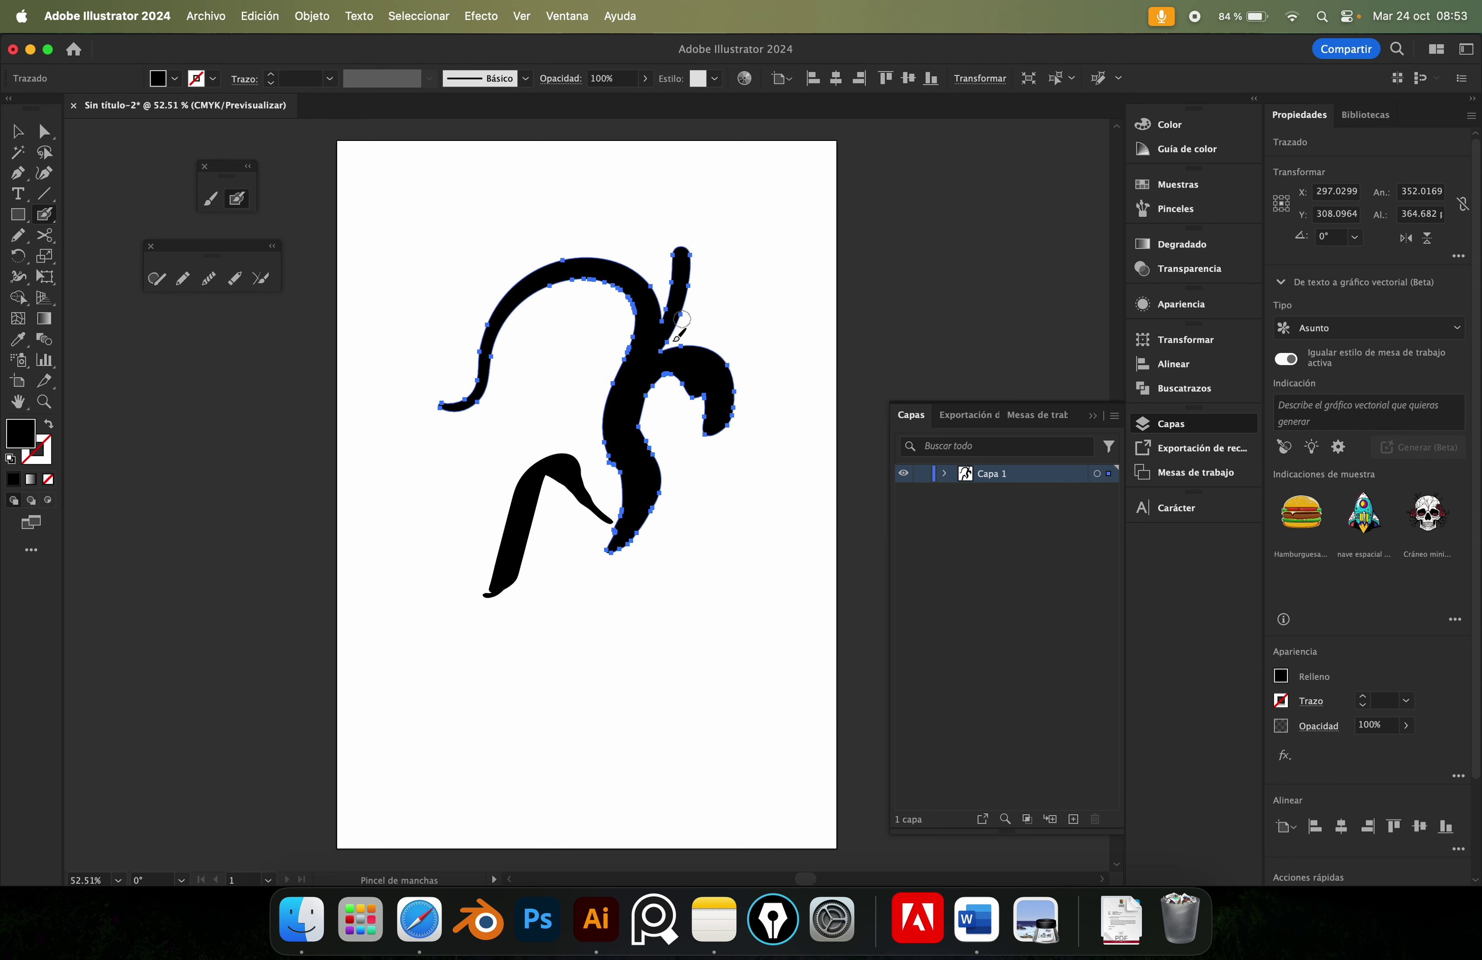
mouse_move(662, 362)
mouse_down()
mouse_move(678, 227)
mouse_move(662, 207)
mouse_up()
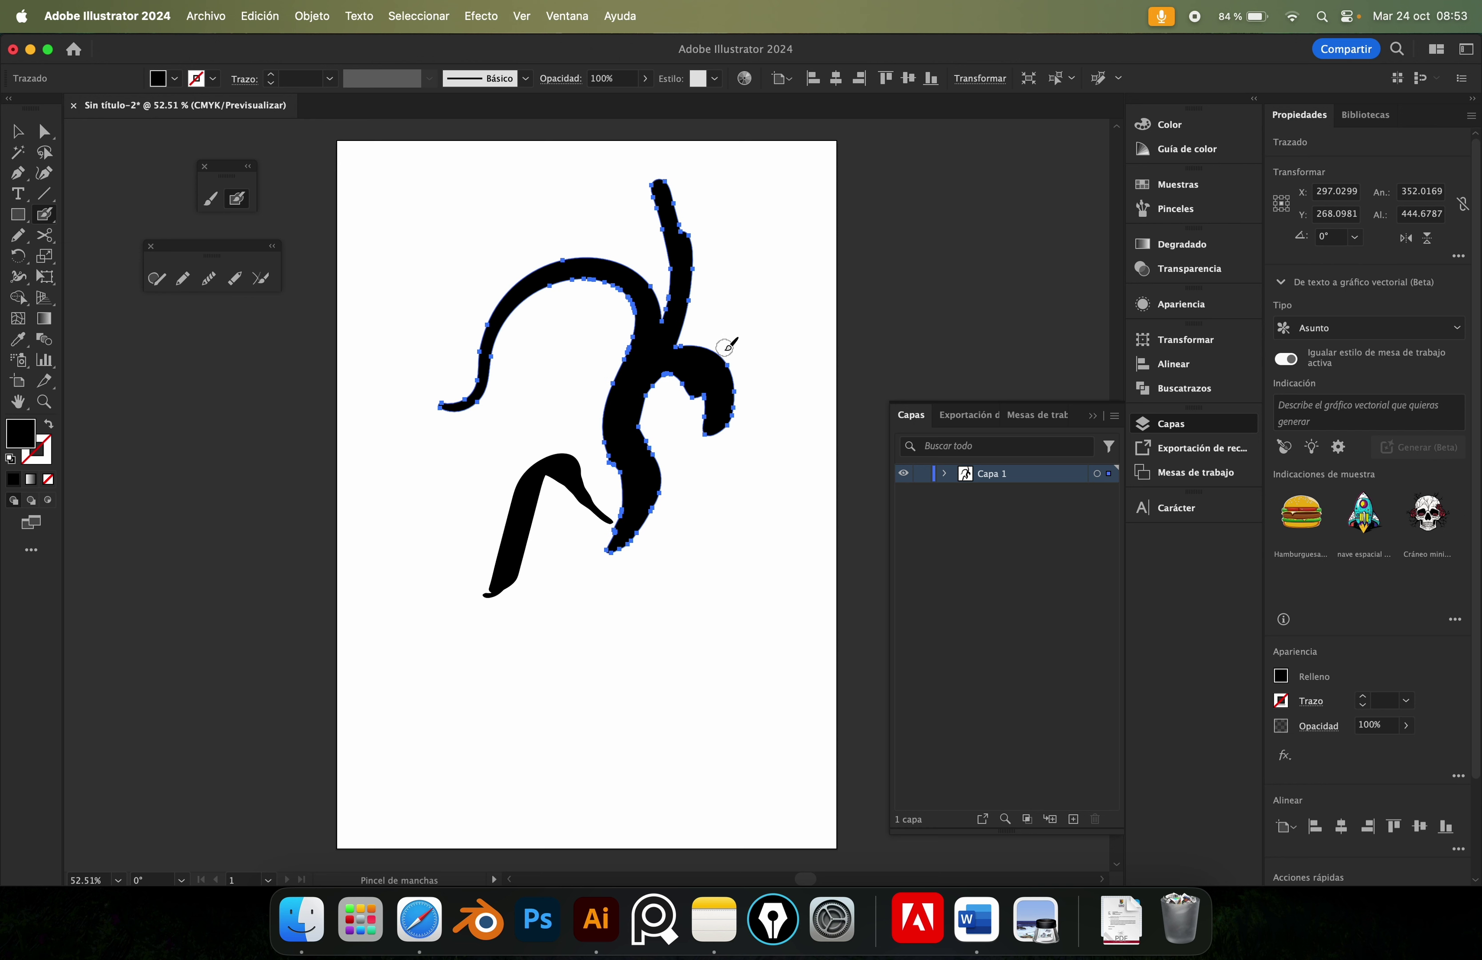
Search Google Images for 'canutero', preview the Tachikawa pen holder, and return to Illustrator.
click(419, 918)
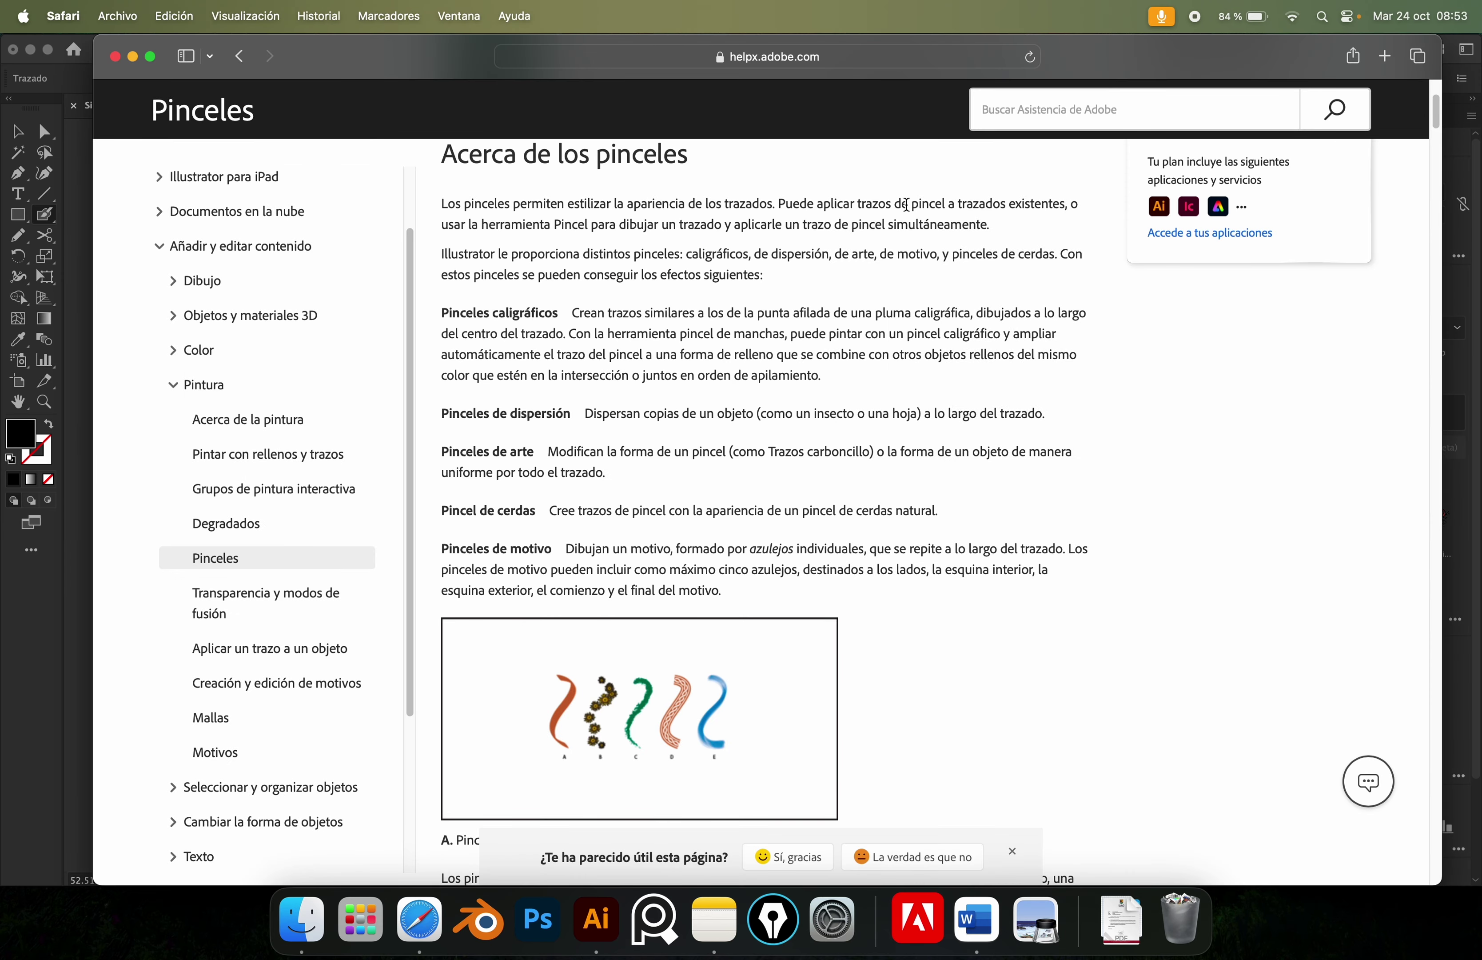
click(1384, 57)
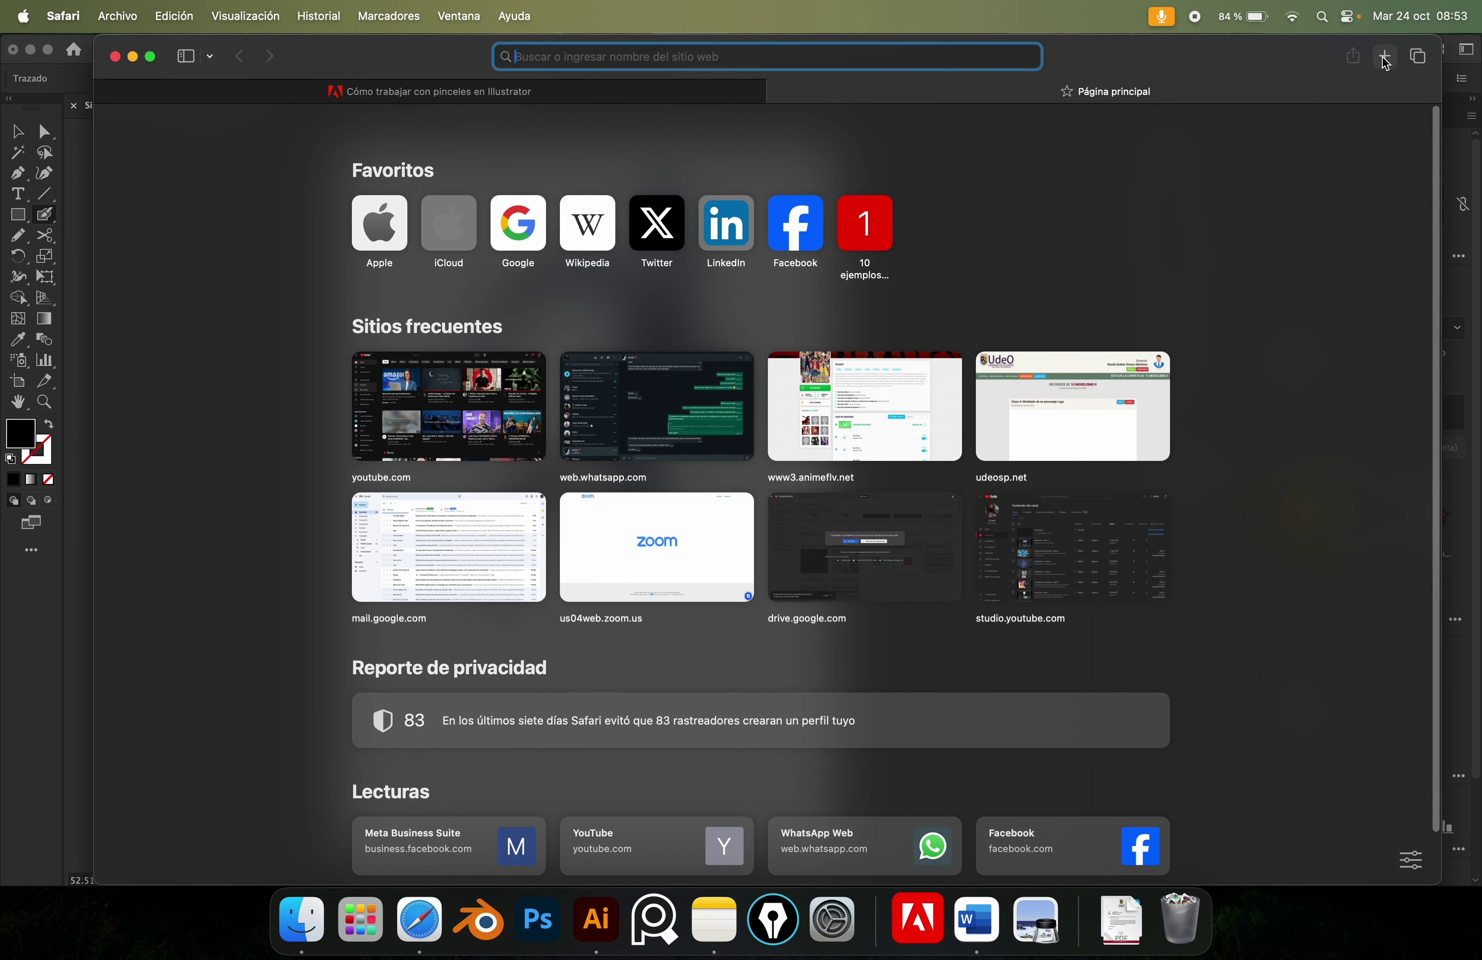
text(canutero)
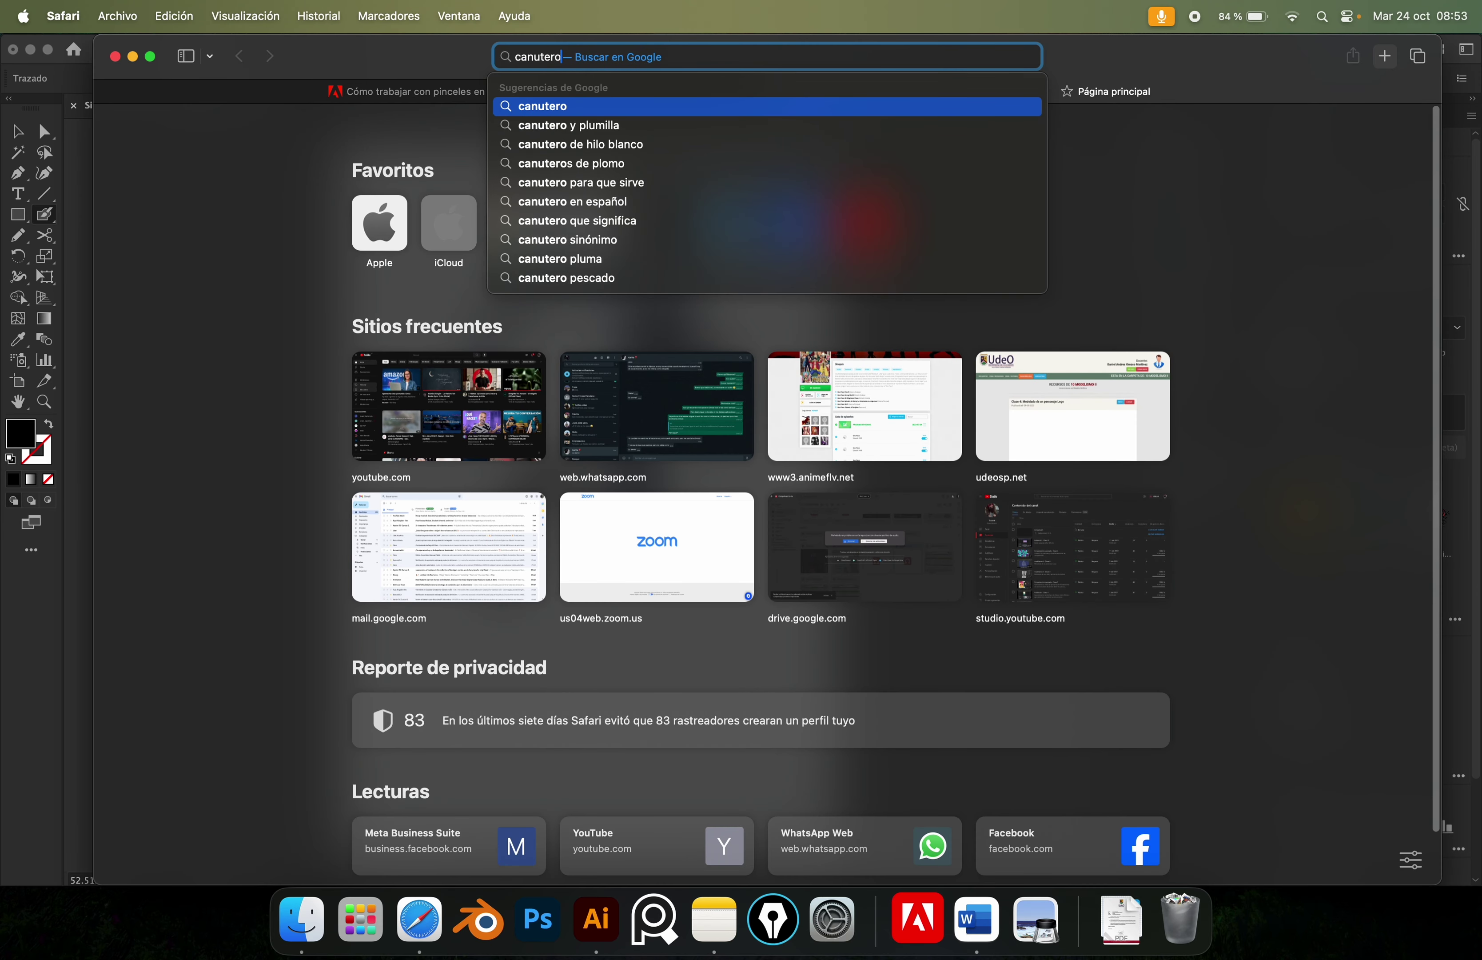
key(Return)
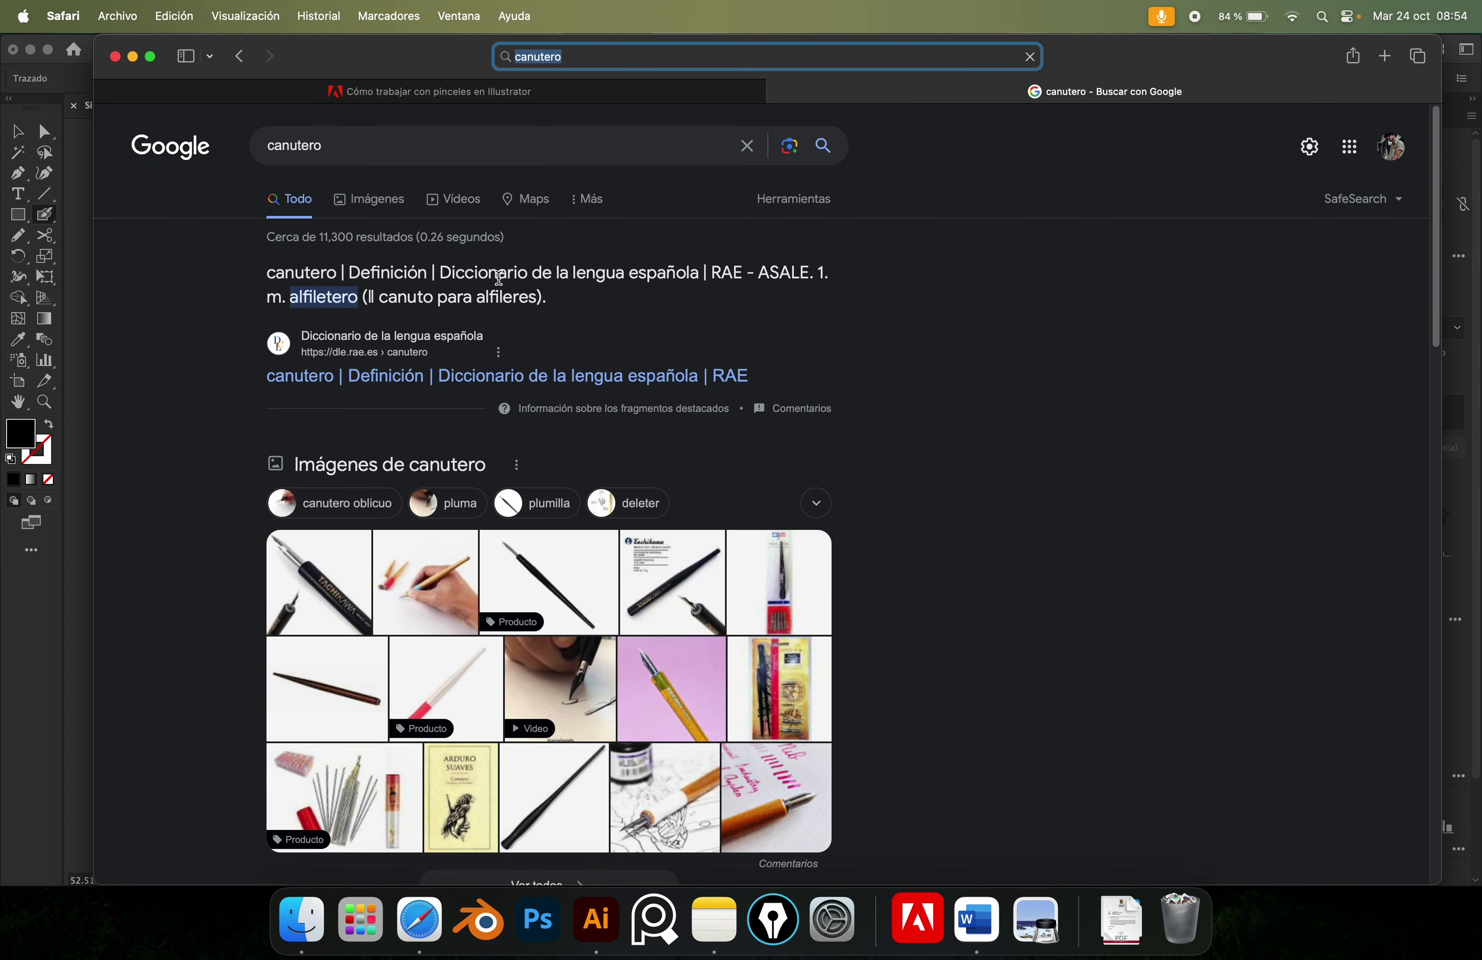
click(387, 212)
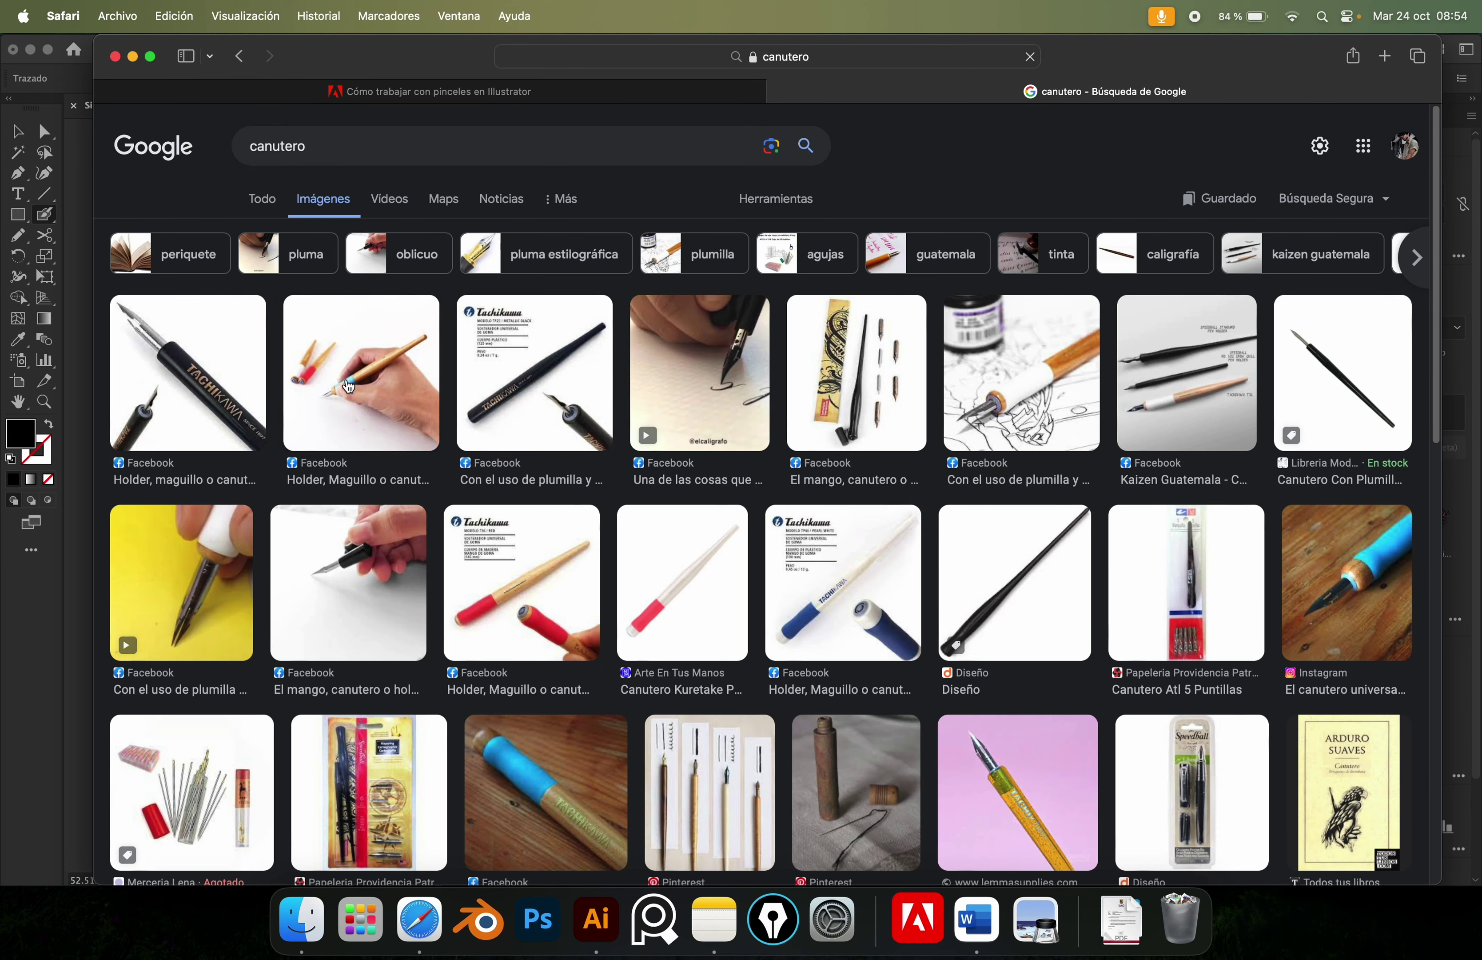
click(221, 402)
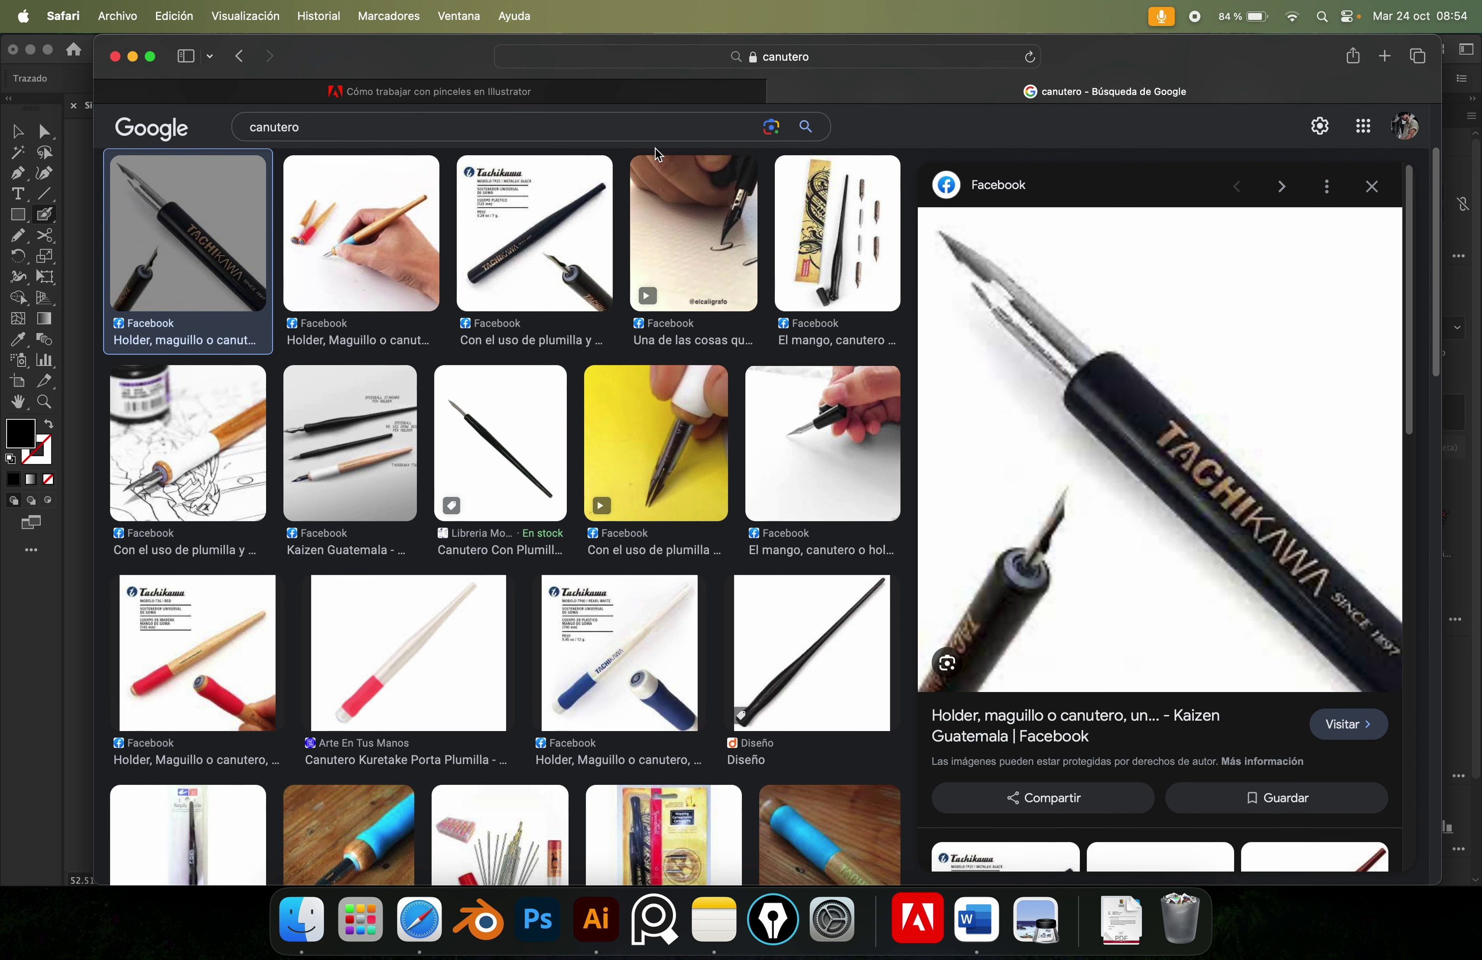
key(super+Tab)
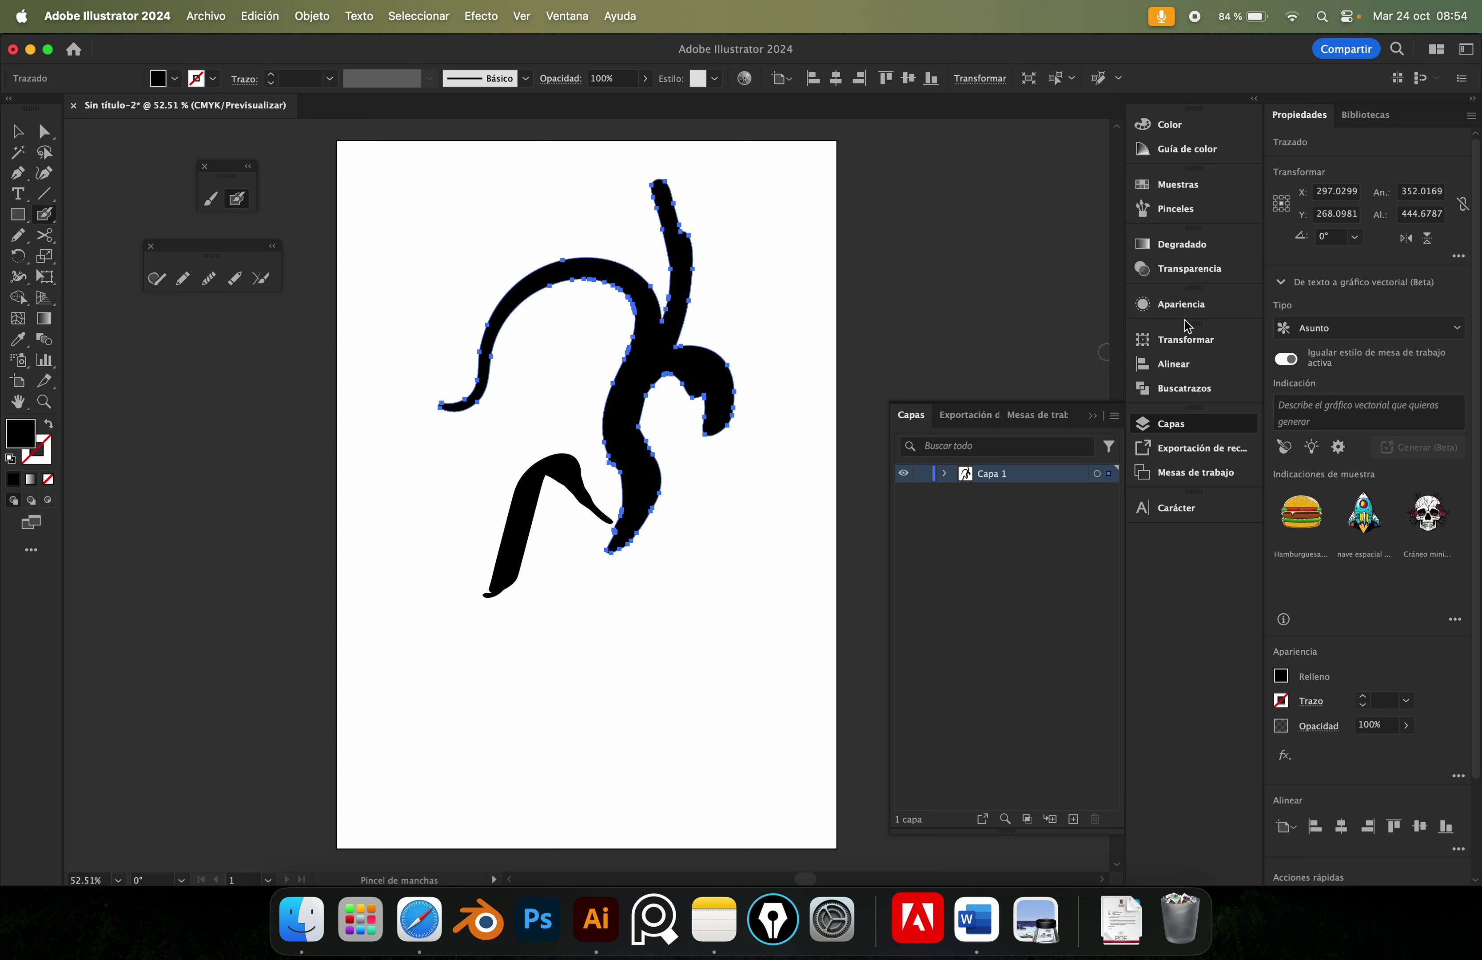
Open the brush library, delete the whole blob drawing, and reselect the Blob Brush.
click(1194, 211)
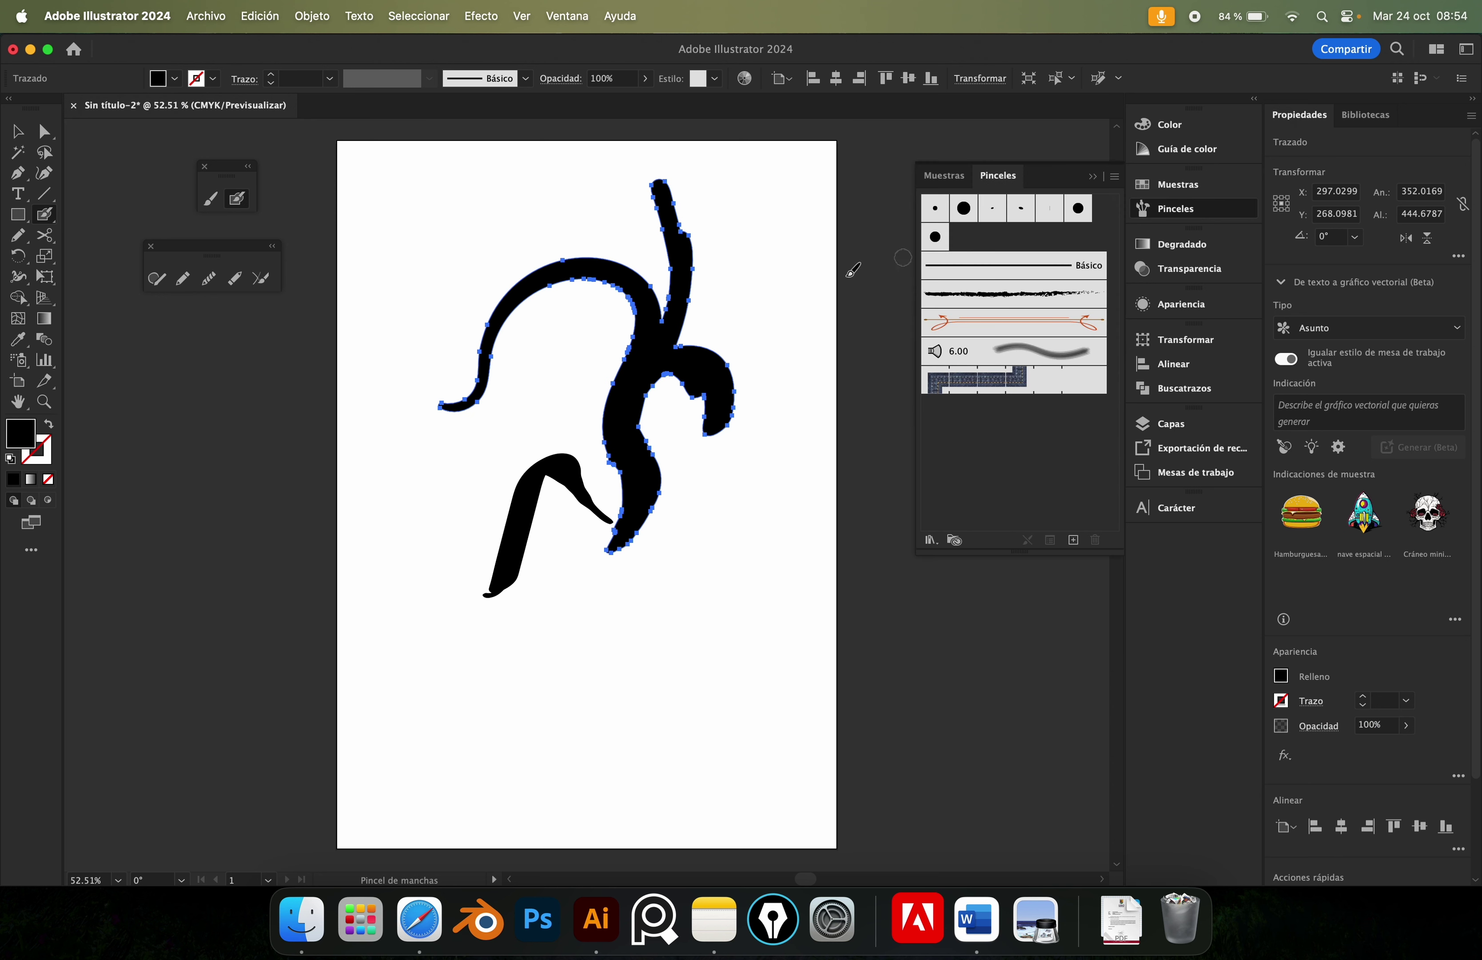
key(v)
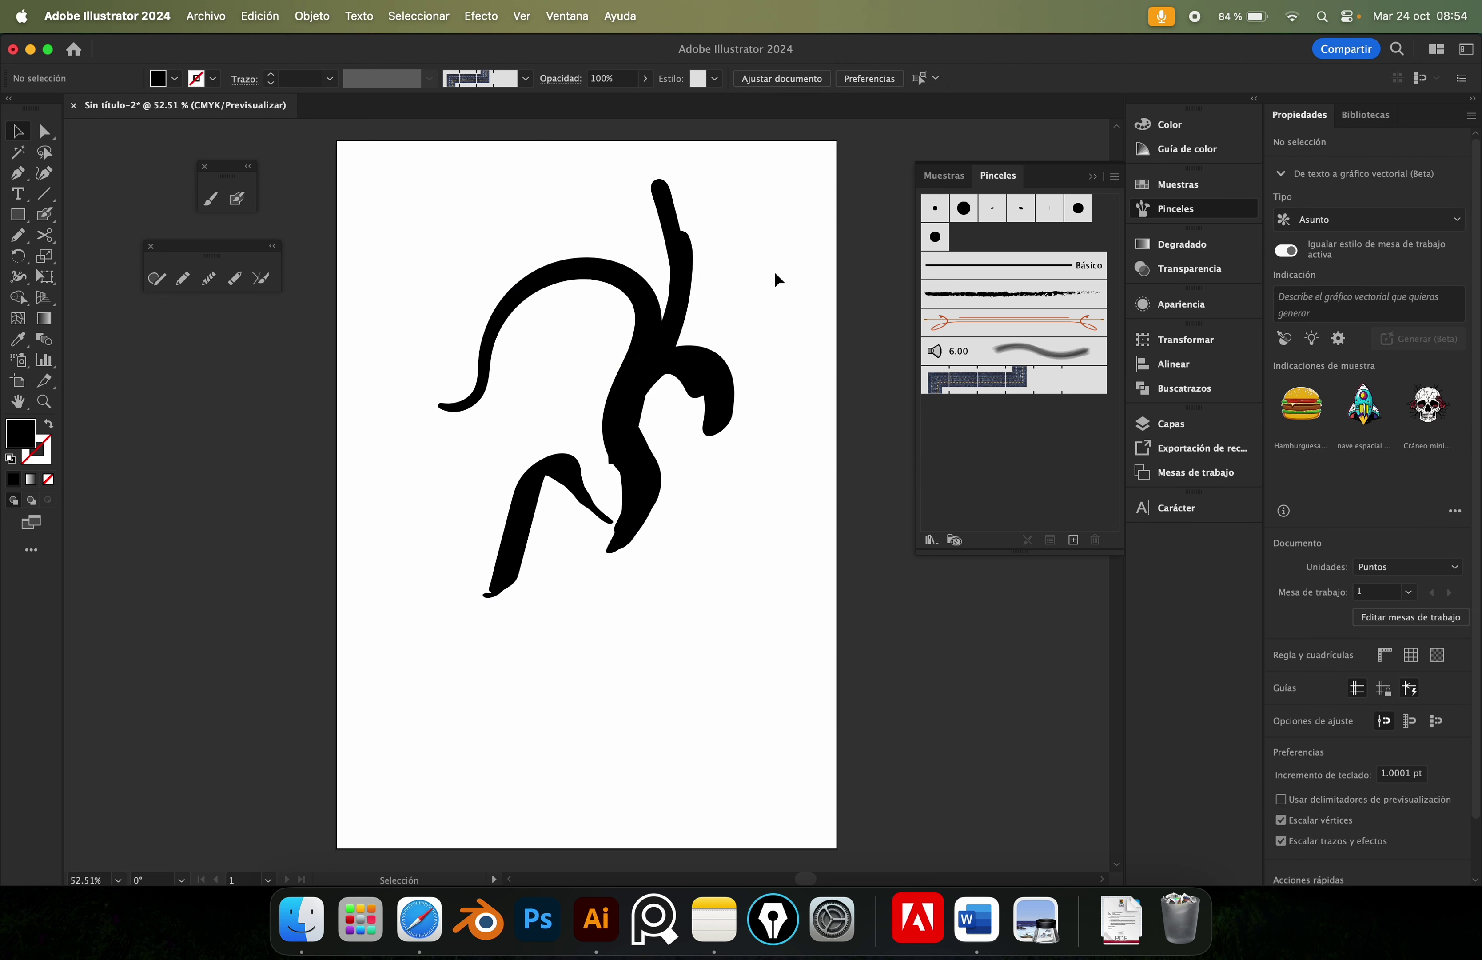
drag(774, 271, 465, 592)
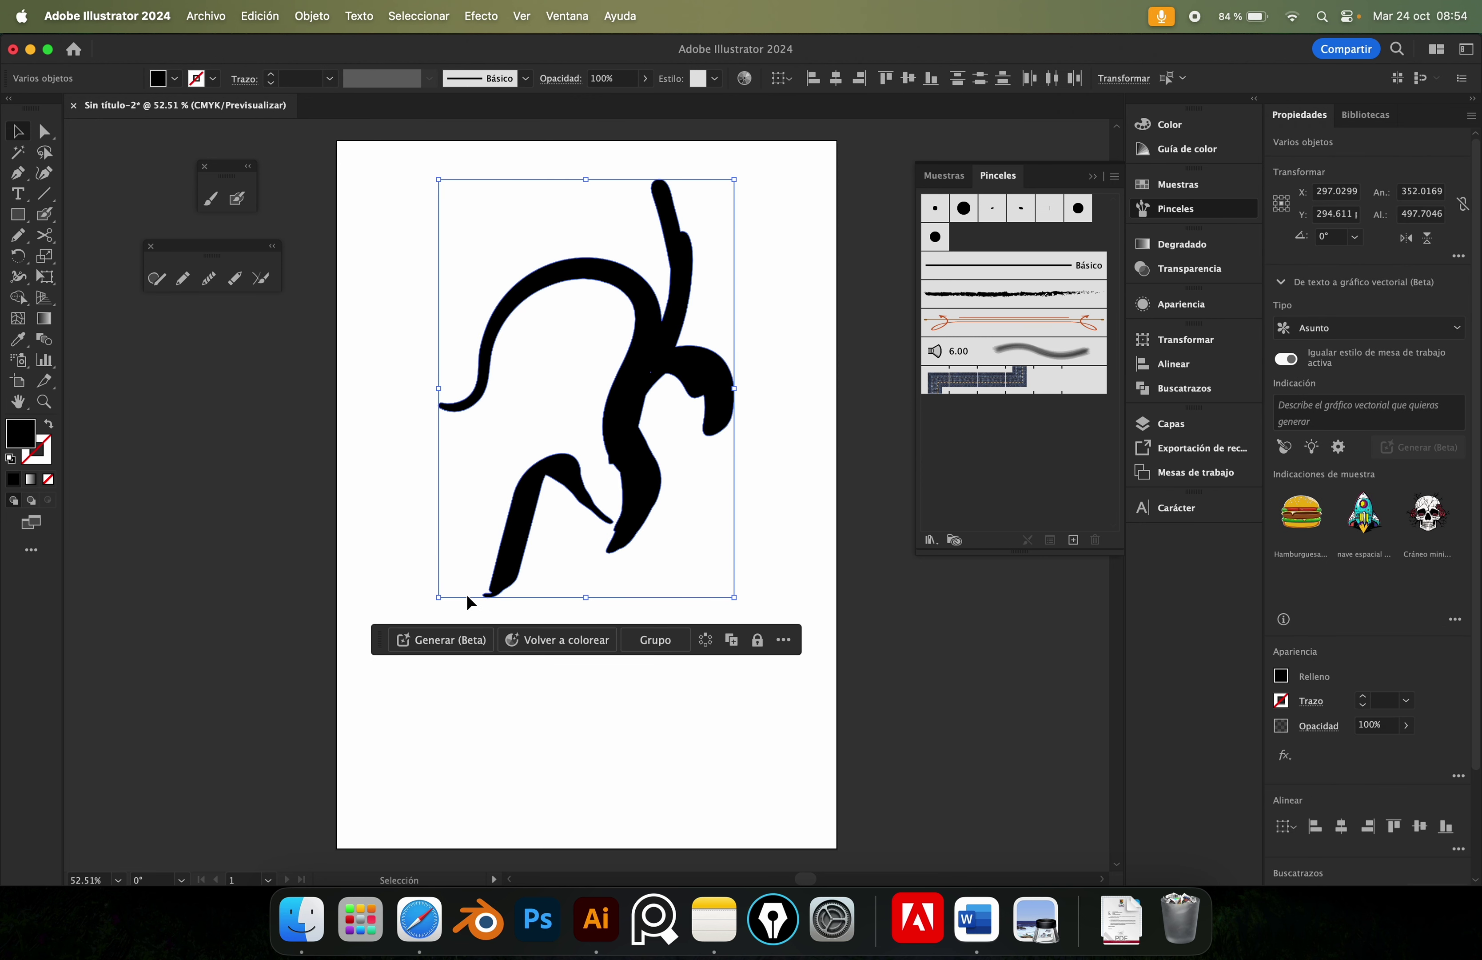
key(Delete)
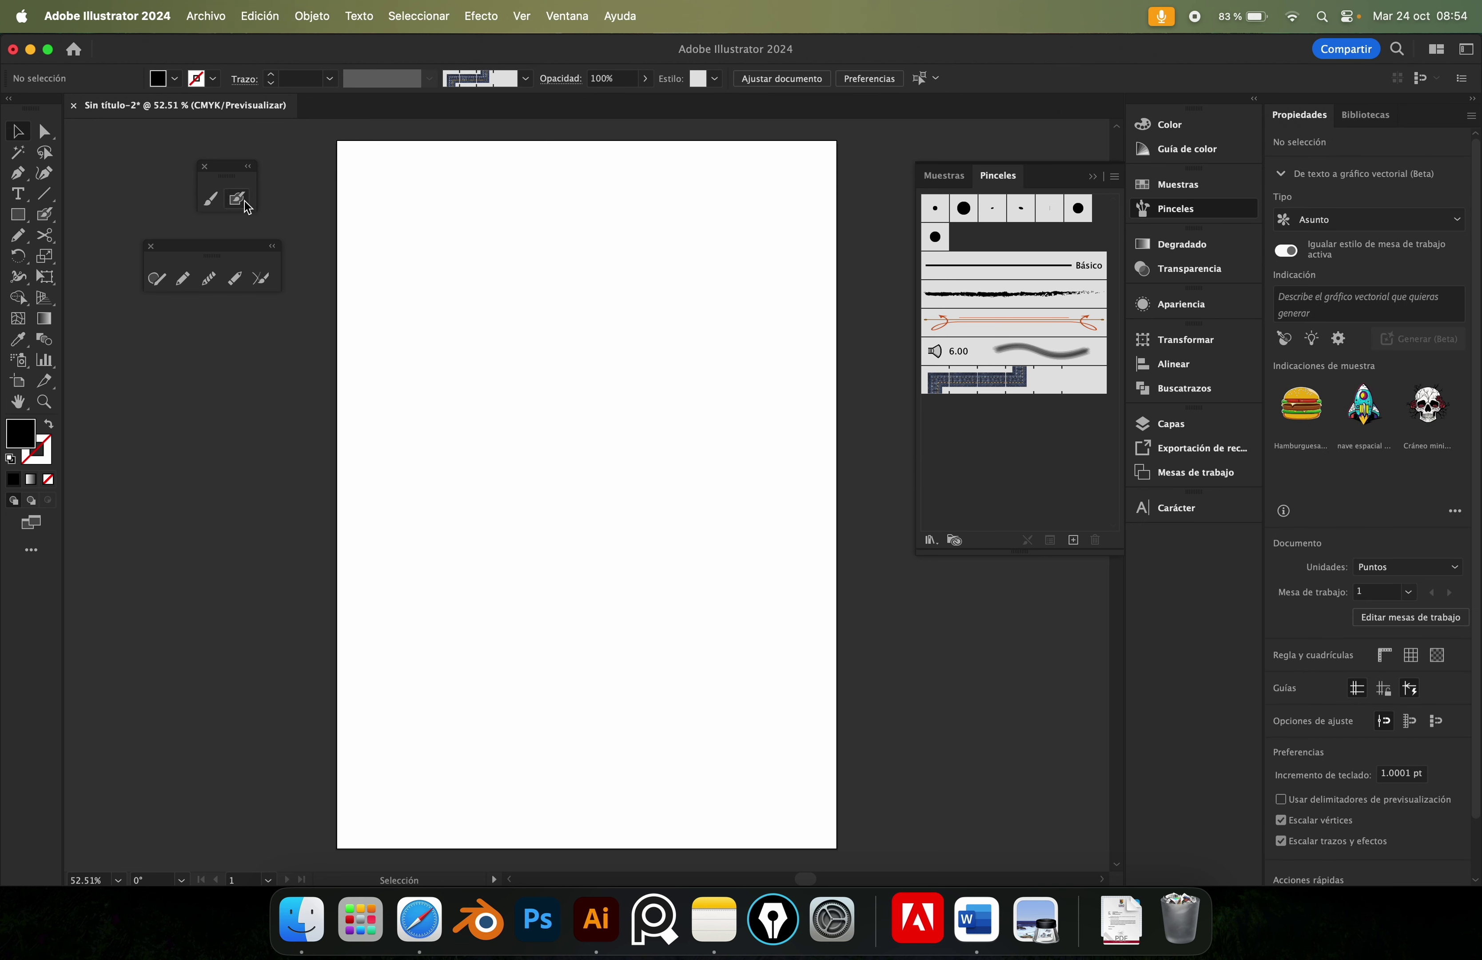
click(236, 199)
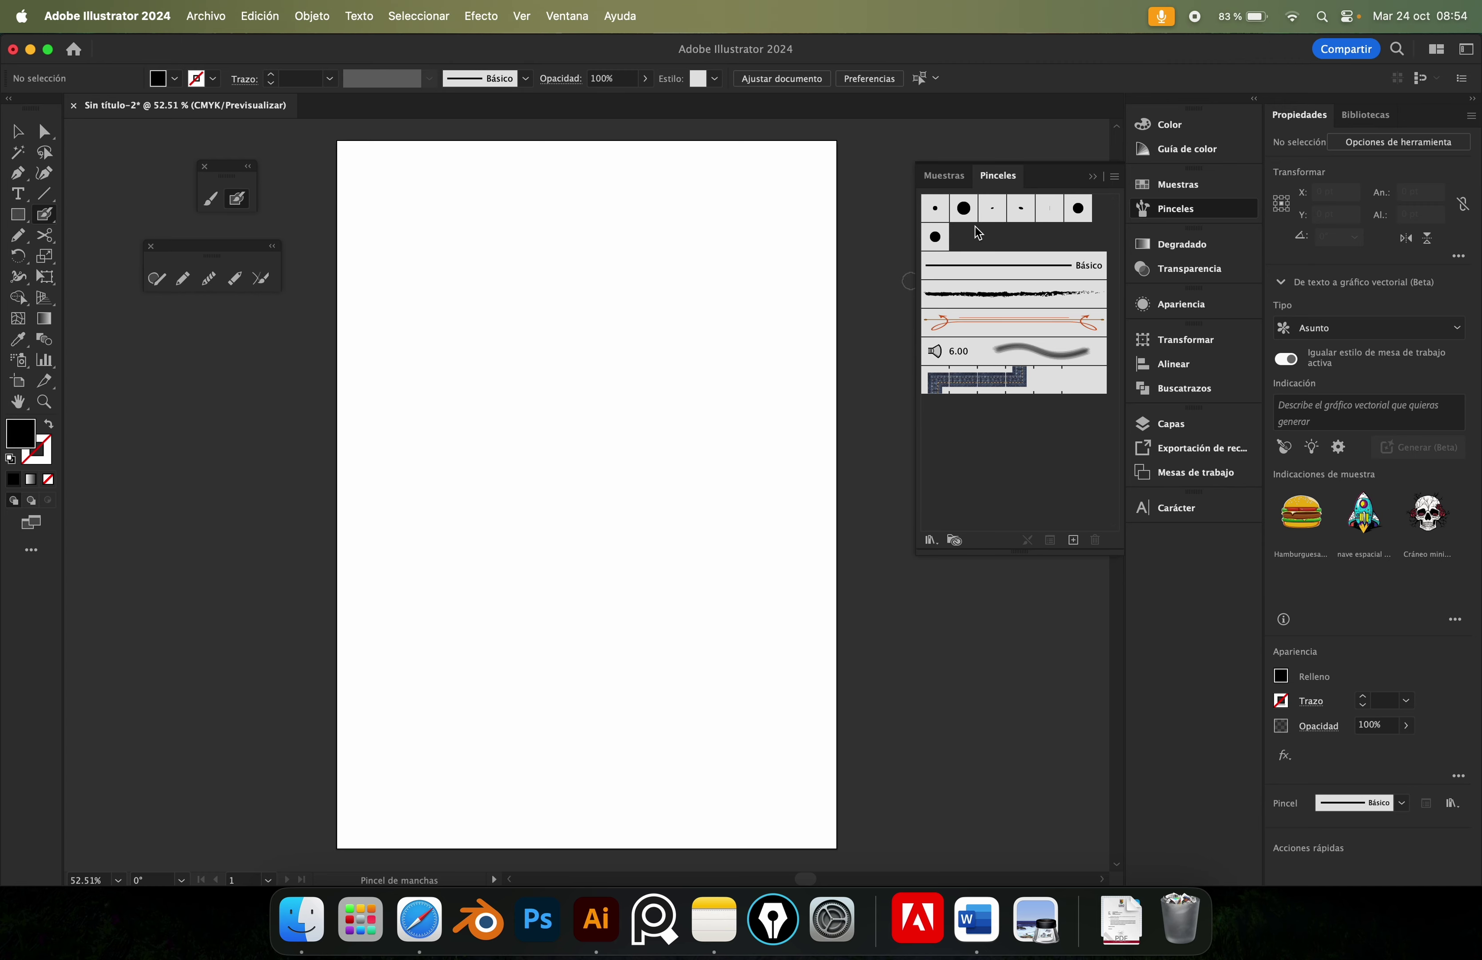
Glance at the Adobe brushes help page in the browser and come back to Illustrator.
key(super+Tab)
key(ctrl+shift+Tab)
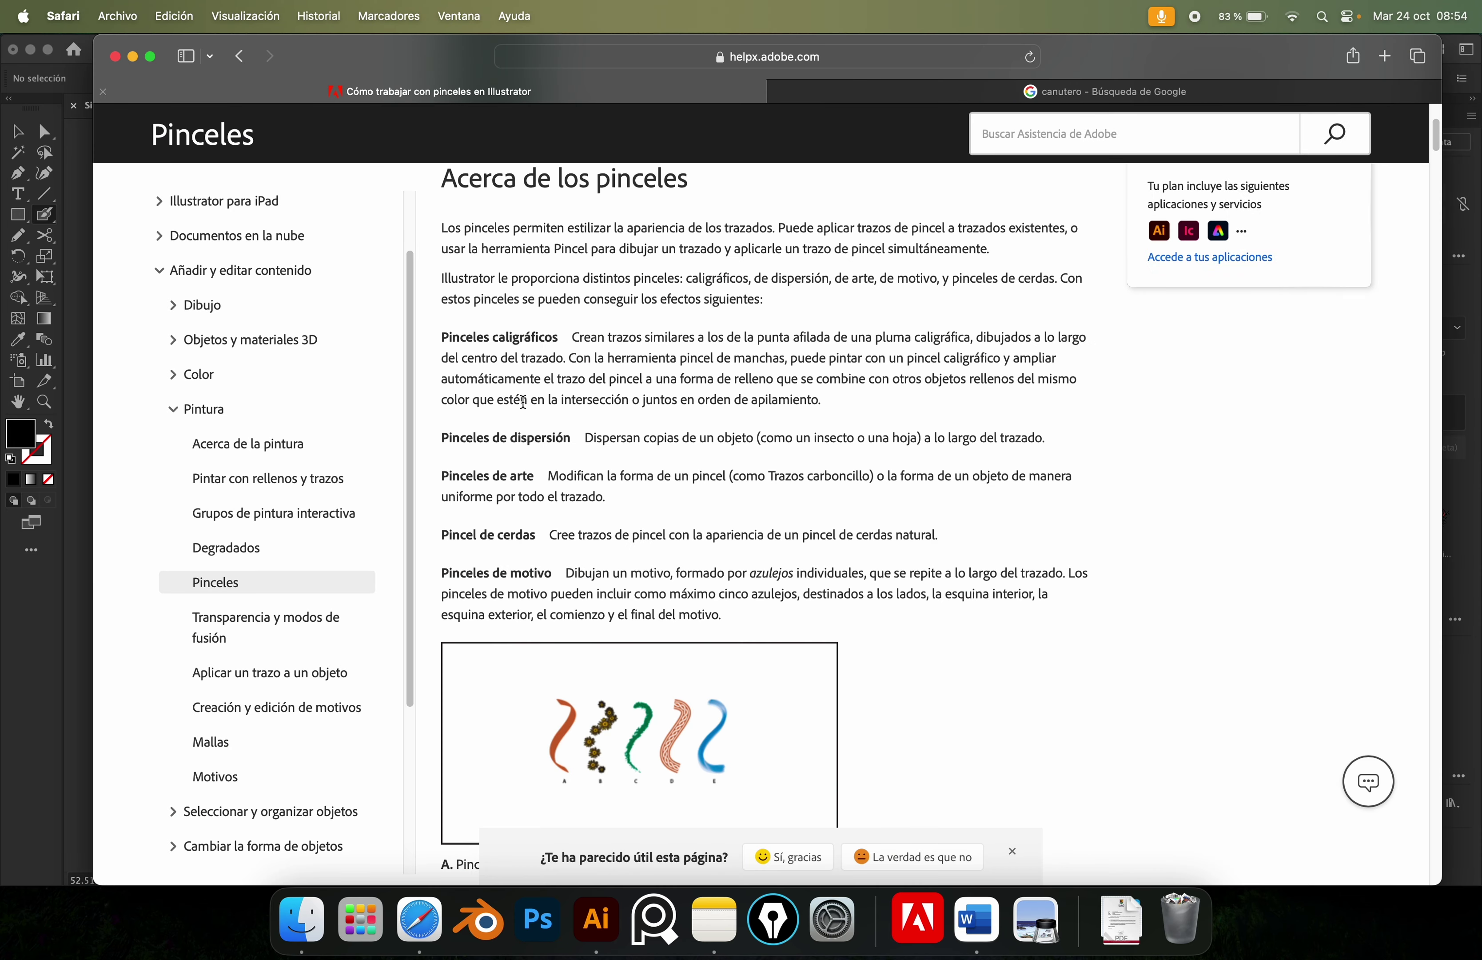
key(super+Tab)
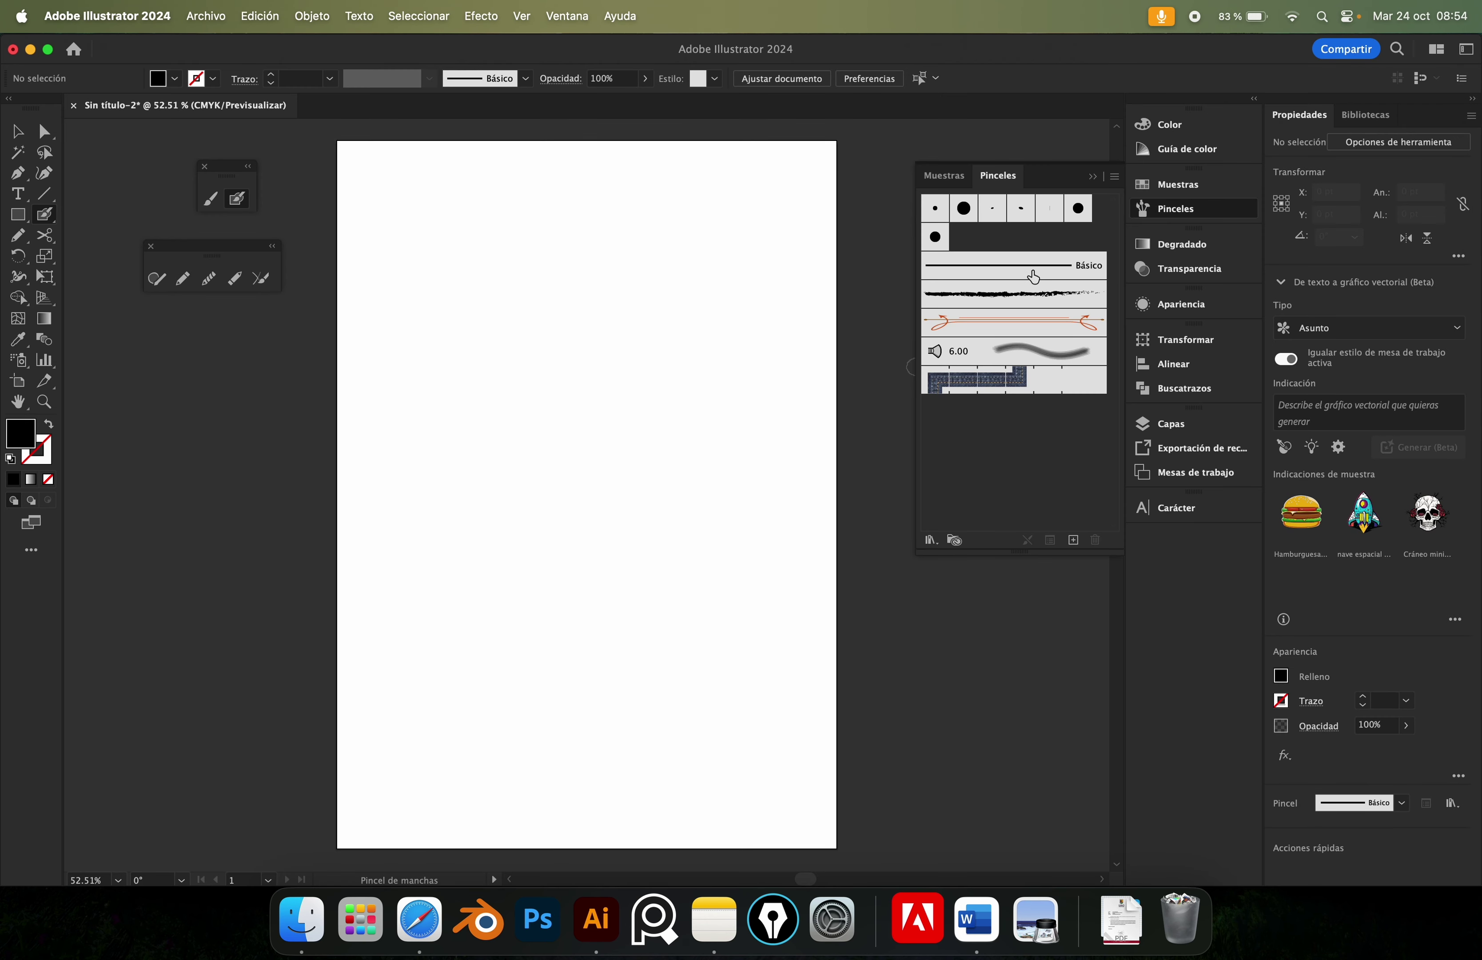
Draw four loopy test strokes with the Ovalado 3 pt brush, then undo them.
click(939, 212)
click(992, 208)
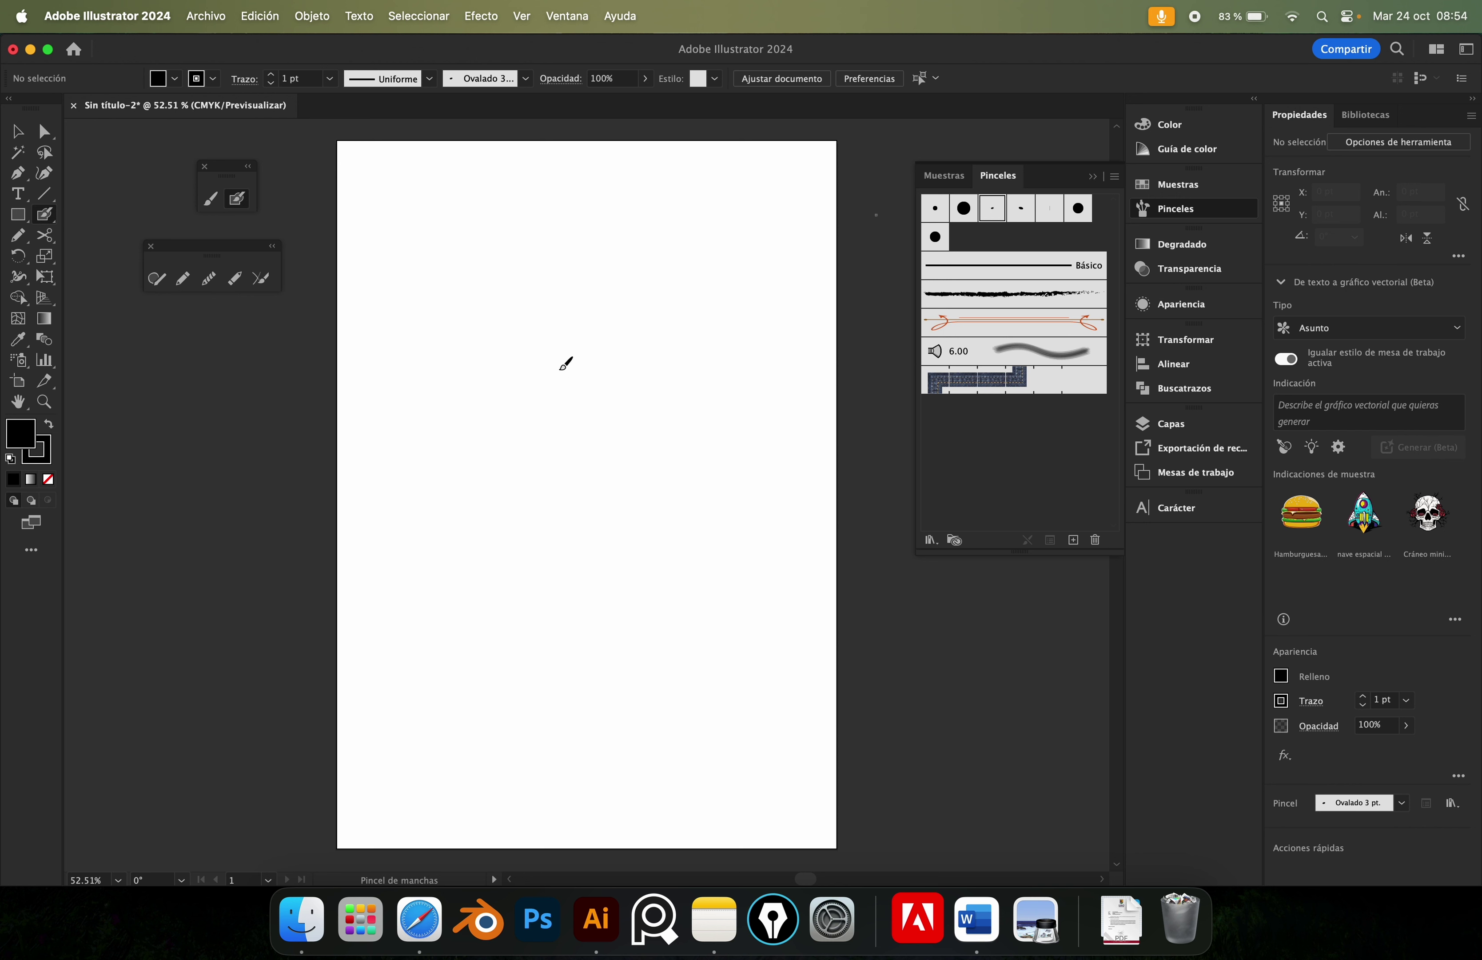
drag(449, 262, 542, 319)
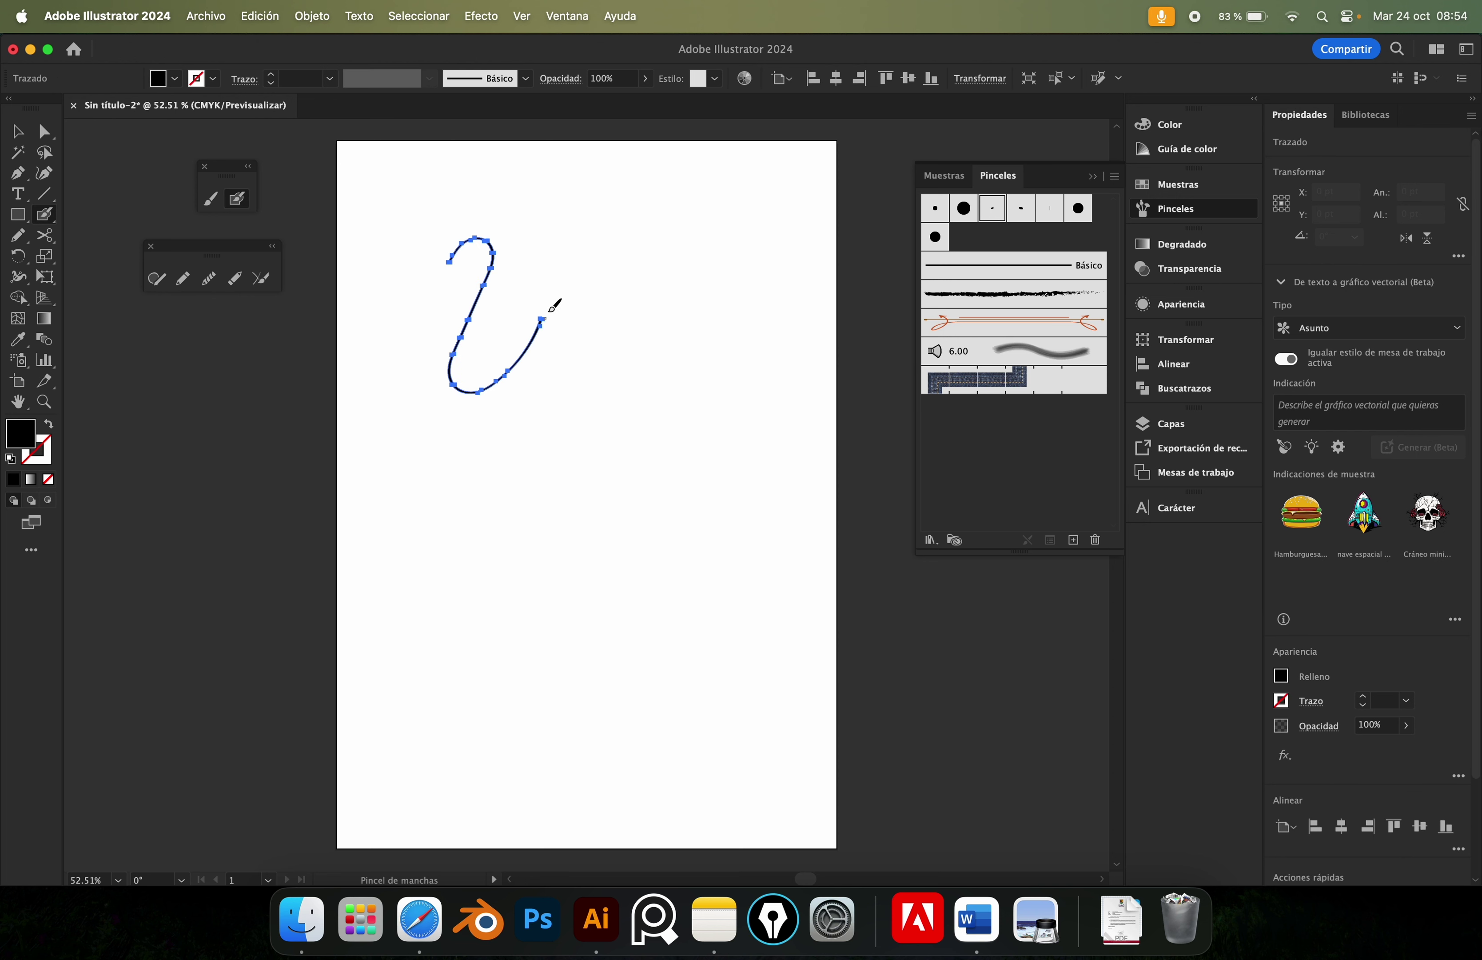
drag(416, 353, 535, 441)
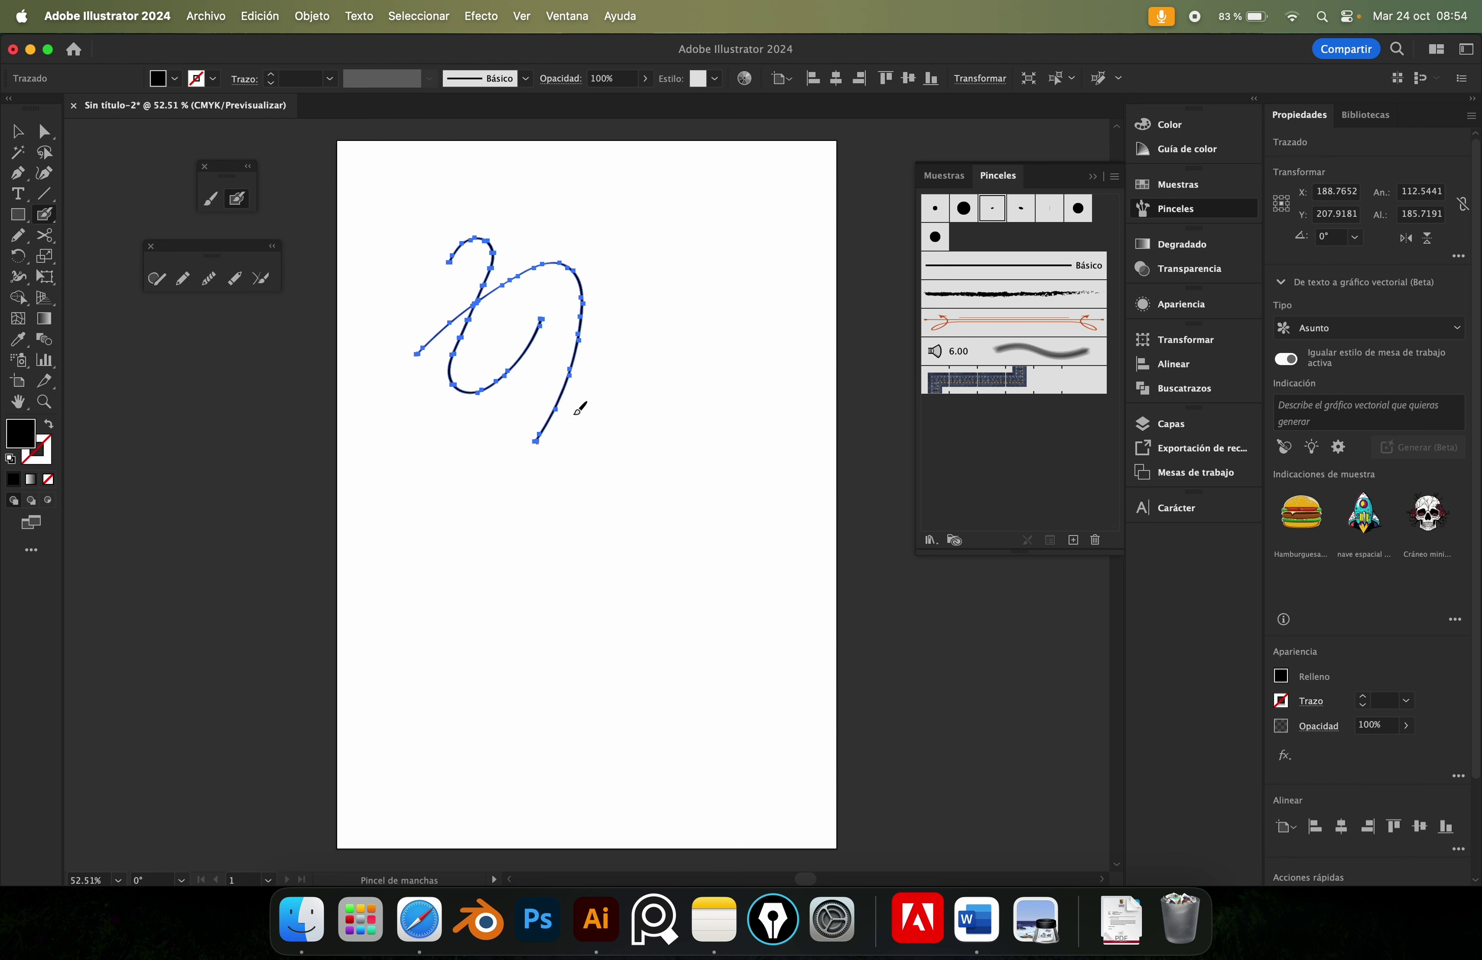
drag(601, 322, 600, 355)
mouse_move(653, 262)
mouse_down()
mouse_move(723, 324)
mouse_move(771, 303)
mouse_up()
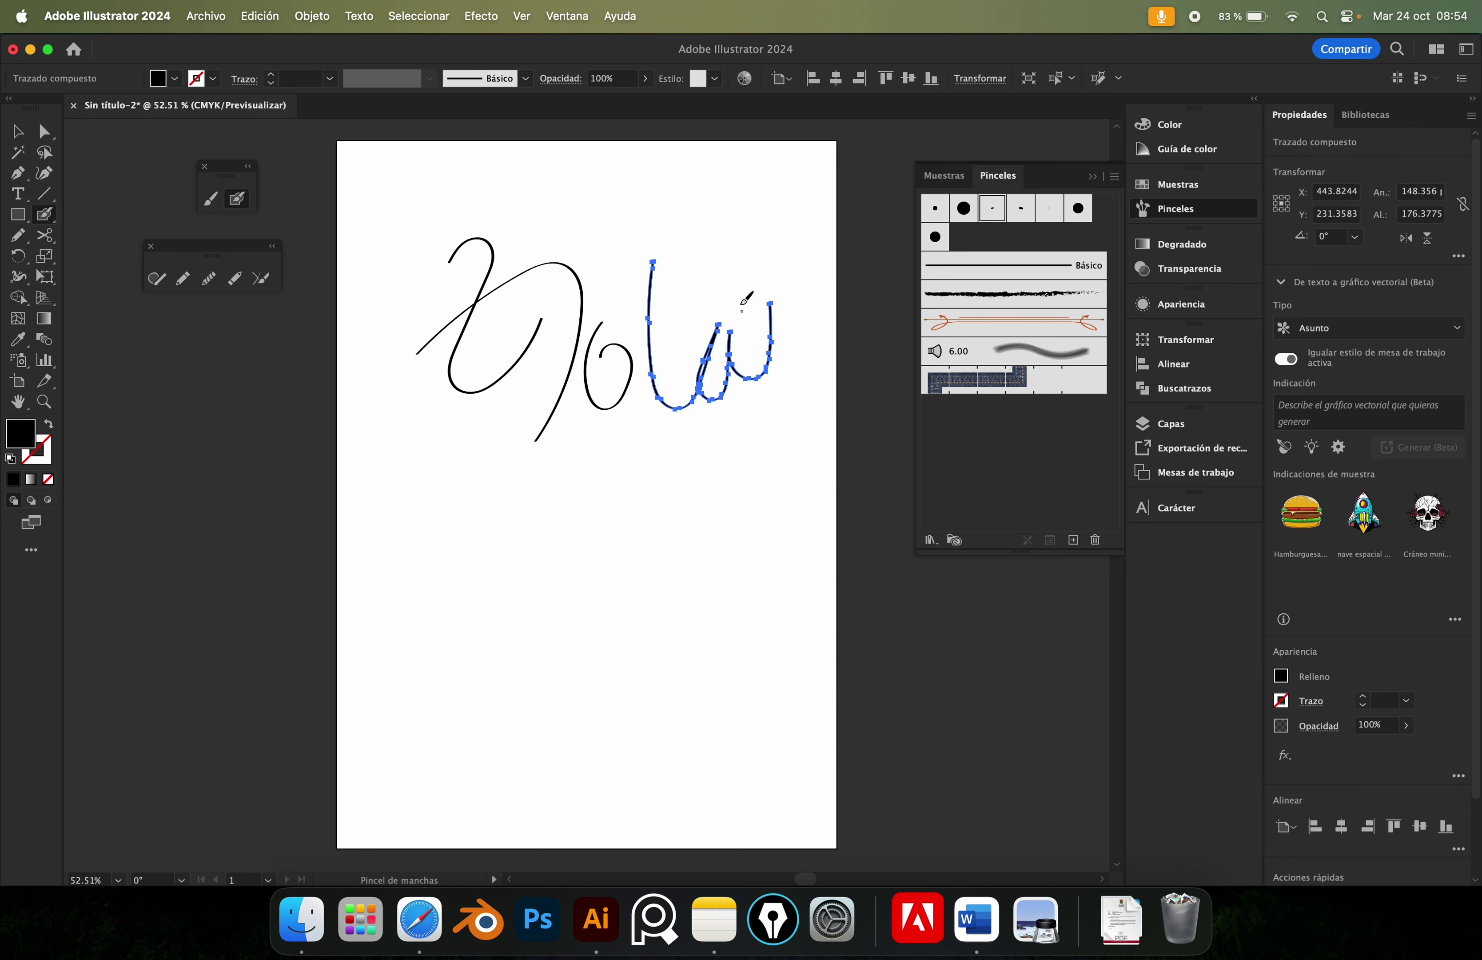
key(super+z)
key(super+z)
key(super+z)
key(super+z)
Paint three test strokes with the 5 pt oval brush, removing the black fill.
click(1016, 219)
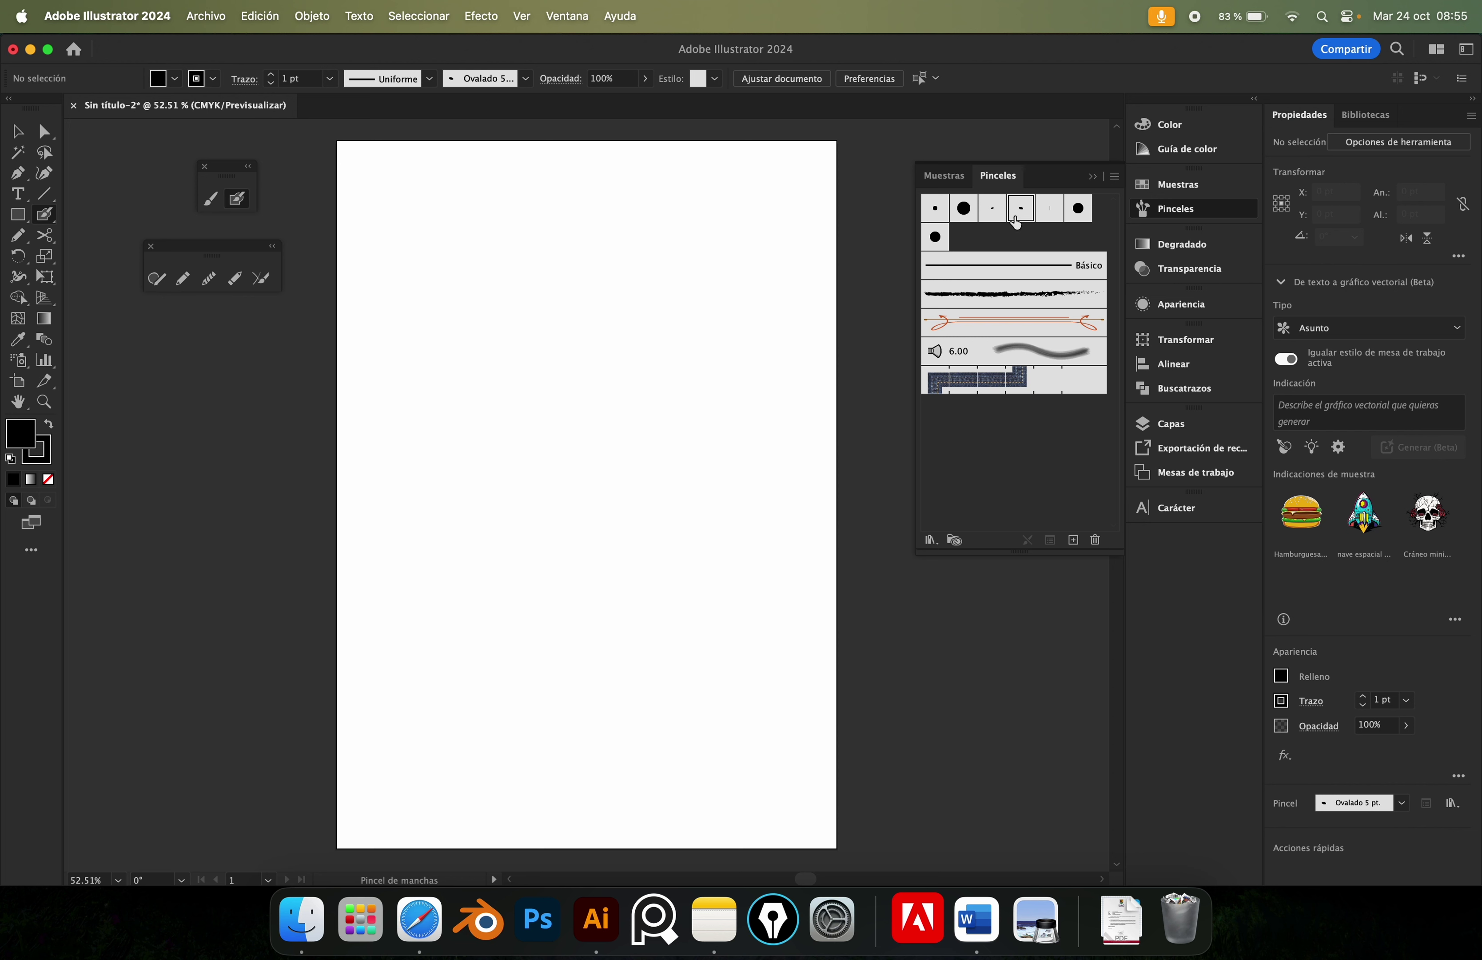
click(211, 198)
drag(437, 282, 510, 335)
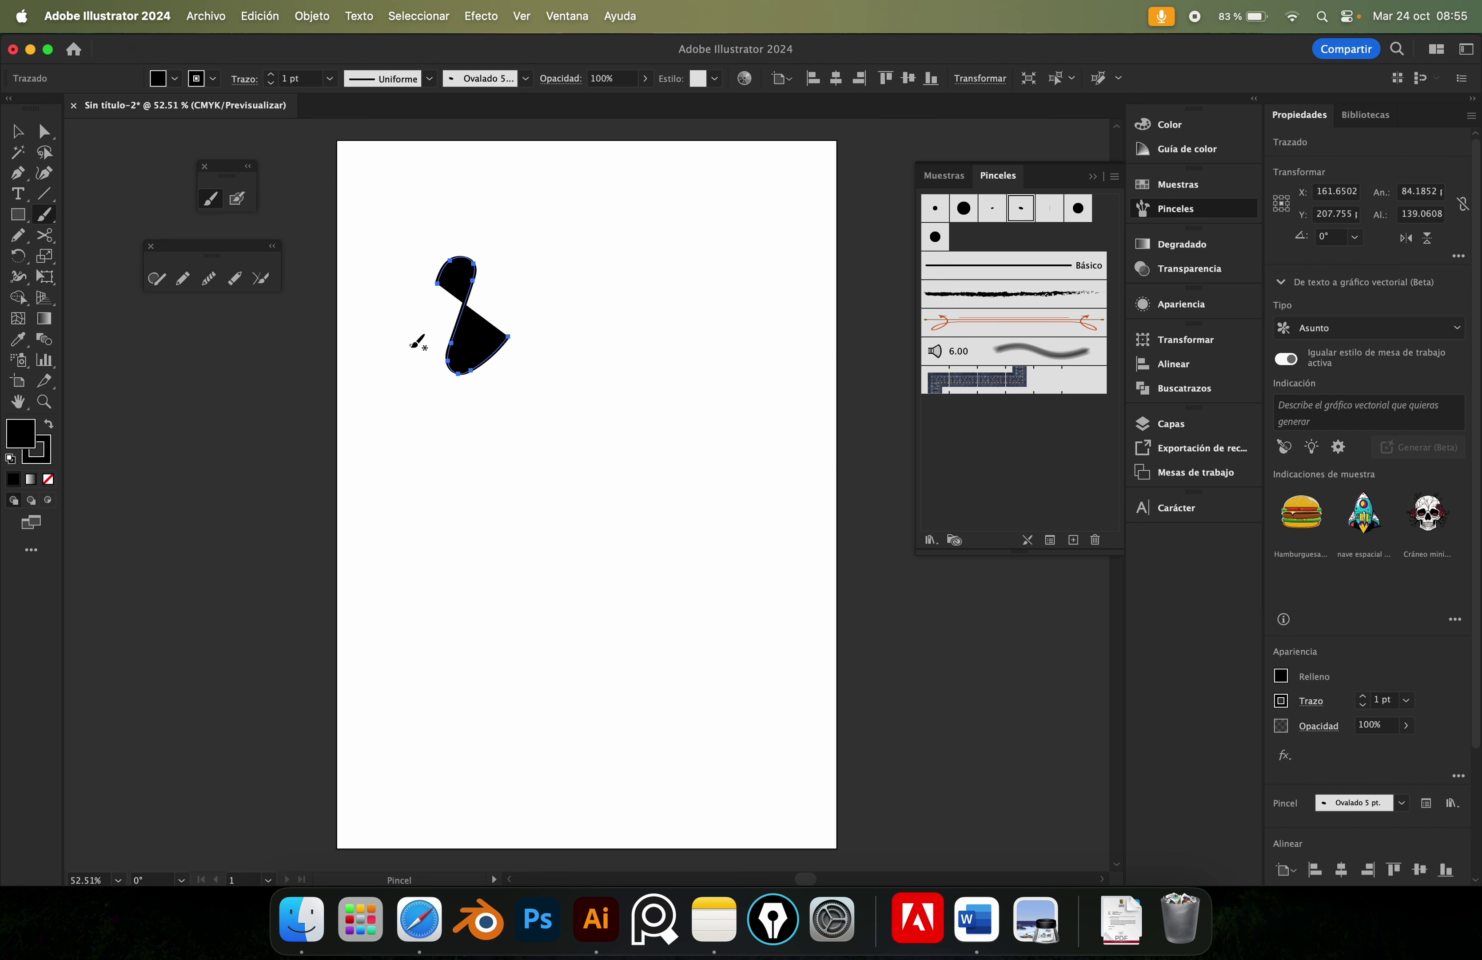
click(48, 478)
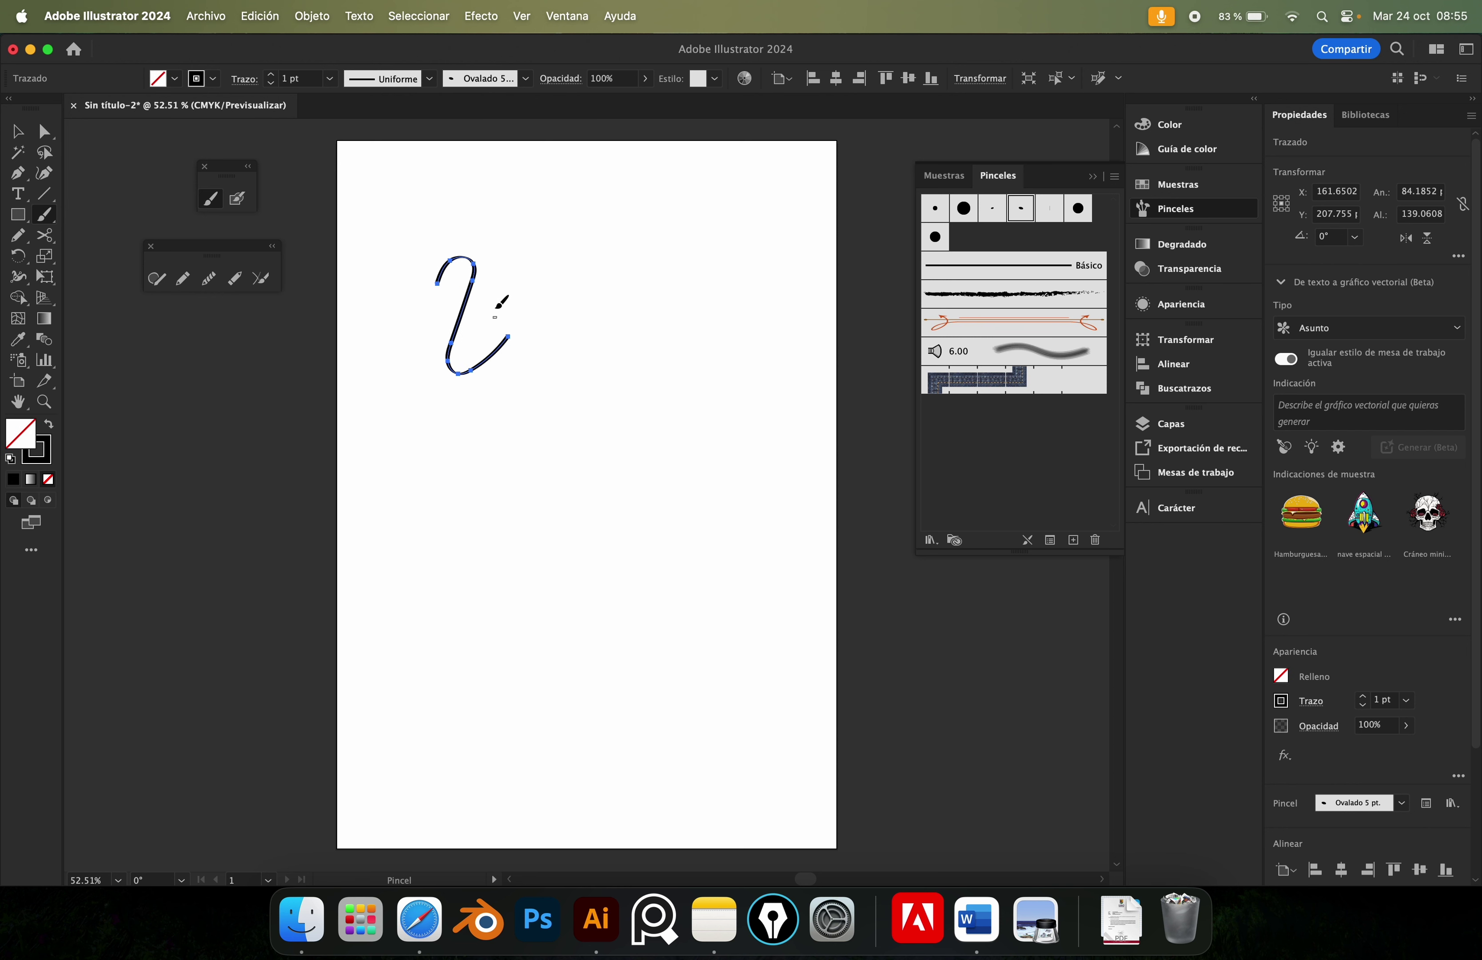
drag(495, 315, 529, 443)
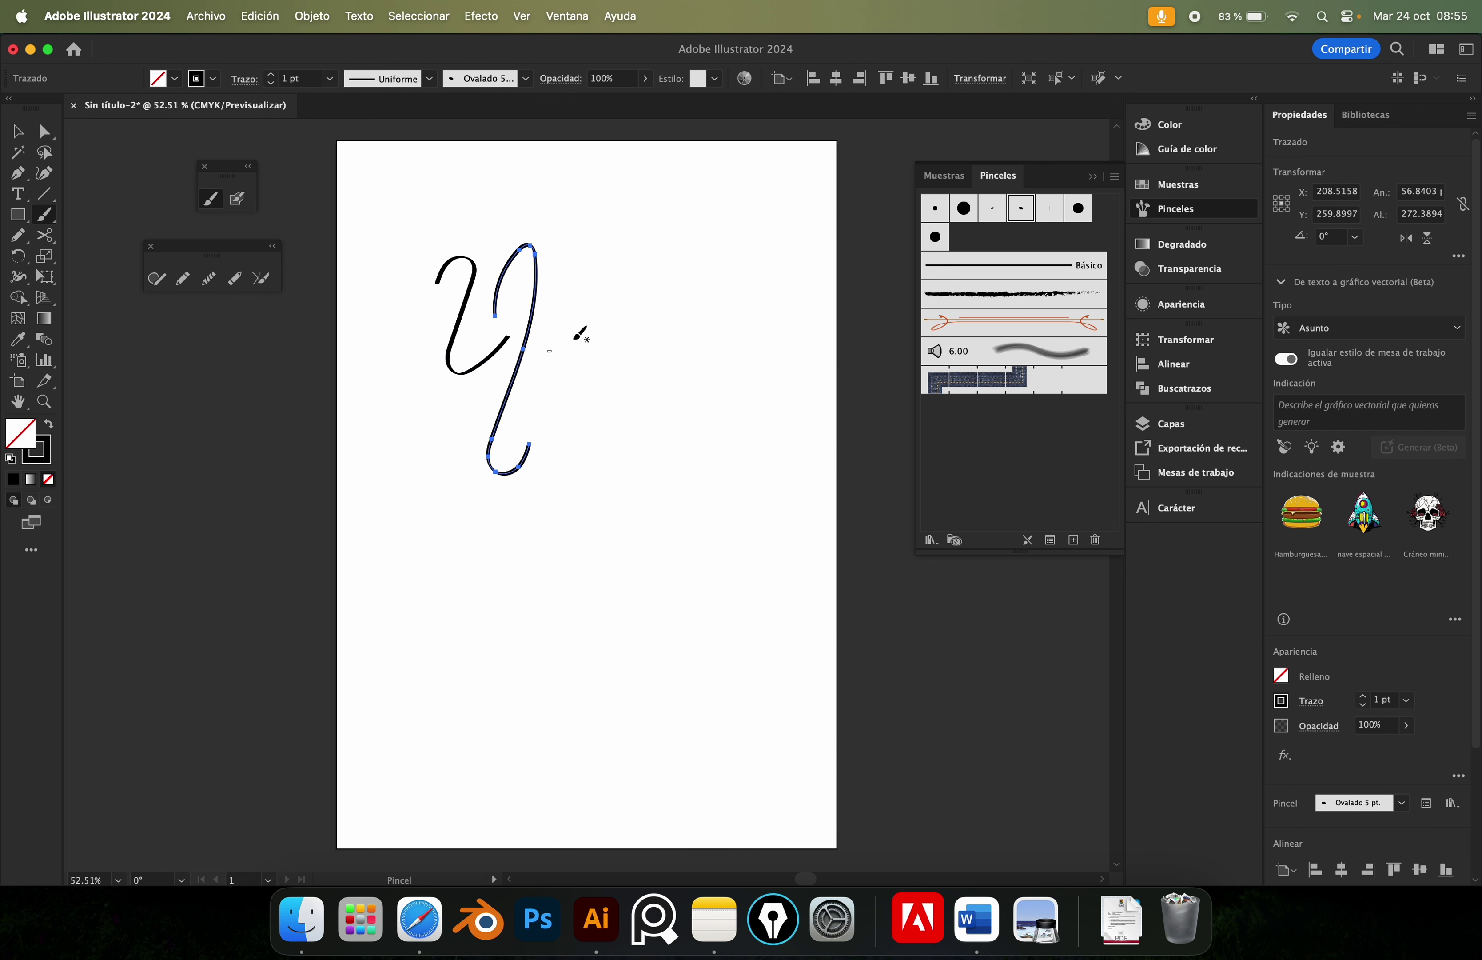
mouse_move(599, 315)
mouse_down()
mouse_move(595, 403)
mouse_move(695, 311)
mouse_move(657, 533)
mouse_up()
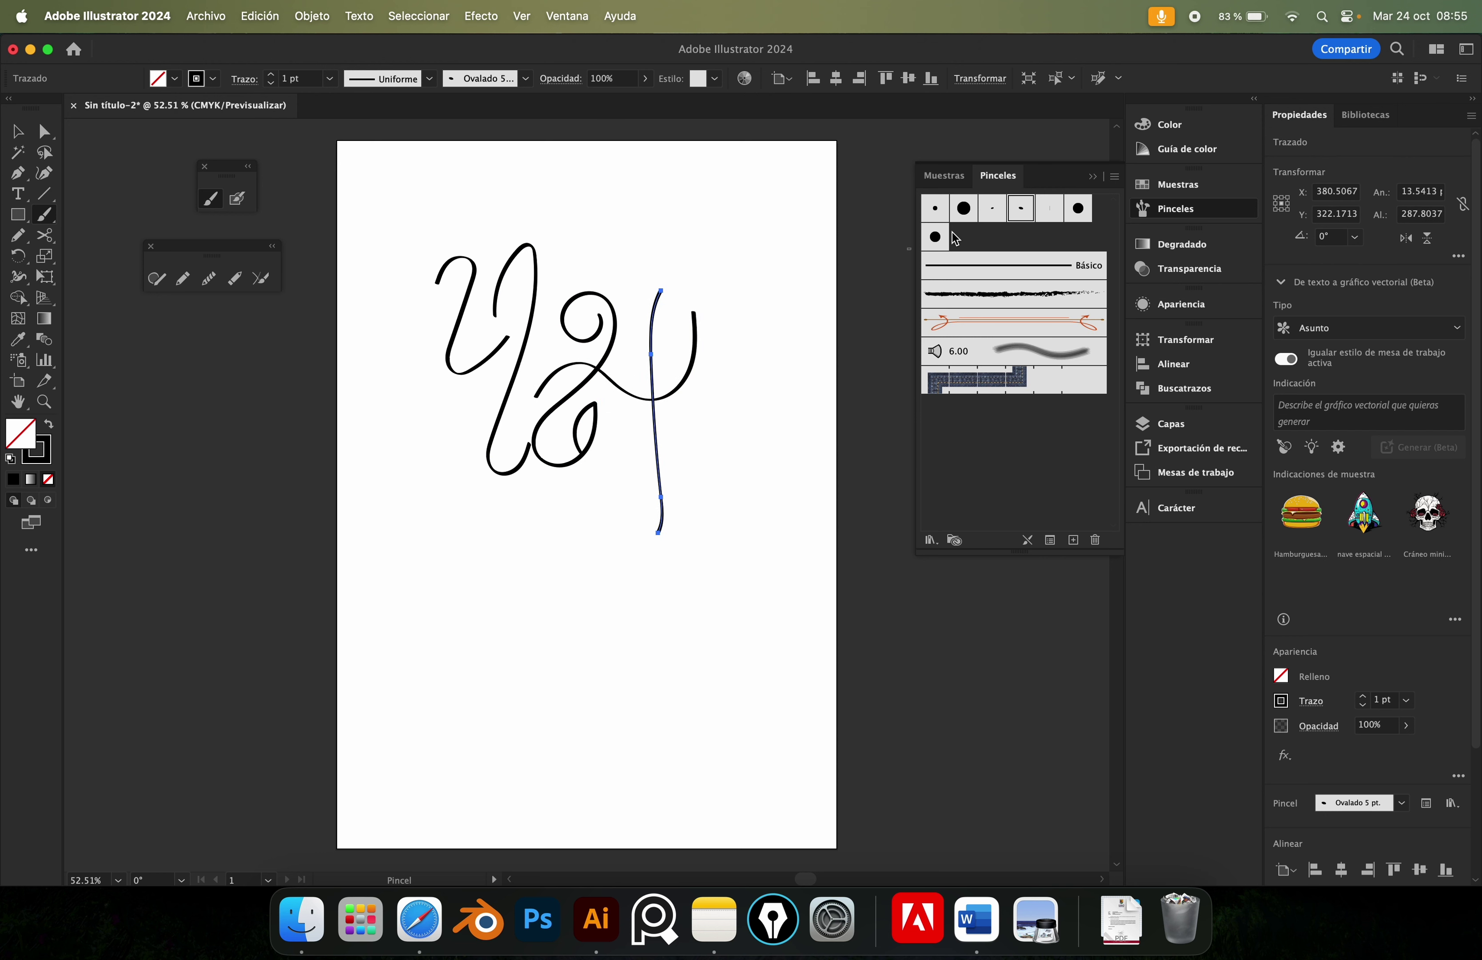
Apply the Plano 5 pt. brush, draw more test strokes, and add two blob-brush zigzags.
click(1060, 214)
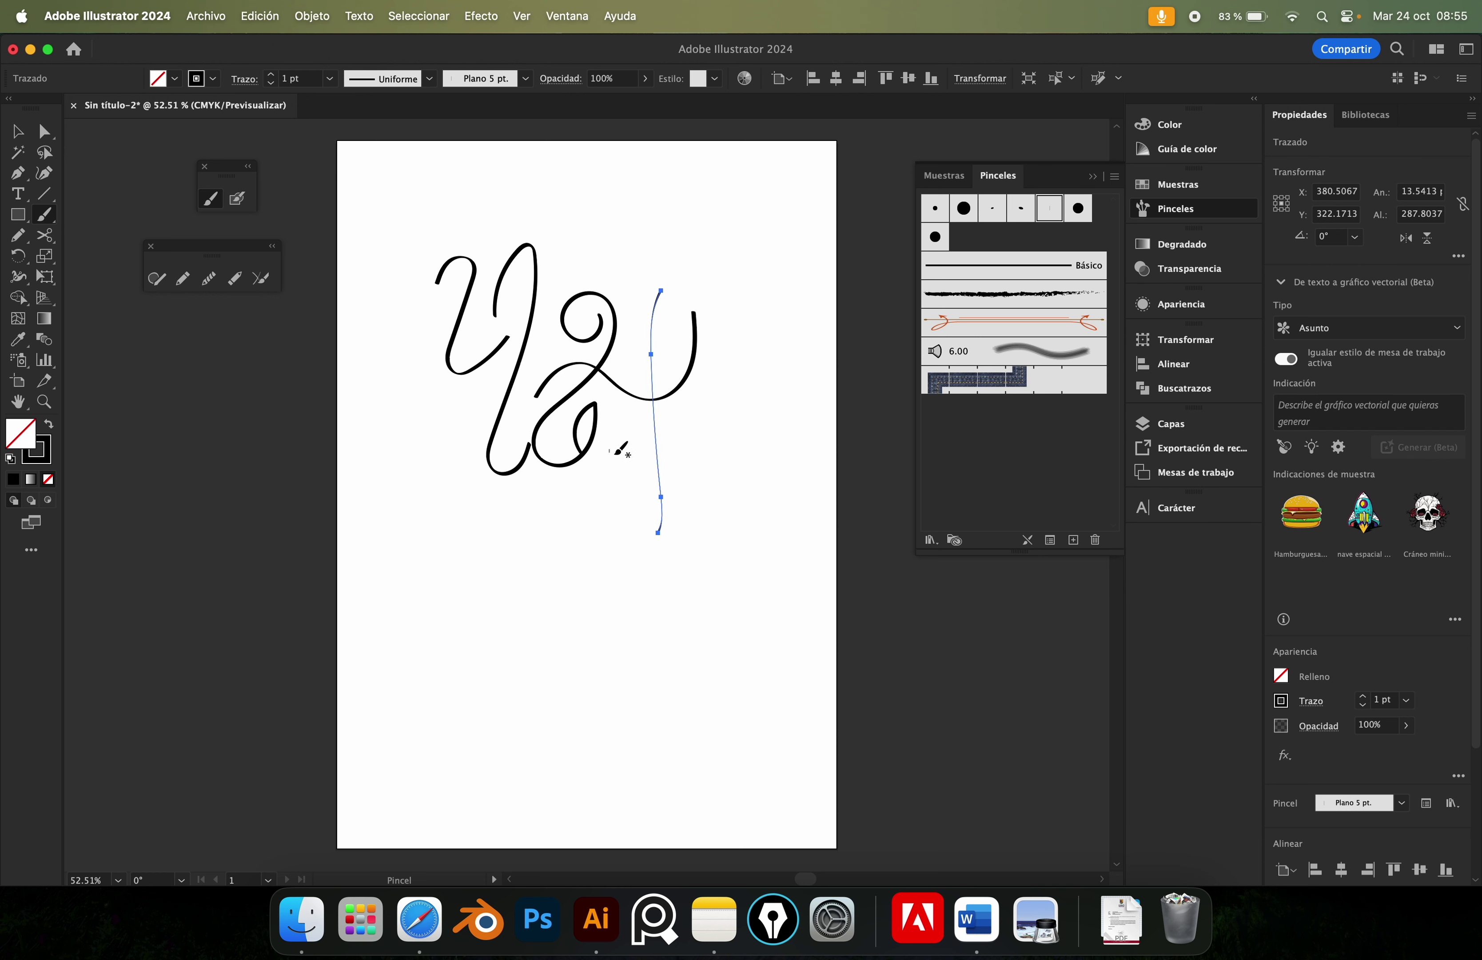
drag(515, 532, 609, 542)
drag(584, 648, 739, 527)
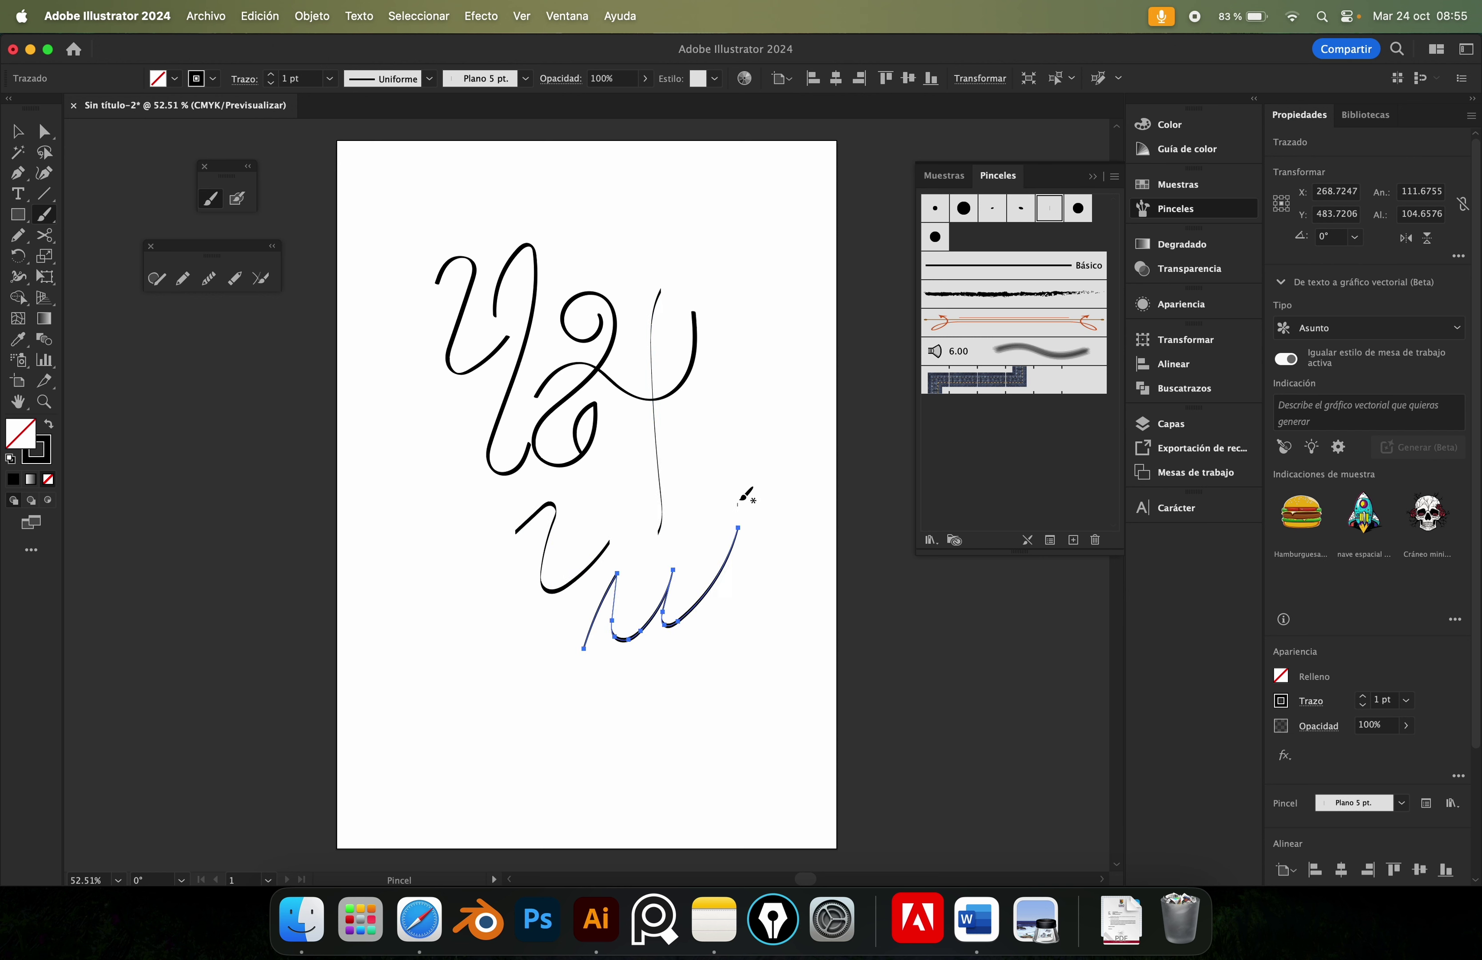
click(237, 198)
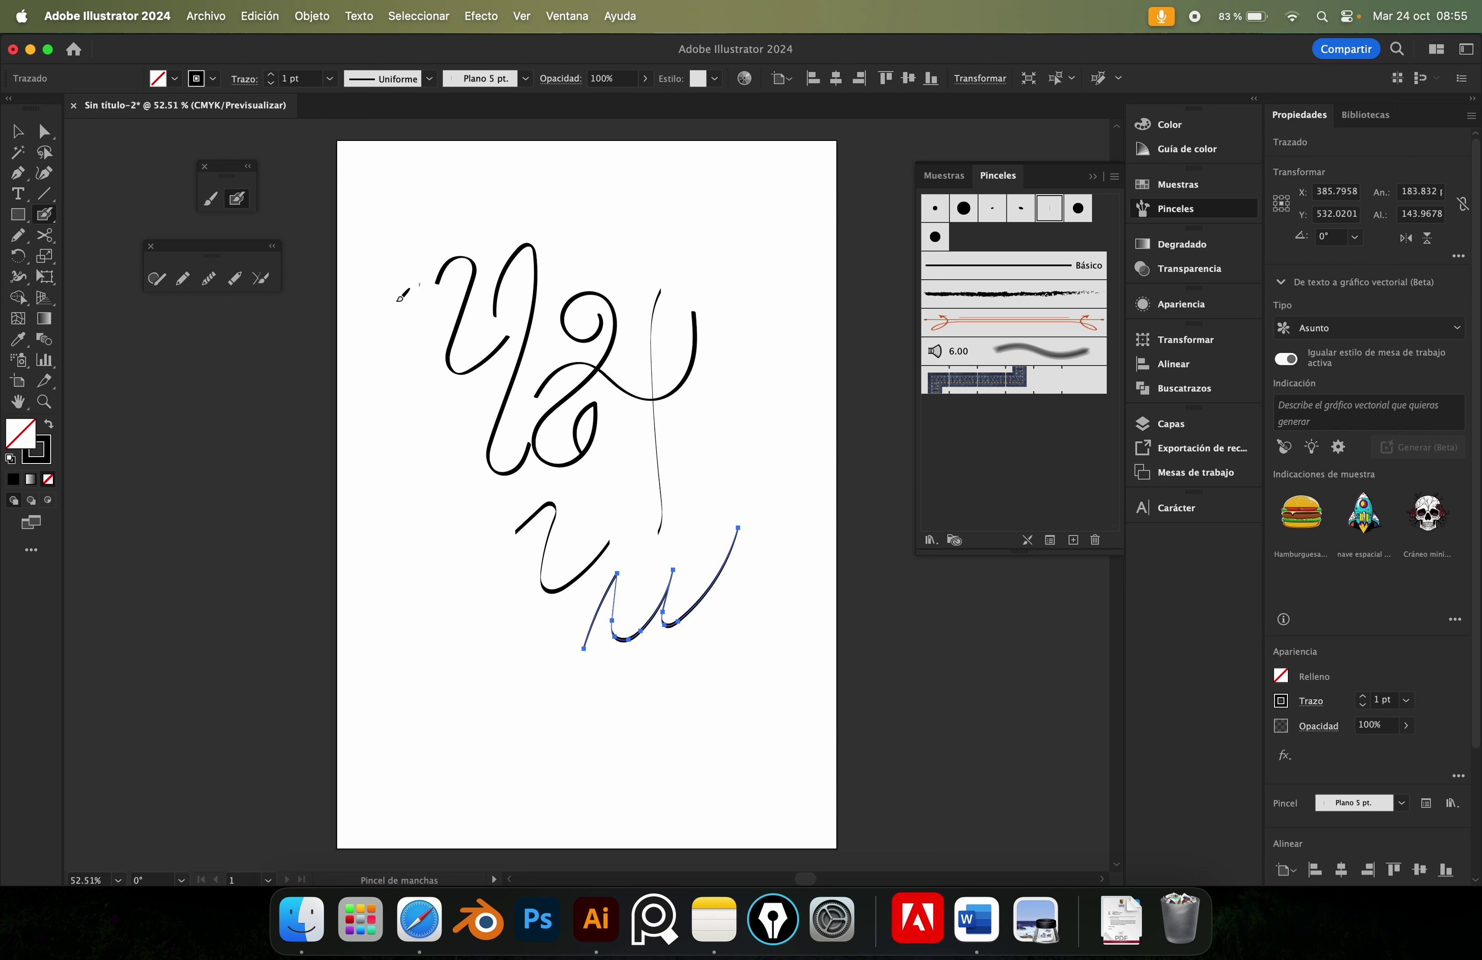
drag(374, 317, 770, 240)
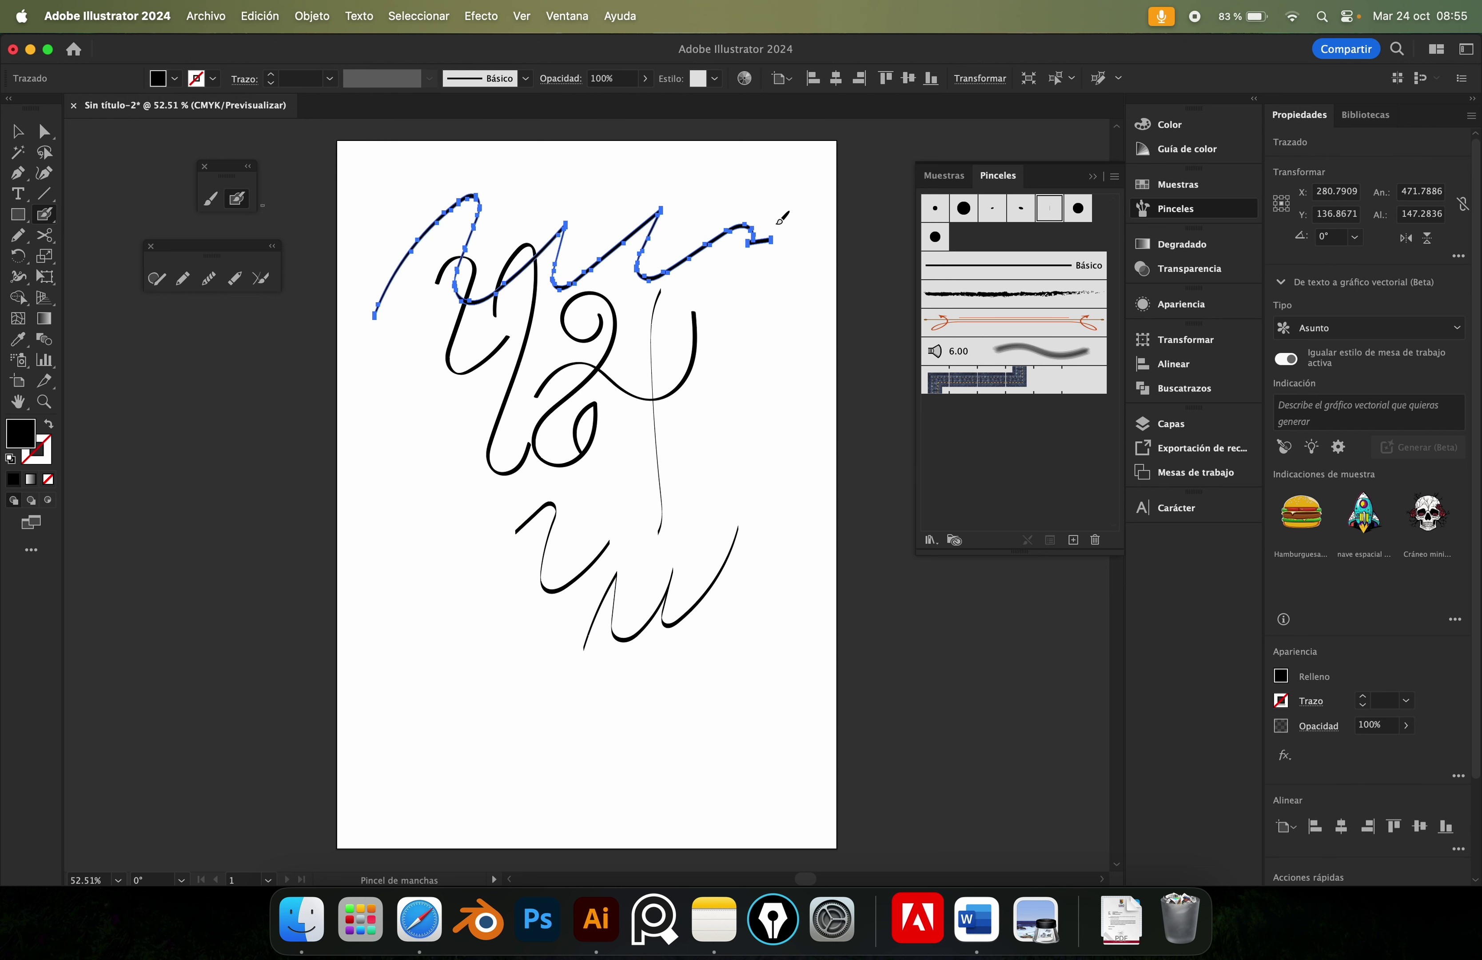
drag(415, 500, 732, 405)
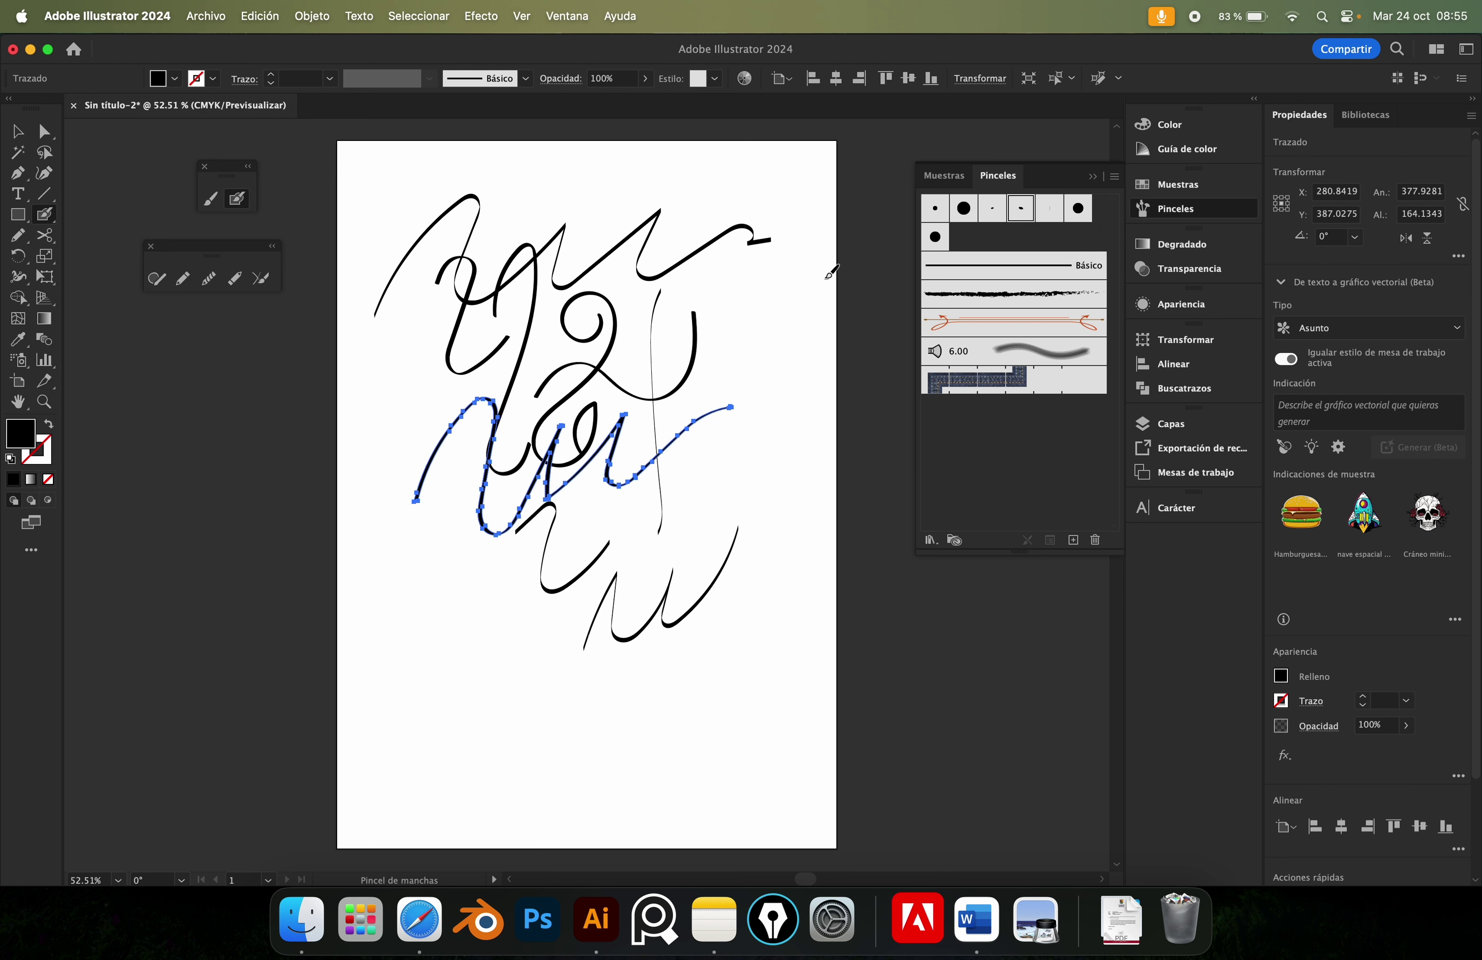
Marquee-select all the test strokes and delete them.
key(v)
drag(790, 662, 388, 204)
key(Delete)
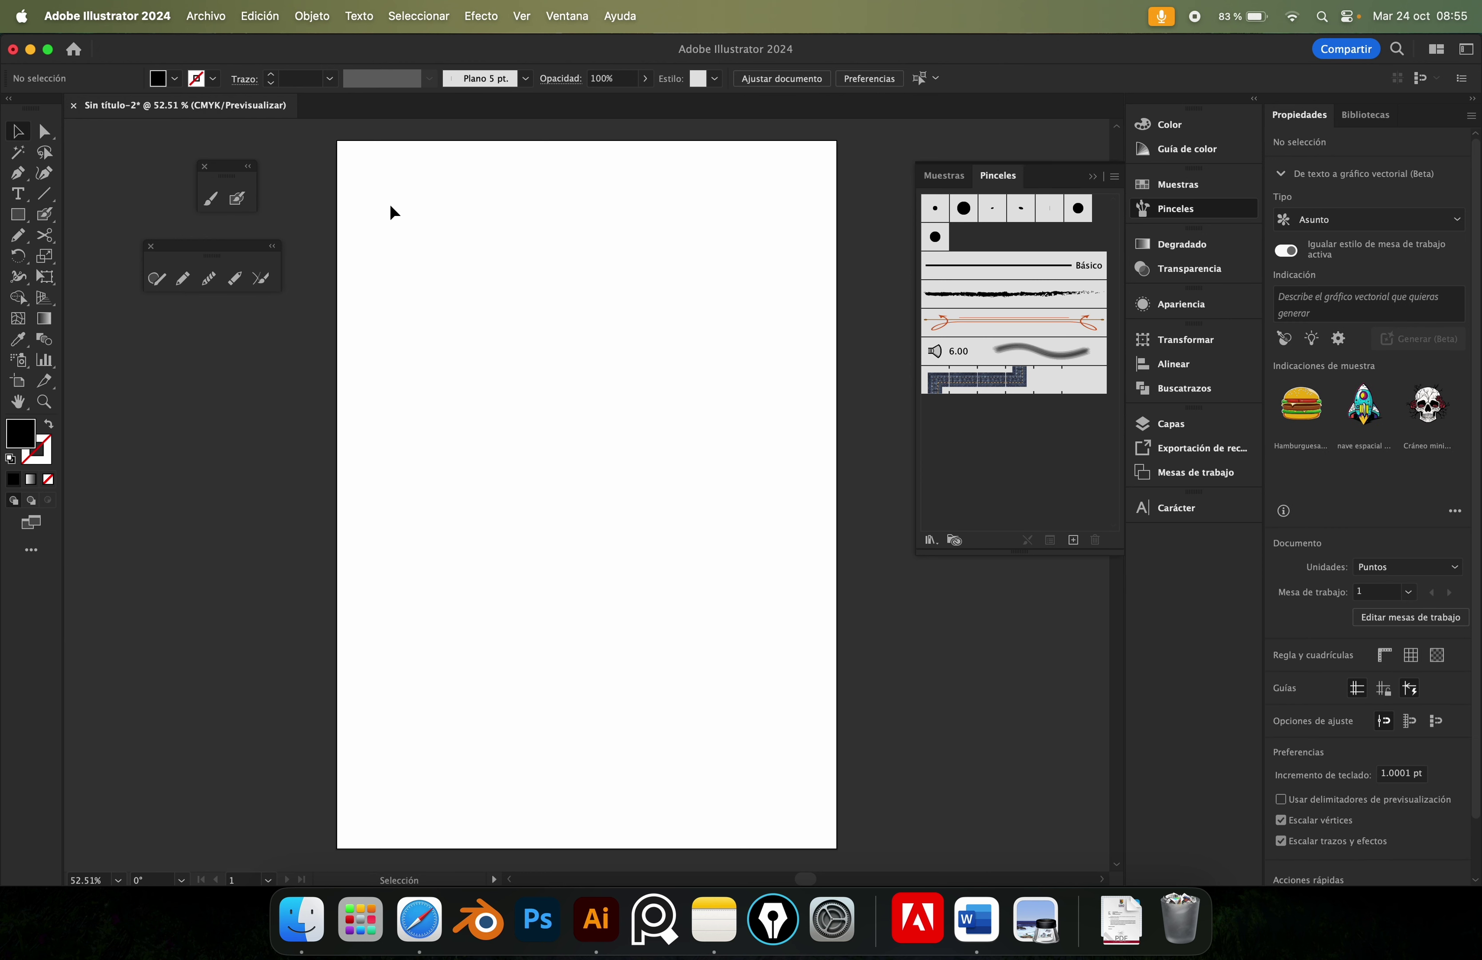
key(b)
mouse_move(504, 349)
mouse_down()
mouse_move(534, 342)
mouse_move(549, 276)
mouse_up()
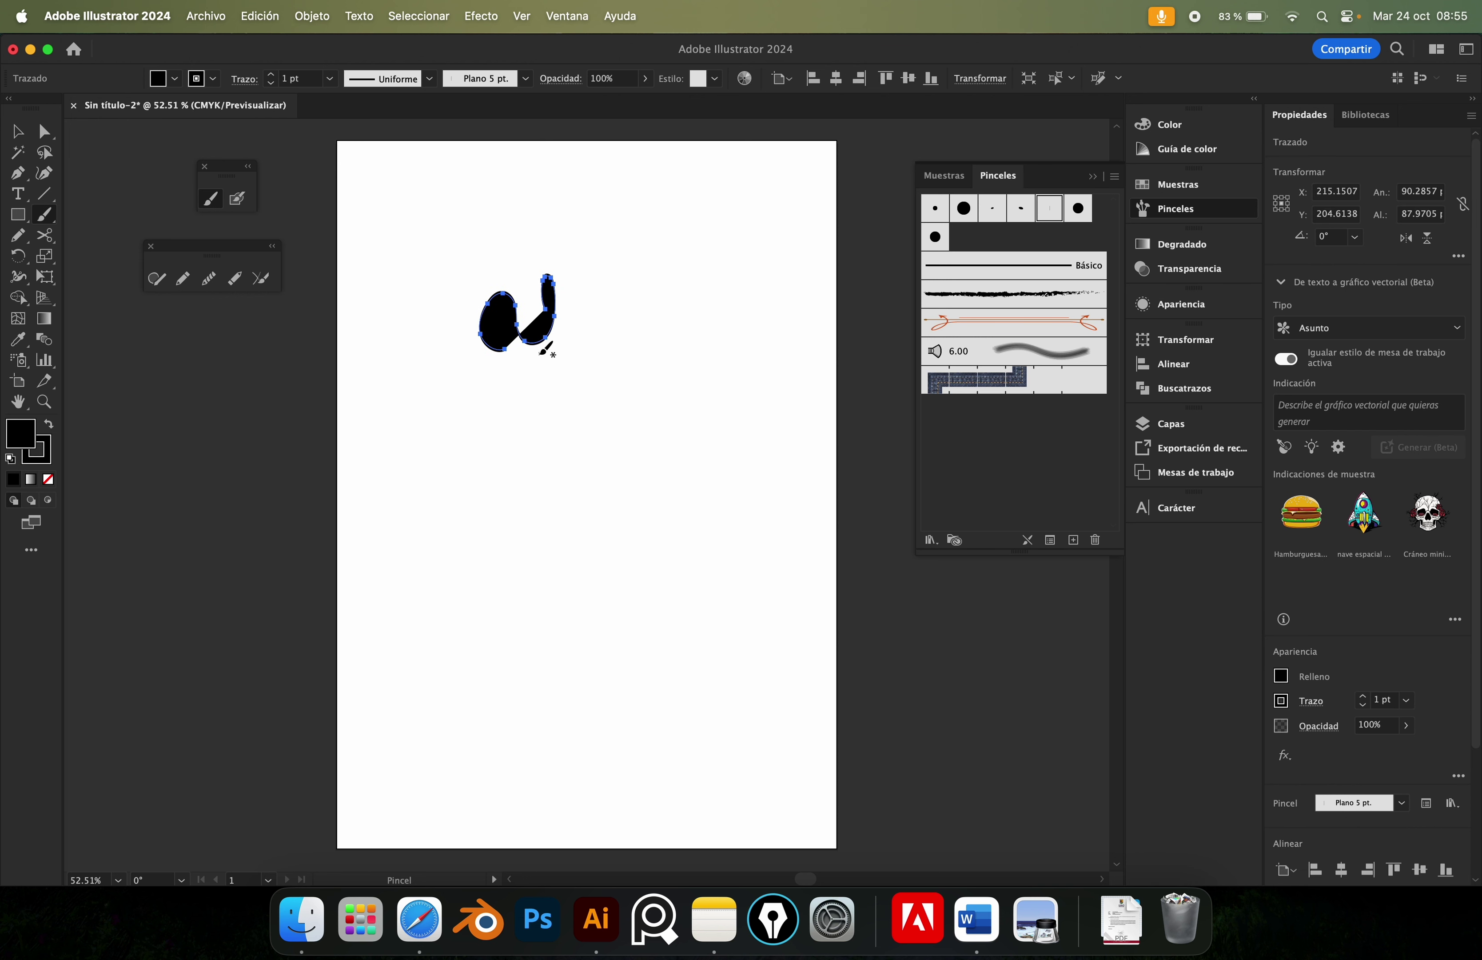
click(48, 479)
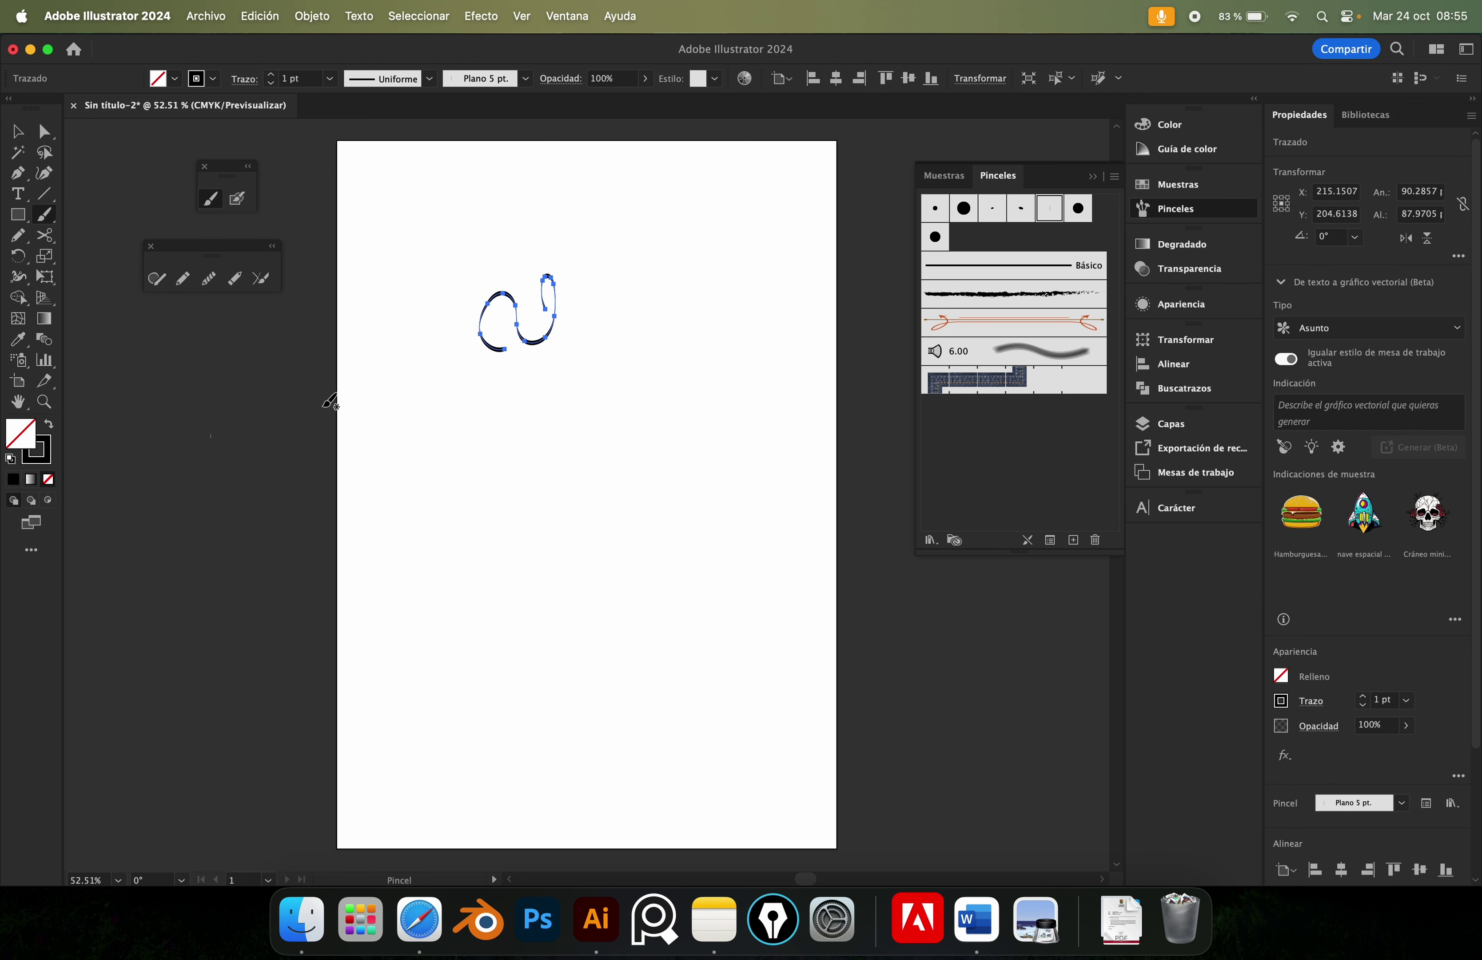
mouse_move(521, 261)
mouse_down()
mouse_move(547, 495)
mouse_move(592, 346)
mouse_move(598, 472)
mouse_move(626, 430)
mouse_up()
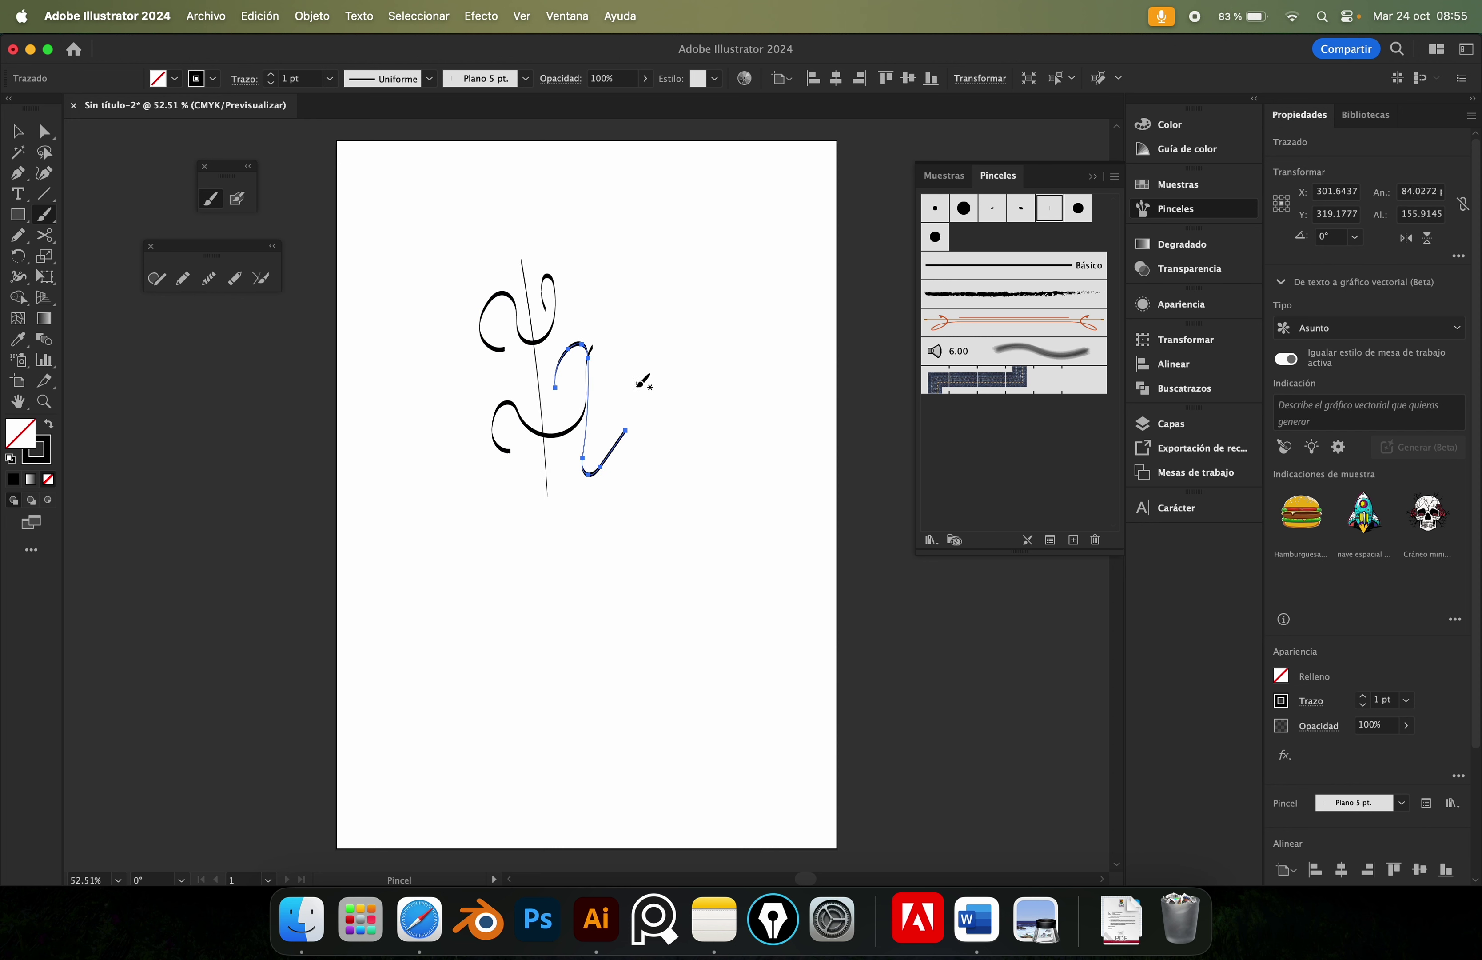
drag(625, 361, 674, 432)
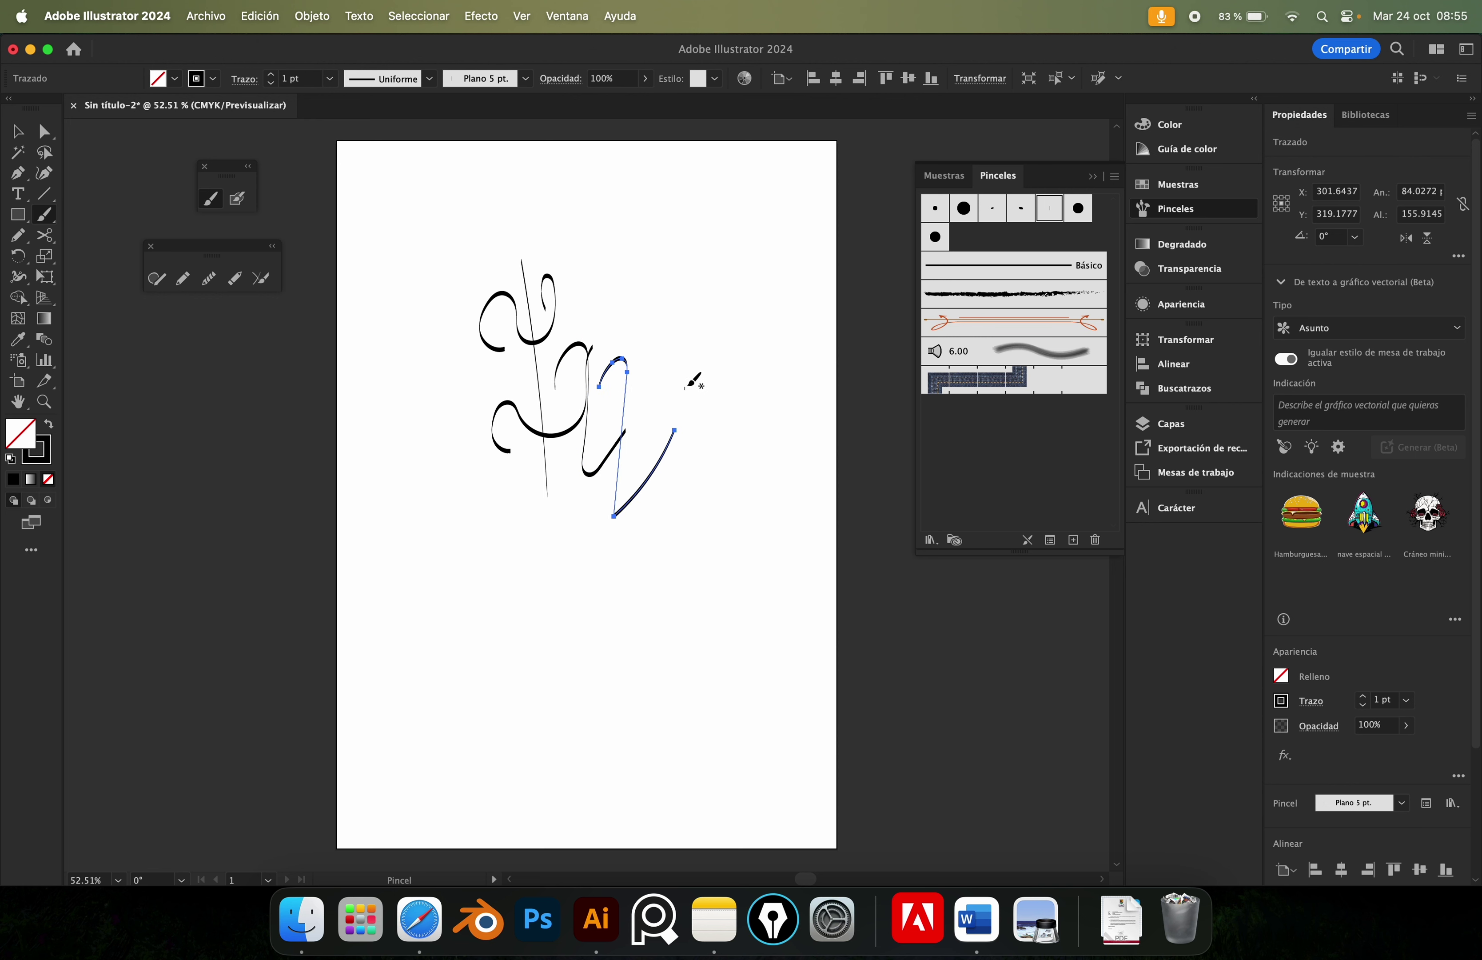
key(v)
drag(699, 525, 468, 274)
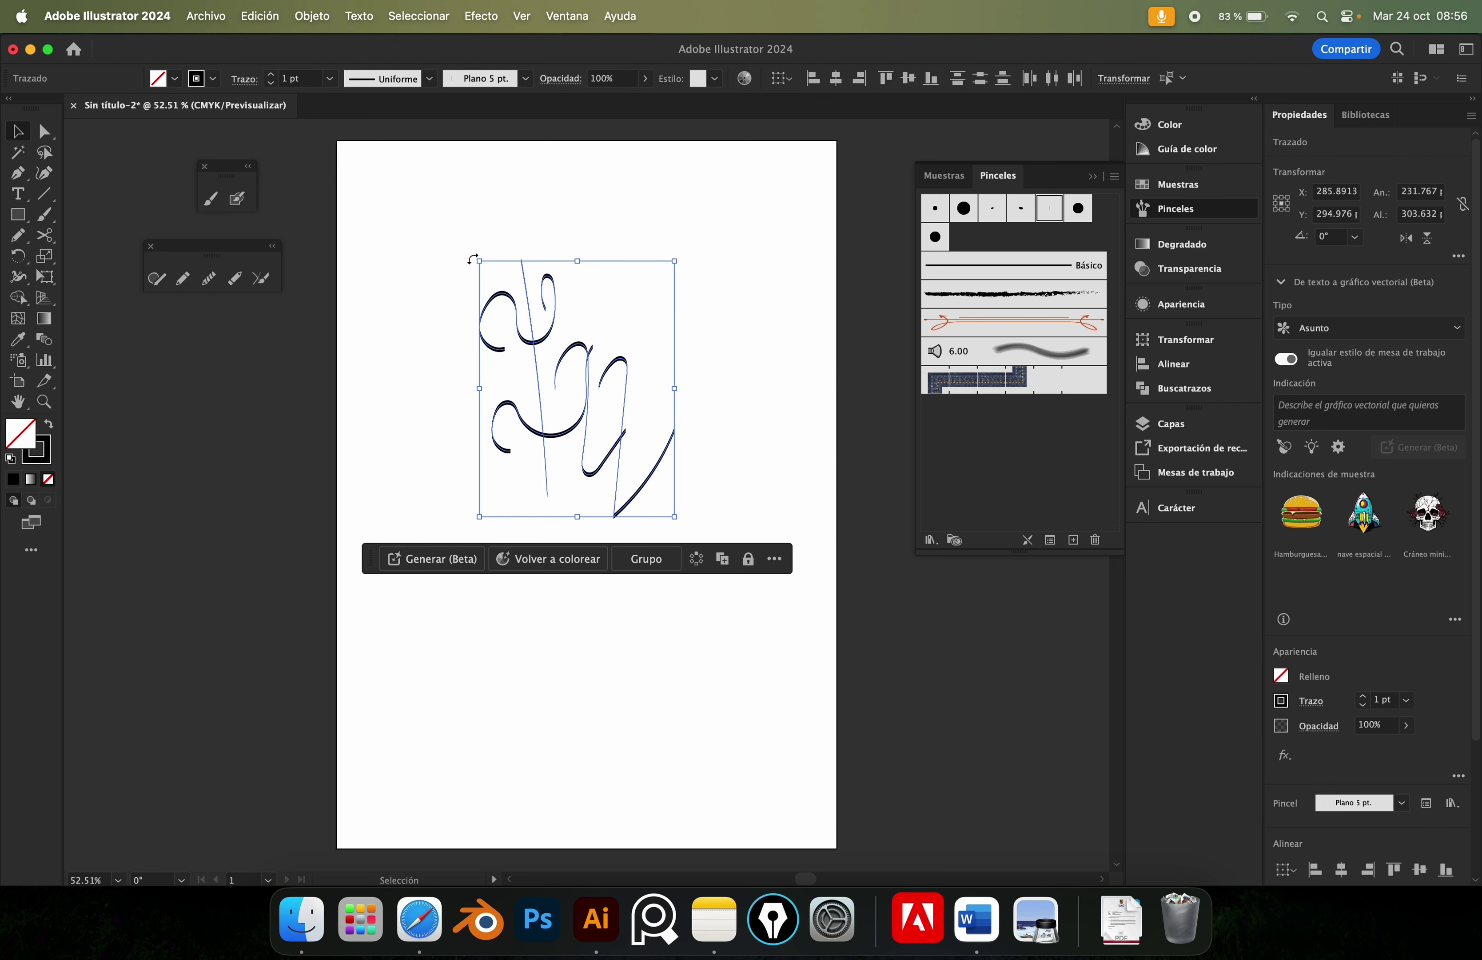
key(Delete)
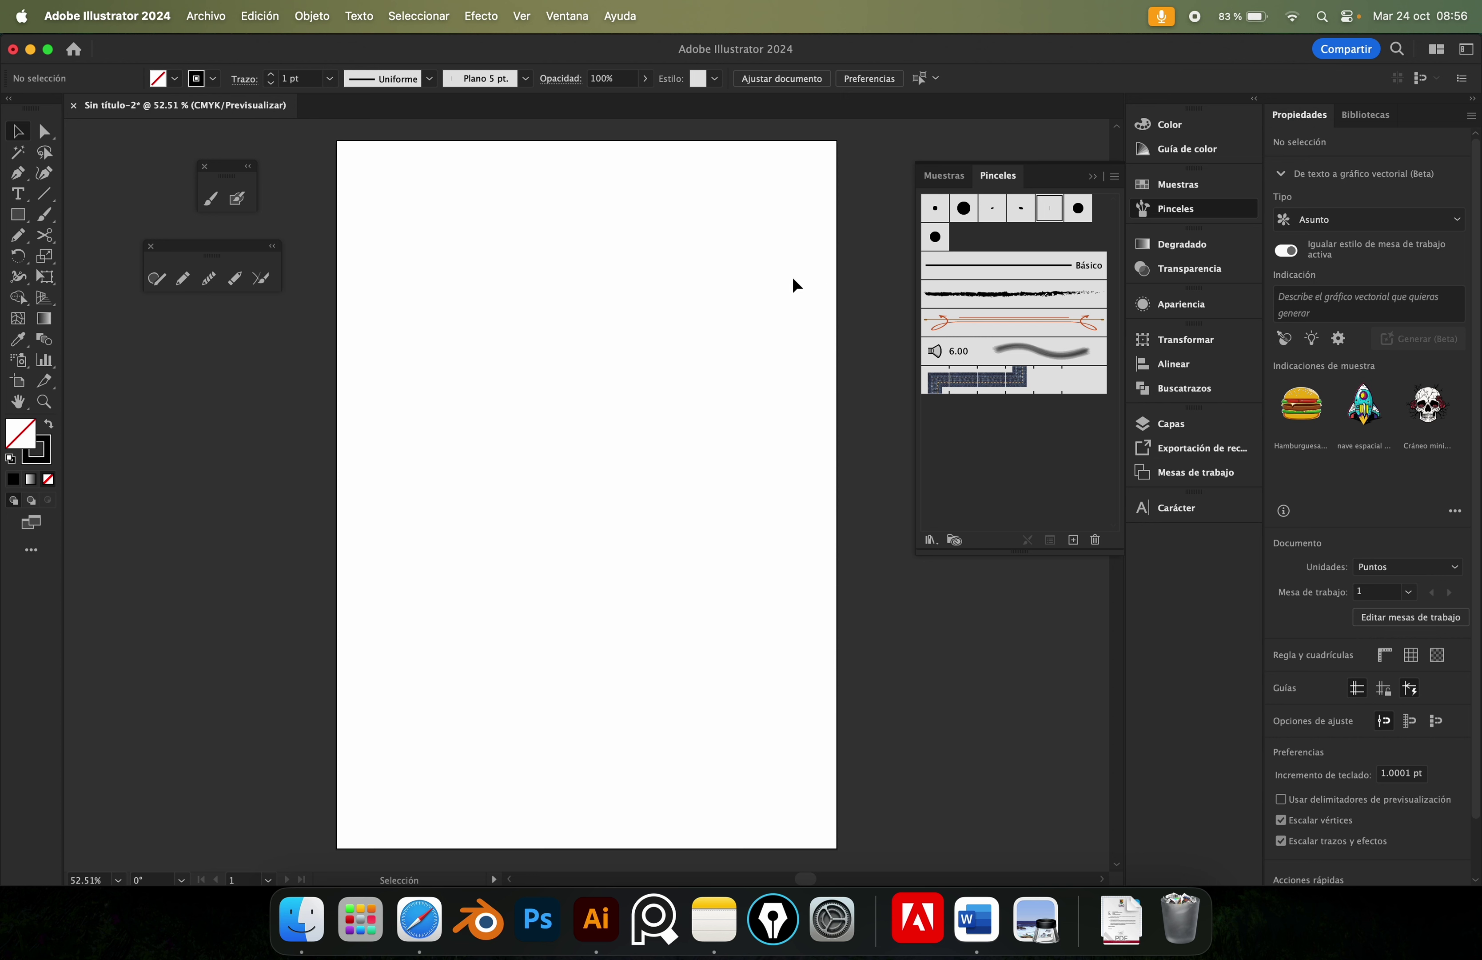
Reset the brush to Básico and draw a small solid black circle near the top-left.
click(969, 266)
click(971, 272)
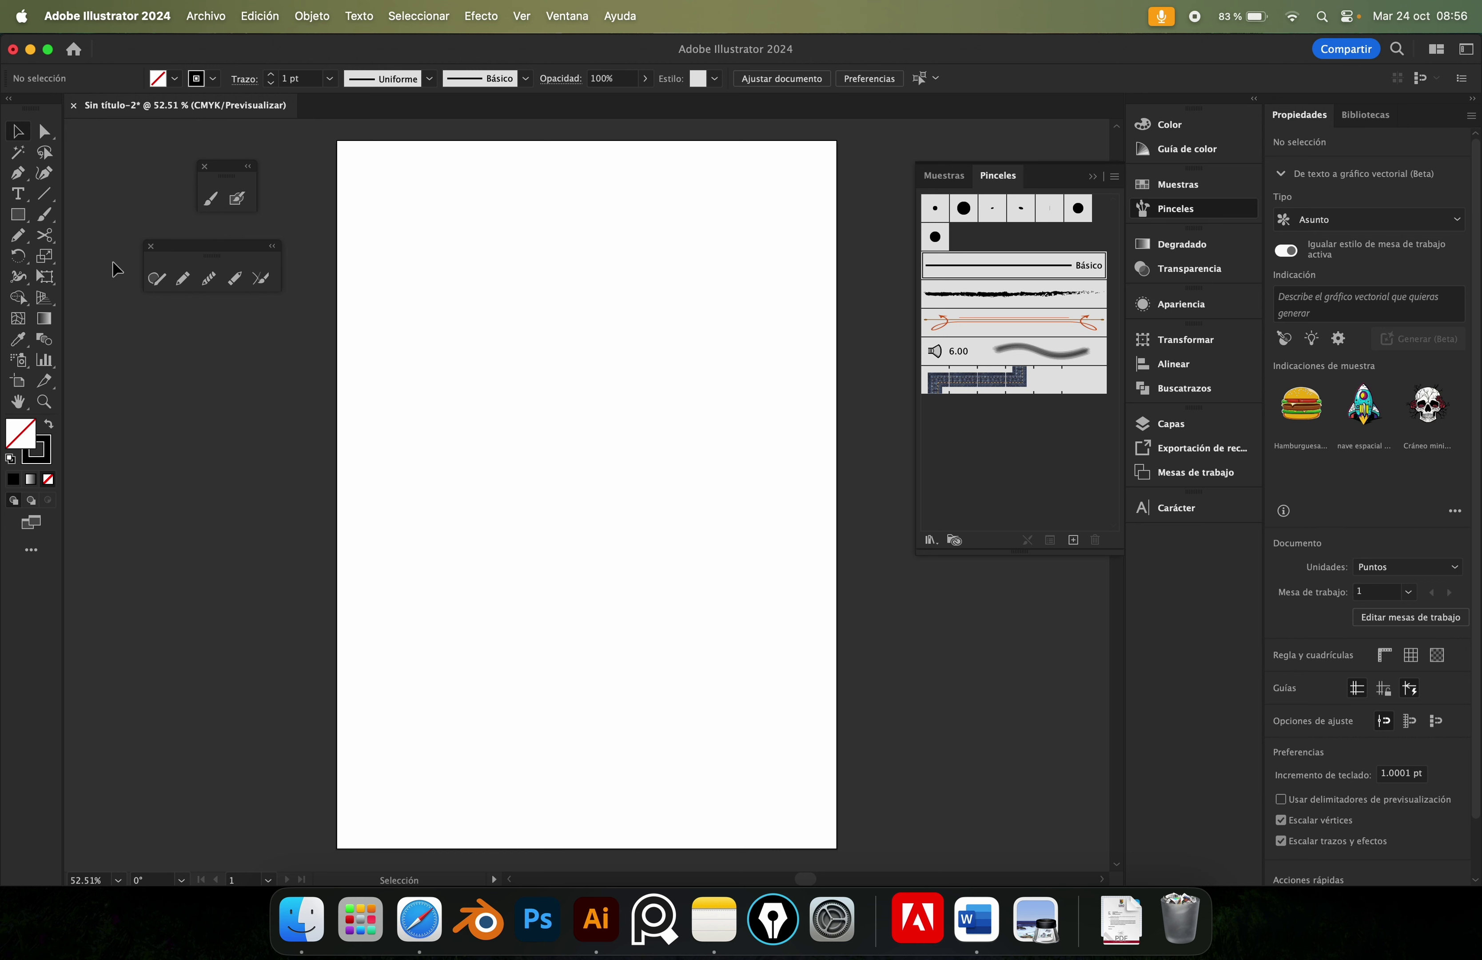
drag(18, 214, 87, 252)
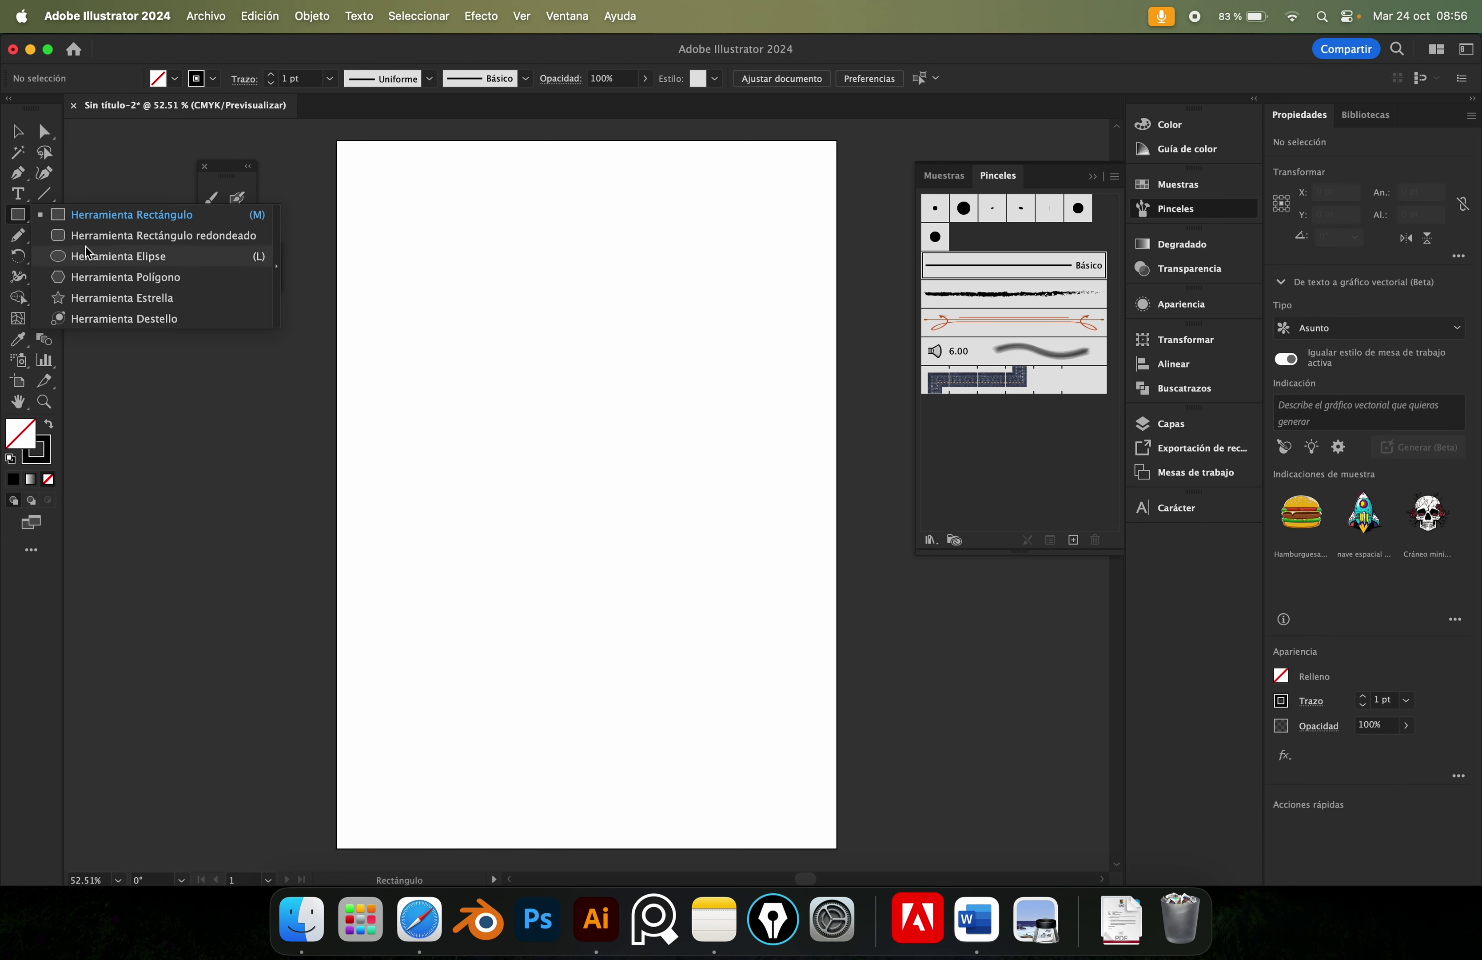
click(87, 252)
drag(398, 246, 412, 259)
key(shift+x)
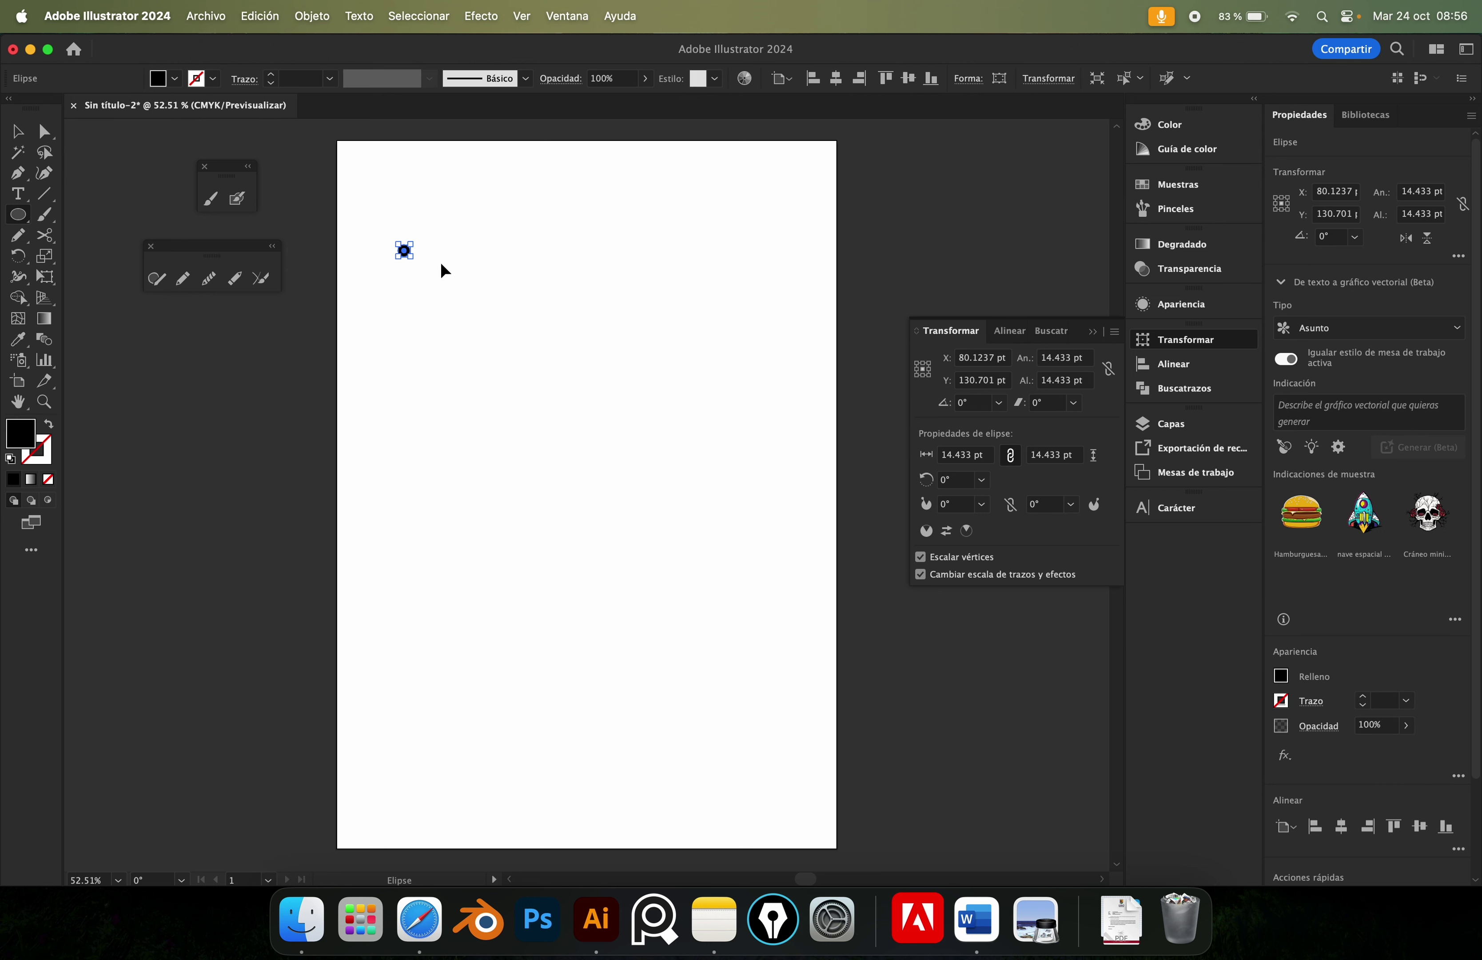
Drag the black circle over to the Brushes panel.
key(v)
click(1144, 207)
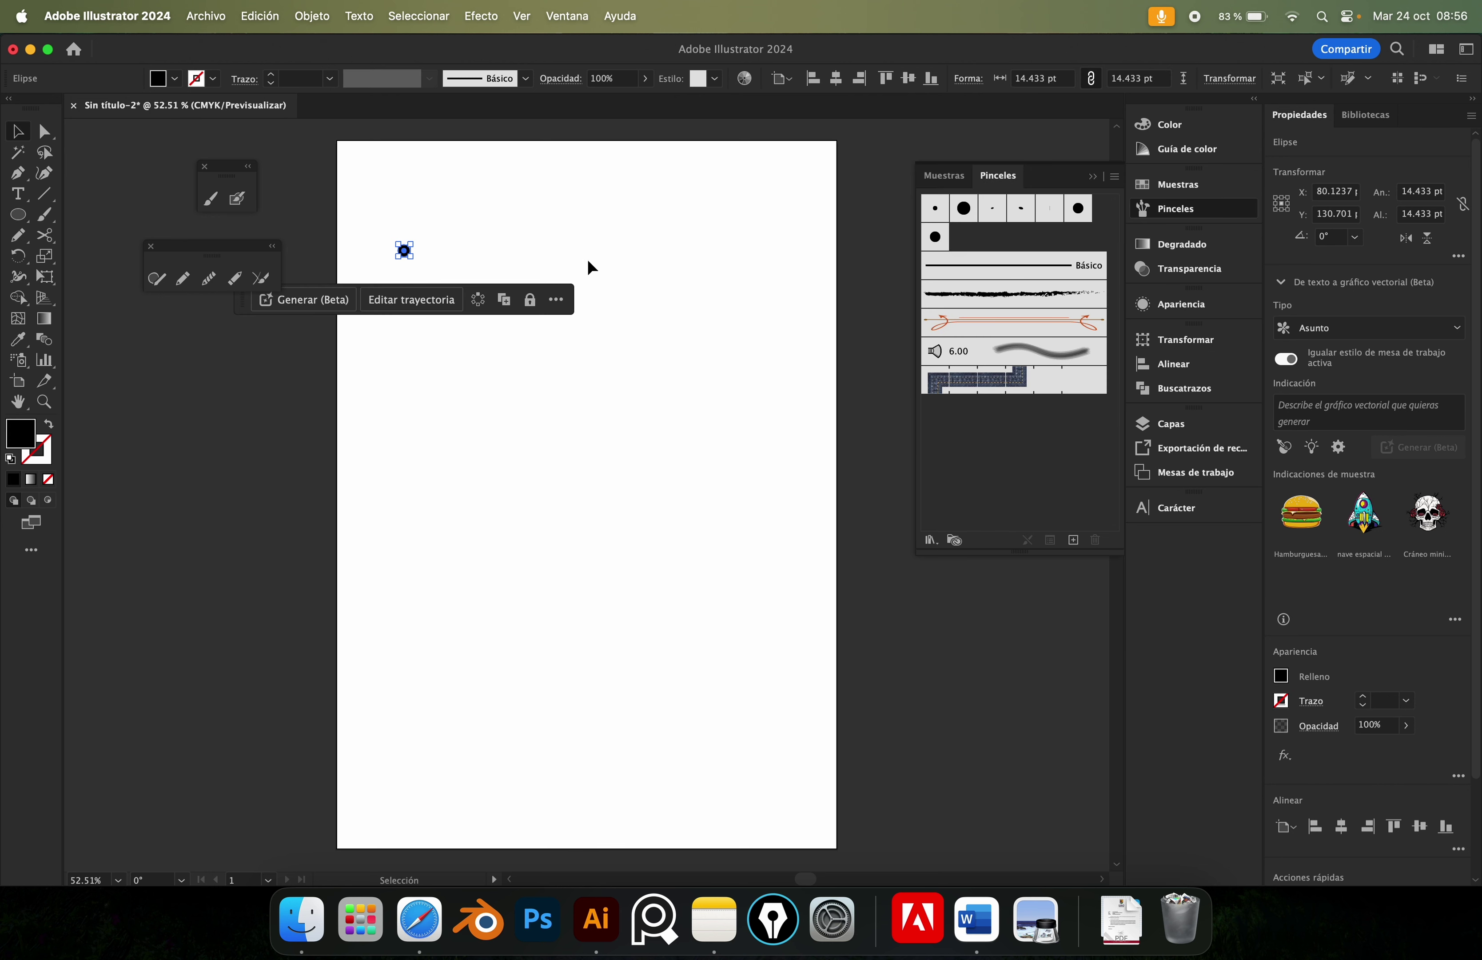
drag(405, 250, 934, 252)
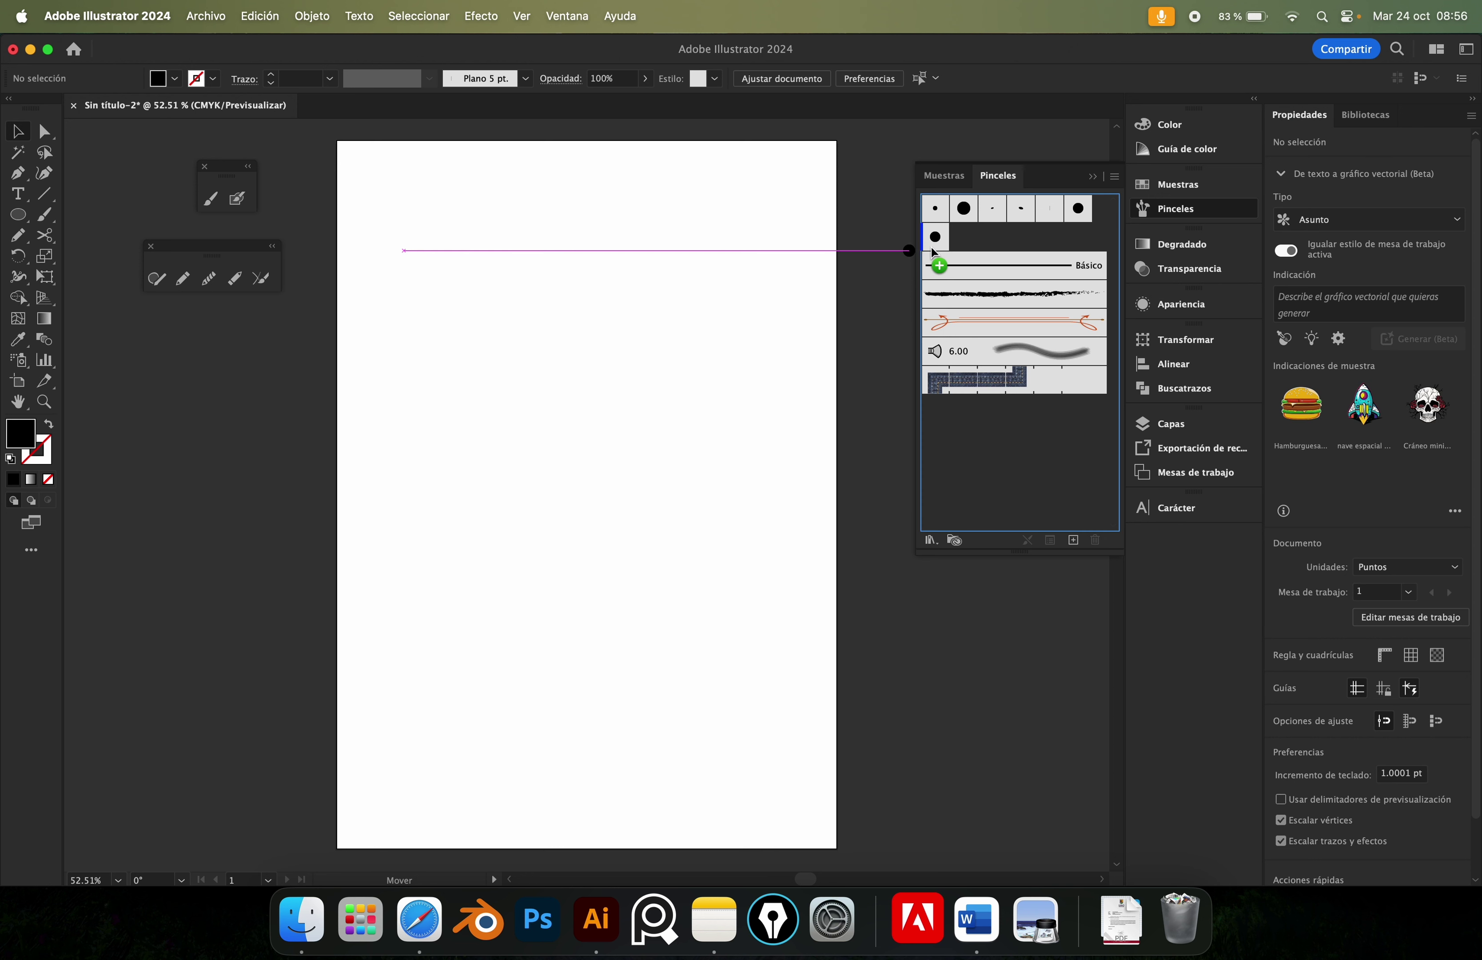
Drop the circle into Brushes as a new scatter brush with size varying by Presión.
drag(984, 240, 973, 278)
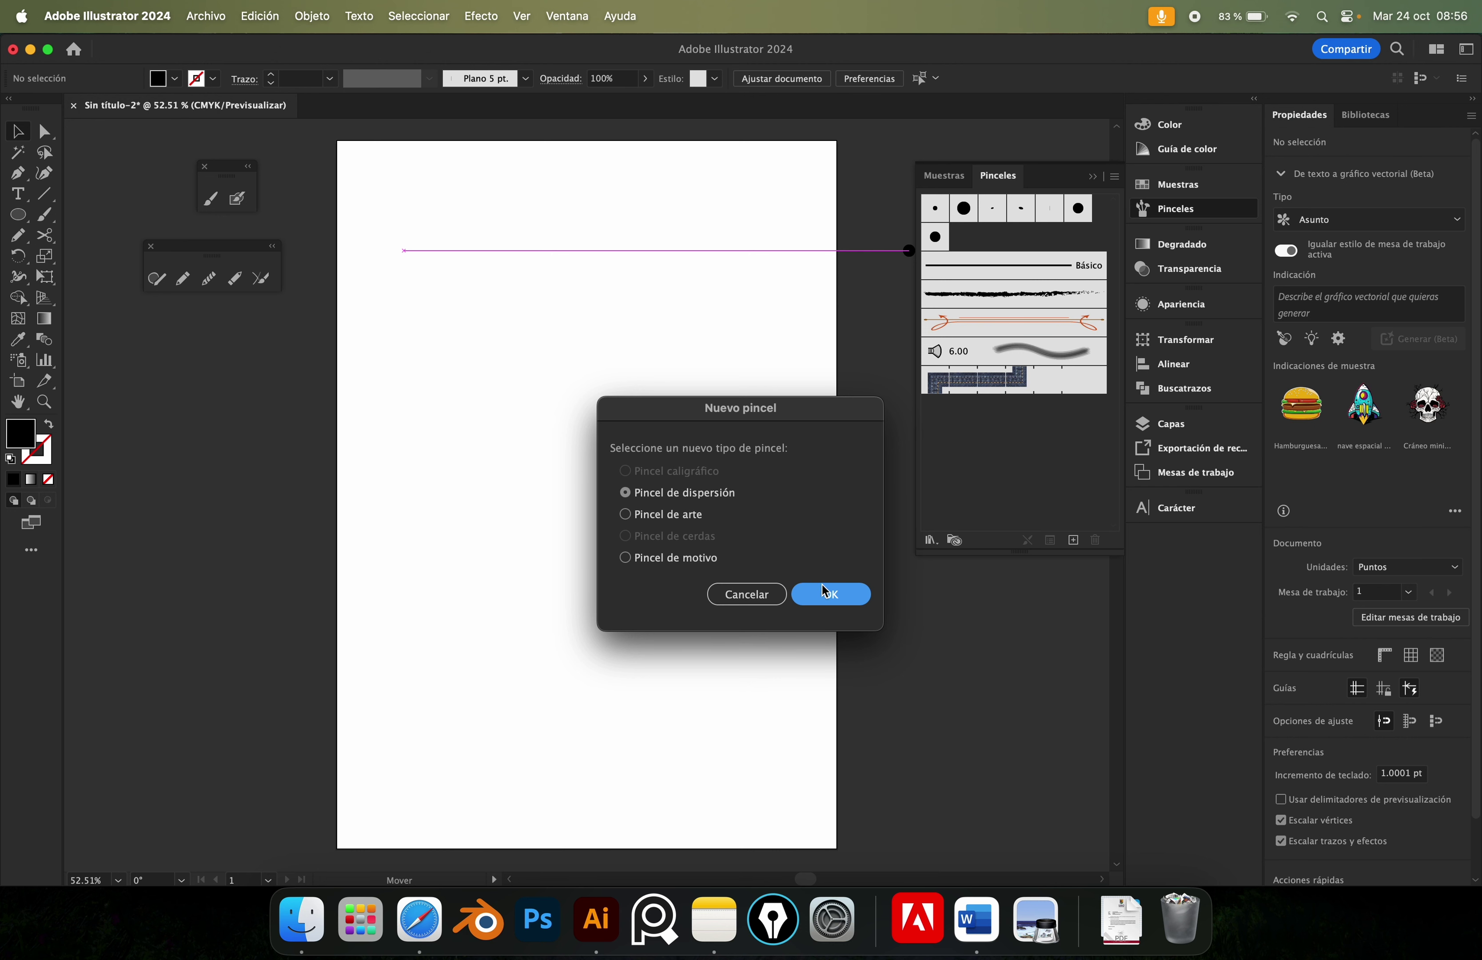
click(828, 594)
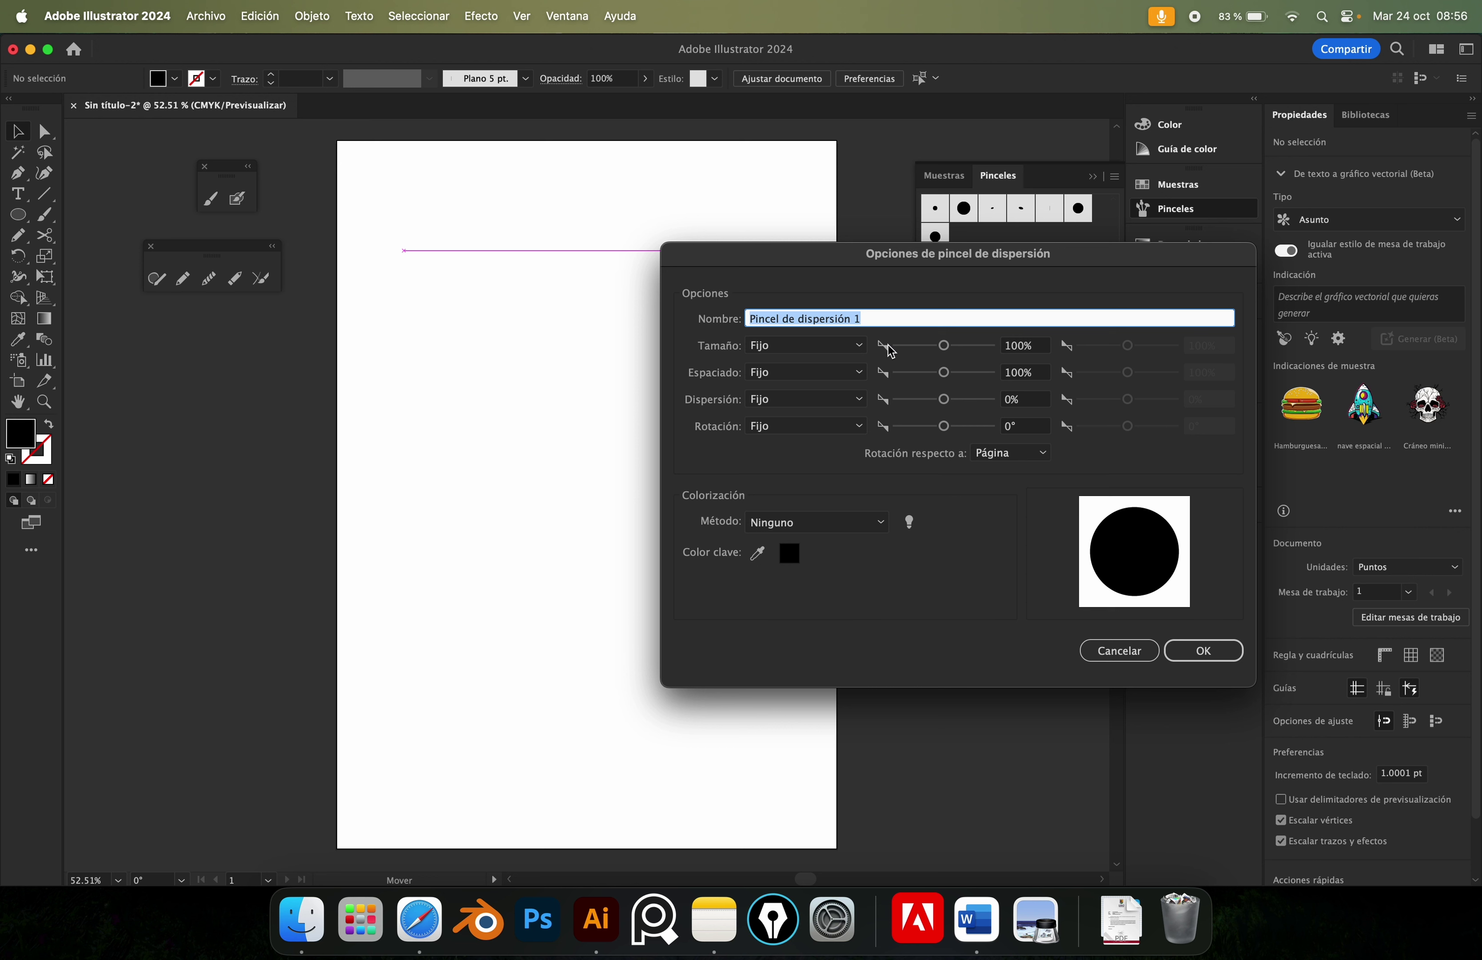
click(848, 348)
click(846, 347)
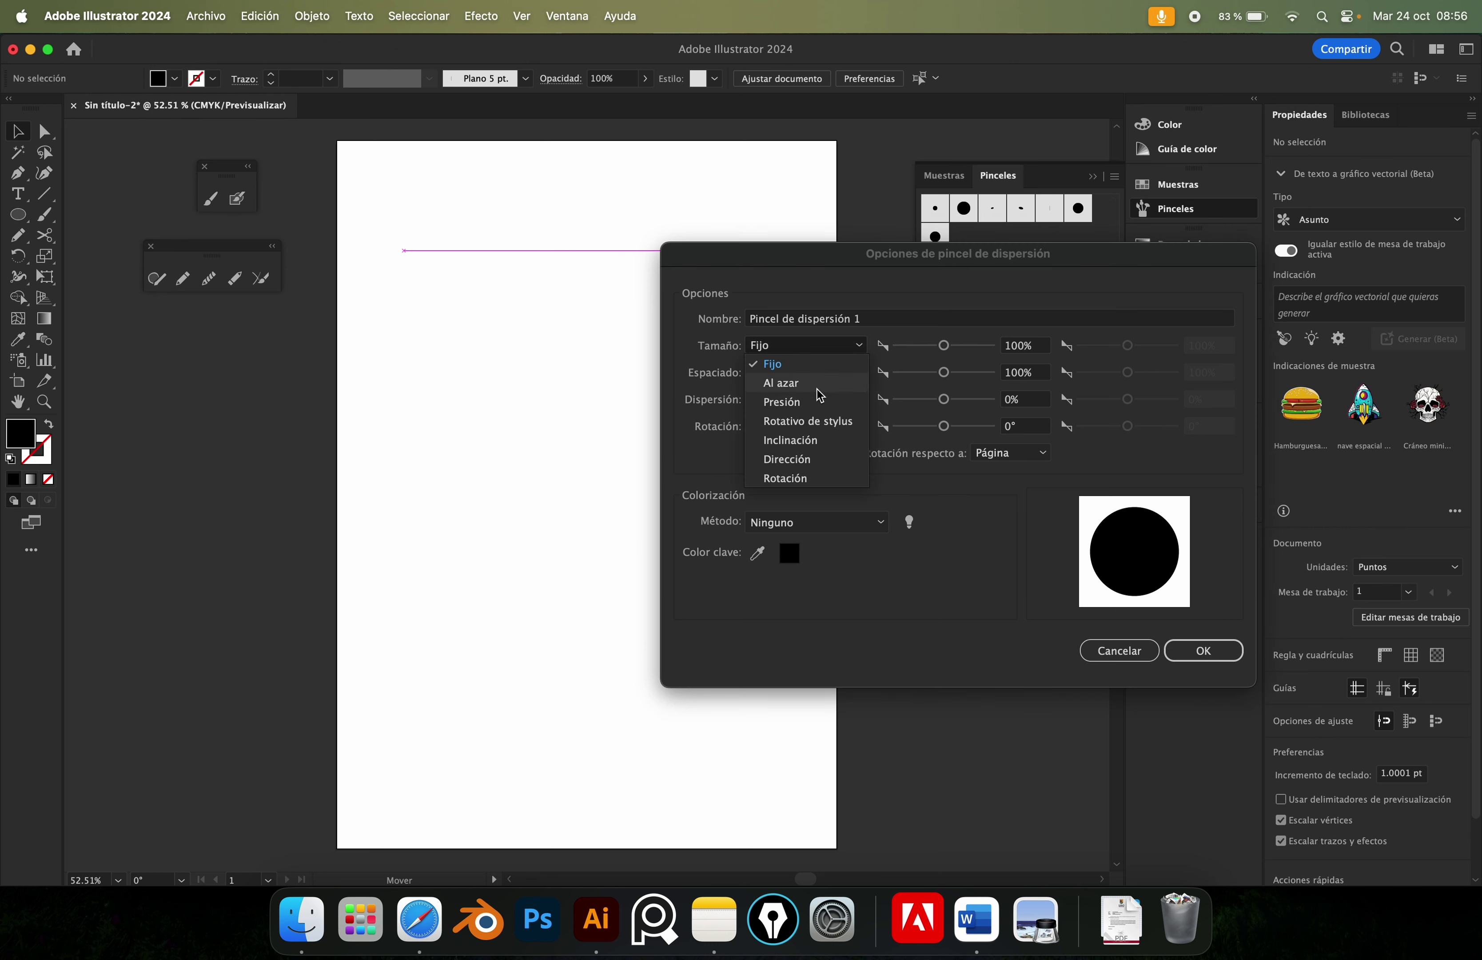
click(819, 402)
click(843, 345)
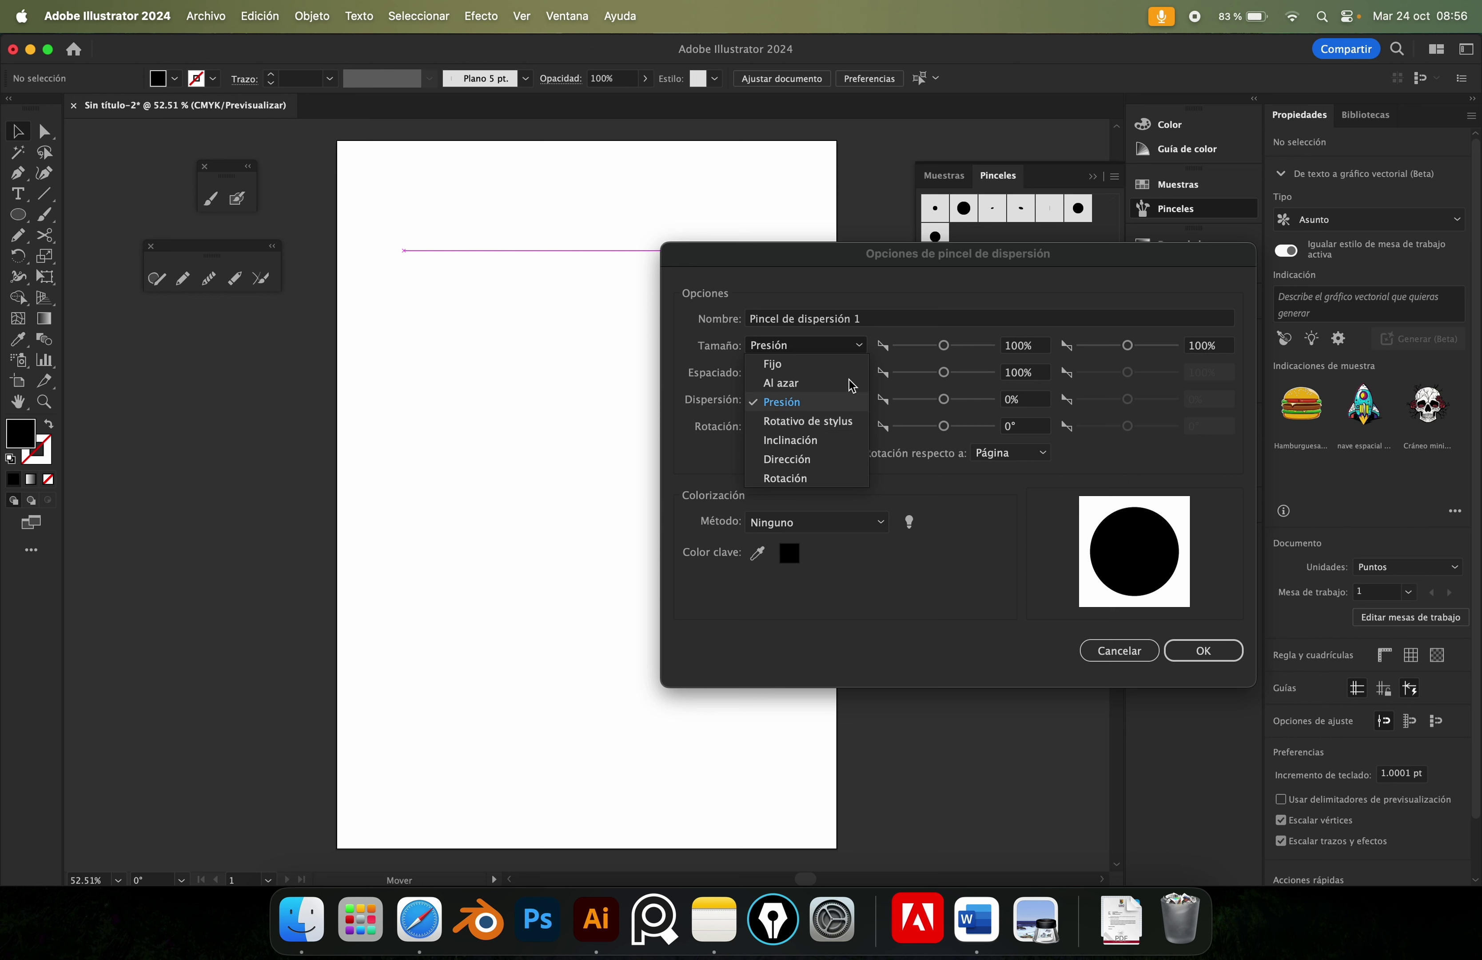
click(888, 337)
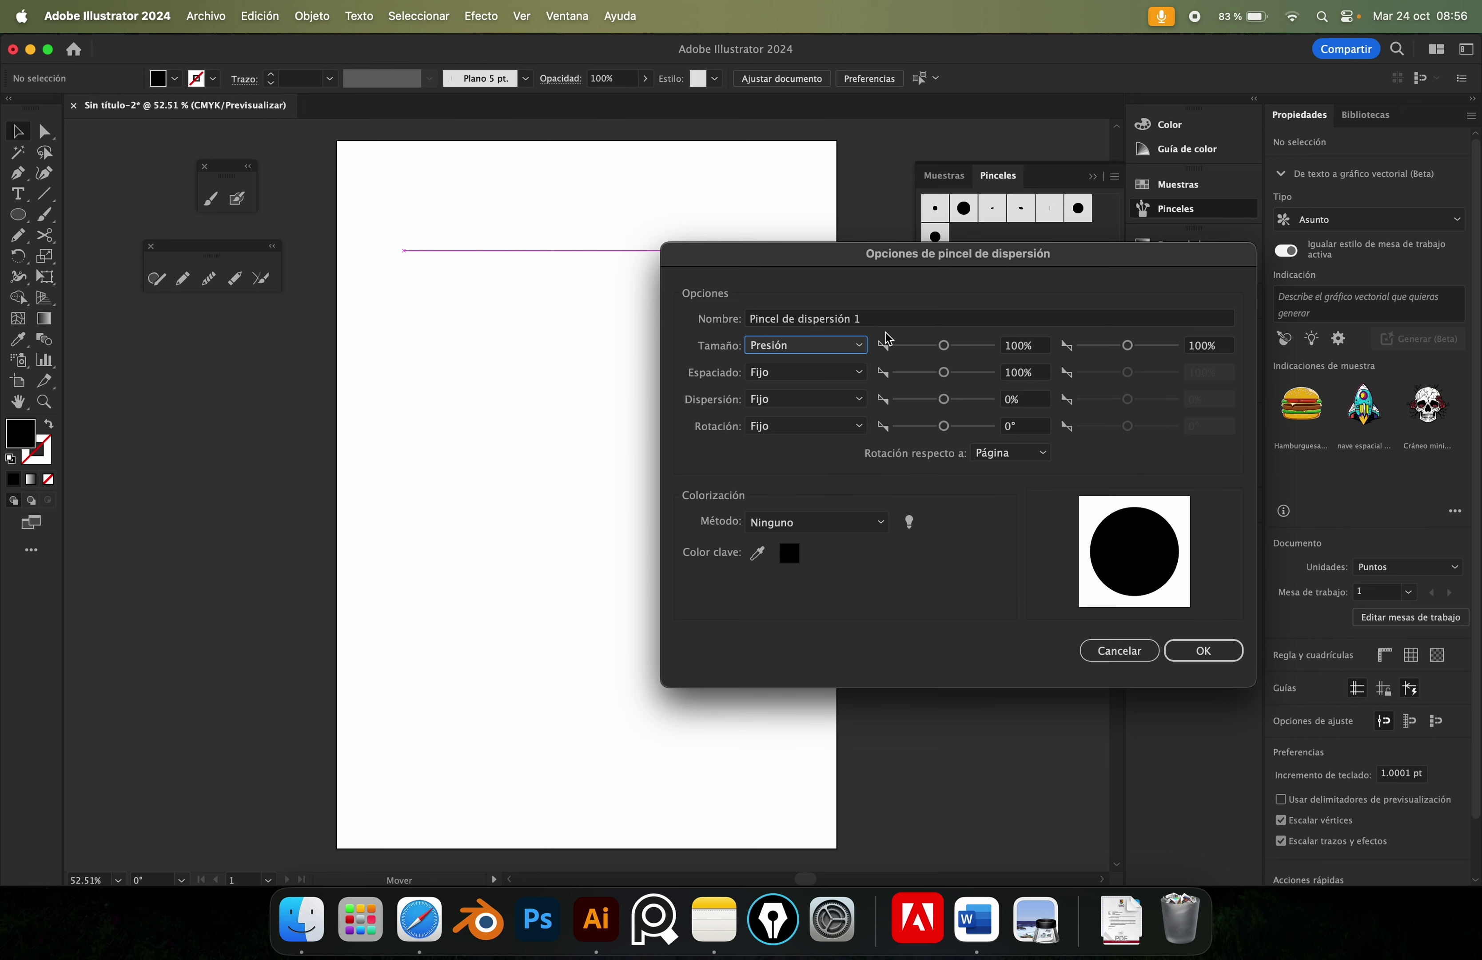
Set spacing to vary by pressure and the size range to 25%–183%.
click(811, 372)
mouse_move(951, 379)
mouse_down()
mouse_move(935, 376)
mouse_move(949, 380)
mouse_up()
click(836, 374)
click(820, 429)
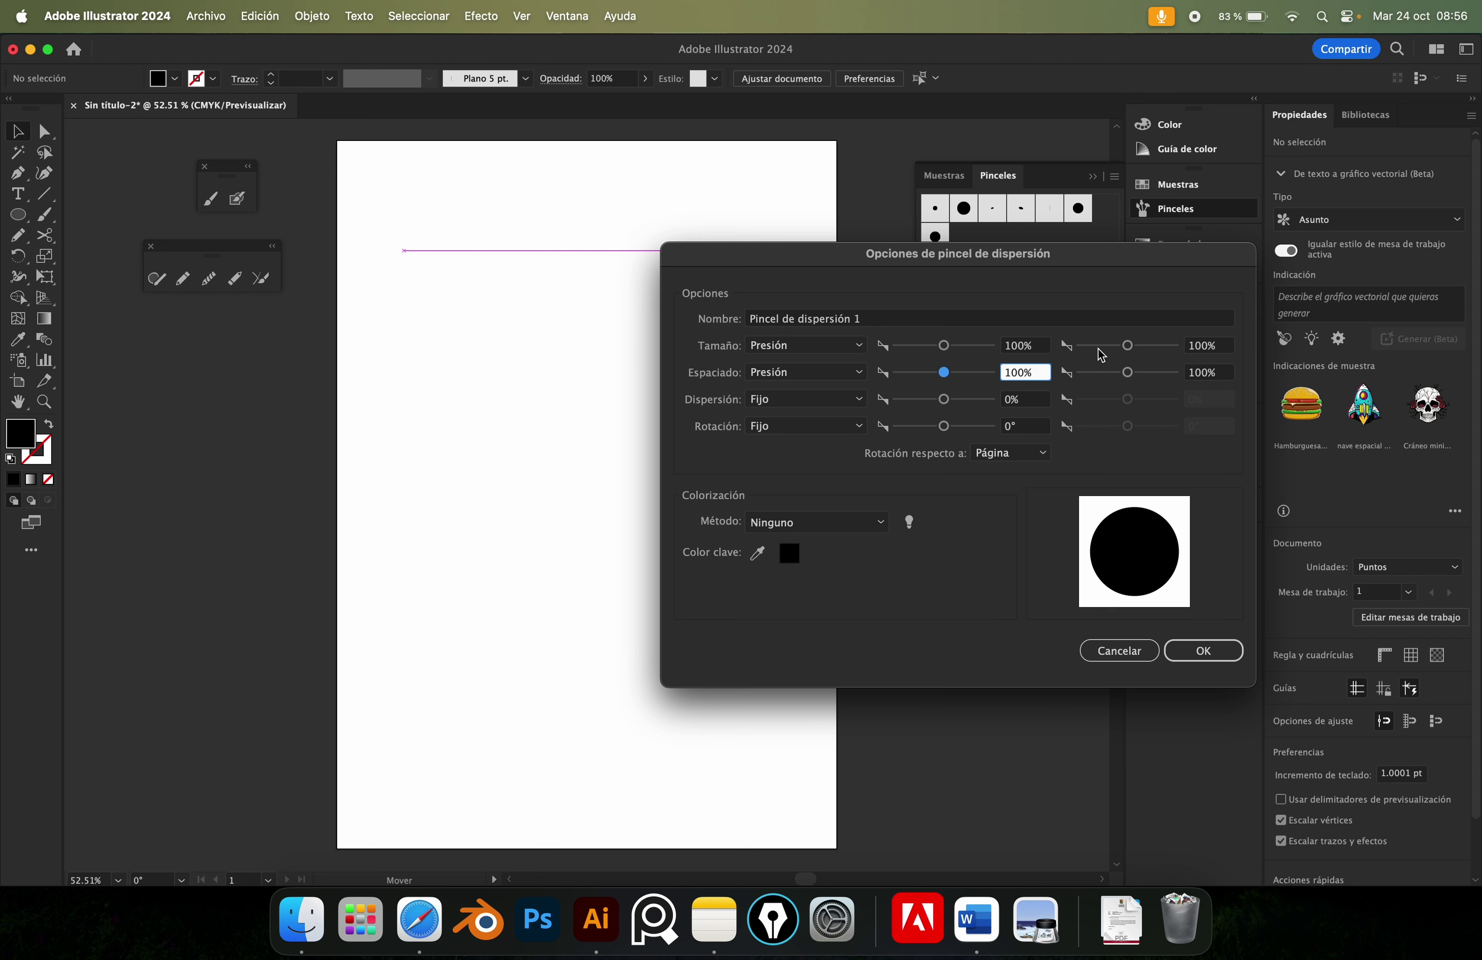
drag(943, 346, 908, 353)
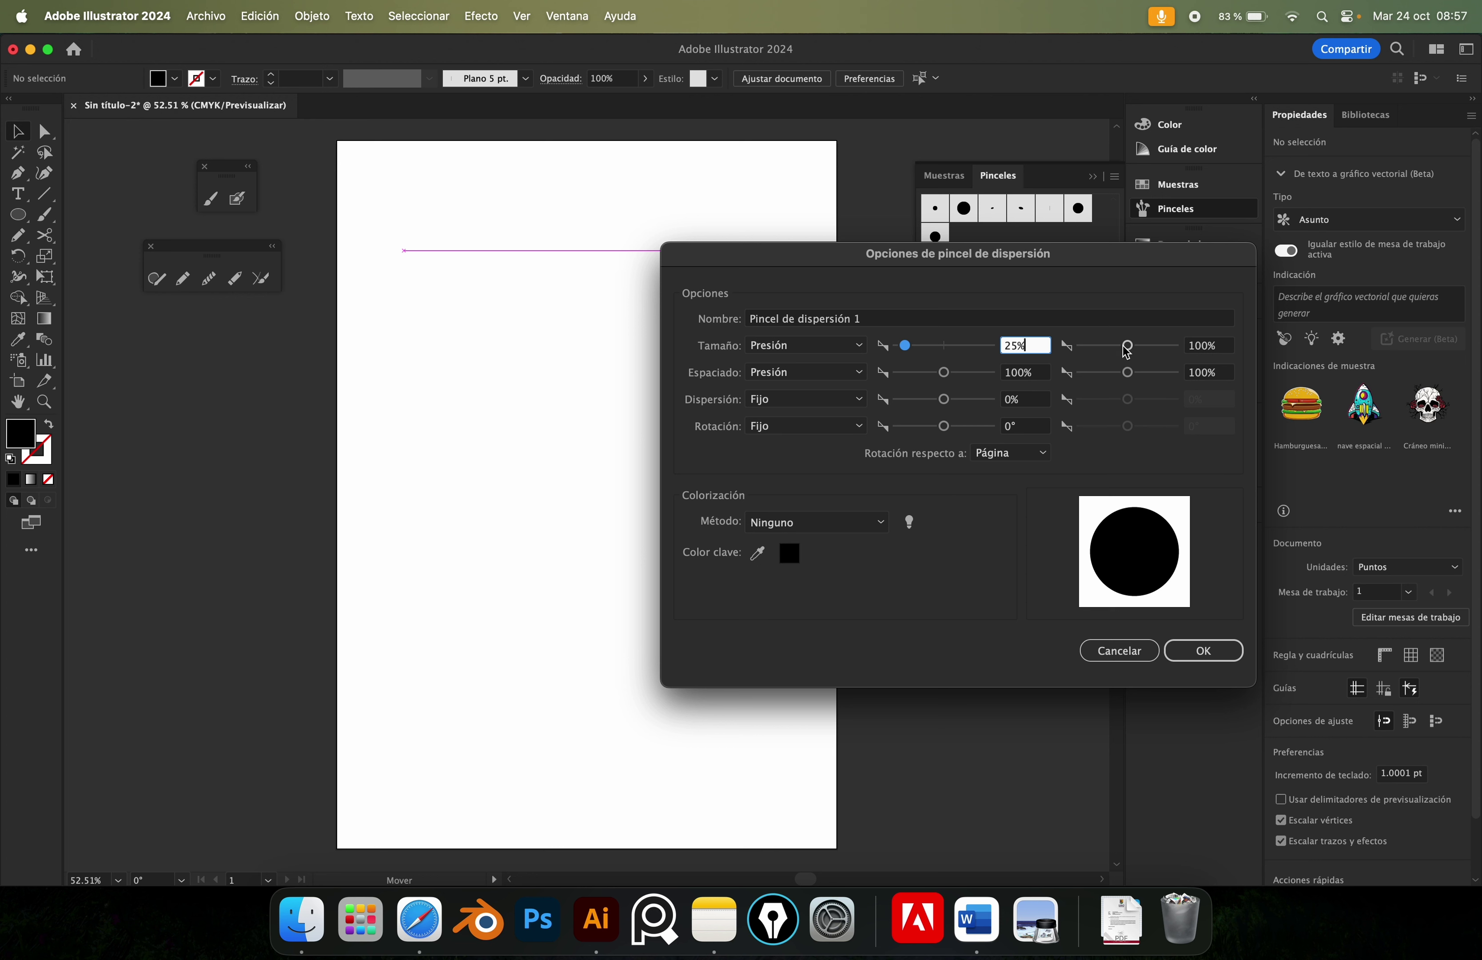
drag(1132, 347, 1133, 346)
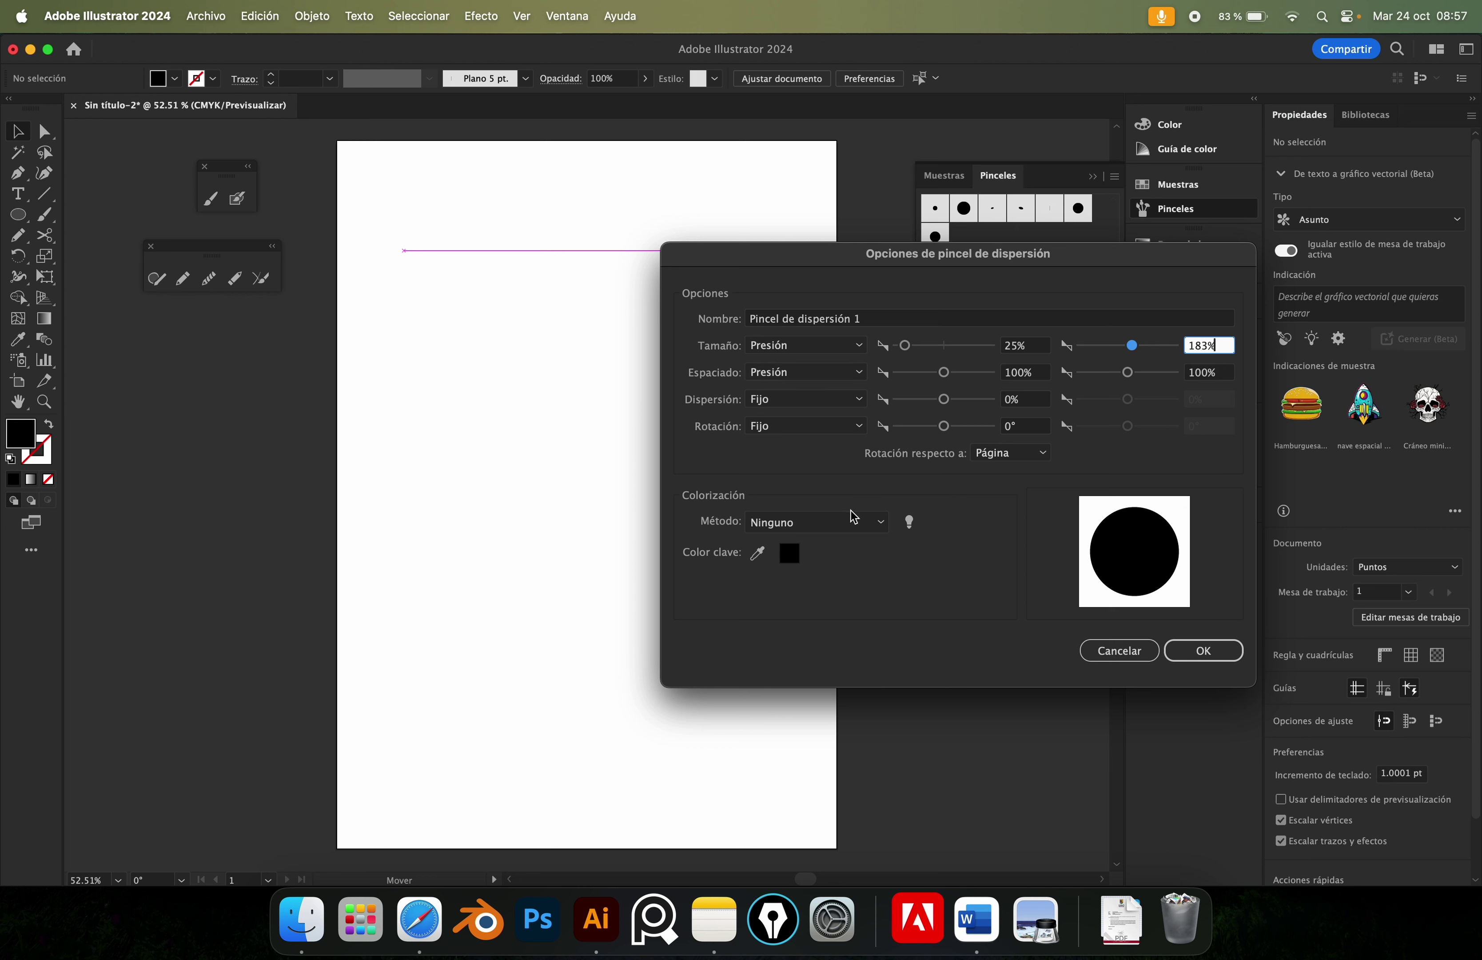
click(843, 530)
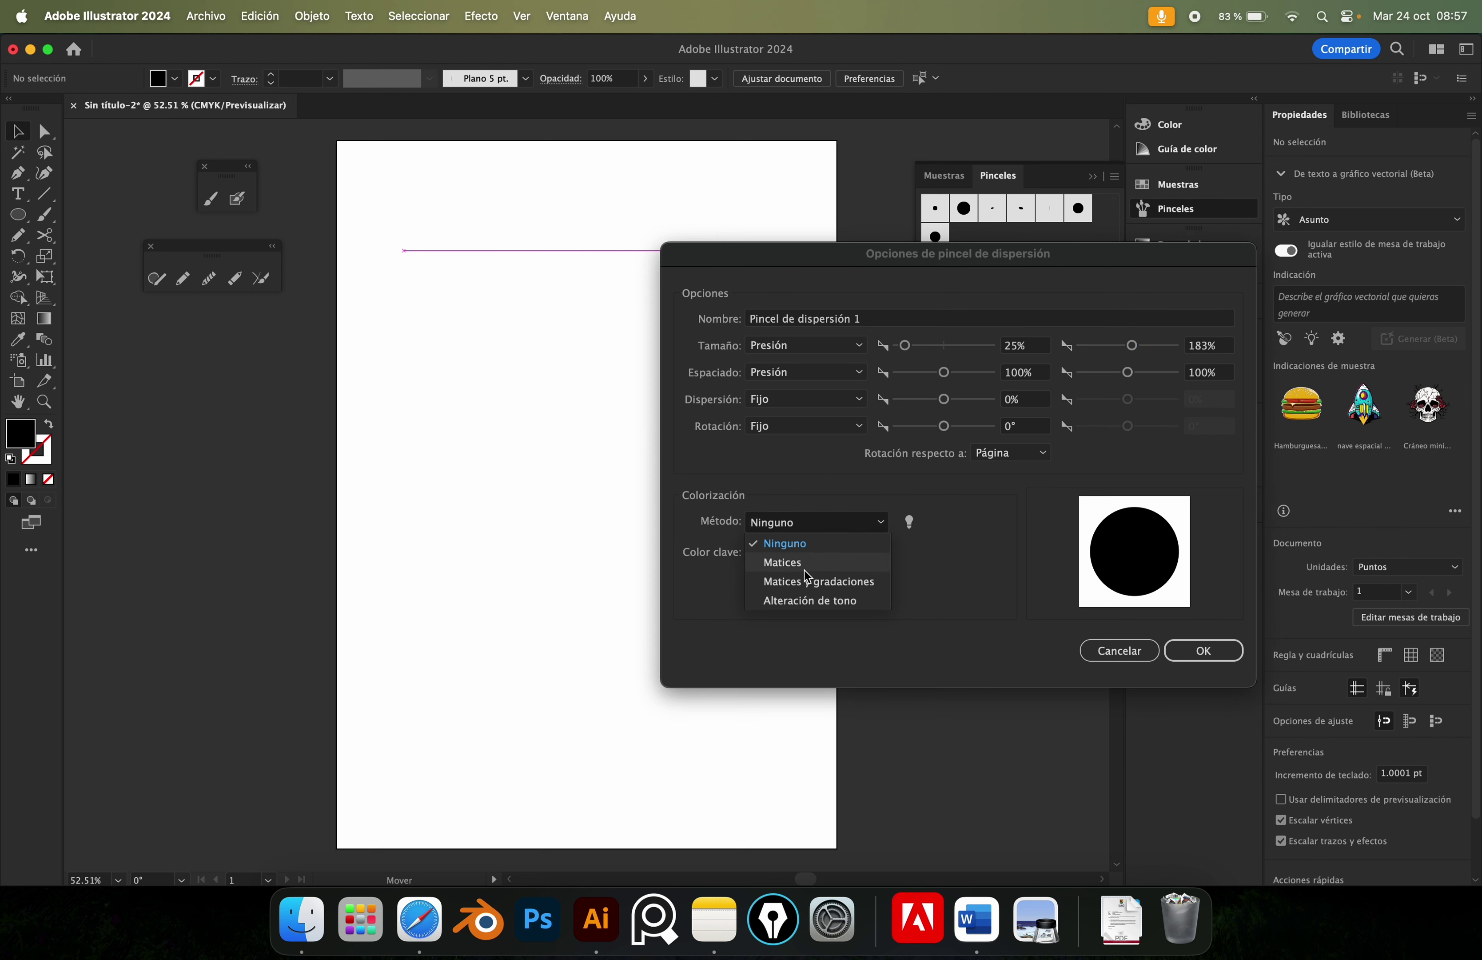
Set the colorization method to Matices (Tints) and save 'Pincel de dispersión 1' with OK.
click(1129, 529)
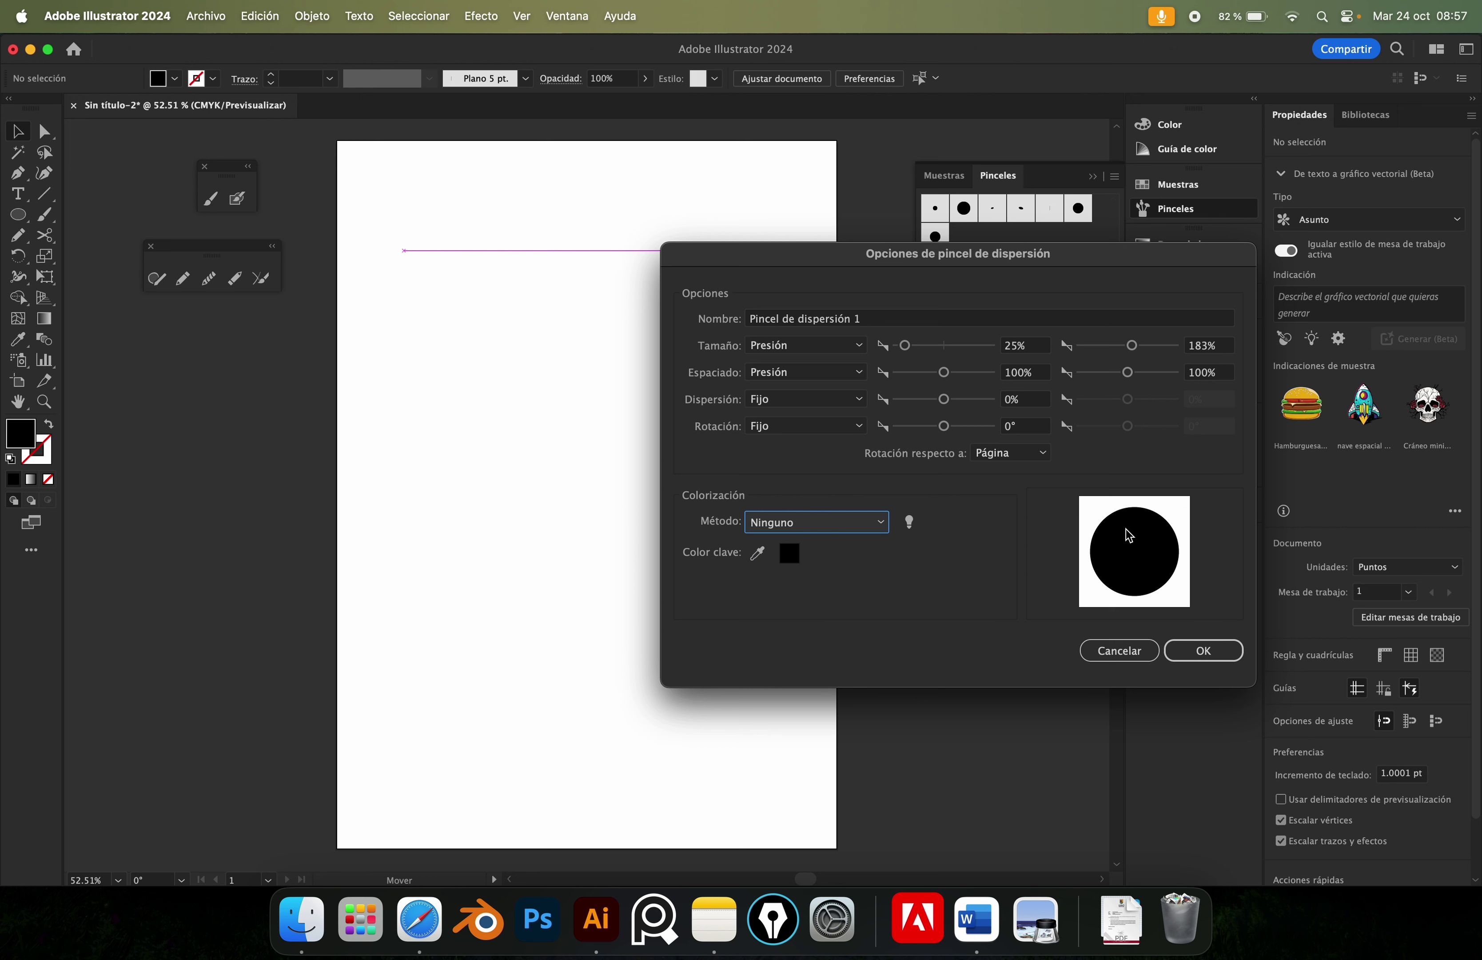
click(849, 520)
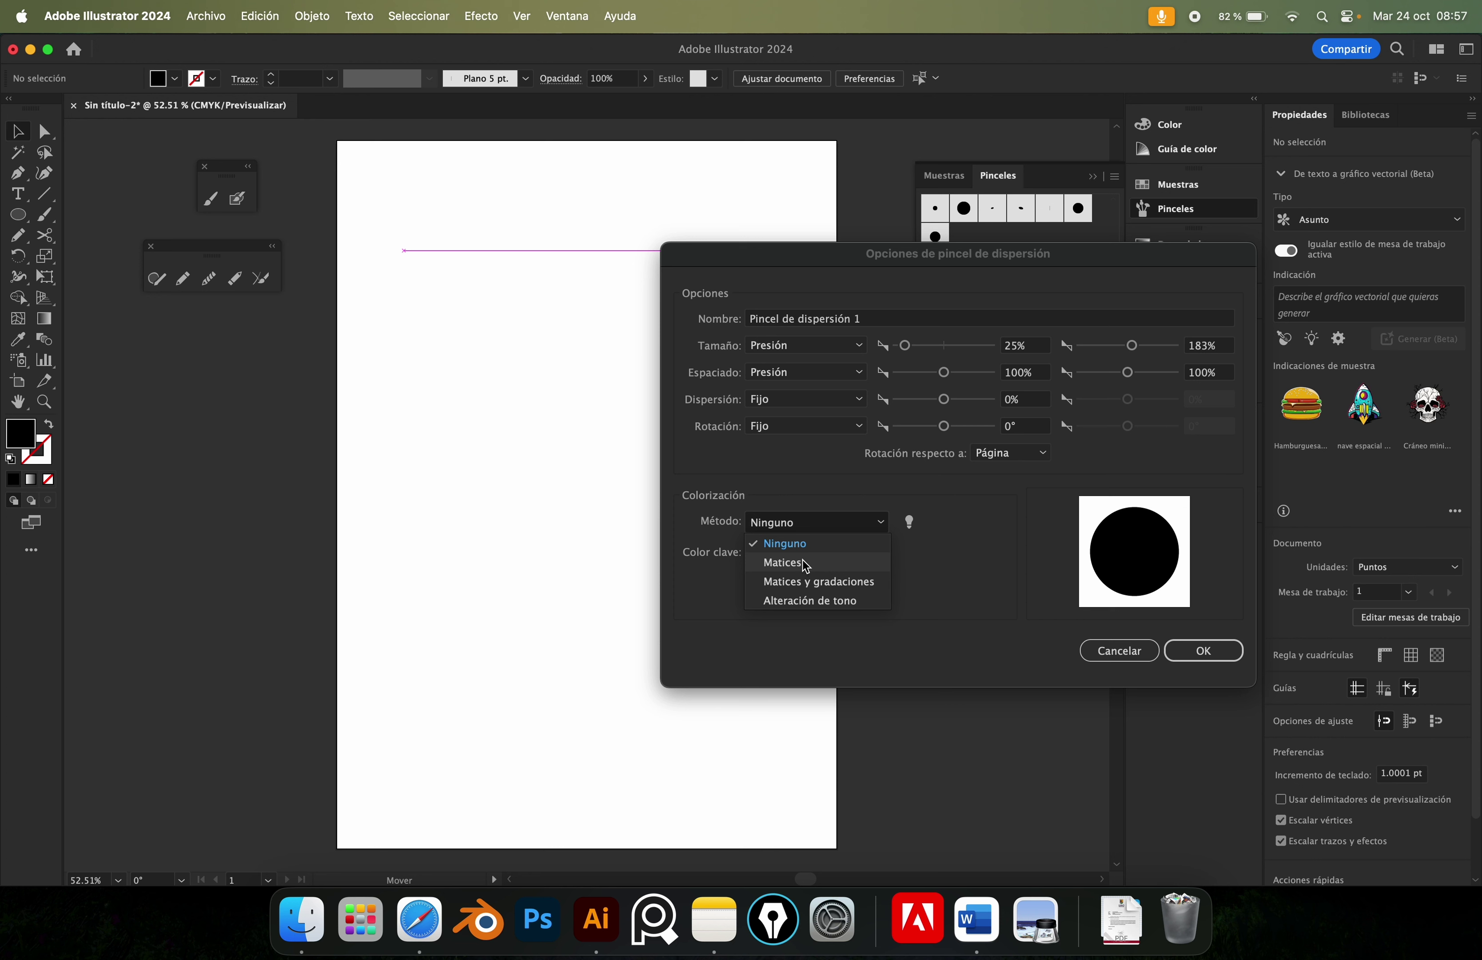
click(812, 568)
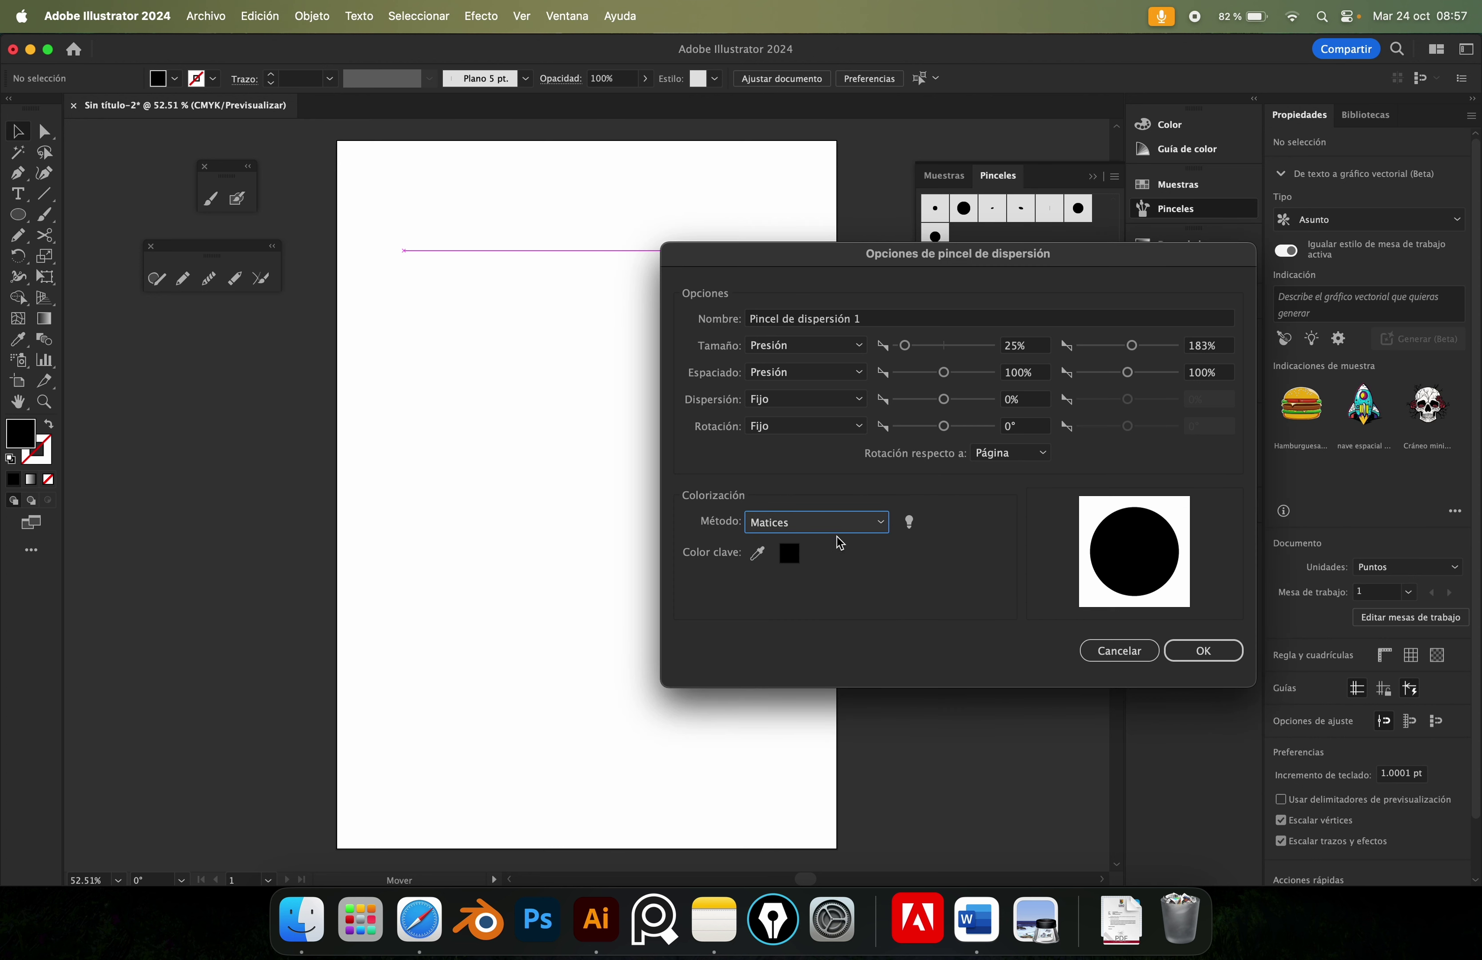
click(842, 522)
click(850, 583)
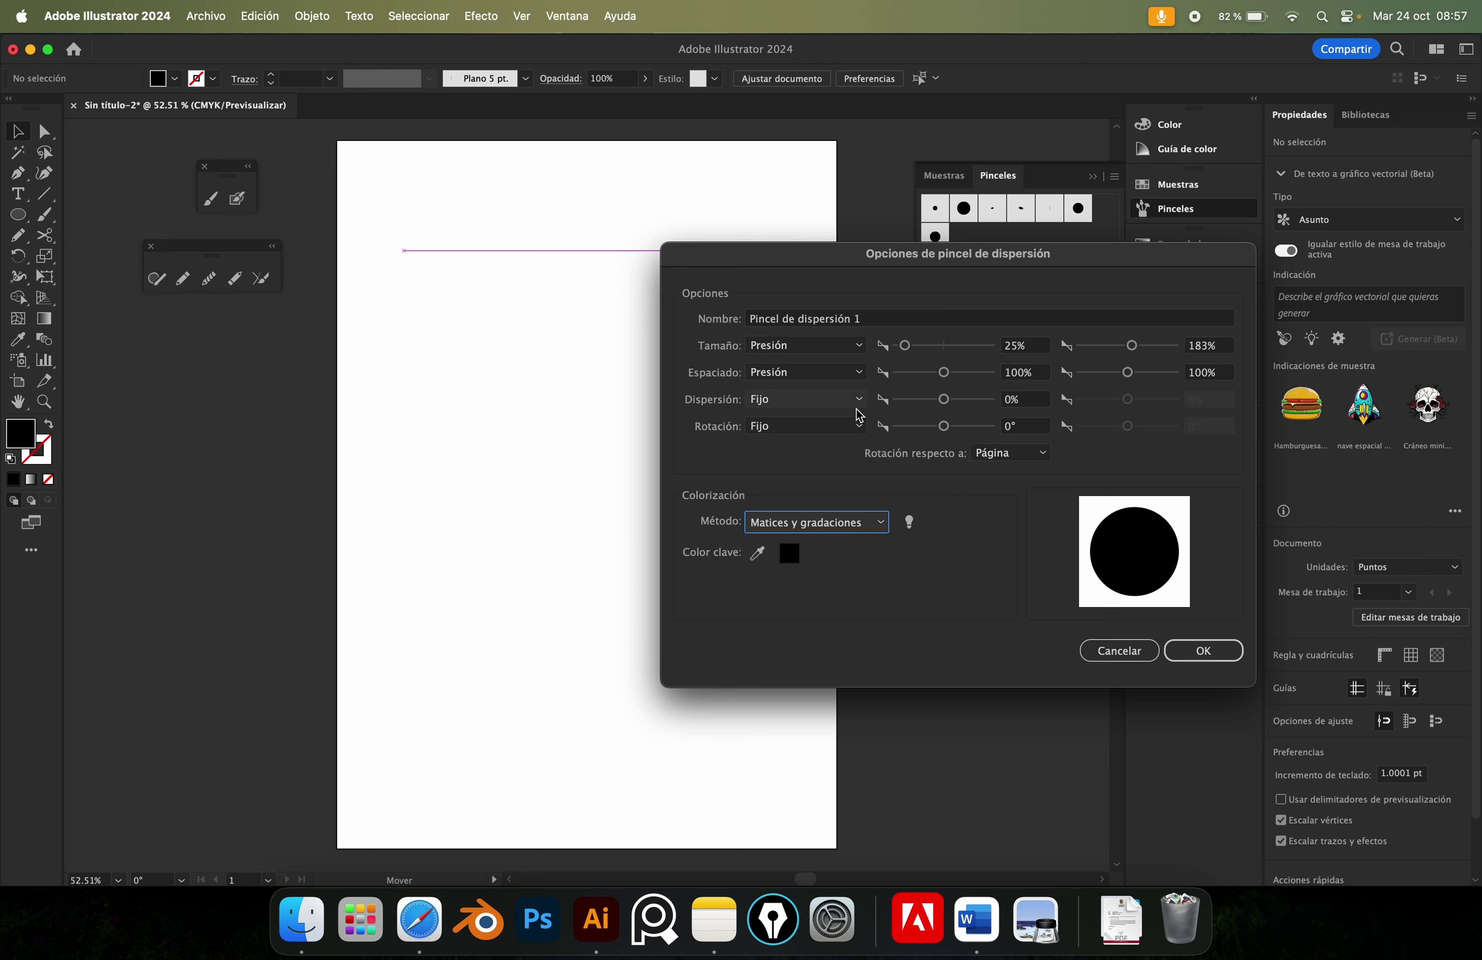
click(847, 530)
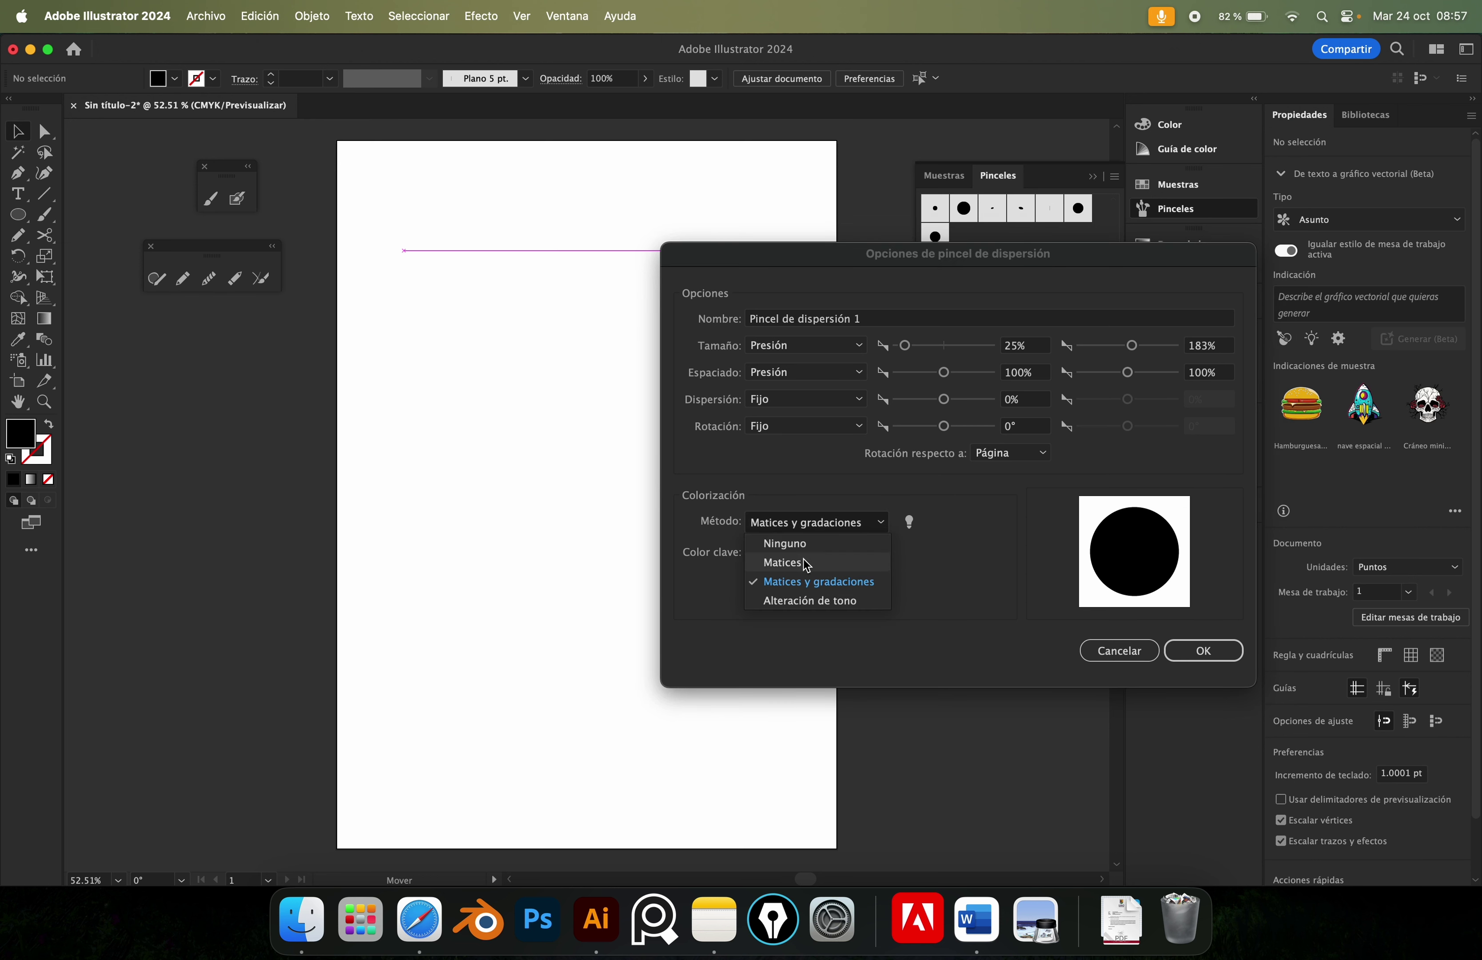
click(803, 559)
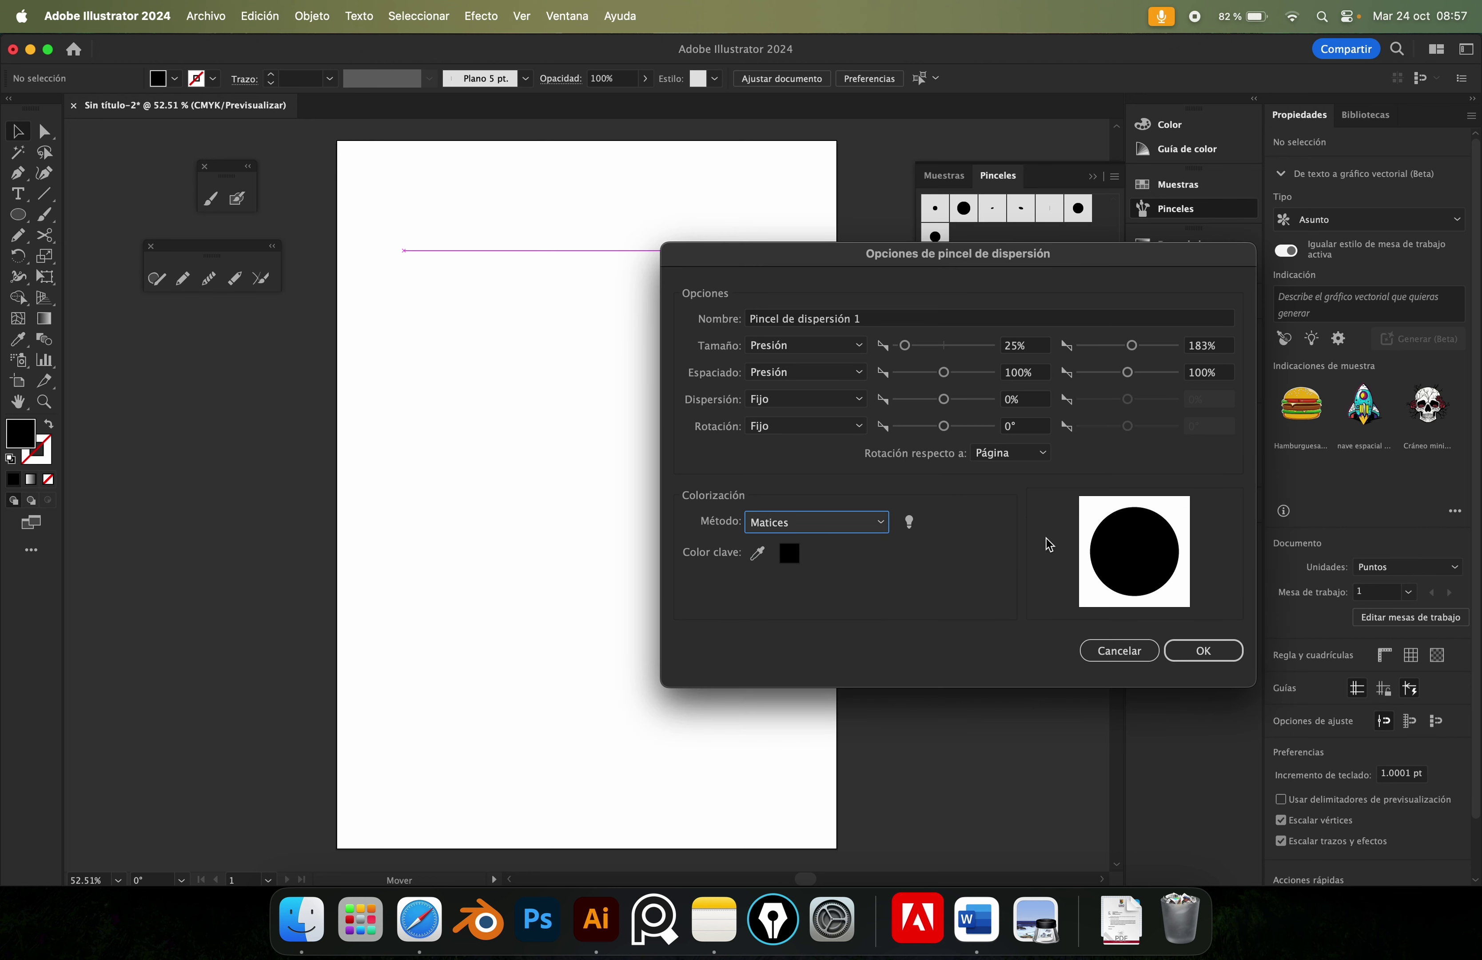
click(1180, 659)
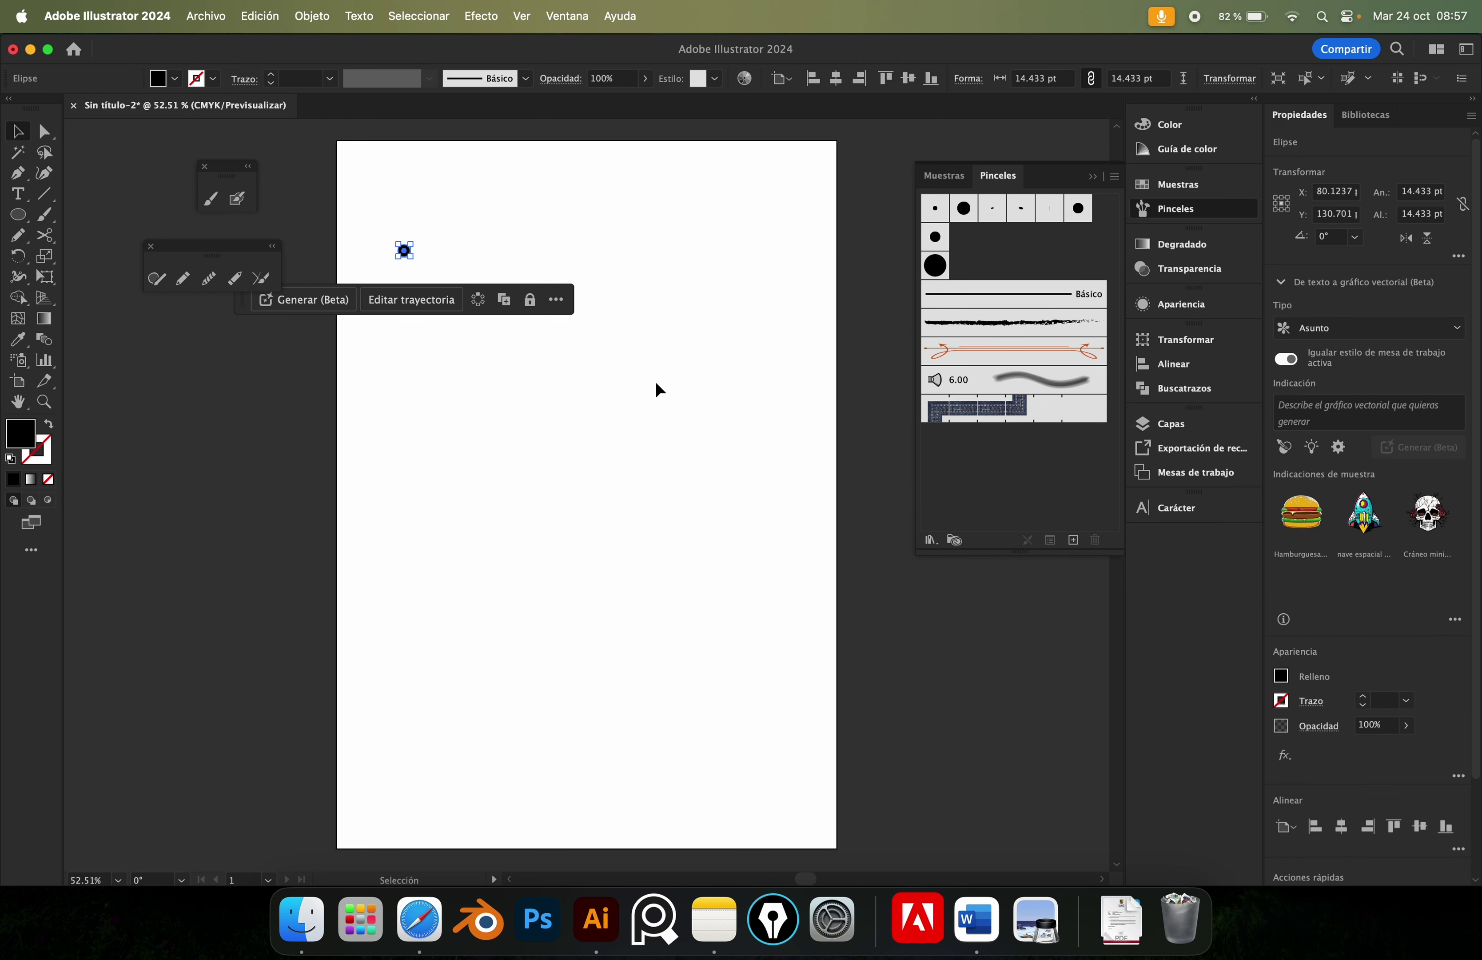
Draw a straight test line and apply the new dot scatter brush to it.
click(45, 201)
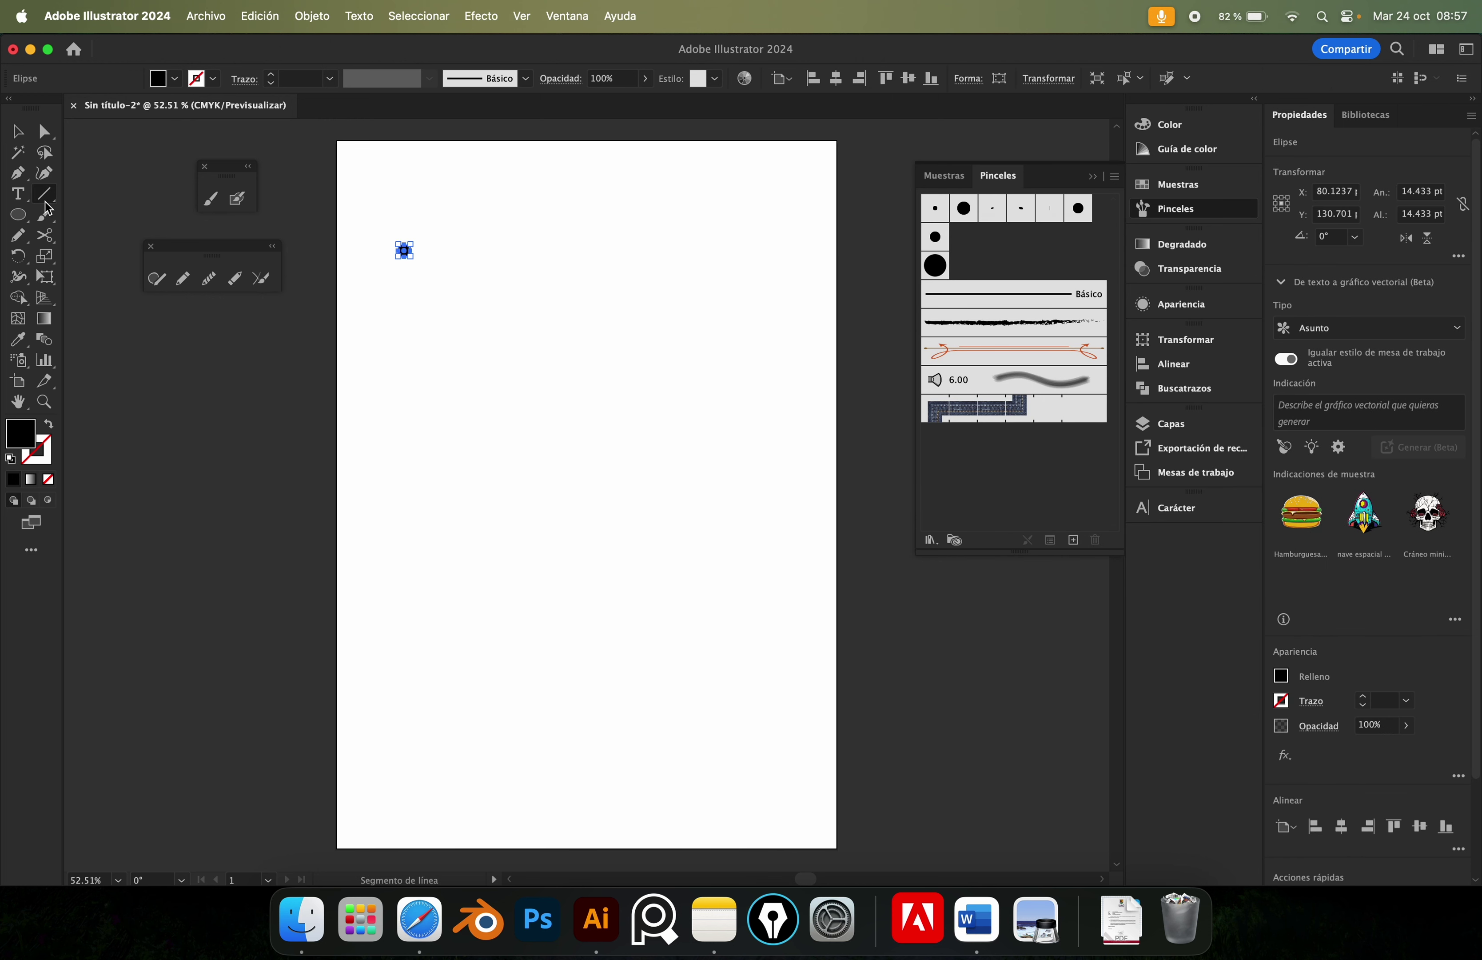
drag(389, 363, 620, 376)
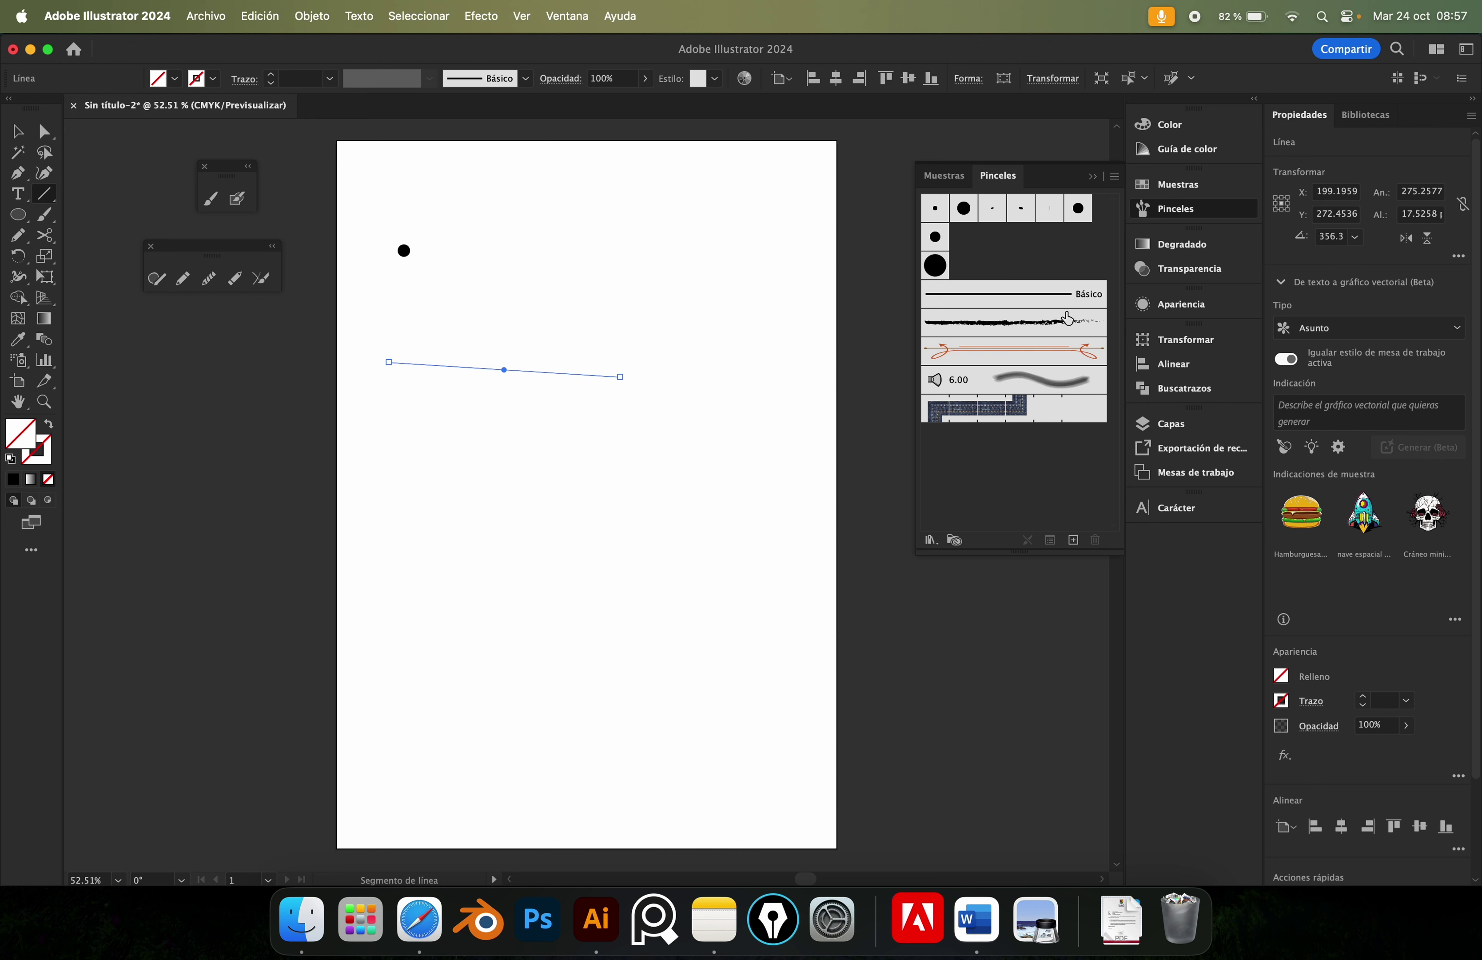
click(935, 267)
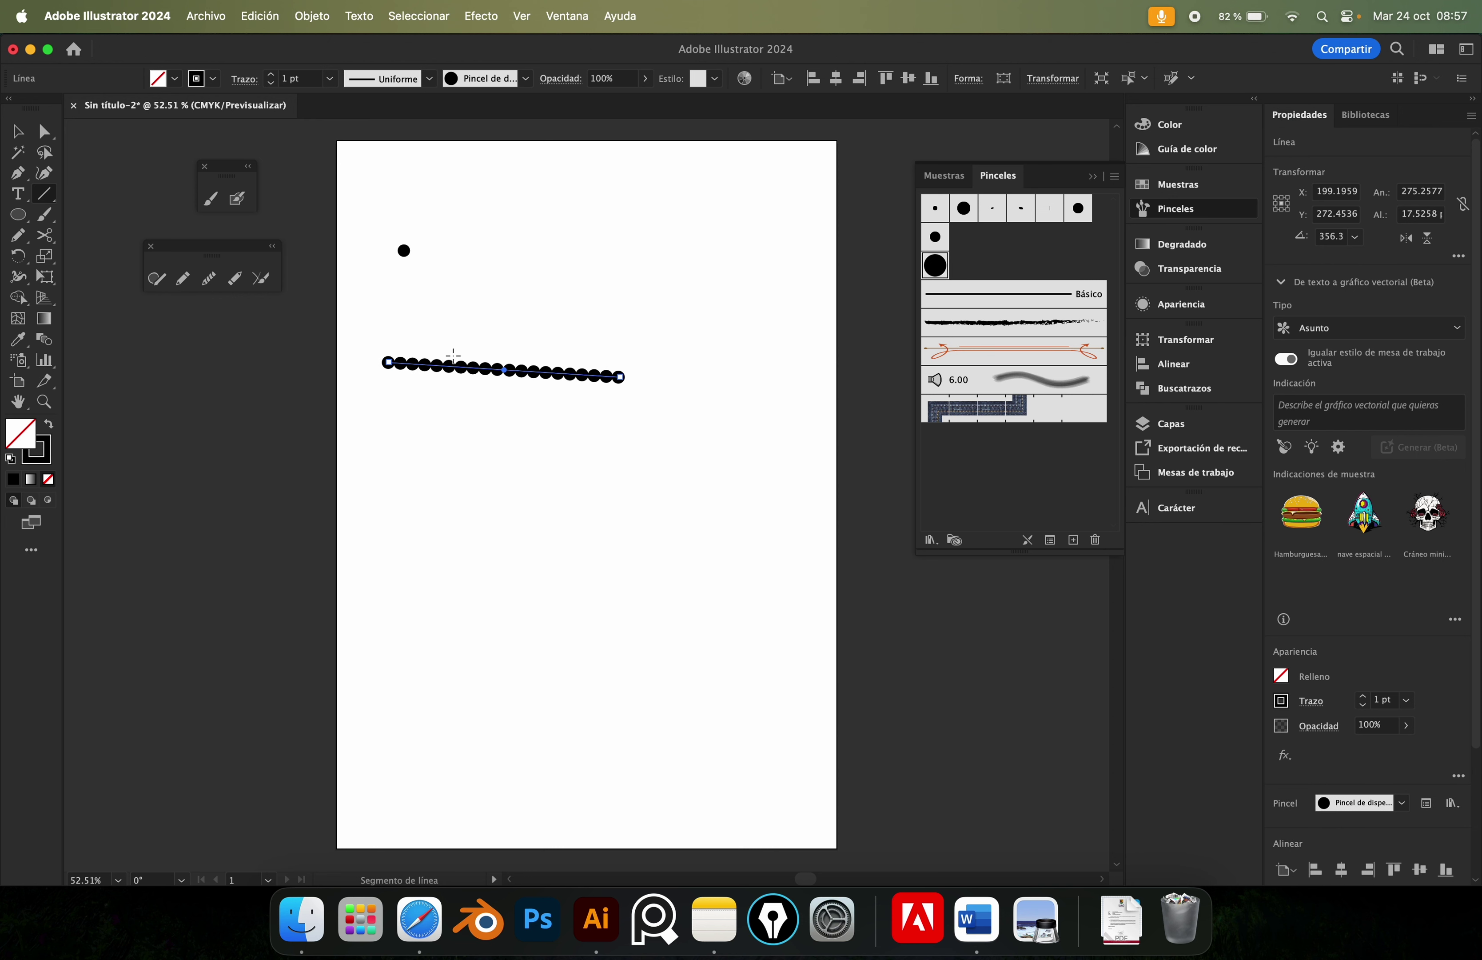
Select the original dot and the dotted test line together and delete them.
click(20, 132)
click(442, 268)
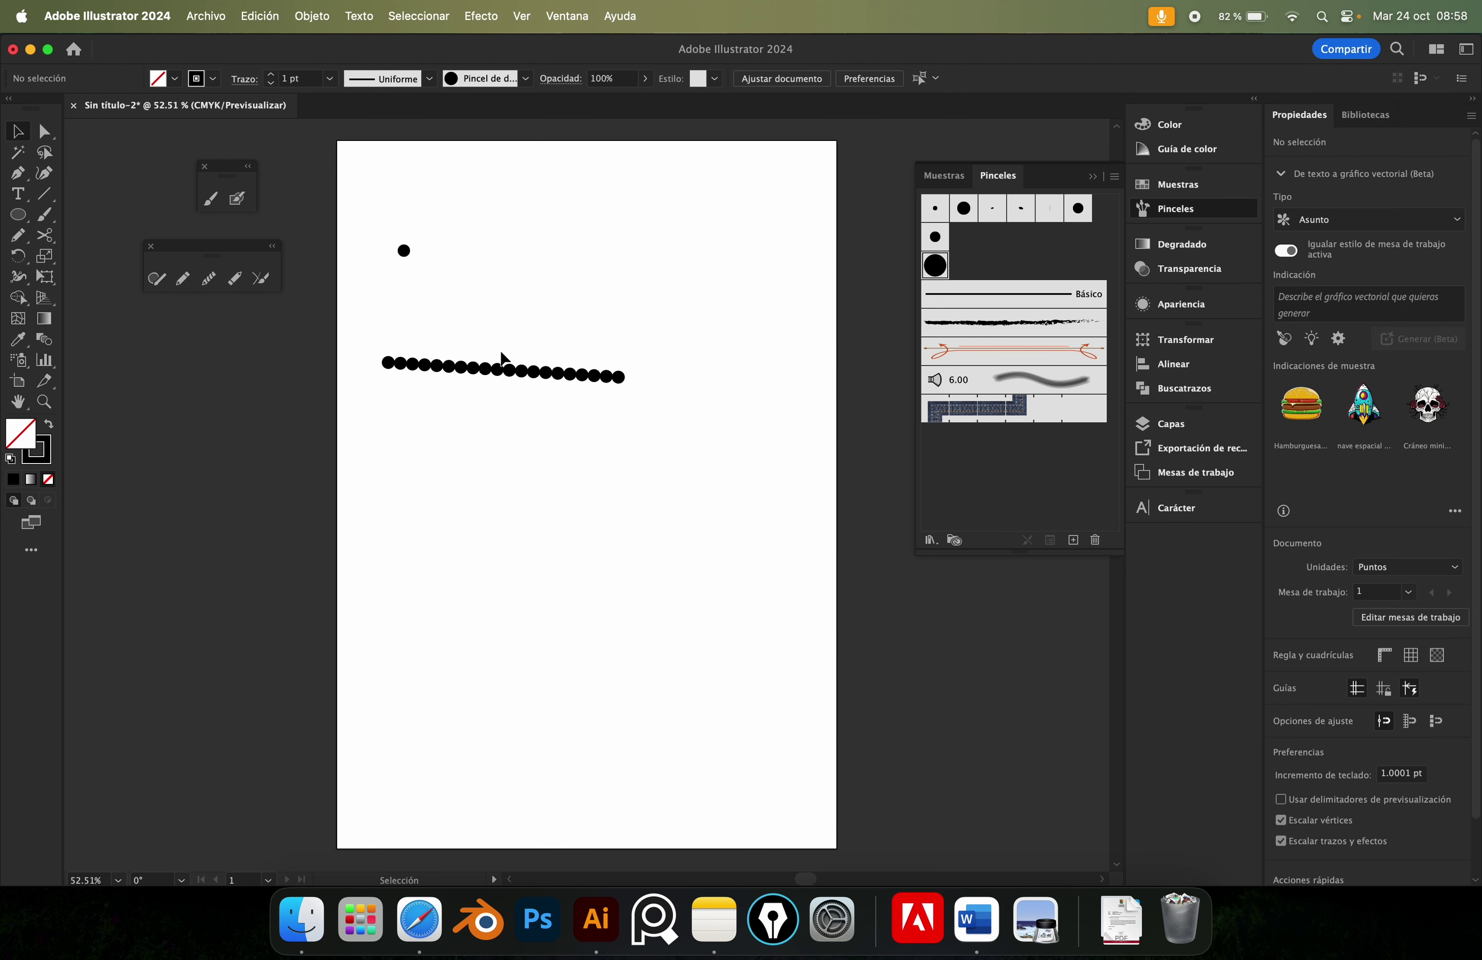
click(562, 377)
click(615, 302)
drag(394, 336, 373, 433)
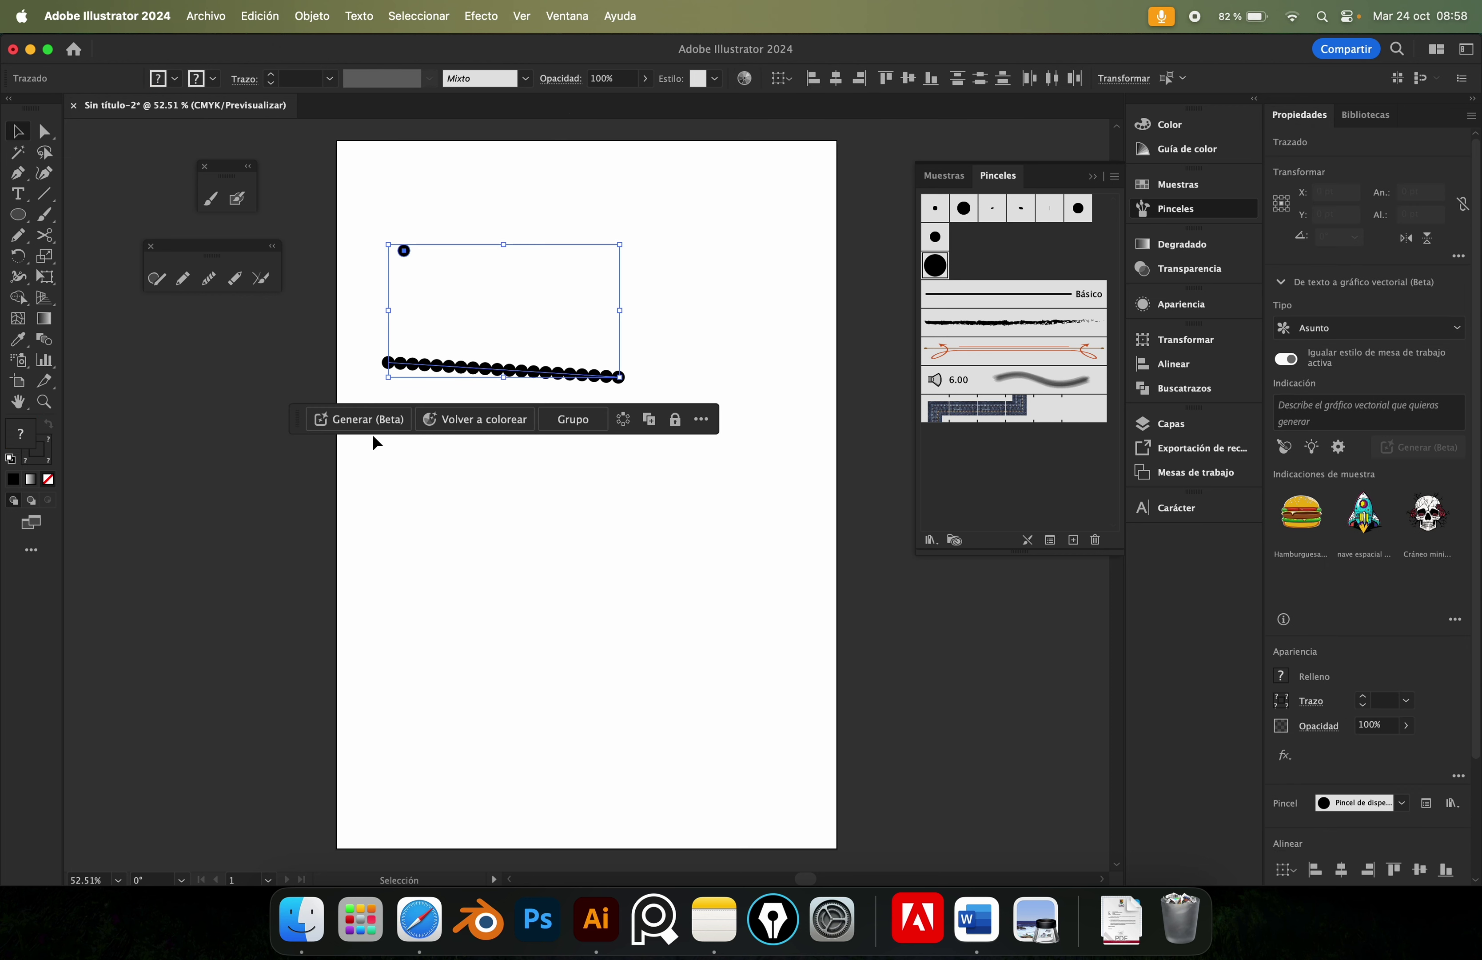
key(Delete)
Zoom in, draw a small black-filled circle, and place a copy beside it.
key(z)
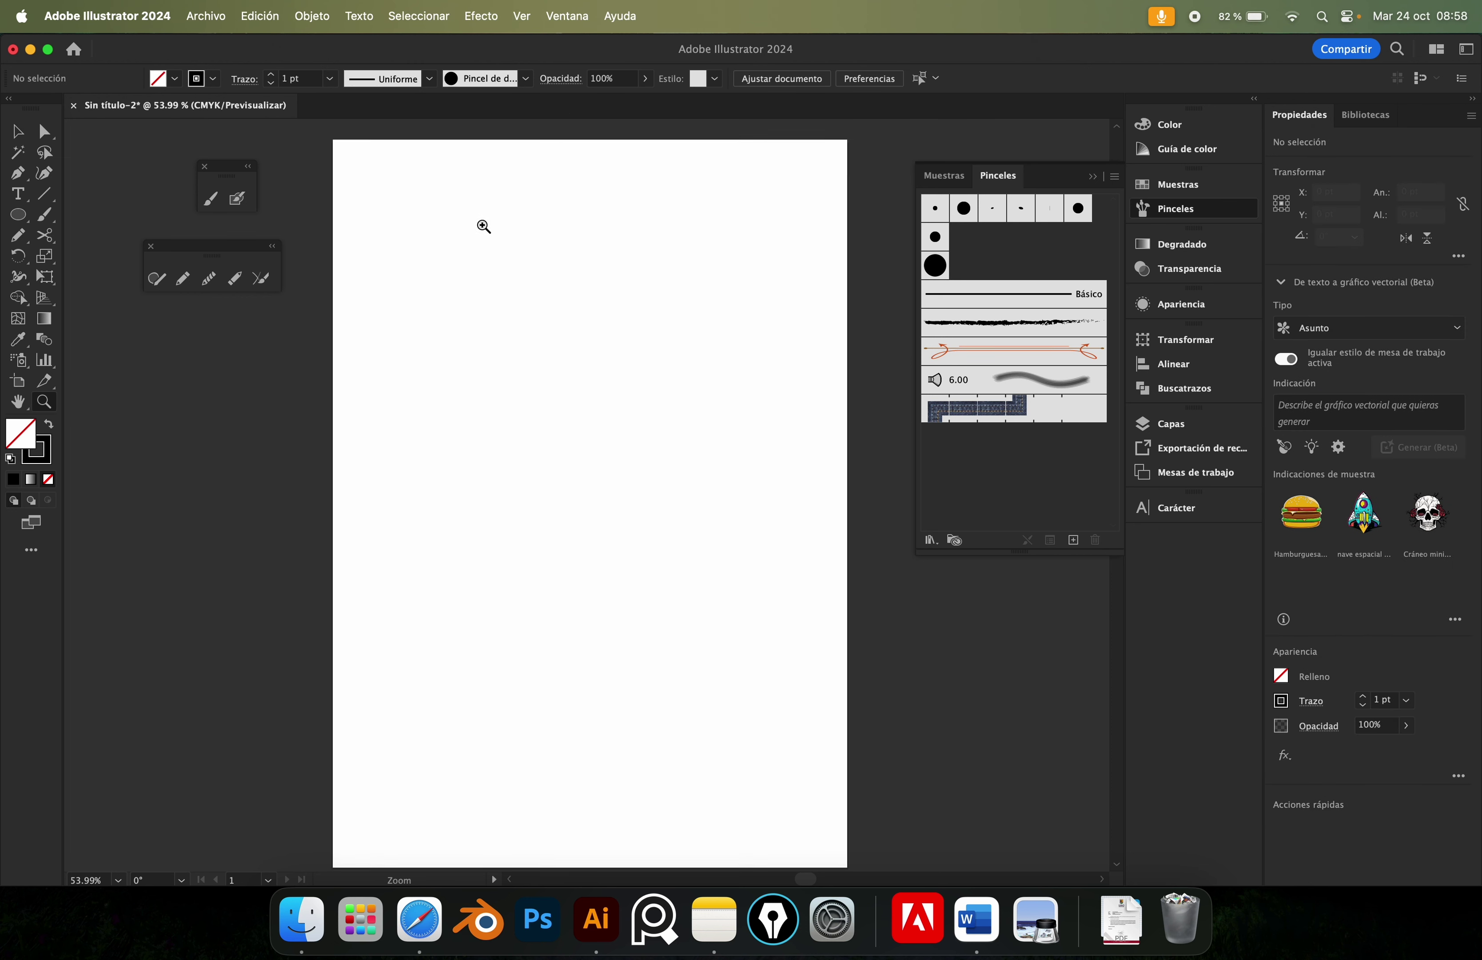
click(600, 460)
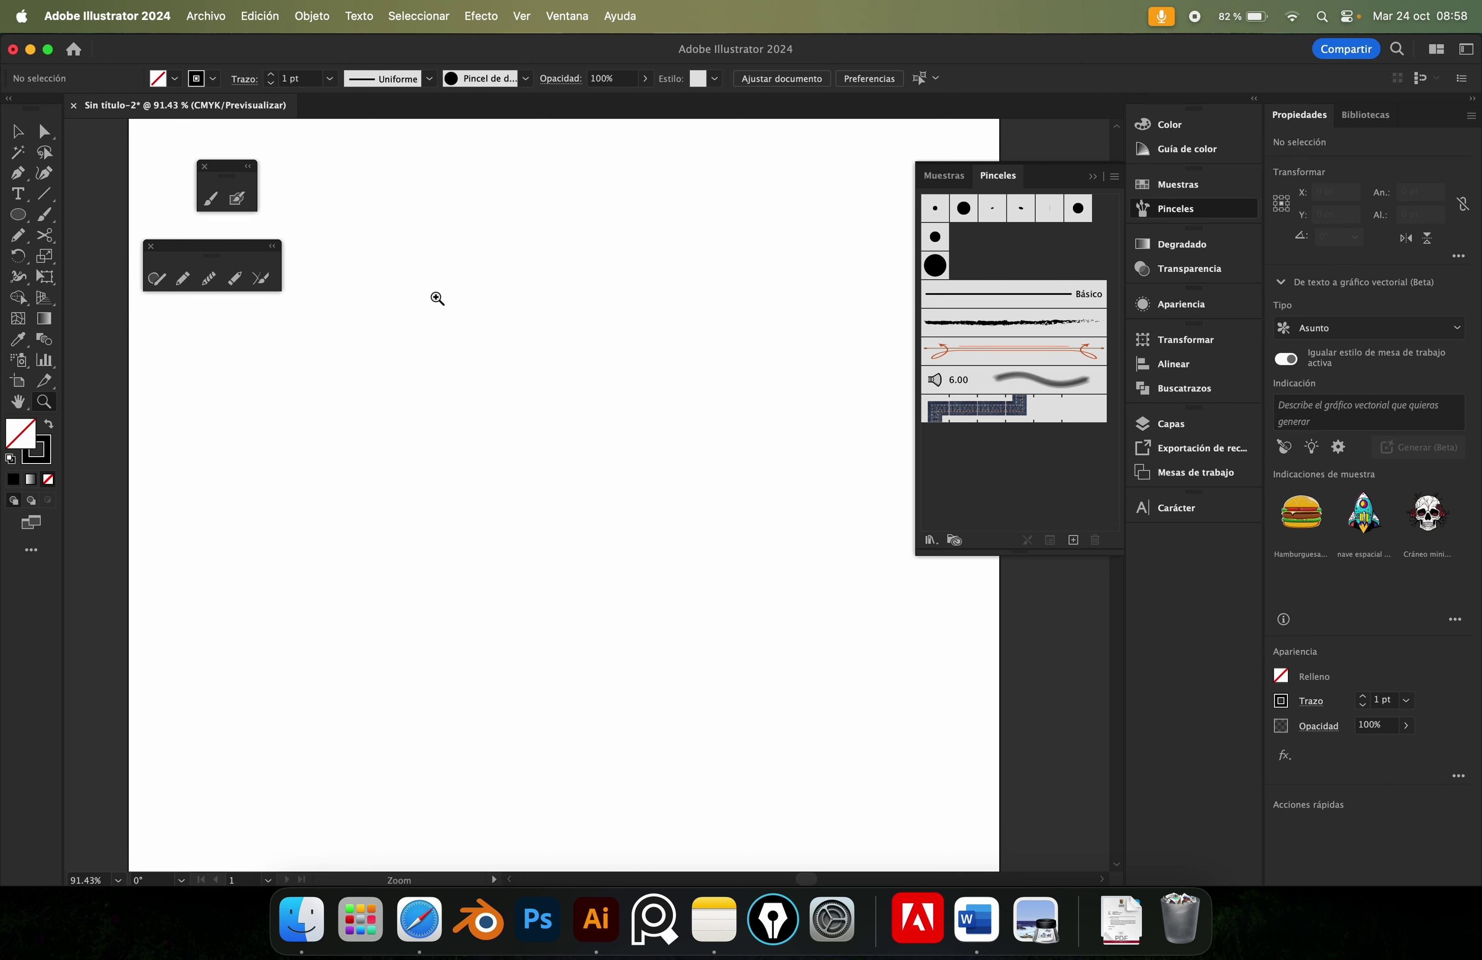
click(30, 219)
drag(396, 231, 415, 250)
key(shift+x)
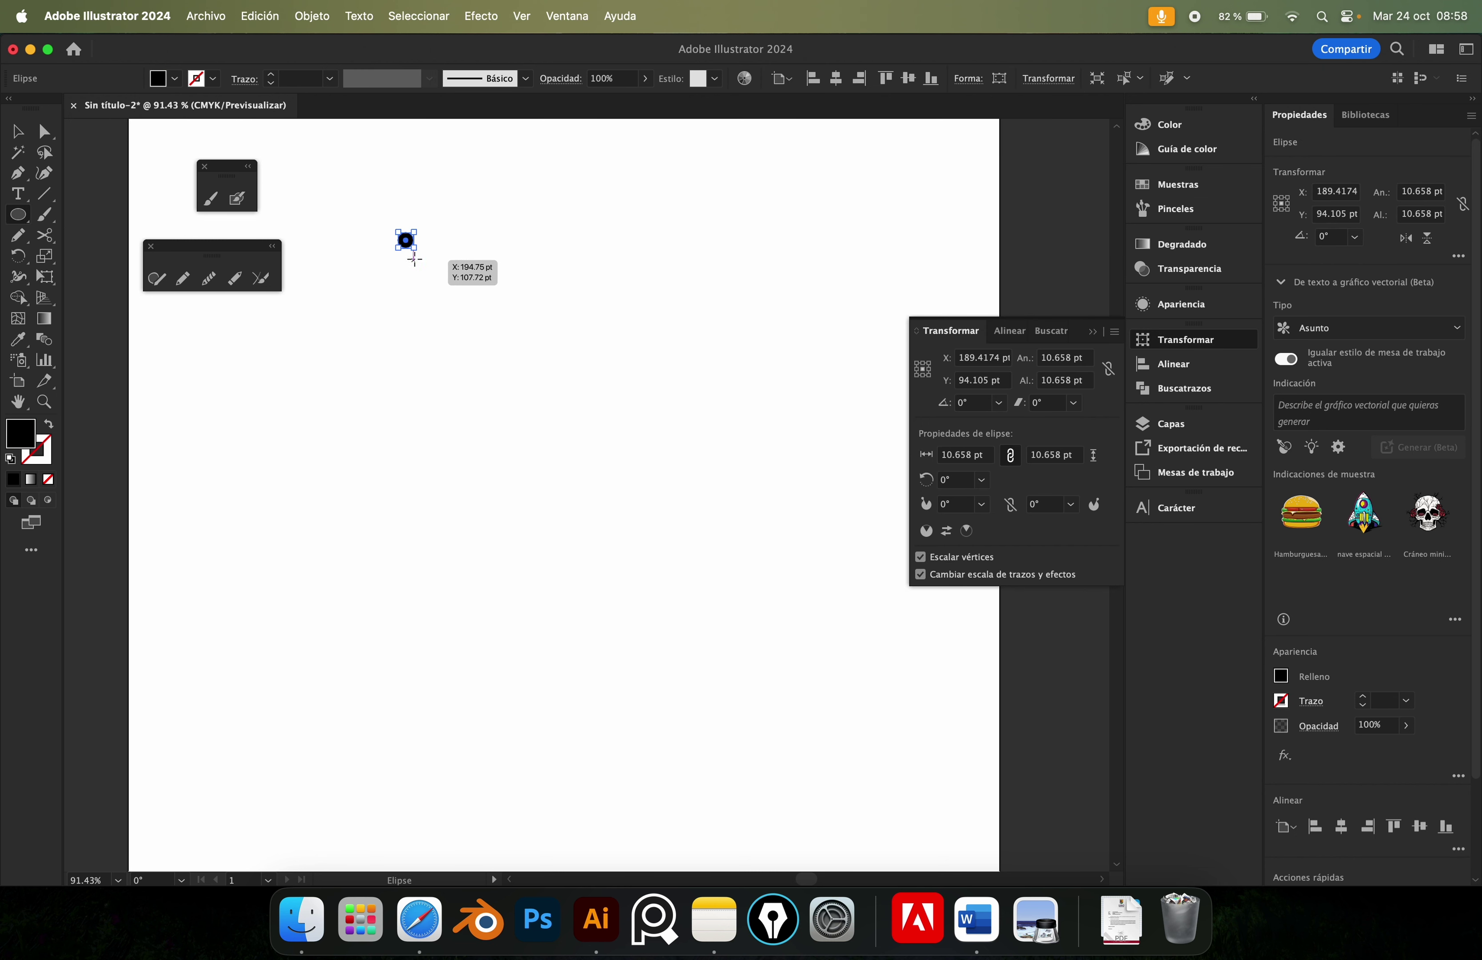
key(v)
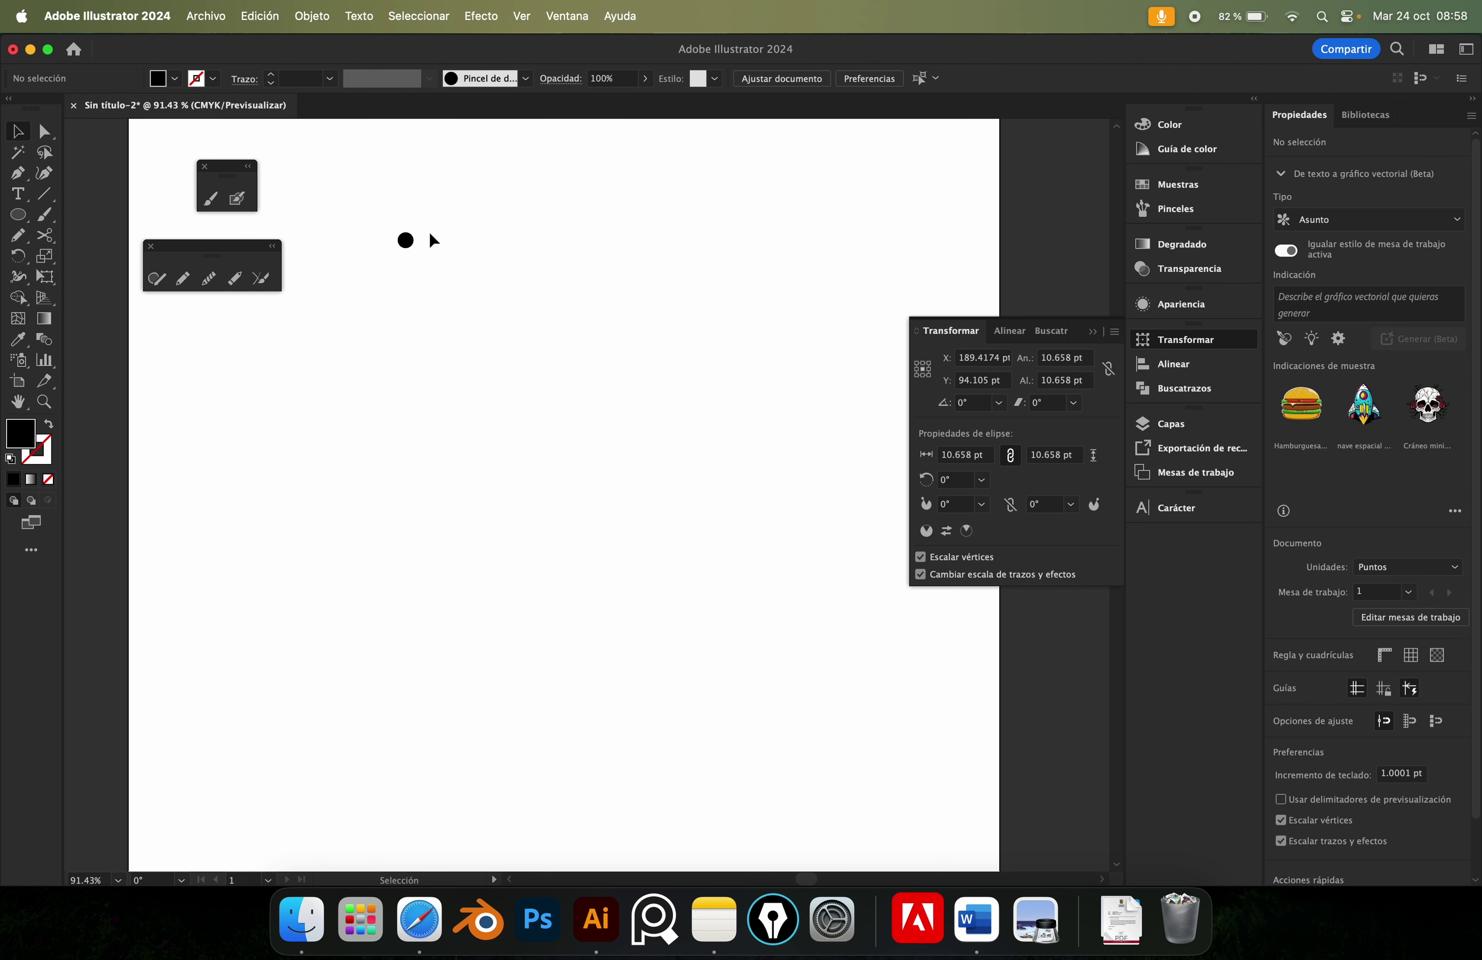
mouse_move(410, 244)
mouse_down()
mouse_move(426, 228)
mouse_move(423, 264)
mouse_up()
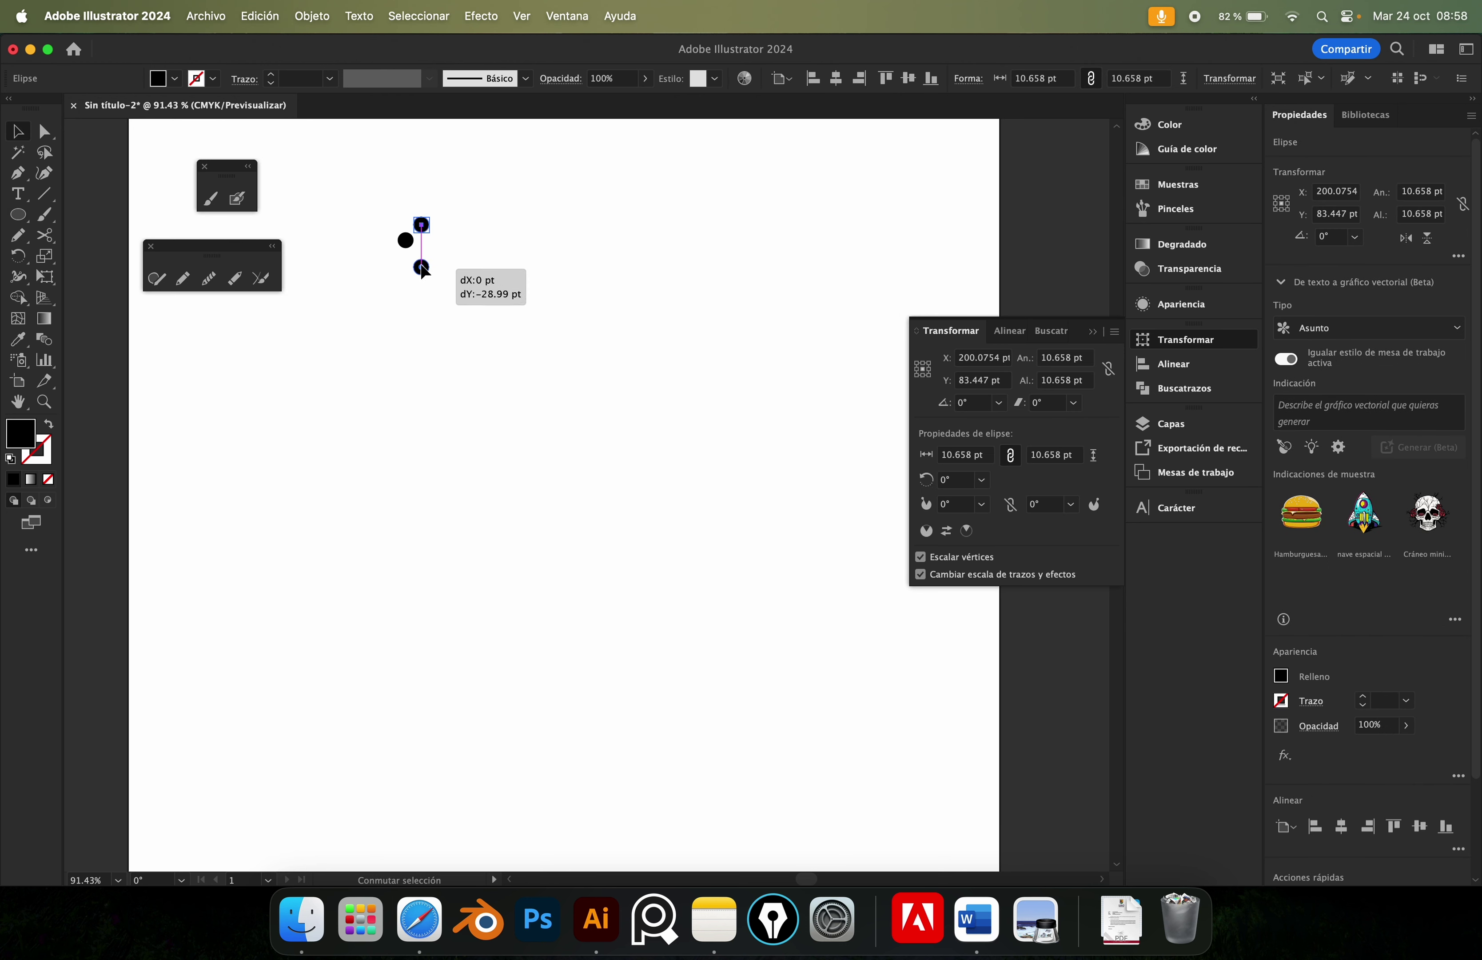
Shrink the circles and copy them into a cluster of small dots, then move it right.
scroll(388, 186, up, 5)
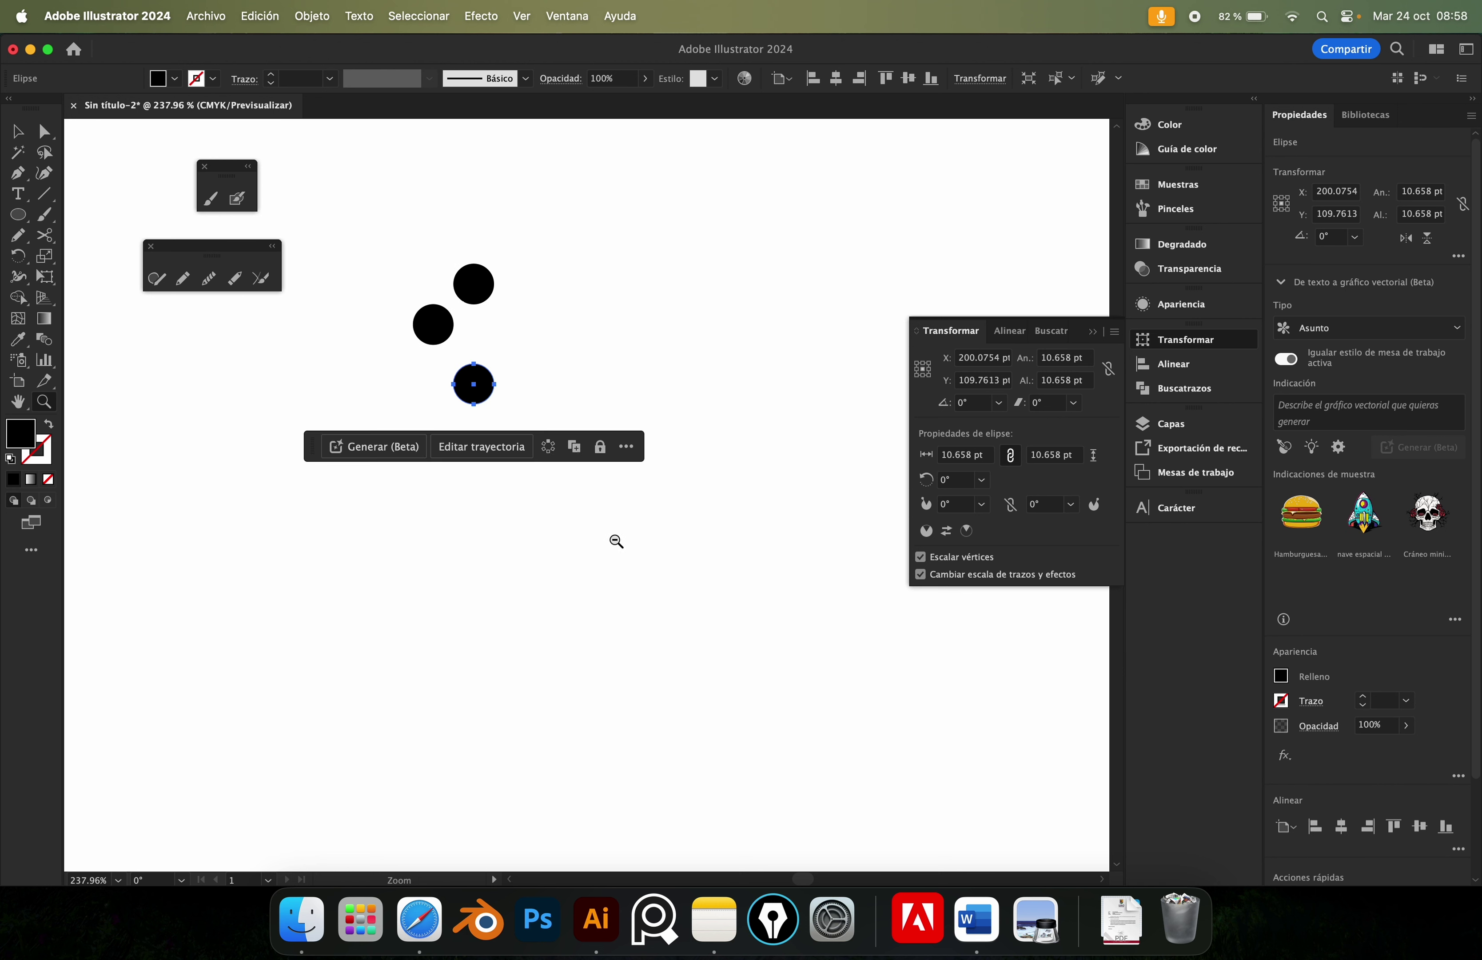
key(super+a)
mouse_move(494, 265)
mouse_down()
mouse_move(472, 303)
mouse_move(520, 350)
mouse_move(502, 257)
mouse_move(517, 260)
mouse_move(488, 301)
mouse_move(438, 288)
mouse_move(462, 284)
mouse_move(436, 363)
mouse_up()
mouse_move(517, 268)
mouse_down()
mouse_move(543, 316)
mouse_move(502, 380)
mouse_move(475, 385)
mouse_up()
drag(500, 267, 440, 270)
mouse_move(445, 258)
mouse_down()
mouse_move(402, 330)
mouse_move(427, 384)
mouse_move(511, 390)
mouse_up()
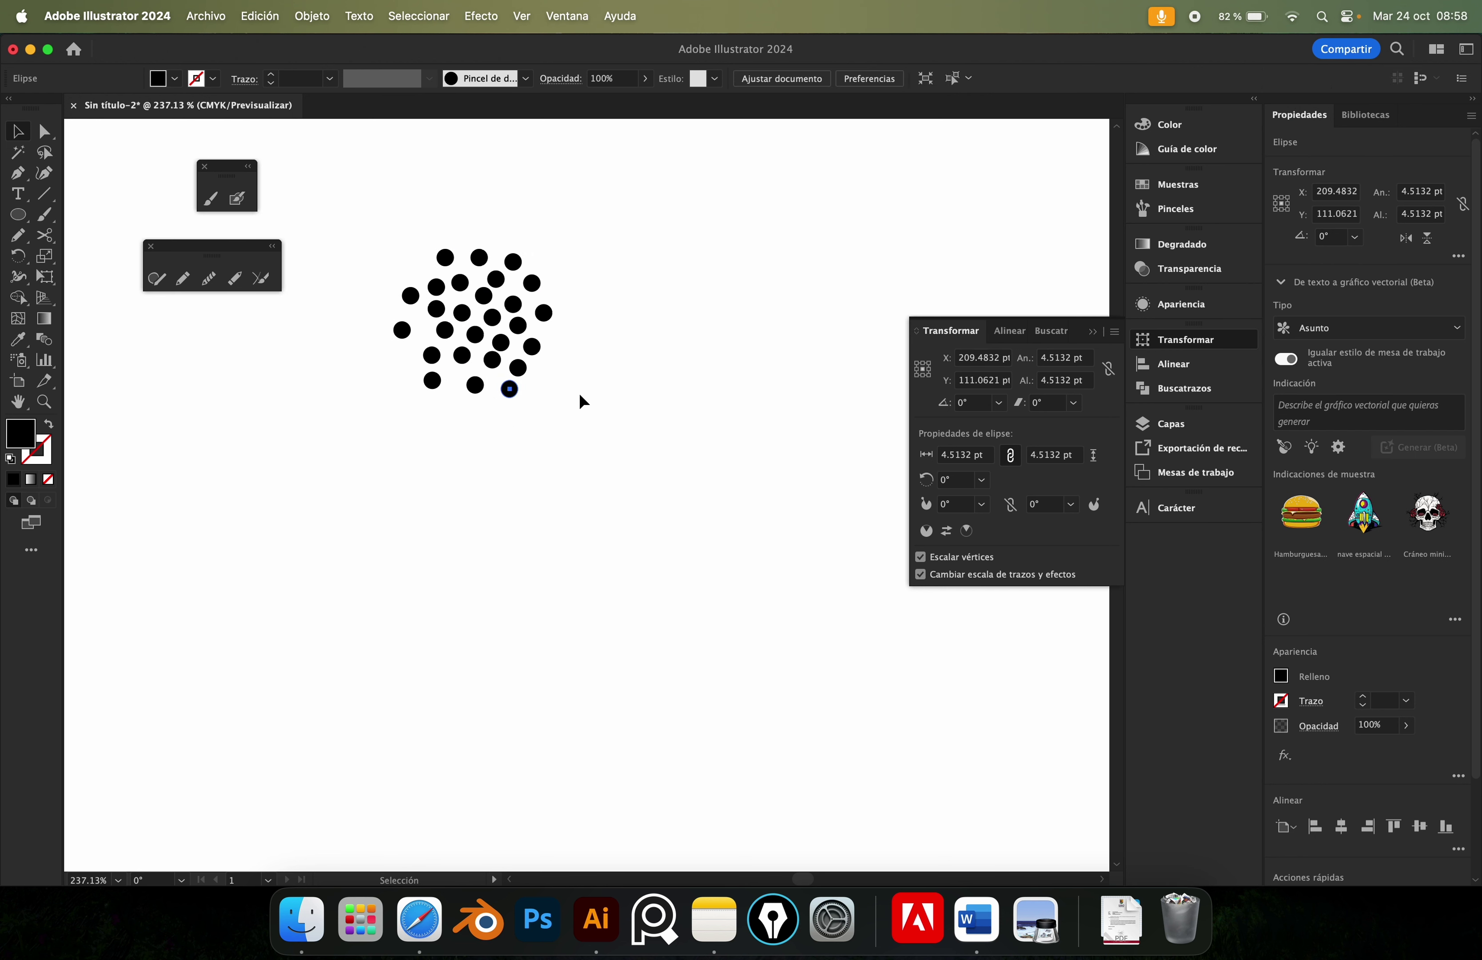
key(super+a)
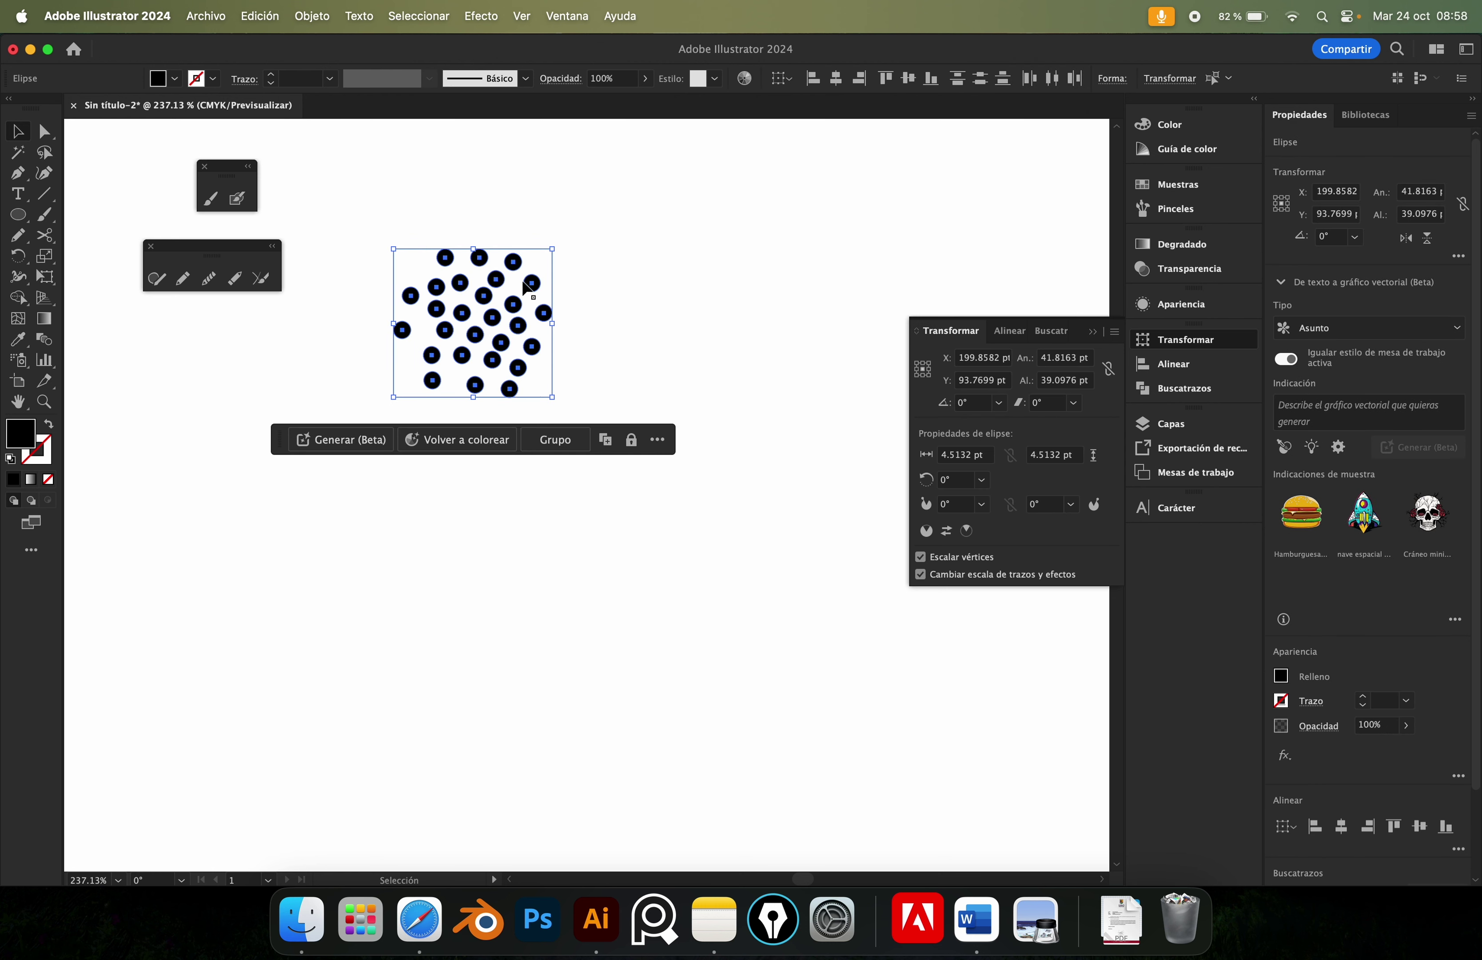
drag(525, 285, 588, 305)
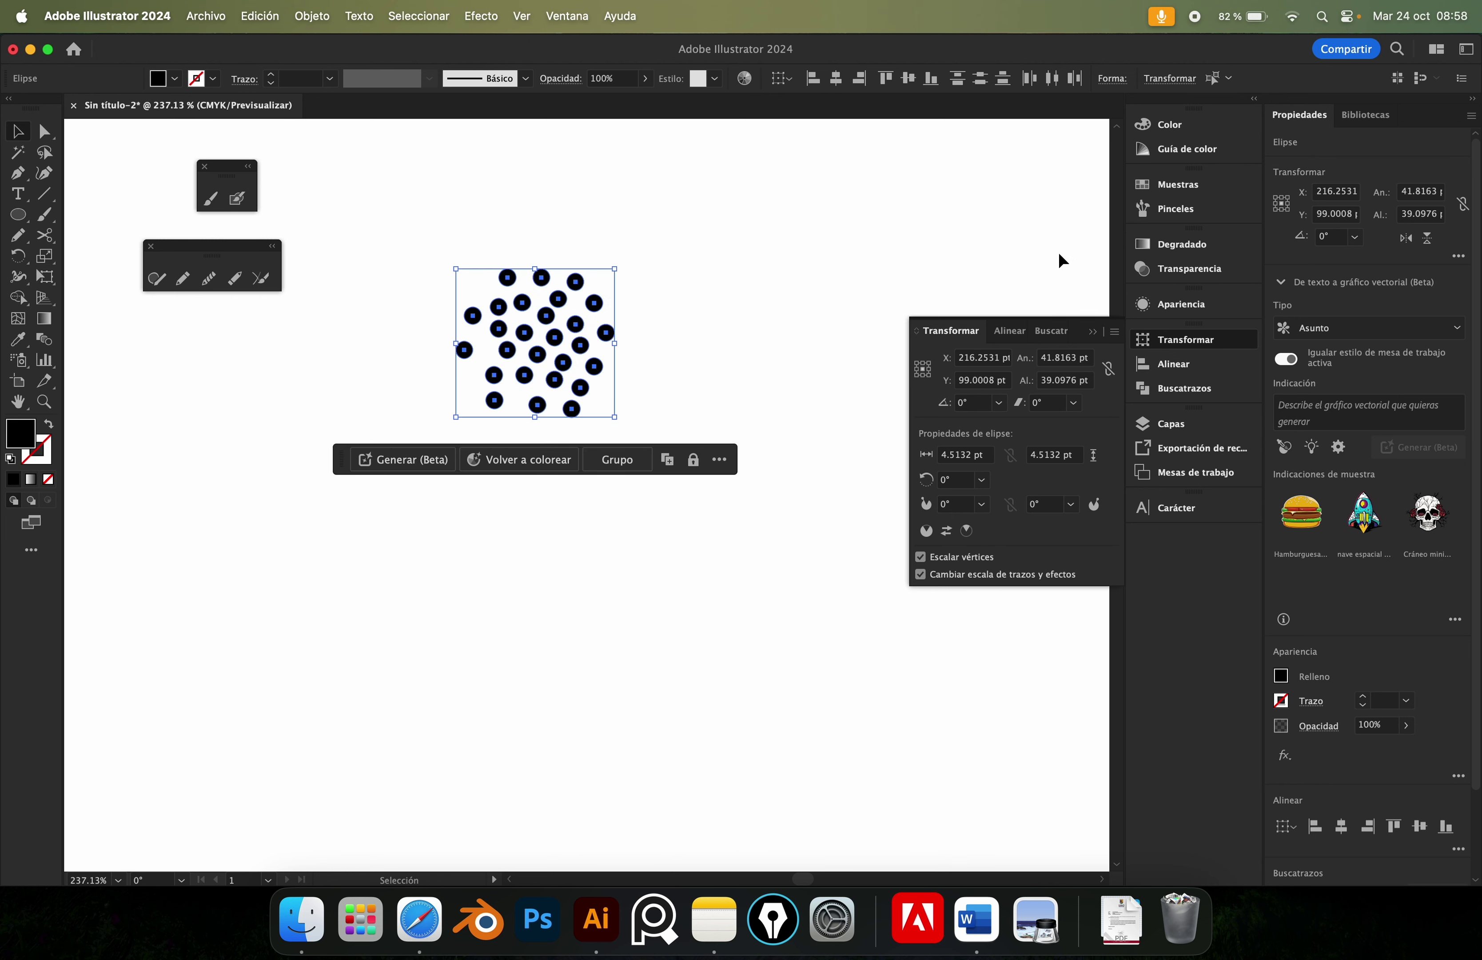
Drop the dot cluster into the Brushes panel as a new scatter brush.
click(1156, 211)
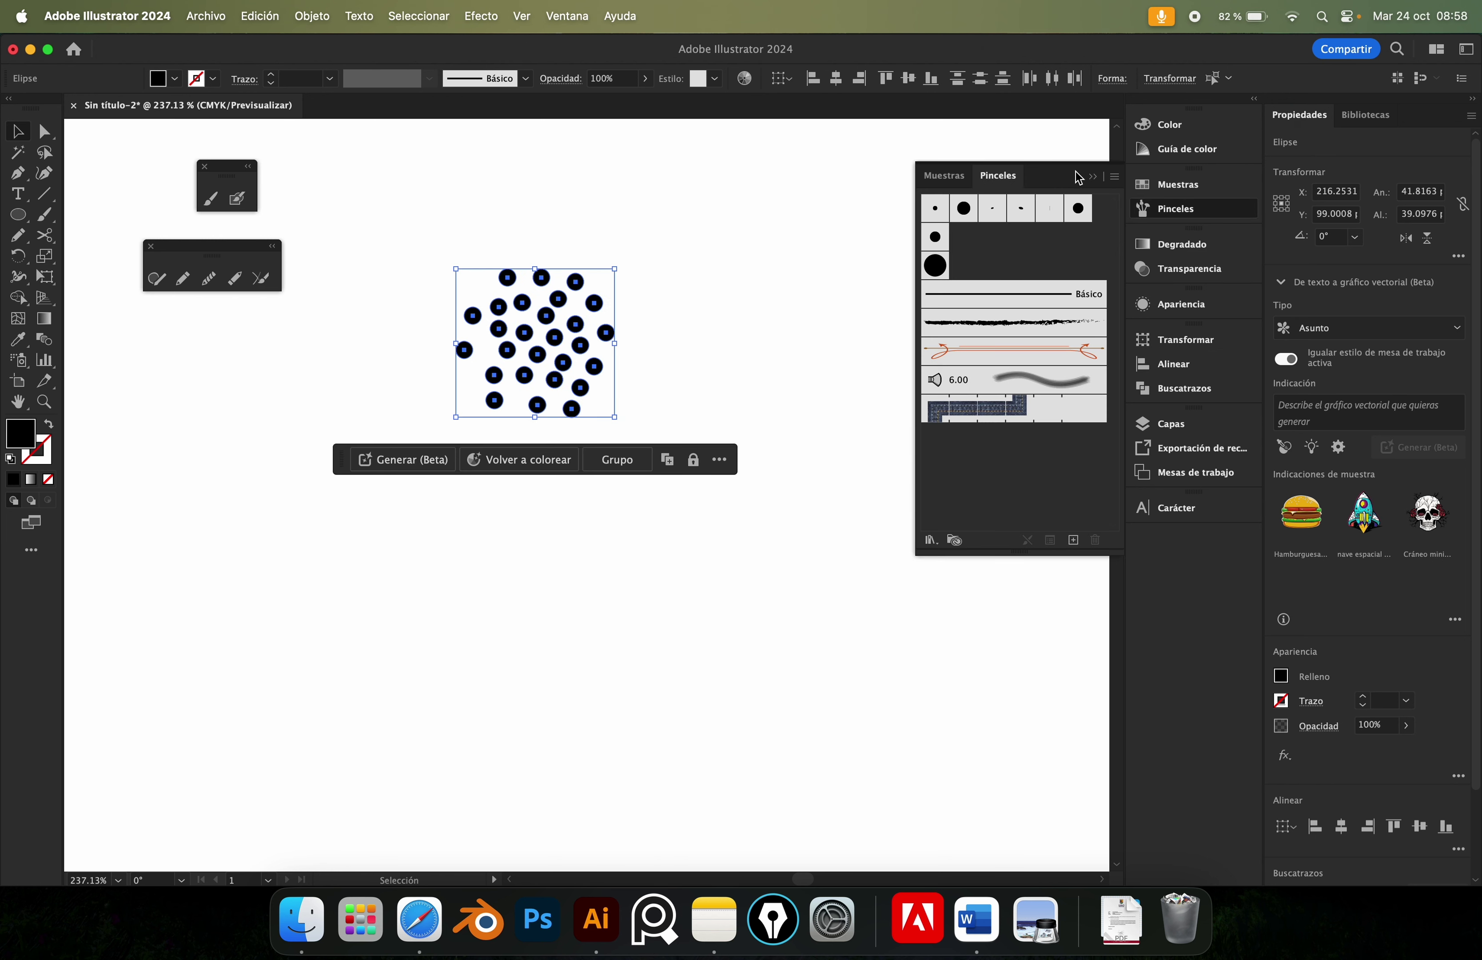
drag(1078, 178, 972, 181)
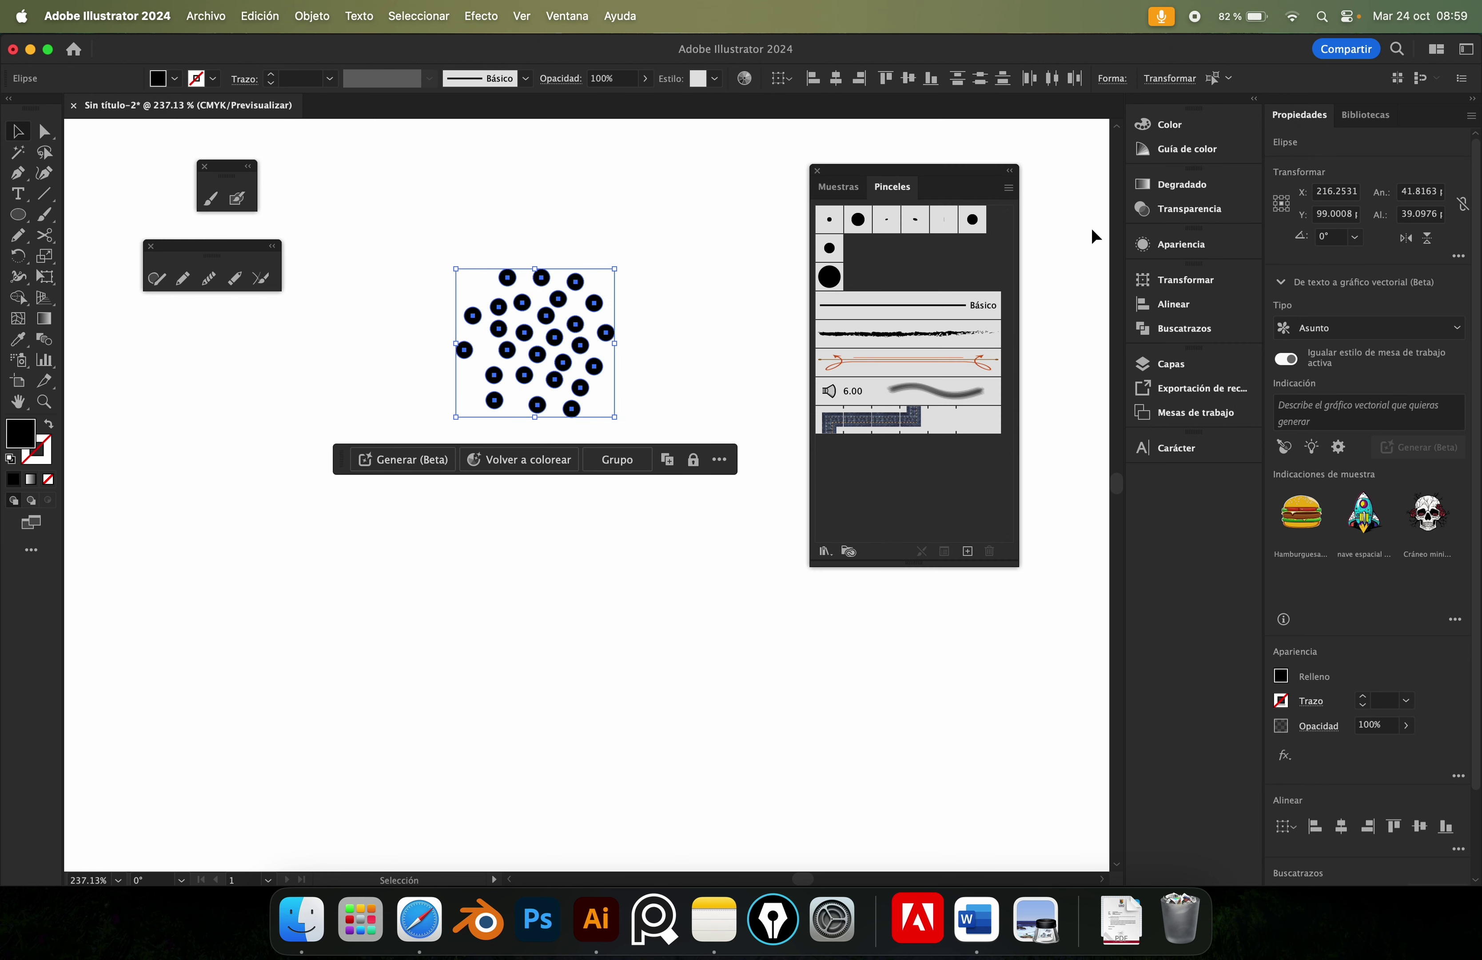
drag(565, 356, 879, 286)
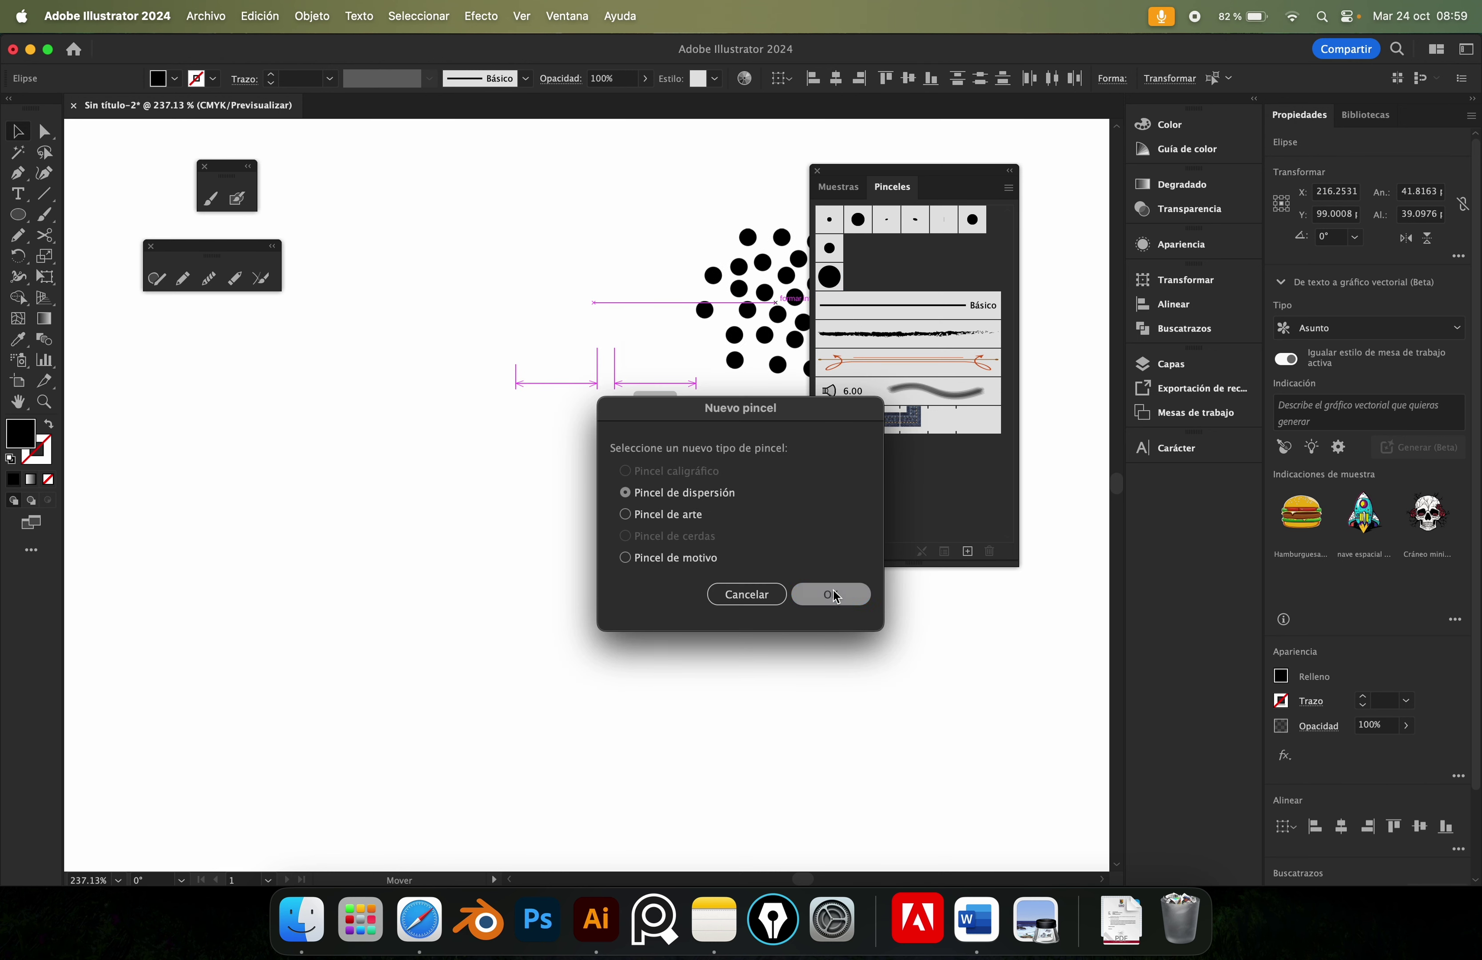
click(832, 593)
click(842, 345)
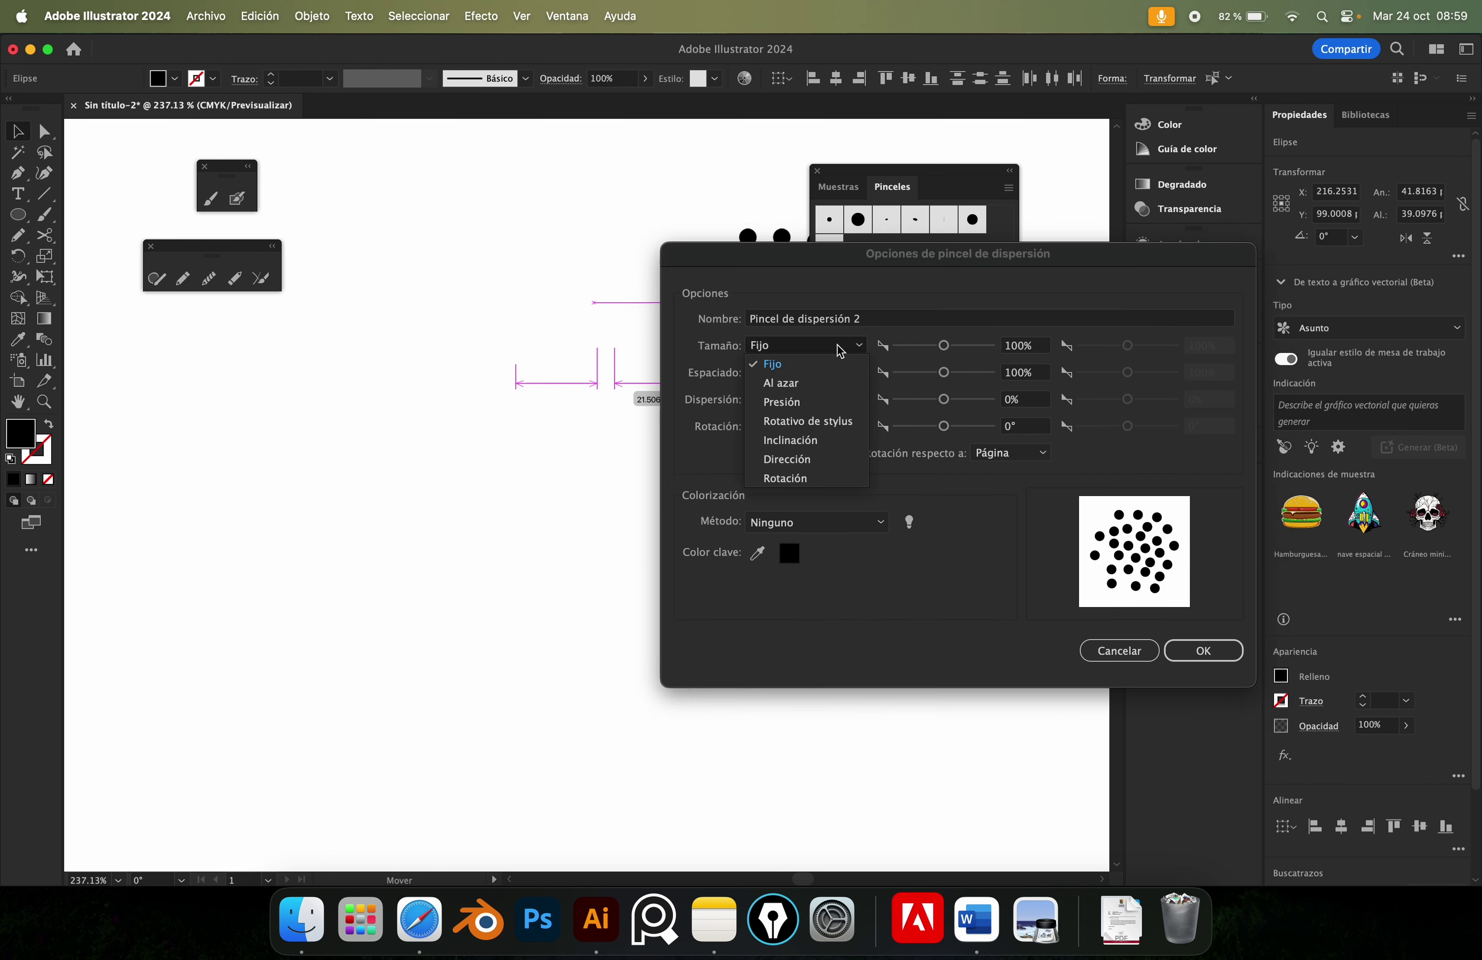
Give 'Pincel de dispersión 2' pressure size 25%–260%, spacing 54%, scatter 78%, Matices colorization, and save.
click(829, 400)
drag(952, 351, 913, 349)
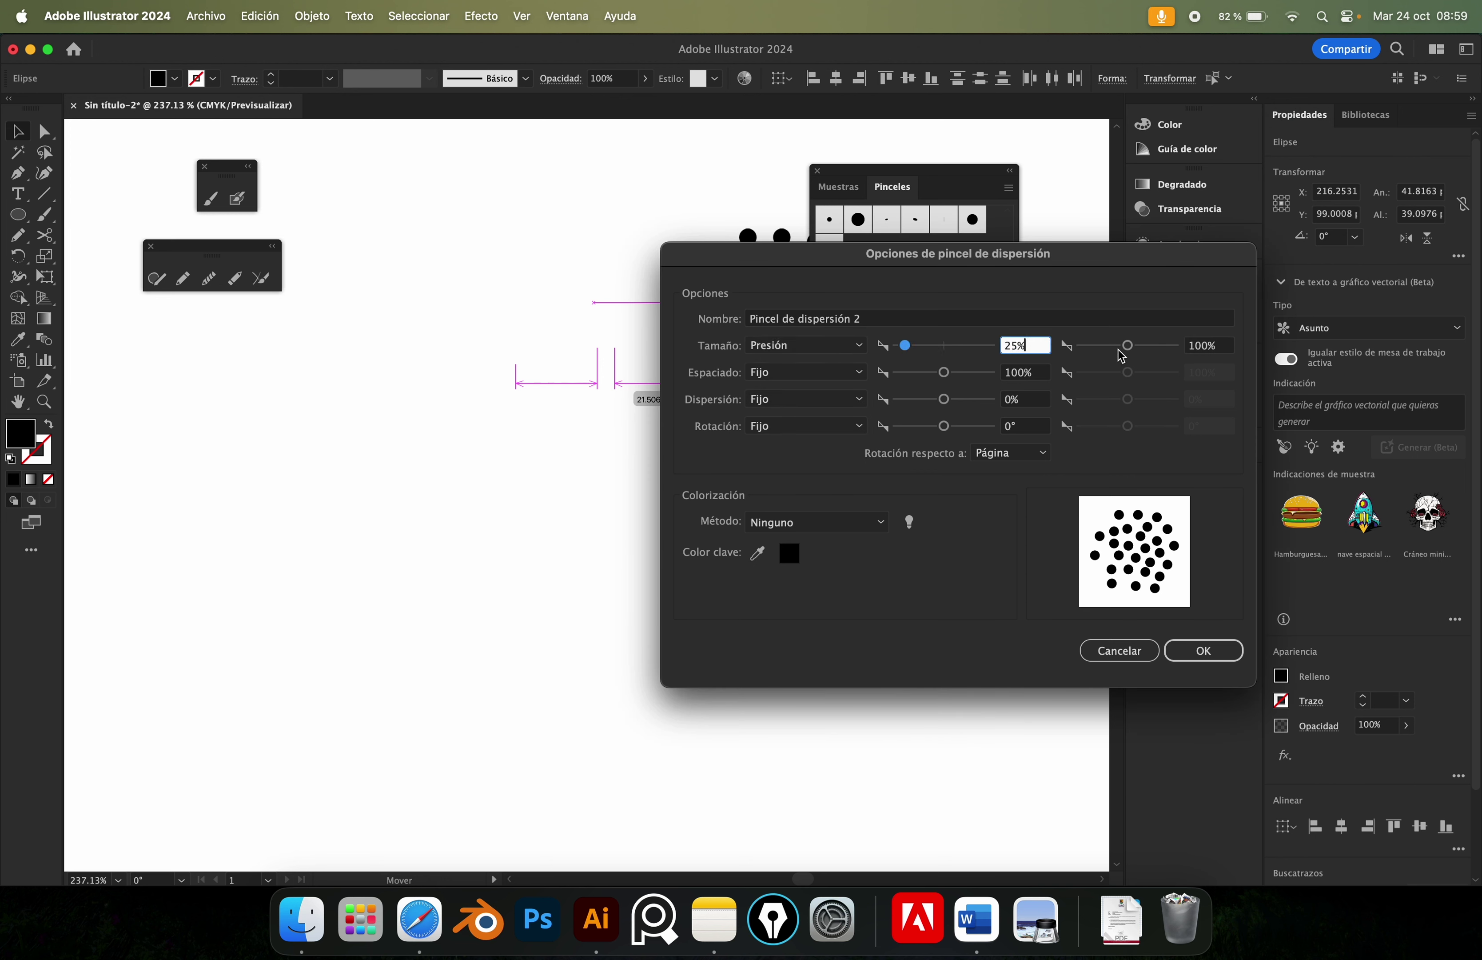
drag(1129, 349, 1134, 353)
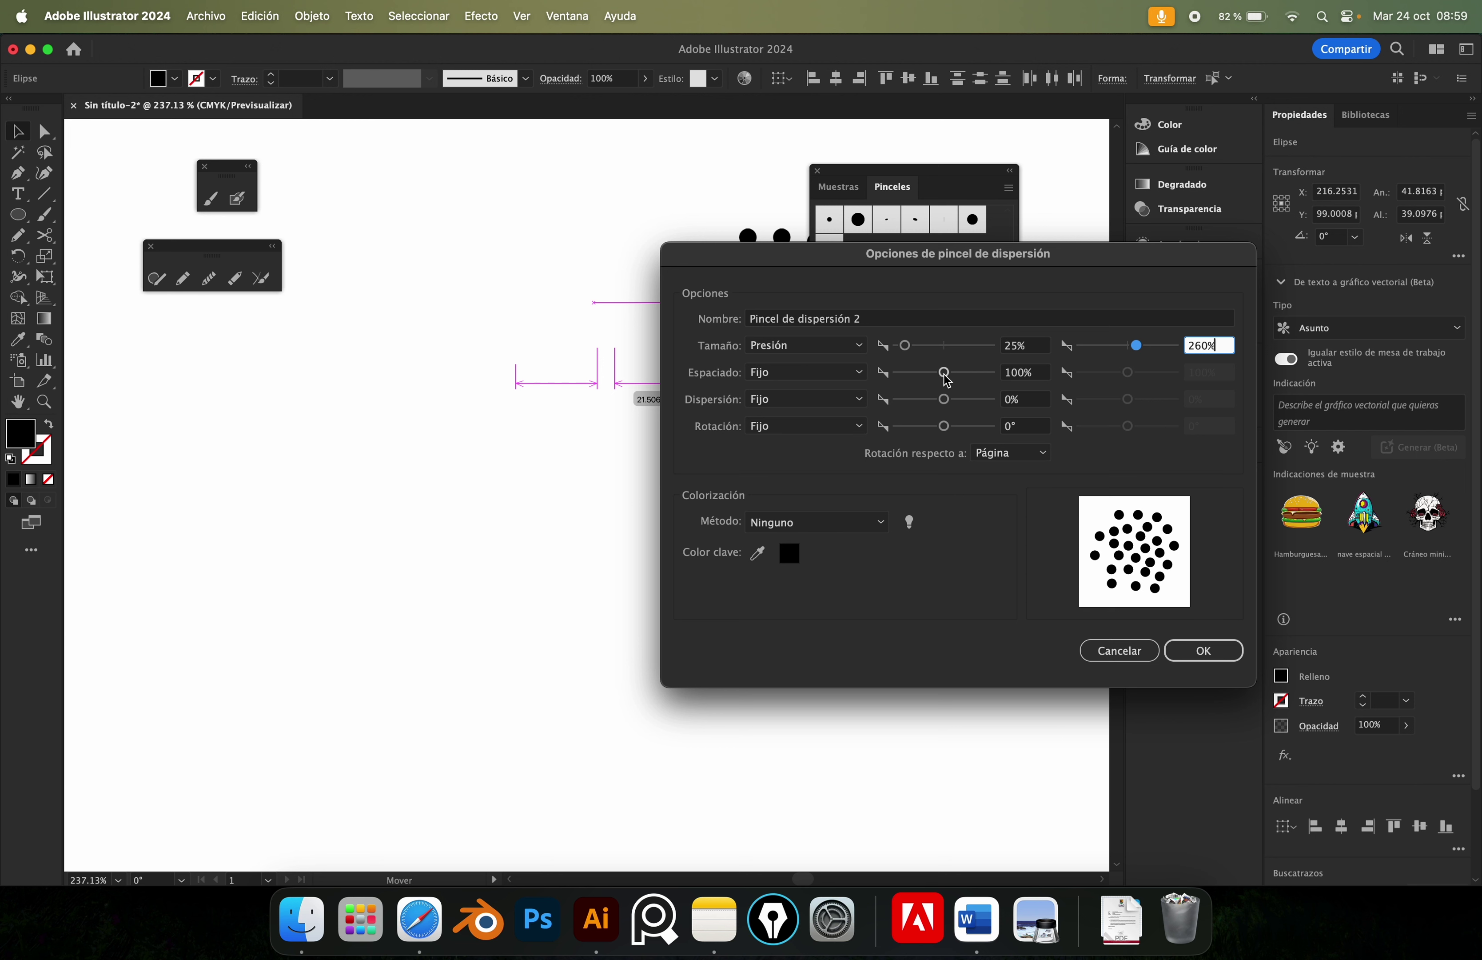
drag(945, 374, 927, 374)
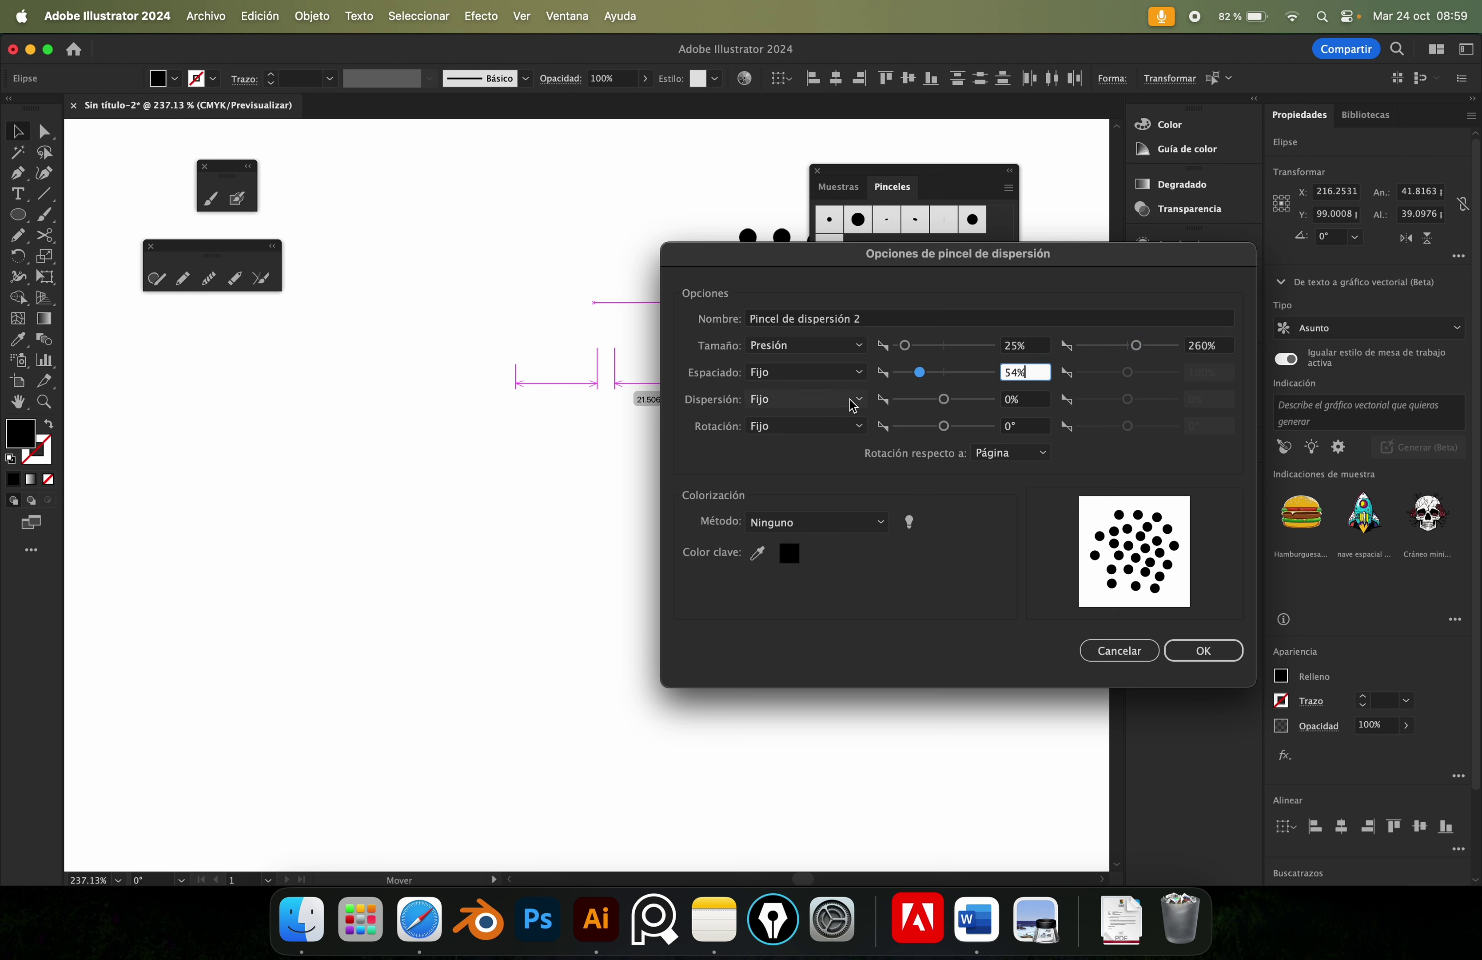
drag(944, 401, 952, 406)
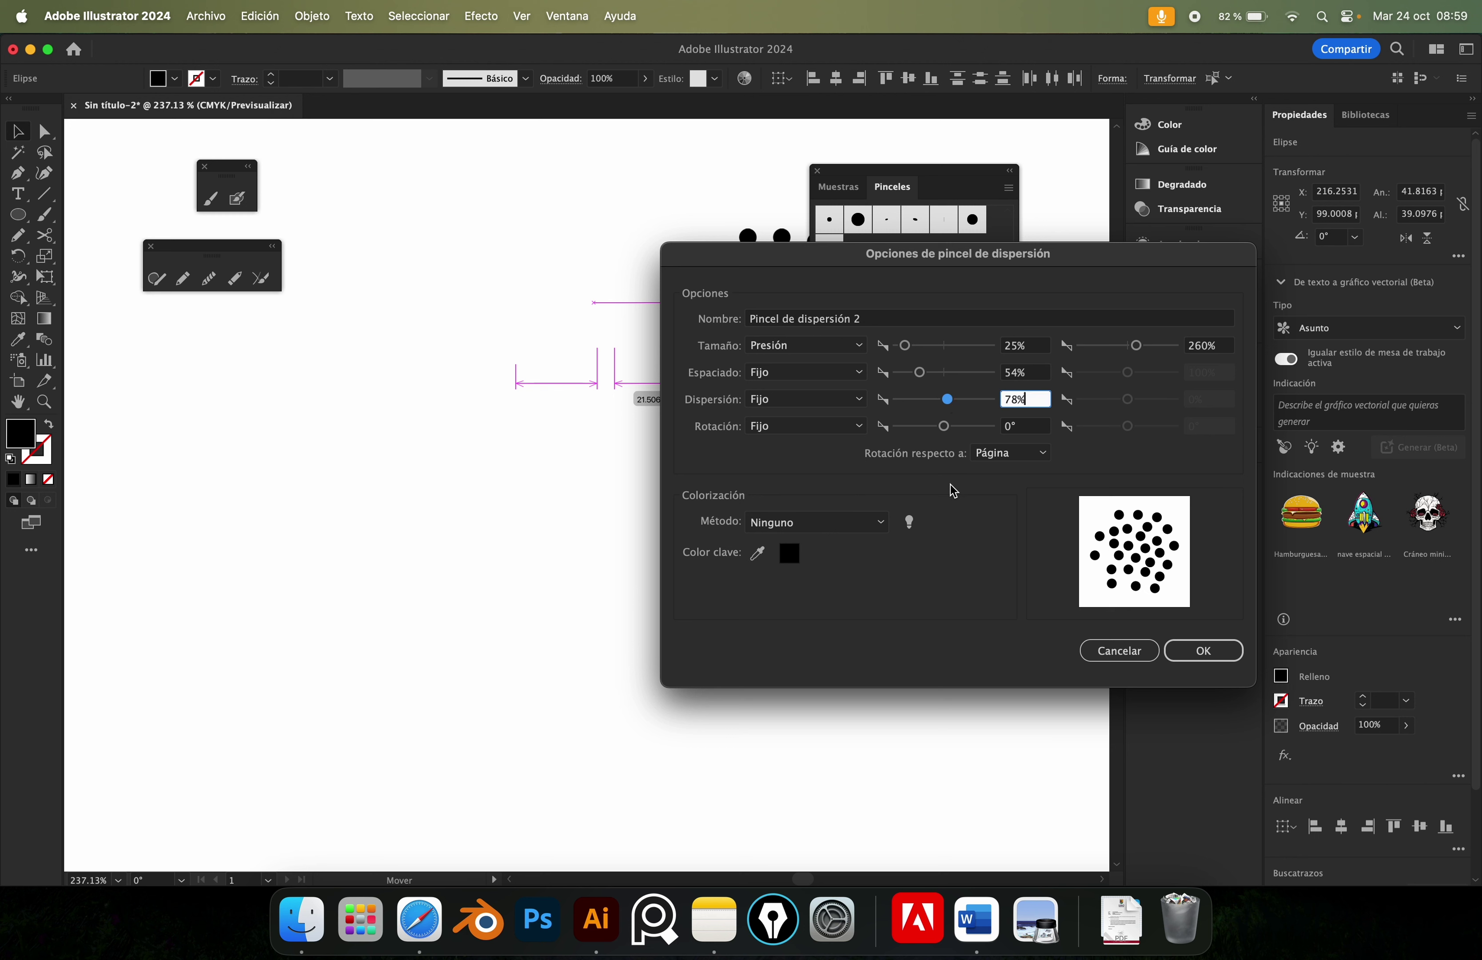
click(859, 529)
click(823, 562)
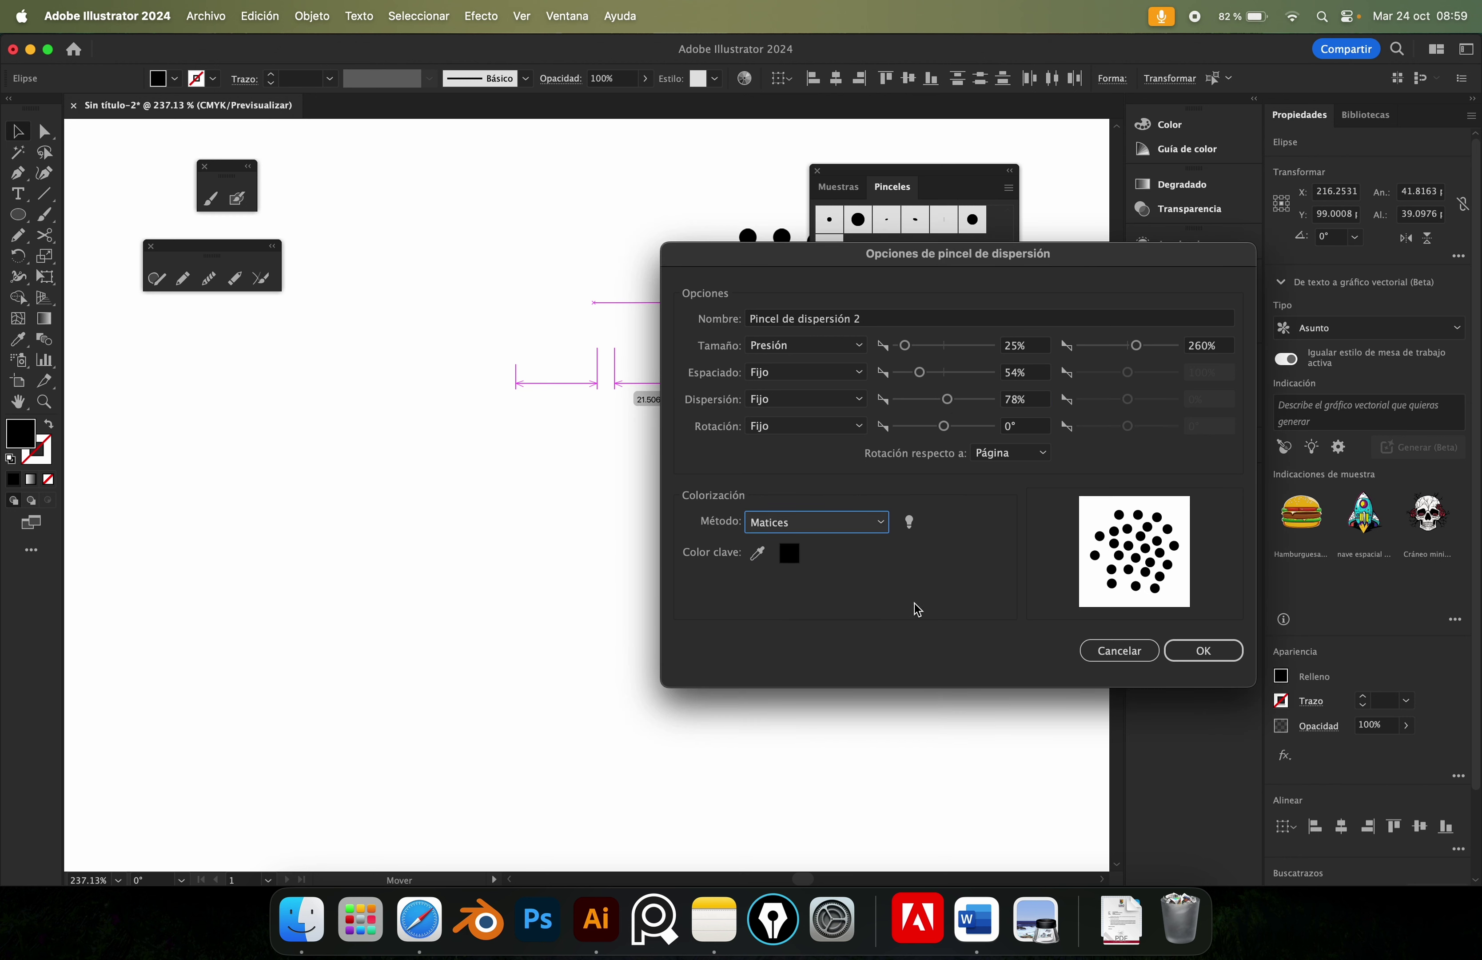
click(1192, 651)
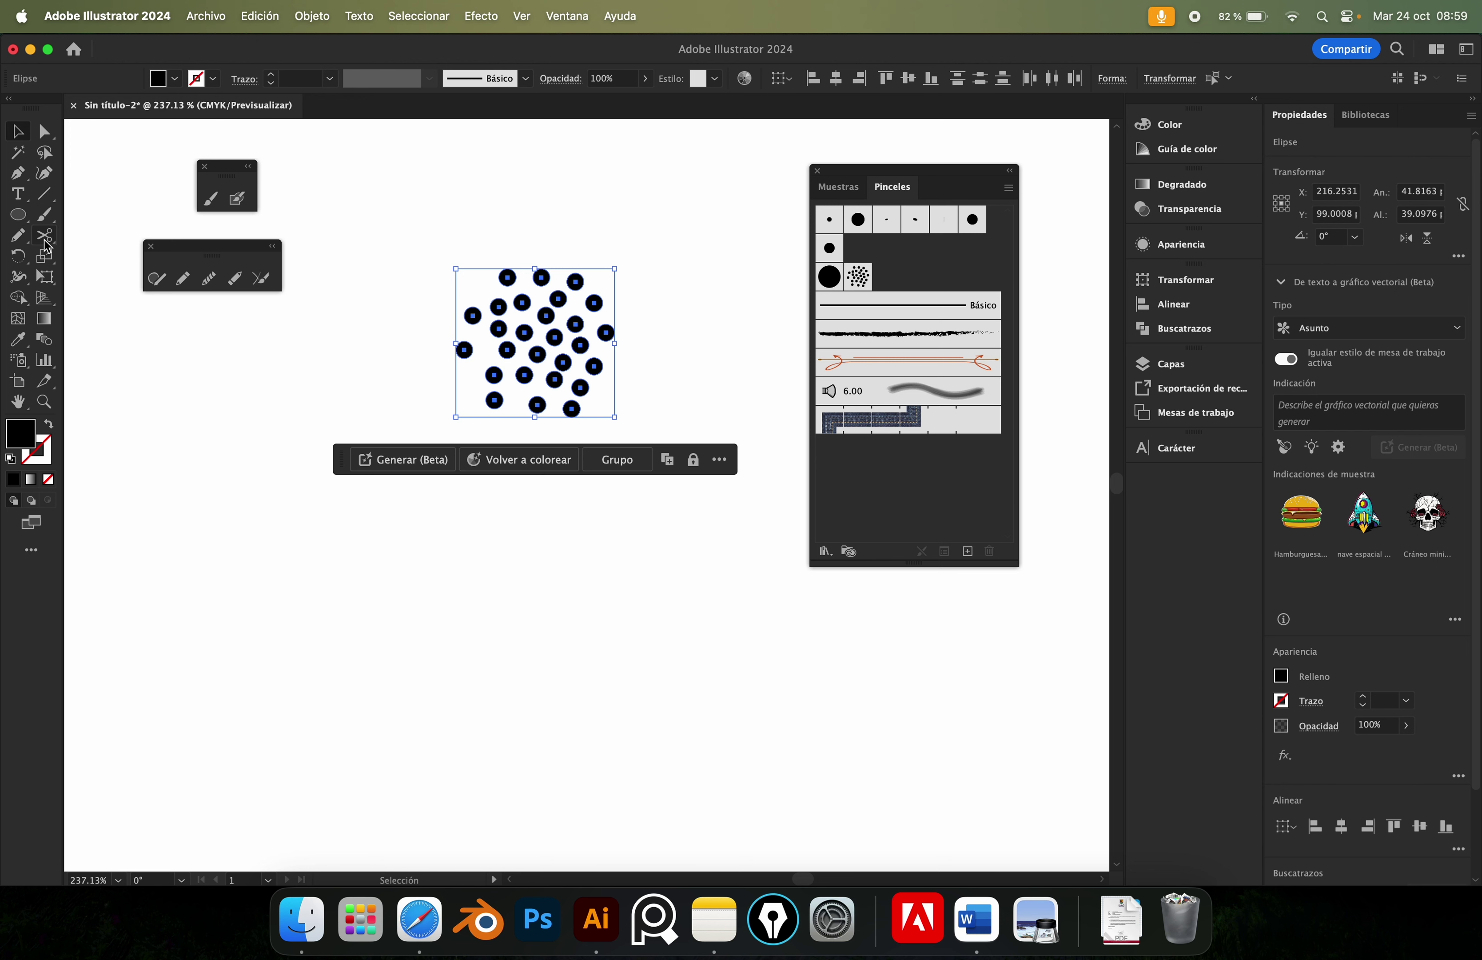
Paint a dotted shading stroke across the lower page with no fill.
click(212, 200)
drag(271, 630, 374, 614)
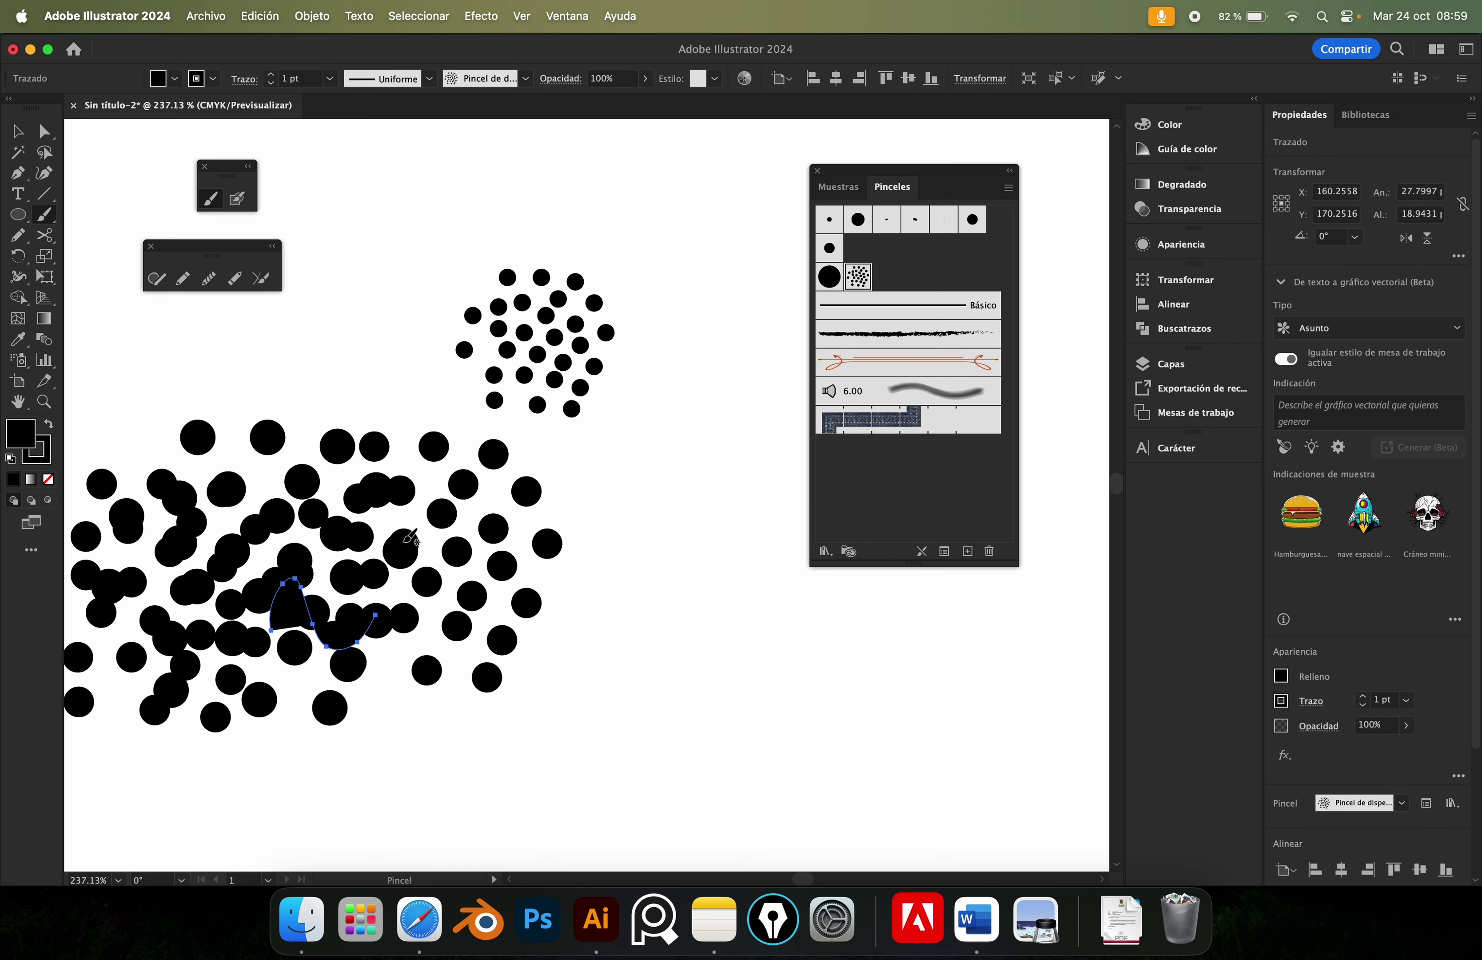
click(49, 480)
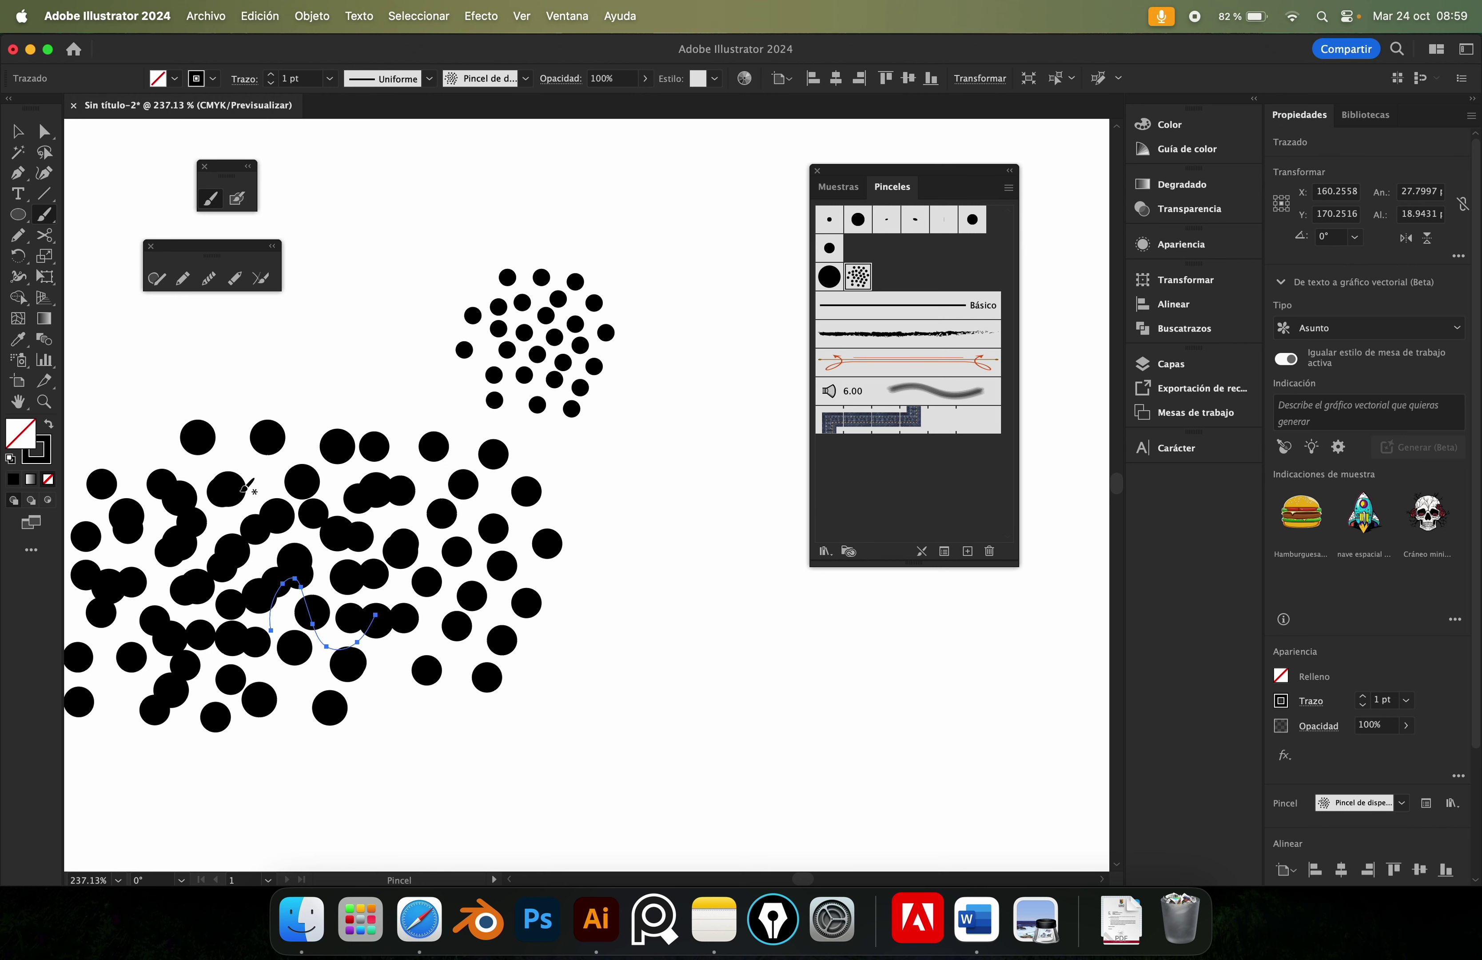
key(z)
alt+click(308, 500)
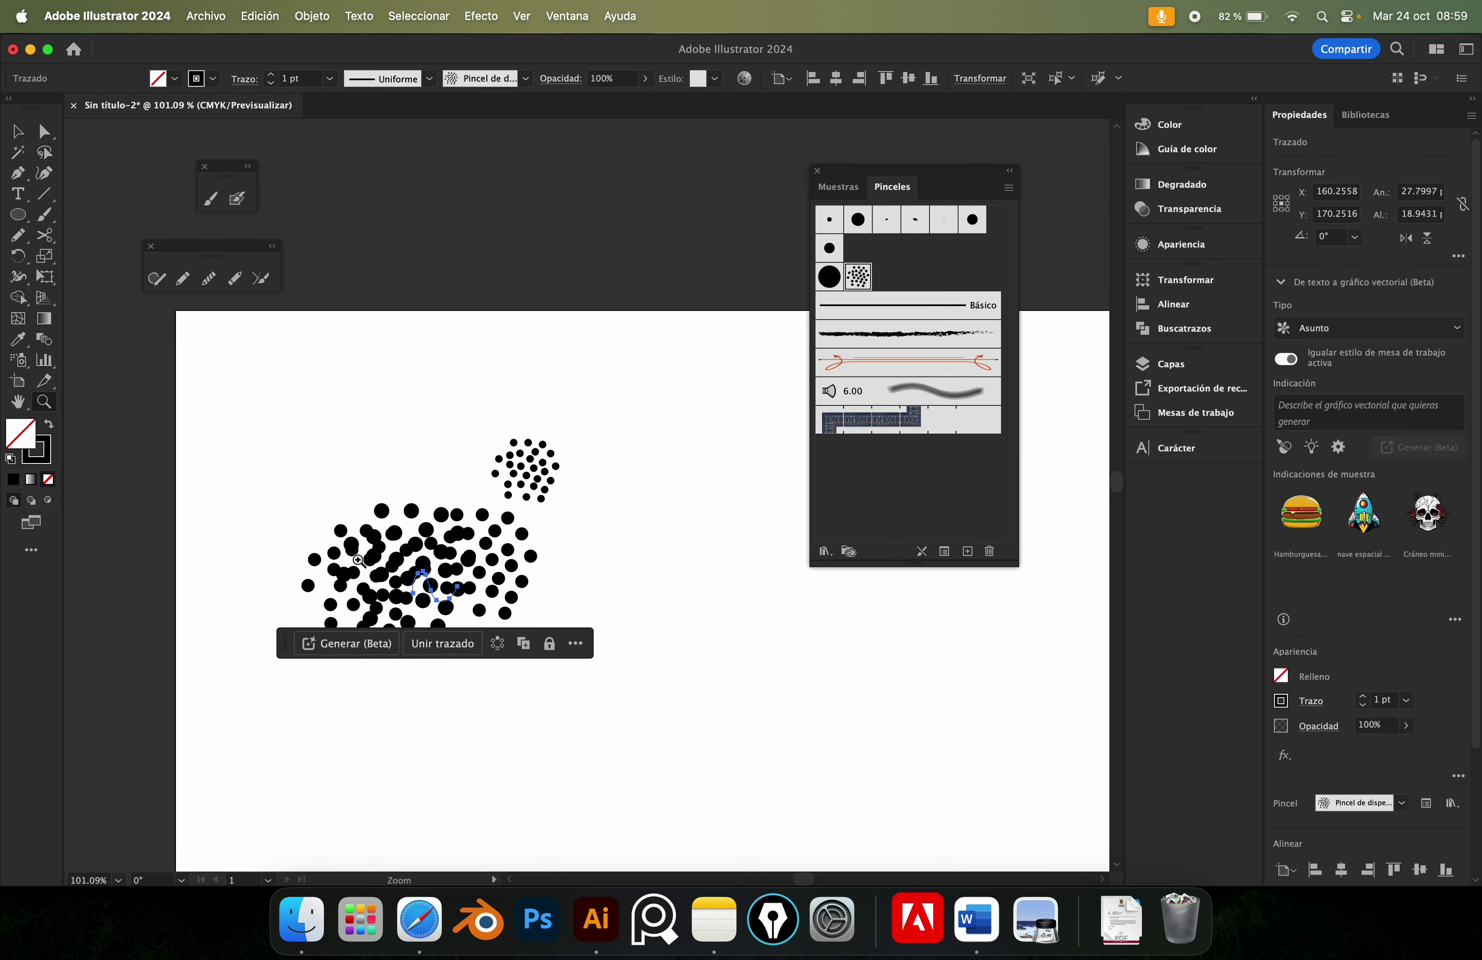
Stretch a path anchor, undo it, then delete the small dot cluster.
key(a)
click(584, 518)
mouse_move(467, 587)
mouse_down()
mouse_move(866, 750)
mouse_move(898, 686)
mouse_up()
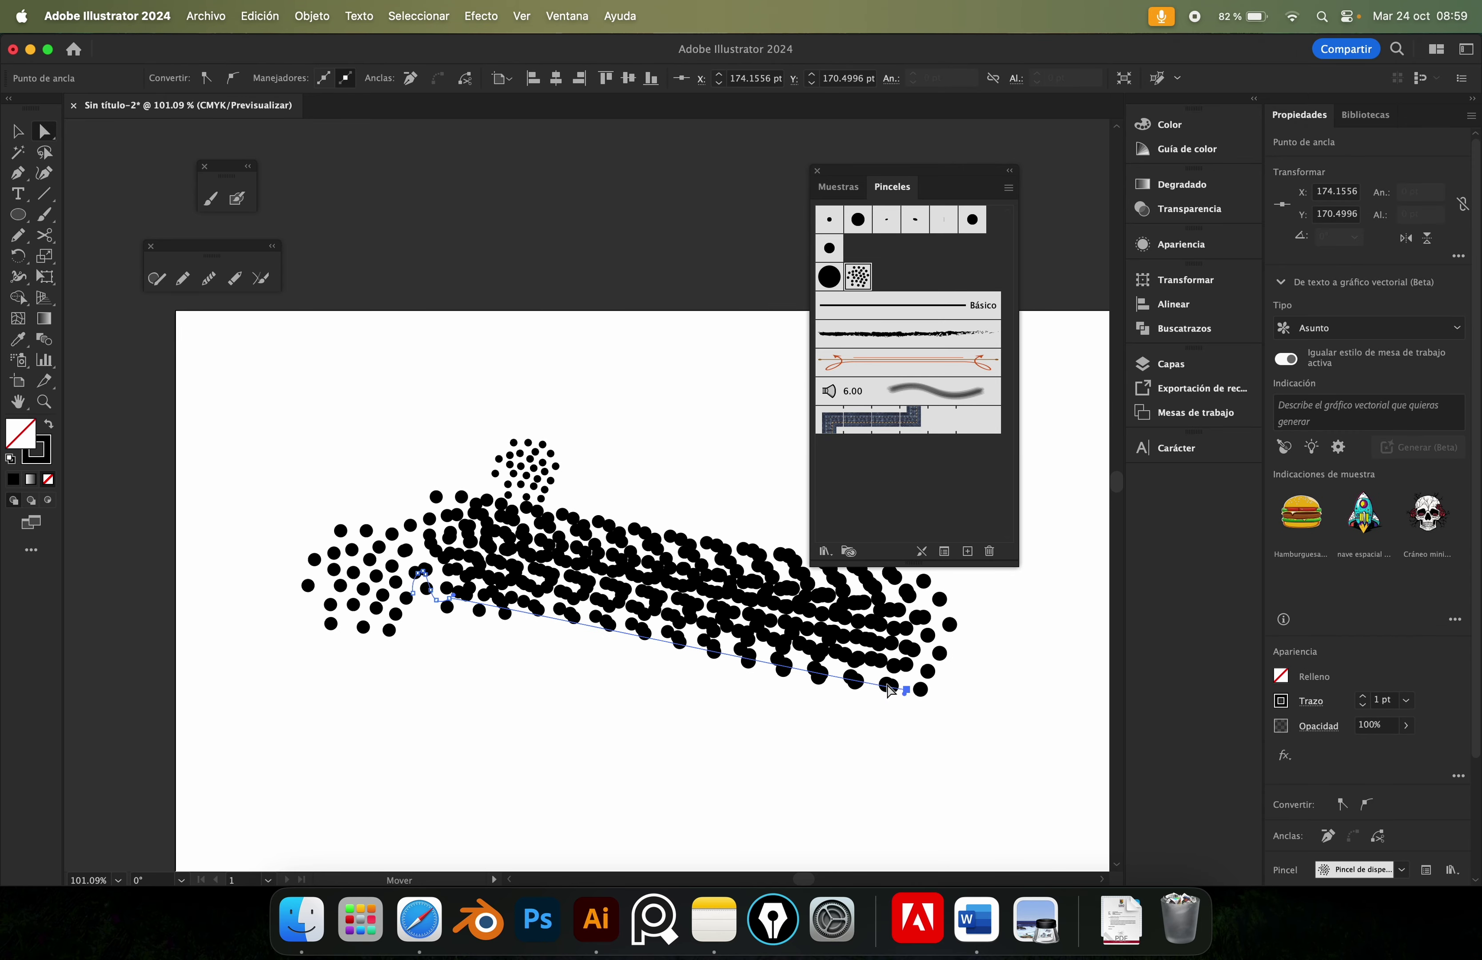
alt+click(625, 592)
key(ctrl+z)
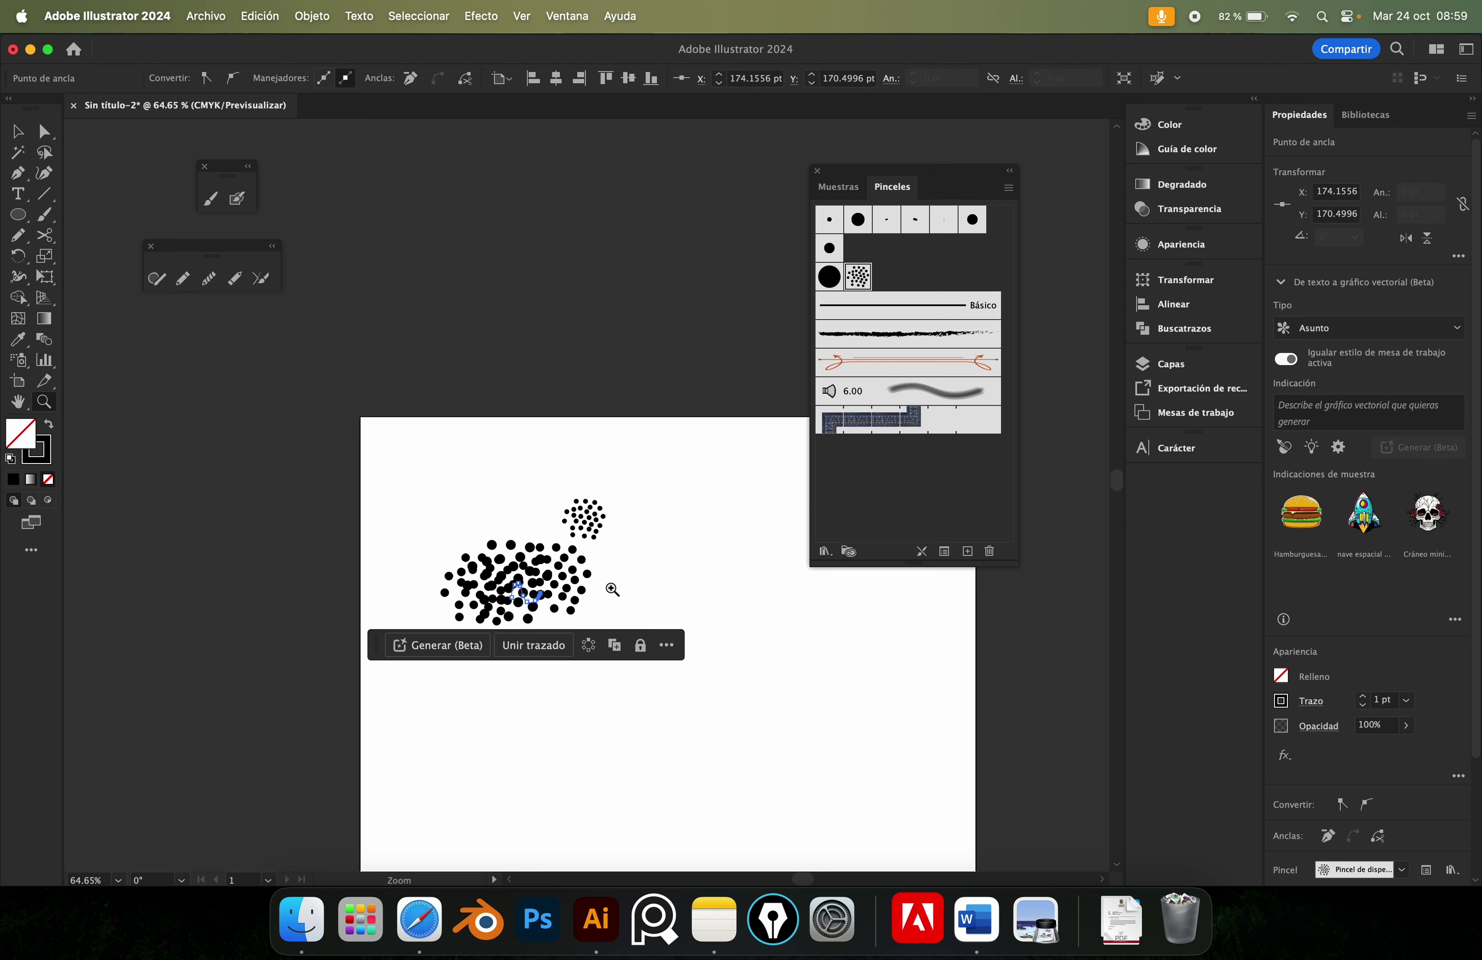
key(v)
drag(449, 477, 659, 655)
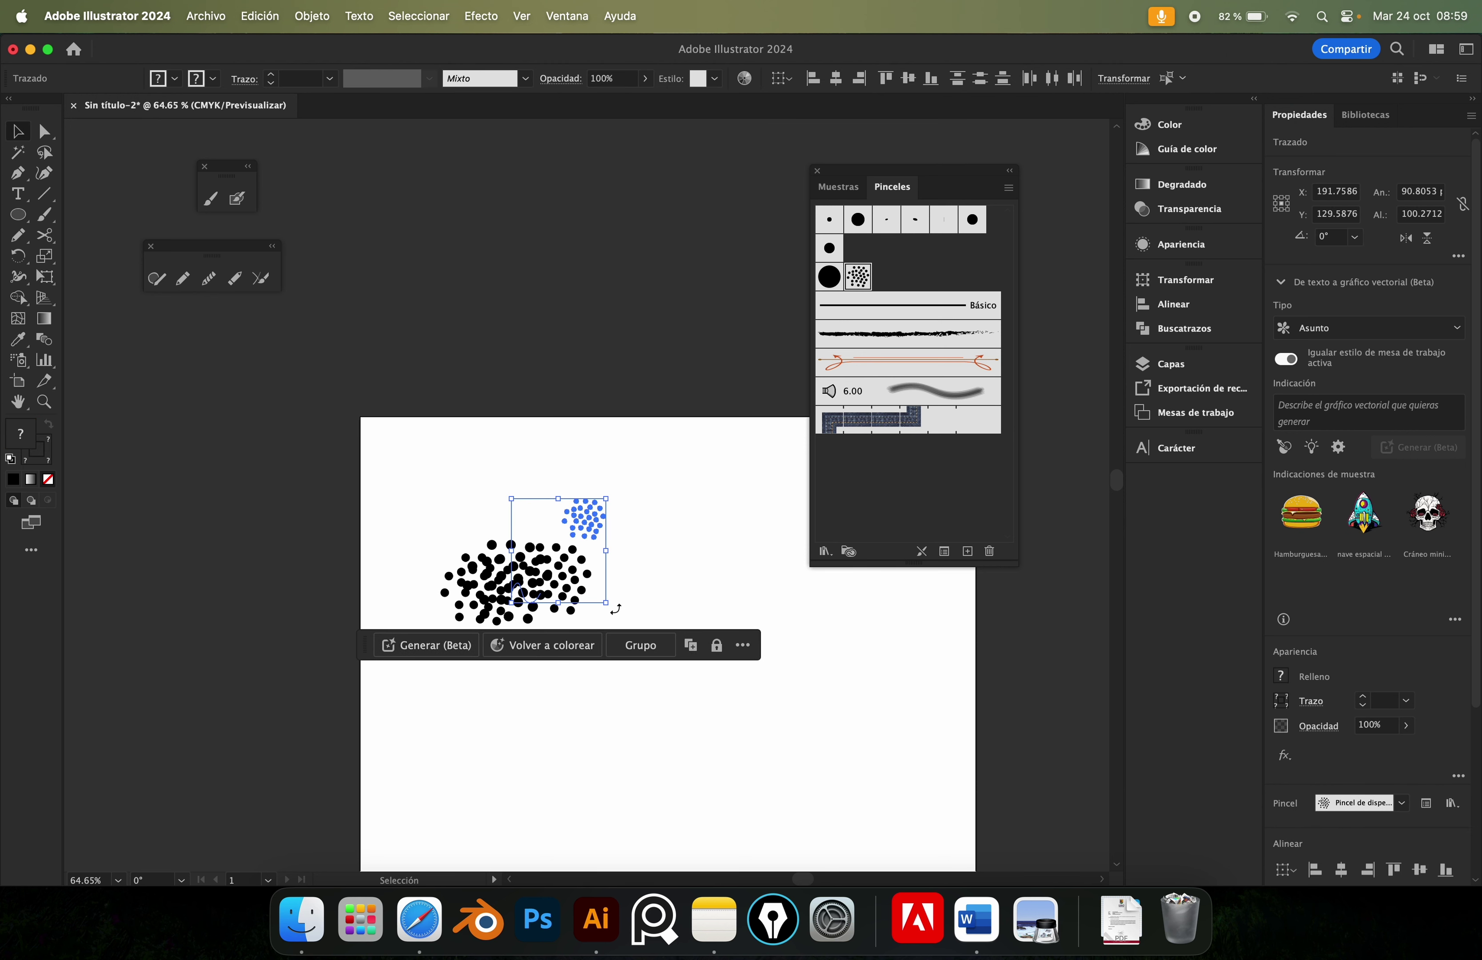
key(Delete)
Paint two wavy dot-scatter strokes near the top and zoom out to fit the artboard.
key(b)
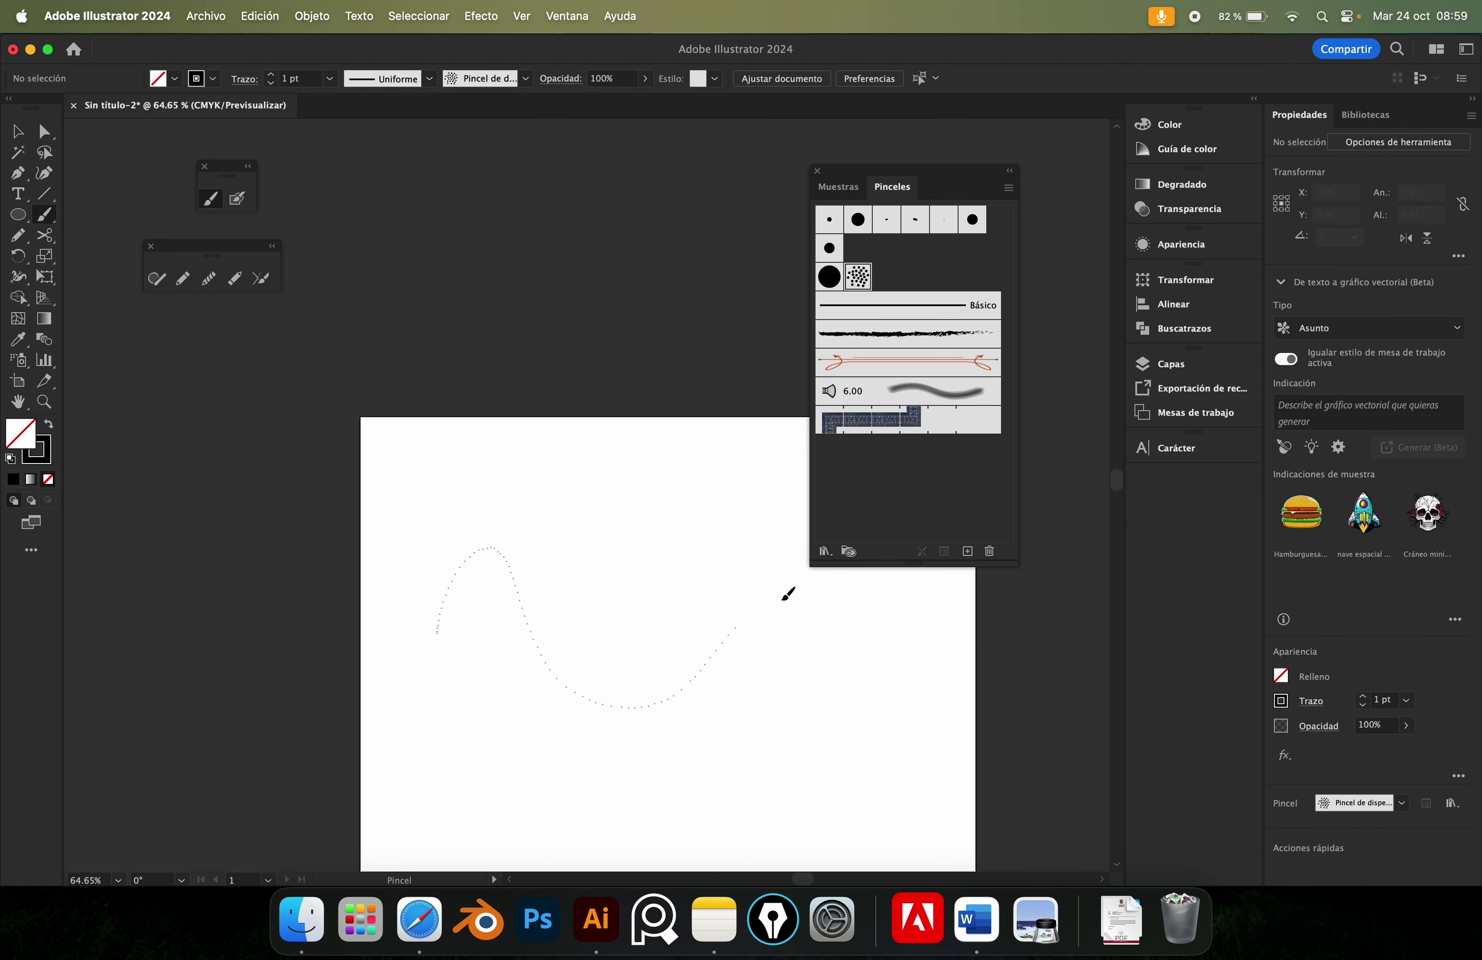
drag(783, 599, 896, 622)
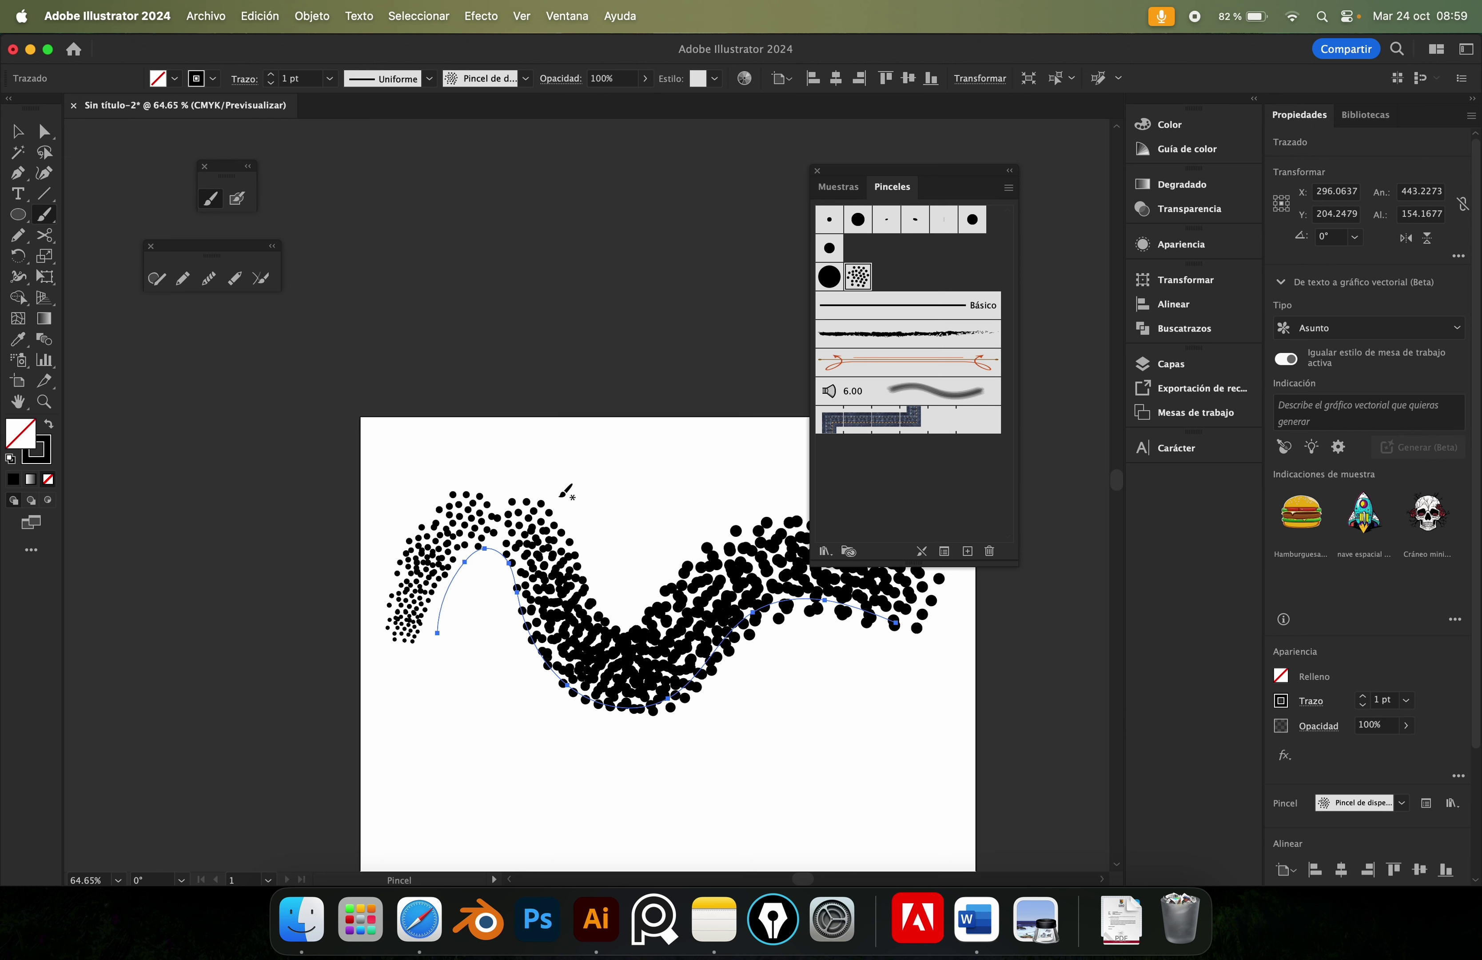
scroll(565, 492, right, 3)
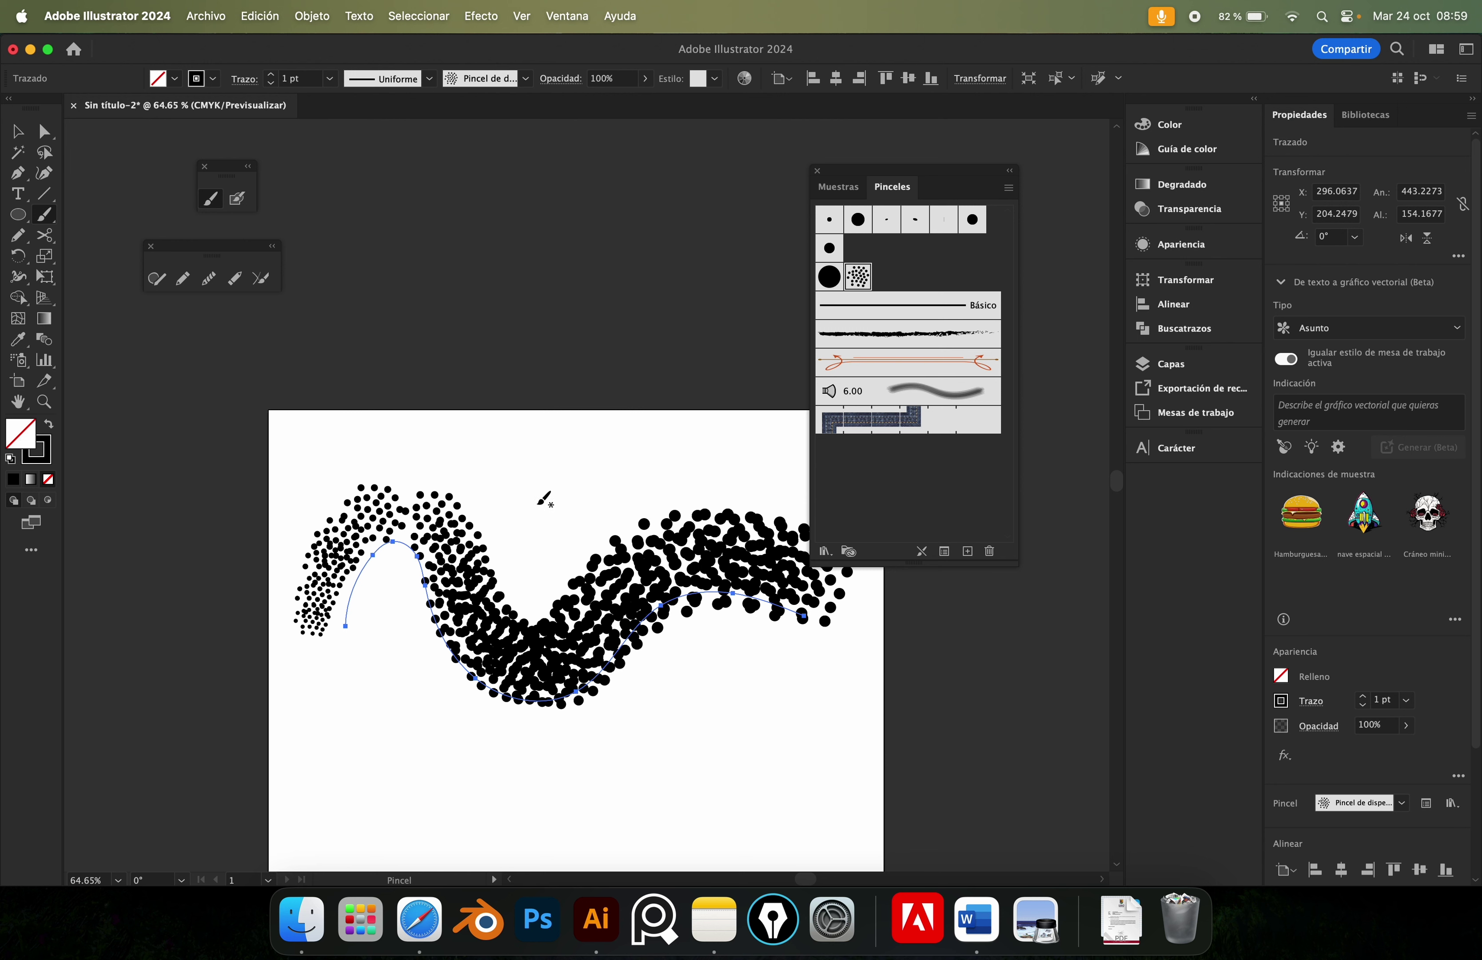
drag(546, 311, 596, 414)
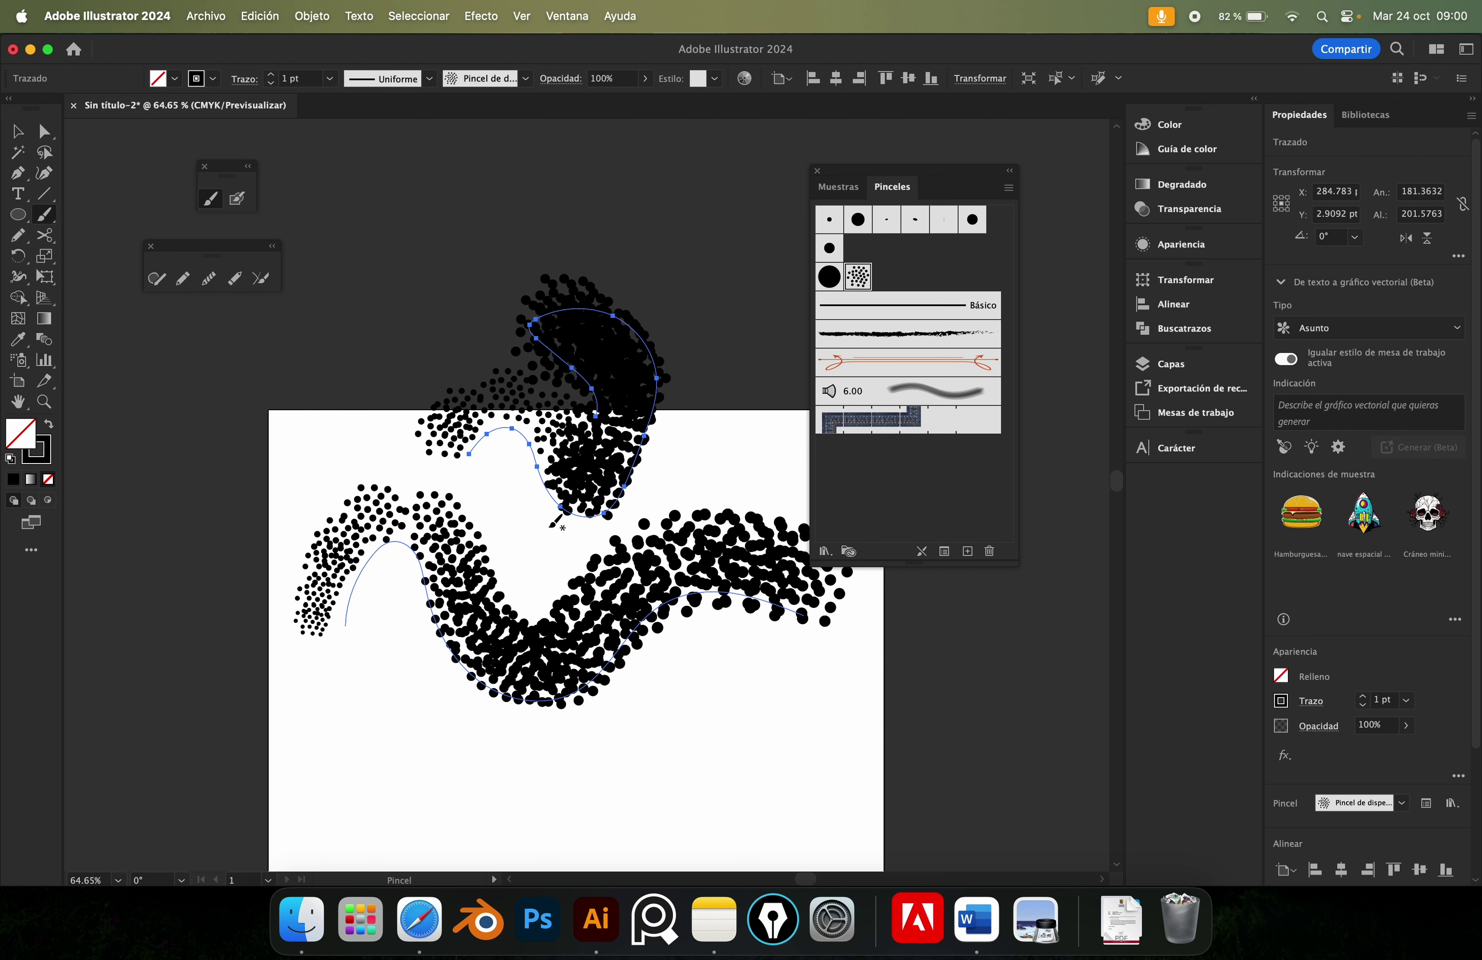
super+click(686, 698)
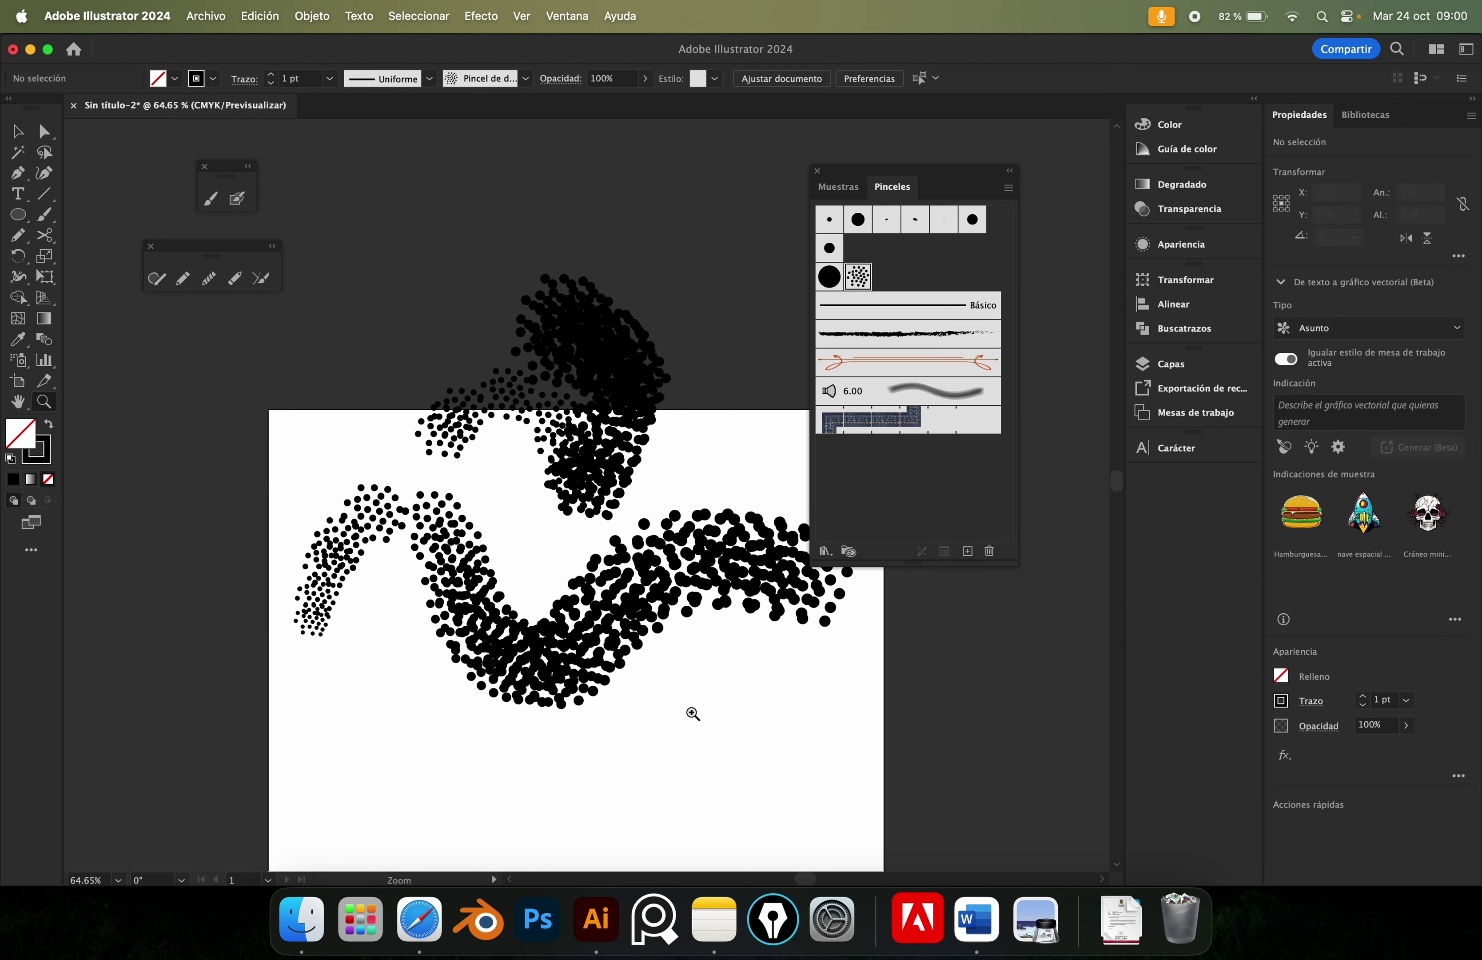
key(z)
alt+click(641, 671)
drag(588, 627, 566, 645)
Draw a large 374 pt circle straddling the artboard's left edge.
key(v)
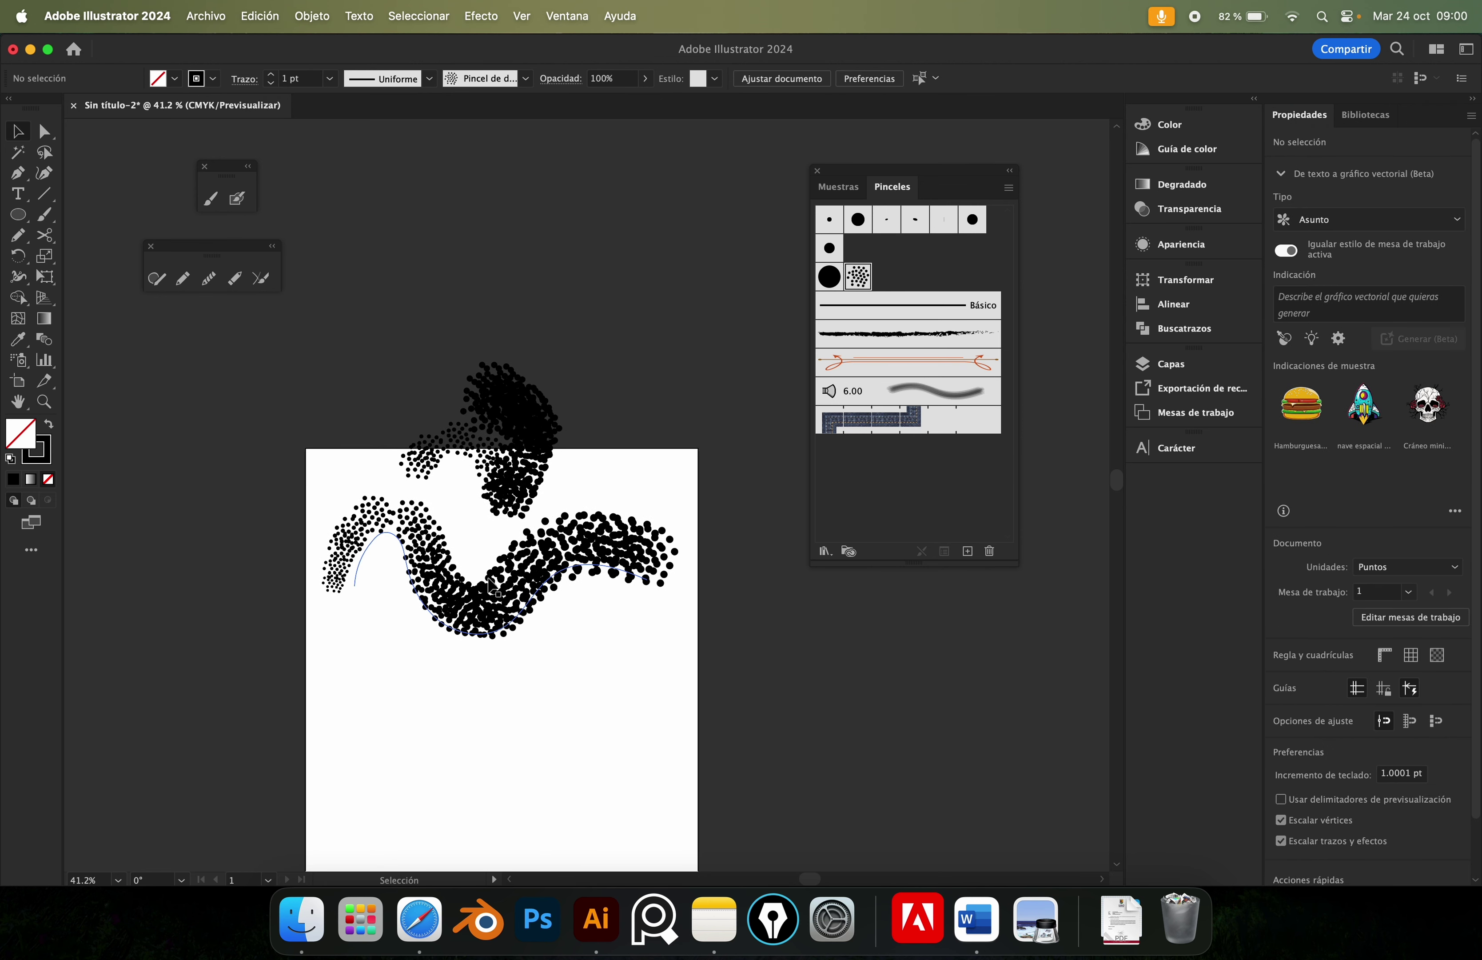
click(19, 215)
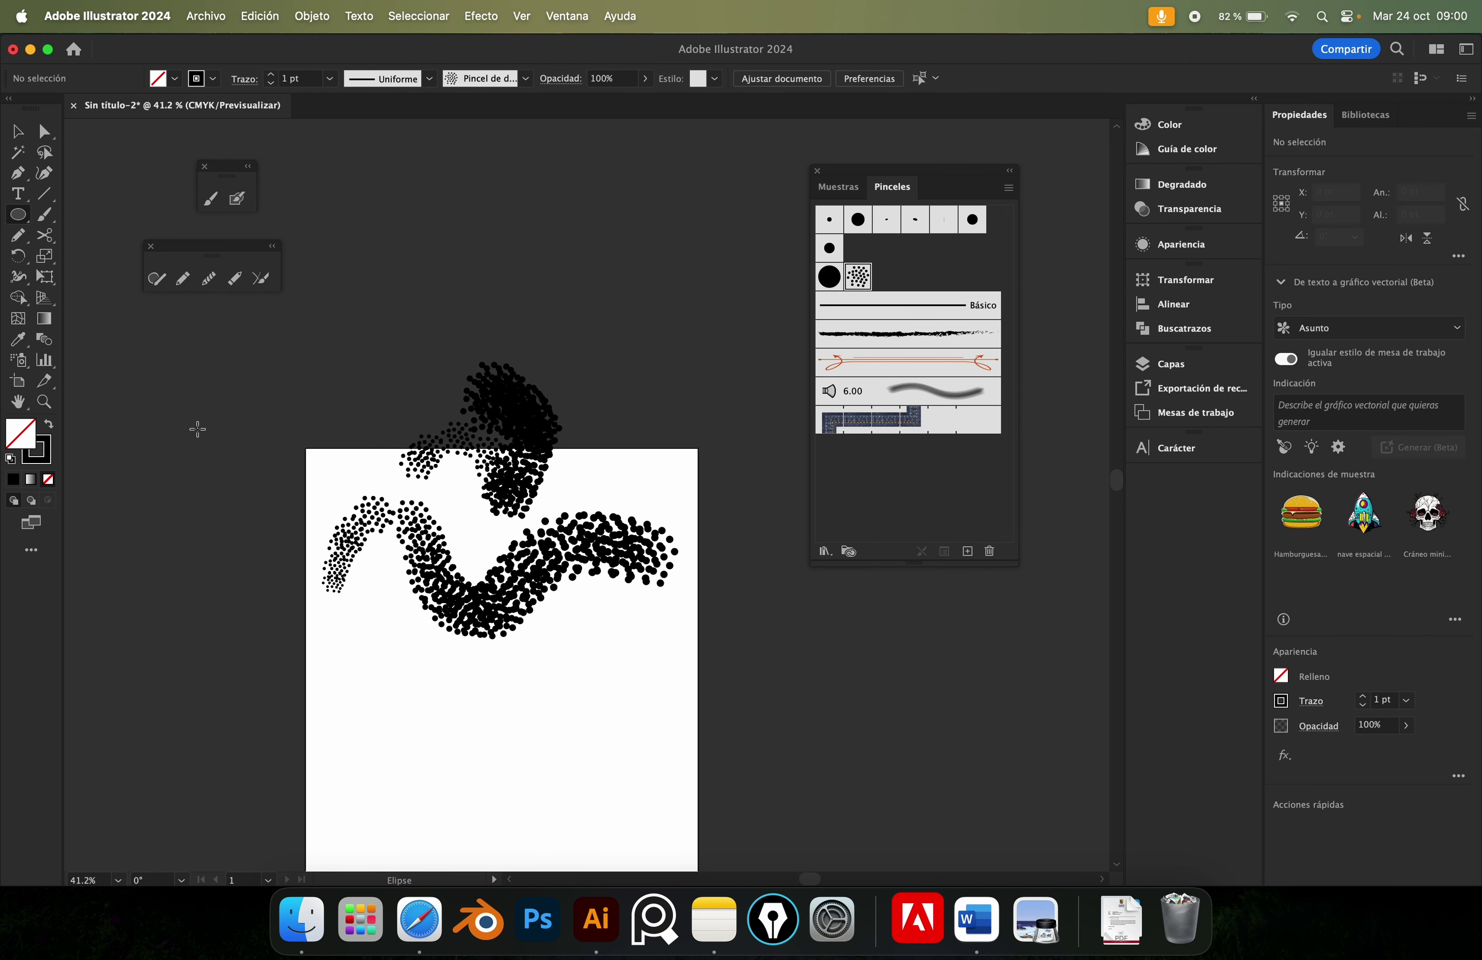
drag(156, 434, 404, 681)
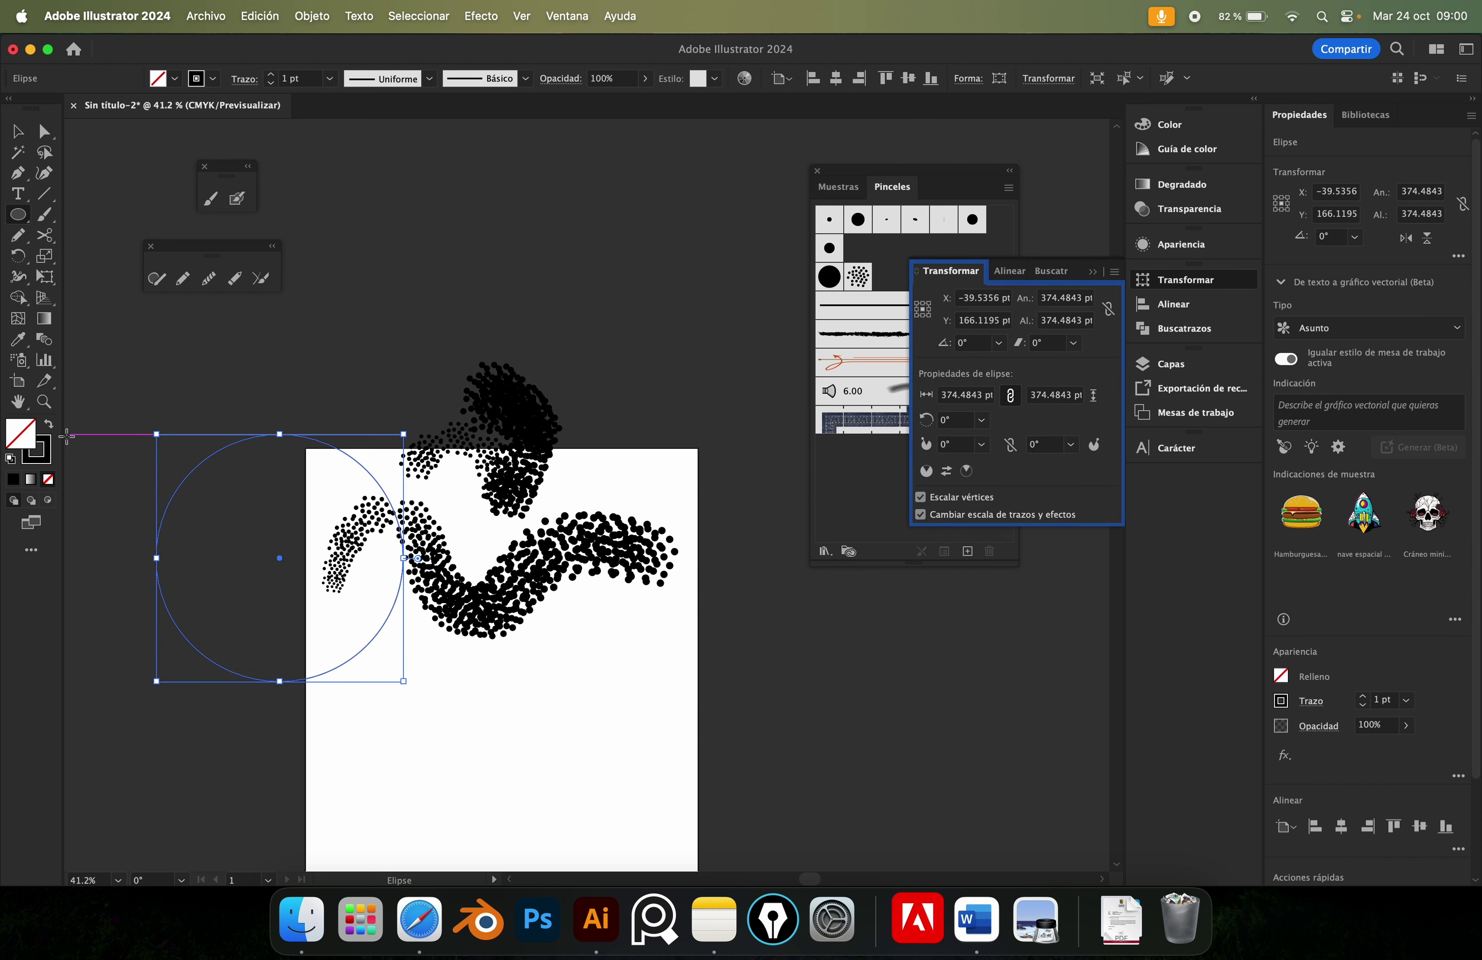
Fill the circle with ochre (hue about 39°) and remove its outline.
double_click(42, 438)
drag(612, 424, 673, 441)
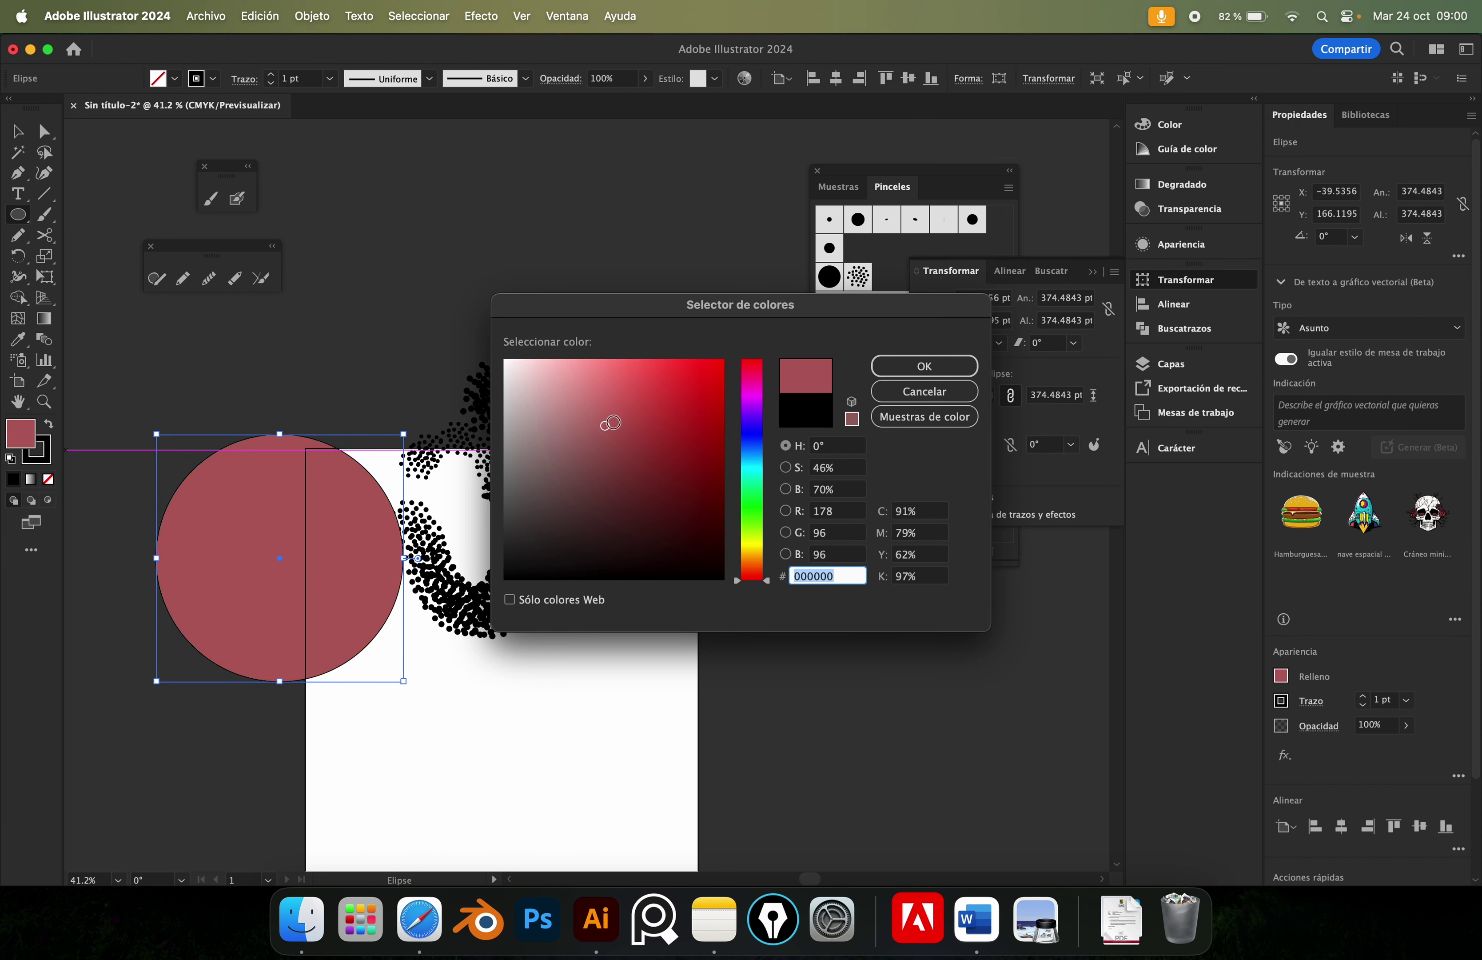
click(751, 554)
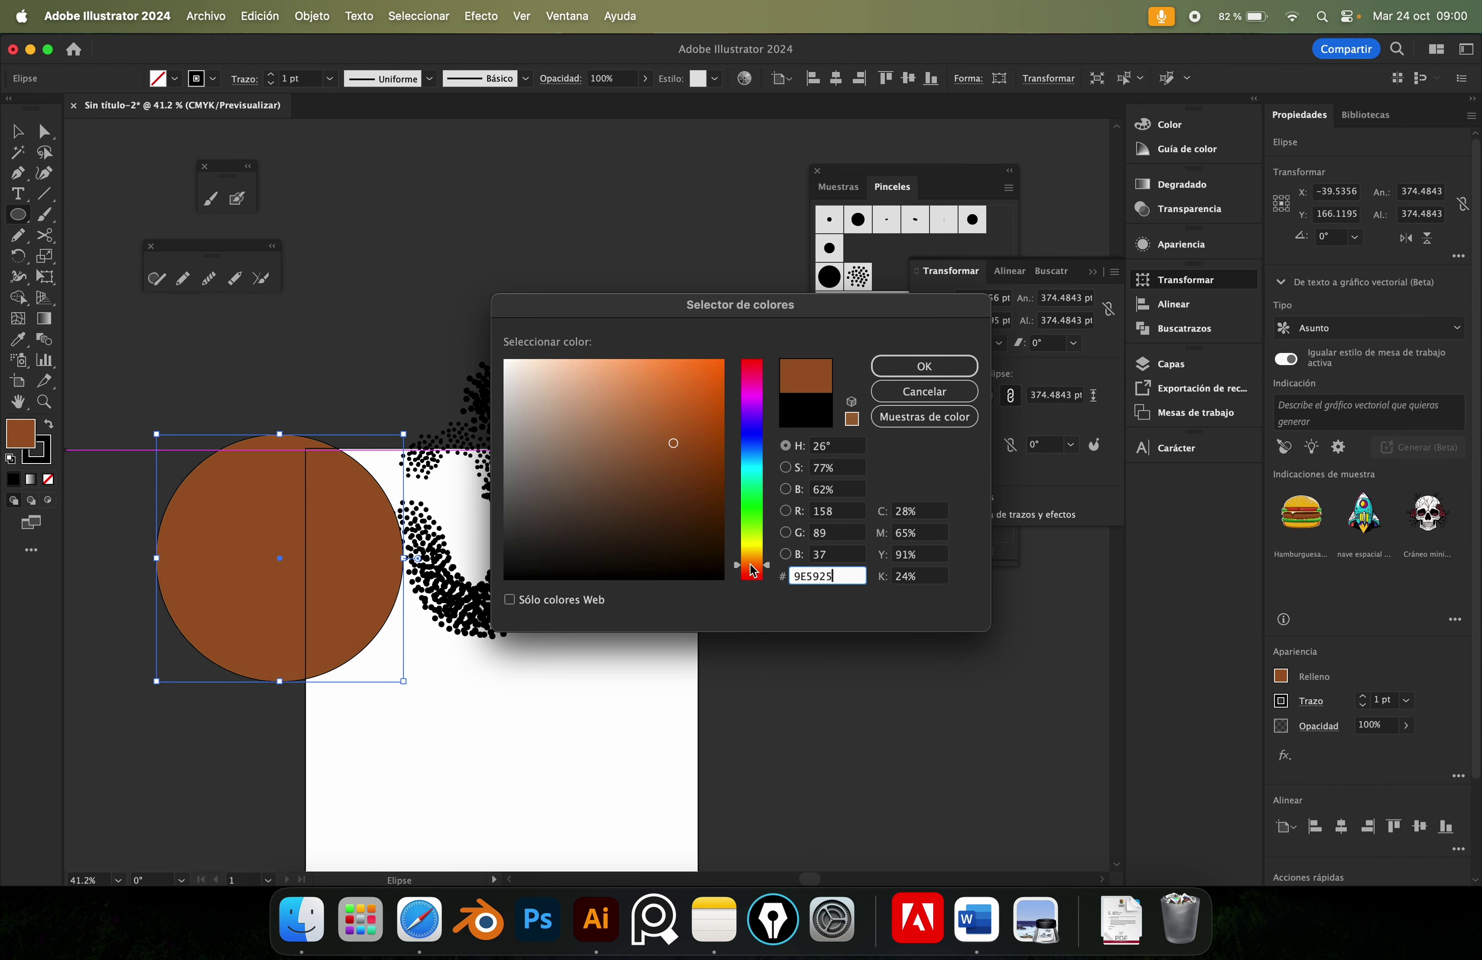
drag(753, 557, 752, 555)
mouse_move(717, 465)
mouse_down()
mouse_move(705, 416)
mouse_move(710, 438)
mouse_up()
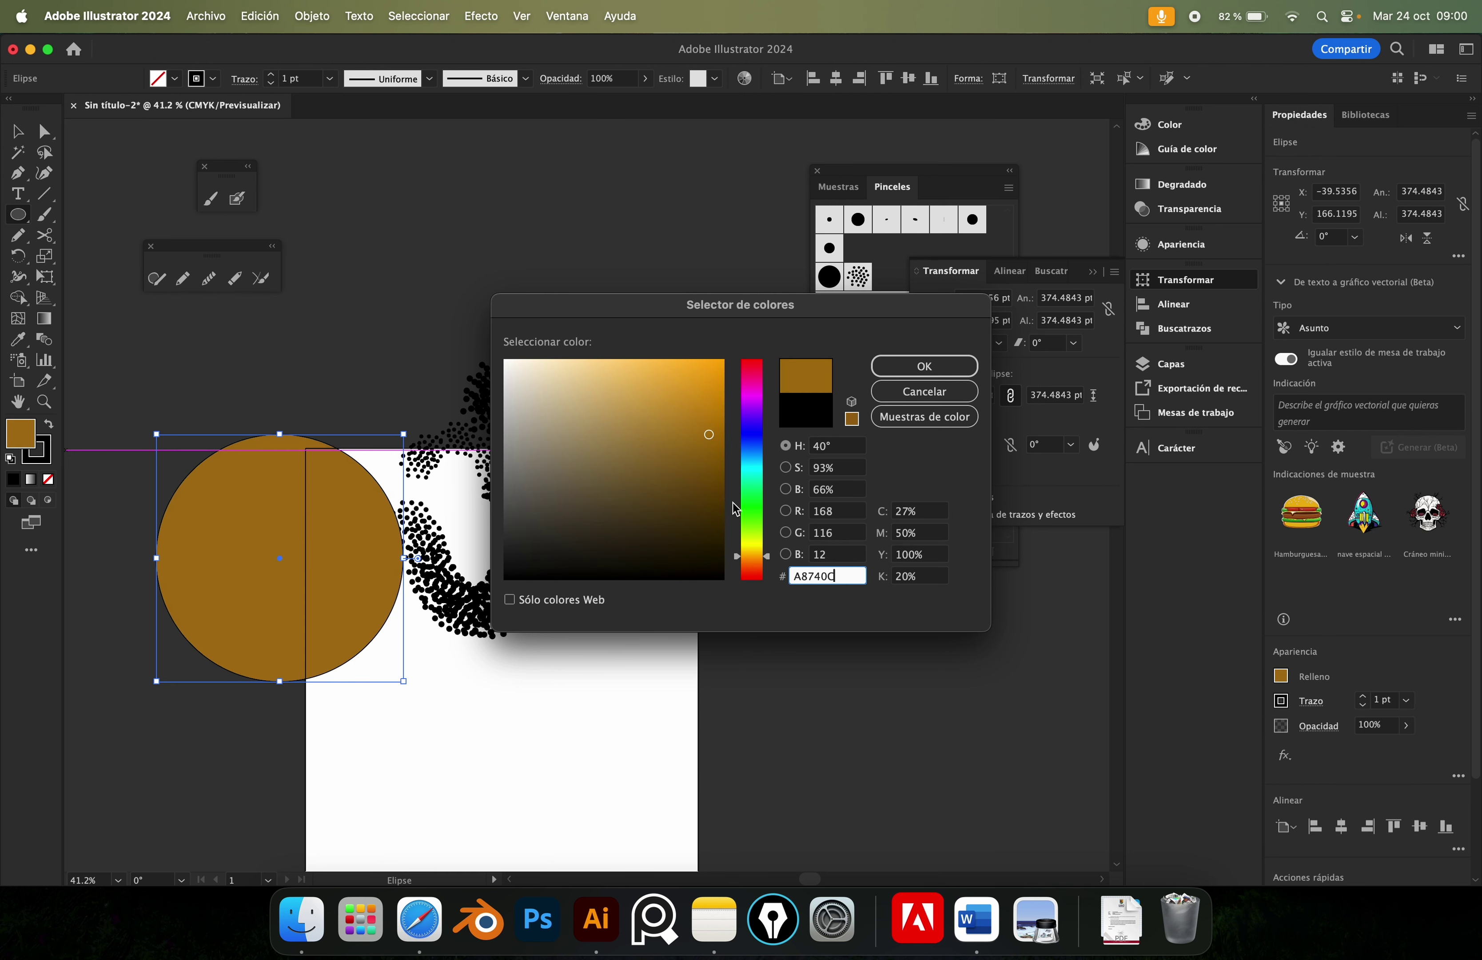
drag(753, 555, 753, 554)
drag(710, 455, 692, 398)
click(874, 368)
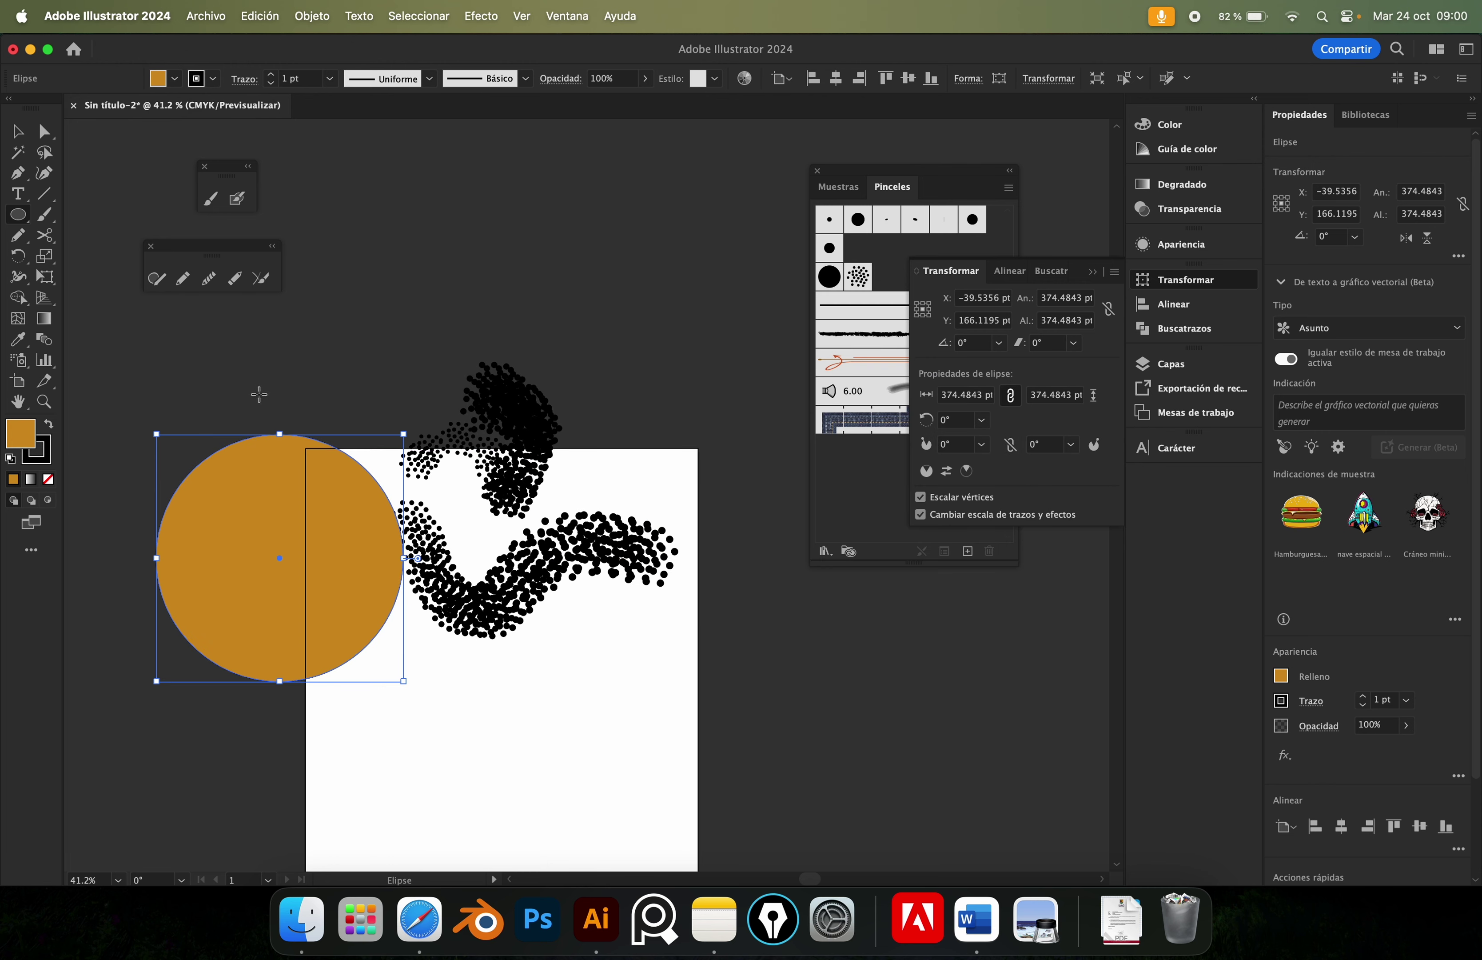
key(shift+x)
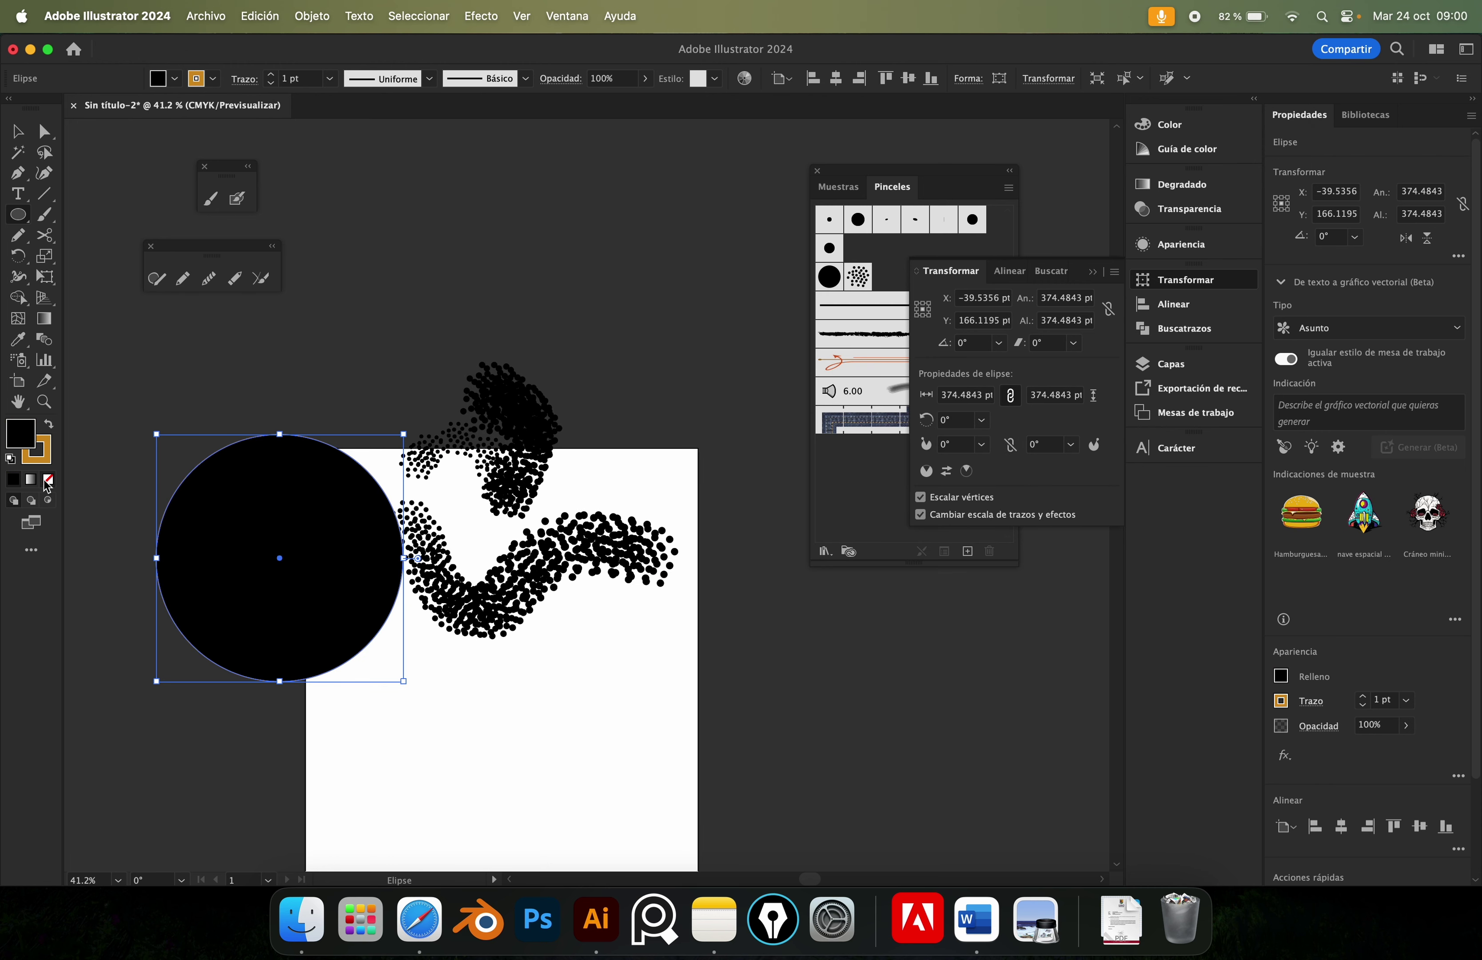
click(48, 479)
key(shift+x)
Select the dot brush strokes and delete them.
key(v)
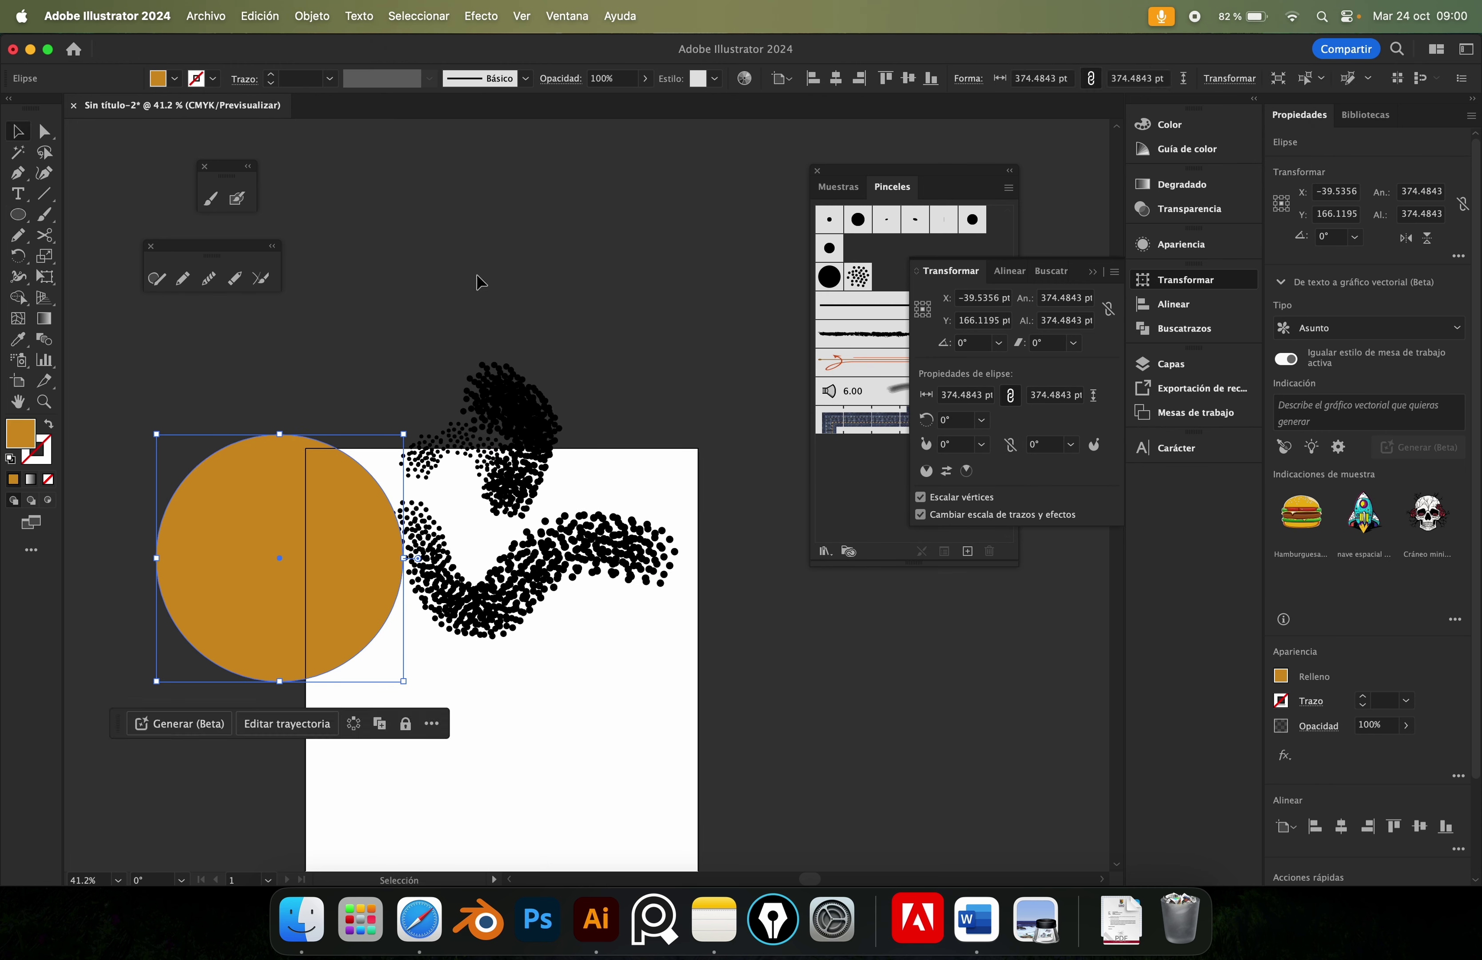
click(479, 282)
click(523, 566)
key(Delete)
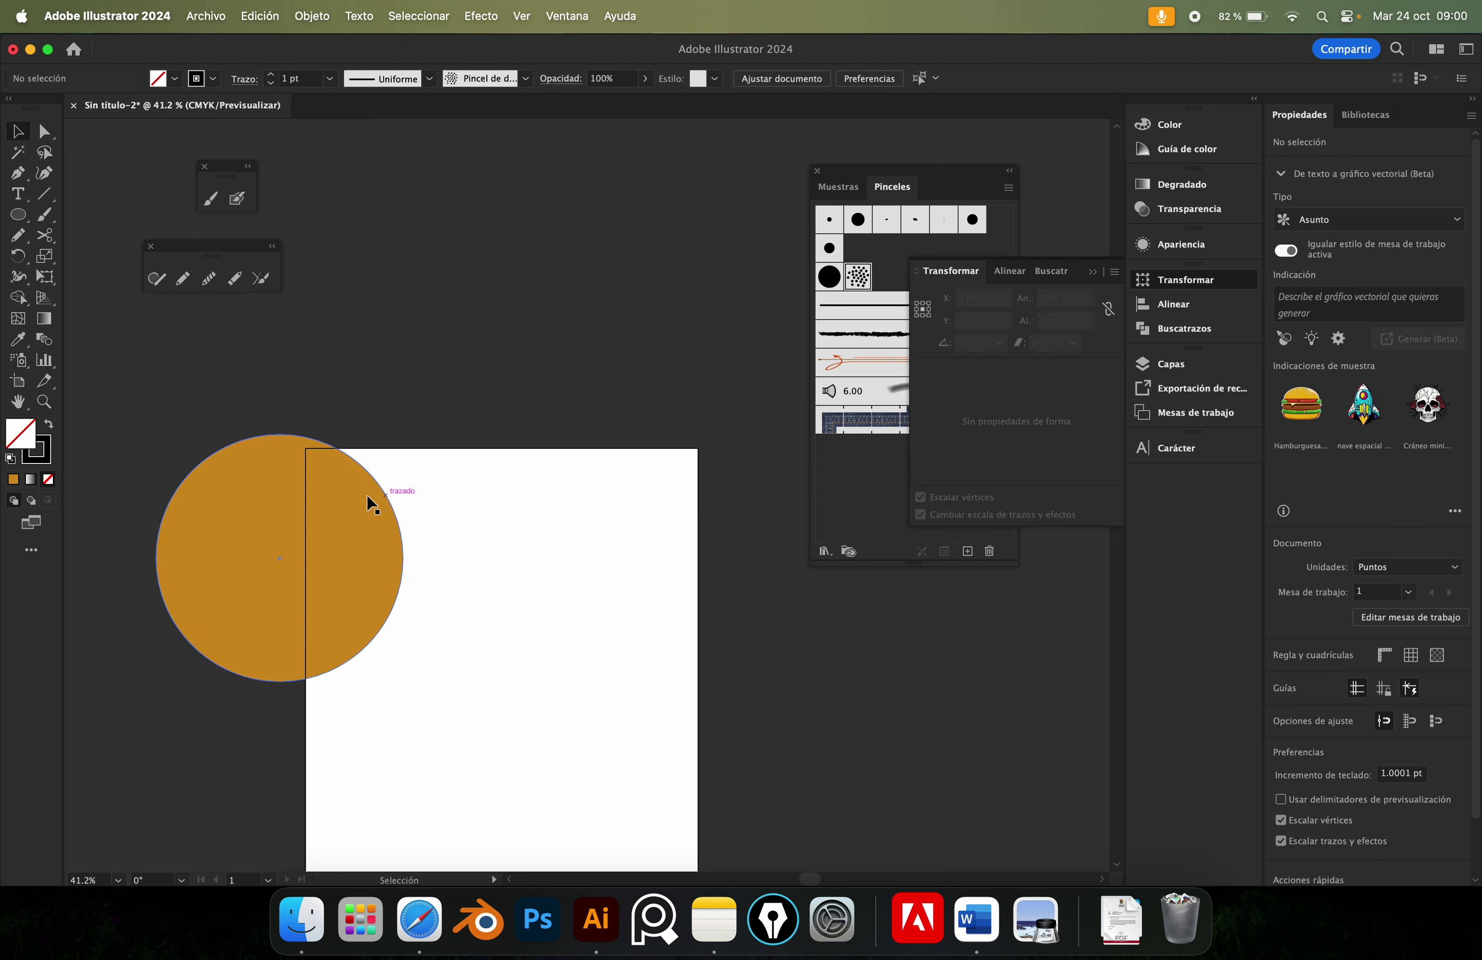
In isolation mode, paint a scatter-brush dot stroke along the circle's lower edge.
double_click(347, 497)
key(b)
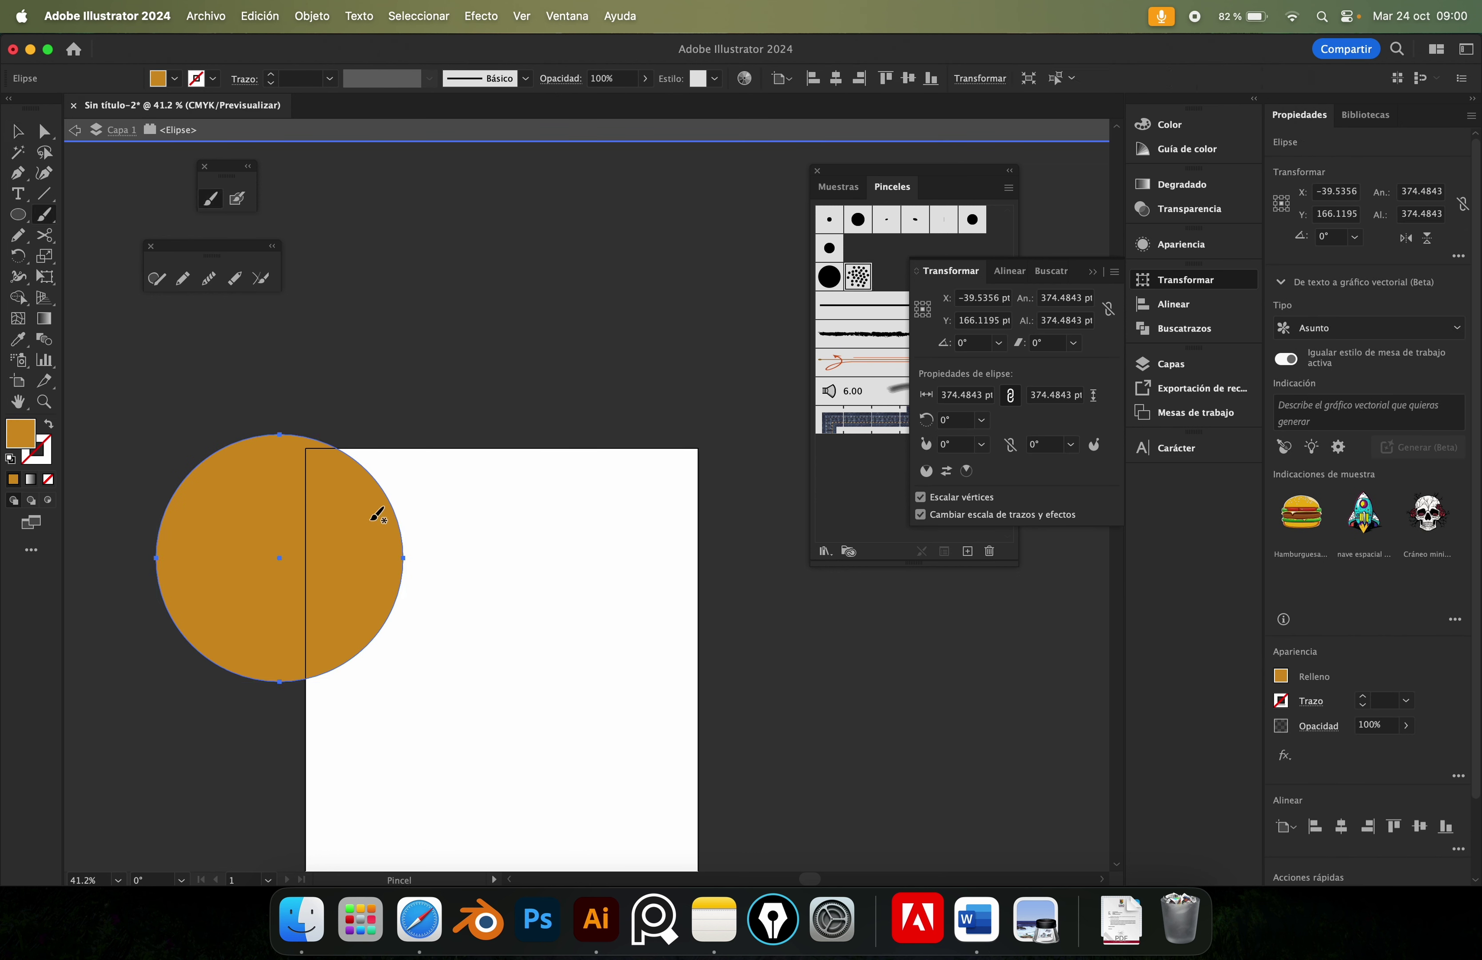
drag(214, 688, 403, 525)
key(ctrl+z)
drag(368, 726, 379, 701)
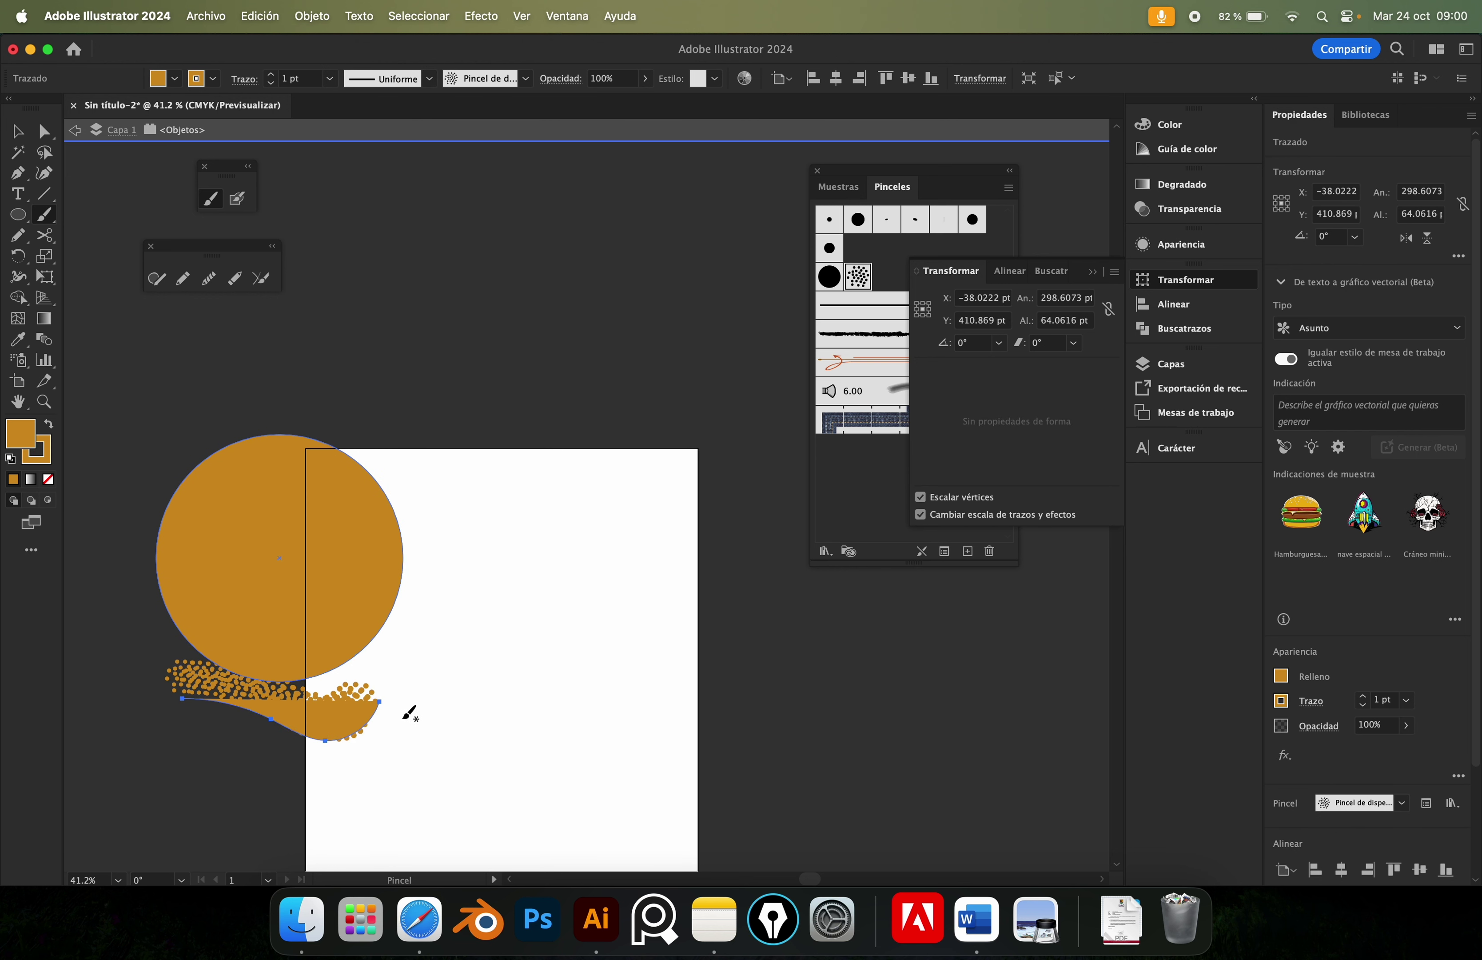
Give the dot stroke no fill and a dark brown A56F19 stroke colour.
click(48, 480)
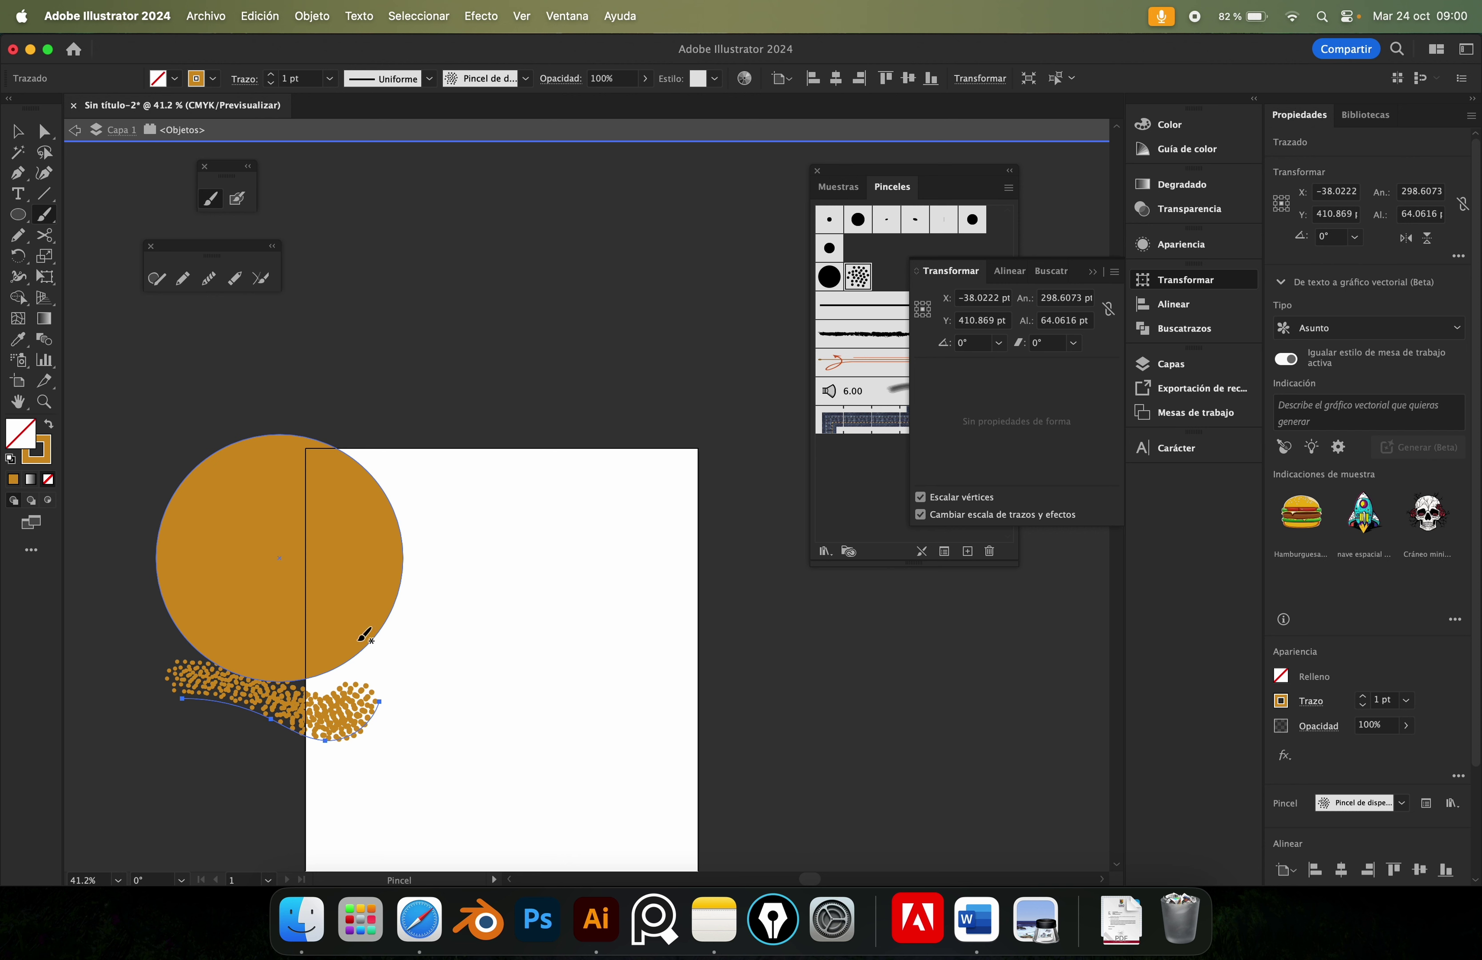
double_click(51, 464)
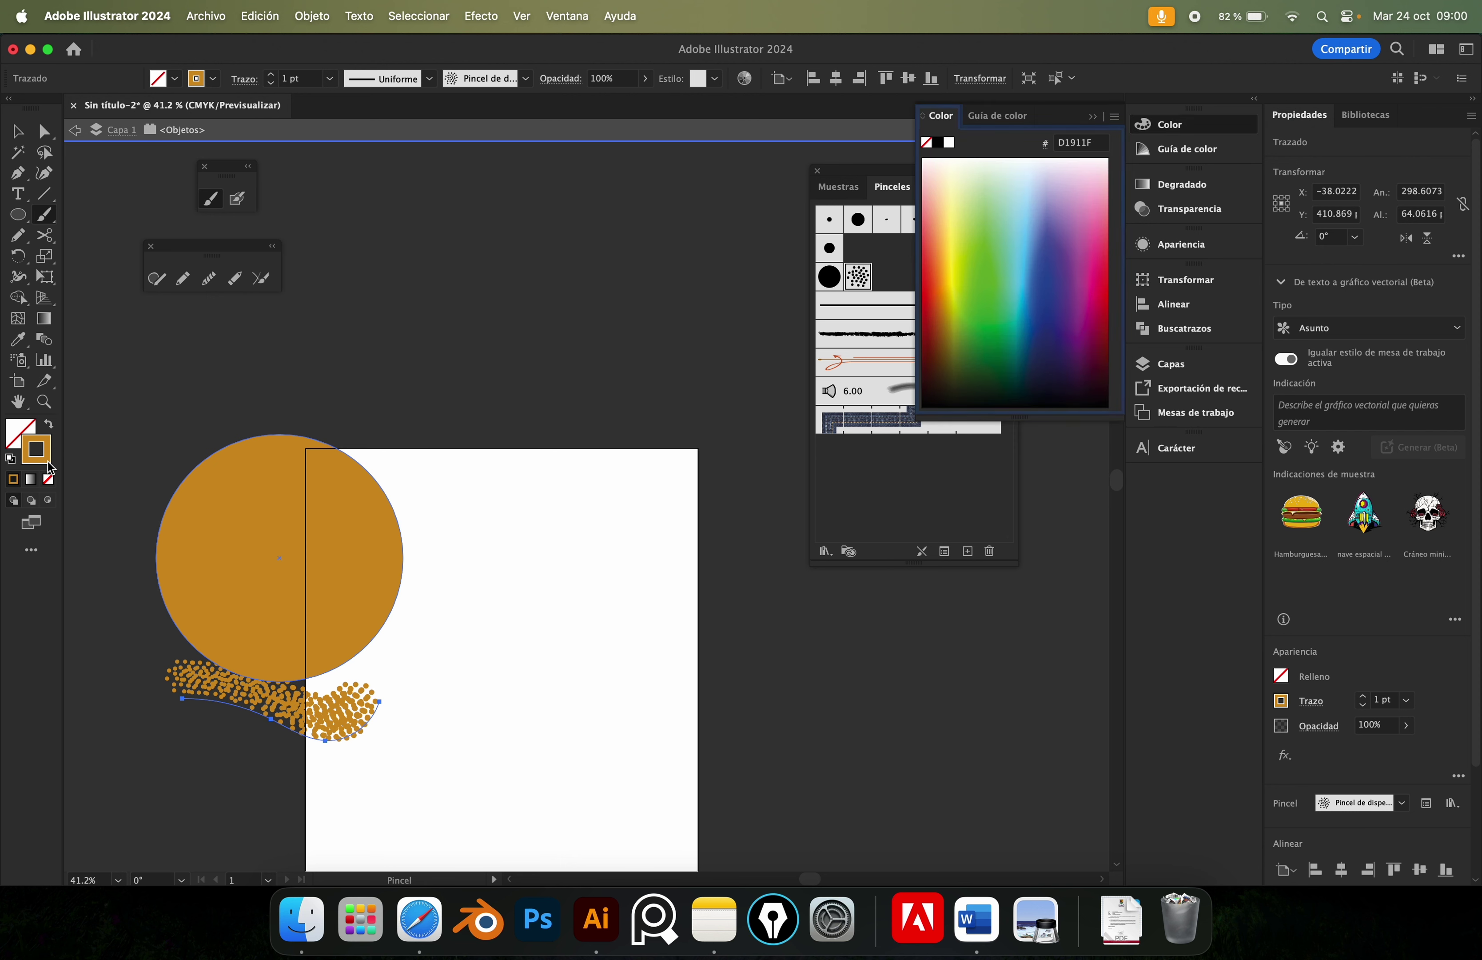
click(693, 435)
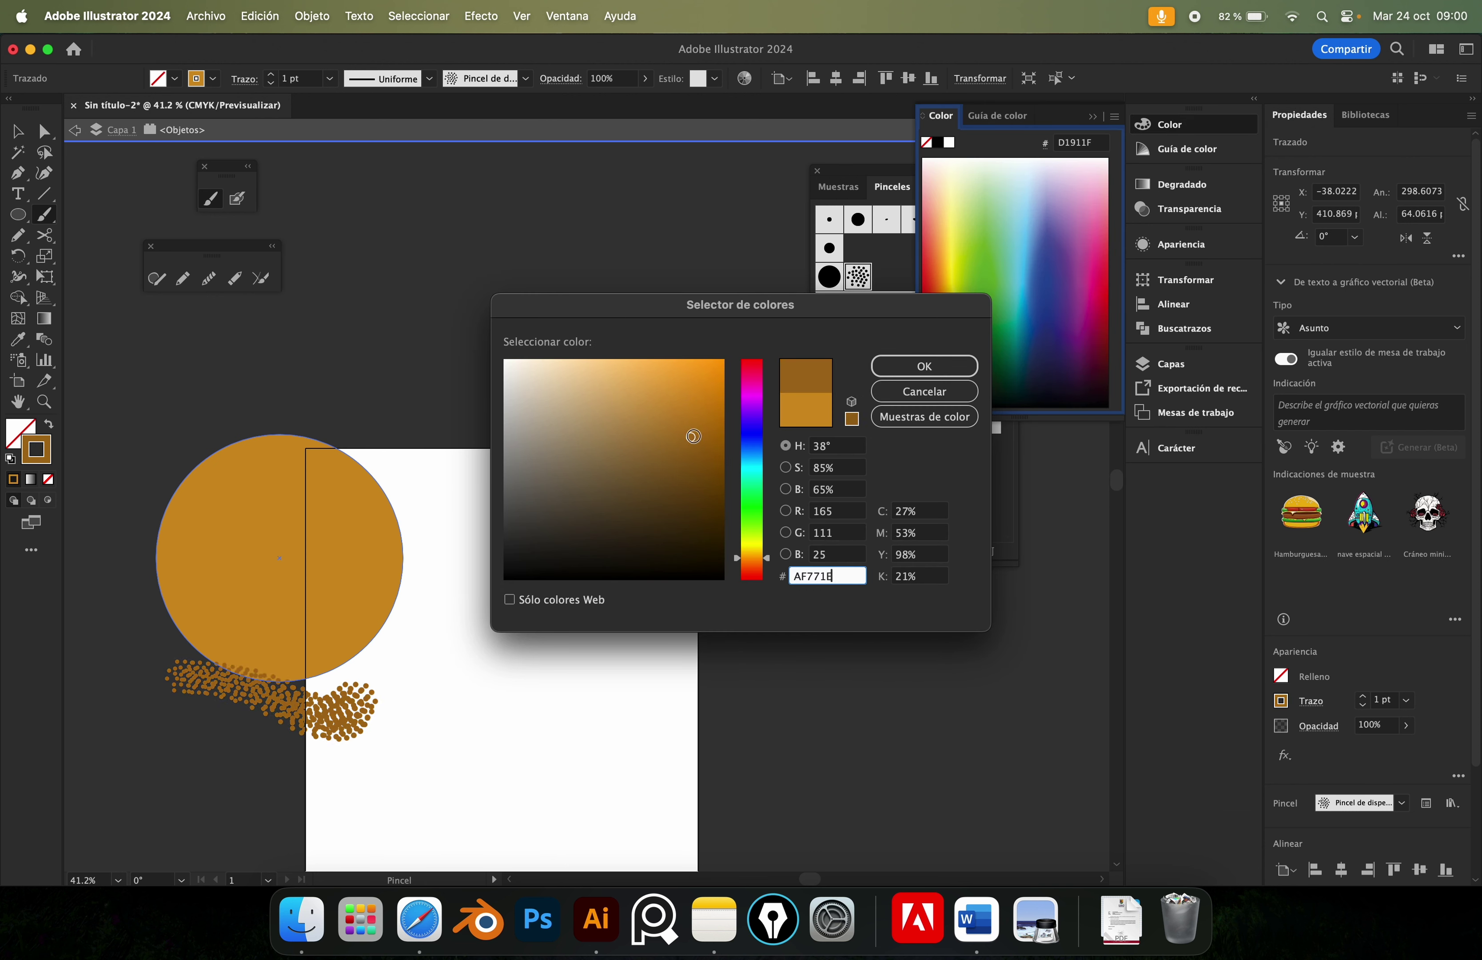
click(924, 365)
Move the dot stroke up-left so it overlaps the circle's lower edge.
key(v)
mouse_move(325, 716)
mouse_down()
mouse_move(290, 681)
mouse_move(306, 669)
mouse_up()
click(457, 614)
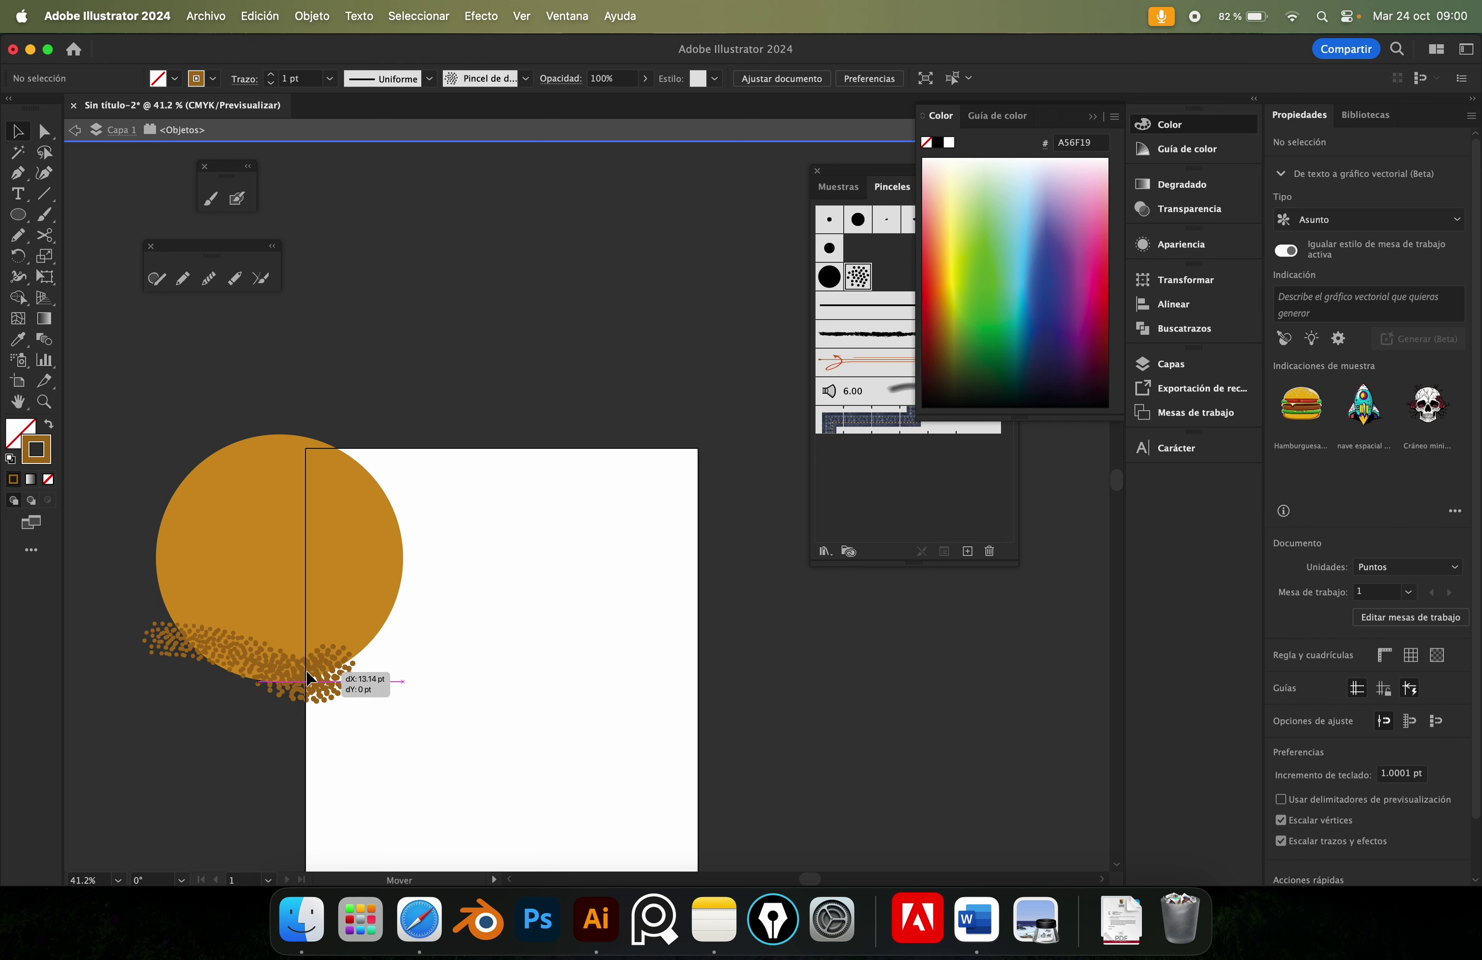
click(237, 198)
Add more dot-scatter shading along the circle's lower-left and left edges.
drag(150, 614, 249, 676)
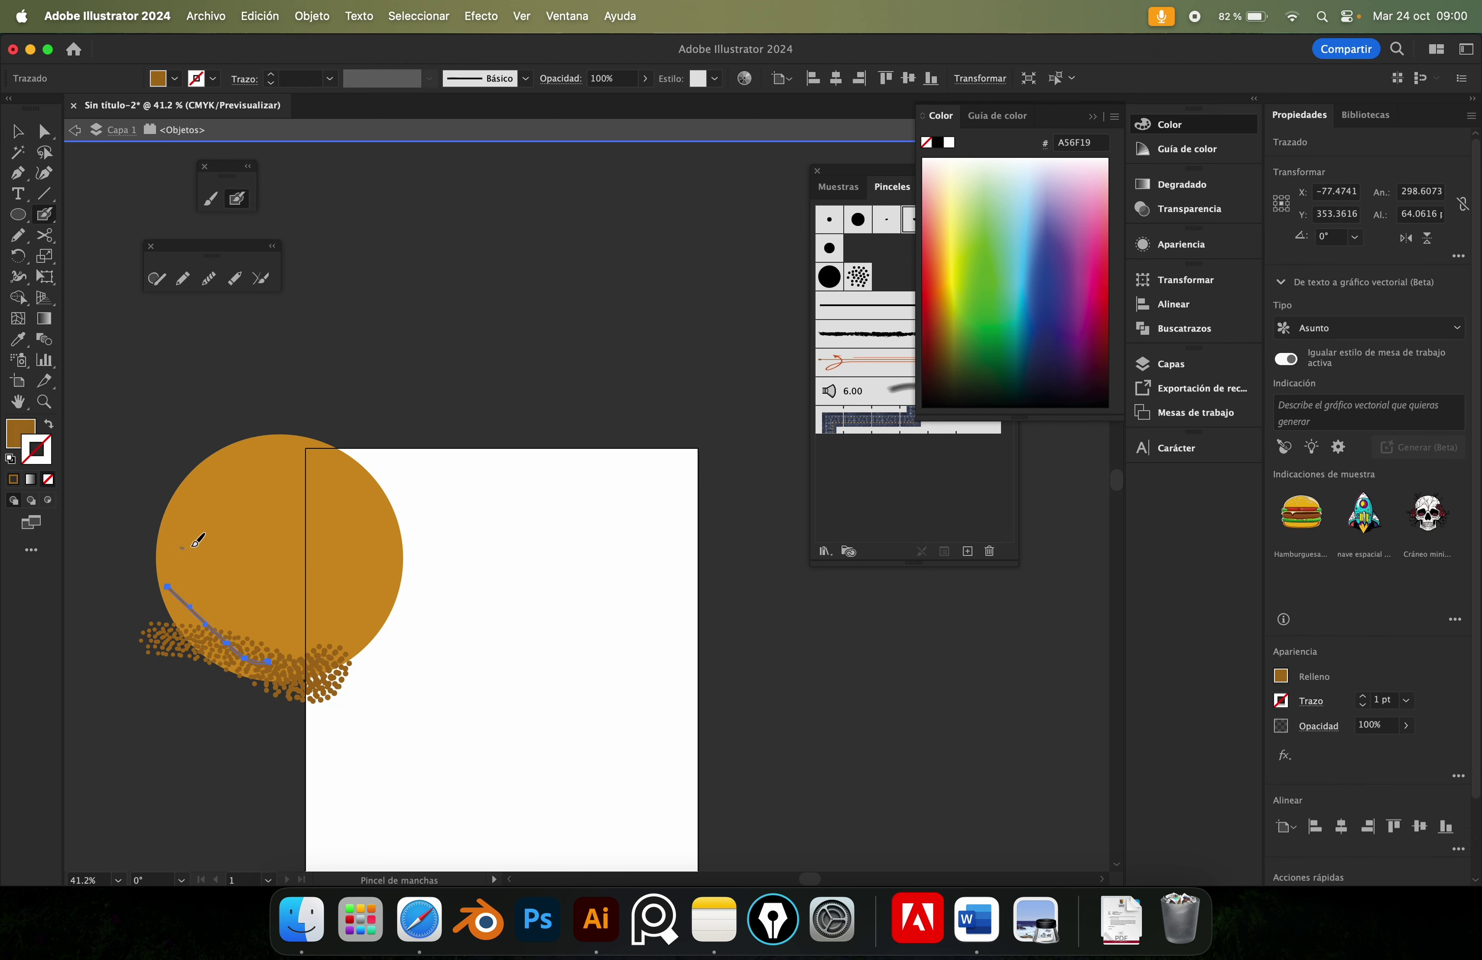
click(210, 198)
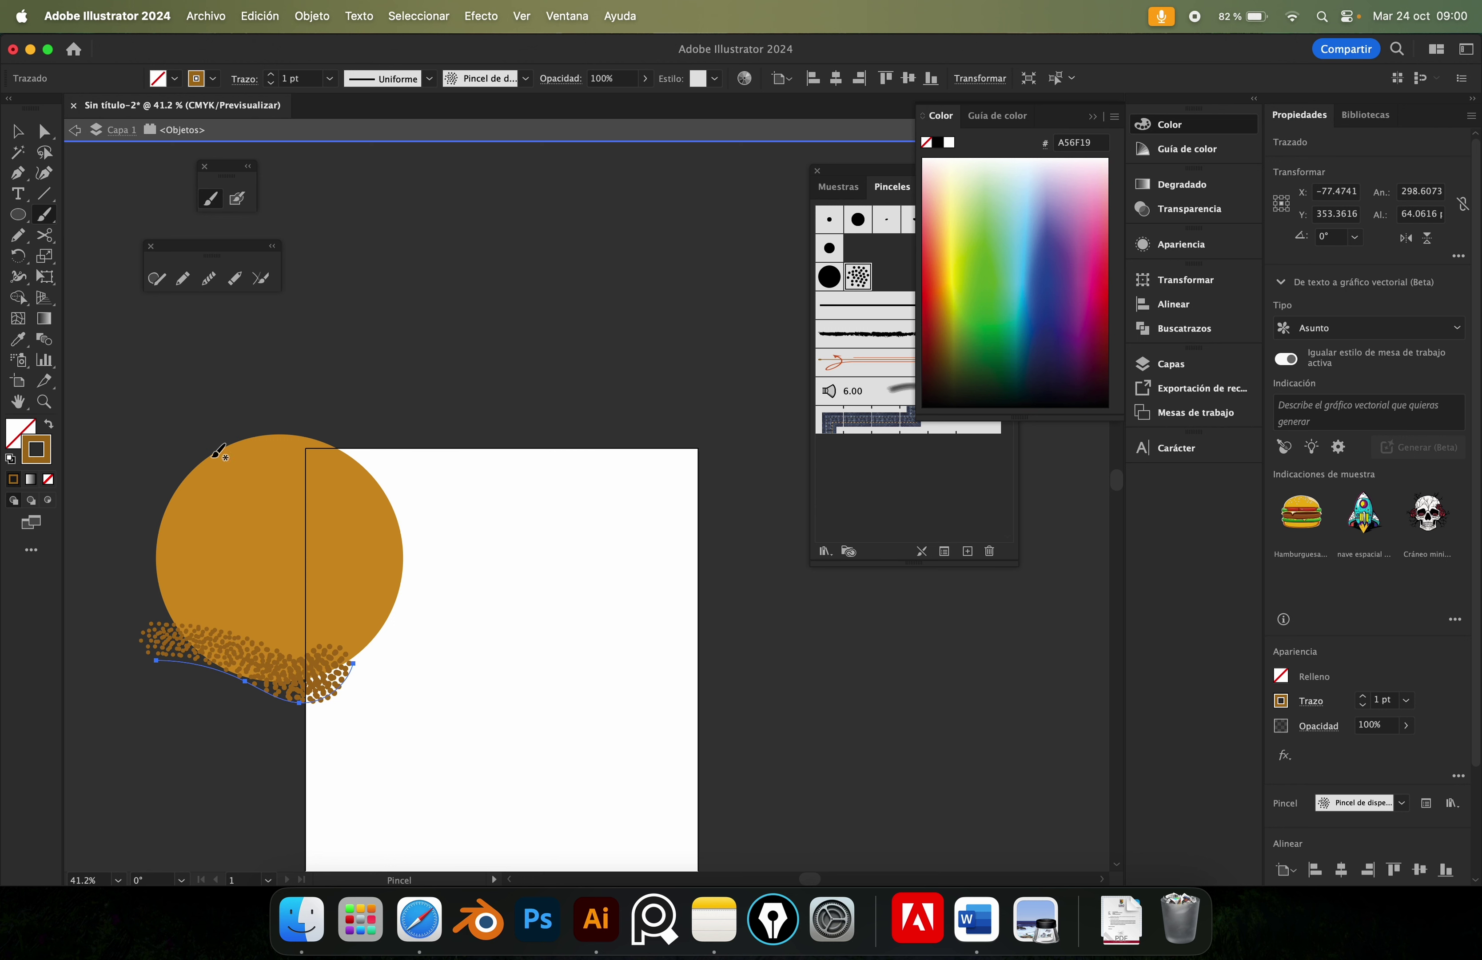
drag(262, 642, 206, 498)
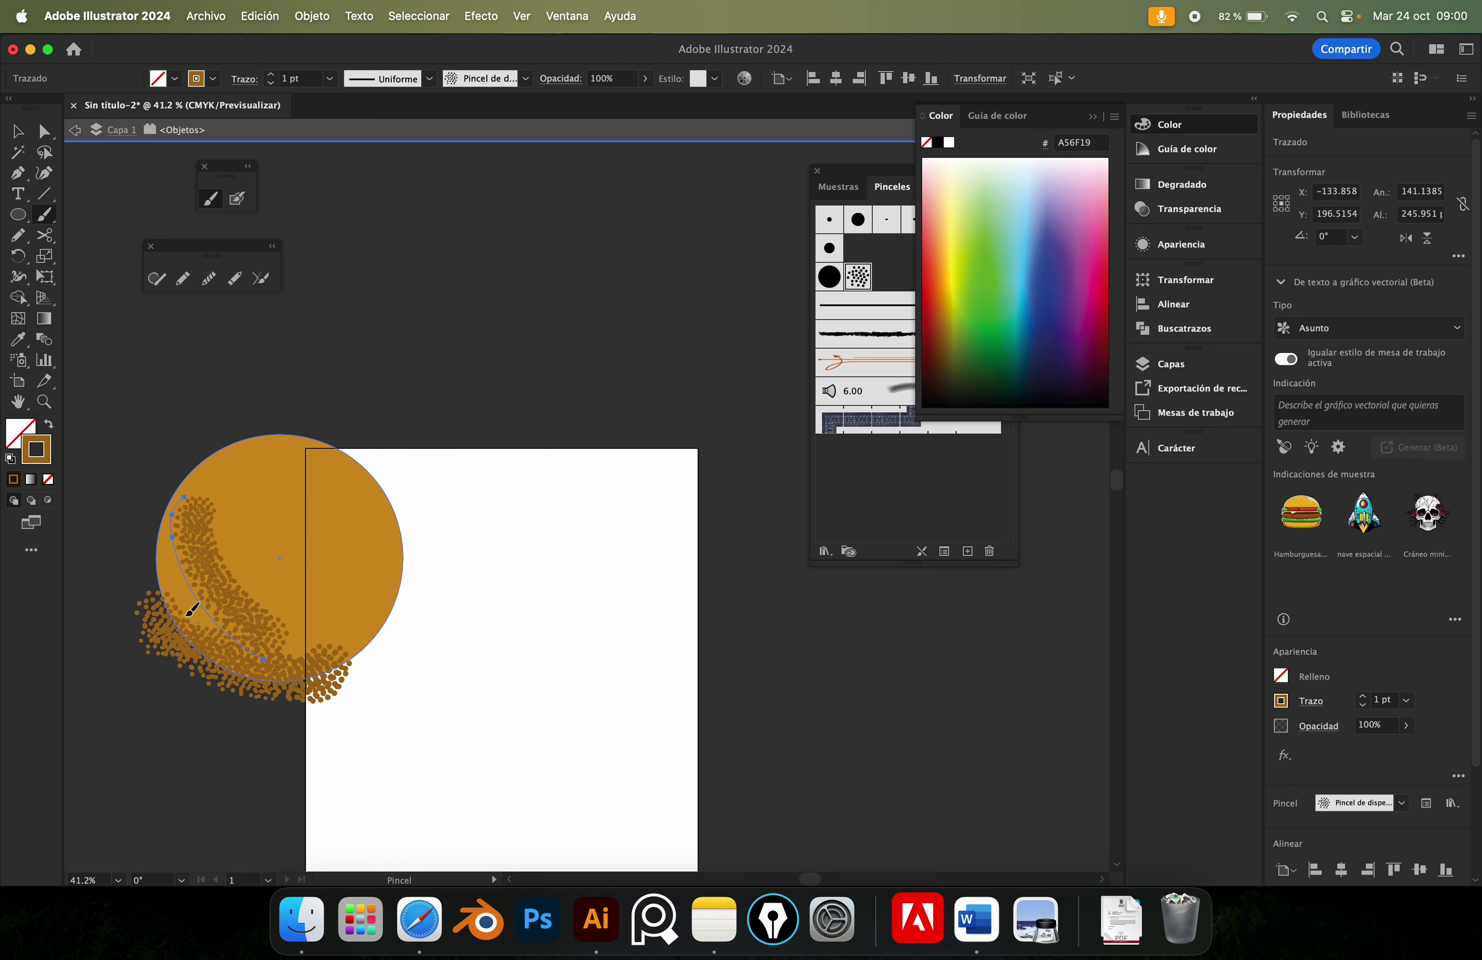
mouse_move(159, 441)
mouse_down()
mouse_move(198, 623)
mouse_move(196, 439)
mouse_up()
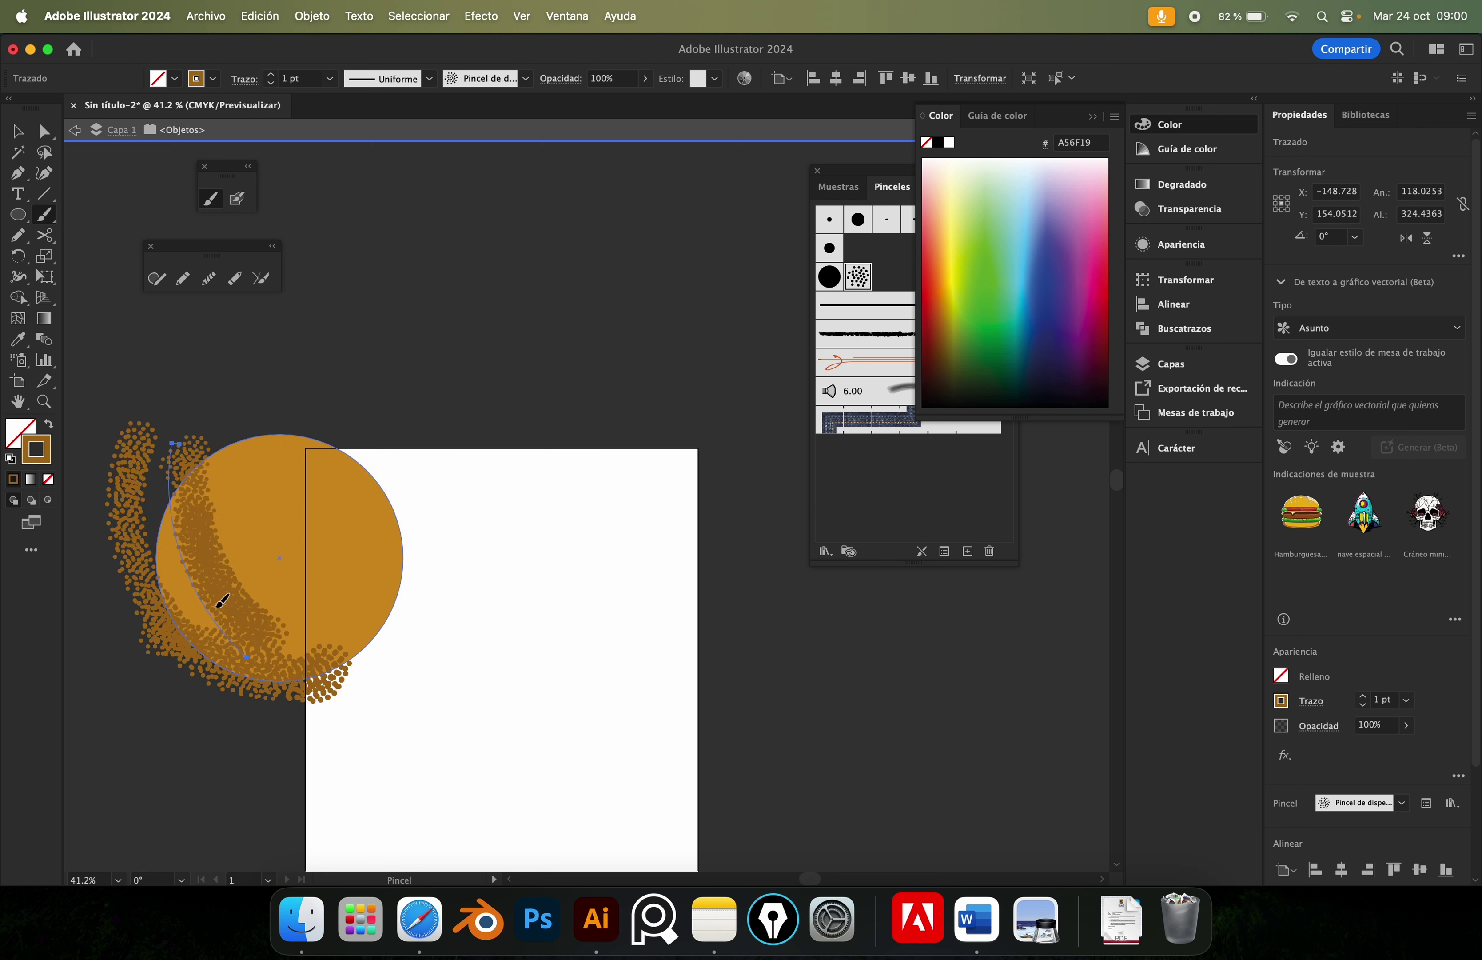
mouse_move(201, 635)
mouse_down()
mouse_move(157, 478)
mouse_move(215, 617)
mouse_move(186, 478)
mouse_up()
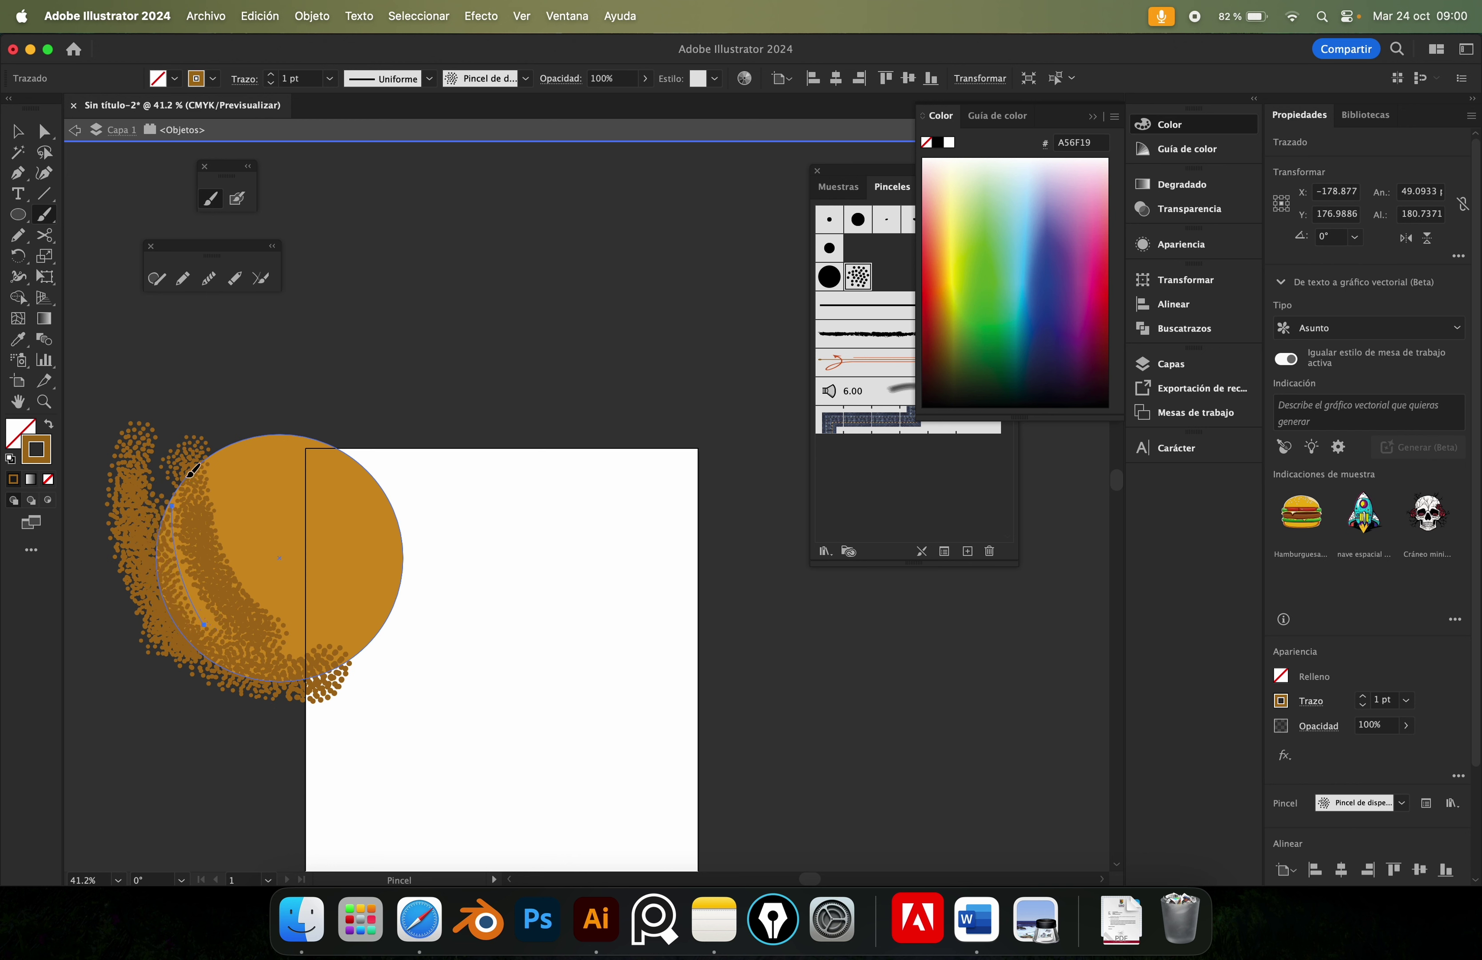
Select the ochre circle, delete it by mistake, and restore it with undo.
key(v)
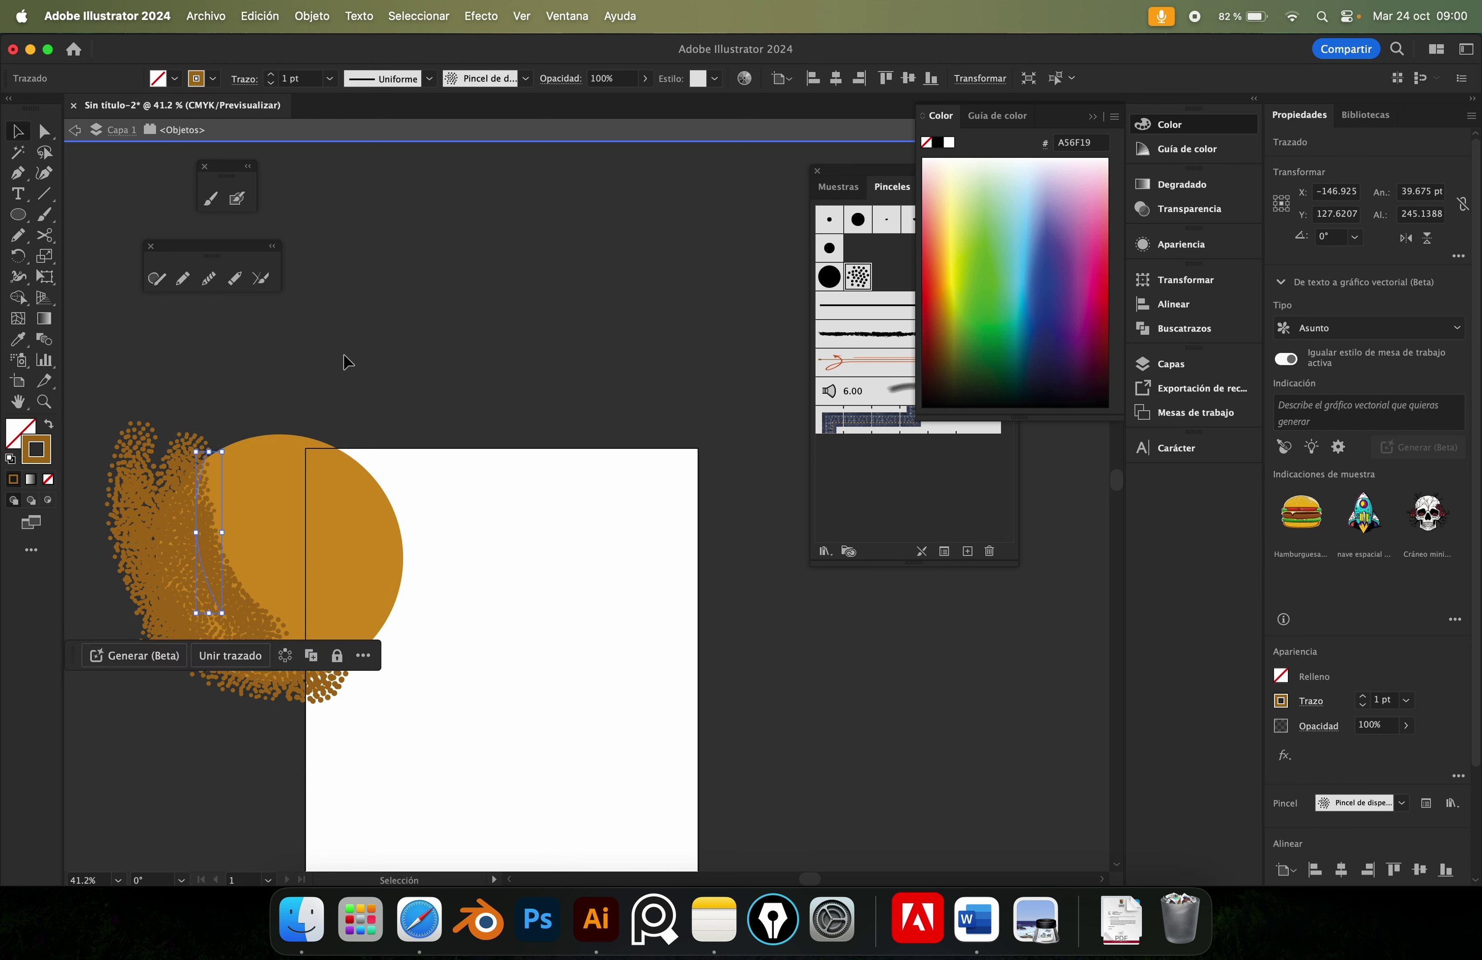
click(346, 364)
click(292, 502)
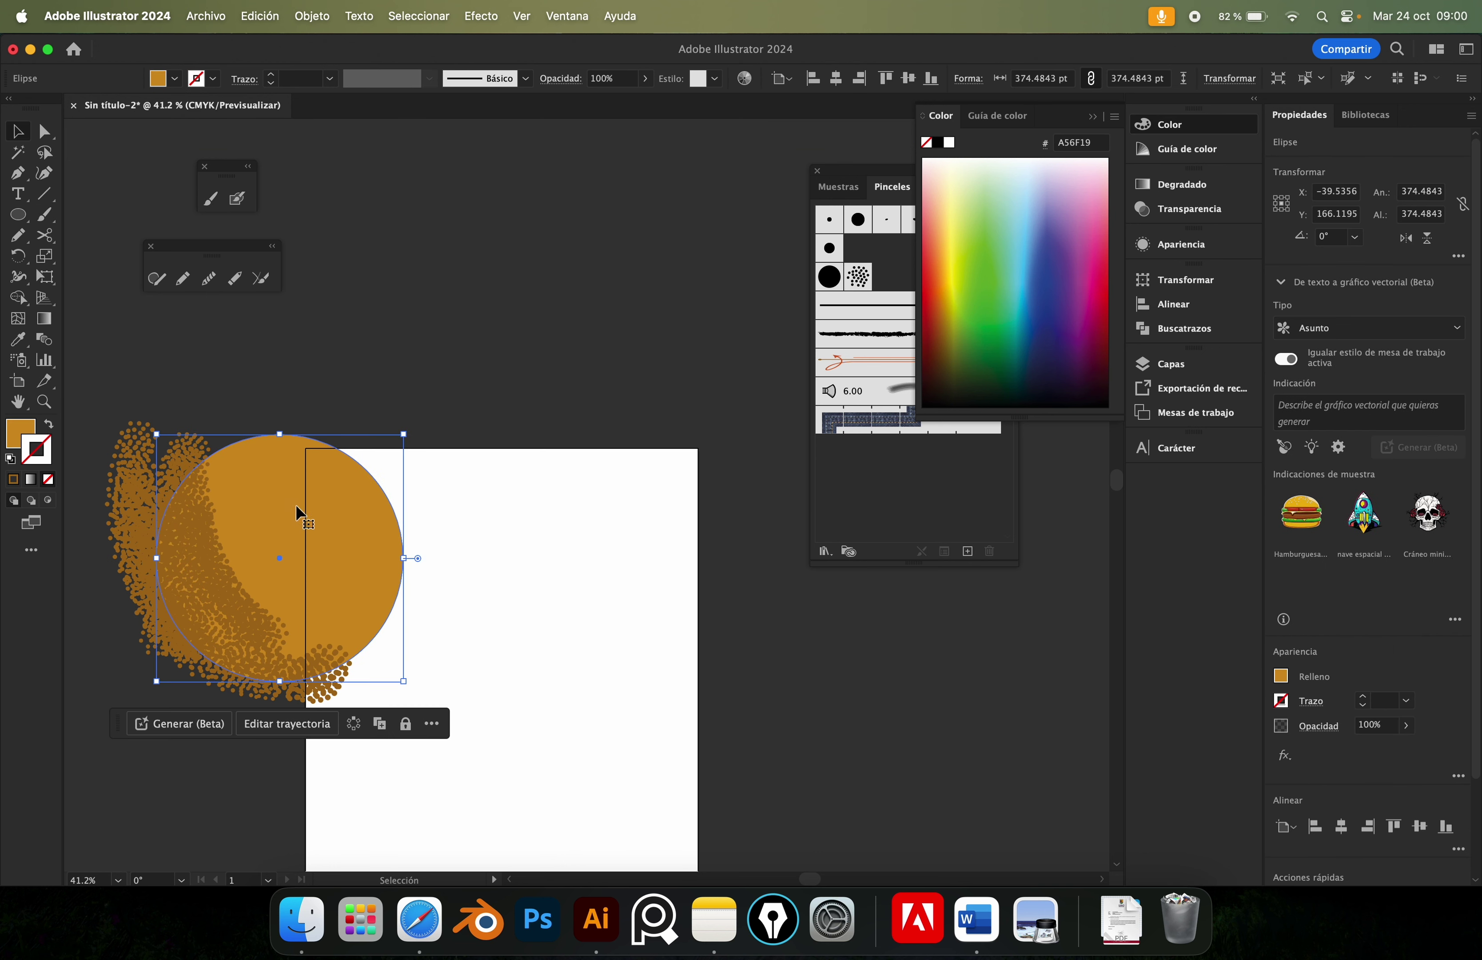
key(a)
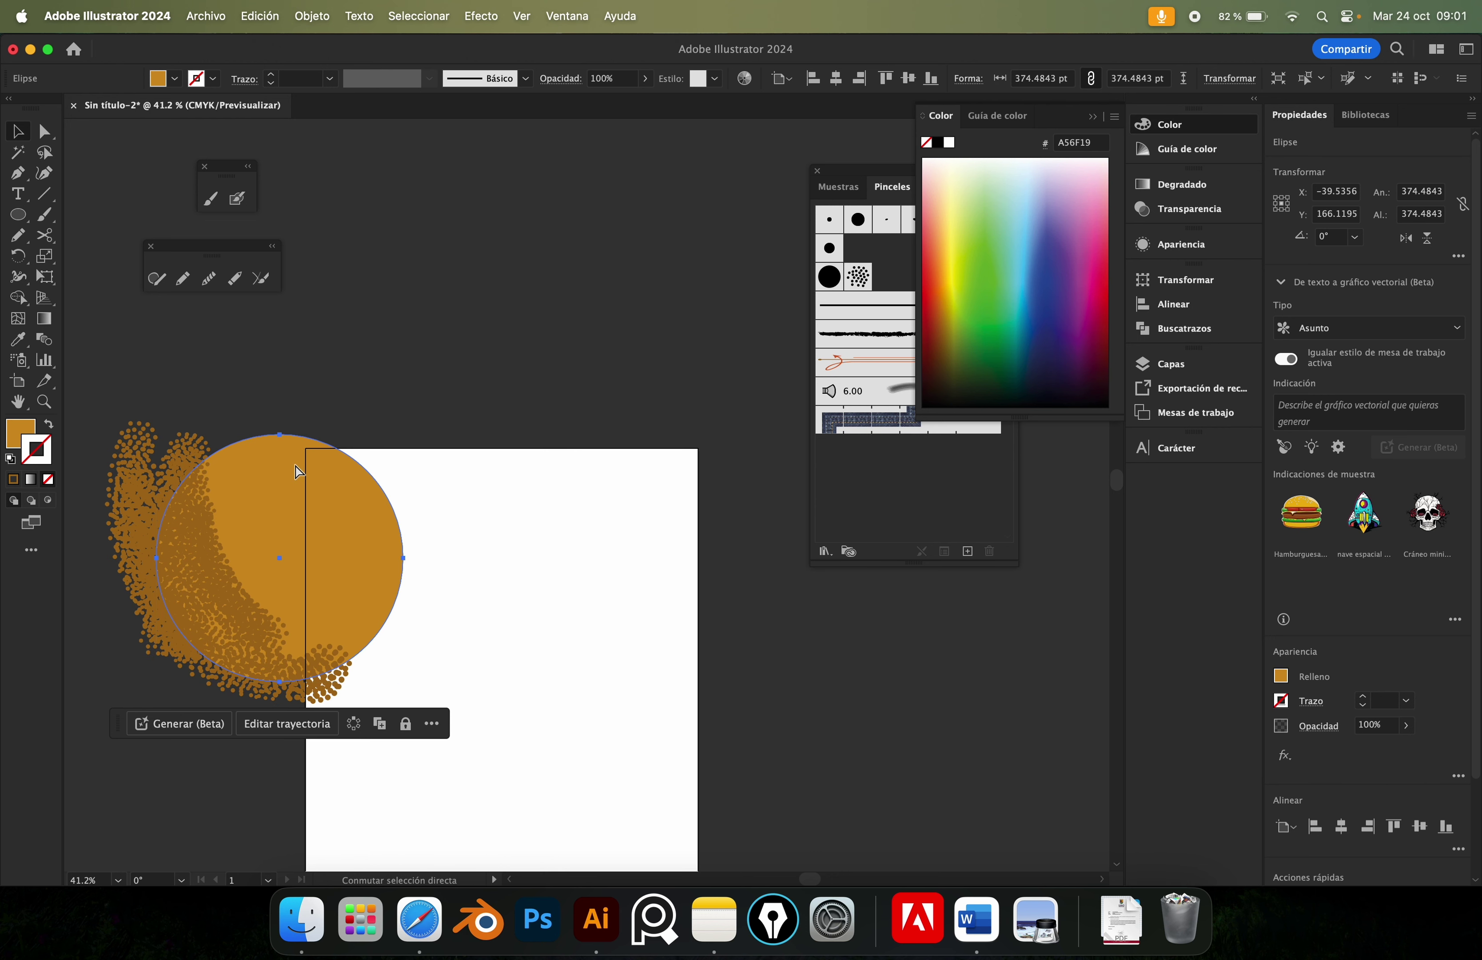
key(super+apostrophe)
key(super+apostrophe)
key(Delete)
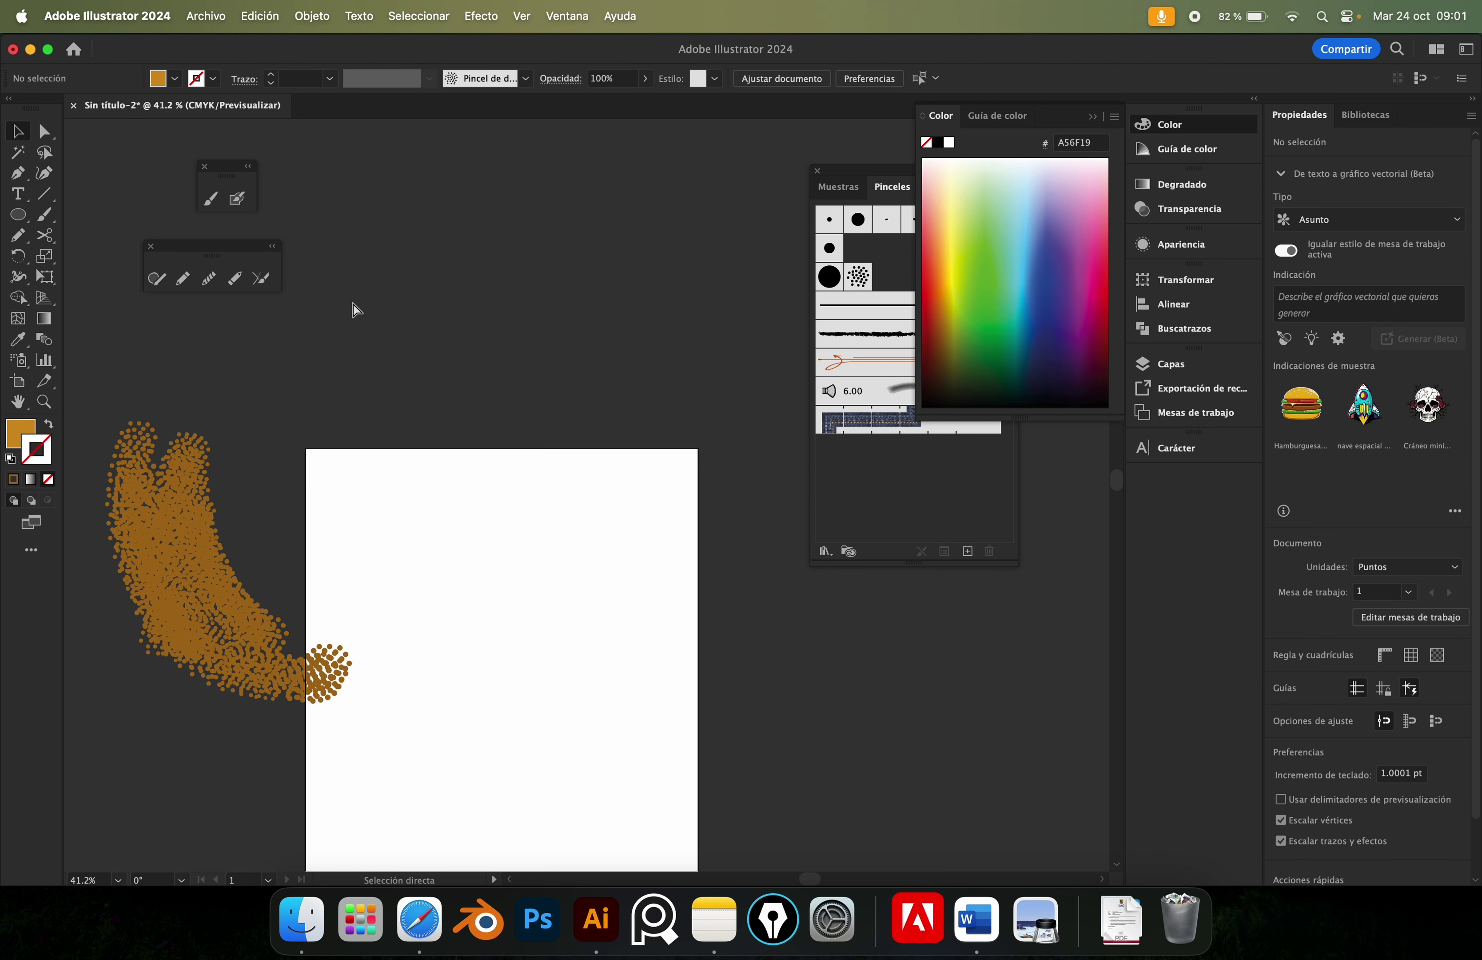
click(214, 667)
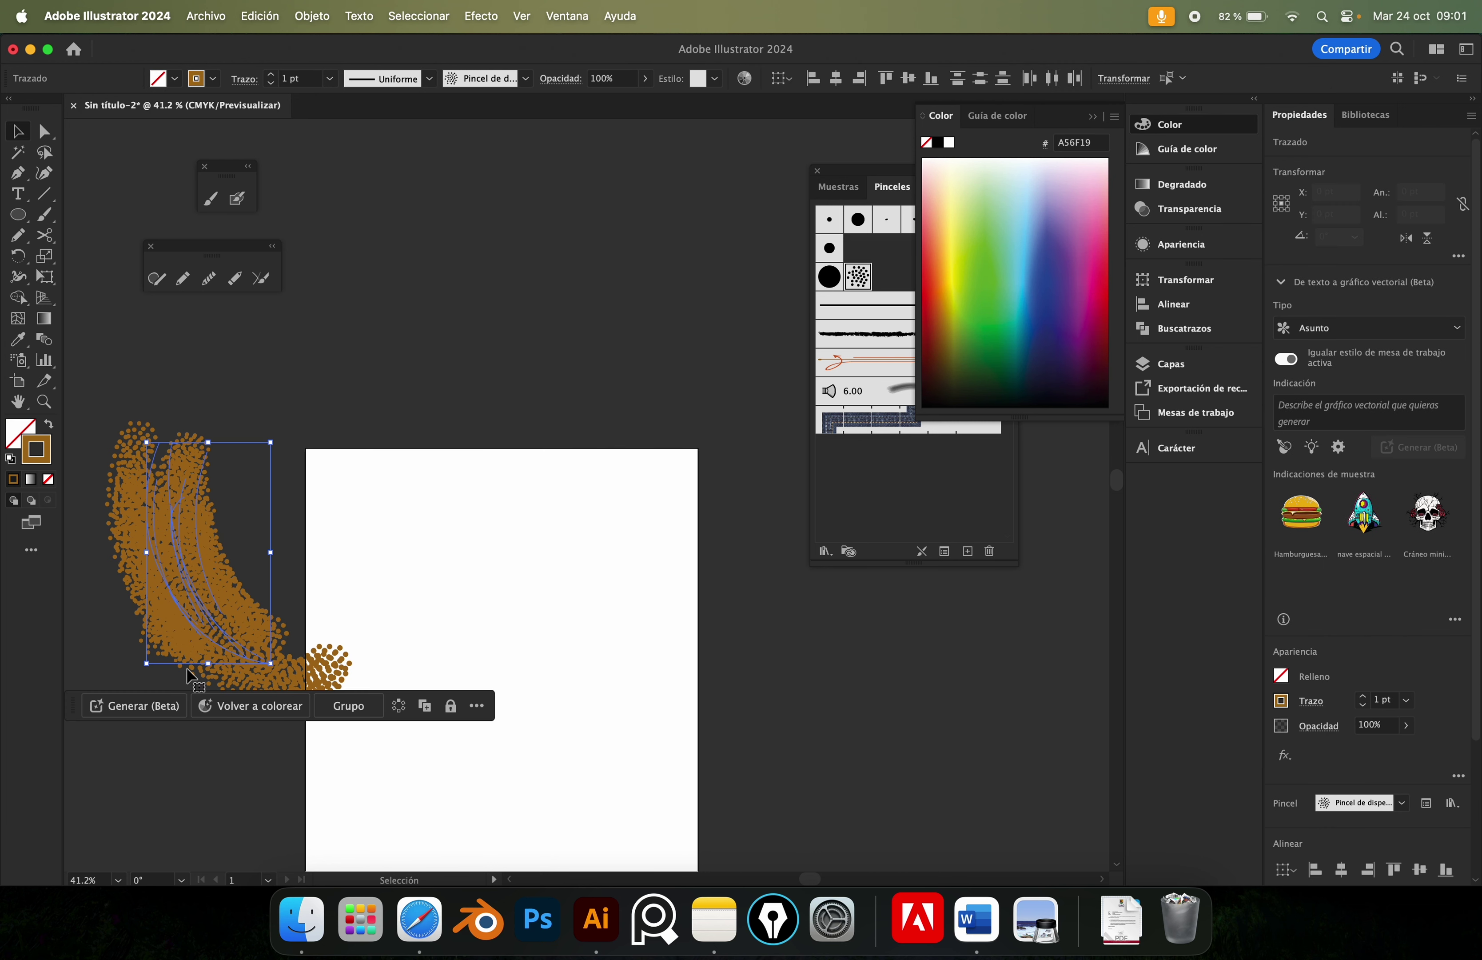
key(ctrl+z)
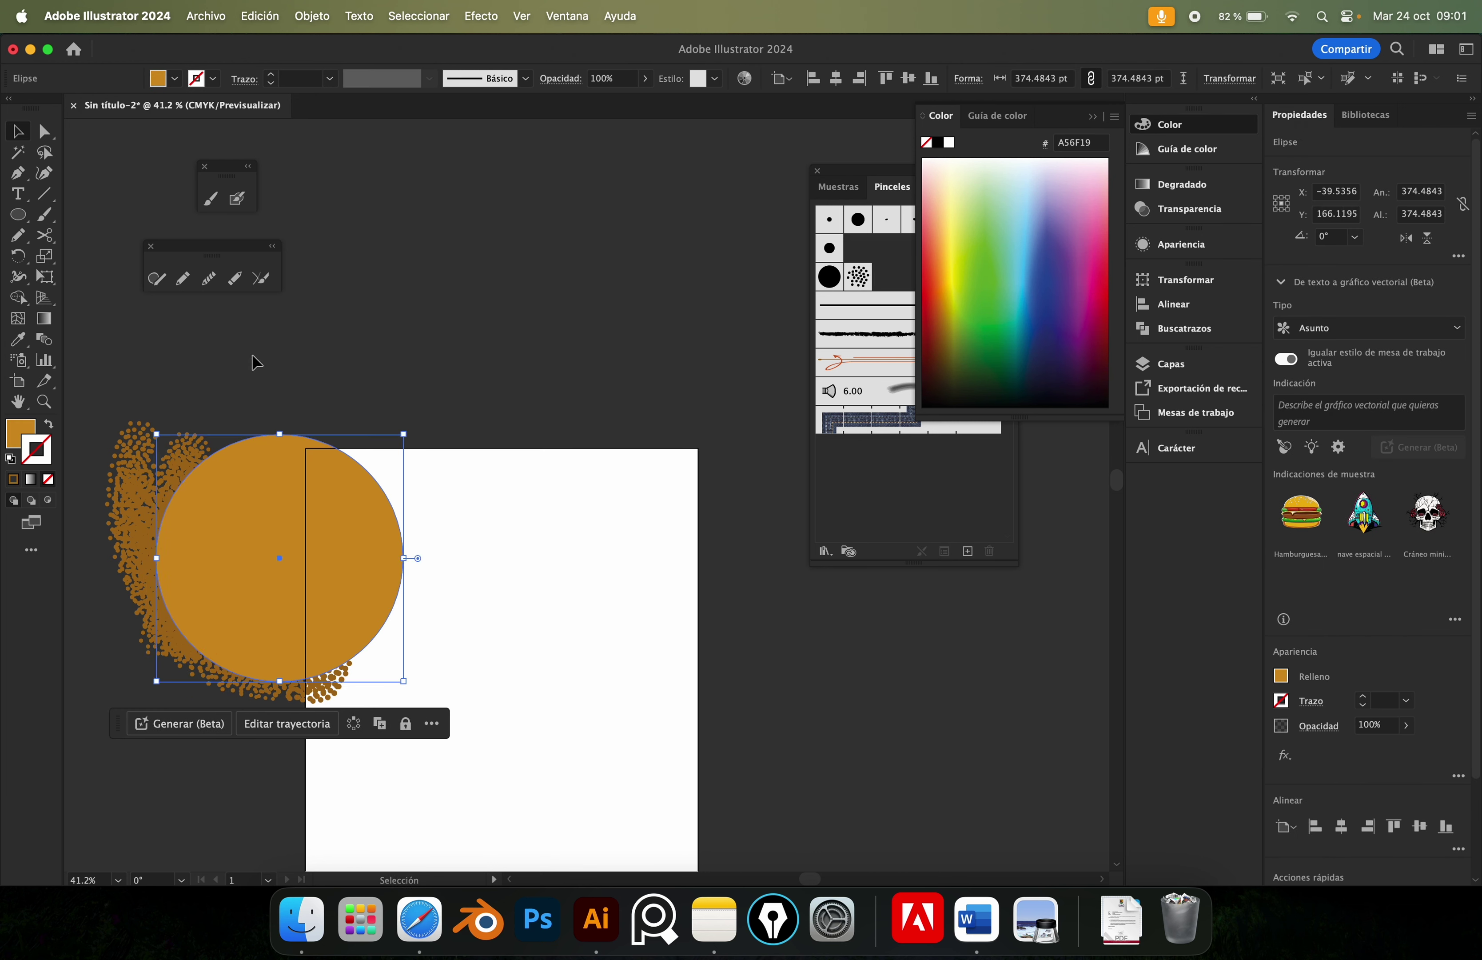
Clip the dots inside the circle, then undo to bring back the ochre fill.
click(252, 355)
key(ctrl+a)
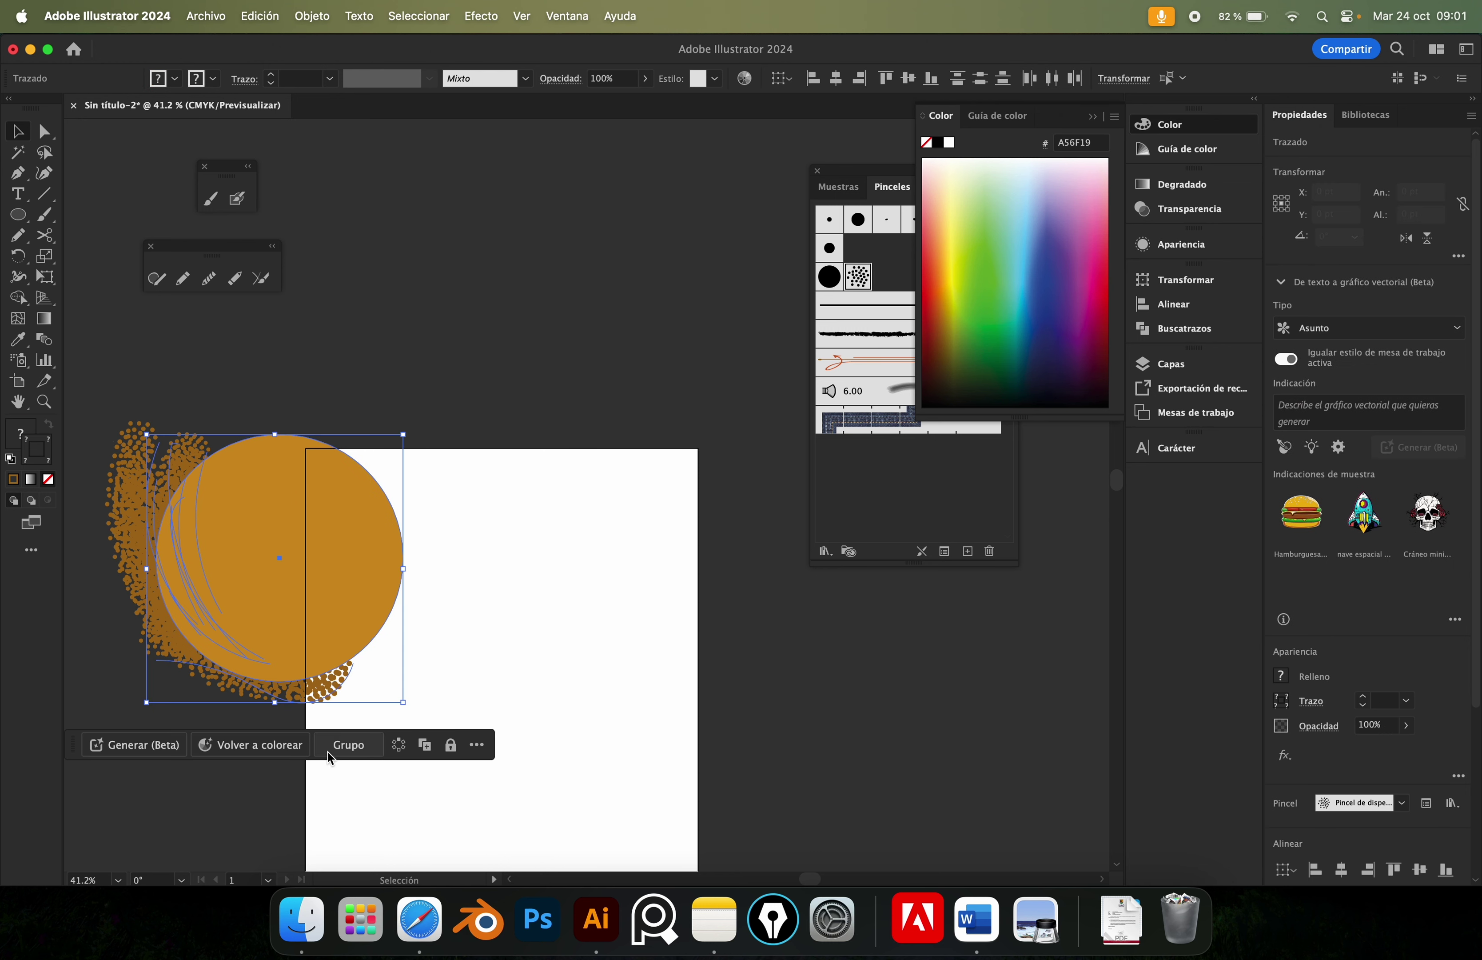
click(327, 752)
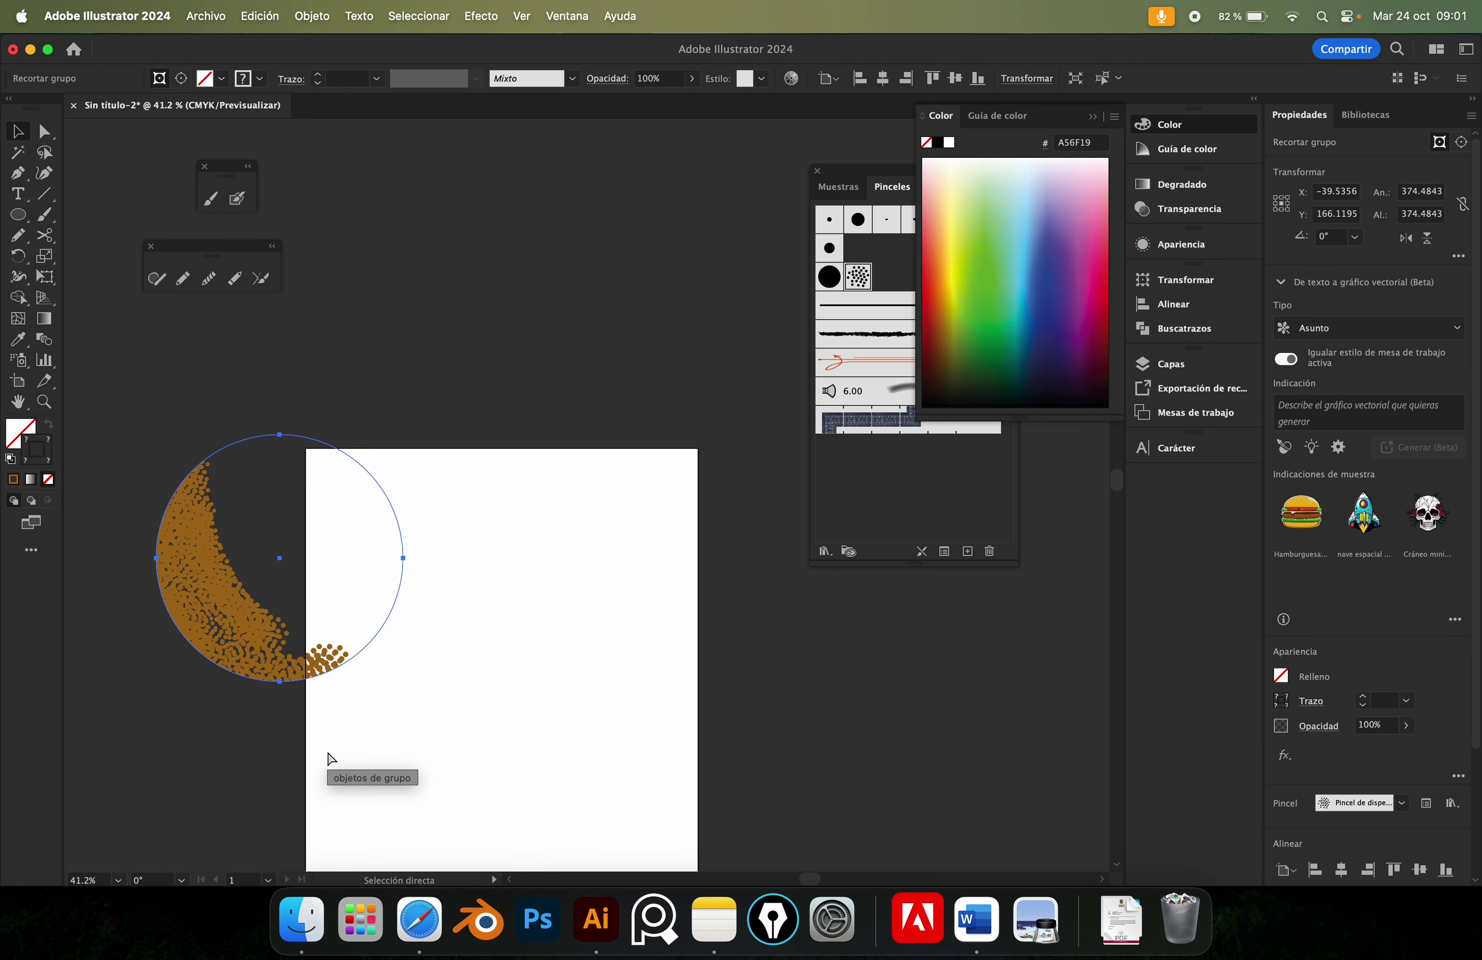
key(ctrl+z)
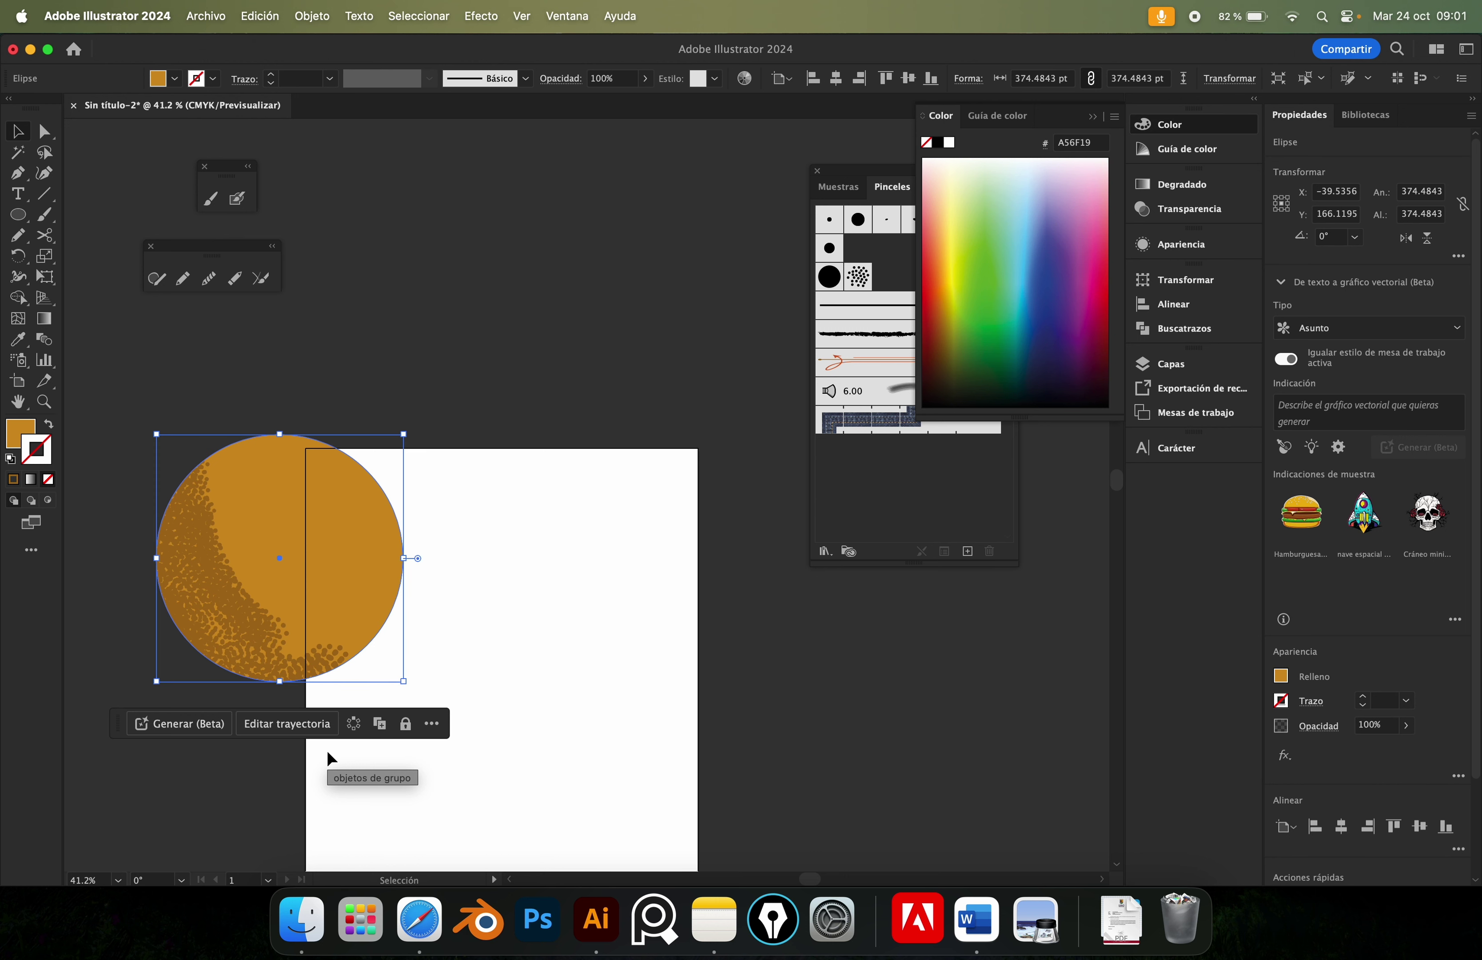
Zoom in on the circle, try a Ctrl+7 clipping mask, then undo it.
click(542, 404)
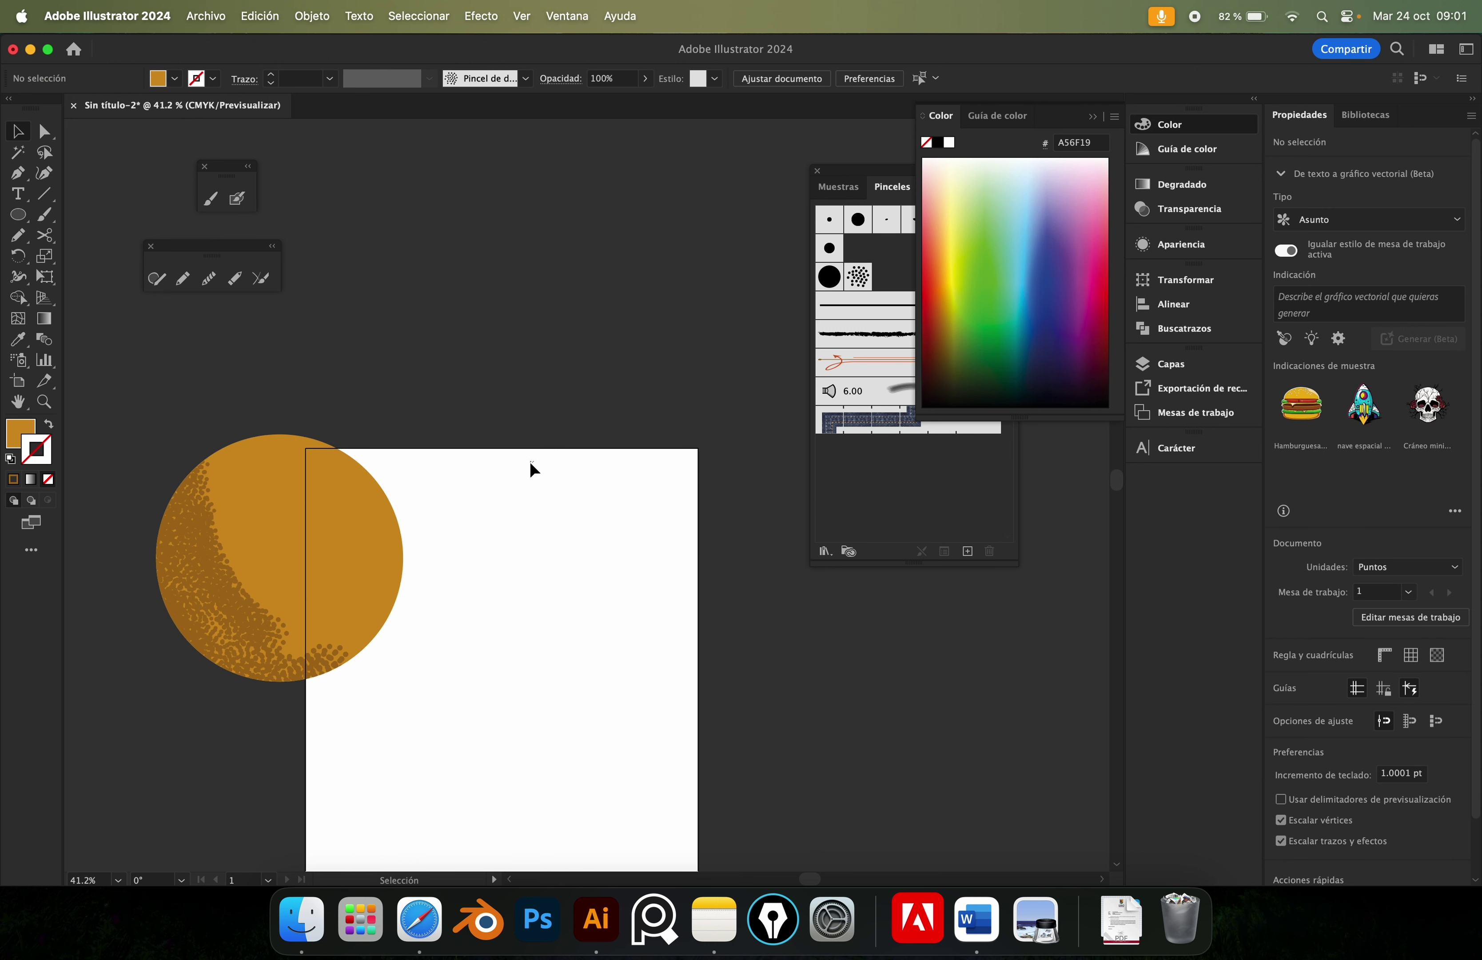
key(z)
drag(233, 535, 413, 513)
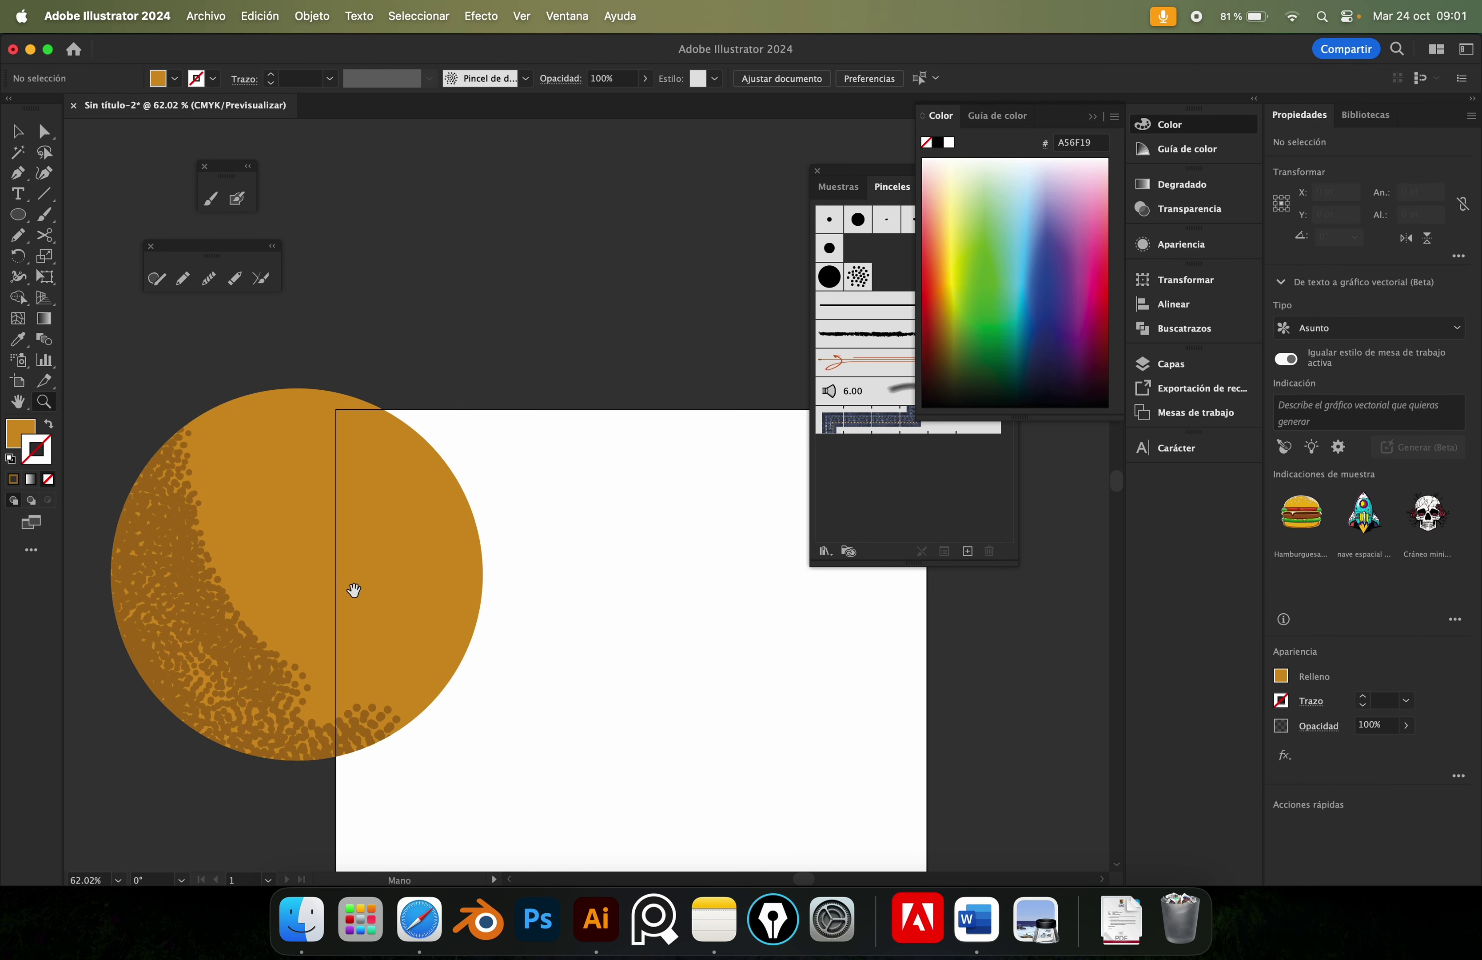
key(v)
key(ctrl+a)
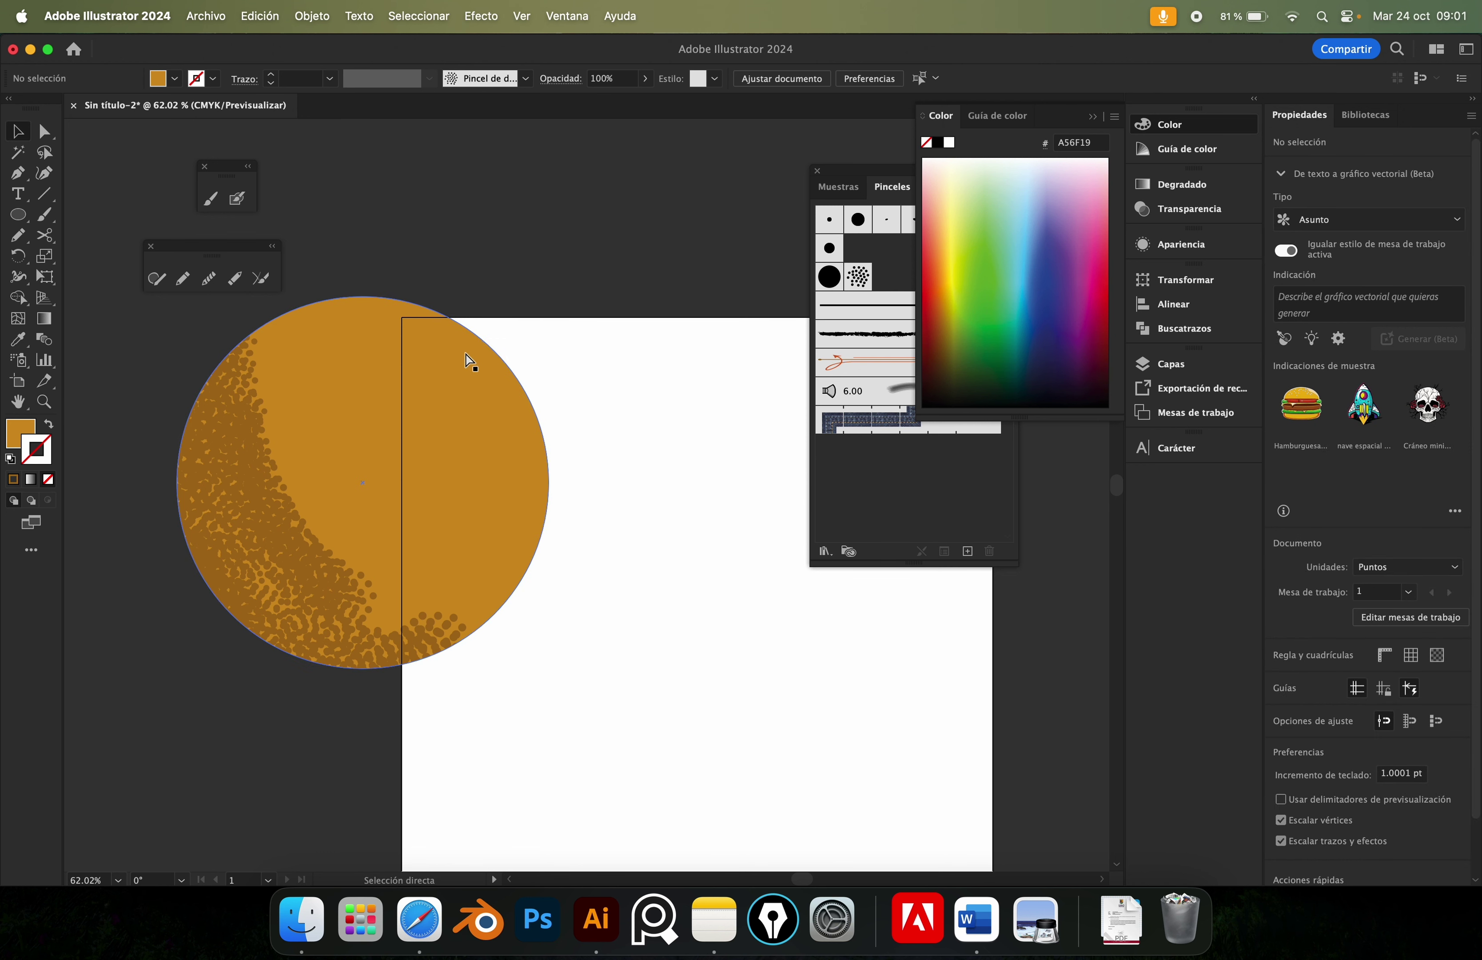
key(ctrl+7)
key(ctrl+z)
Marquee-select the circle and all dot strokes, then create a clipping mask from the Objeto menu.
click(578, 332)
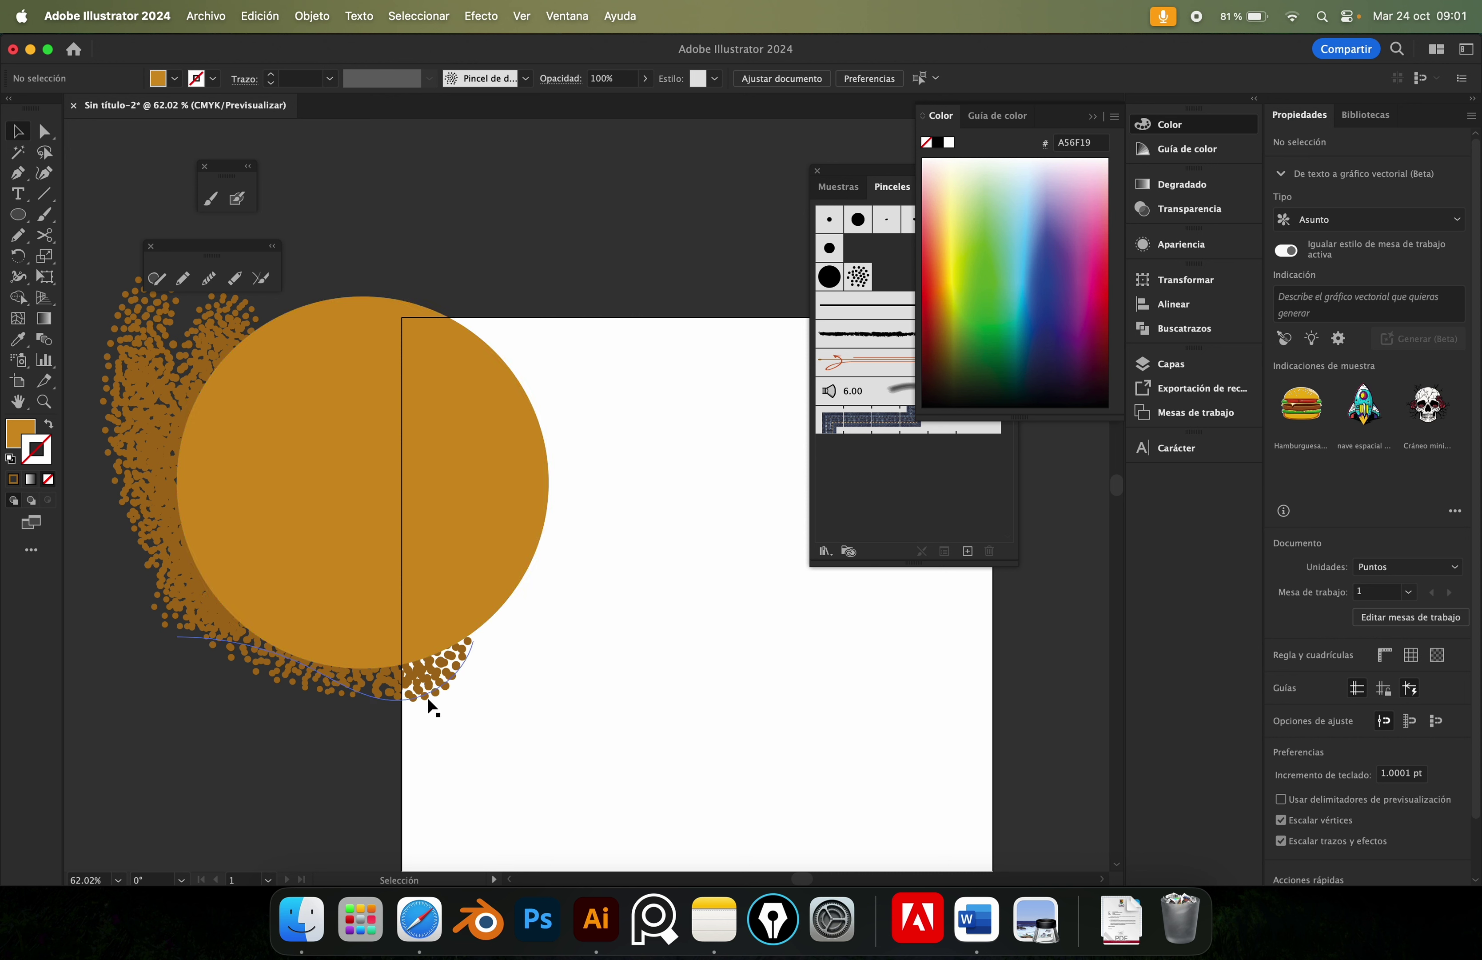
click(421, 509)
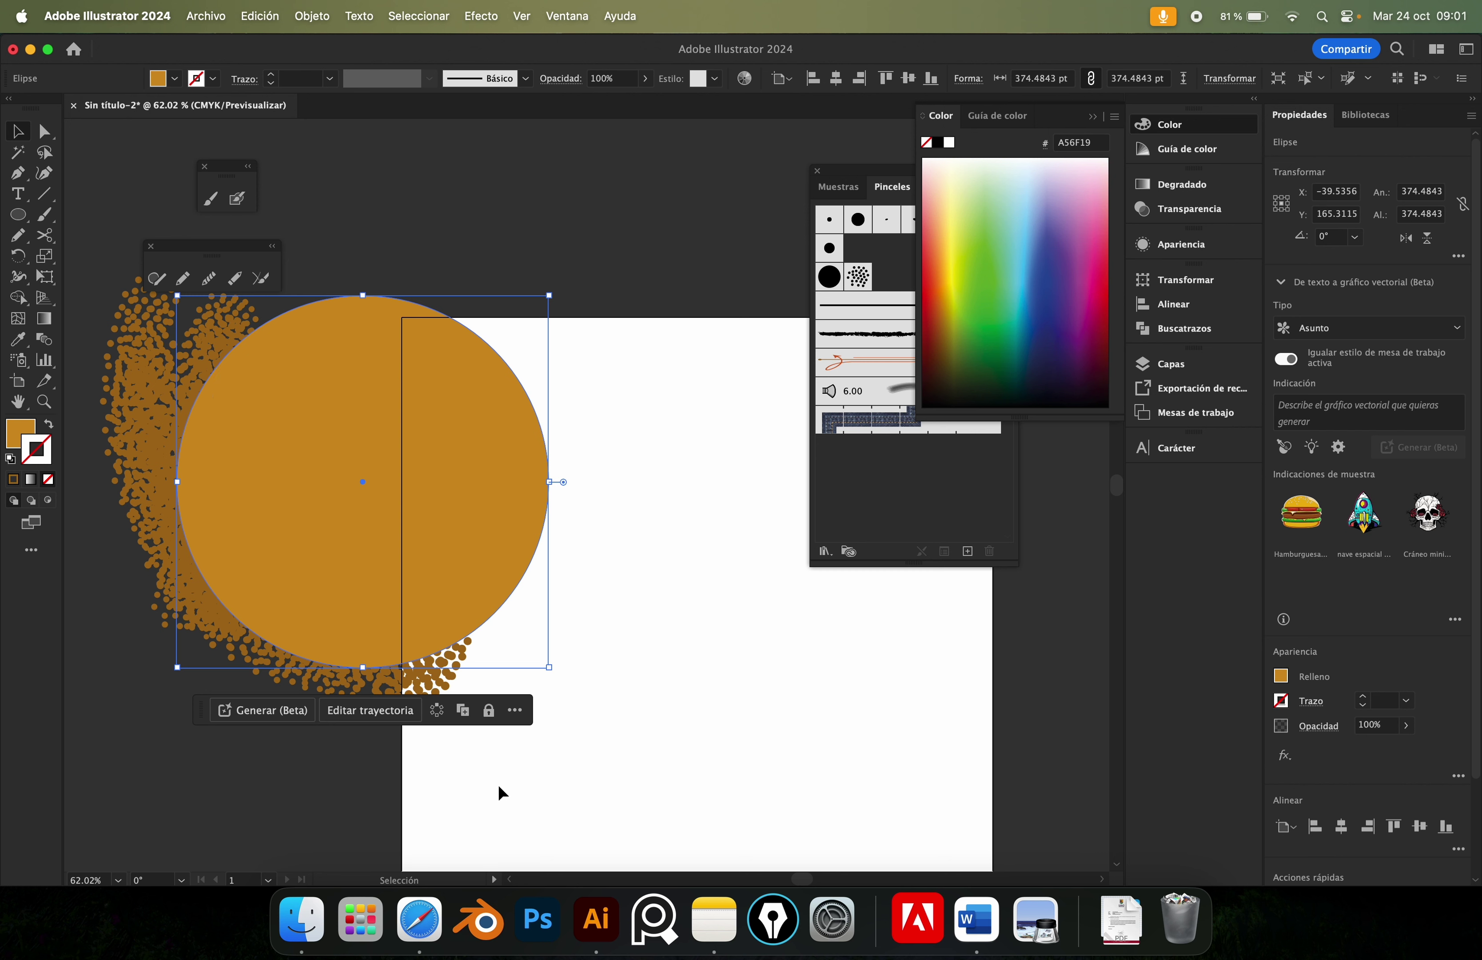
drag(500, 787, 189, 461)
drag(129, 382, 245, 416)
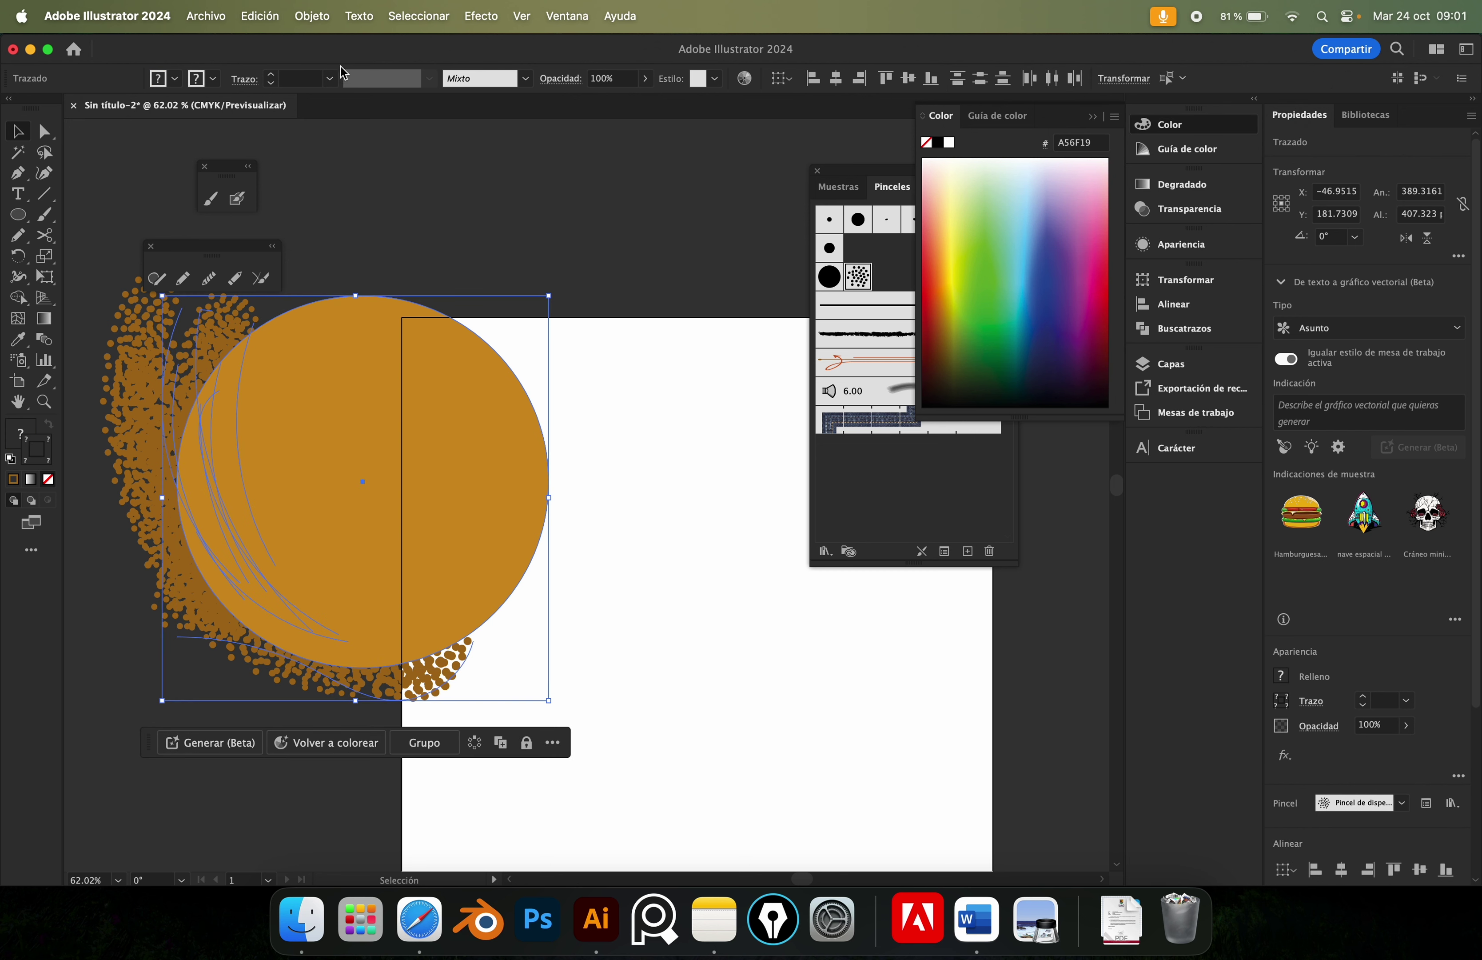
click(412, 19)
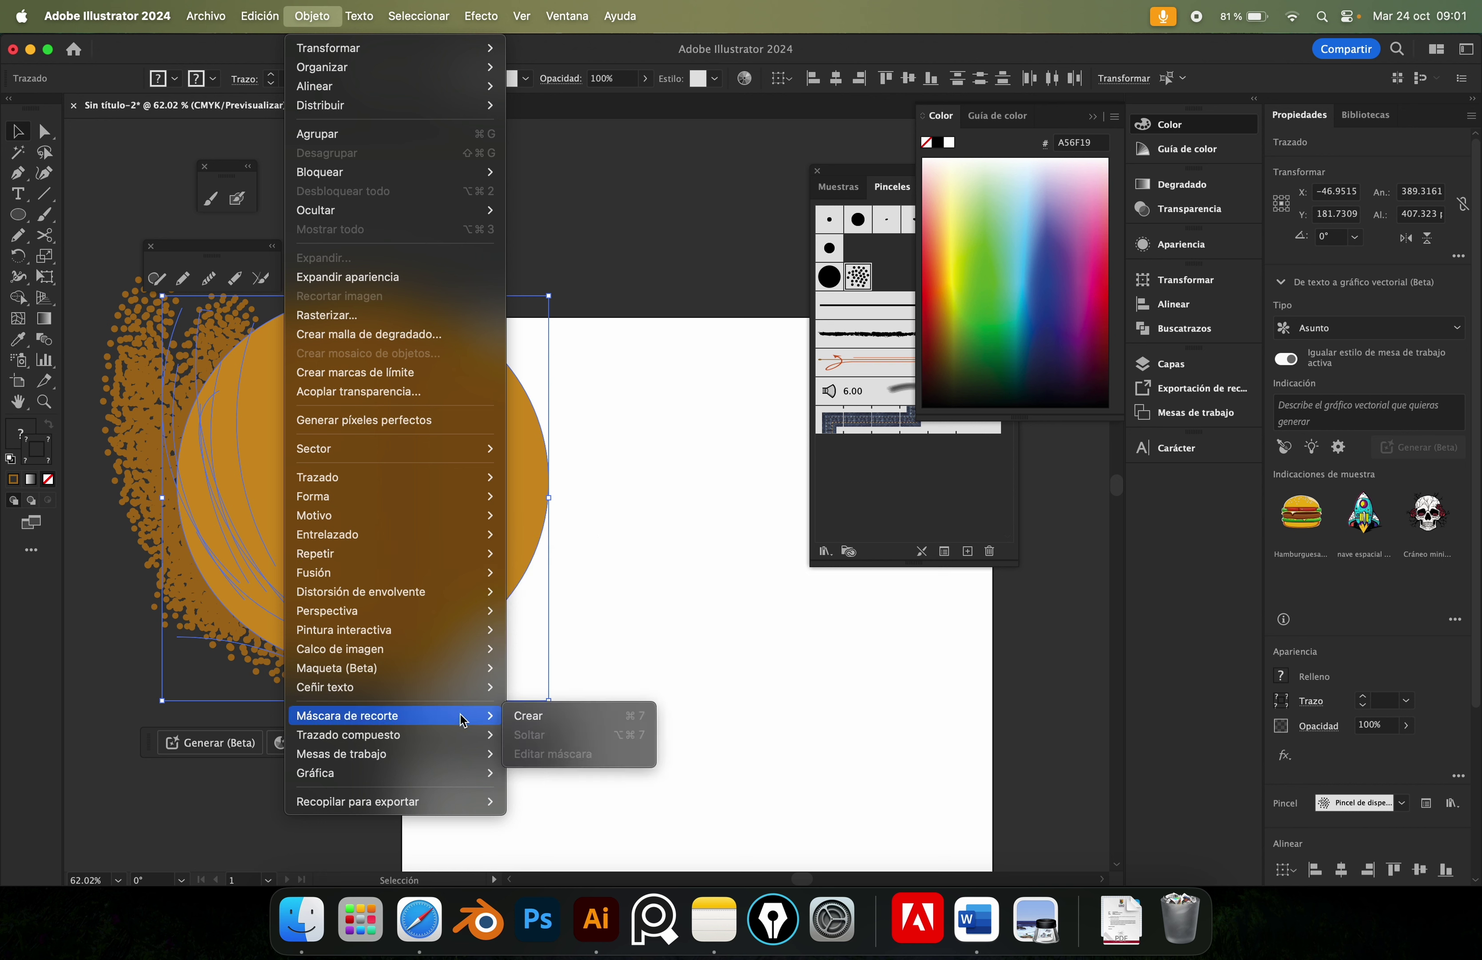
mouse_move(348, 716)
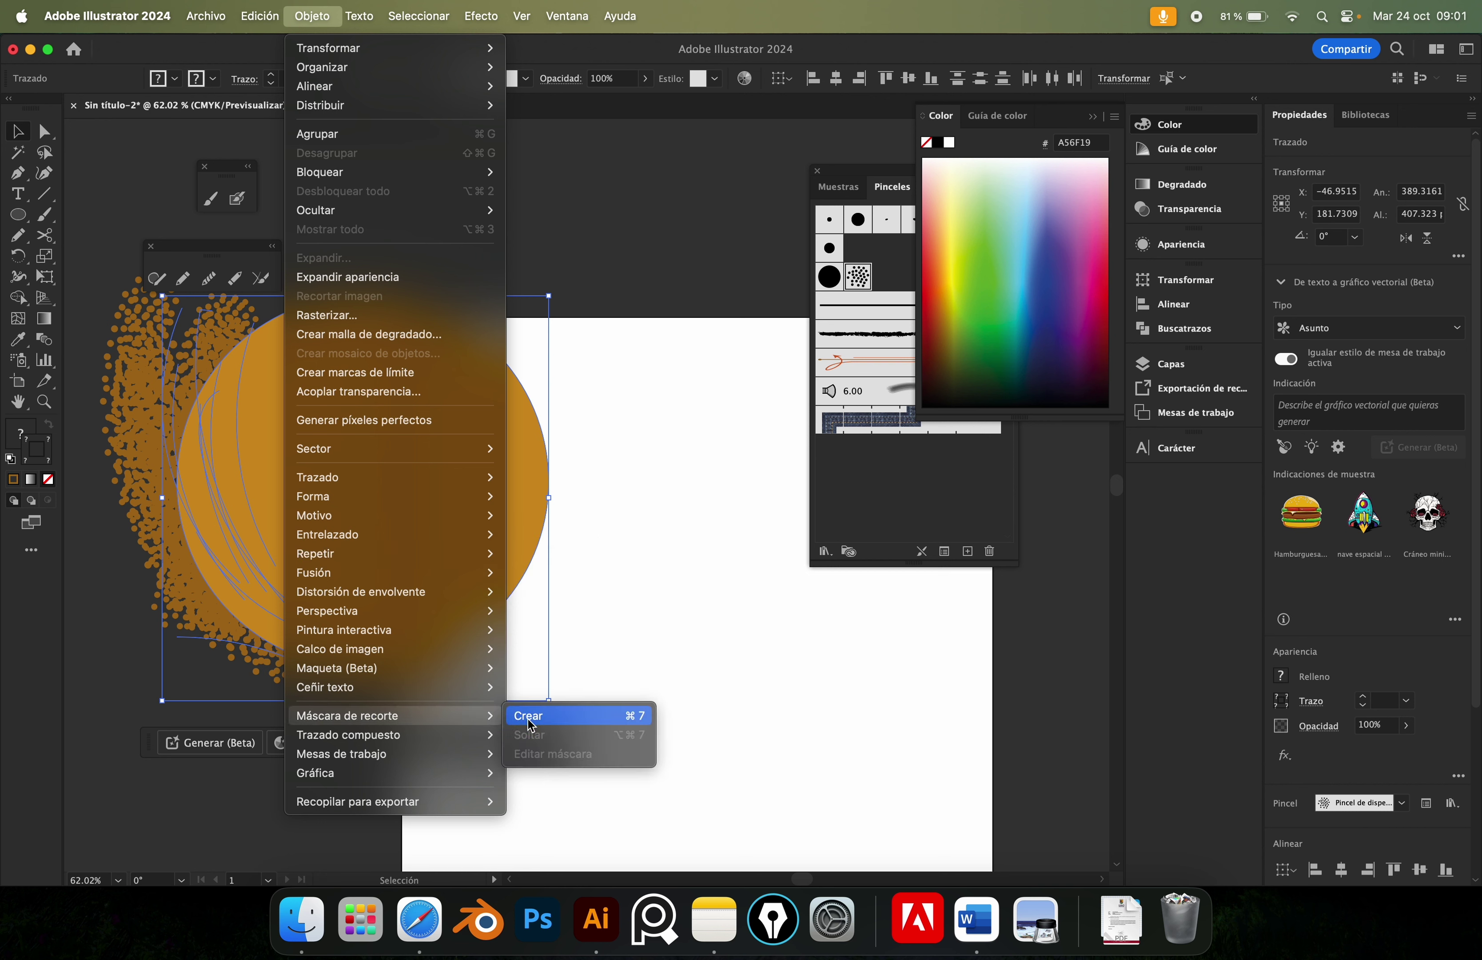
click(627, 721)
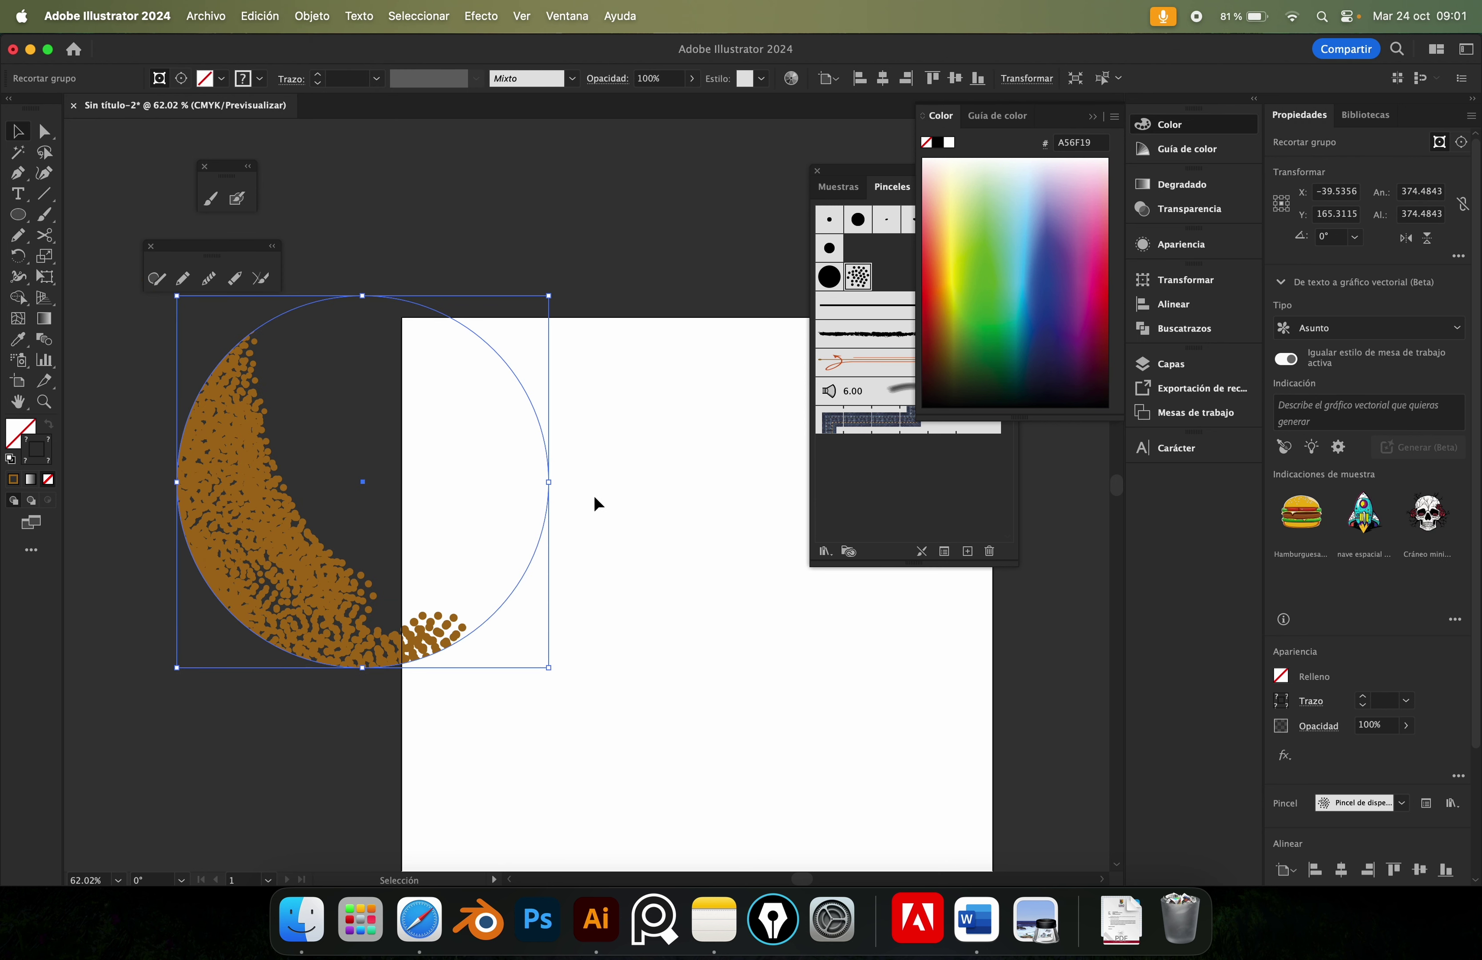
Select and deselect the clipped circle group to inspect it.
click(417, 434)
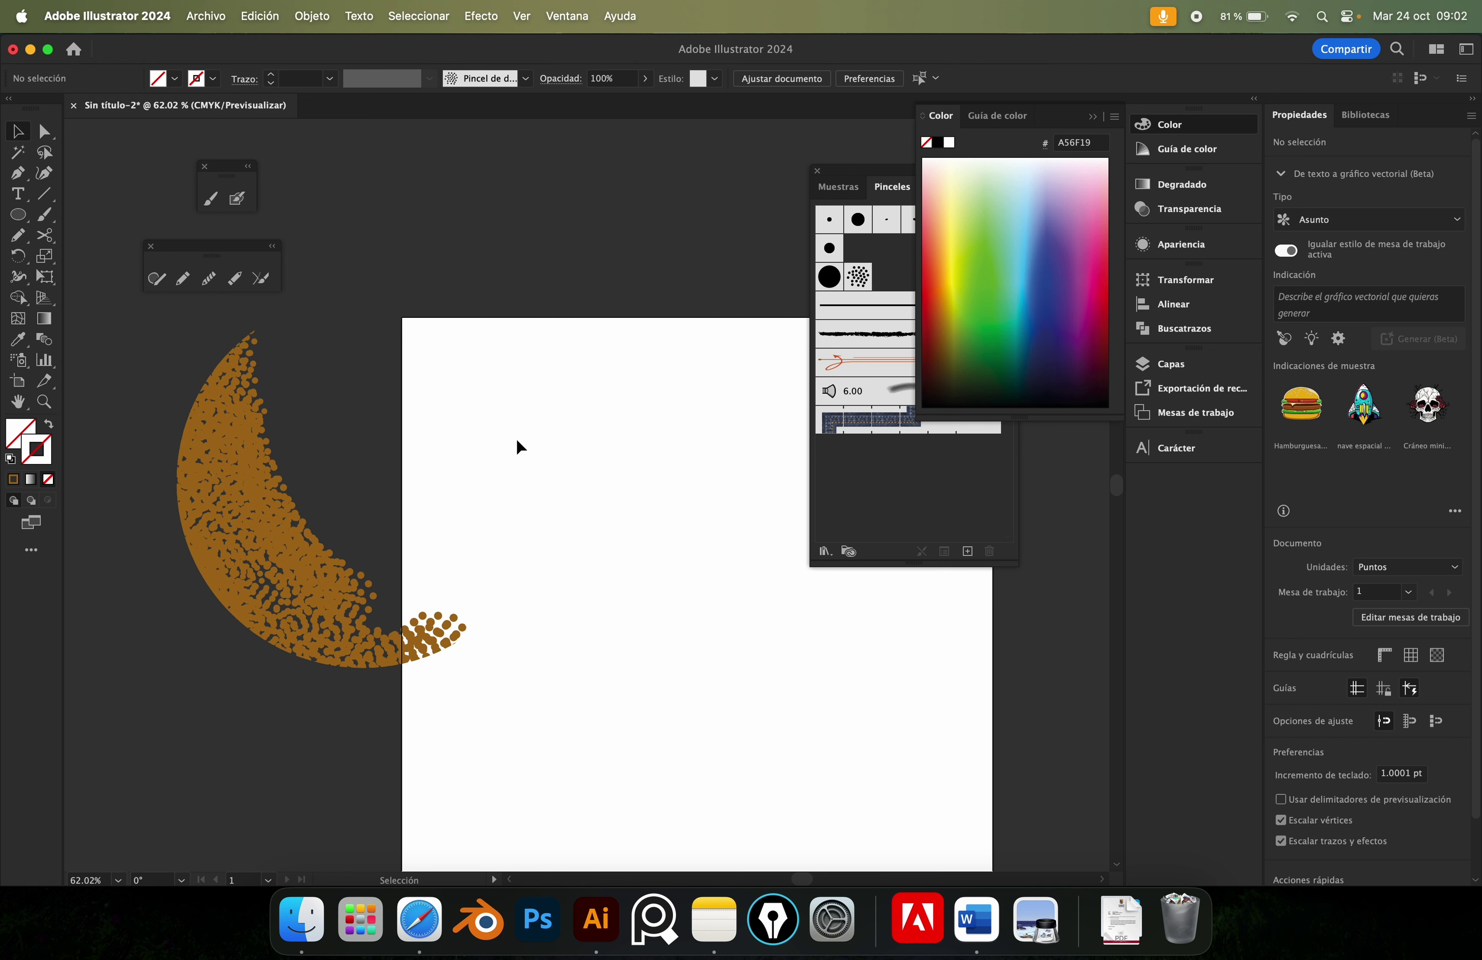
drag(566, 382, 399, 442)
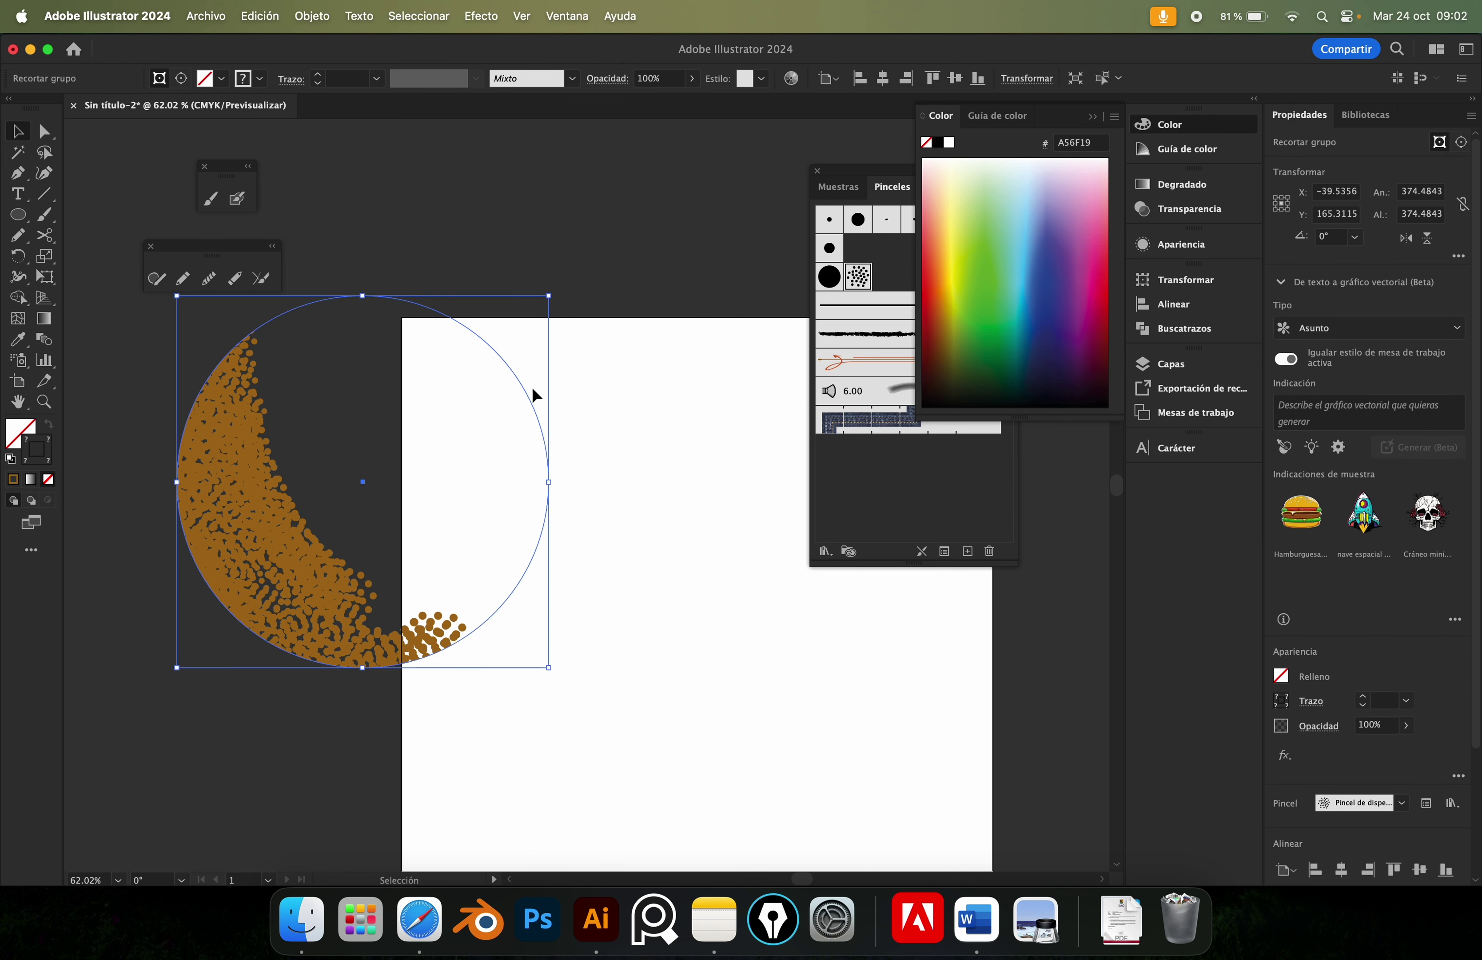
click(532, 395)
click(532, 395)
click(586, 379)
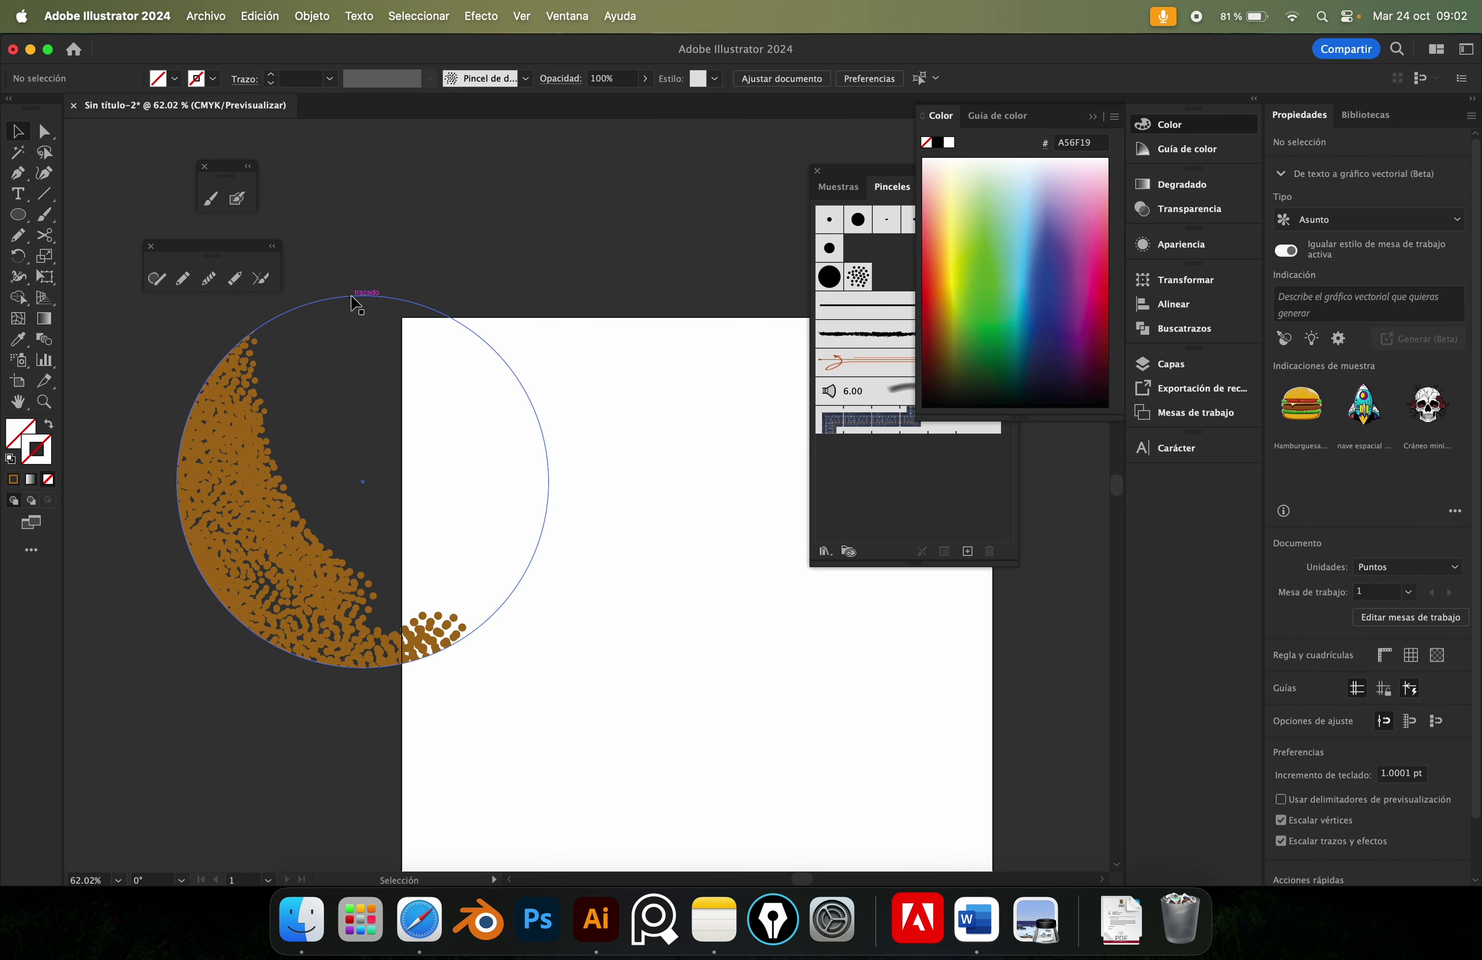
Undo and redo the dot shading, then select all and delete the moon artwork.
key(a)
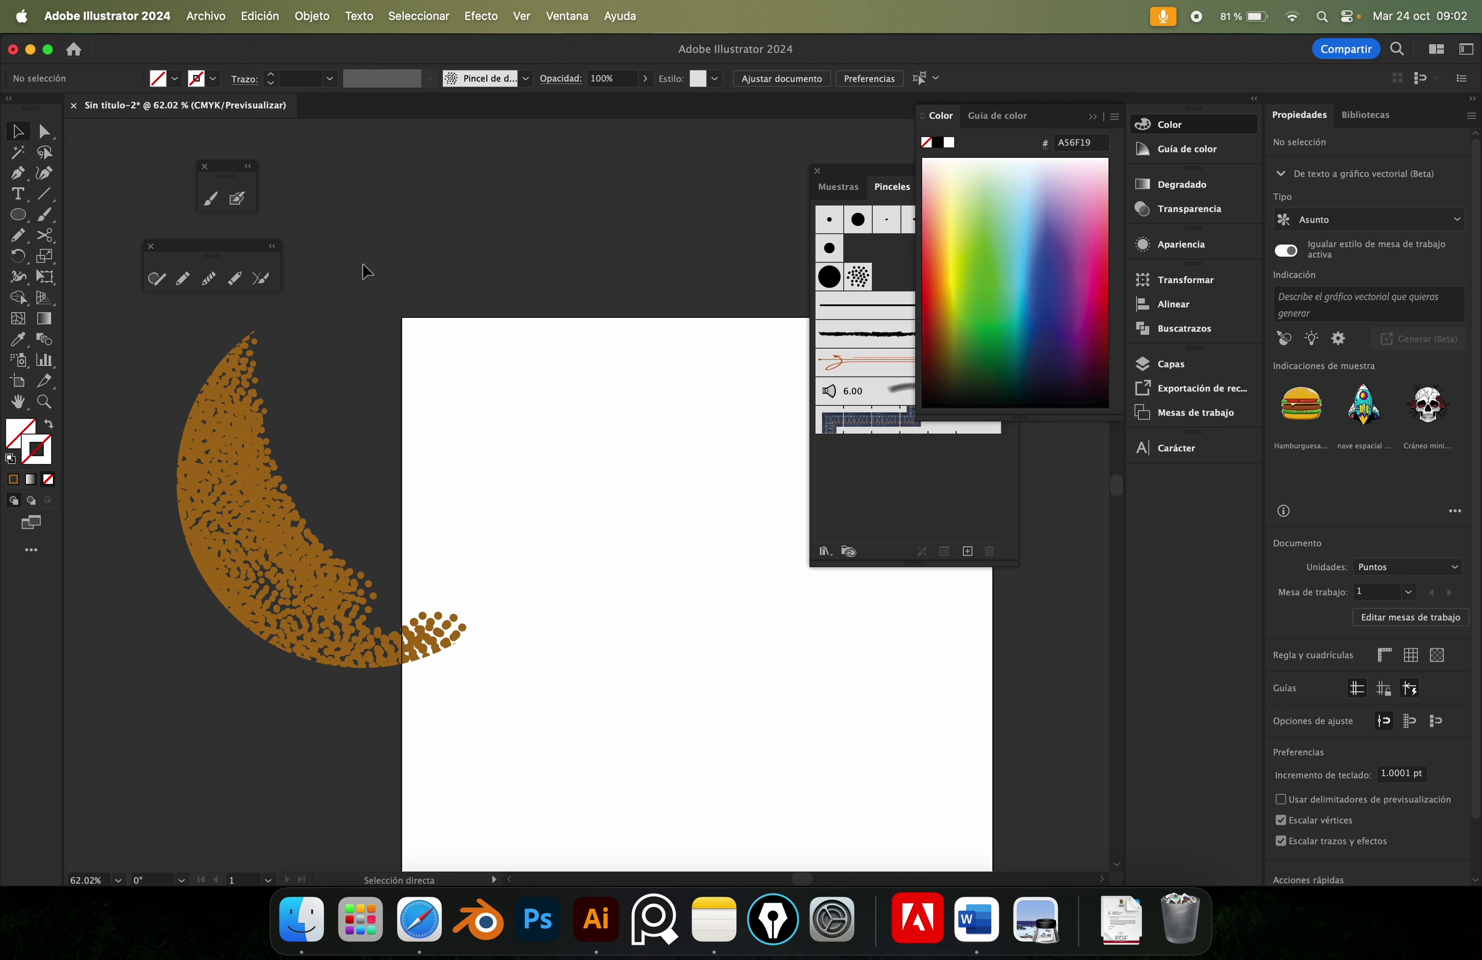
key(ctrl+z)
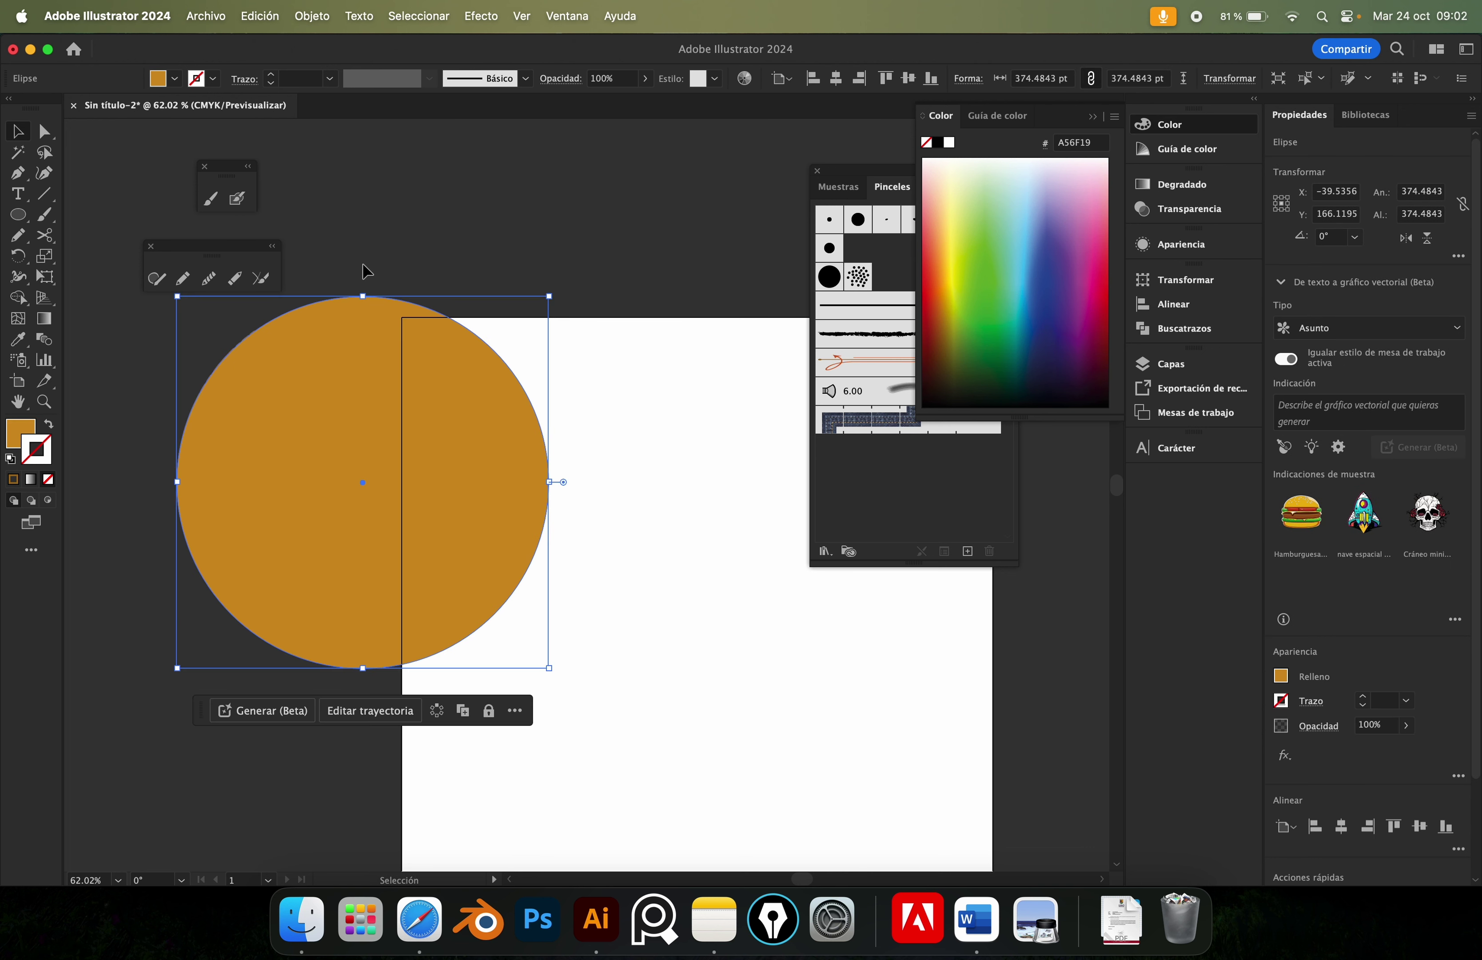
key(ctrl+shift+z)
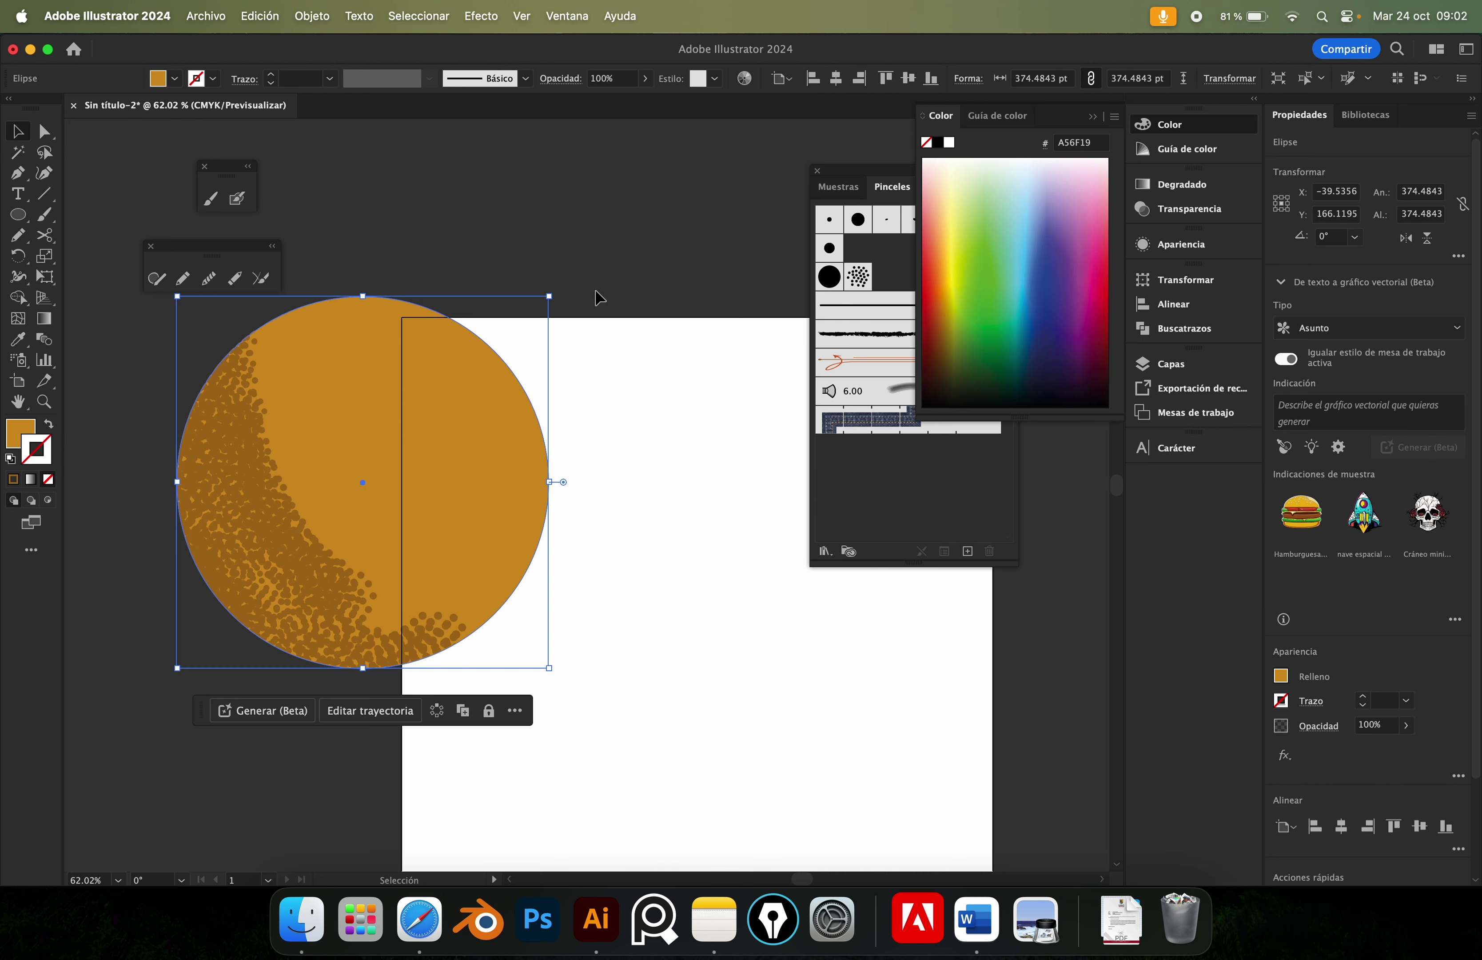
click(598, 297)
key(ctrl+a)
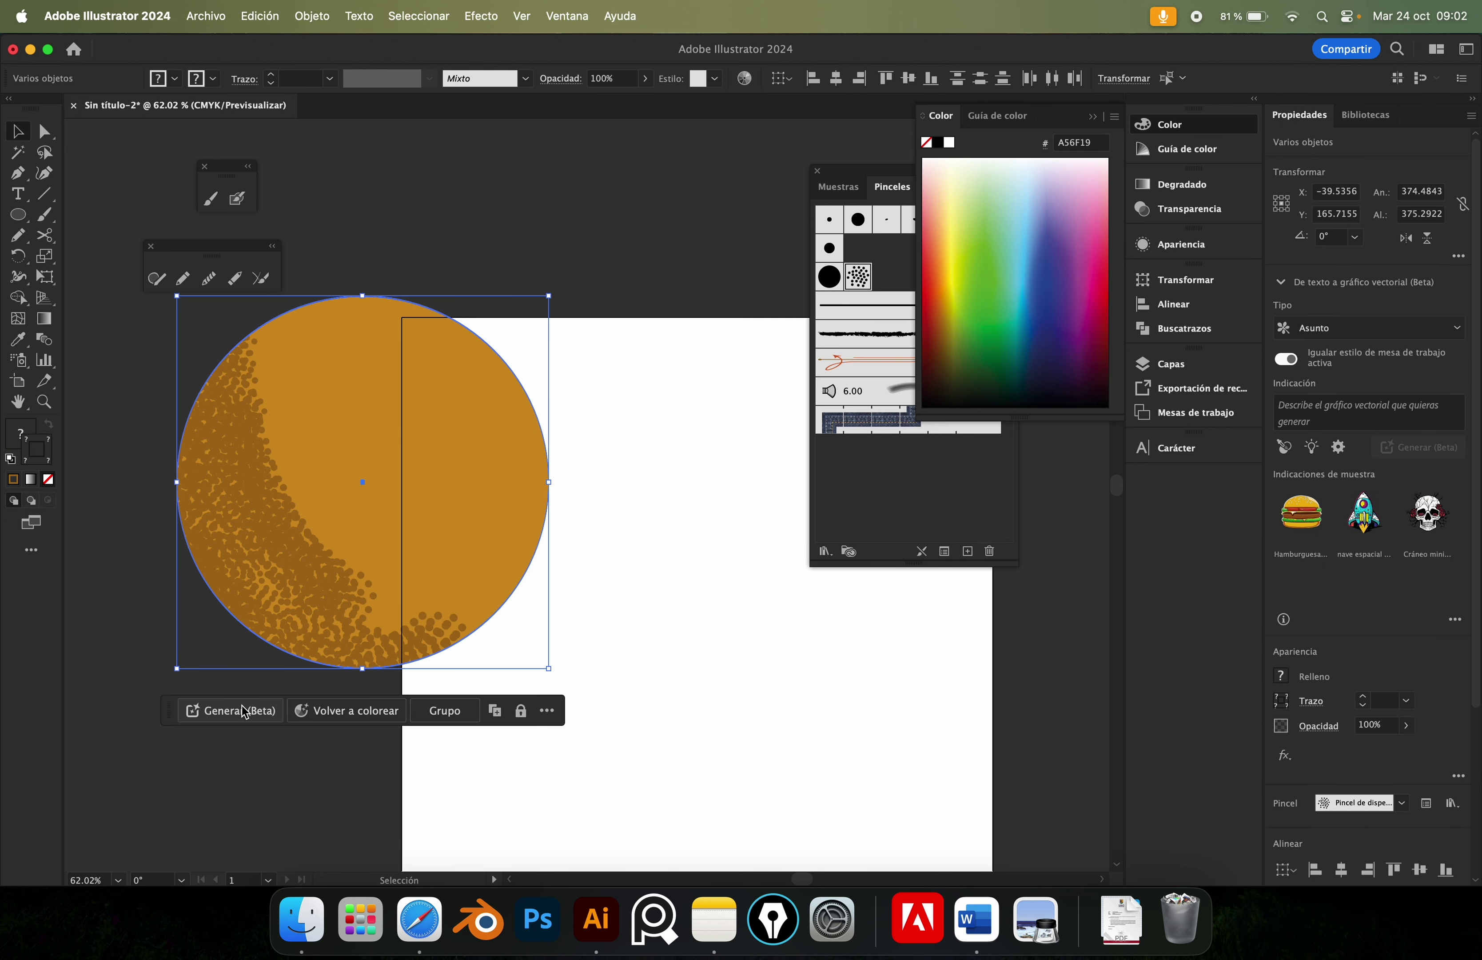
key(Delete)
Pan to the empty artboard, pick the rough charcoal brush, and switch to Safari.
scroll(685, 473, down, 2)
scroll(665, 490, down, 3)
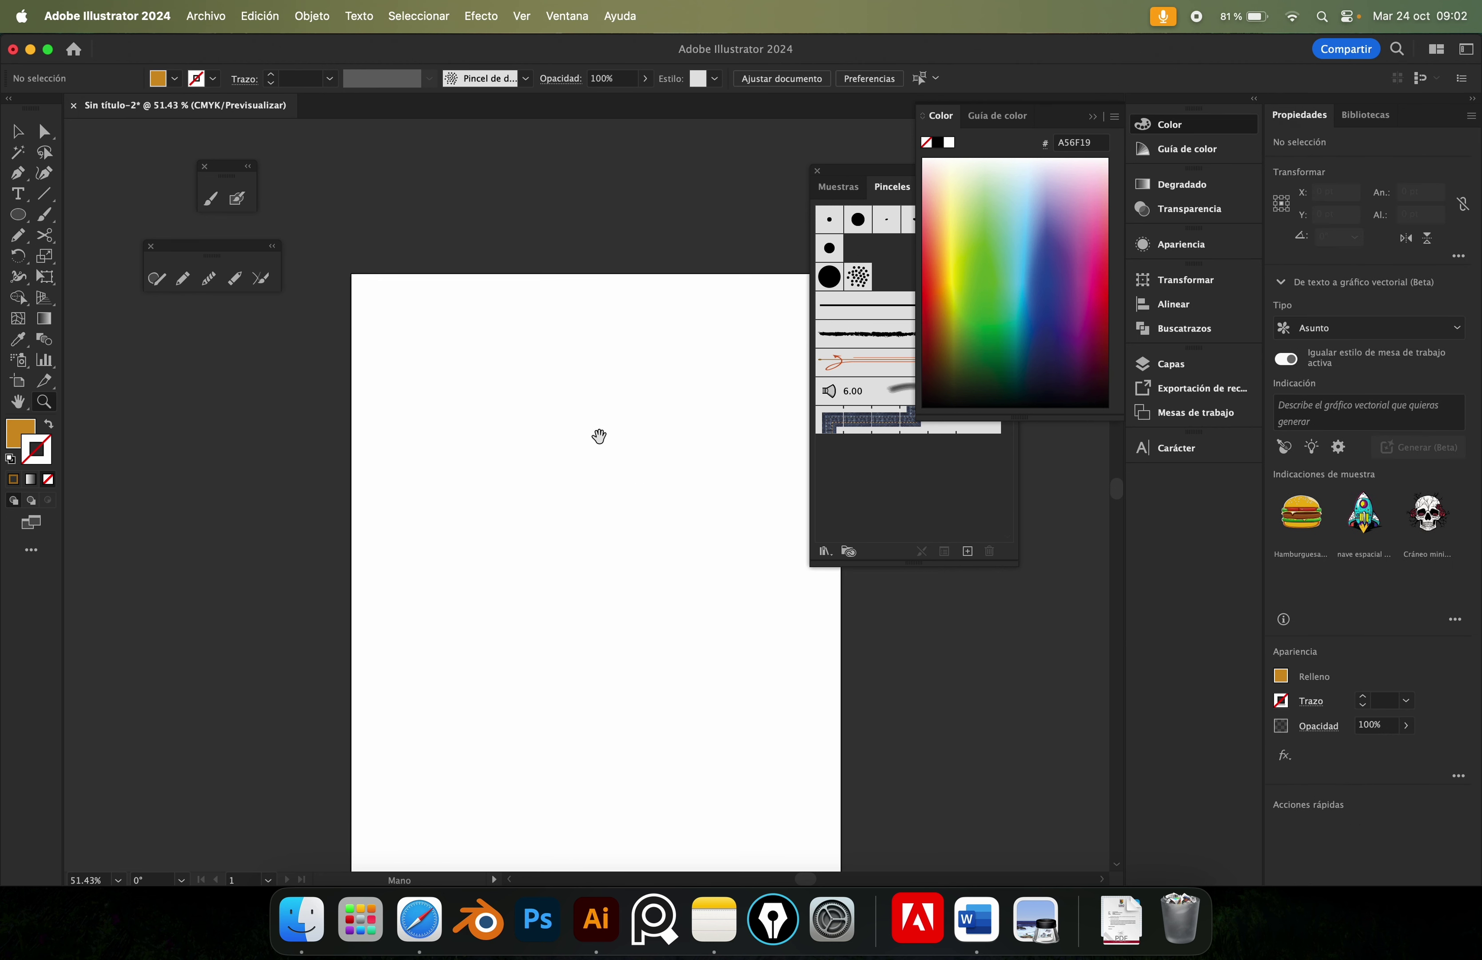
drag(599, 437, 553, 437)
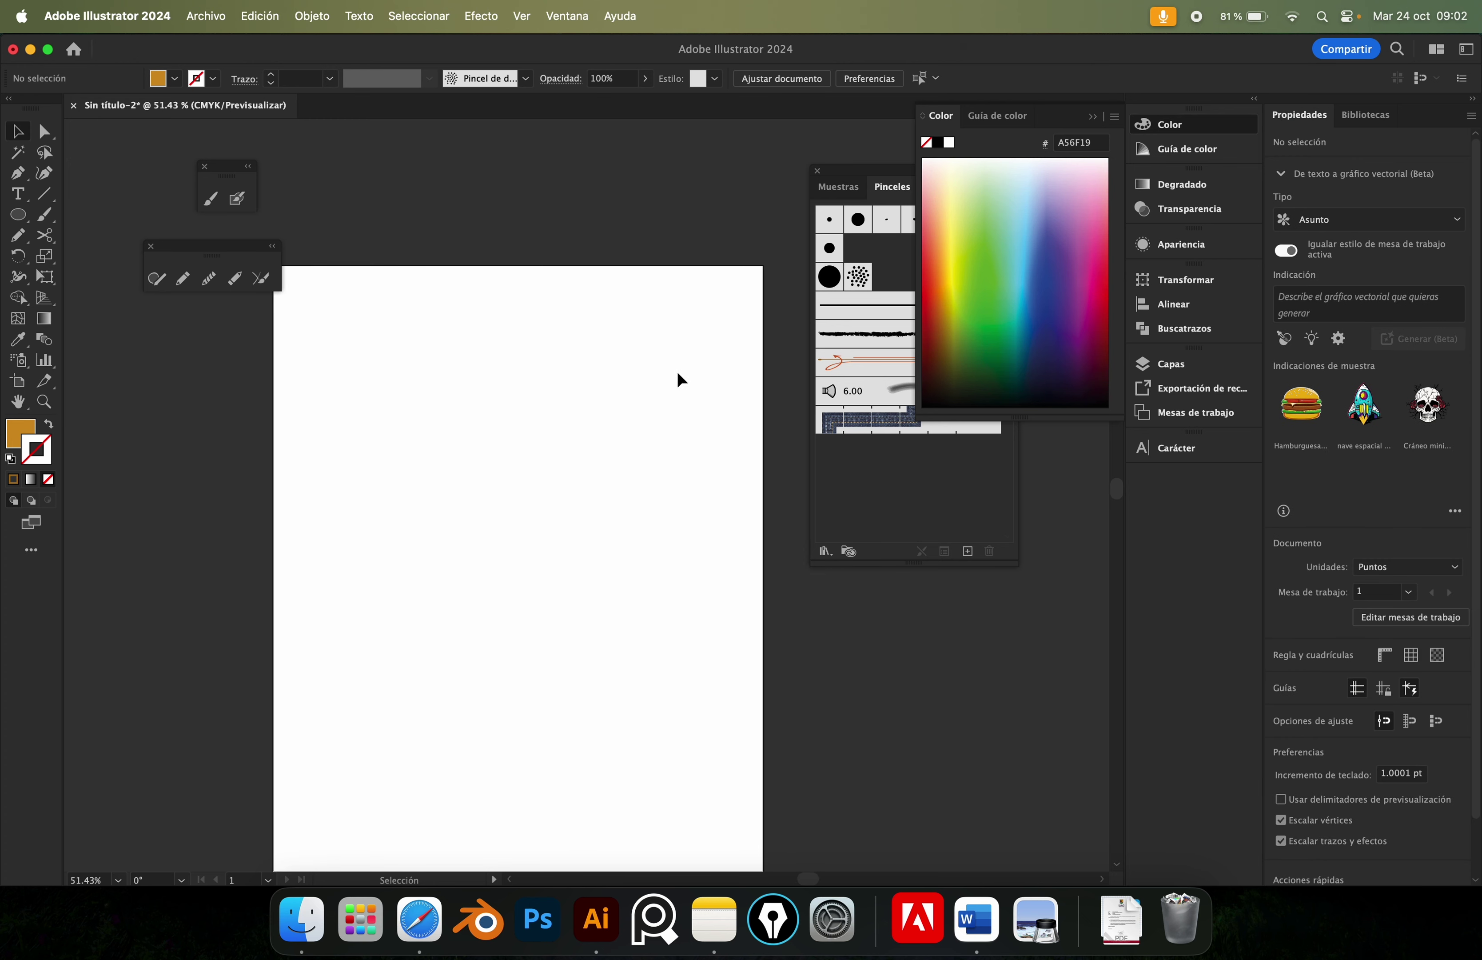
click(870, 333)
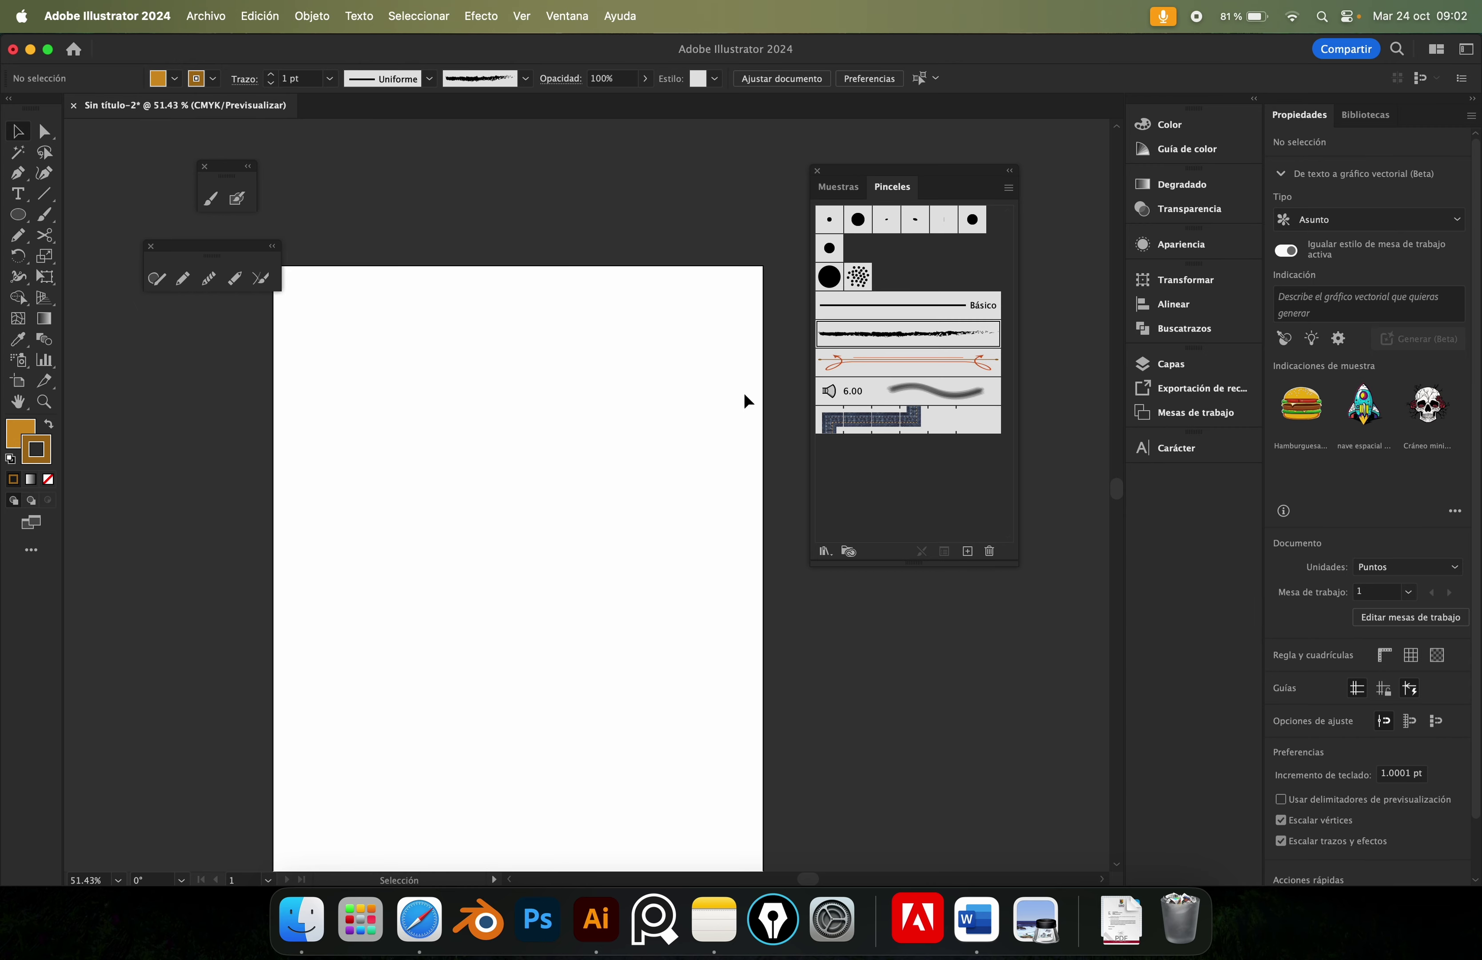
click(424, 918)
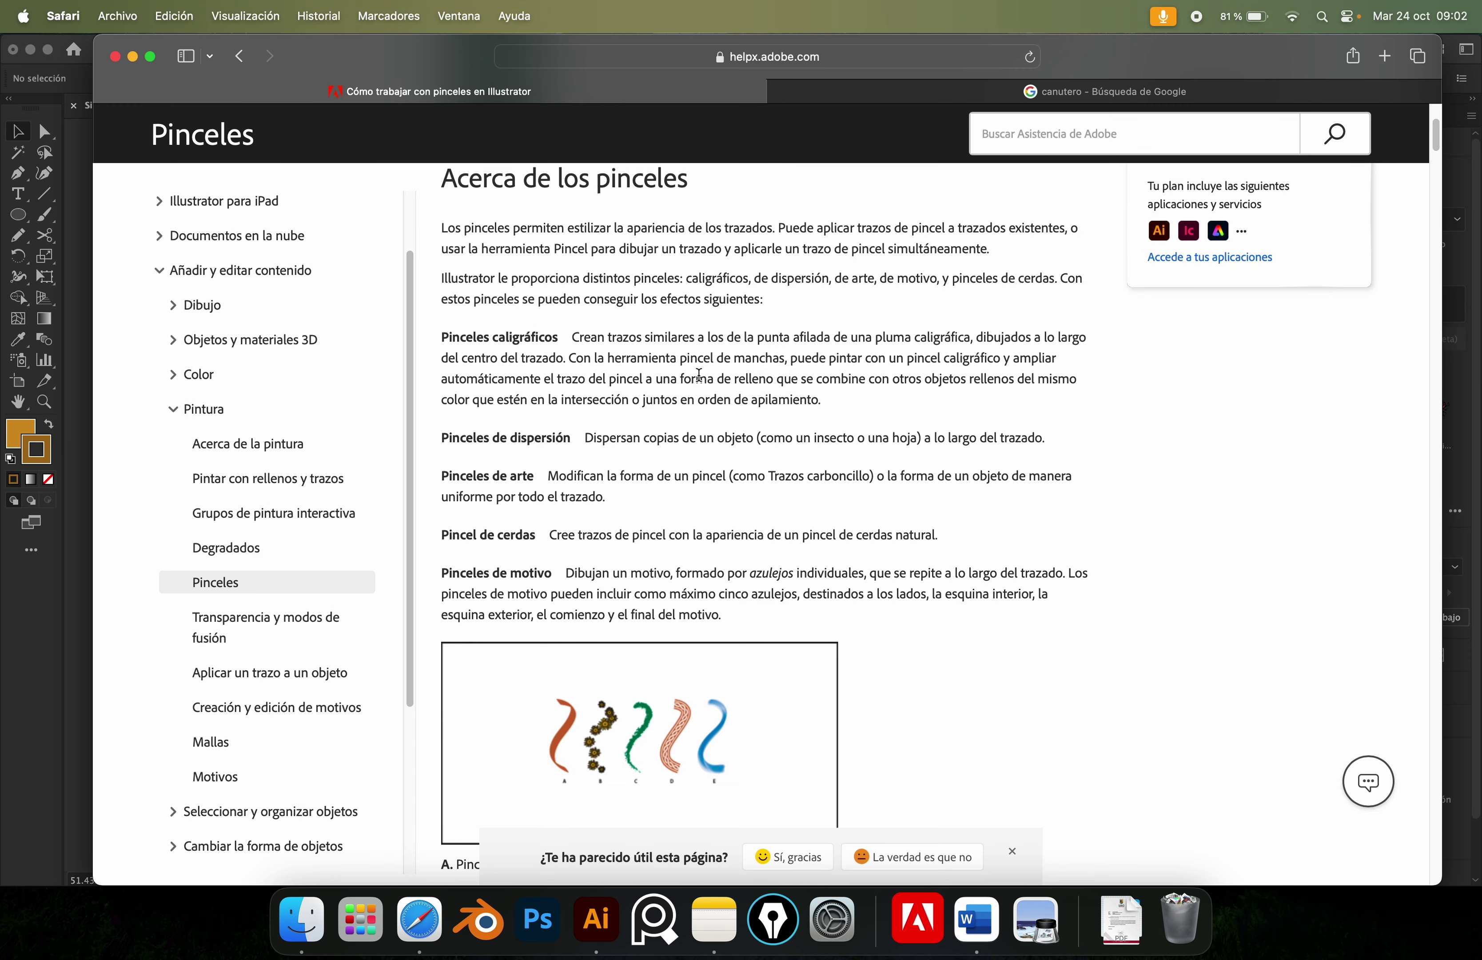
Search Google Images for 'chalk vector'.
click(1303, 81)
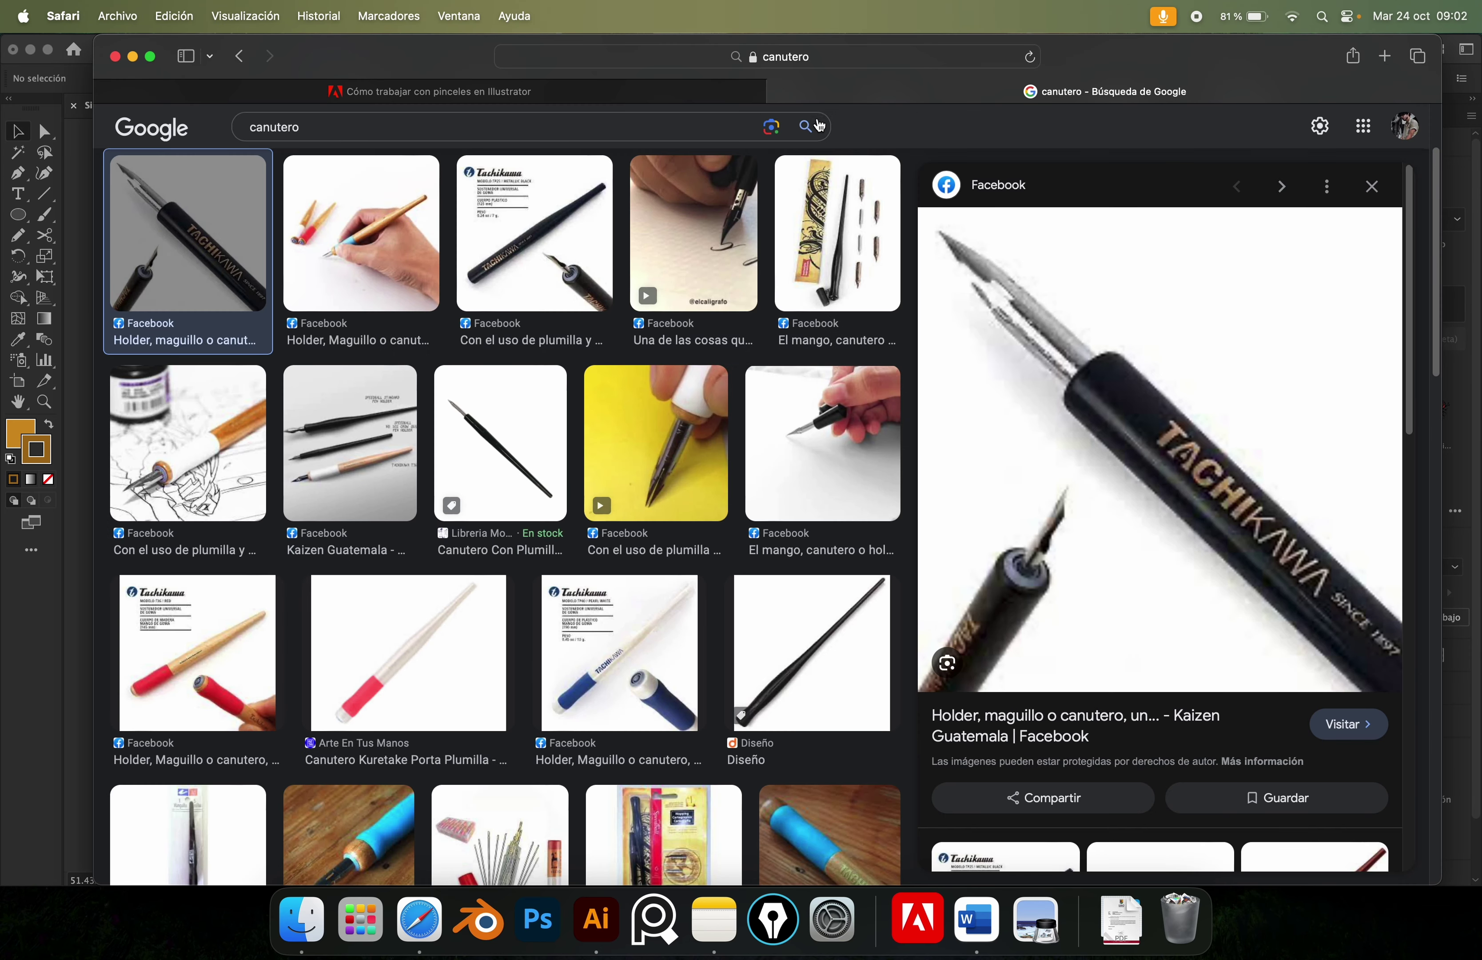
click(637, 127)
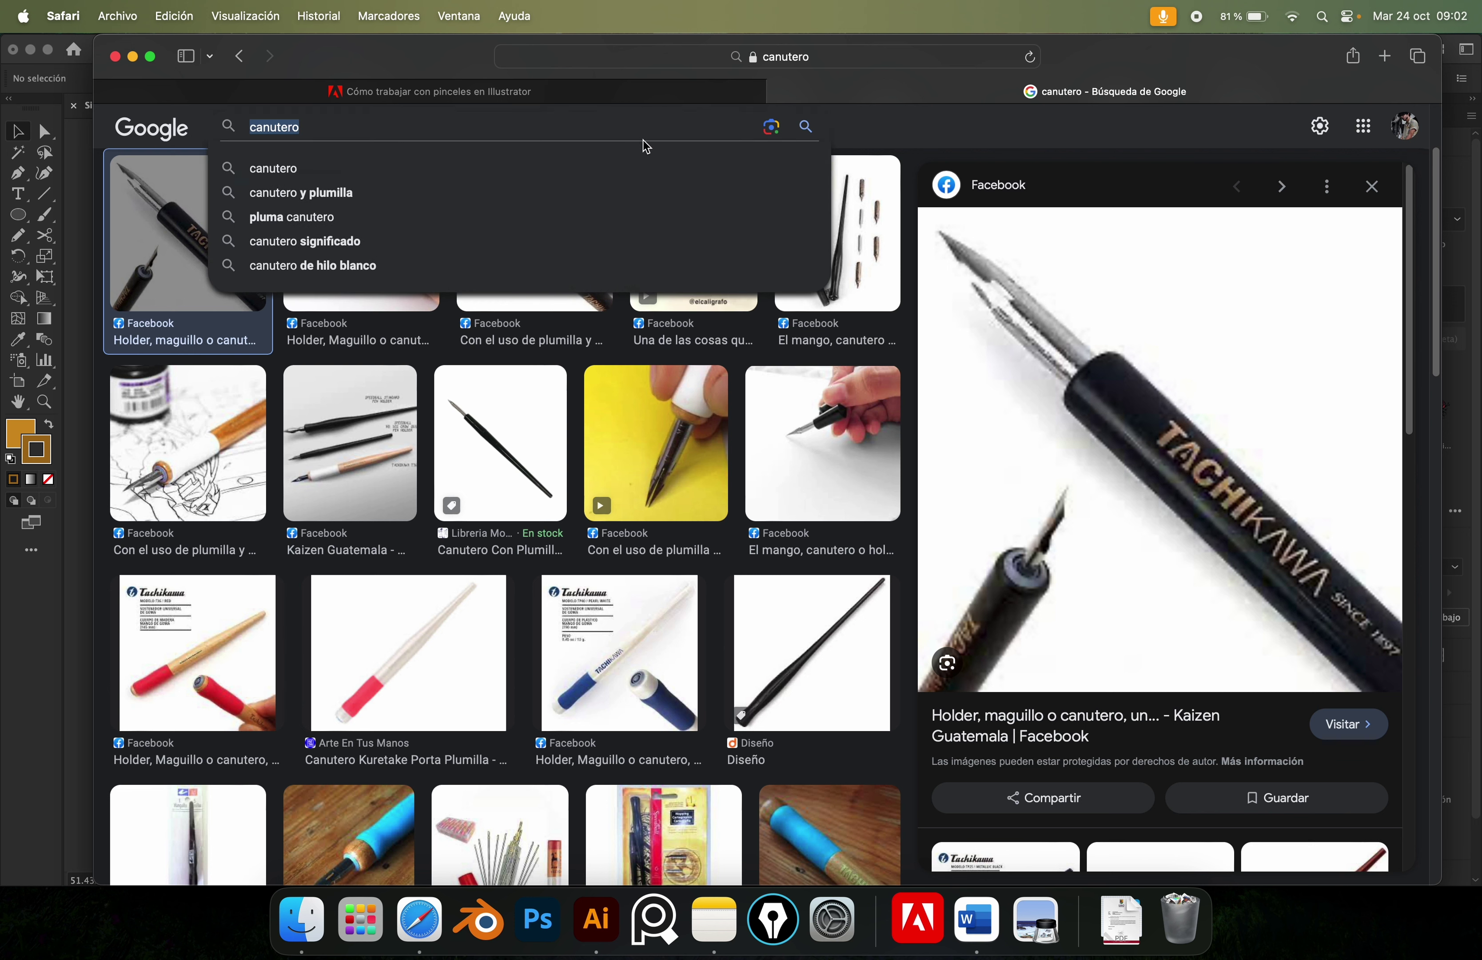
text(chalj)
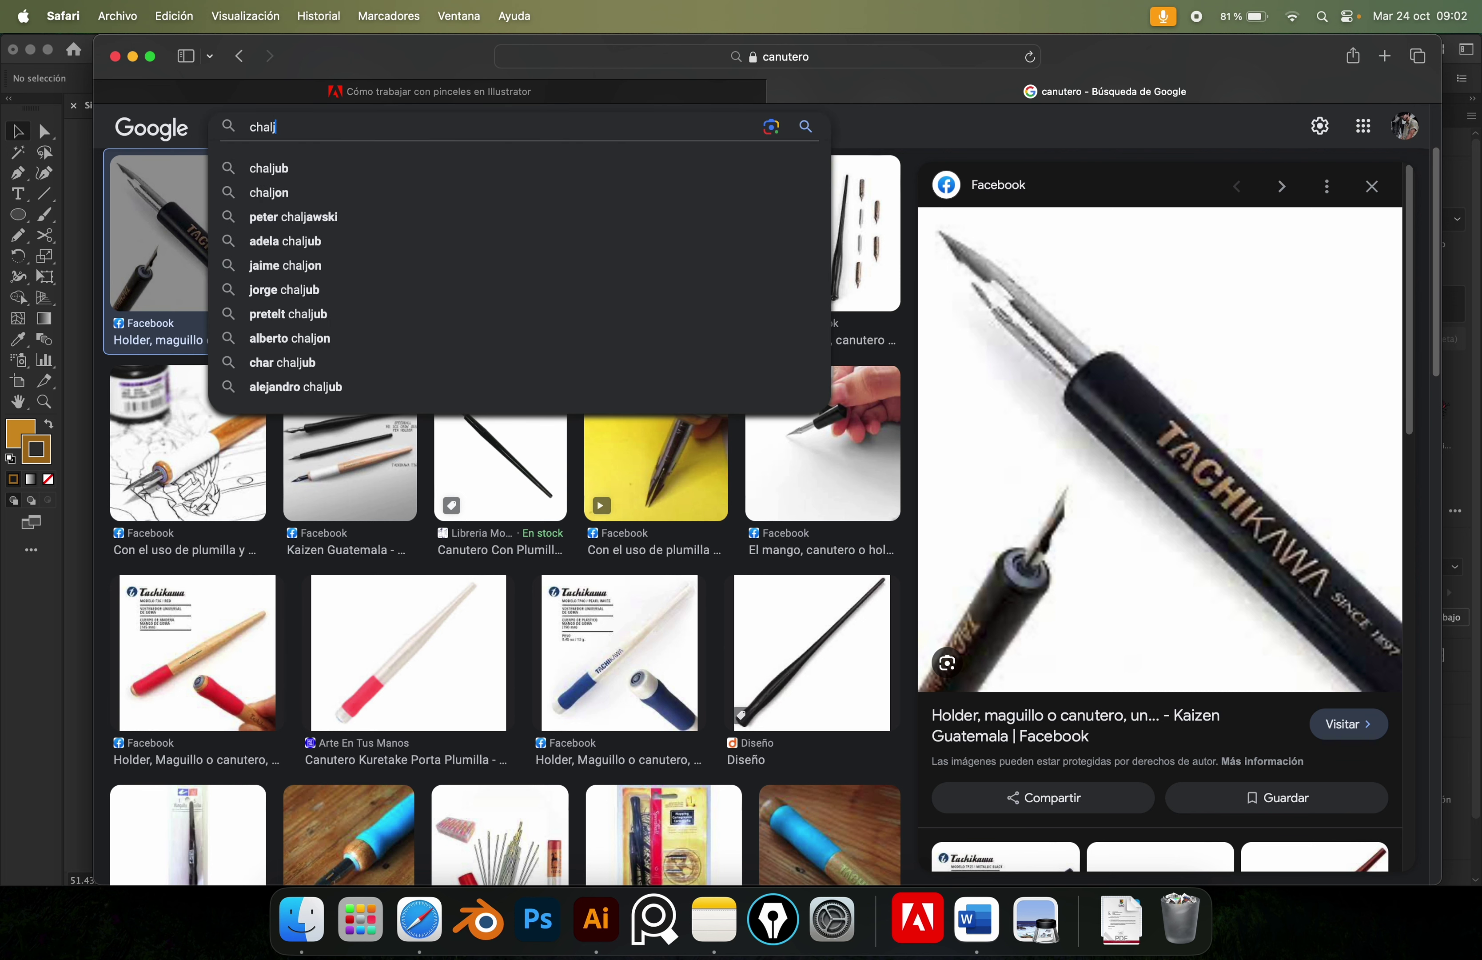
key(BackSpace)
text(k)
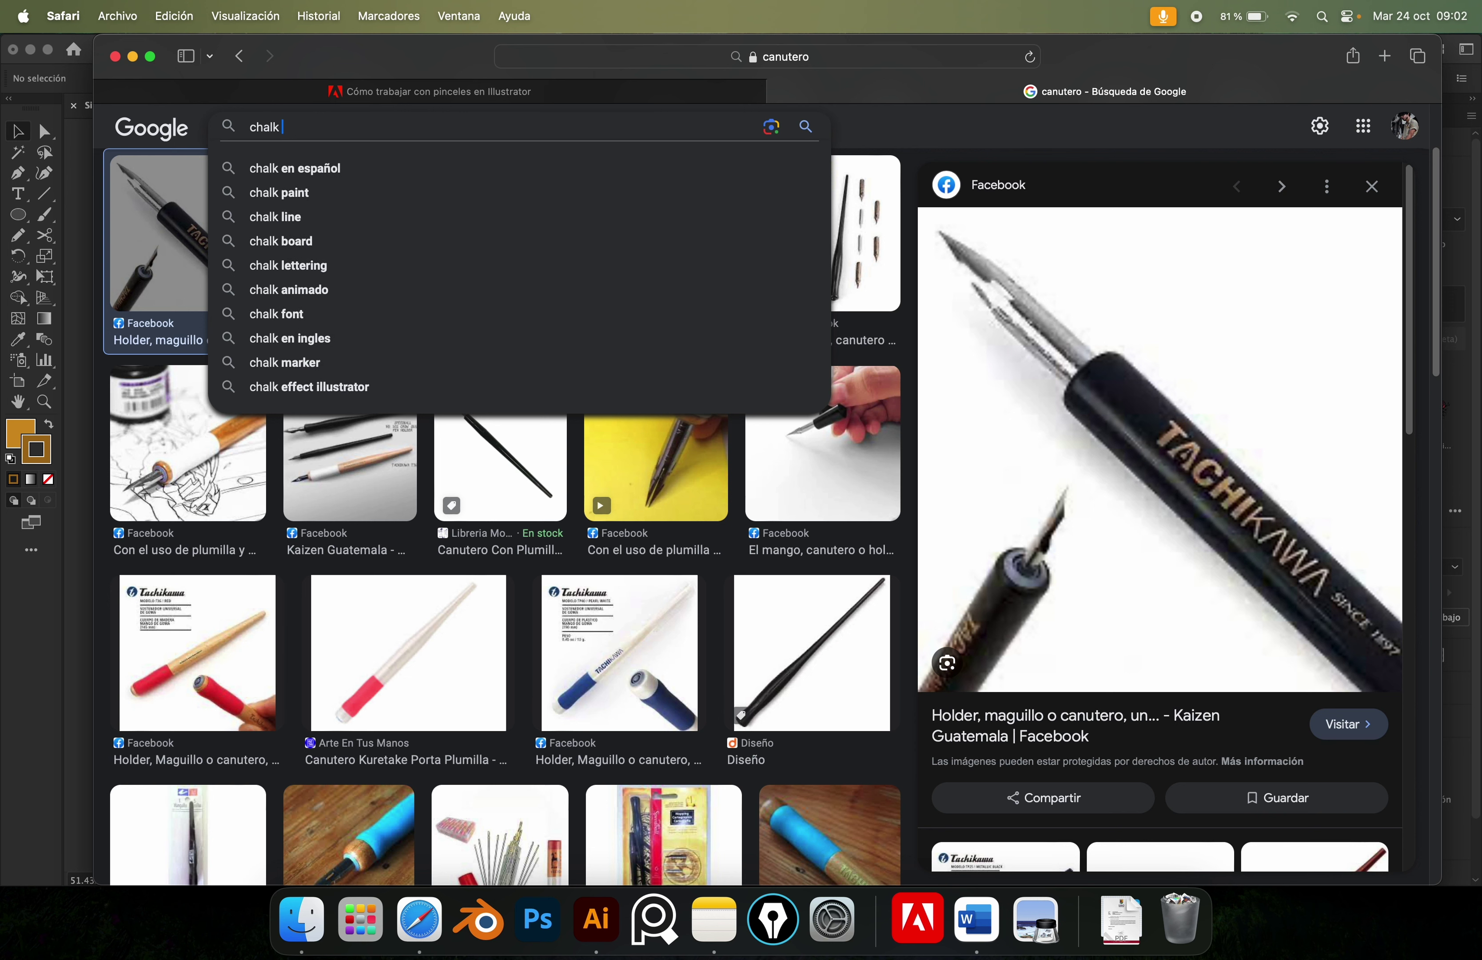
text( vector)
key(Return)
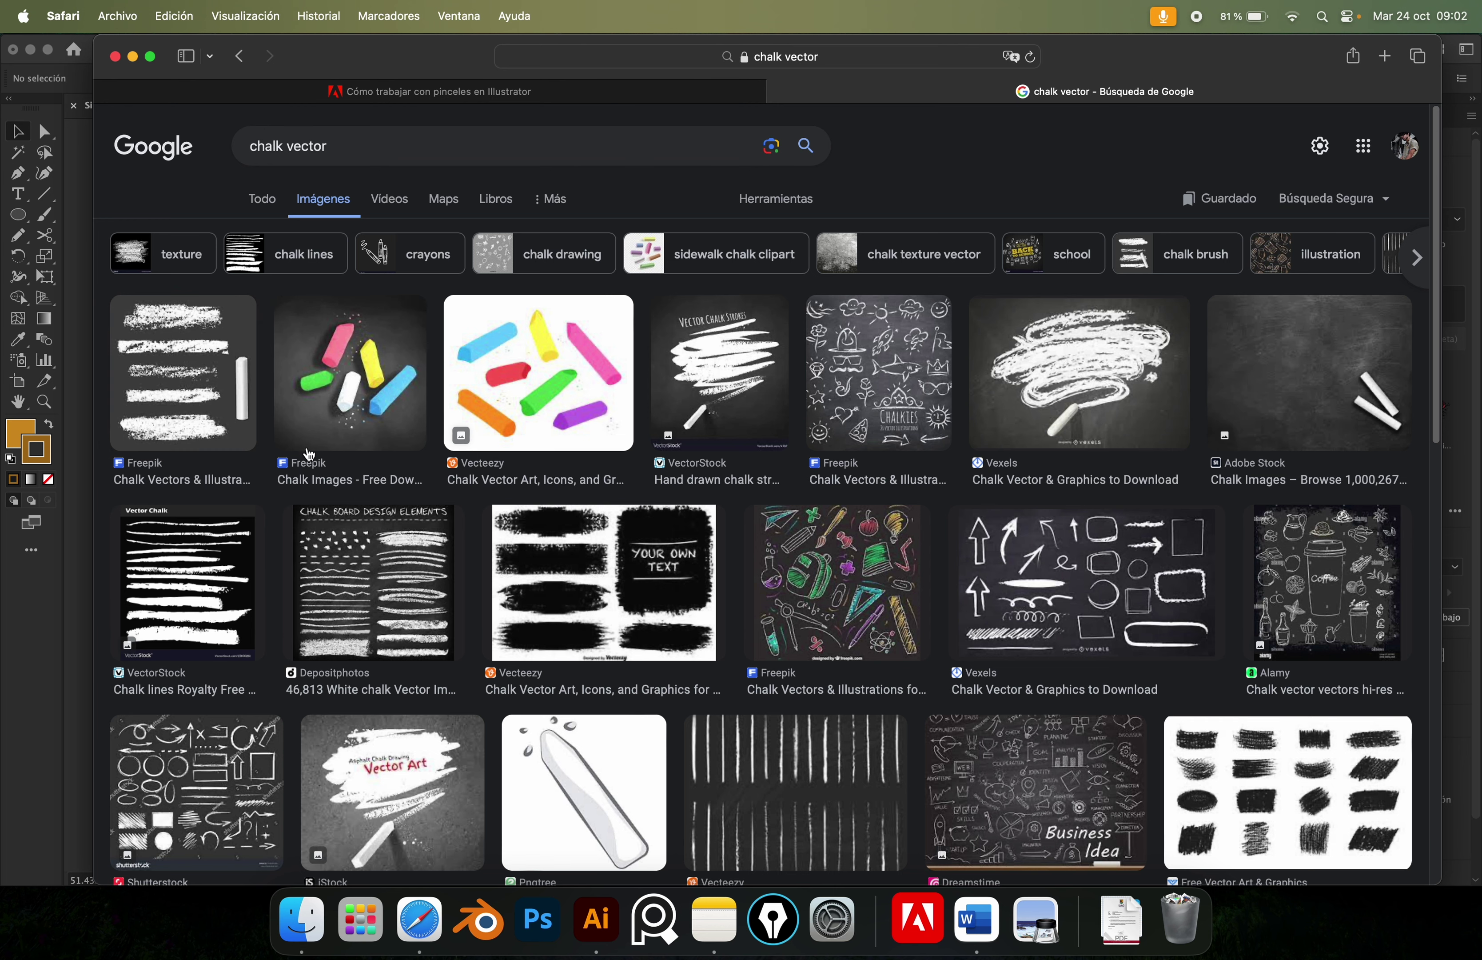
Copy the Vecteezy chalk-strokes image and return to Illustrator.
click(526, 555)
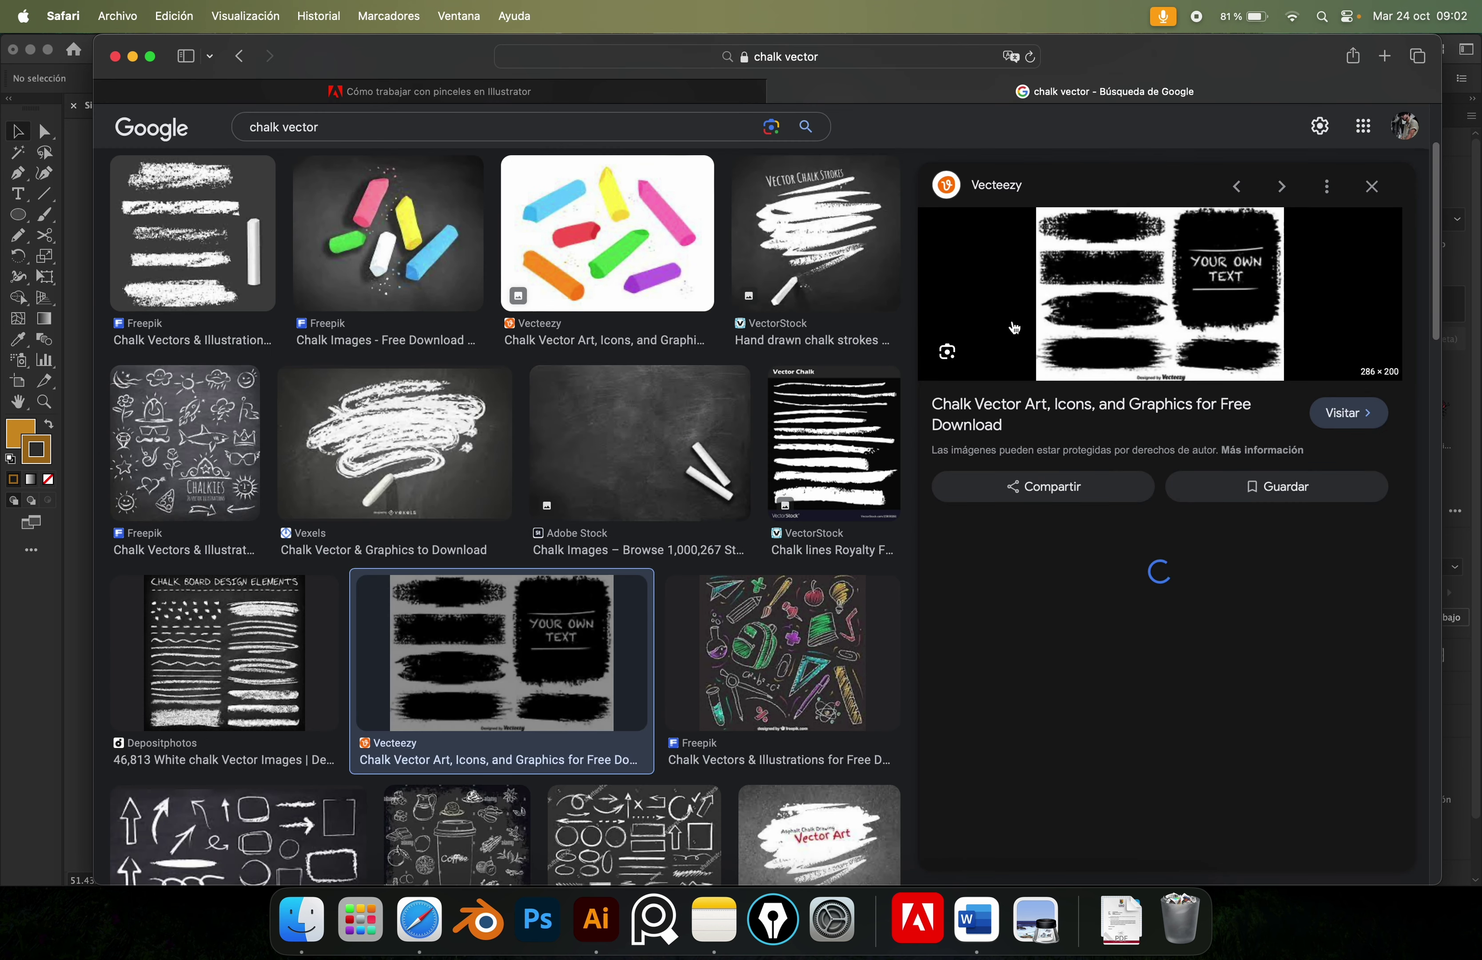
right_click(1105, 304)
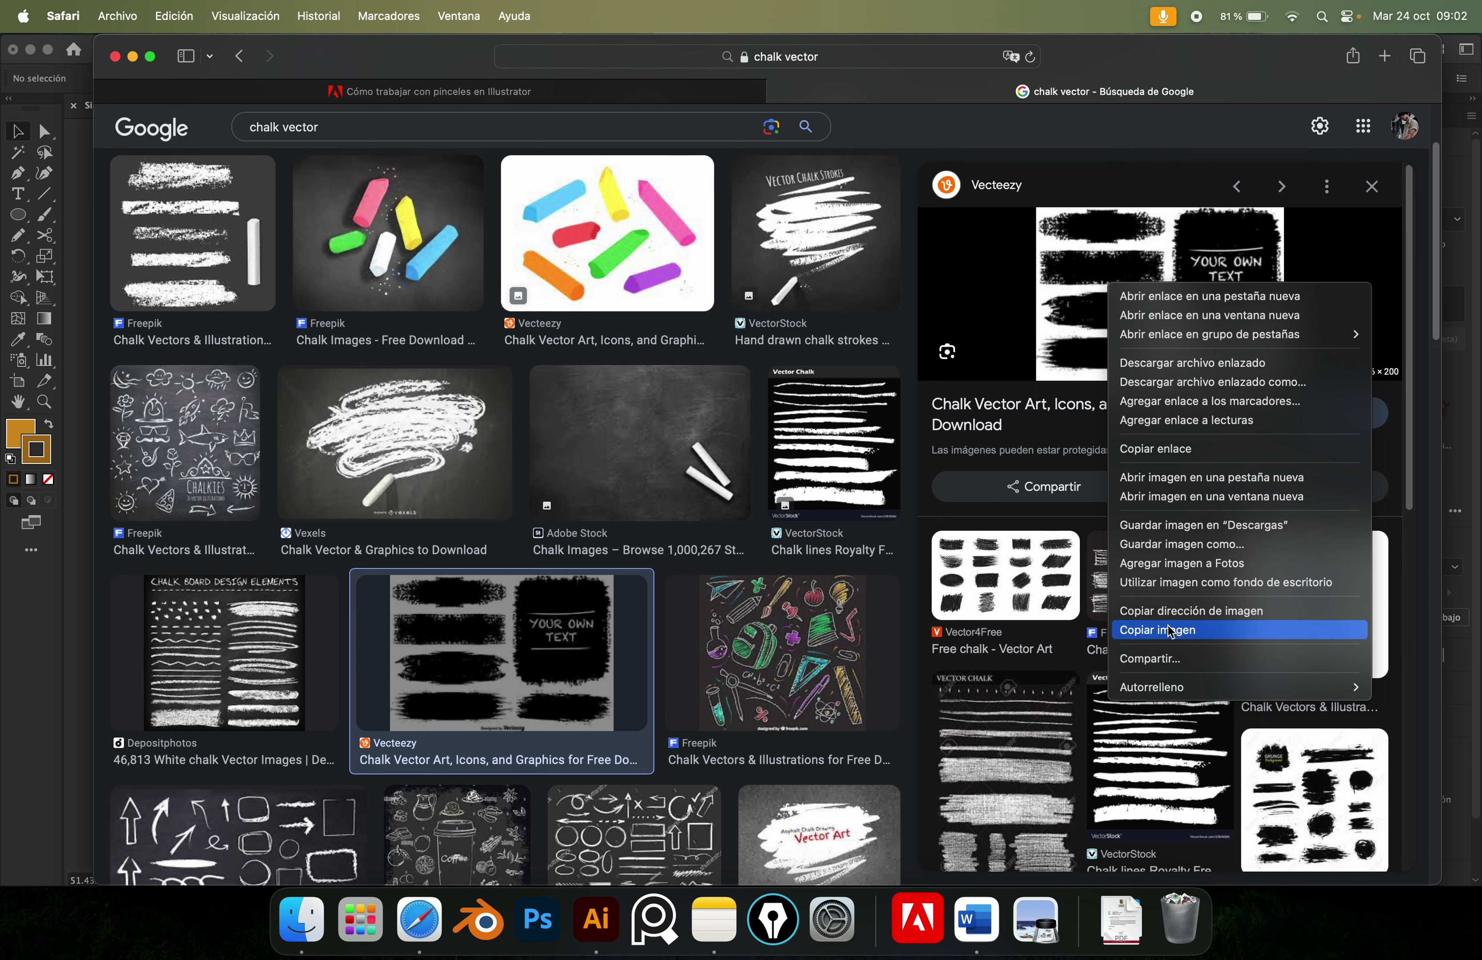
click(1156, 636)
key(super+Tab)
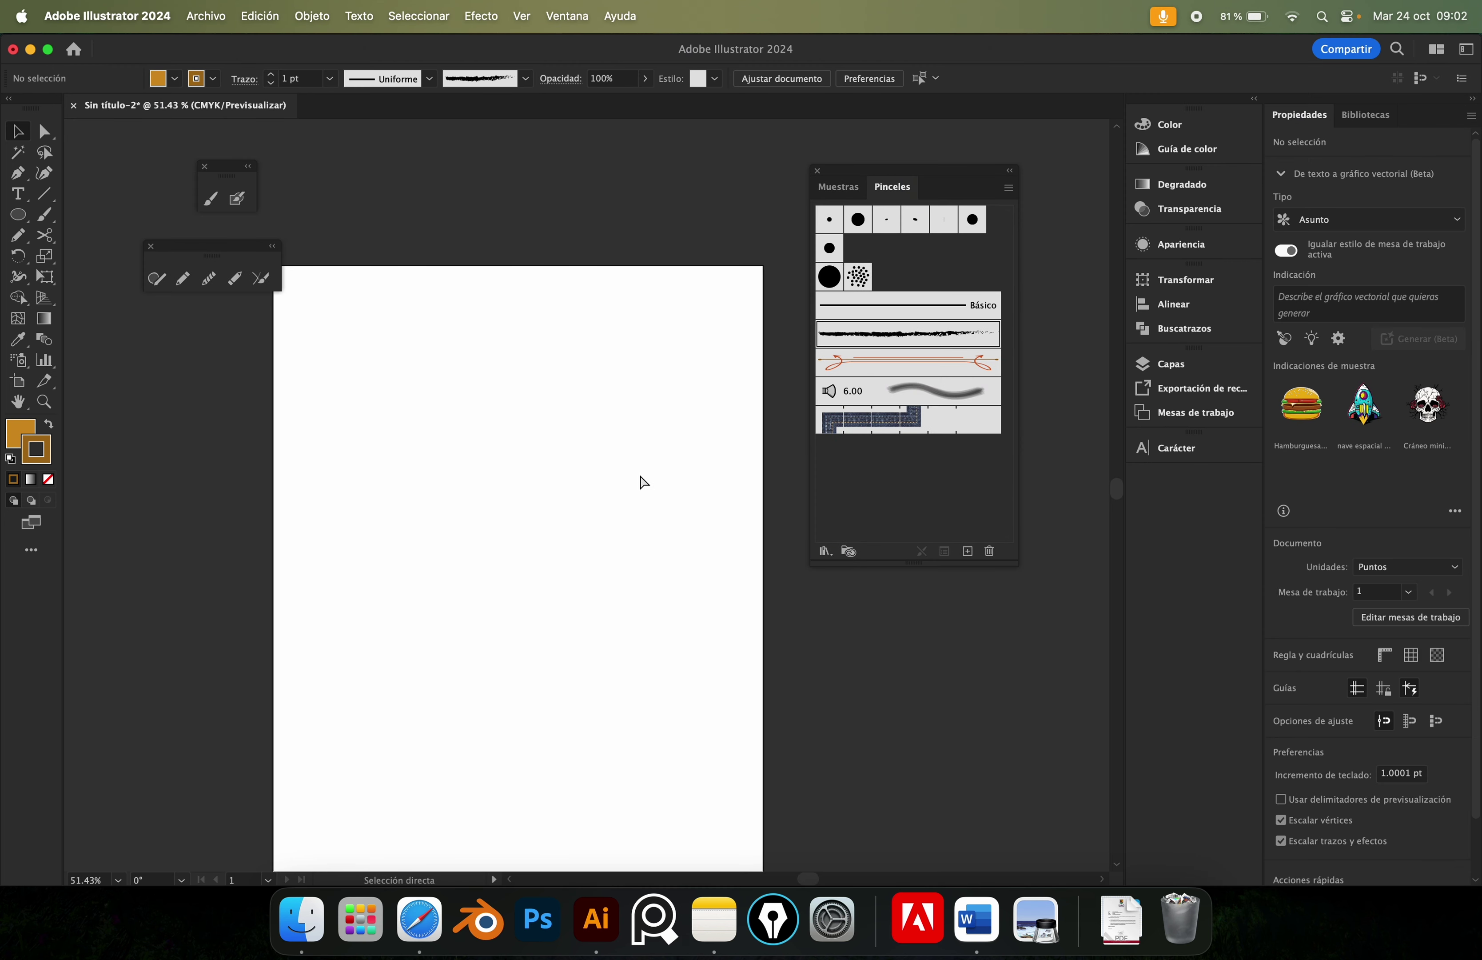
Paste the copied chalk strokes onto the artboard and select the group.
key(super+v)
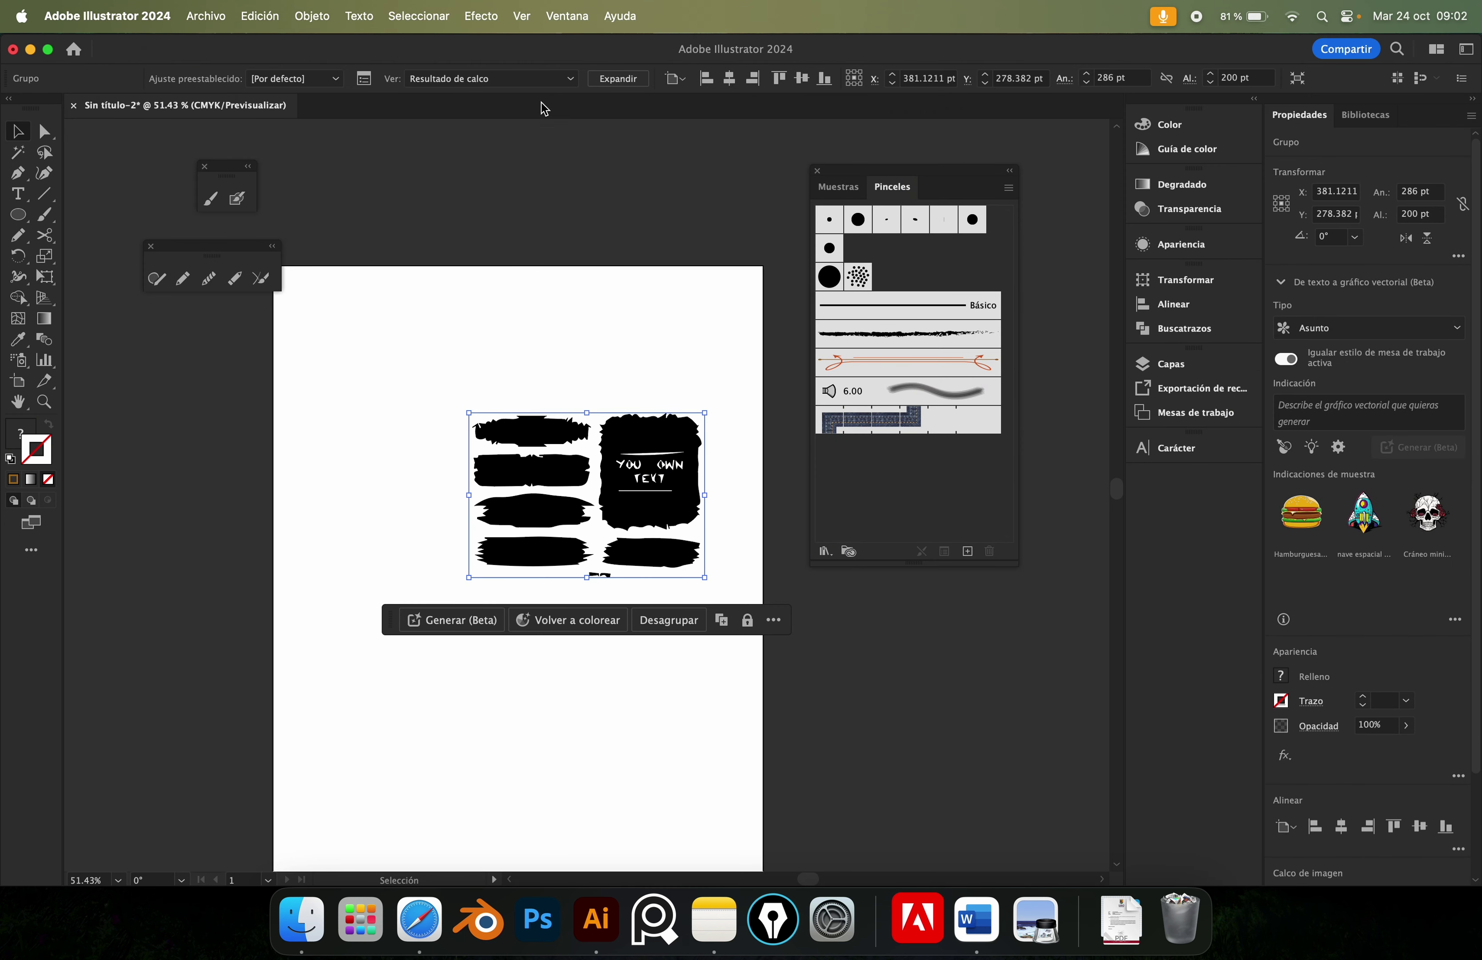
click(610, 287)
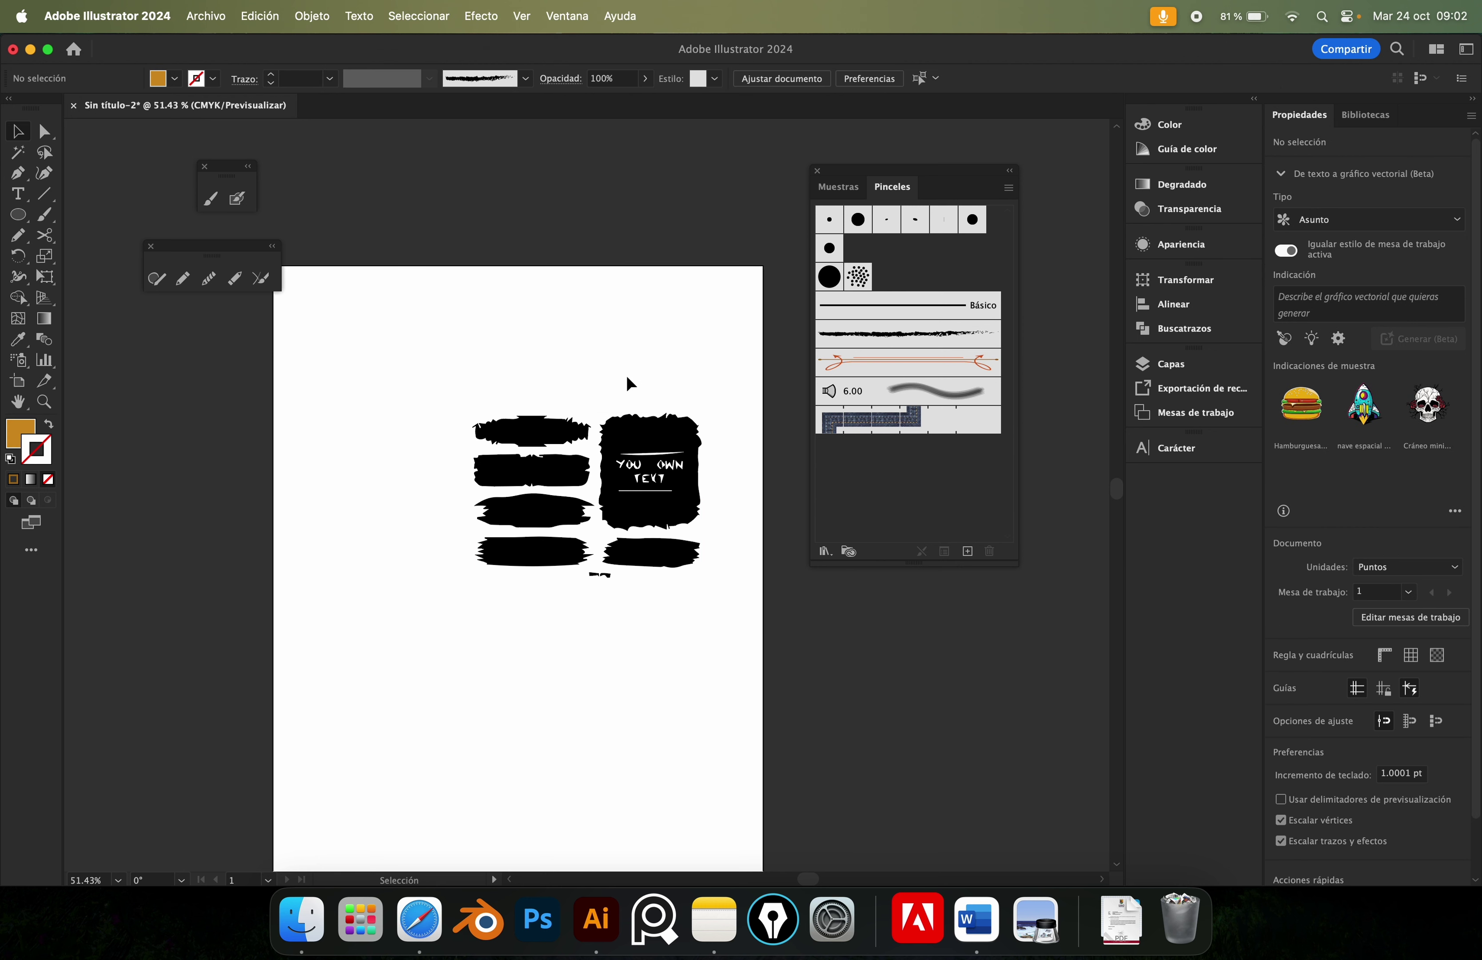
key(z)
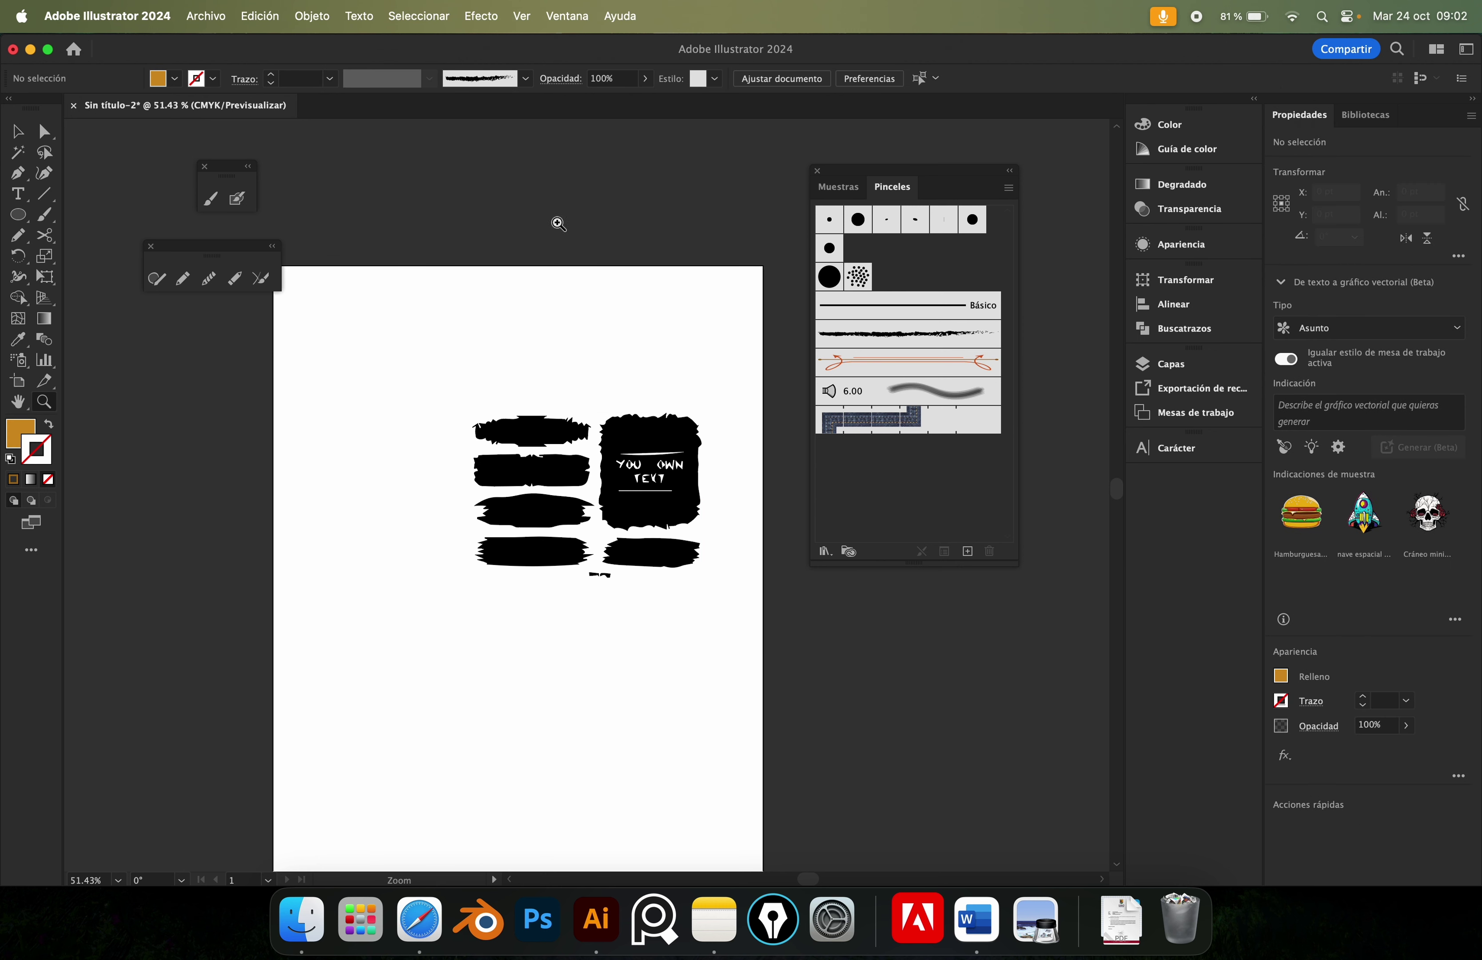
key(v)
click(537, 436)
key(a)
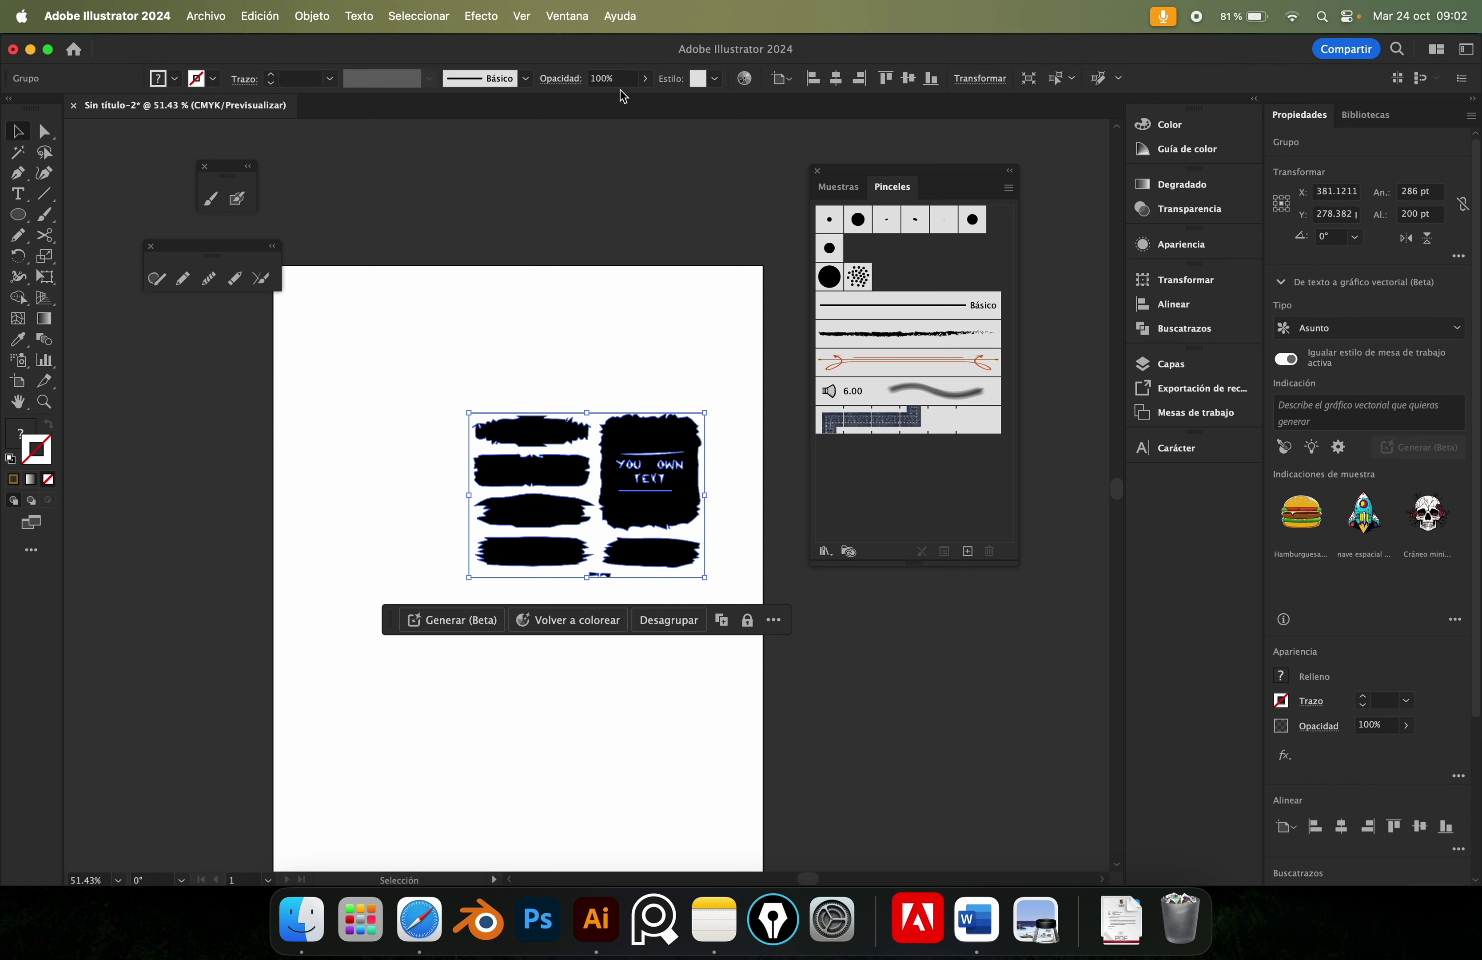
click(612, 246)
Delete the extra chalk strokes, undoing once to keep a single stroke.
click(555, 551)
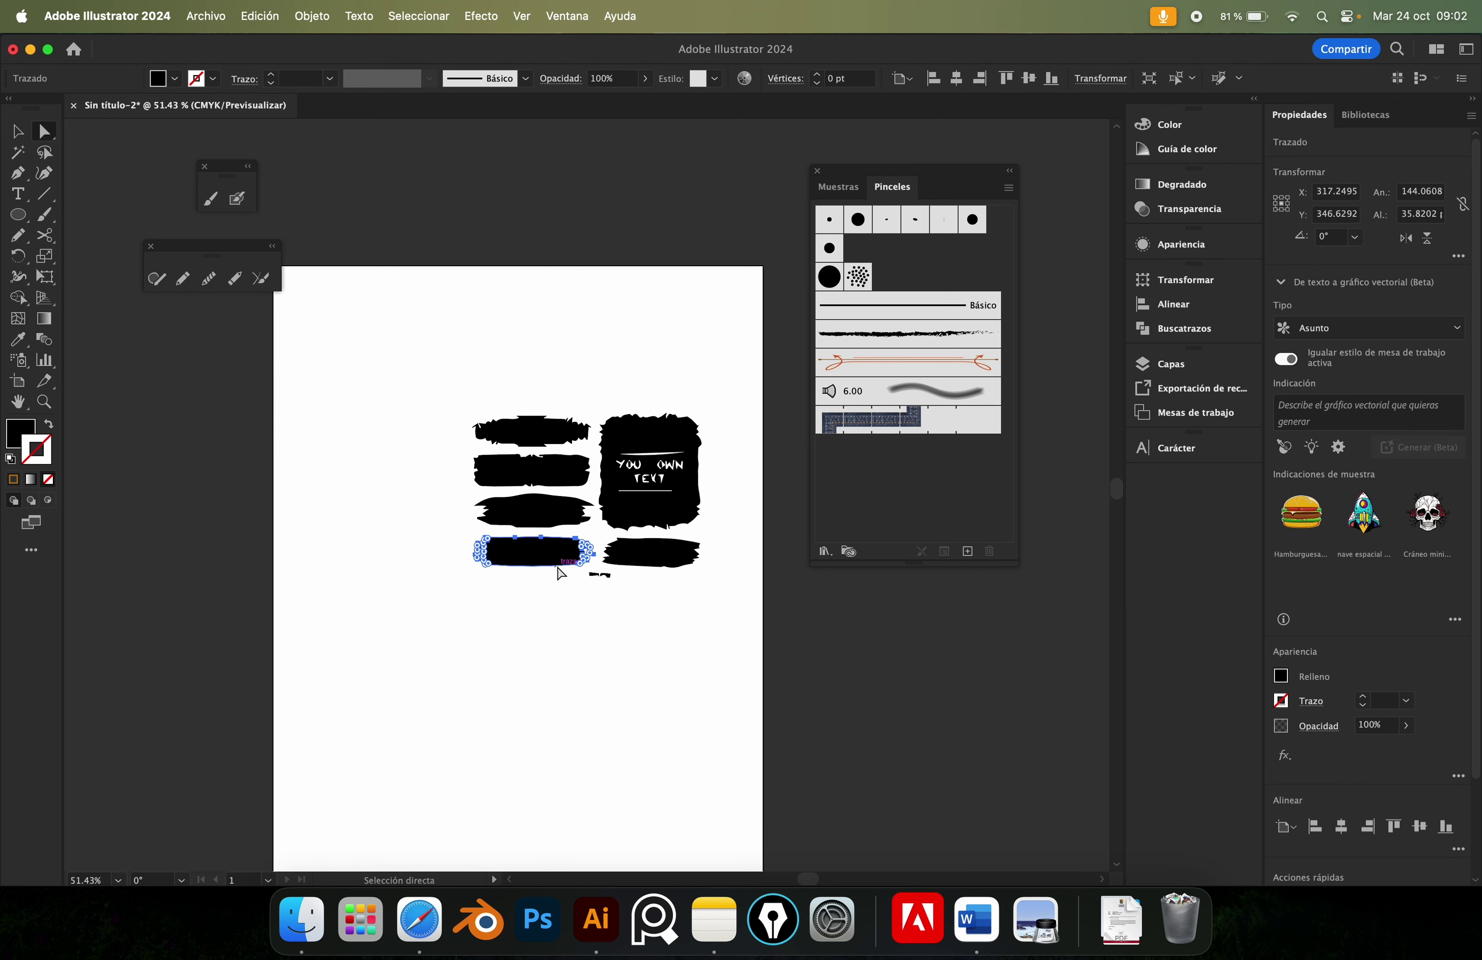
key(Delete)
key(v)
drag(464, 355, 679, 639)
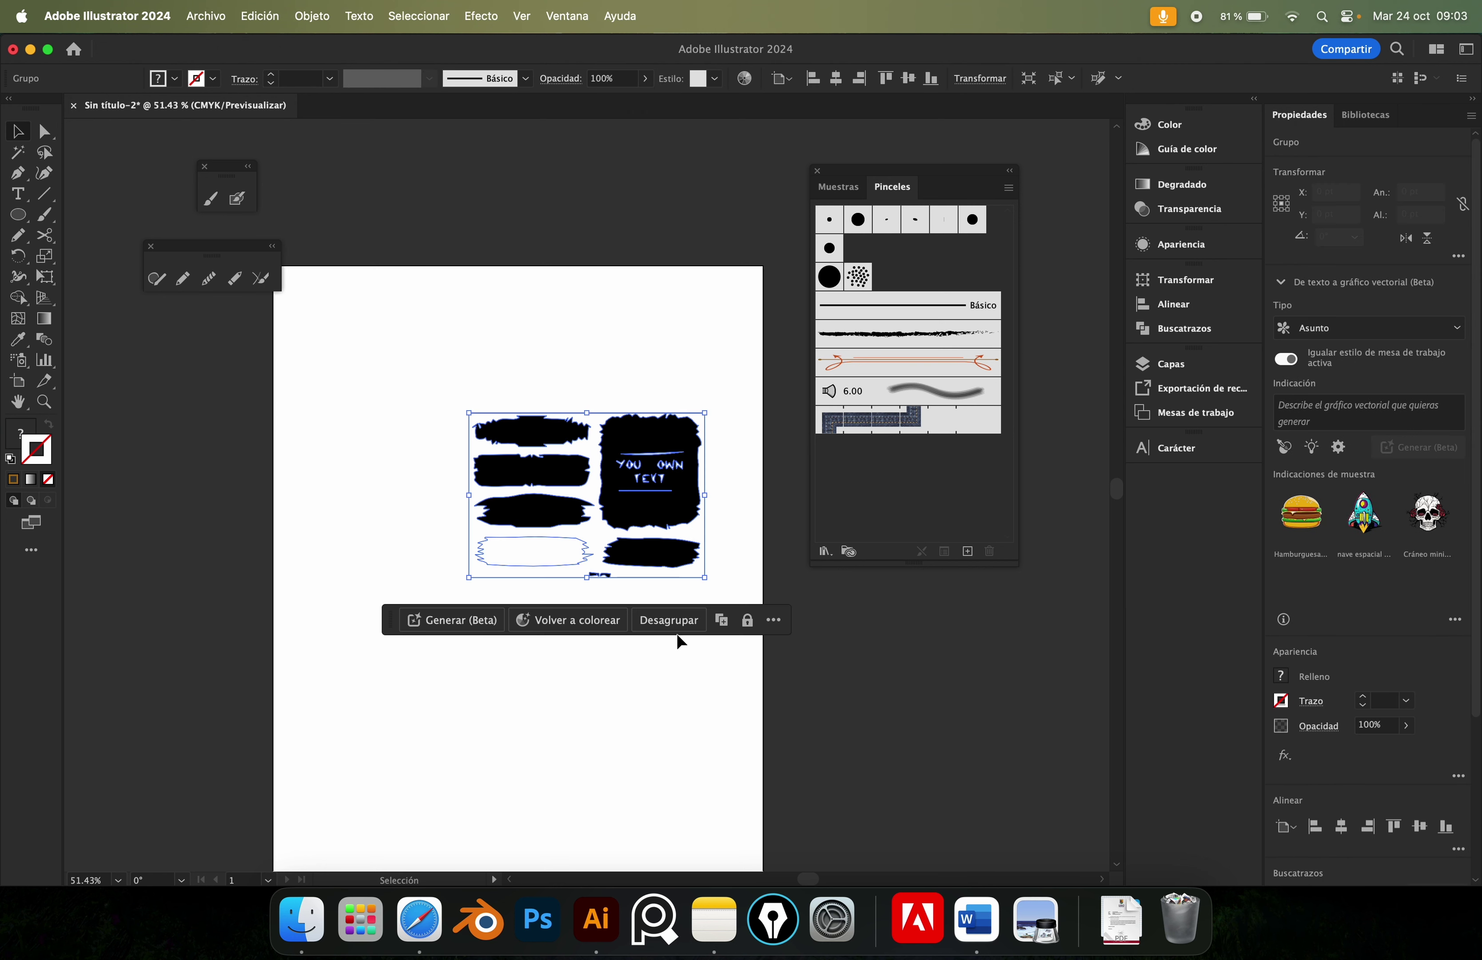
key(Delete)
key(cmd+z)
Resize the remaining chalk stroke to about 111 pt wide, standing upright.
key(v)
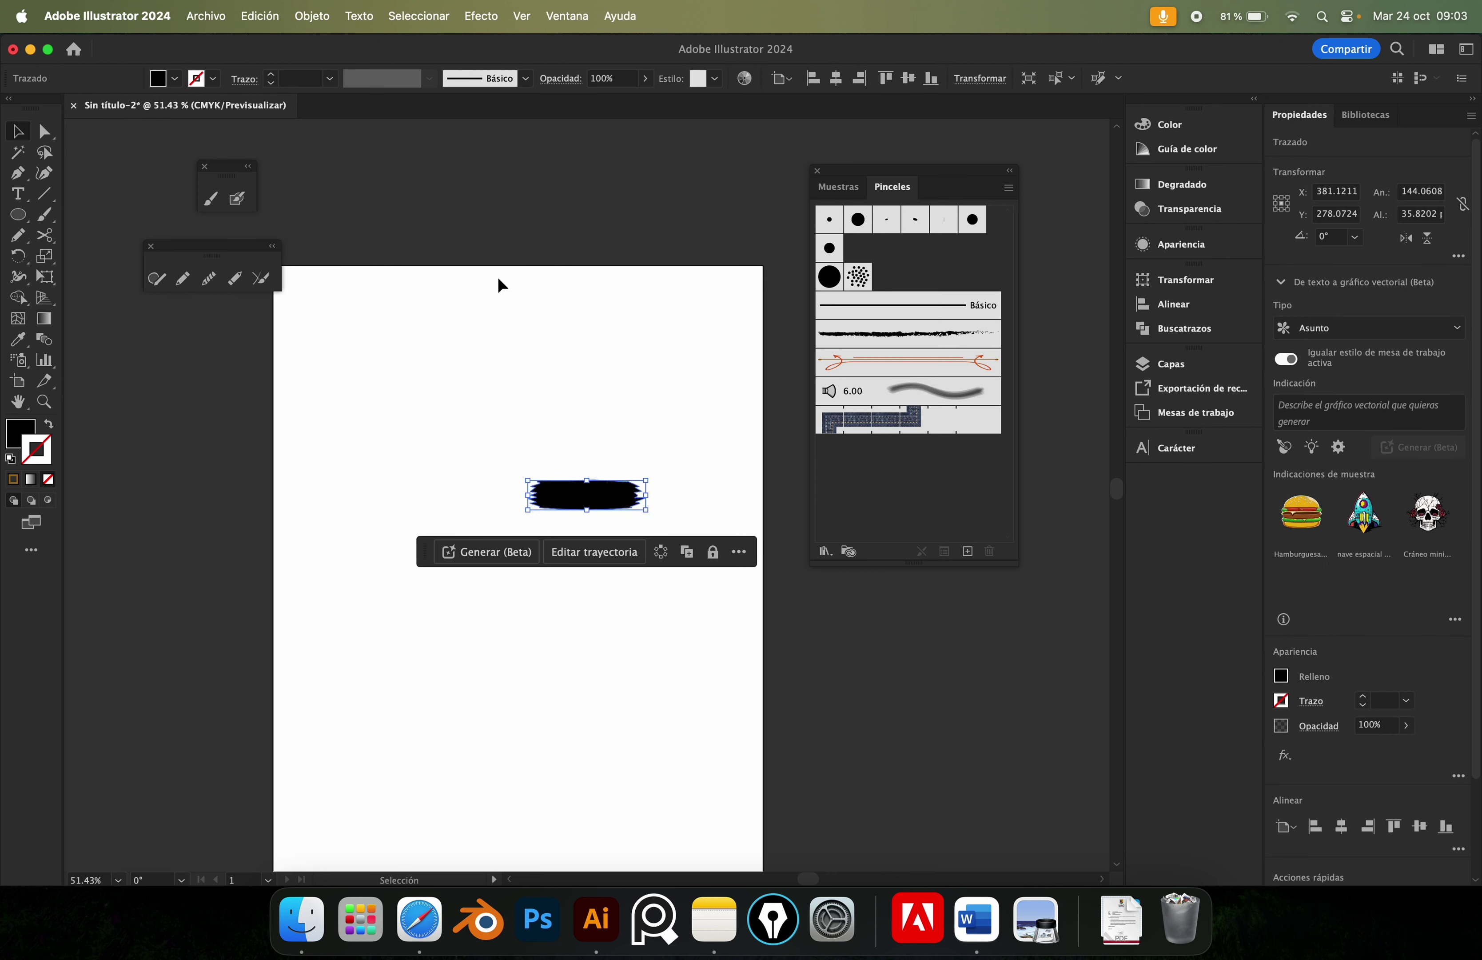
click(502, 283)
click(607, 517)
mouse_move(645, 495)
mouse_down()
mouse_move(584, 499)
mouse_move(589, 519)
mouse_move(891, 480)
mouse_up()
click(590, 520)
Make it an art brush with Presión width ranging from 61% to 74%.
click(667, 515)
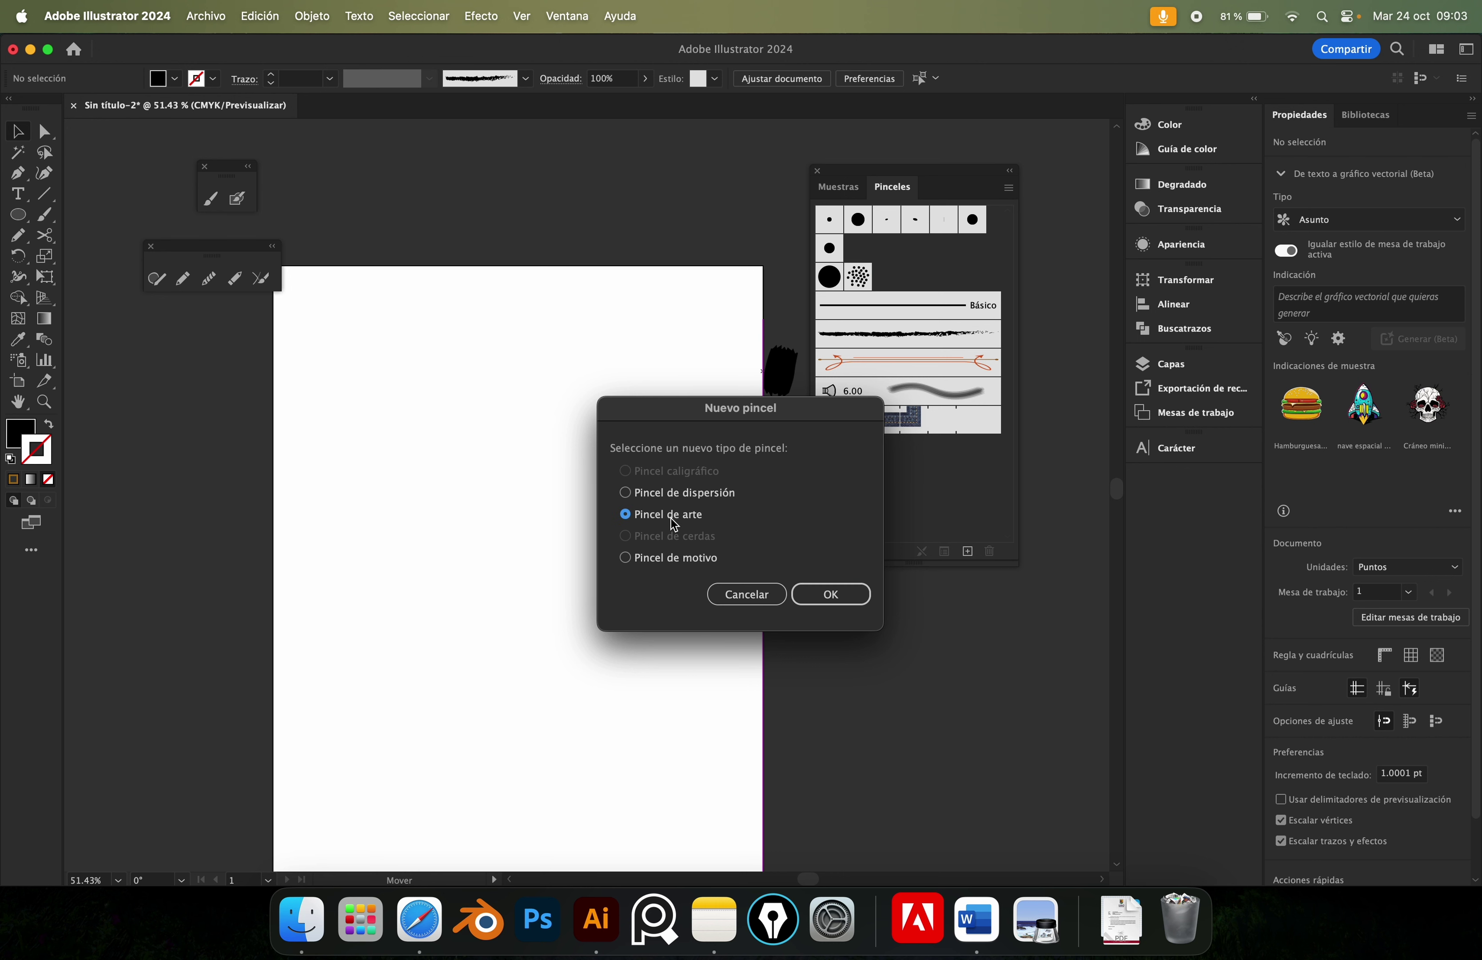
click(821, 596)
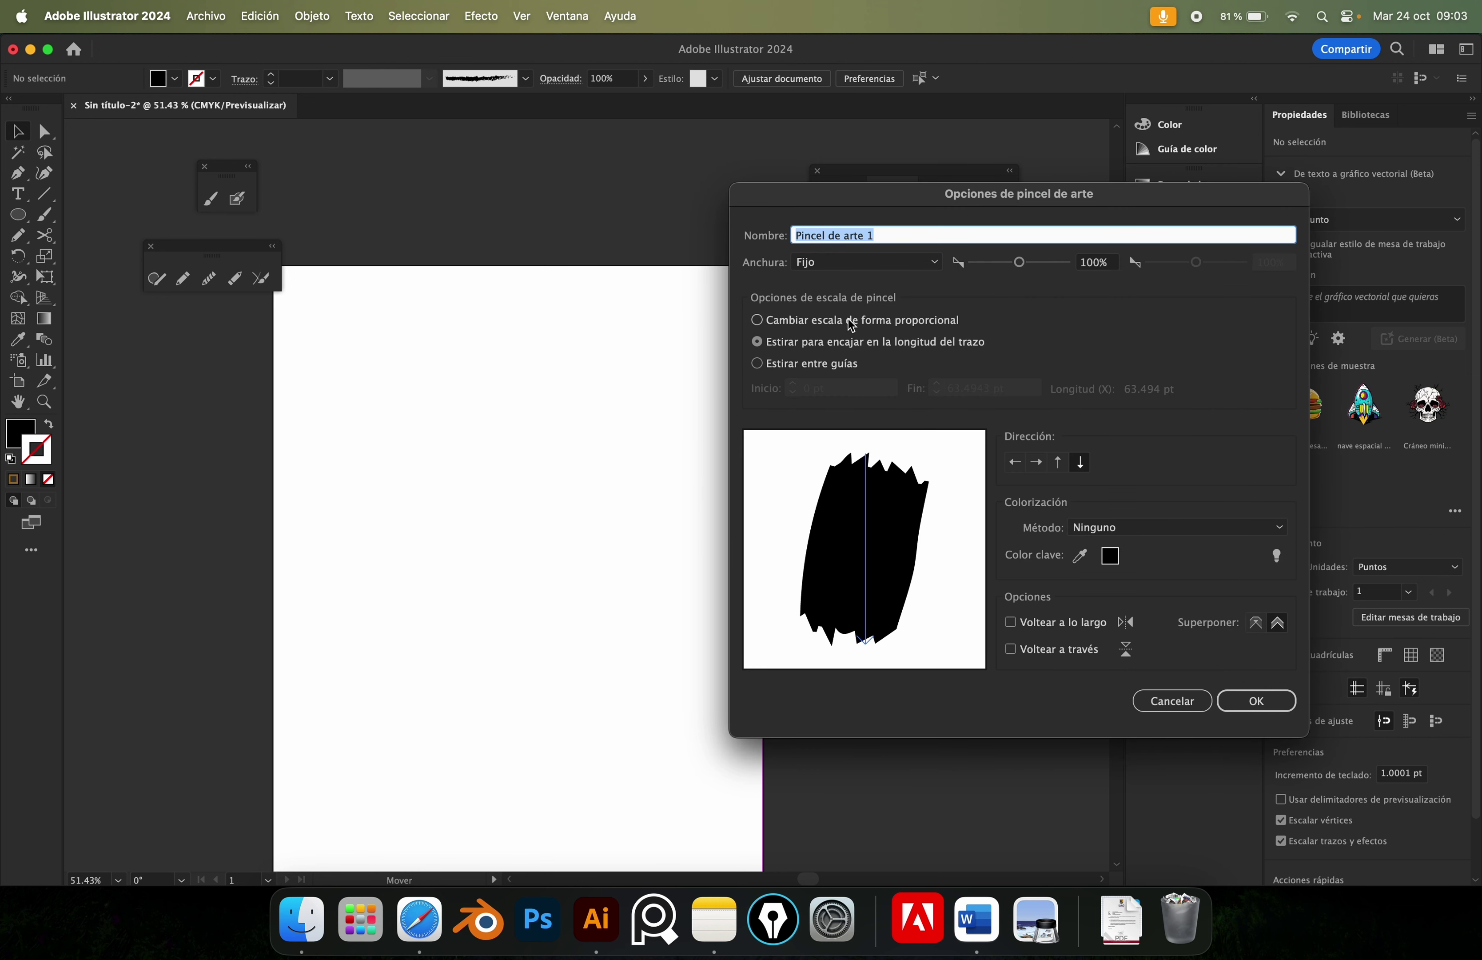
drag(906, 203, 838, 188)
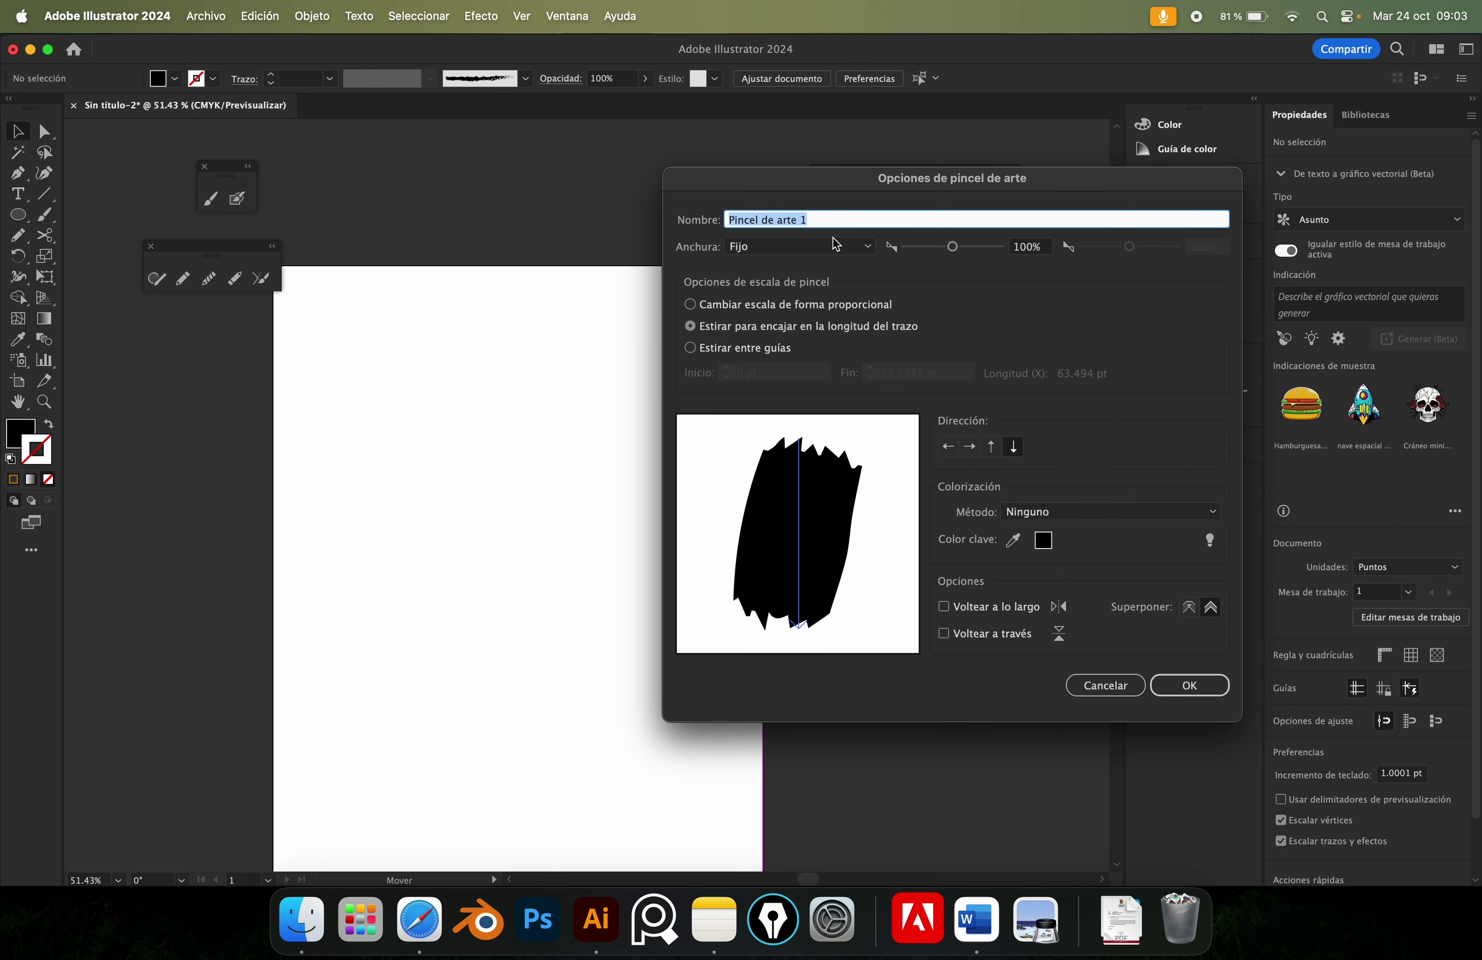
click(842, 248)
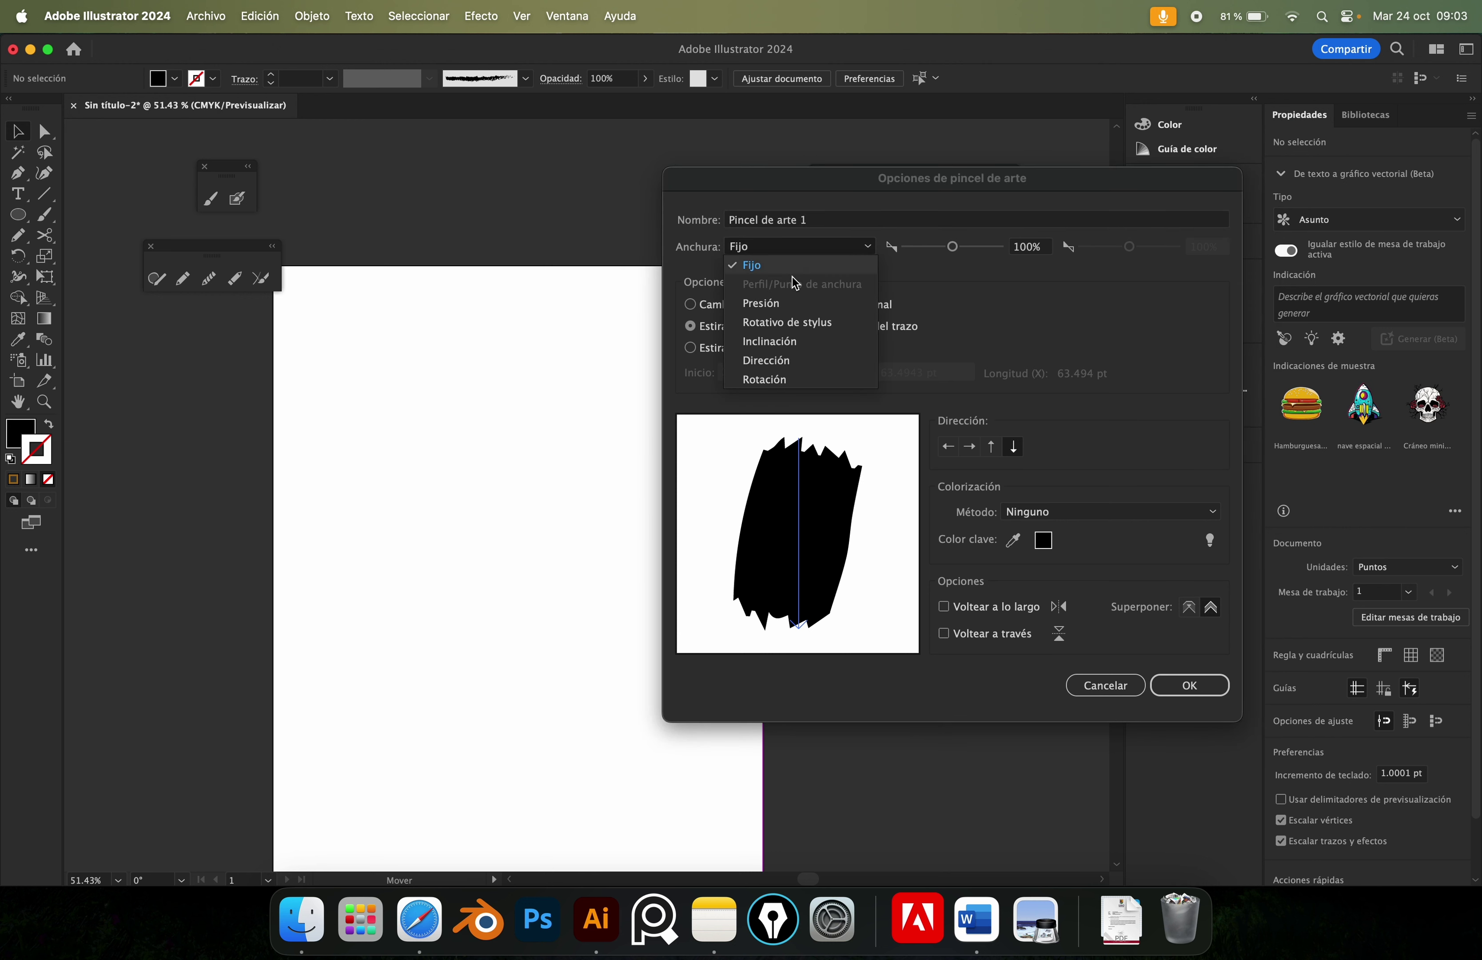
click(798, 309)
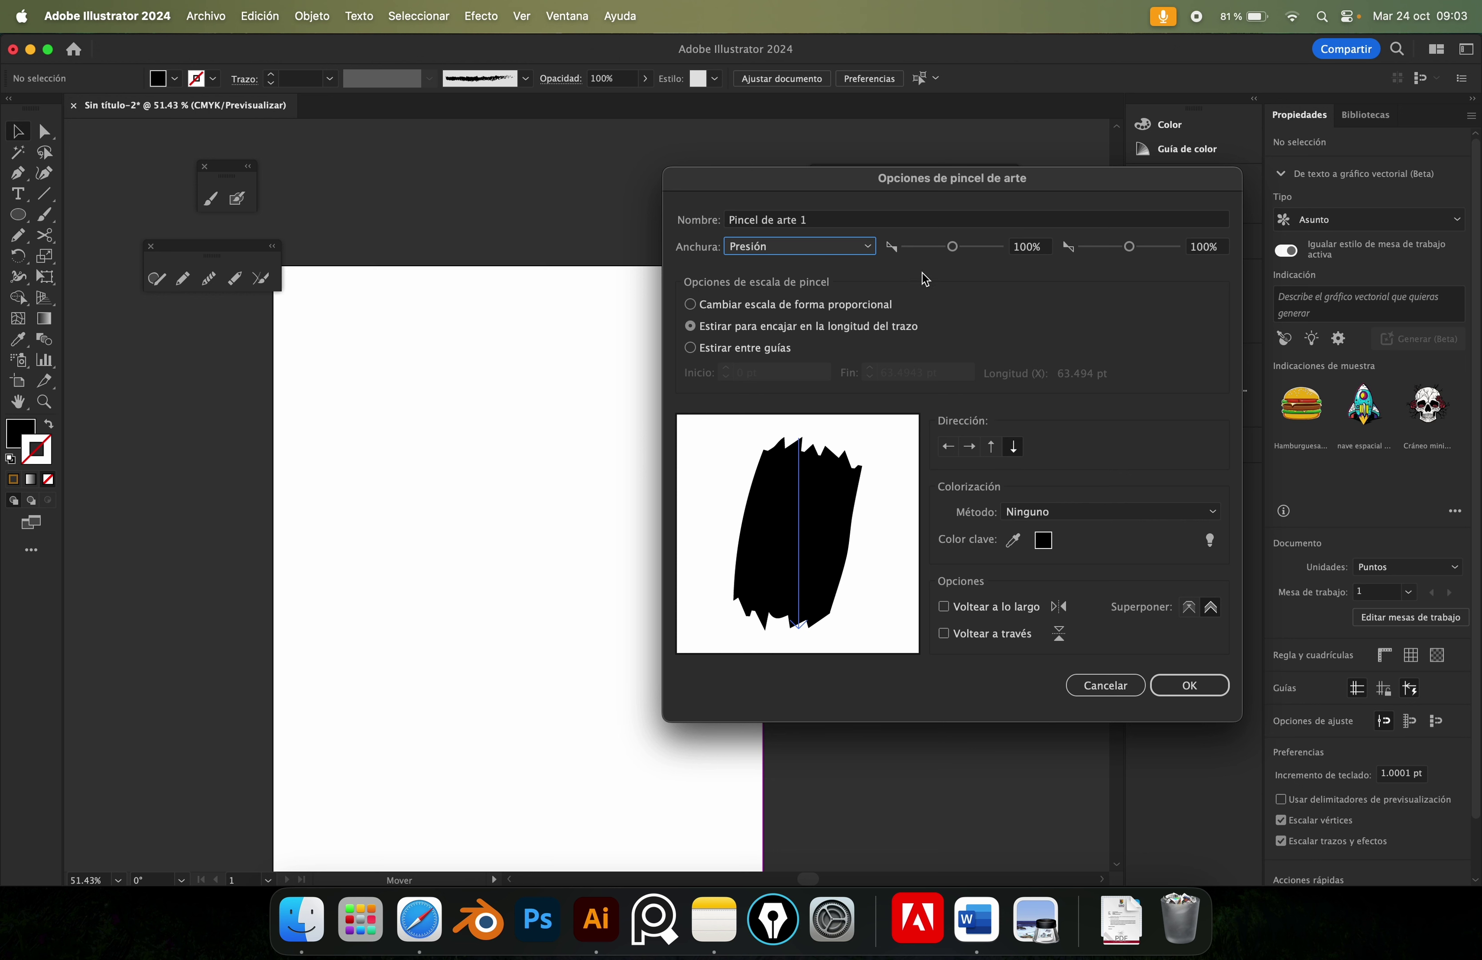
drag(952, 247, 934, 246)
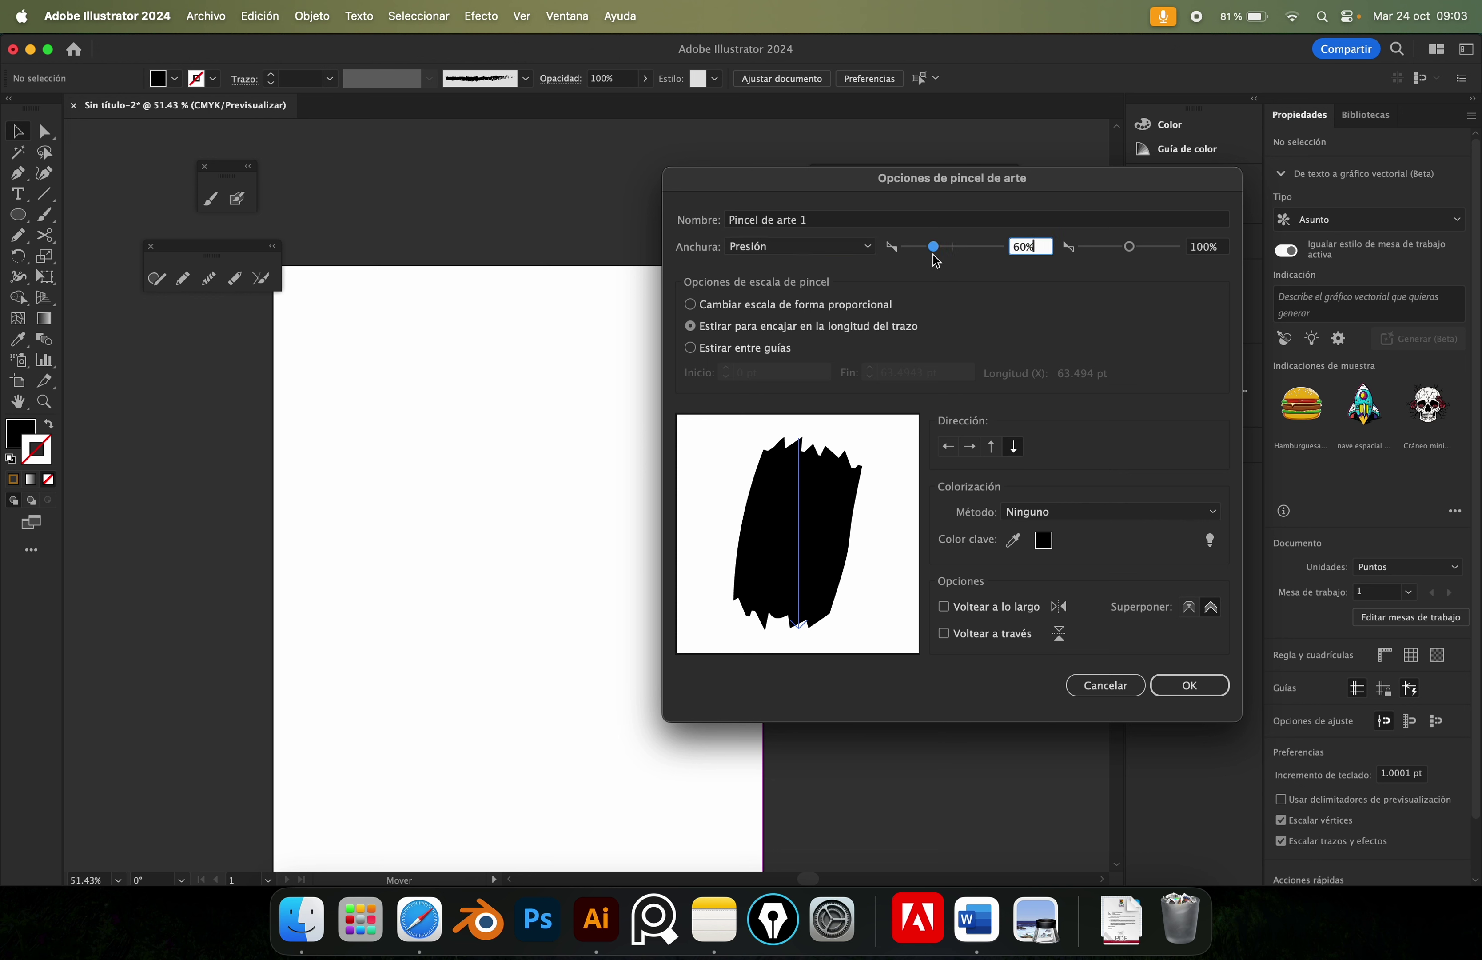
drag(933, 254, 941, 252)
drag(1129, 247, 1122, 254)
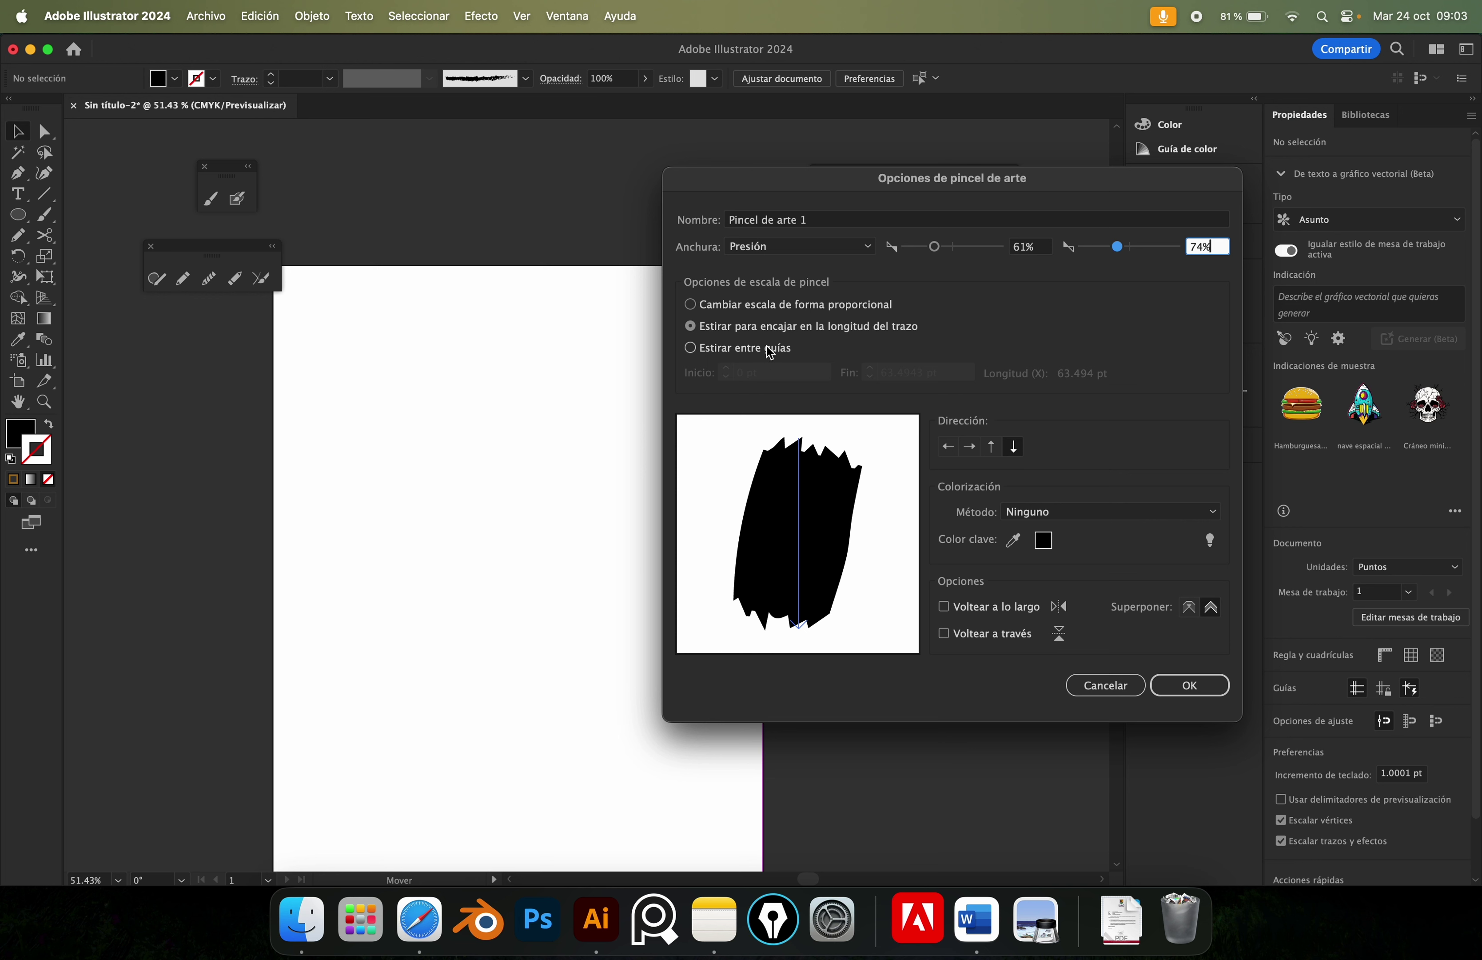
Set proportional scaling, Matices colourization, and an upward brush direction.
click(747, 305)
click(756, 355)
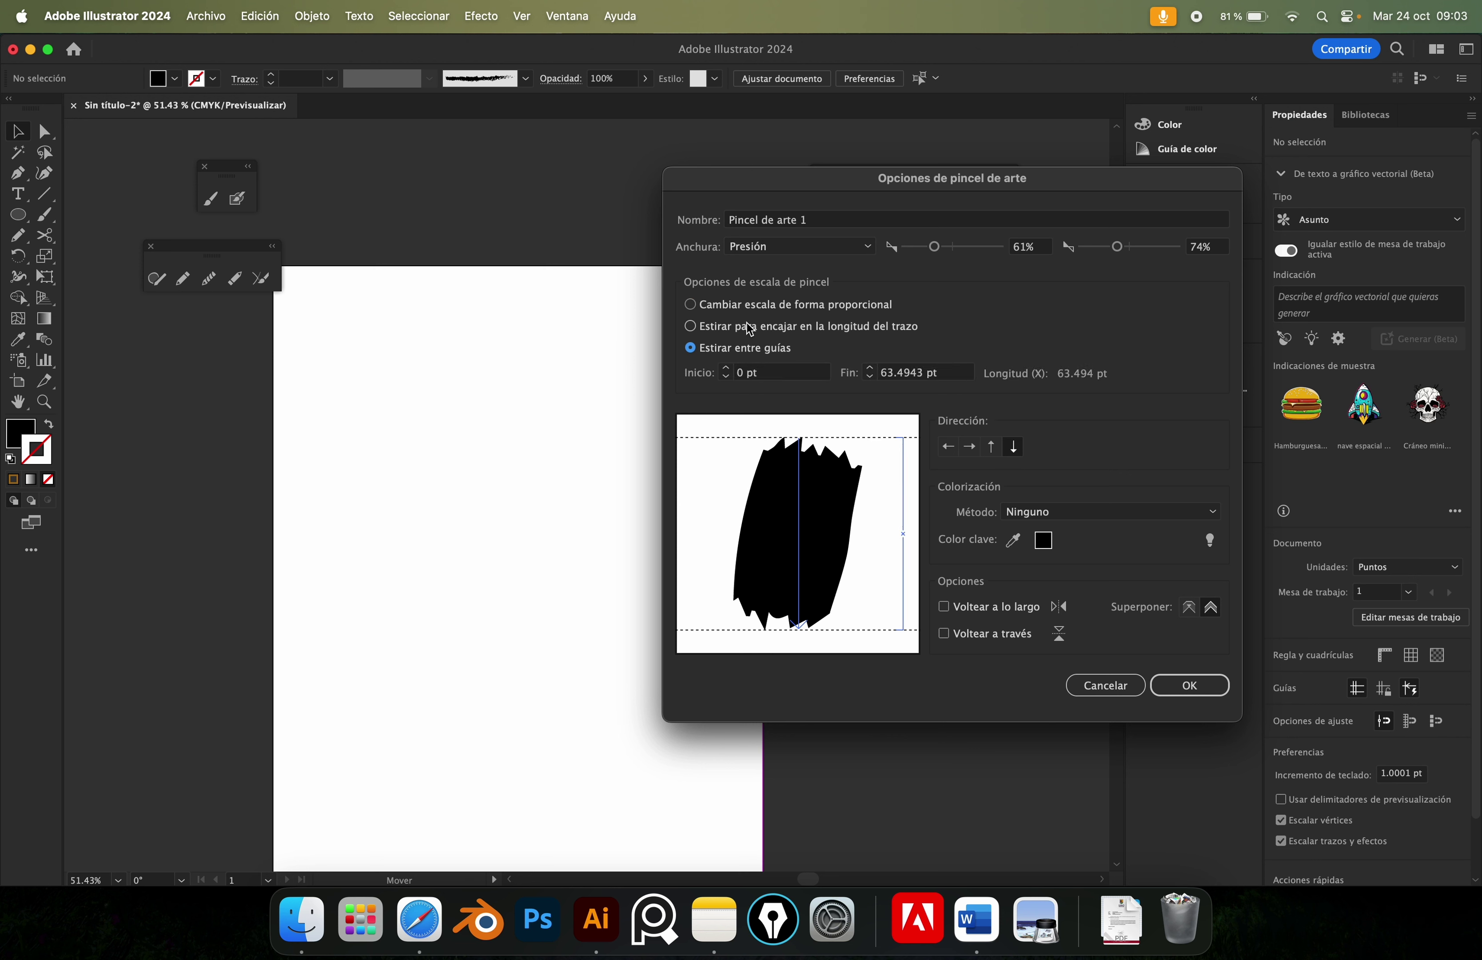
click(735, 308)
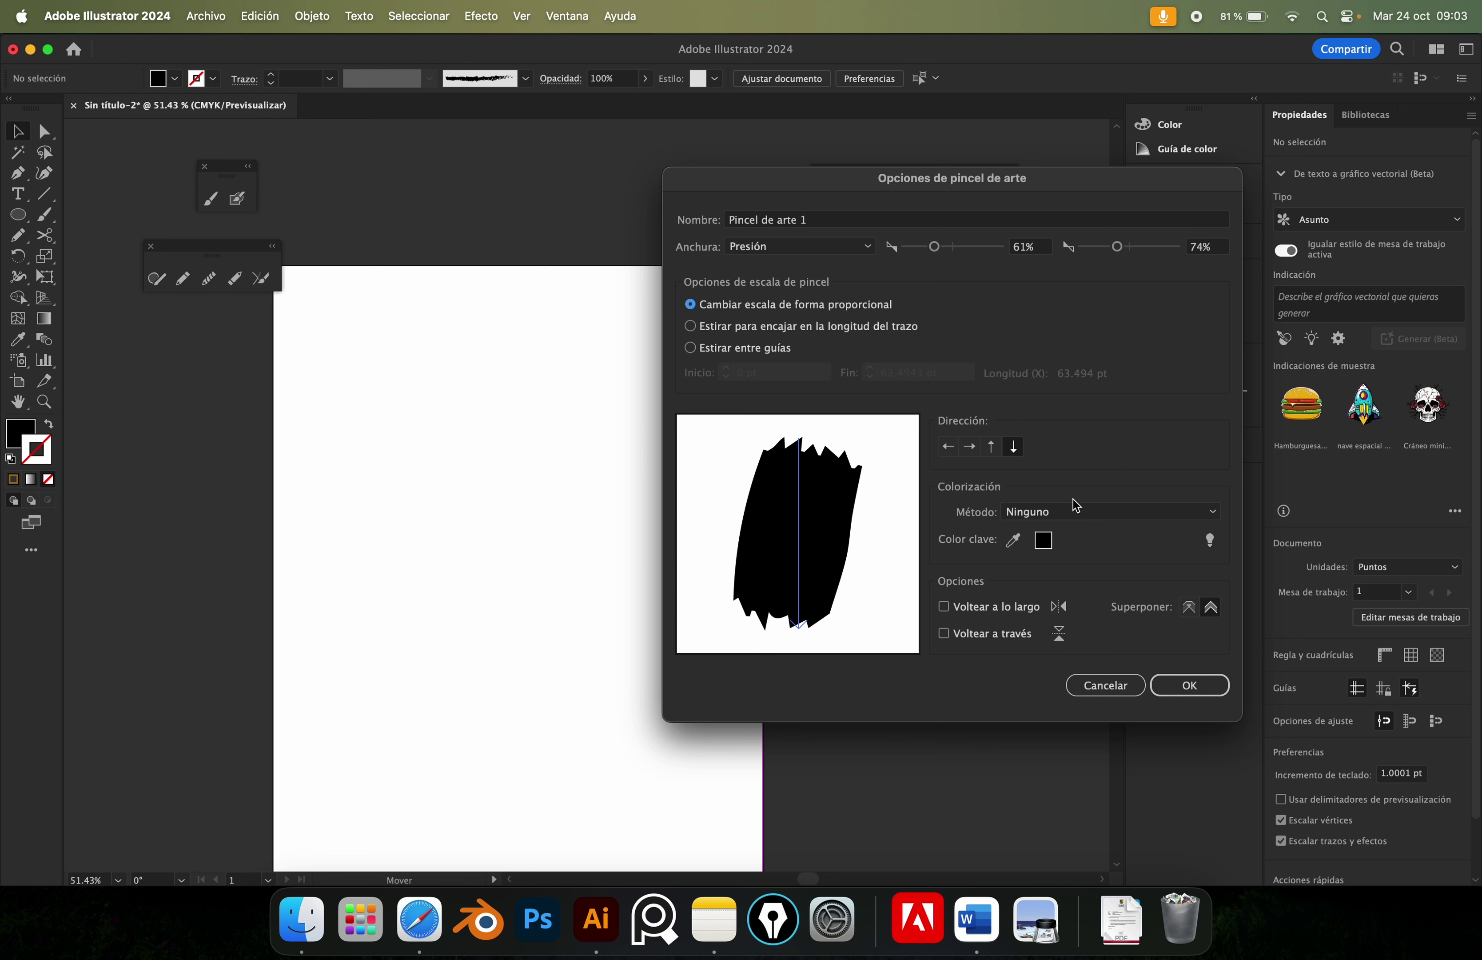
click(1081, 510)
click(1058, 552)
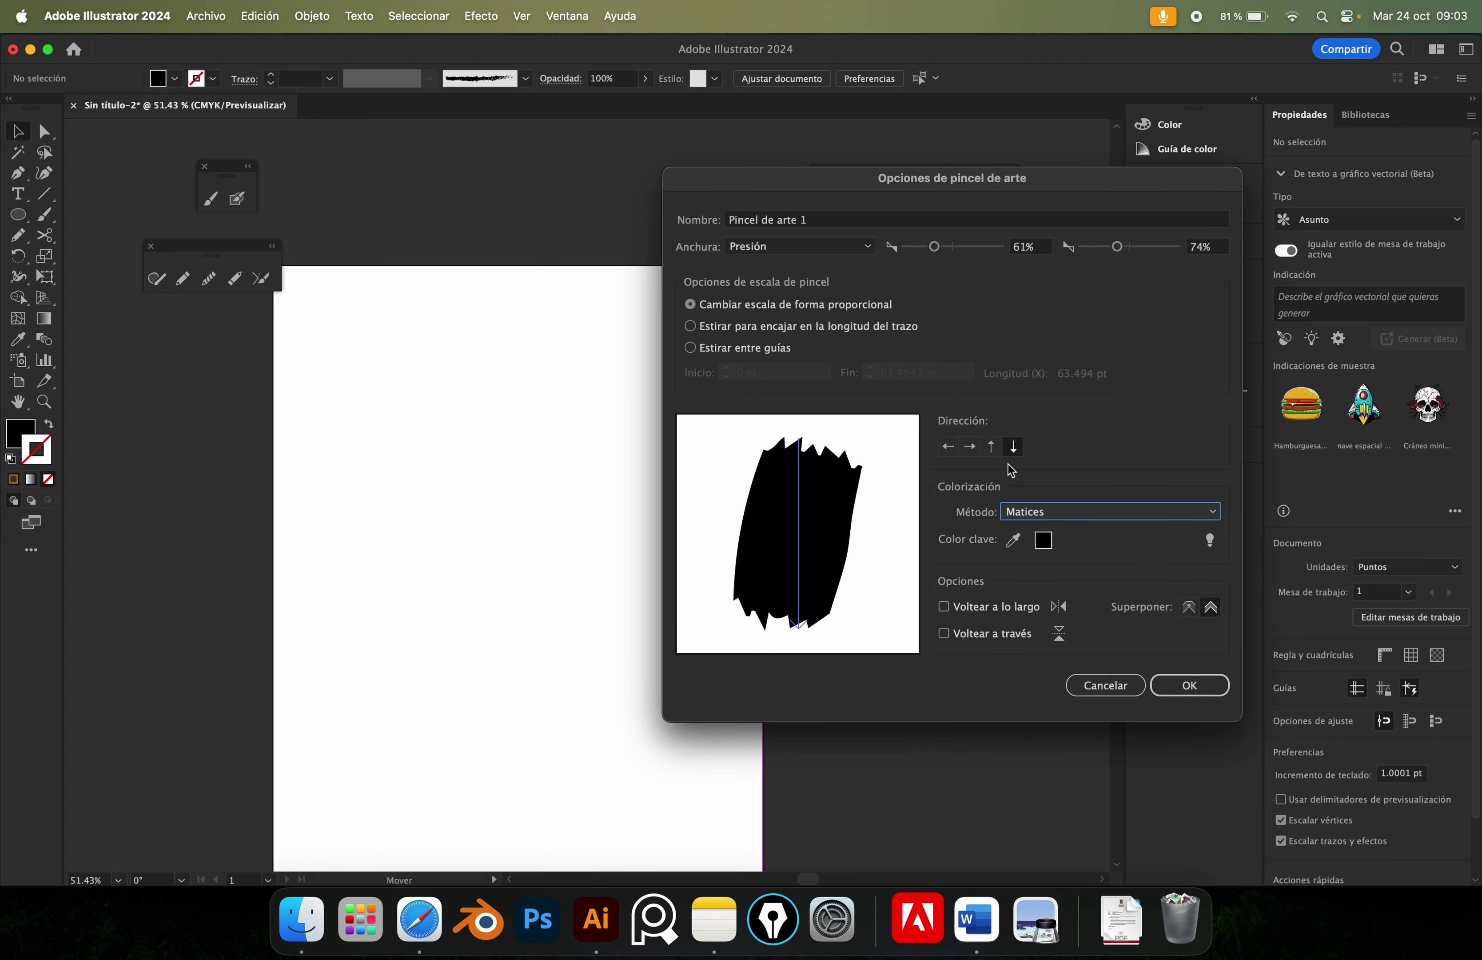
click(968, 446)
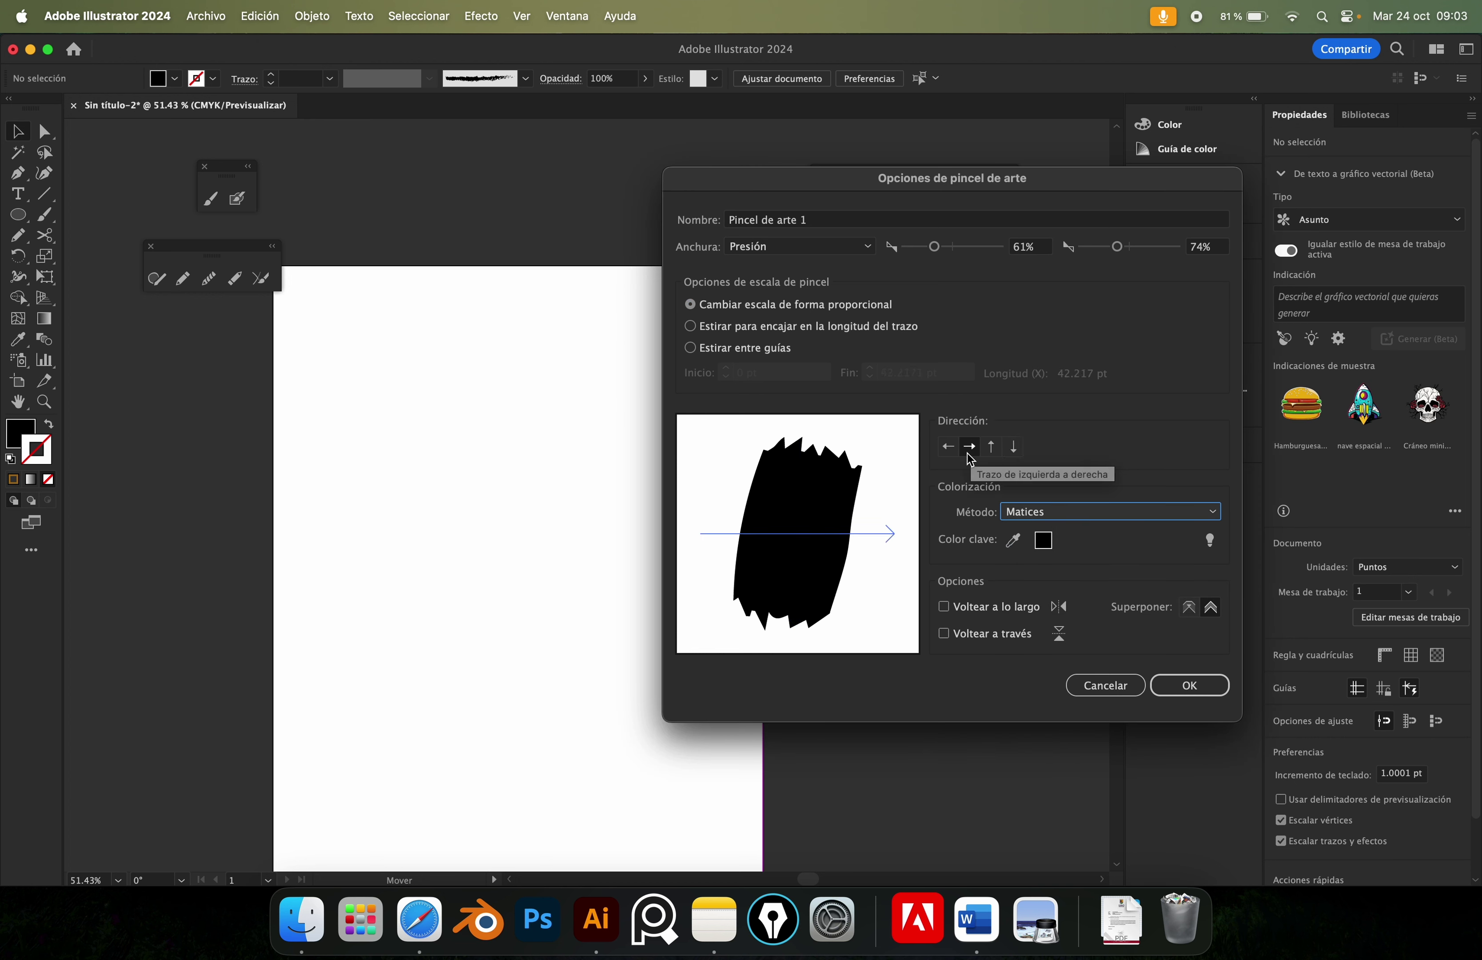
click(1013, 446)
click(989, 449)
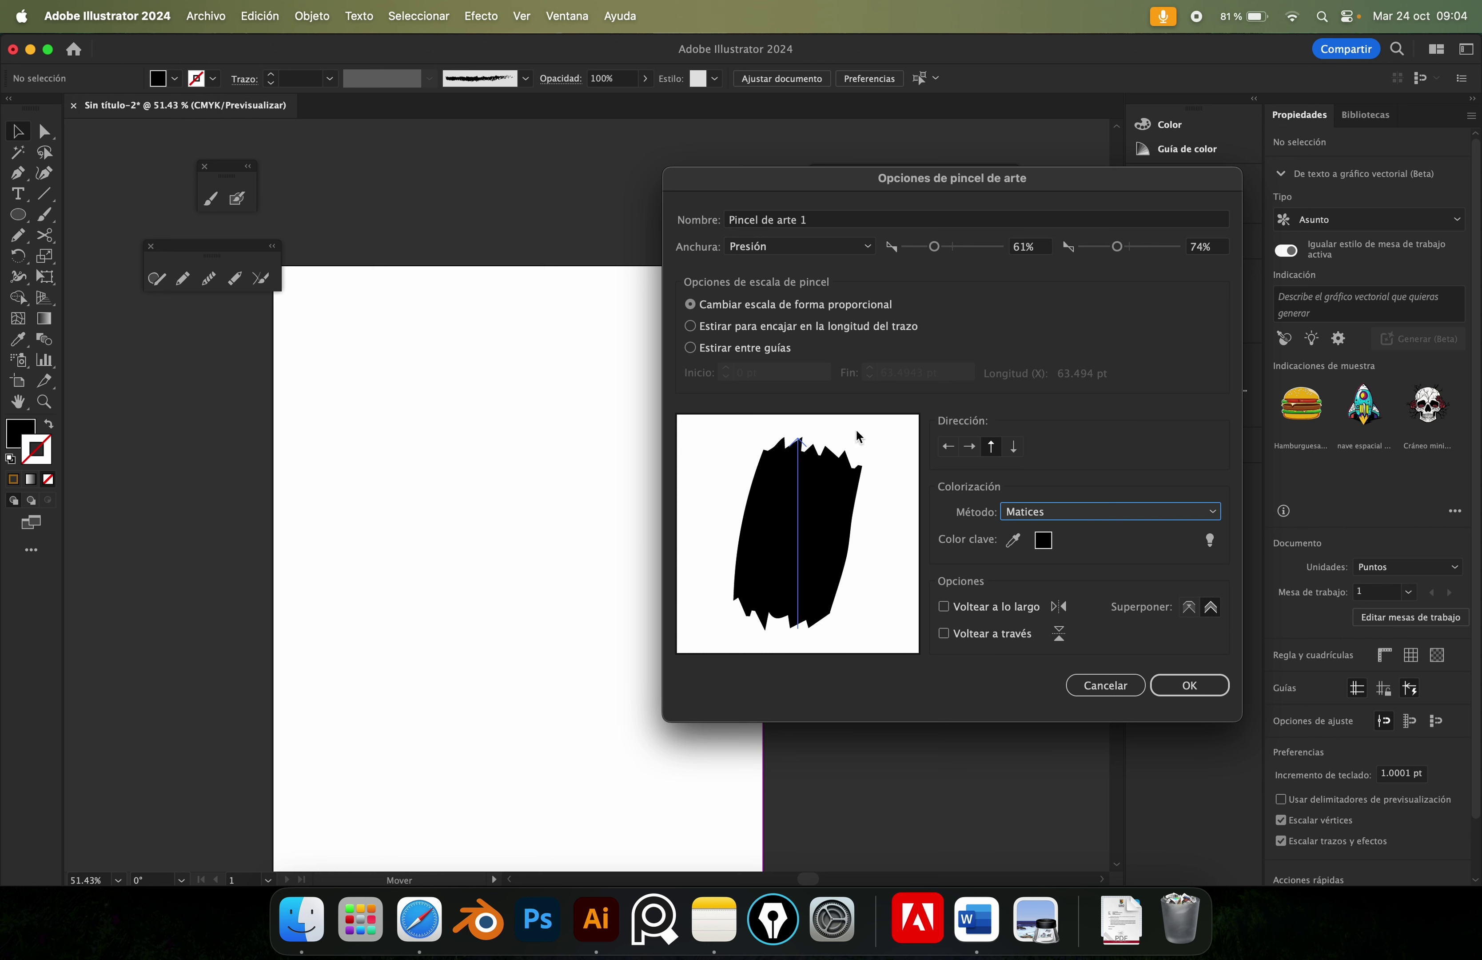
Confirm the art brush settings and paint two large wavy strokes across the artboard.
click(1220, 693)
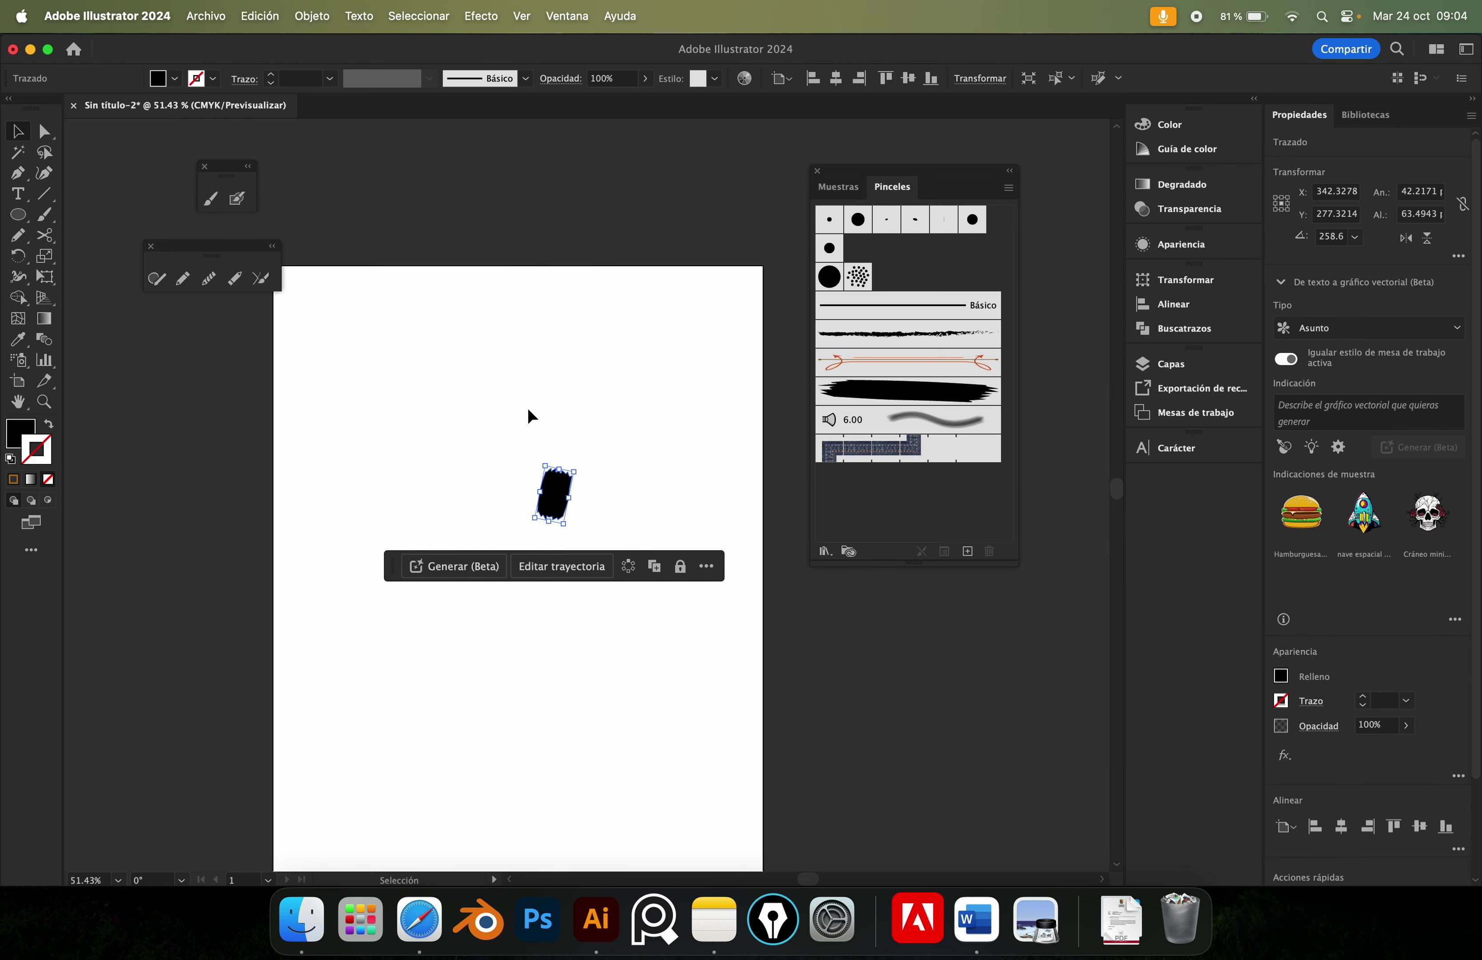
click(211, 199)
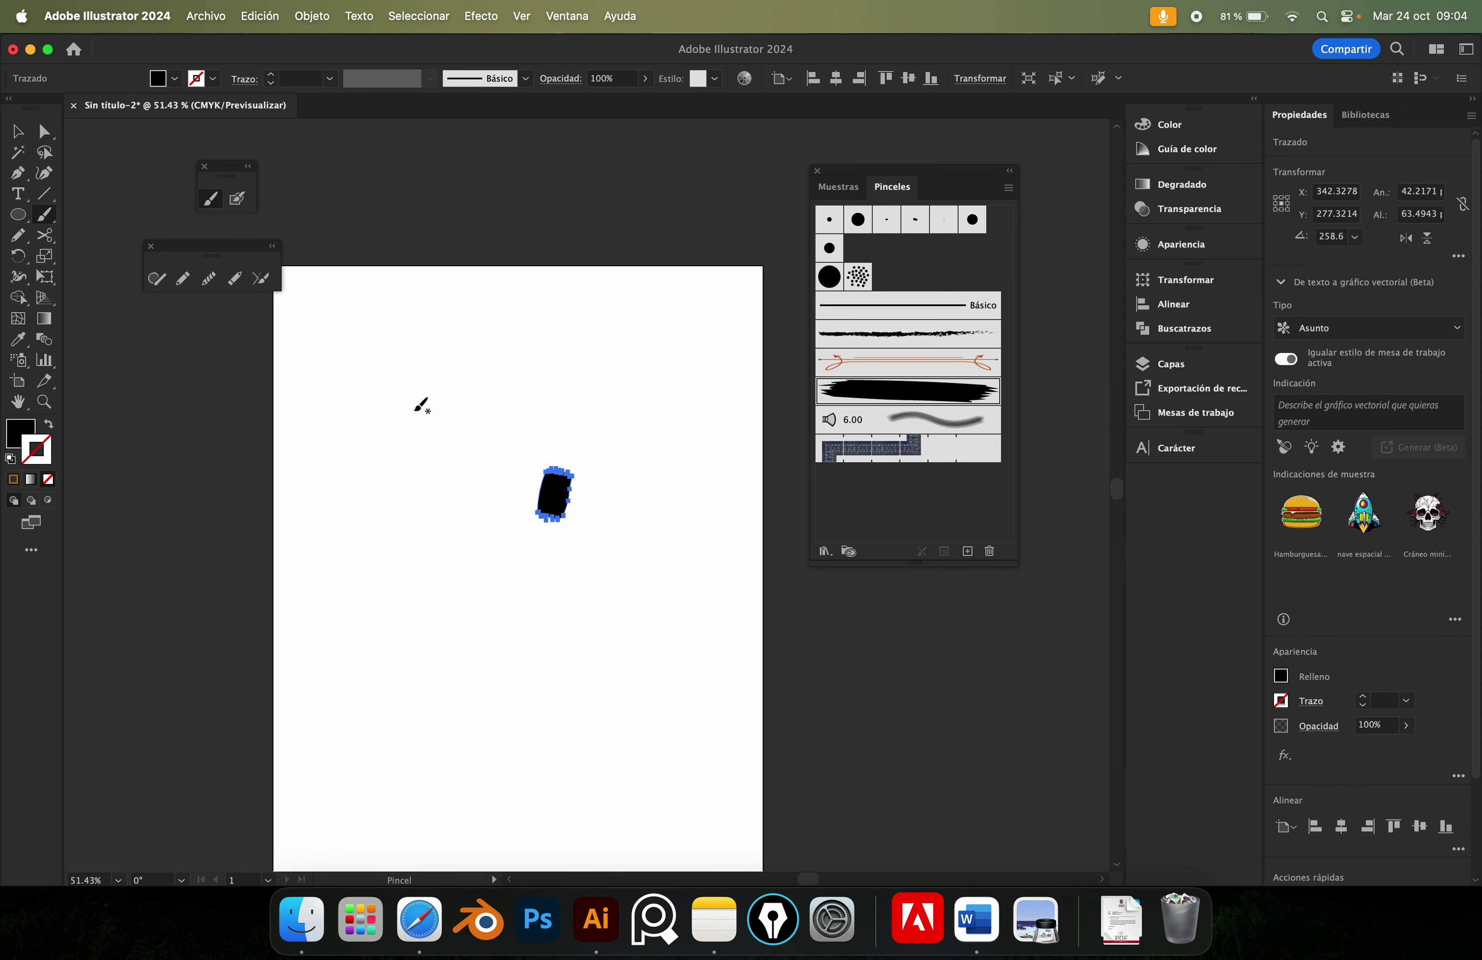
drag(373, 427, 615, 363)
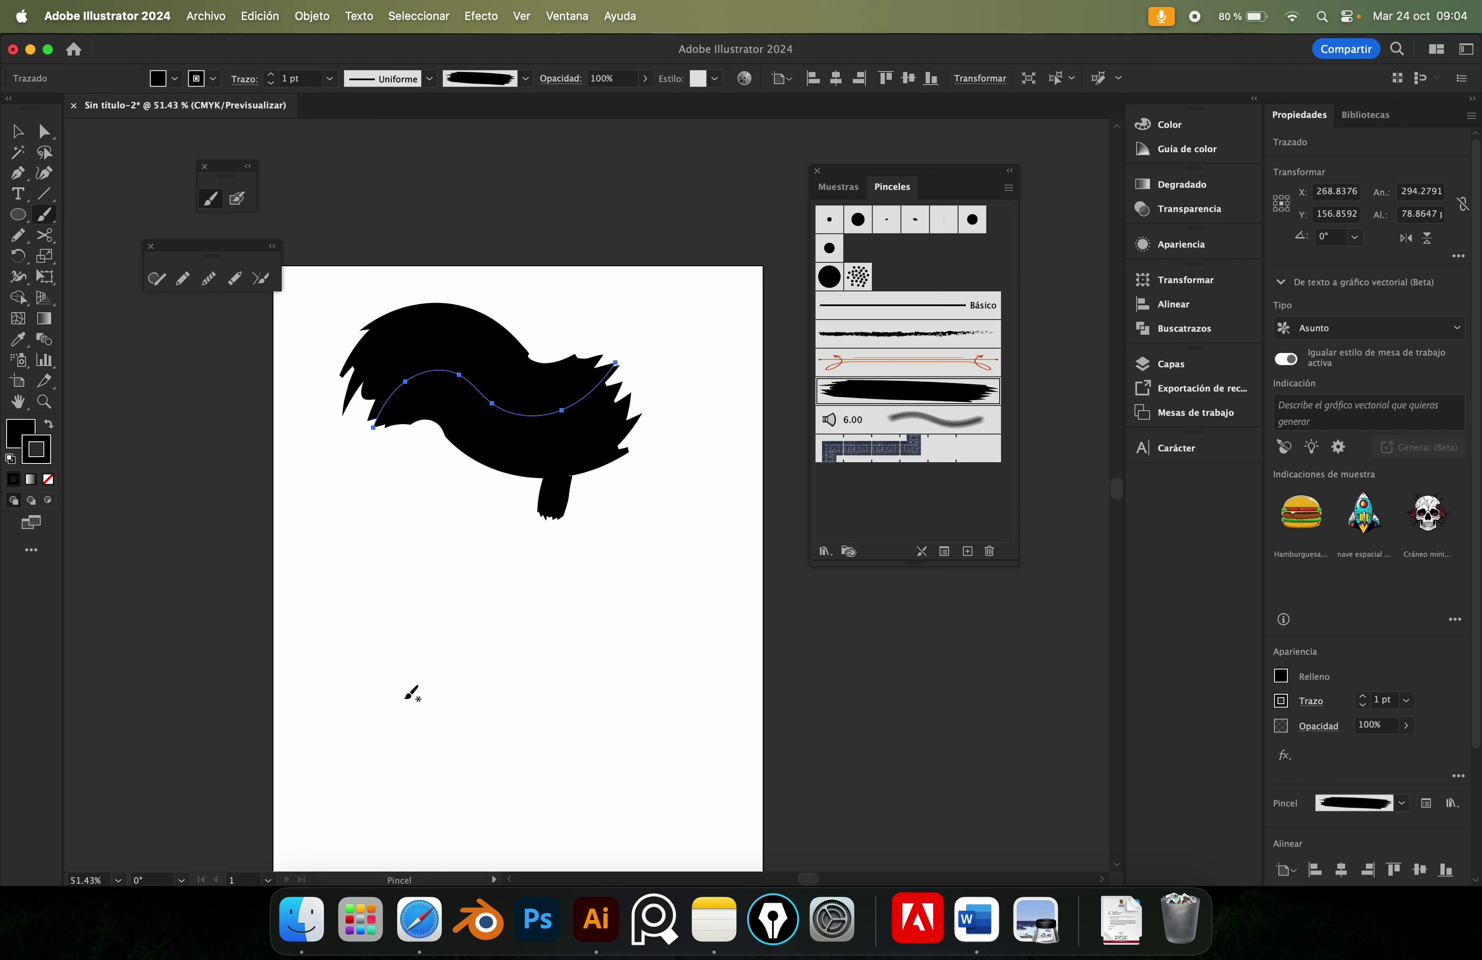
drag(397, 682, 779, 610)
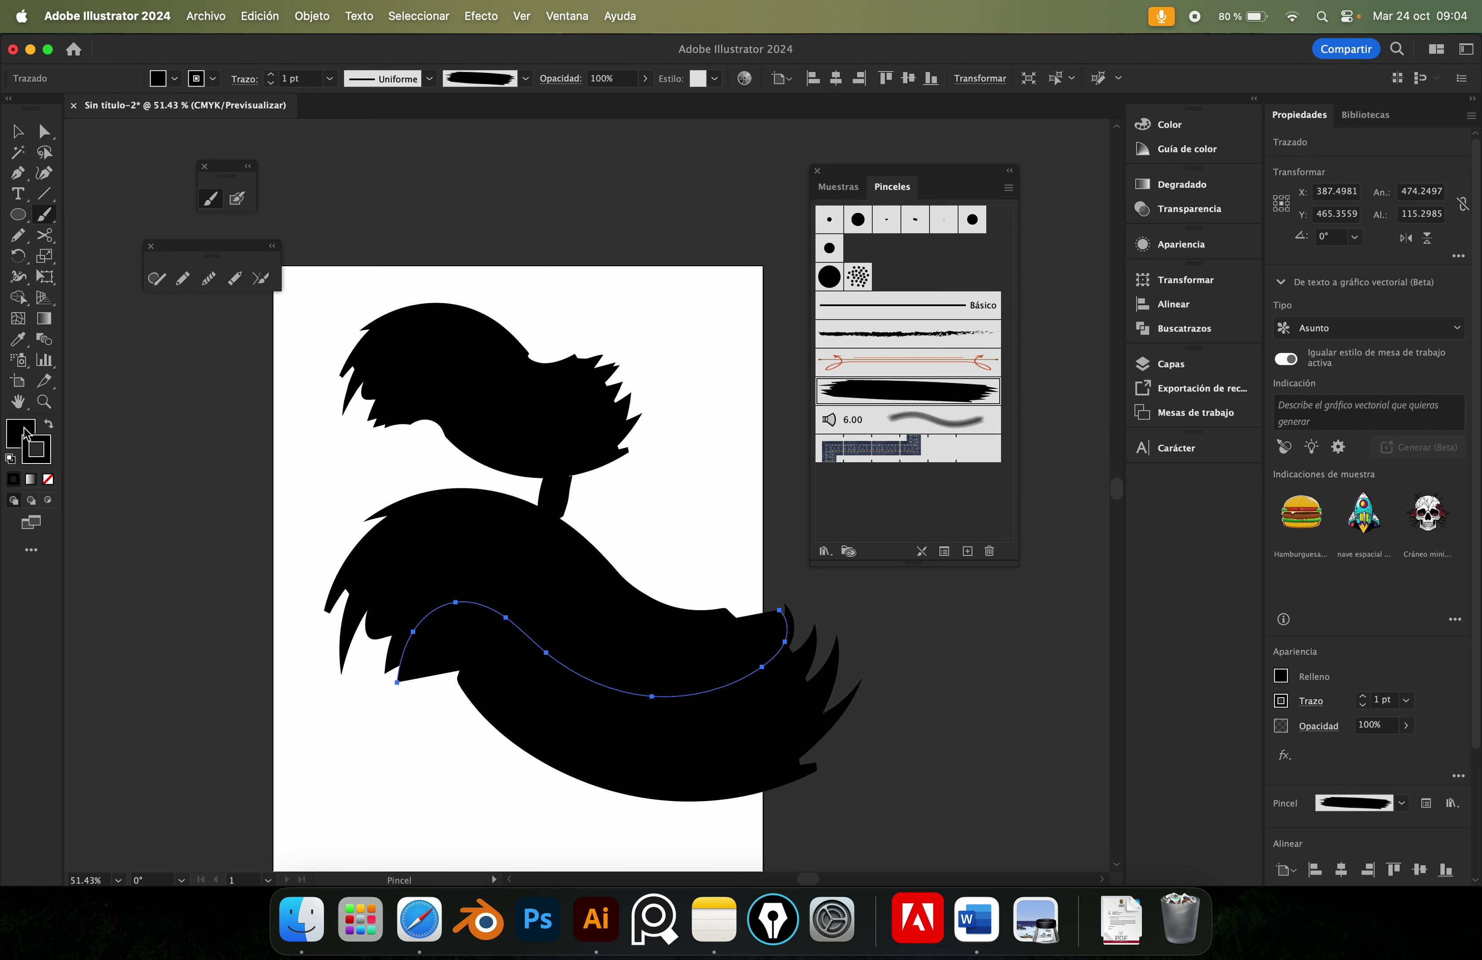
Set both strokes' fill to None, then move the upper stroke higher and the lower one down-left.
click(48, 478)
key(v)
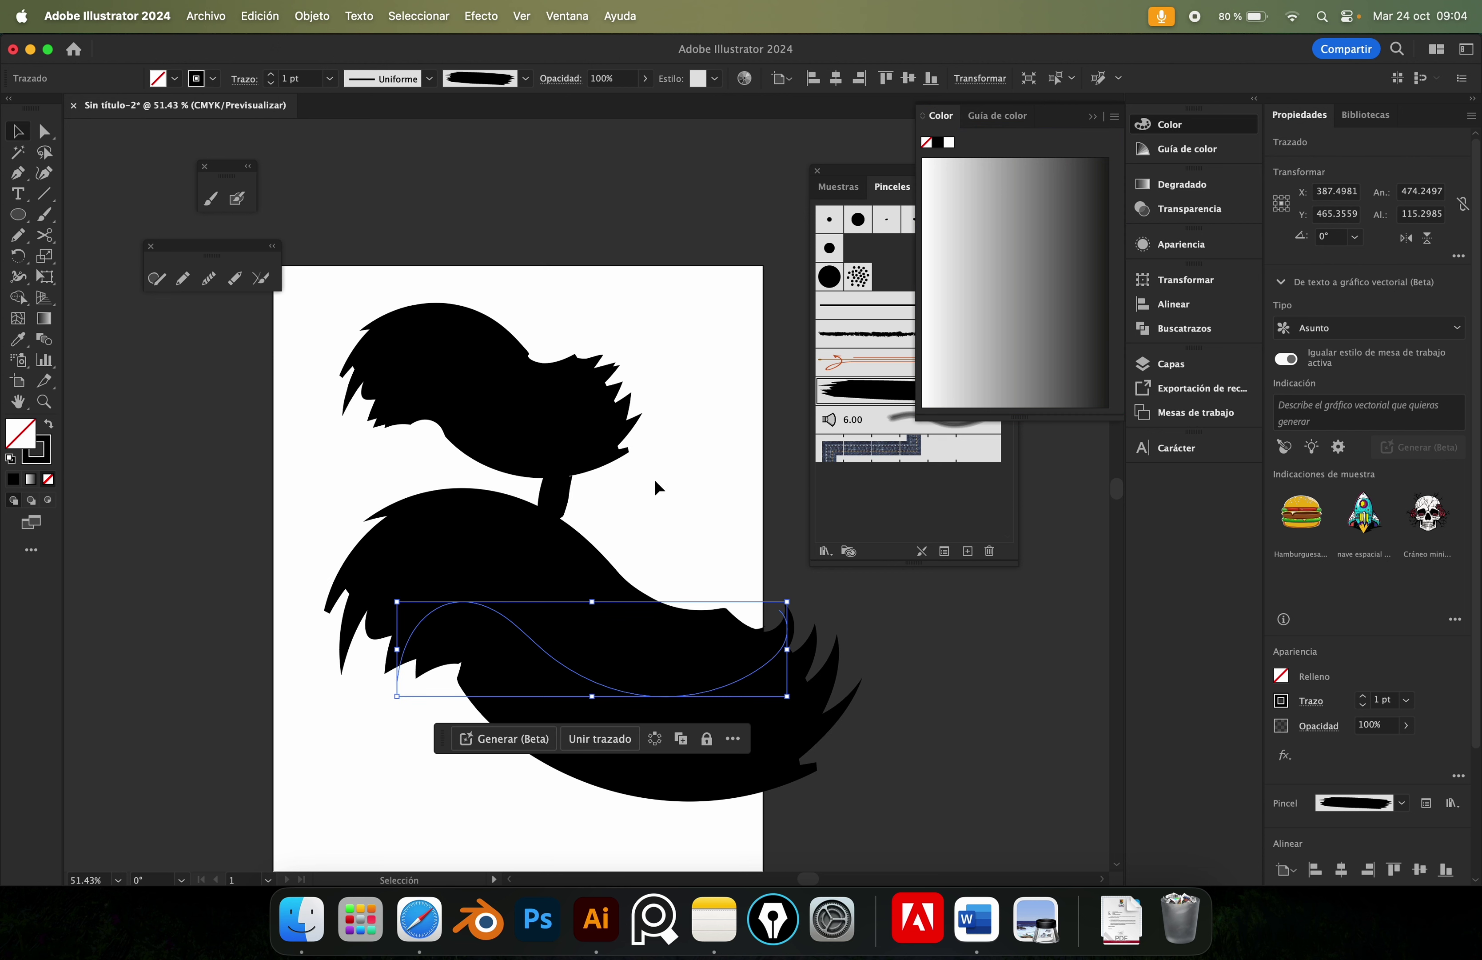
key(ctrl+z)
key(ctrl+z)
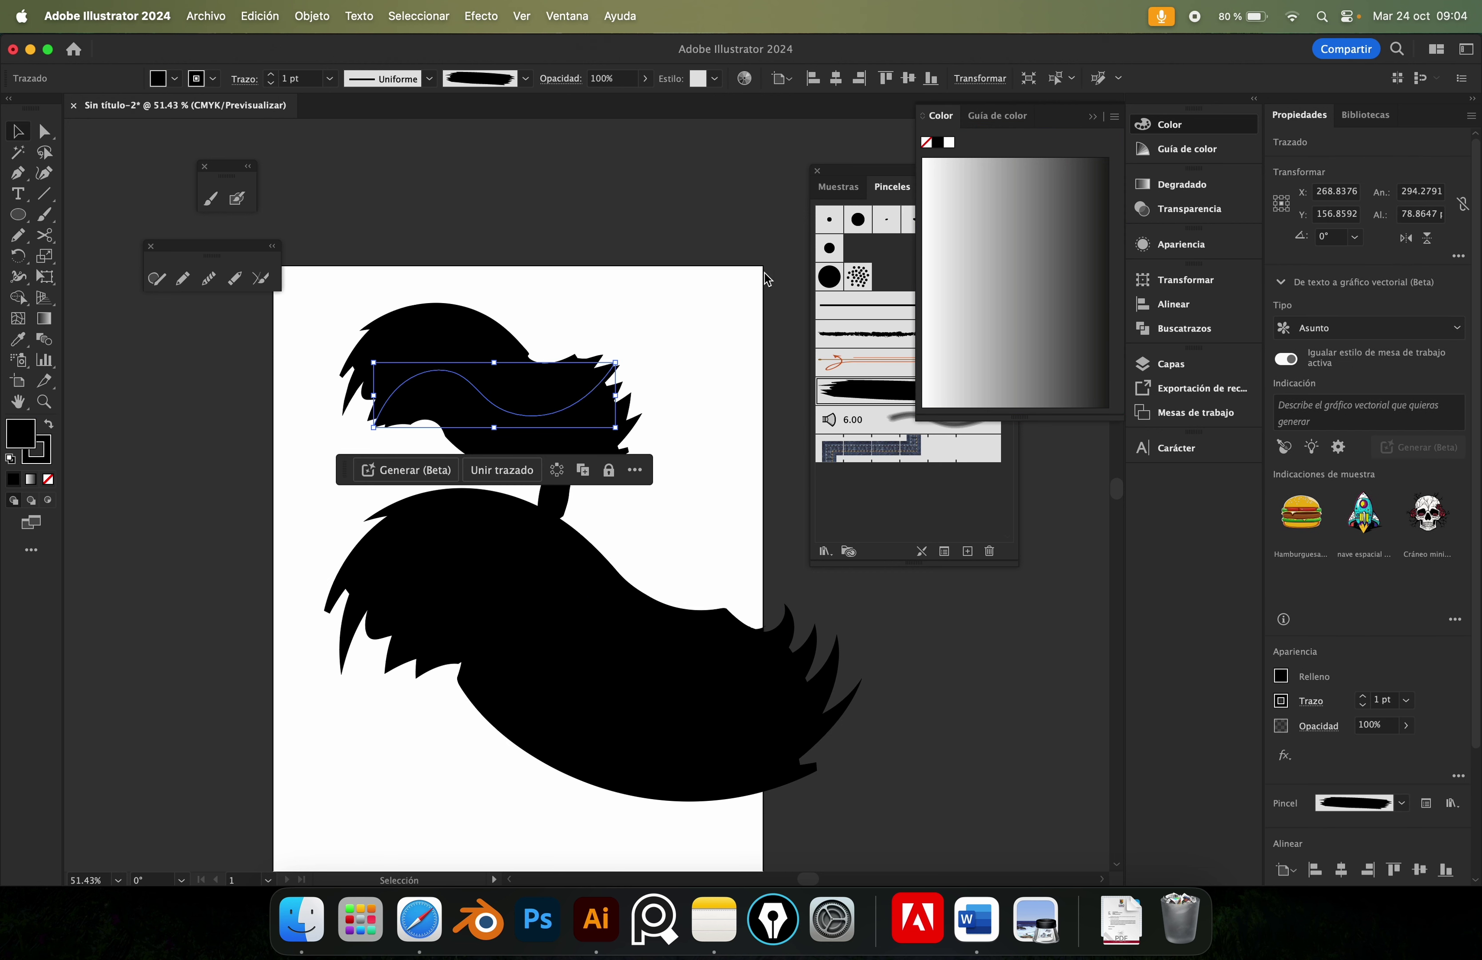
click(49, 479)
click(583, 308)
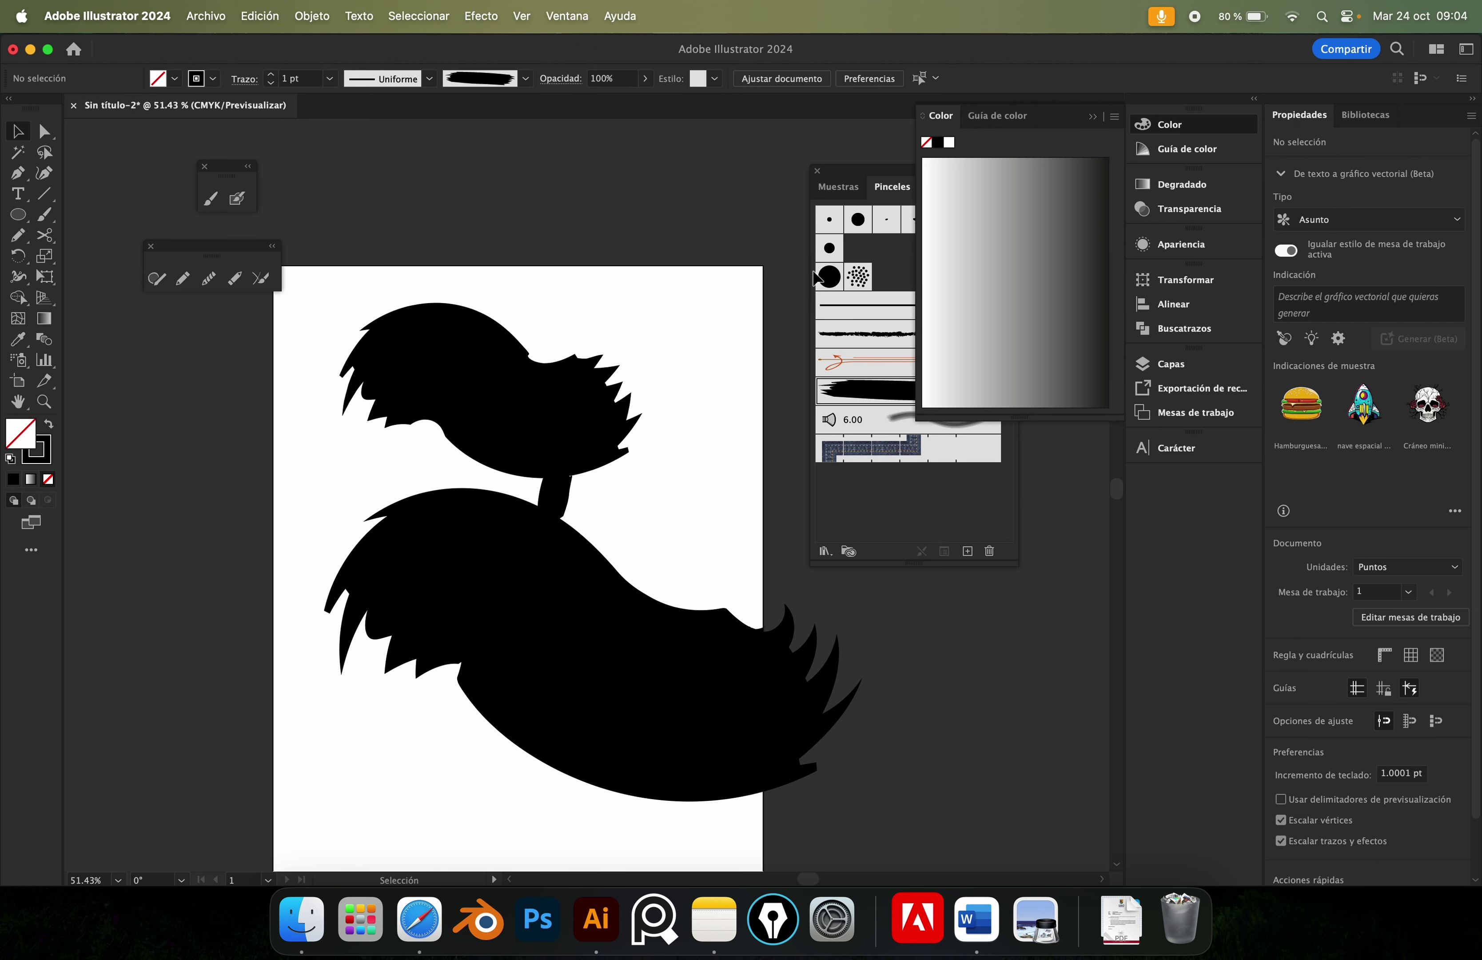
click(1095, 119)
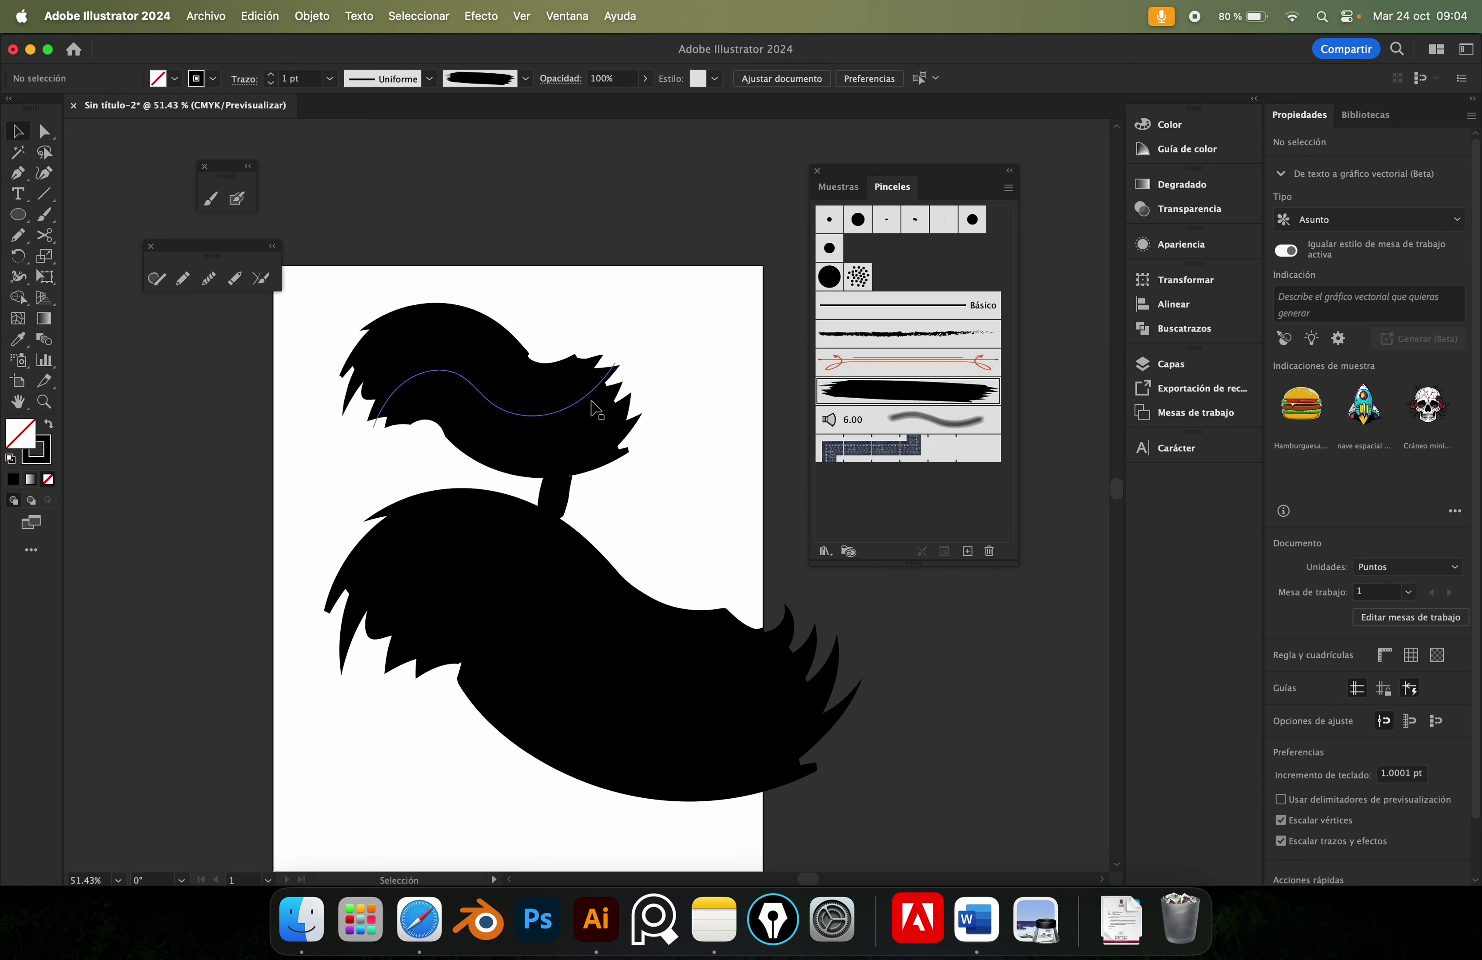
drag(596, 403, 612, 300)
drag(592, 583, 567, 606)
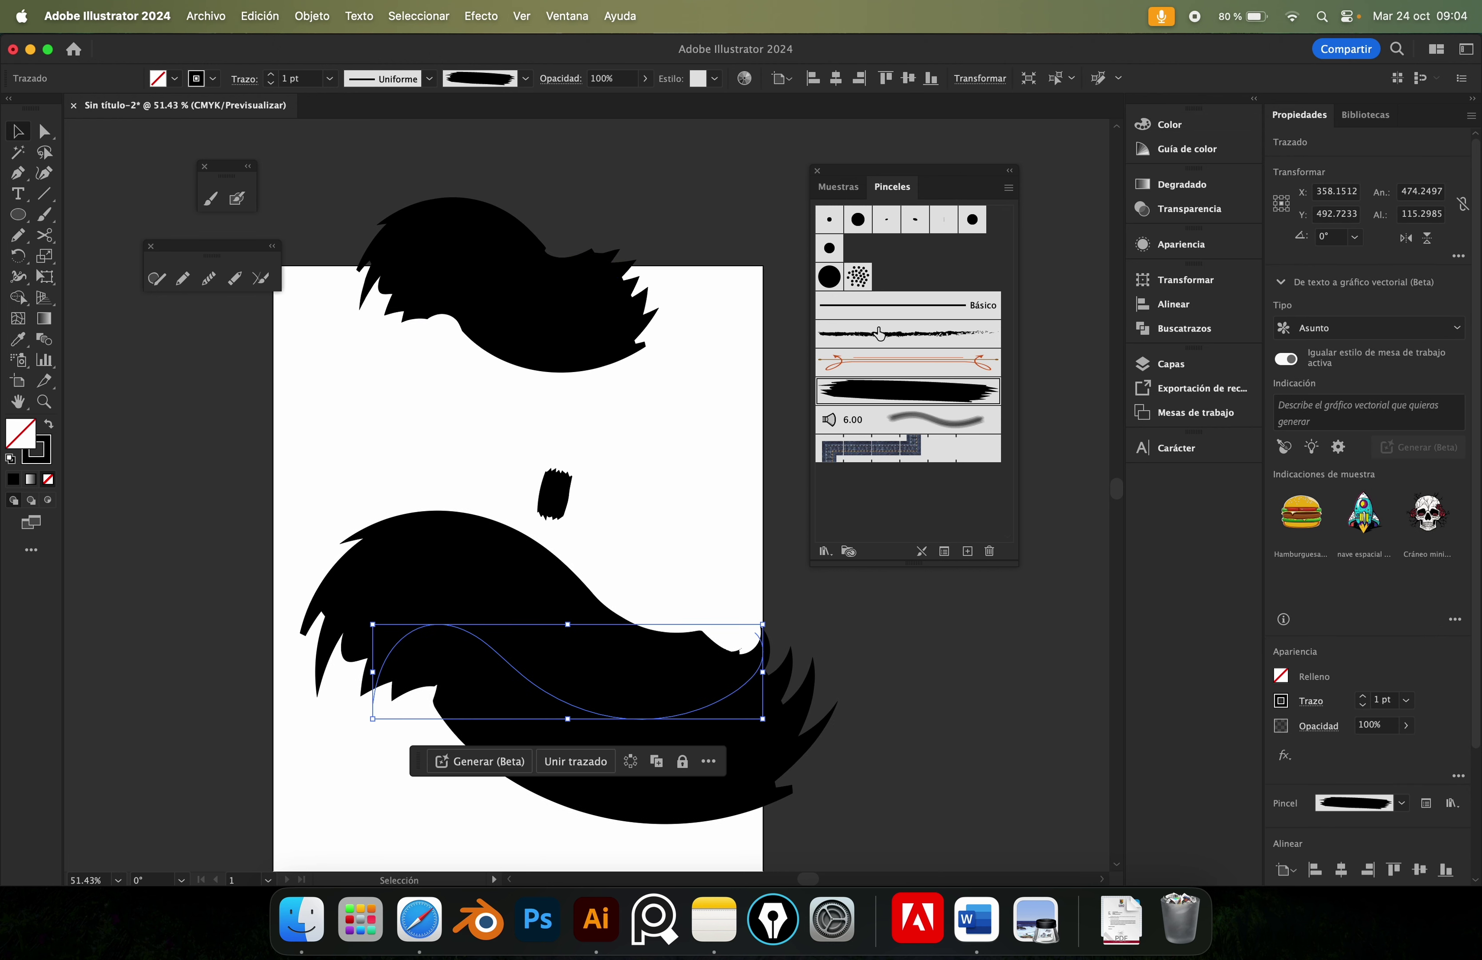
double_click(892, 389)
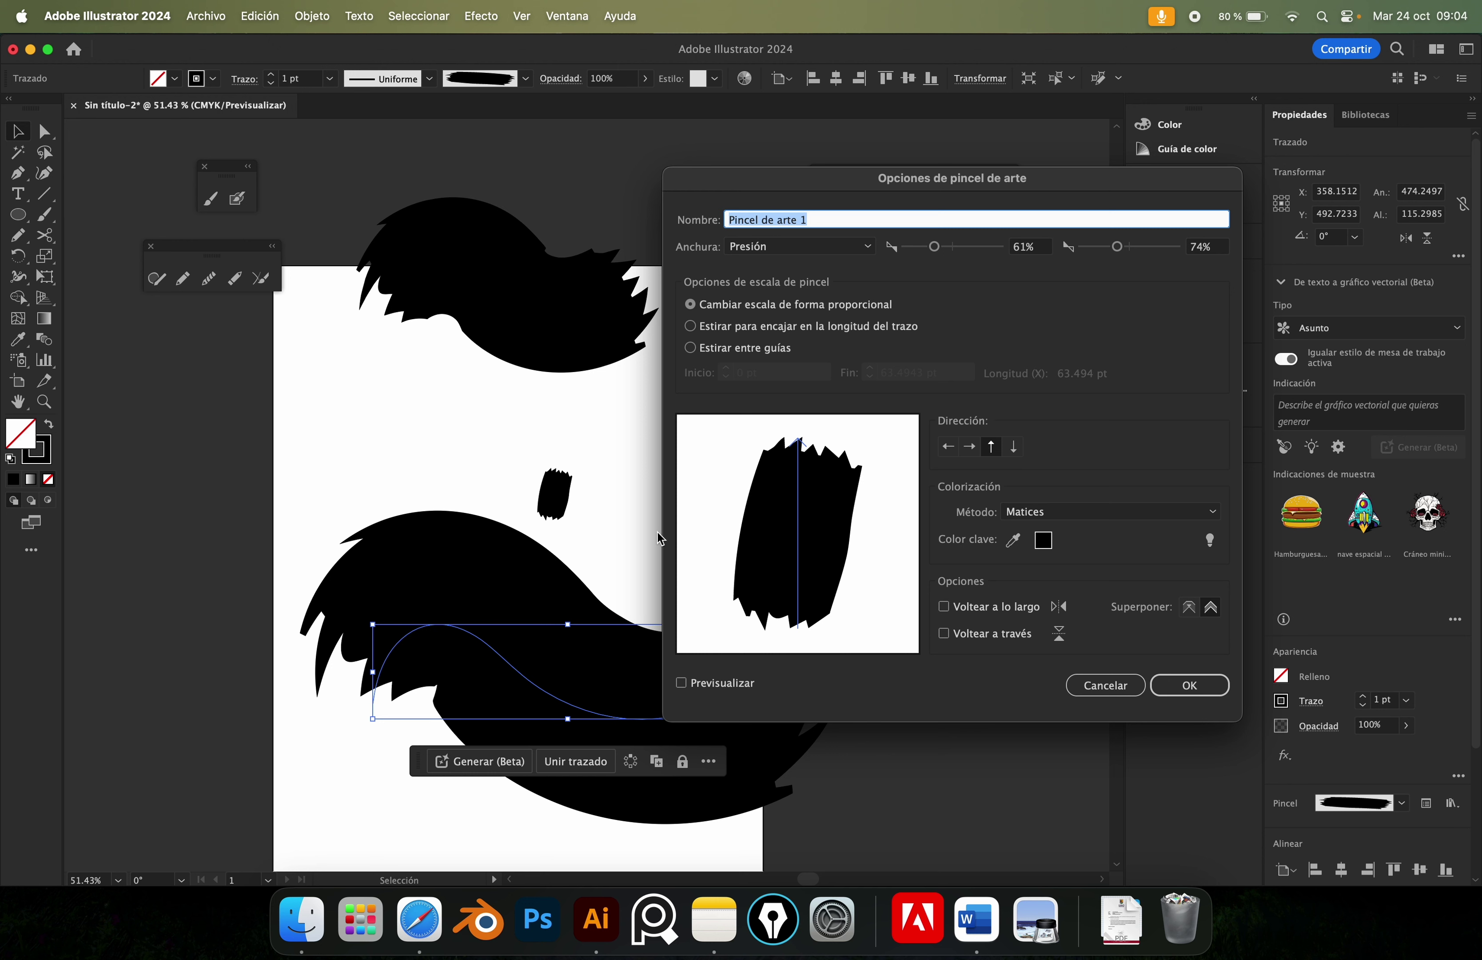
click(1103, 684)
key(z)
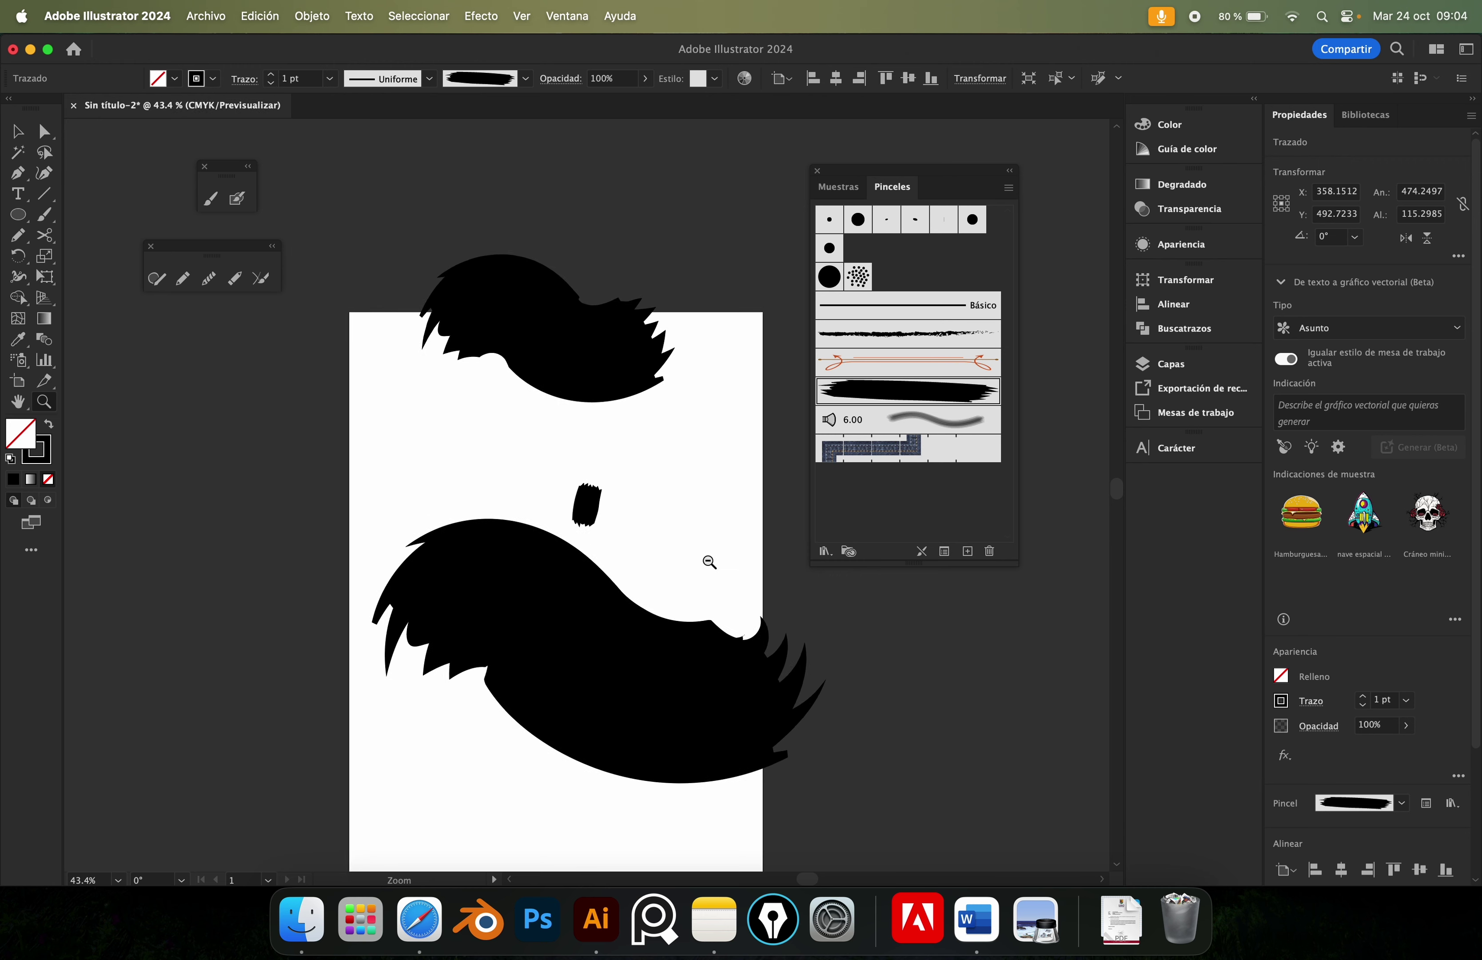
drag(760, 562, 629, 516)
alt+click(628, 516)
key(b)
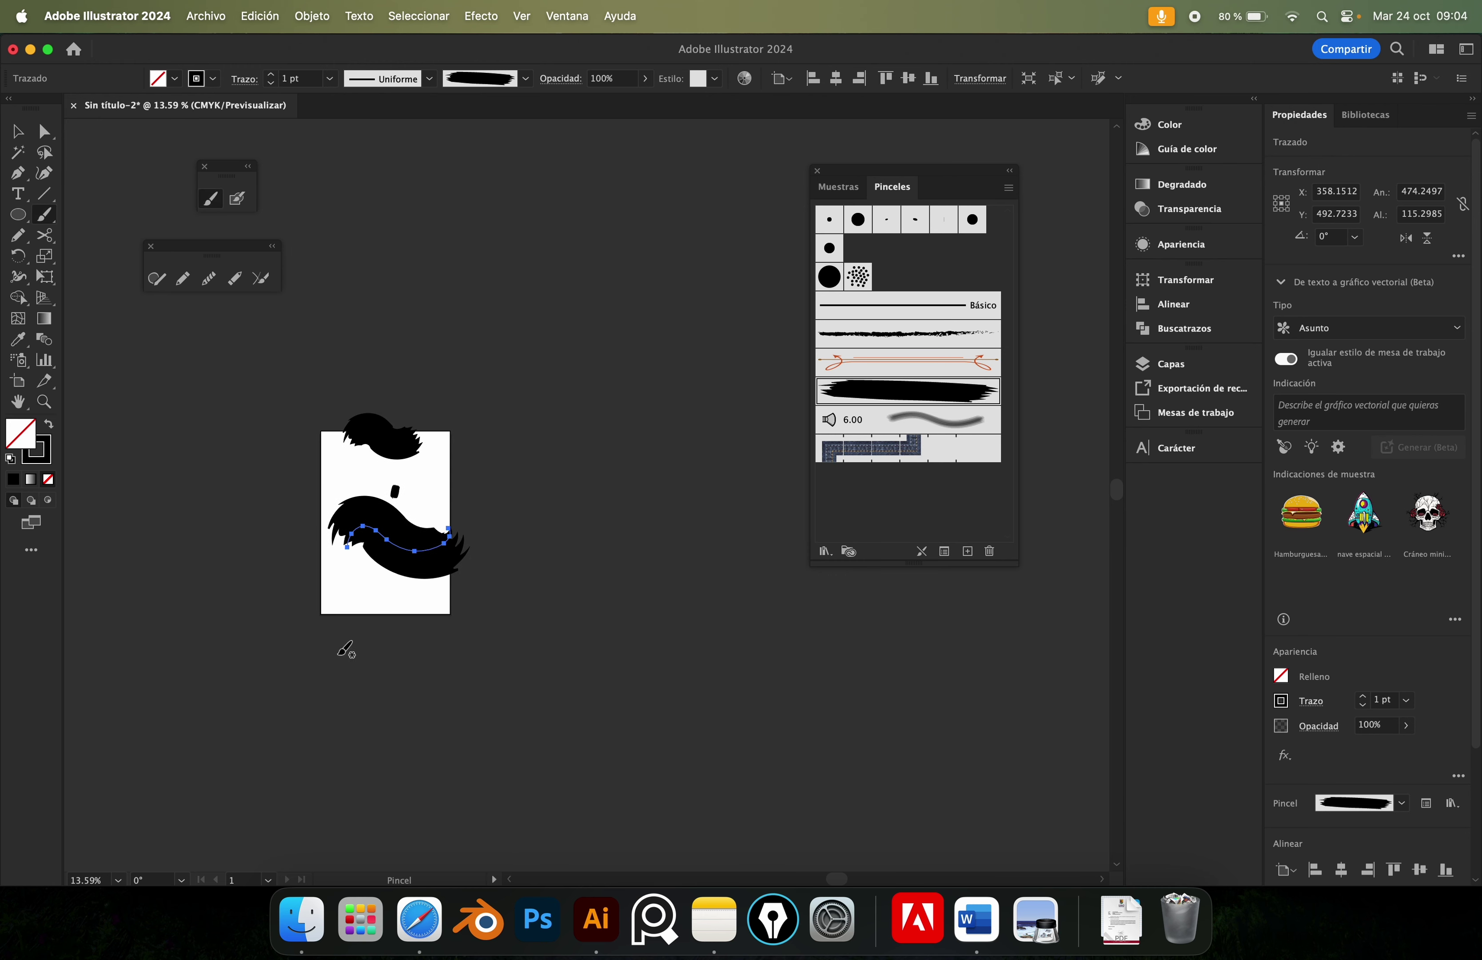
drag(215, 748, 339, 678)
drag(981, 741, 1044, 674)
key(v)
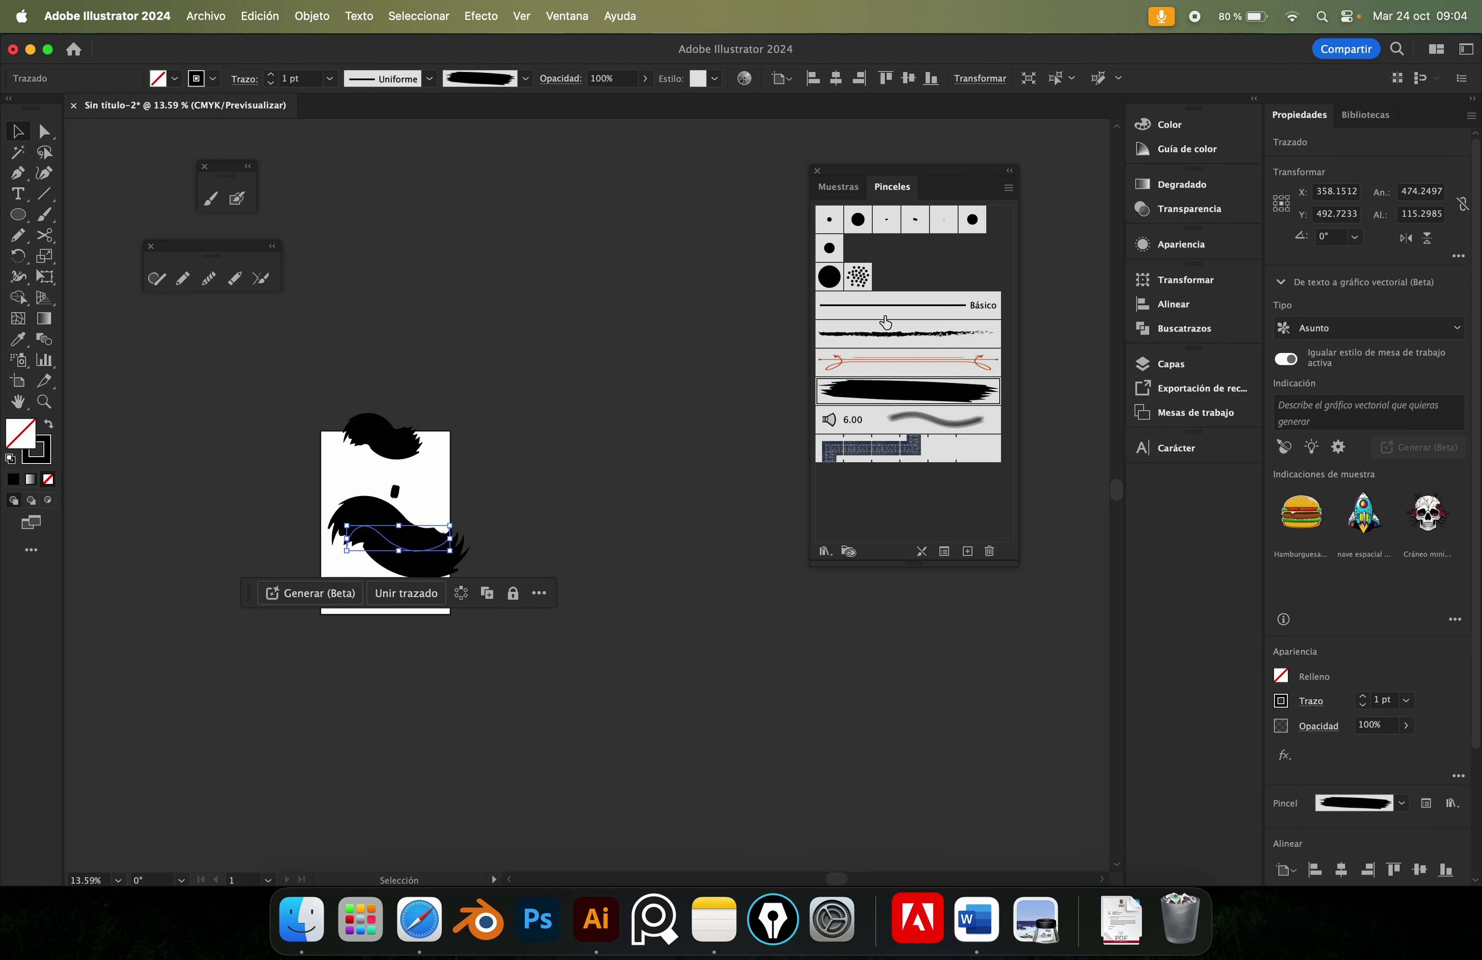
Set Pincel de arte 1 to 'Estirar para encajar en la longitud del trazo' and move the update alert aside.
double_click(912, 393)
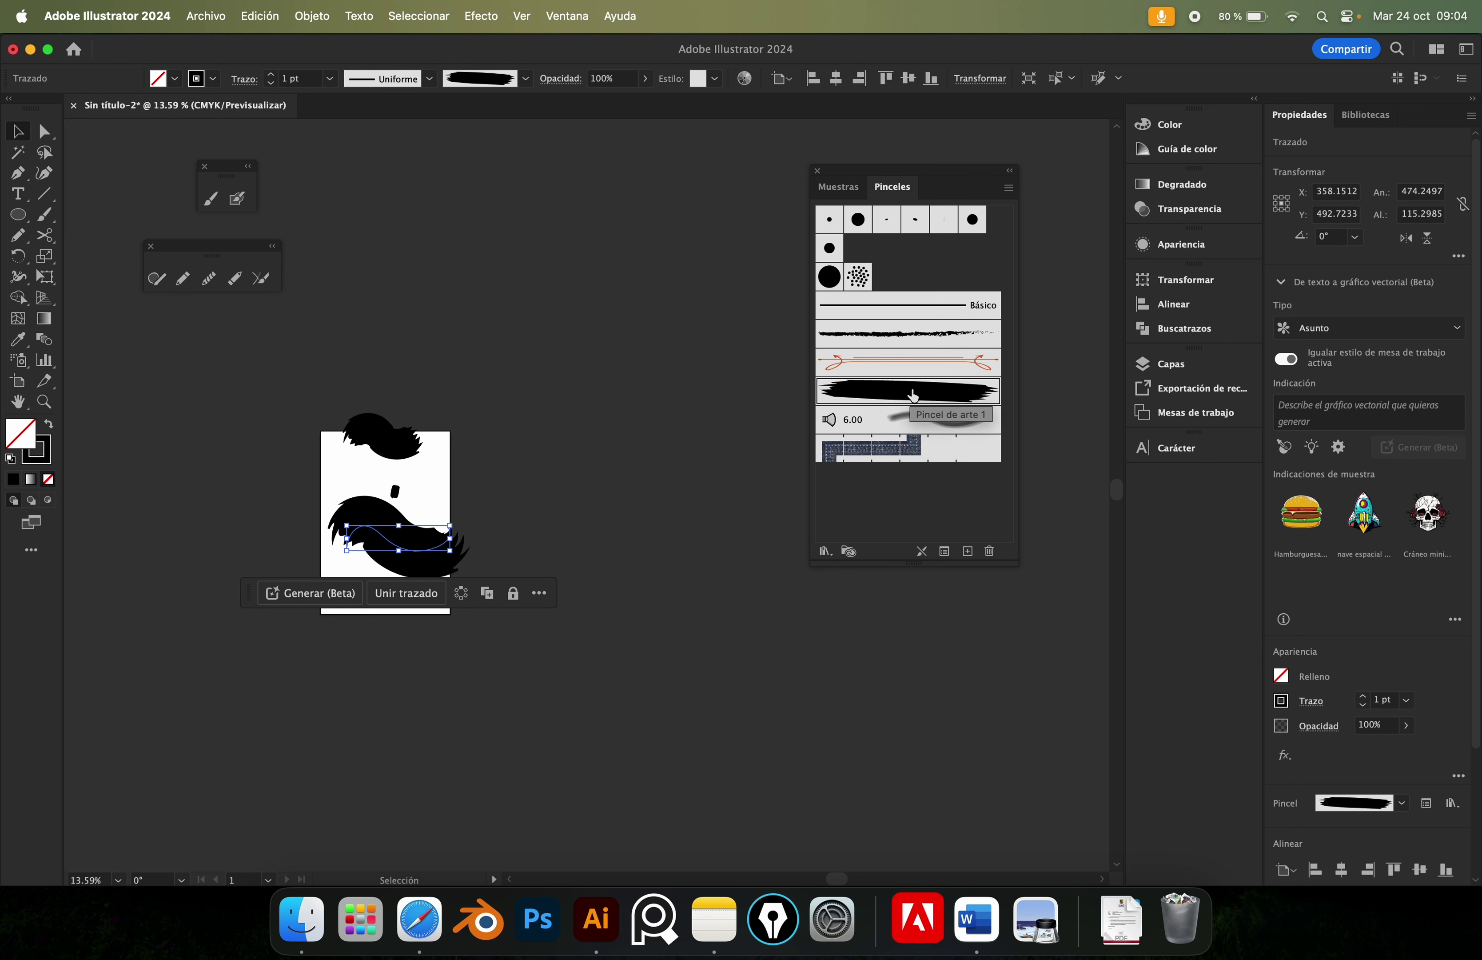
click(746, 327)
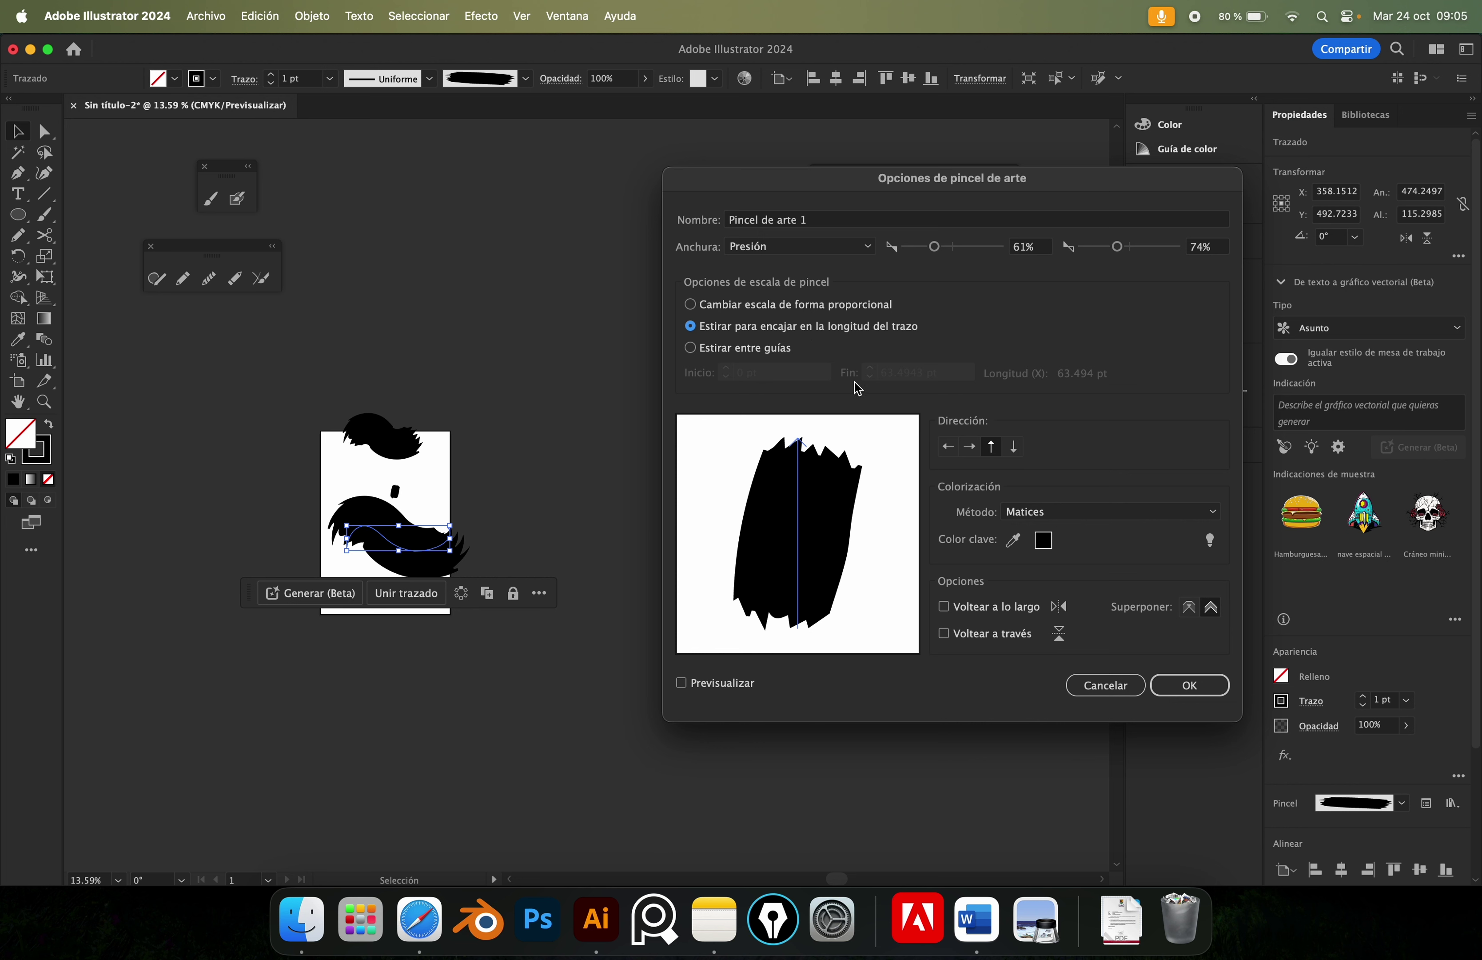
click(1193, 684)
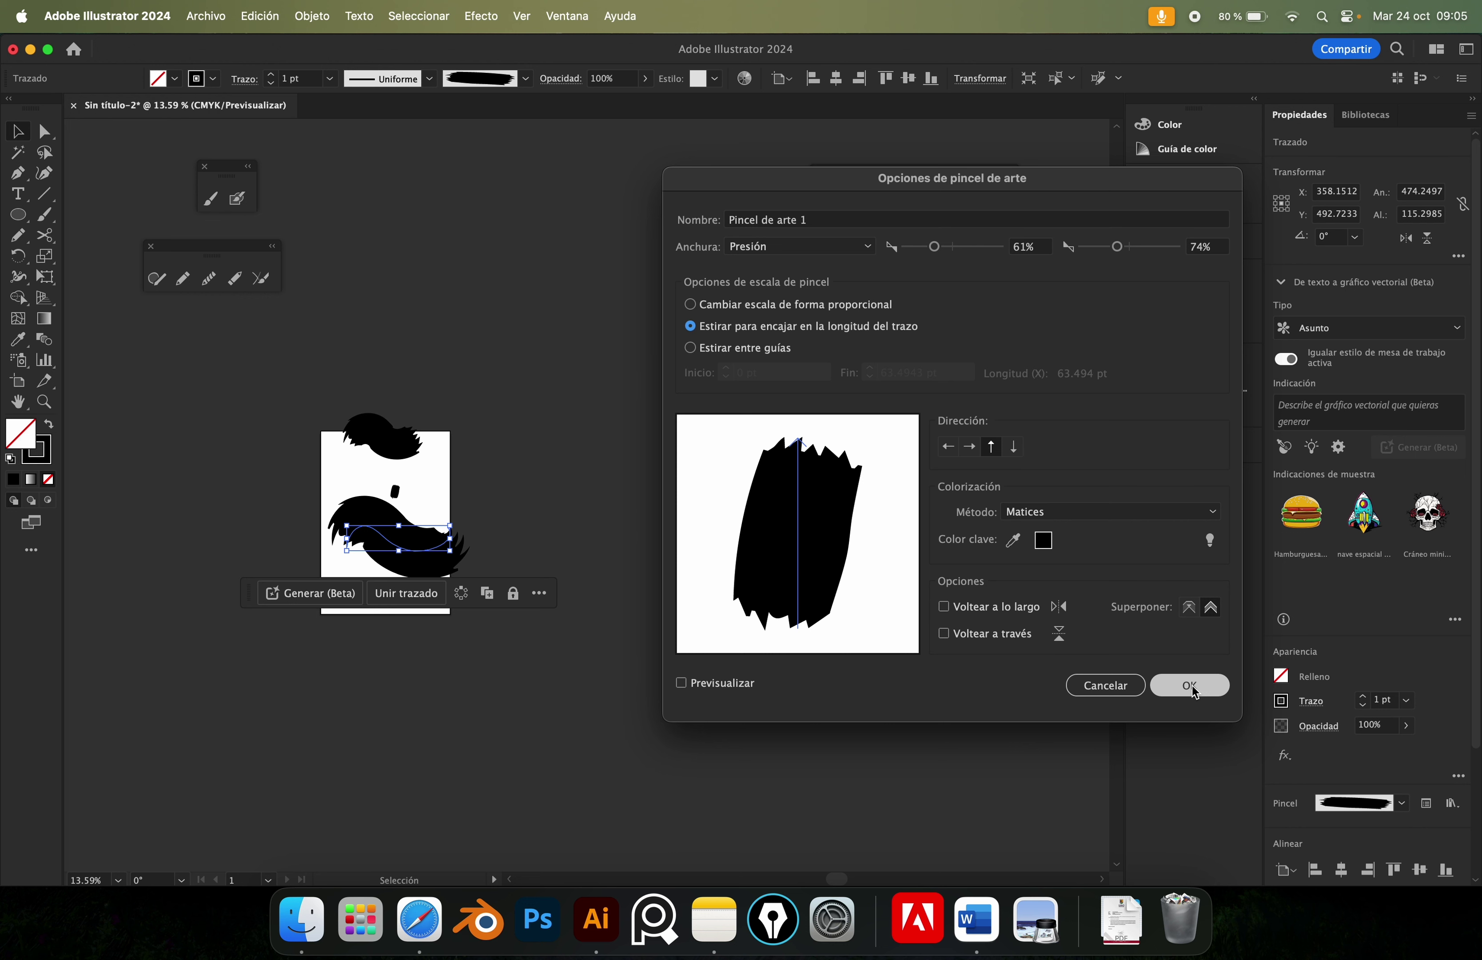
click(1188, 684)
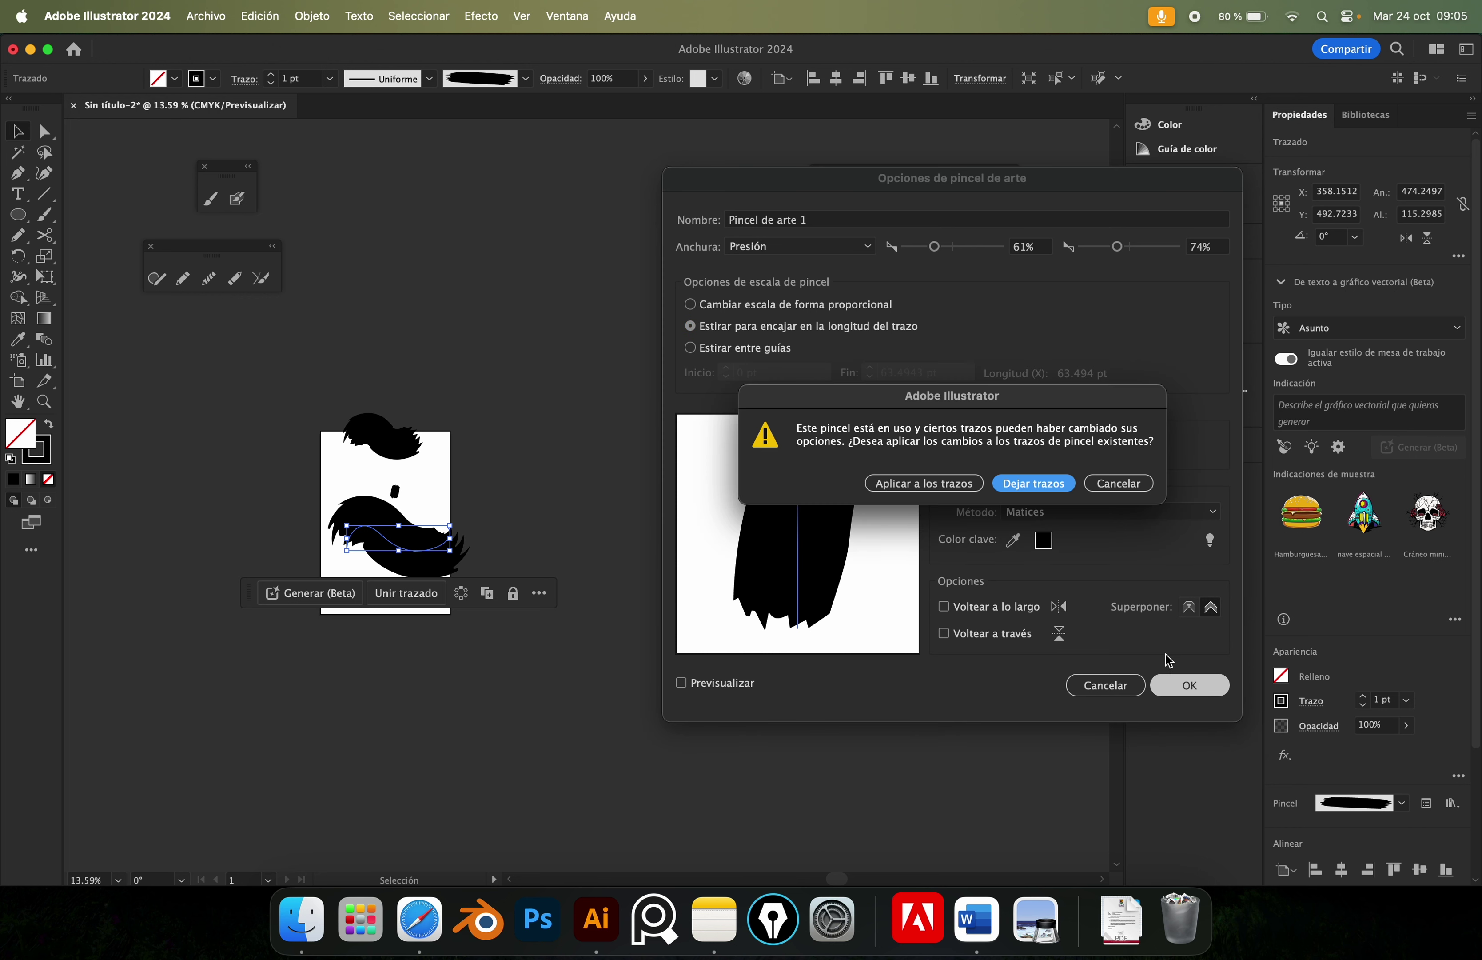
drag(971, 404, 715, 355)
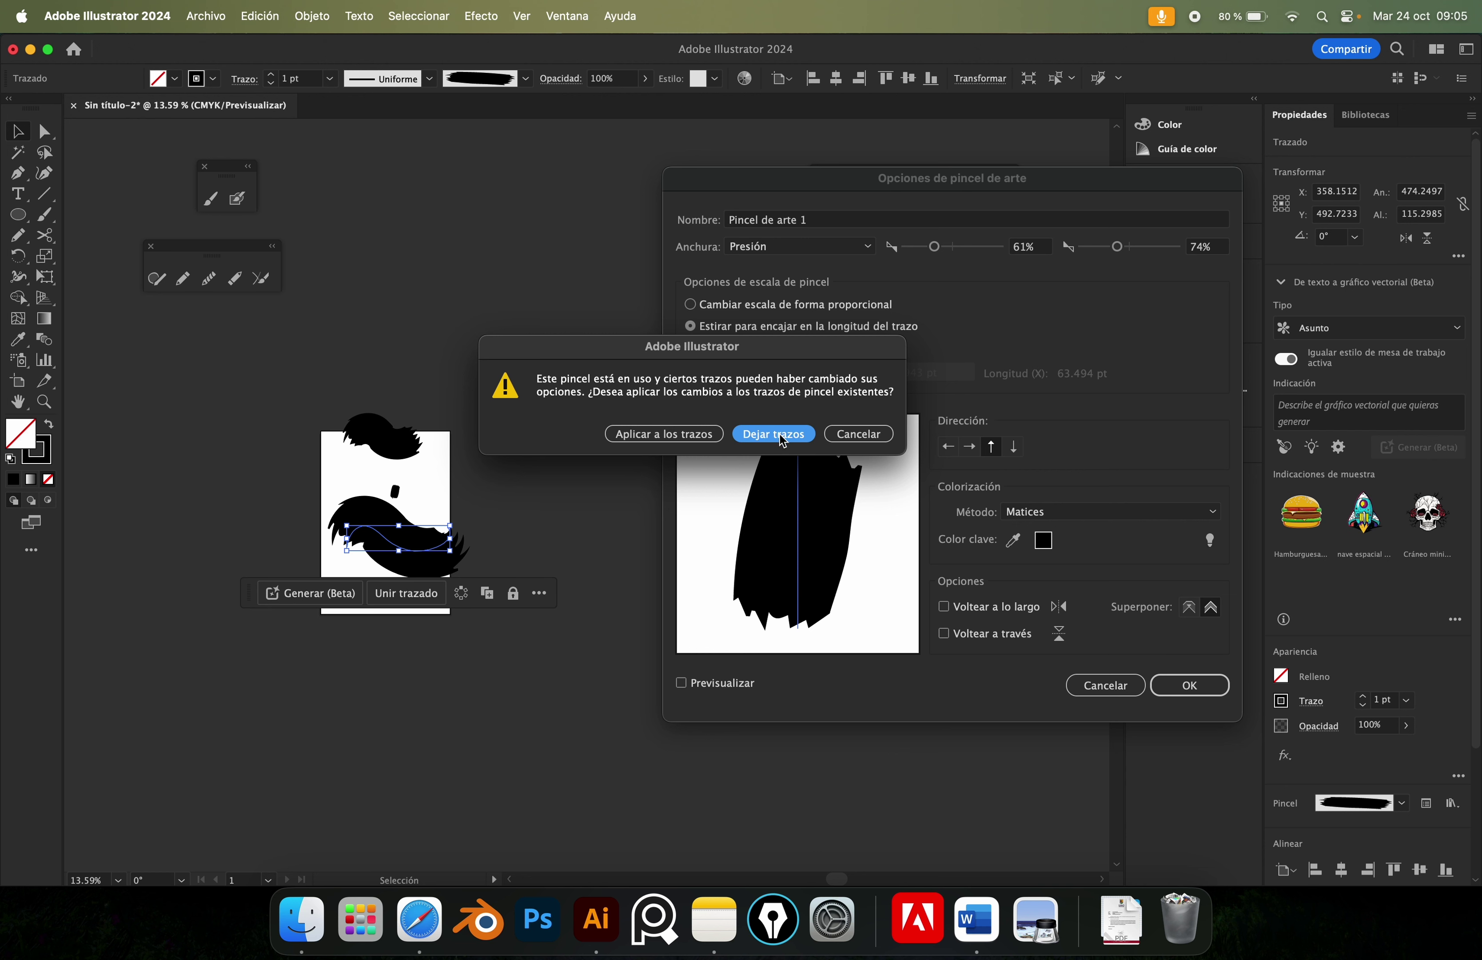
click(697, 447)
Leave existing strokes unchanged and paint two new wavy strokes near the artboard's bottom.
click(773, 435)
drag(368, 453, 569, 308)
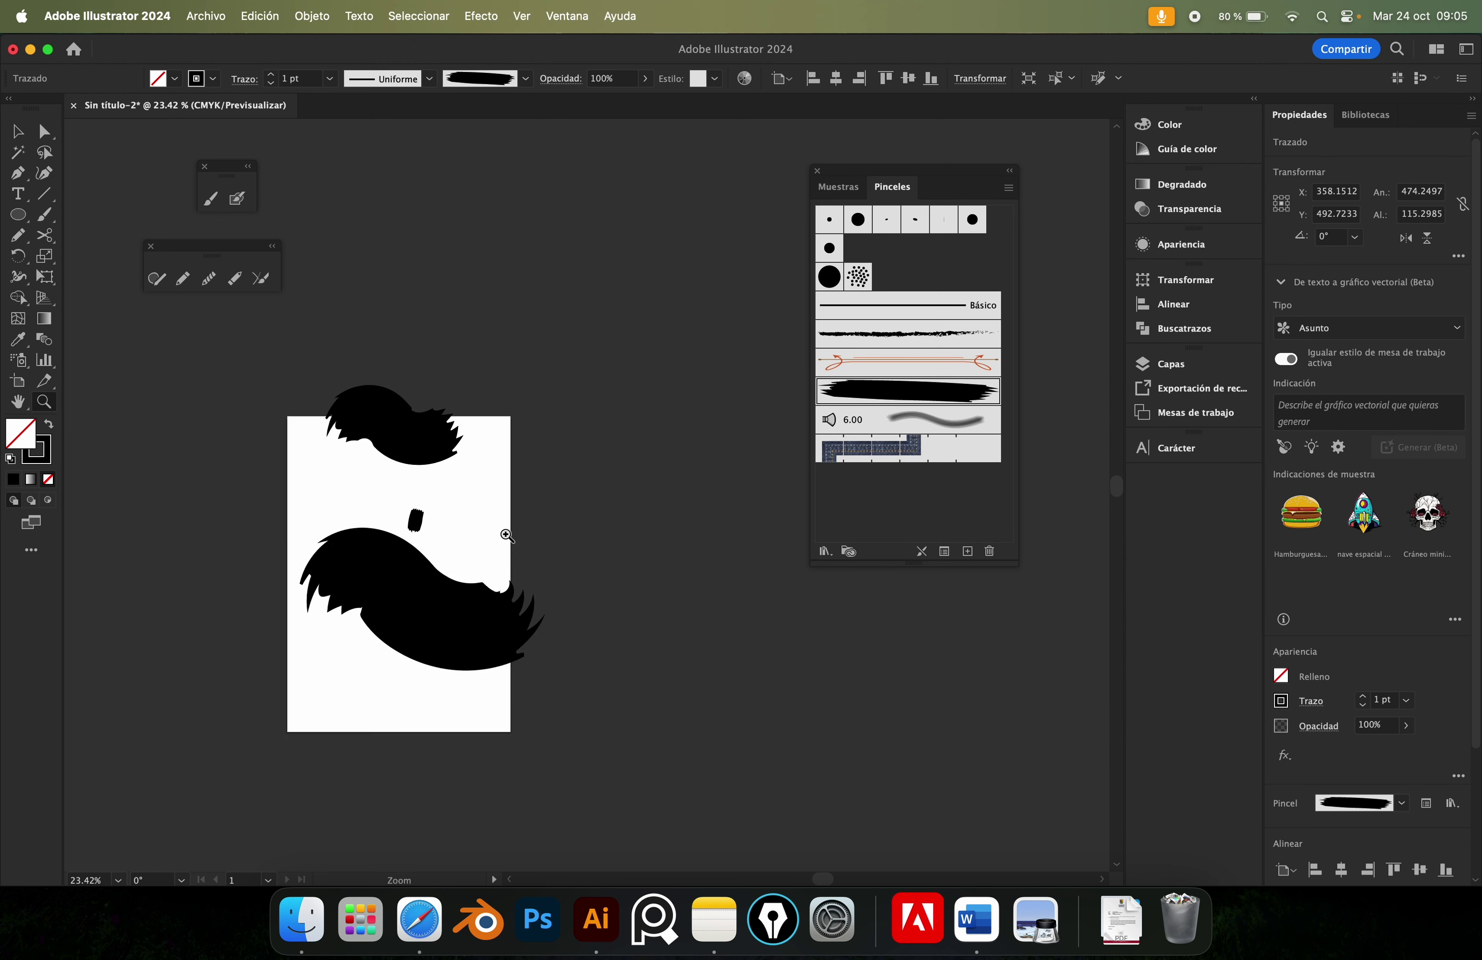
key(b)
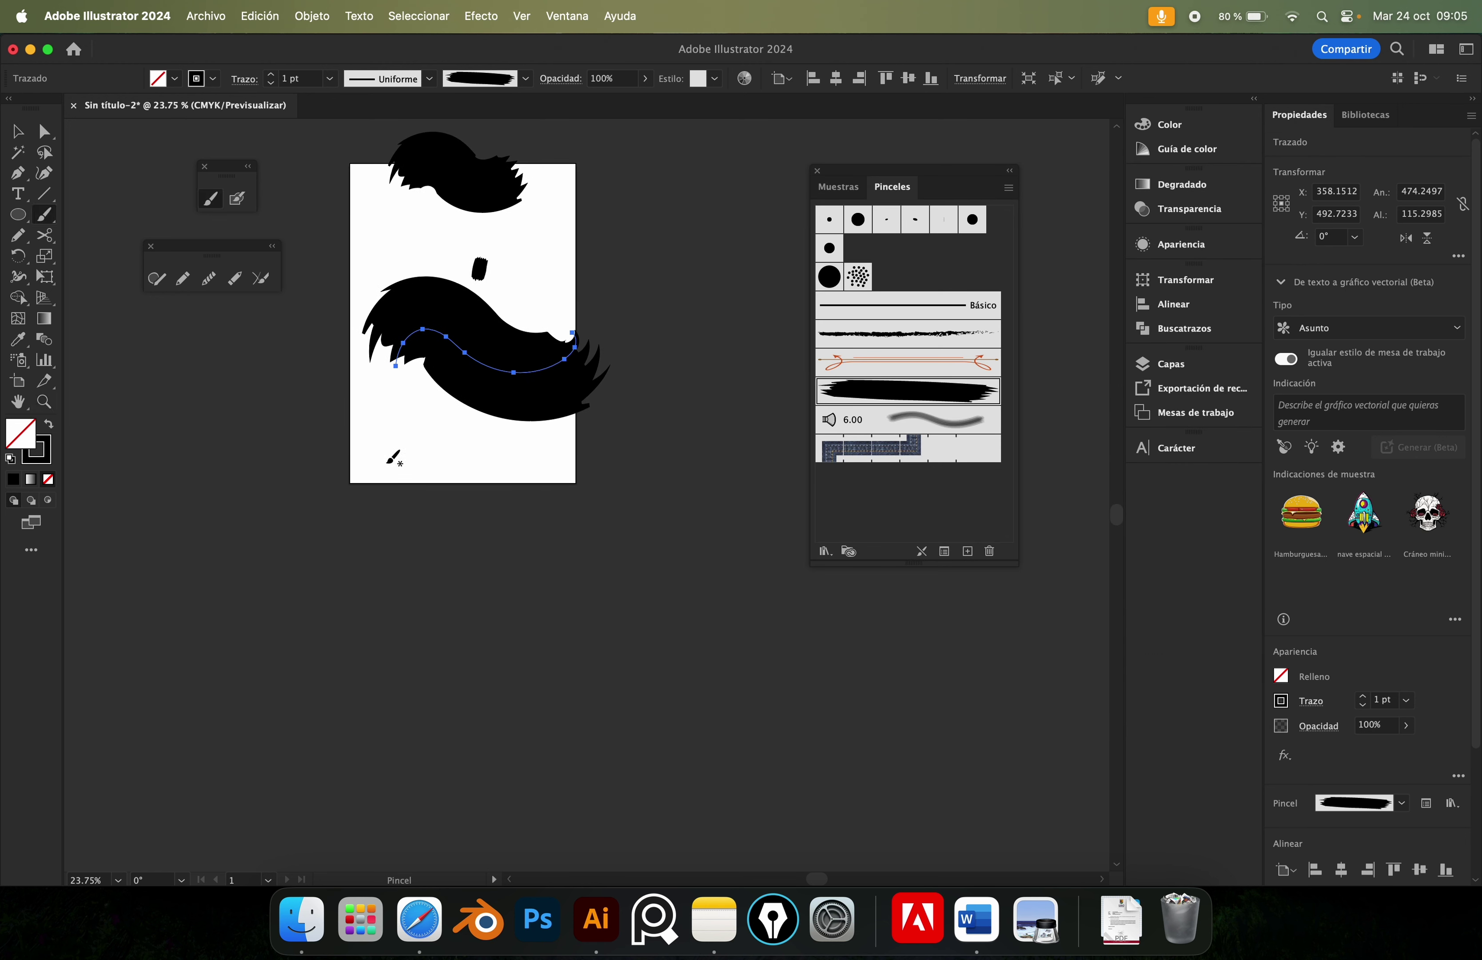
drag(374, 450, 589, 493)
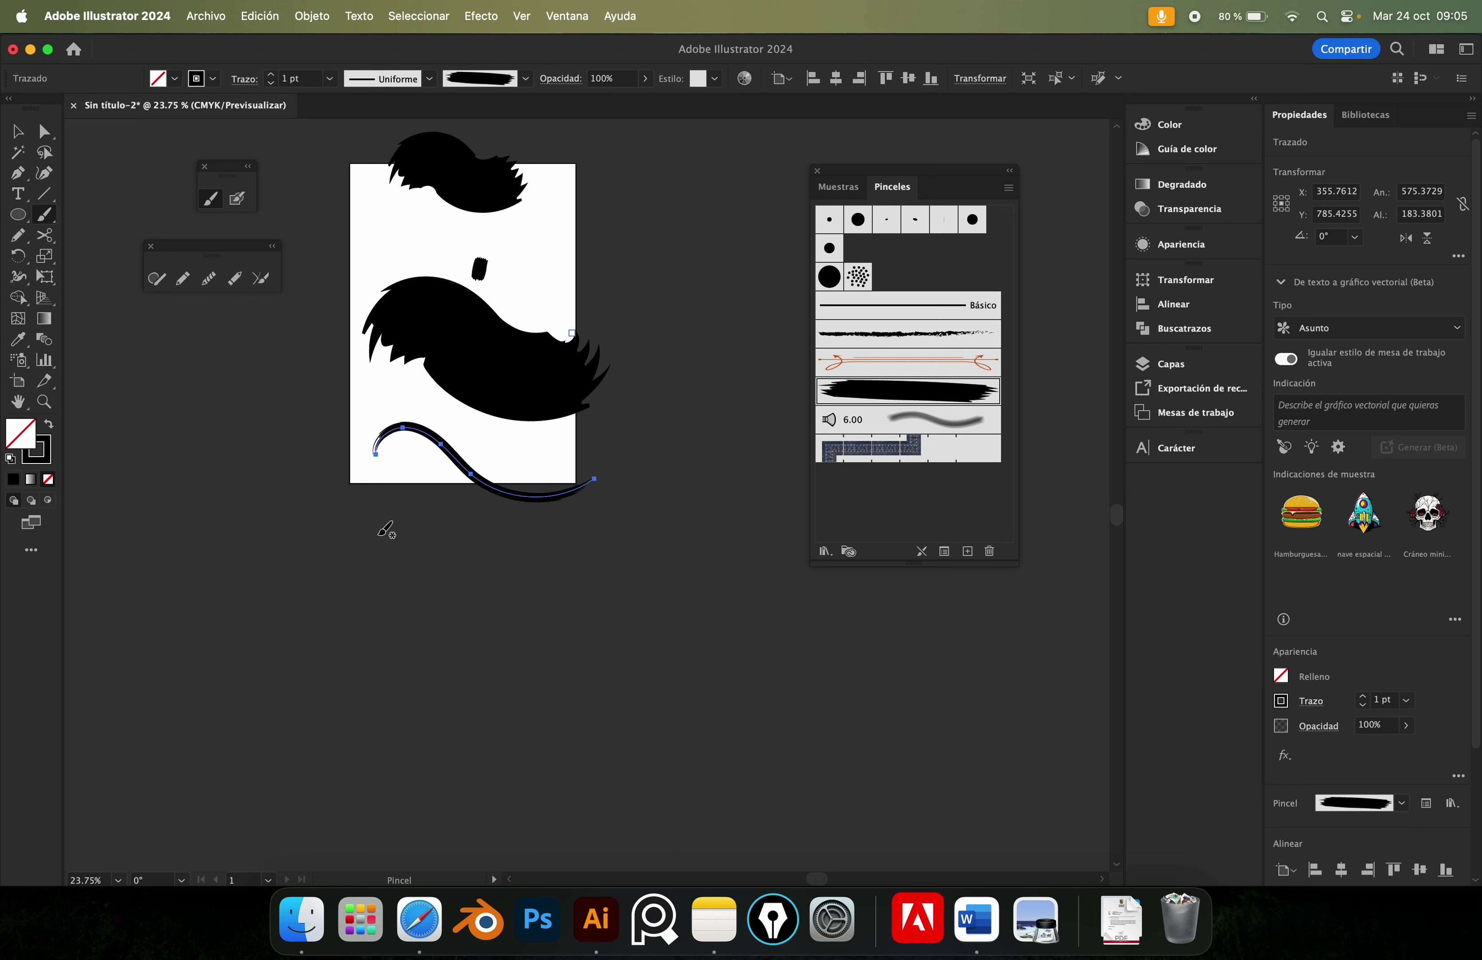
drag(367, 529, 663, 559)
Zoom in to inspect the new strokes, deselect, then zoom back out to the whole artboard.
key(z)
drag(602, 460, 685, 570)
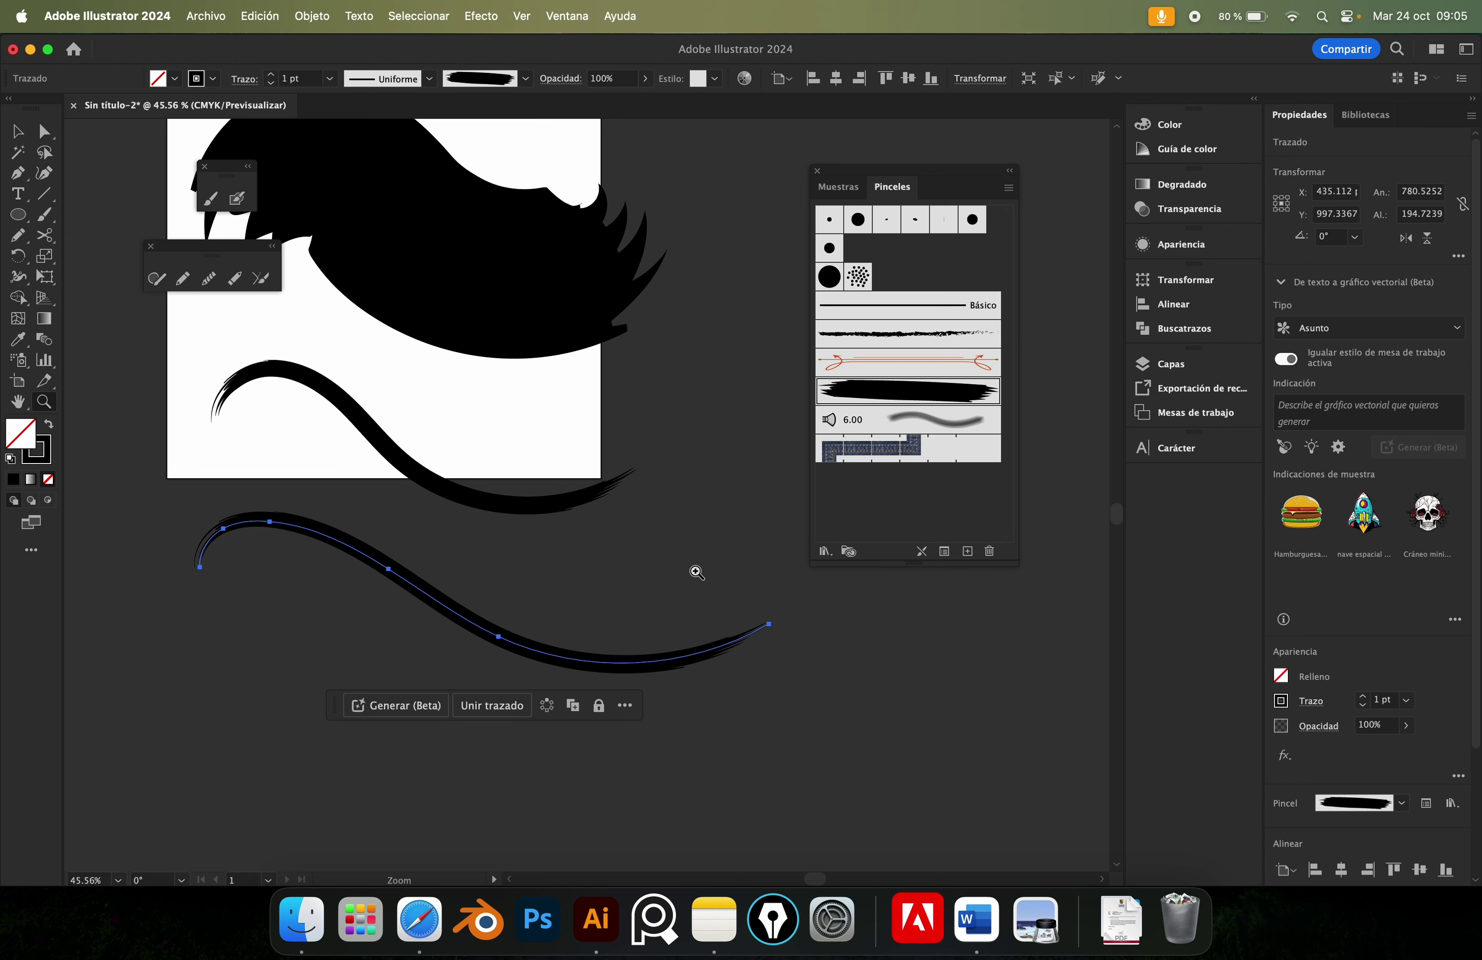
key(v)
click(654, 557)
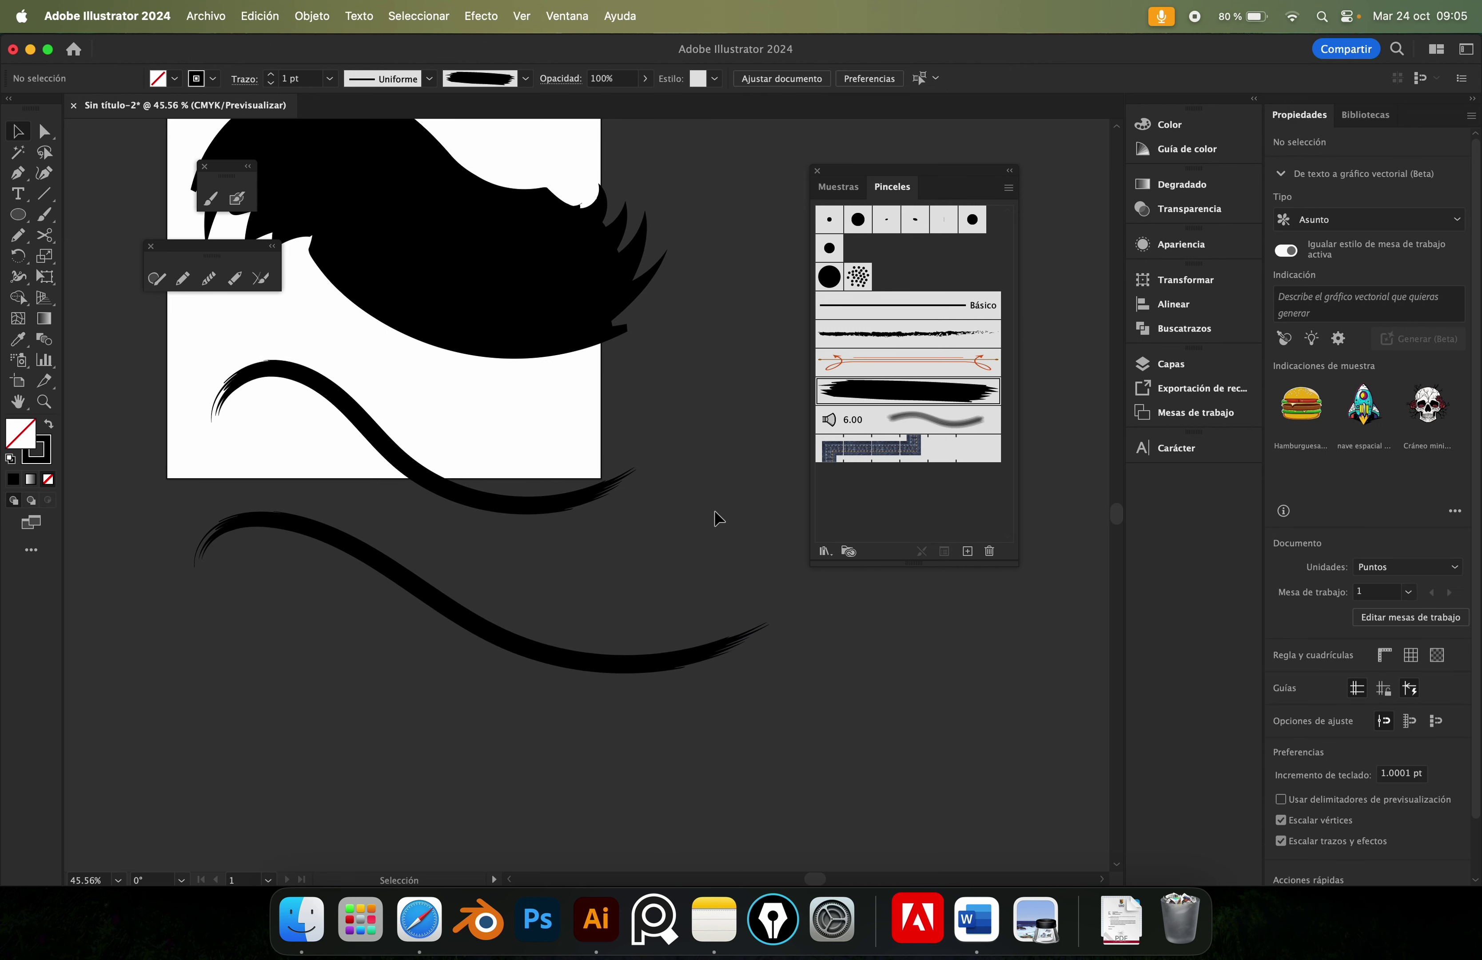
key(z)
drag(686, 535, 651, 553)
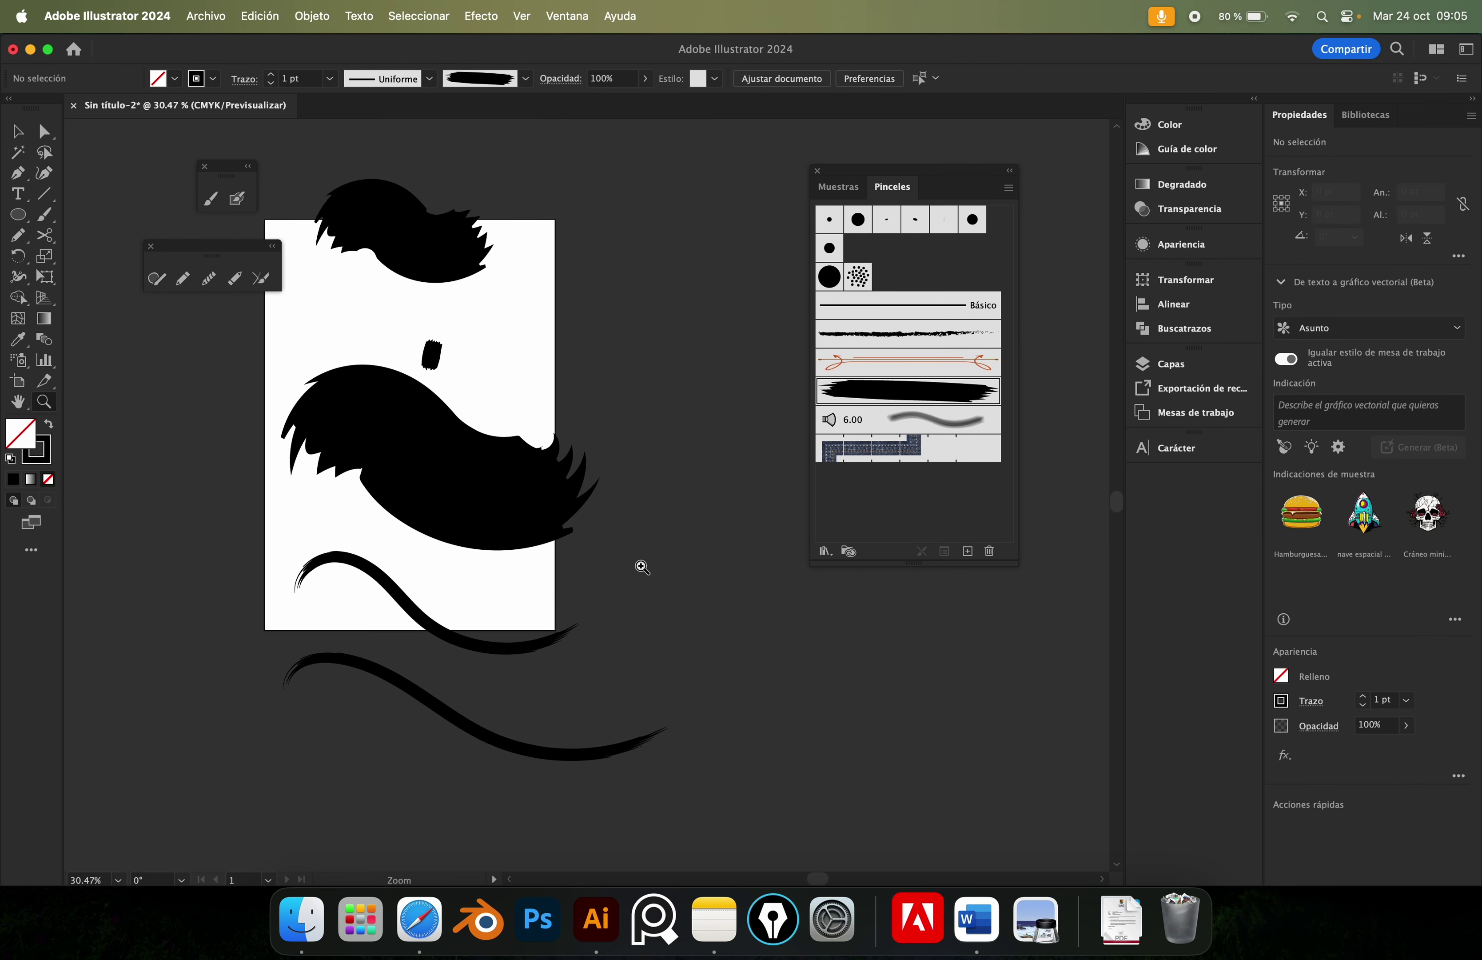
key(v)
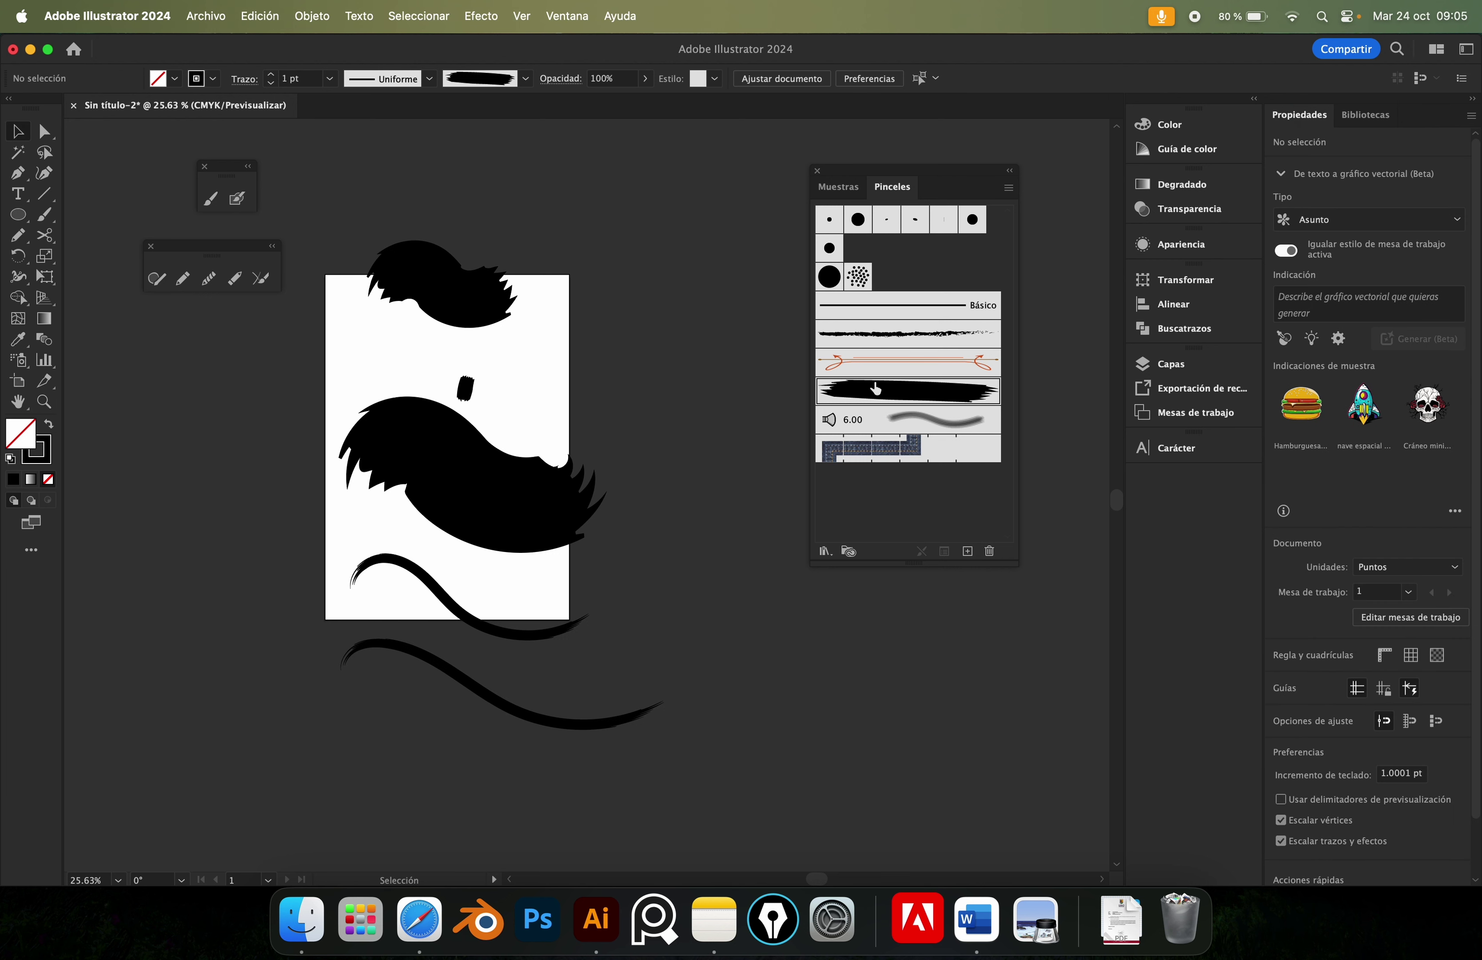
Make the art brush stretch between guides at 11 pt and 51 pt, saved as a new brush copy.
double_click(873, 391)
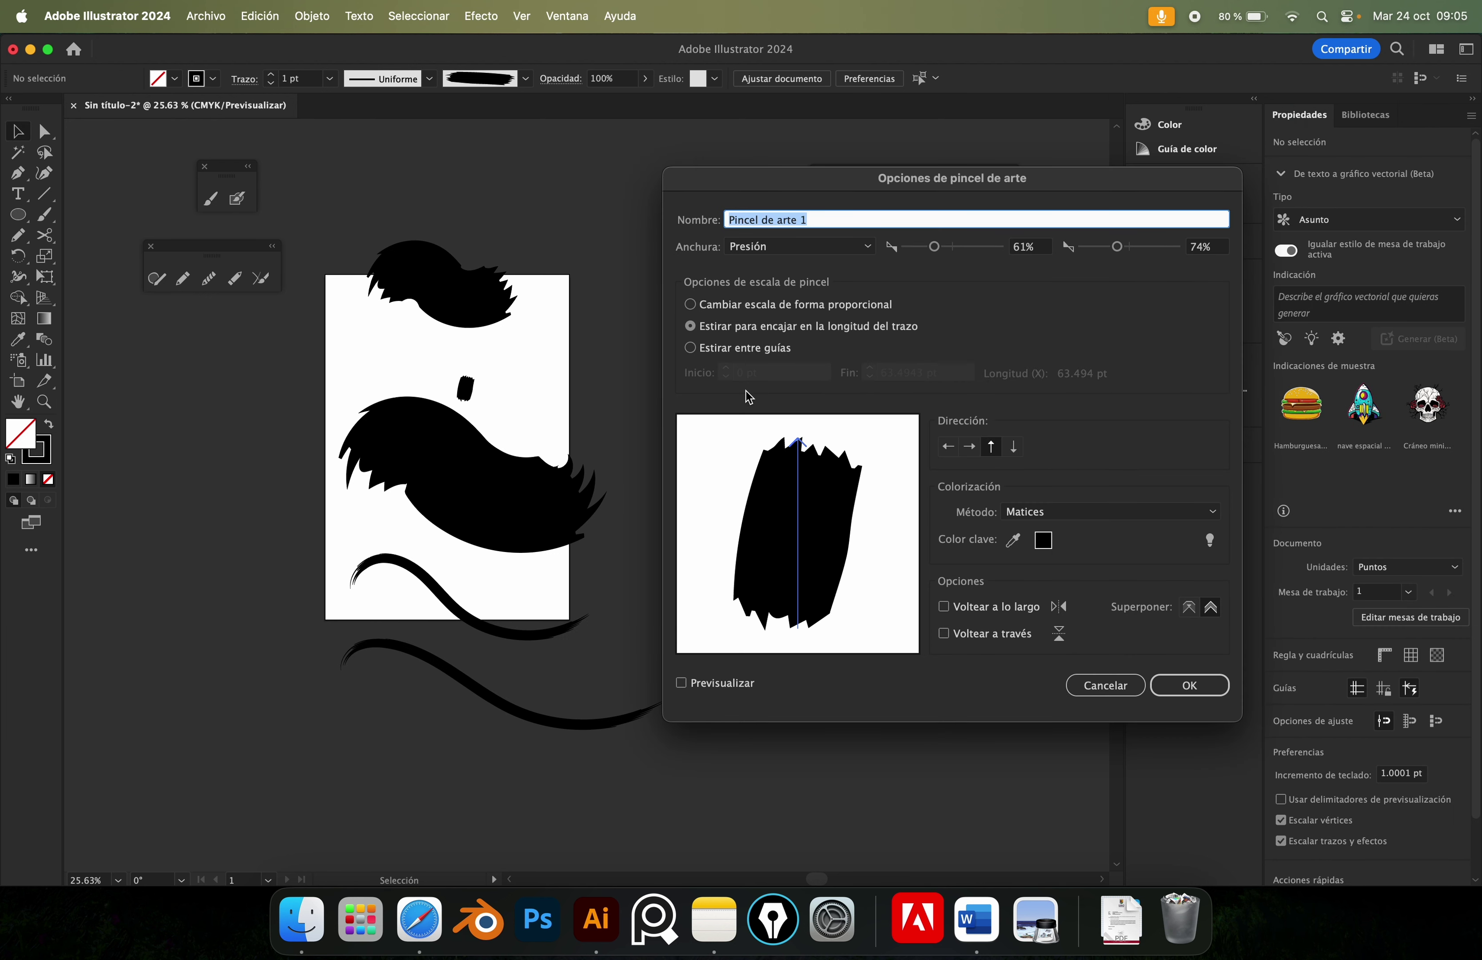
click(690, 348)
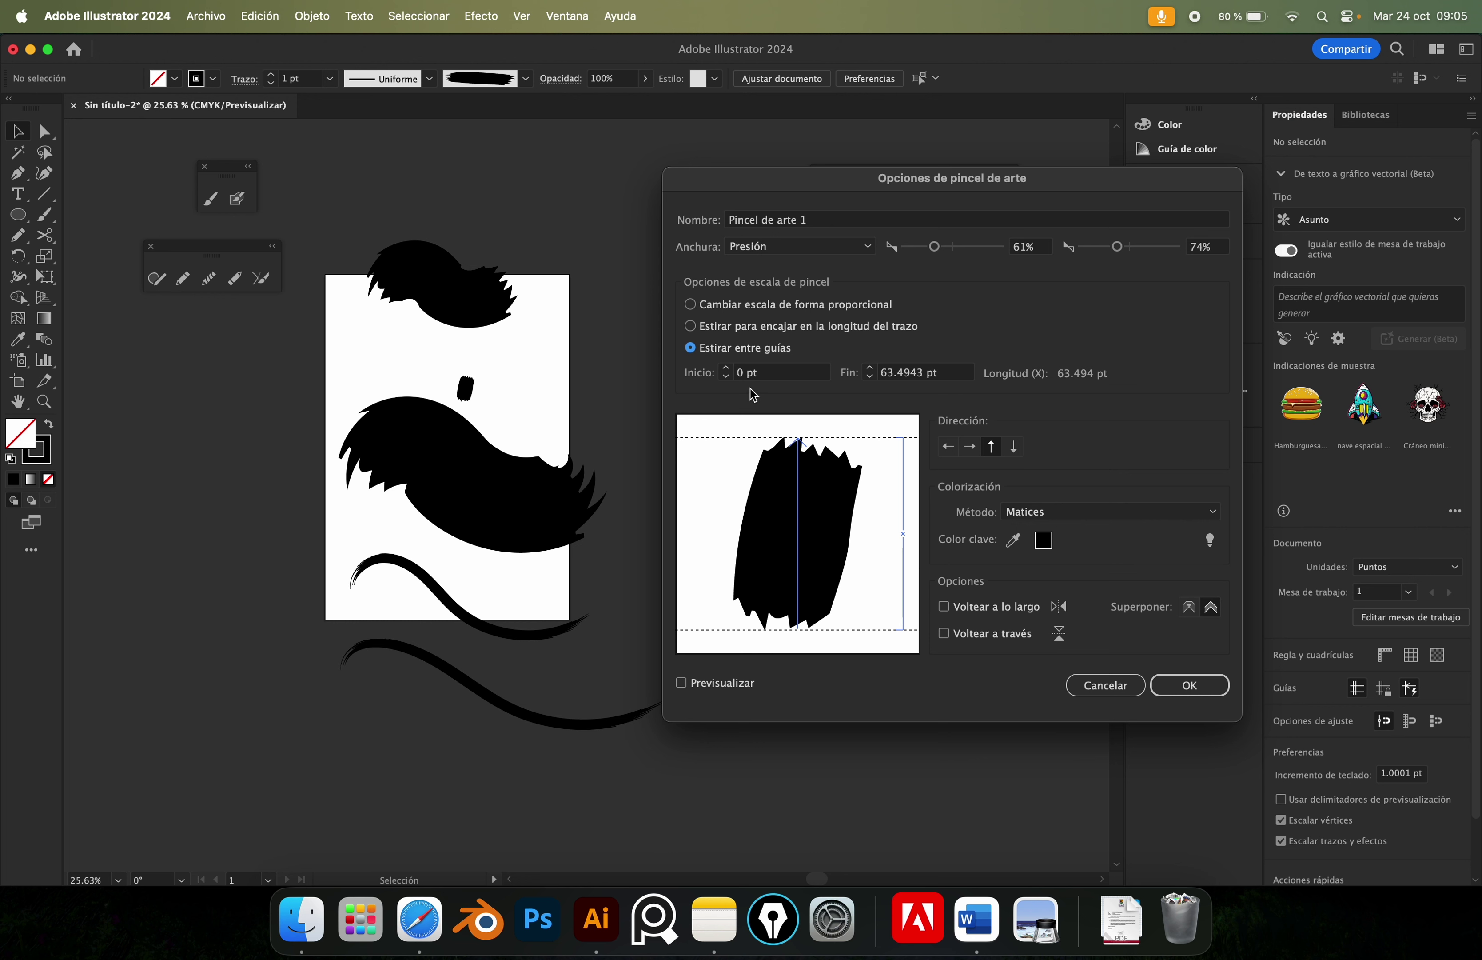
click(726, 368)
click(727, 368)
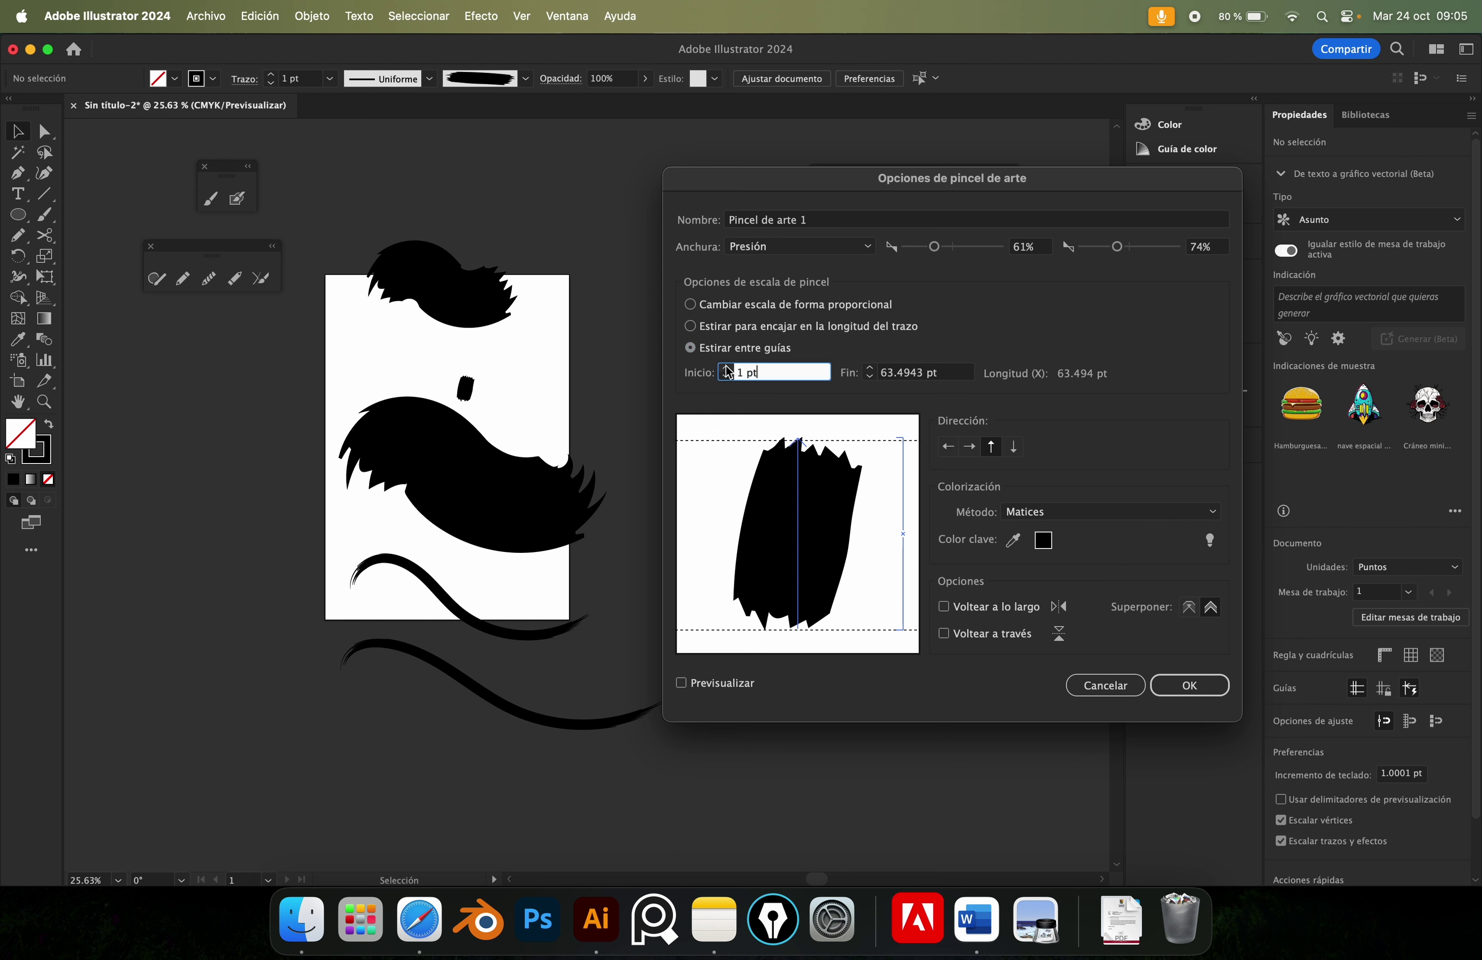
text(11 pt)
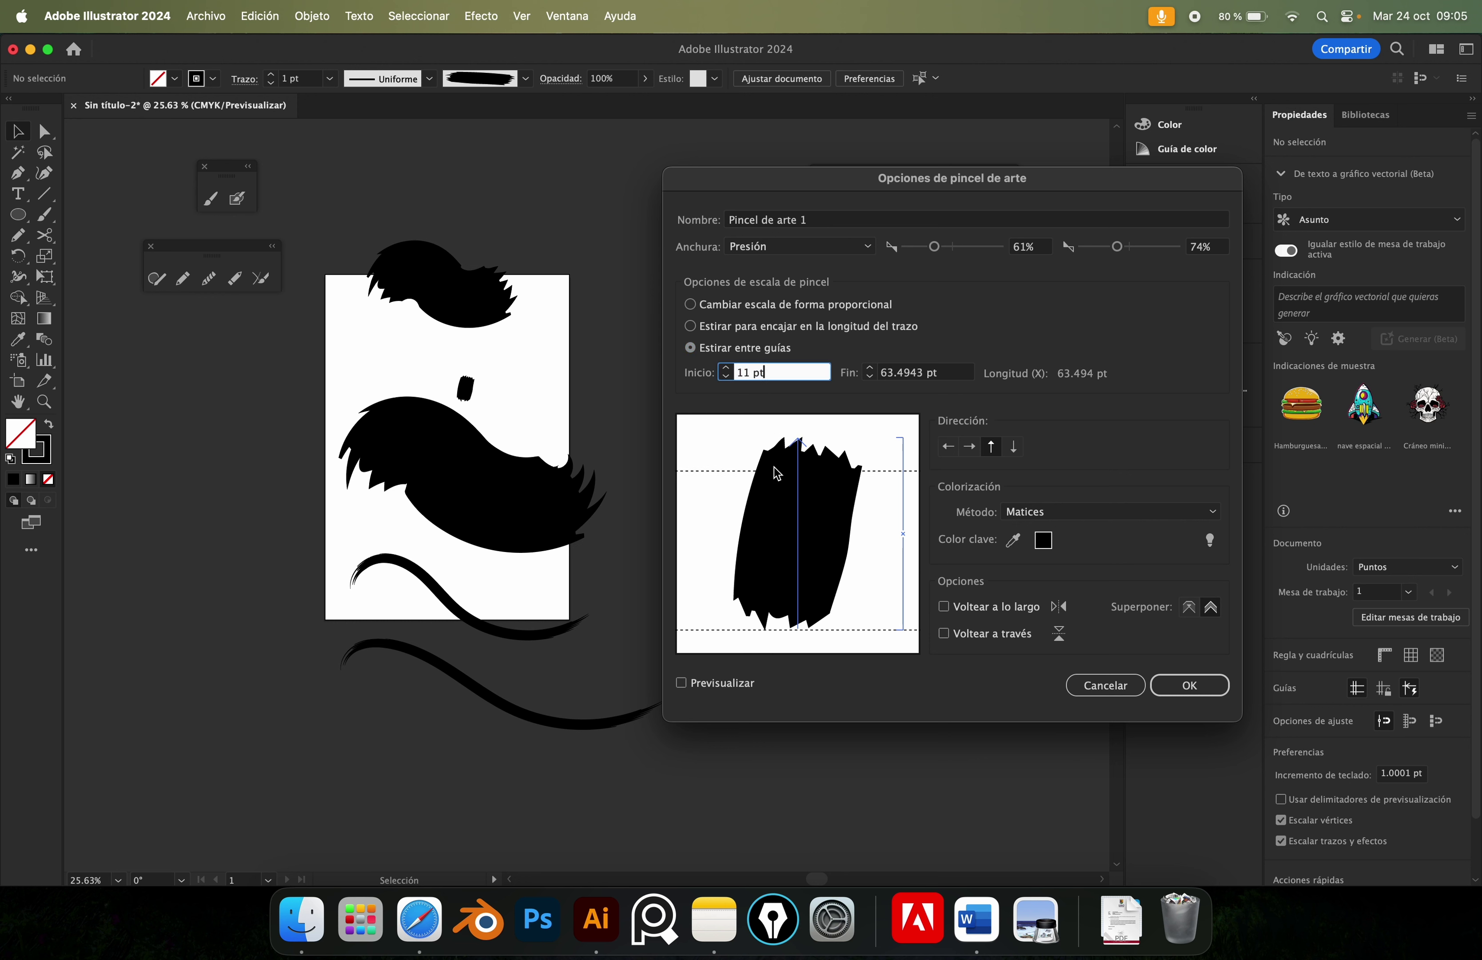
click(870, 377)
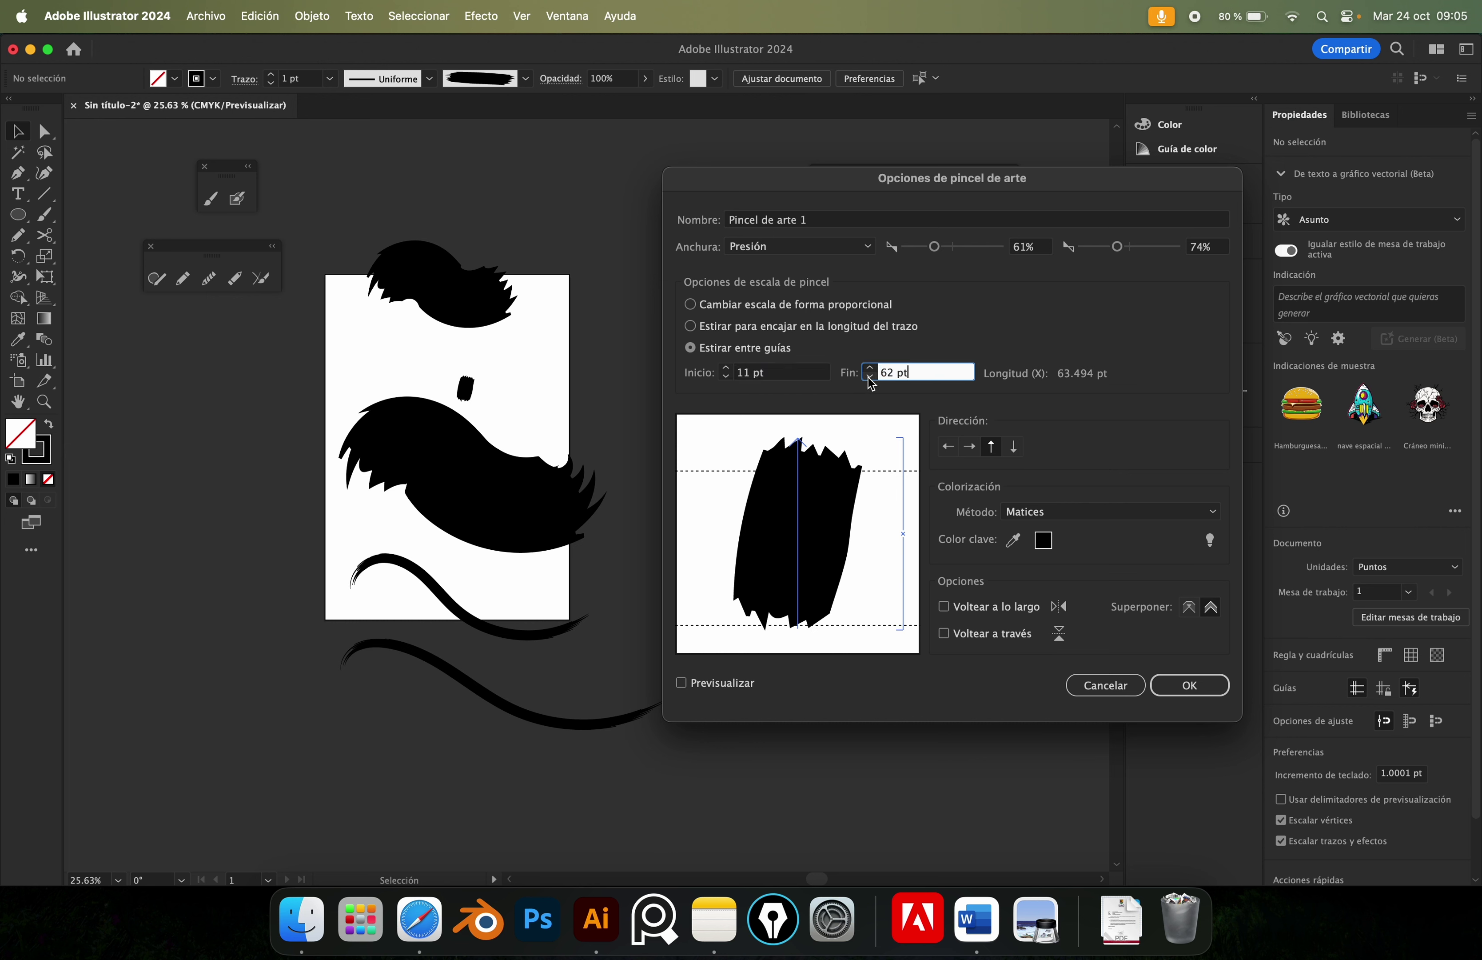
click(871, 377)
text(51 pt)
click(1189, 688)
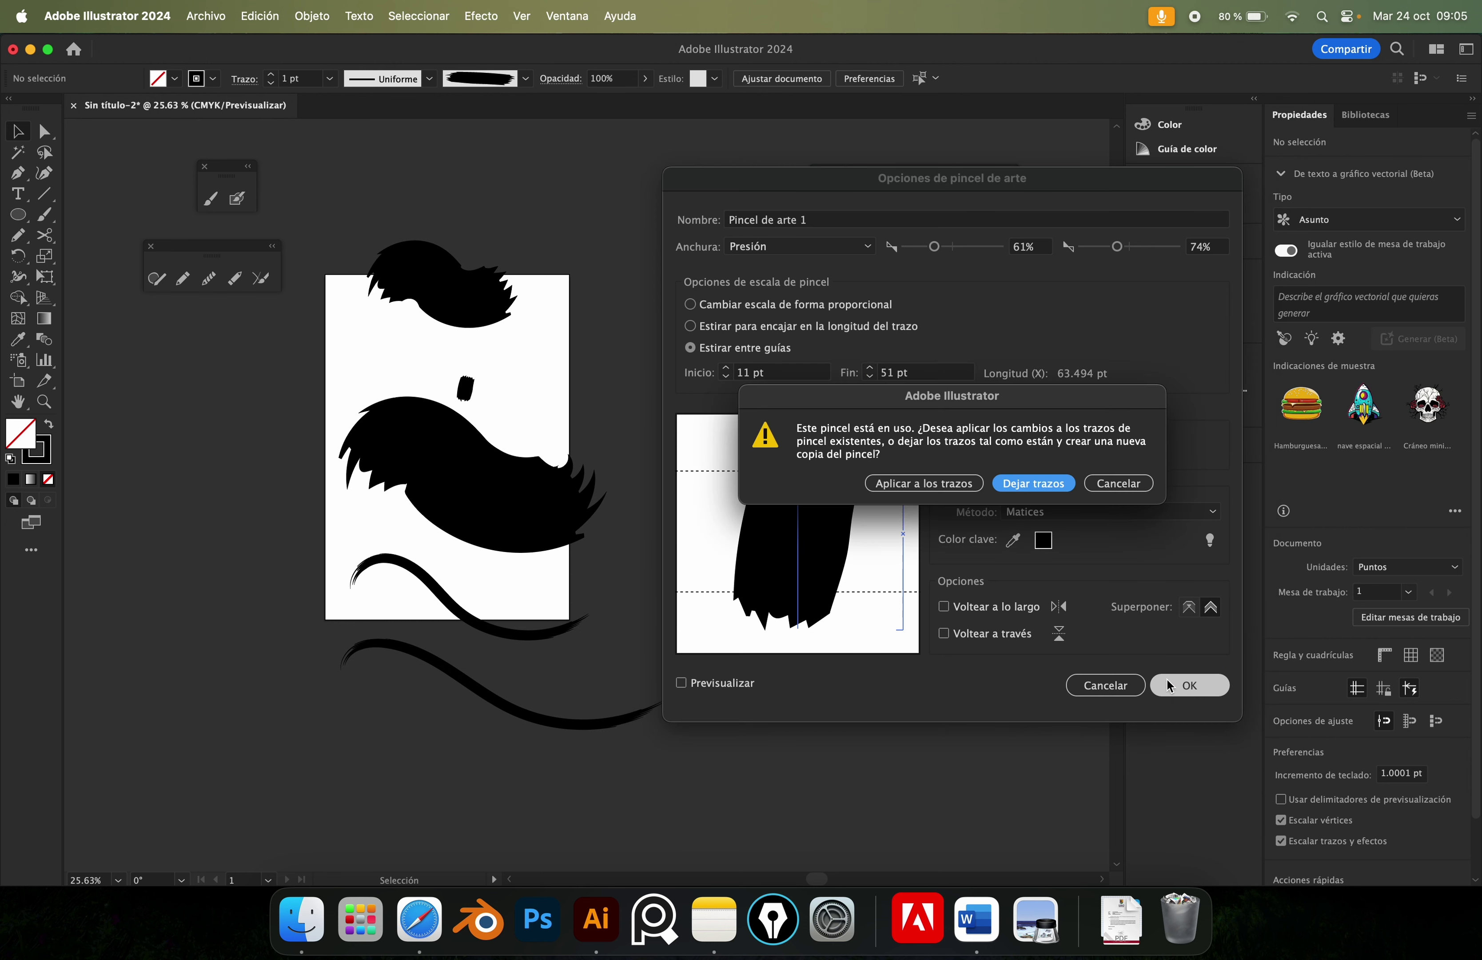
click(1012, 496)
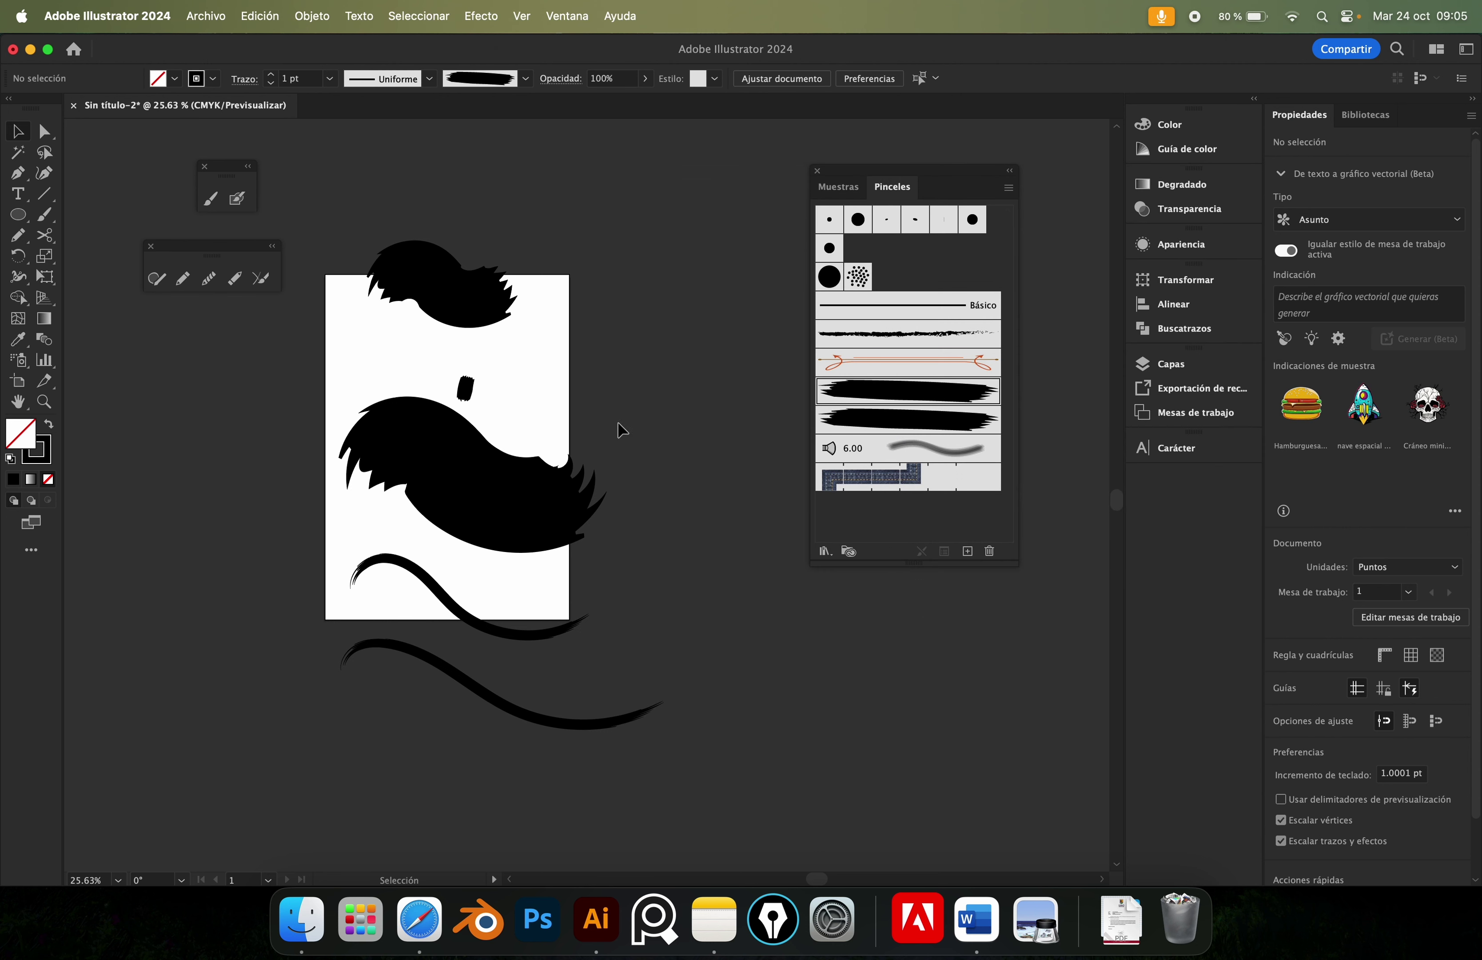
Paint a long wavy stroke below the existing strokes and zoom in on it.
key(b)
drag(432, 754, 580, 771)
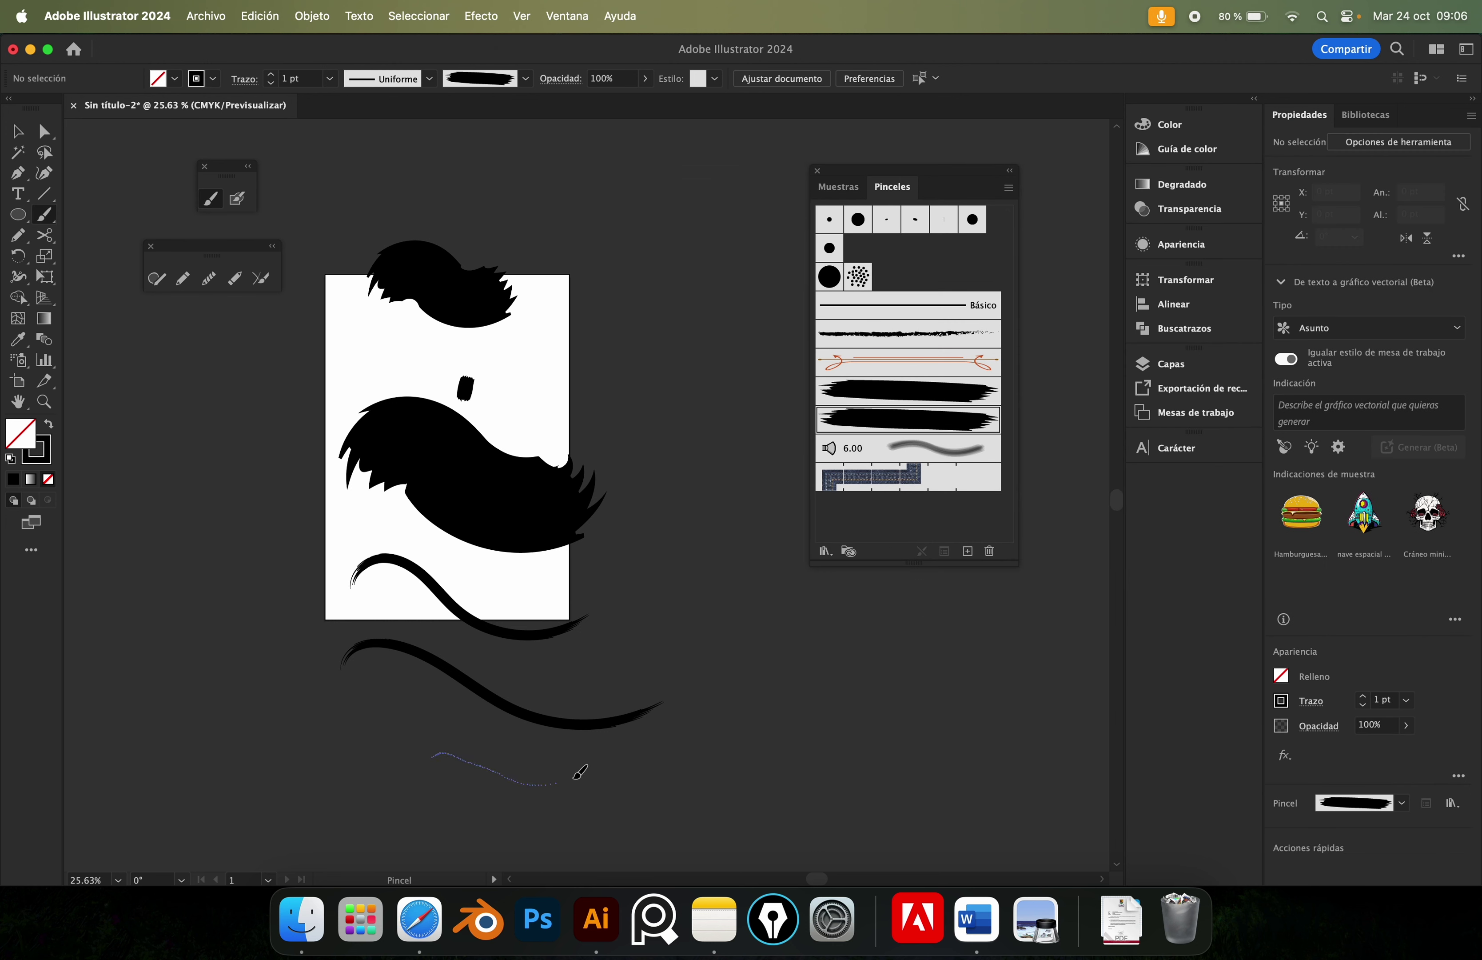
drag(785, 736, 784, 667)
key(z)
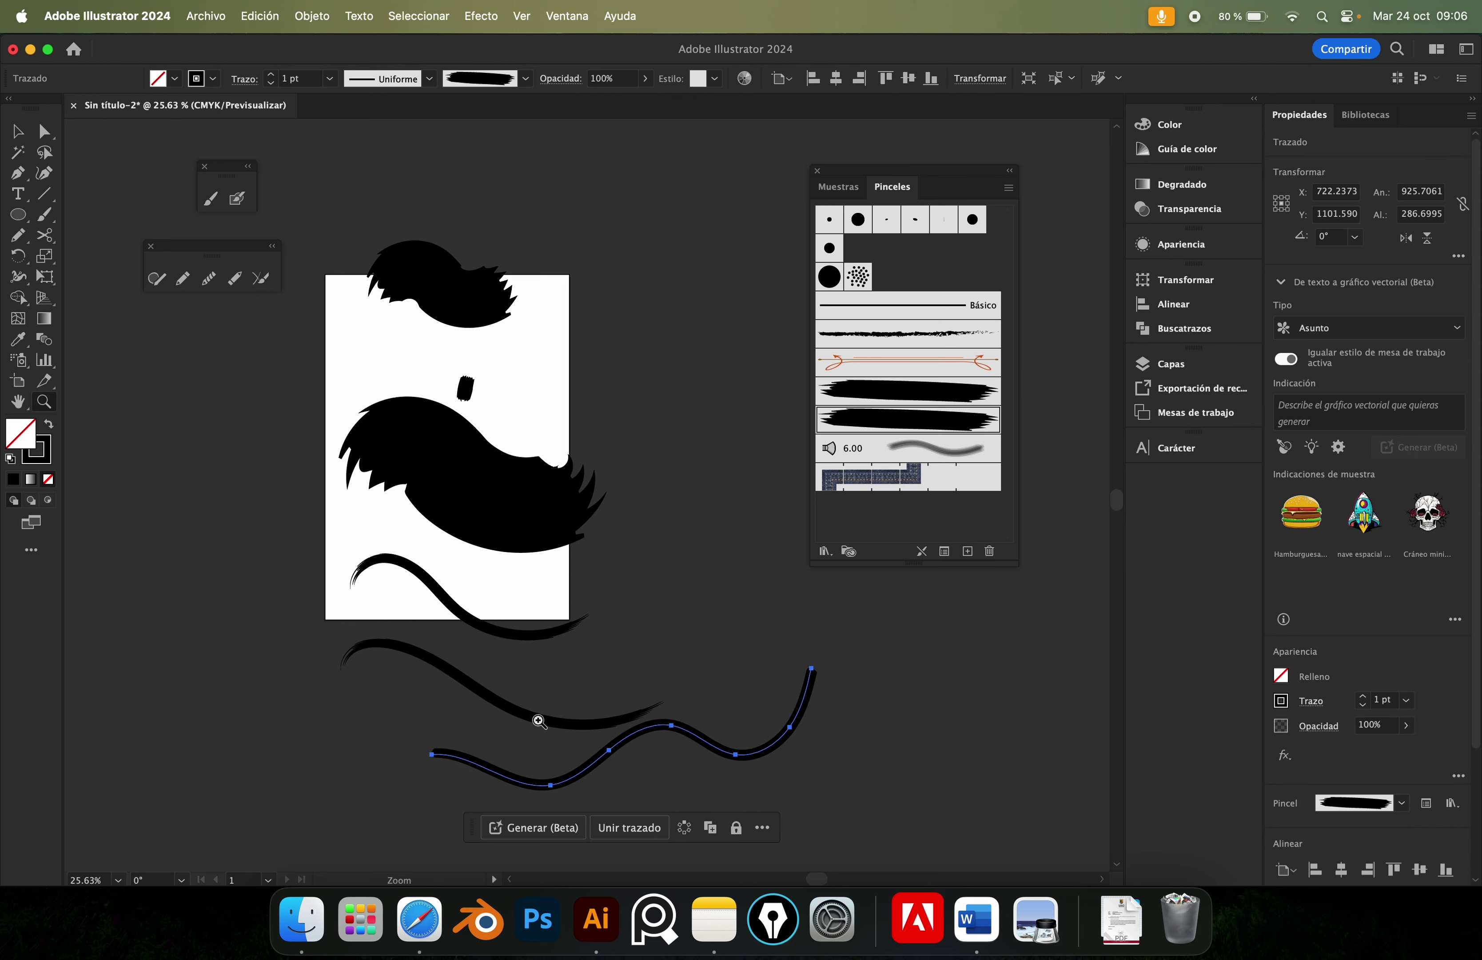
mouse_move(518, 741)
mouse_down()
mouse_move(697, 774)
mouse_move(510, 665)
mouse_up()
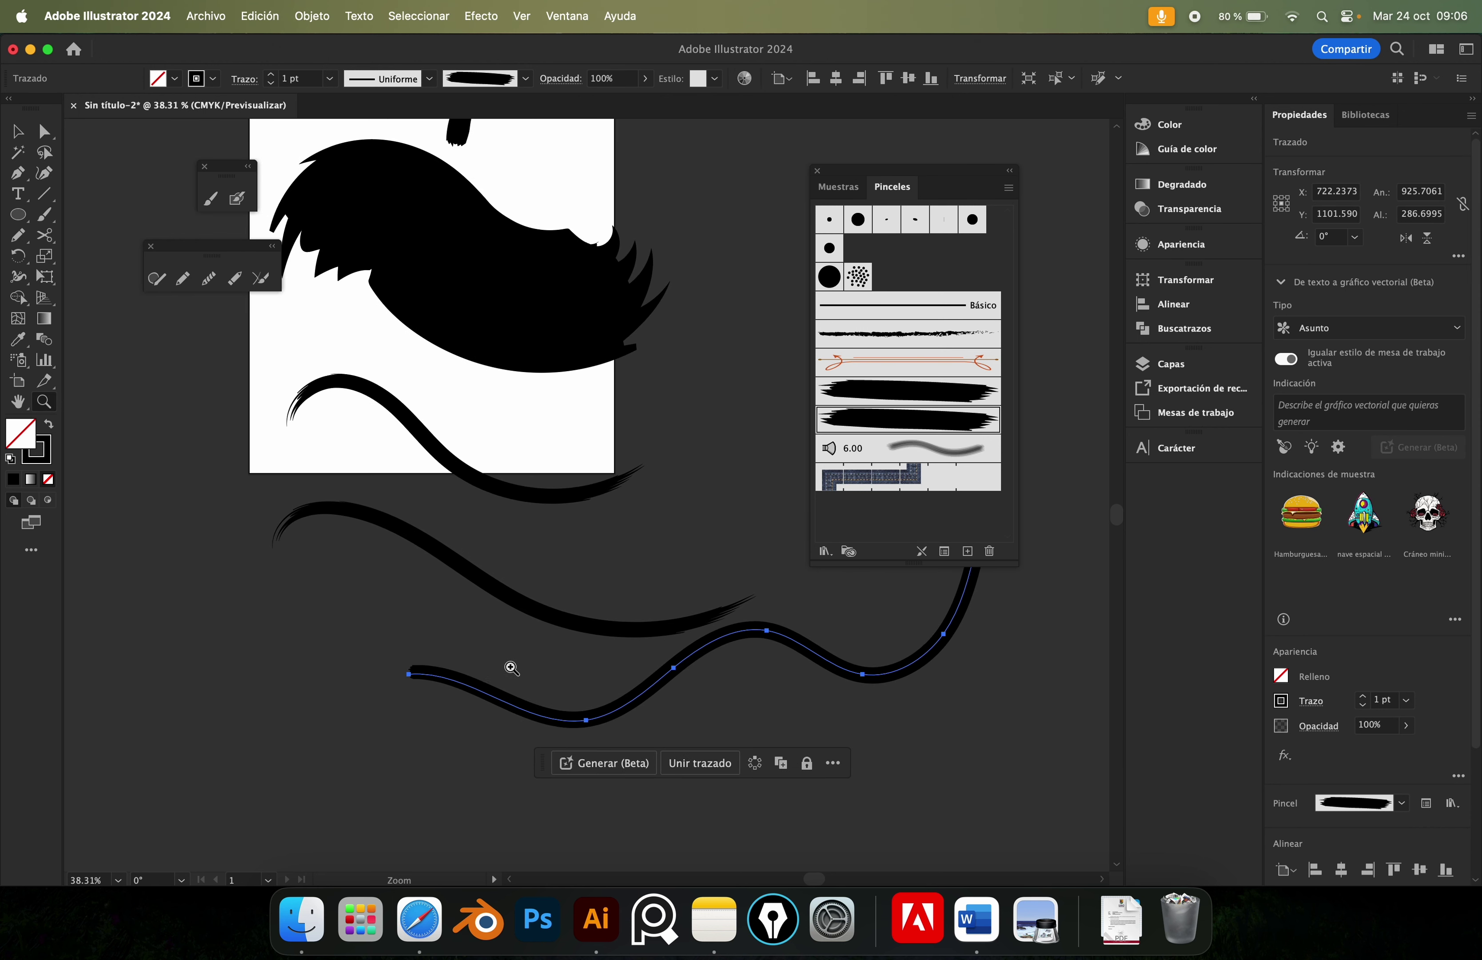
scroll(850, 629, right, 5)
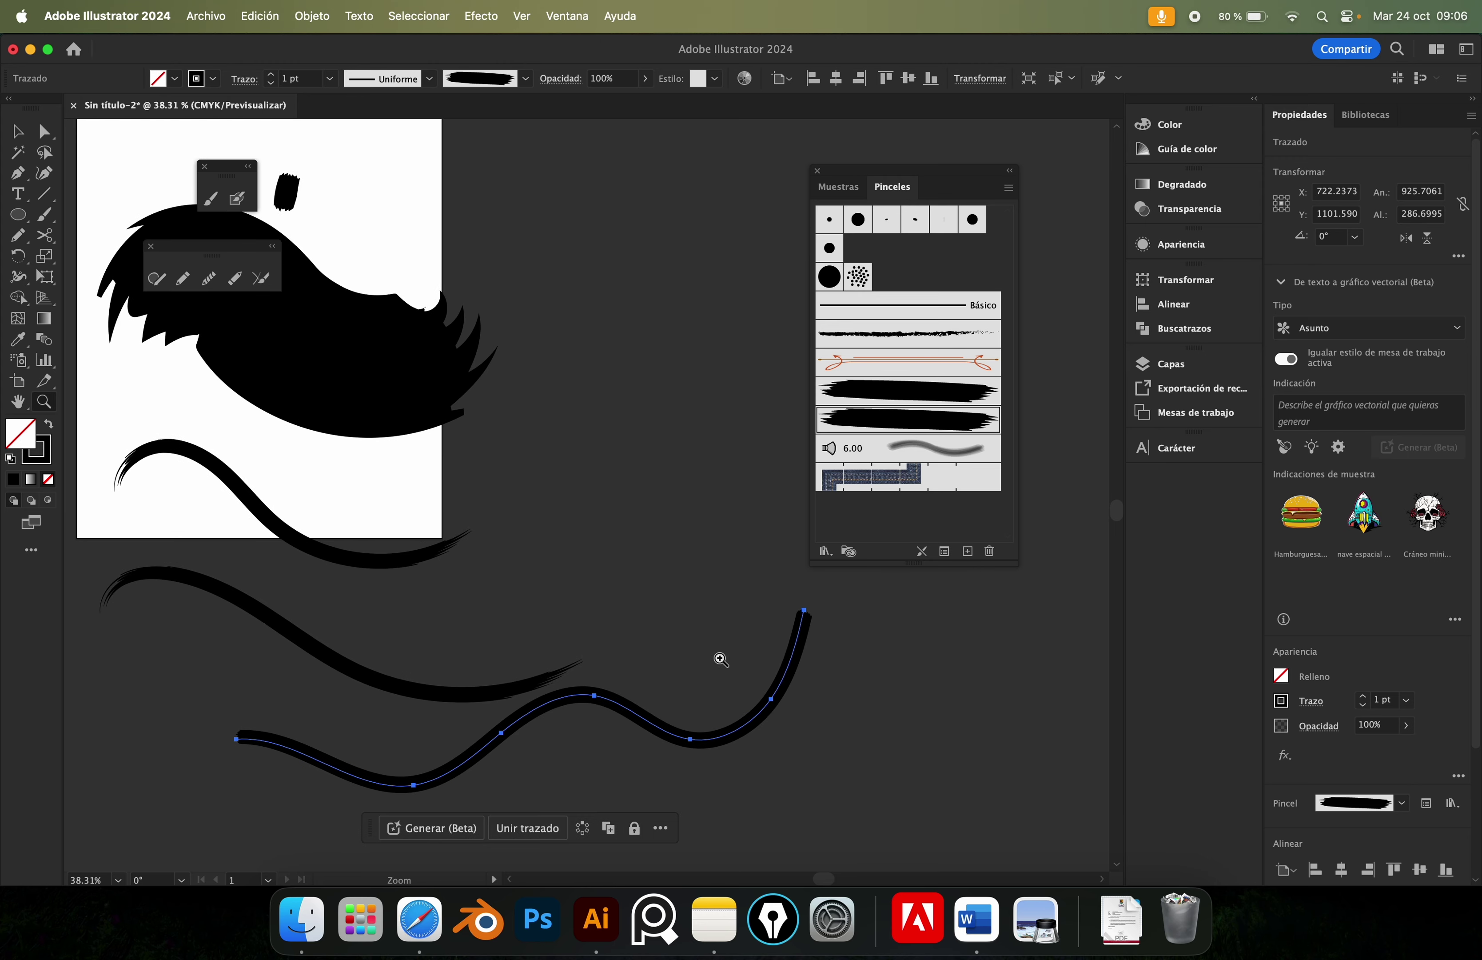
Shift the small black blob slightly right and deselect everything.
key(v)
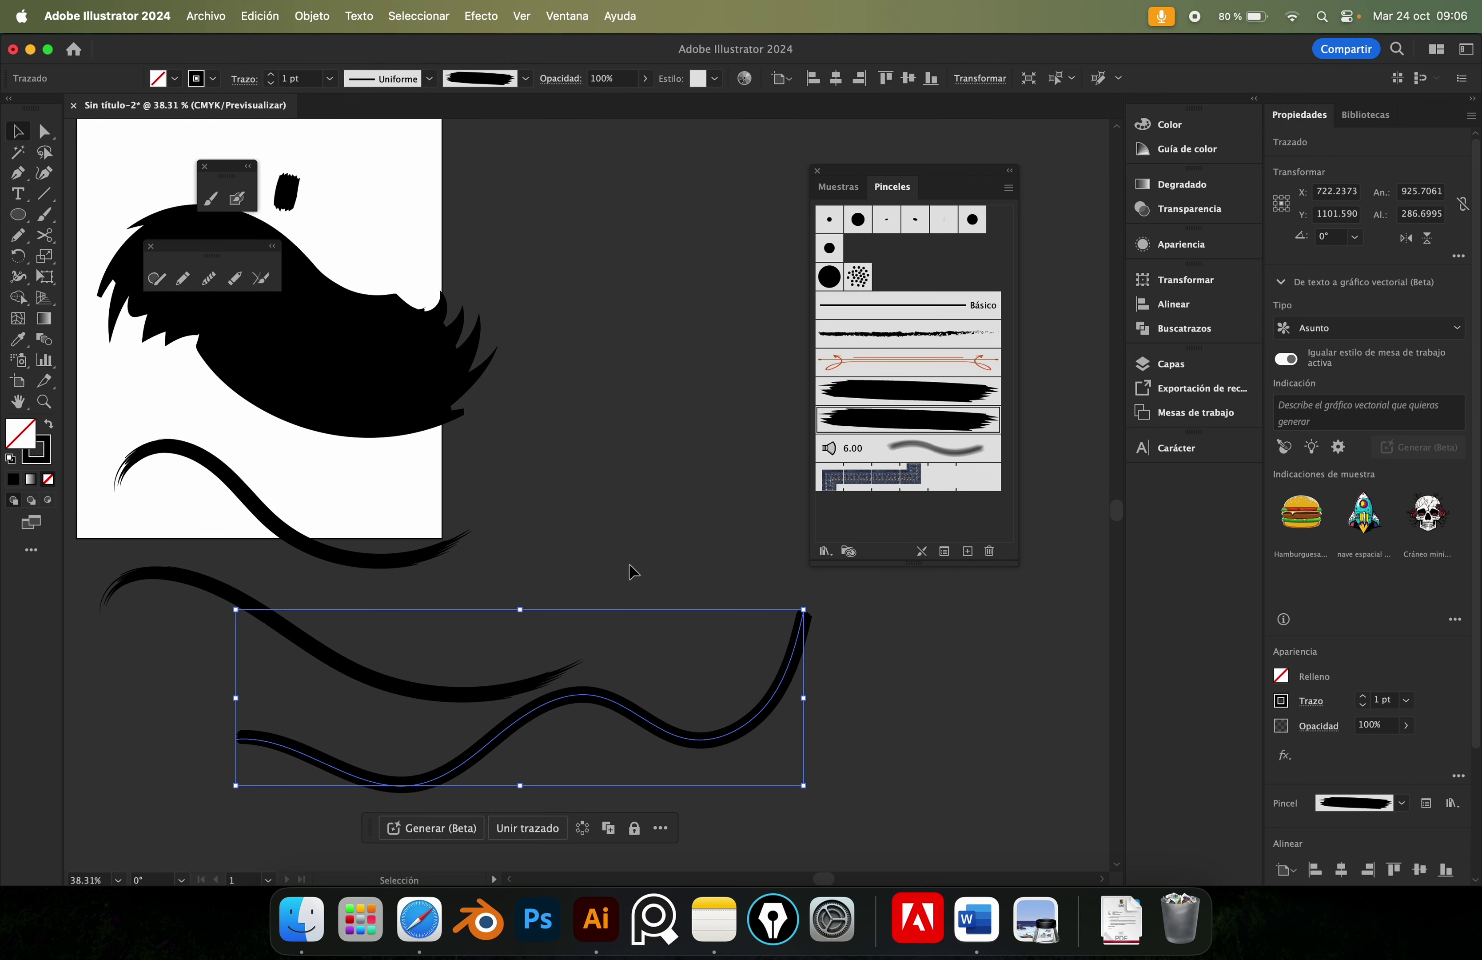
click(636, 561)
drag(287, 194, 334, 214)
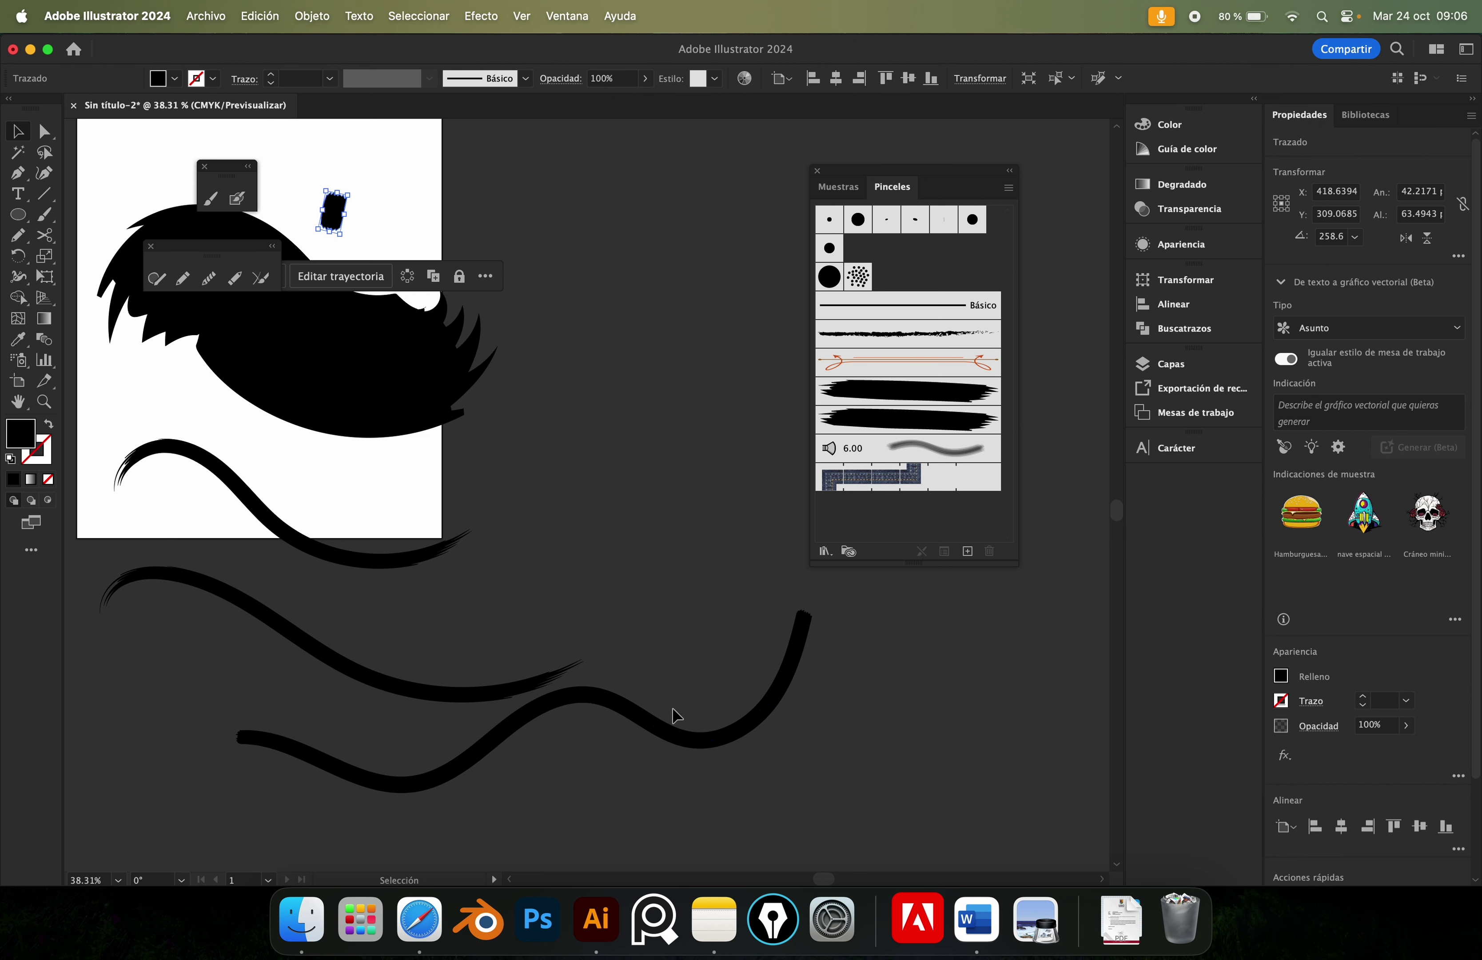
scroll(654, 539, down, 3)
scroll(589, 546, right, 2)
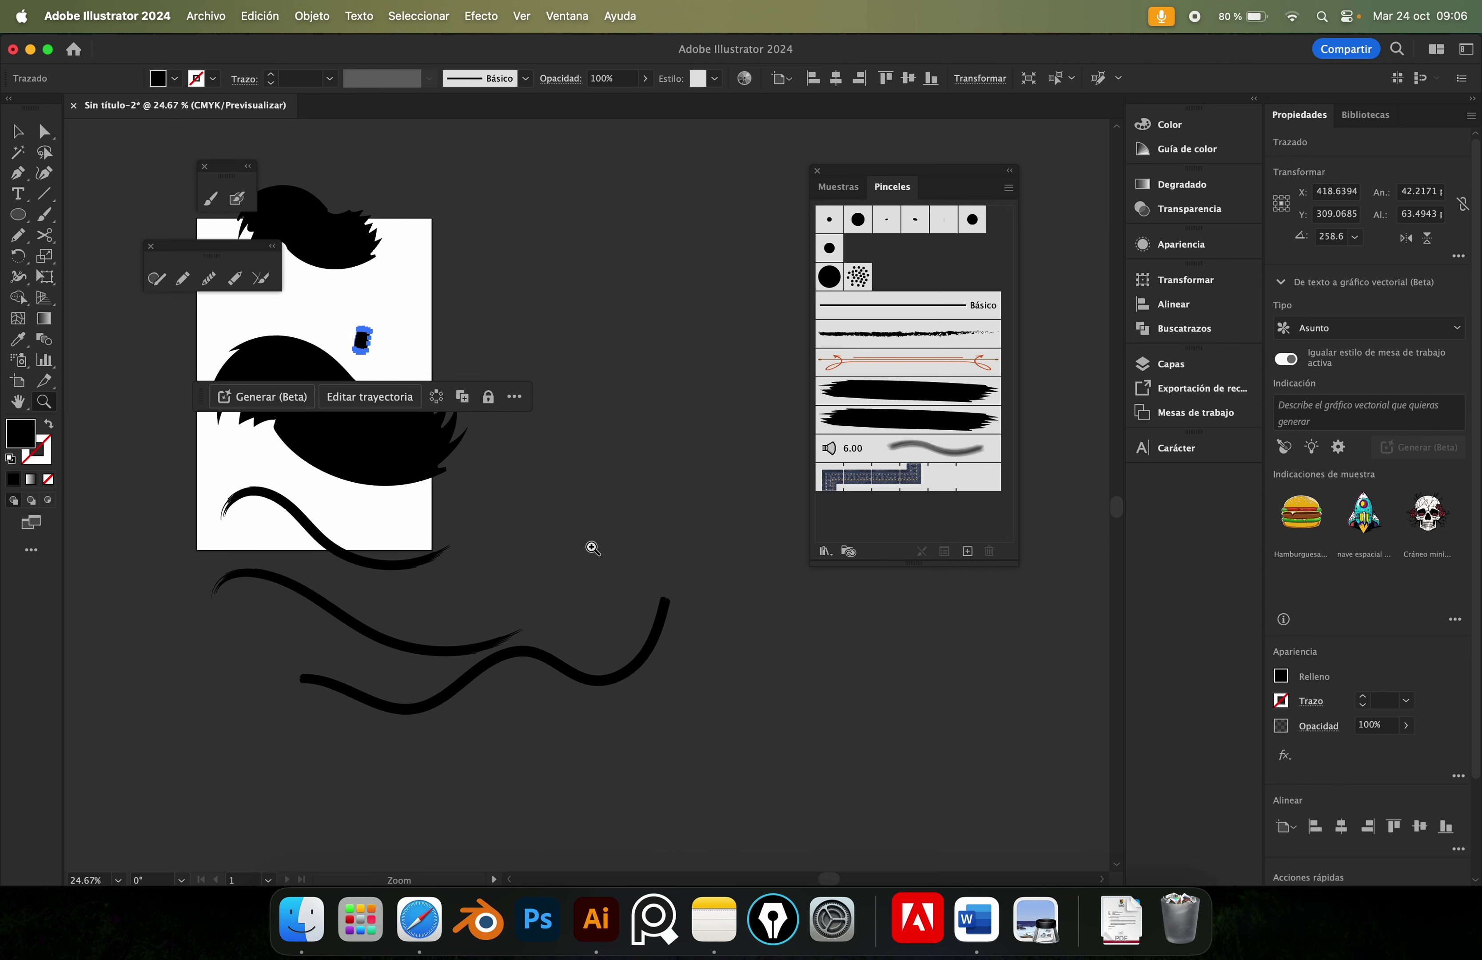
click(634, 553)
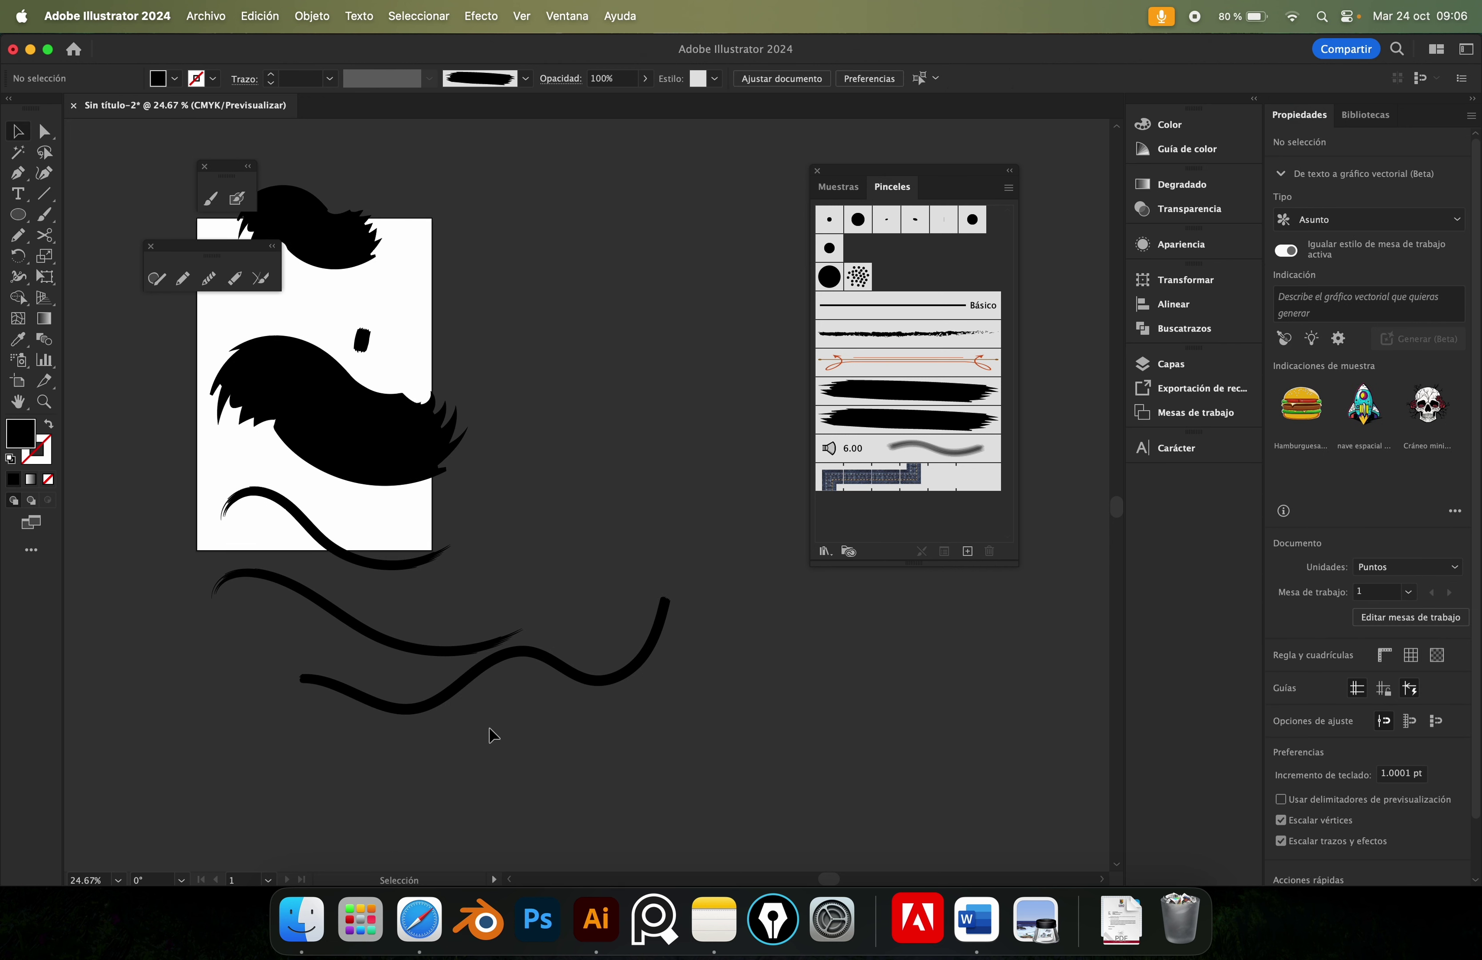
In Safari, load the Freepik site and search for 'tren vecto'.
click(424, 923)
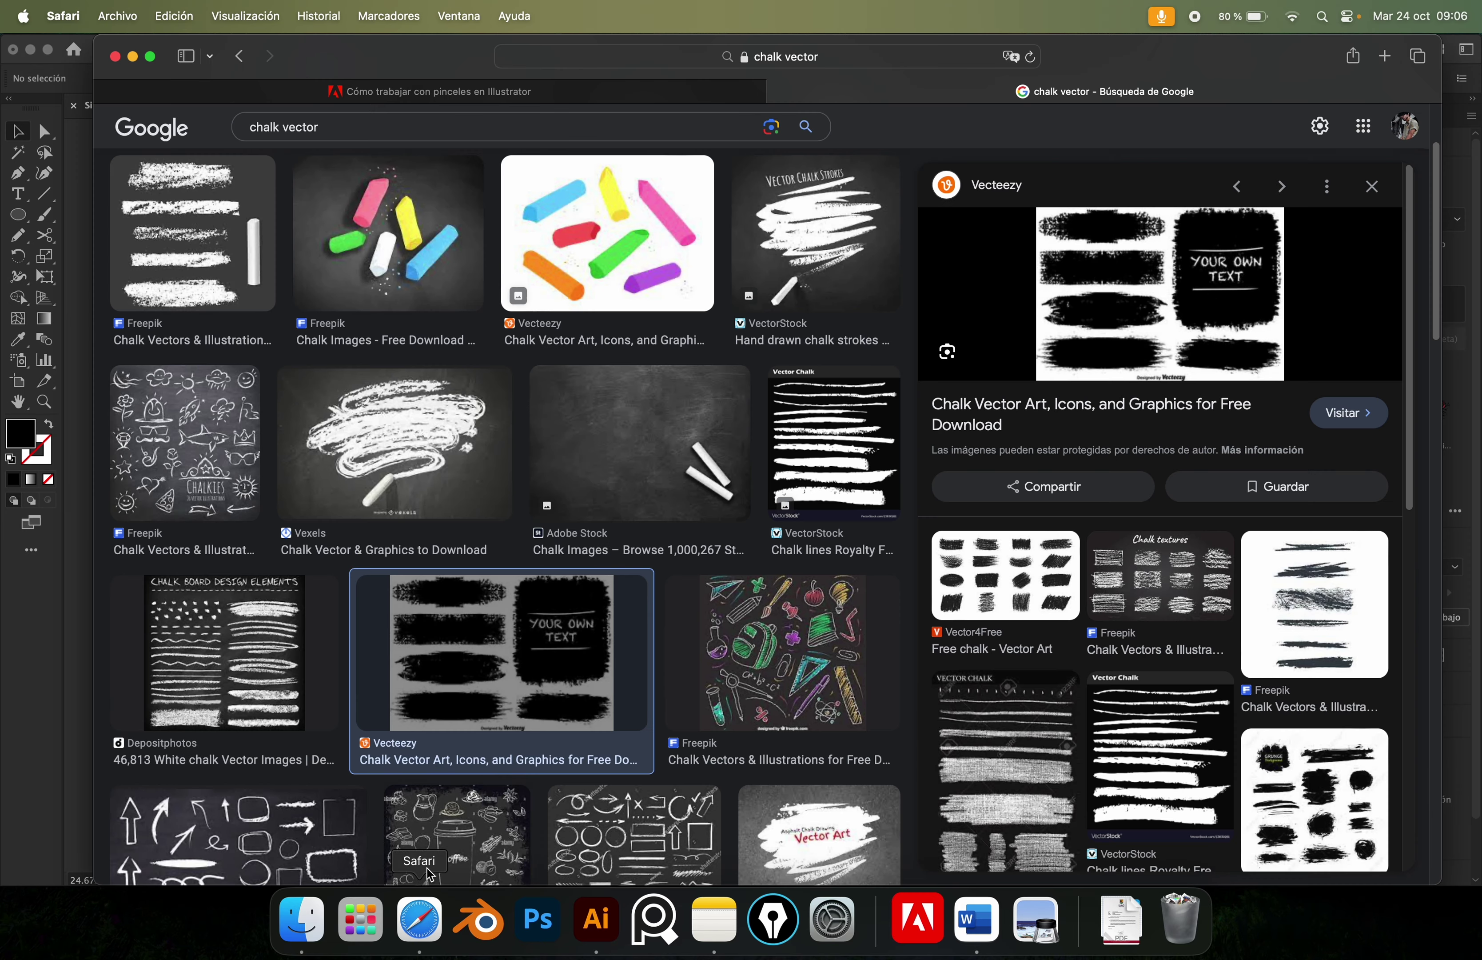
click(775, 58)
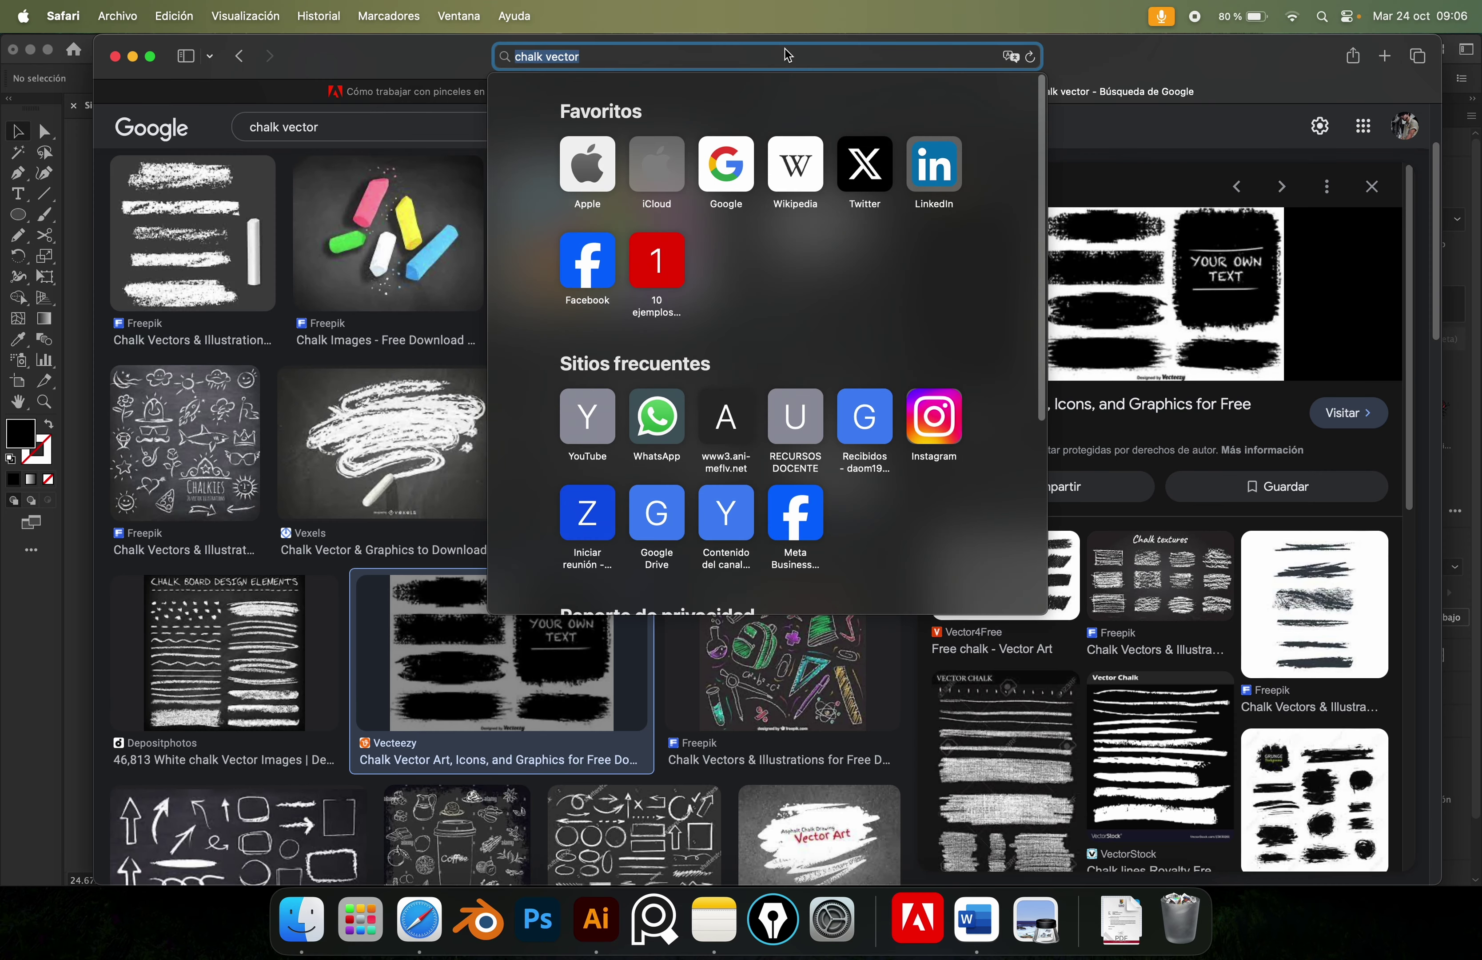
key(BackSpace)
text(freepik)
key(Return)
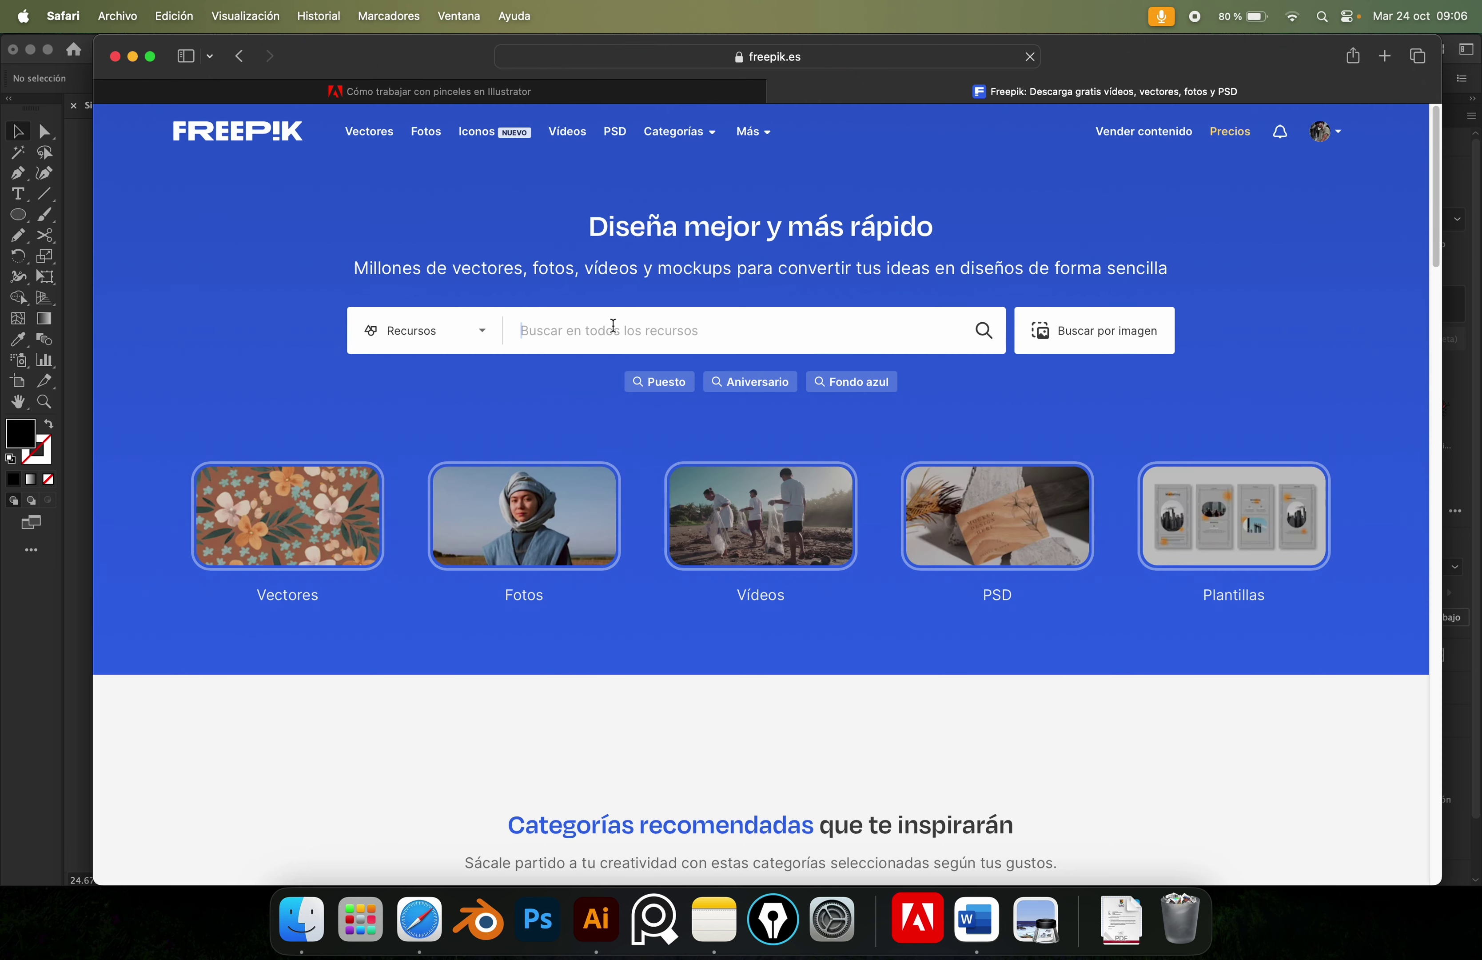
text(tren)
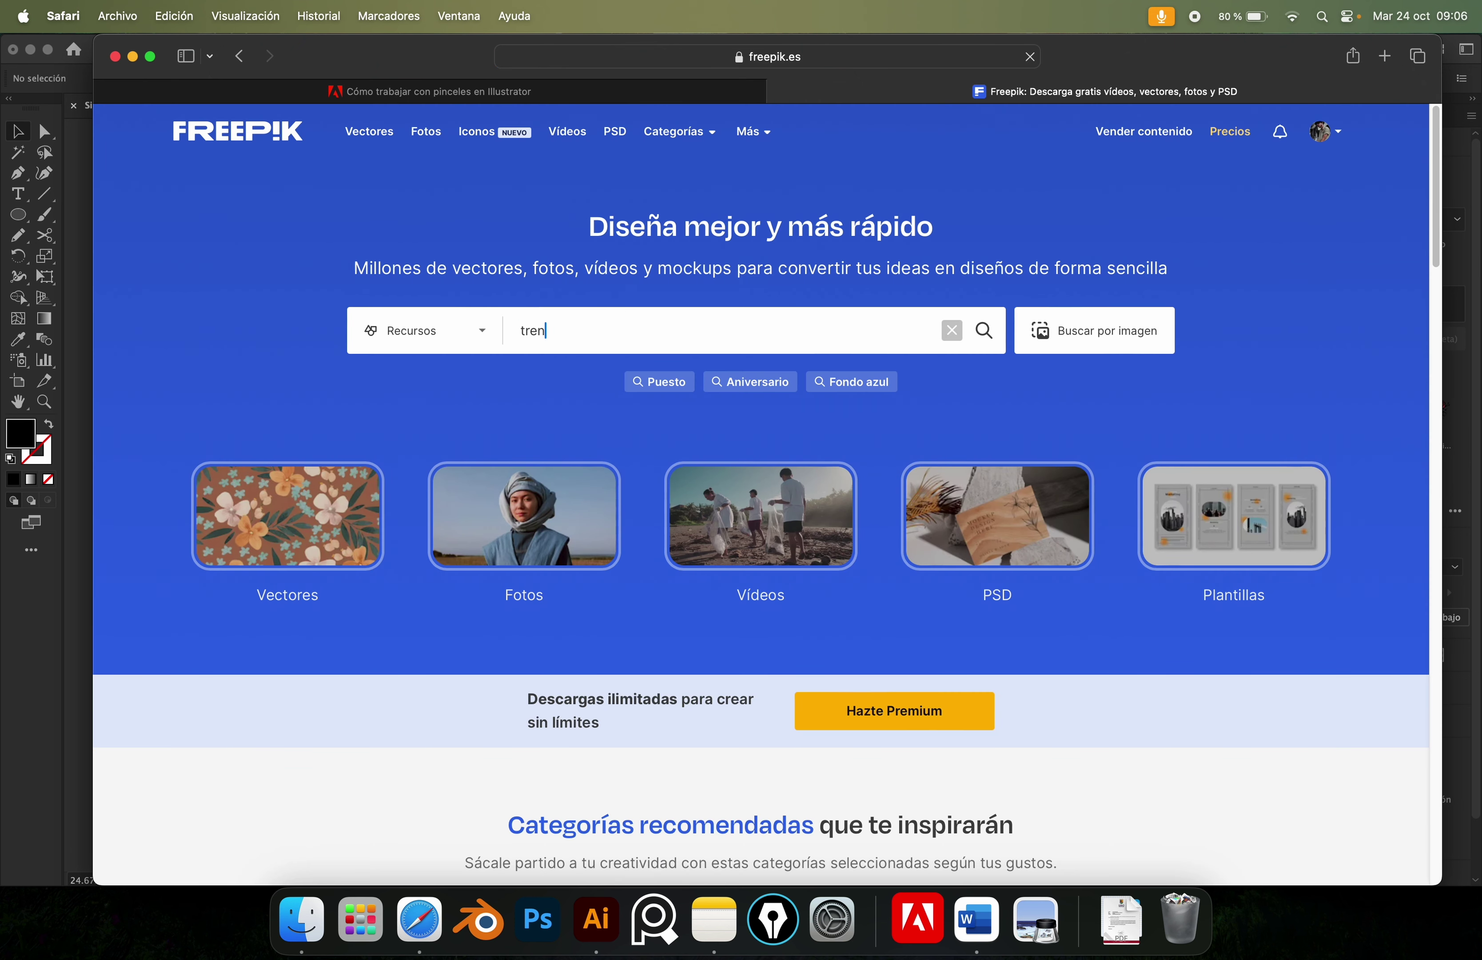
text( vector)
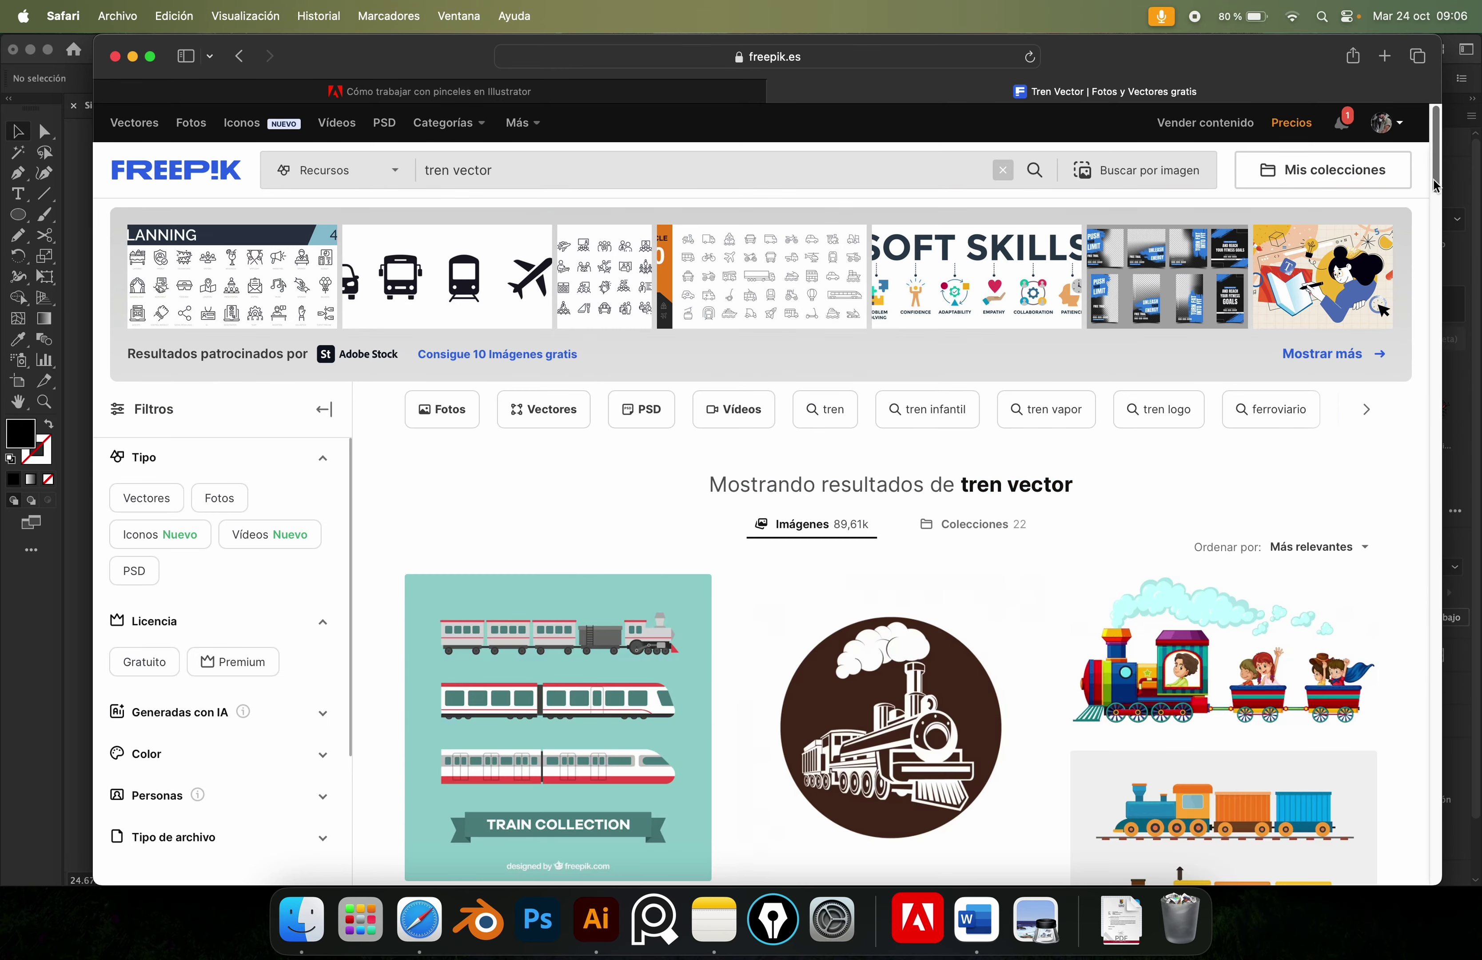
mouse_move(1434, 182)
mouse_down()
mouse_move(1432, 235)
mouse_move(1331, 359)
mouse_move(1289, 442)
mouse_up()
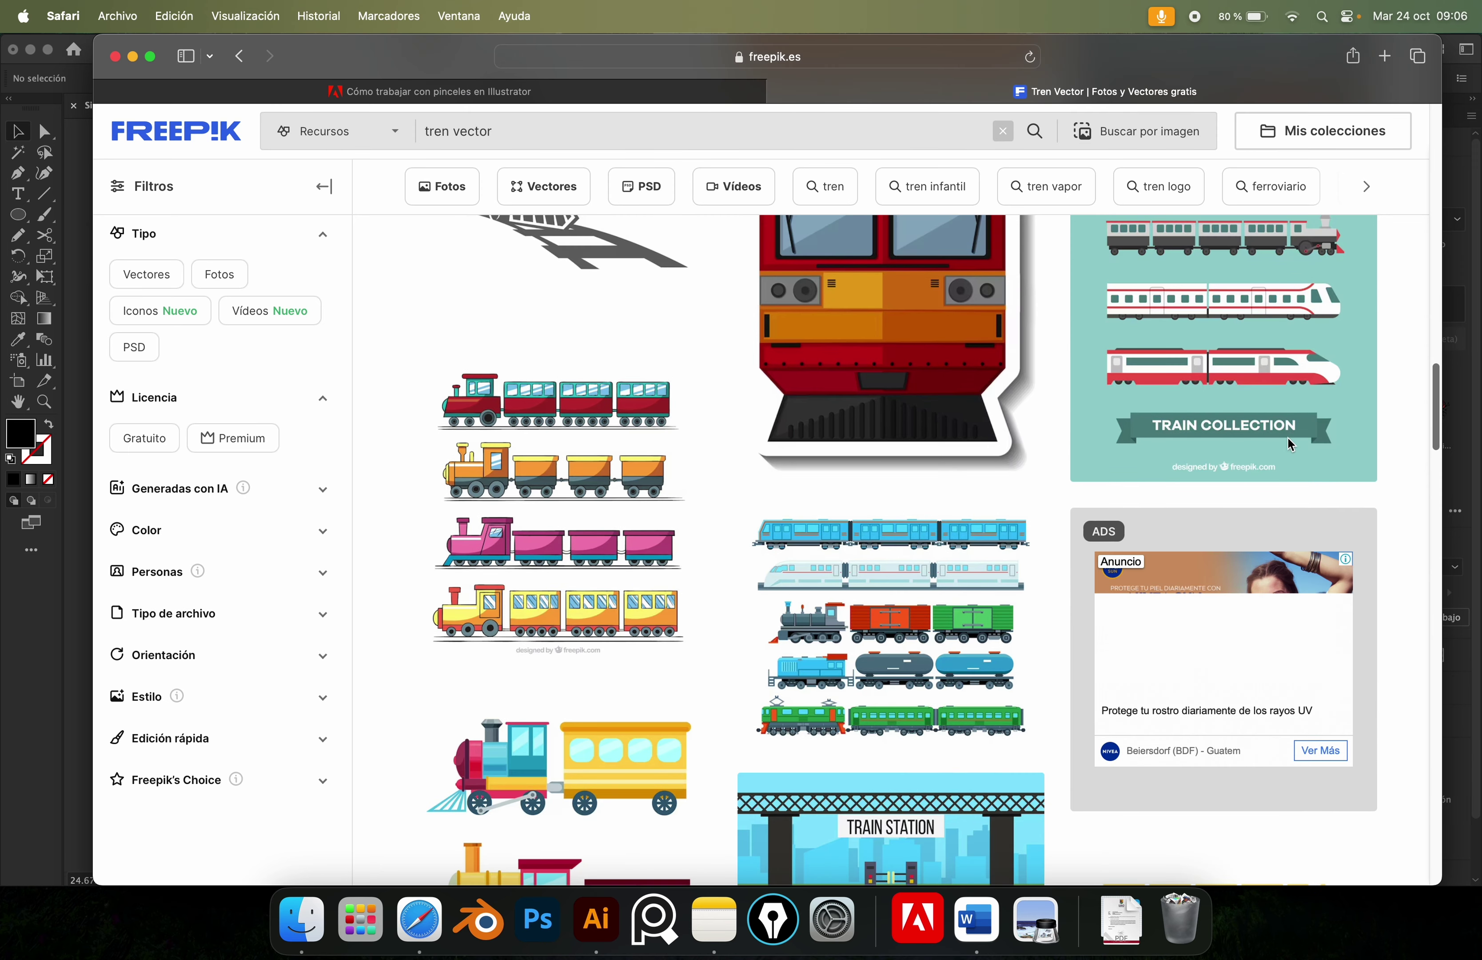
Open the free modern trains set, download it as an AI file, and show the downloads.
click(1289, 439)
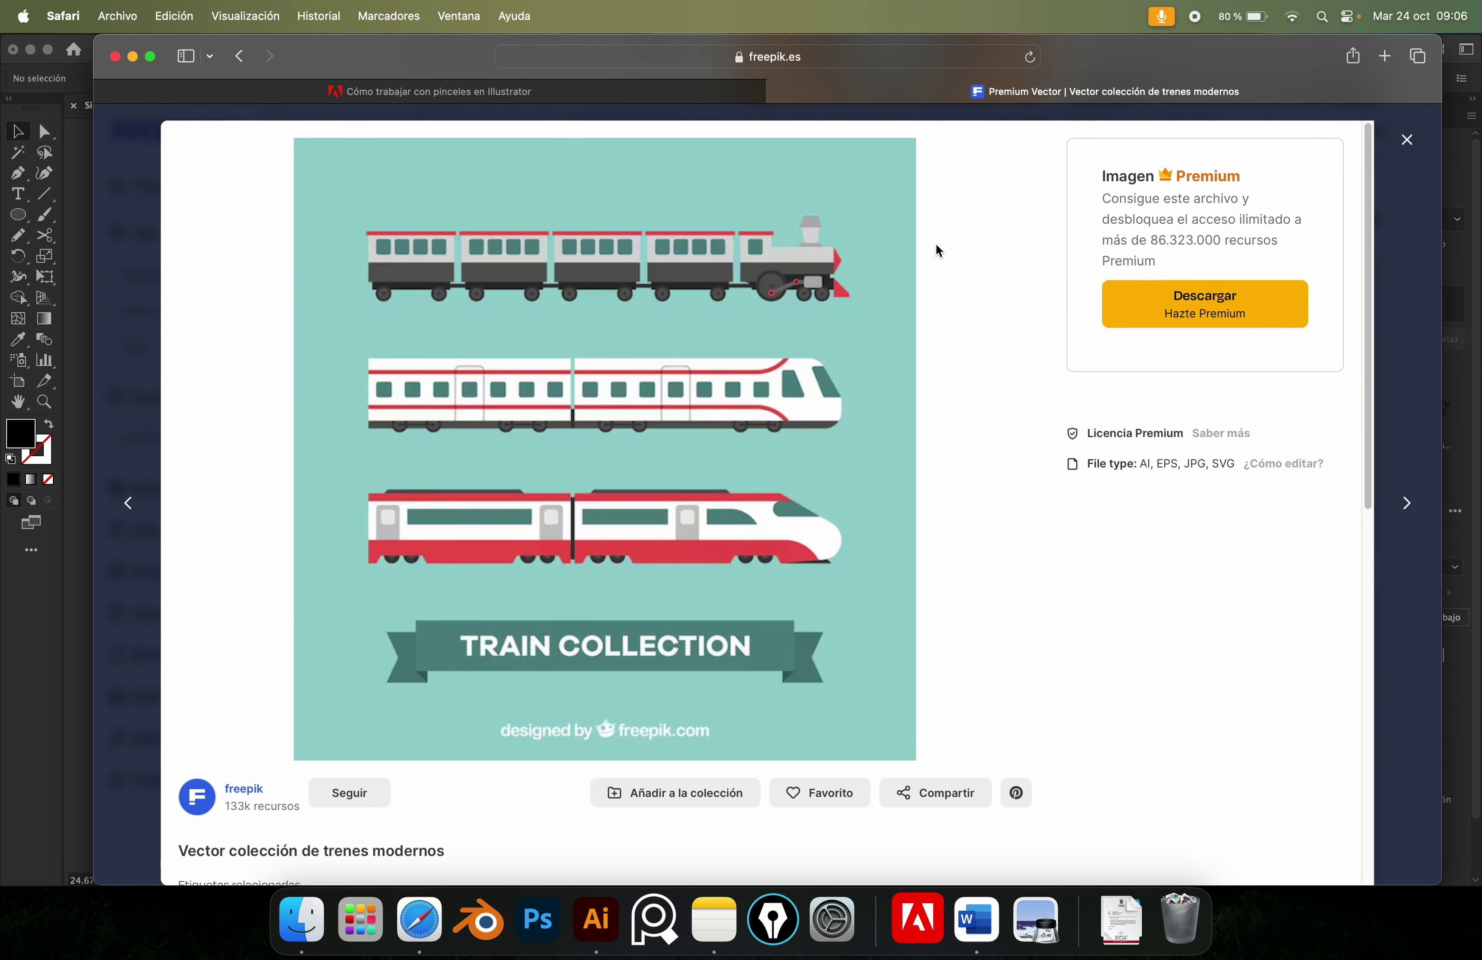
click(1383, 144)
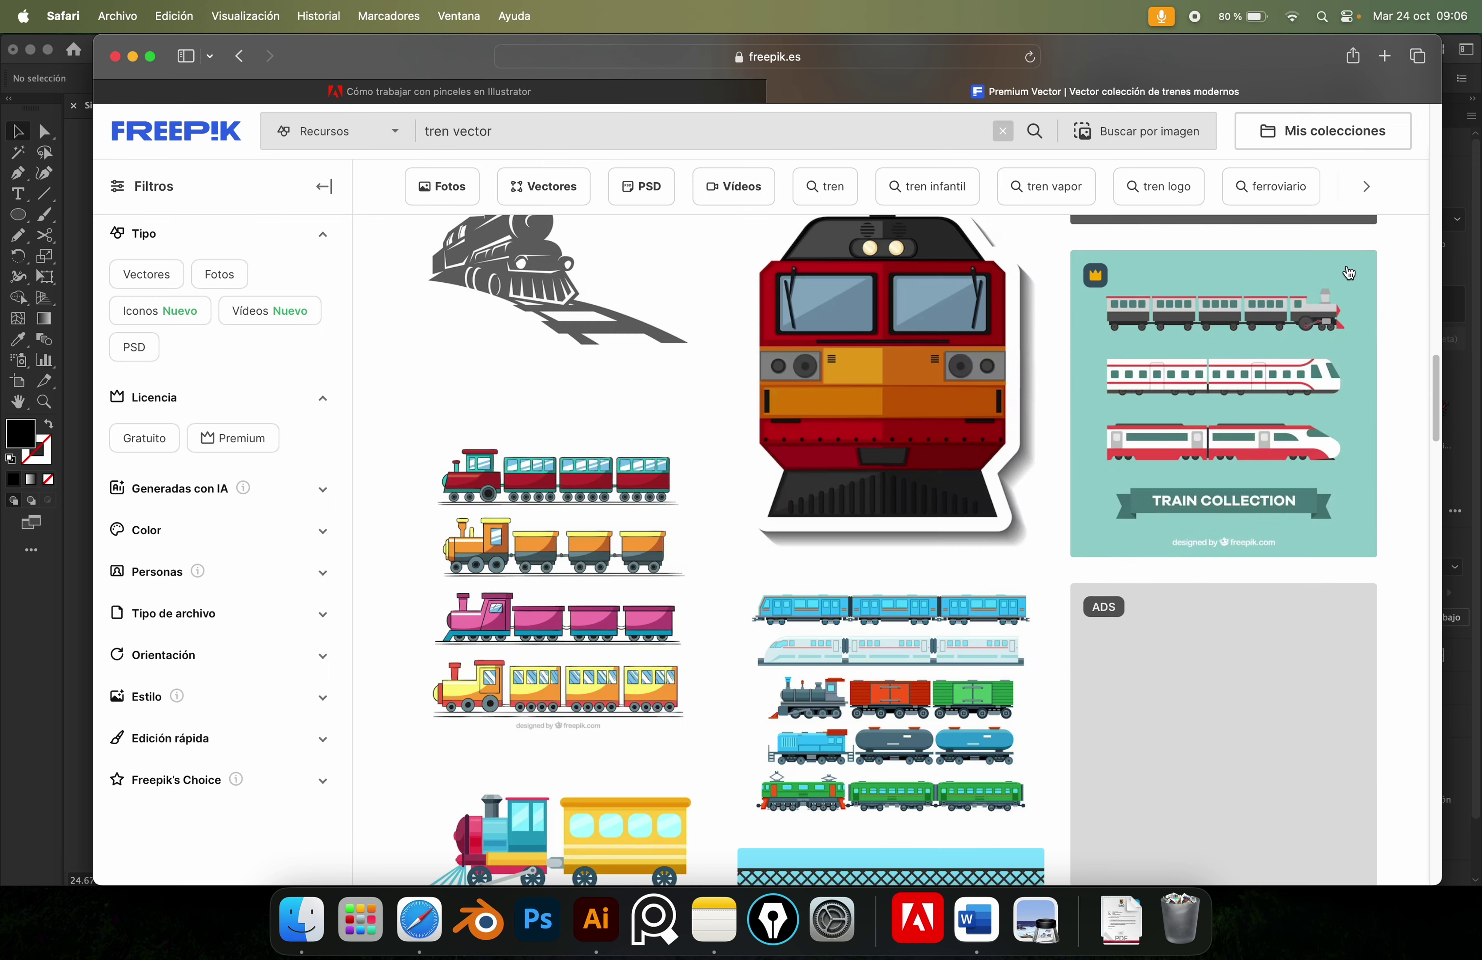
drag(1434, 379, 1402, 540)
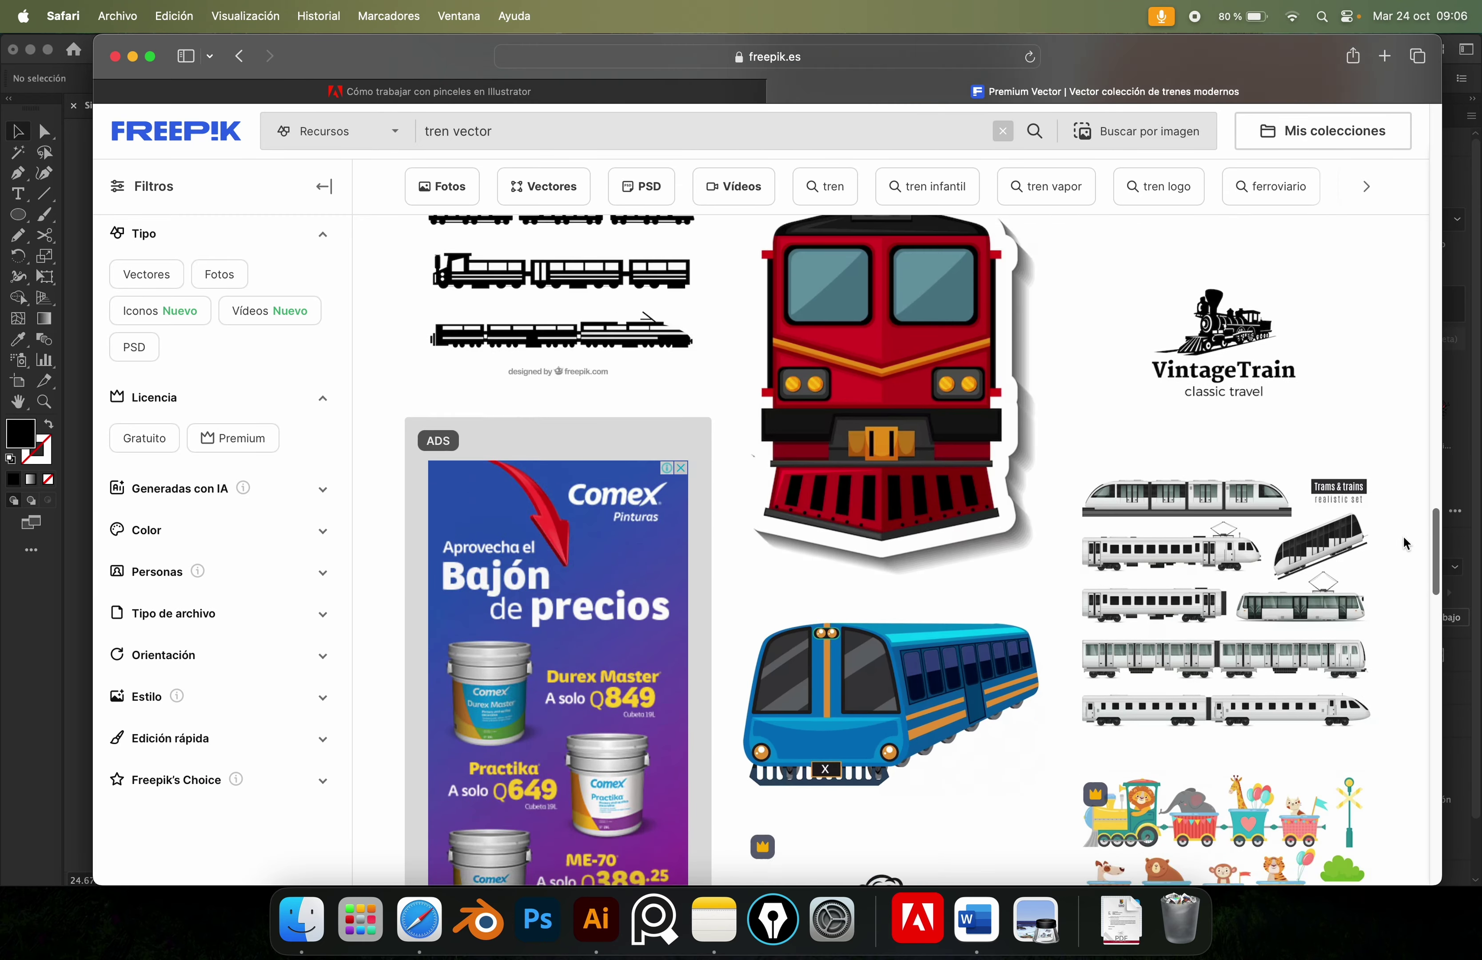
scroll(1403, 535, down, 10)
click(1250, 550)
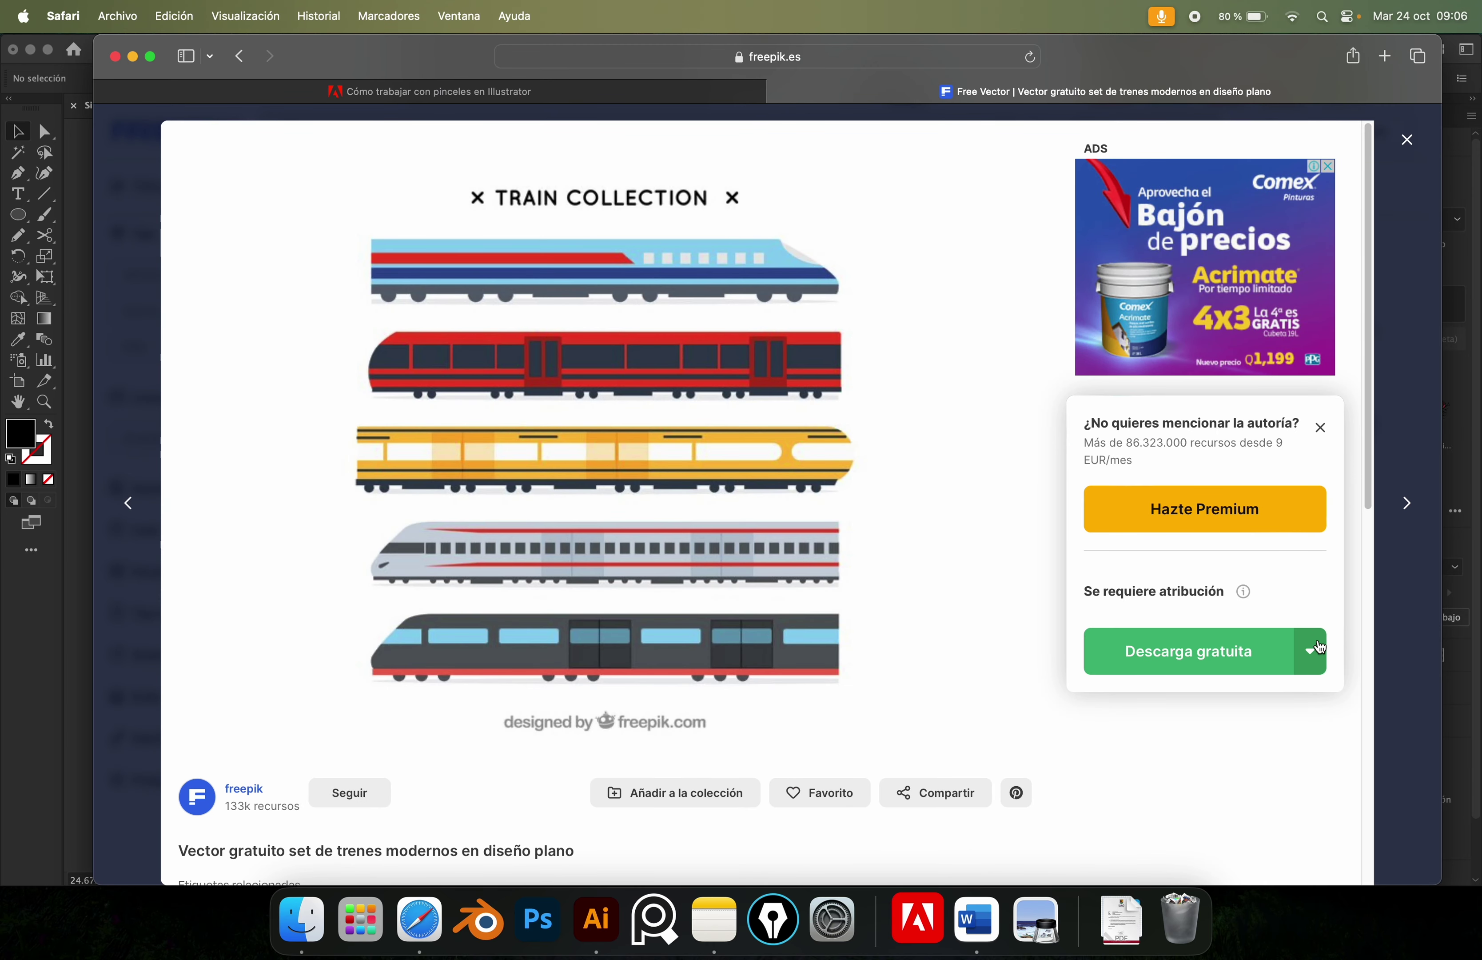
click(1309, 651)
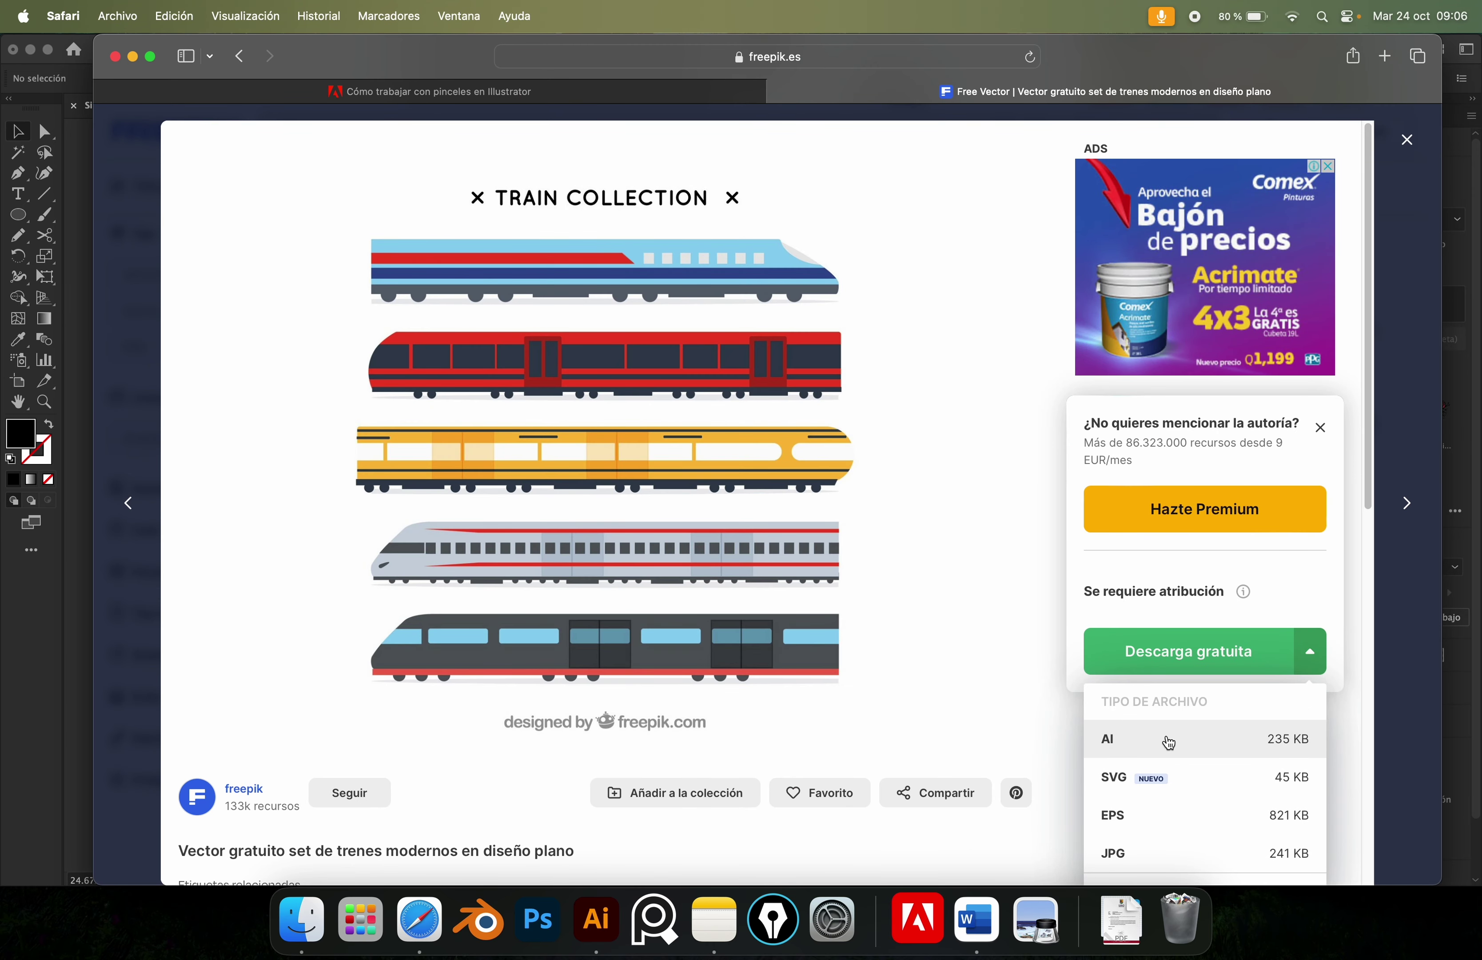
click(1175, 741)
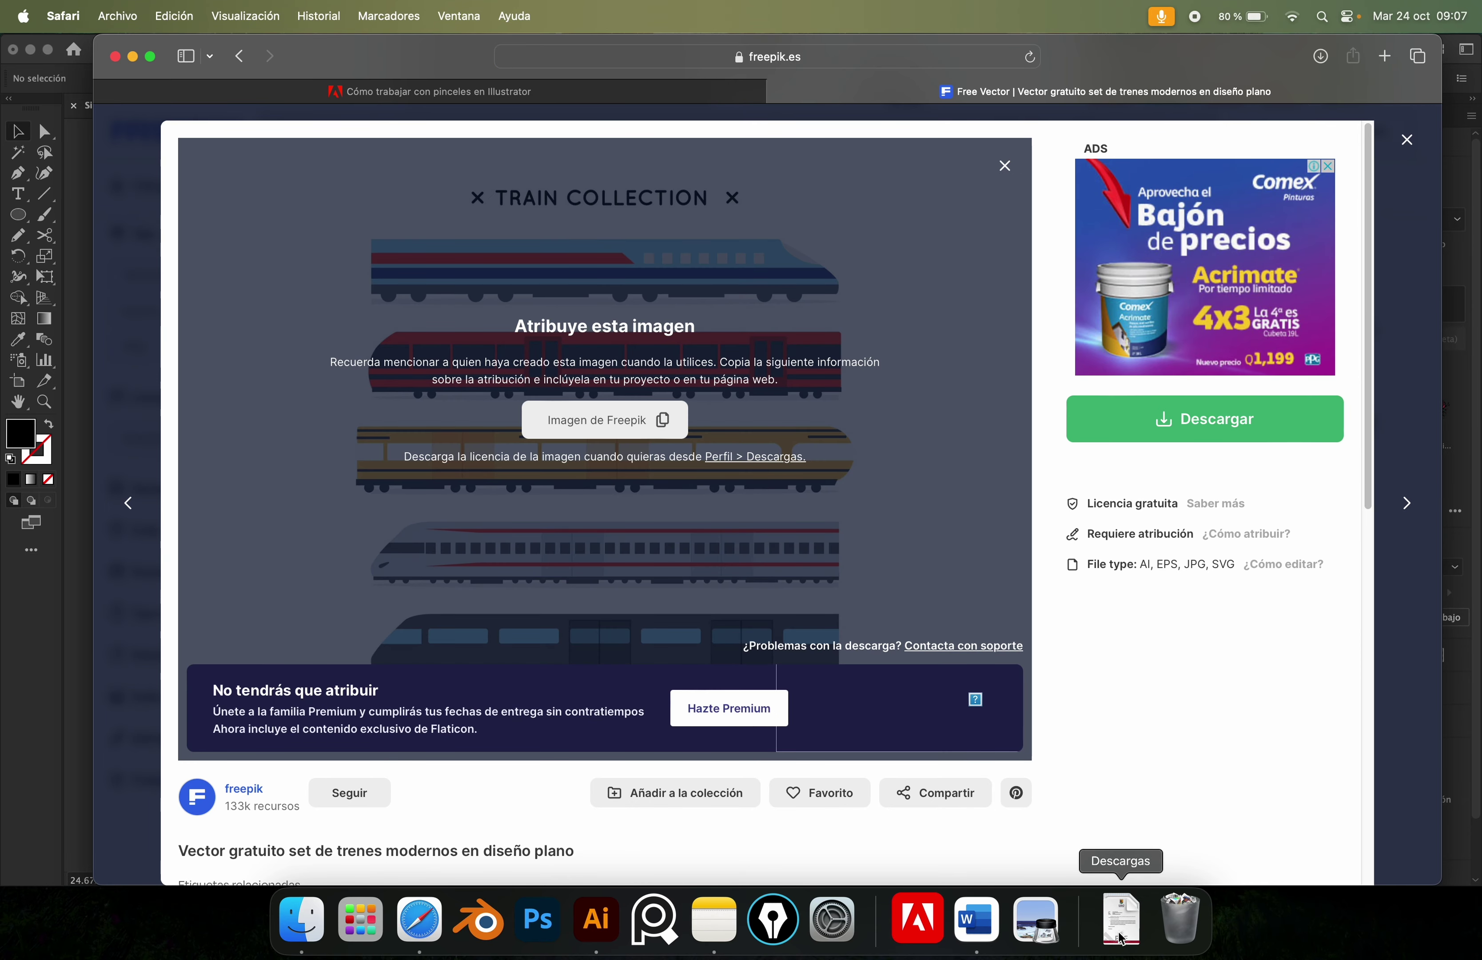
click(1121, 918)
Rename the downloaded train file in Descargas from .ai.ps to .ai, accepting the .ai extension.
click(1210, 795)
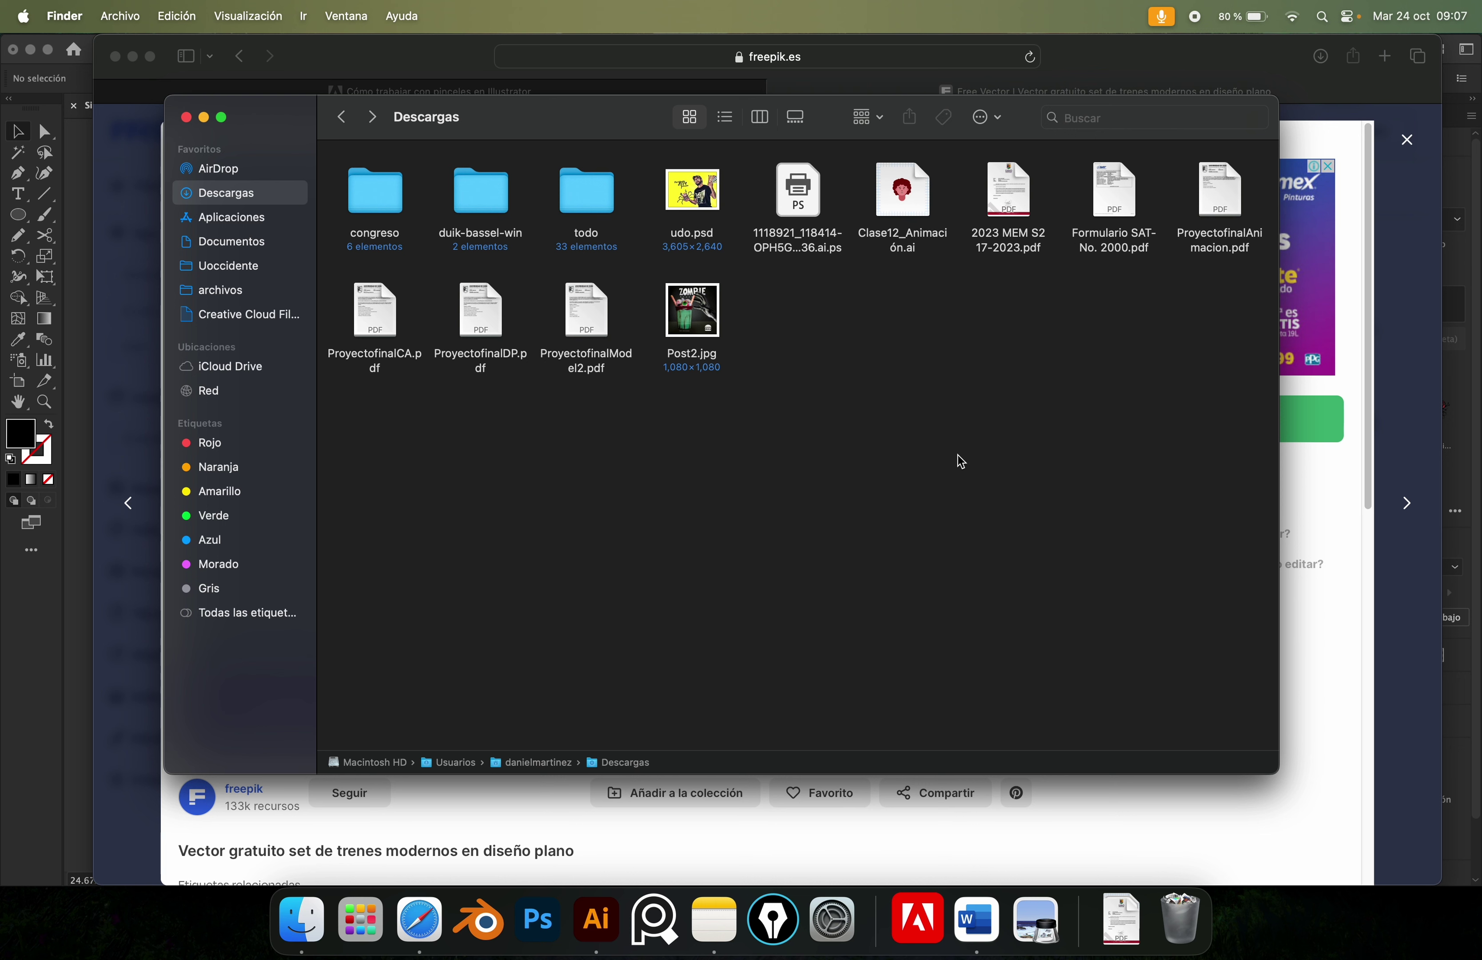
click(805, 200)
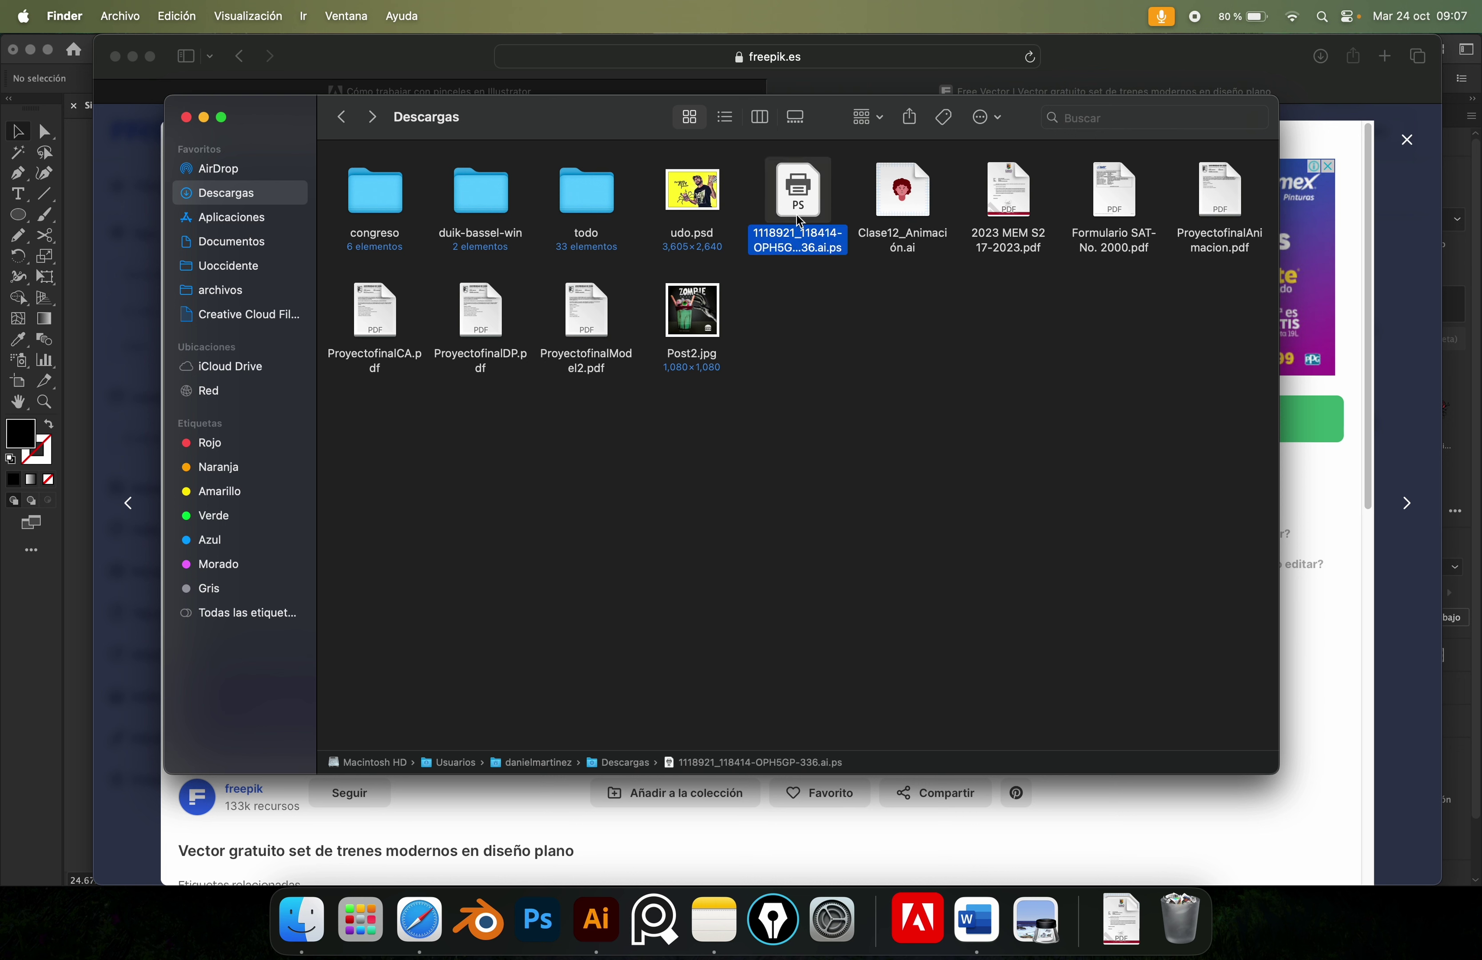
right_click(805, 208)
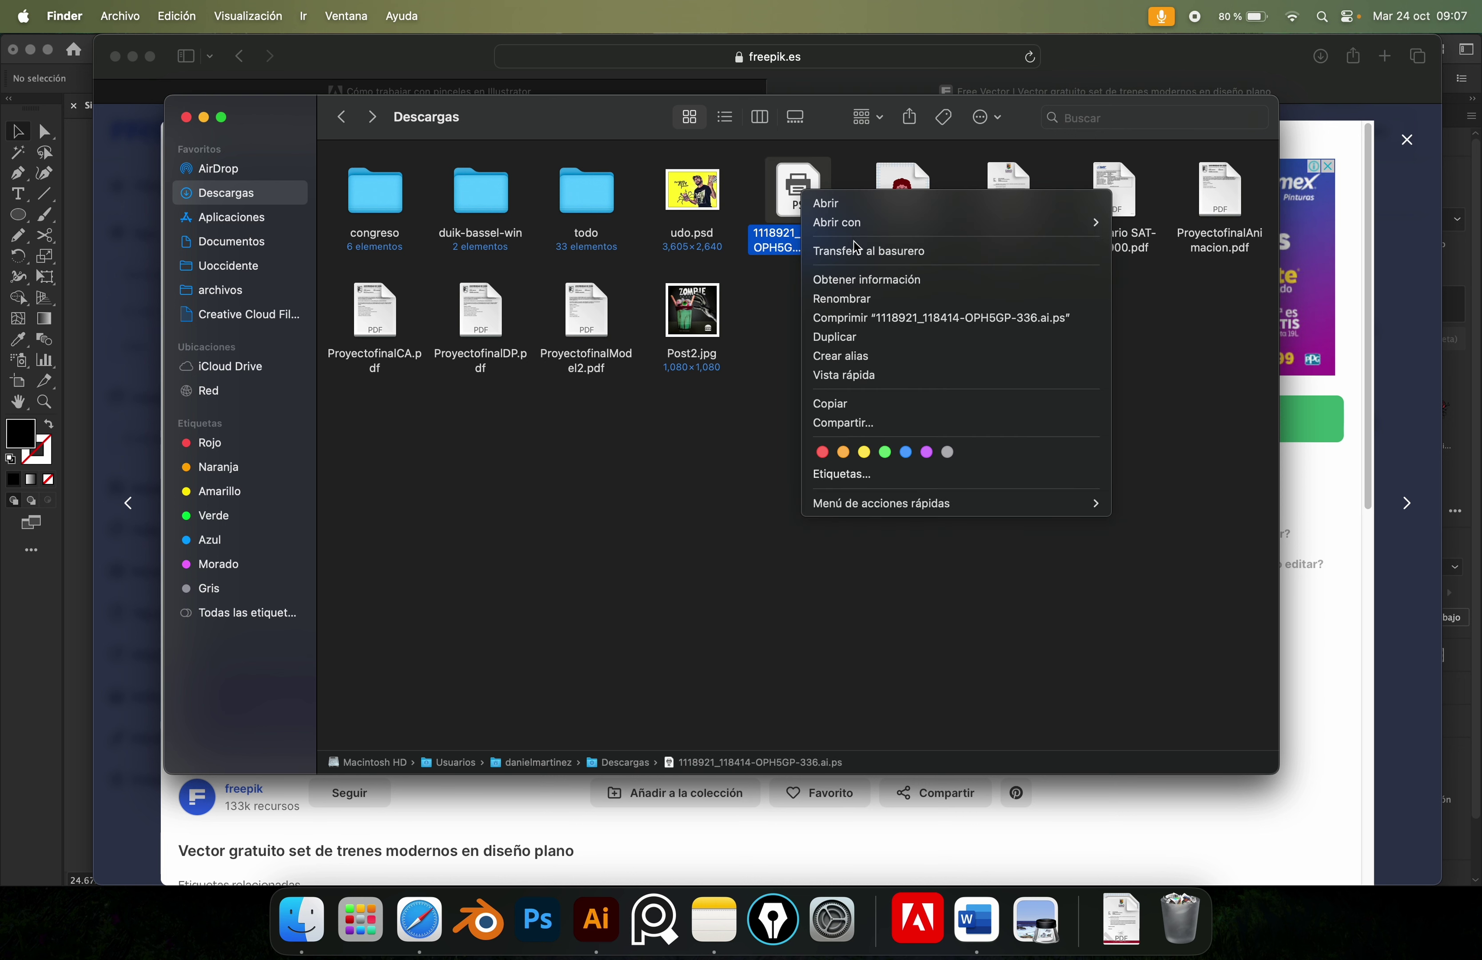
click(862, 301)
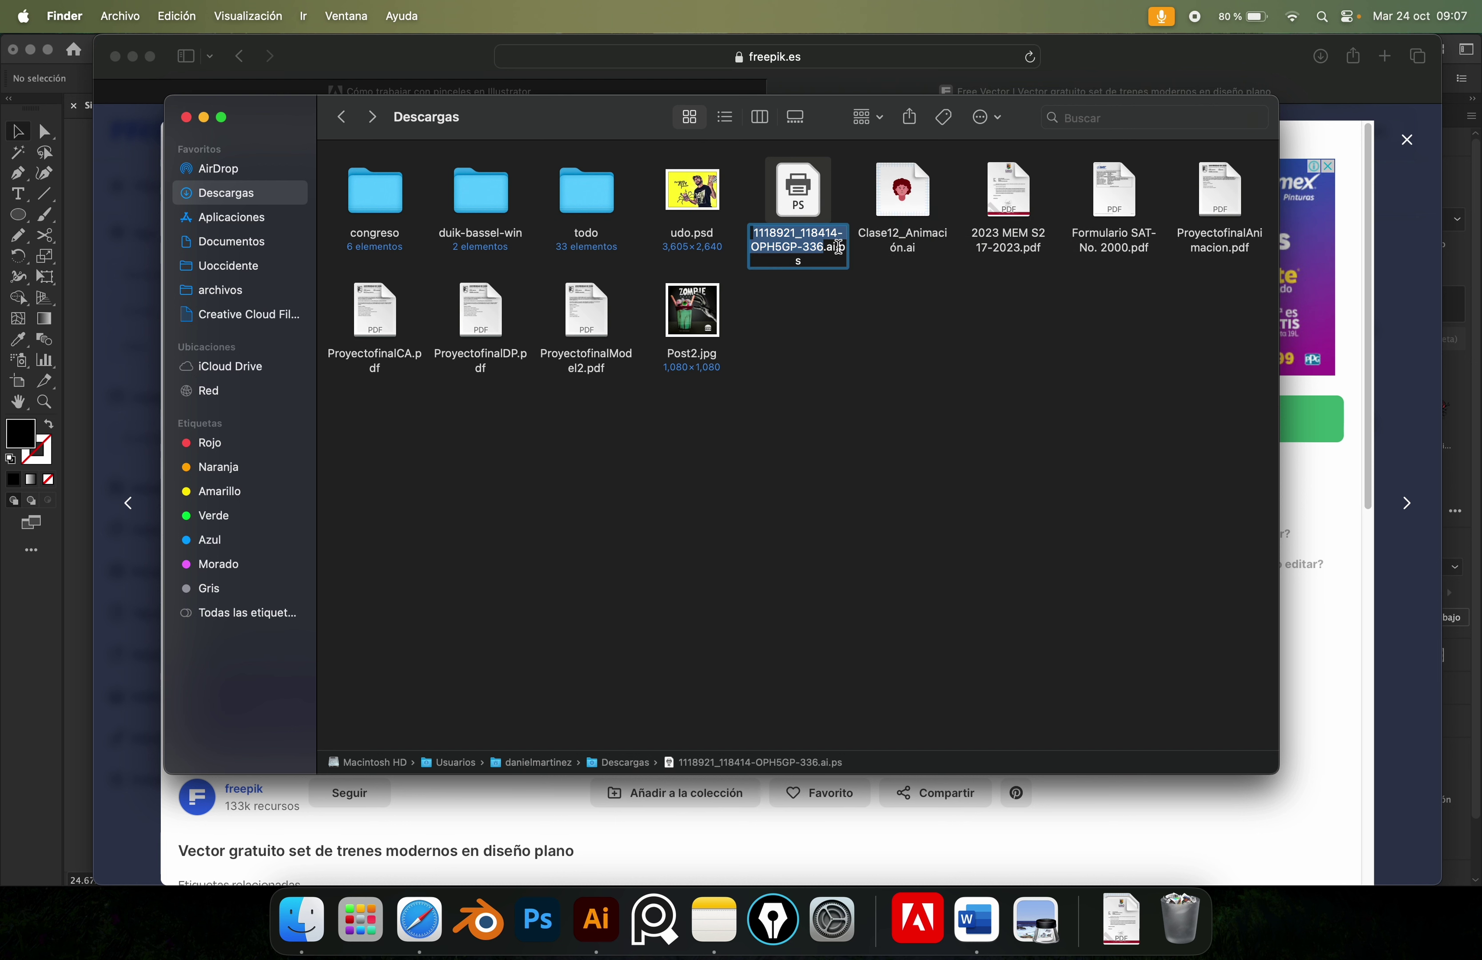
drag(838, 248, 849, 261)
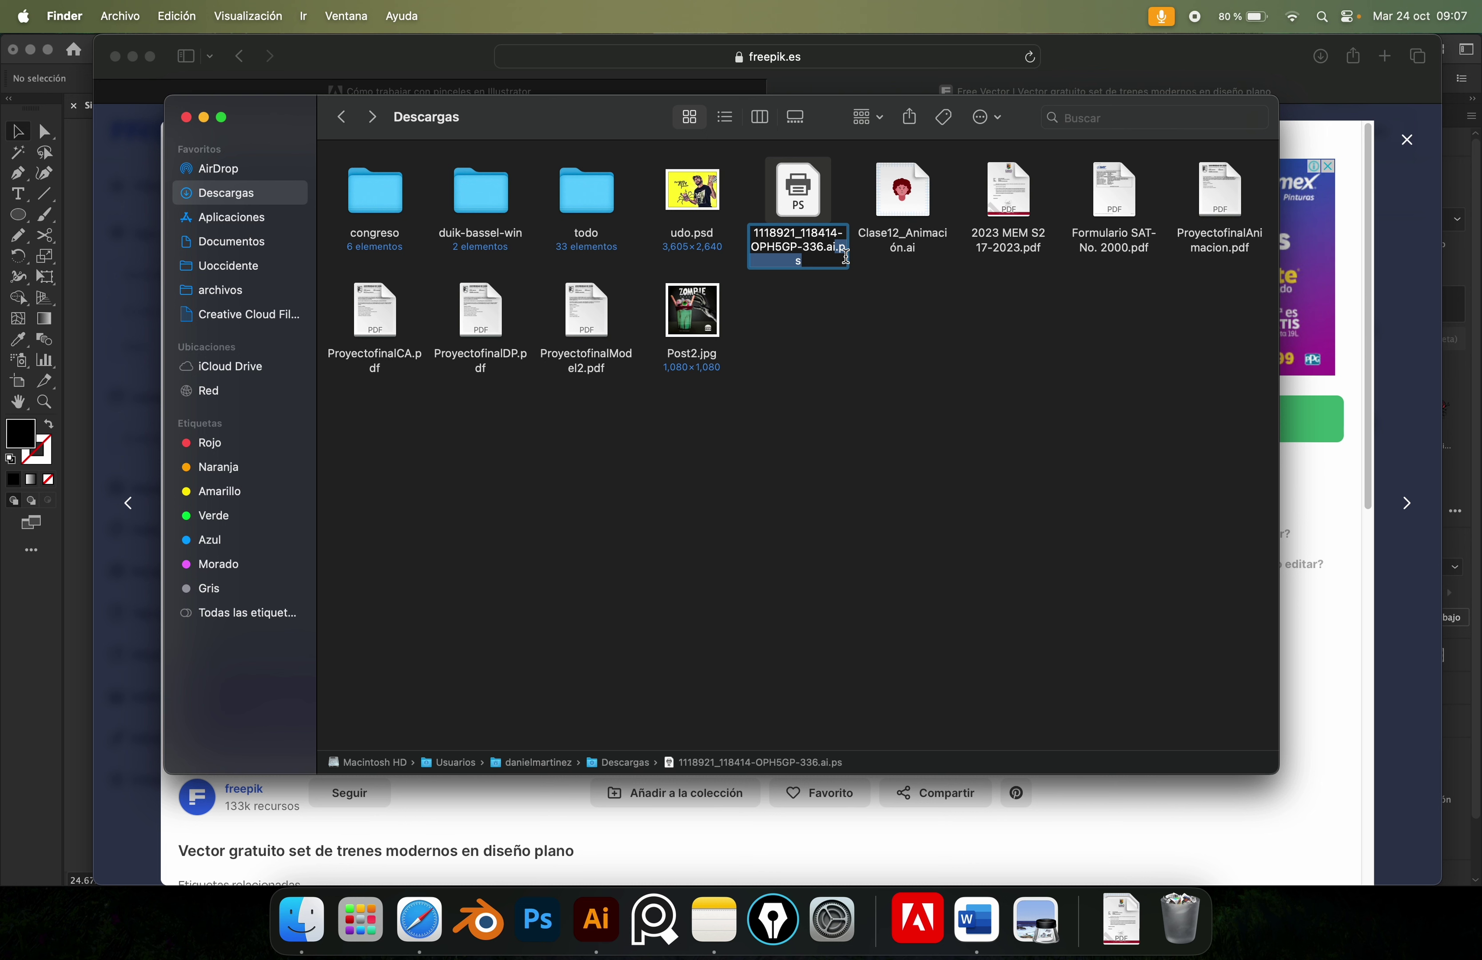
key(BackSpace)
key(Return)
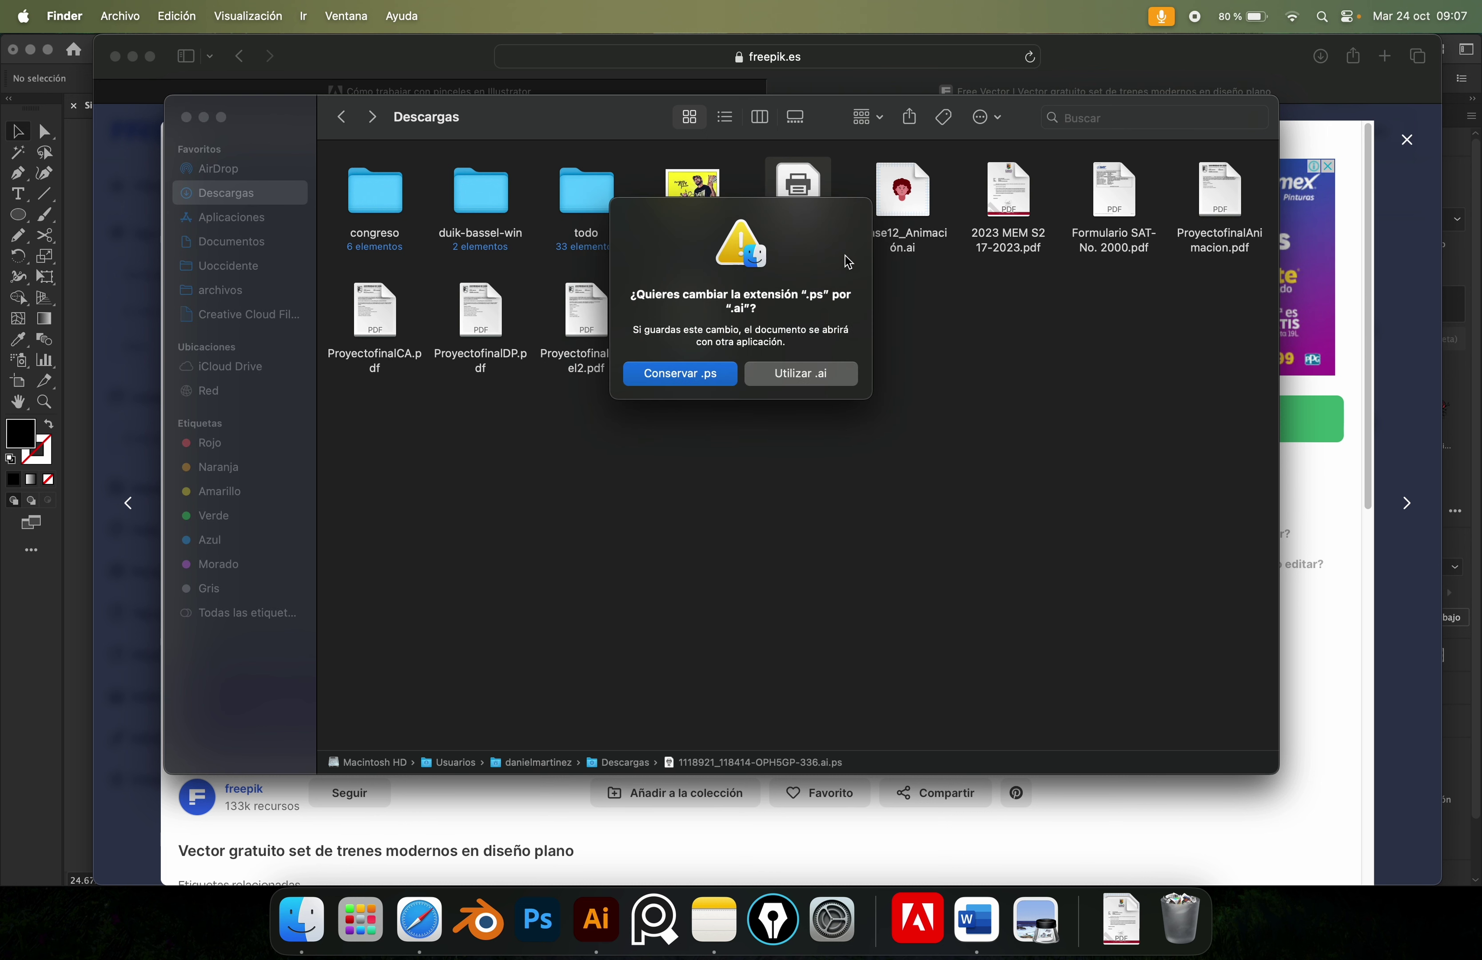
click(814, 381)
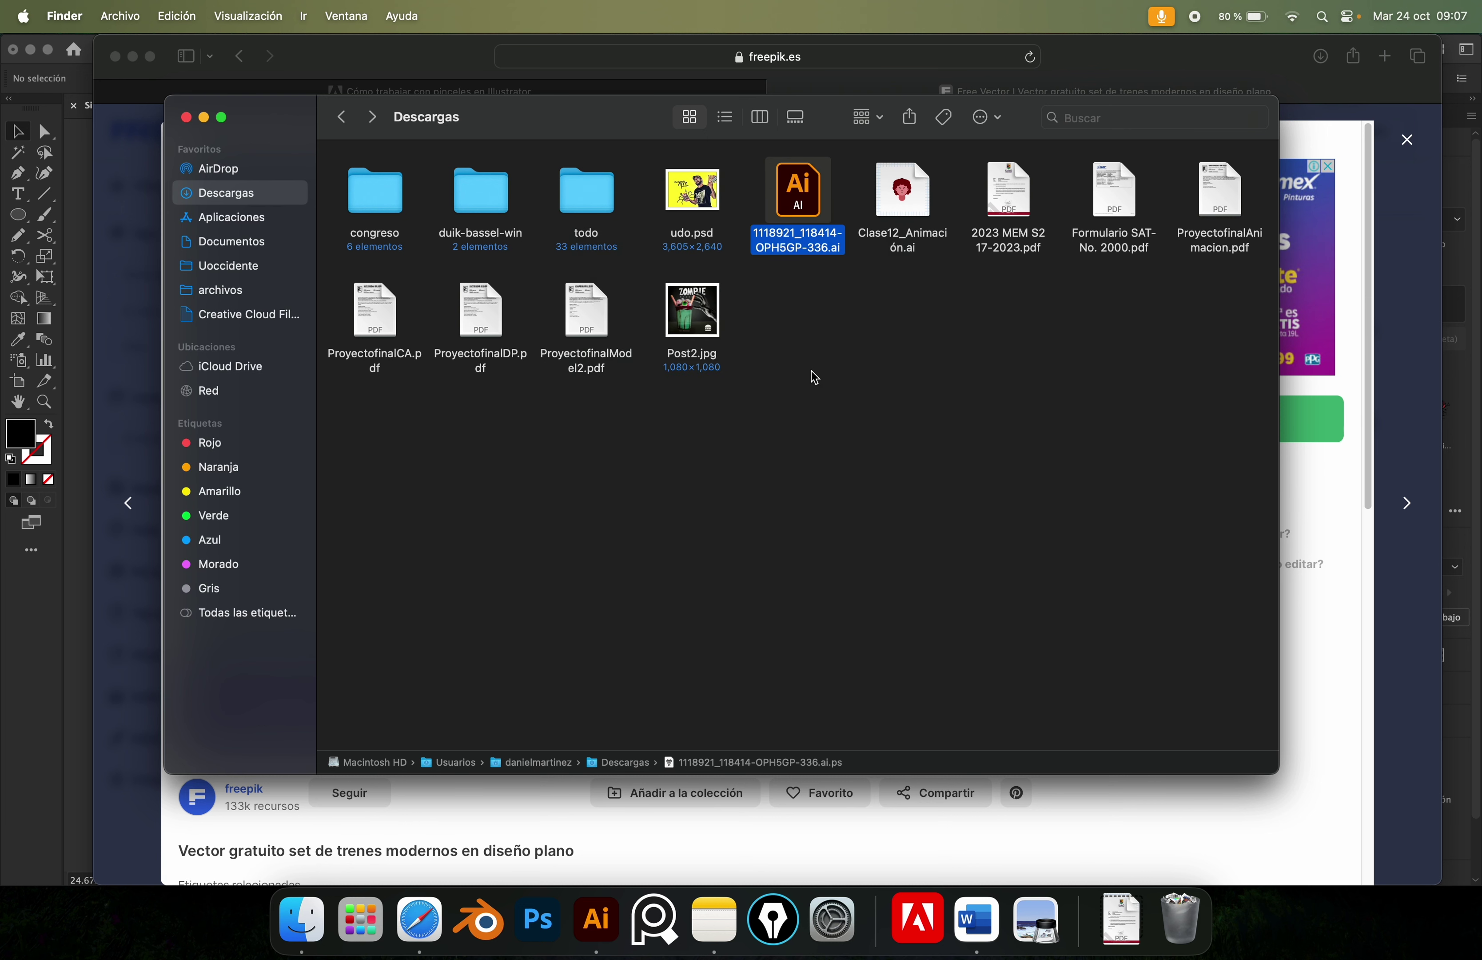
Select the renamed .ai file and preview the train artwork with Quick Look.
click(832, 327)
key(space)
click(805, 207)
key(space)
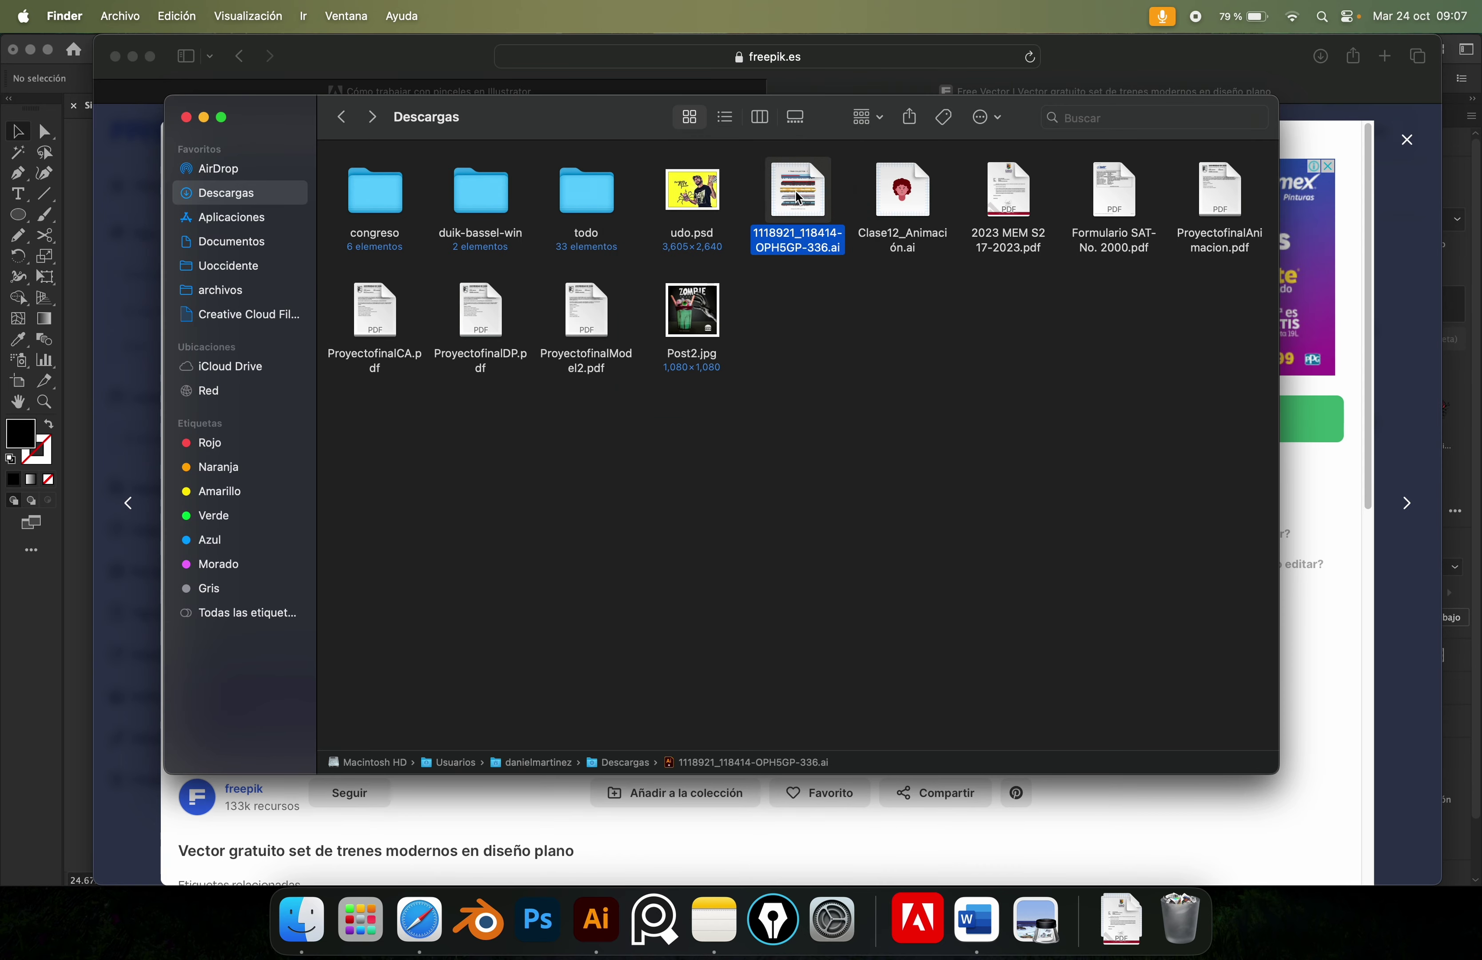
key(space)
key(space)
Open the train .ai file in Illustrator, dismiss the missing-fonts warning, and take the train graphic.
double_click(801, 199)
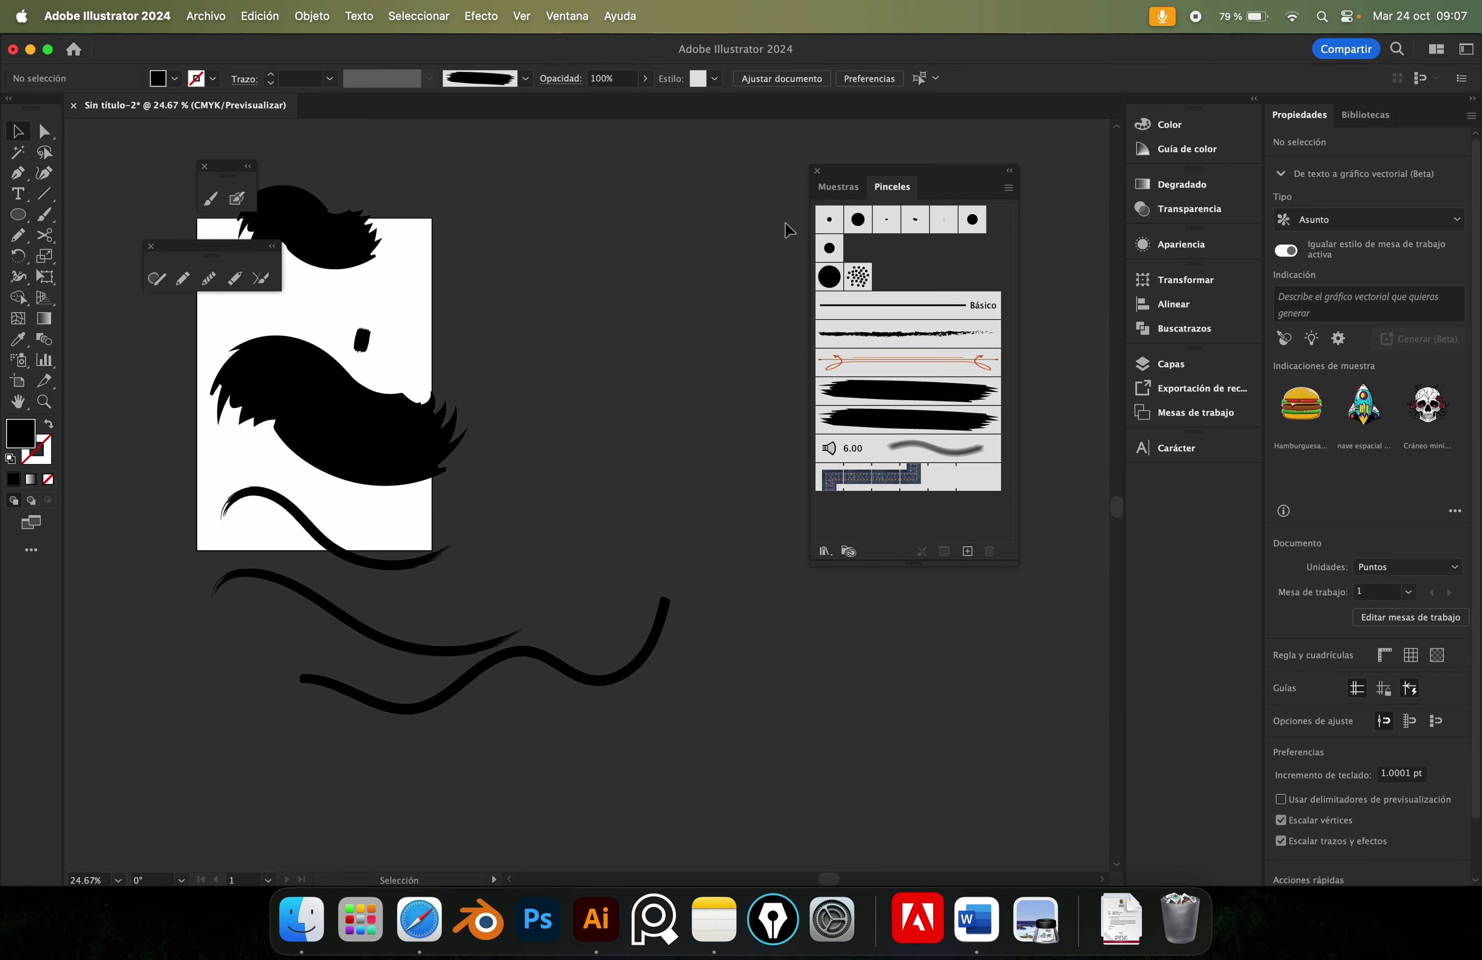
click(806, 551)
key(z)
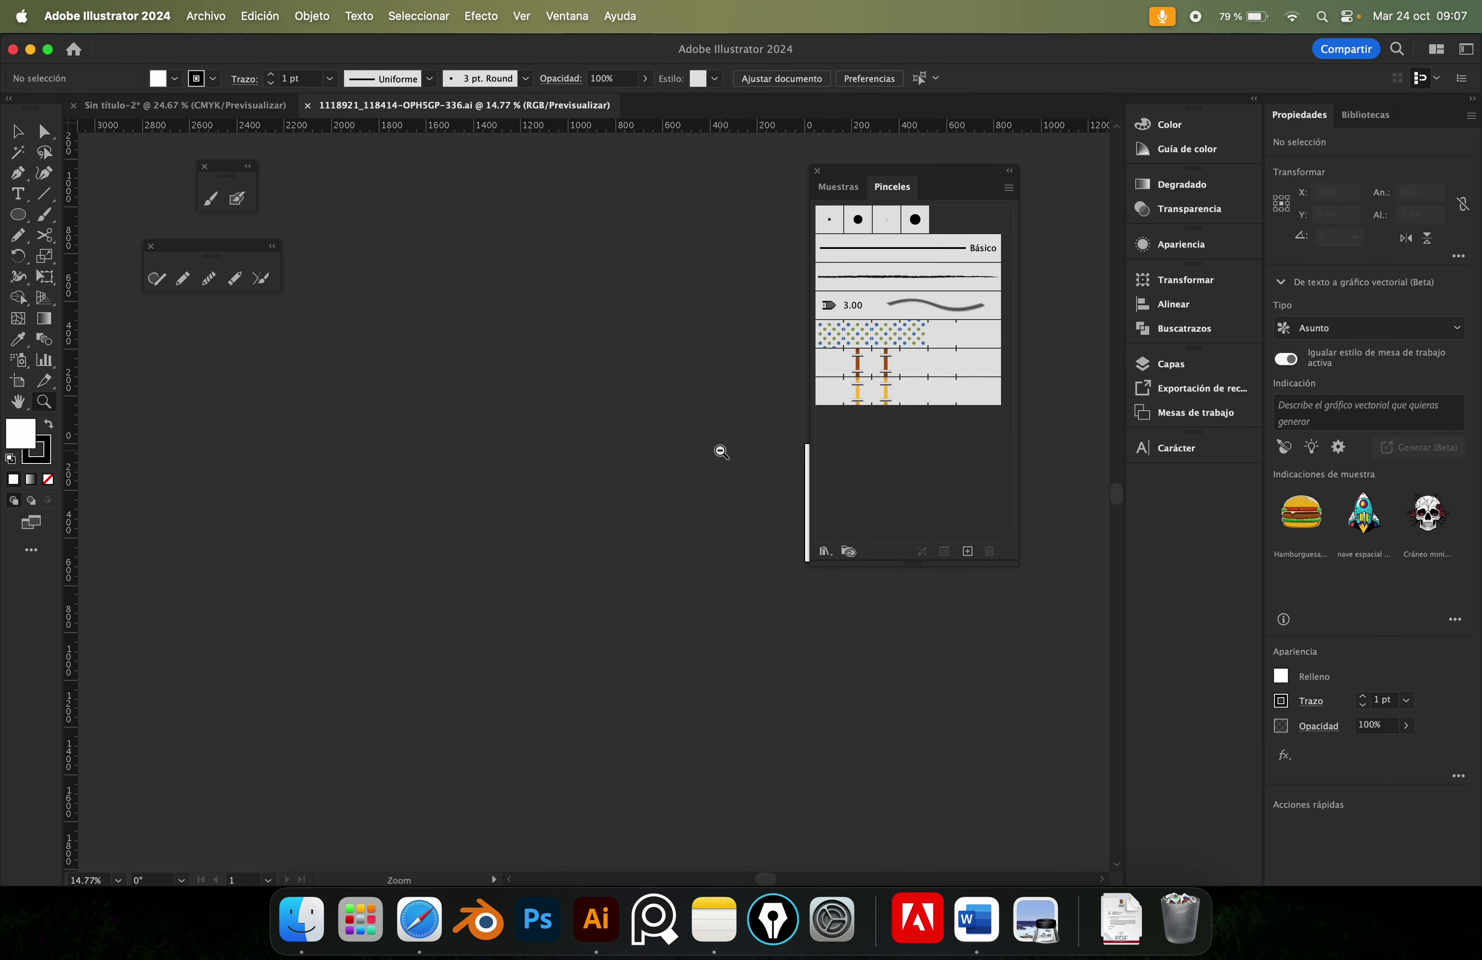
mouse_move(721, 450)
mouse_down()
mouse_move(600, 515)
mouse_move(608, 473)
mouse_up()
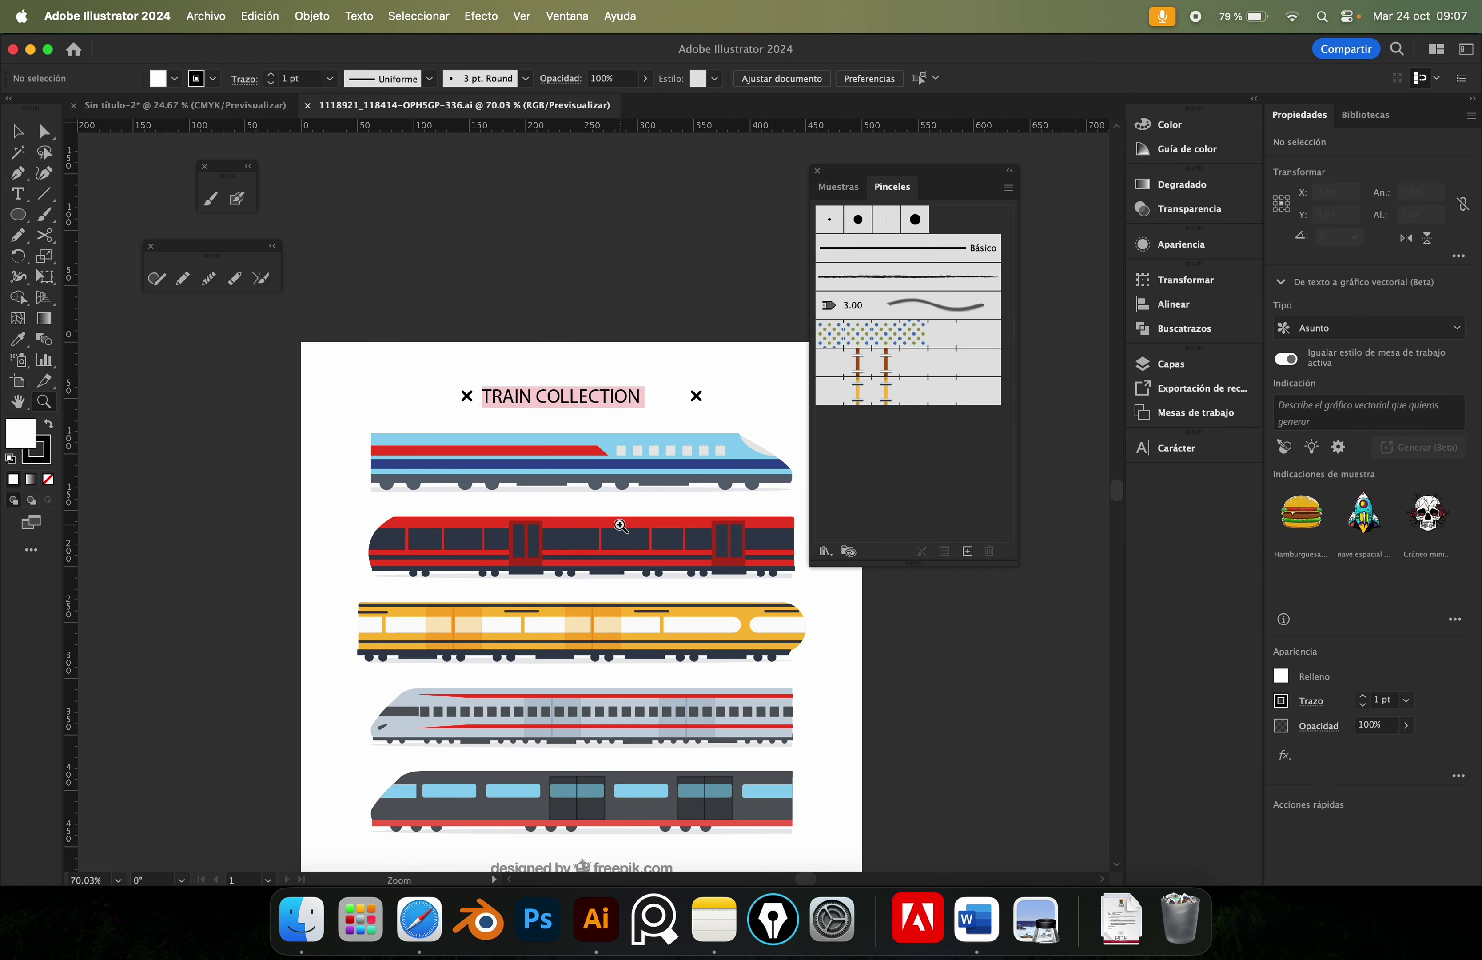
key(v)
click(607, 474)
key(Delete)
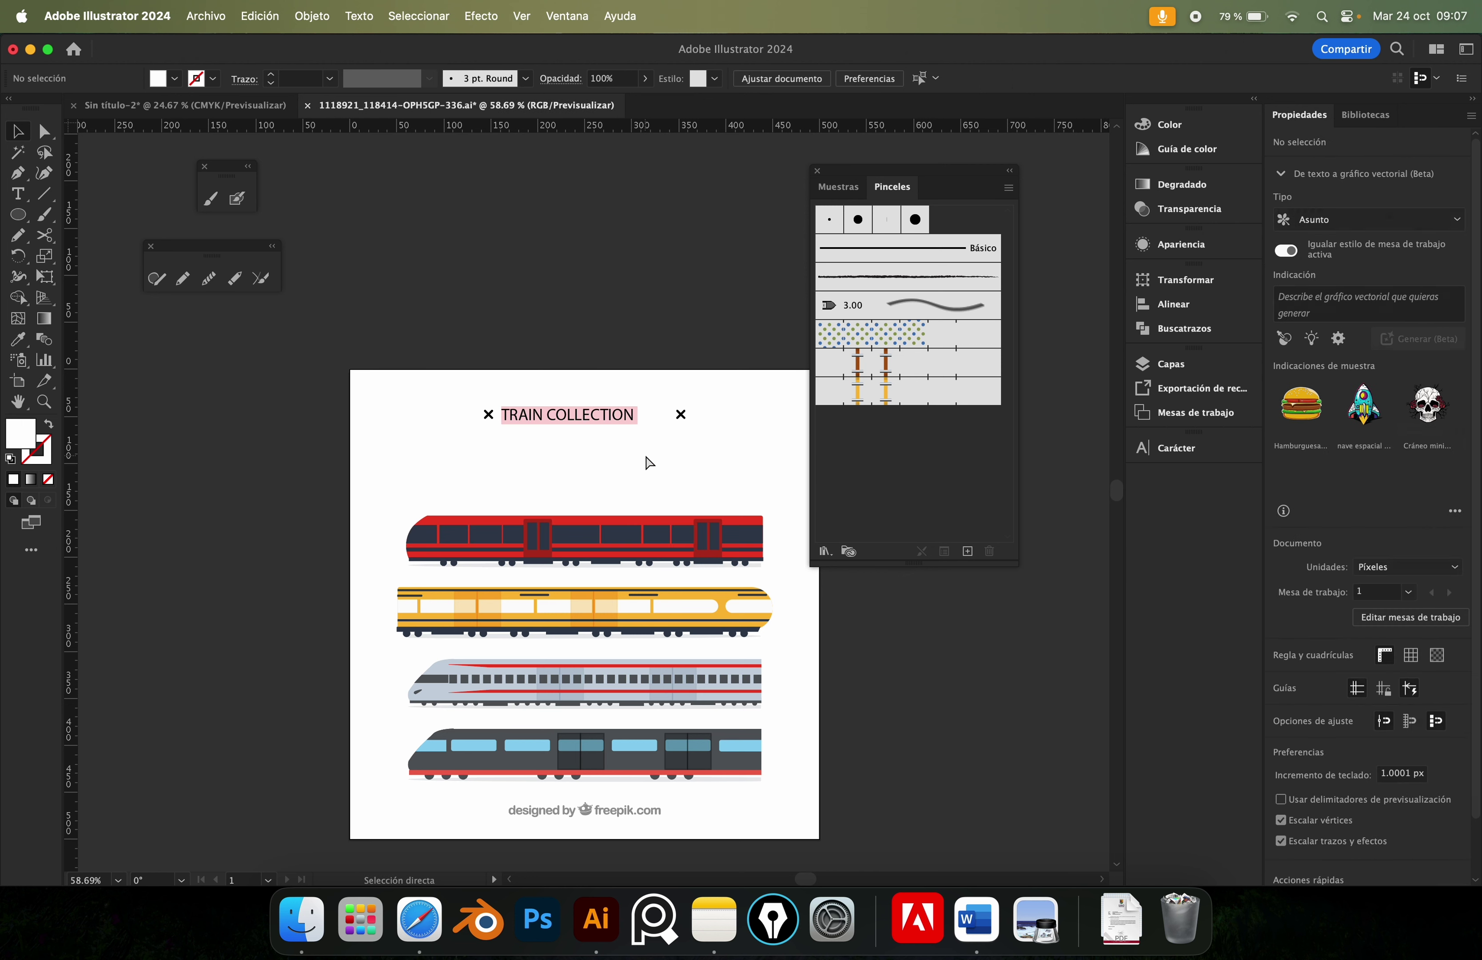
key(cmd+z)
Paste the train into Sin título-2 and drag it into the Brushes panel as a new brush.
click(266, 105)
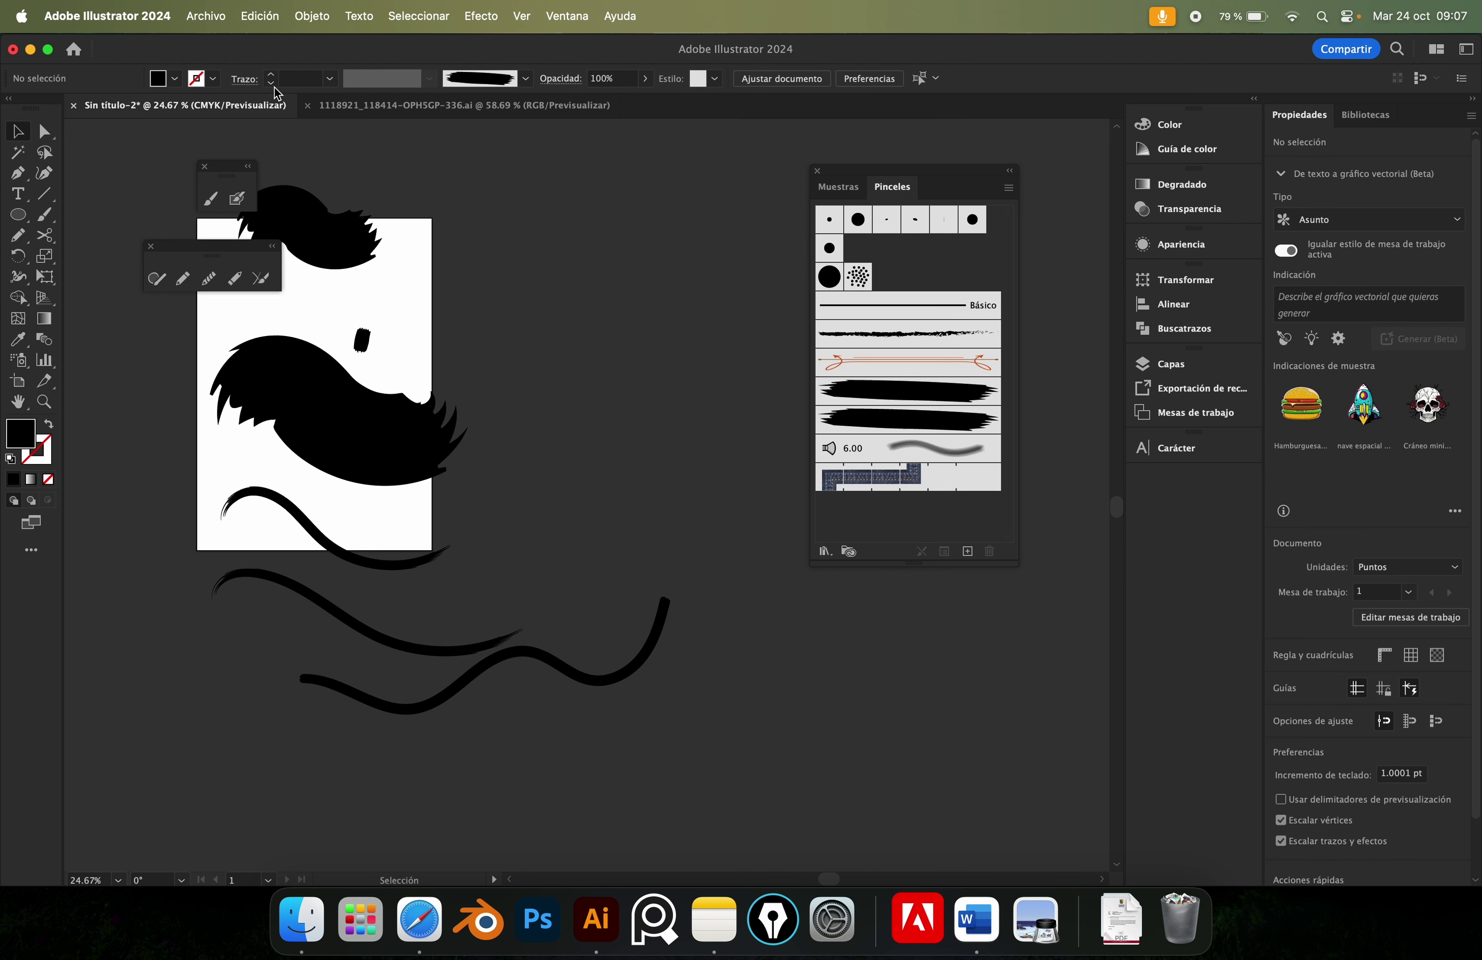
key(cmd+v)
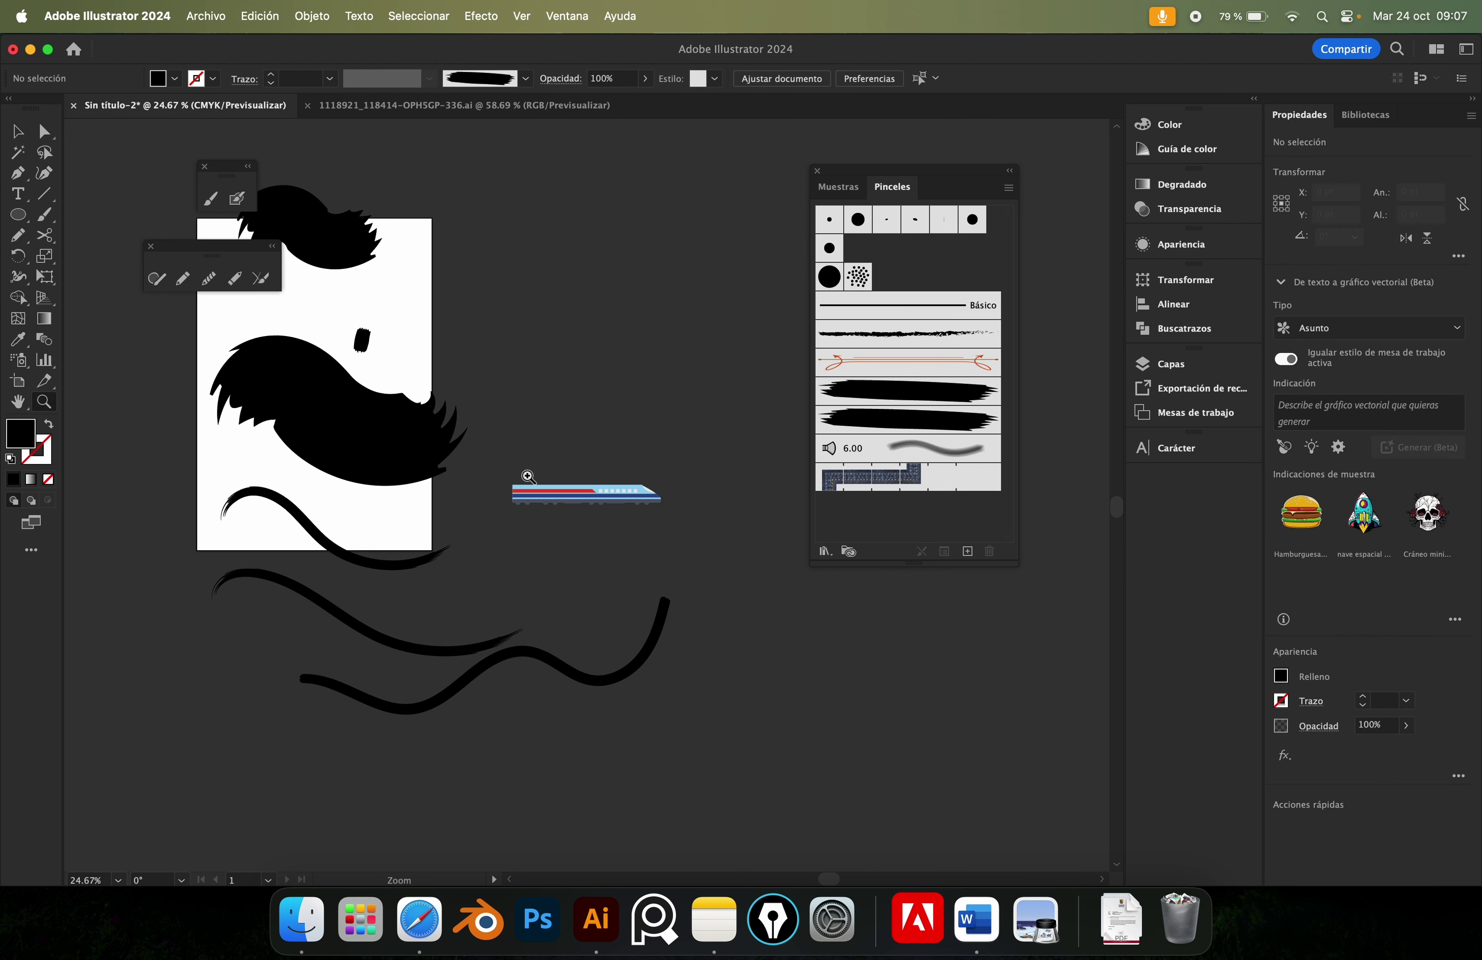
scroll(523, 476, up, 5)
scroll(709, 576, right, 5)
scroll(562, 513, down, 2)
scroll(562, 513, right, 2)
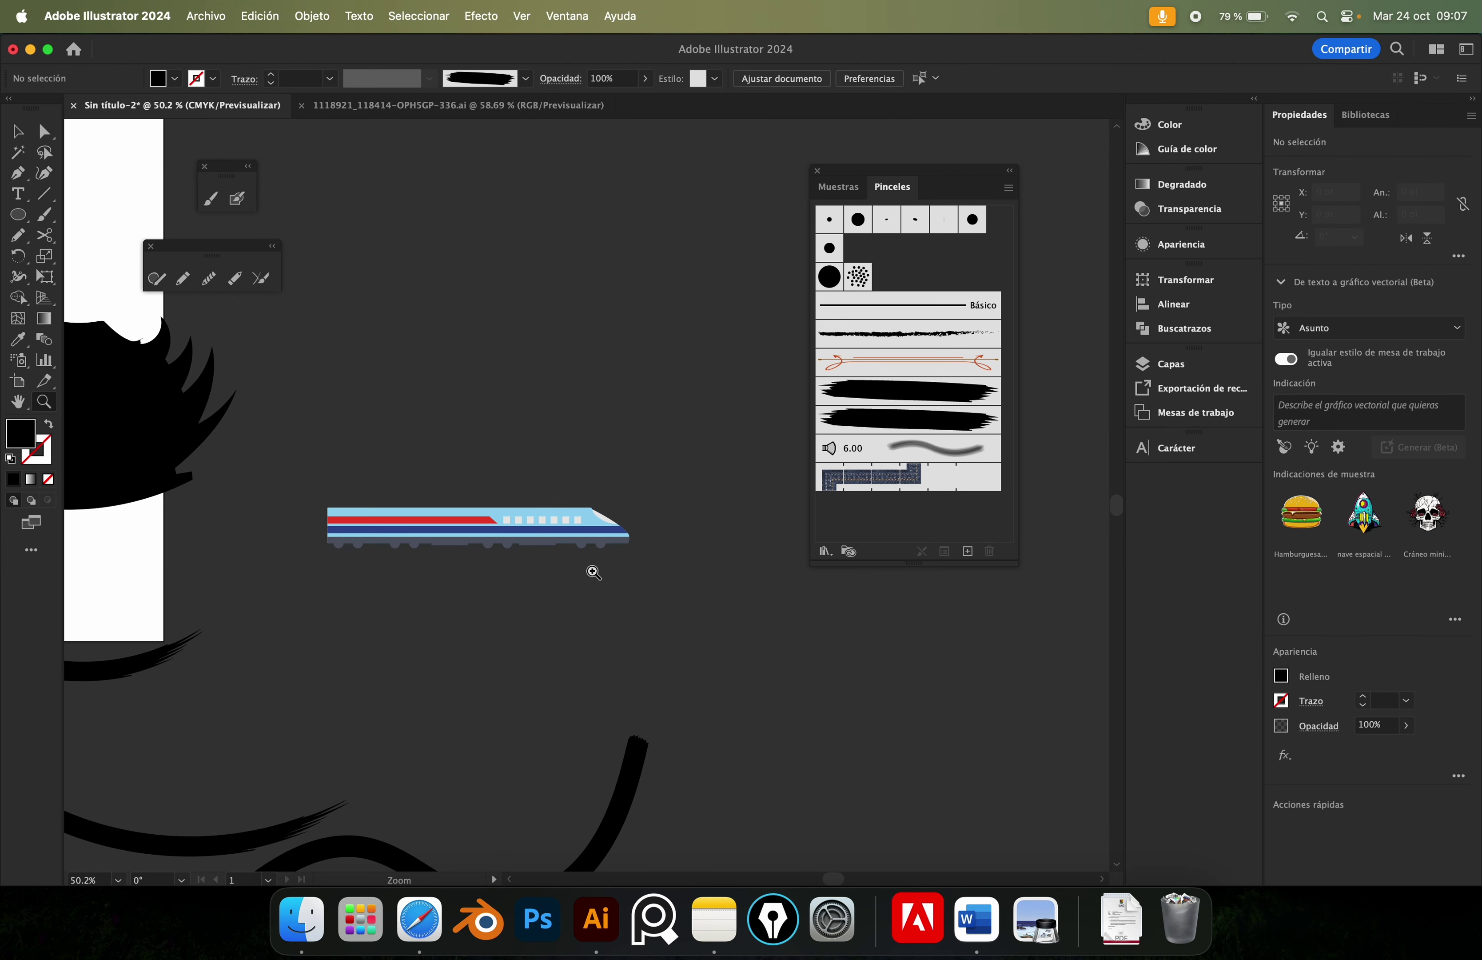
scroll(592, 572, down, 1)
drag(519, 549, 595, 529)
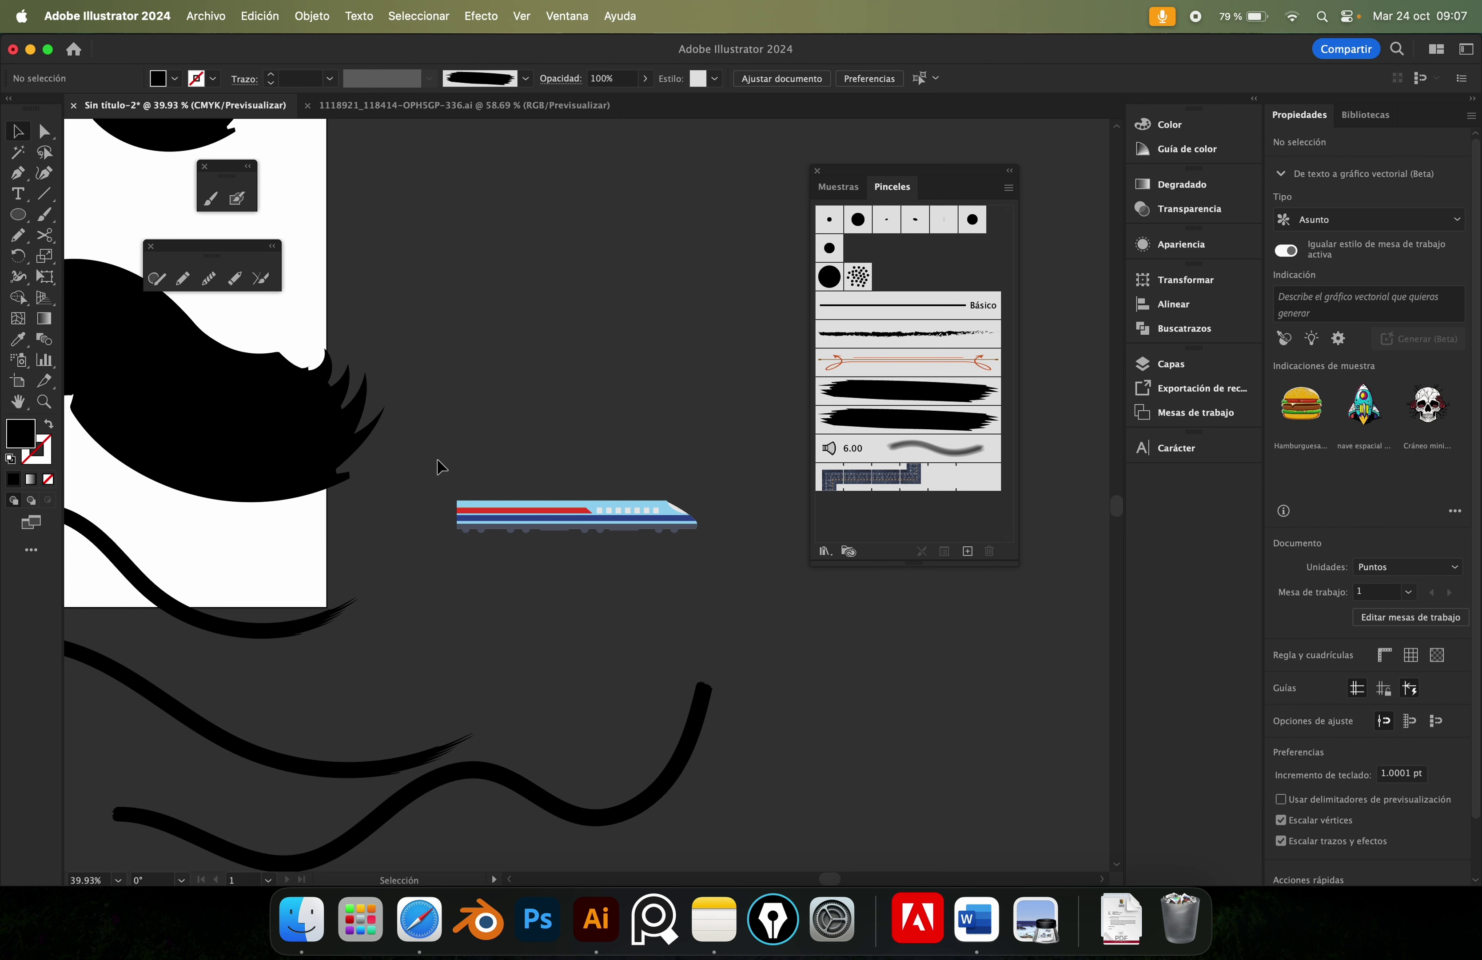
click(701, 528)
mouse_move(637, 519)
mouse_down()
mouse_move(683, 495)
mouse_move(898, 517)
mouse_up()
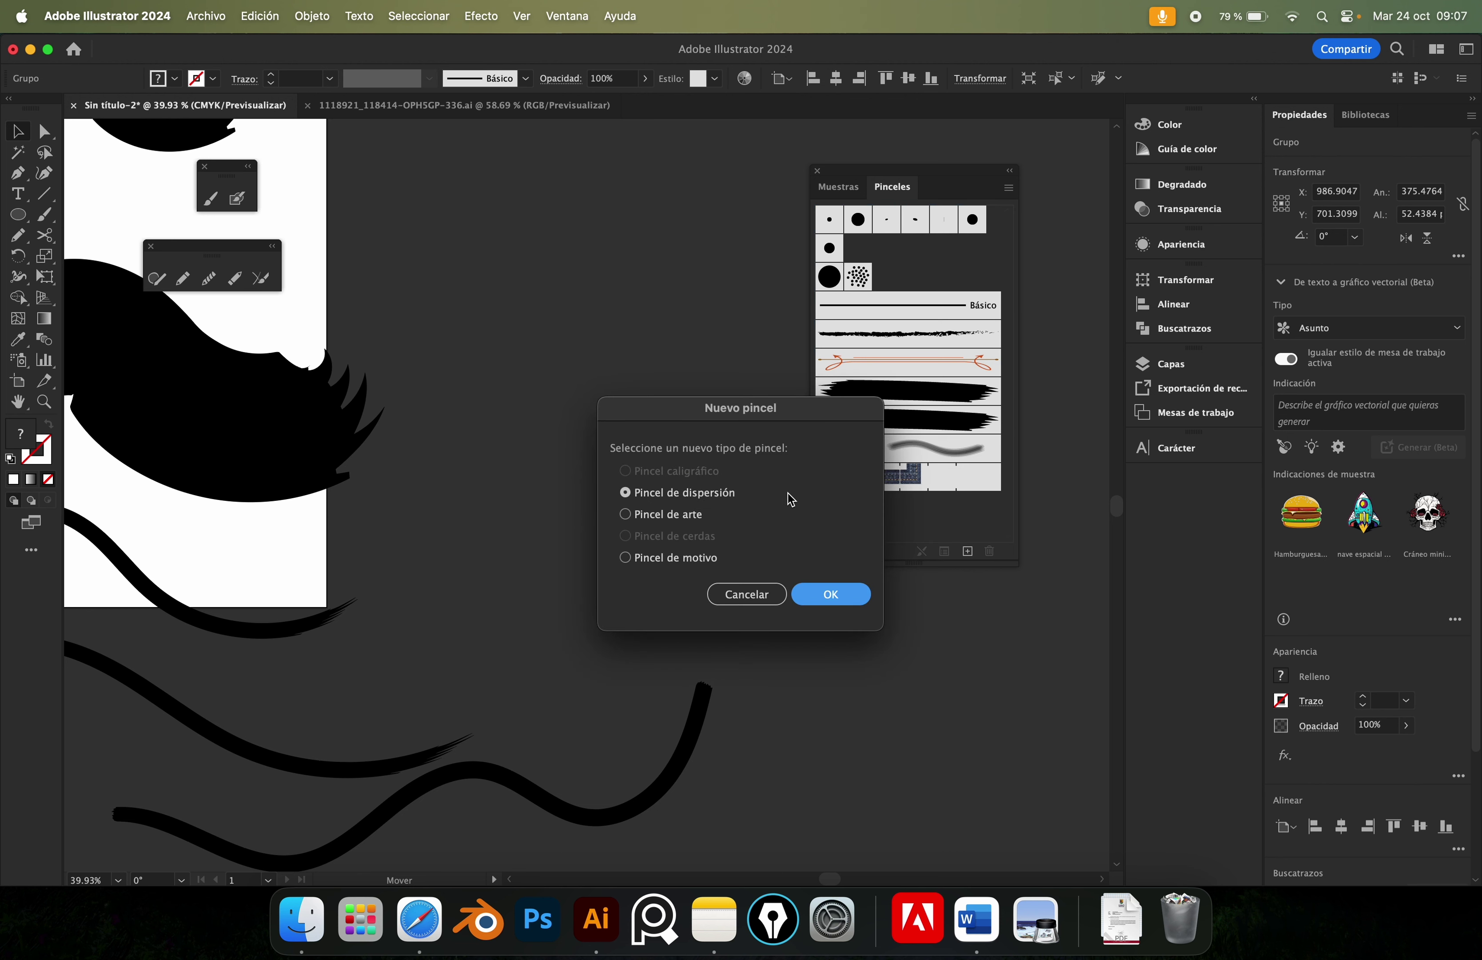
Make the train an Art Brush with Pressure width that stretches to fit stroke length.
click(678, 516)
click(824, 594)
click(690, 348)
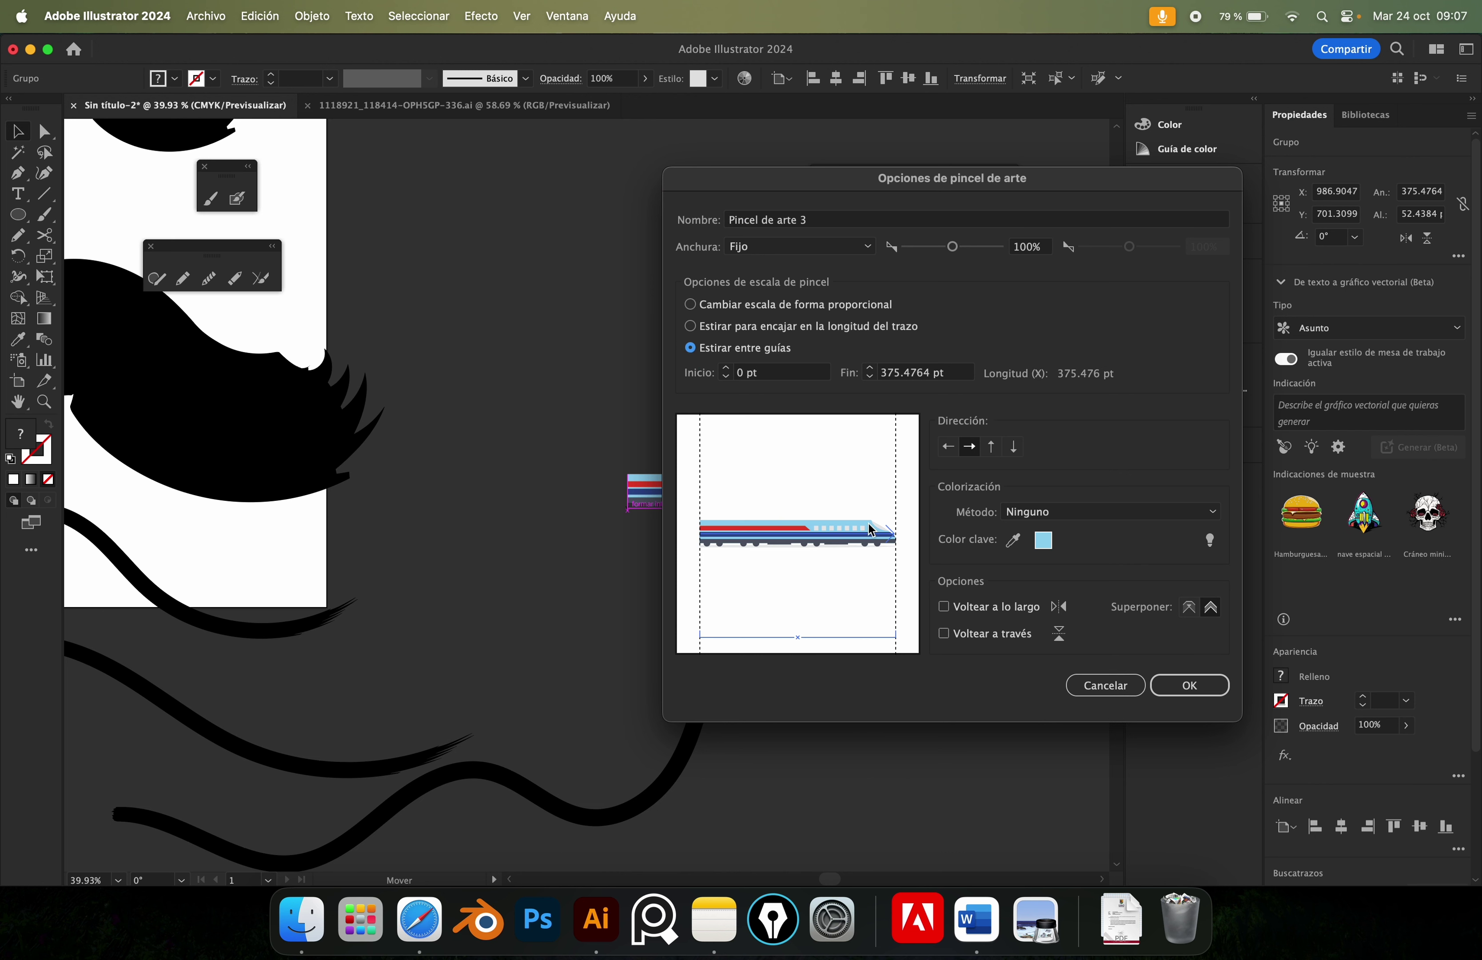
click(737, 327)
click(821, 248)
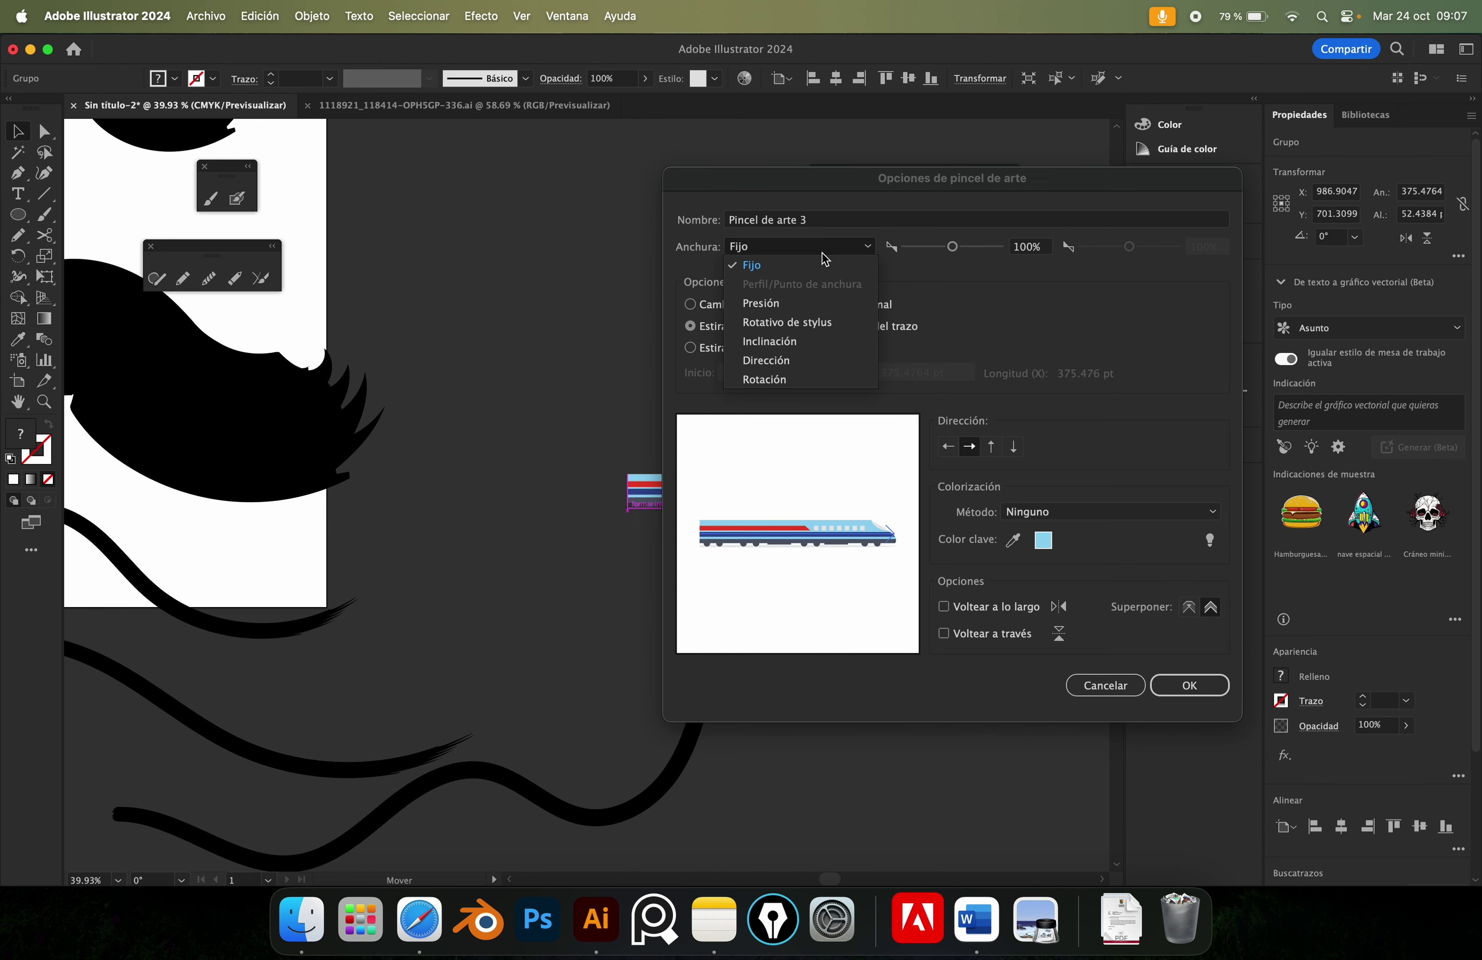
click(797, 299)
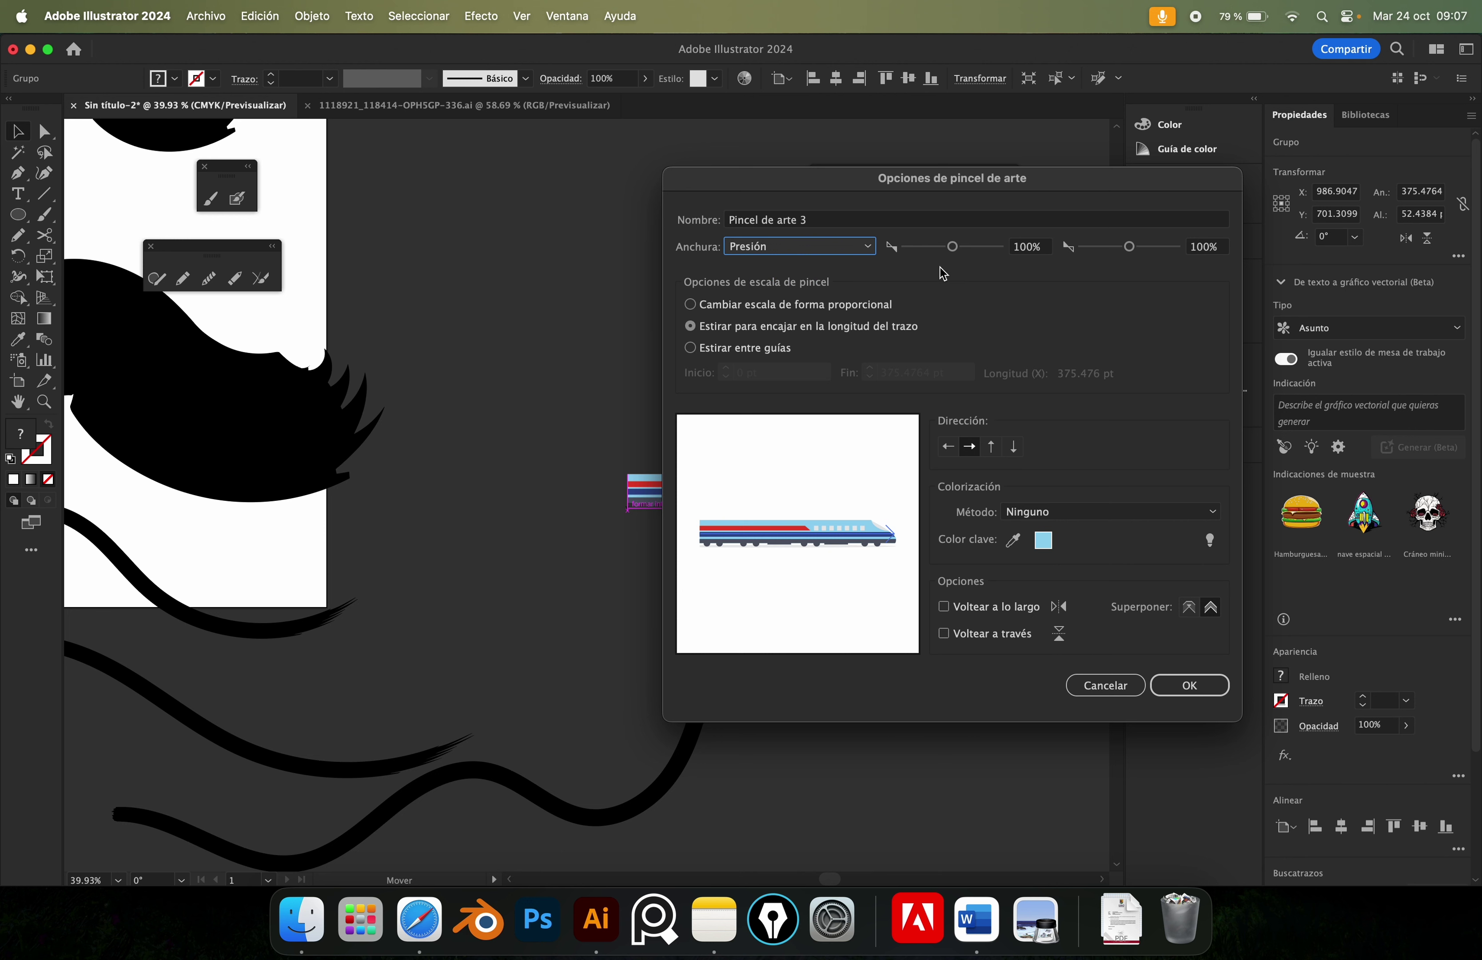
click(1184, 683)
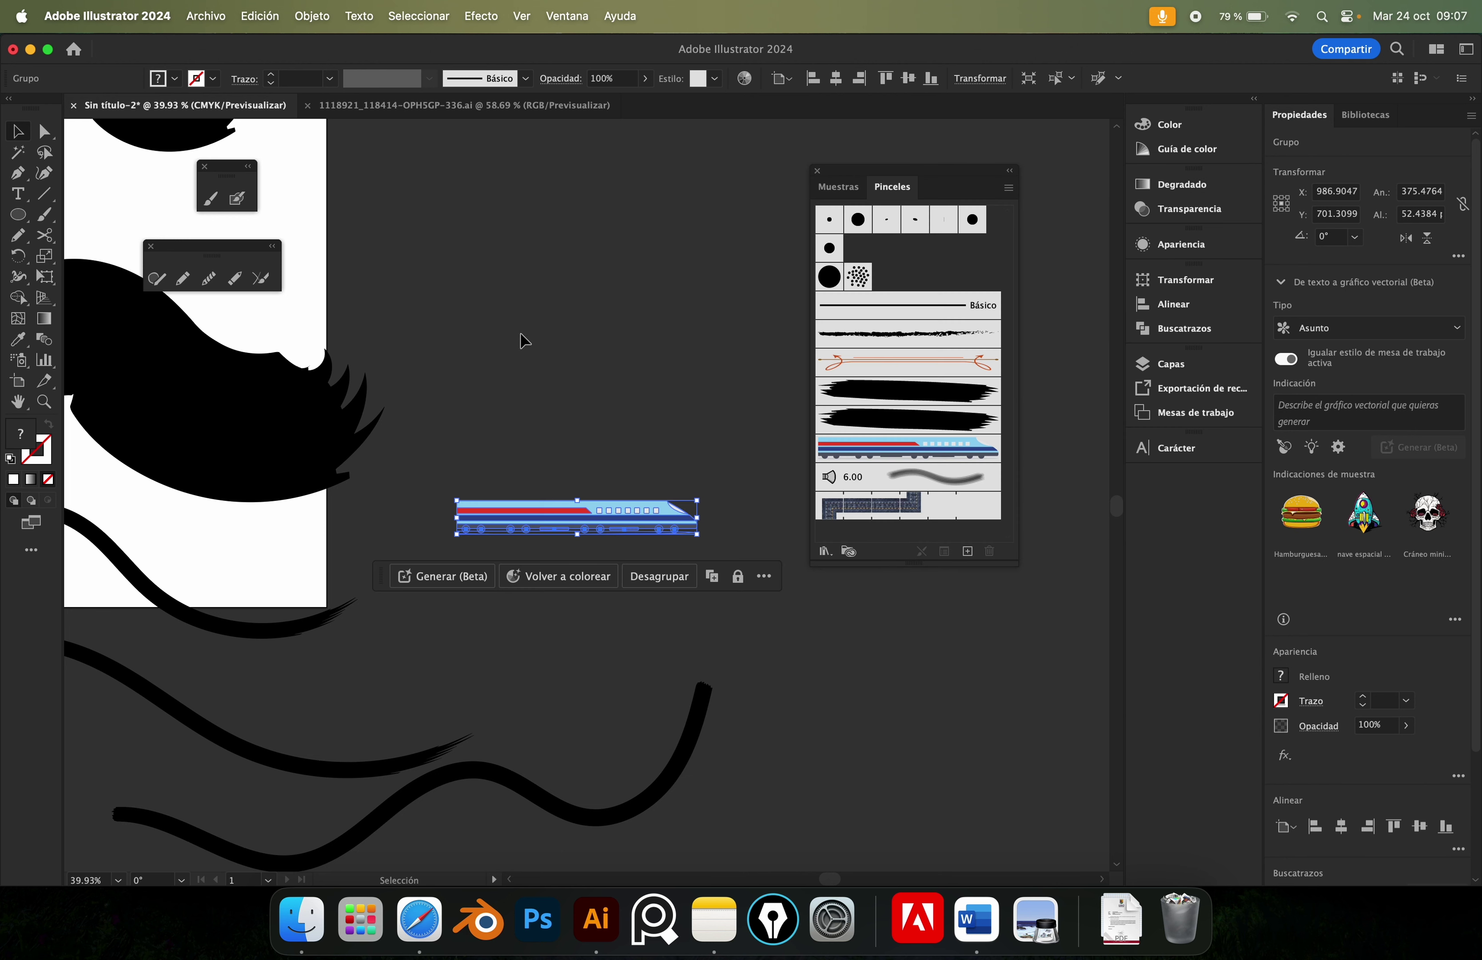
Paint a curved train stroke with the new brush and set its fill to None.
click(591, 339)
key(b)
drag(432, 371, 717, 299)
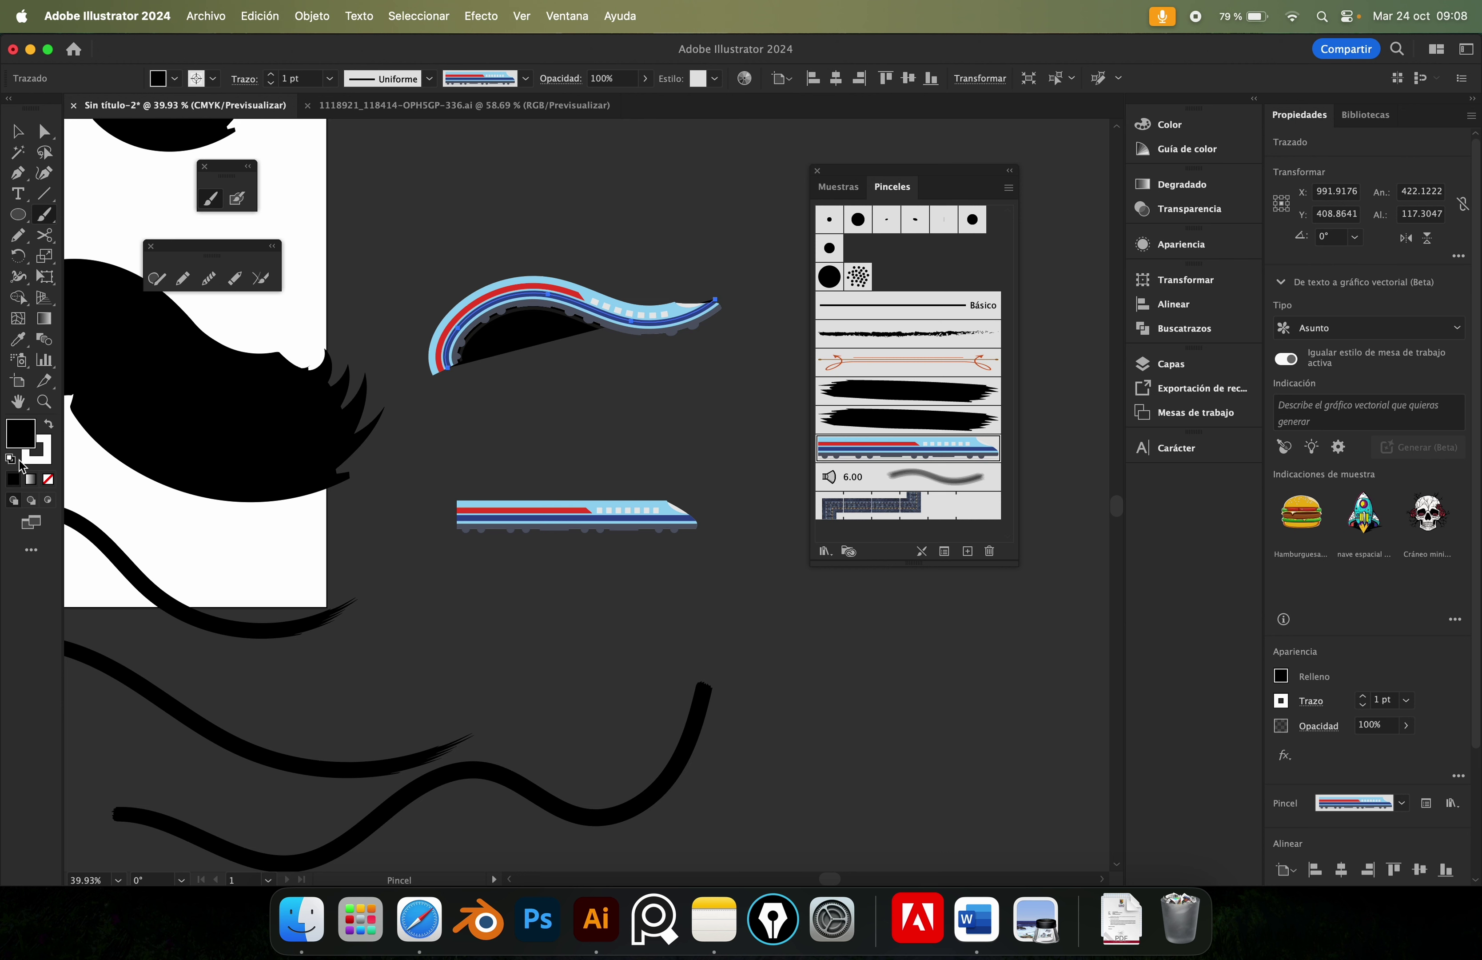
click(52, 478)
key(v)
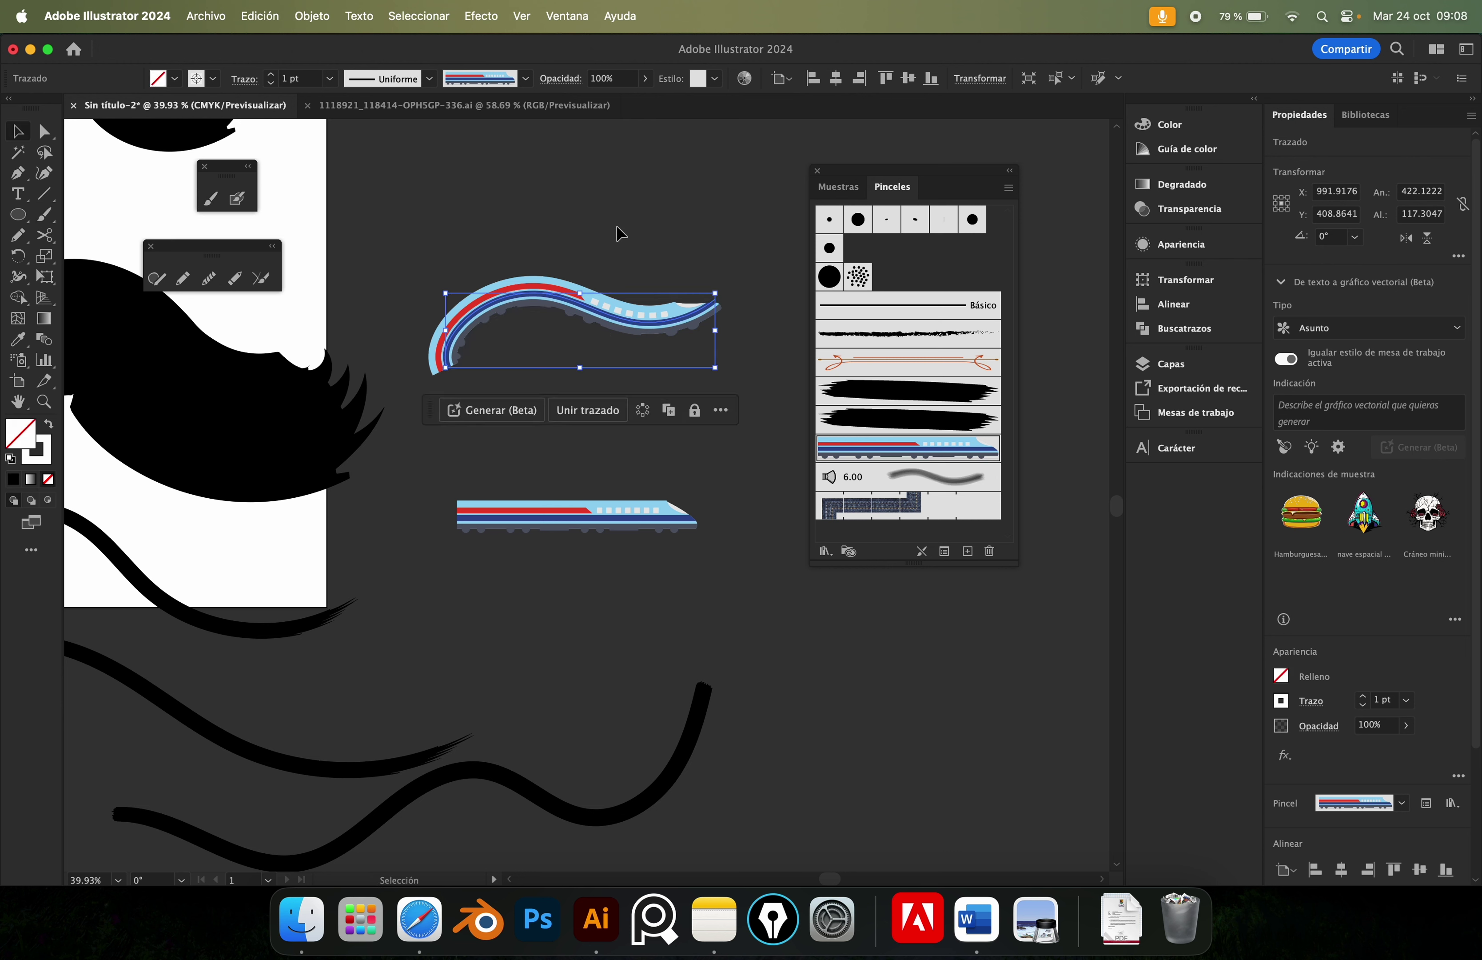
click(617, 244)
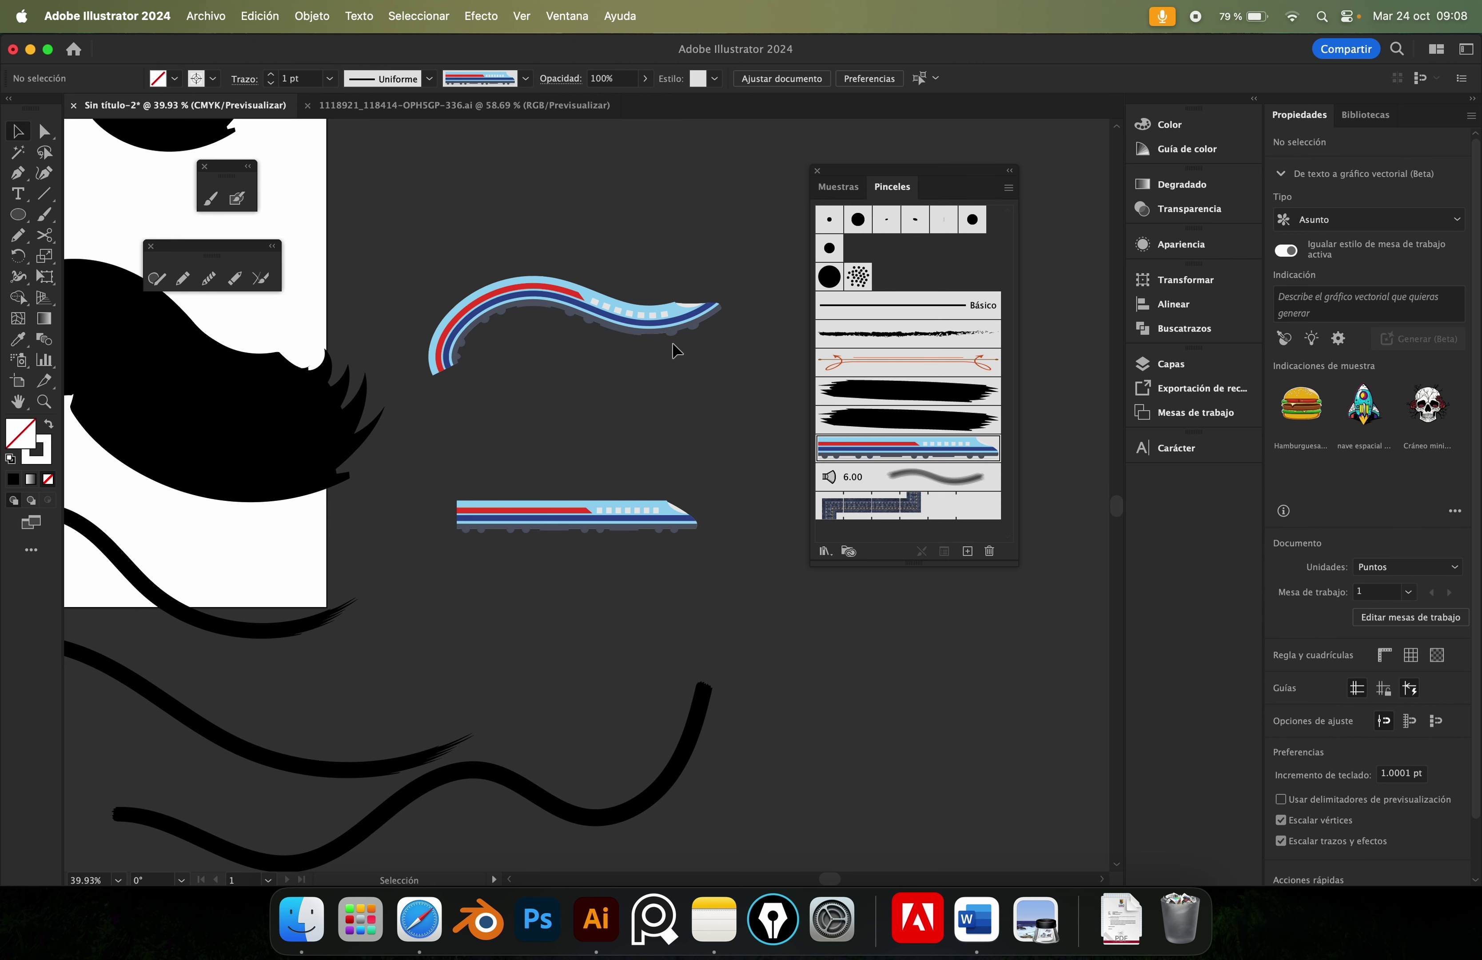
Switch the train brush to Stretch Between Guides and lower the end guide value.
double_click(952, 454)
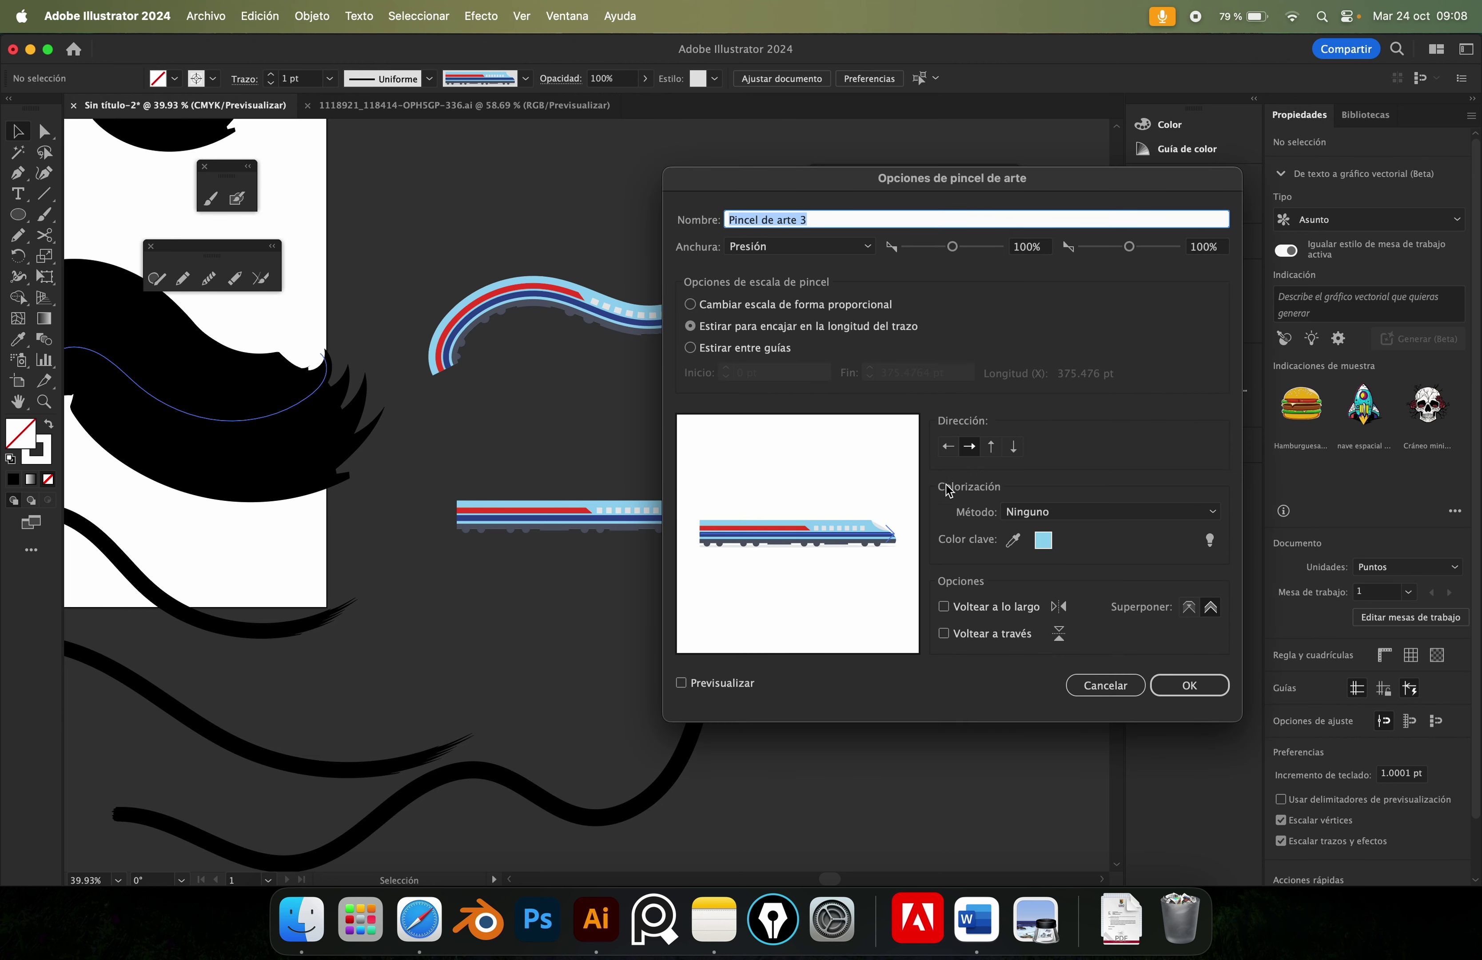
click(769, 348)
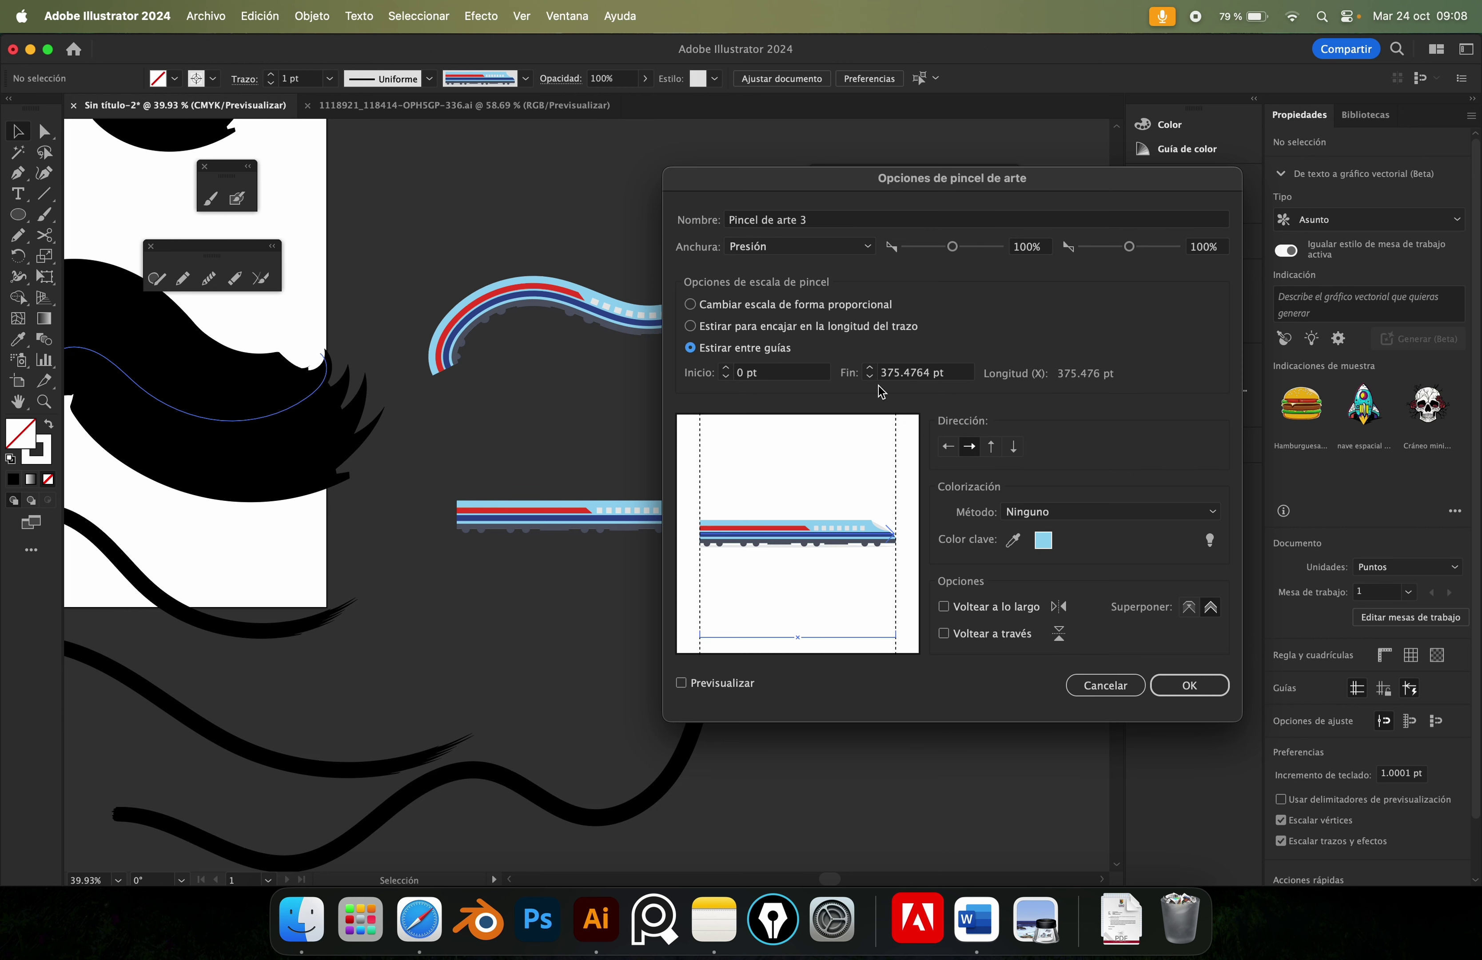
click(870, 370)
click(871, 376)
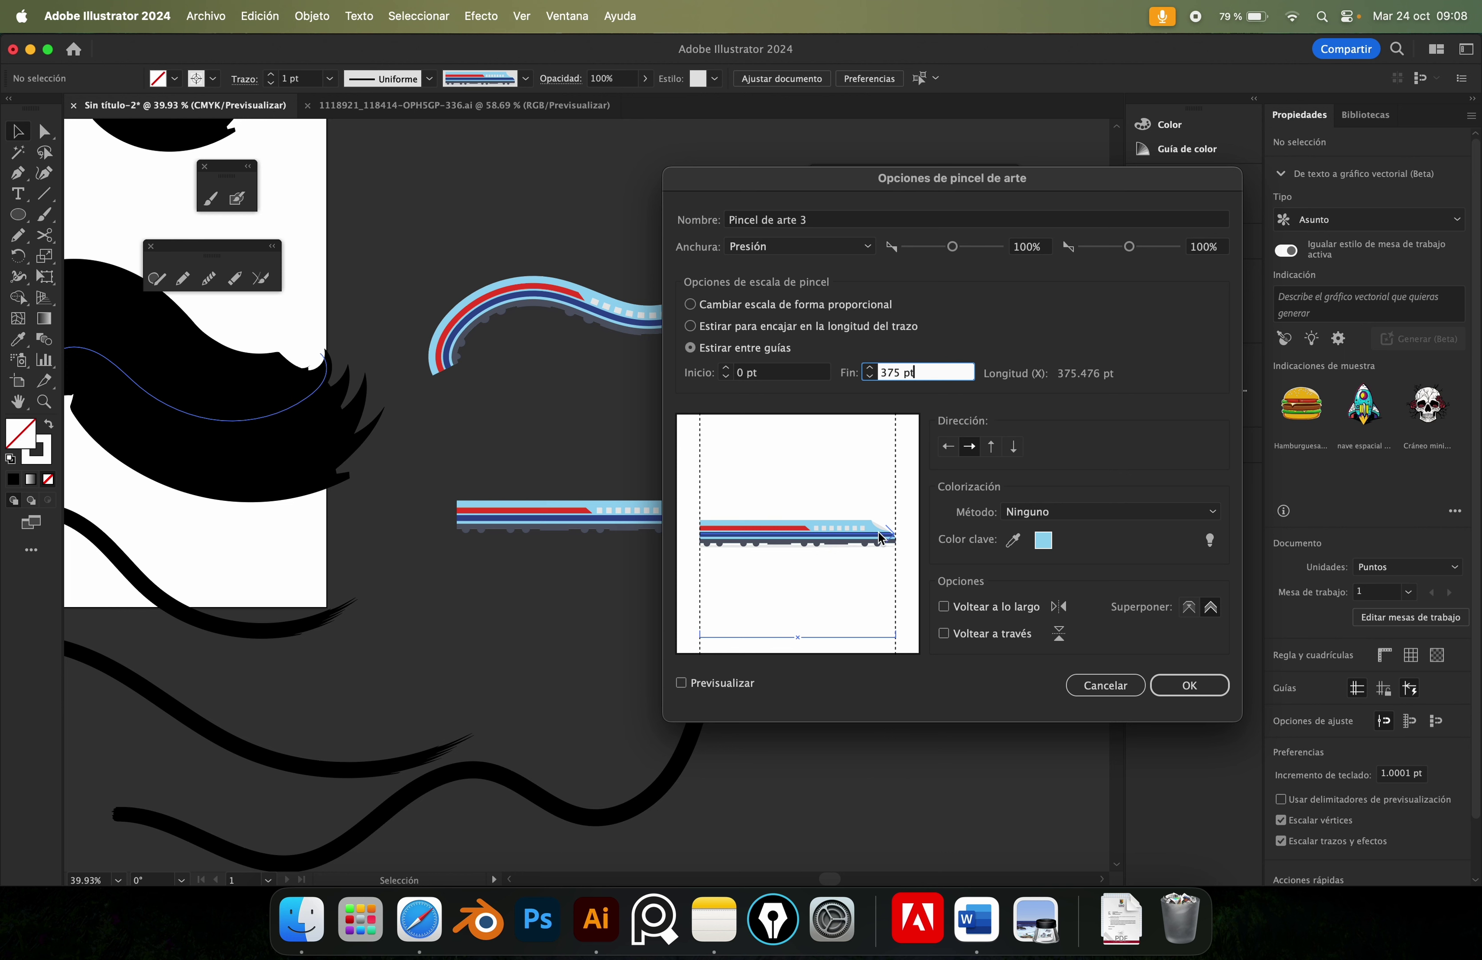
shift+click(870, 376)
triple_click(893, 377)
click(870, 376)
click(870, 376)
click(871, 378)
click(871, 378)
click(870, 376)
click(870, 376)
Drag the right guide to end at 214.6053 pt, confirm, and keep existing strokes as a copy.
drag(872, 437, 869, 429)
drag(810, 461, 812, 548)
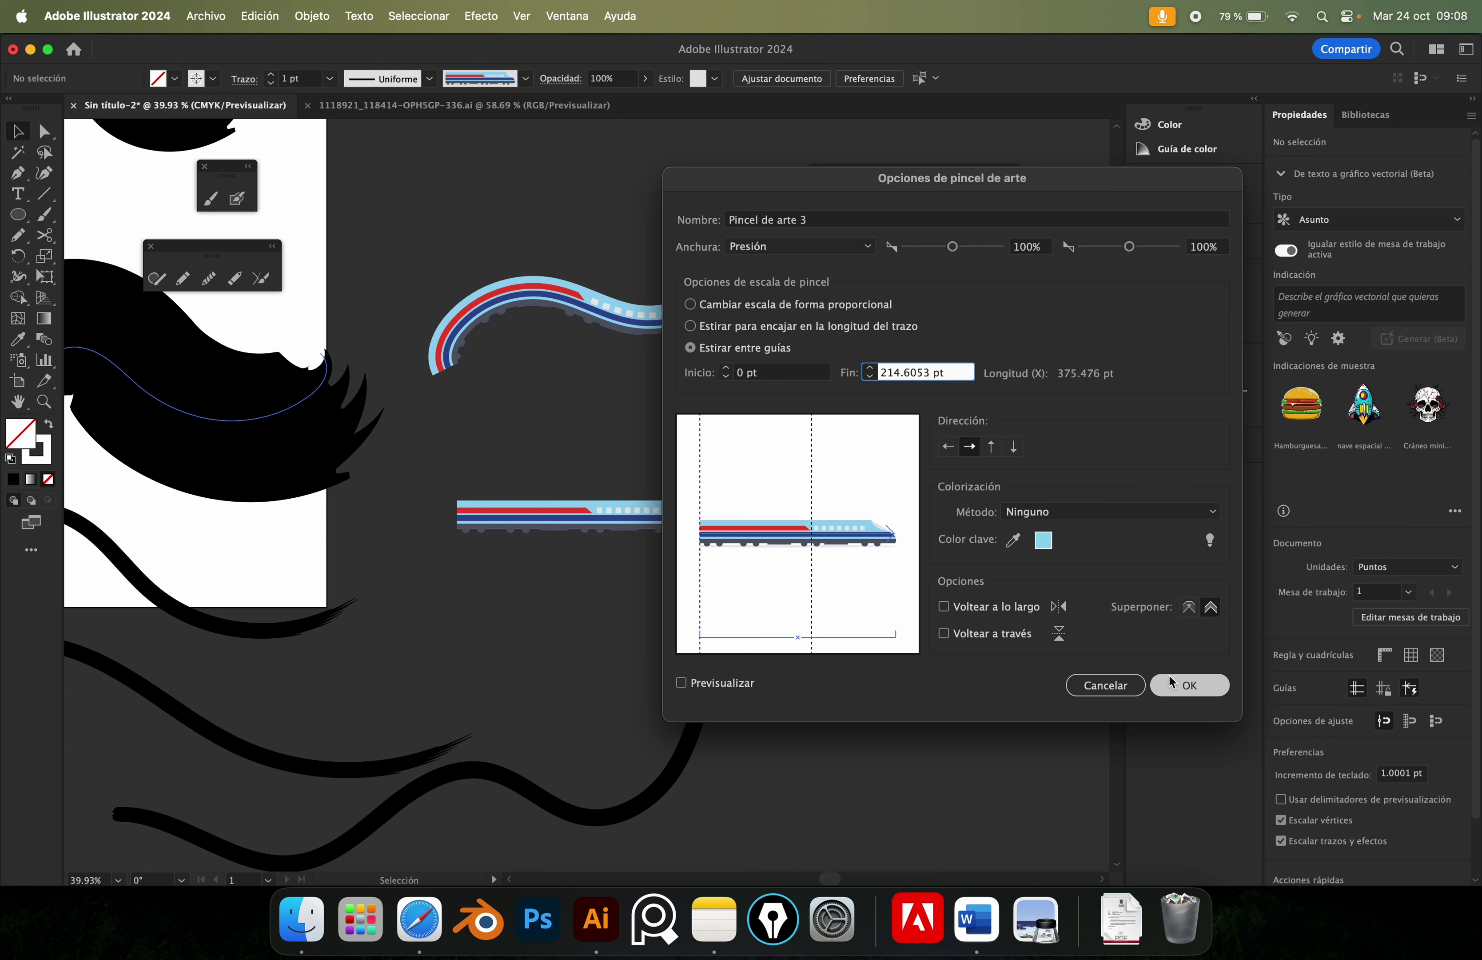
click(1190, 684)
click(1004, 489)
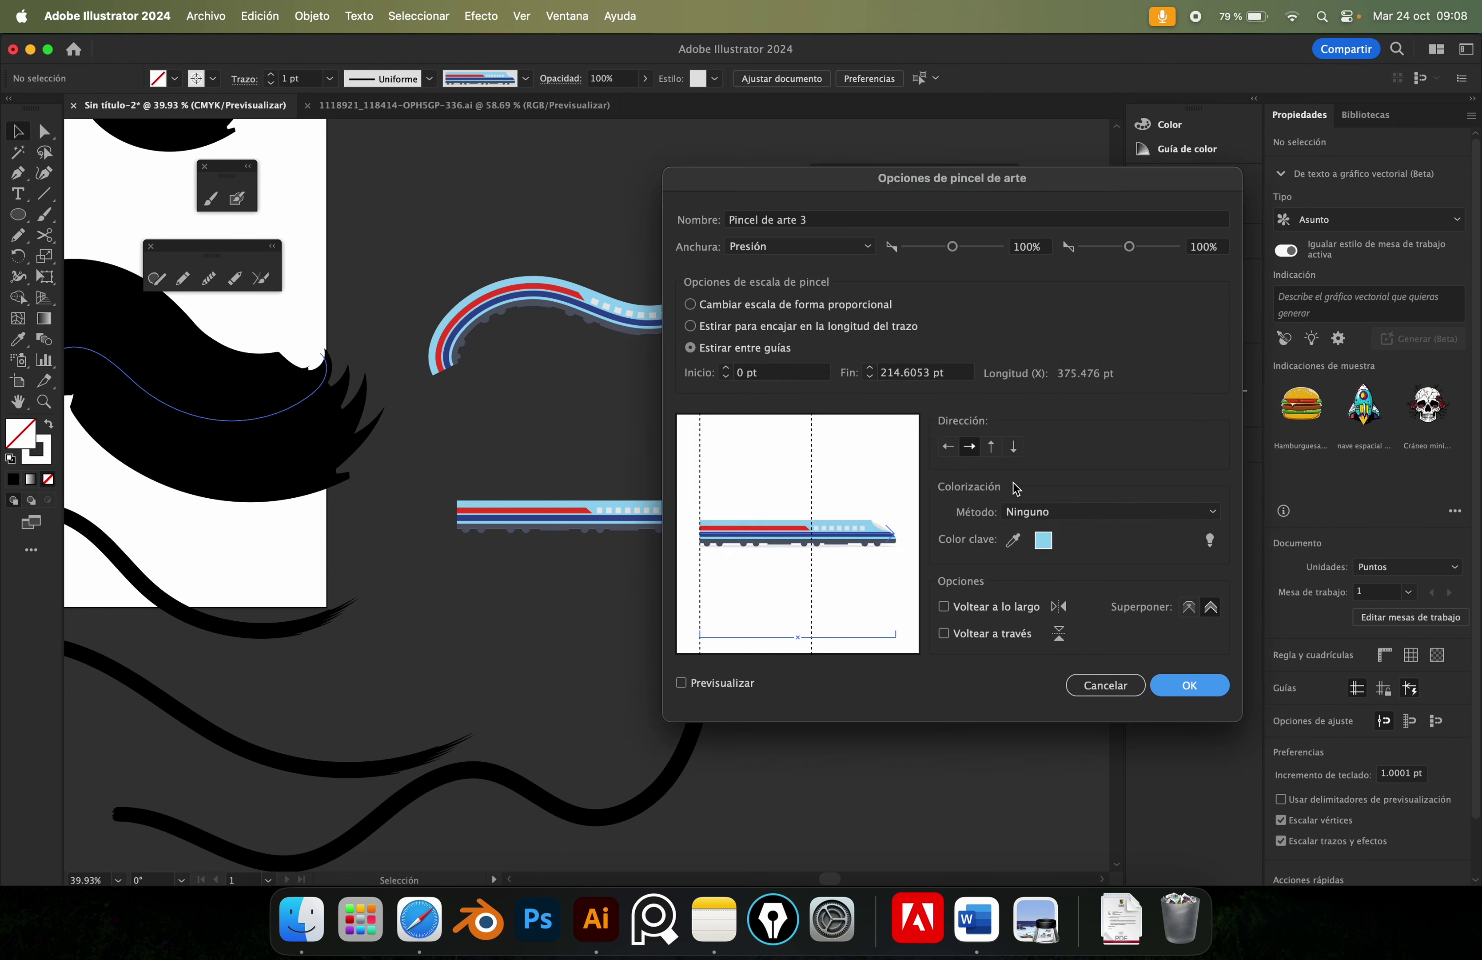
Paint a straight train stroke above the train and a long S-shaped train stroke to its right.
key(b)
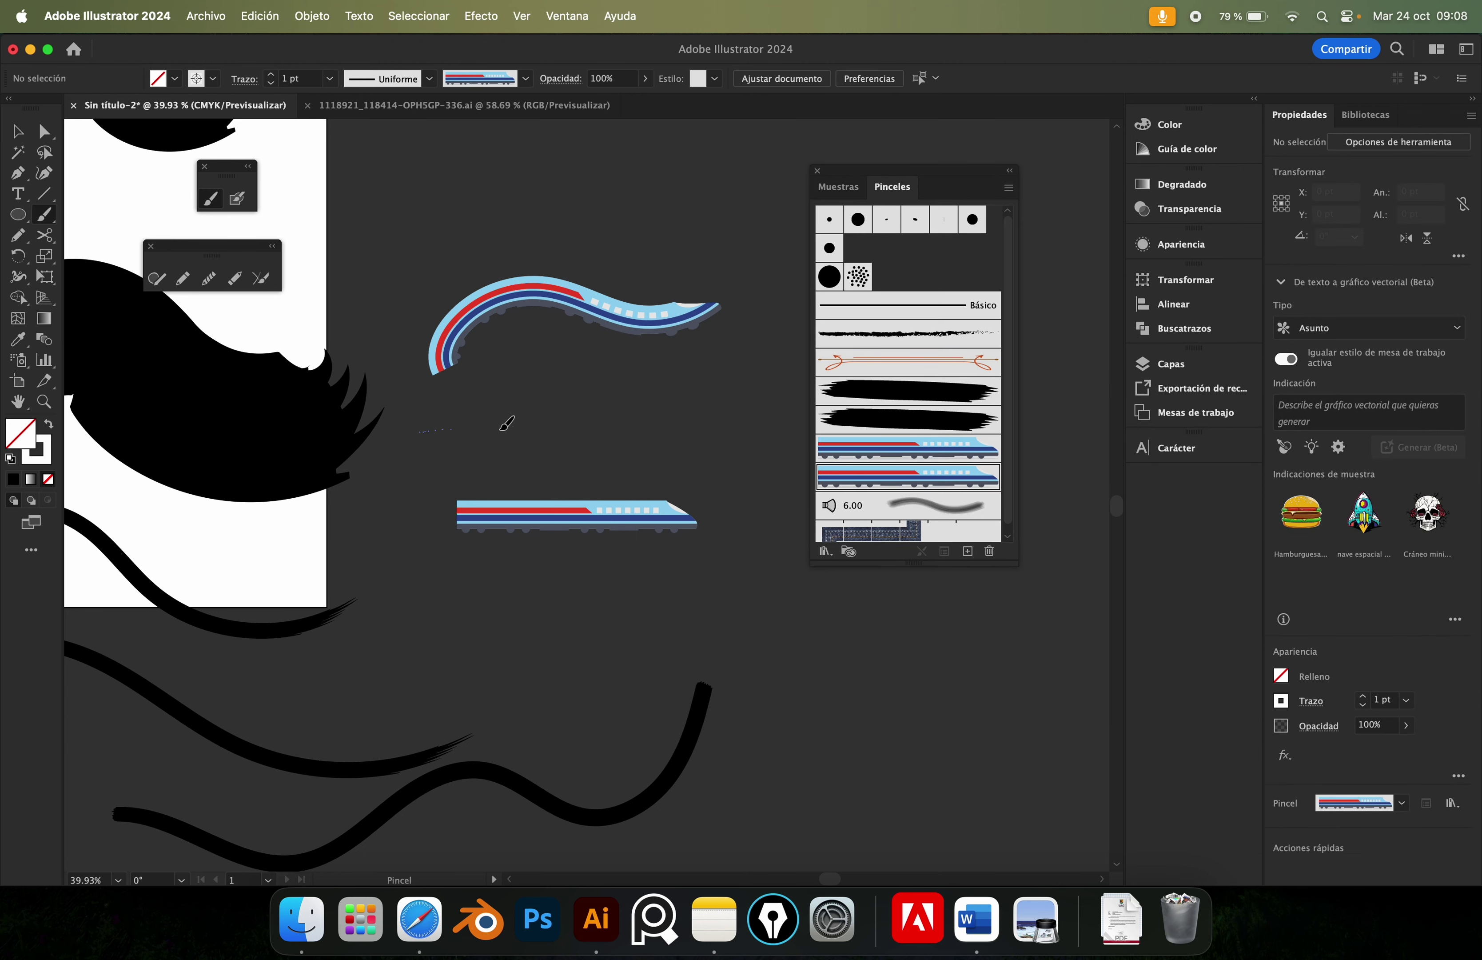
drag(419, 430, 756, 431)
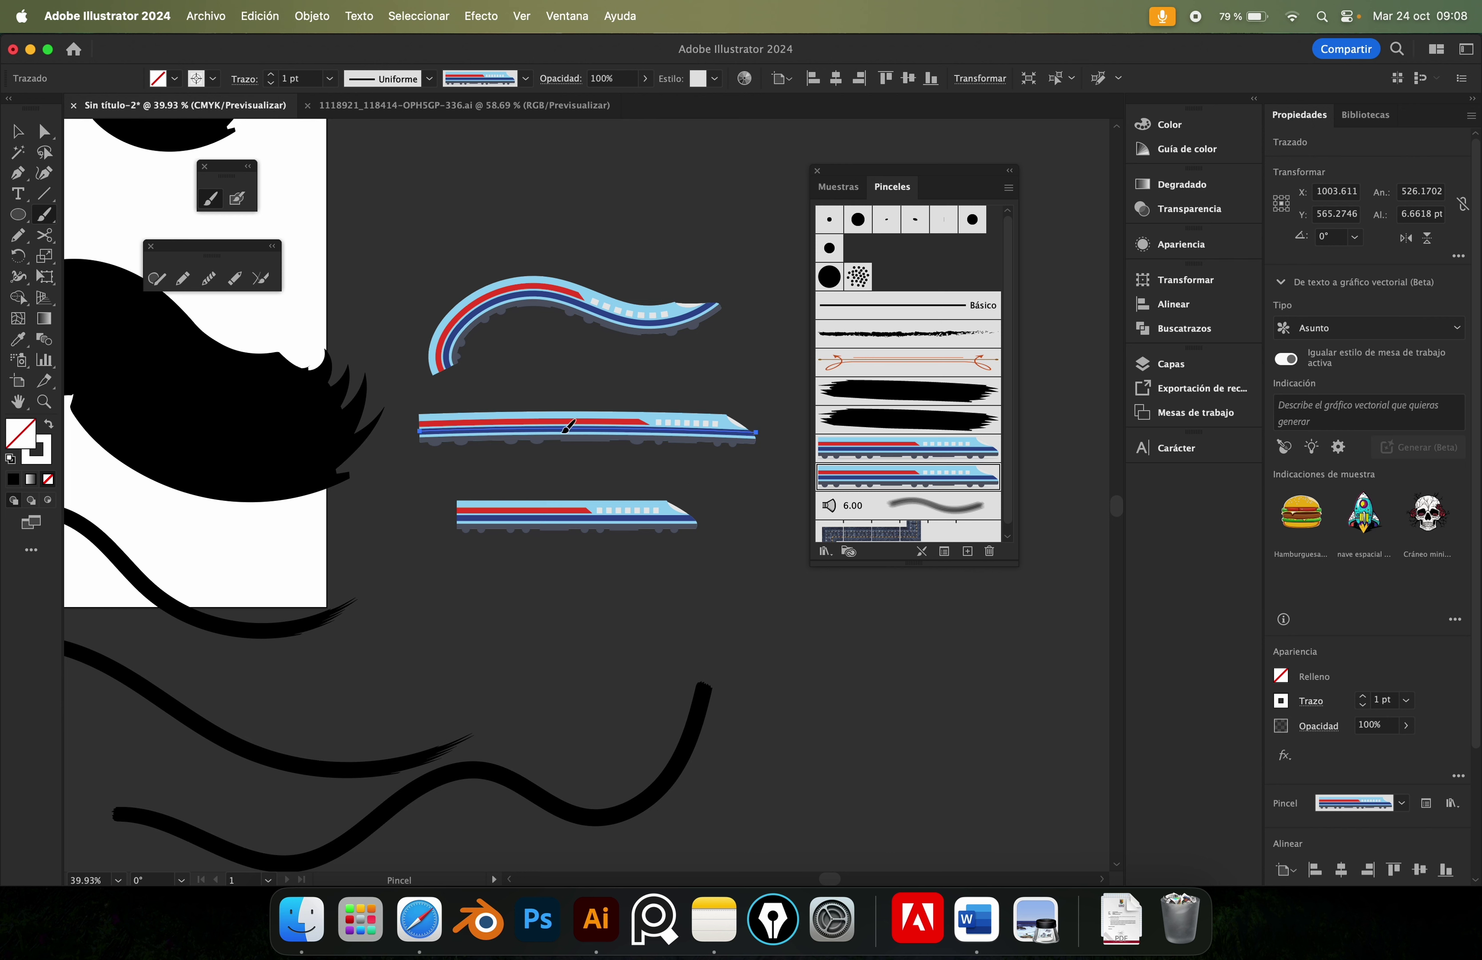
scroll(640, 545, down, 5)
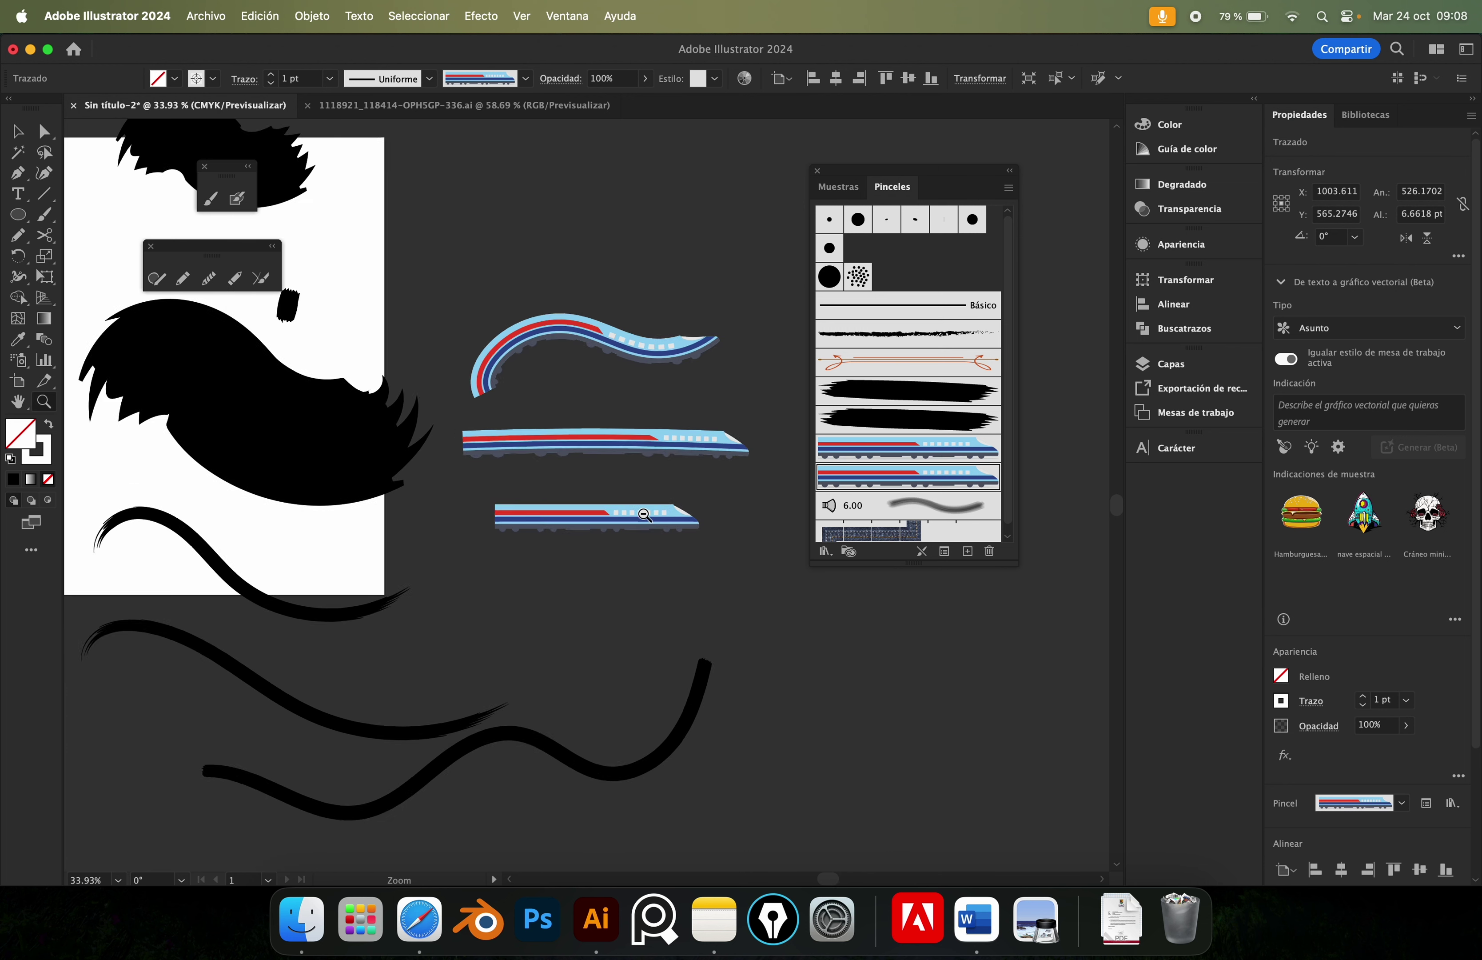
scroll(640, 545, right, 5)
scroll(577, 393, up, 2)
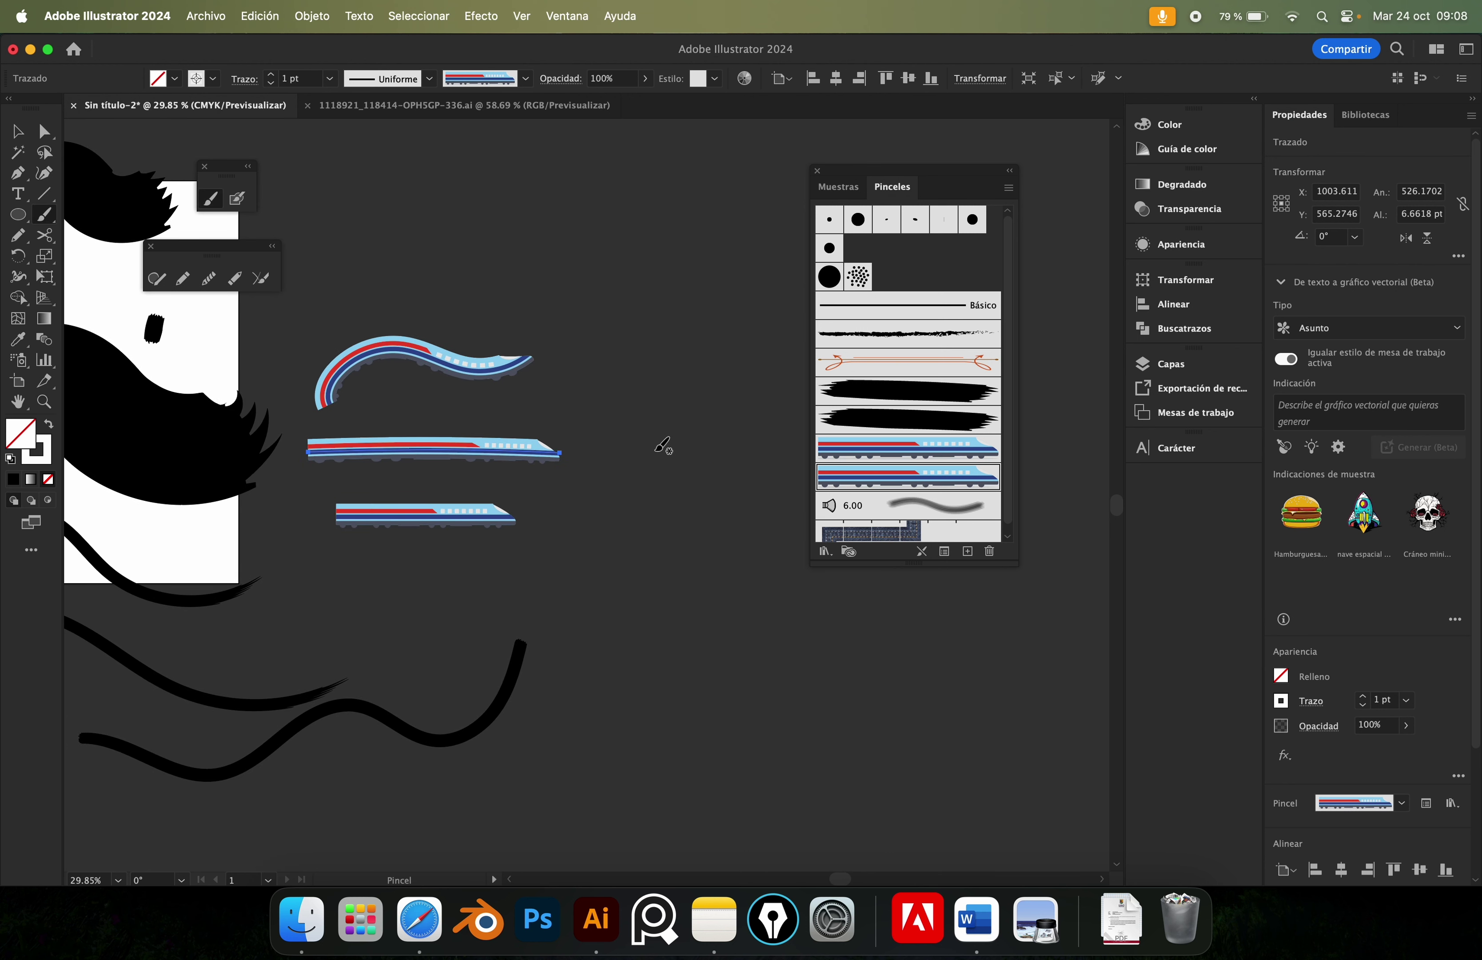
drag(666, 381, 609, 574)
mouse_move(611, 748)
mouse_down()
mouse_move(795, 682)
mouse_move(852, 743)
mouse_move(794, 623)
mouse_up()
Drag the S-curve's end anchor lower to reshape its front end, then zoom out to see all artwork.
key(z)
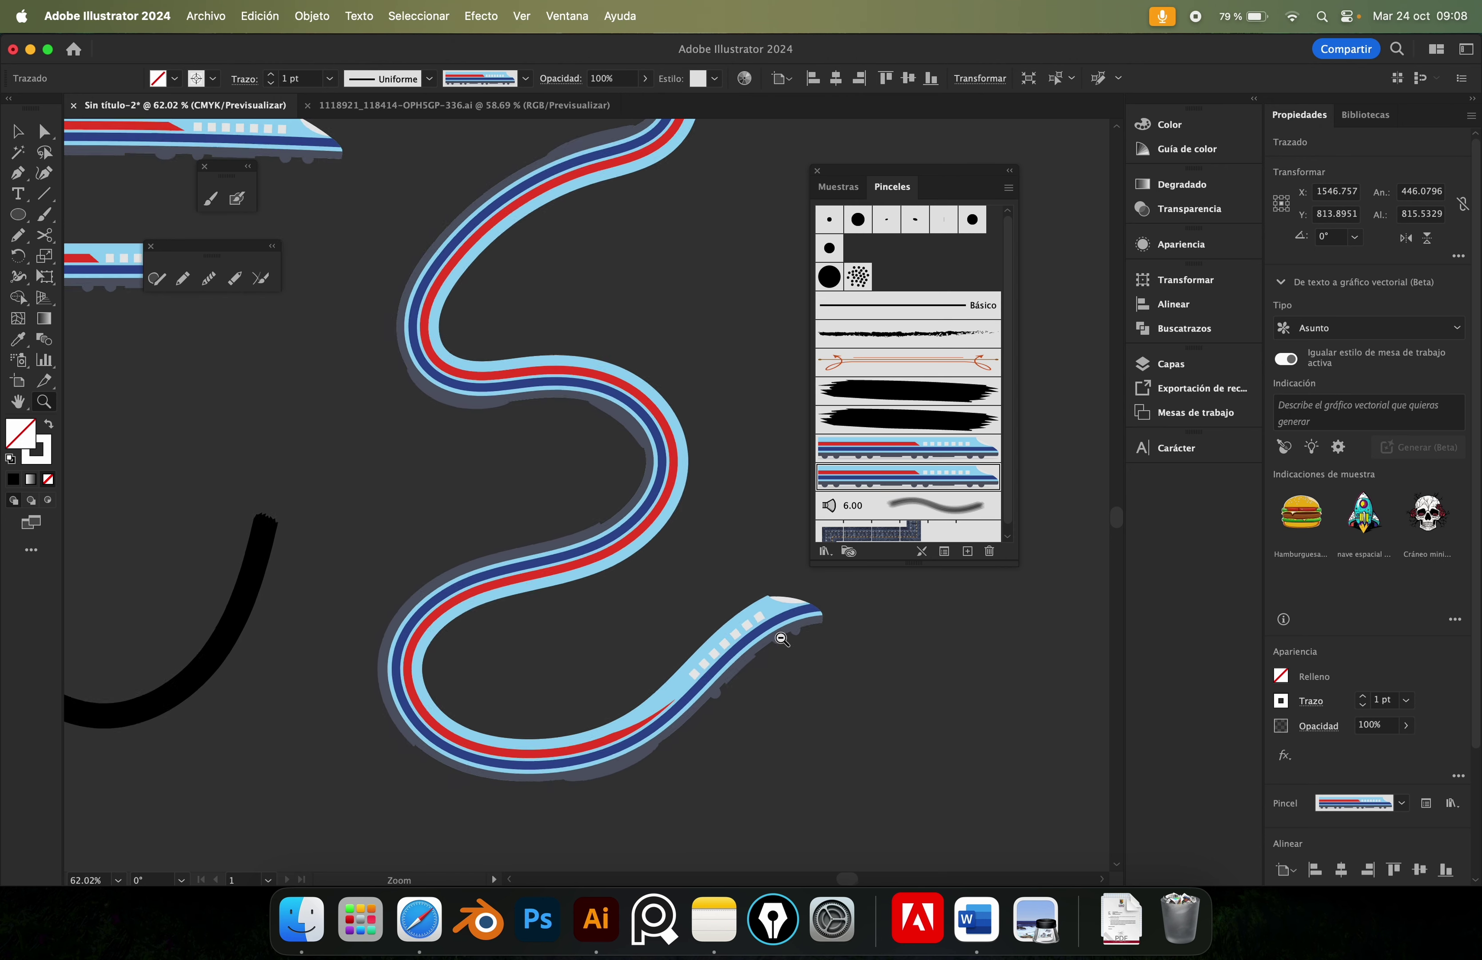
scroll(779, 636, up, 3)
scroll(779, 635, right, 2)
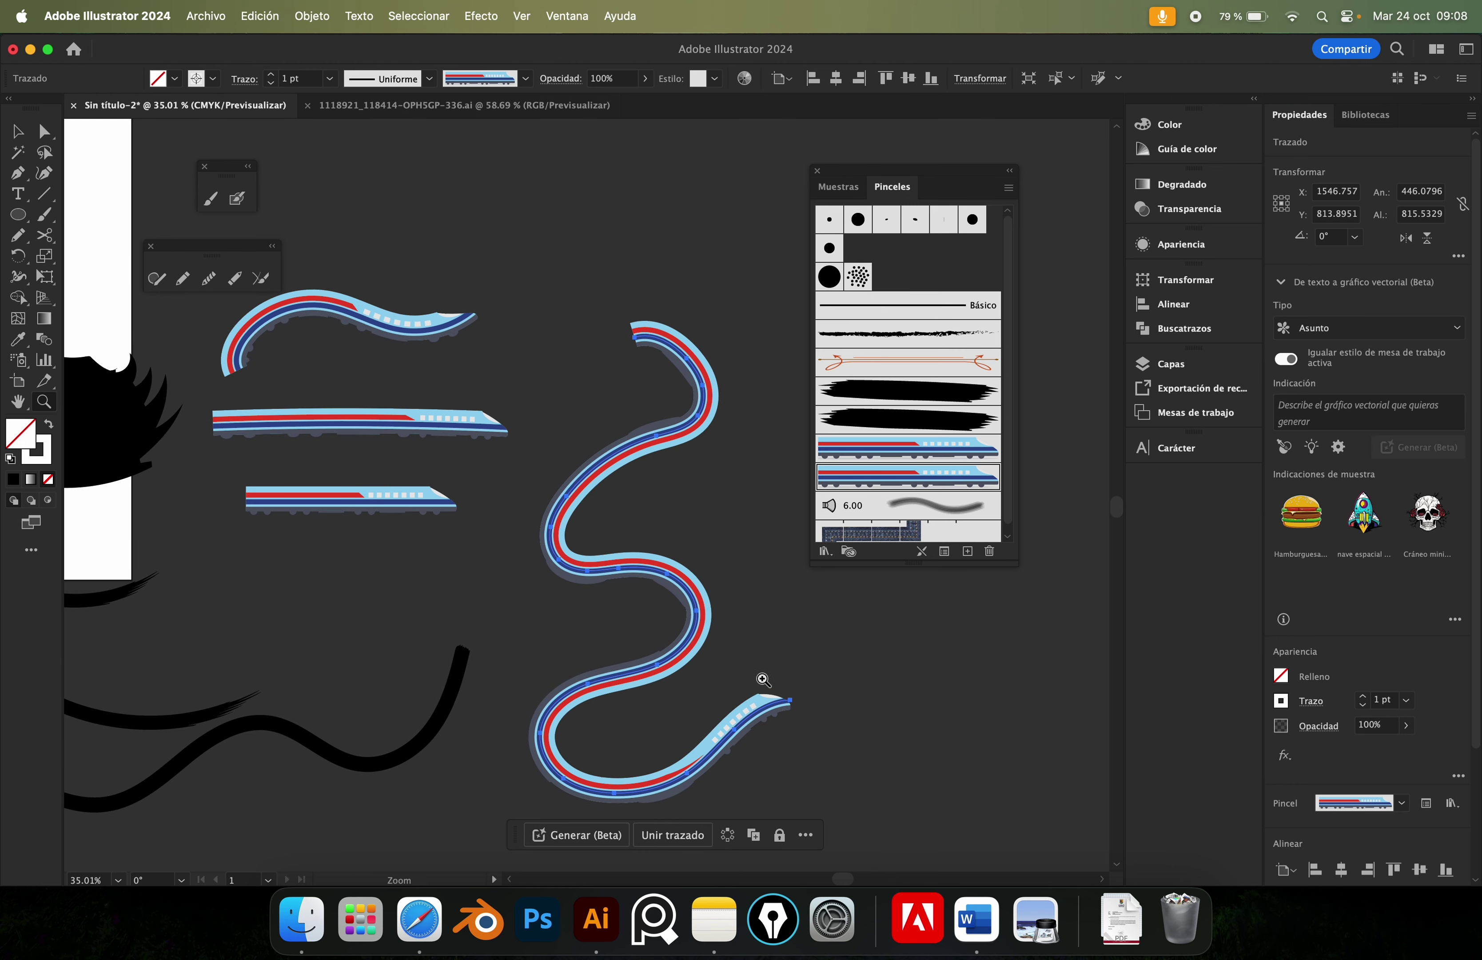
key(a)
click(817, 667)
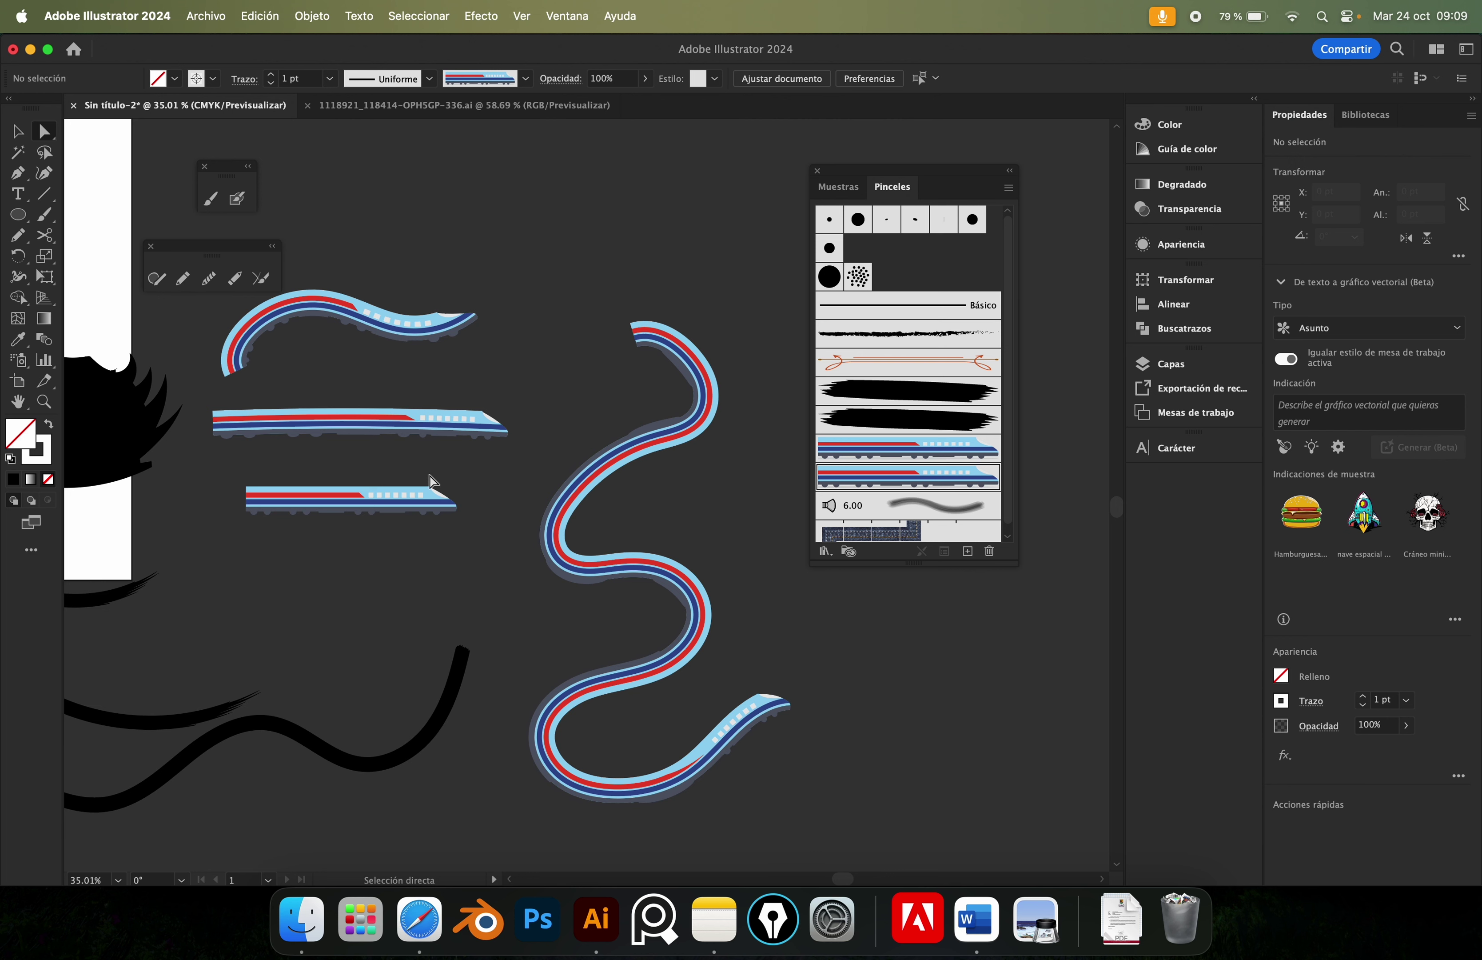
click(791, 703)
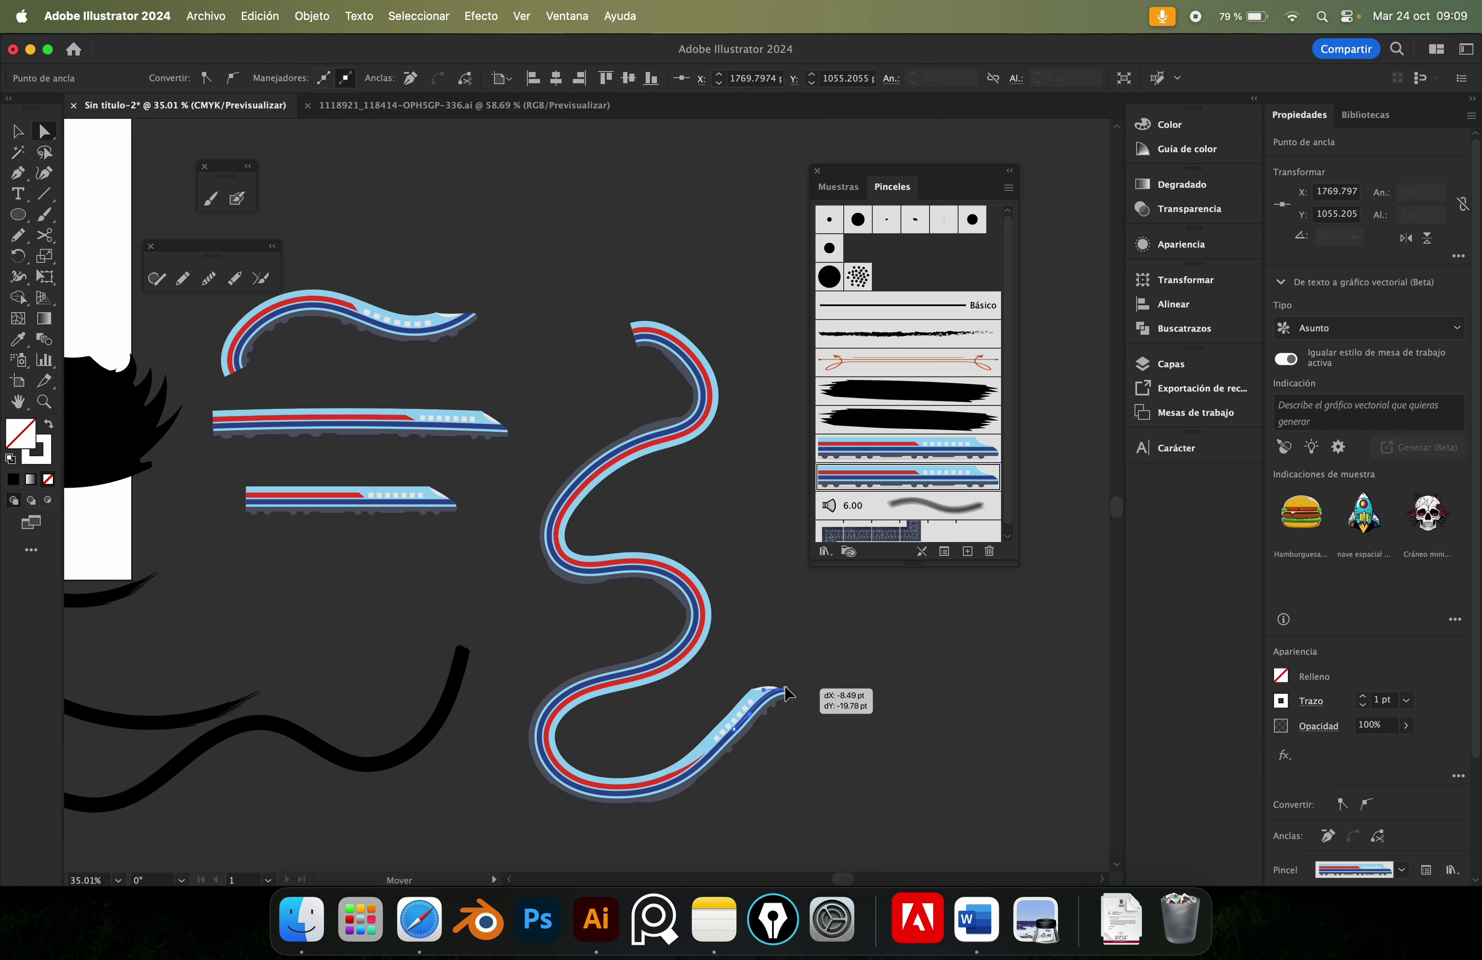
drag(775, 701, 736, 744)
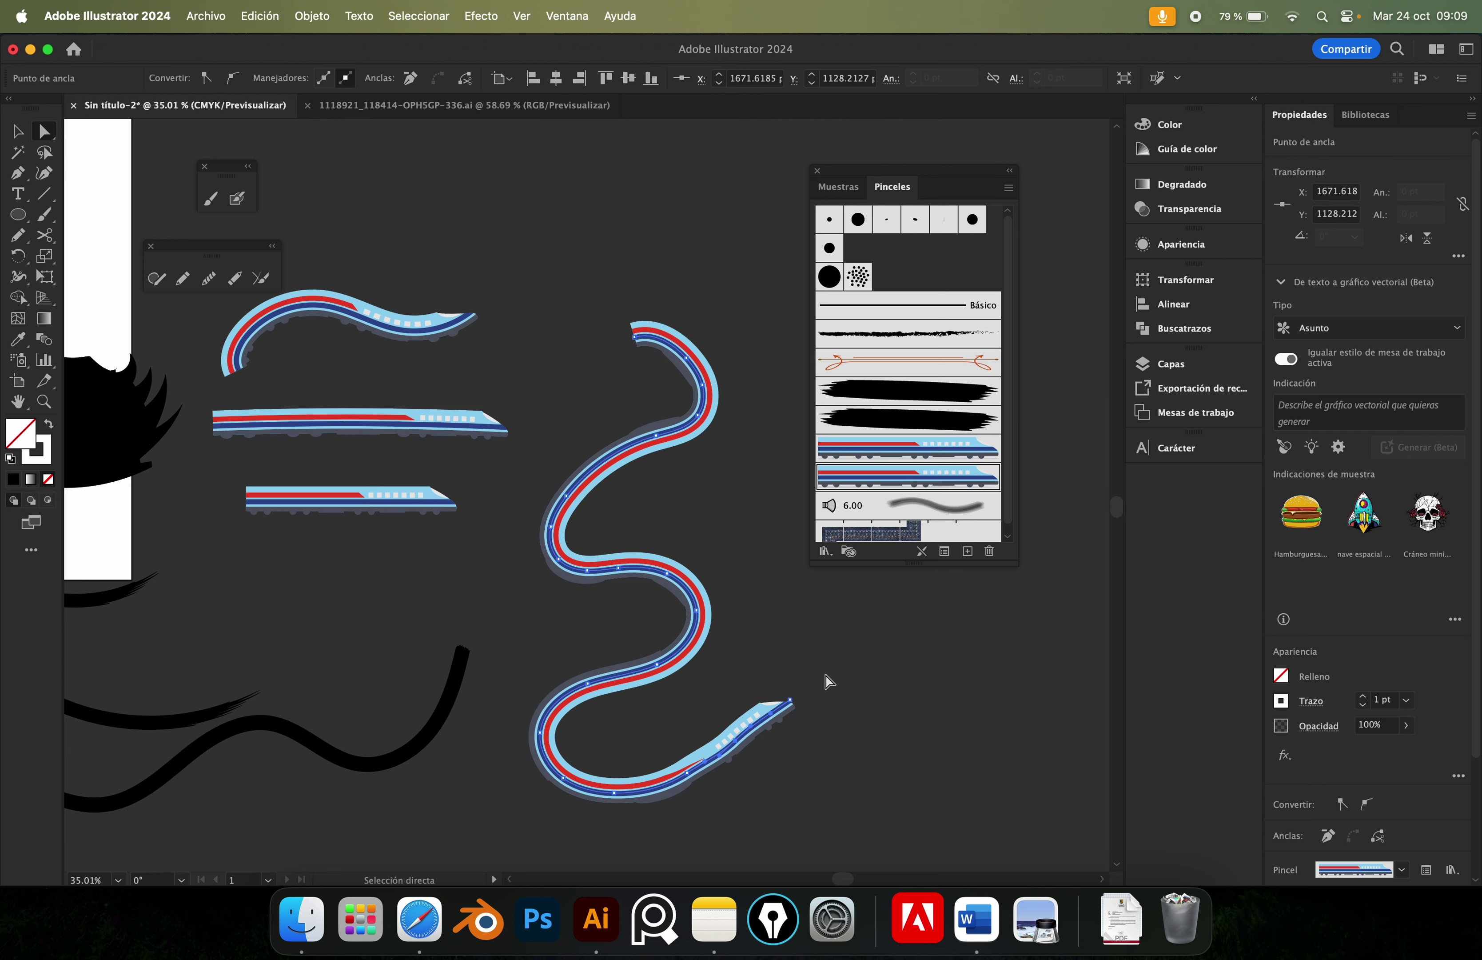
click(723, 760)
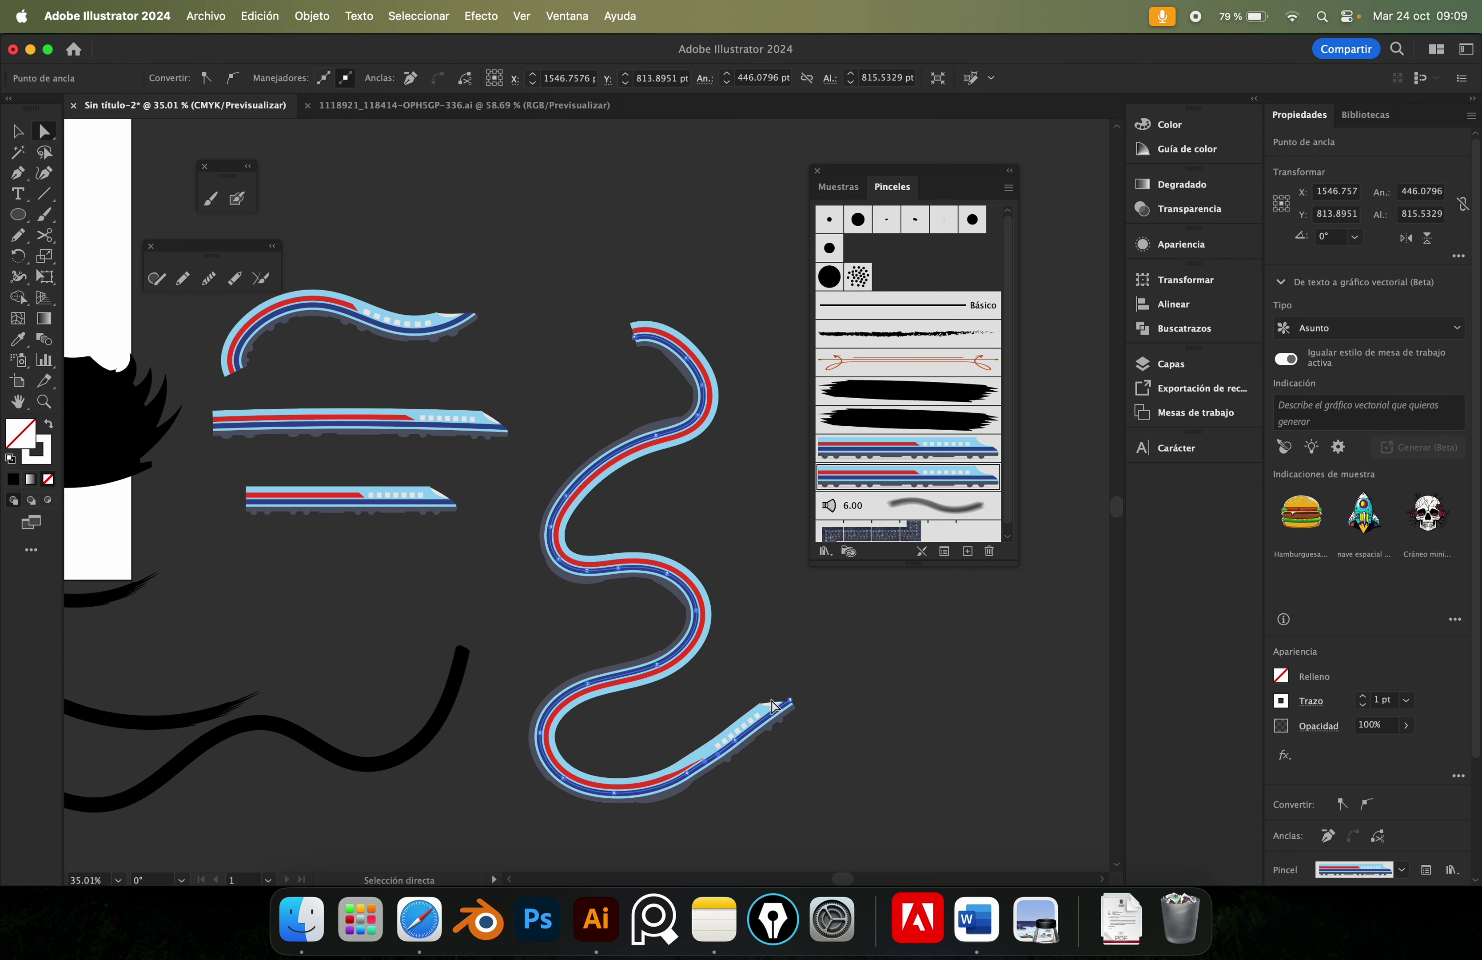
click(789, 676)
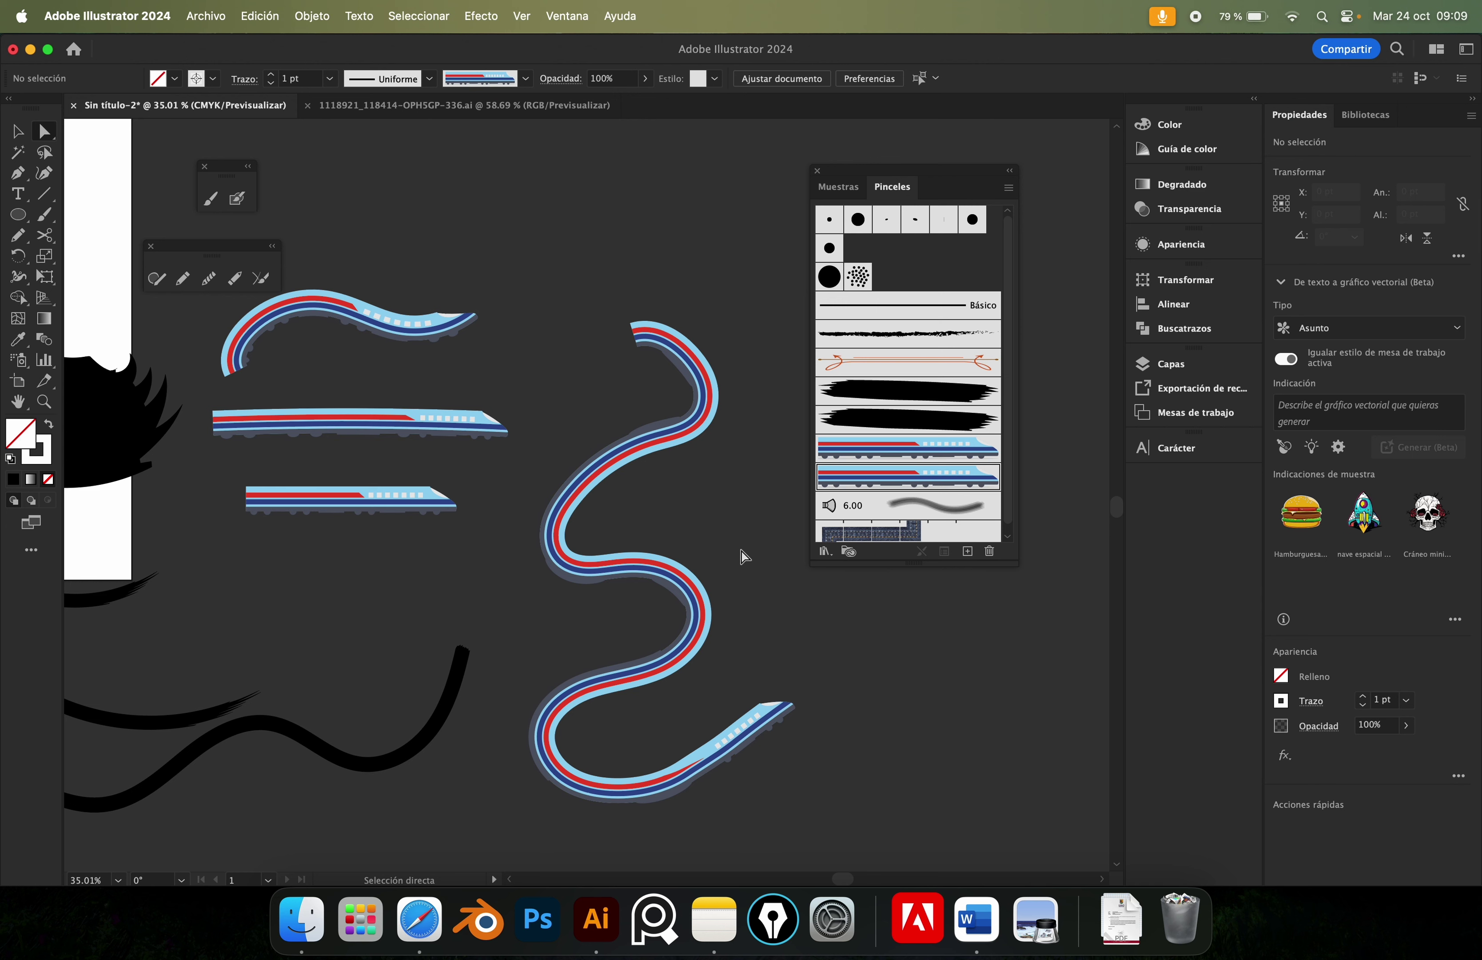
key(z)
mouse_move(726, 553)
mouse_down()
mouse_move(591, 548)
mouse_move(681, 612)
mouse_up()
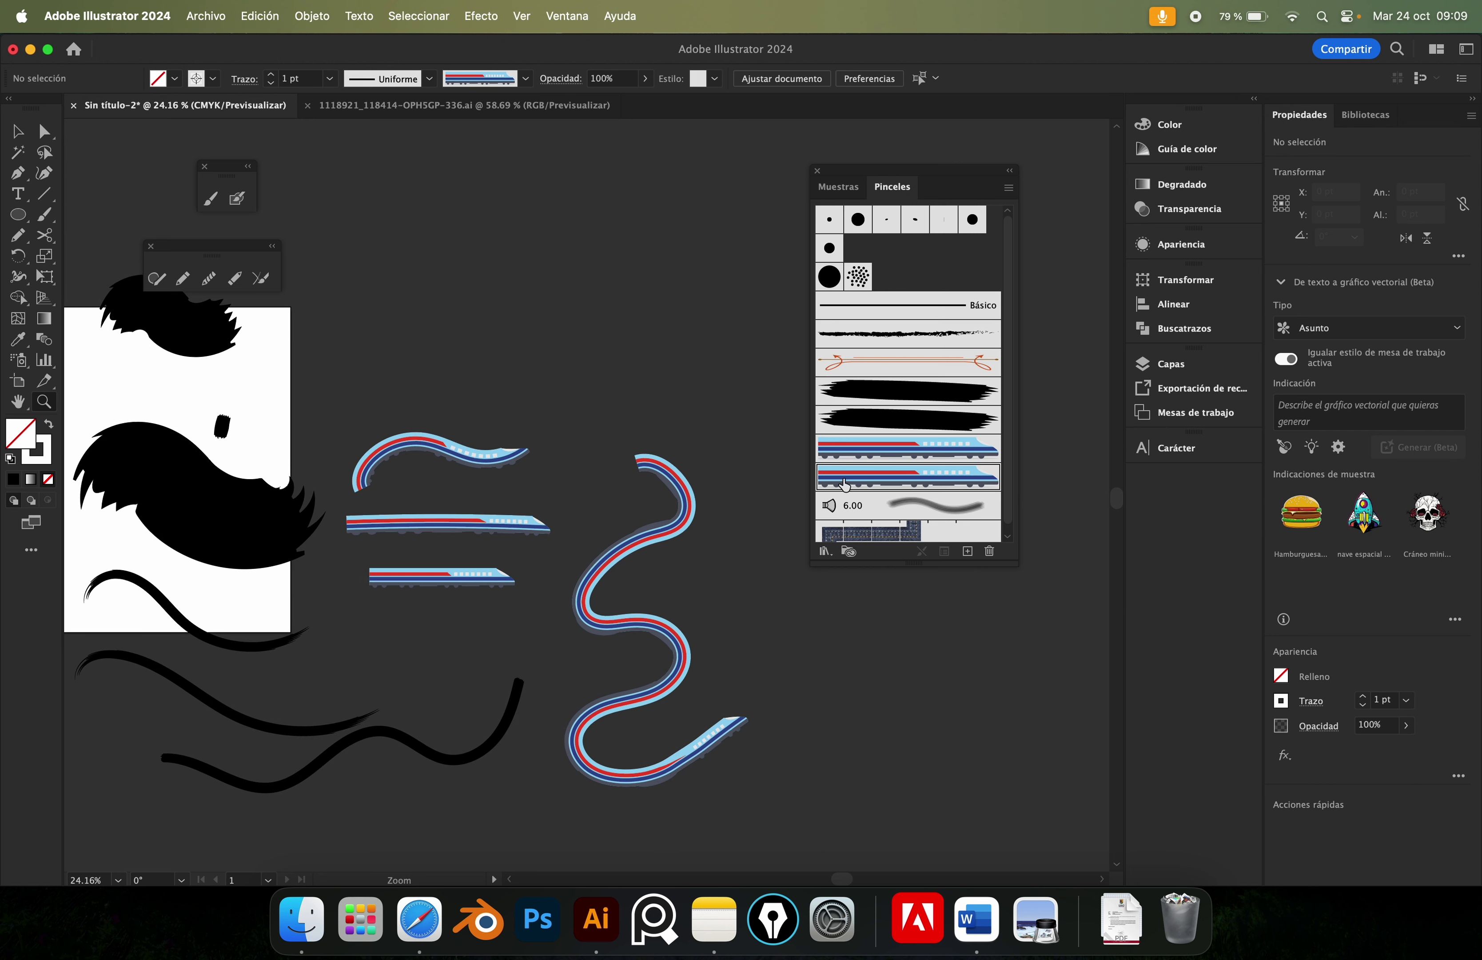
Paint a wavy stroke with the first train brush beside the S-curve.
click(868, 450)
key(b)
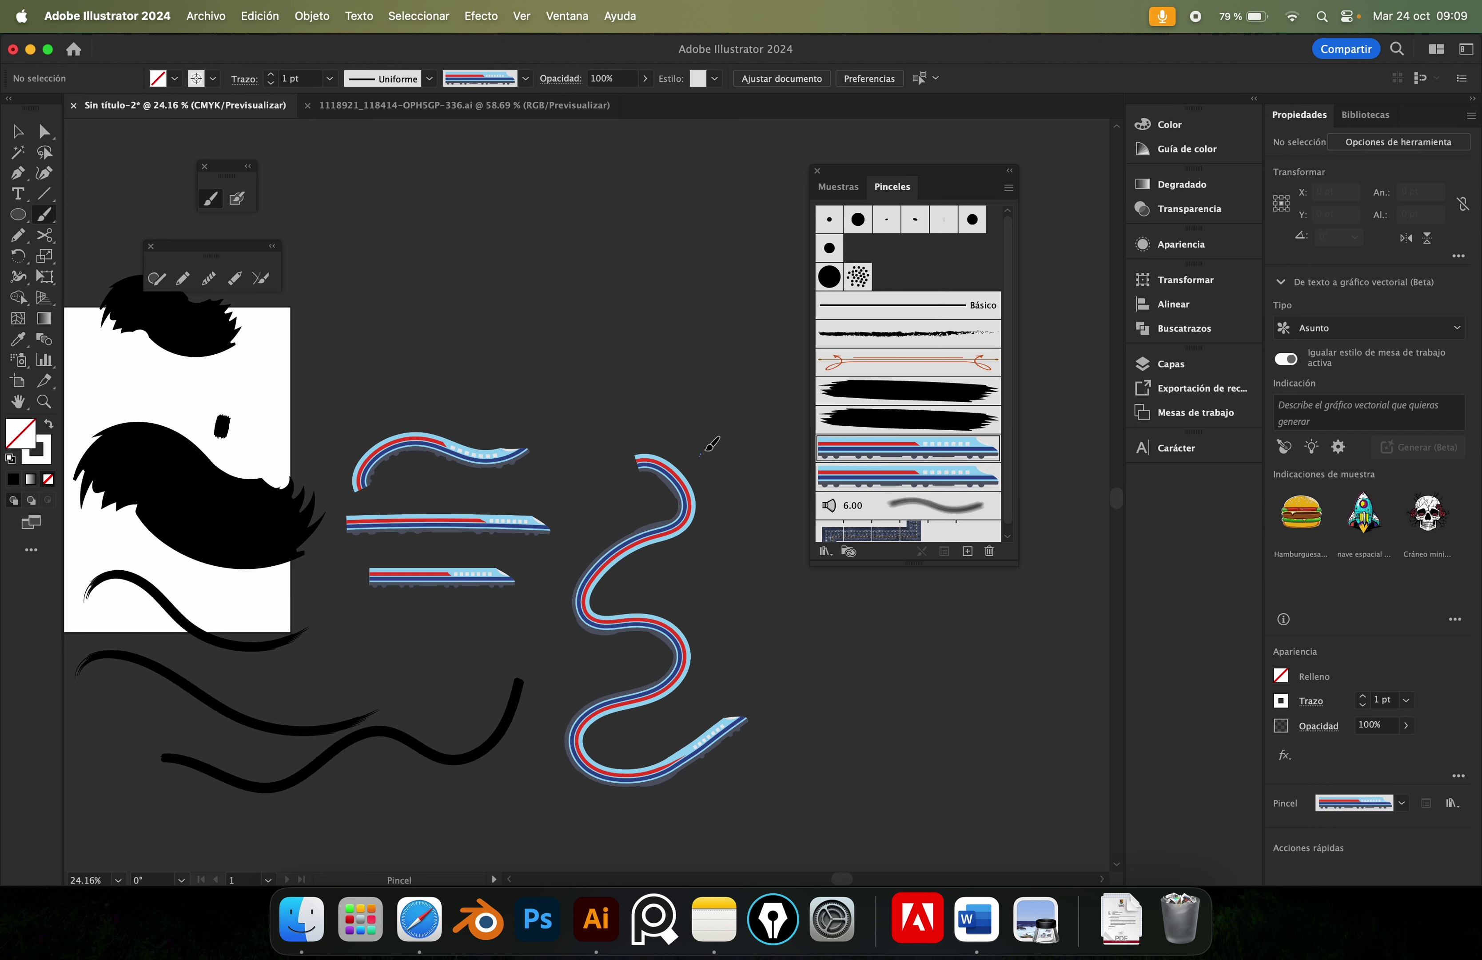
drag(873, 604, 849, 746)
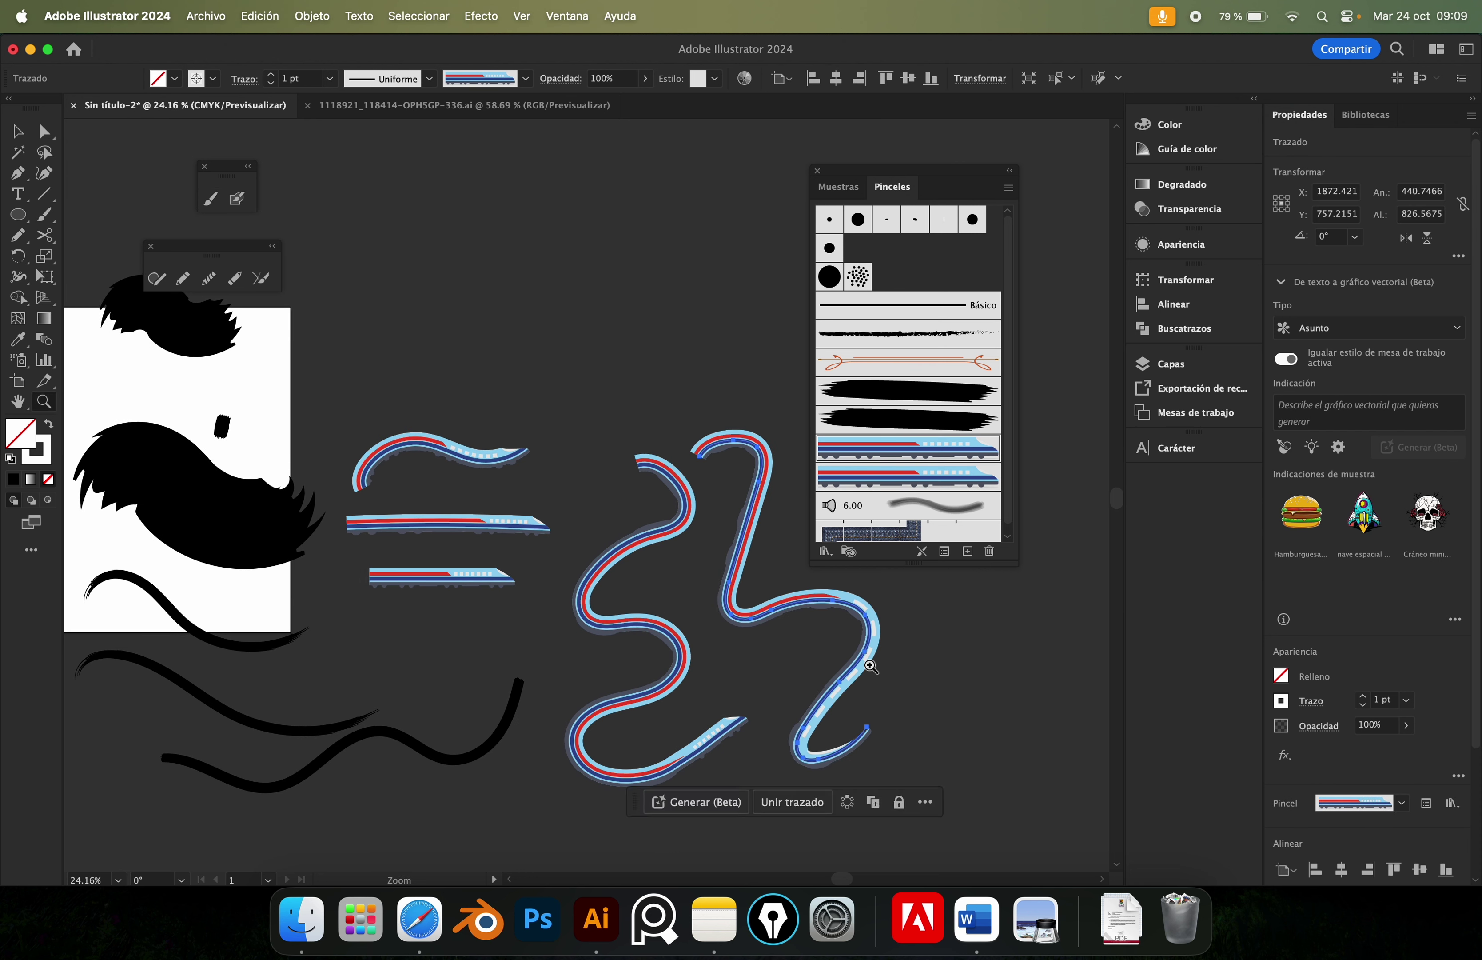
mouse_move(898, 662)
mouse_down()
mouse_move(914, 705)
mouse_move(756, 665)
mouse_up()
click(835, 662)
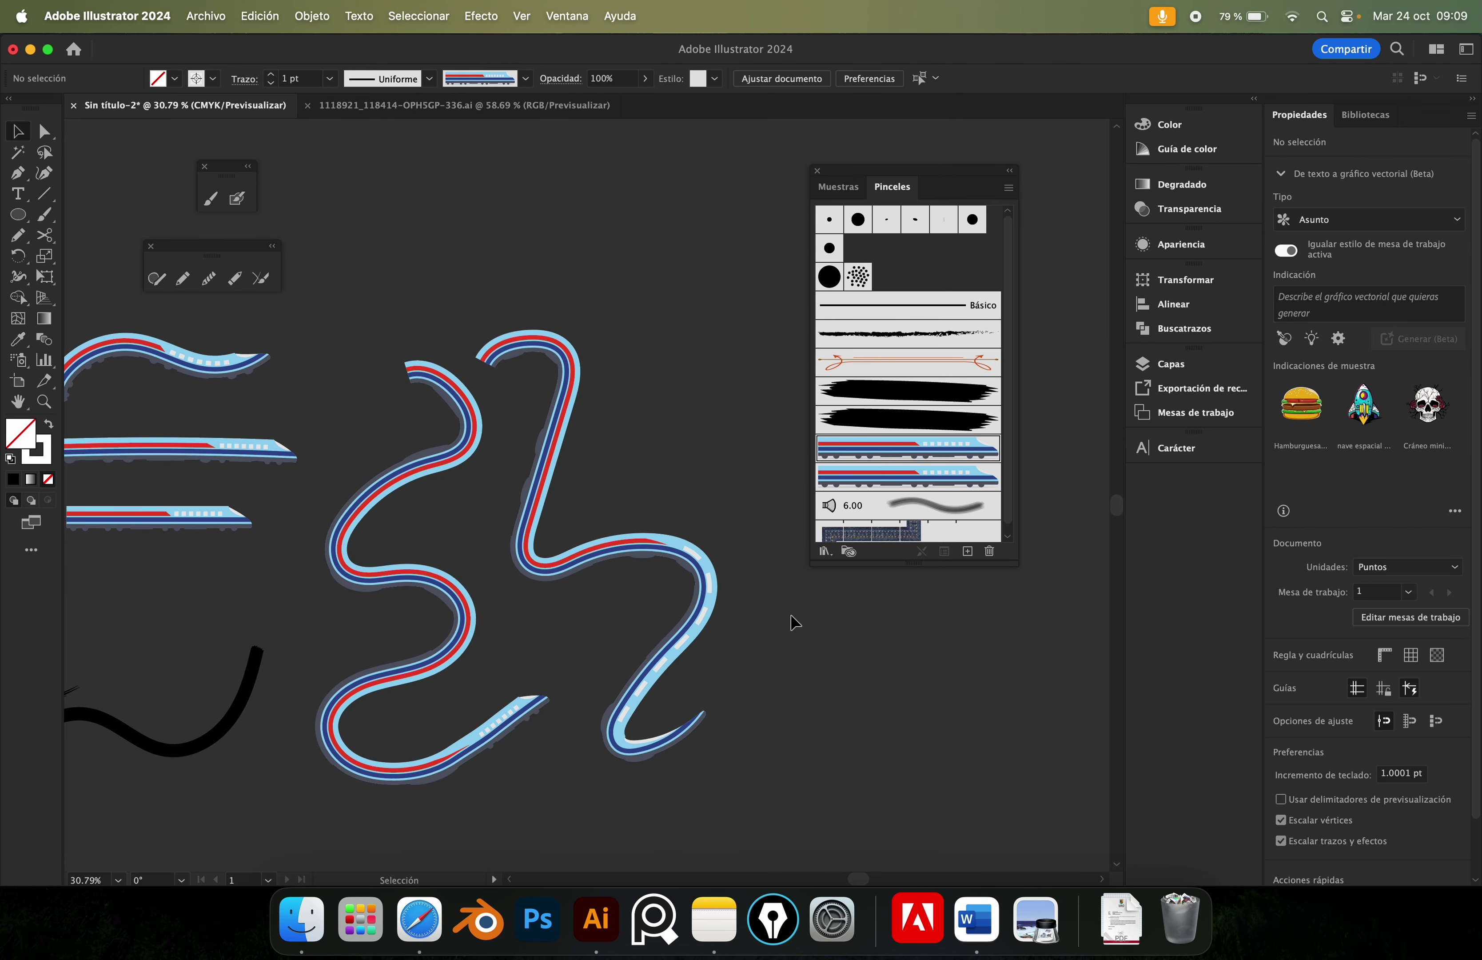
Choose the 6.00 Fregar bristle brush in the Brushes panel and zoom out.
click(851, 477)
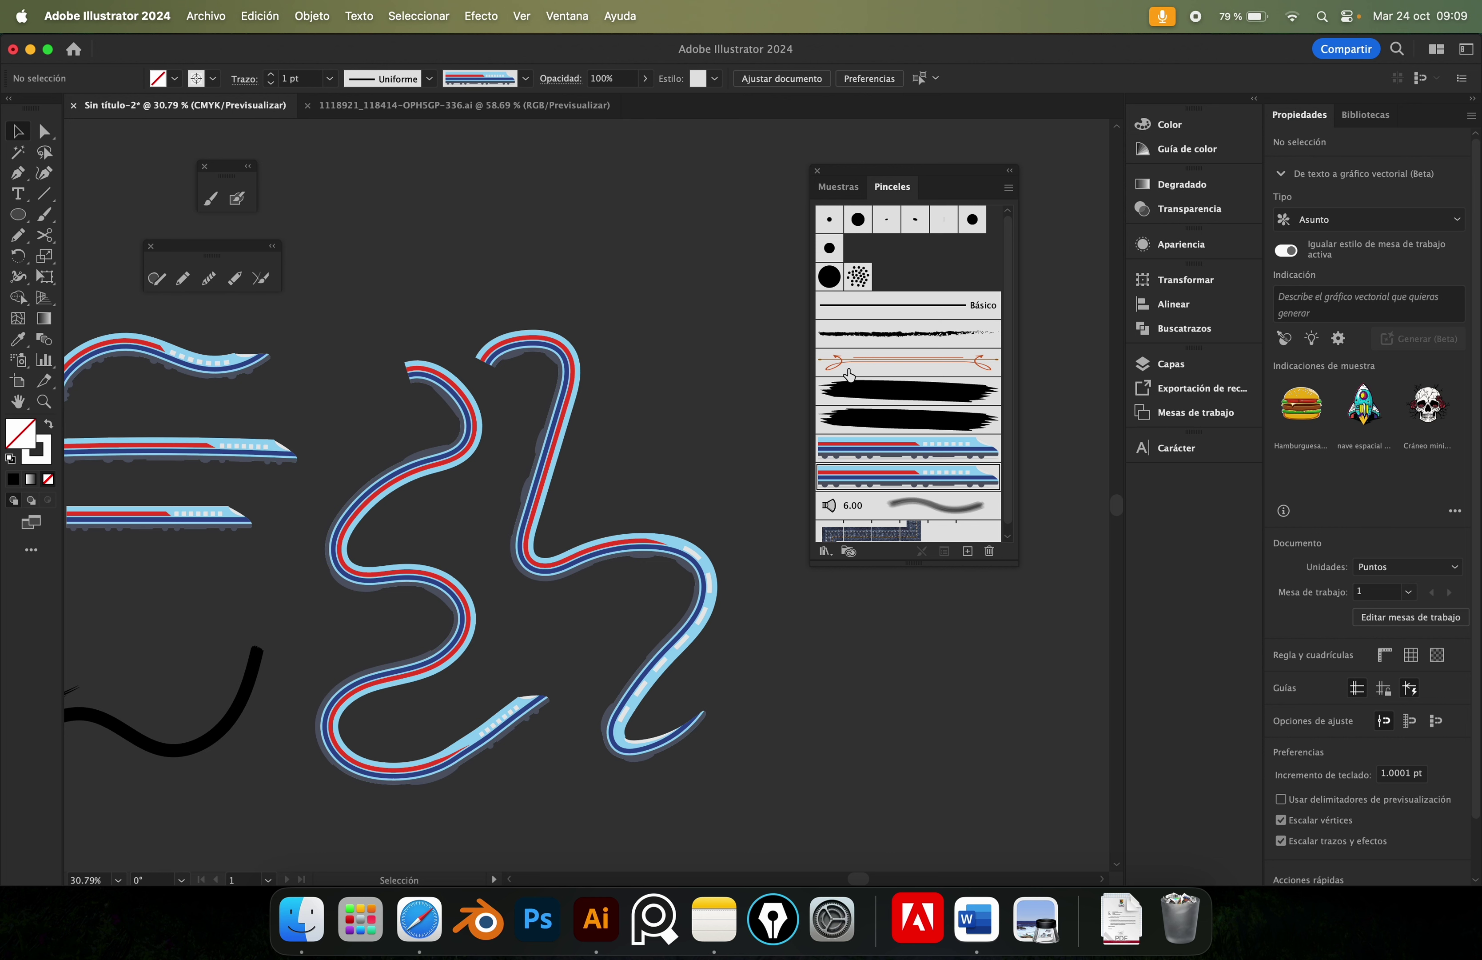
click(892, 506)
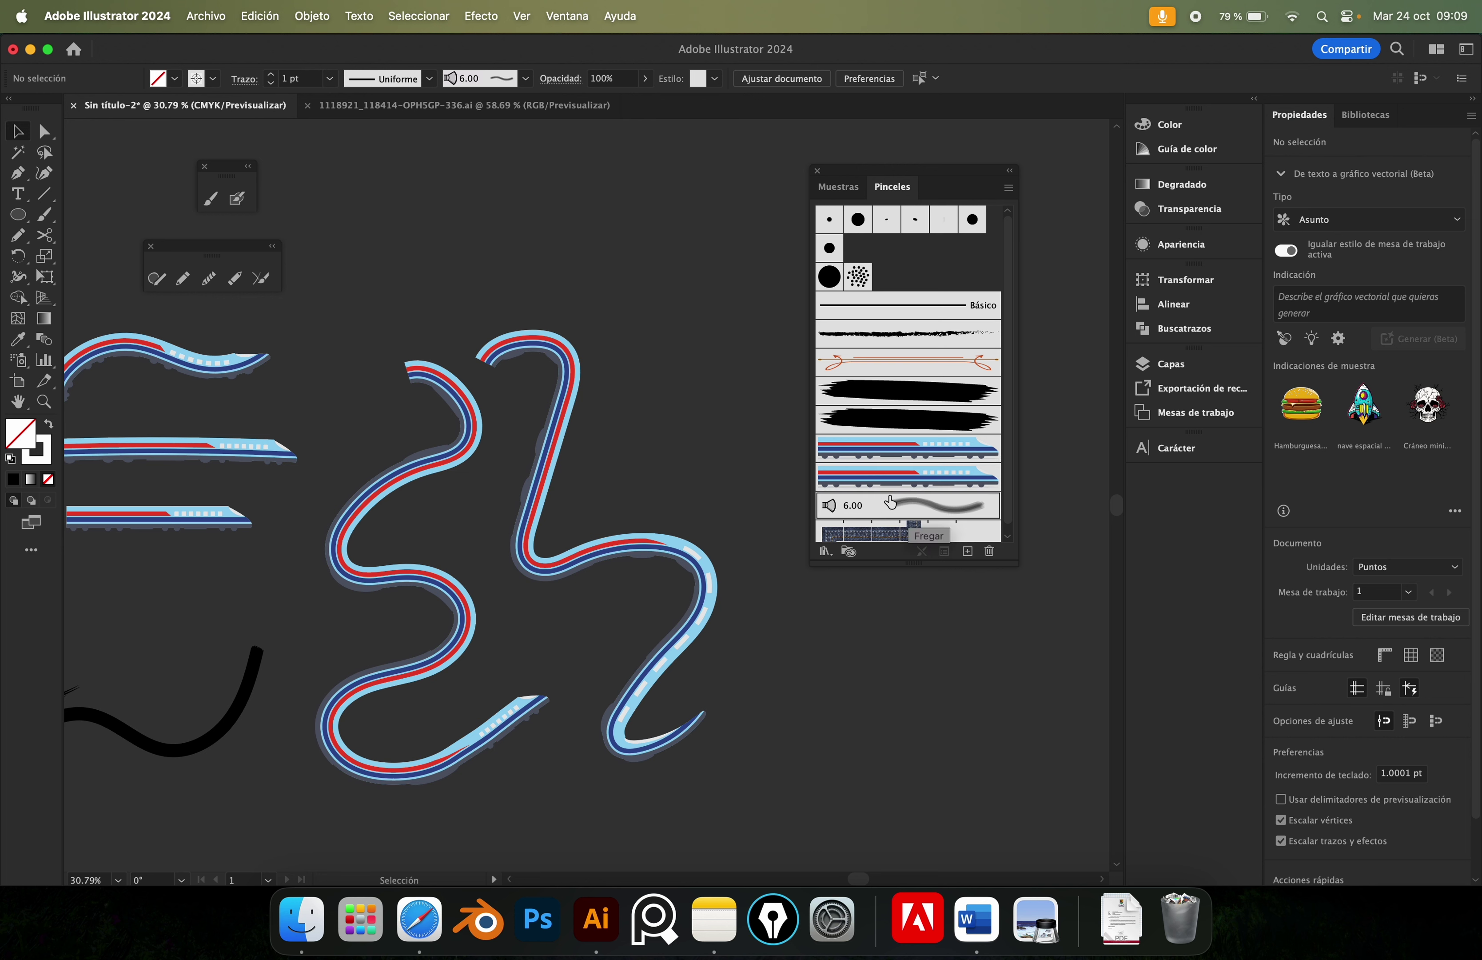
key(z)
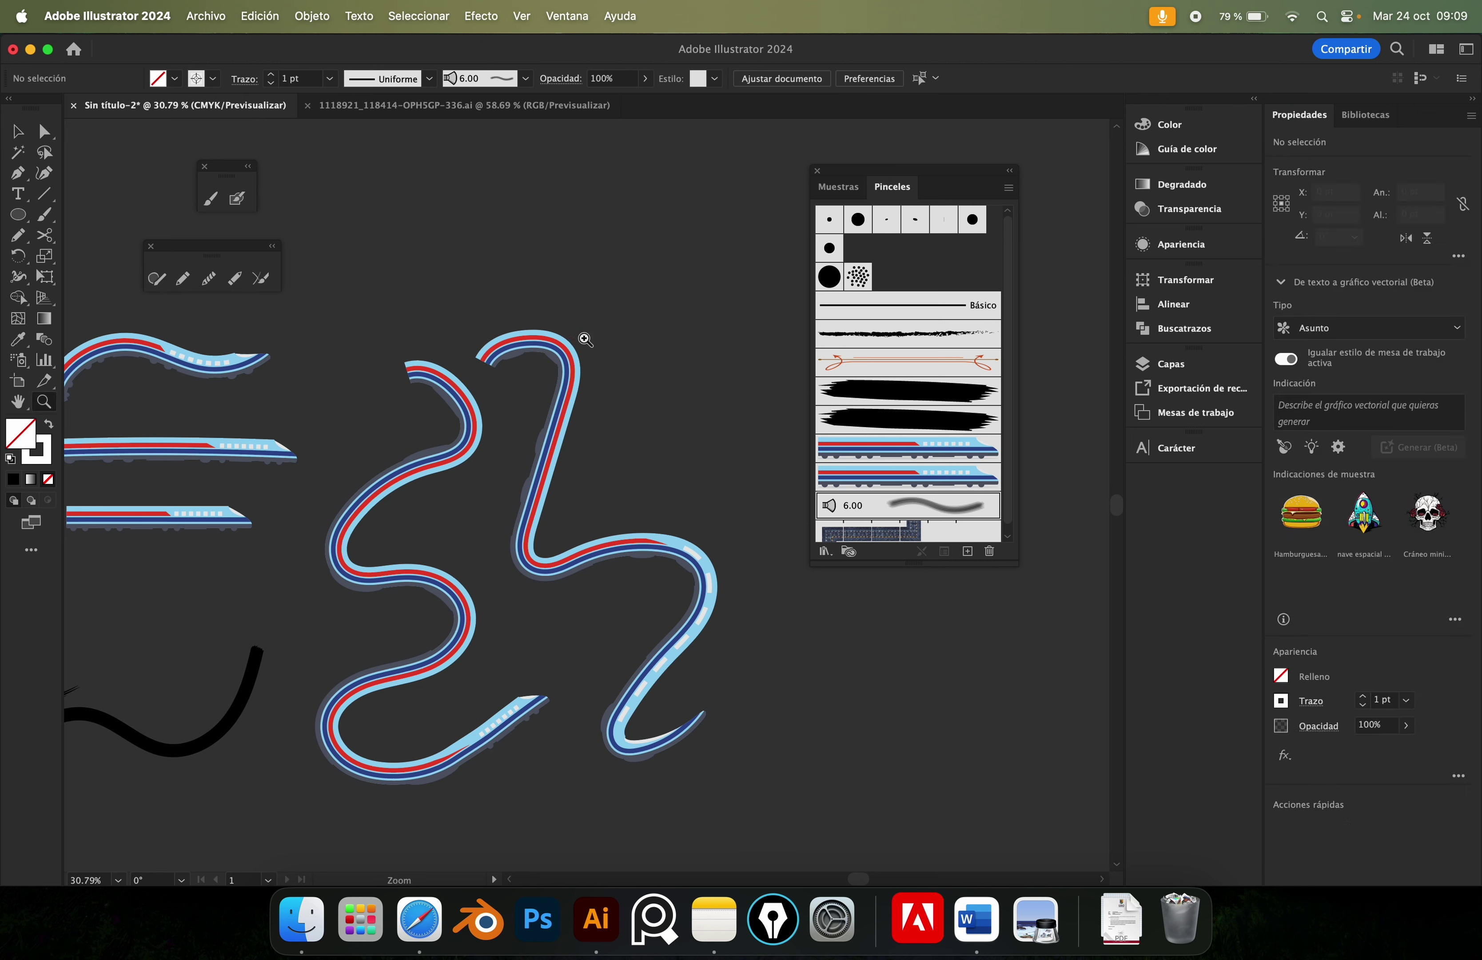
scroll(503, 334, down, 2)
Select and delete all artwork, leaving a blank artboard.
key(v)
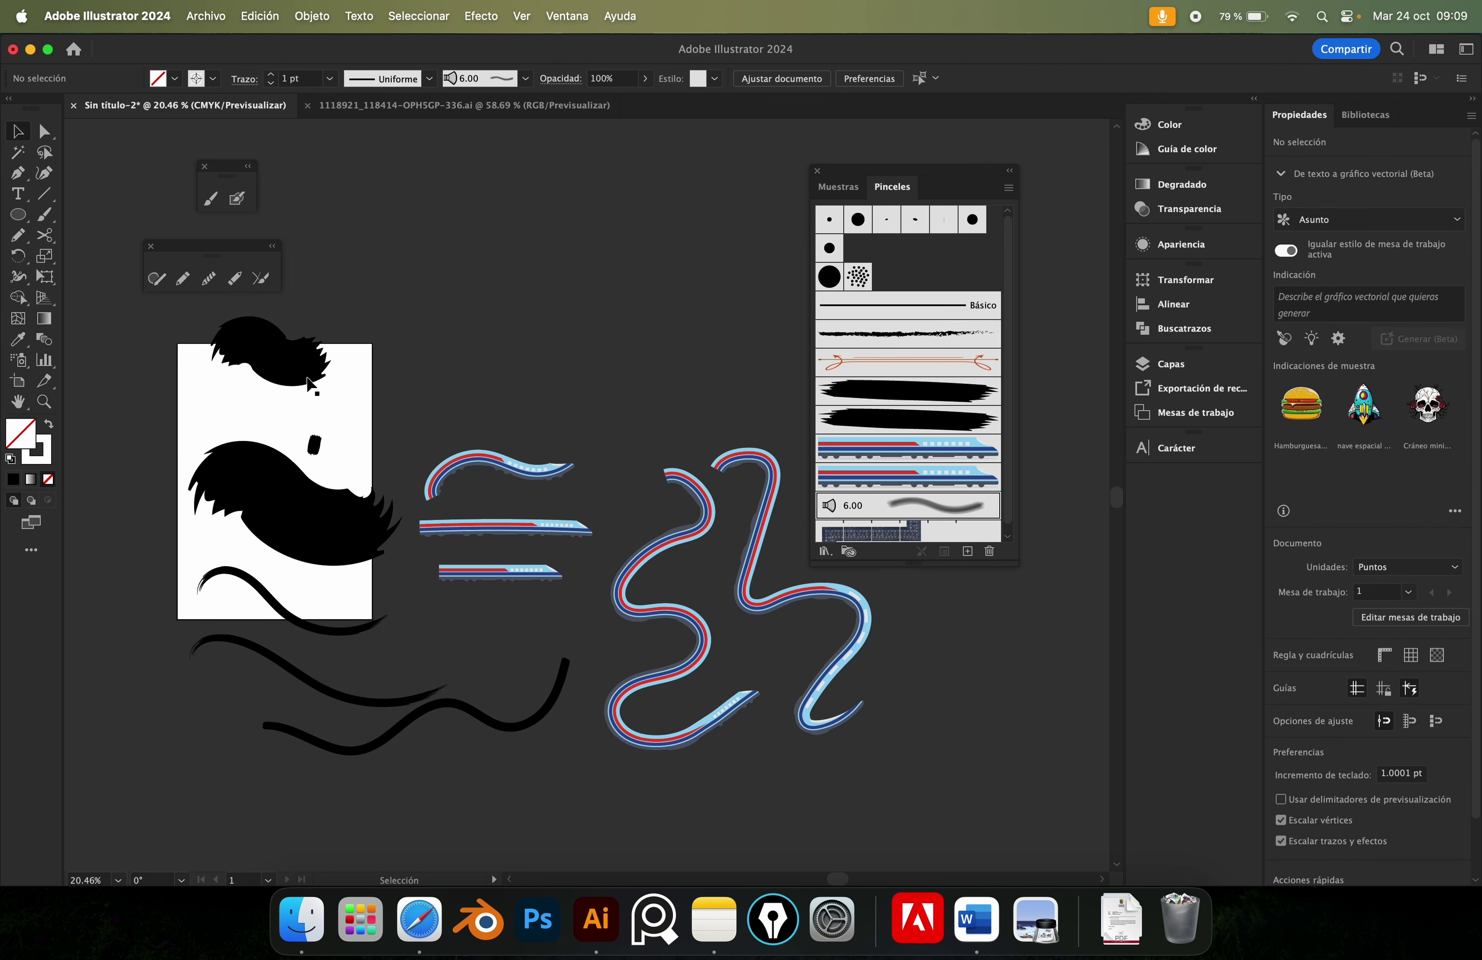
drag(171, 336, 845, 779)
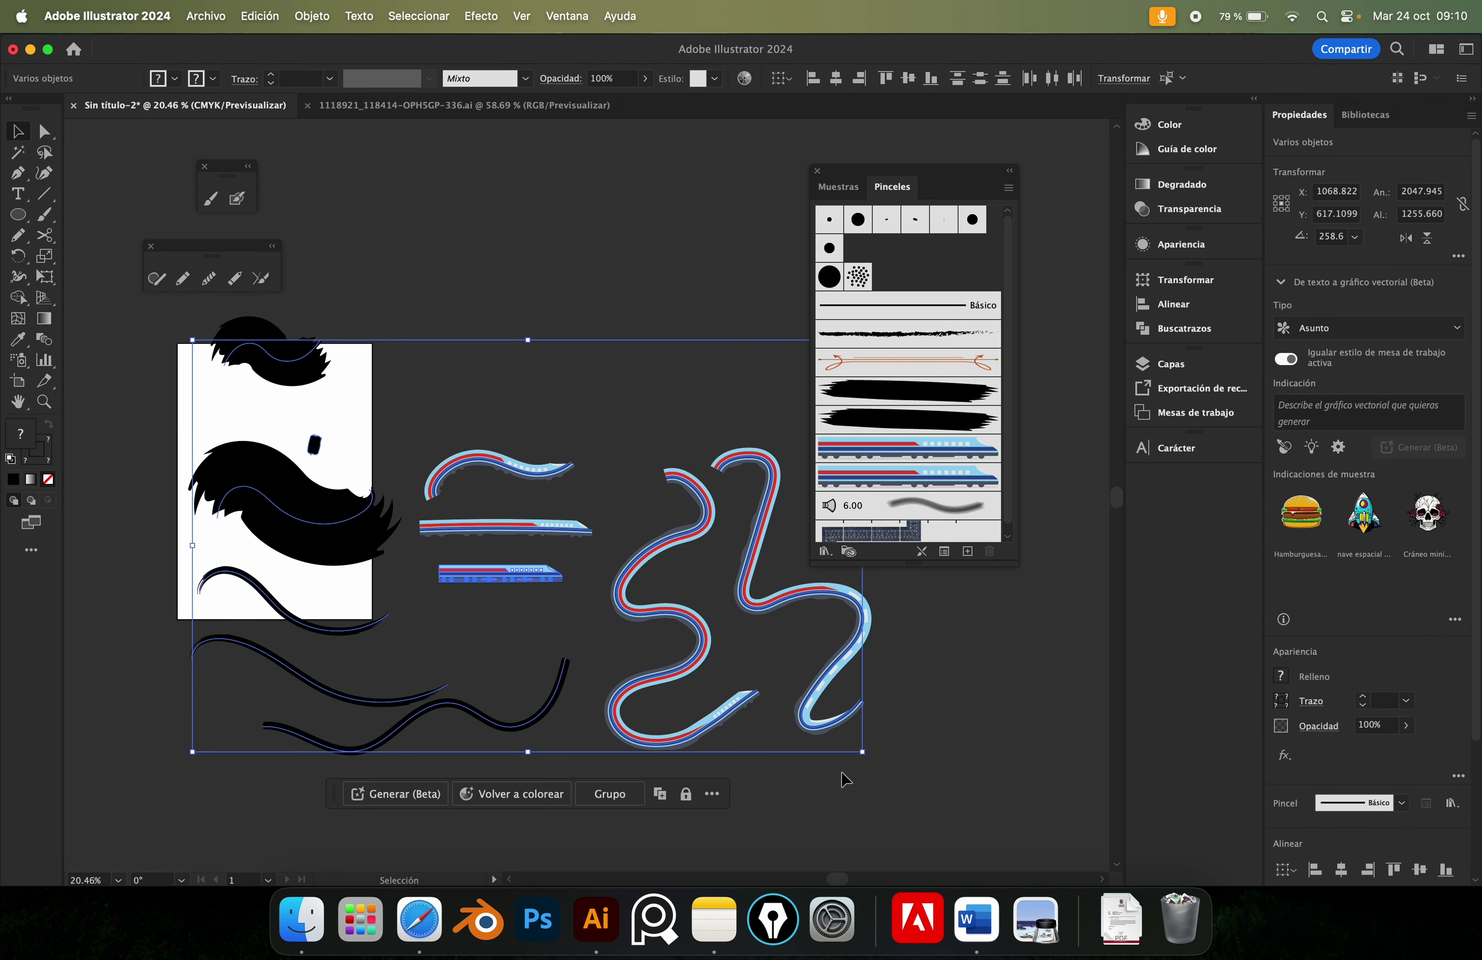
key(Delete)
key(z)
scroll(278, 440, up, 3)
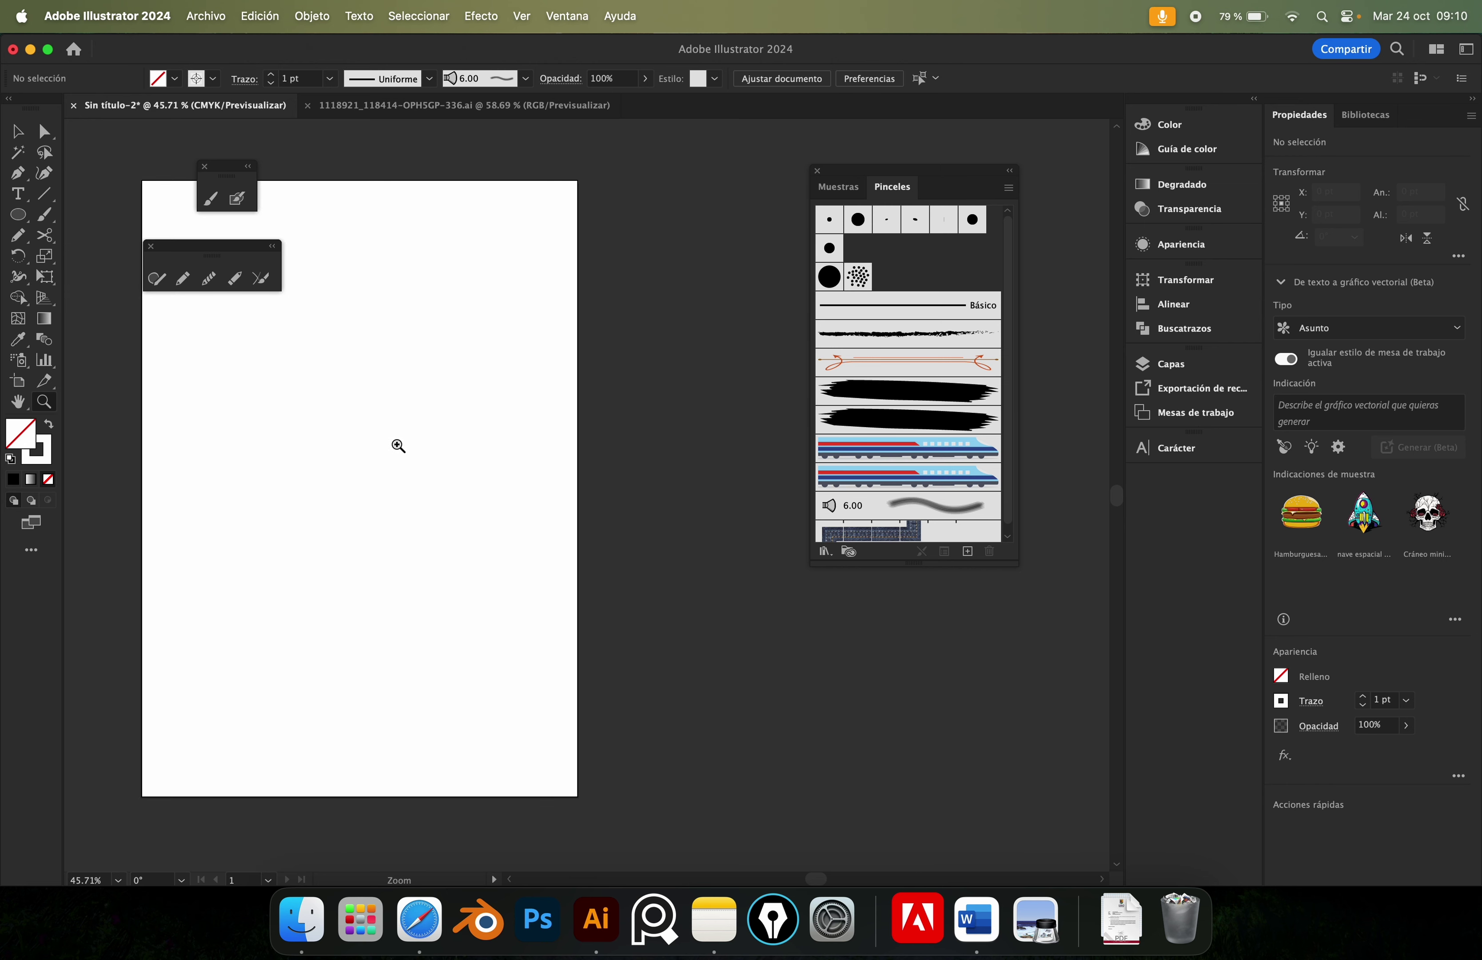
scroll(459, 464, up, 1)
Set the Fregar bristle brush shape to Curva plana with 161% bristle length.
key(b)
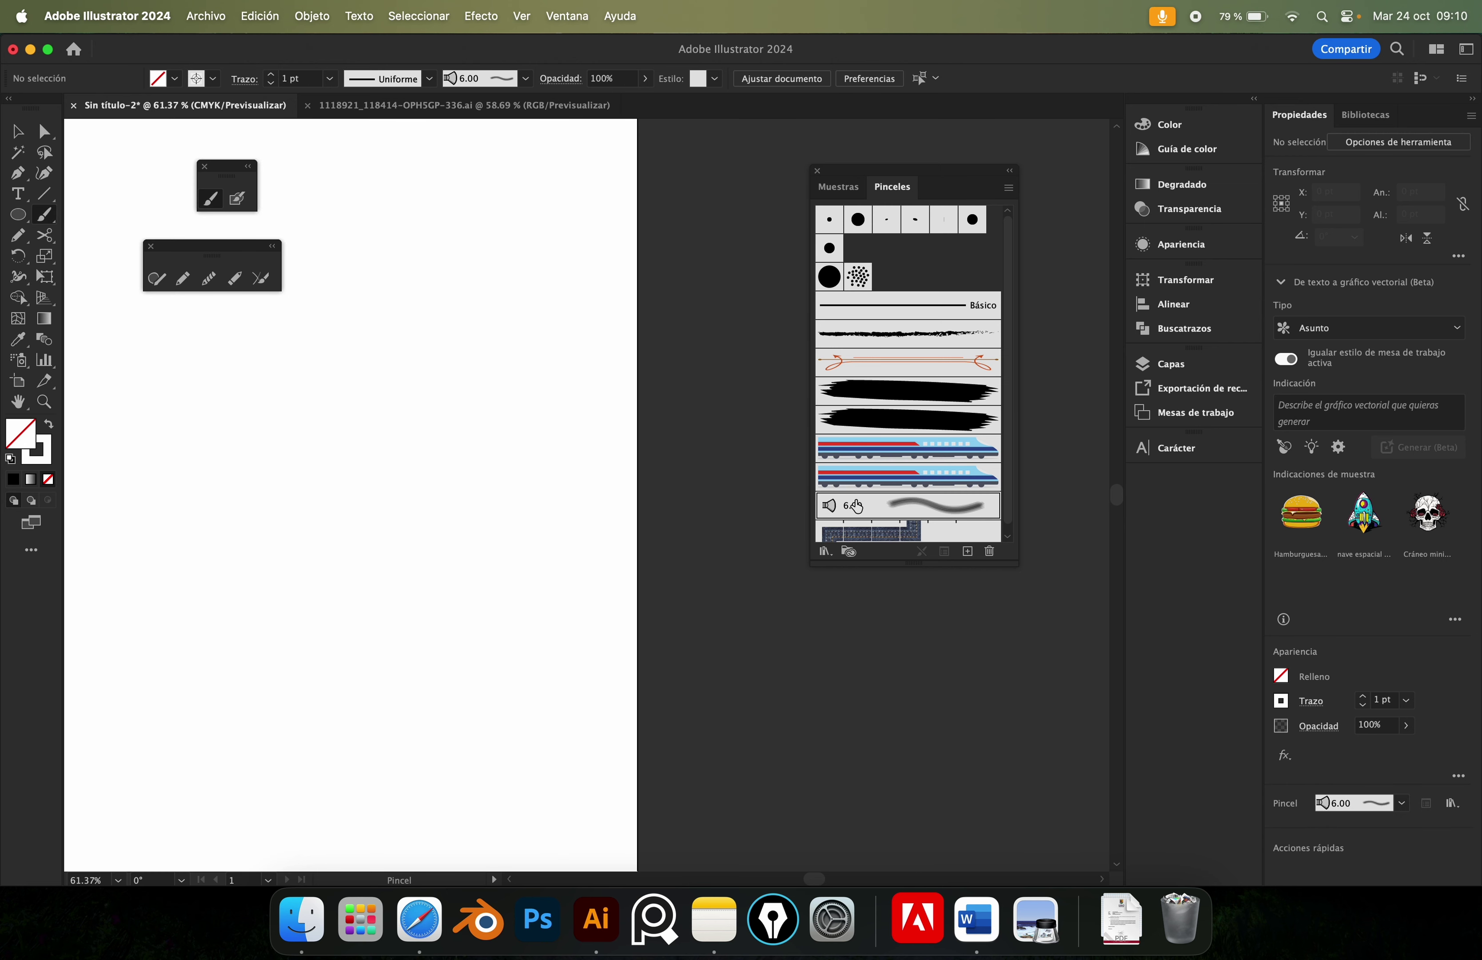
double_click(855, 505)
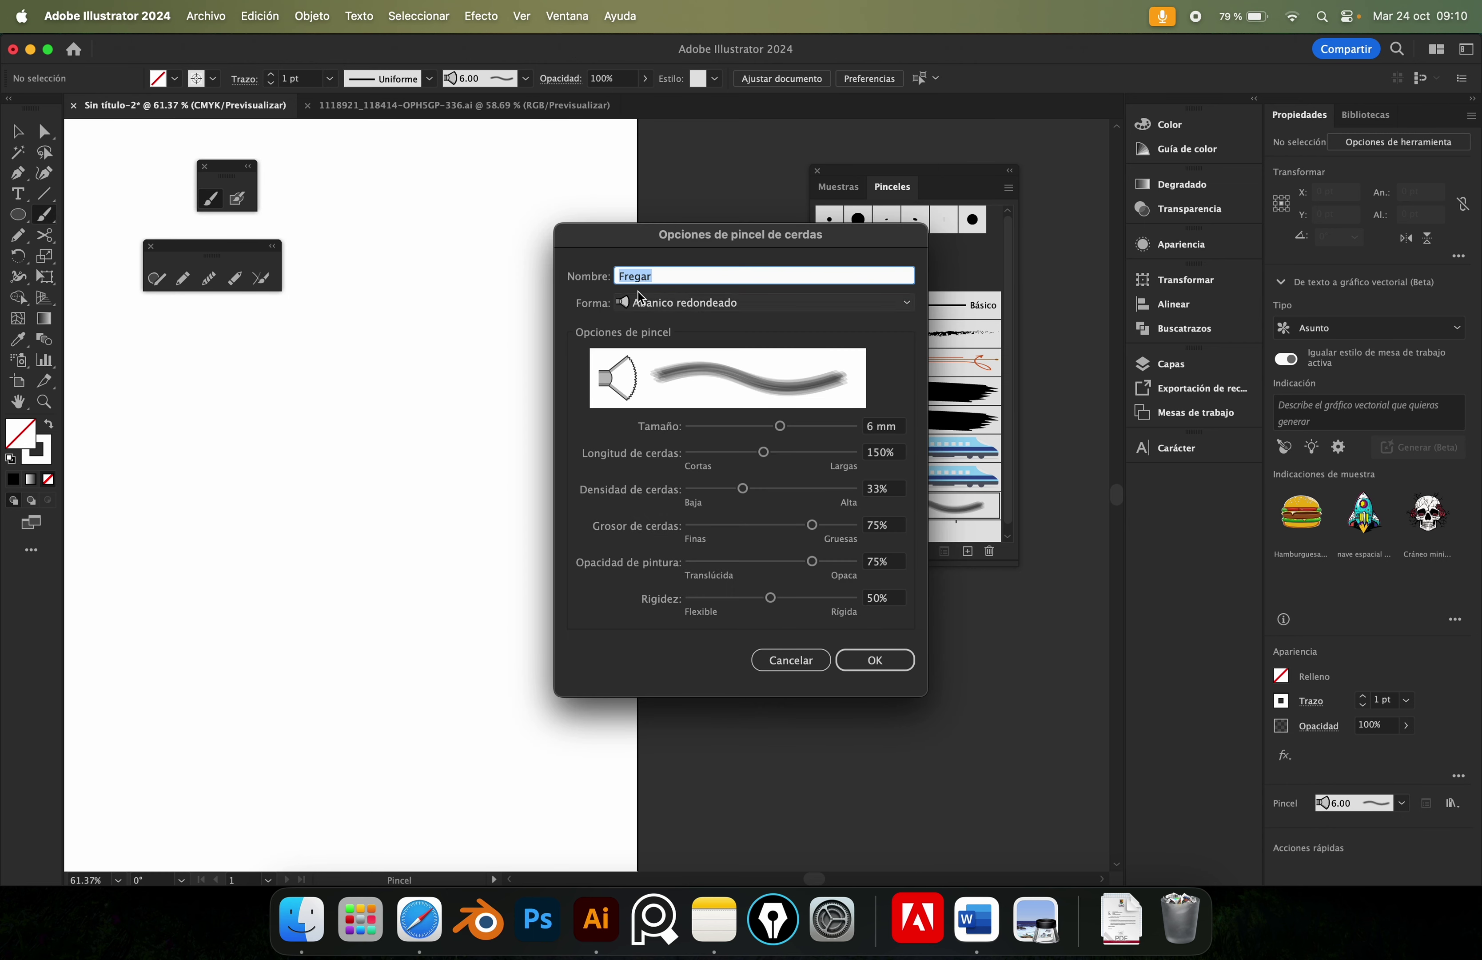
click(685, 304)
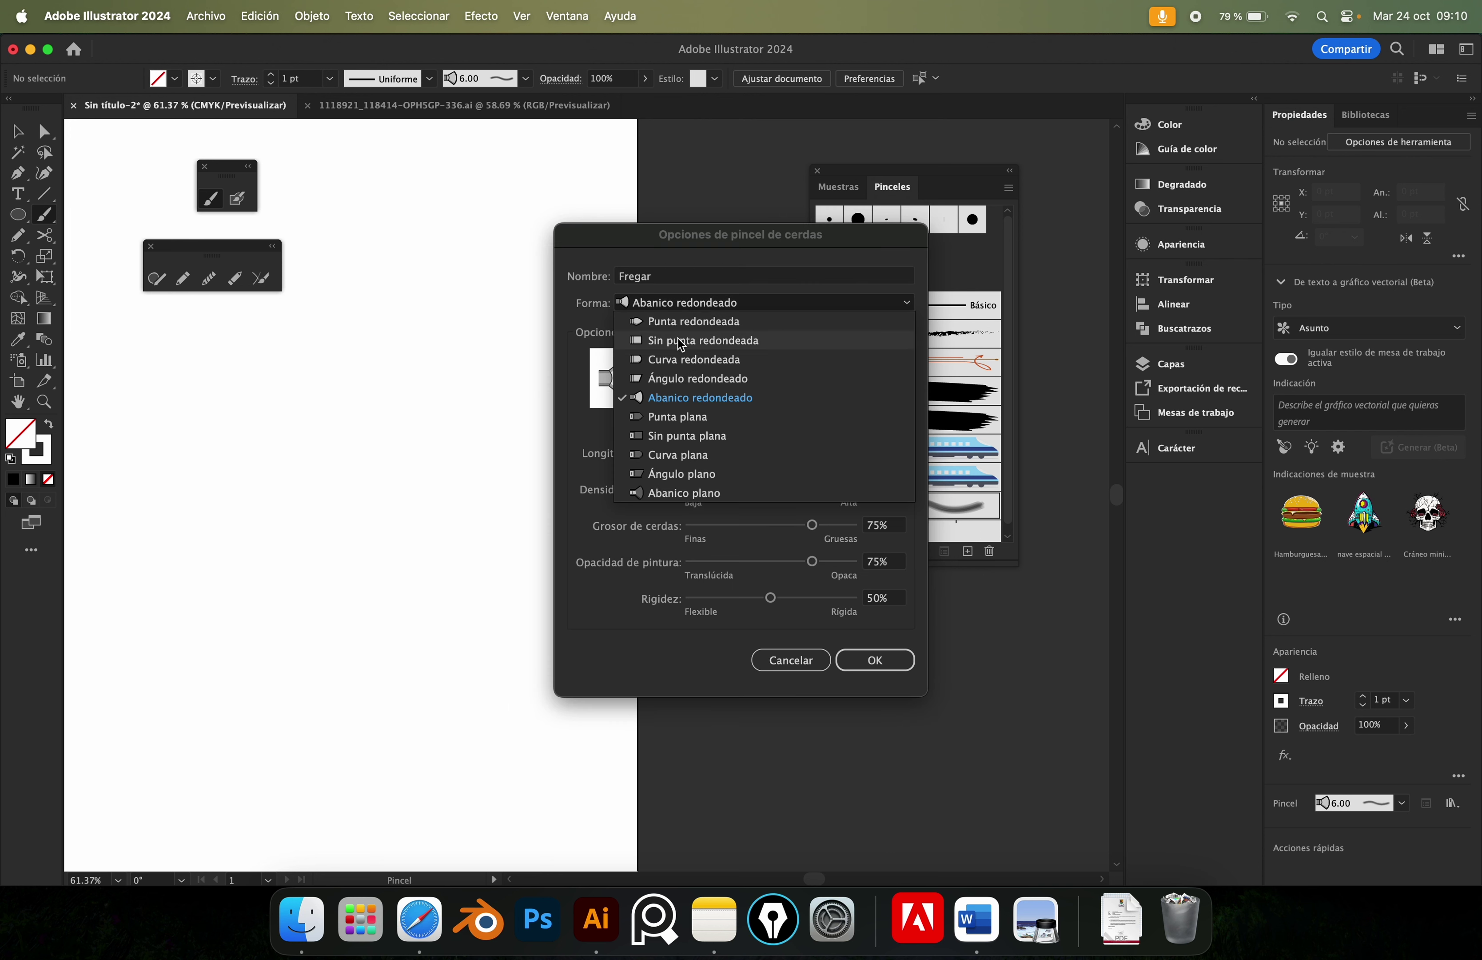
click(691, 321)
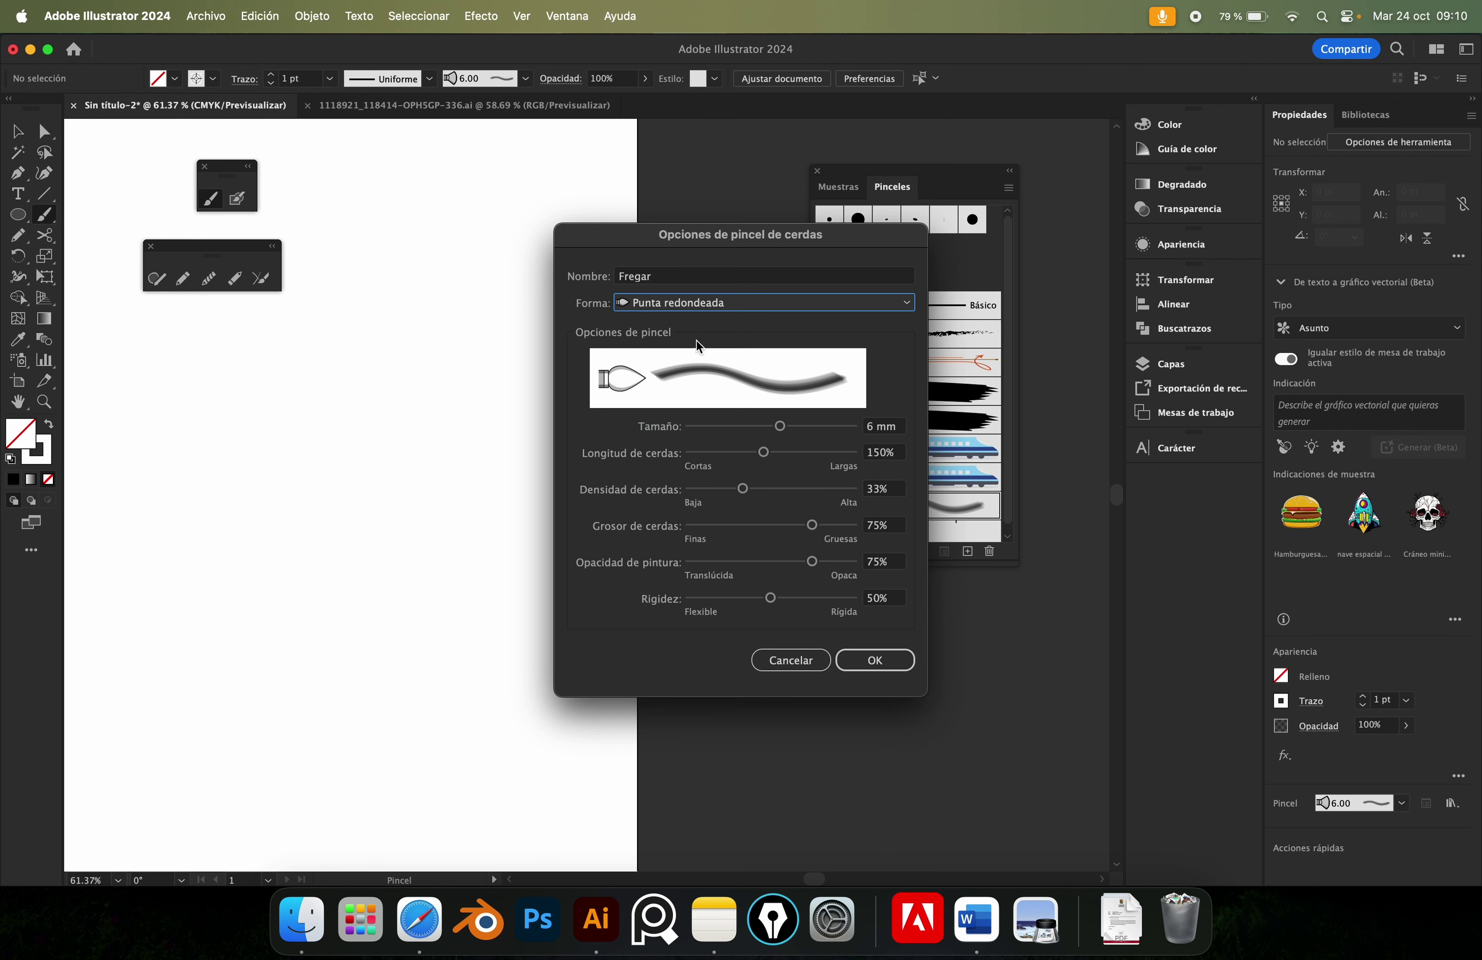
click(702, 305)
click(688, 380)
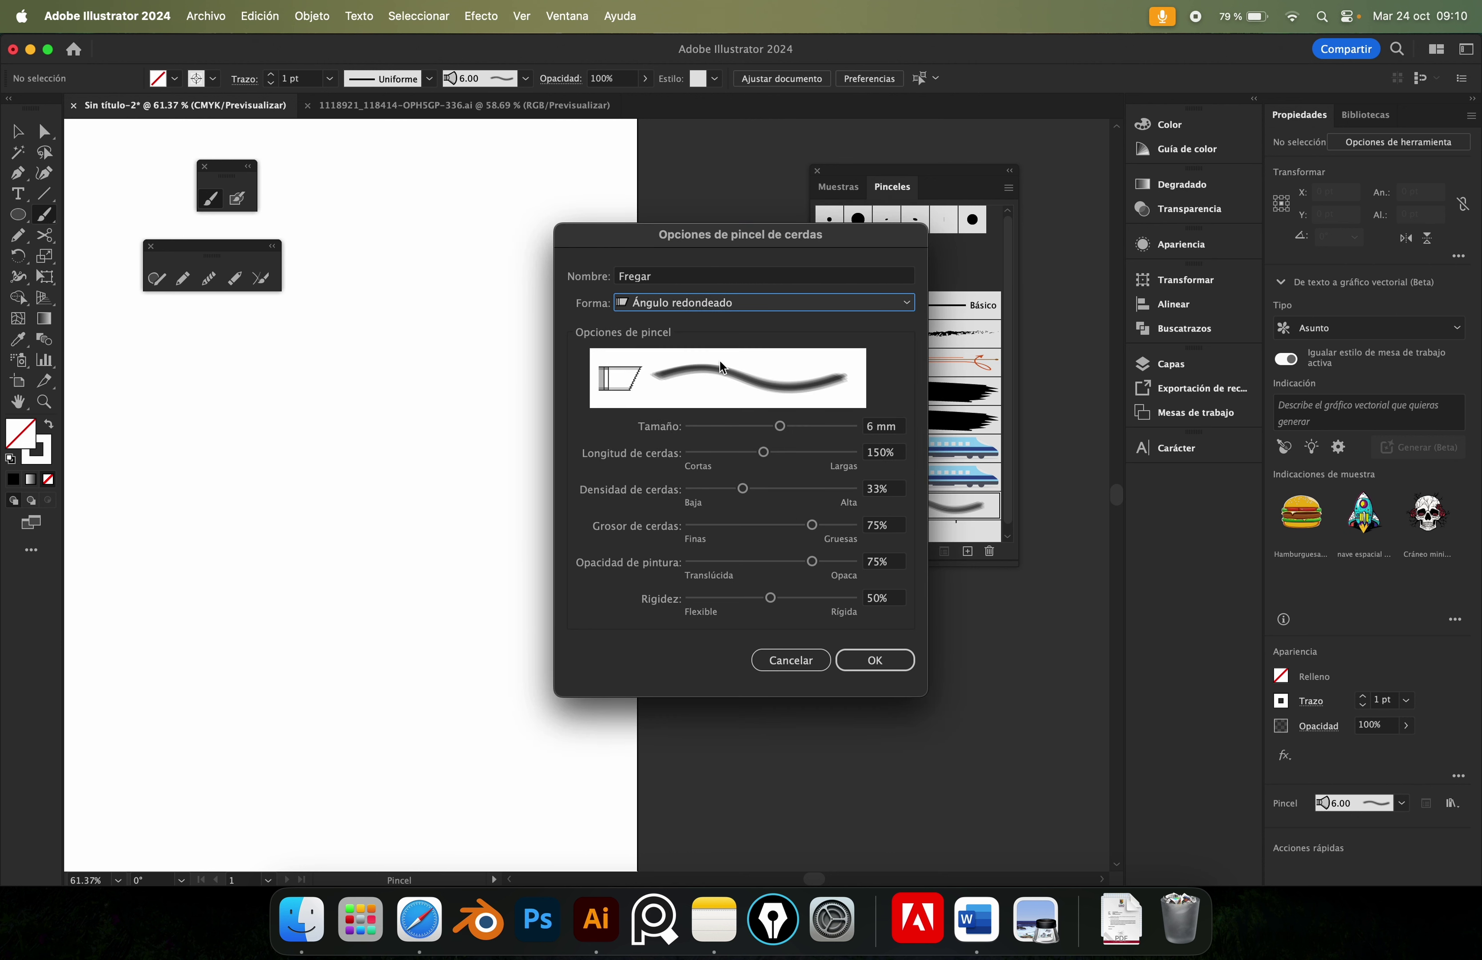
click(717, 305)
click(710, 454)
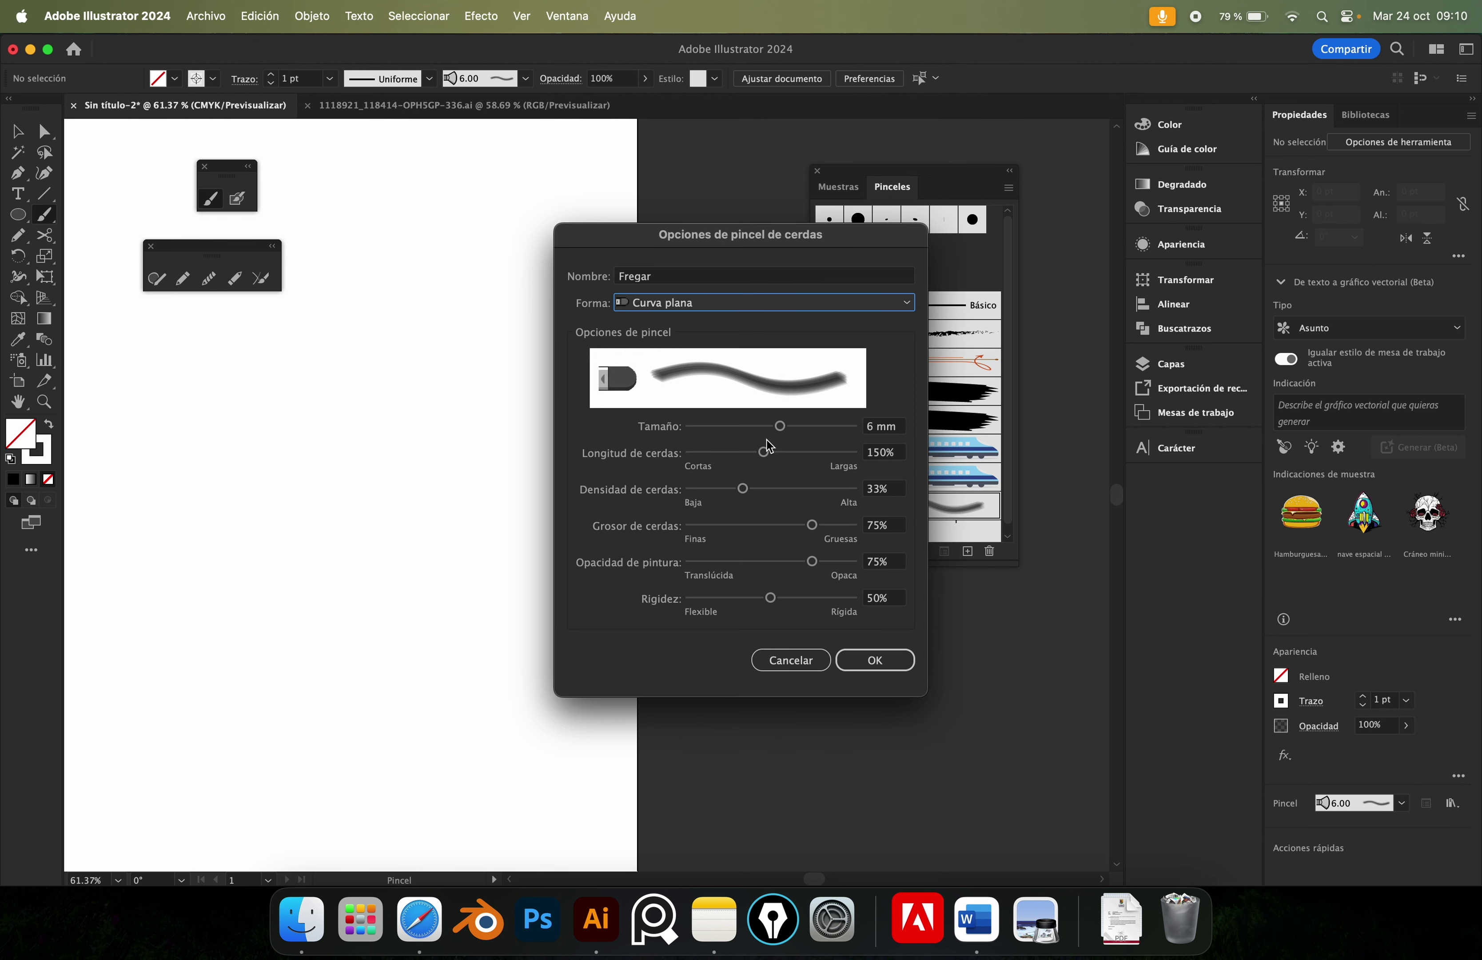
drag(769, 447, 773, 464)
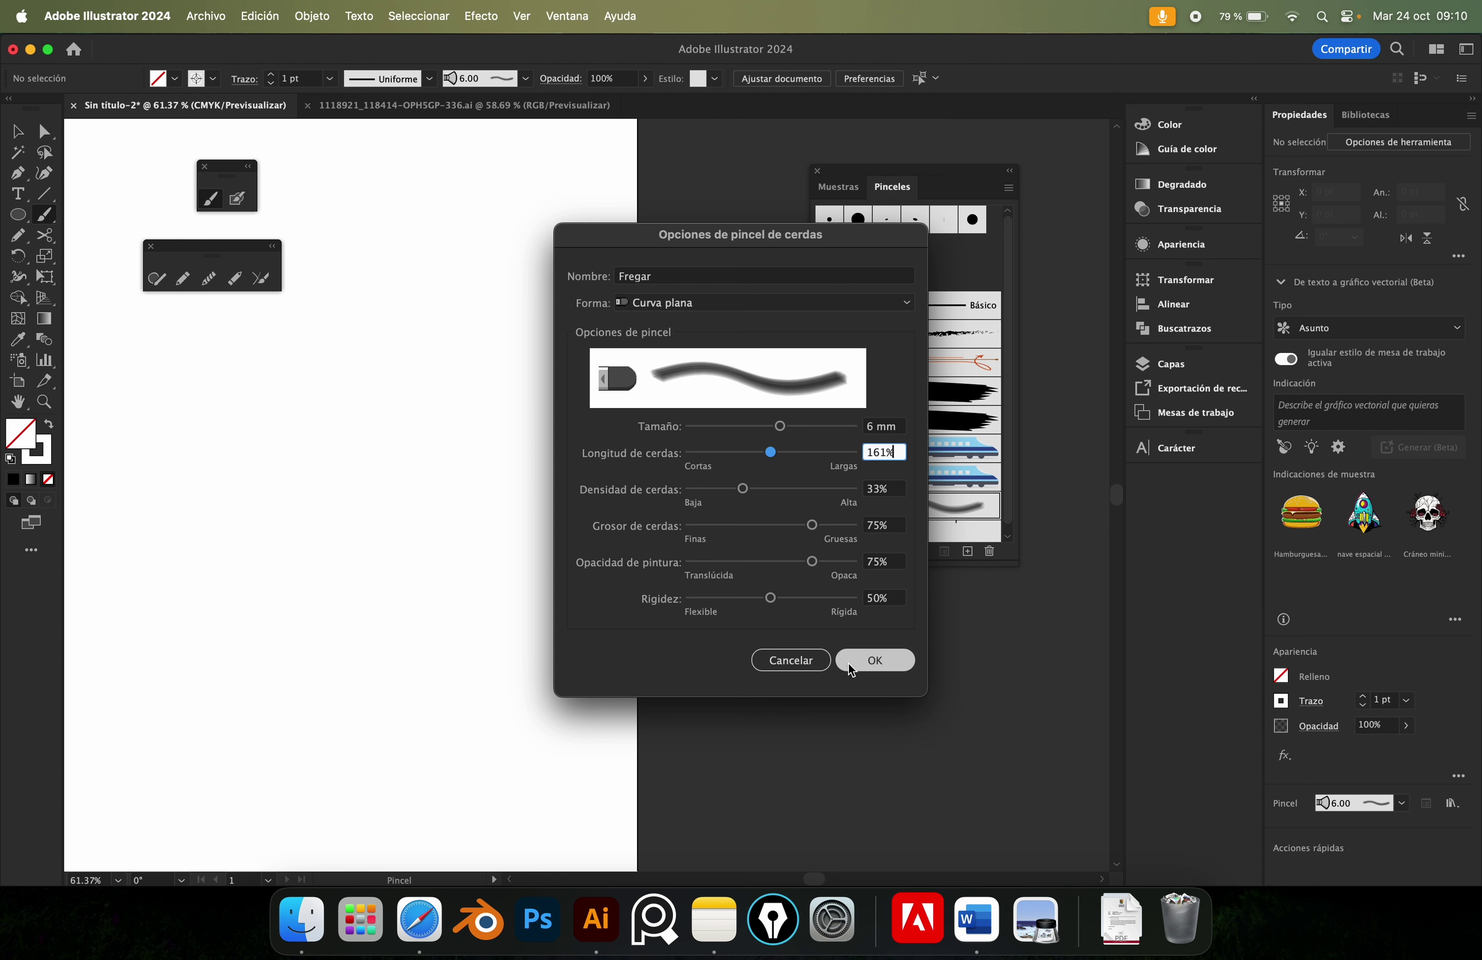
click(873, 659)
Undo the test stroke and reset colours to no fill with a black stroke.
drag(289, 509, 407, 537)
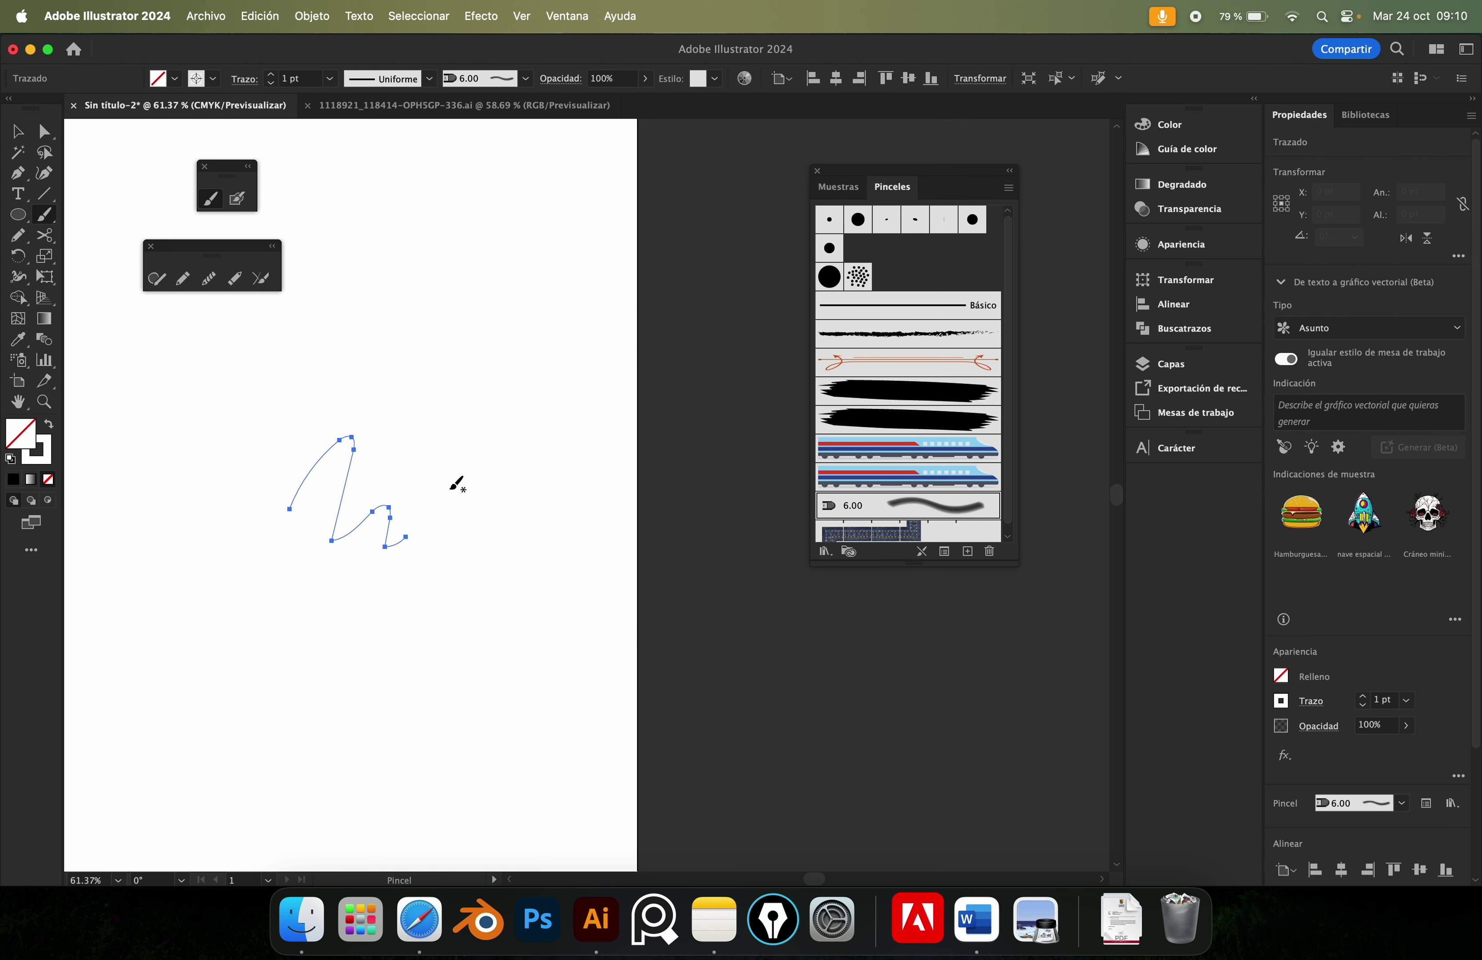
key(super+z)
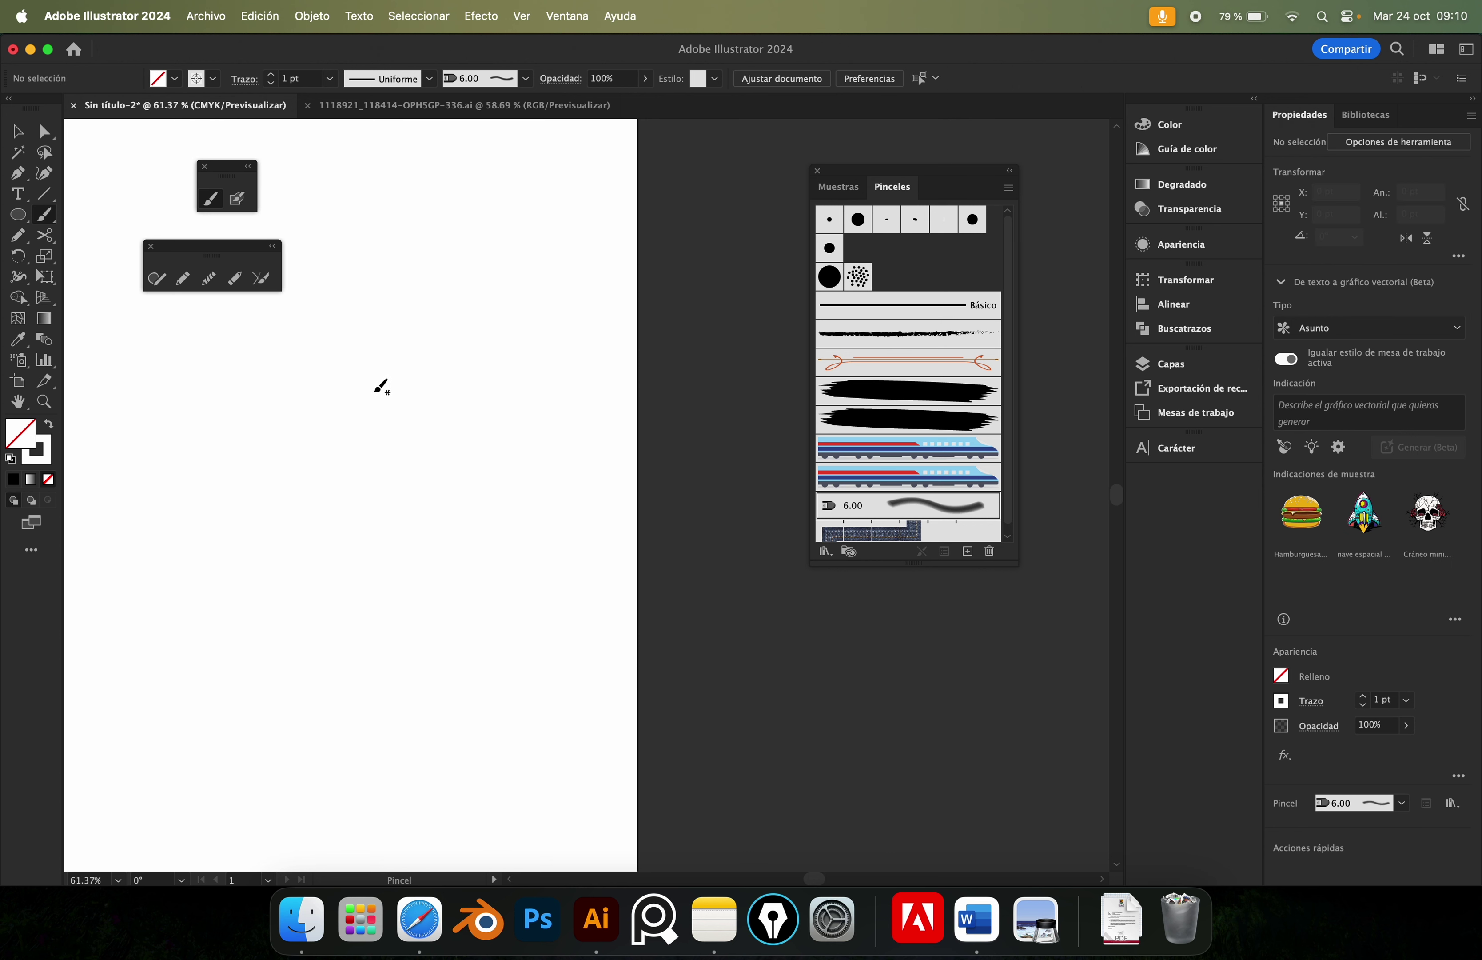
click(50, 424)
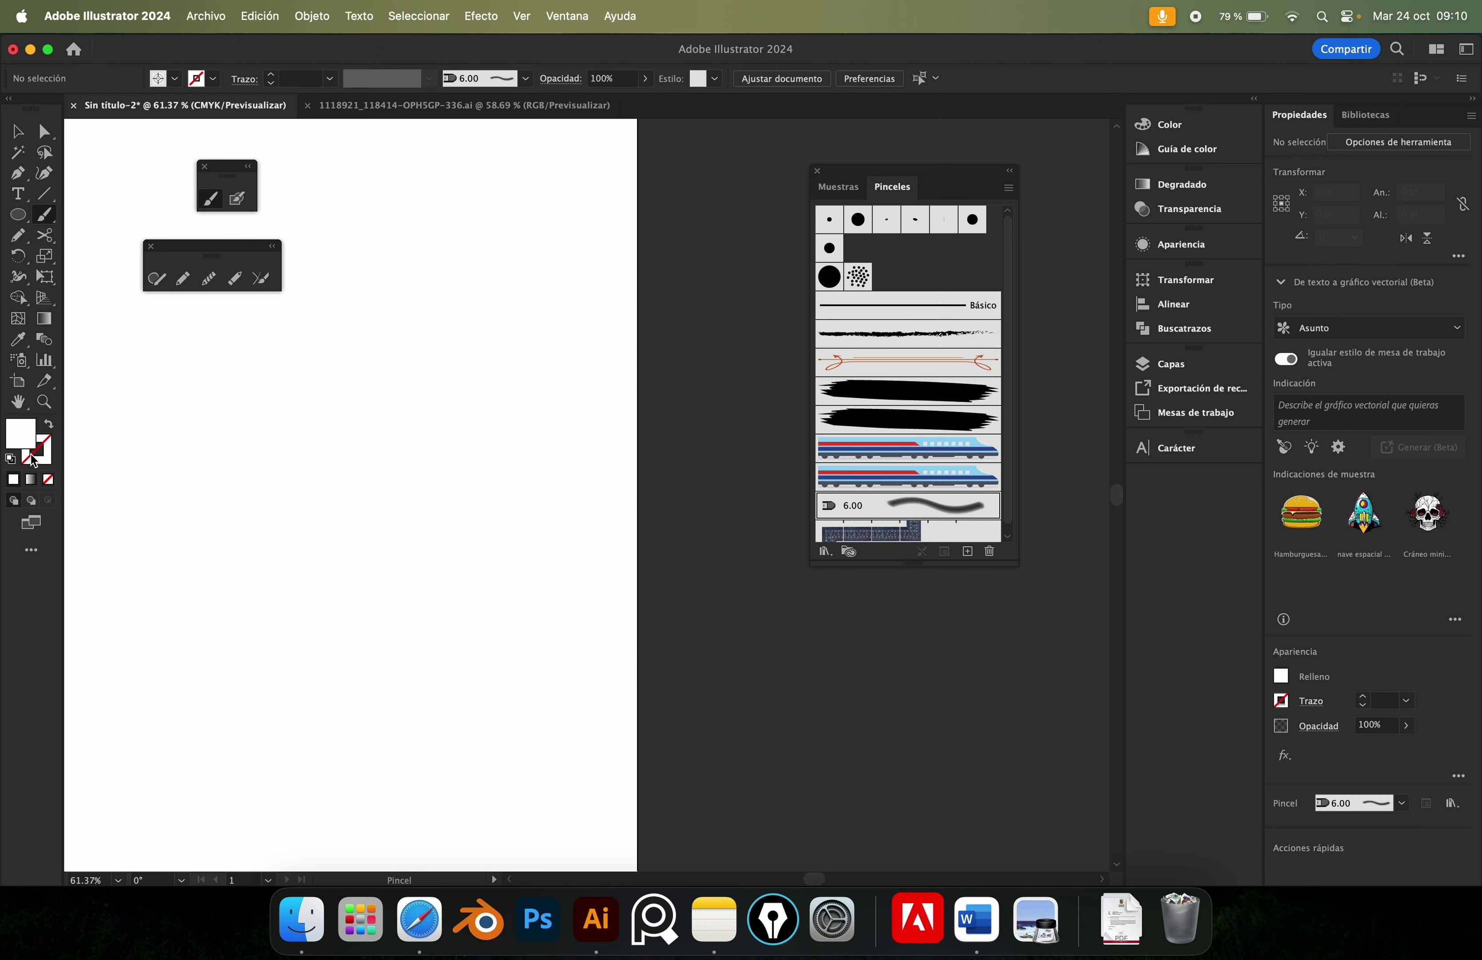
click(11, 459)
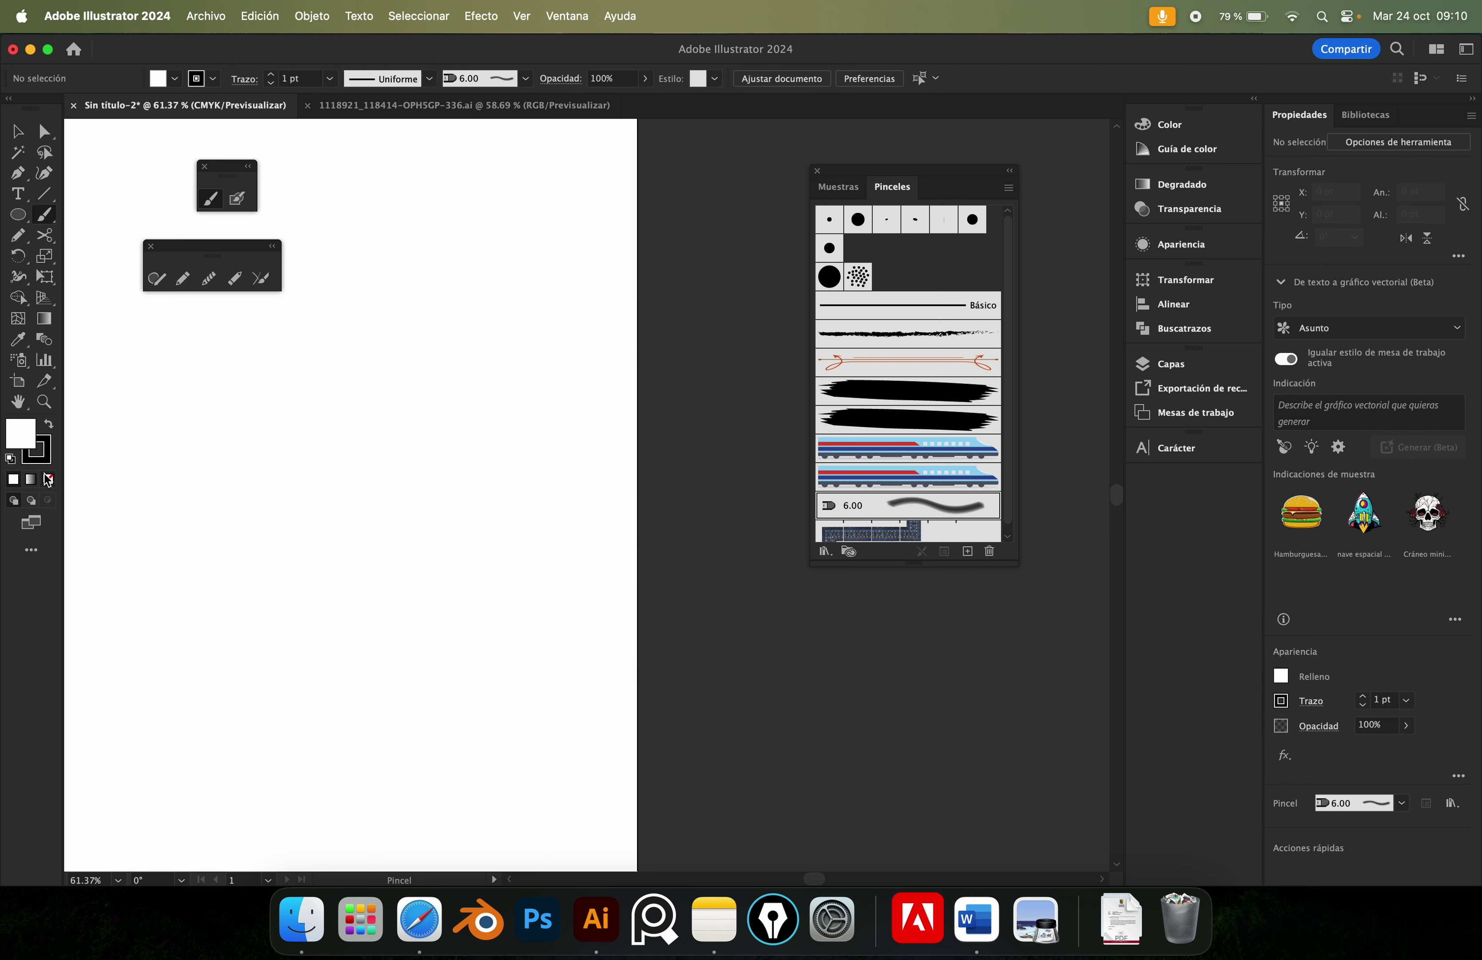
click(48, 479)
click(36, 448)
Paint a V, wavy, curved and diagonal bristle strokes across the artboard.
drag(223, 447, 314, 477)
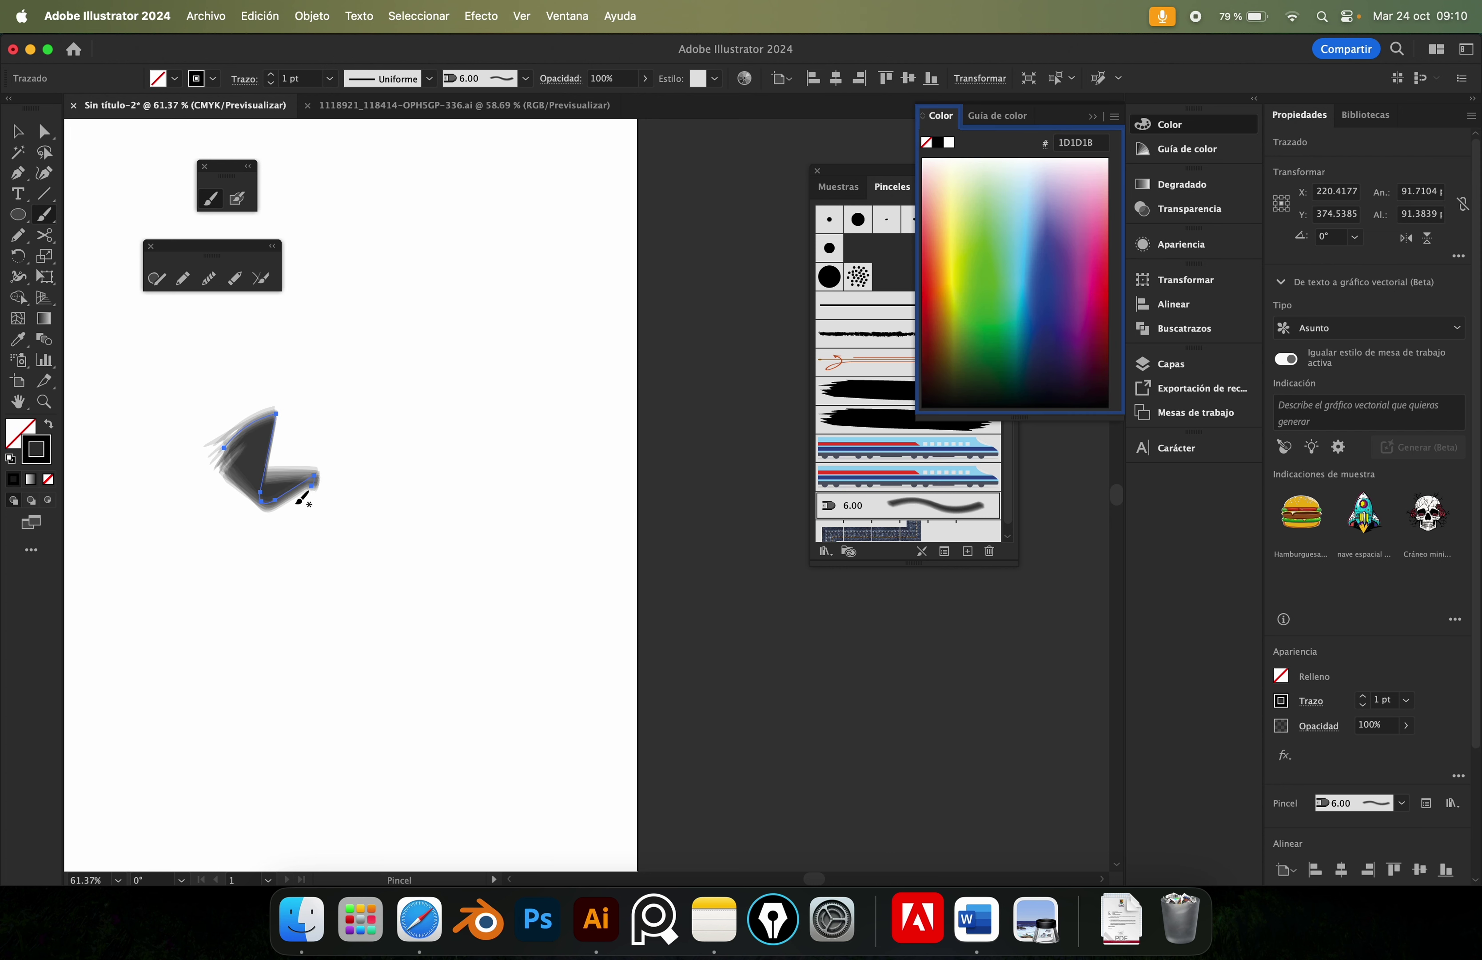
drag(297, 408, 435, 424)
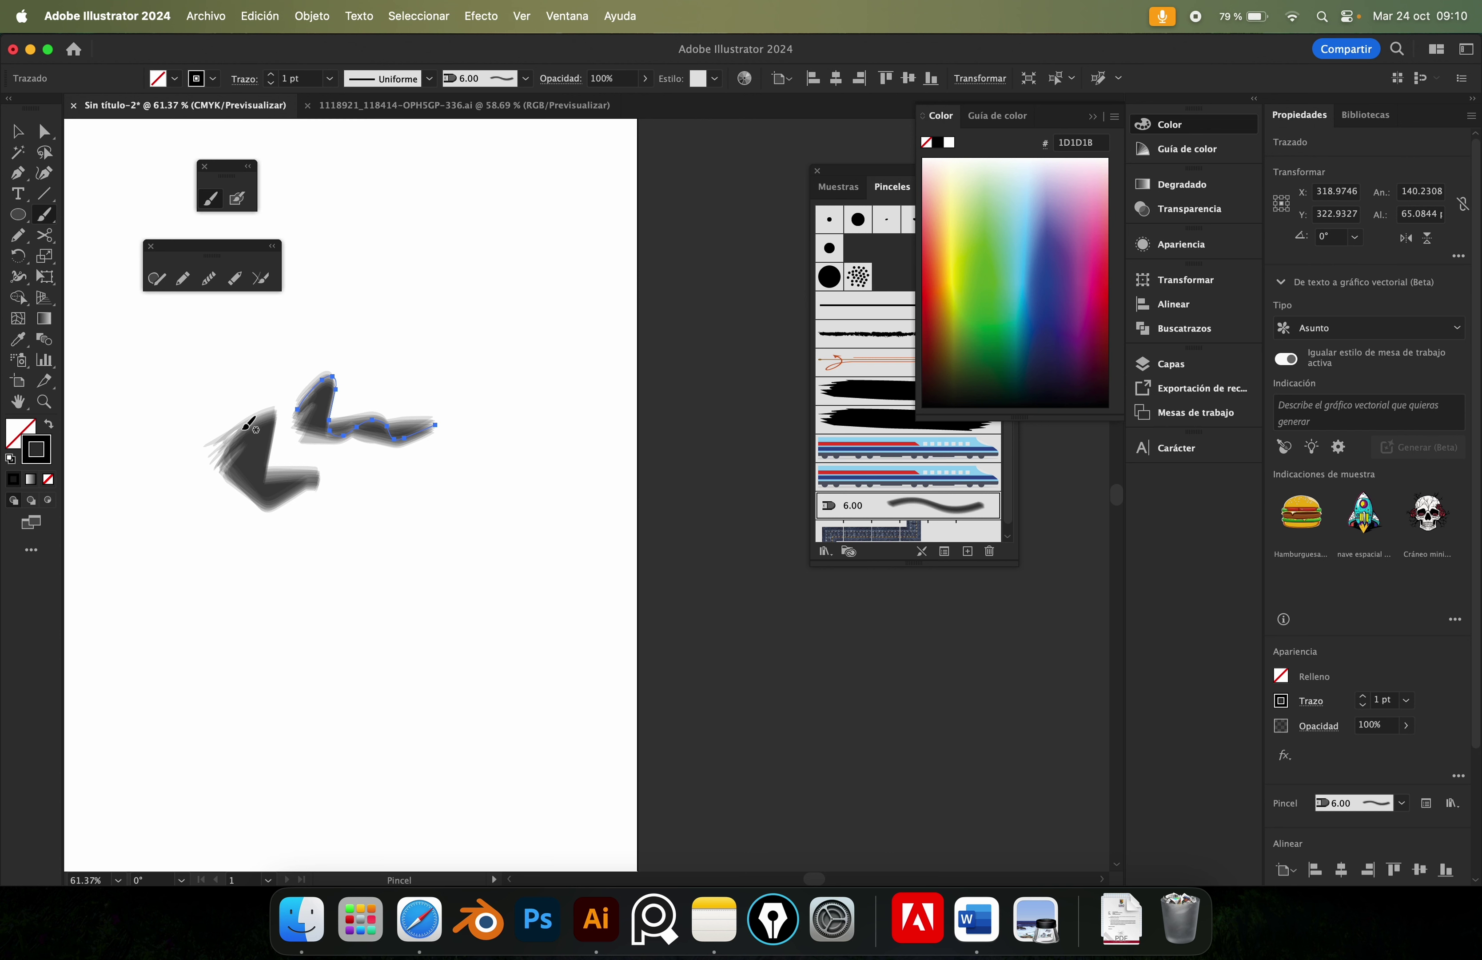
key(shift+x)
key(shift+x)
drag(334, 550, 501, 500)
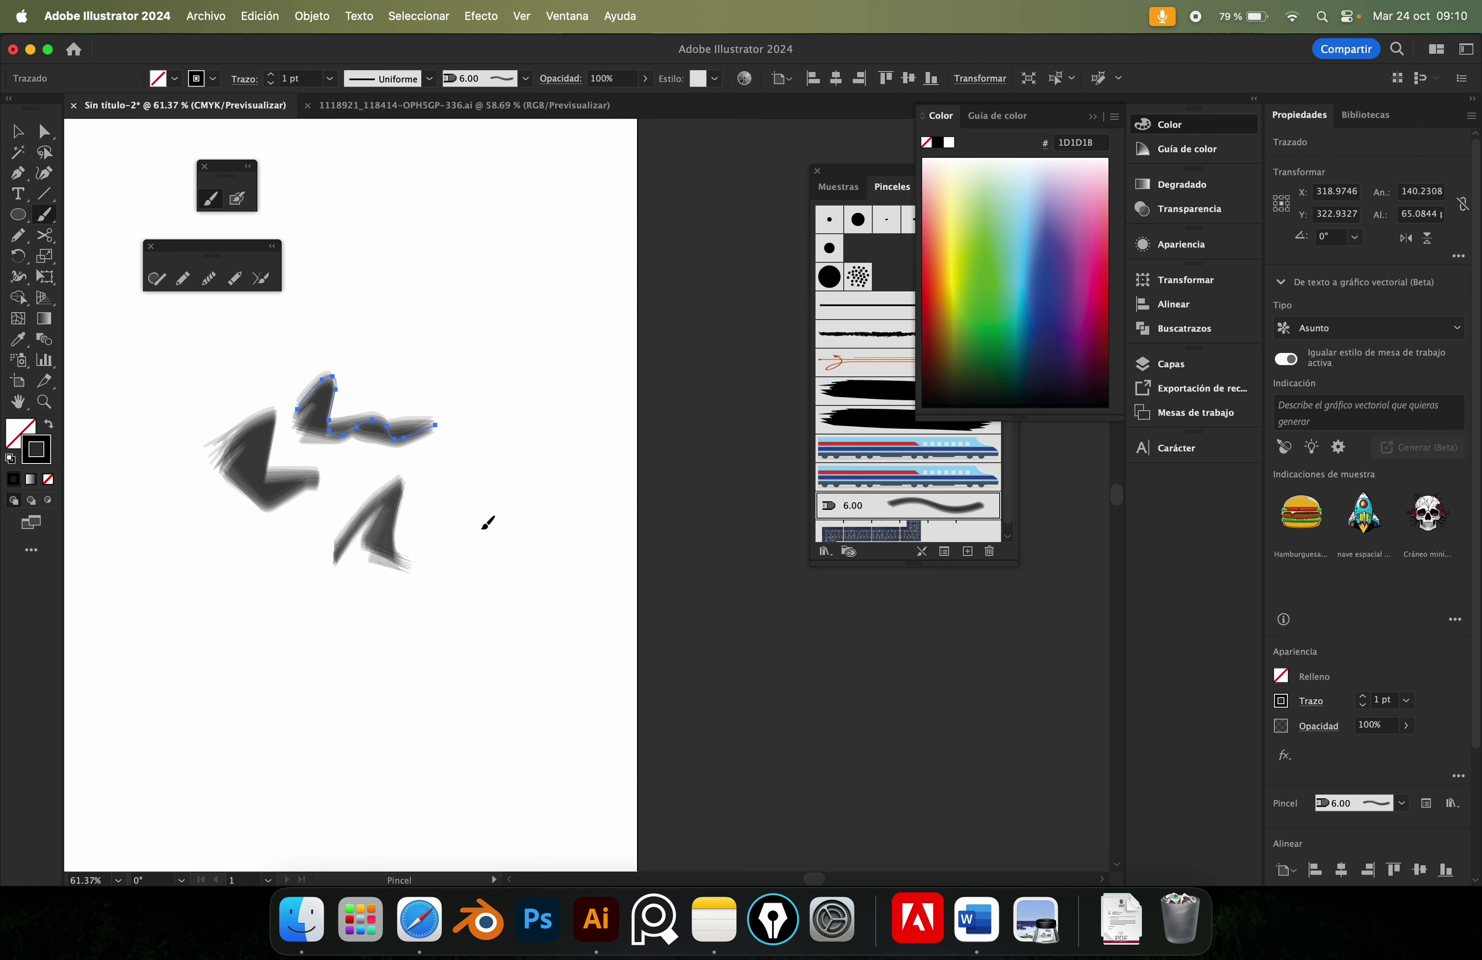
drag(283, 542, 549, 381)
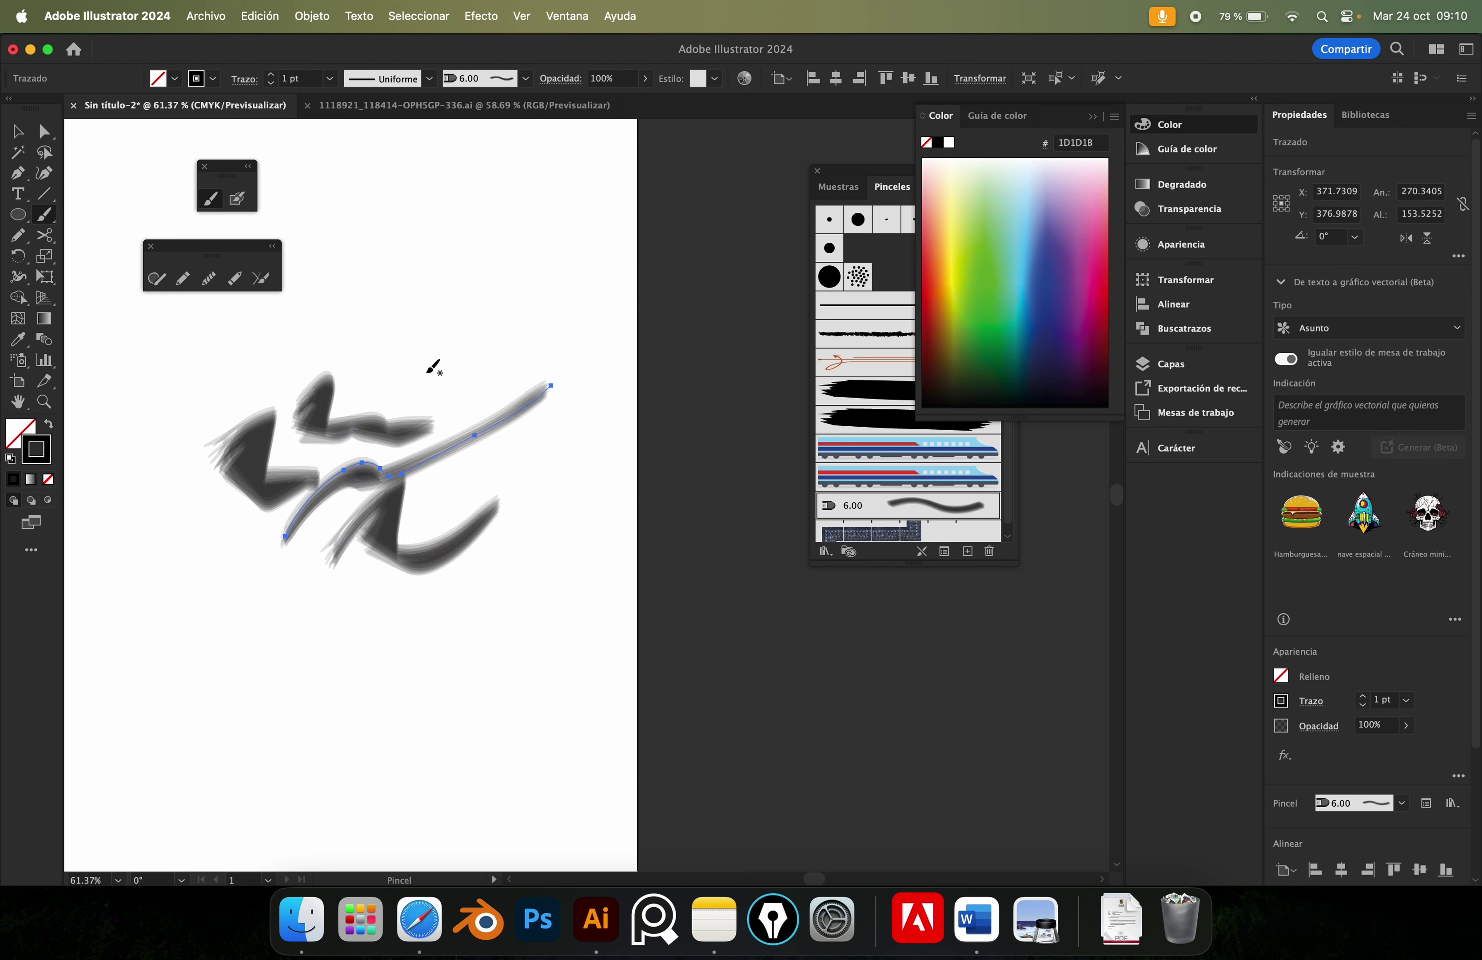
drag(404, 352, 515, 542)
drag(465, 351, 549, 563)
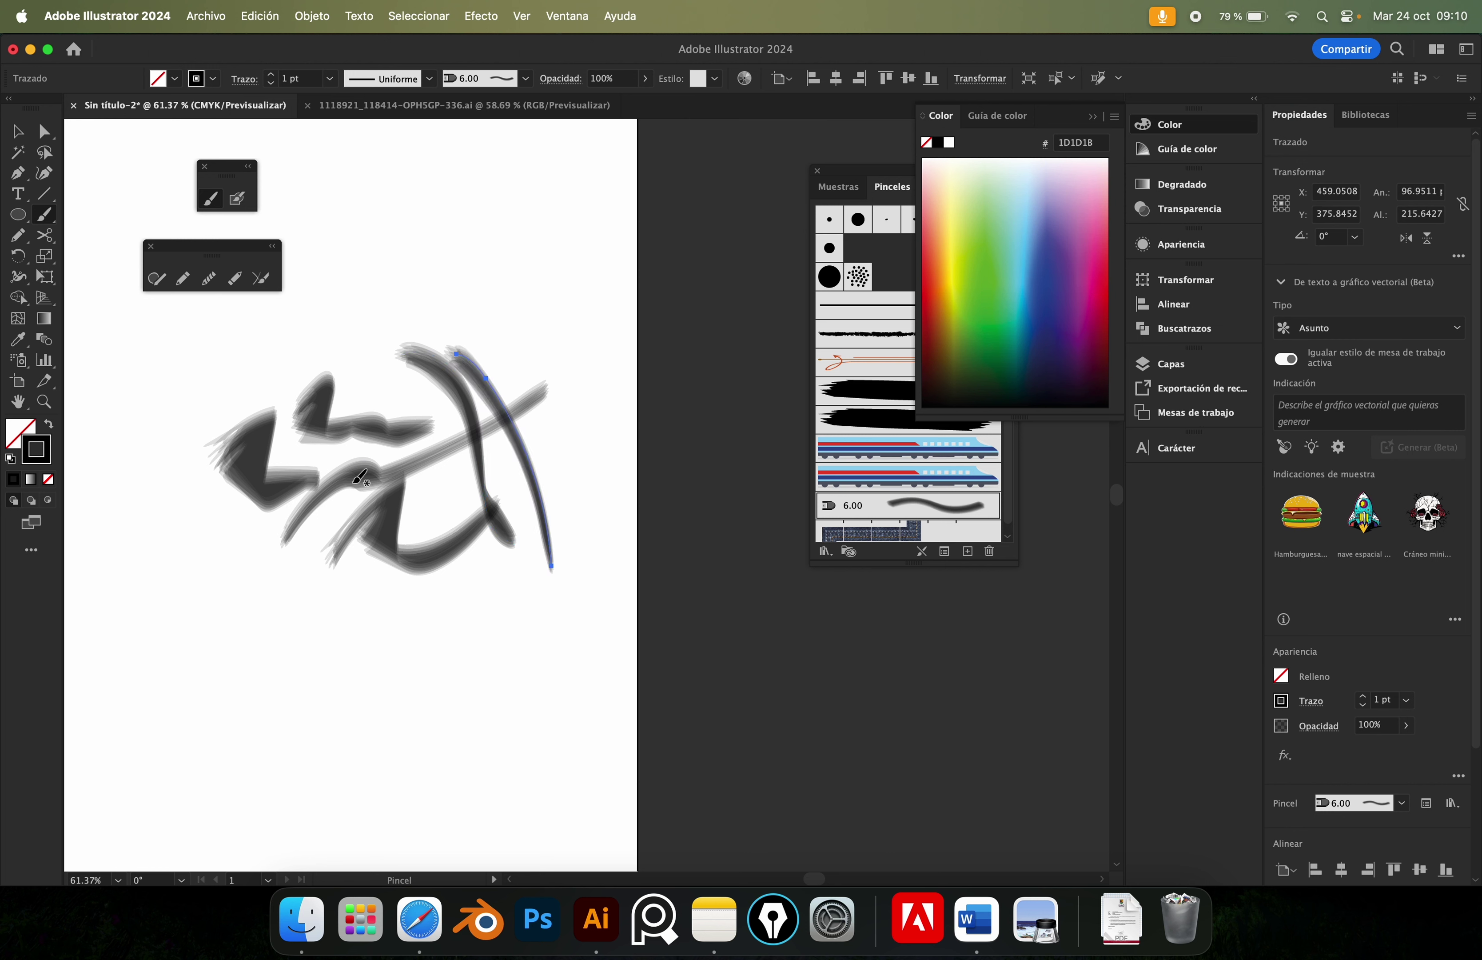
Set the stroke colour to AAA72E and paint two olive strokes on the right.
double_click(45, 455)
click(665, 432)
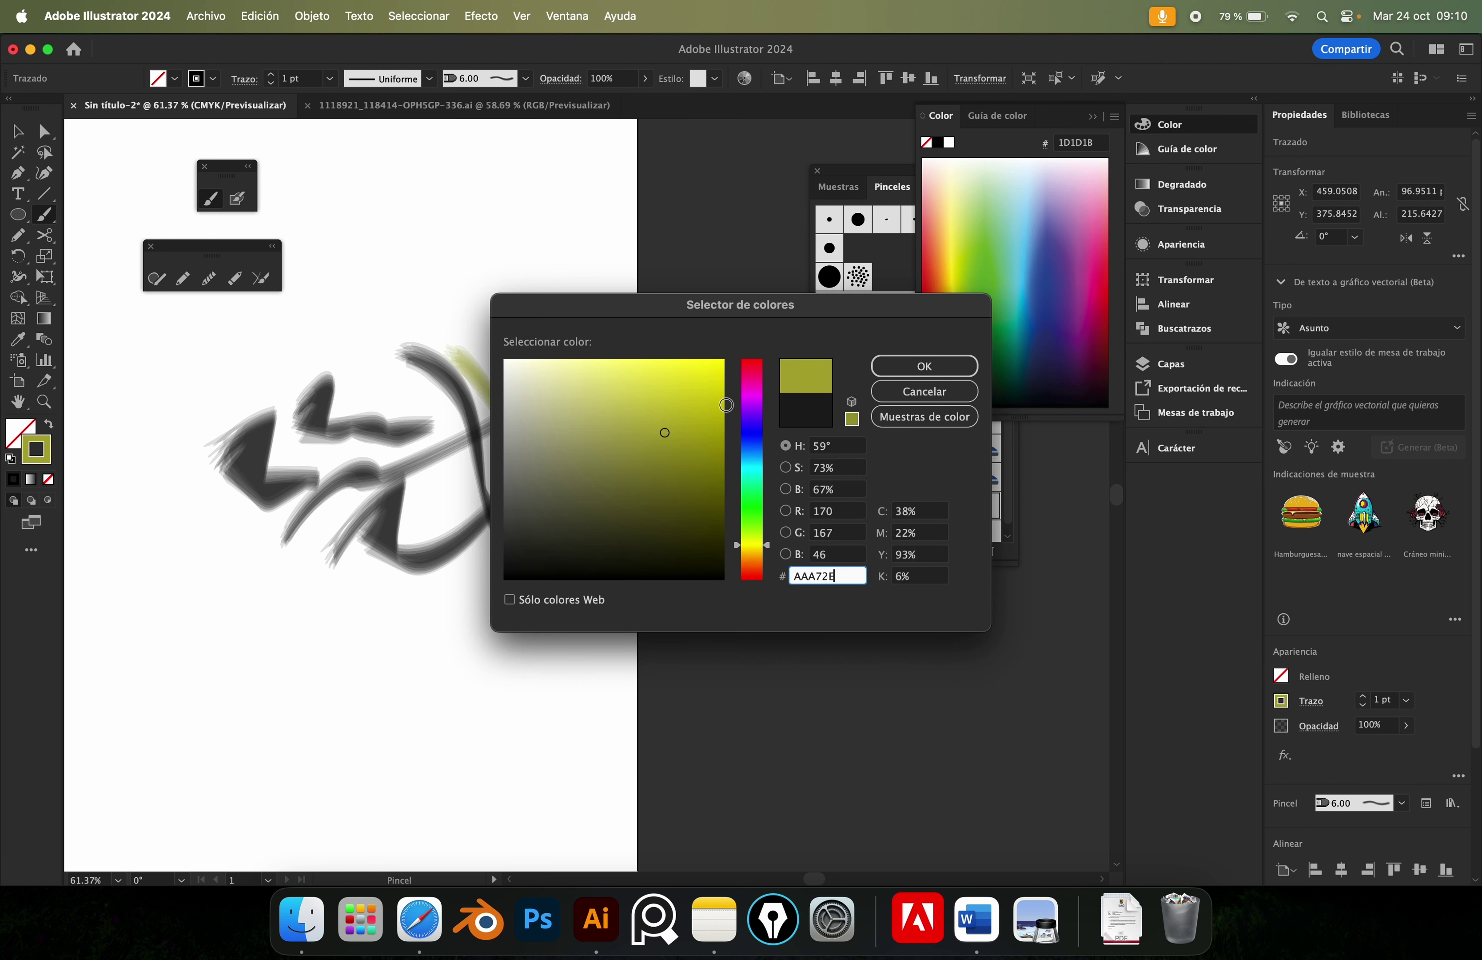
click(891, 366)
drag(474, 321, 552, 536)
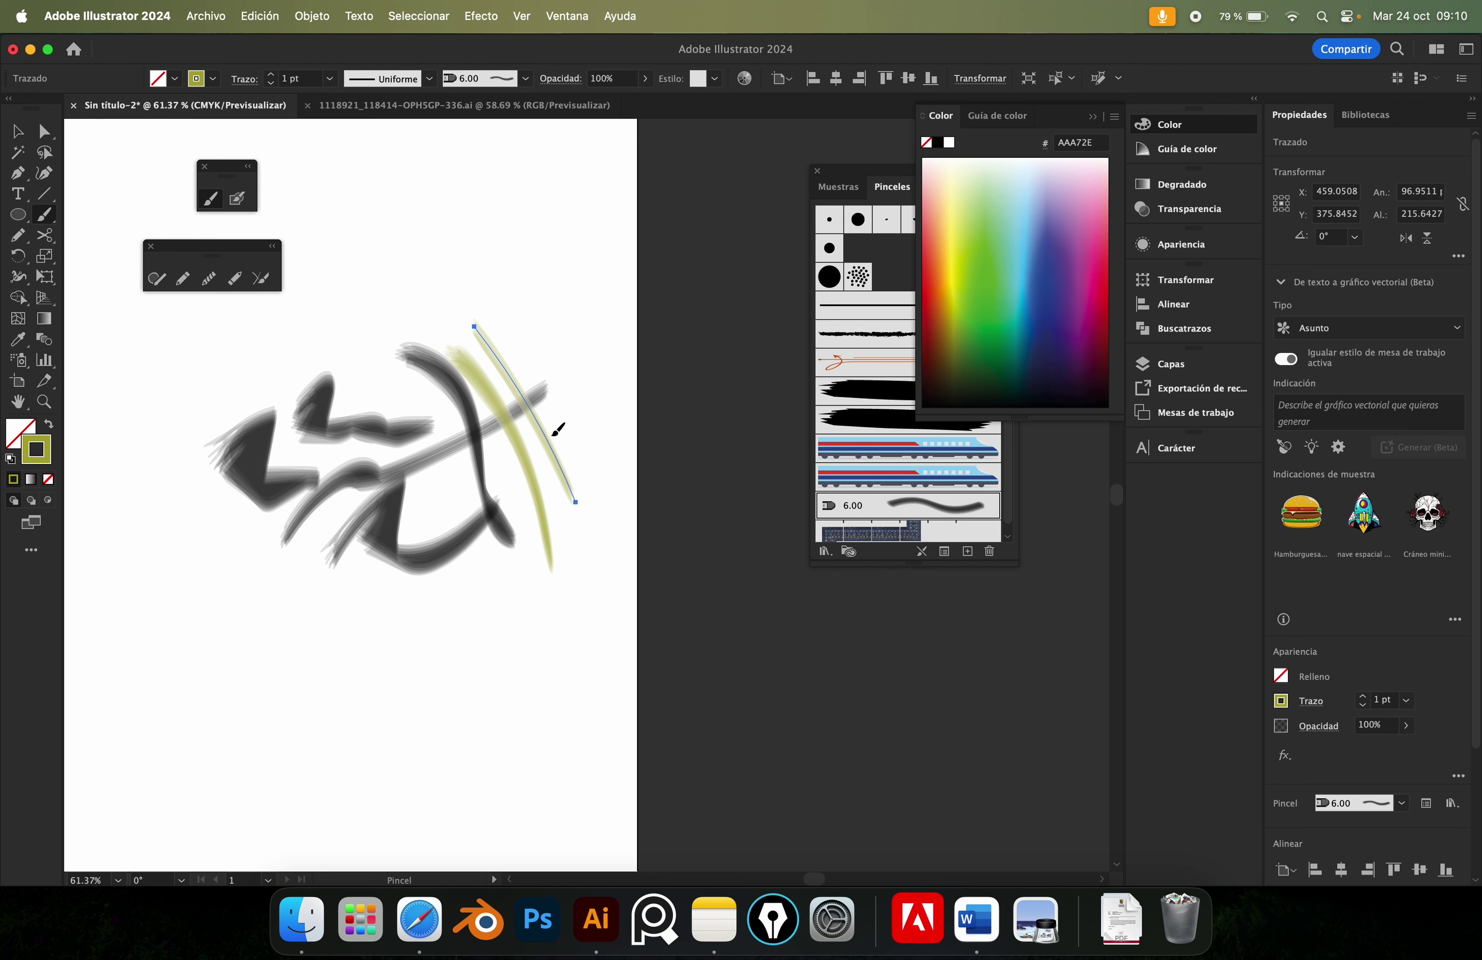
drag(532, 350, 580, 528)
Change the bristle brush shape to Abanico plano, leaving existing strokes unchanged.
double_click(869, 505)
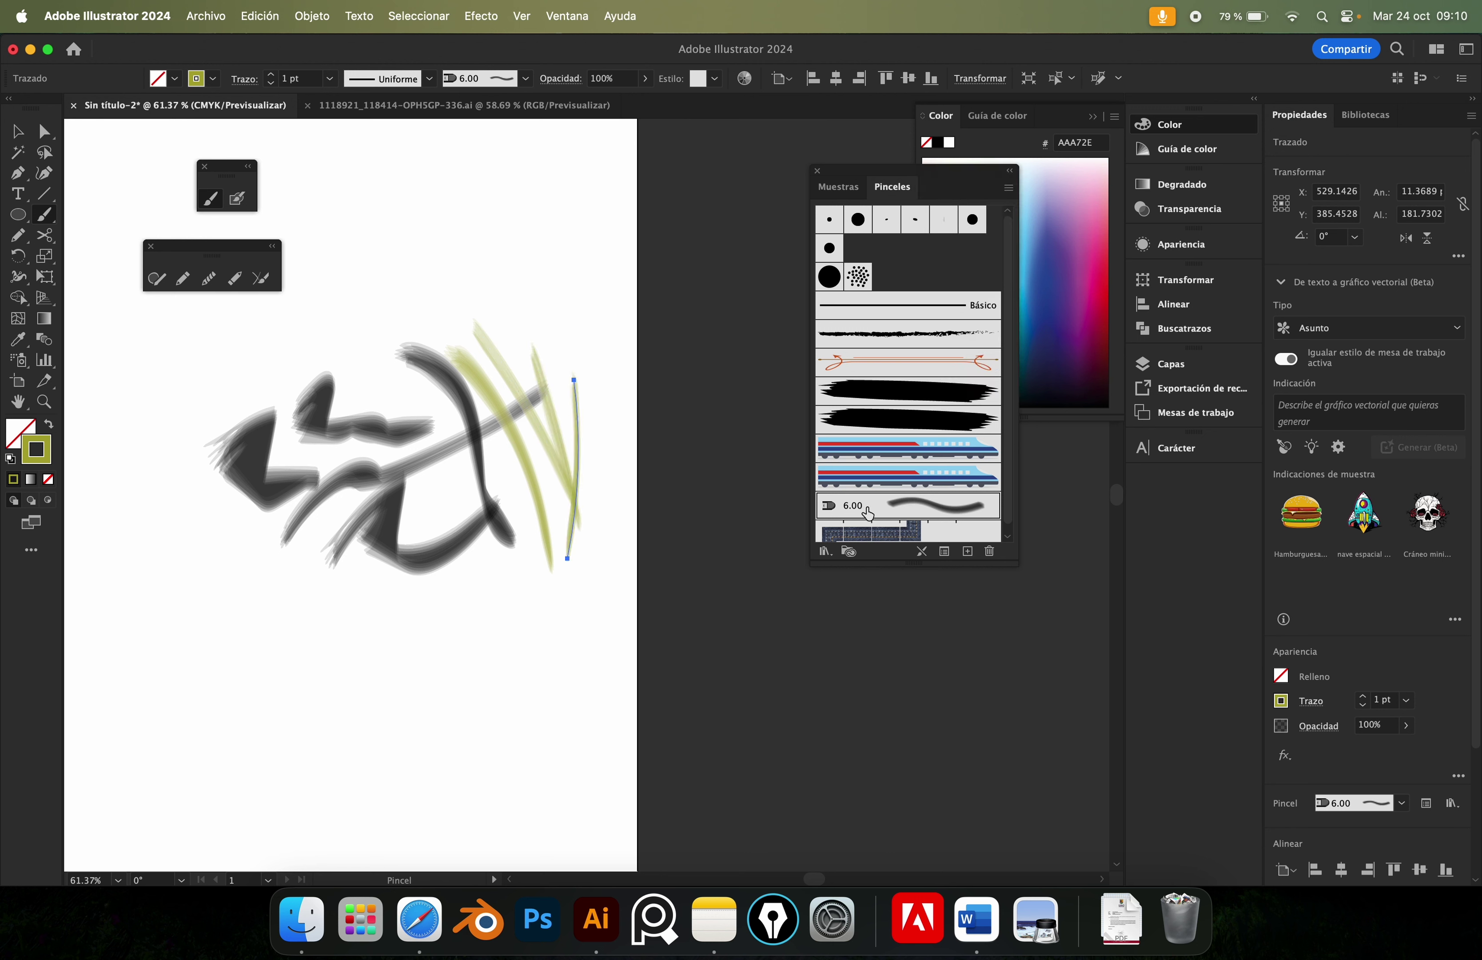
click(705, 302)
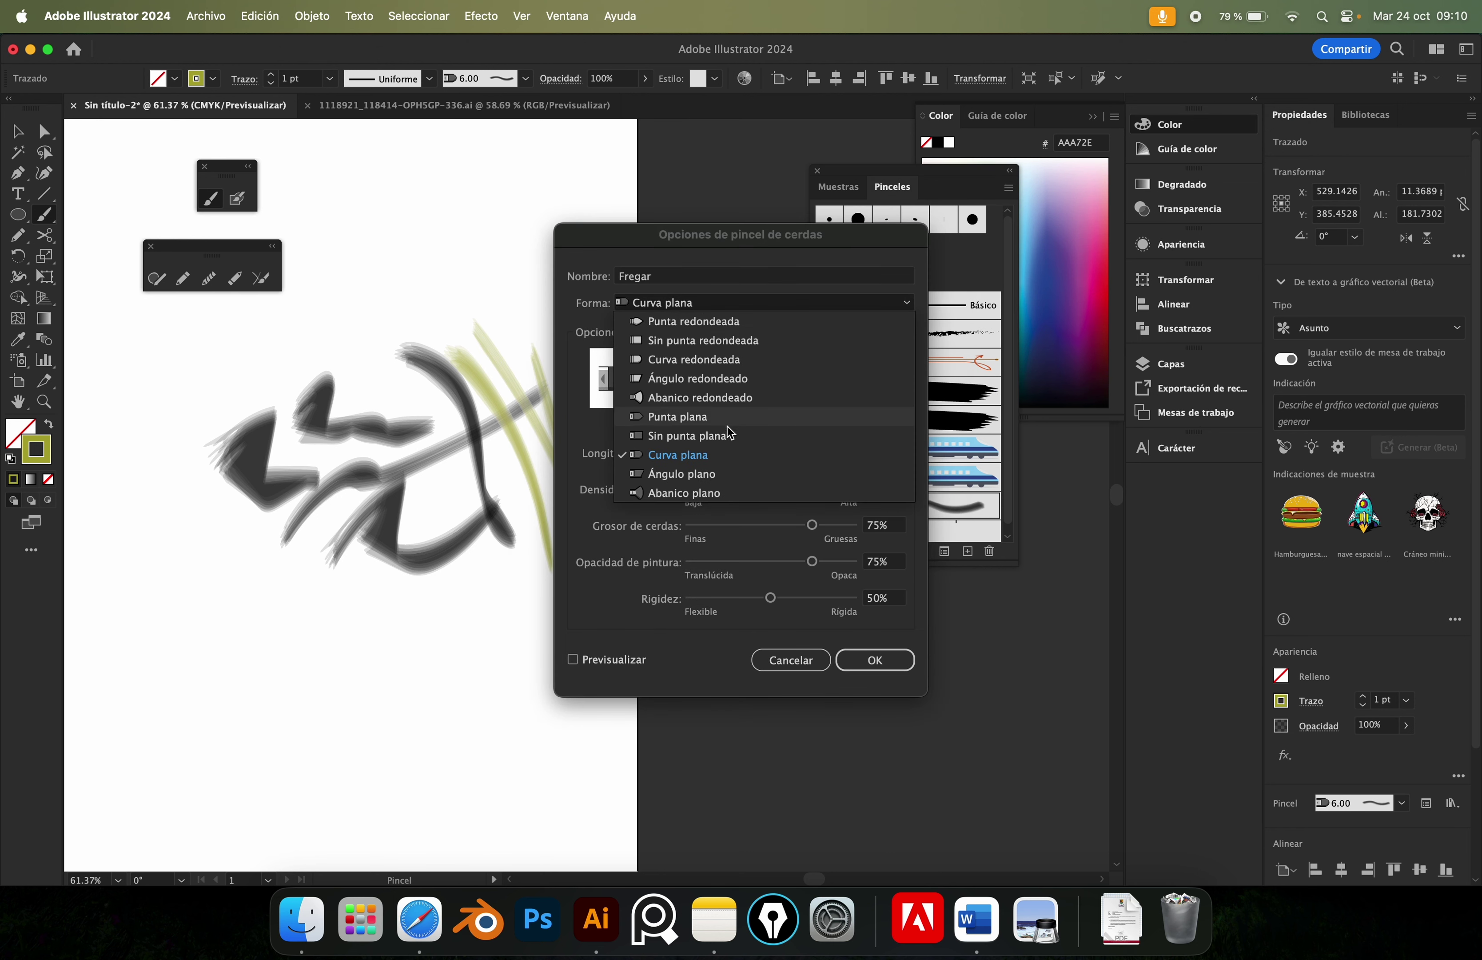
click(715, 492)
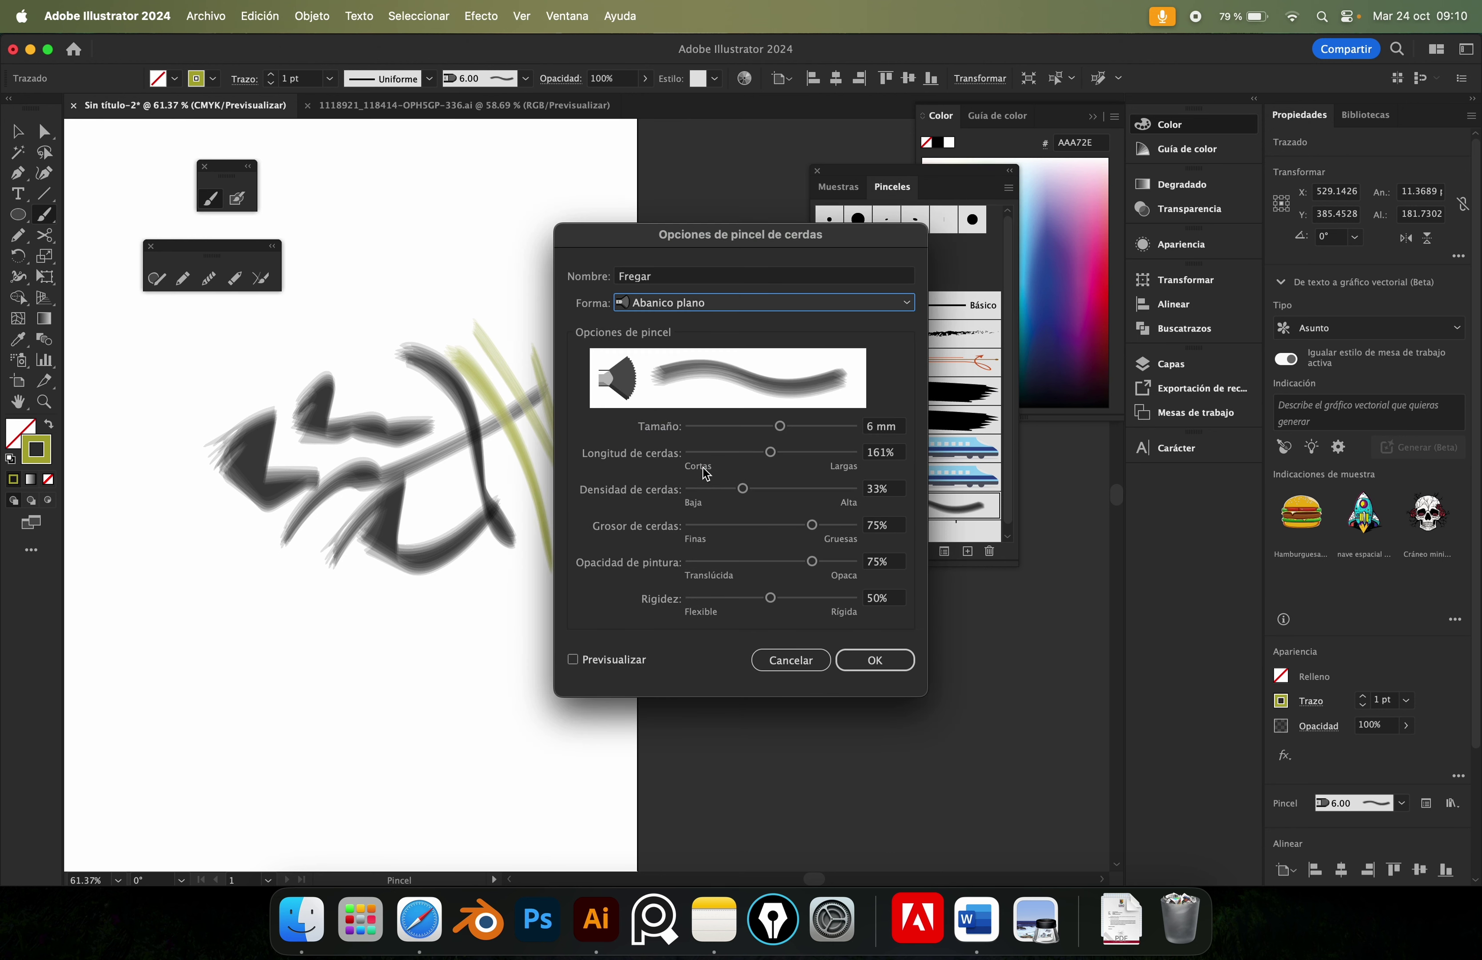
click(870, 659)
click(742, 502)
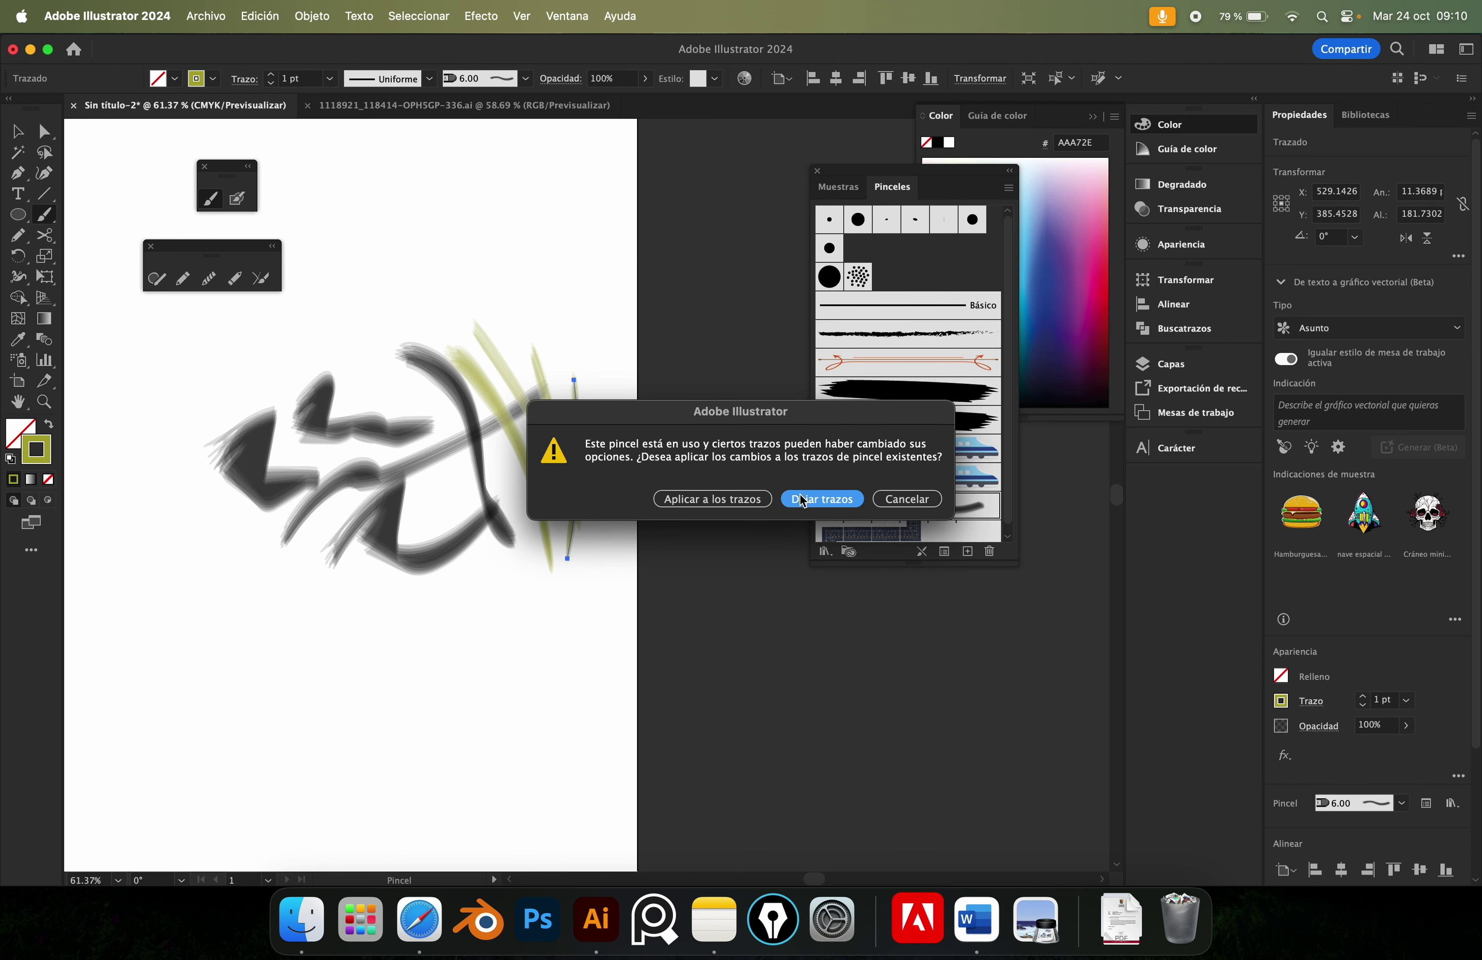
Paint several olive fan strokes over the right side of the drawing.
drag(507, 355, 520, 483)
mouse_move(533, 333)
mouse_down()
mouse_move(549, 527)
mouse_move(608, 524)
mouse_move(600, 472)
mouse_move(523, 462)
mouse_up()
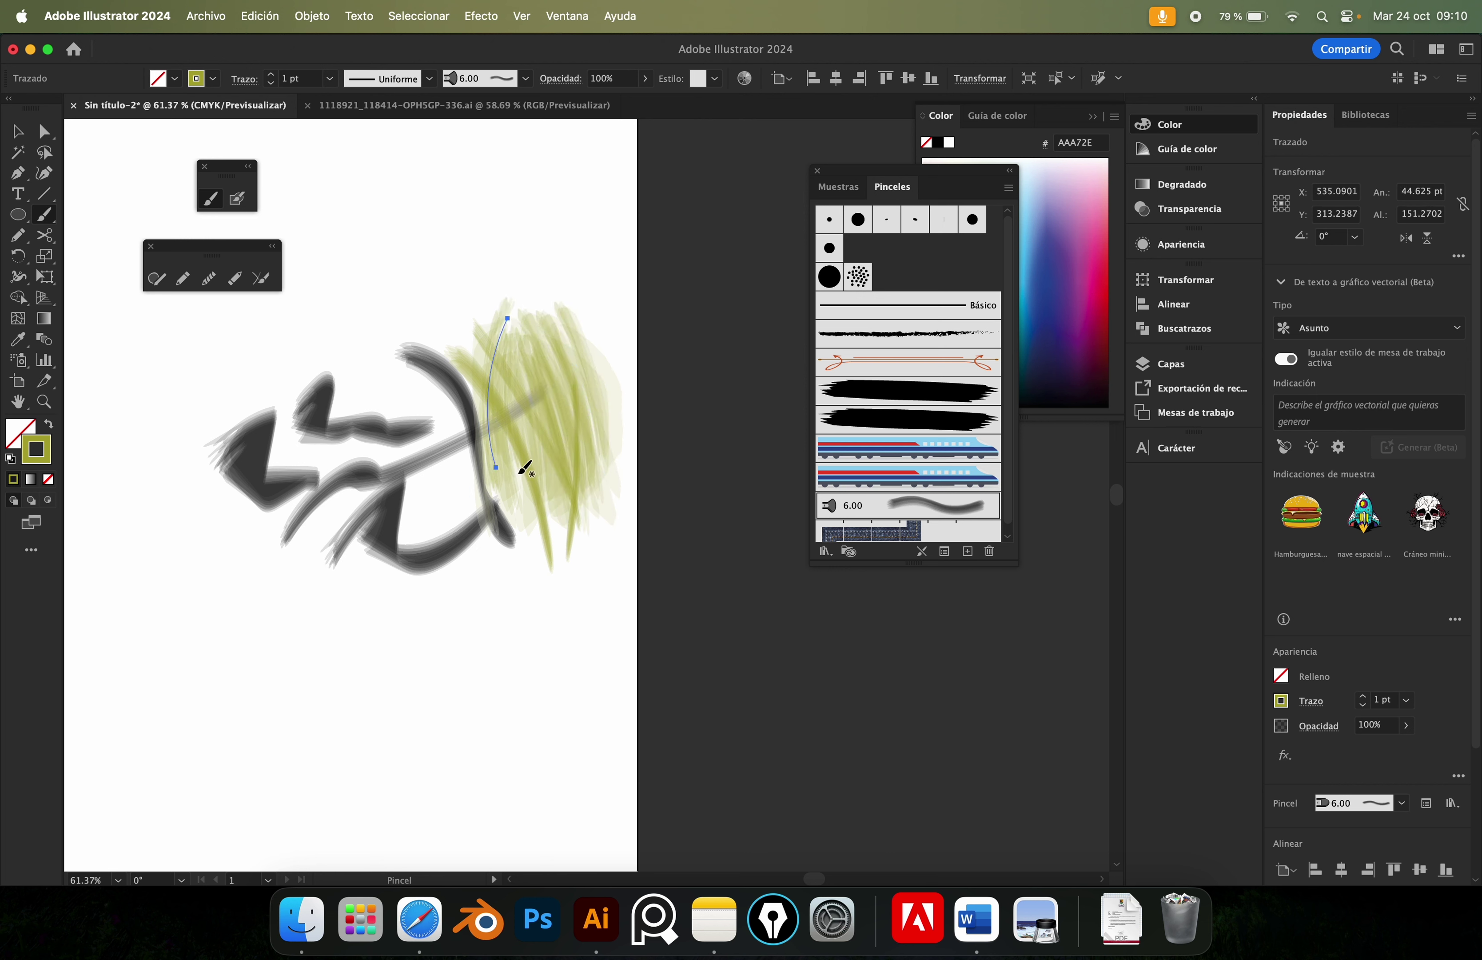
mouse_move(498, 302)
mouse_down()
mouse_move(503, 490)
mouse_move(452, 470)
mouse_move(523, 463)
mouse_move(530, 542)
mouse_up()
drag(511, 349, 569, 525)
drag(561, 312, 599, 561)
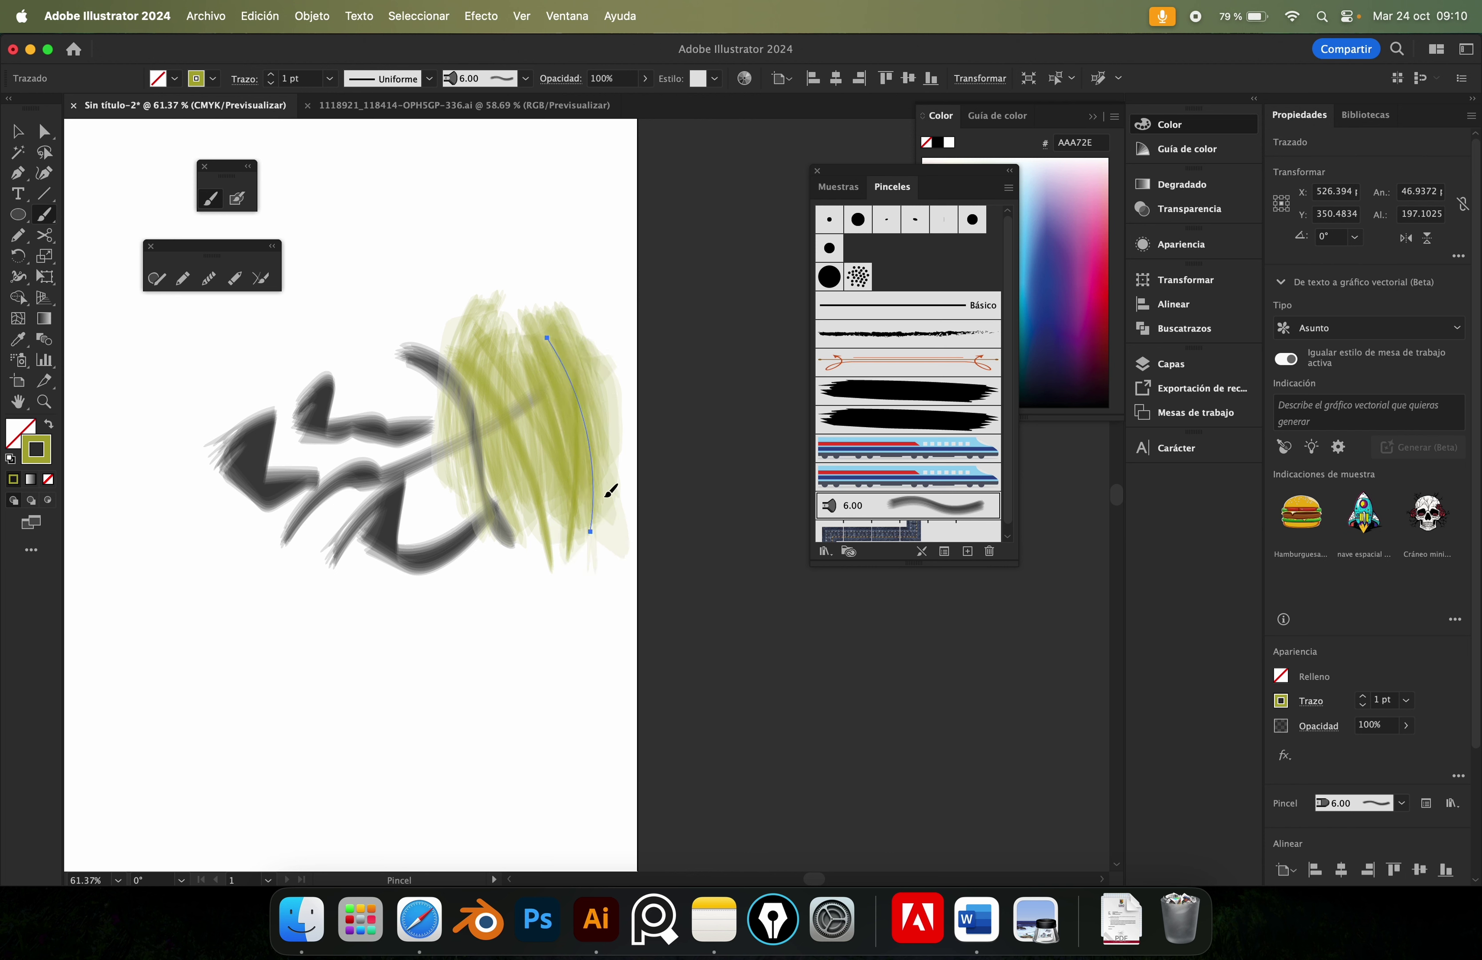
drag(583, 355, 618, 564)
drag(476, 334, 480, 512)
Fill out the olive blob with strokes arching over its top, then select all strokes.
mouse_move(492, 442)
mouse_down()
mouse_move(539, 614)
mouse_move(570, 648)
mouse_up()
mouse_move(549, 446)
mouse_down()
mouse_move(592, 660)
mouse_move(617, 652)
mouse_up()
drag(602, 505, 604, 598)
mouse_move(585, 381)
mouse_down()
mouse_move(619, 596)
mouse_move(628, 585)
mouse_move(648, 624)
mouse_up()
mouse_move(510, 328)
mouse_down()
mouse_move(506, 588)
mouse_move(539, 623)
mouse_up()
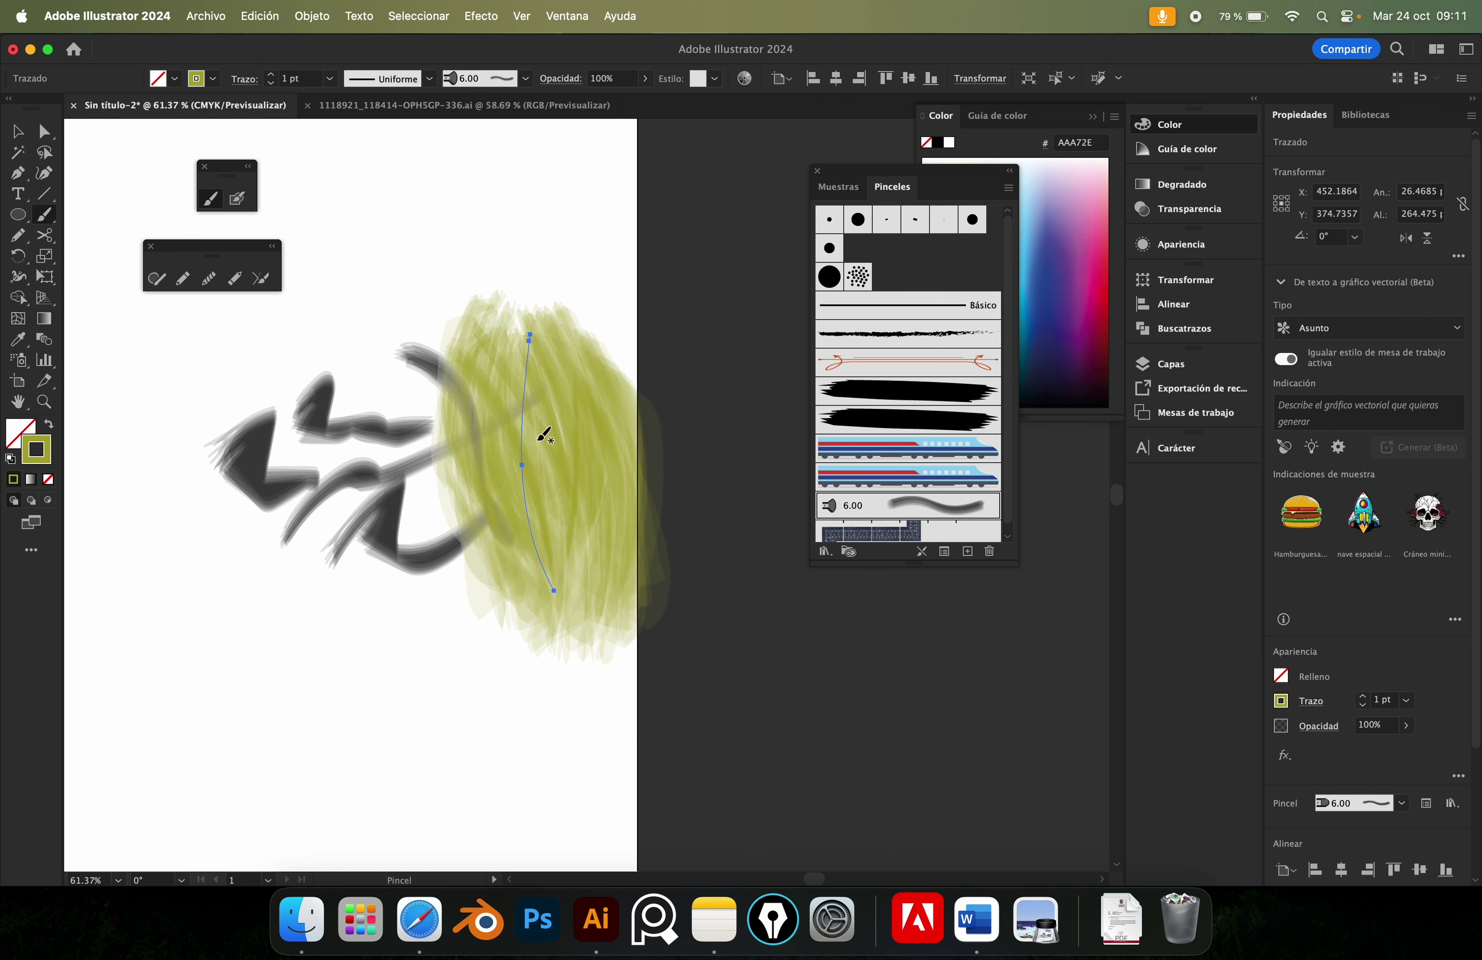
drag(546, 291, 536, 555)
mouse_move(483, 279)
mouse_down()
mouse_move(465, 614)
mouse_move(449, 536)
mouse_move(608, 530)
mouse_up()
mouse_move(548, 283)
mouse_down()
mouse_move(645, 477)
mouse_move(653, 468)
mouse_up()
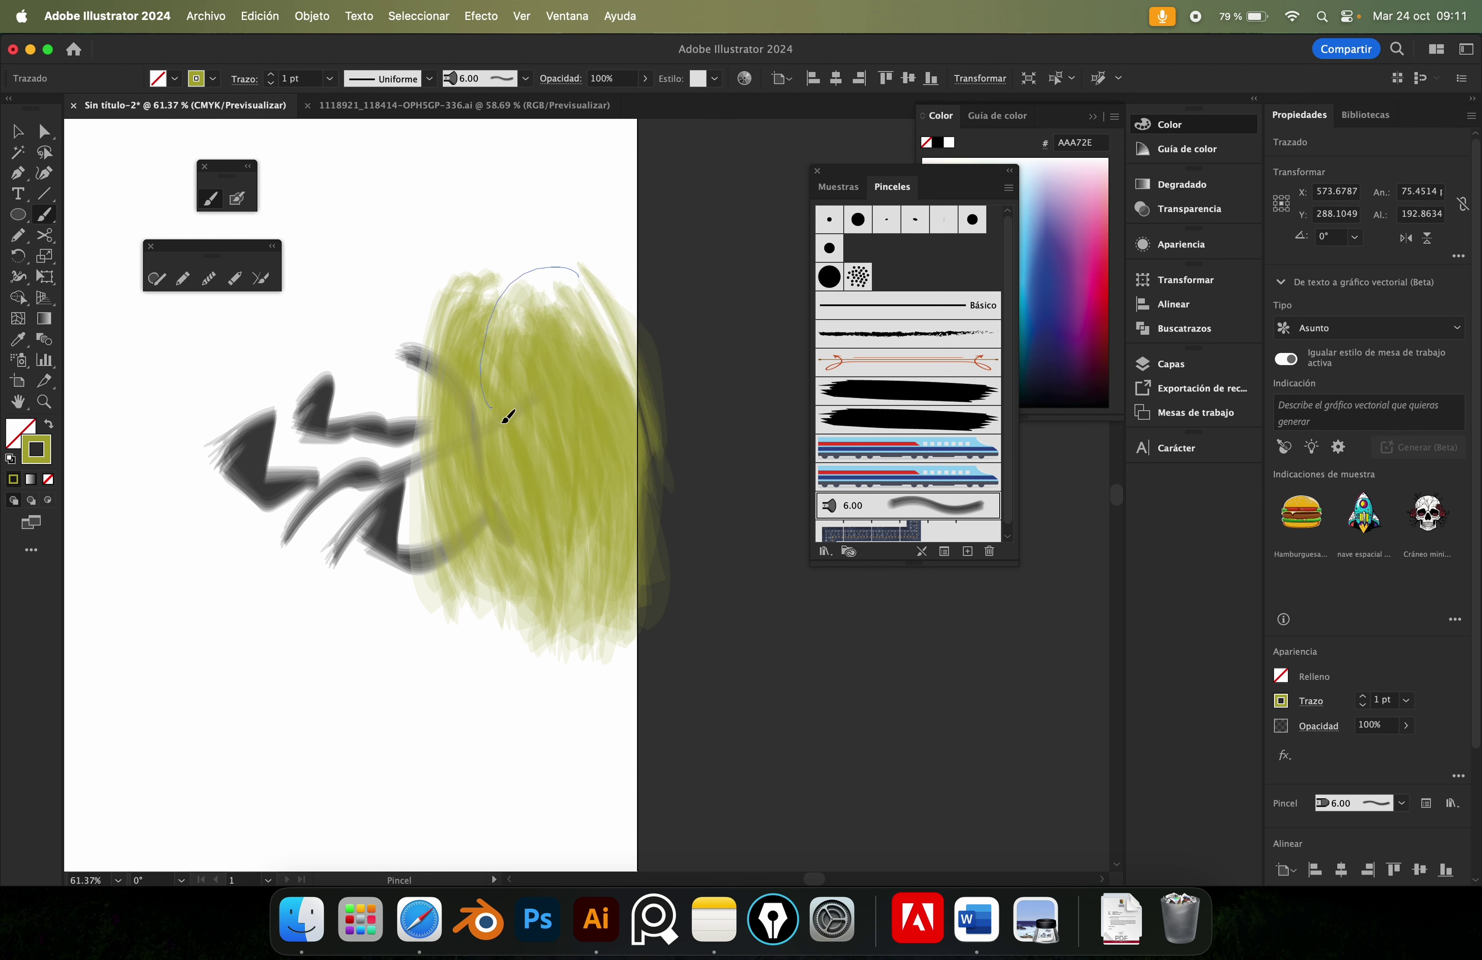
drag(506, 416, 658, 482)
drag(510, 316, 605, 443)
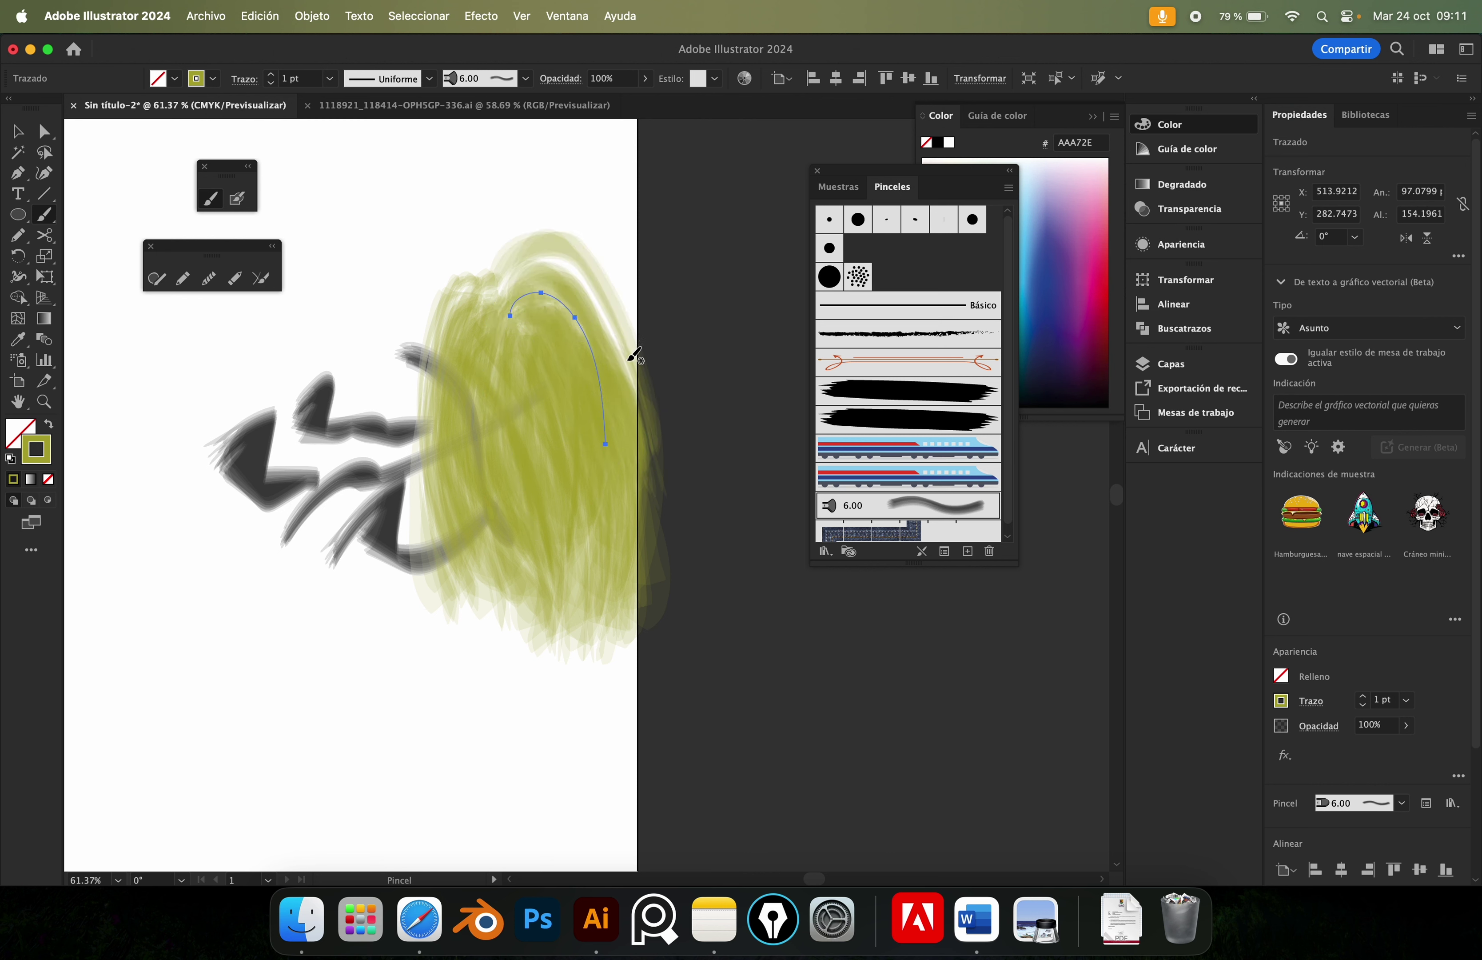
key(v)
mouse_move(717, 206)
mouse_down()
mouse_move(242, 749)
mouse_move(222, 721)
mouse_up()
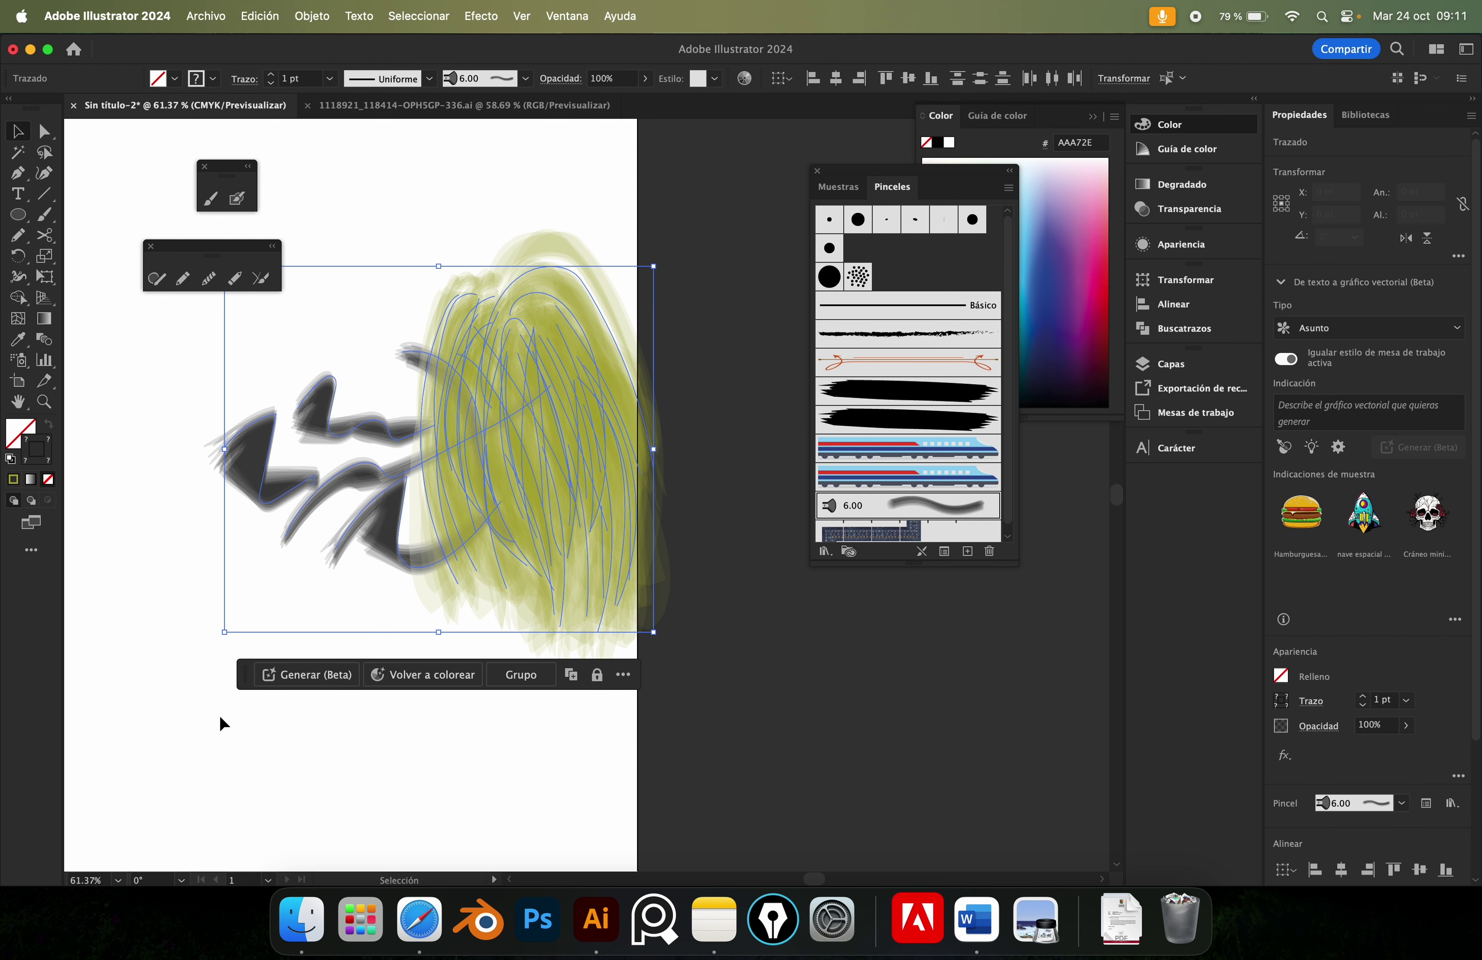
Delete all strokes and browse the Artístico_Caligráfico brush library before closing it.
key(Delete)
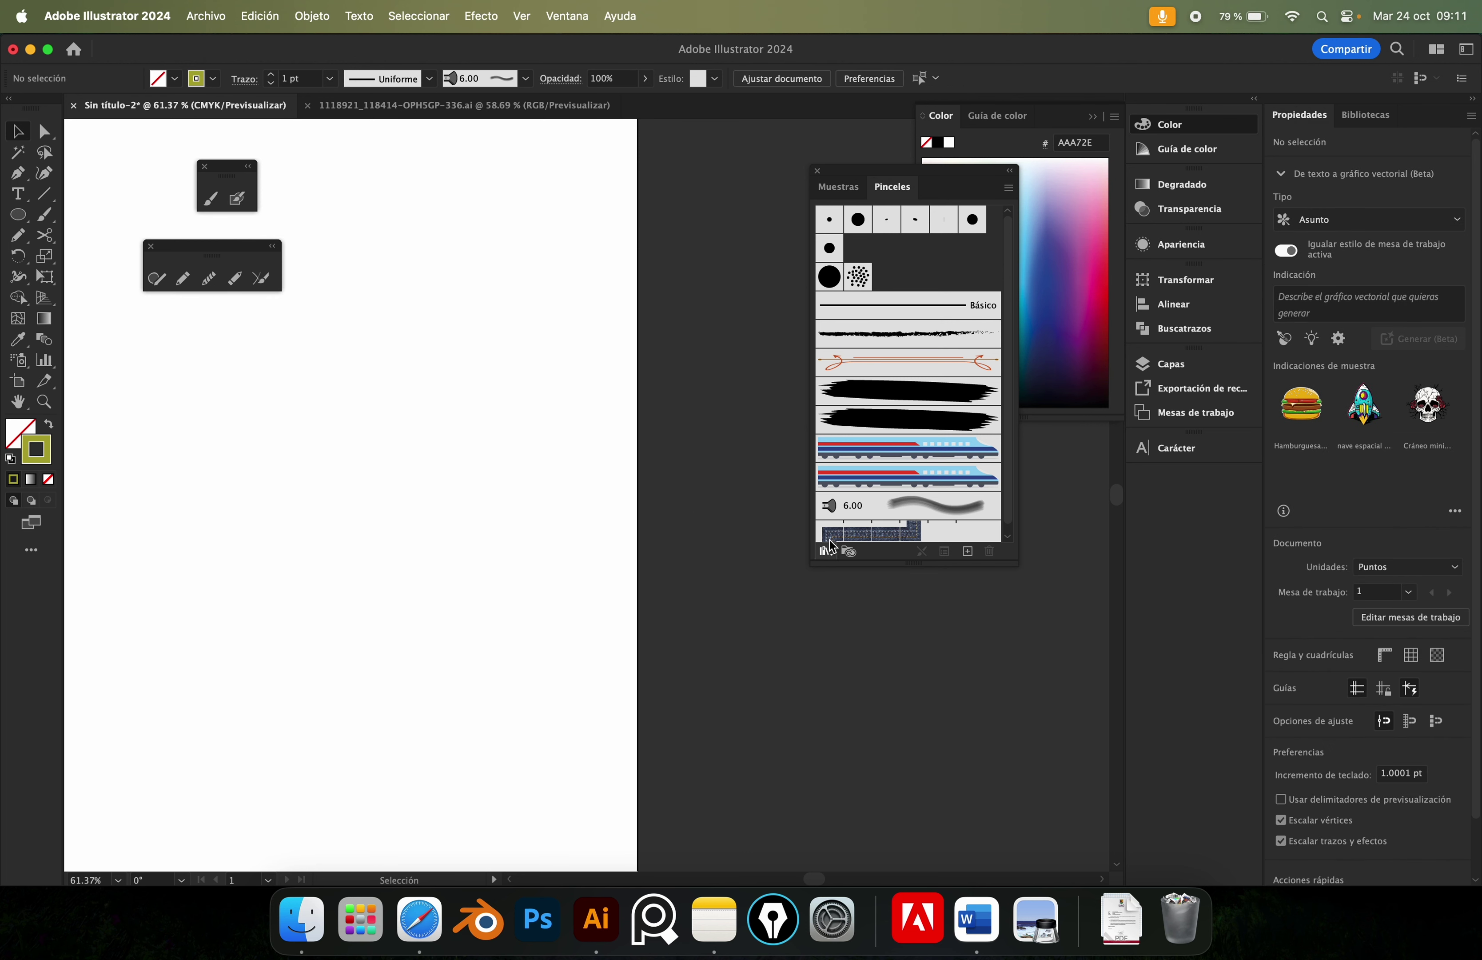
click(824, 551)
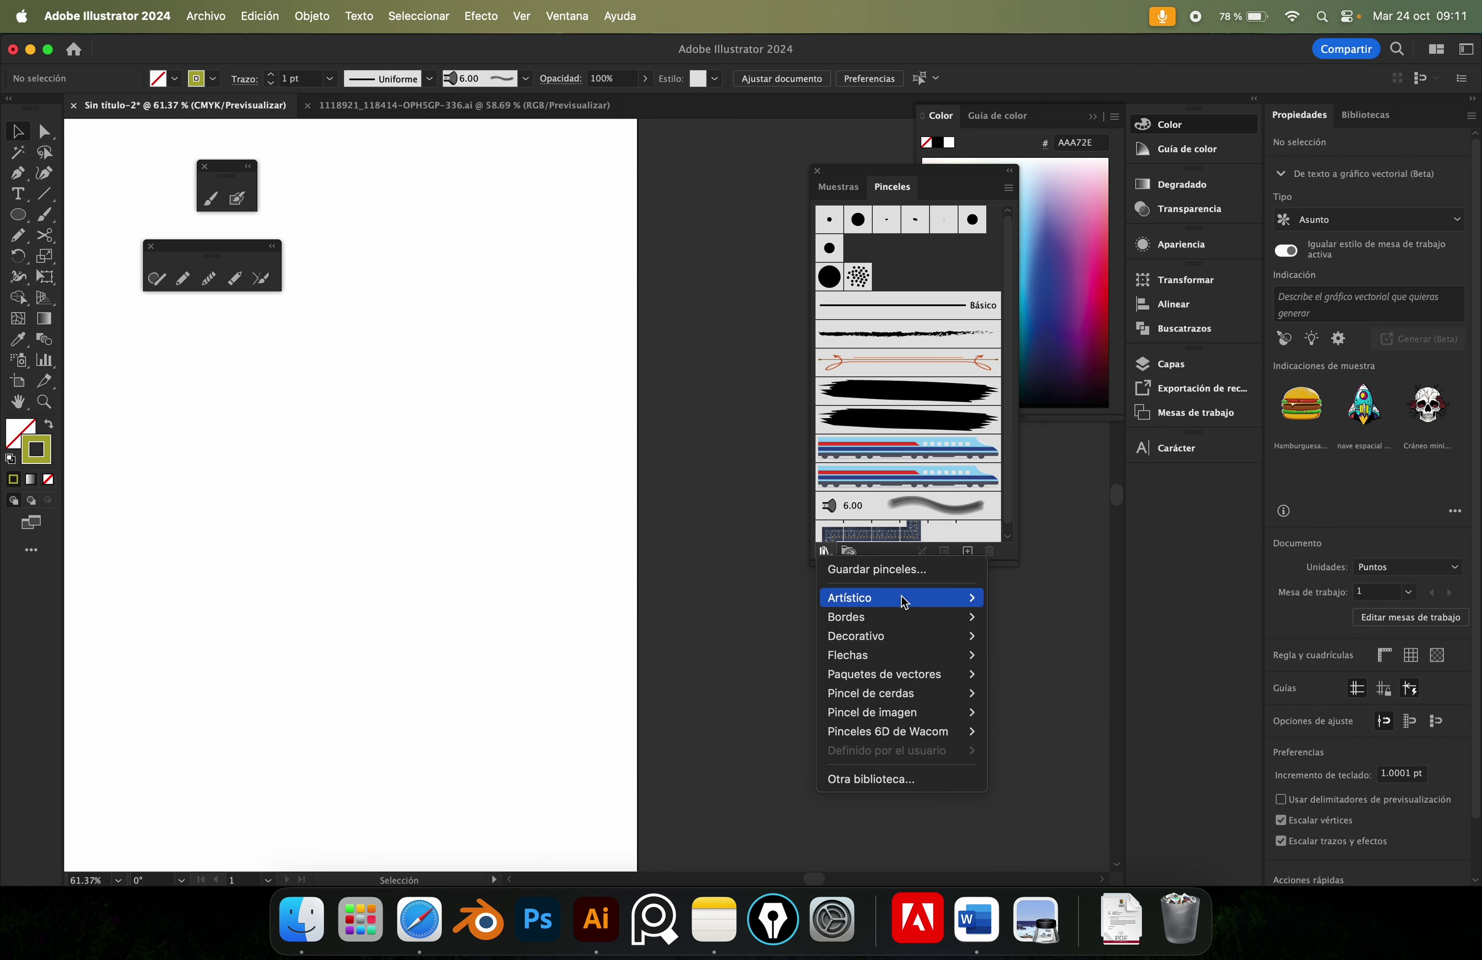
mouse_move(900, 597)
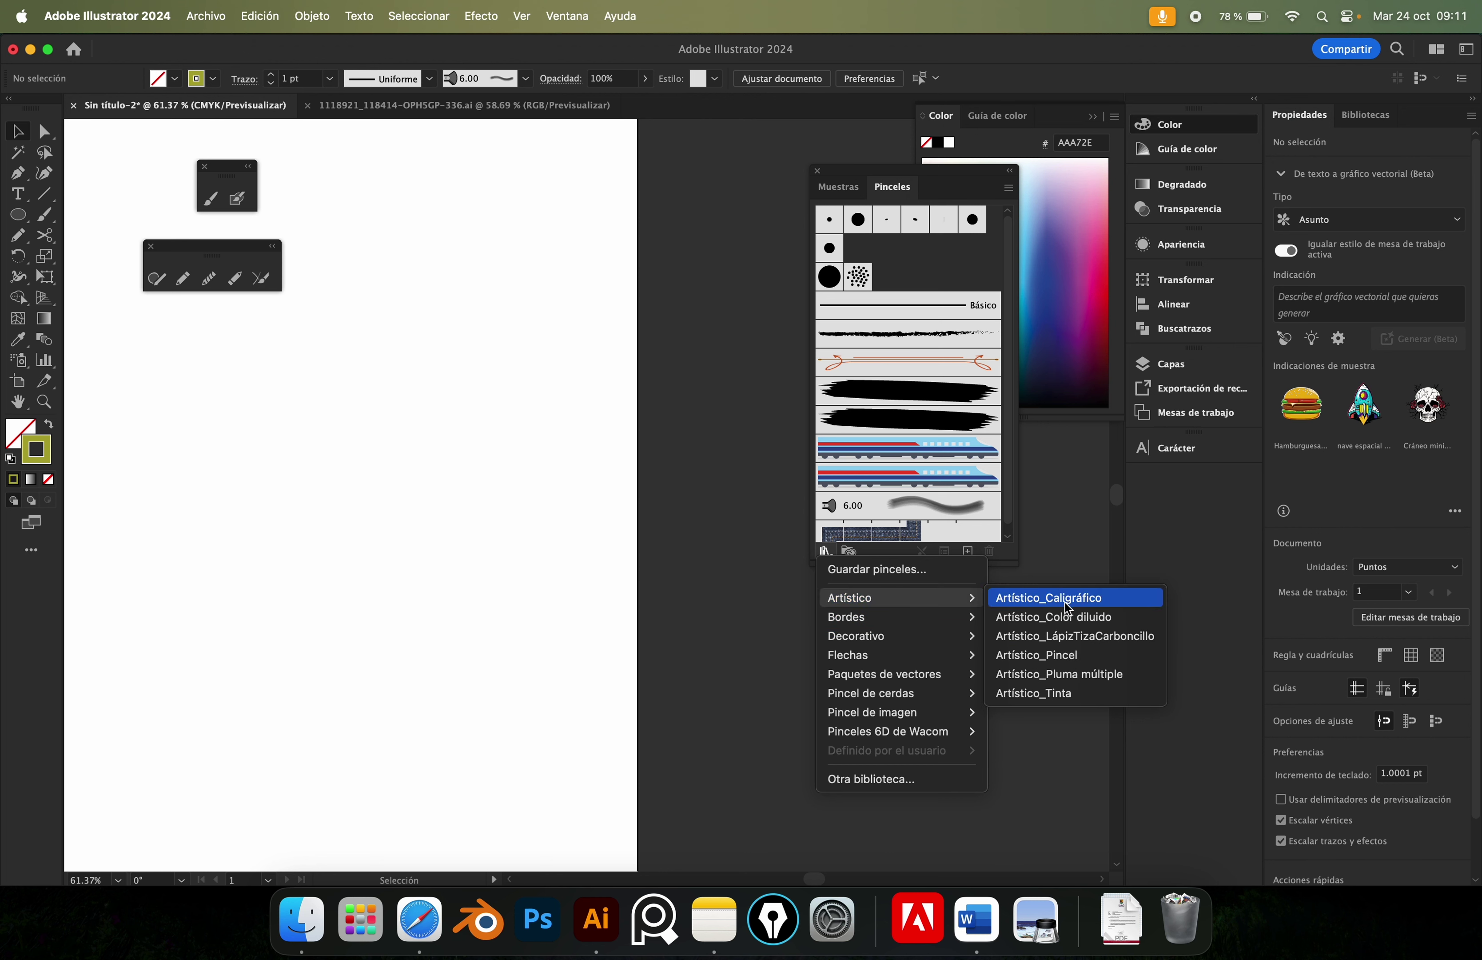
click(1067, 600)
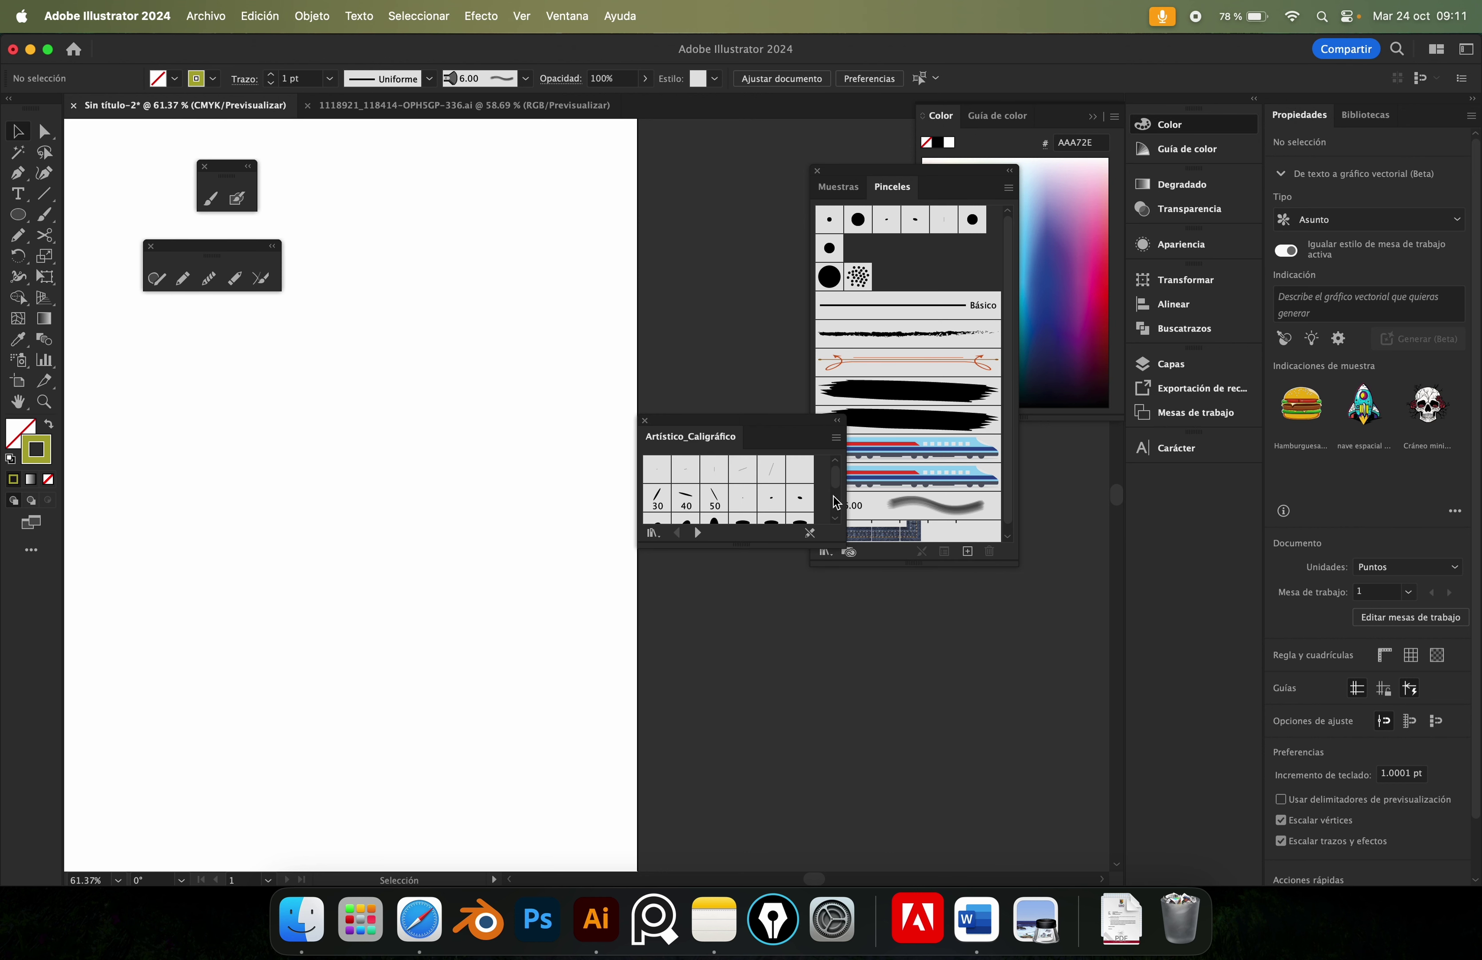
scroll(835, 506, down, 3)
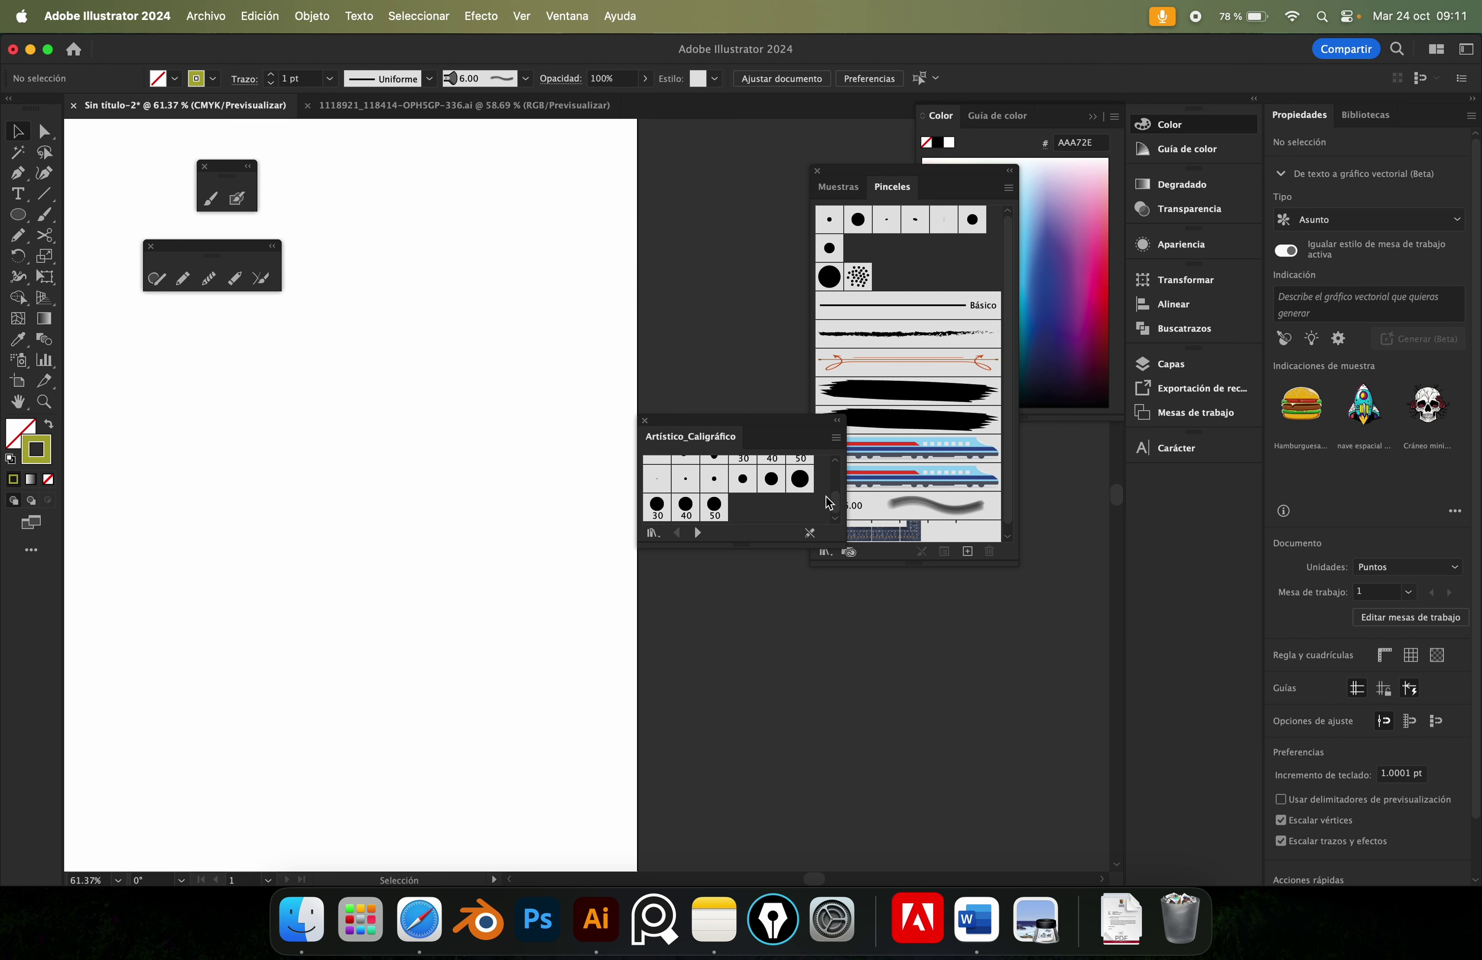
scroll(748, 492, up, 2)
scroll(727, 494, up, 2)
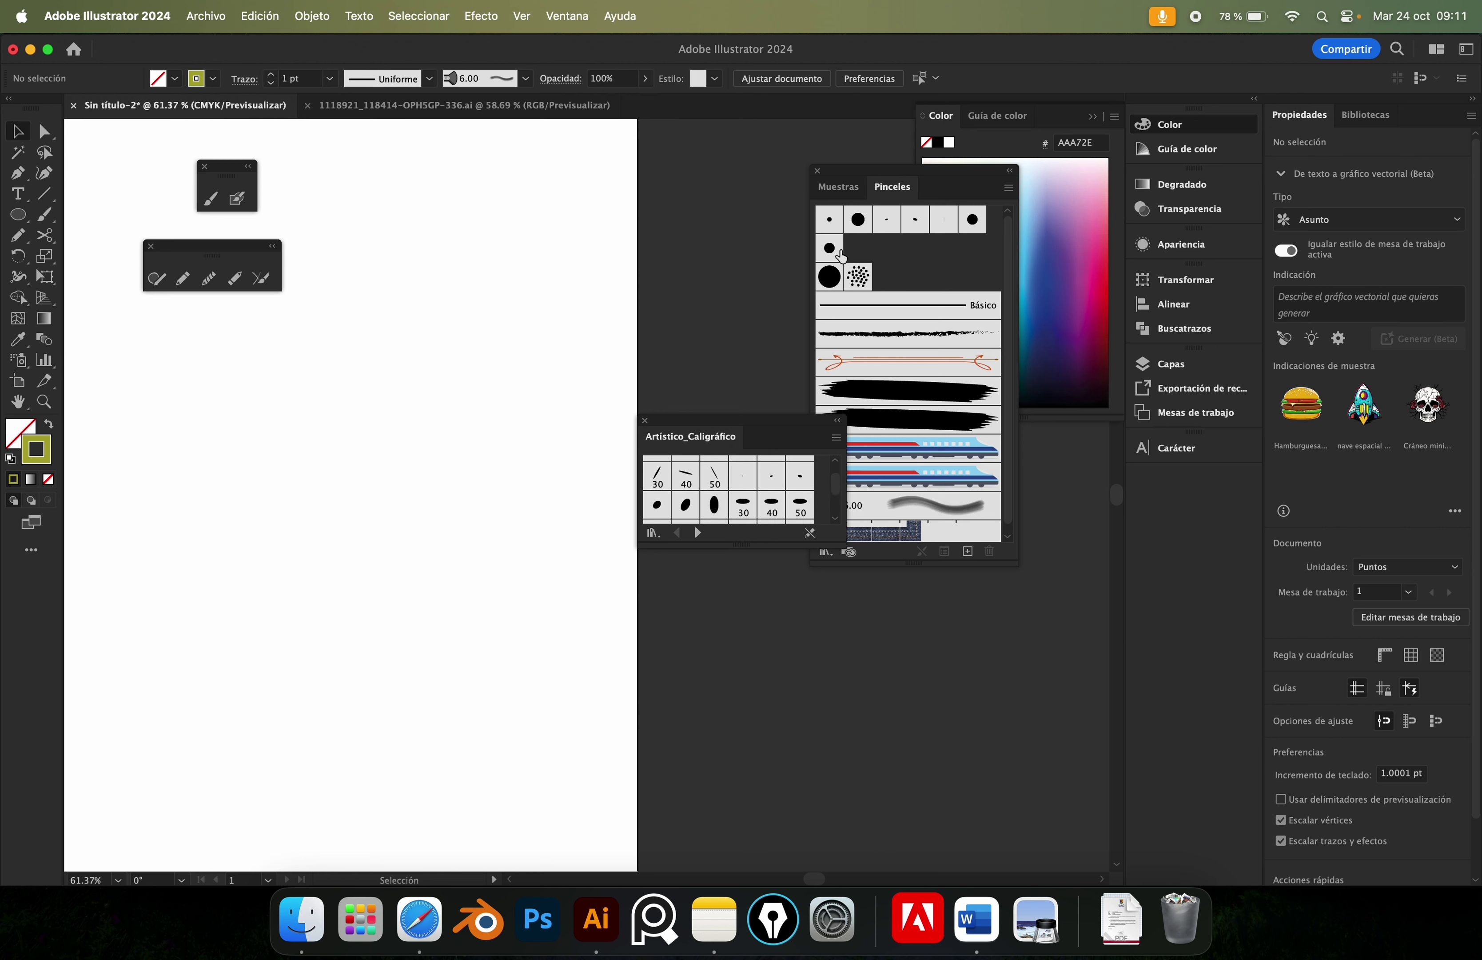
click(645, 421)
Open the image brush library and enlarge it to show more brushes.
click(825, 551)
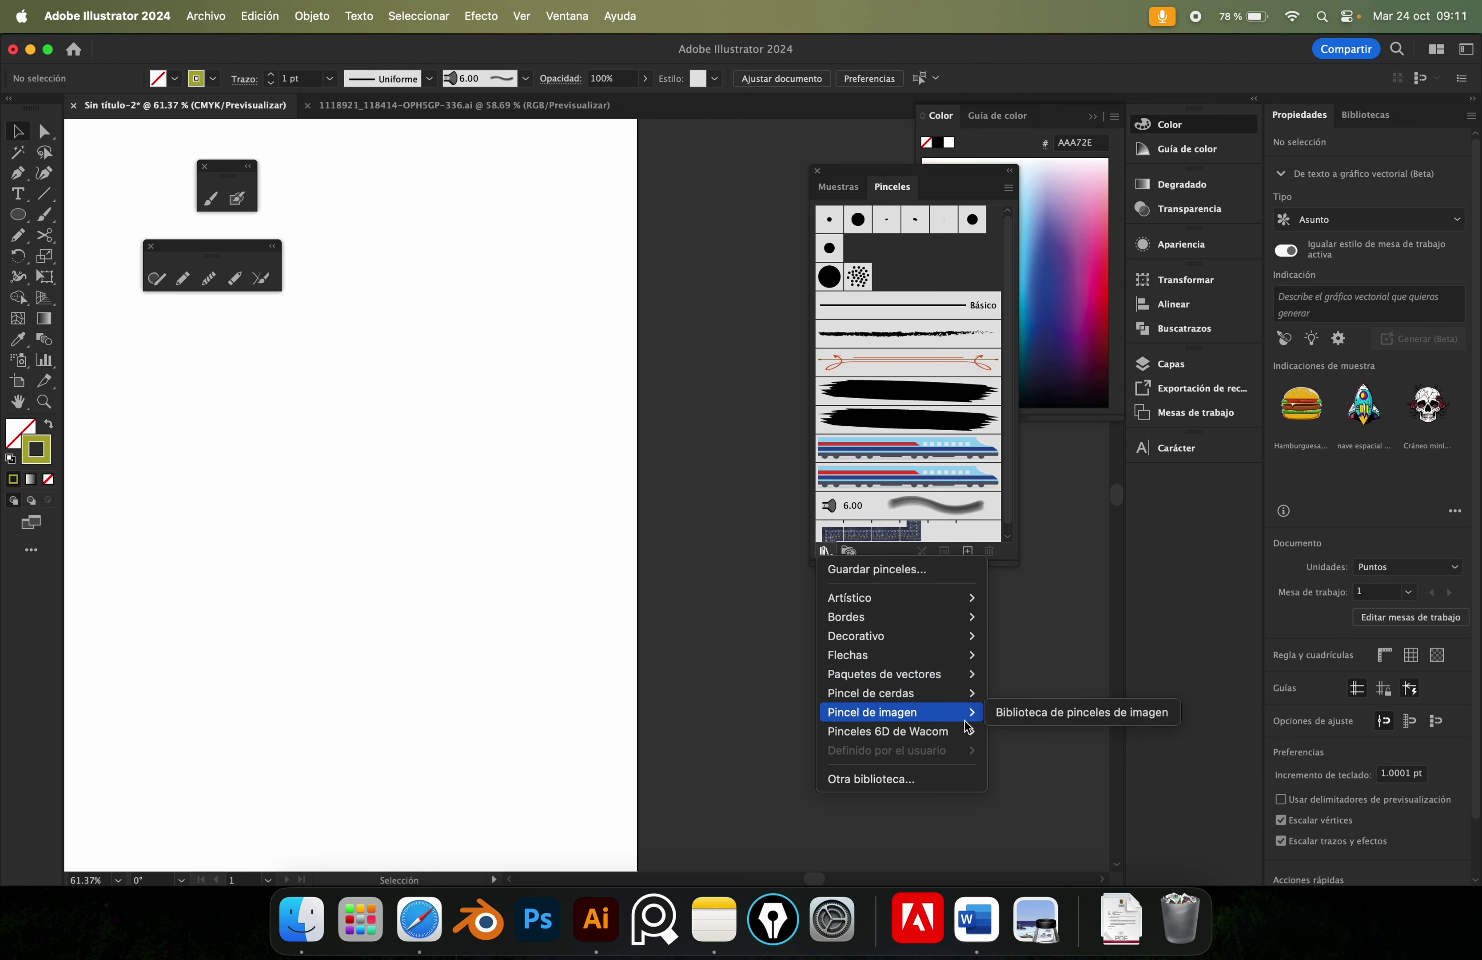
click(998, 712)
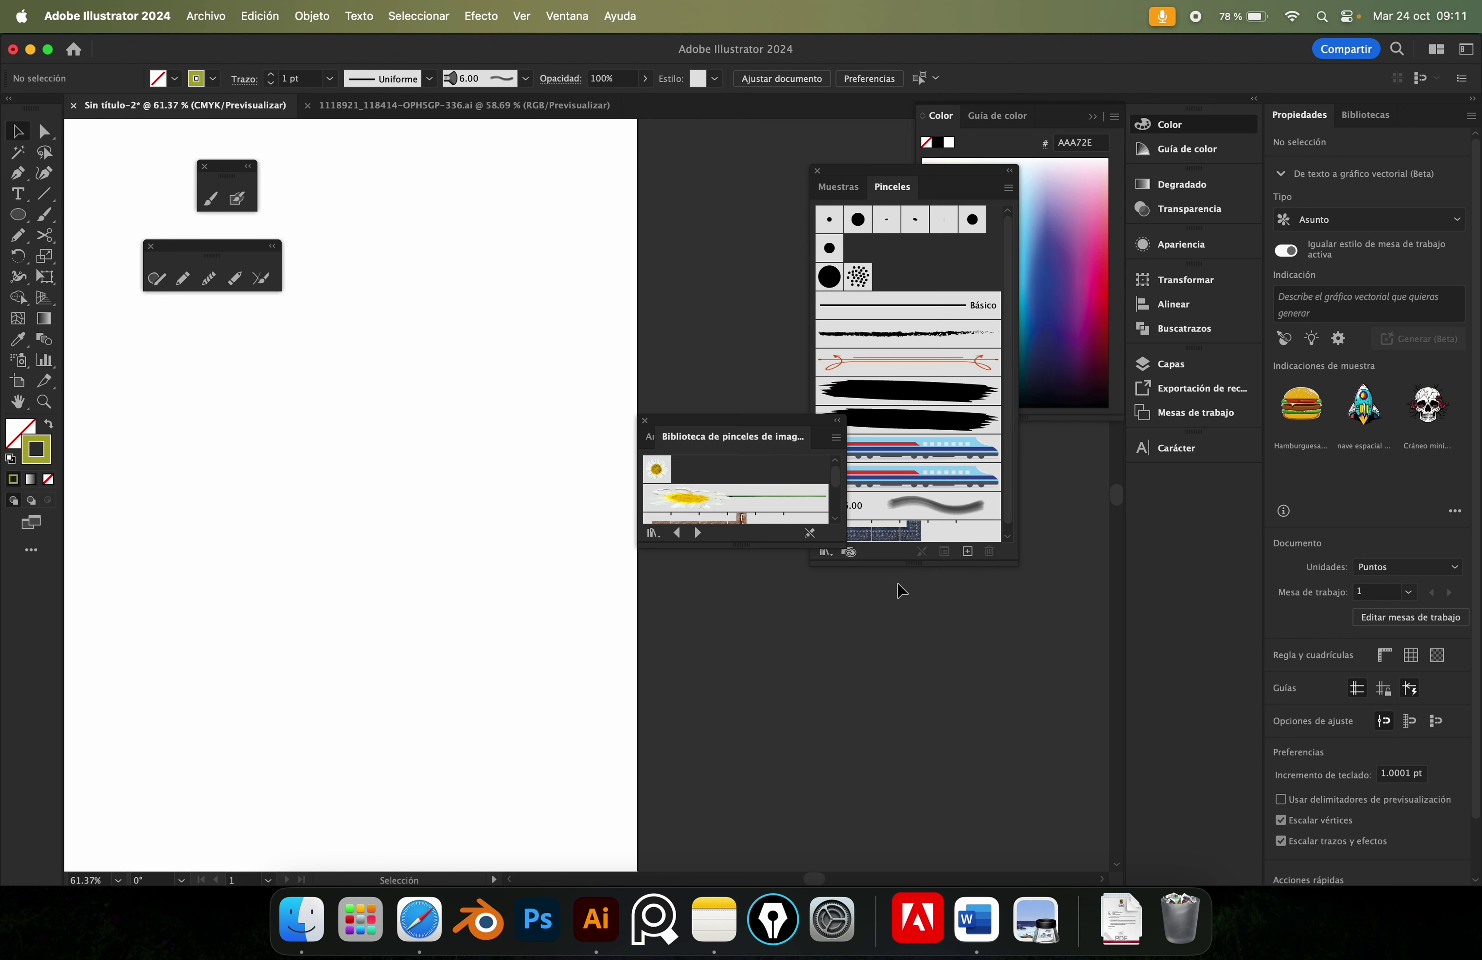
drag(784, 547, 784, 725)
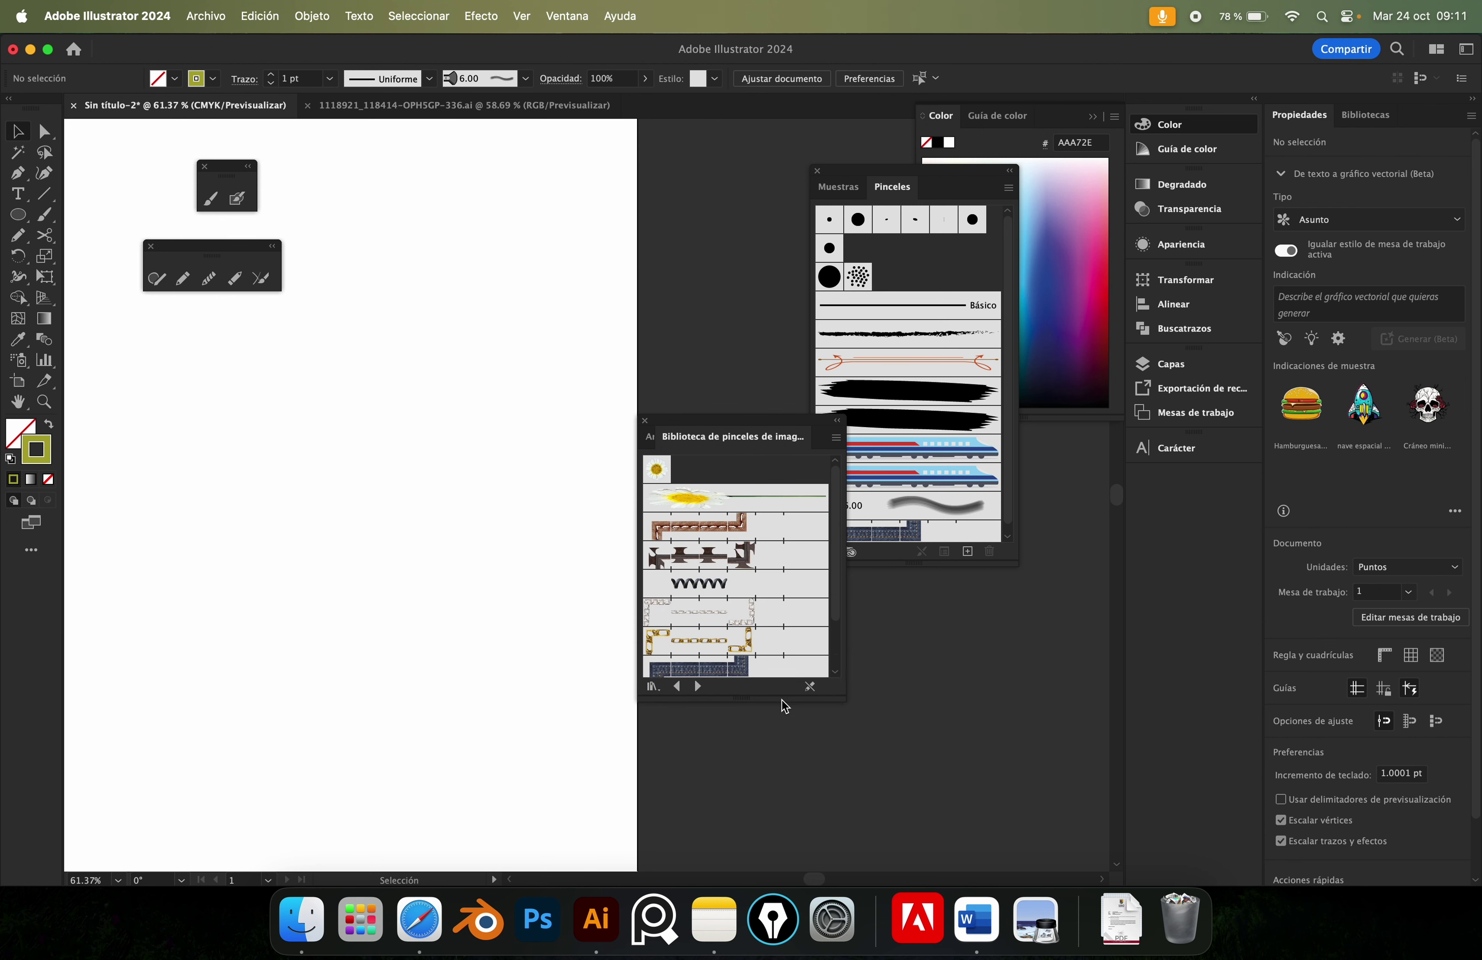
drag(760, 436, 660, 376)
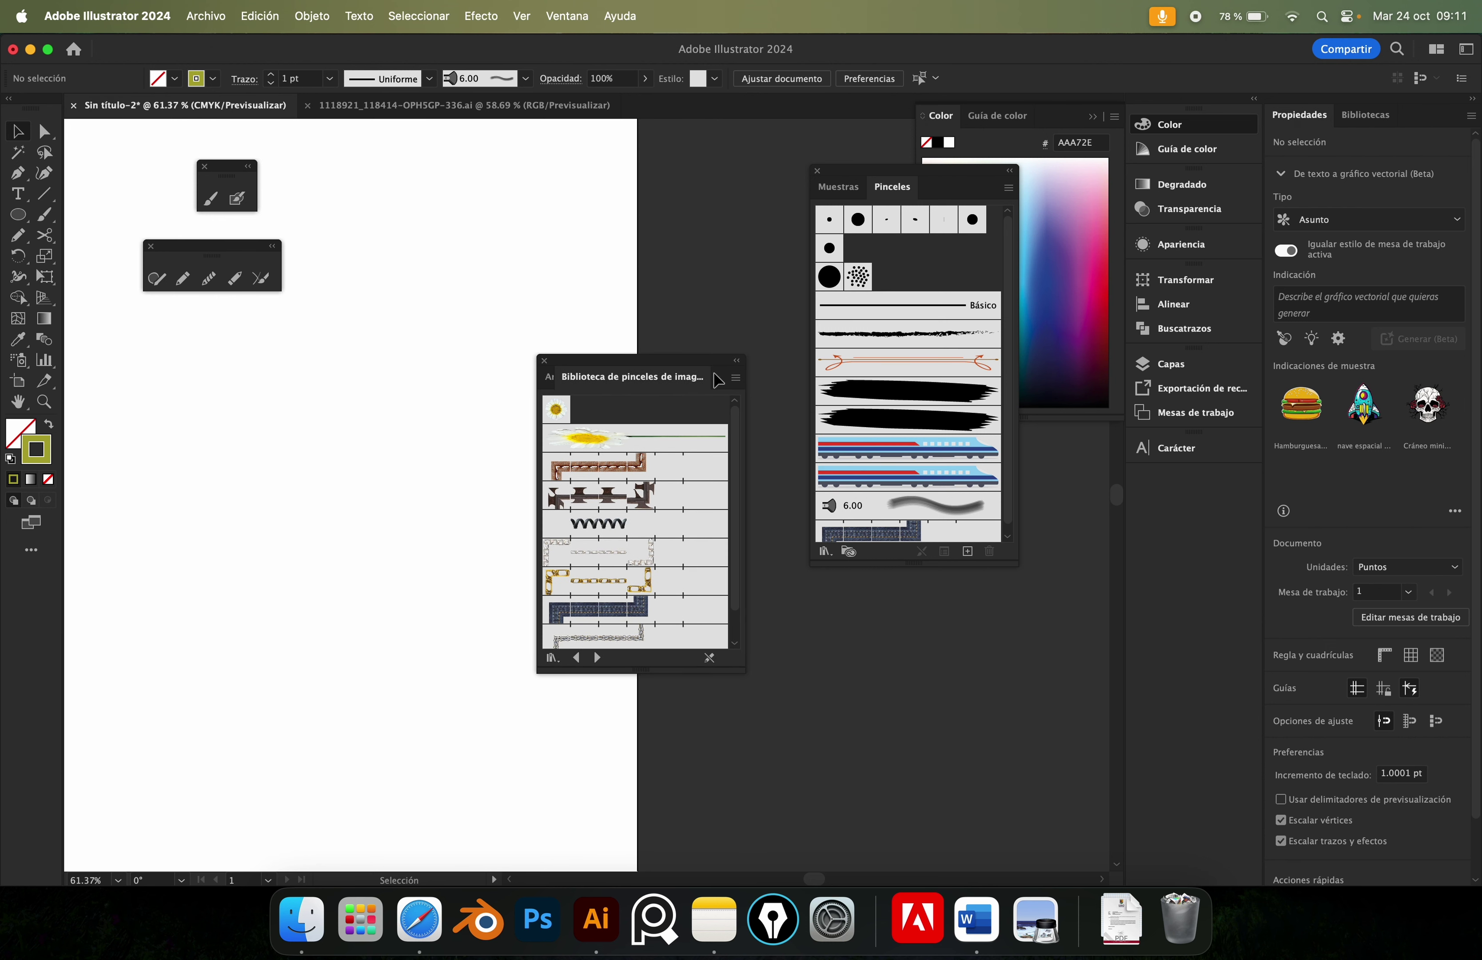
key(super+Tab)
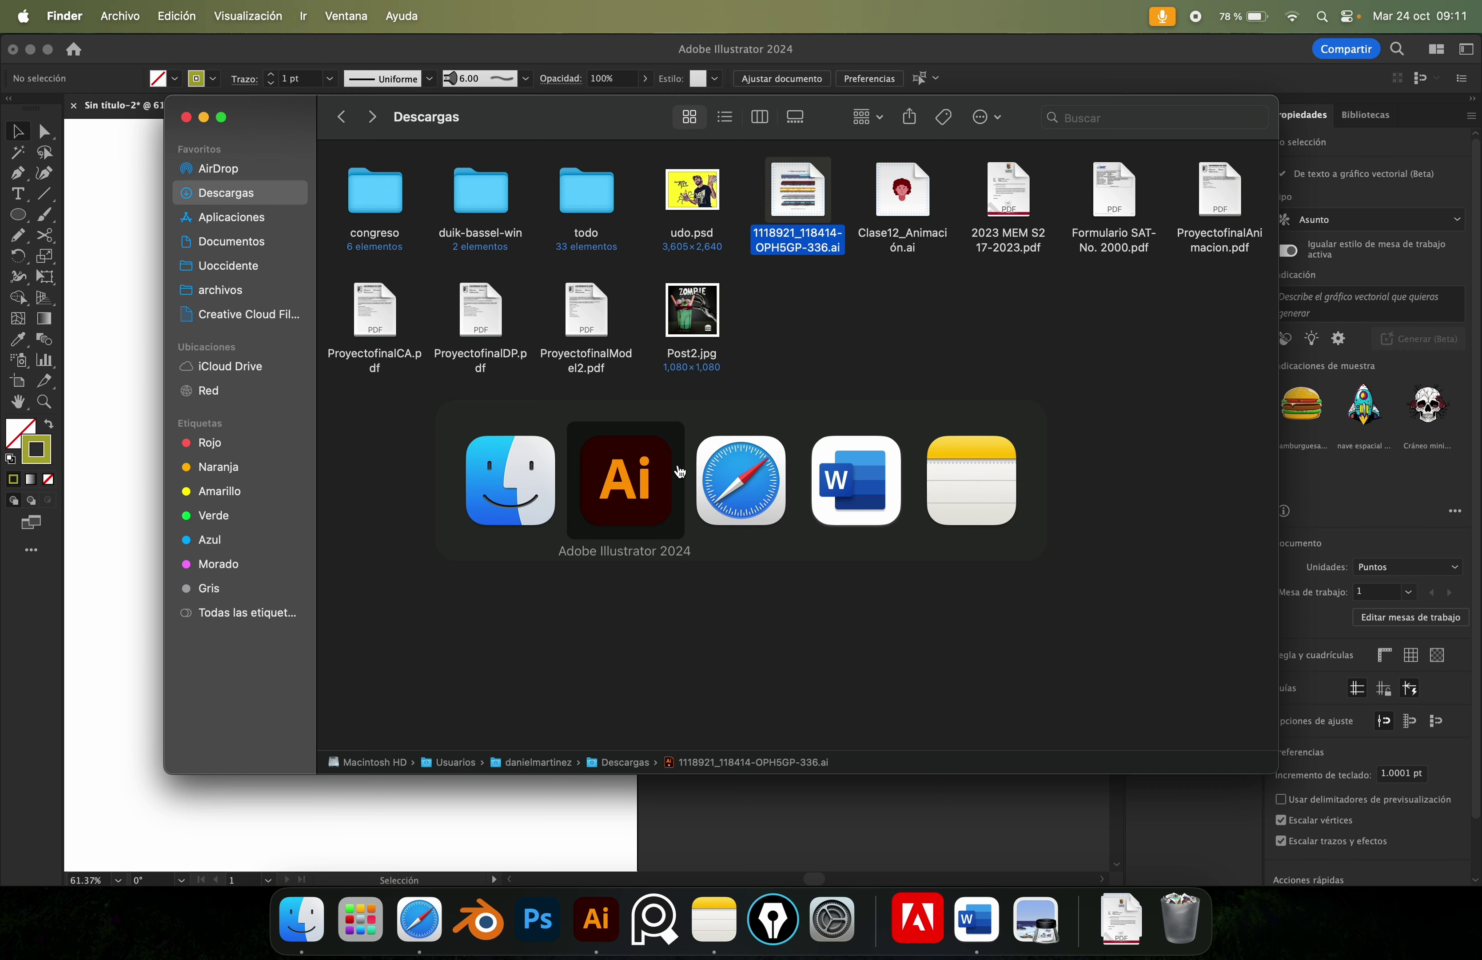
Read through Adobe's Pinceles help page in Safari, then return to Illustrator.
key(super+Tab)
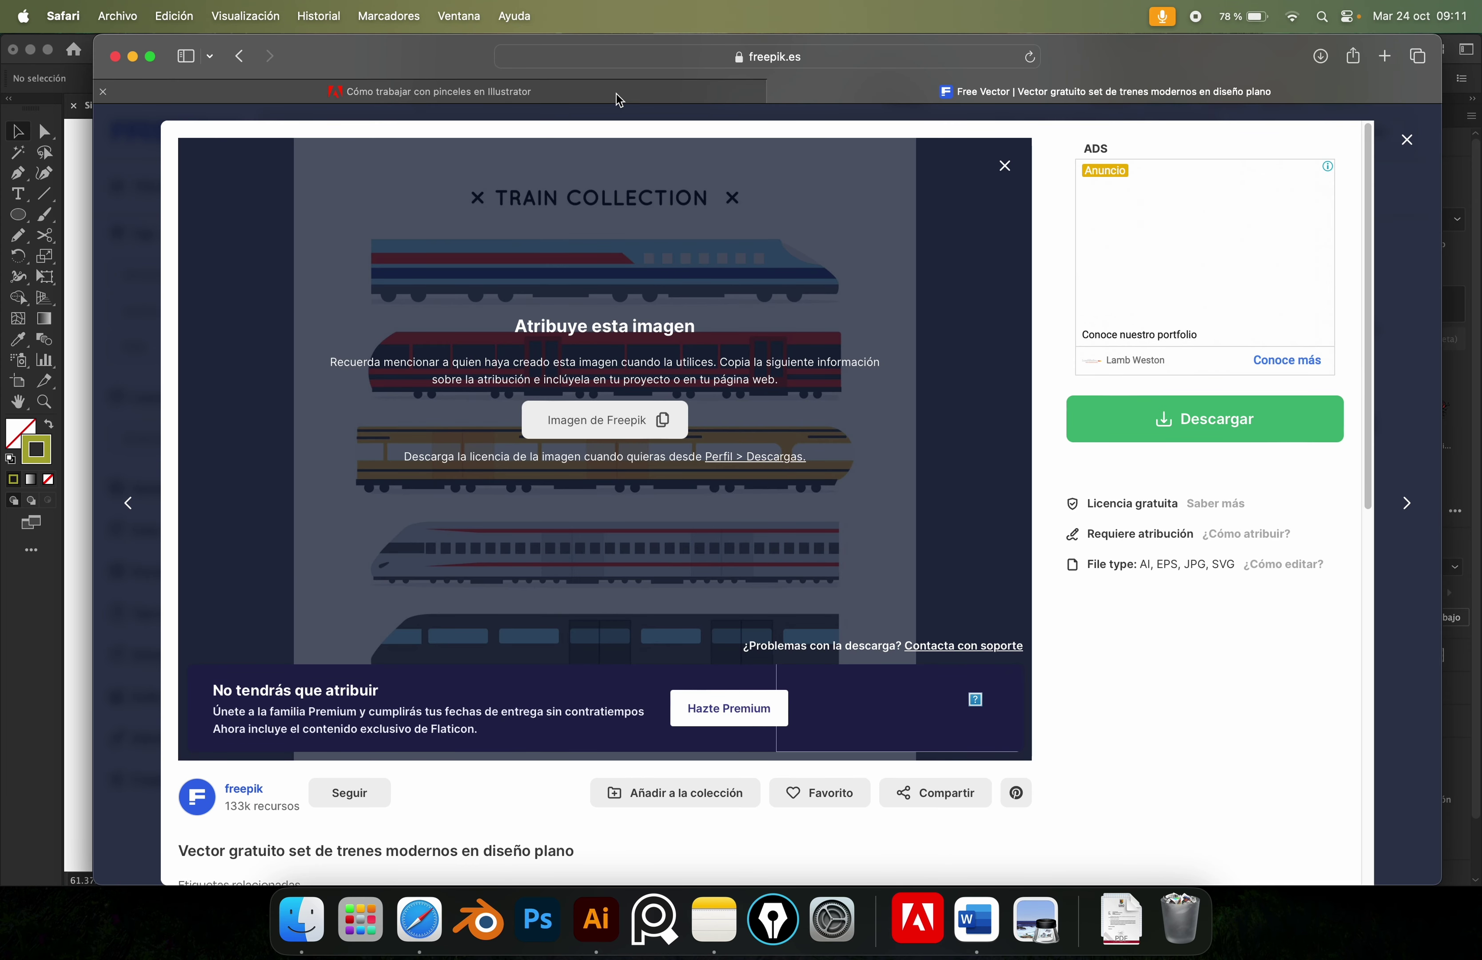
click(616, 92)
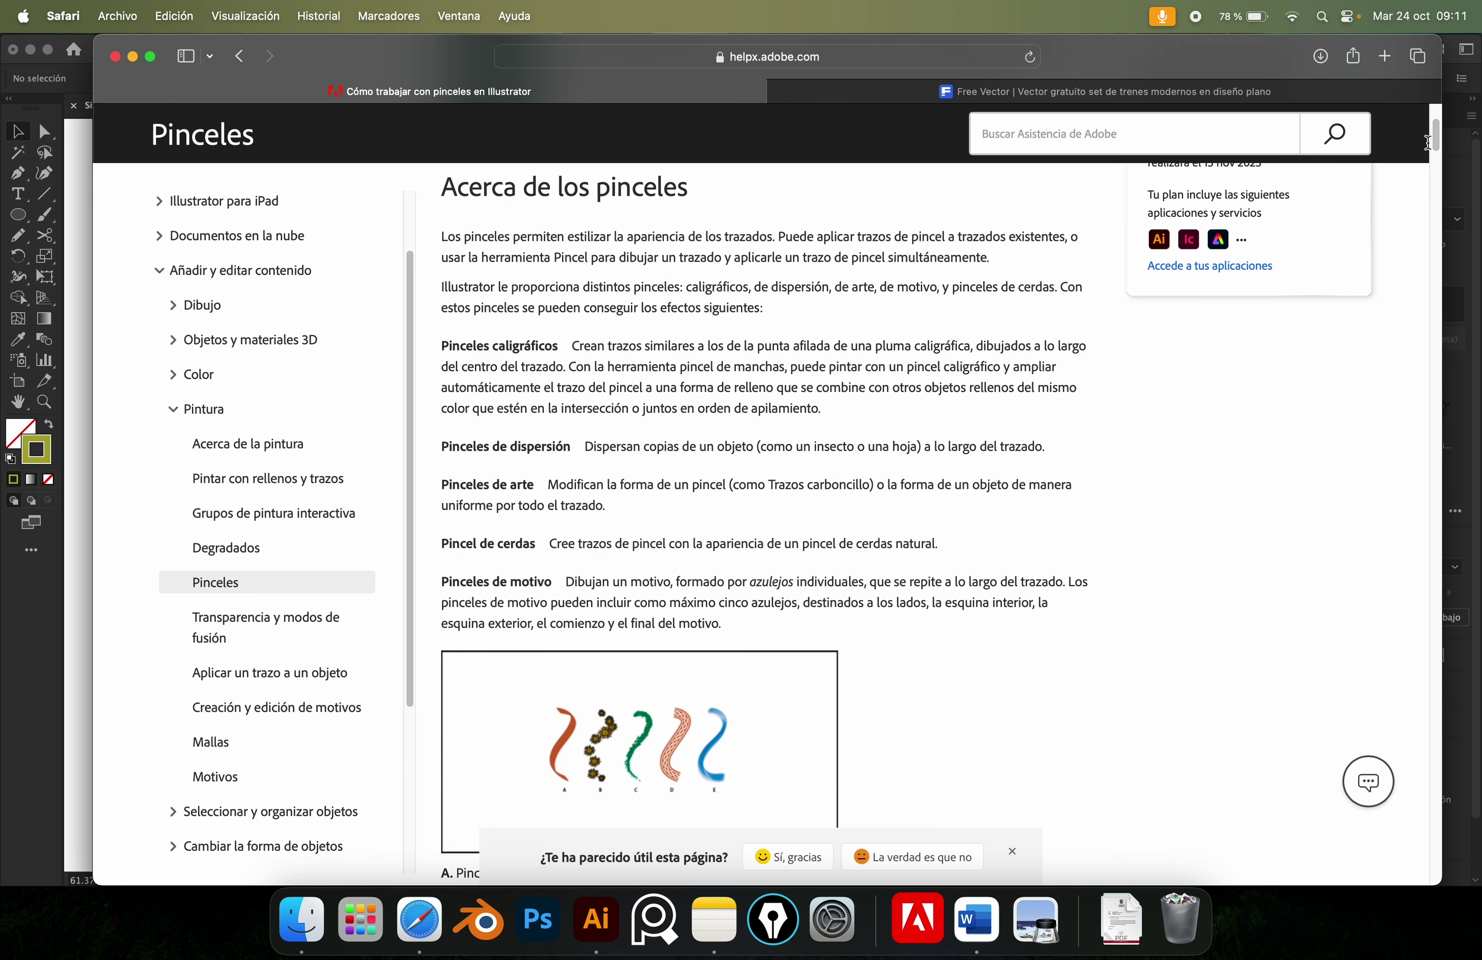
drag(1434, 136, 1411, 159)
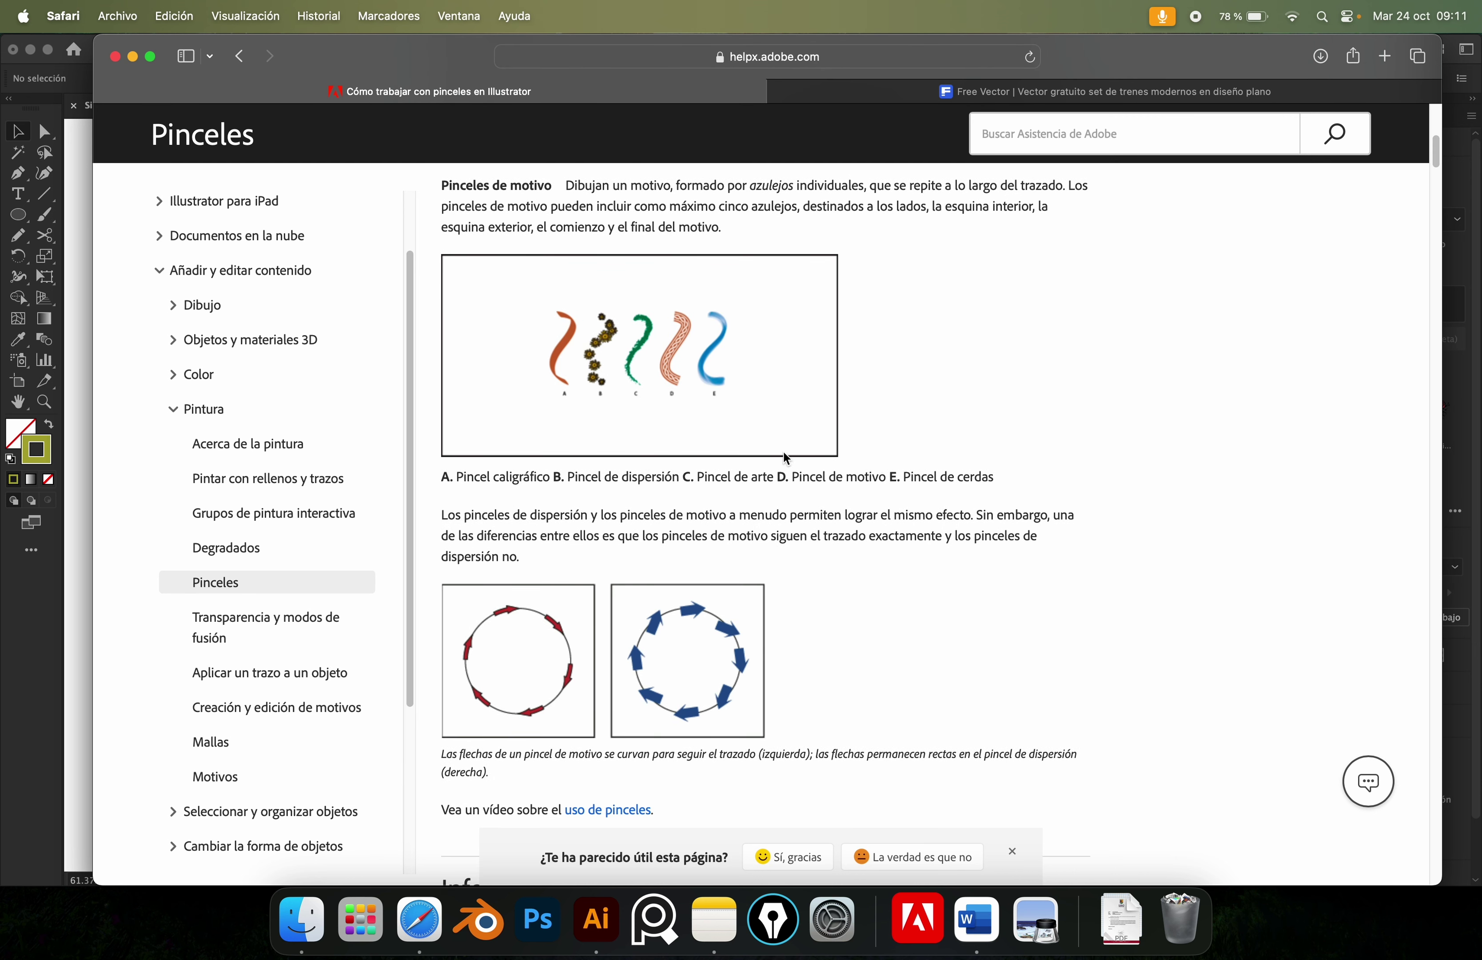
double_click(818, 478)
click(687, 372)
key(super+Tab)
key(super+Tab)
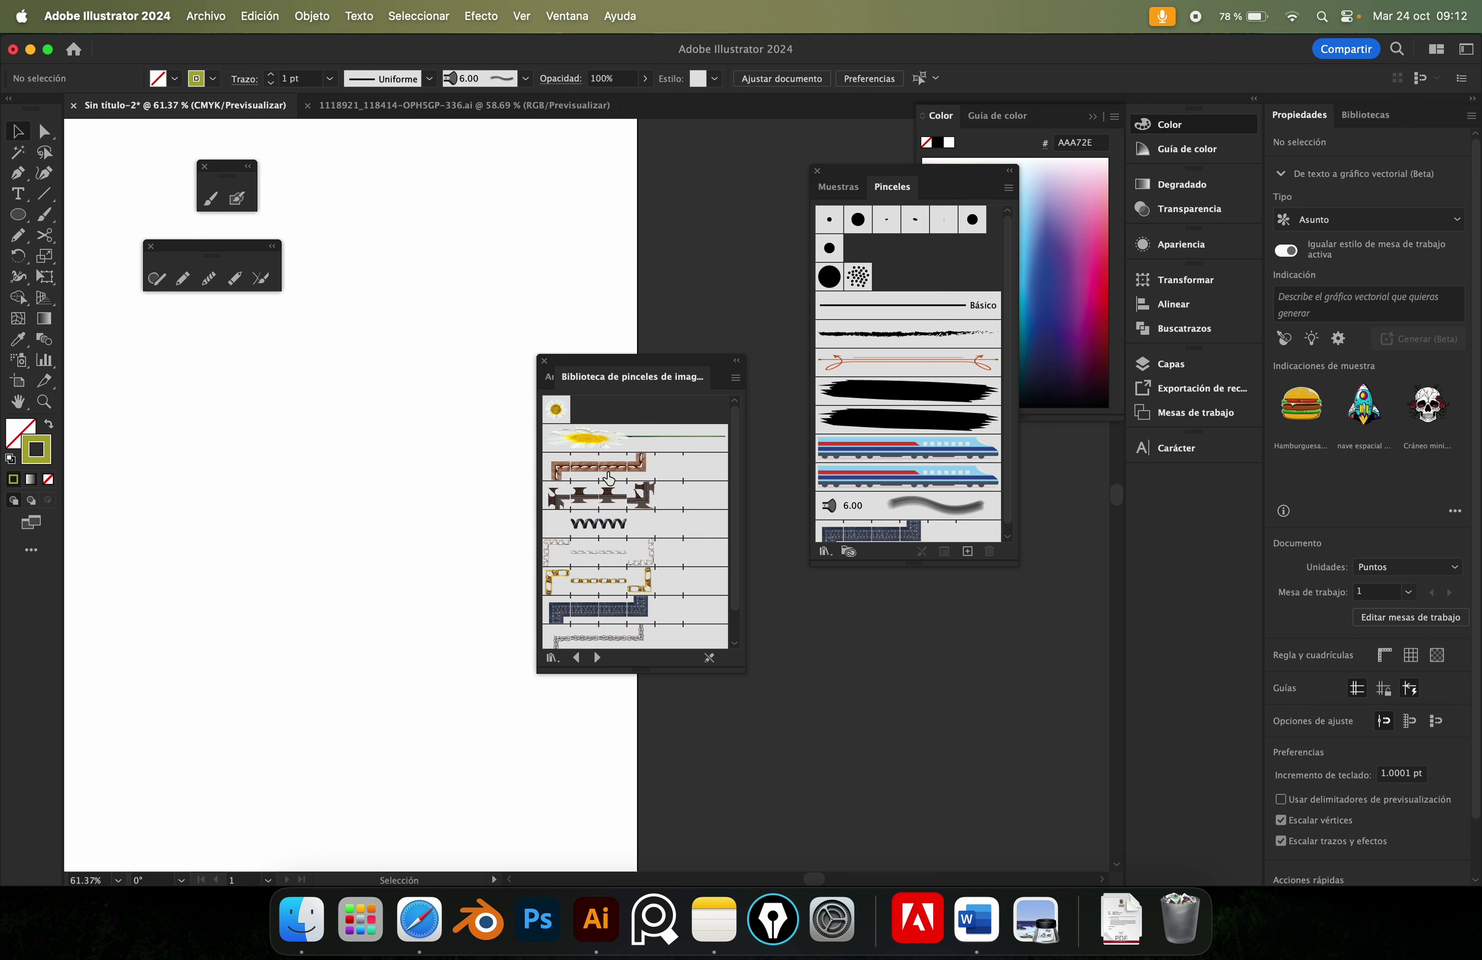
Draw a wavy stroke with the daisy image brush, then try the coil and chain brushes.
click(611, 448)
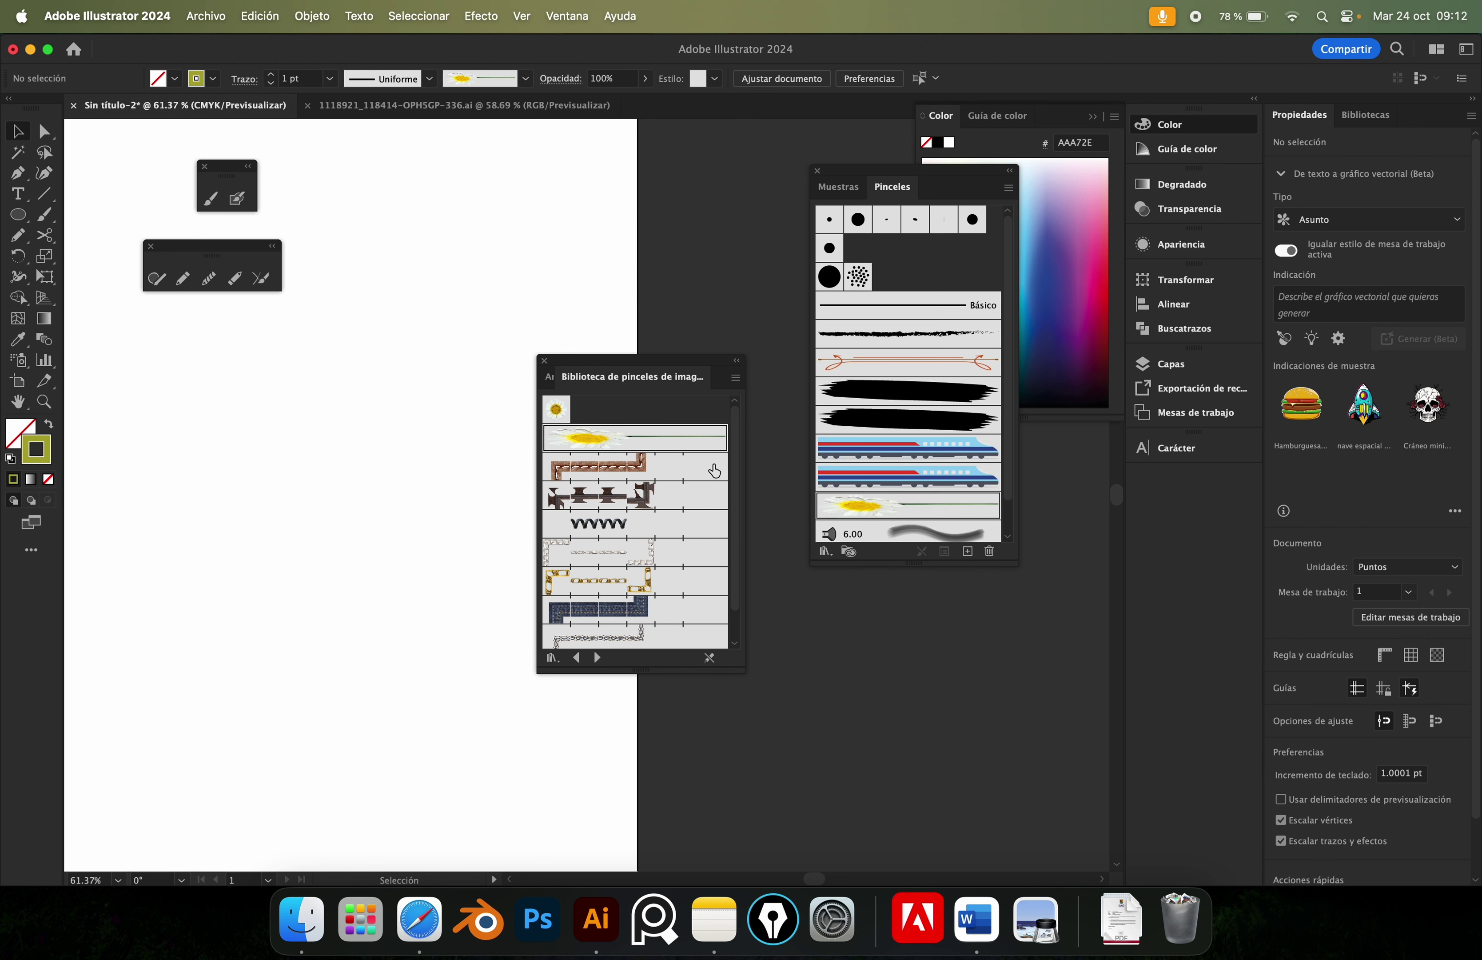
click(212, 199)
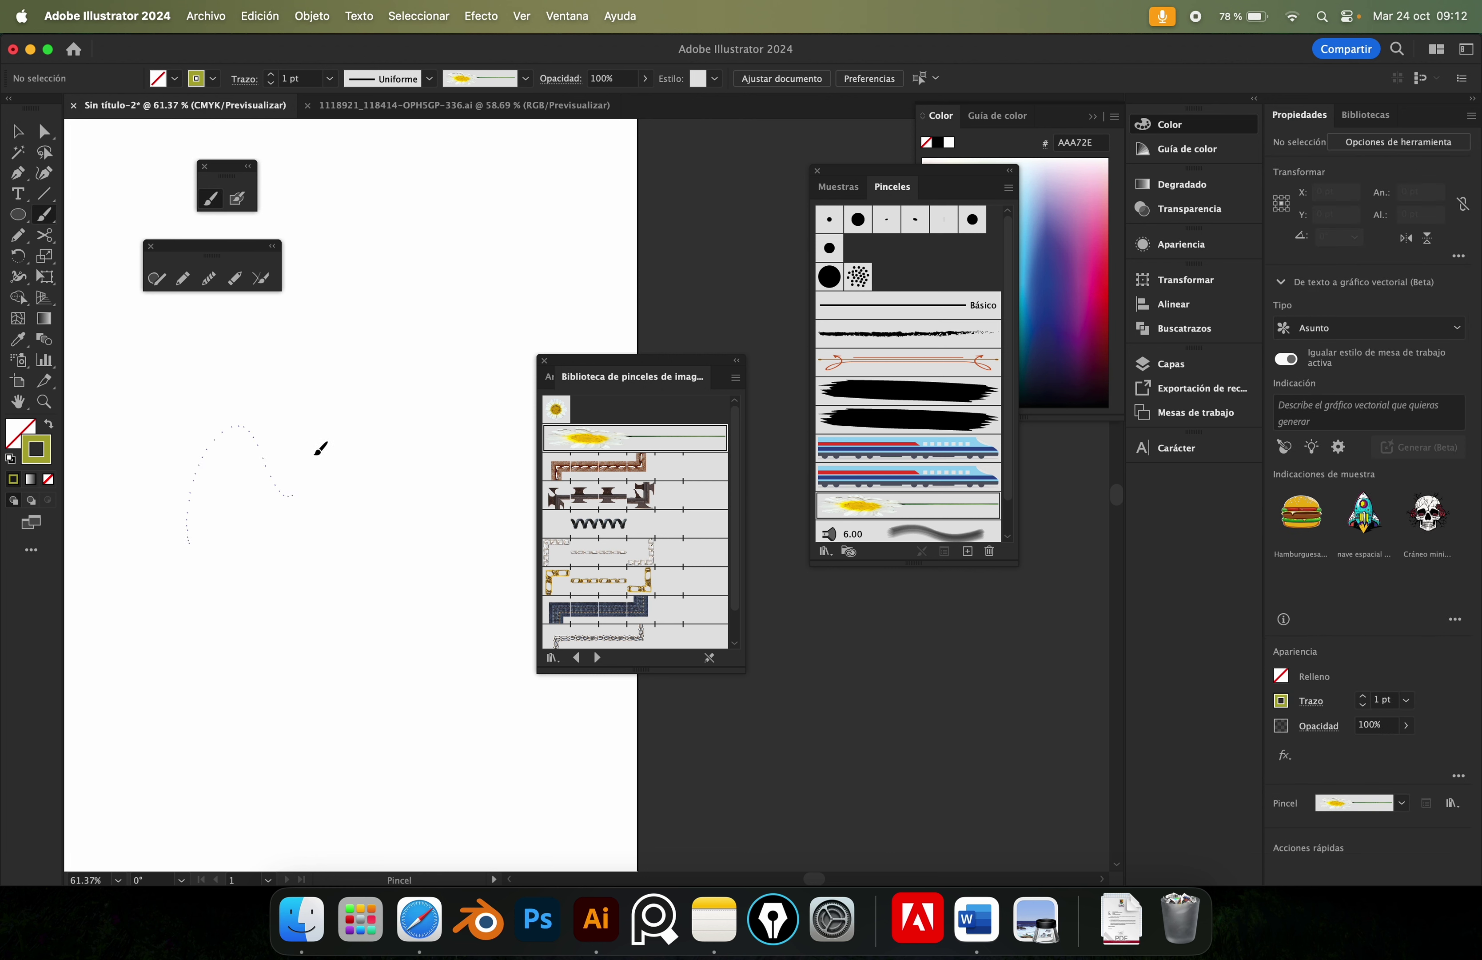
drag(316, 453, 331, 343)
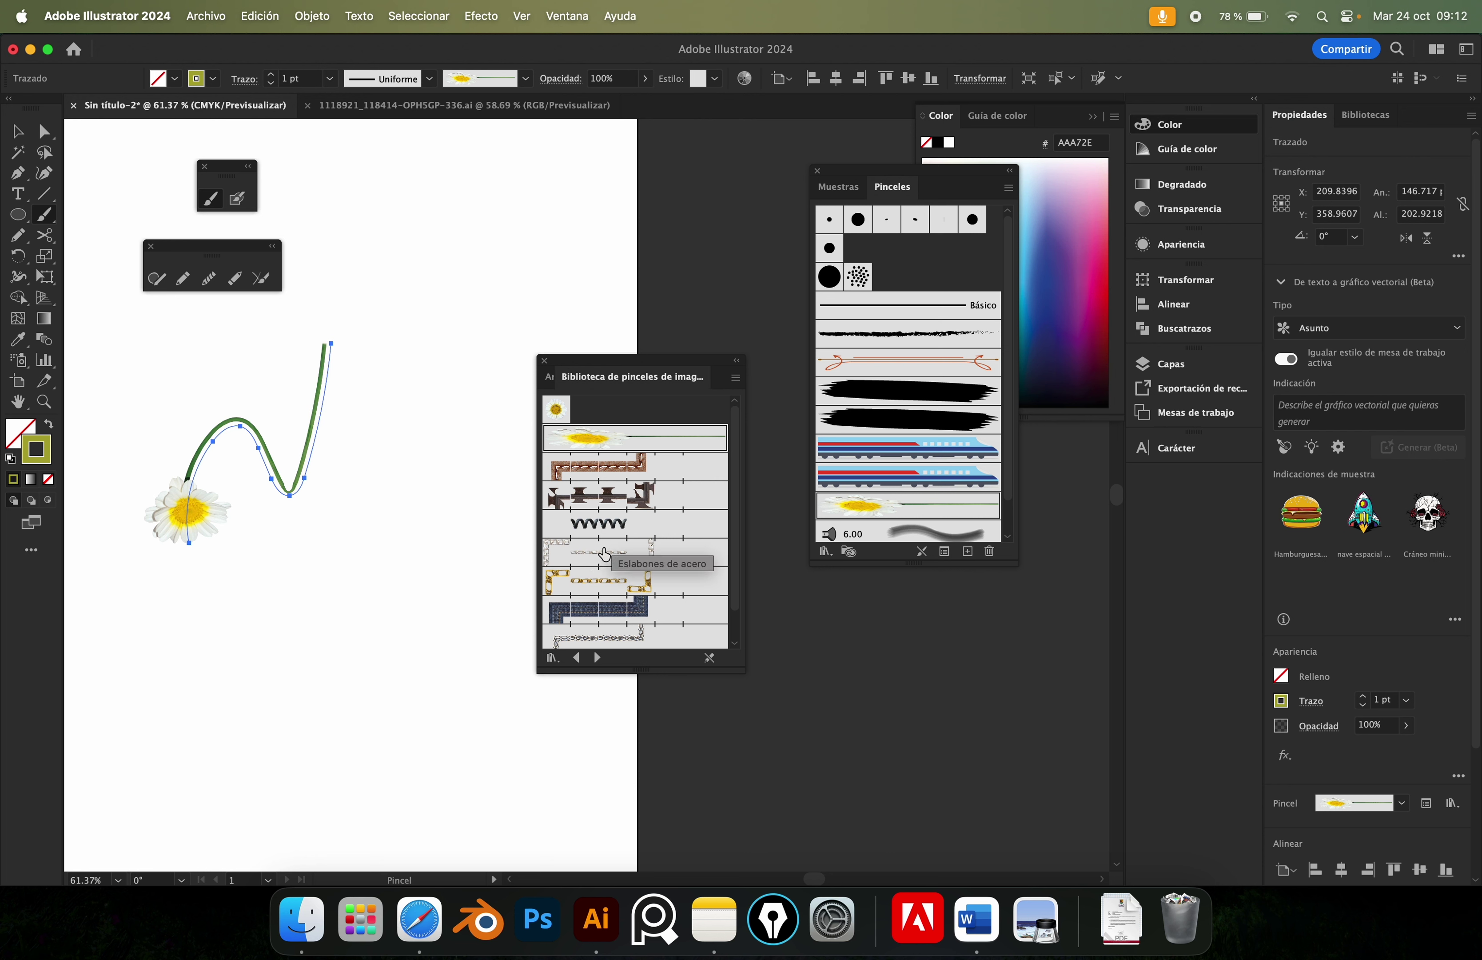
click(602, 529)
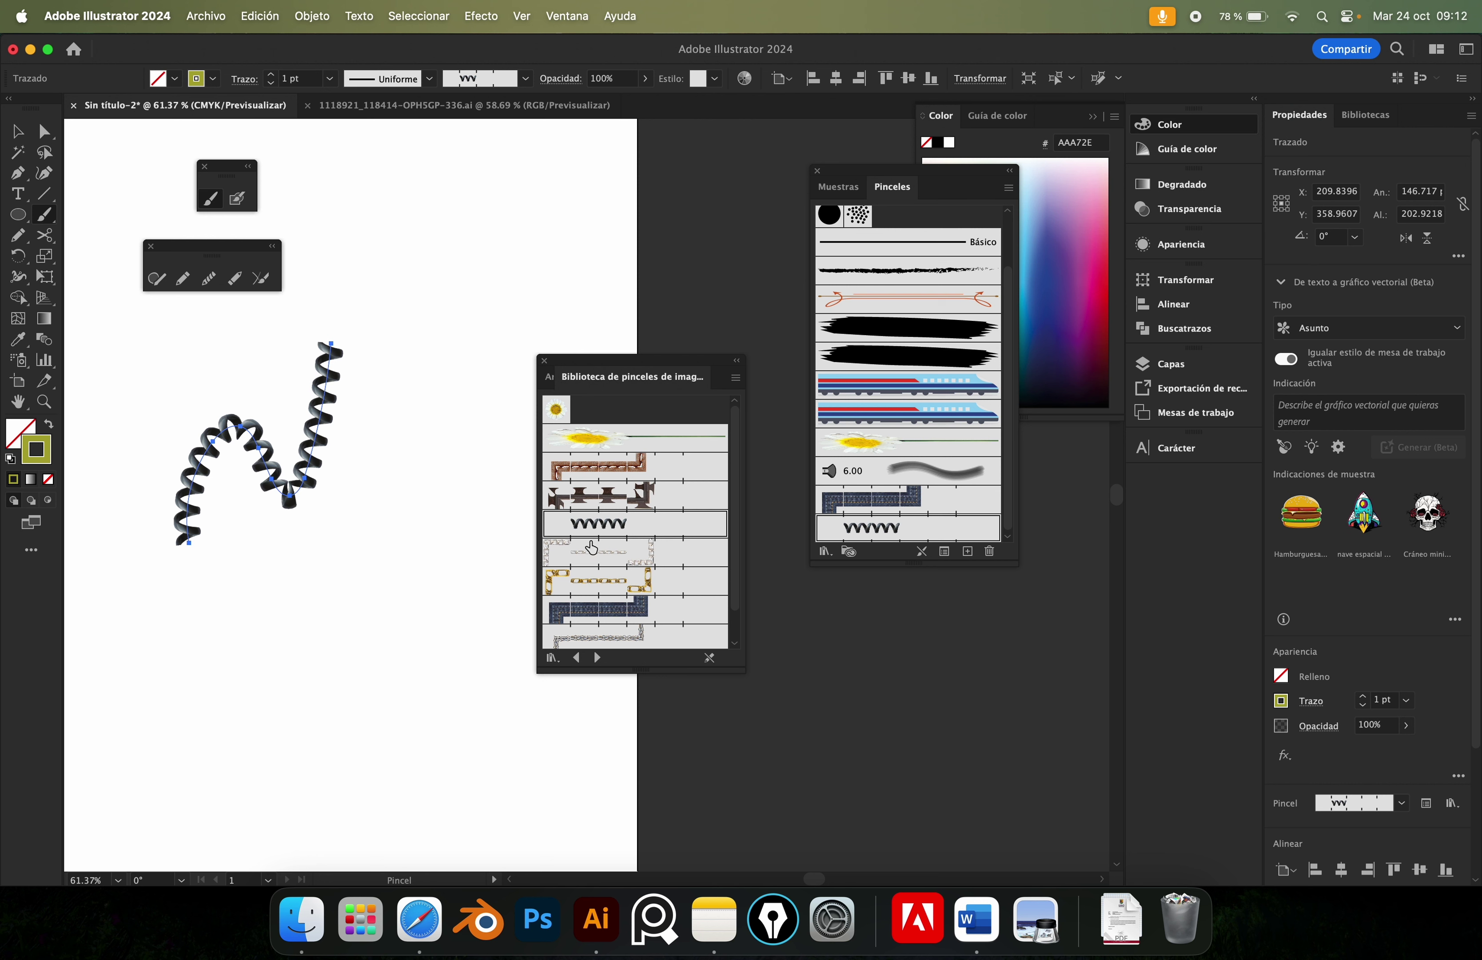
click(591, 549)
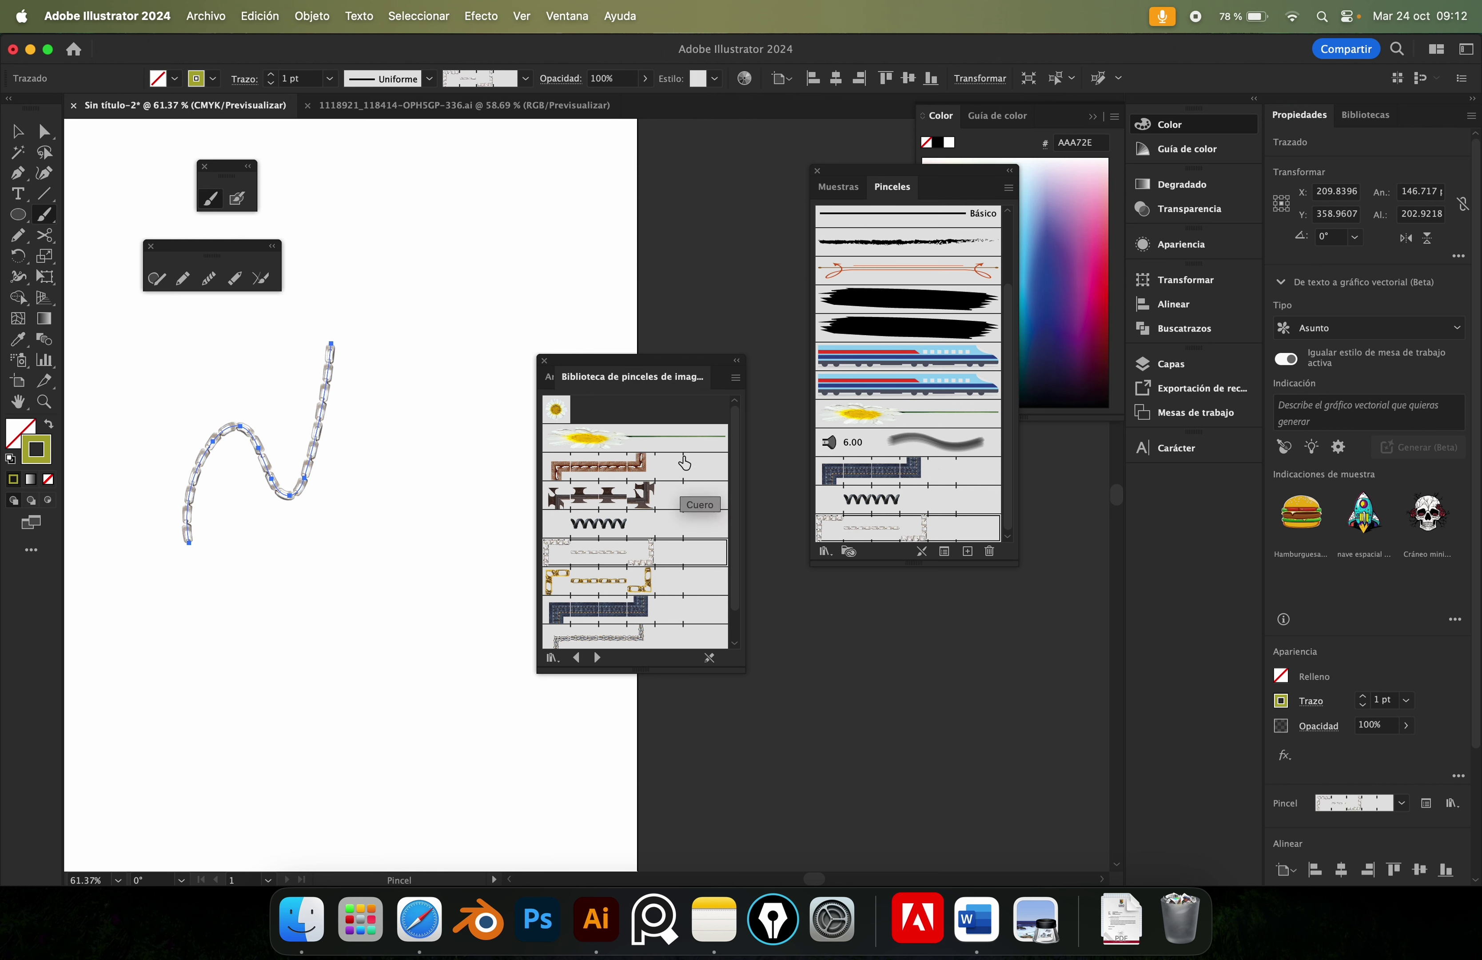
Try the Tela vaquera denim brush, then switch the stroke to olive Redondo 15 pt.
click(633, 617)
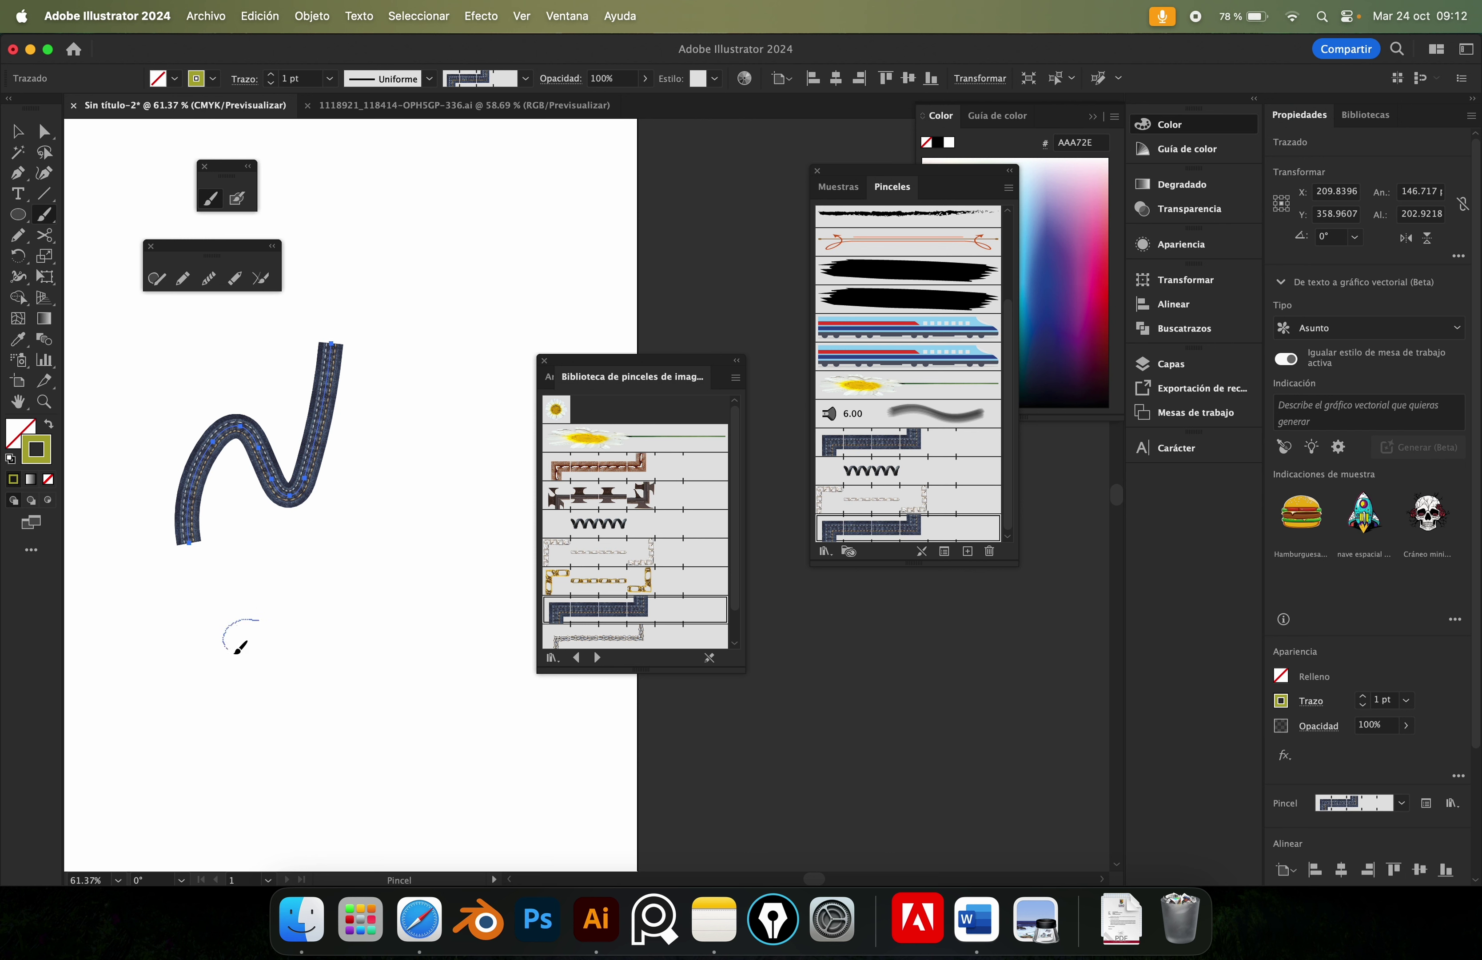
drag(236, 652, 260, 608)
key(cmd+z)
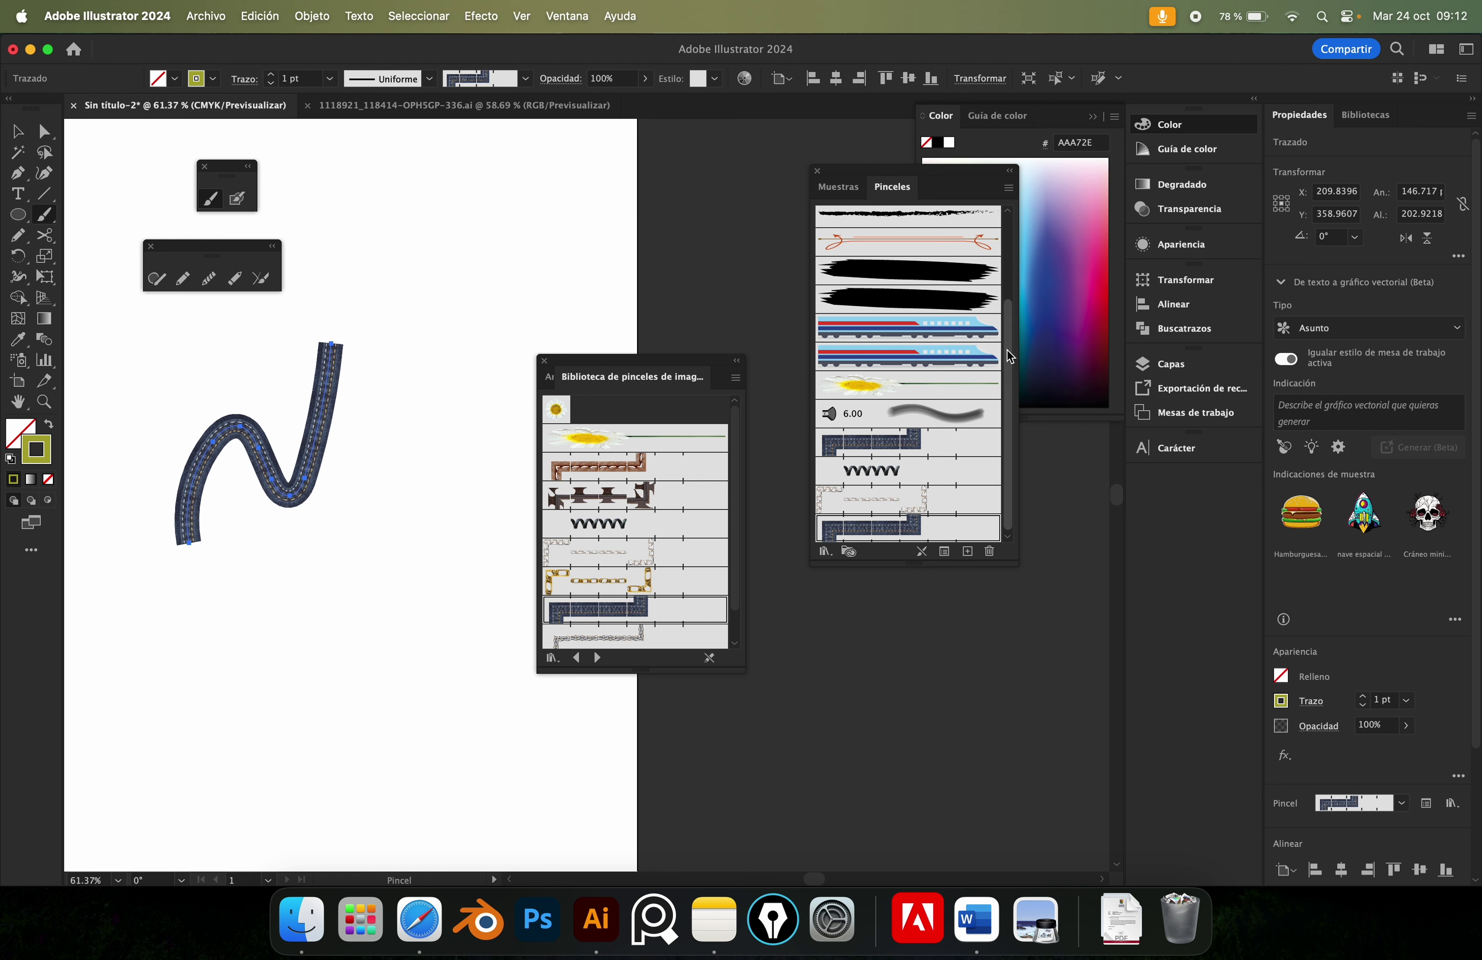
scroll(1005, 356, up, 1)
scroll(997, 348, up, 4)
click(857, 221)
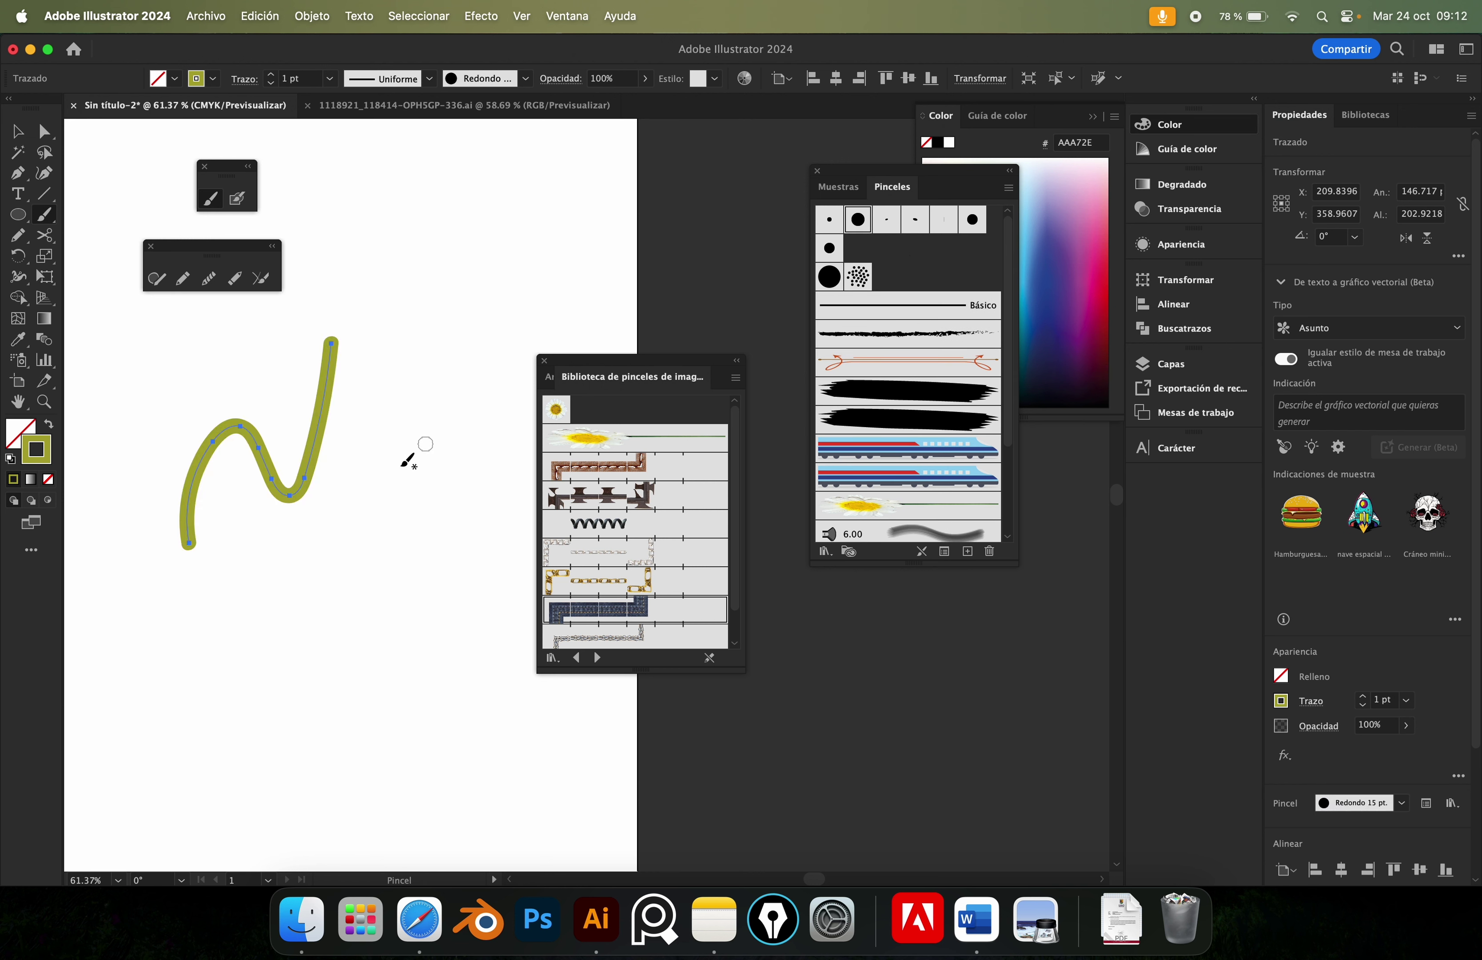
Paint olive Redondo 15 pt doodles: a spiral, scribble, hook, arc and U-shaped loop.
click(17, 132)
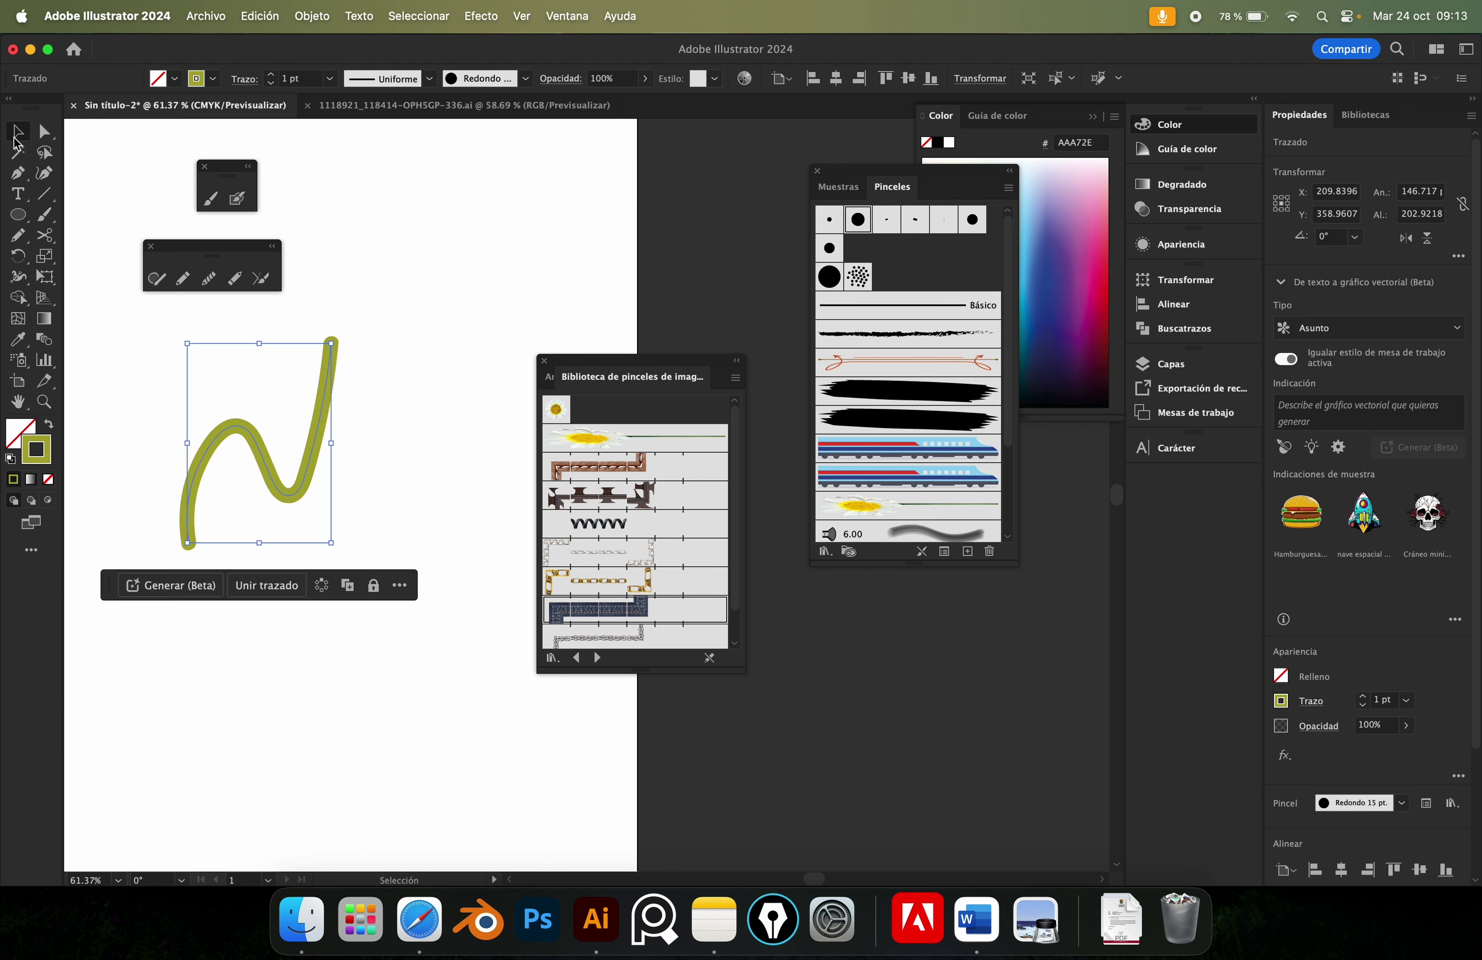
click(128, 393)
click(212, 200)
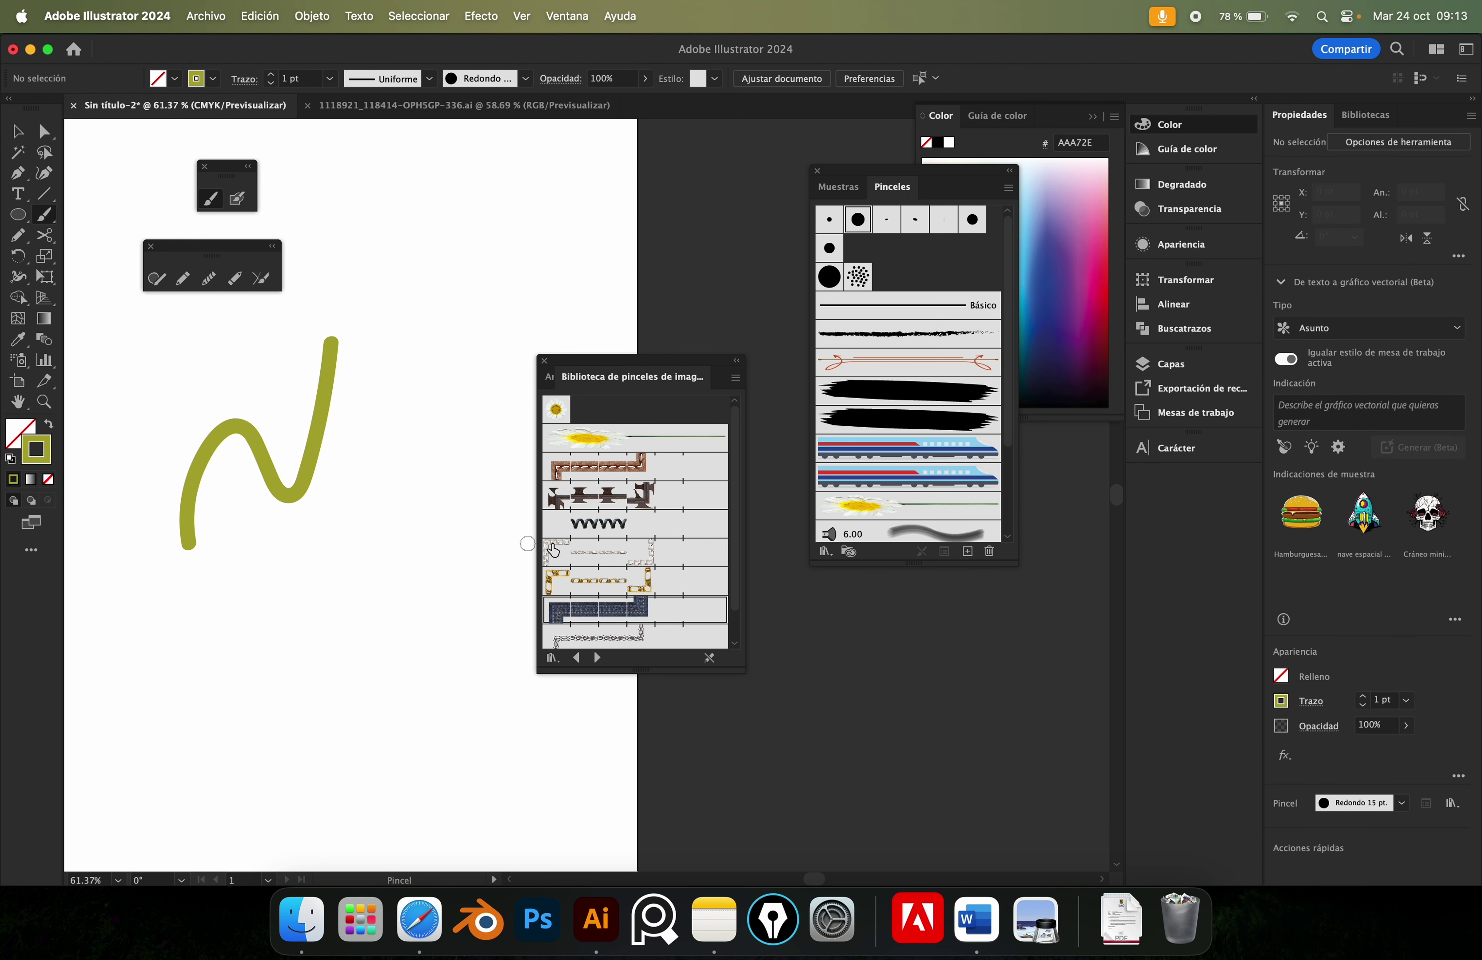
mouse_move(288, 620)
mouse_down()
mouse_move(267, 627)
mouse_move(274, 616)
mouse_up()
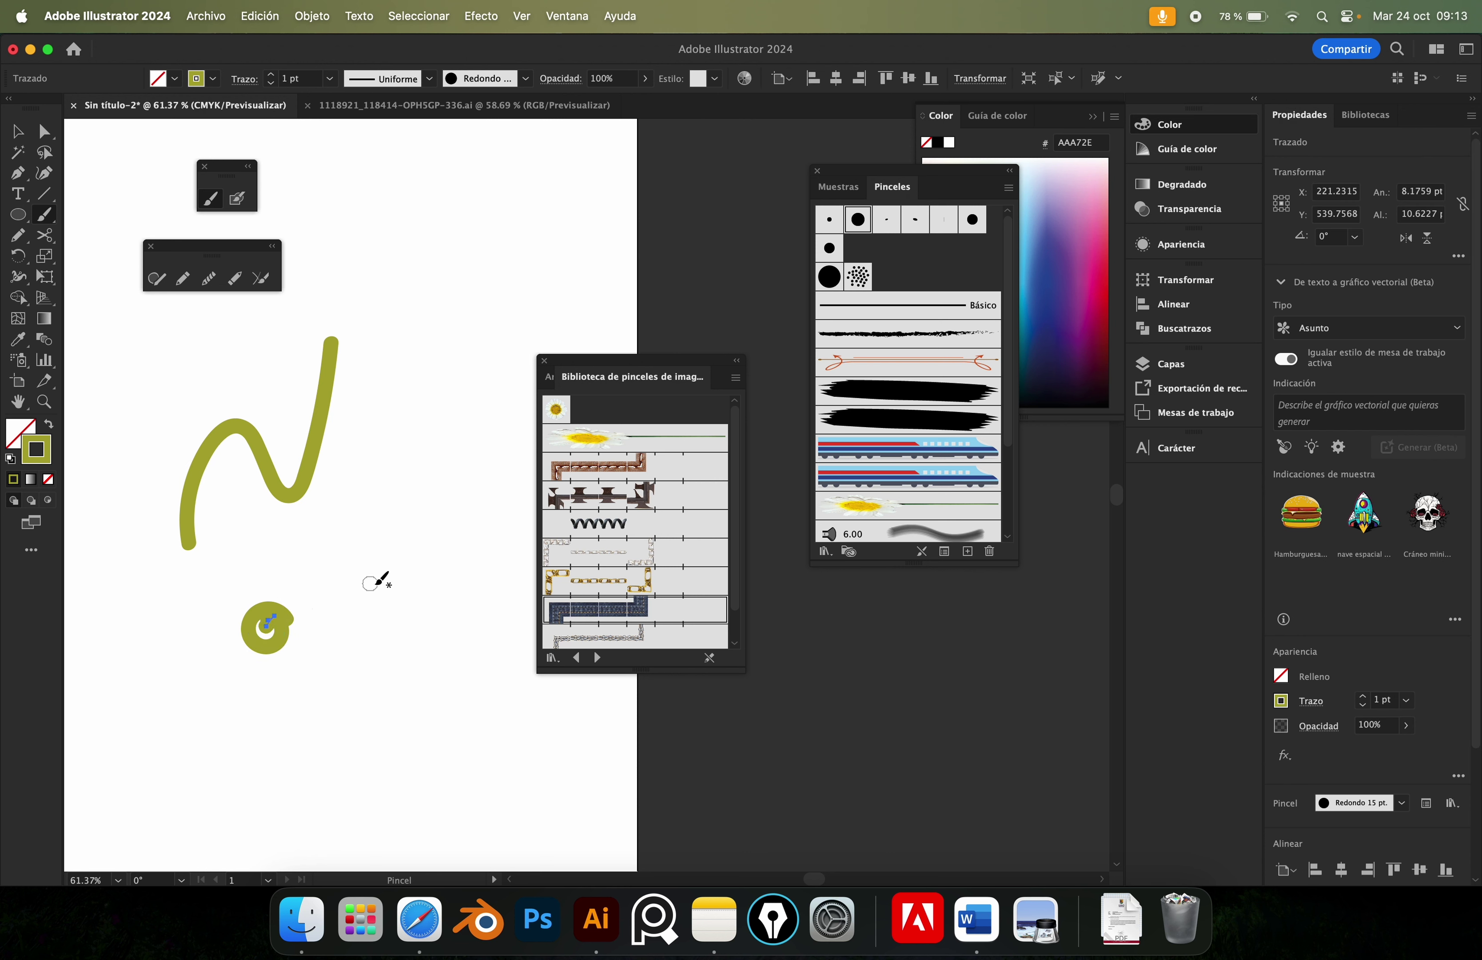
mouse_move(346, 622)
mouse_down()
mouse_move(380, 637)
mouse_move(497, 633)
mouse_up()
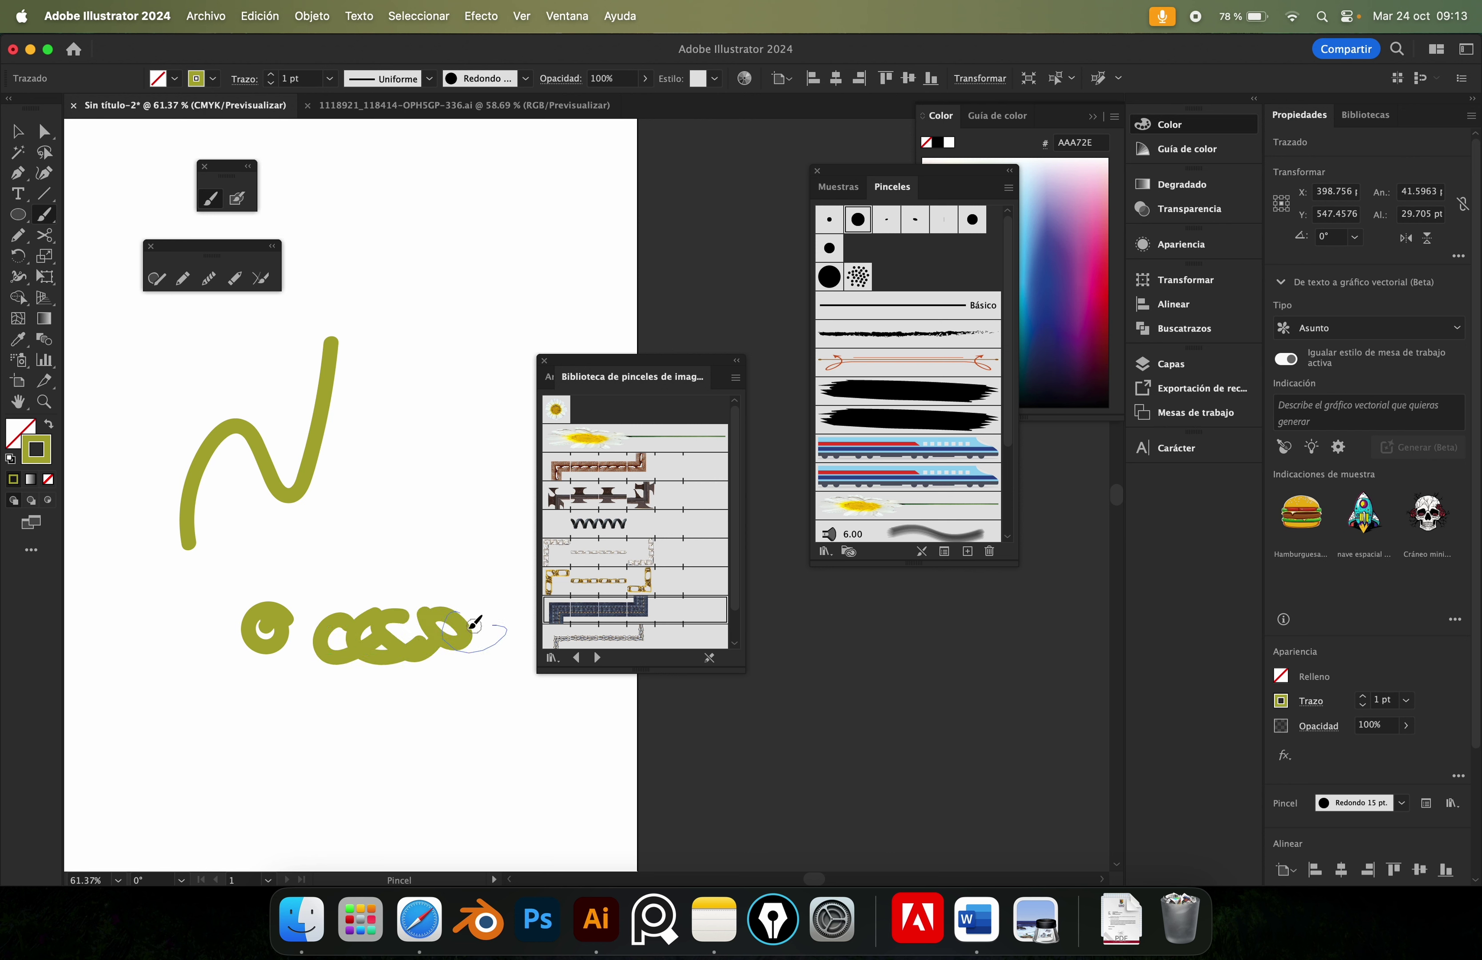
scroll(449, 704, right, 5)
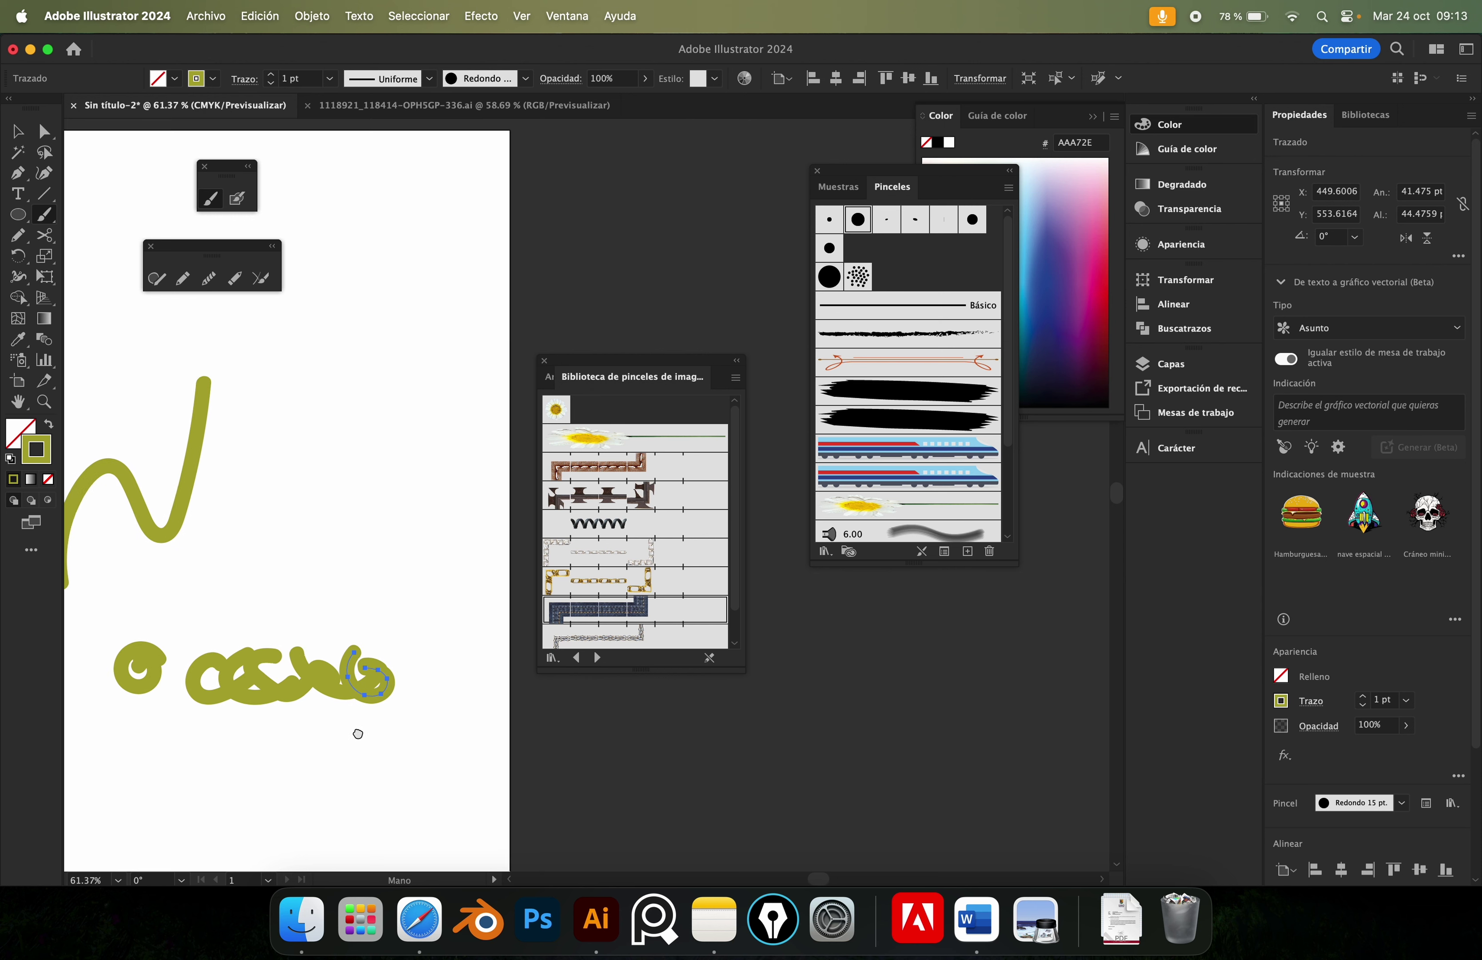
drag(414, 664, 421, 650)
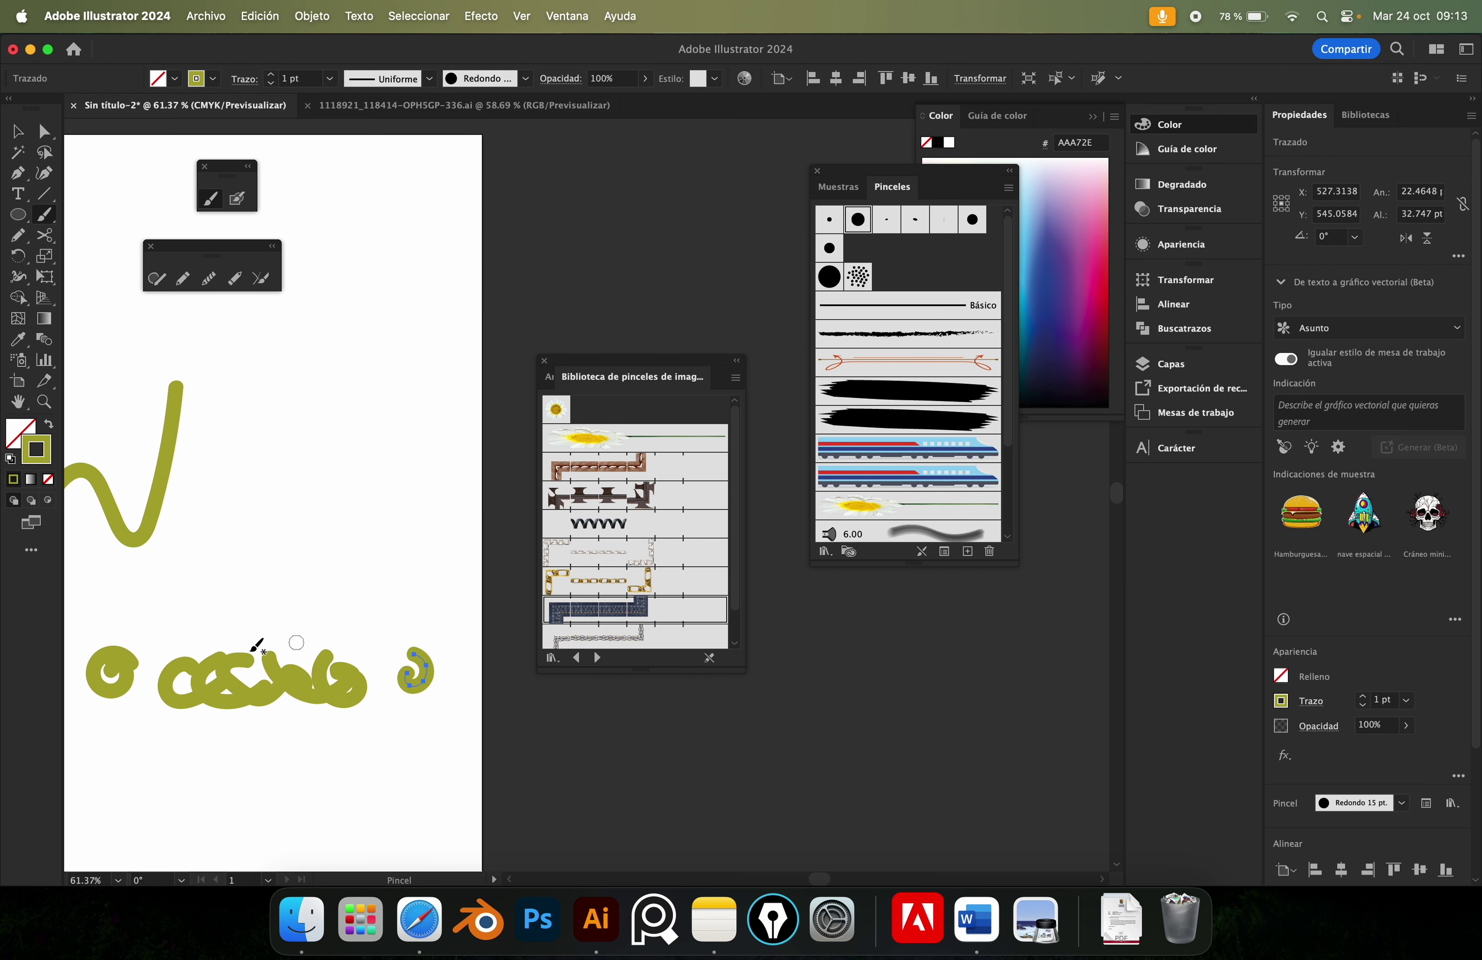
drag(131, 618, 385, 636)
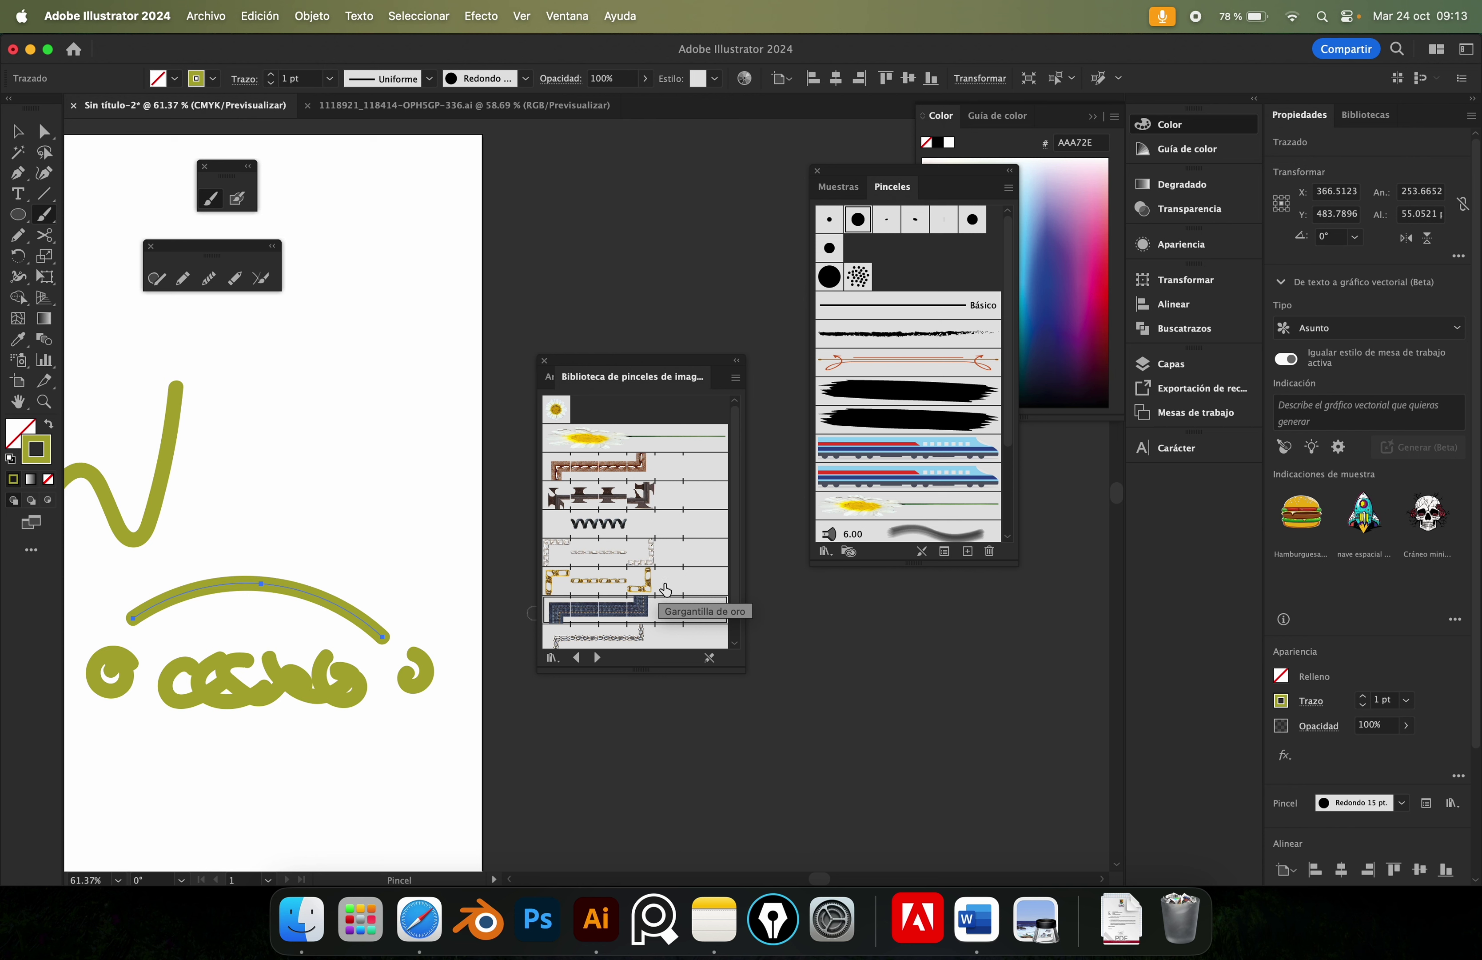
click(354, 359)
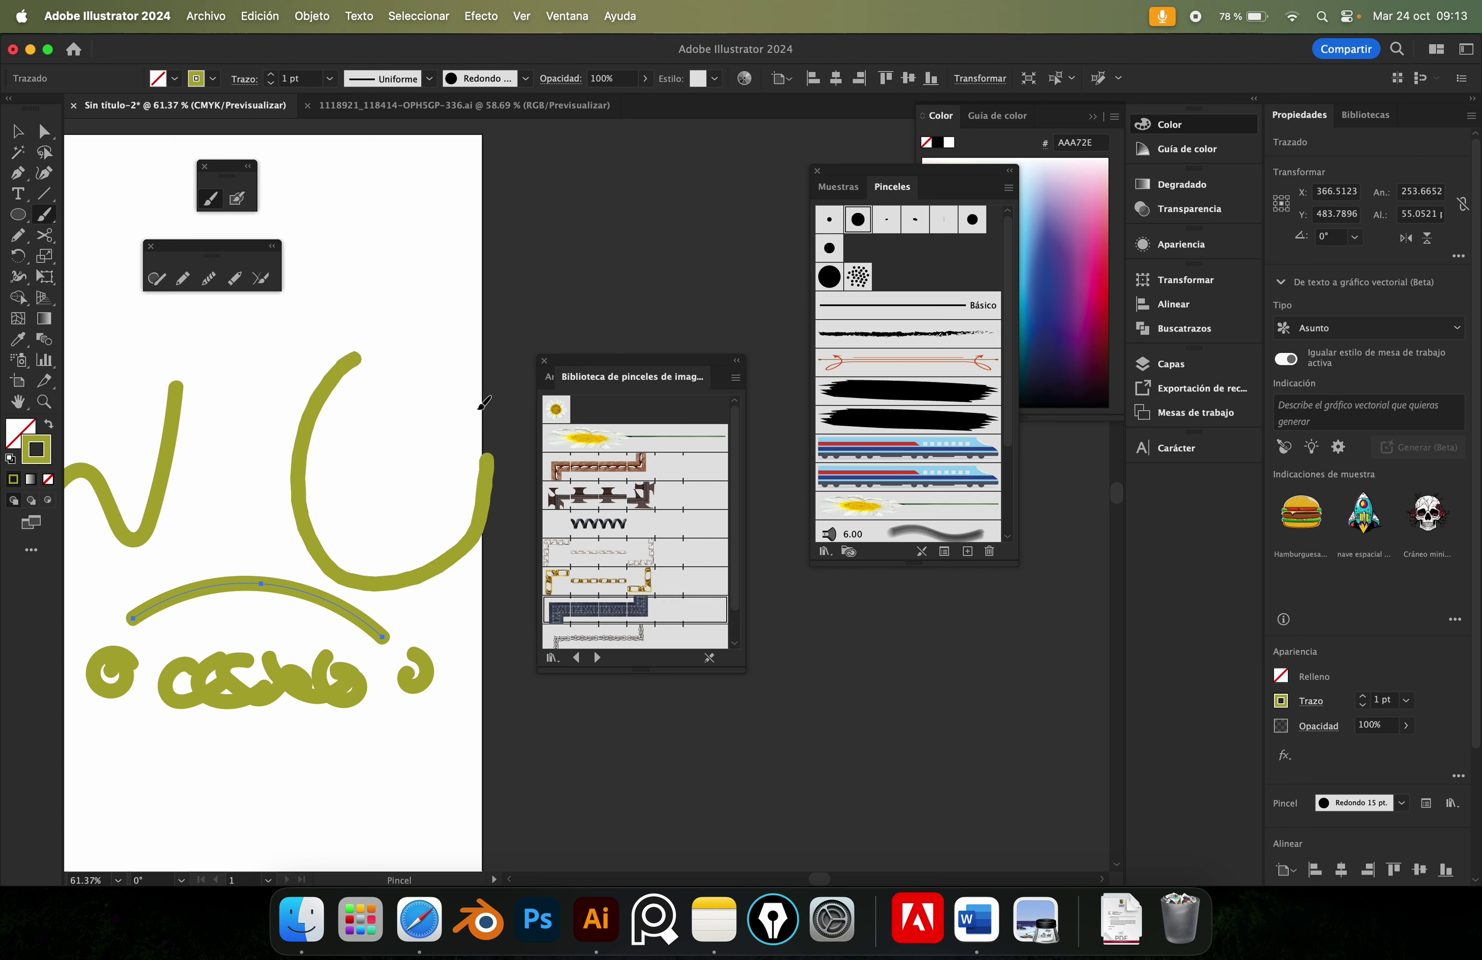
drag(354, 357, 359, 370)
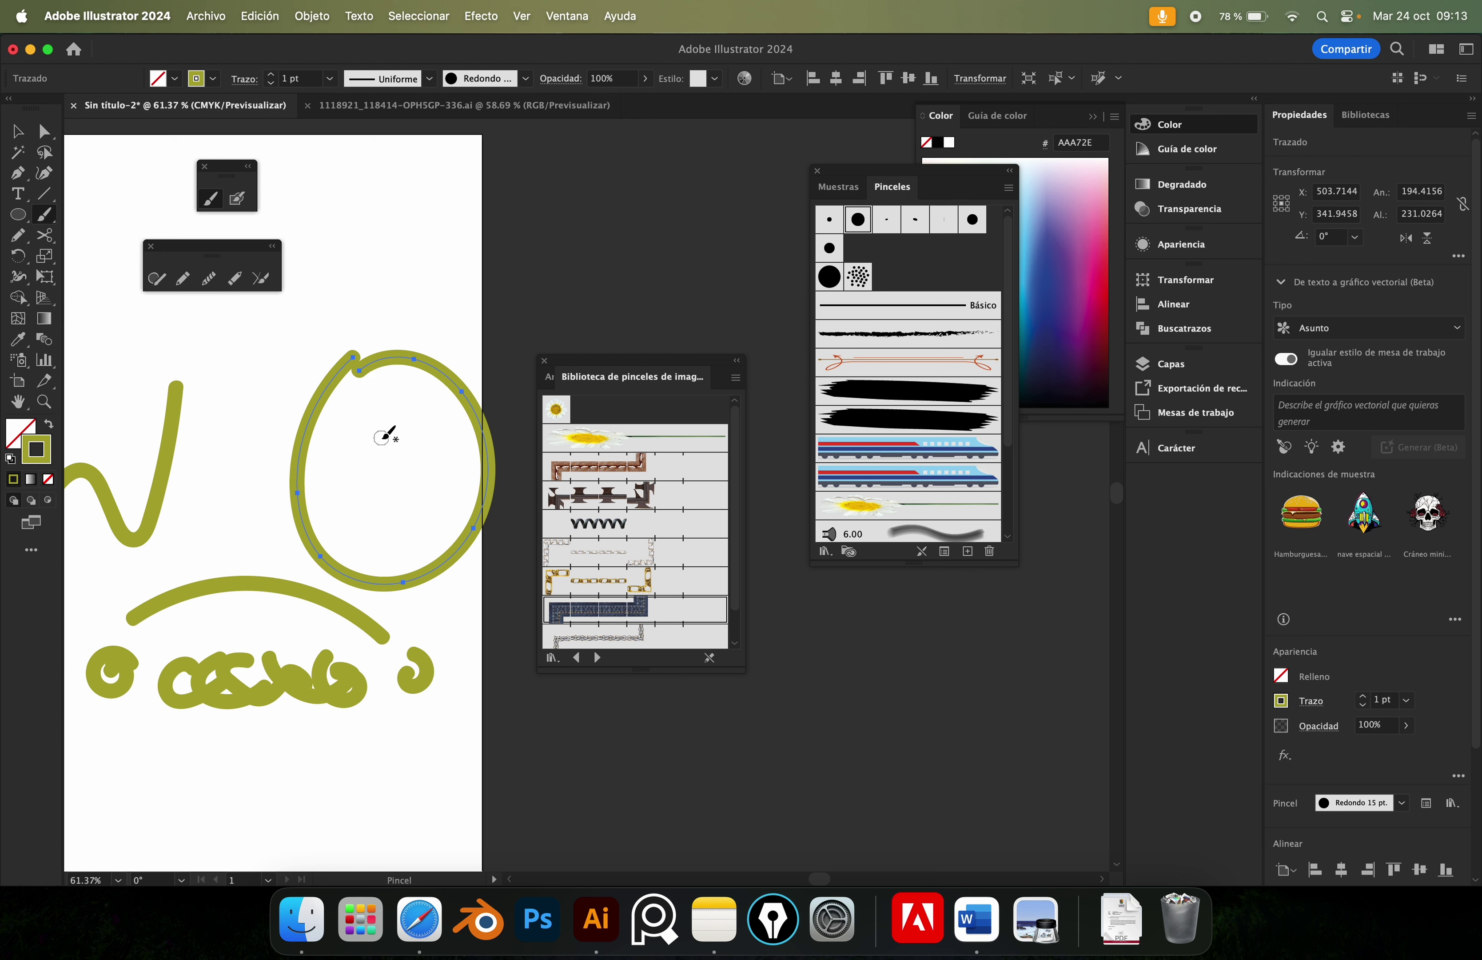
Marquee-select all the green strokes and delete them.
scroll(622, 181, left, 2)
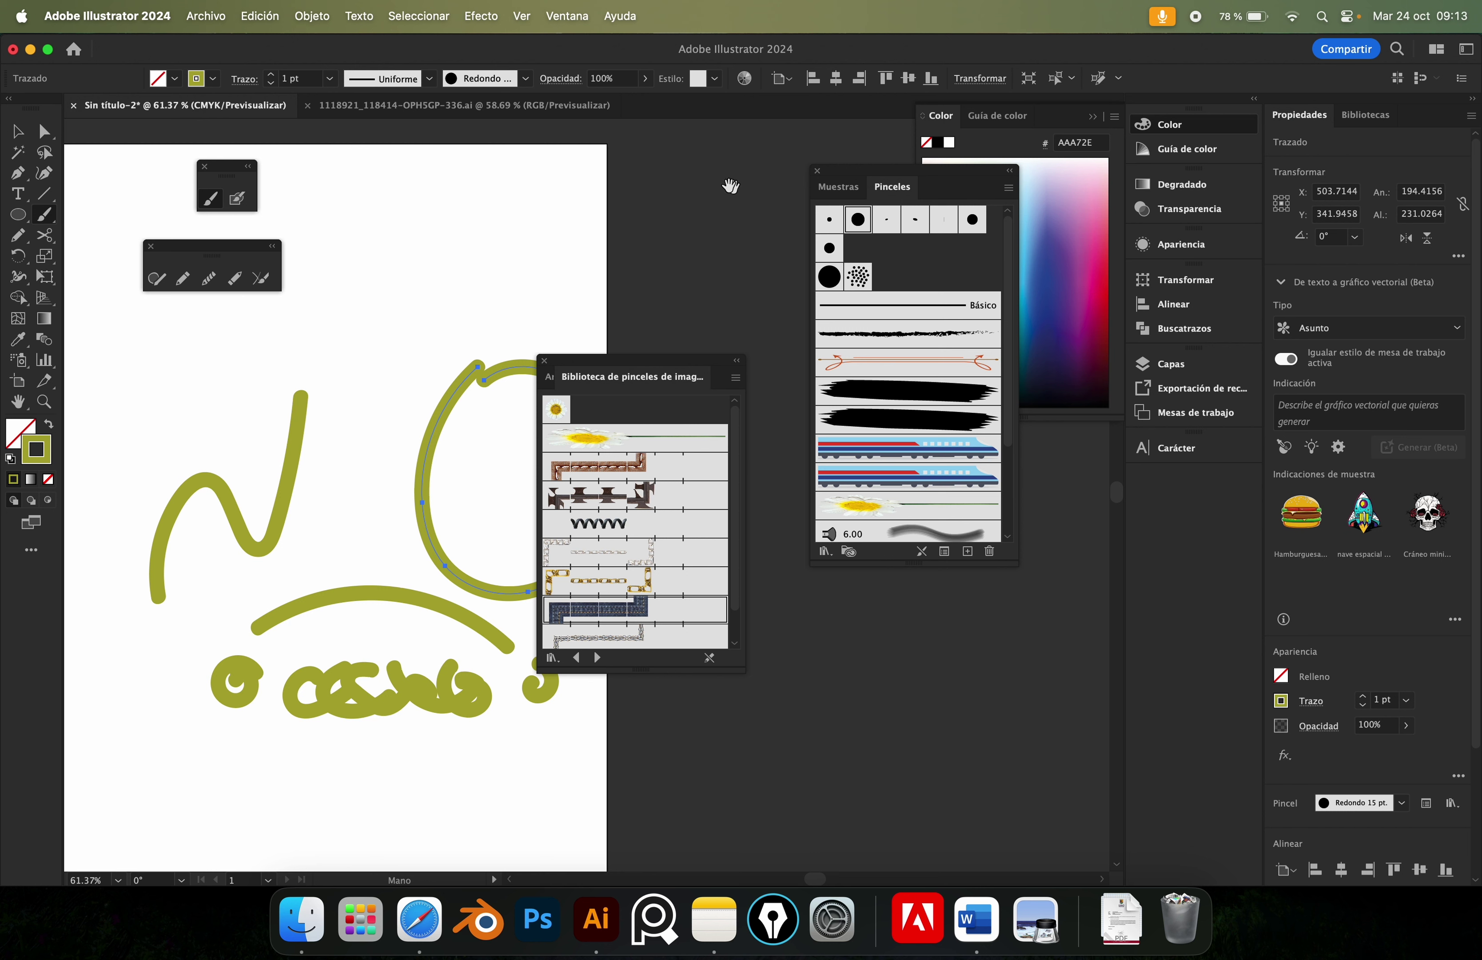
scroll(686, 184, left, 3)
key(v)
drag(185, 364, 541, 772)
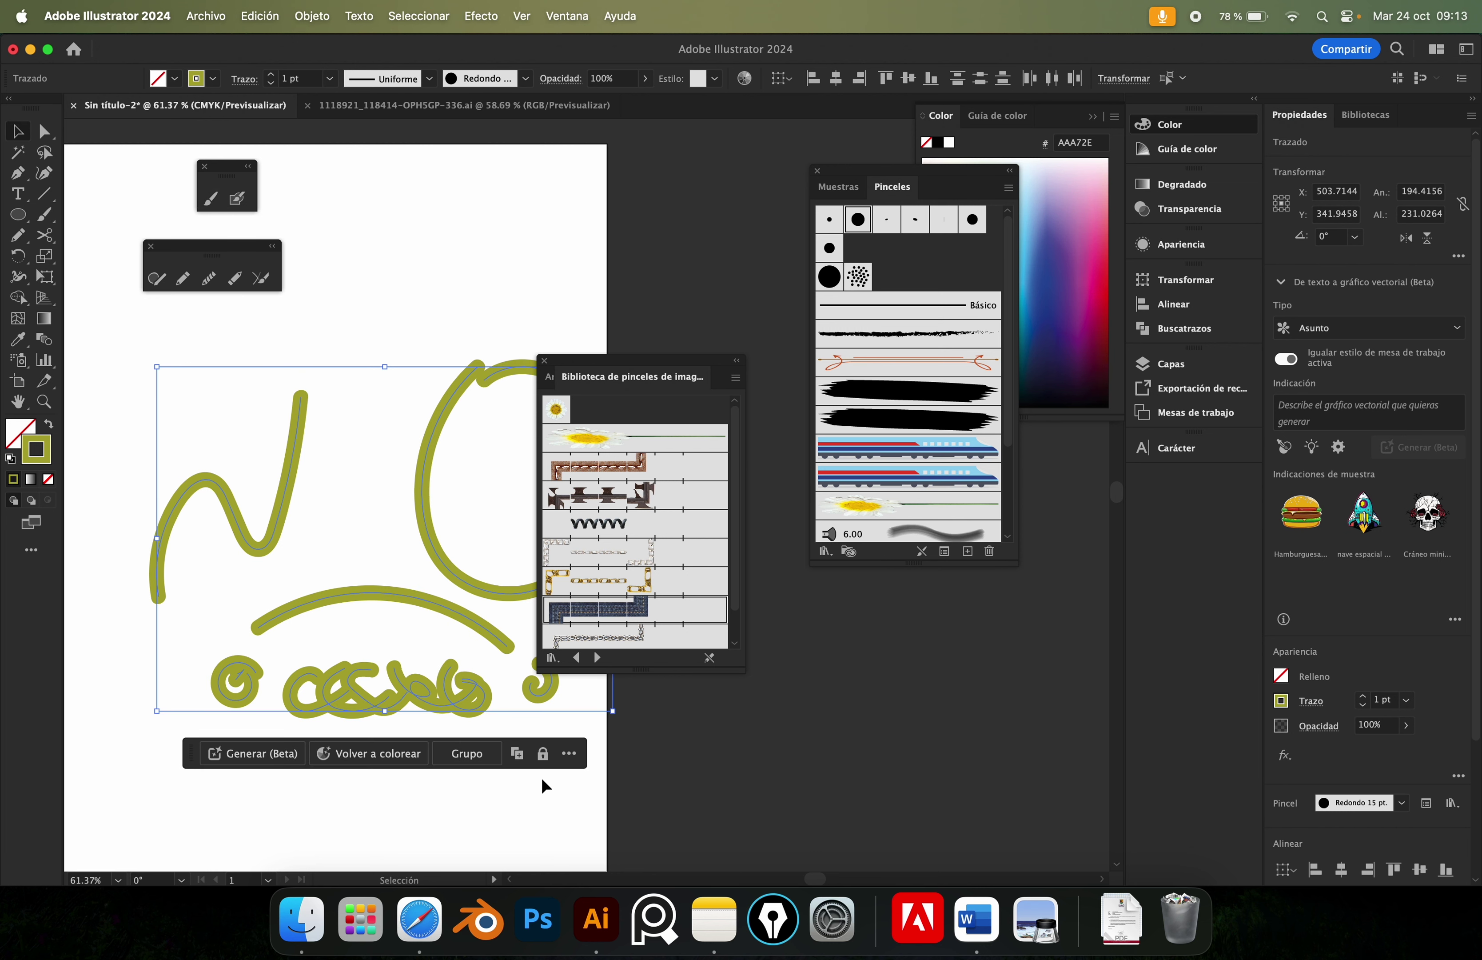
key(Delete)
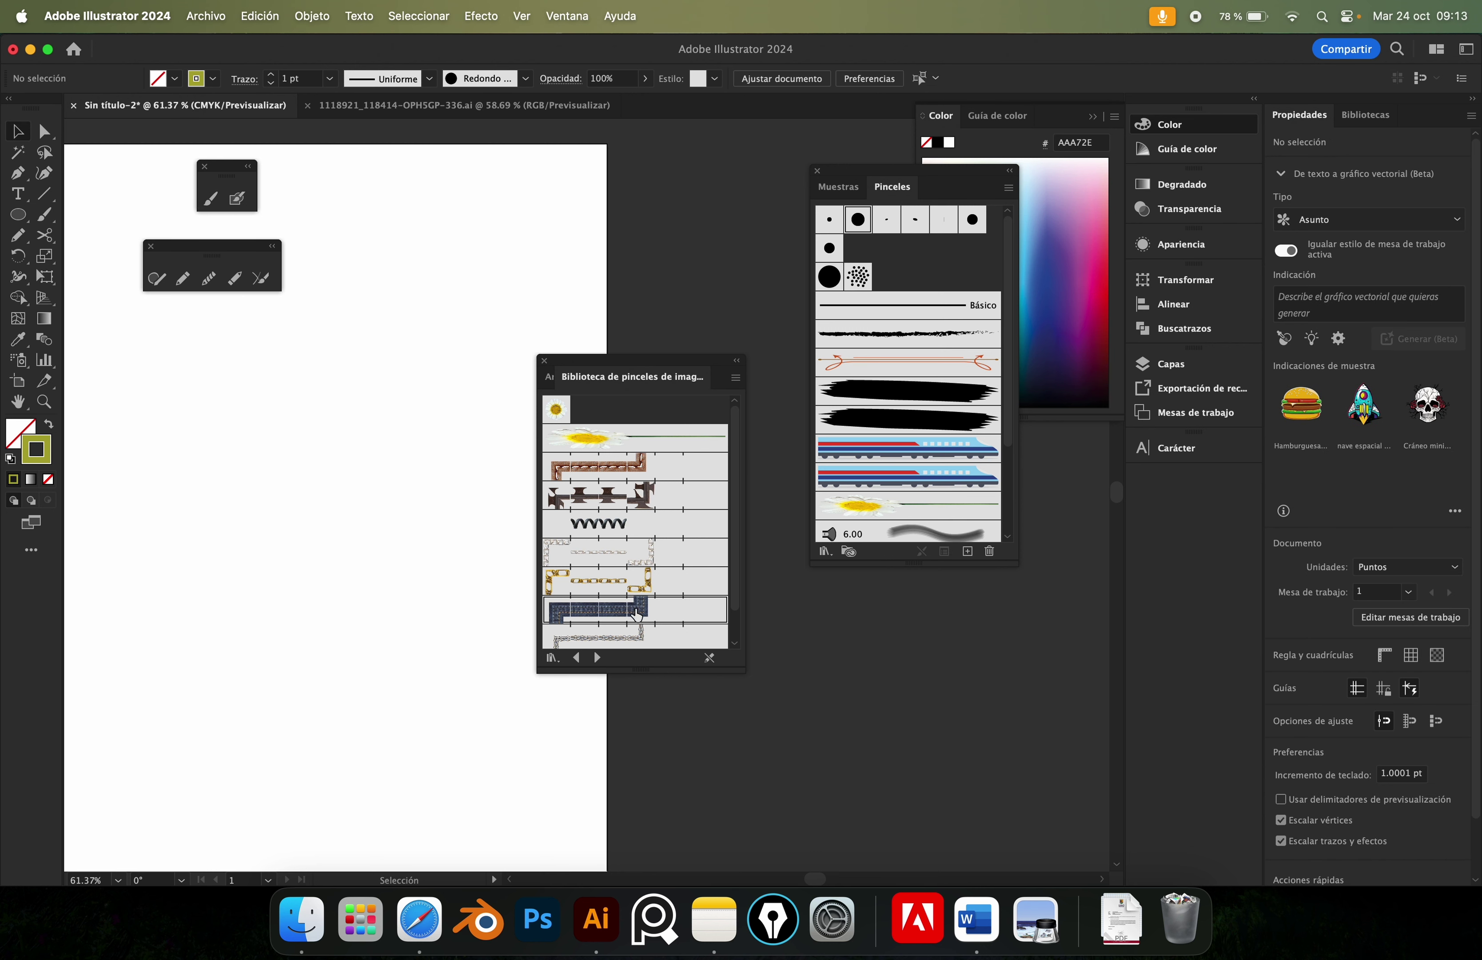
Paint a wavy stroke with the red X pattern image brush.
drag(733, 579, 733, 648)
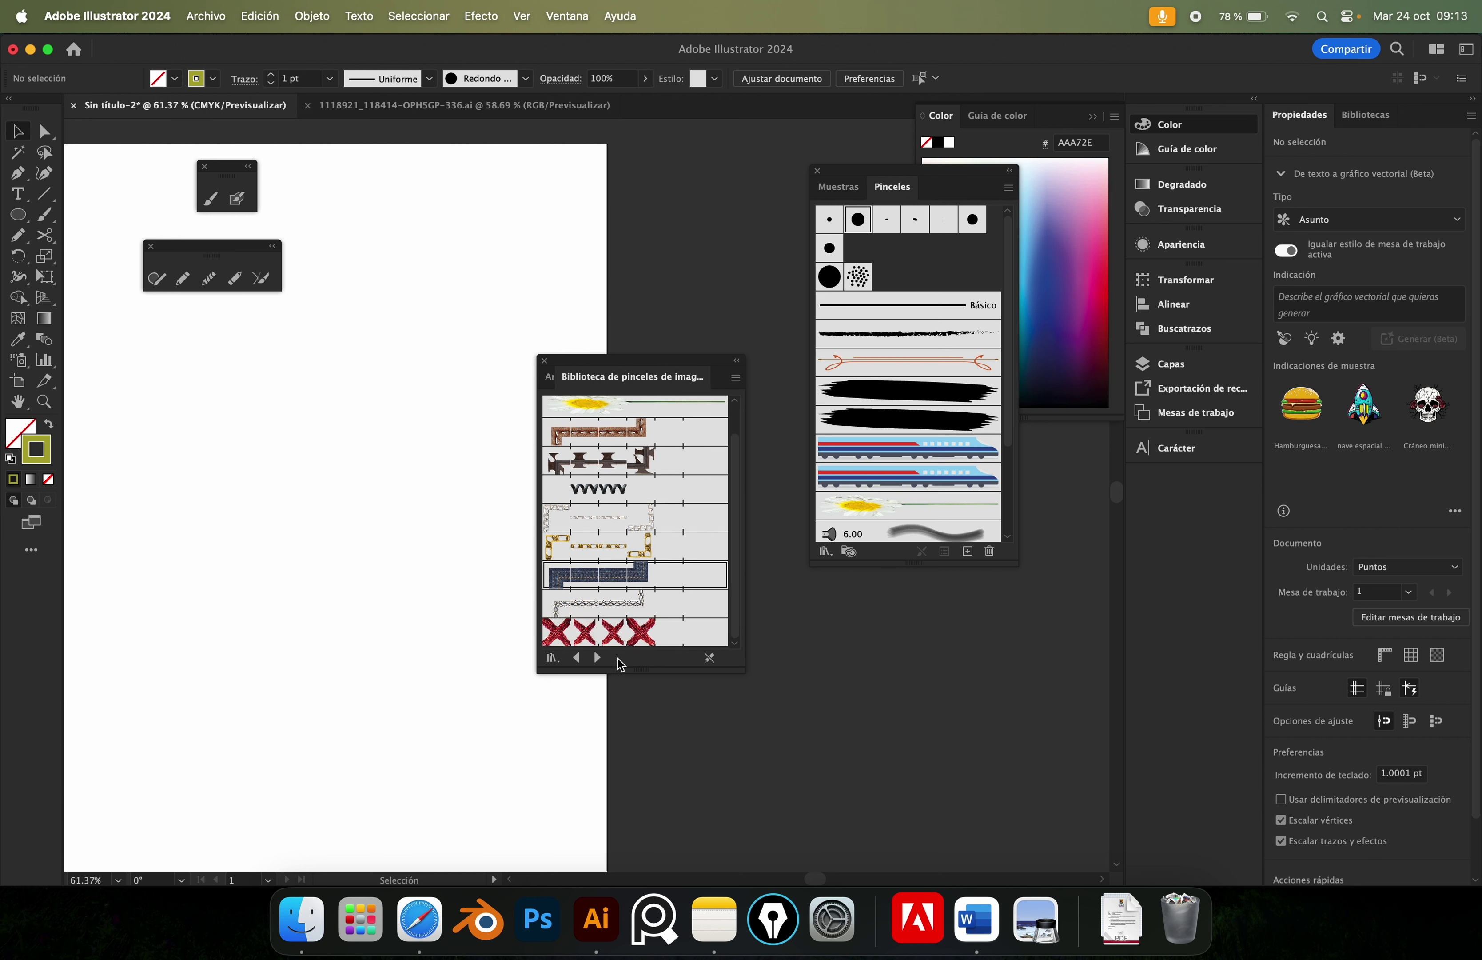
click(580, 641)
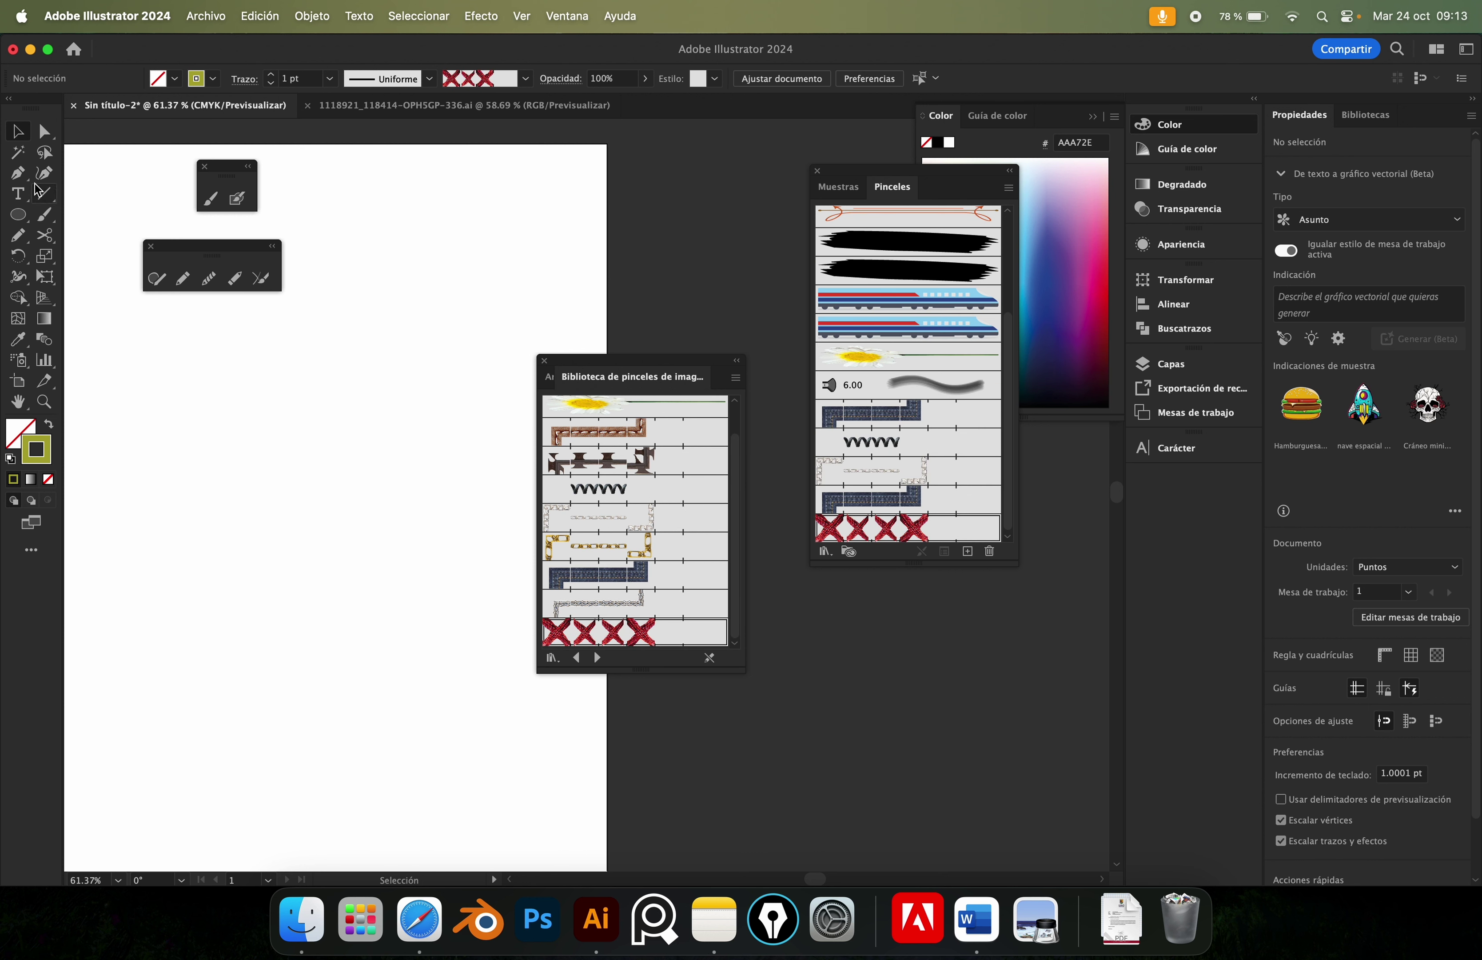
click(212, 199)
drag(375, 497, 389, 508)
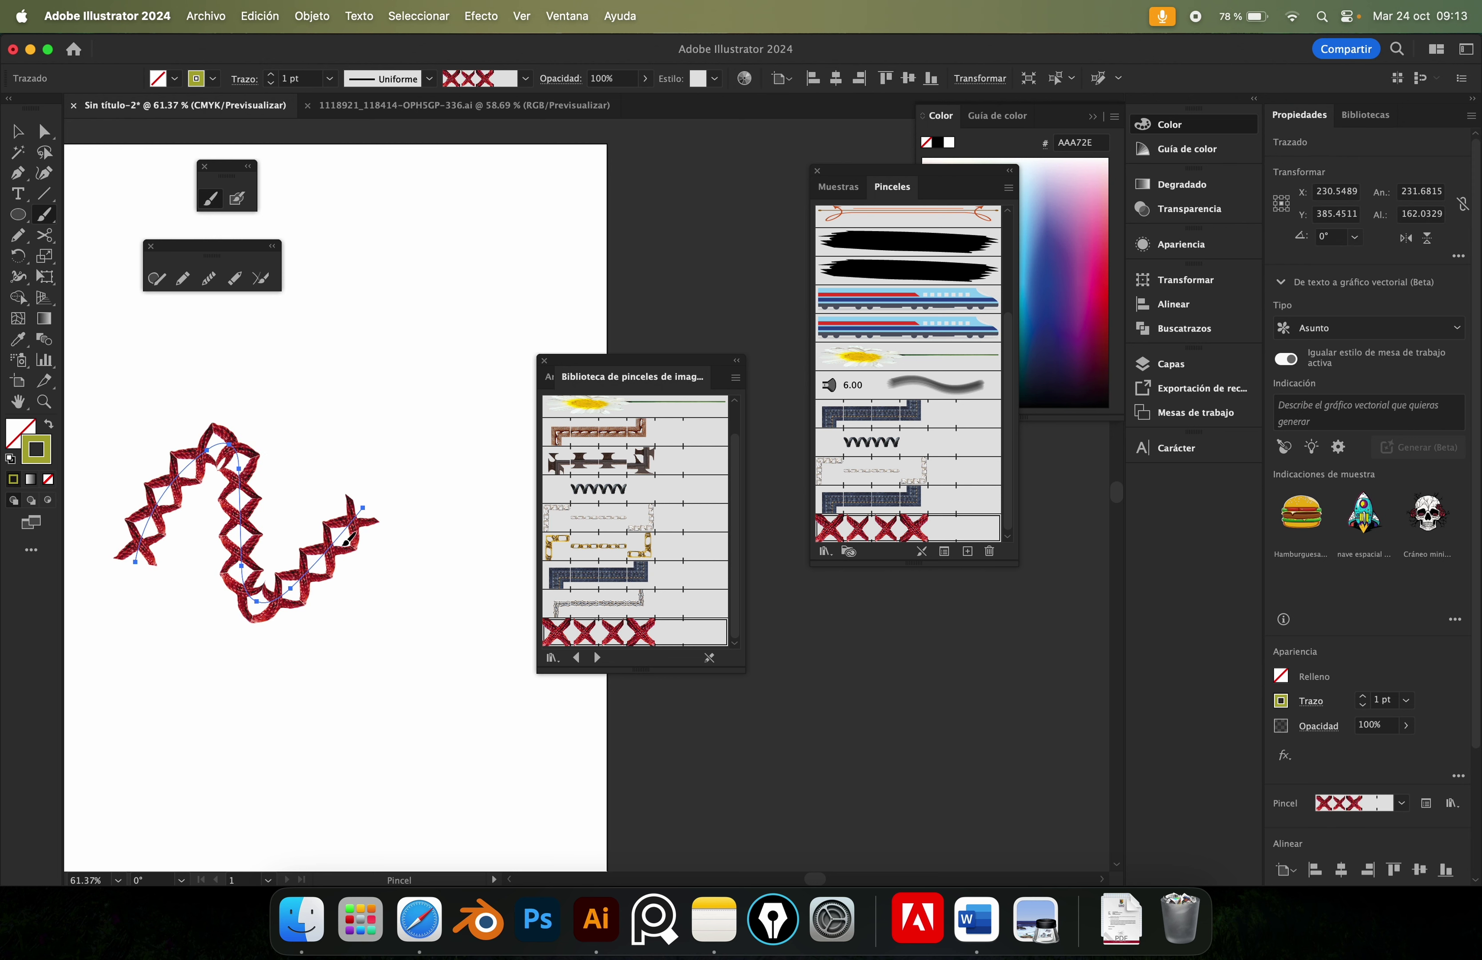
Zoom in to inspect the red X stroke, zoom back out, then bring Safari forward.
key(z)
drag(207, 418, 483, 618)
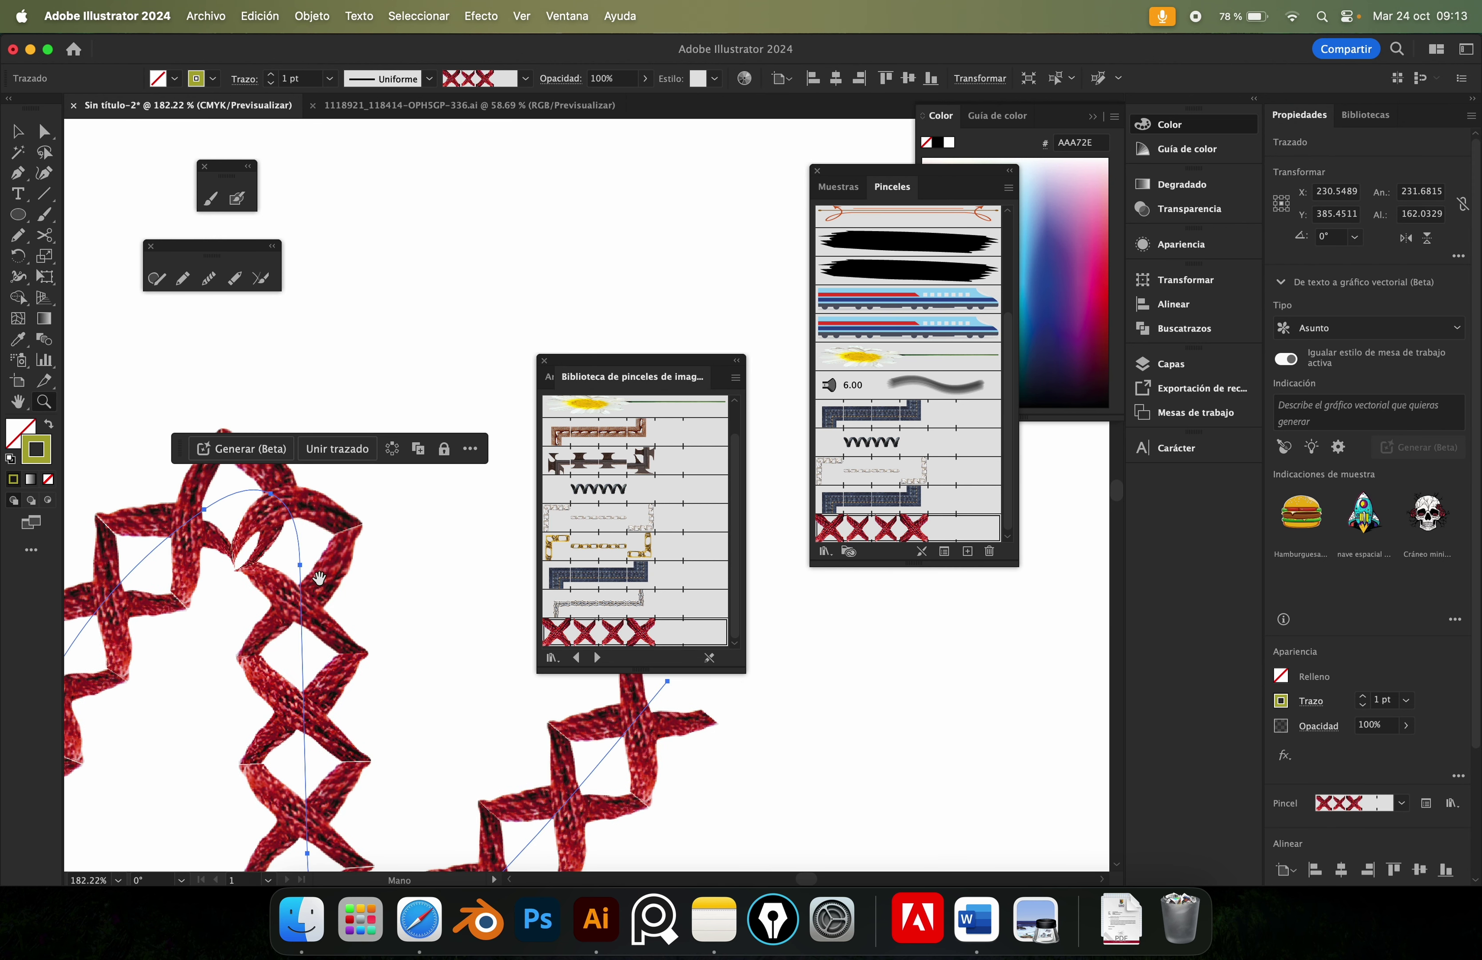
drag(319, 579, 411, 526)
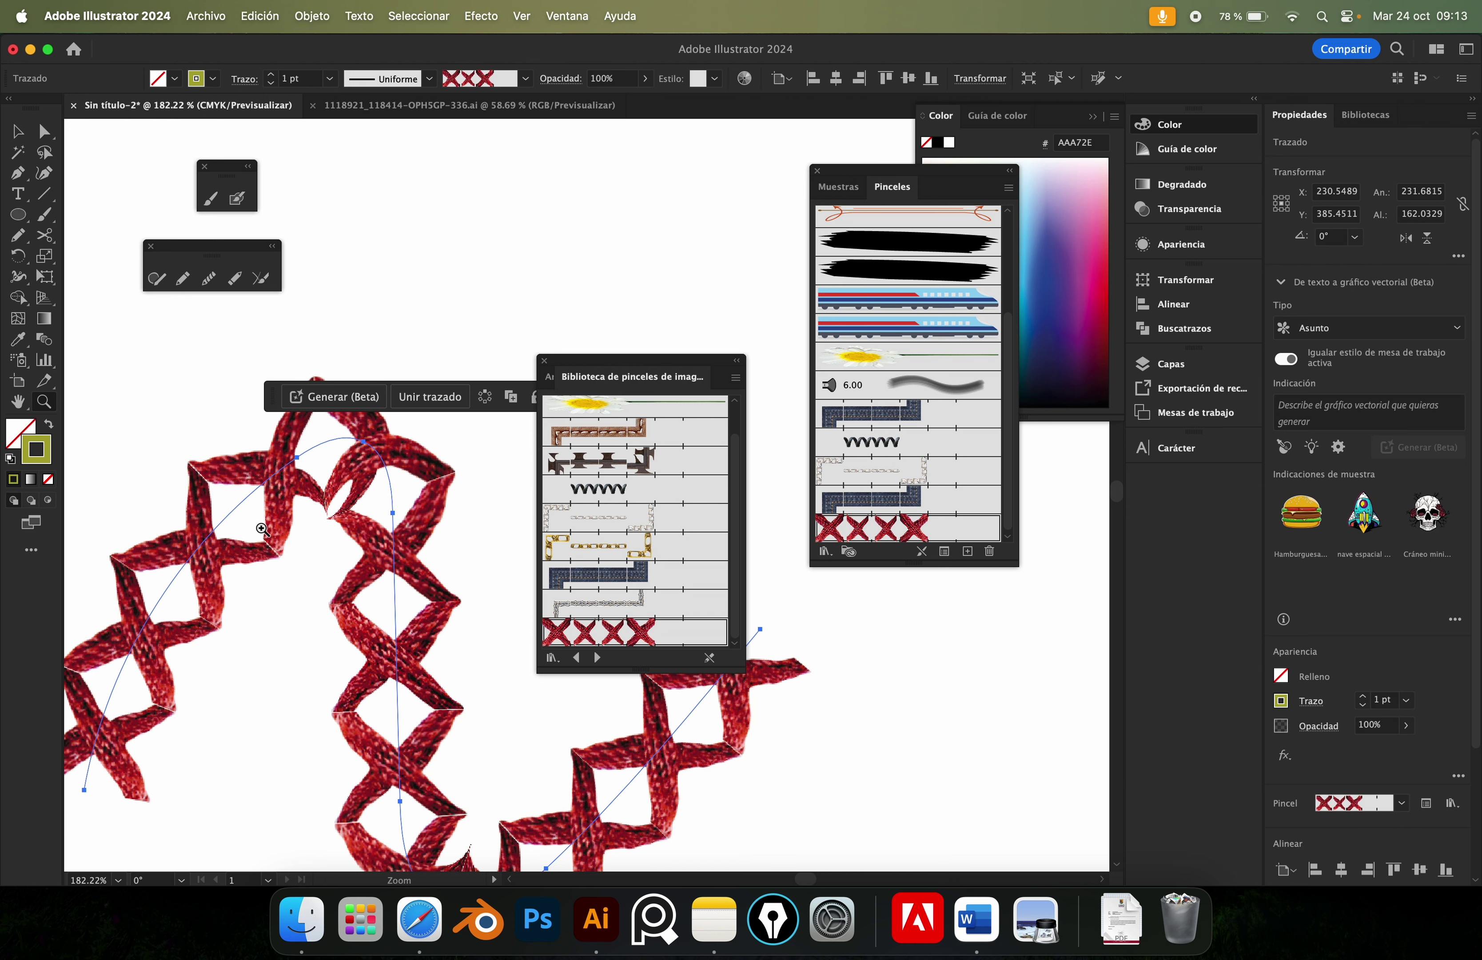
alt+click(342, 516)
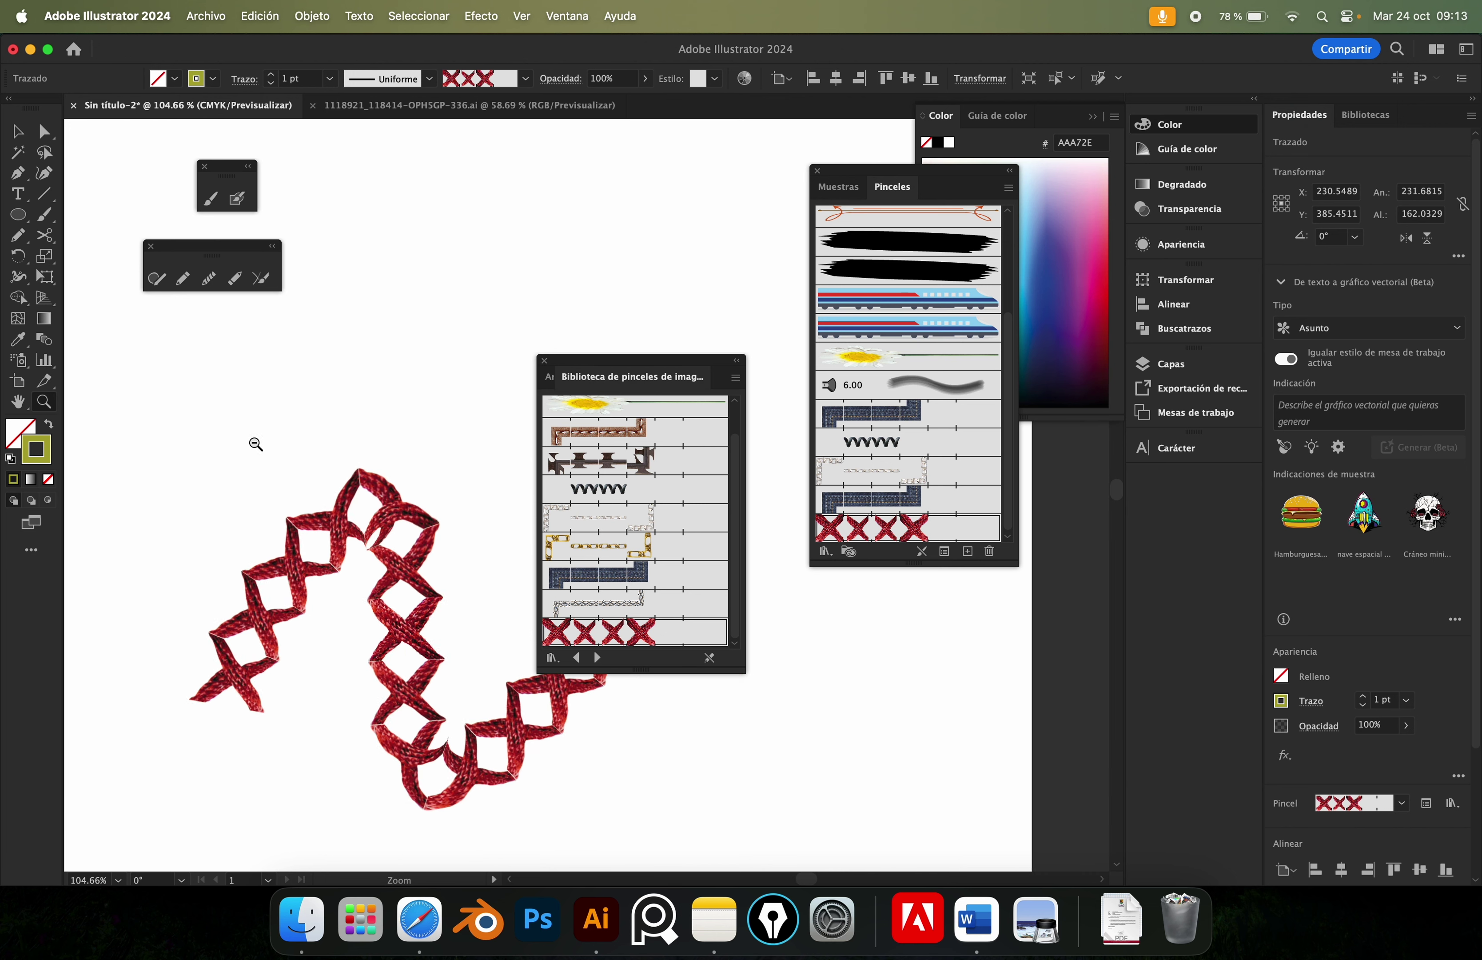
alt+click(285, 447)
click(363, 416)
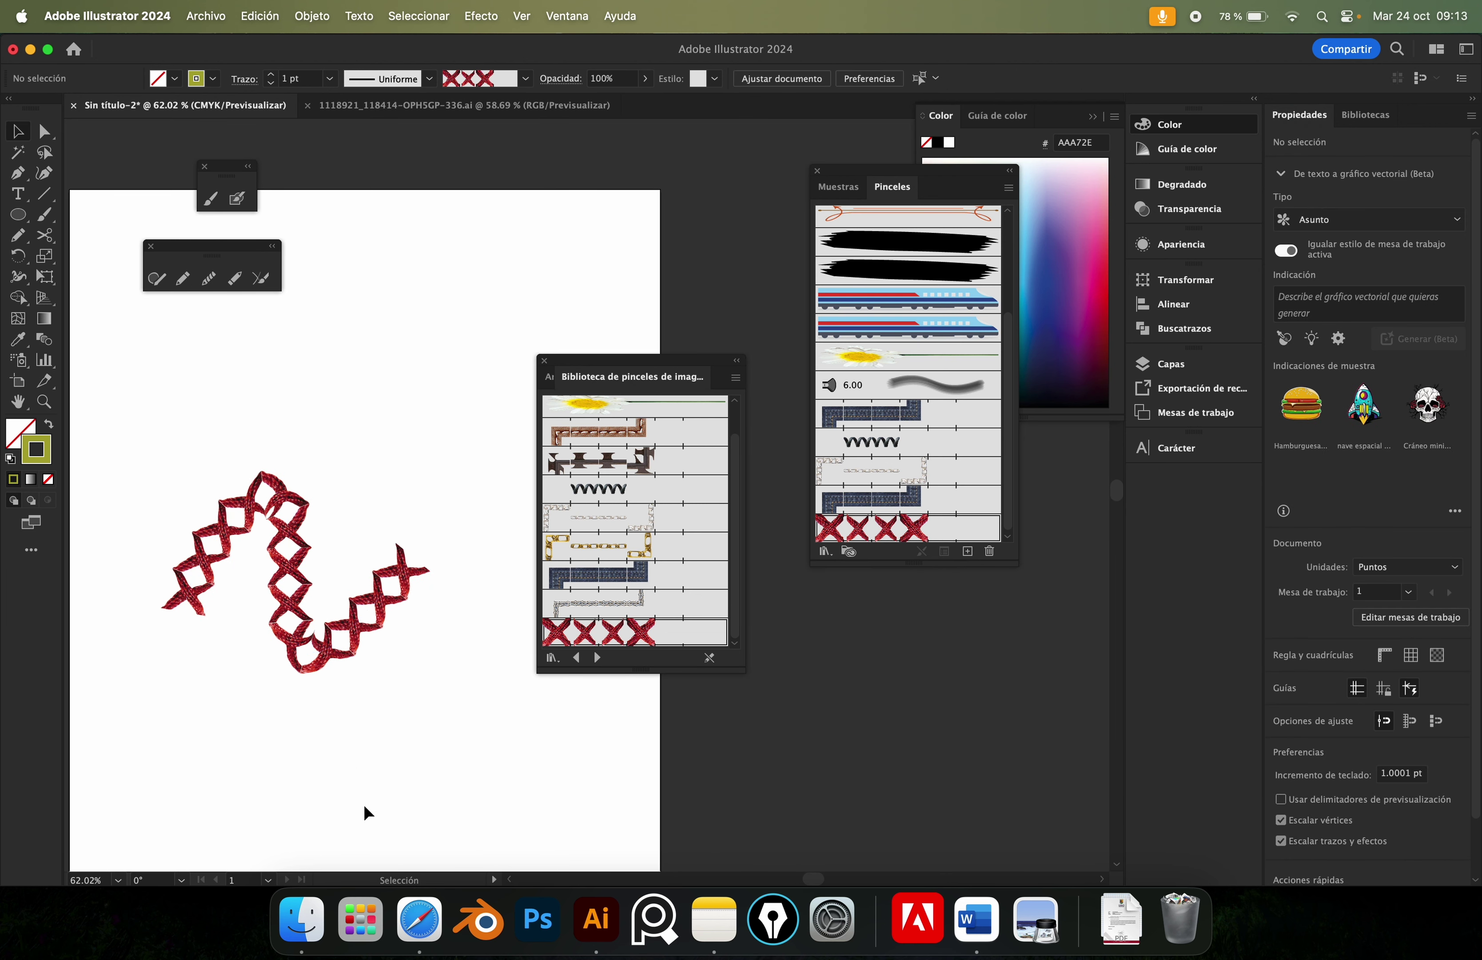
click(418, 920)
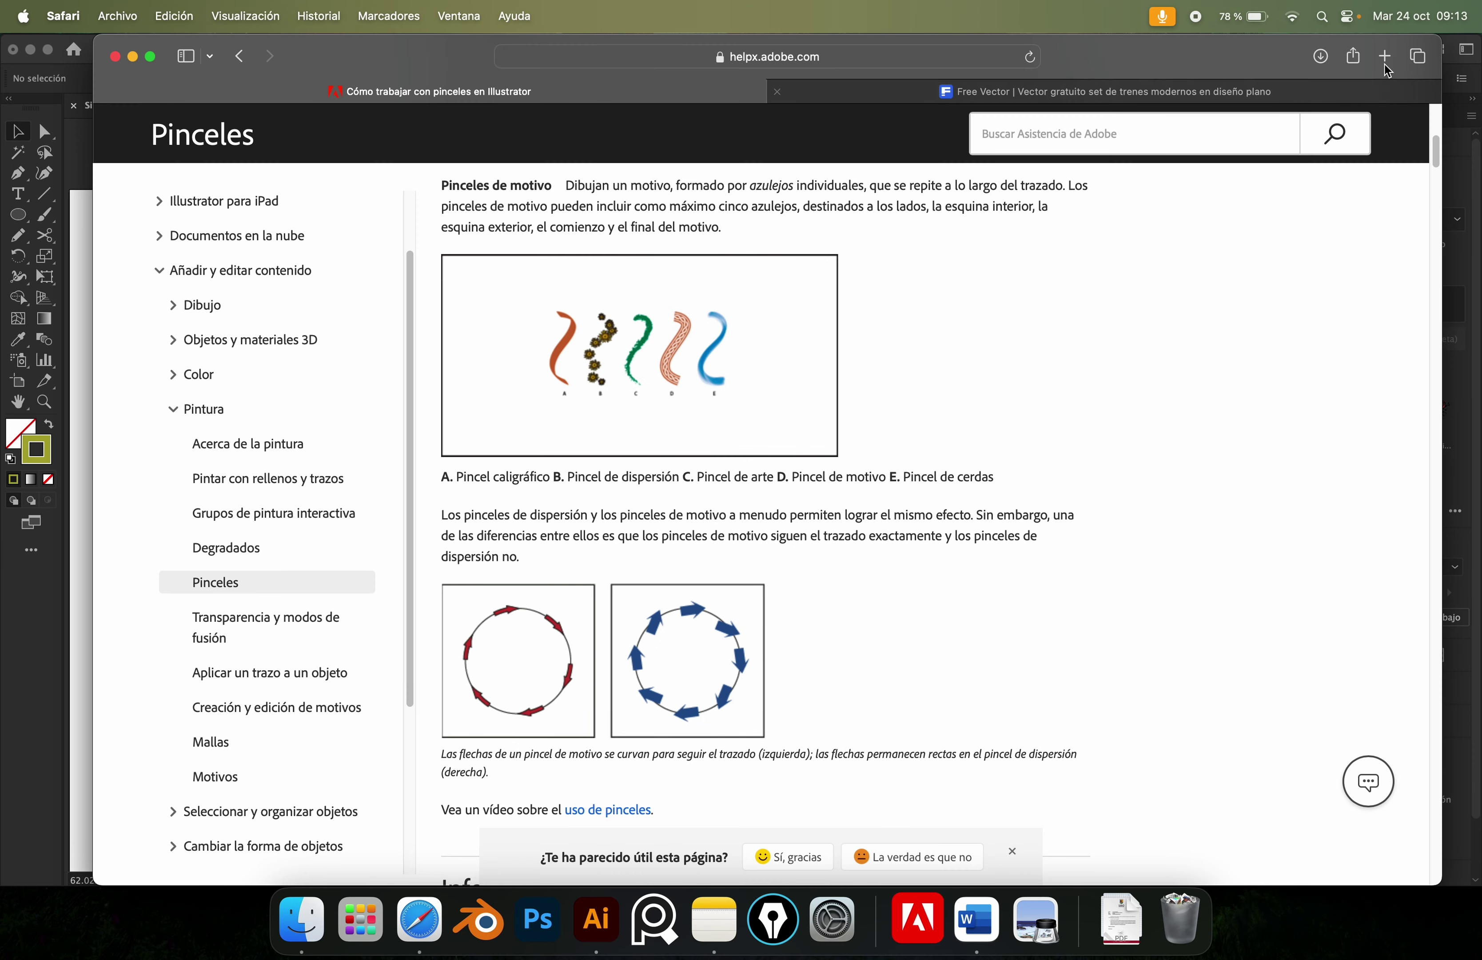
Search Google for 'zipper' in a new Safari tab and switch to image results.
click(1385, 56)
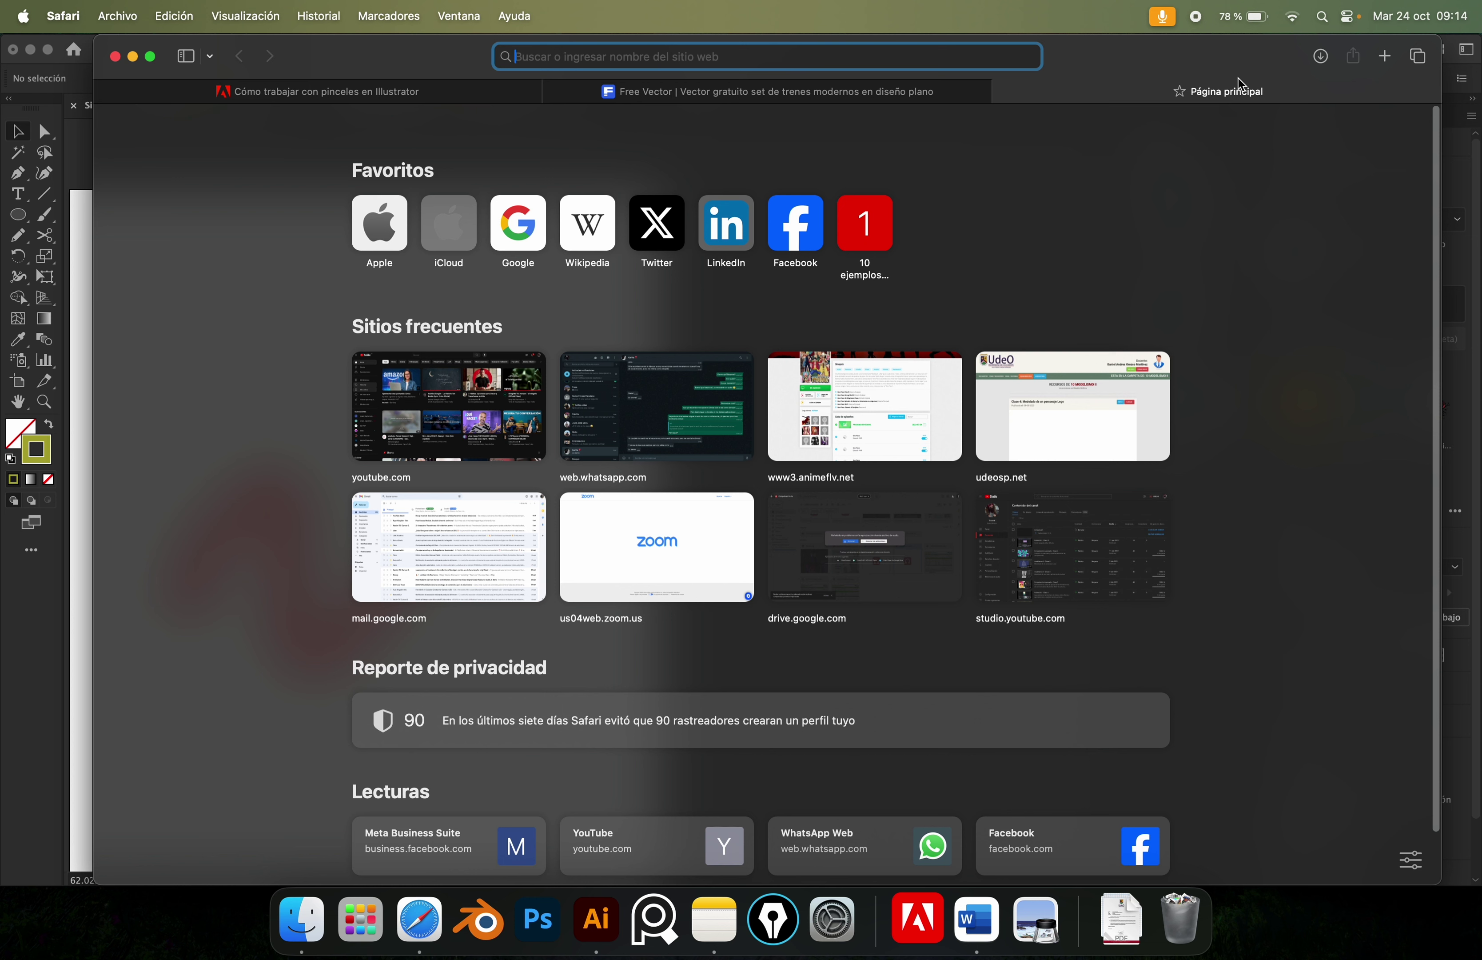
text(zip)
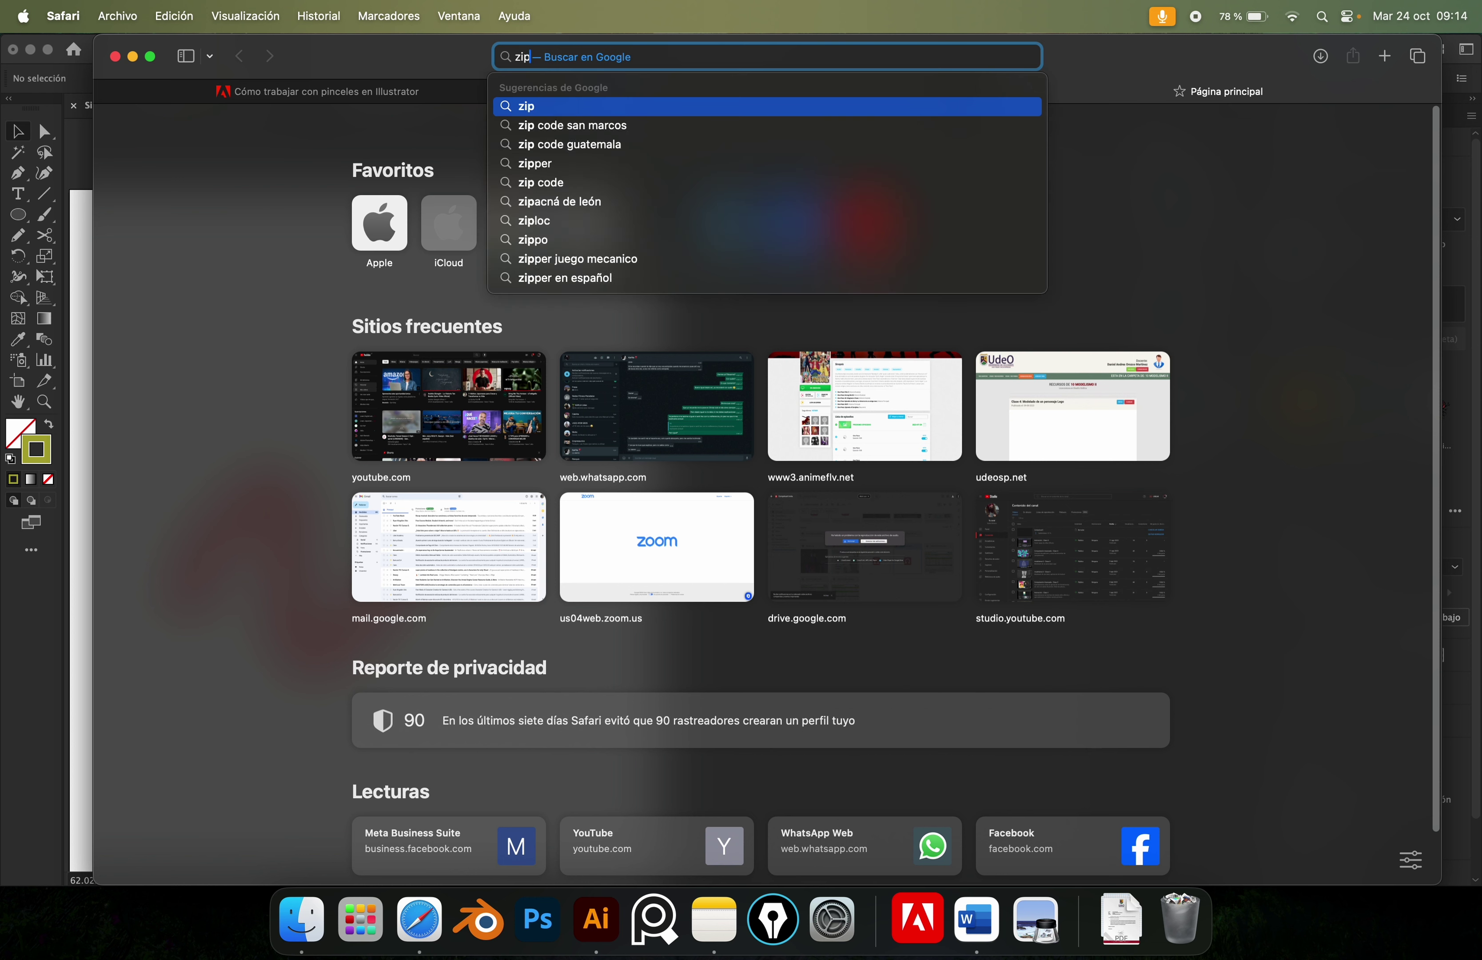
text(per)
key(Return)
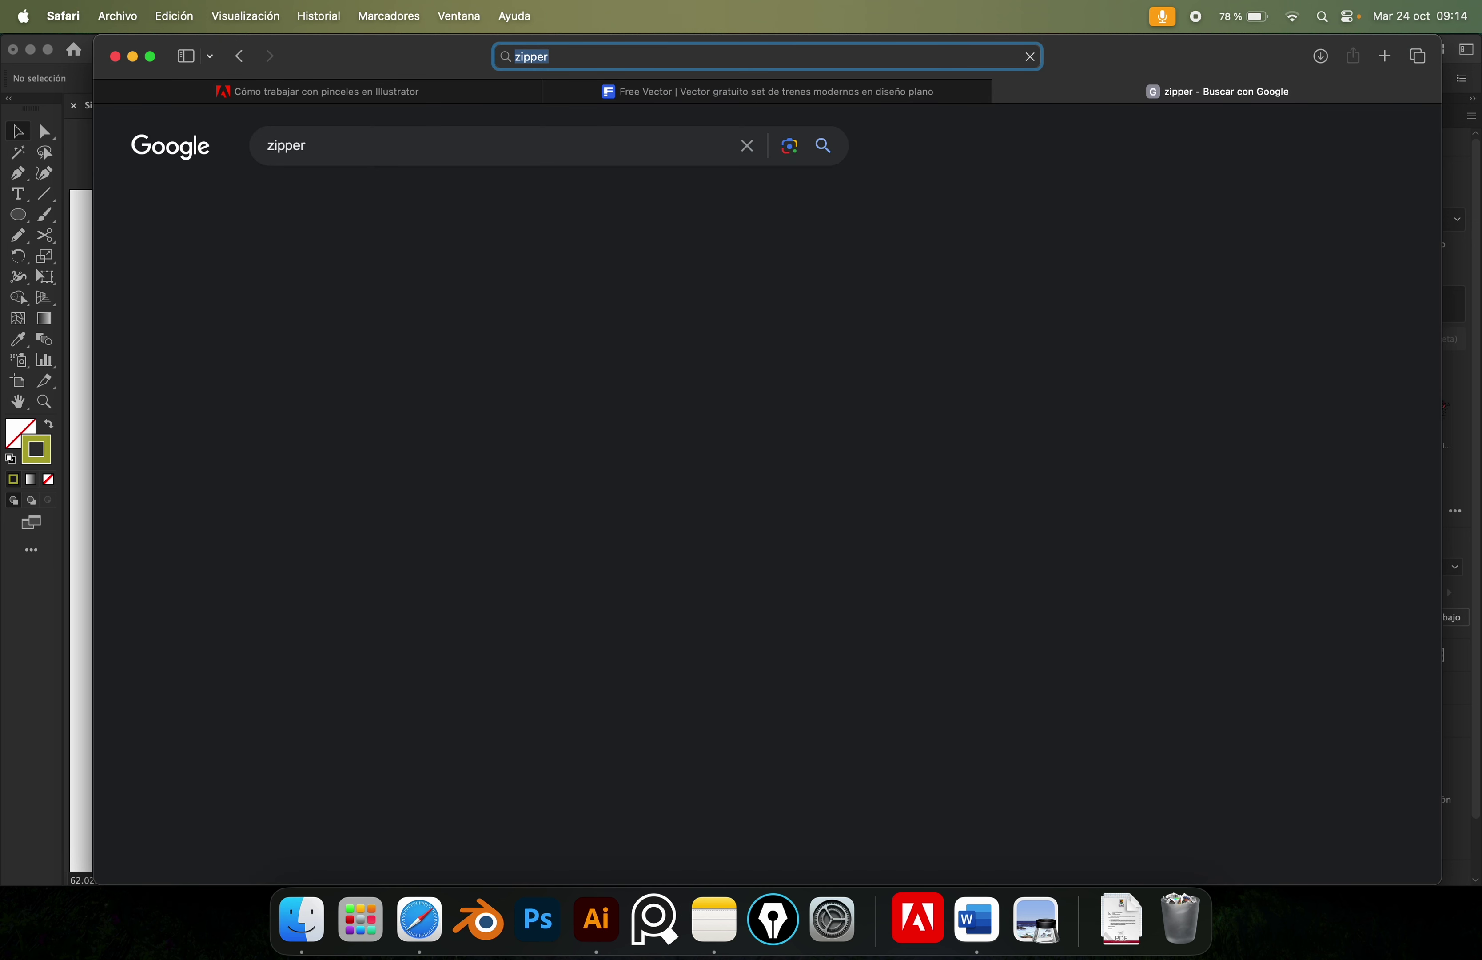
click(387, 203)
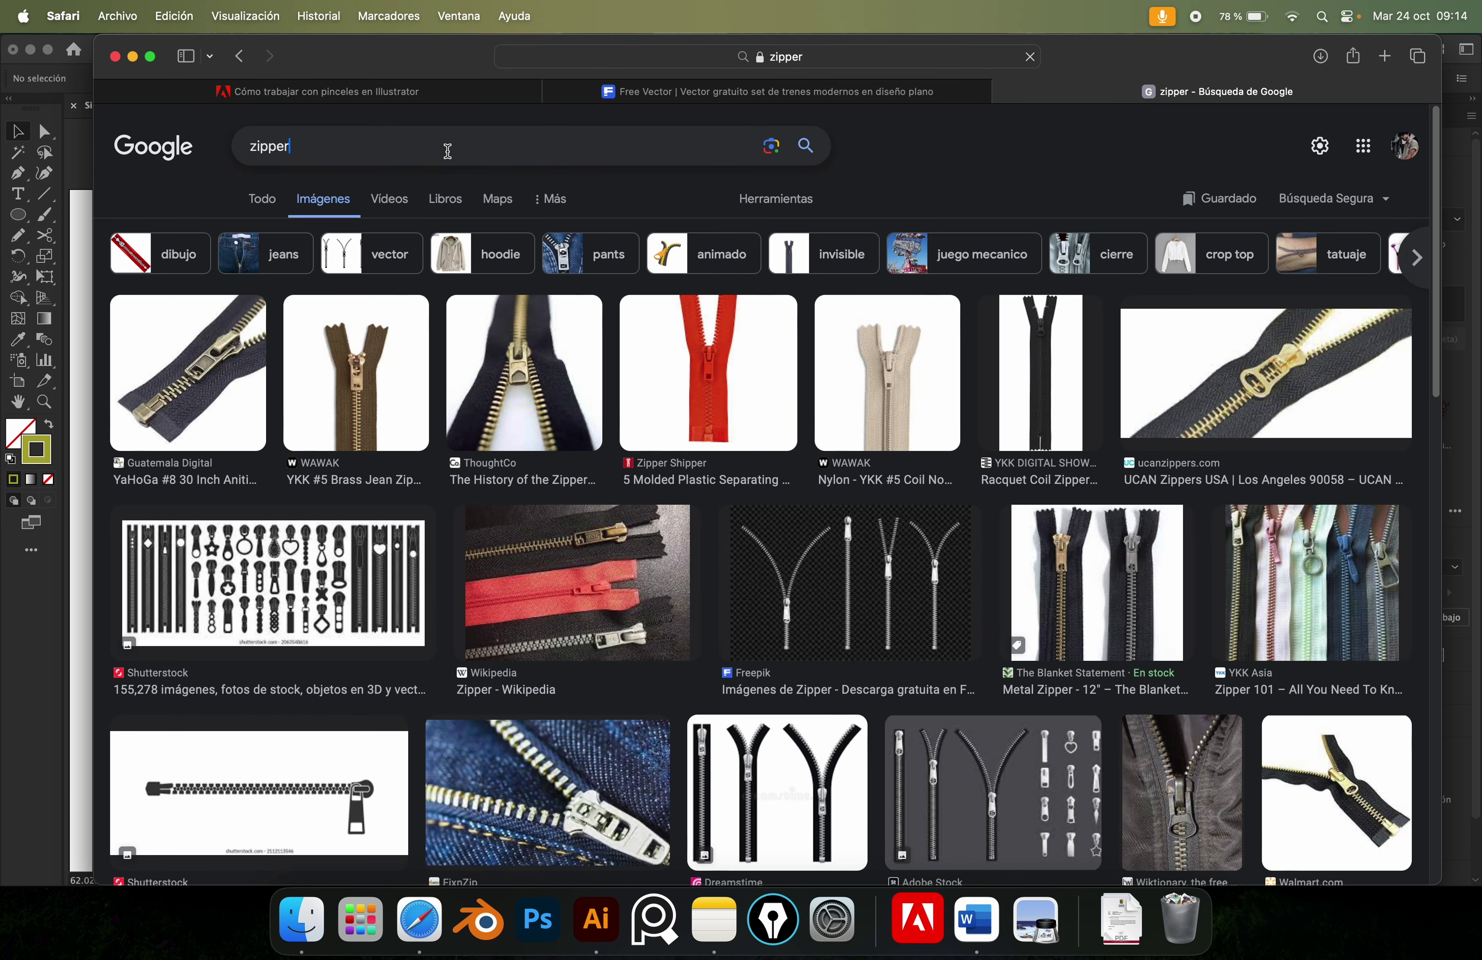
click(447, 150)
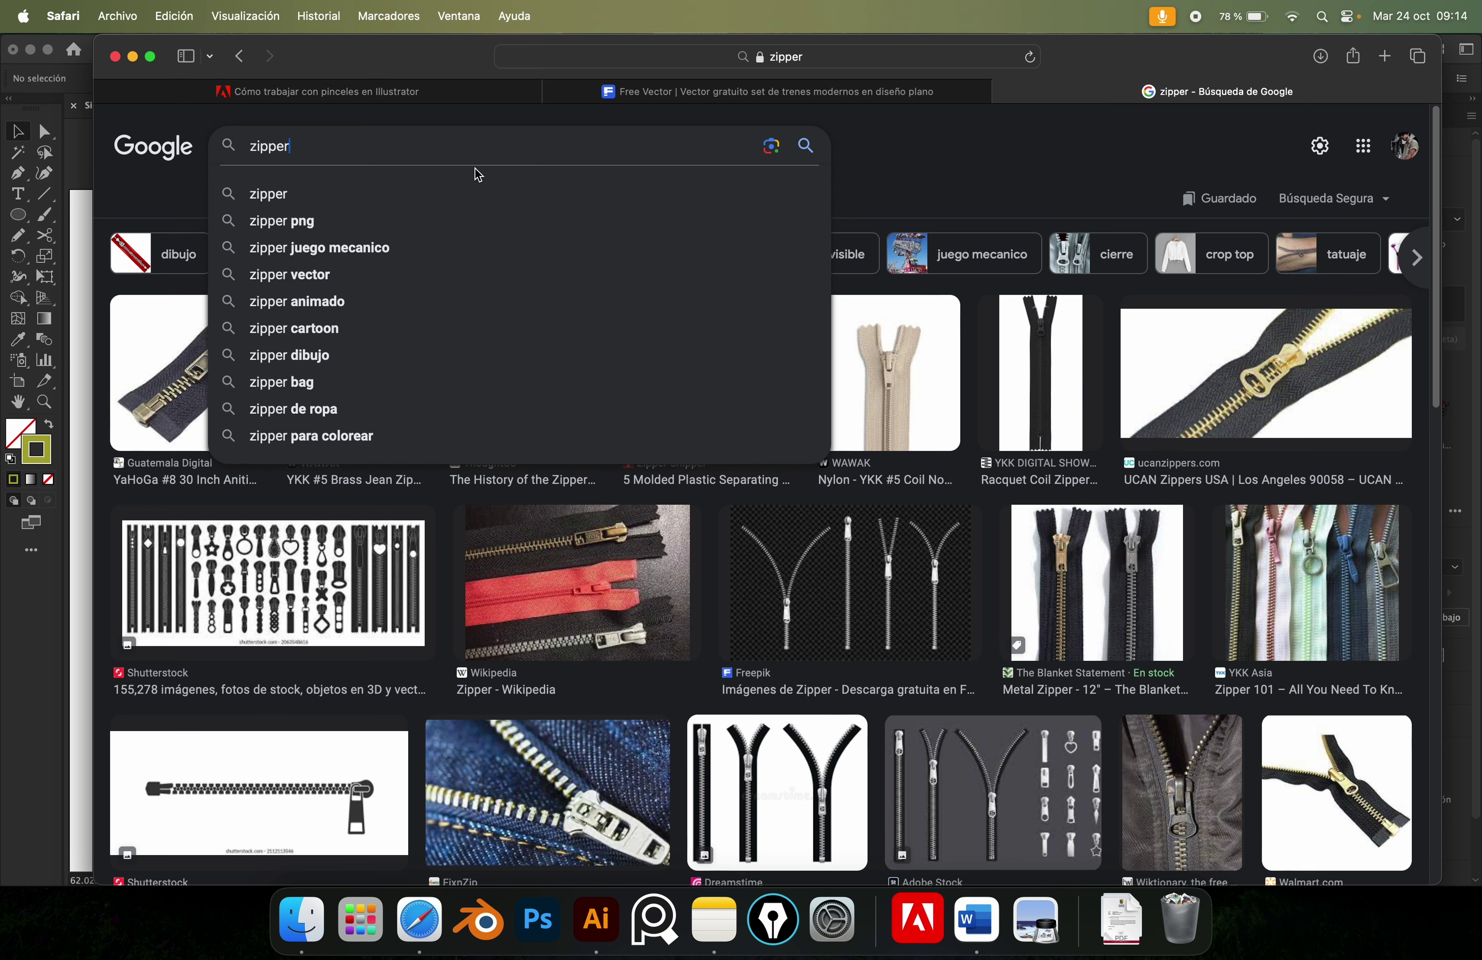
Filter the Google image results by Color to Transparente.
click(985, 156)
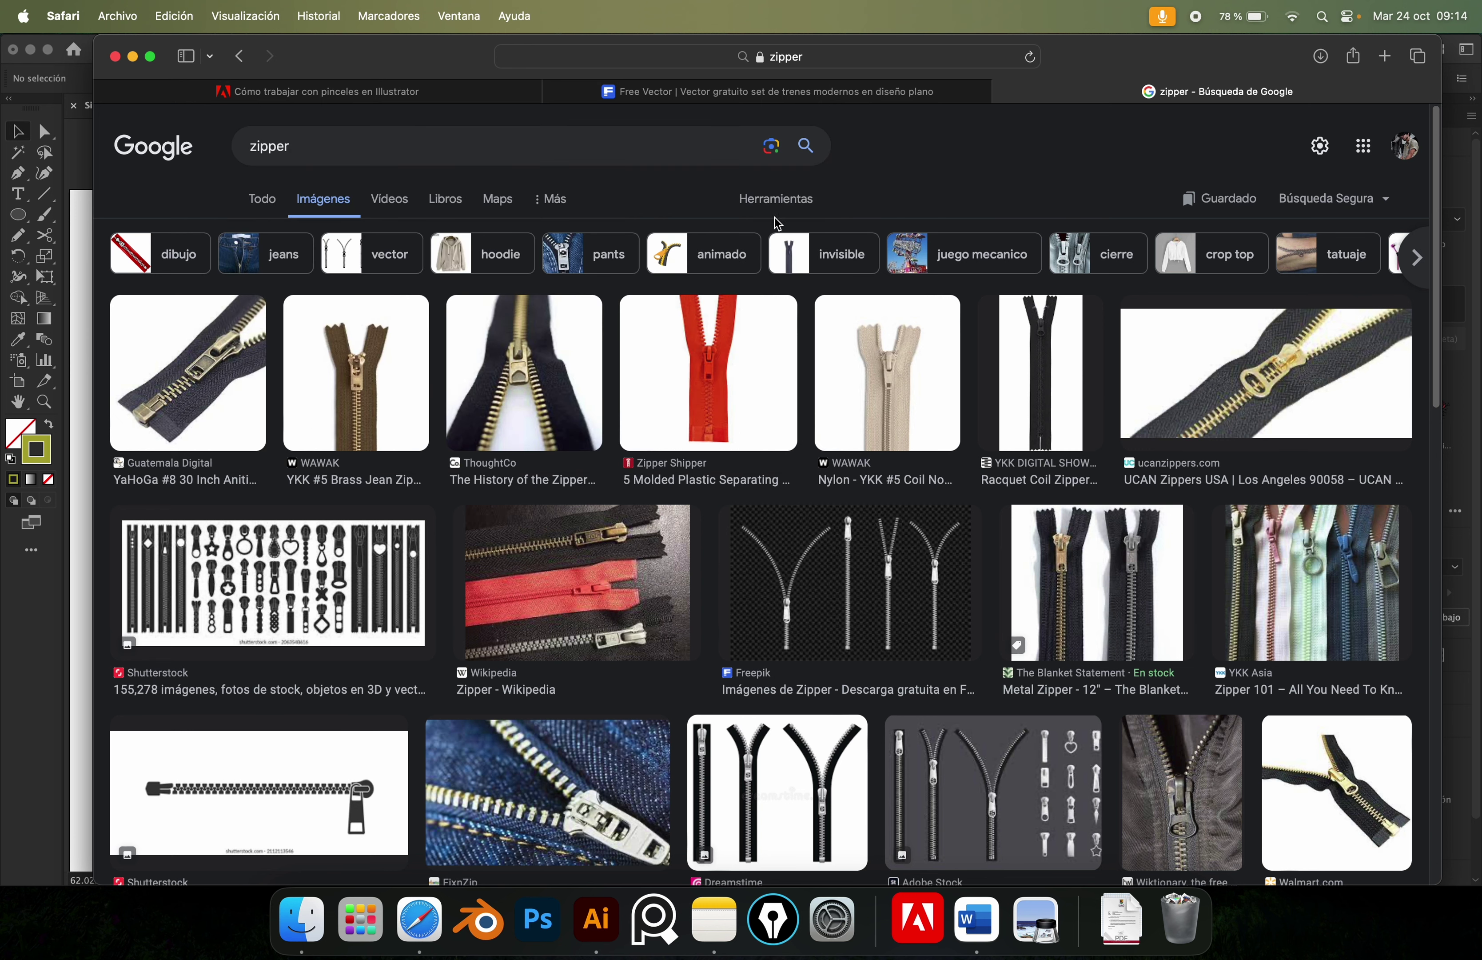
click(773, 203)
click(736, 202)
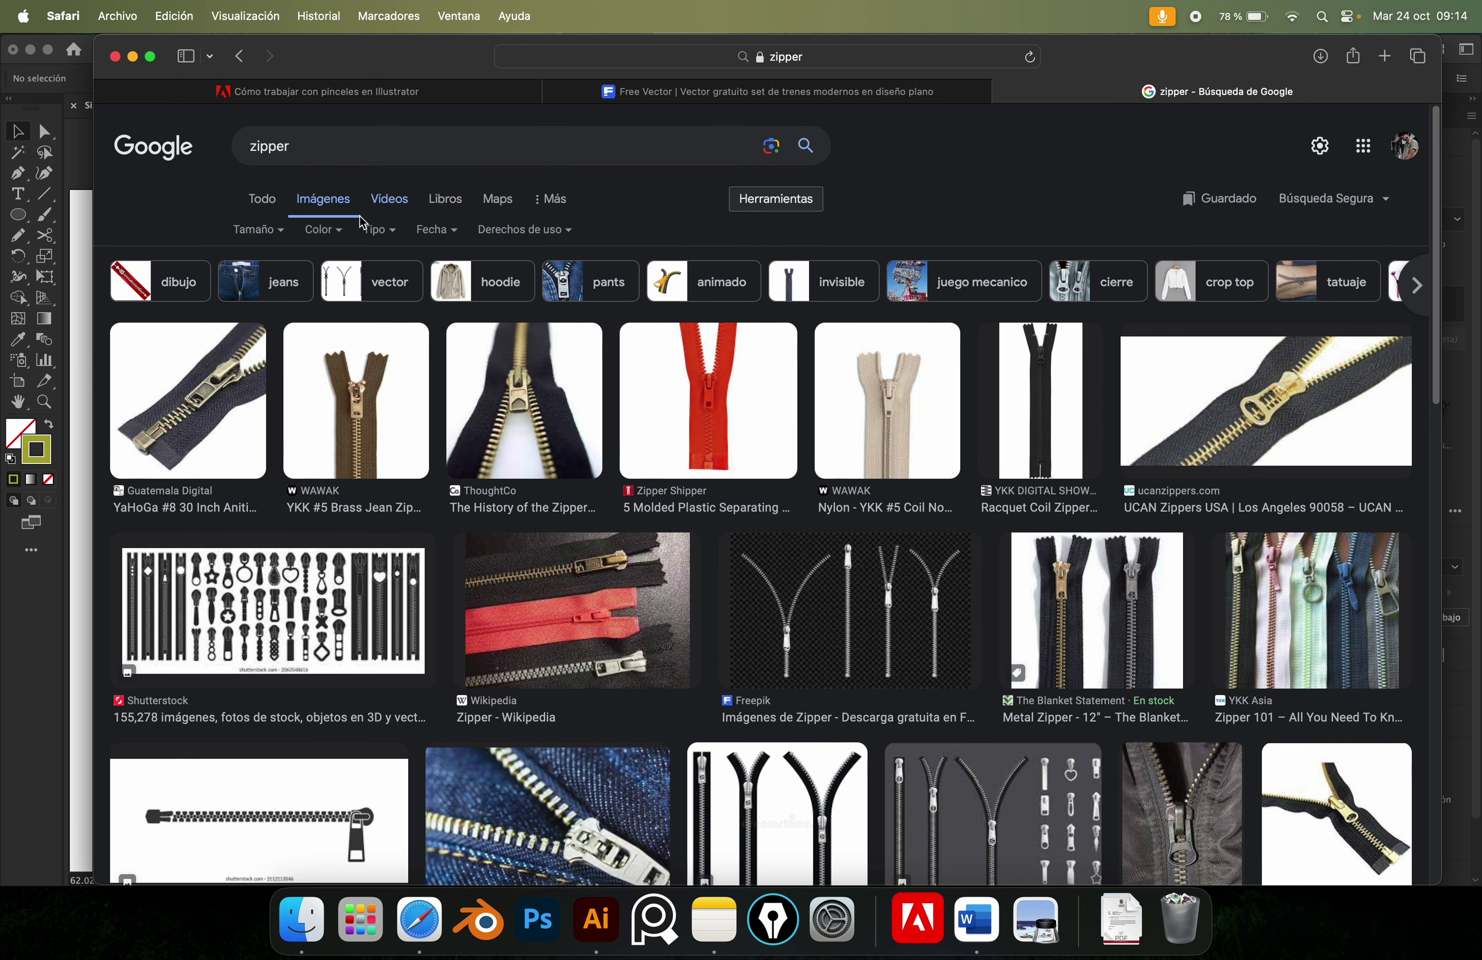
click(330, 235)
click(336, 311)
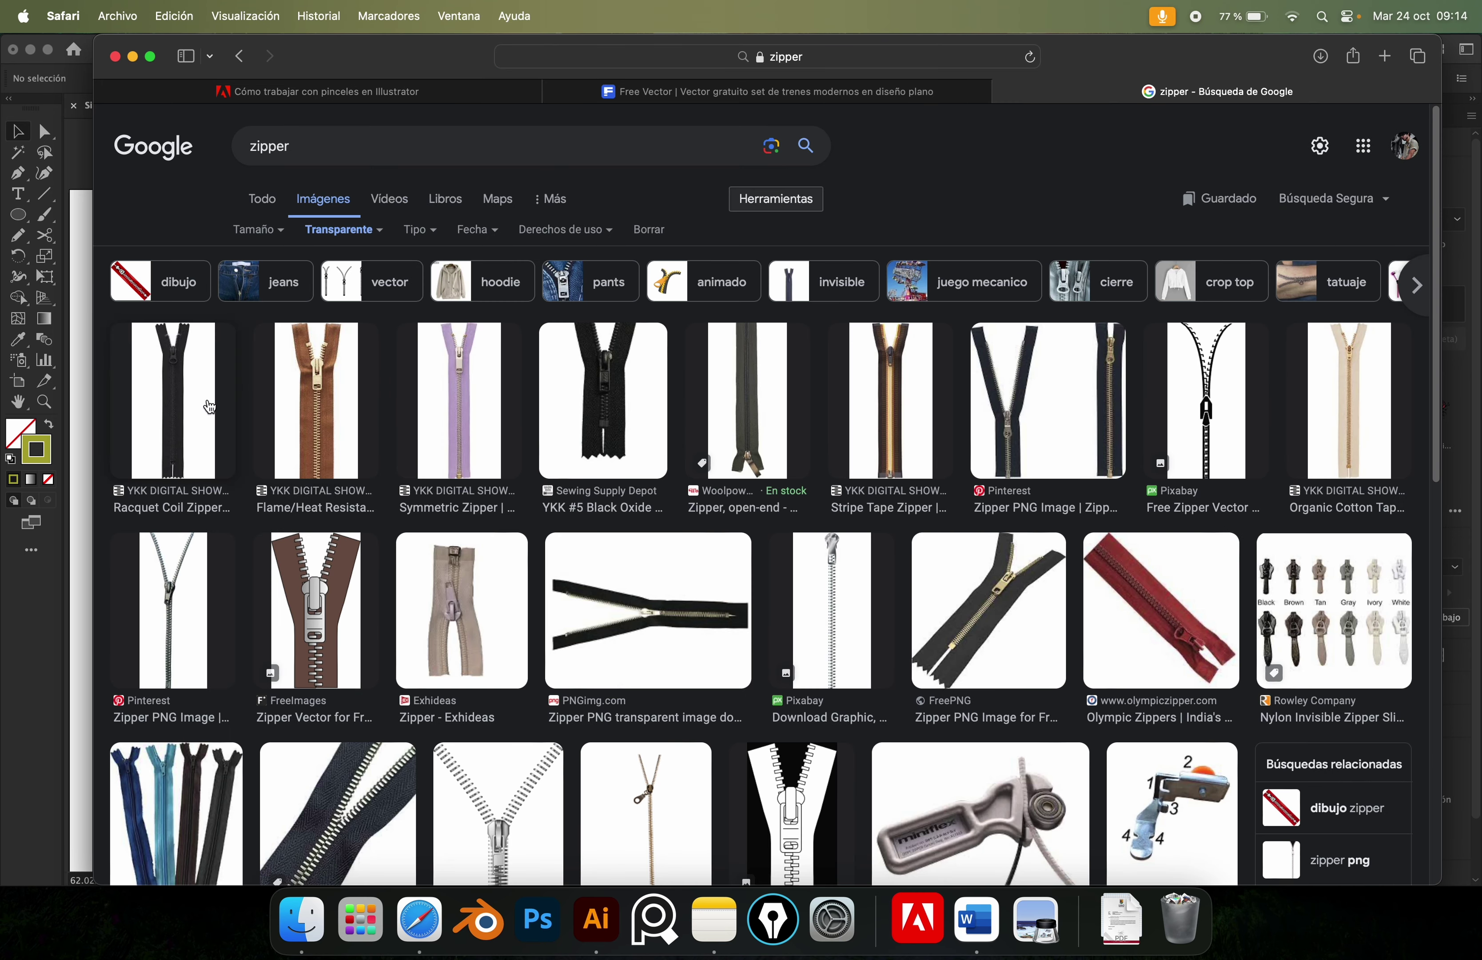
Copy the first zipper result (Racquet Coil Zipper) and launch Photoshop from the Dock.
click(211, 407)
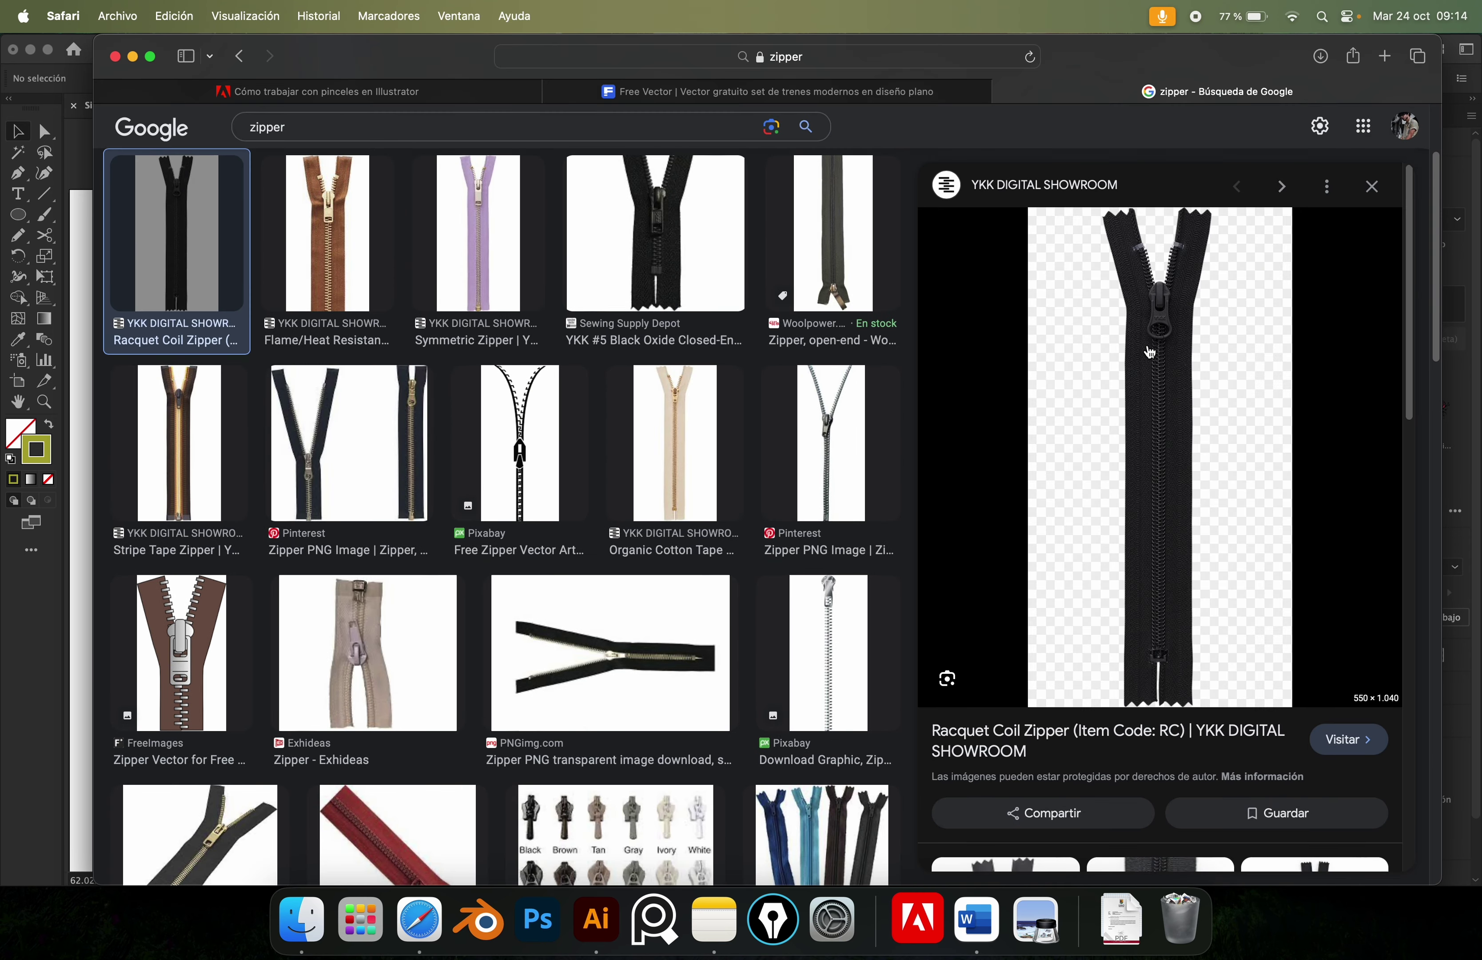
right_click(1142, 374)
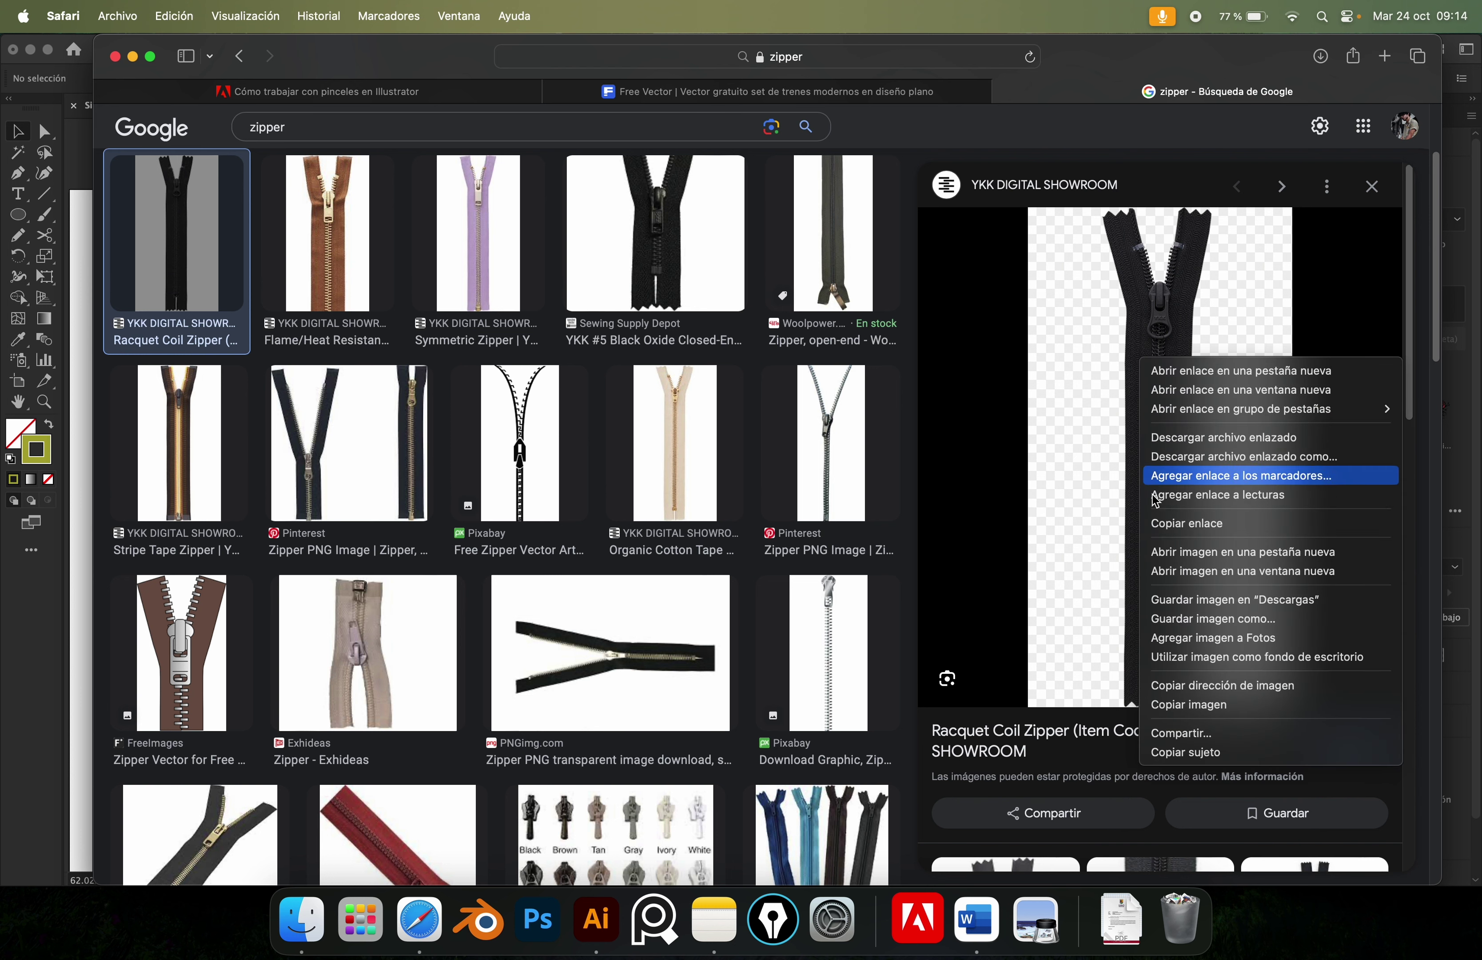
click(1186, 705)
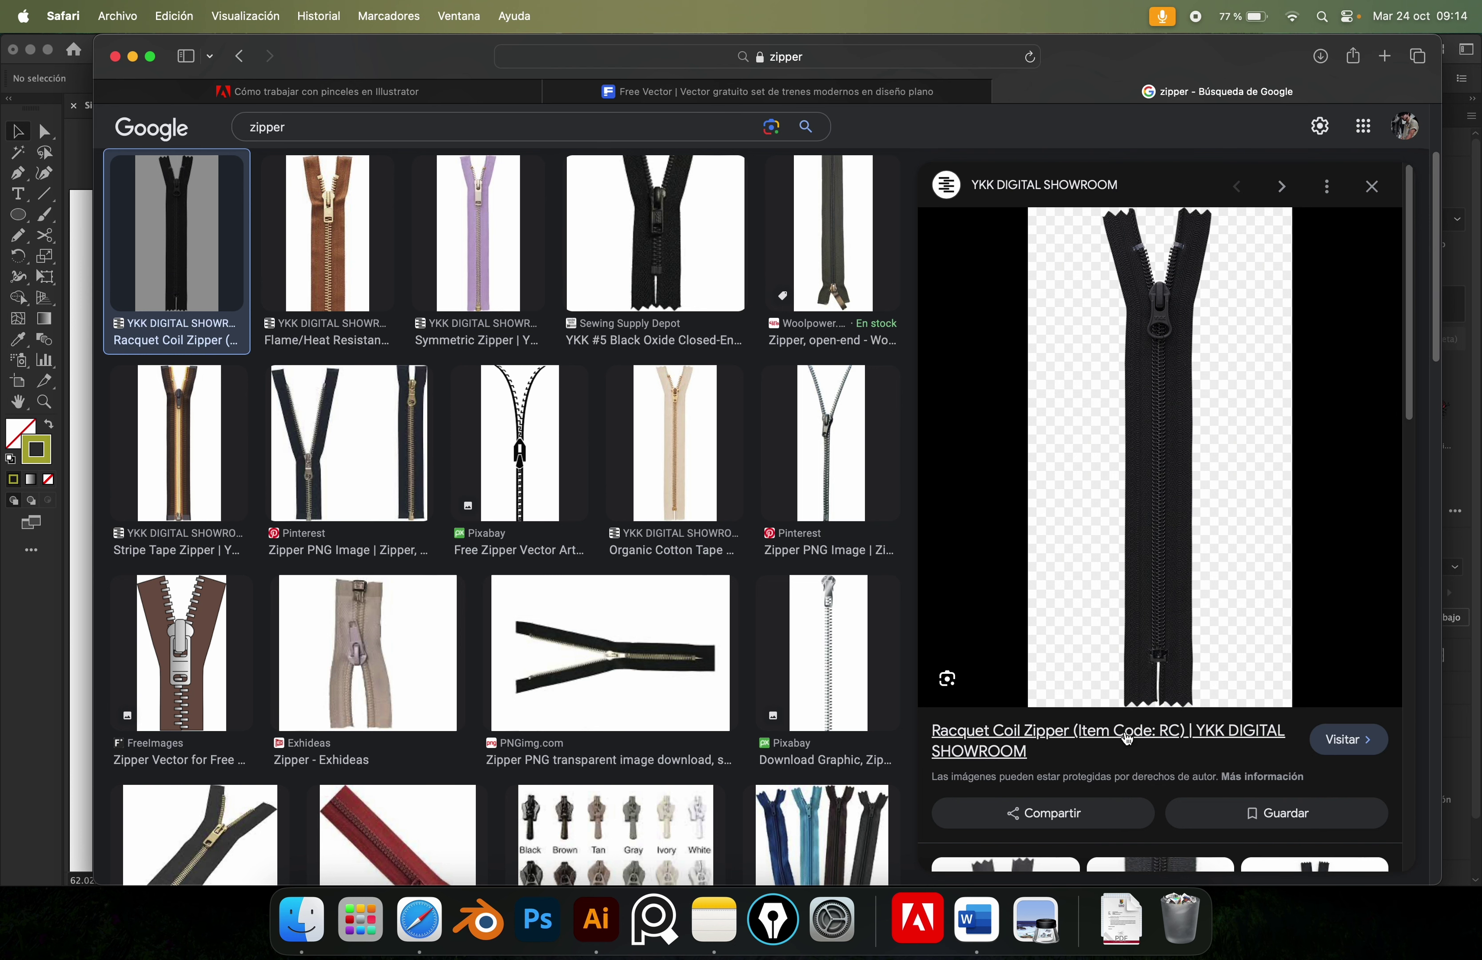
click(538, 921)
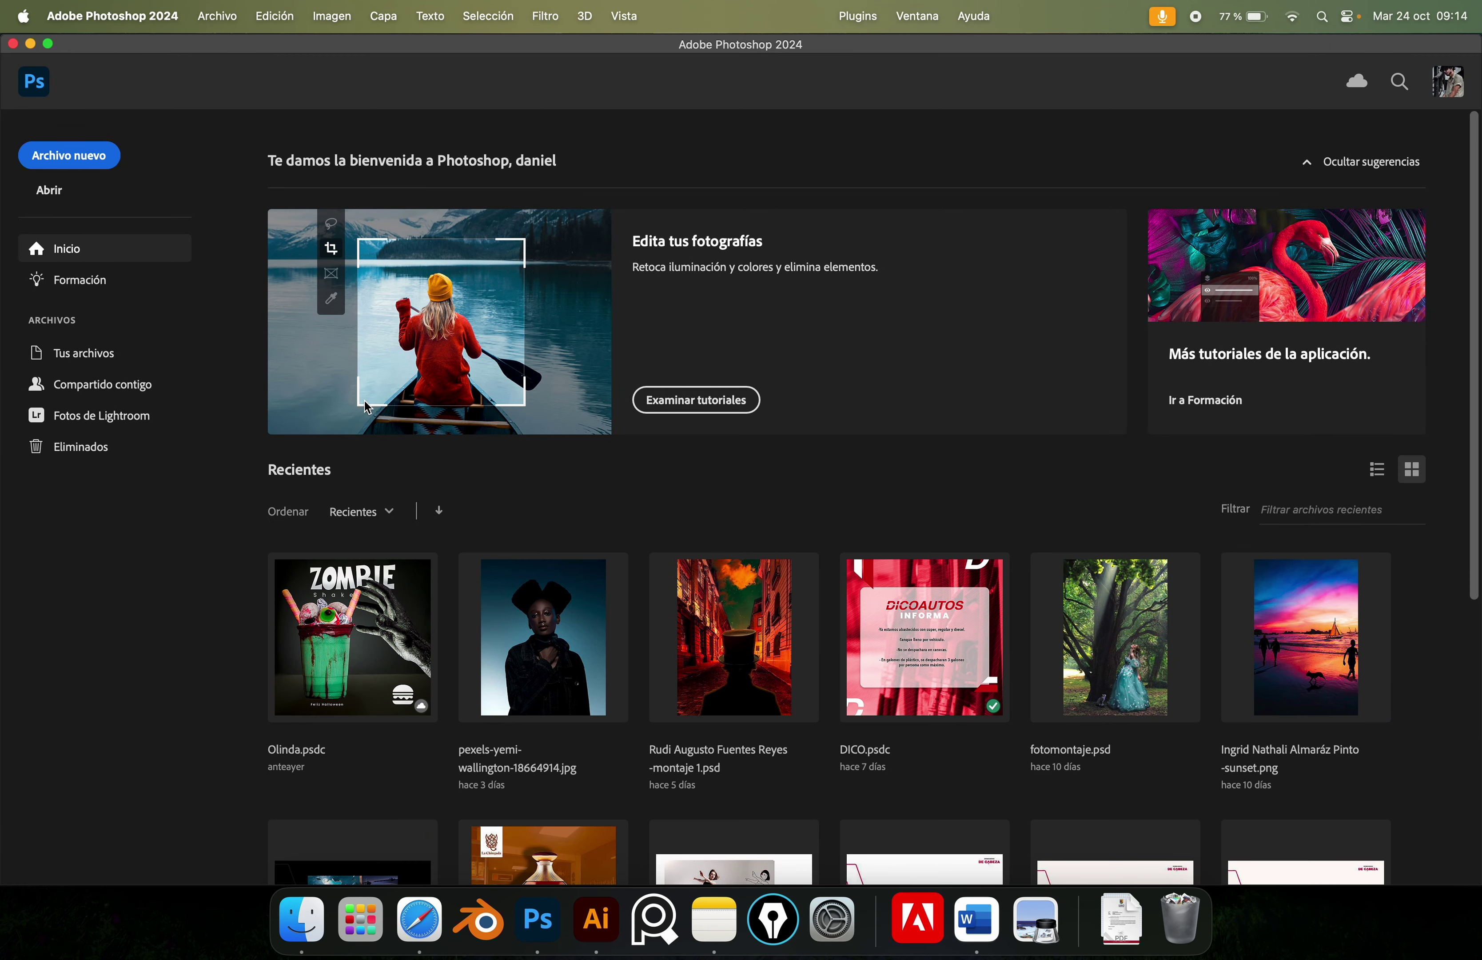
Create a new 1080 x 1080 document and paste the zipper image, keeping colour appearance.
key(super+n)
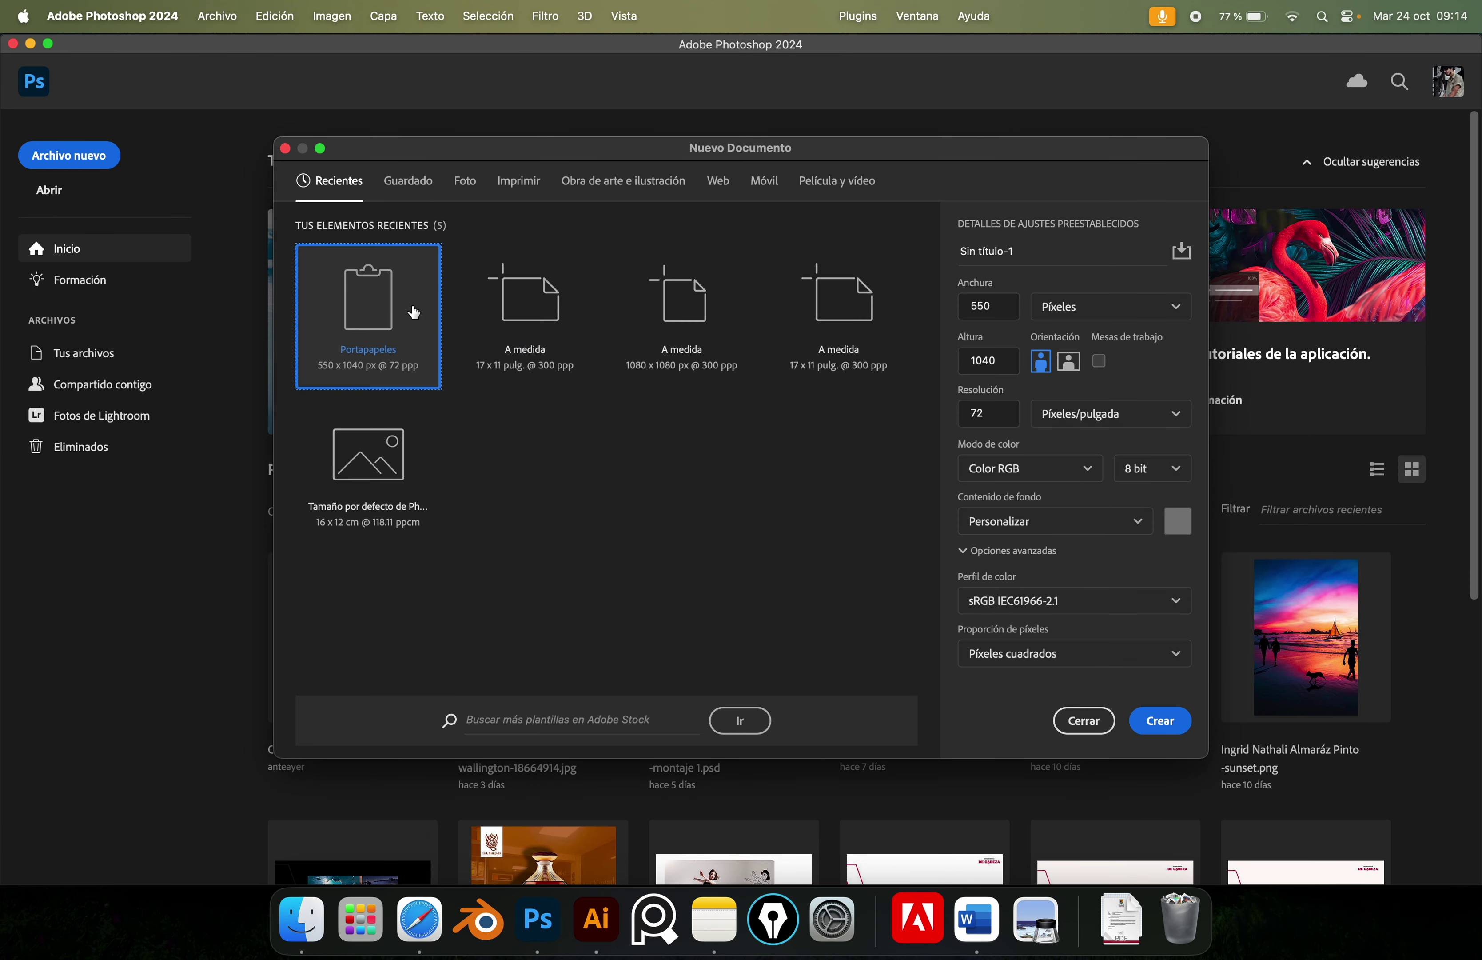
click(676, 308)
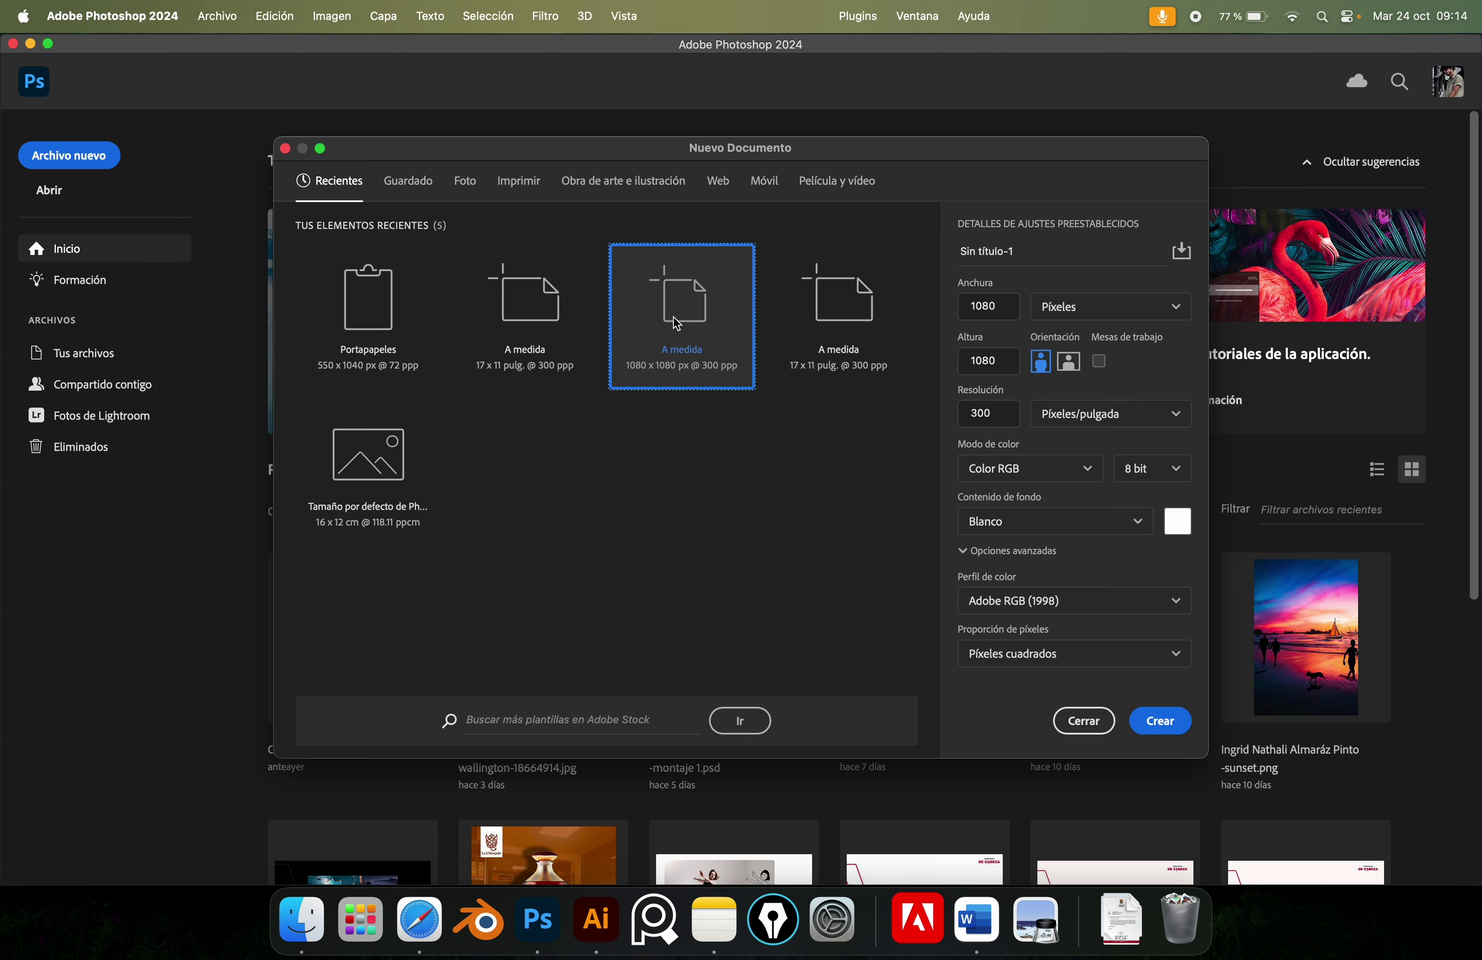
key(Return)
key(super+v)
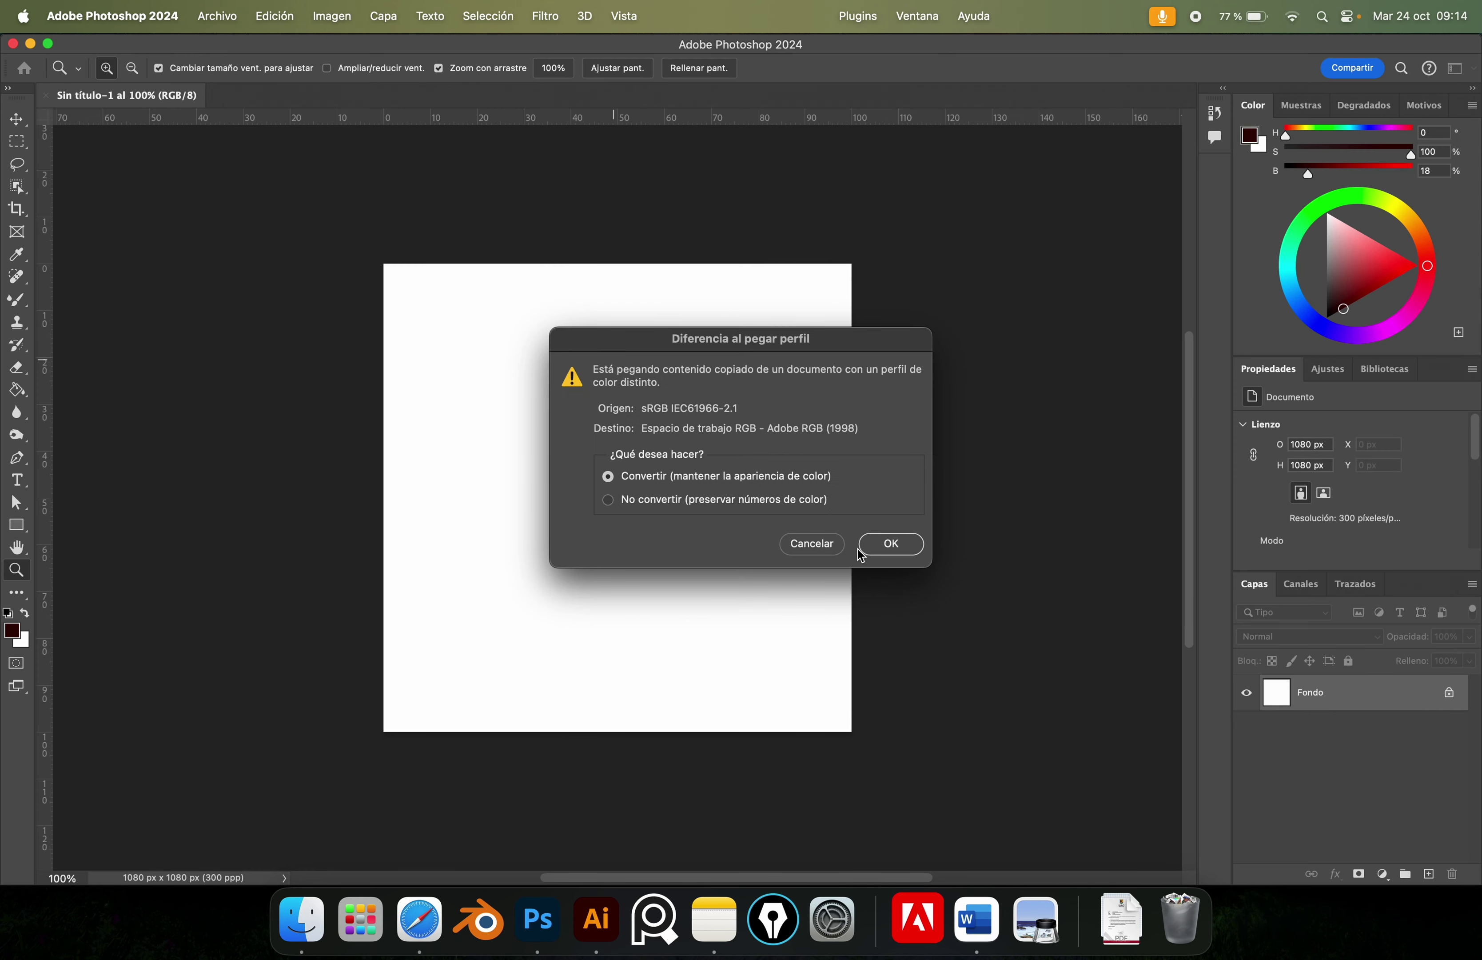
click(862, 551)
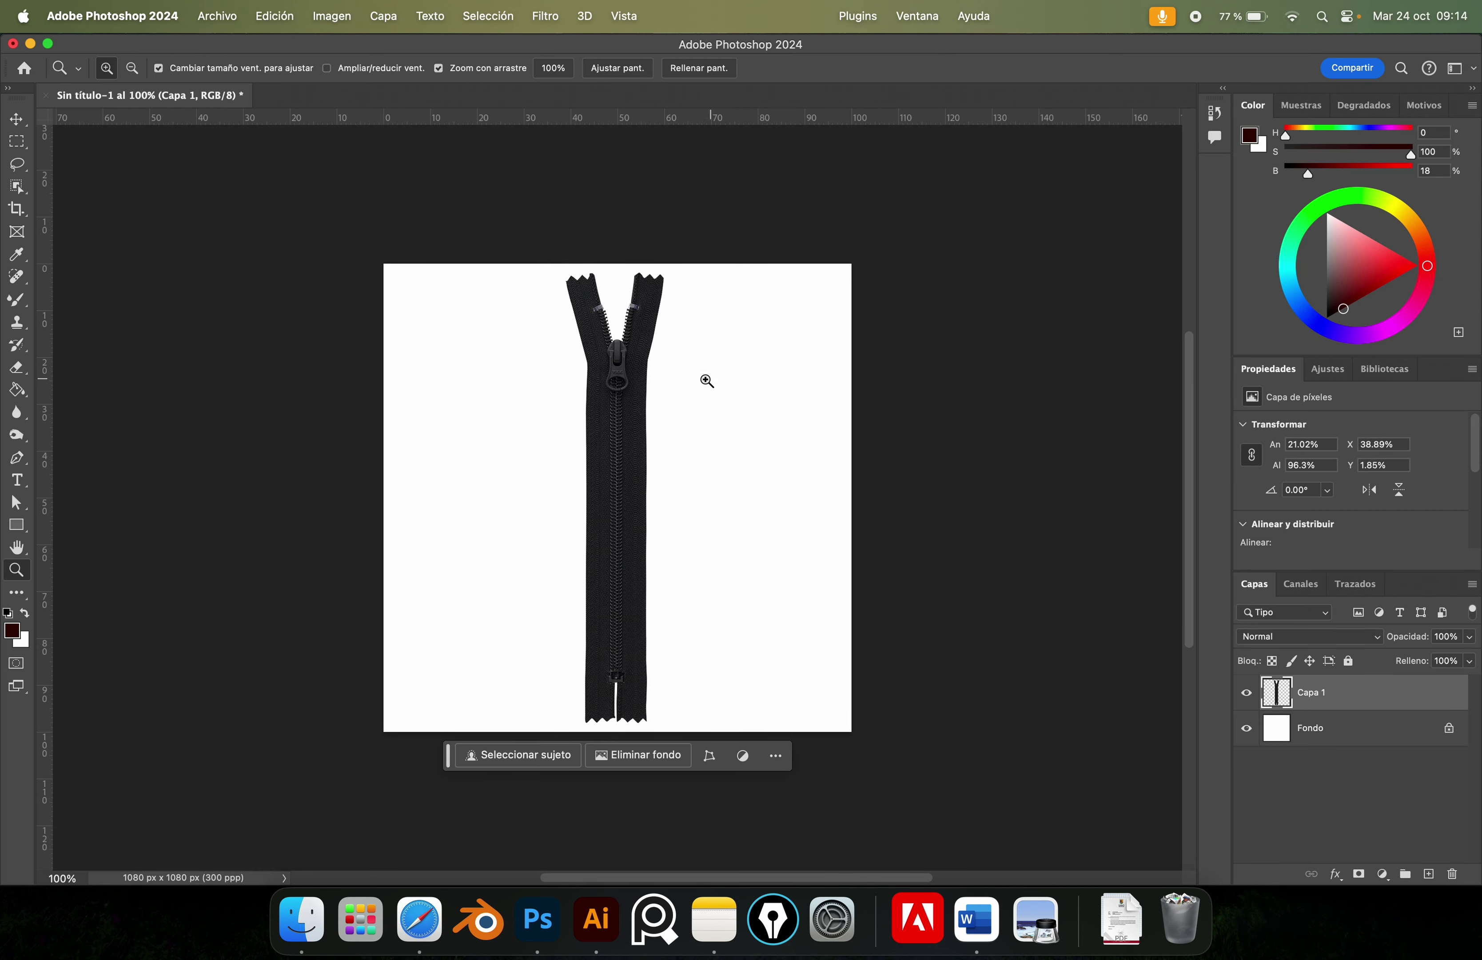
Copy the zipper's top with the pull onto its own layer using a rectangular marquee.
key(m)
drag(521, 230, 710, 409)
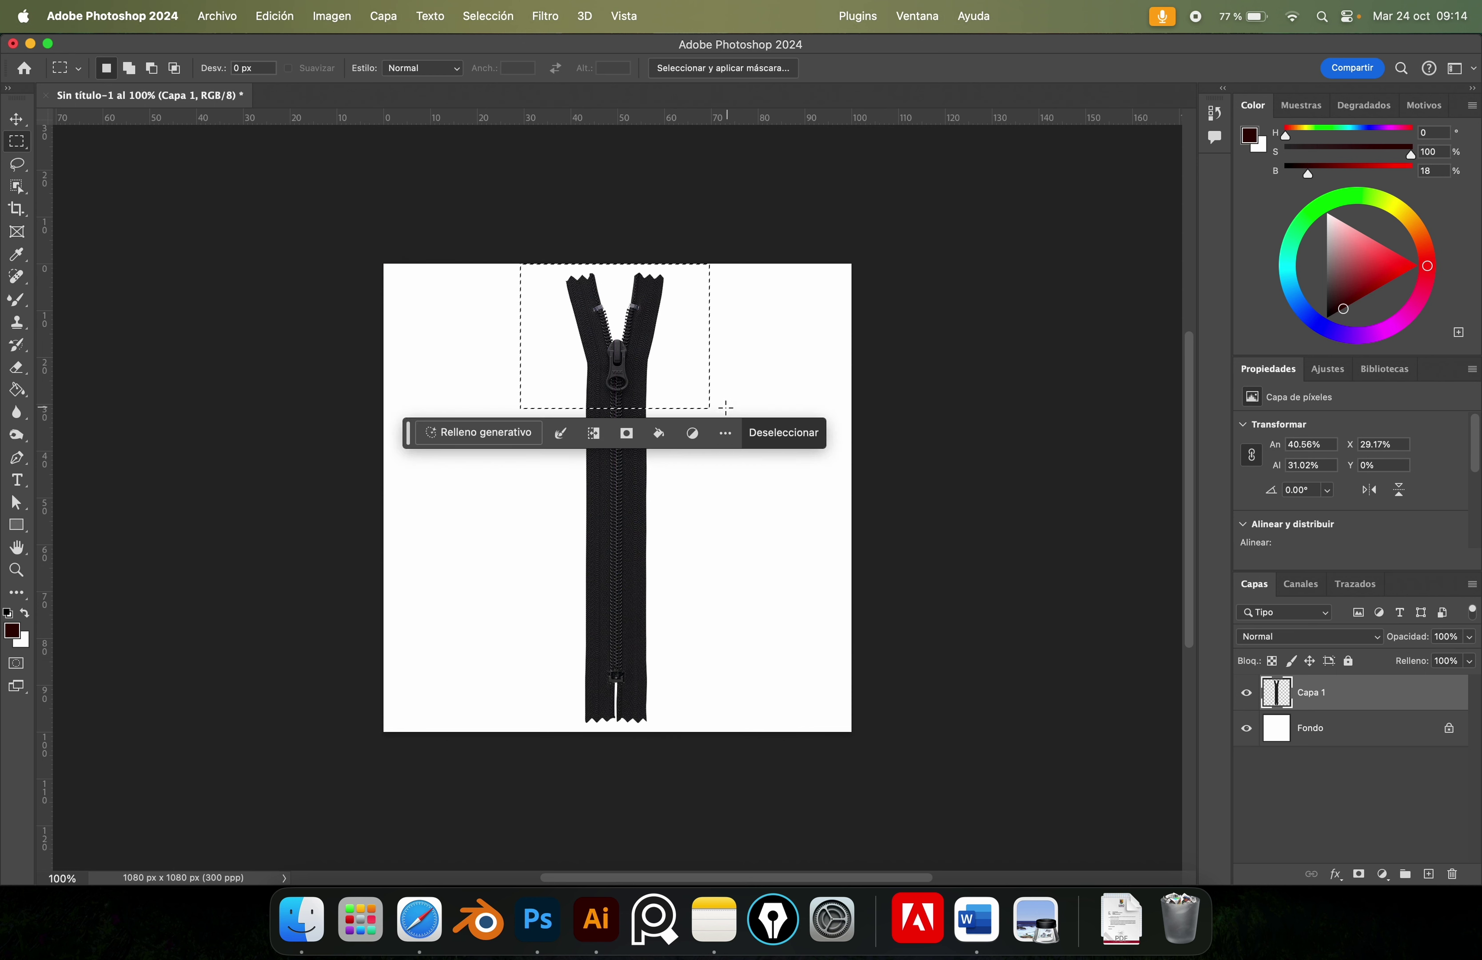
key(super+j)
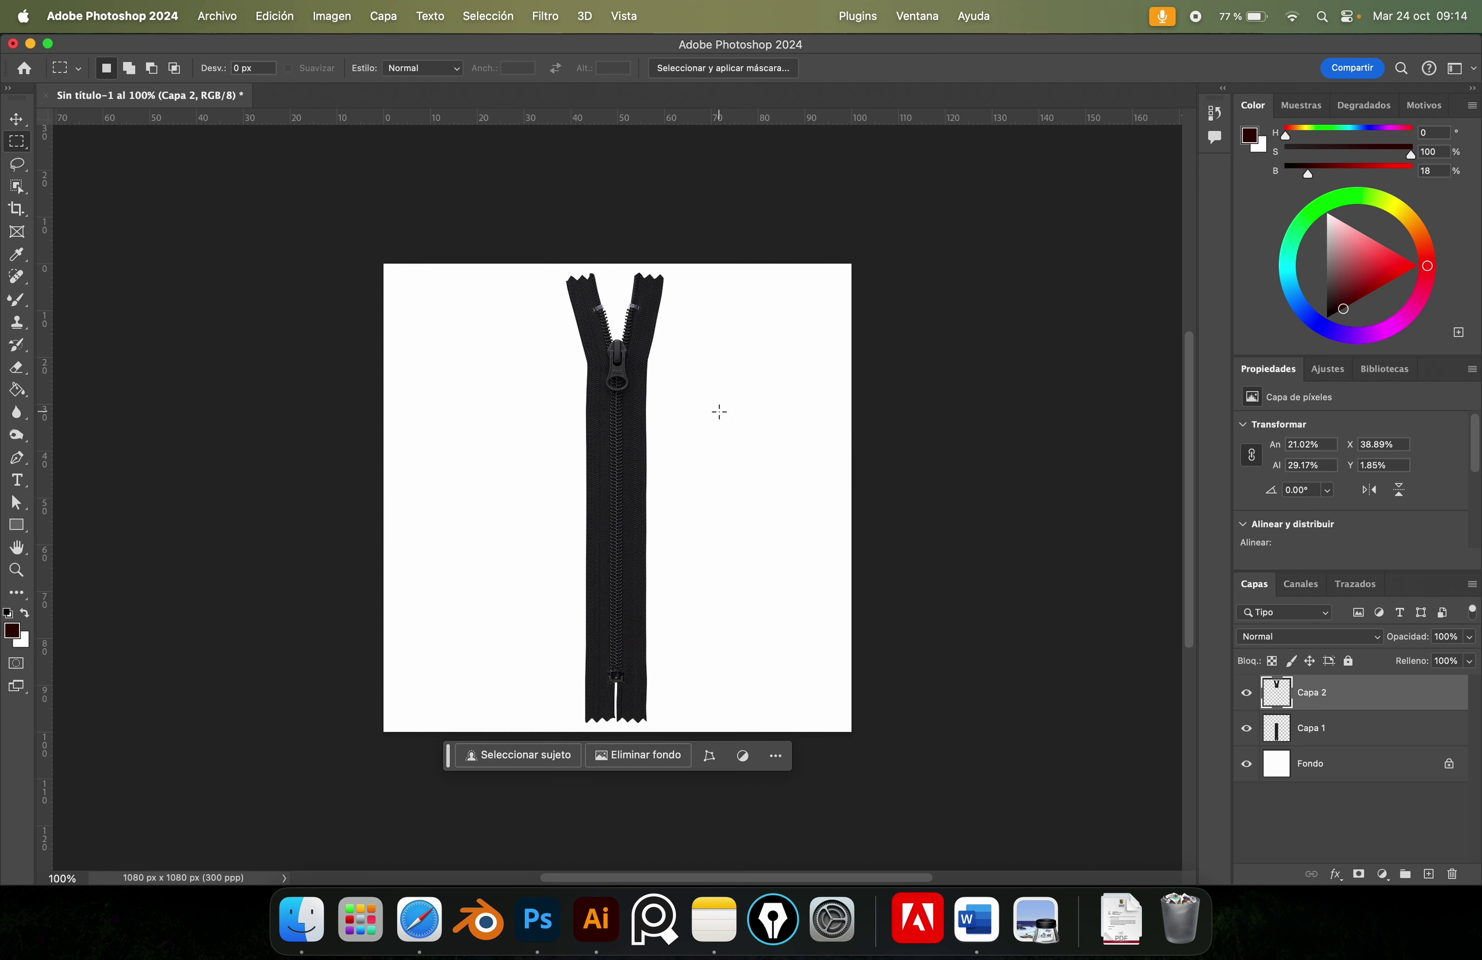
click(1247, 727)
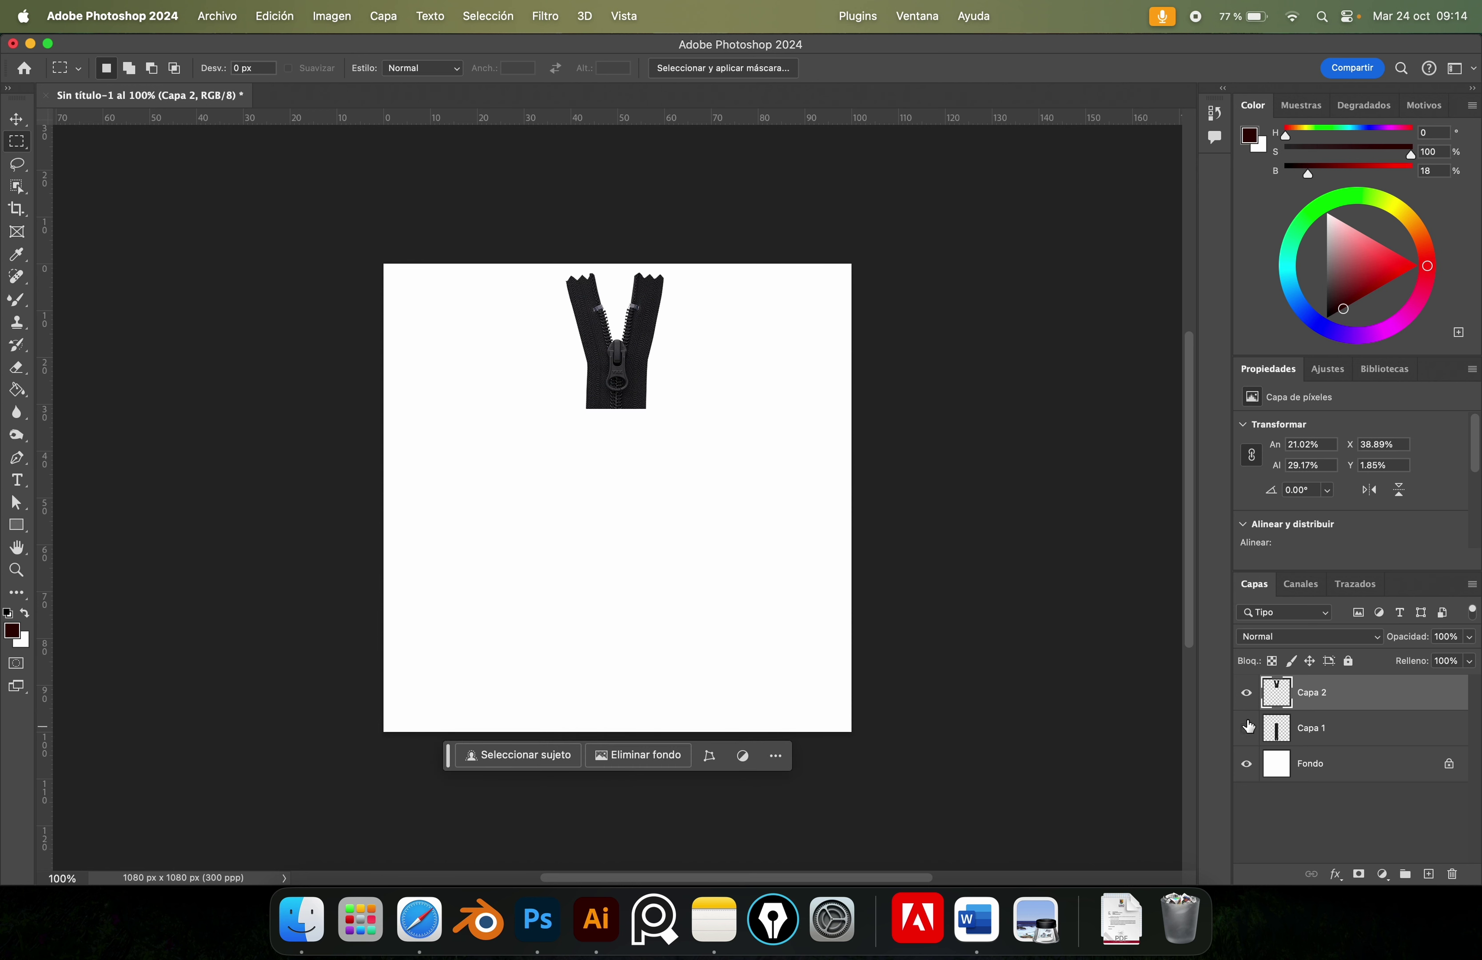
click(1246, 730)
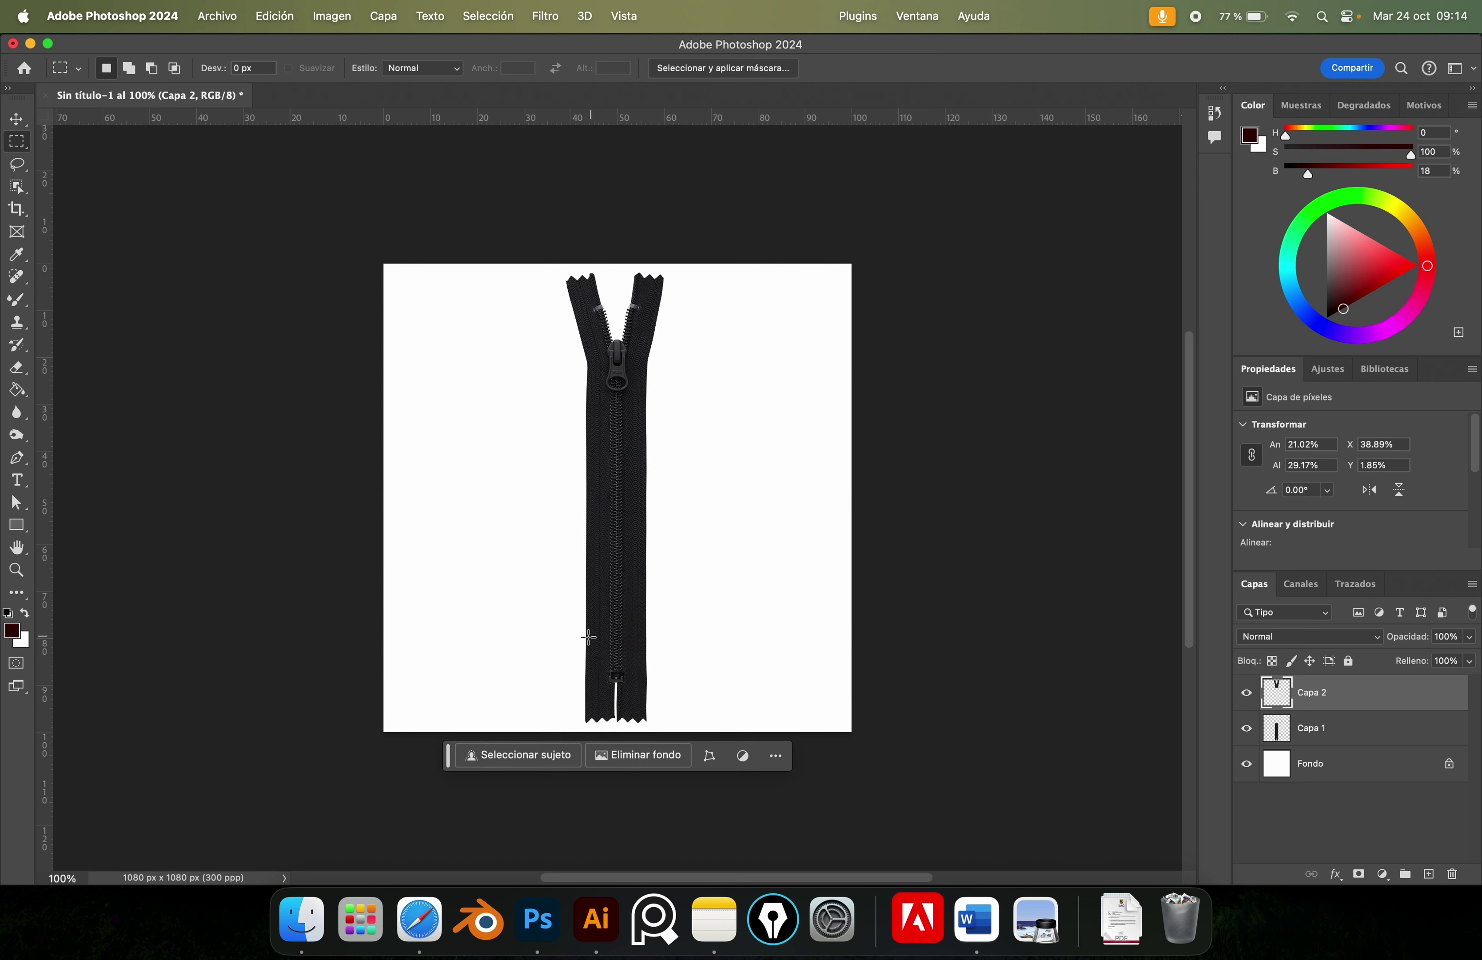
Copy the zipper's bottom end from Capa 1 onto a new layer and hide the Fondo layer.
drag(549, 639, 708, 756)
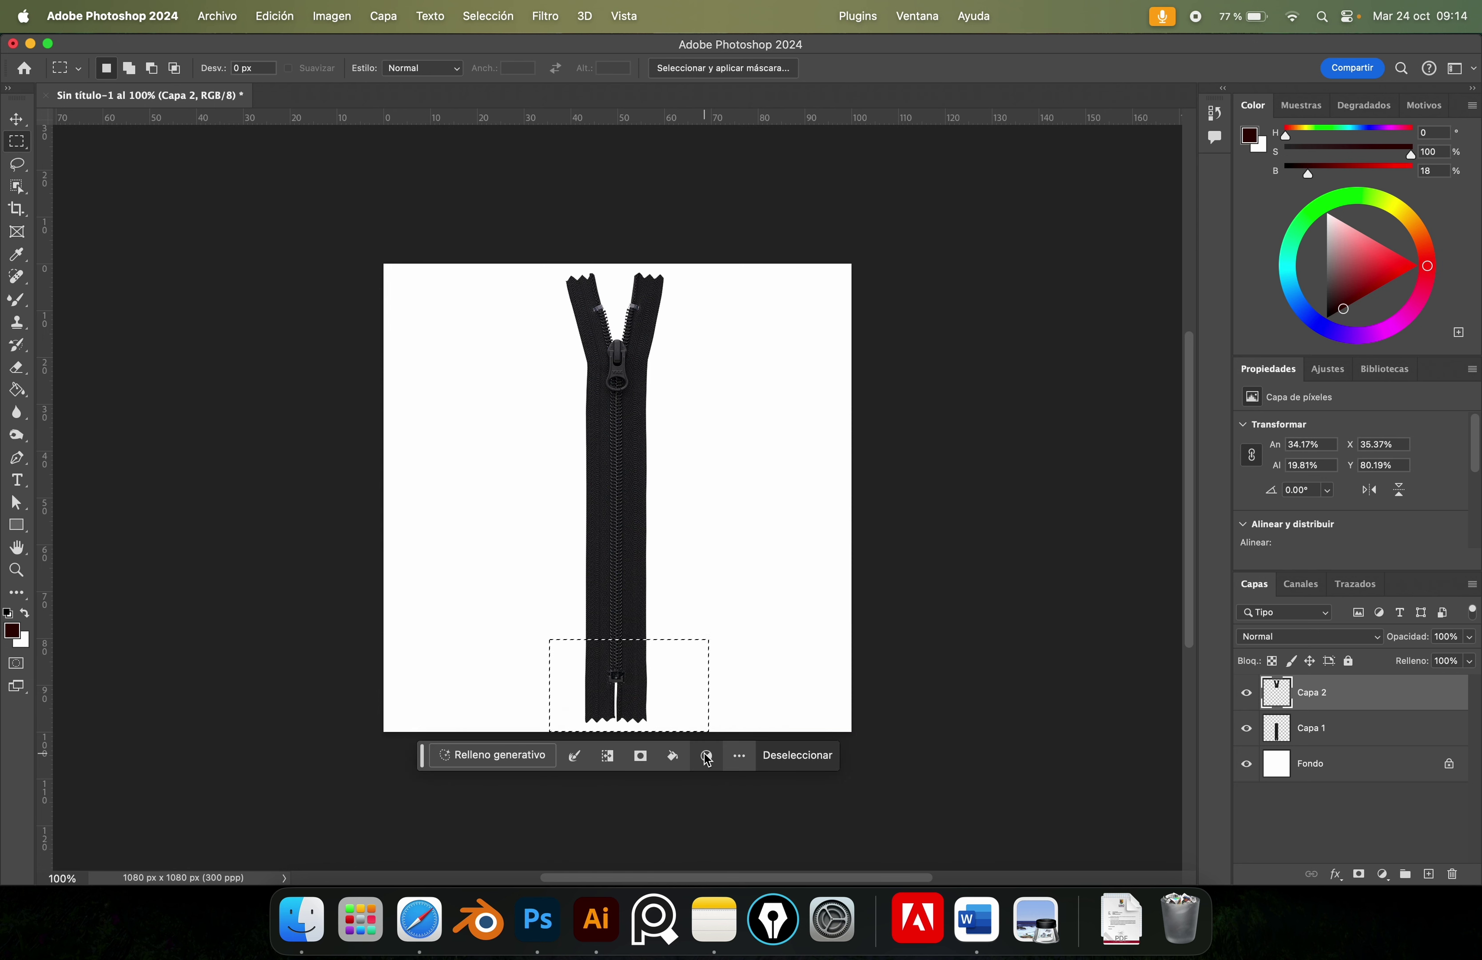
click(706, 758)
key(Return)
click(1309, 736)
key(super+j)
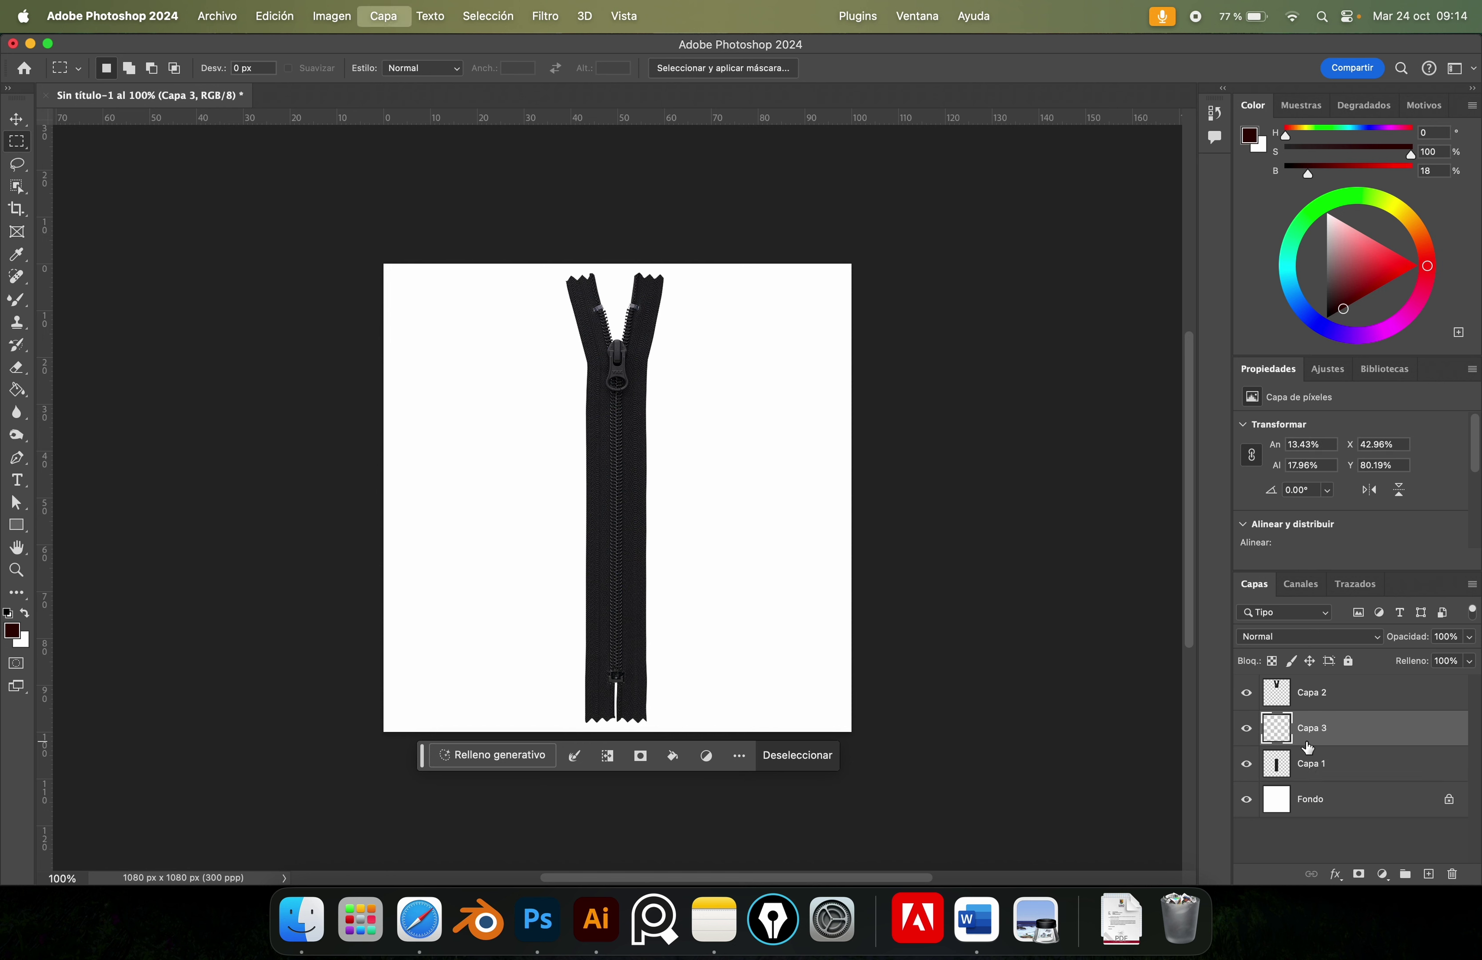
click(1246, 800)
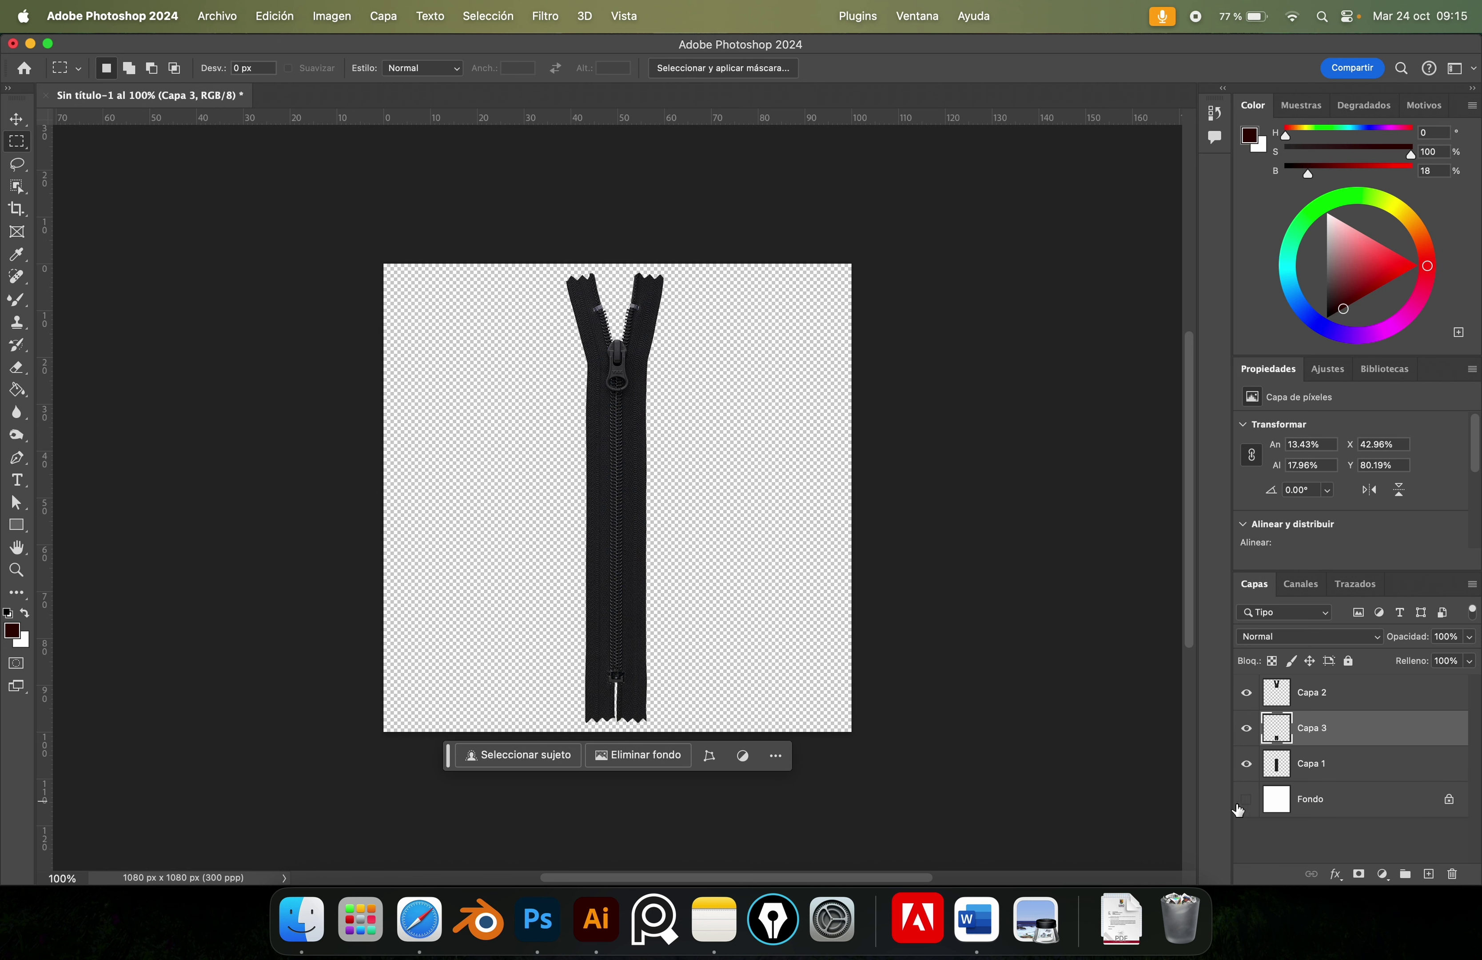
Rearrange the end, tape and pull pieces with the Move tool so the tape sits under the pull.
key(v)
drag(617, 686, 734, 686)
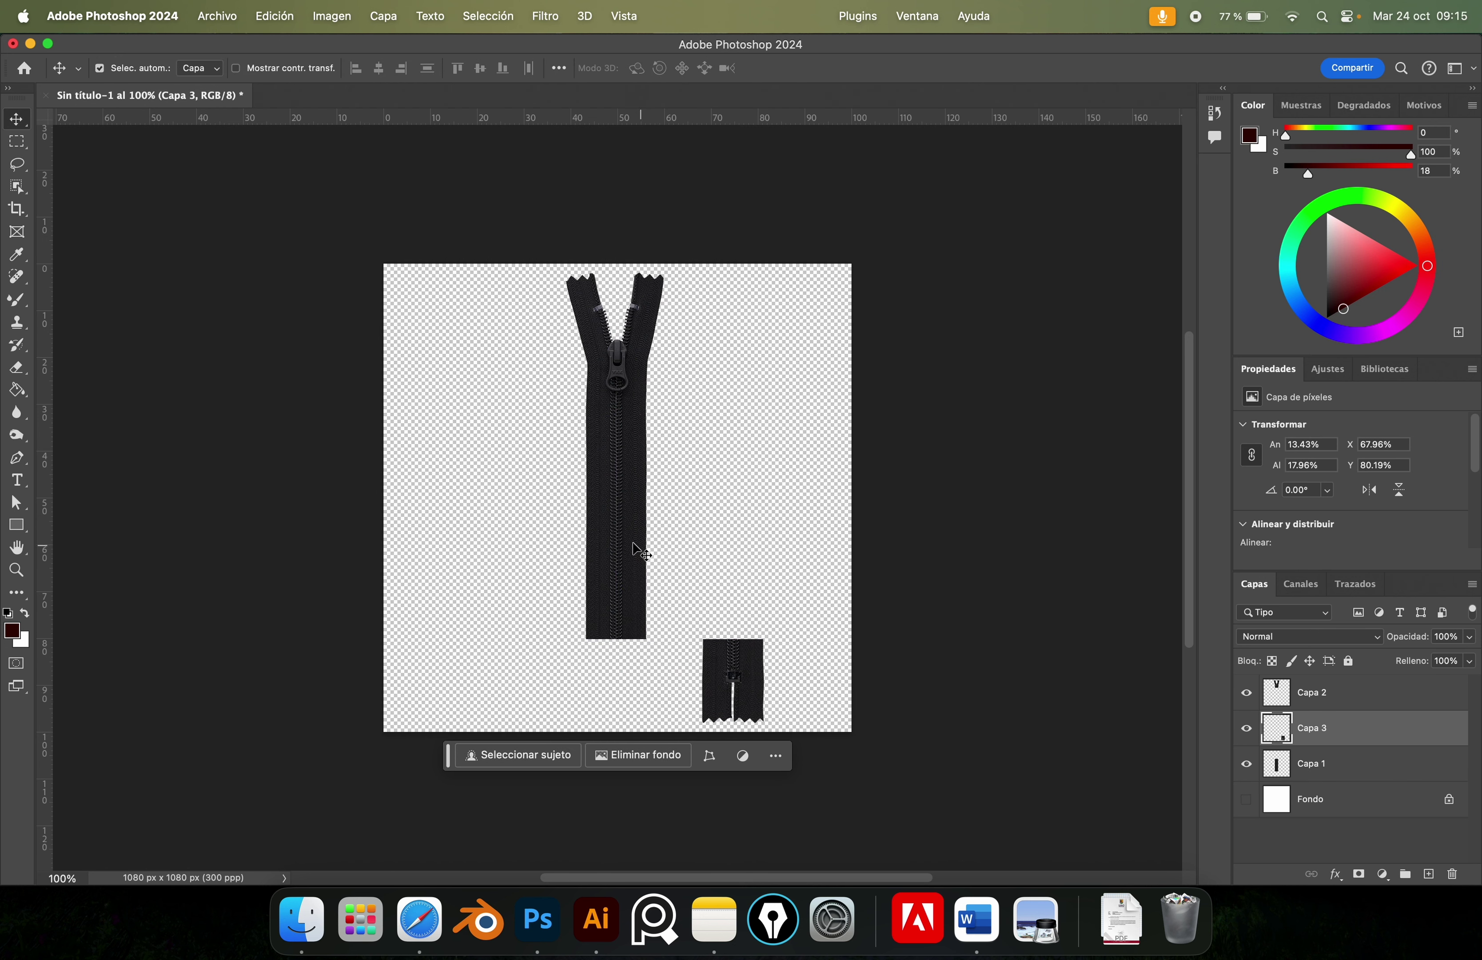
drag(636, 546, 546, 559)
drag(642, 365, 653, 492)
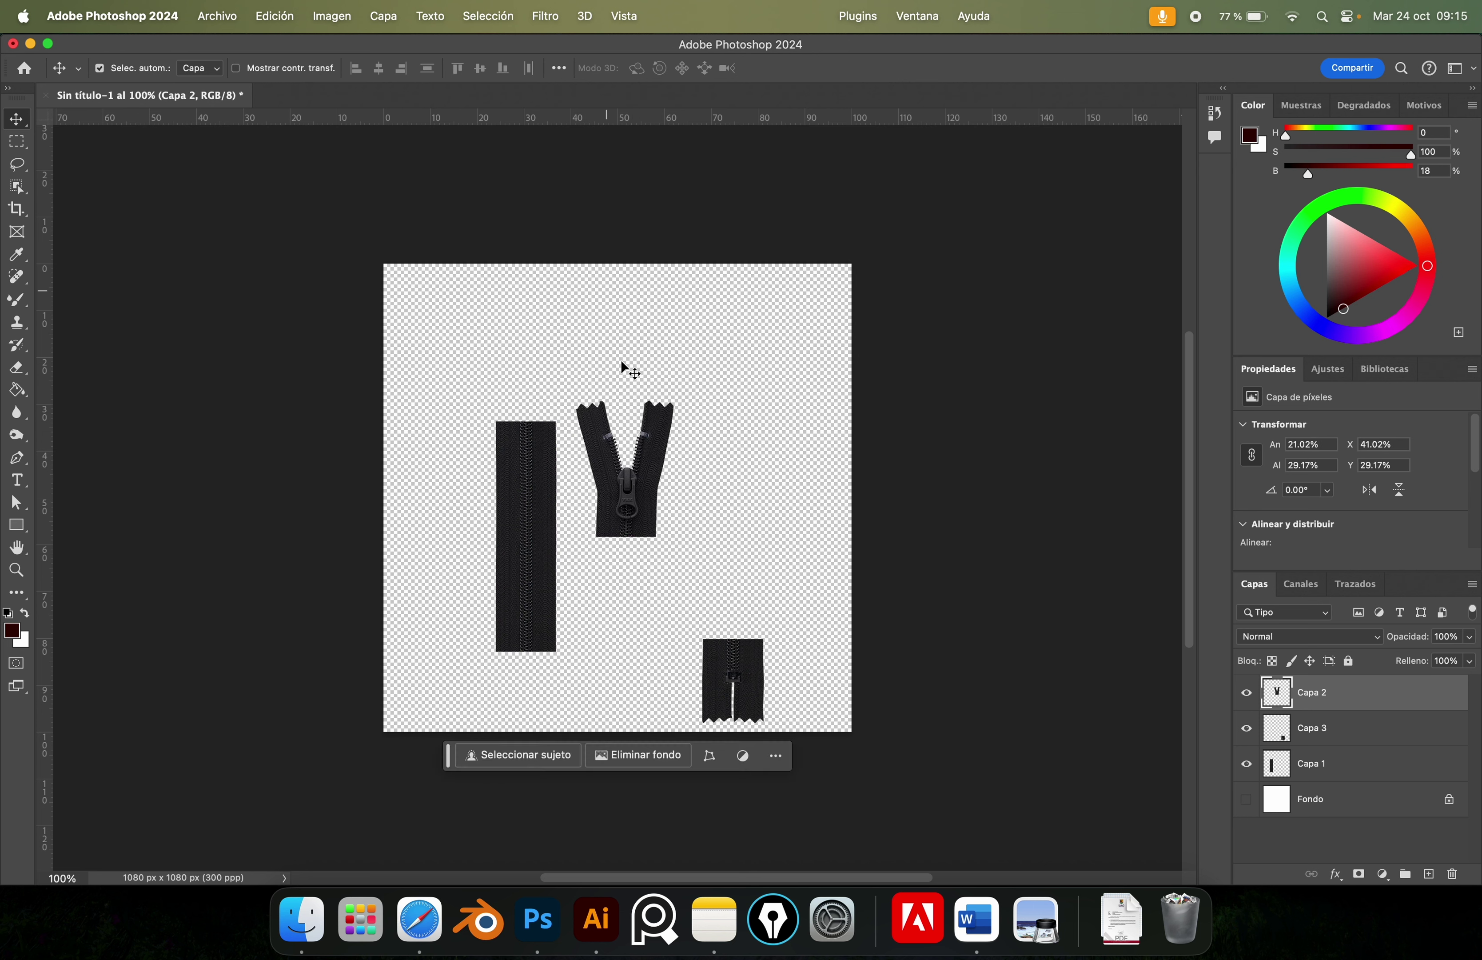
drag(544, 495, 635, 464)
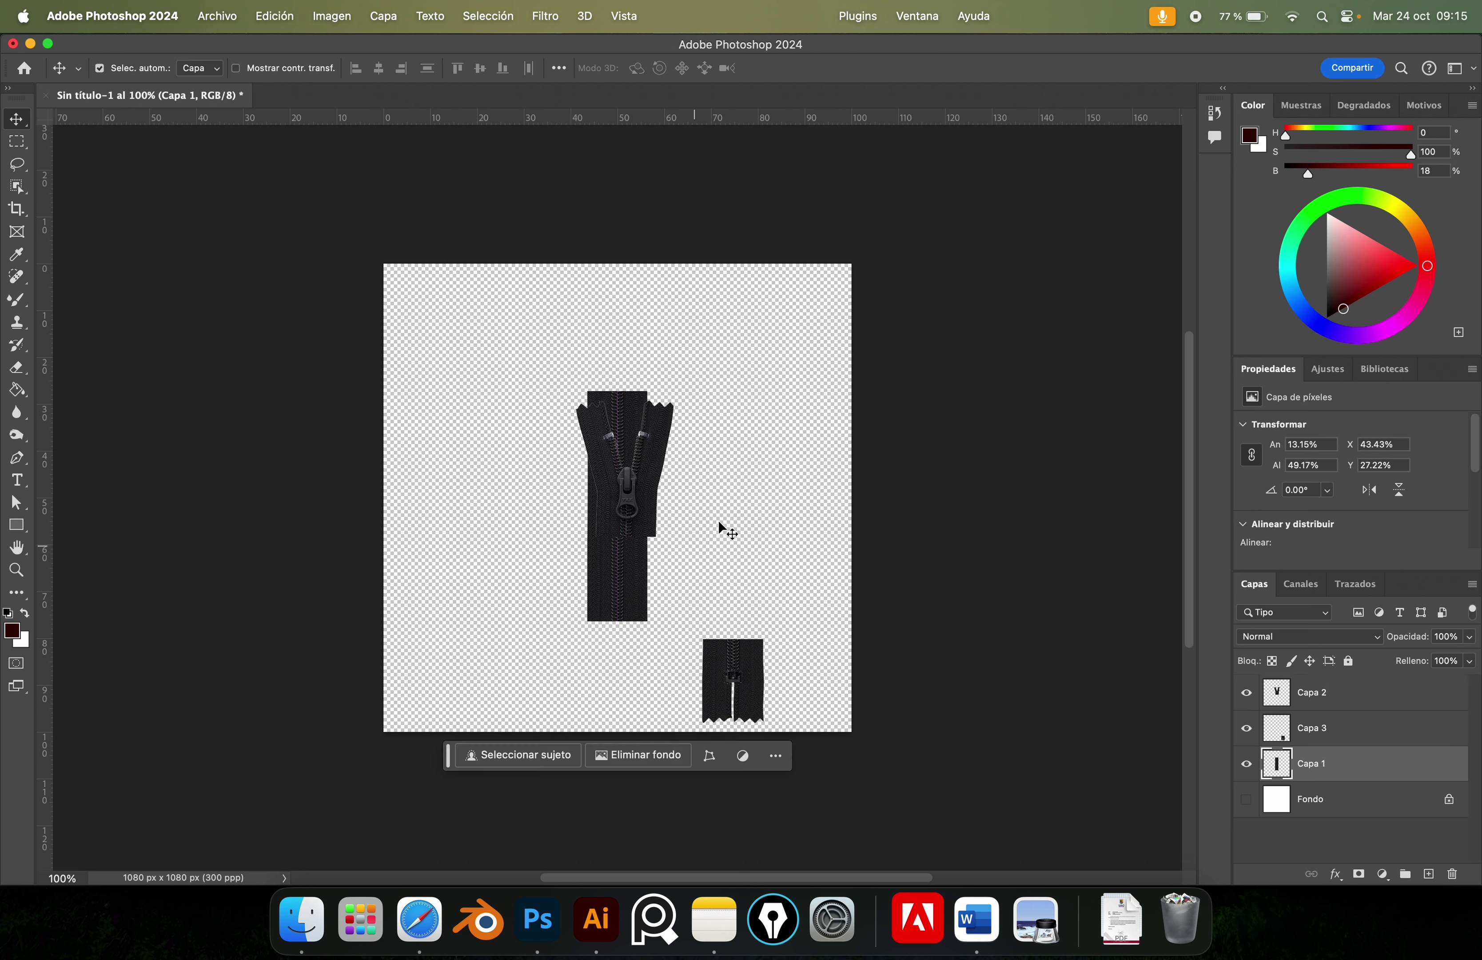
Align all three pieces to the horizontal and vertical centres of the Lienzo, then hide Capa 1.
drag(775, 419, 552, 717)
click(378, 68)
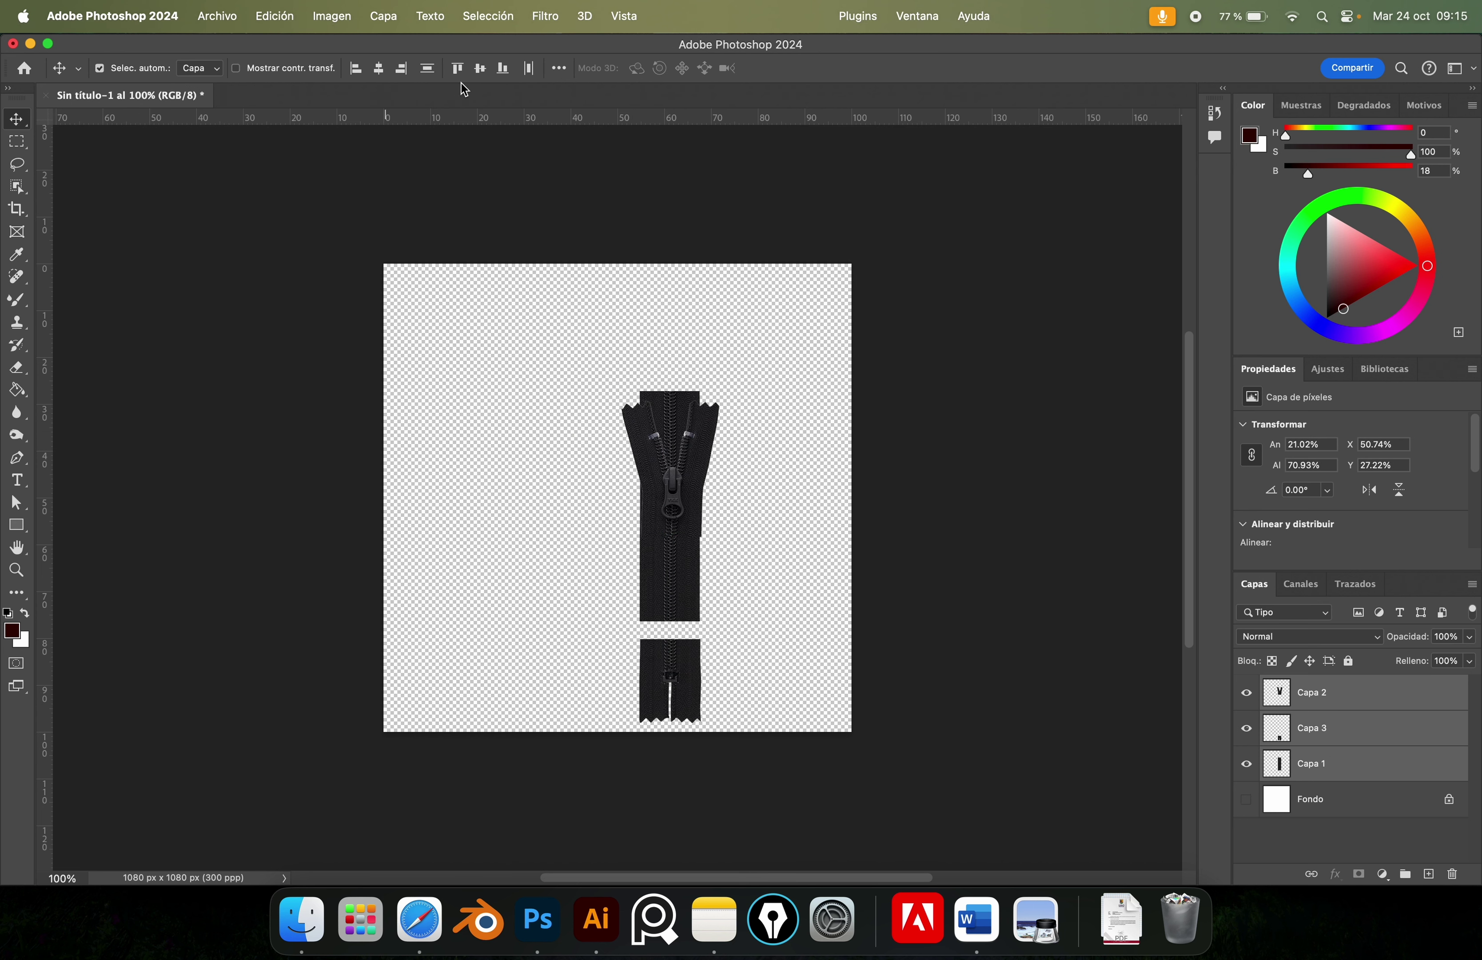
click(480, 68)
click(559, 68)
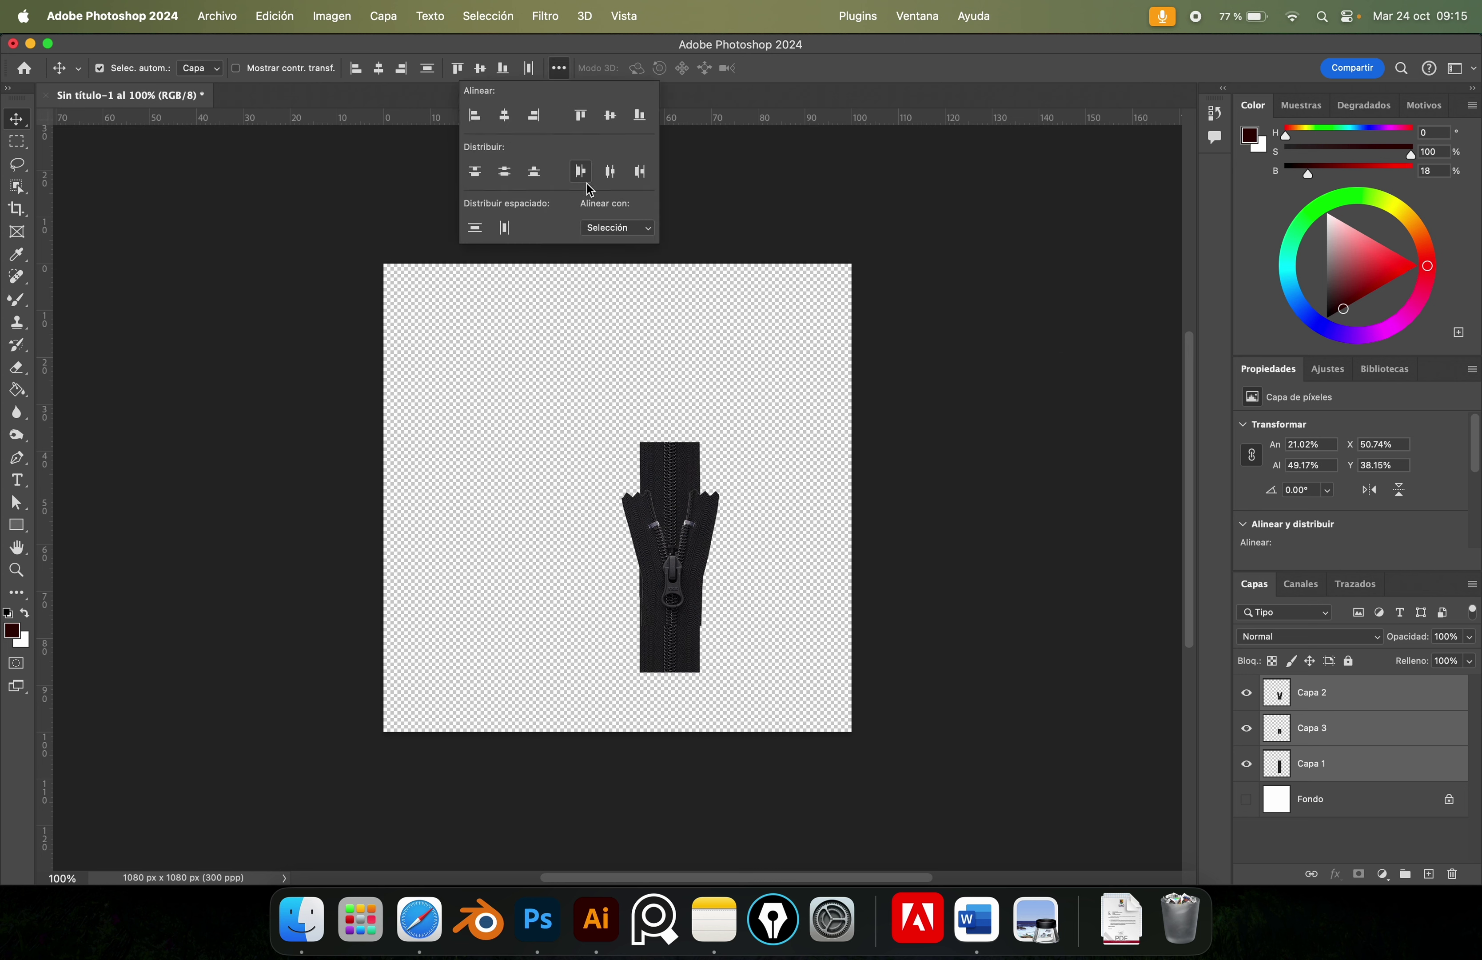
click(605, 229)
click(504, 115)
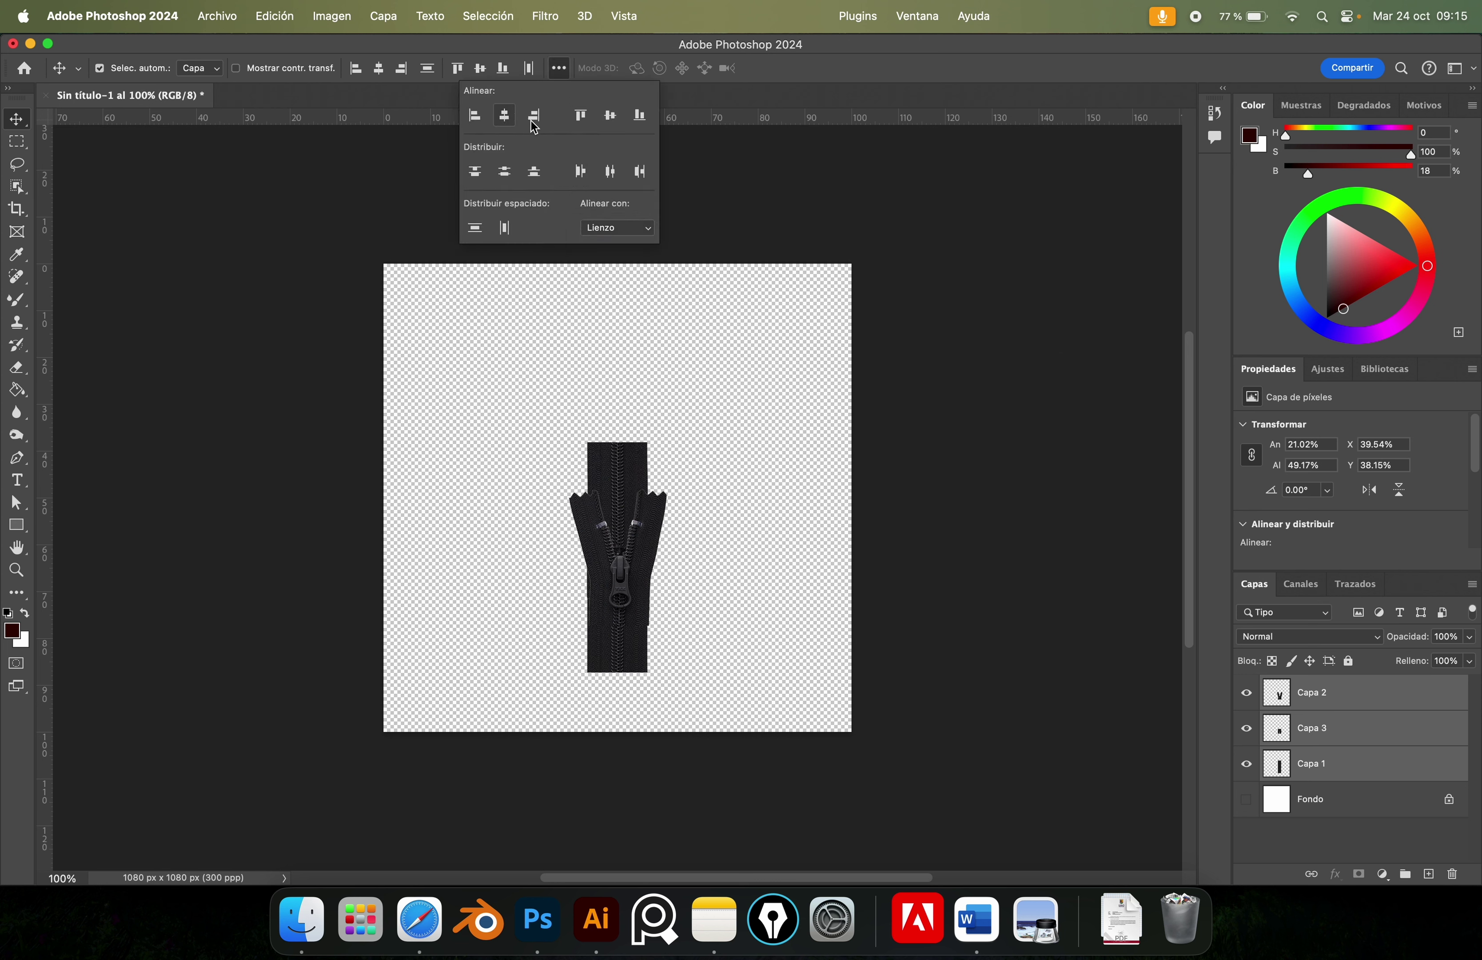
click(610, 115)
click(723, 360)
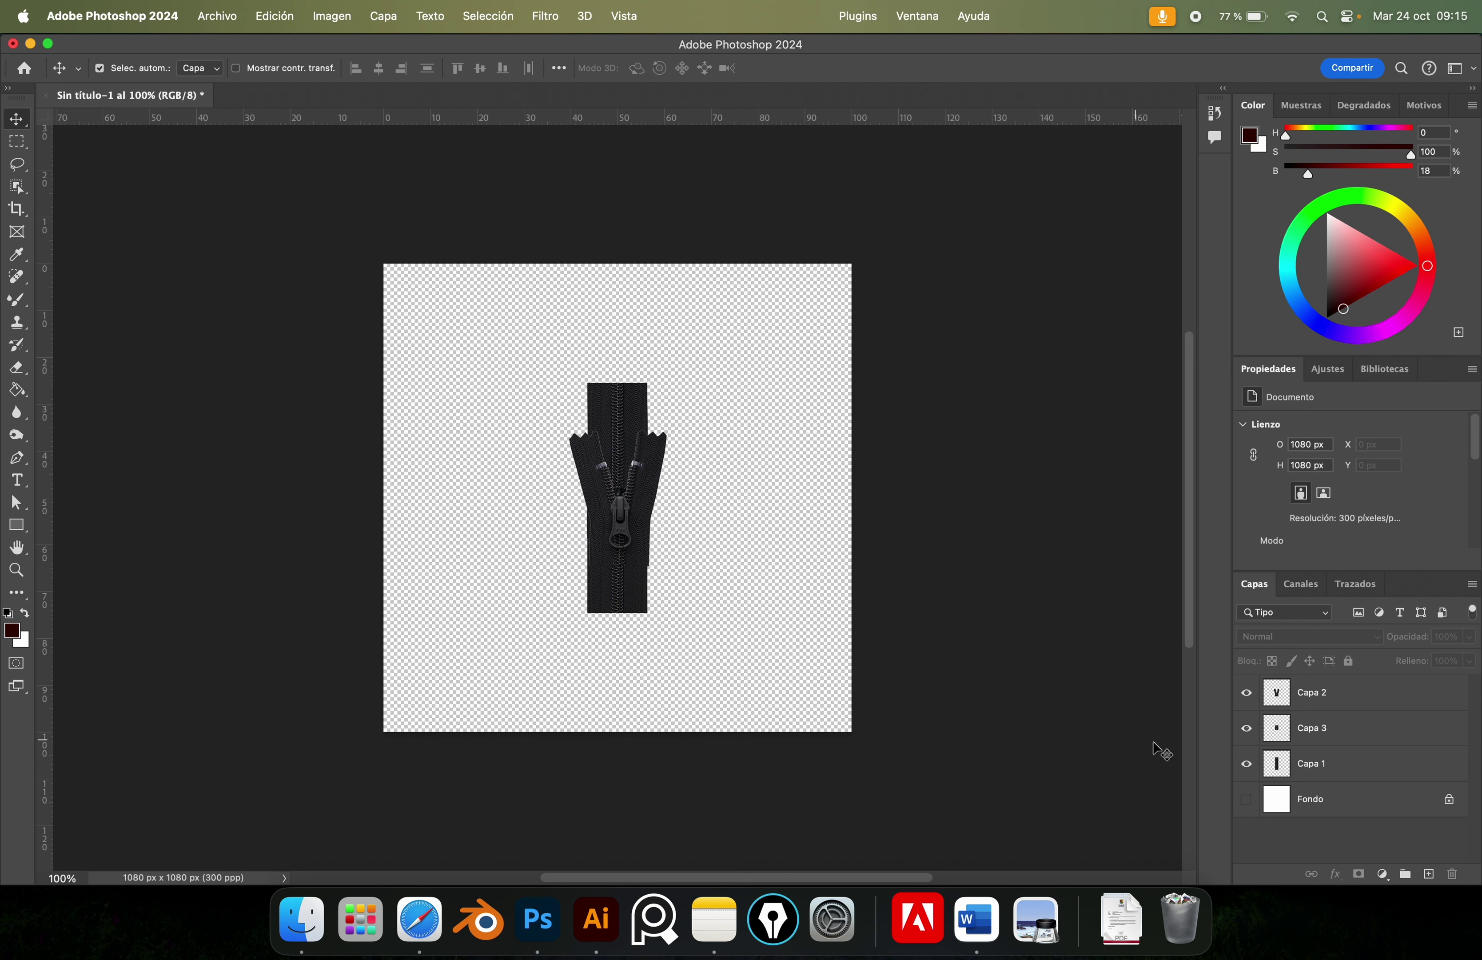
click(1246, 764)
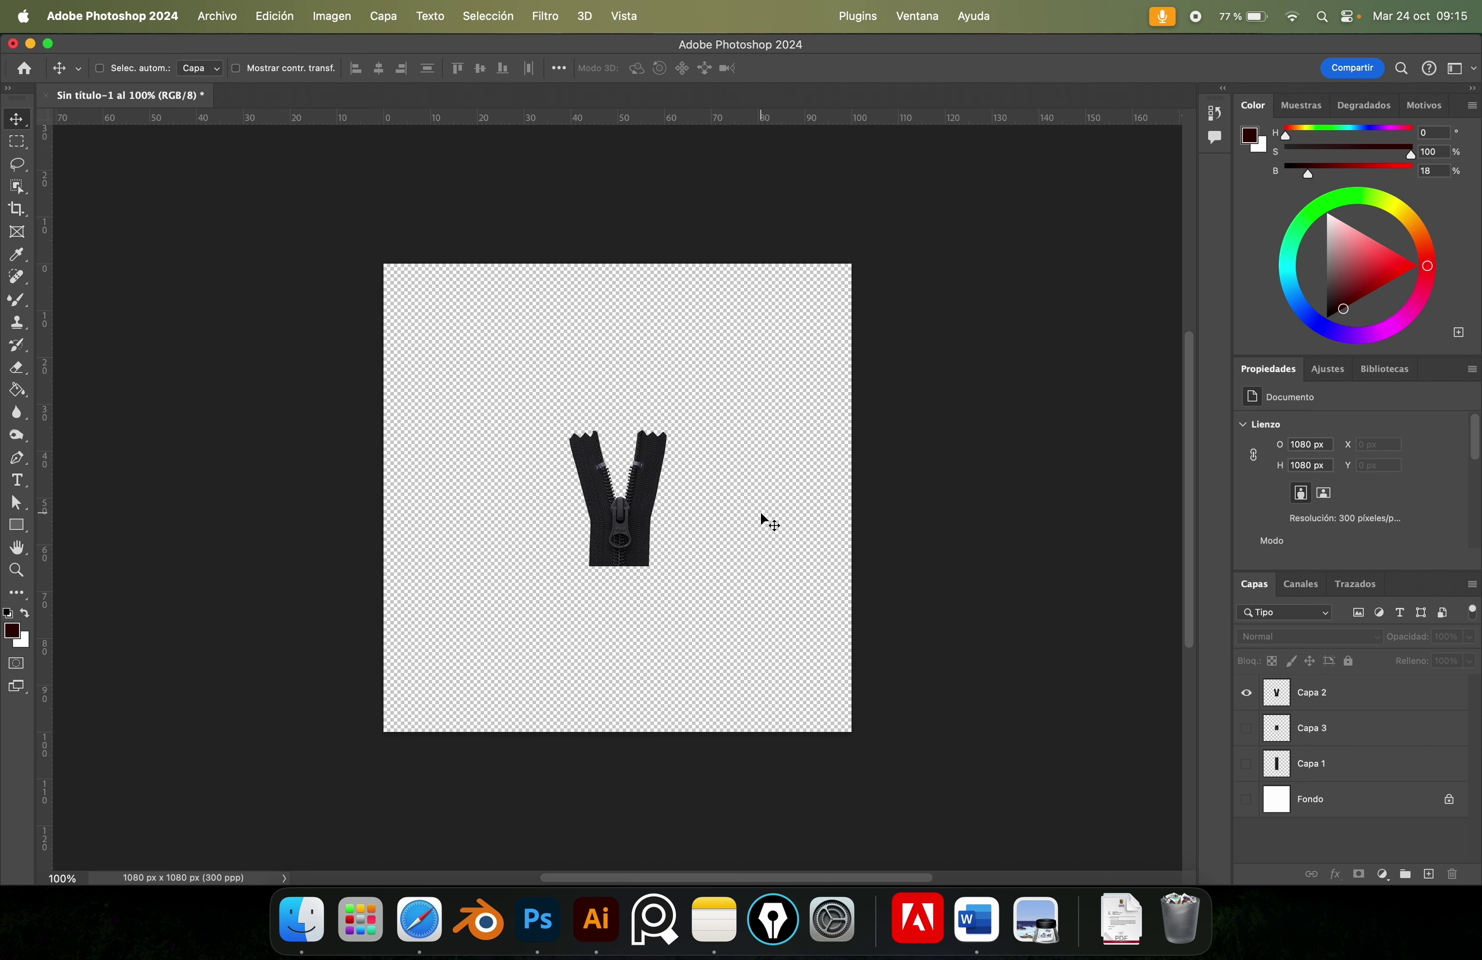
Export the pull piece via Save for Web as PNG-24 z.png in Descargas.
key(super+alt+shift+s)
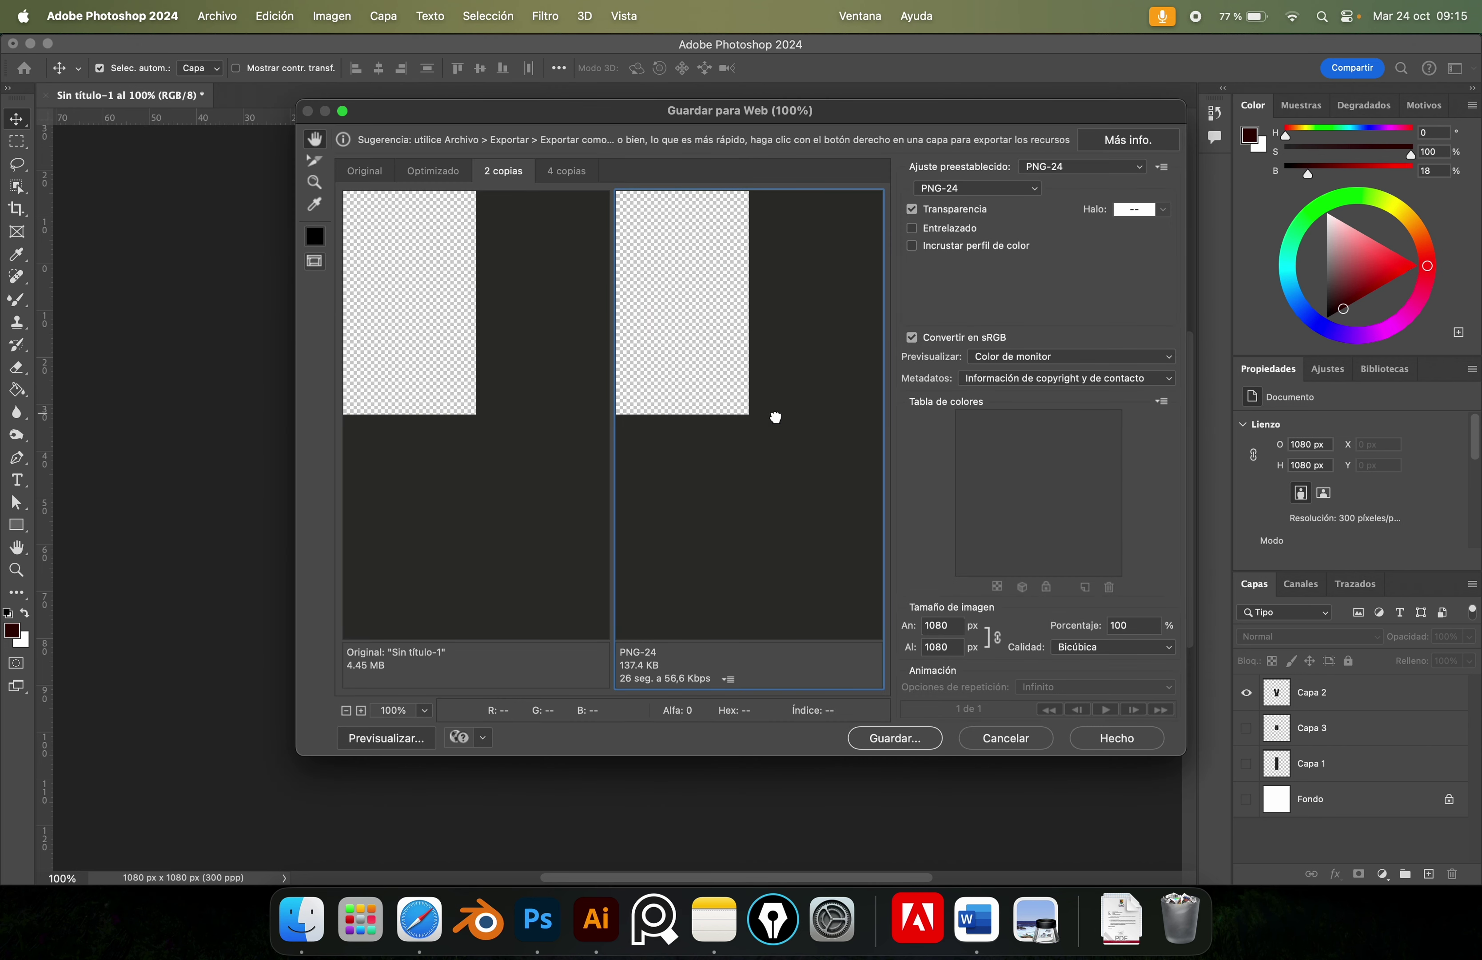
click(993, 194)
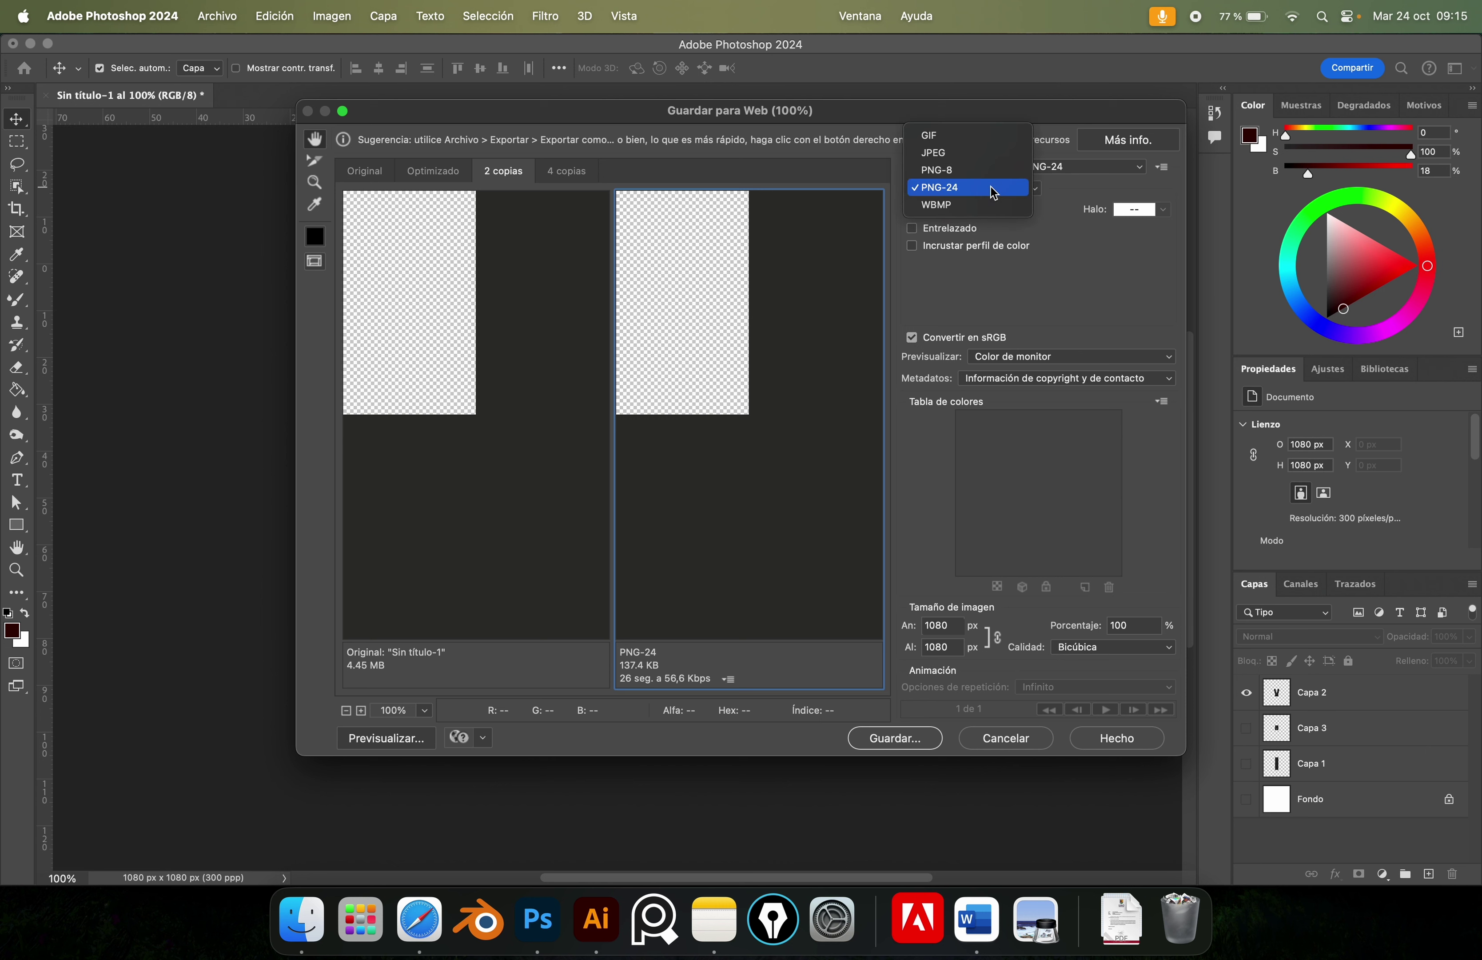
click(918, 742)
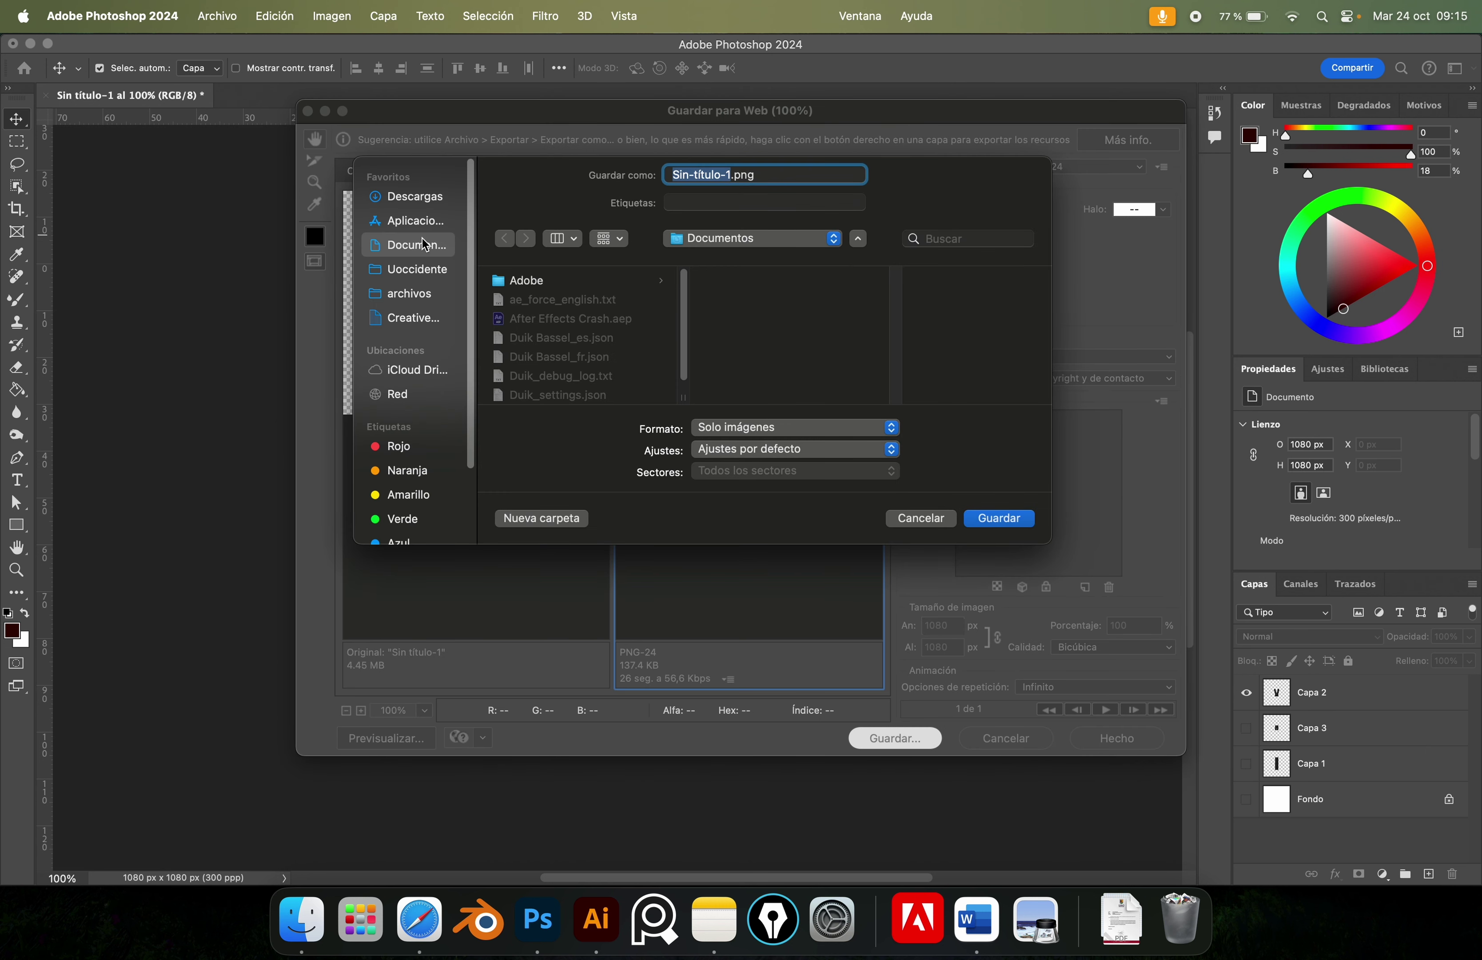
click(433, 196)
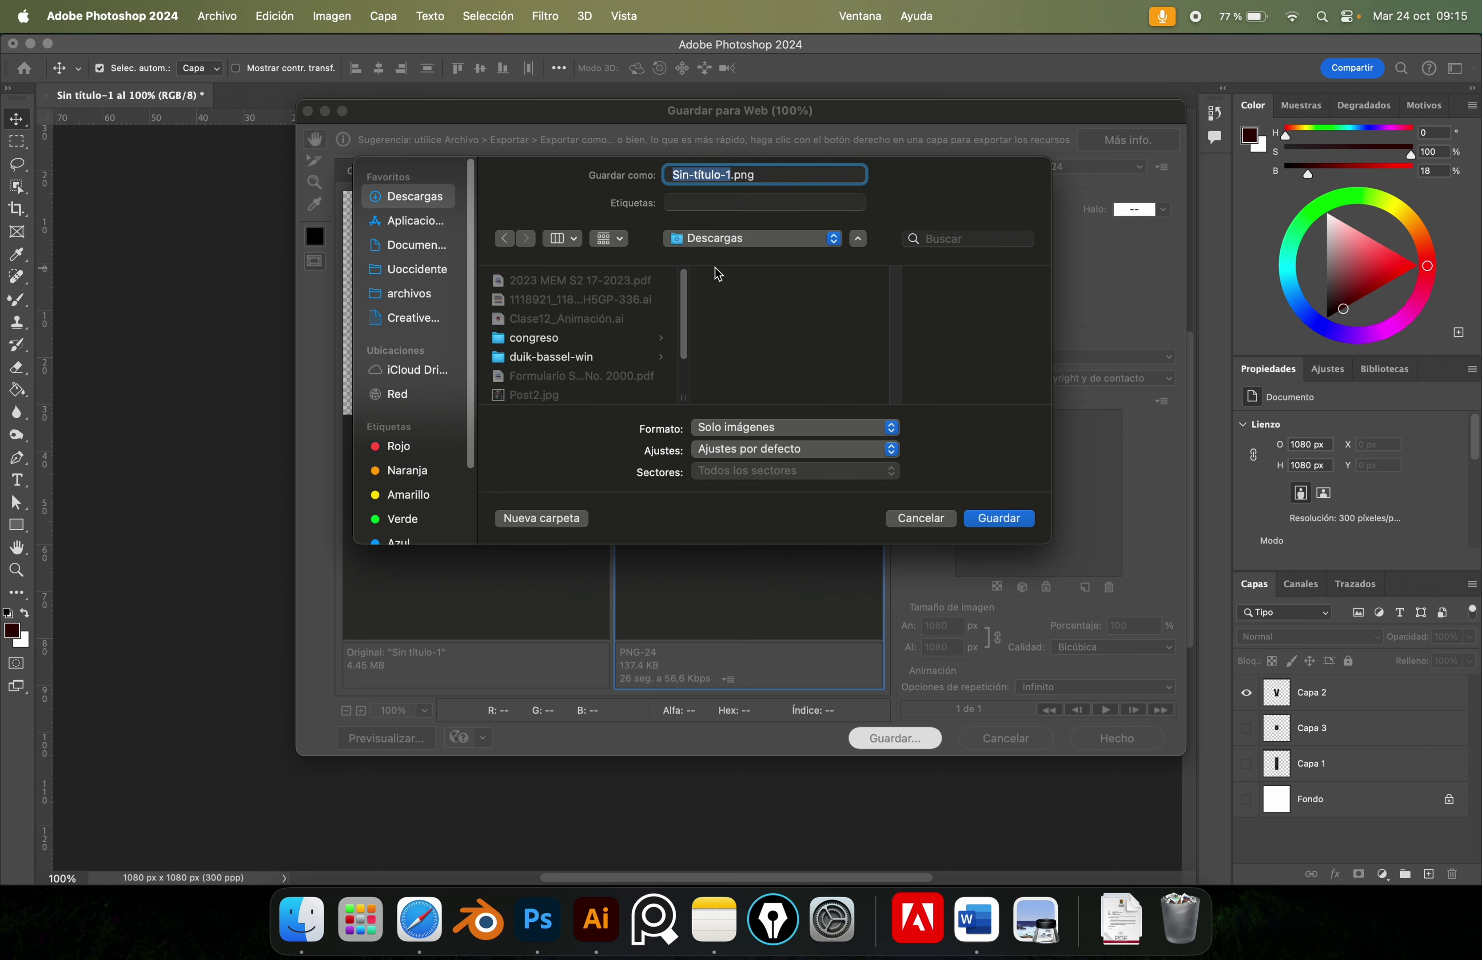
text(zpr1)
key(Return)
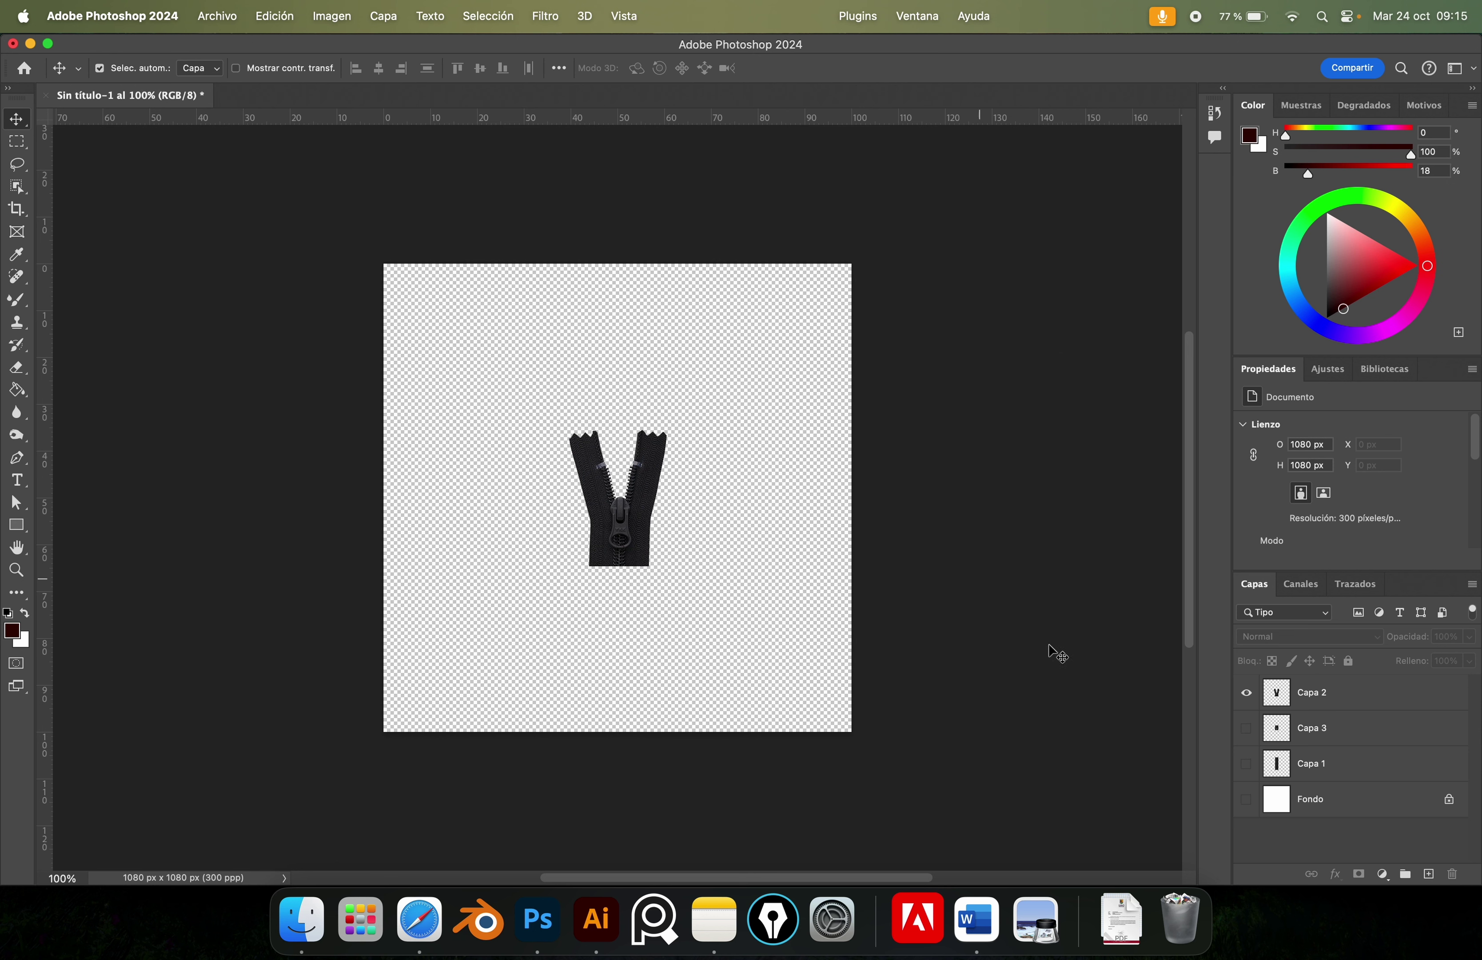
Show only the tape piece and export it via Save for Web as zpr2.png.
click(1246, 692)
click(1246, 763)
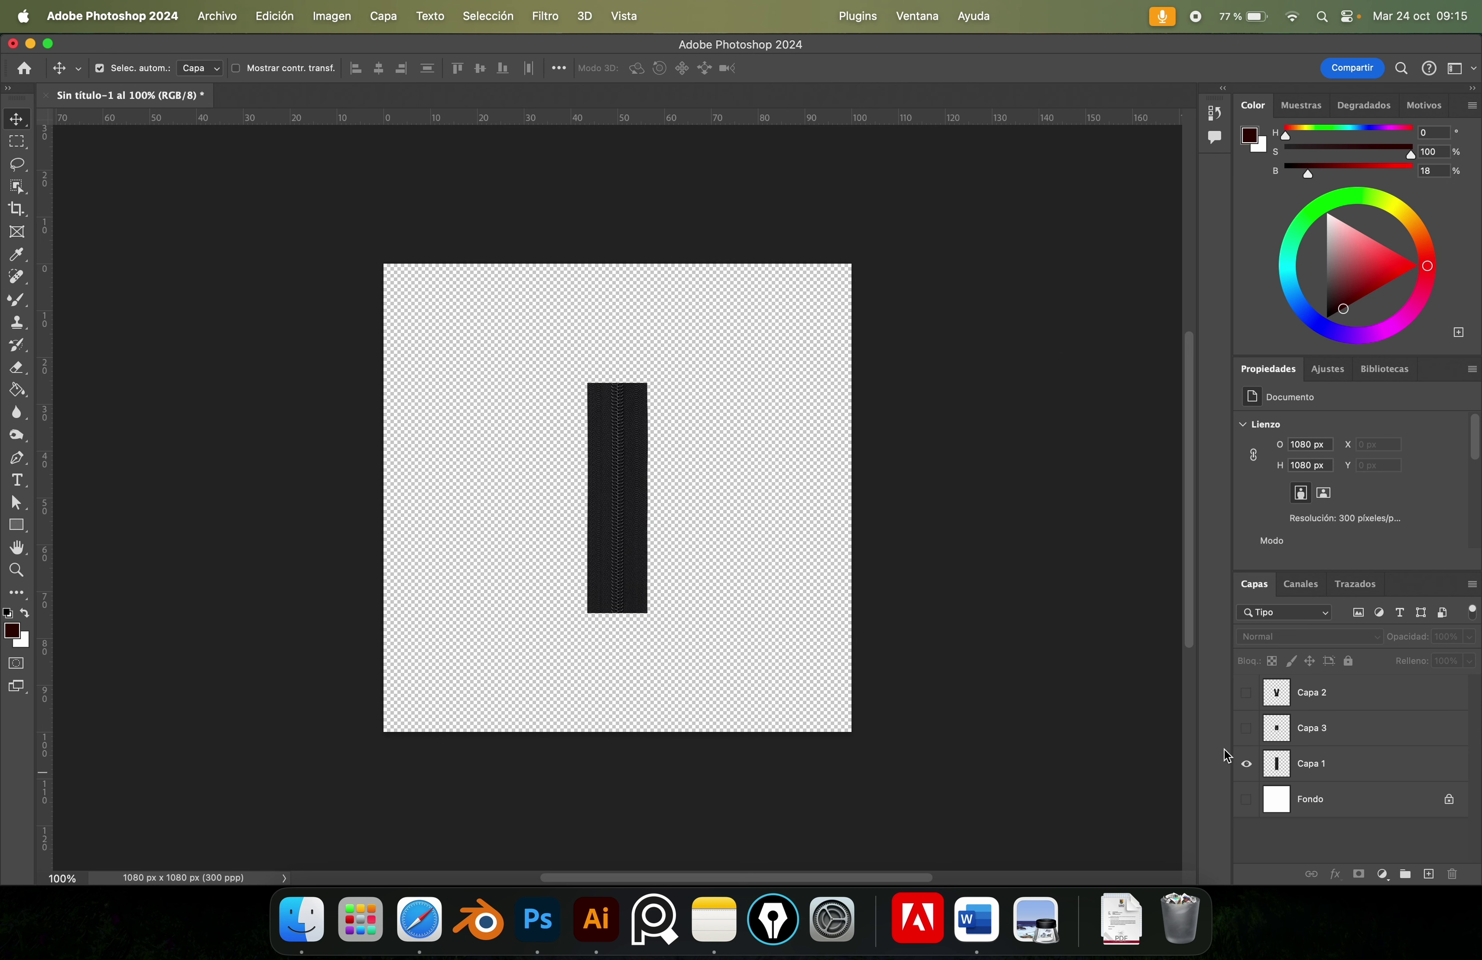
key(ctrl+alt+shift+s)
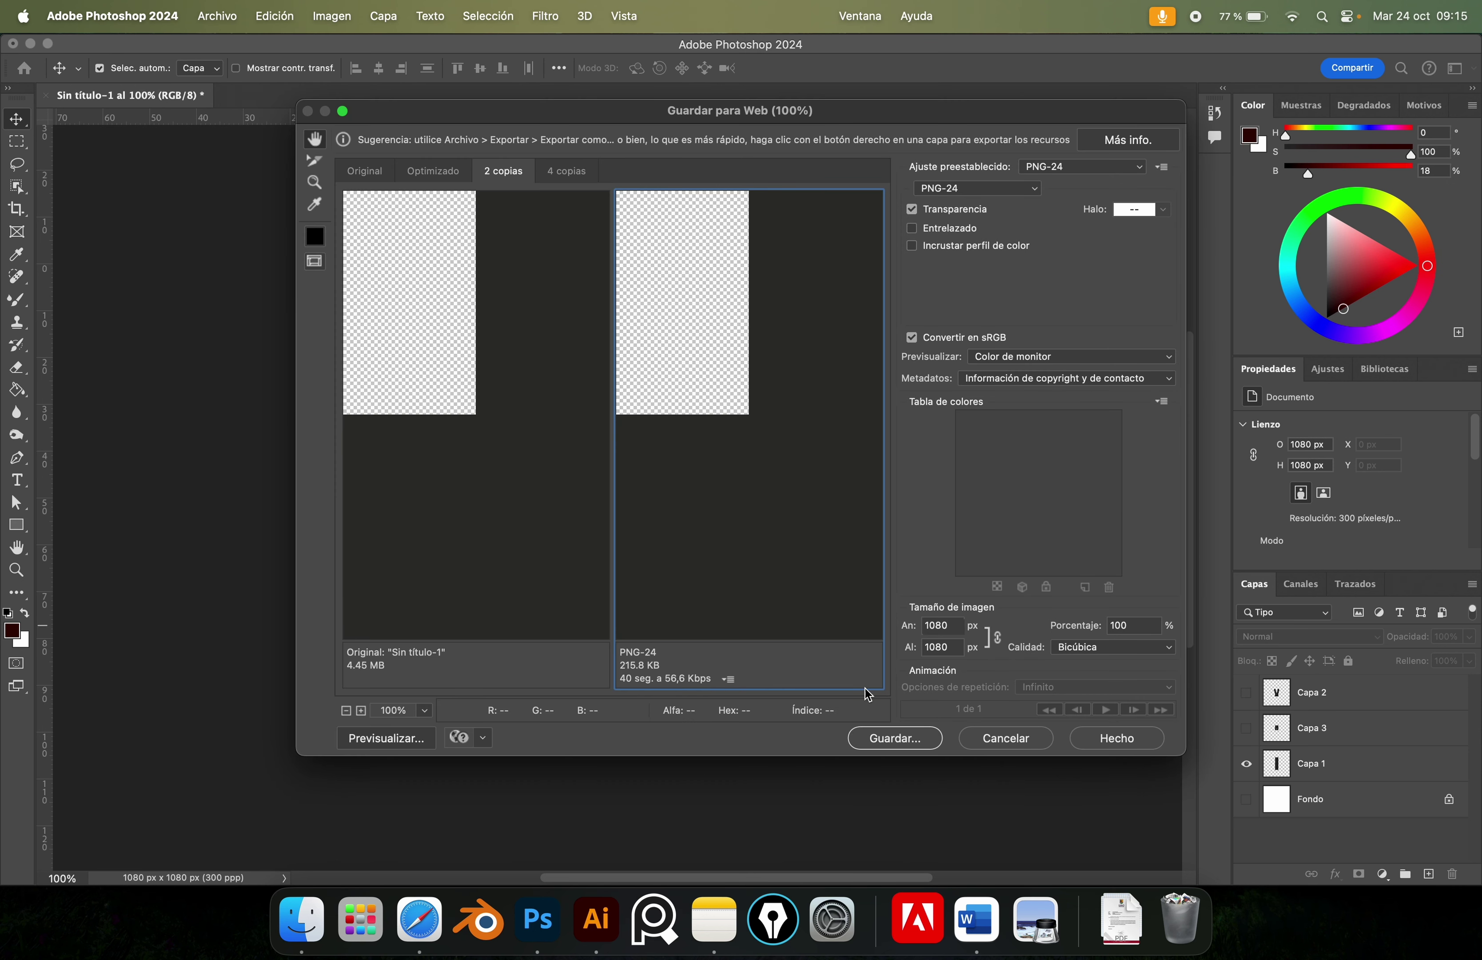
click(896, 739)
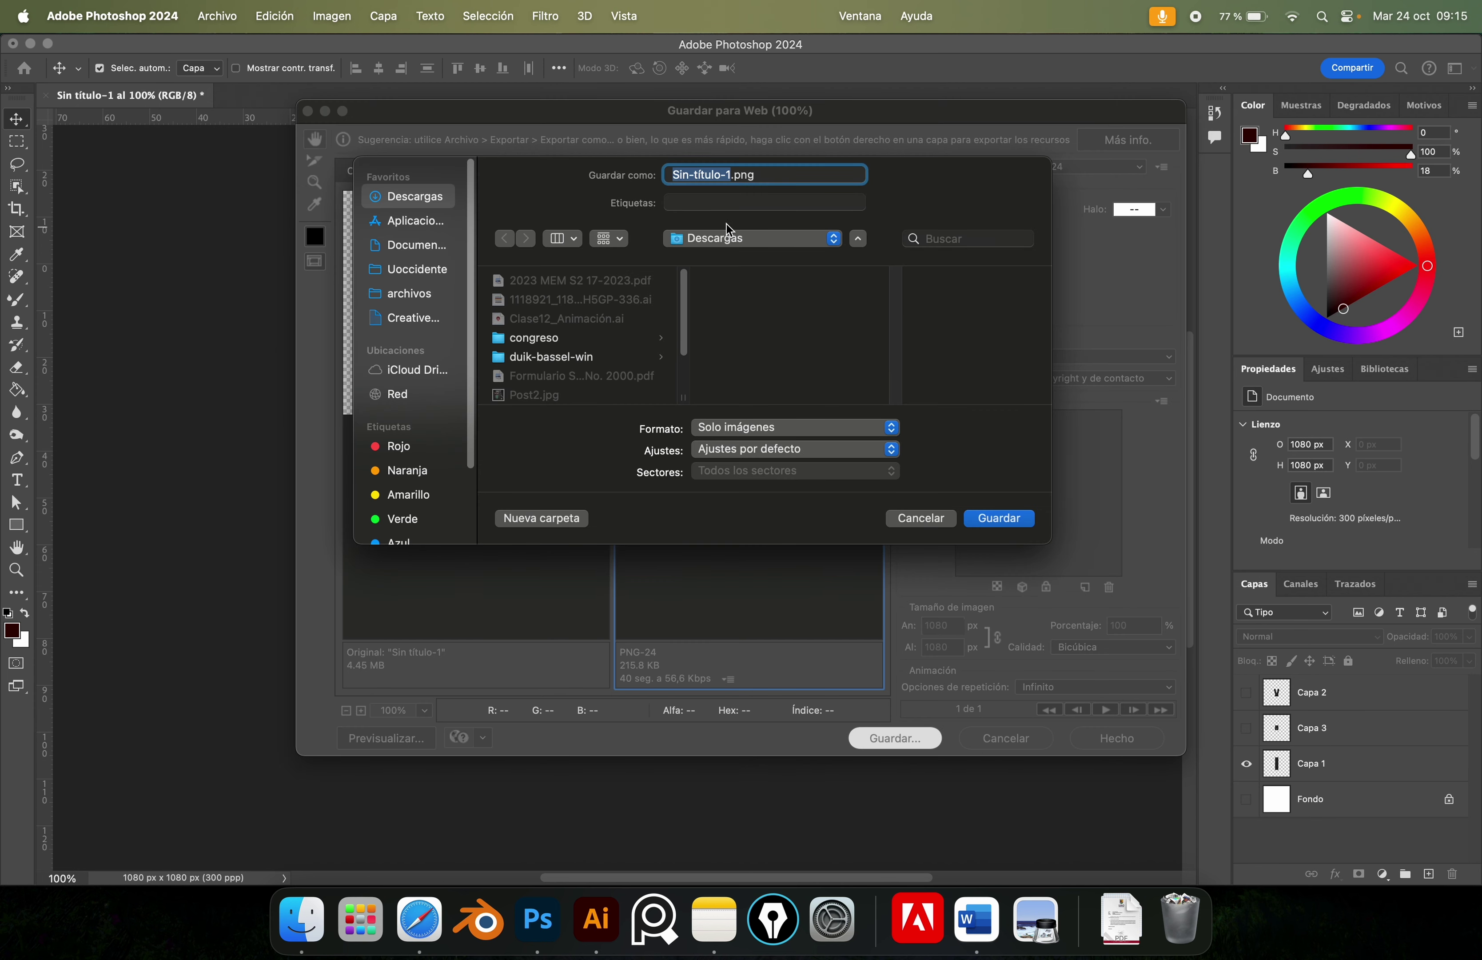
text(zpr2)
key(Return)
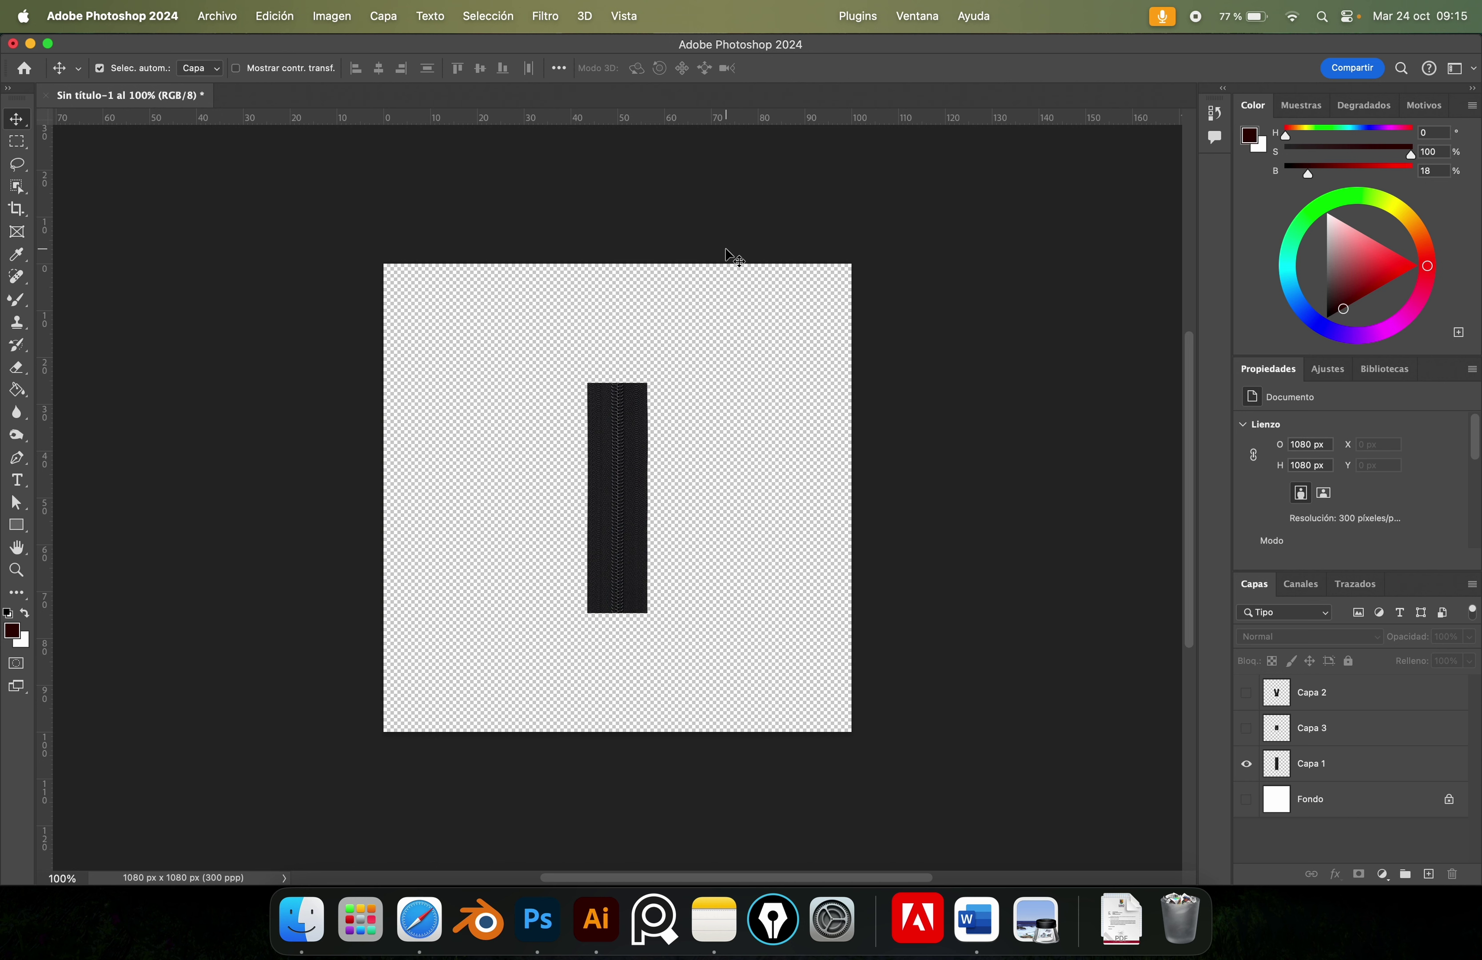
Show only the end piece and export it via Save for Web as zpi.png.
click(1246, 728)
click(1245, 763)
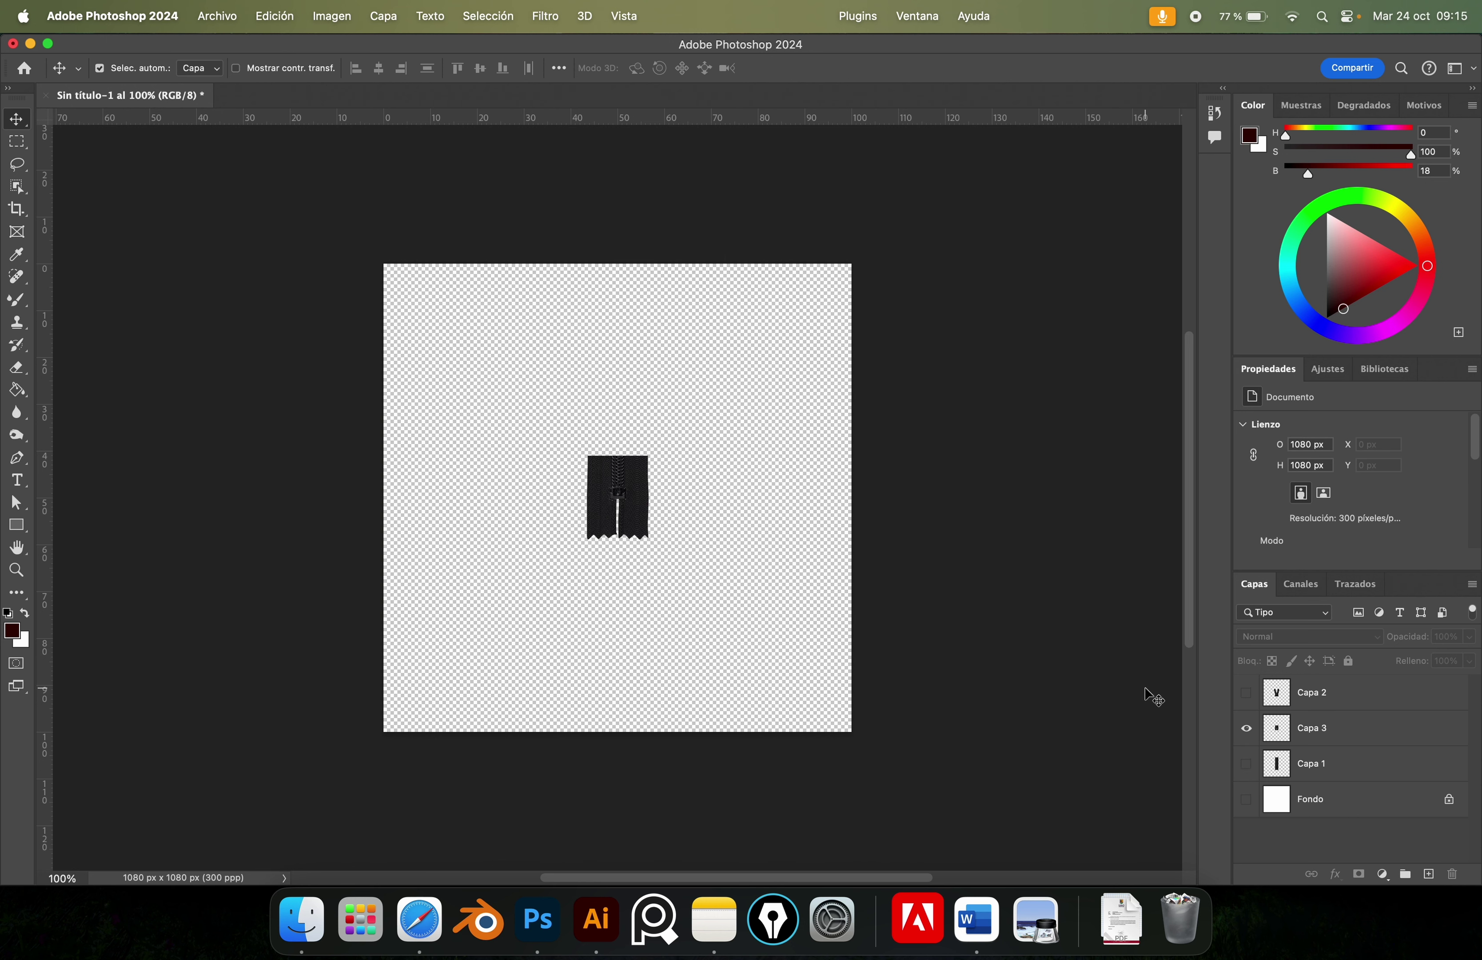
key(super+alt+shift+s)
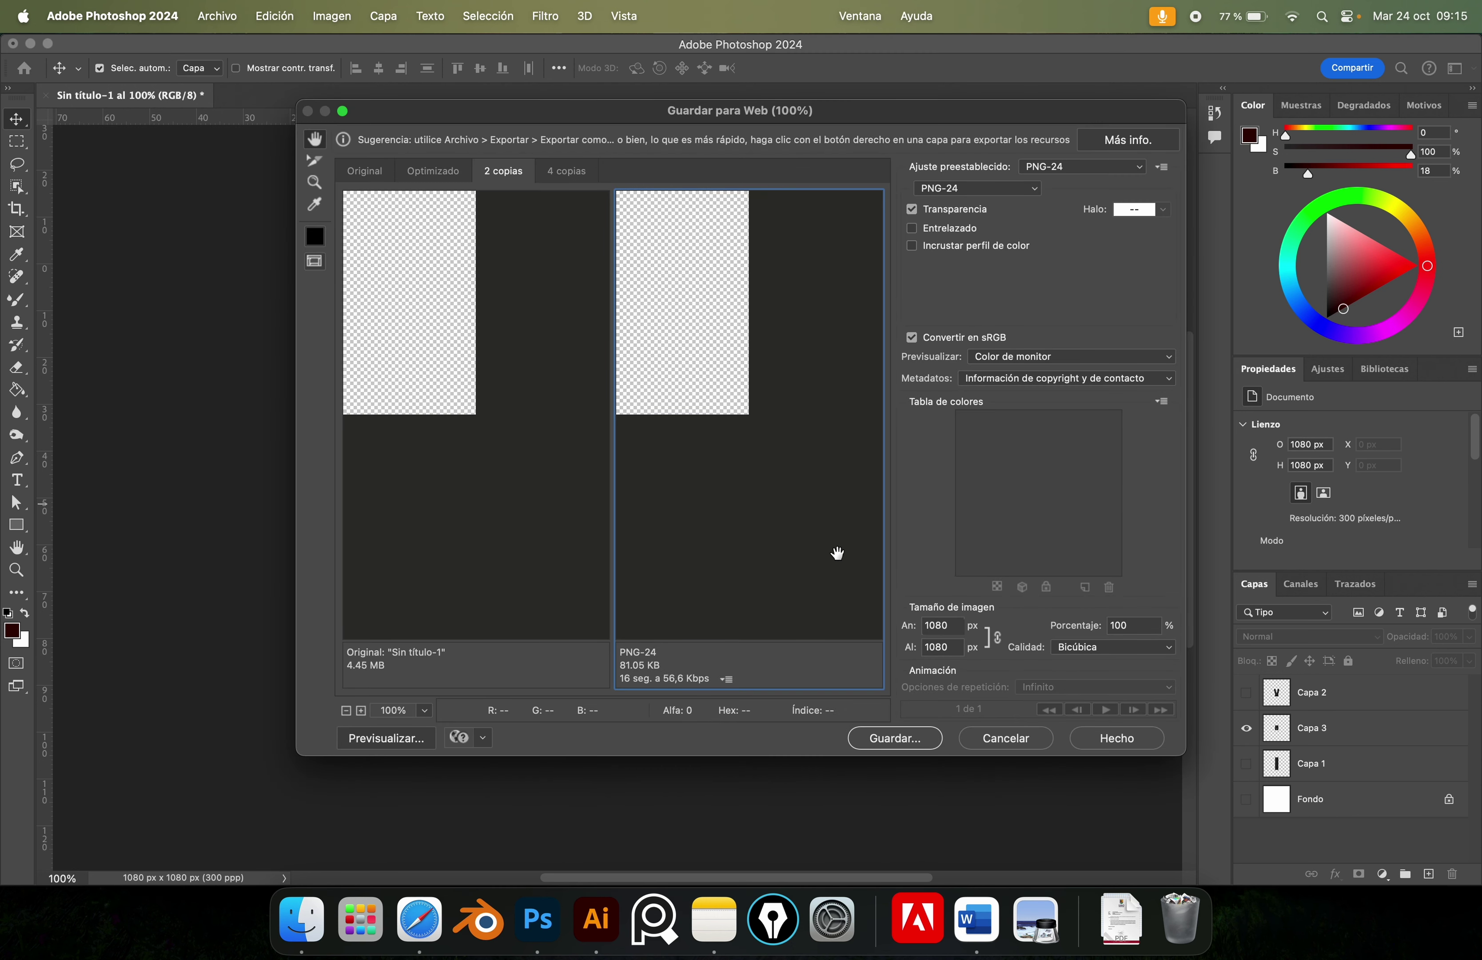
click(888, 739)
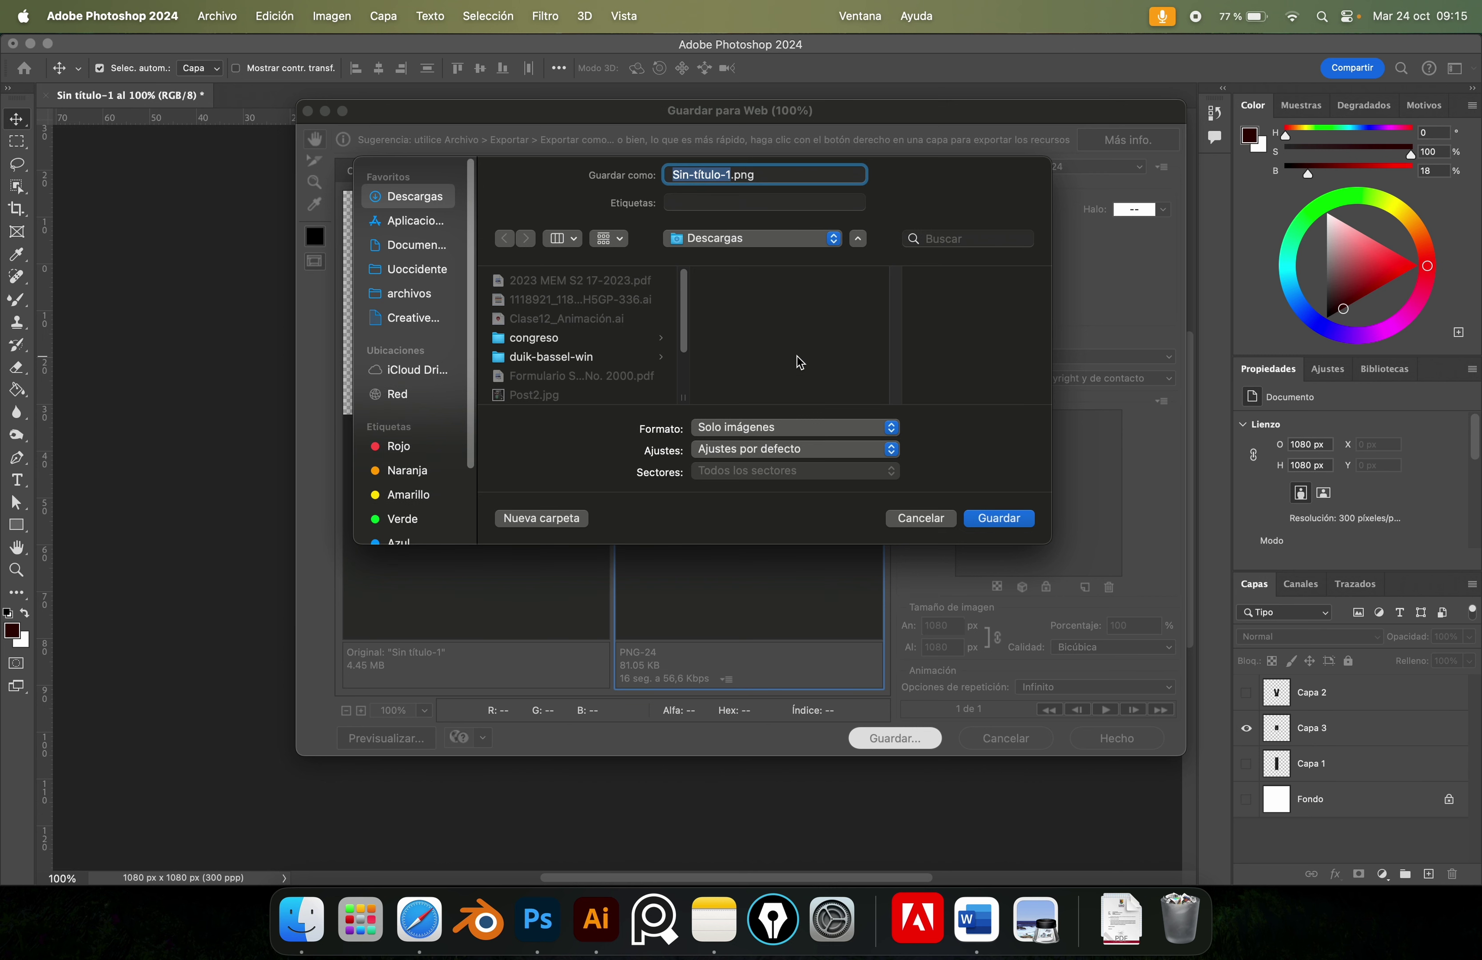
text(zp)
text(i)
key(Return)
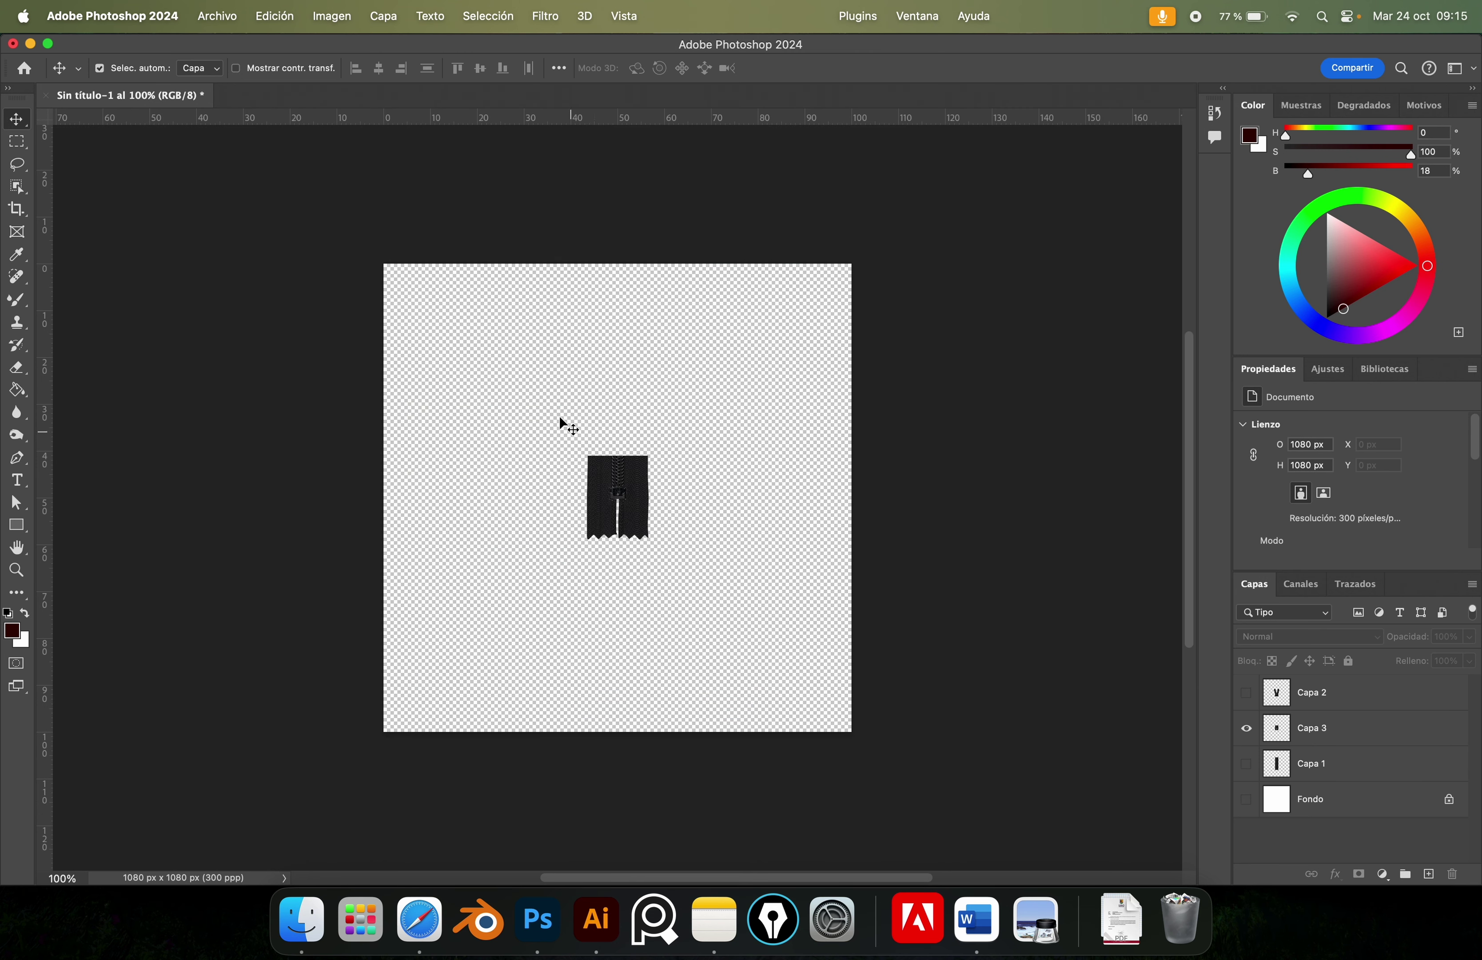
click(744, 536)
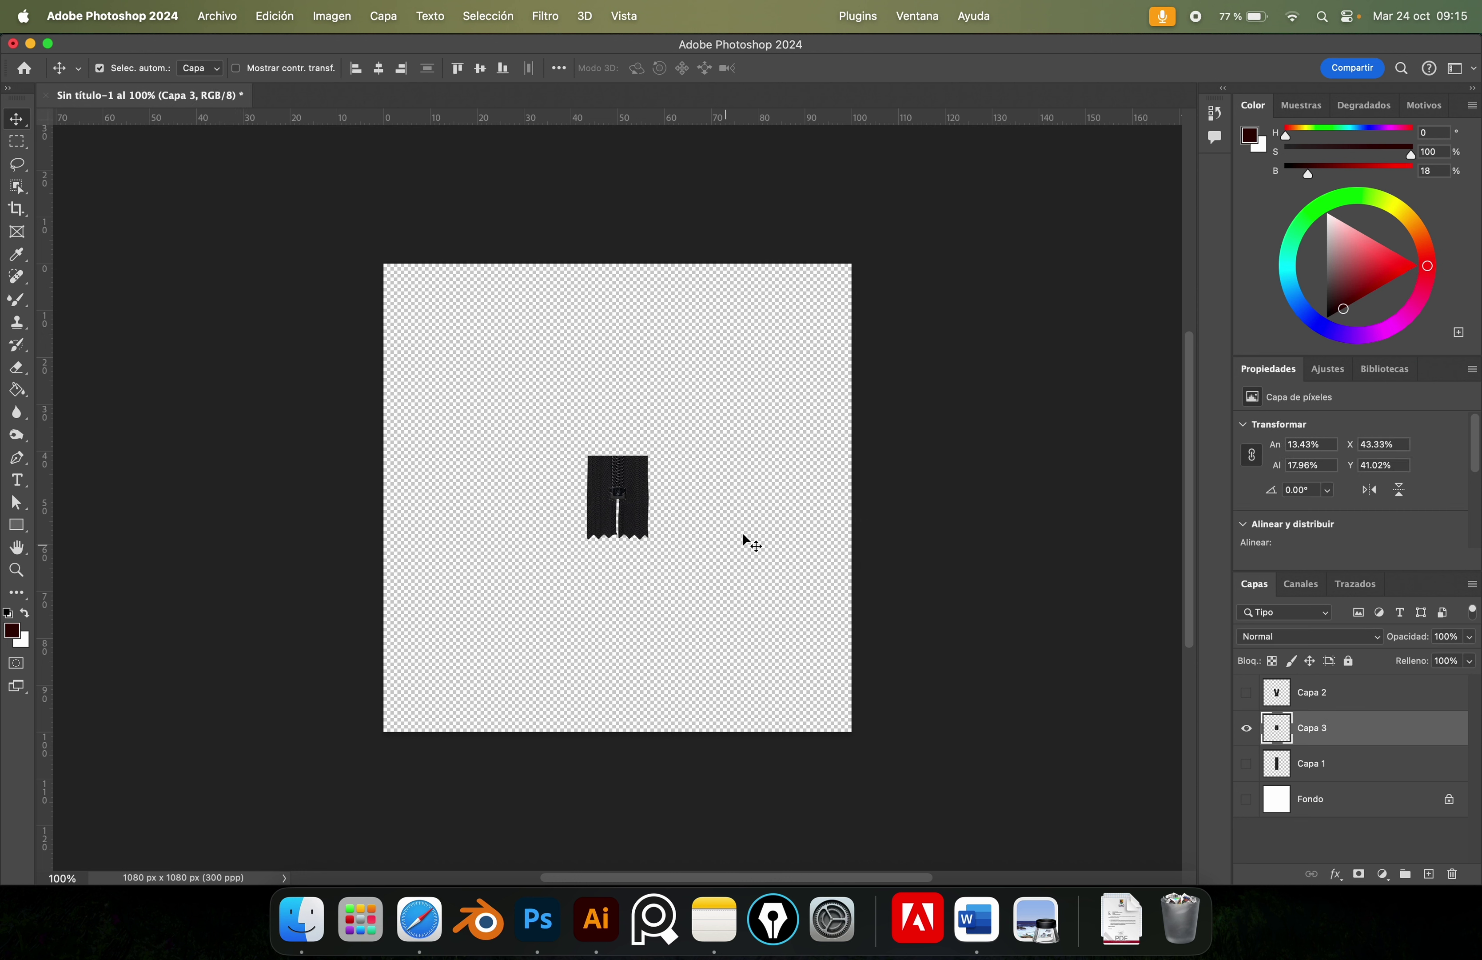
Hide Capa 3 so the canvas is fully transparent, then open the Archivo menu.
click(1245, 729)
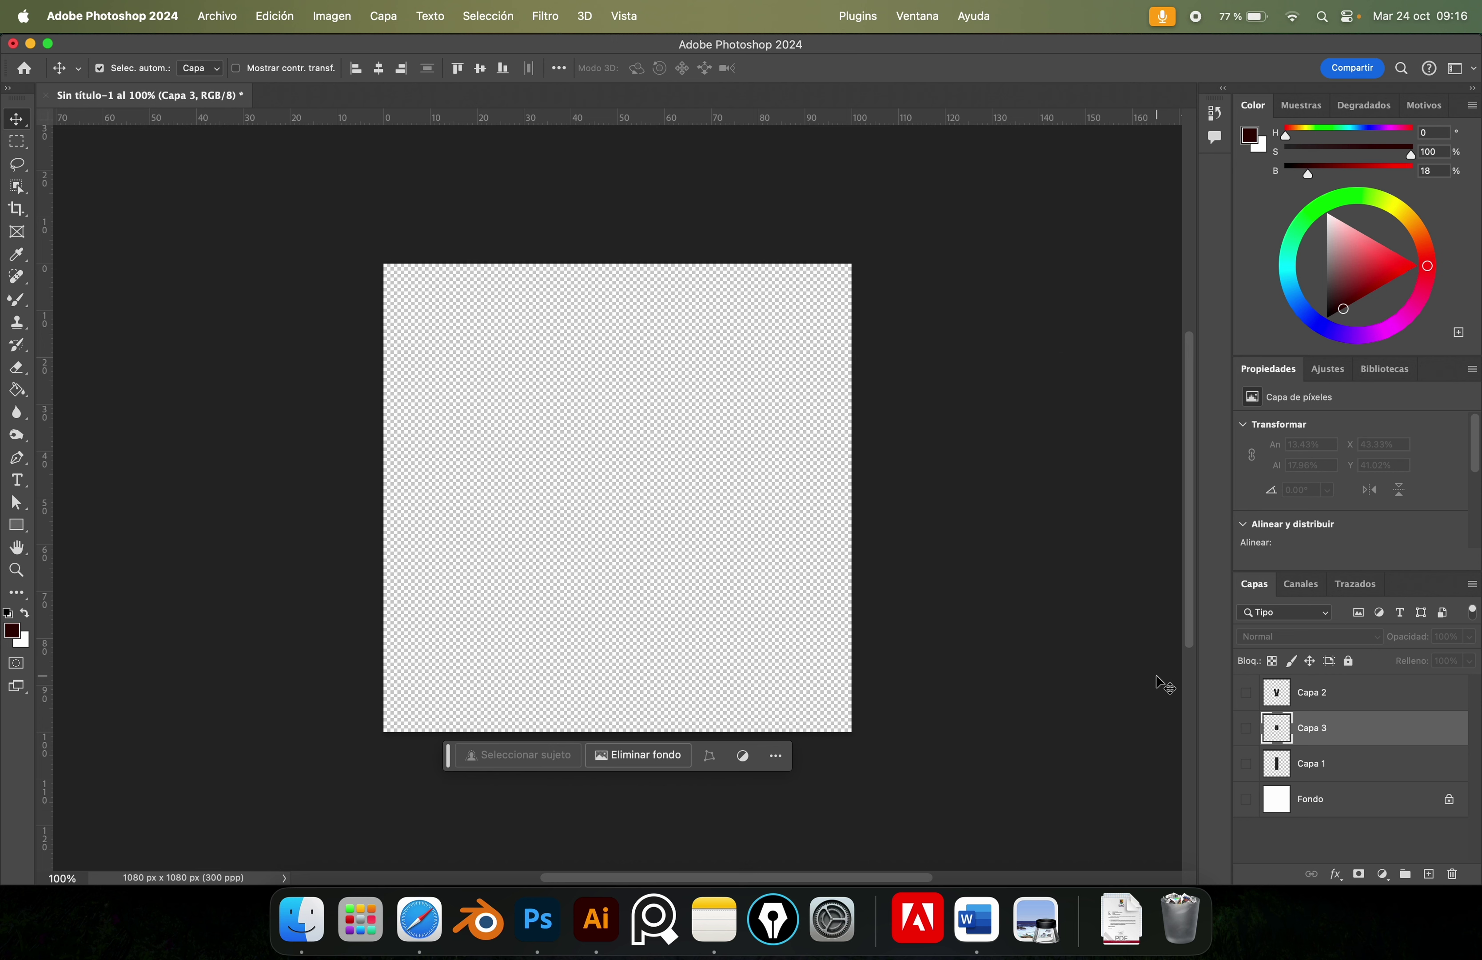
click(224, 18)
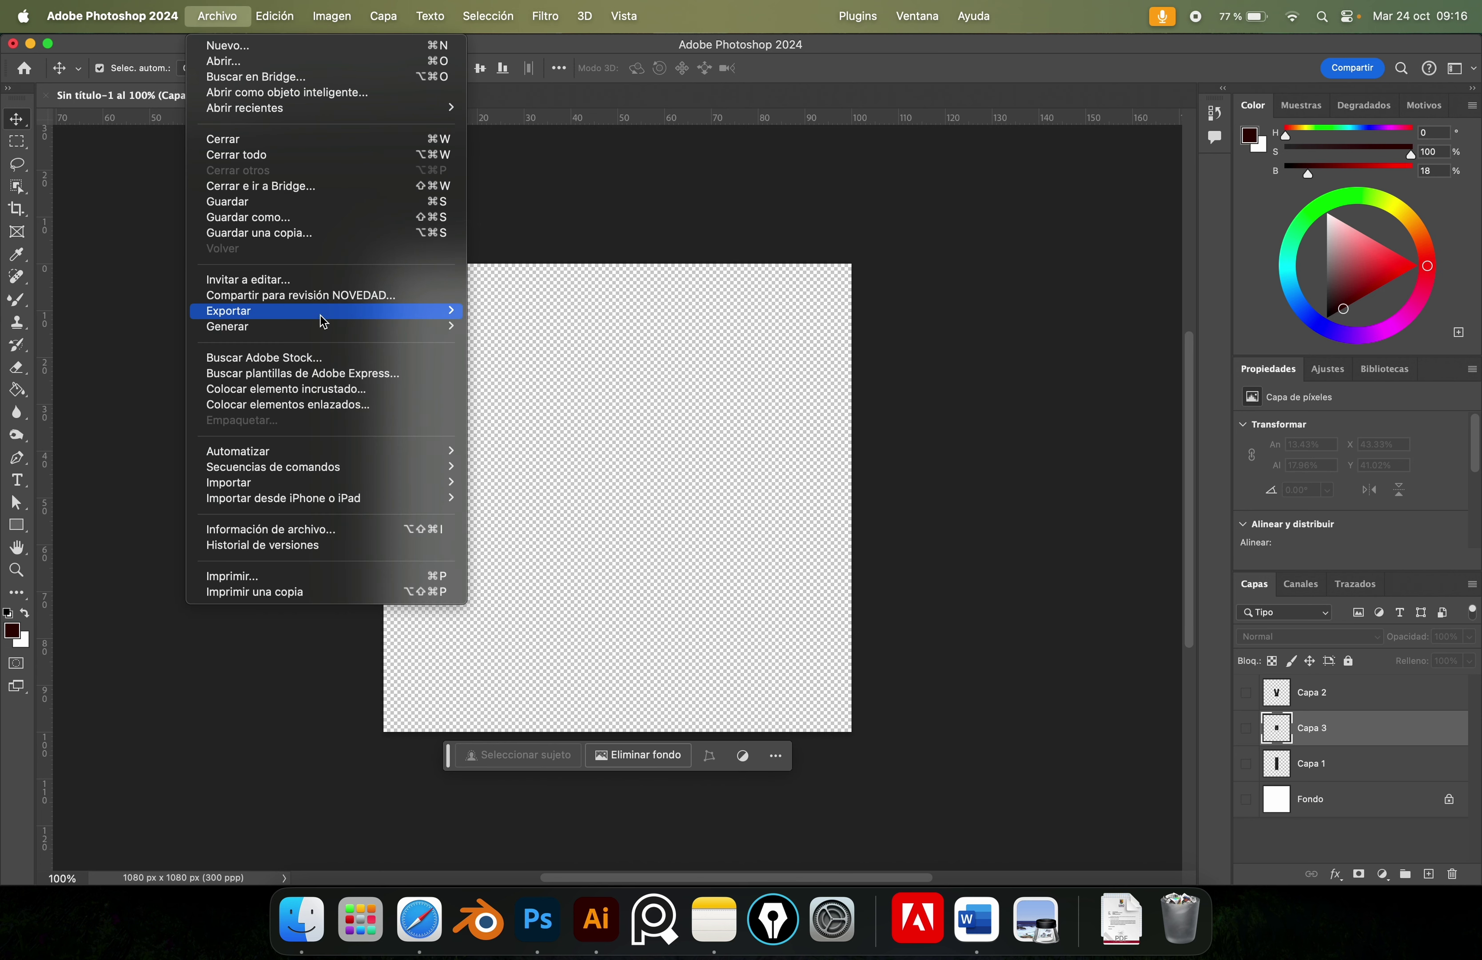
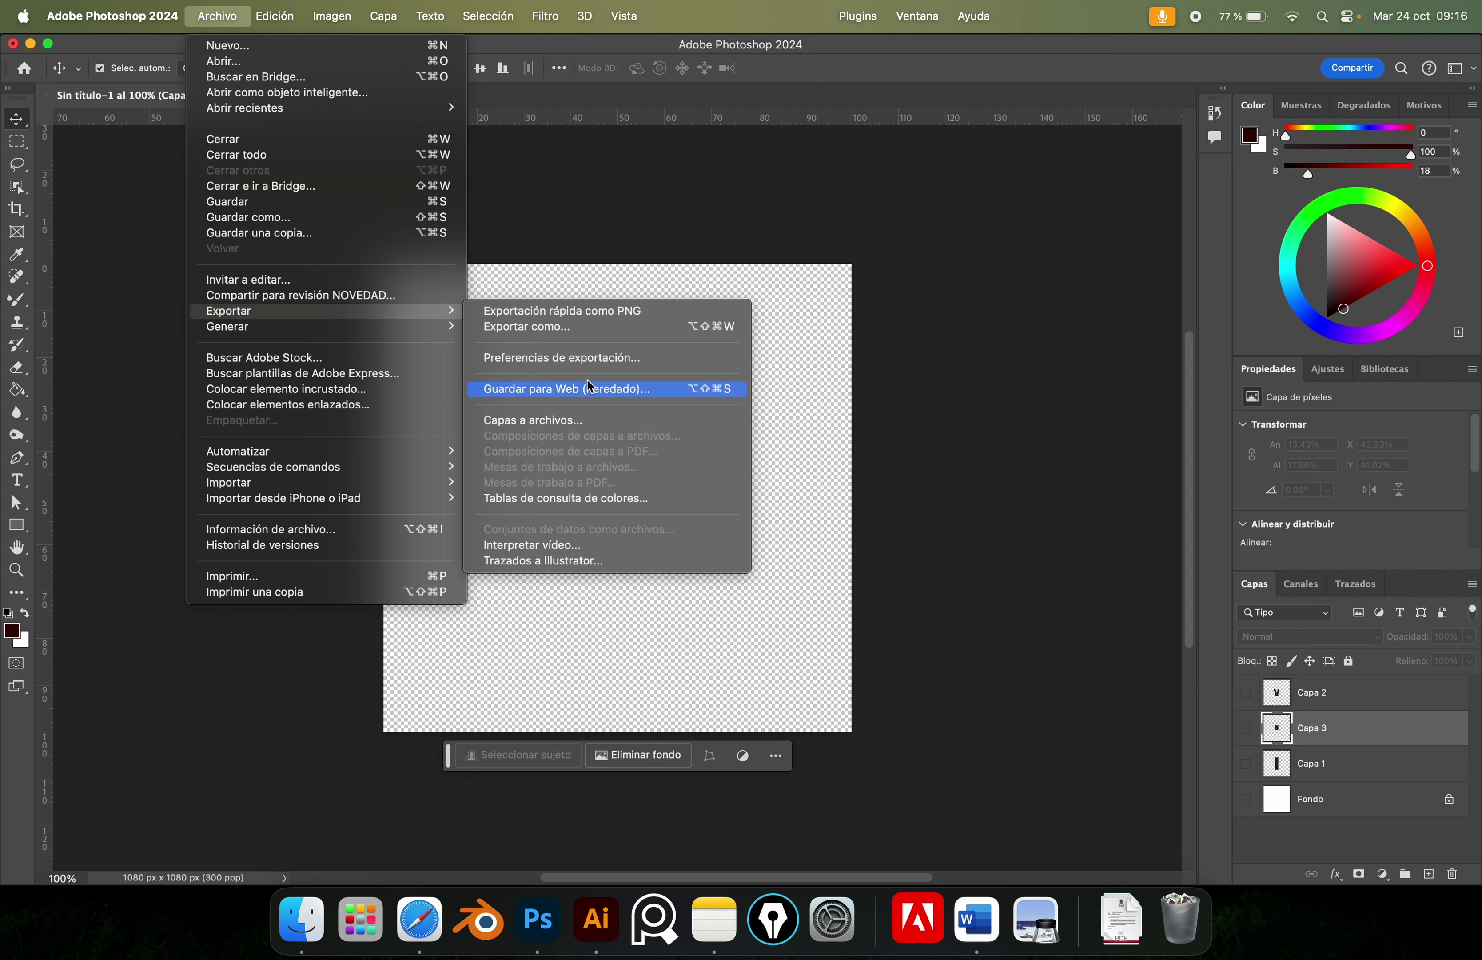
Close Photoshop's export menu and drag zpr1–zpr3.png from Descargas into Illustrator.
click(602, 386)
click(809, 385)
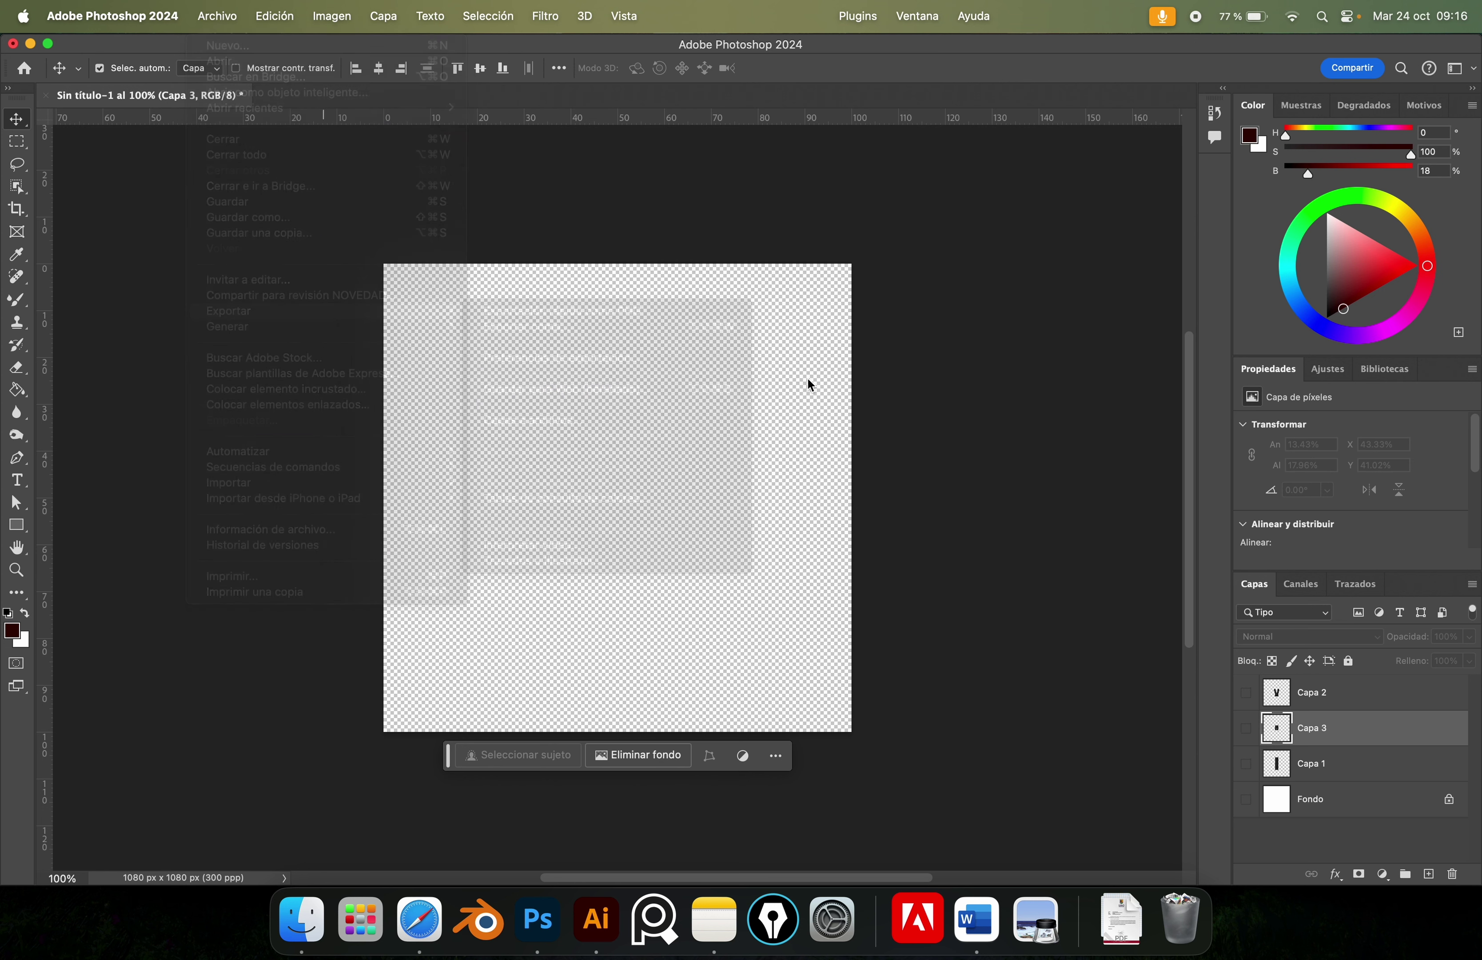
click(301, 919)
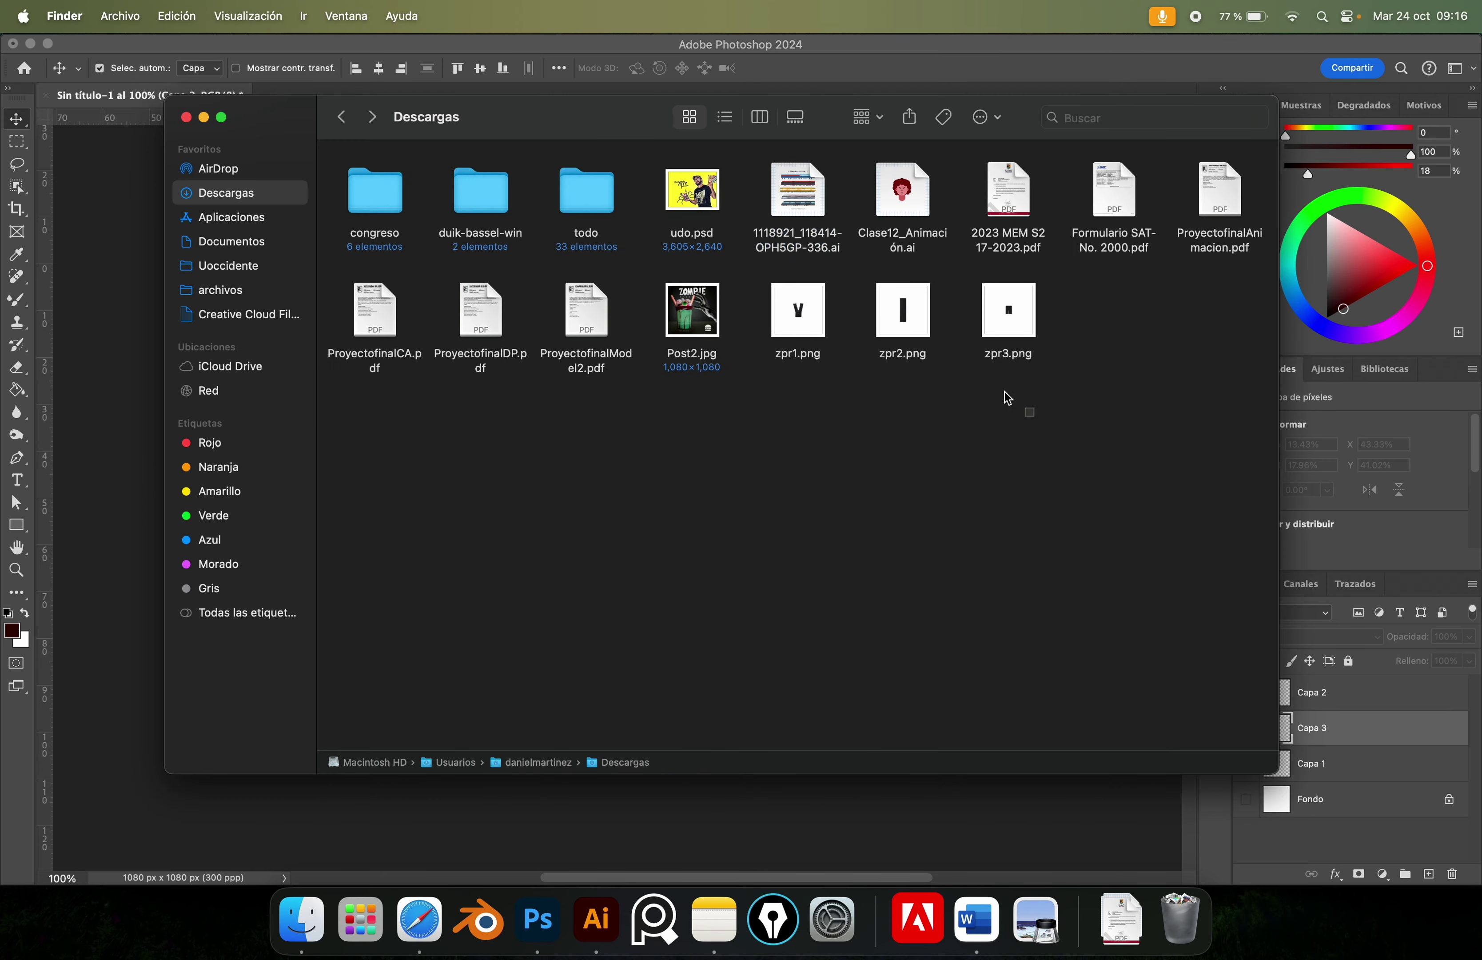
mouse_move(1010, 397)
mouse_down()
mouse_move(809, 313)
mouse_move(820, 355)
mouse_move(523, 322)
mouse_up()
key(super+Tab)
key(super+Tab)
key(super+Tab)
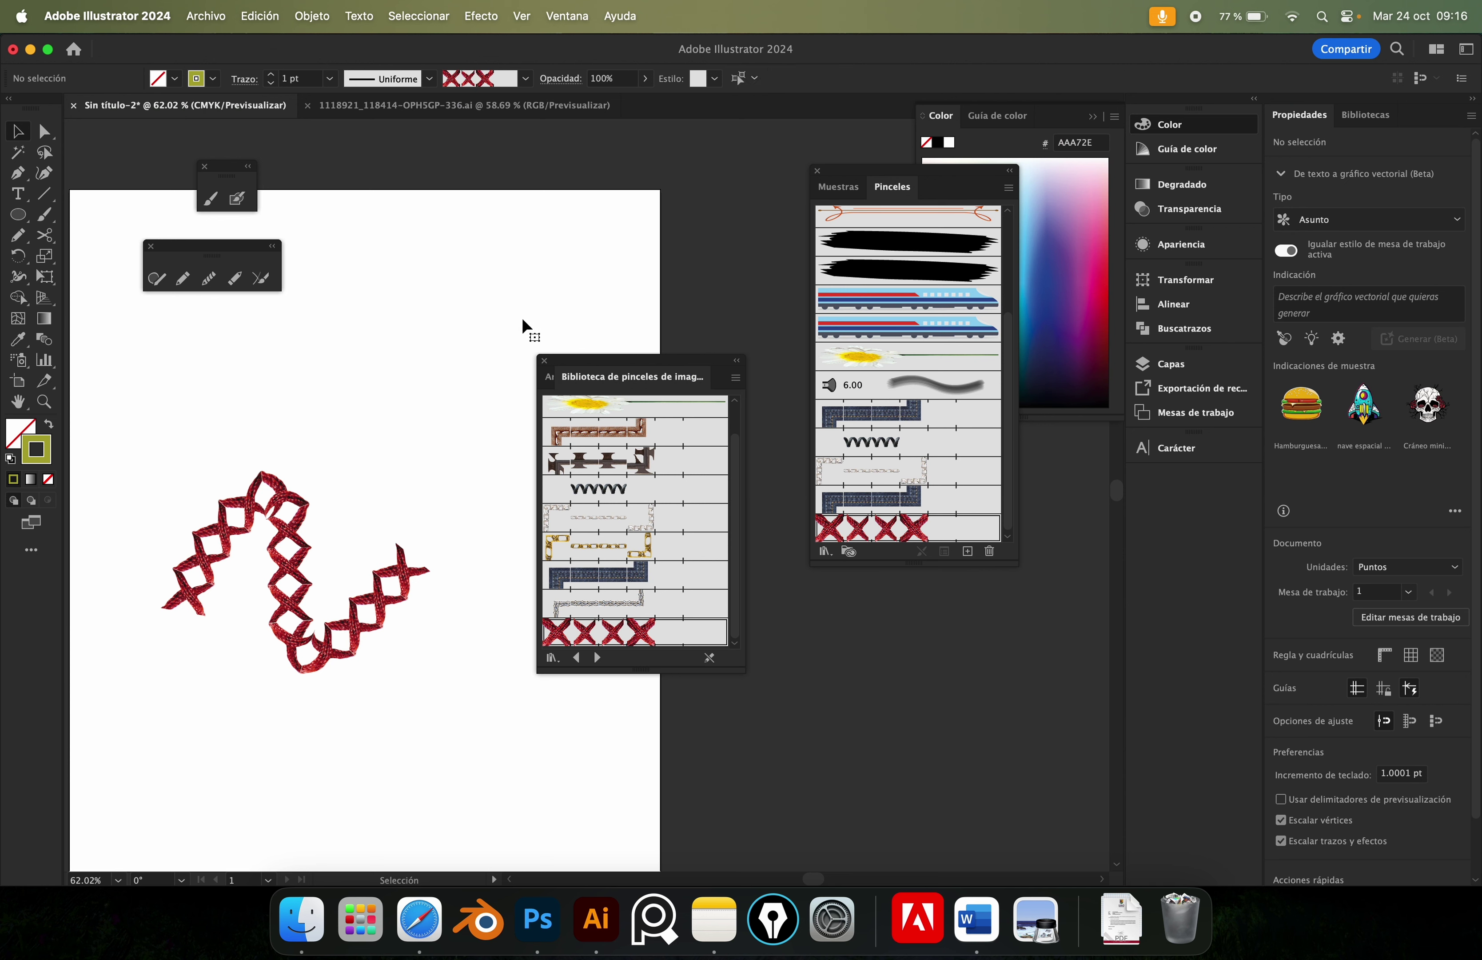
Move the placed zipper images beside the artboard and review the linked files list.
scroll(424, 355, down, 5)
drag(420, 352, 490, 486)
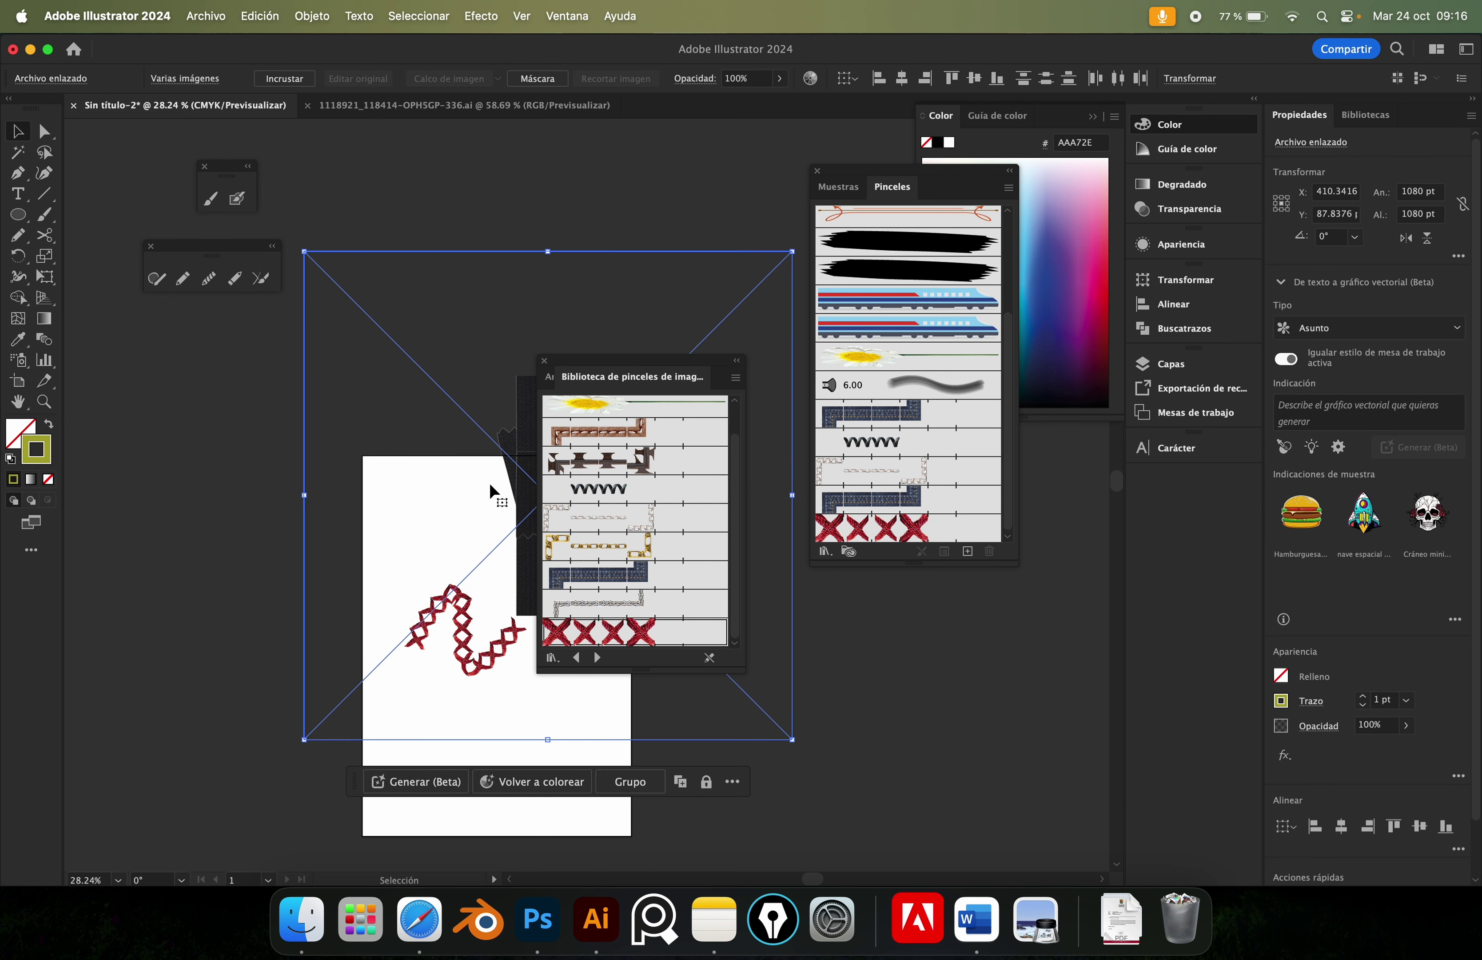
key(v)
drag(443, 414, 221, 371)
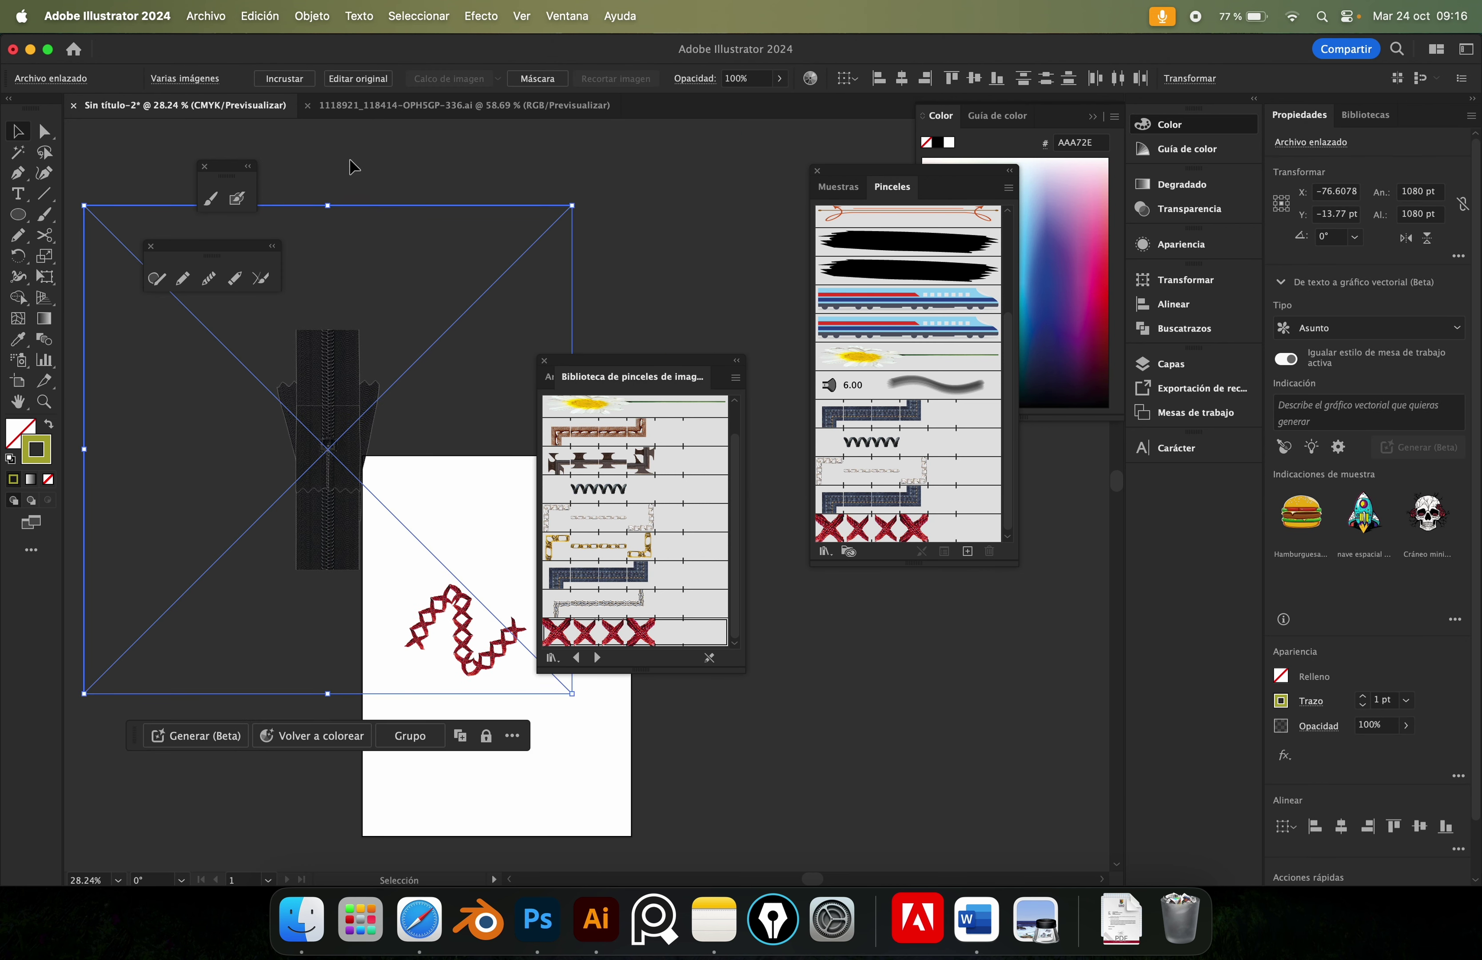
click(49, 78)
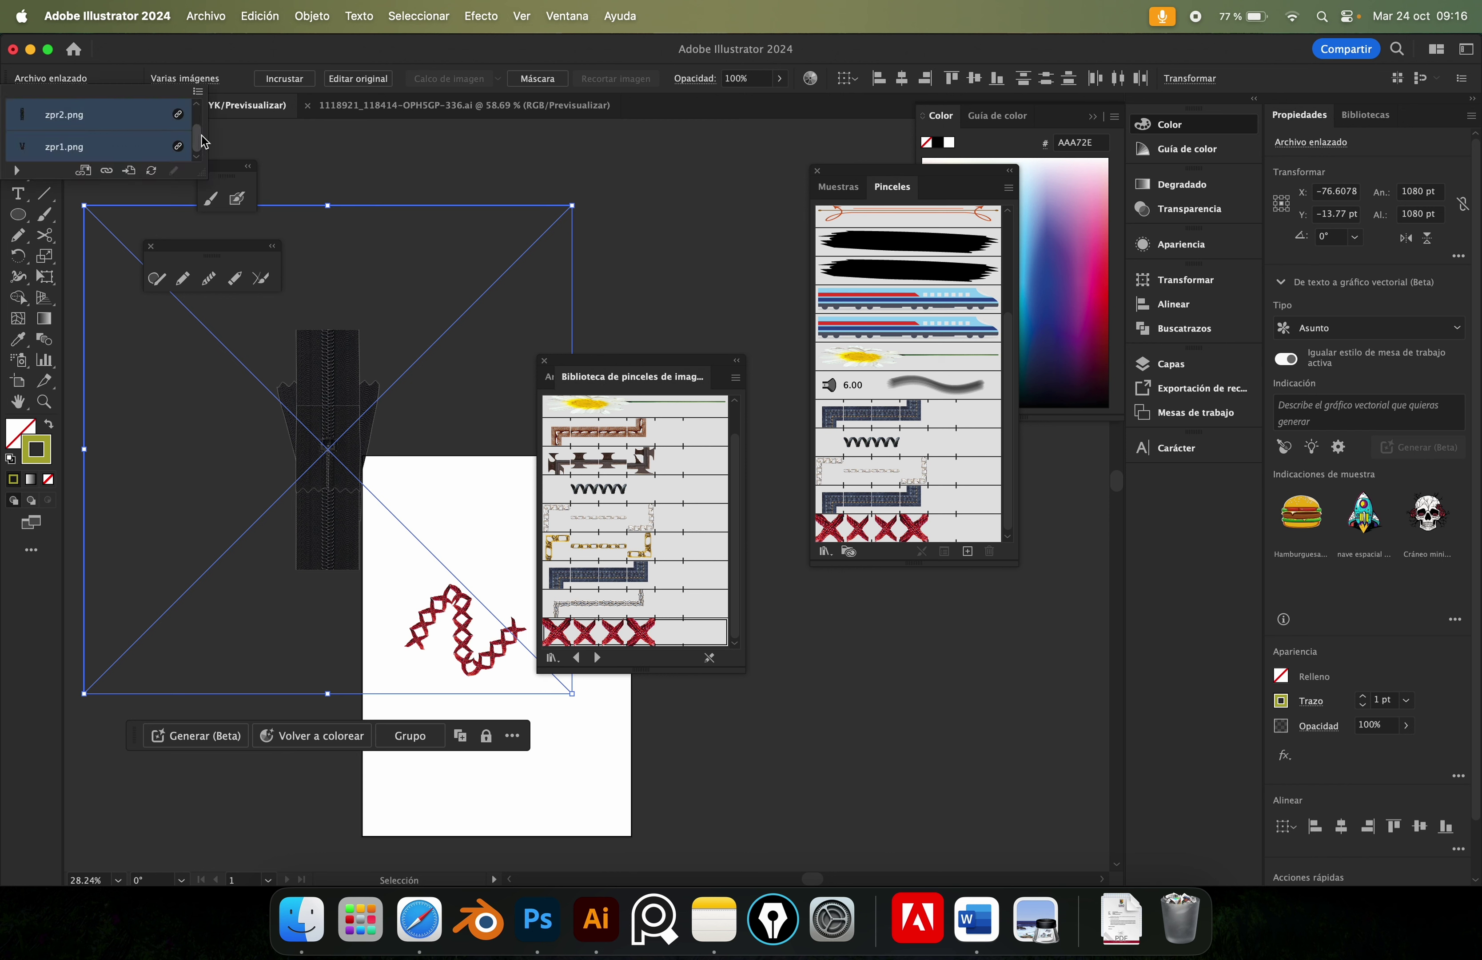
key(Escape)
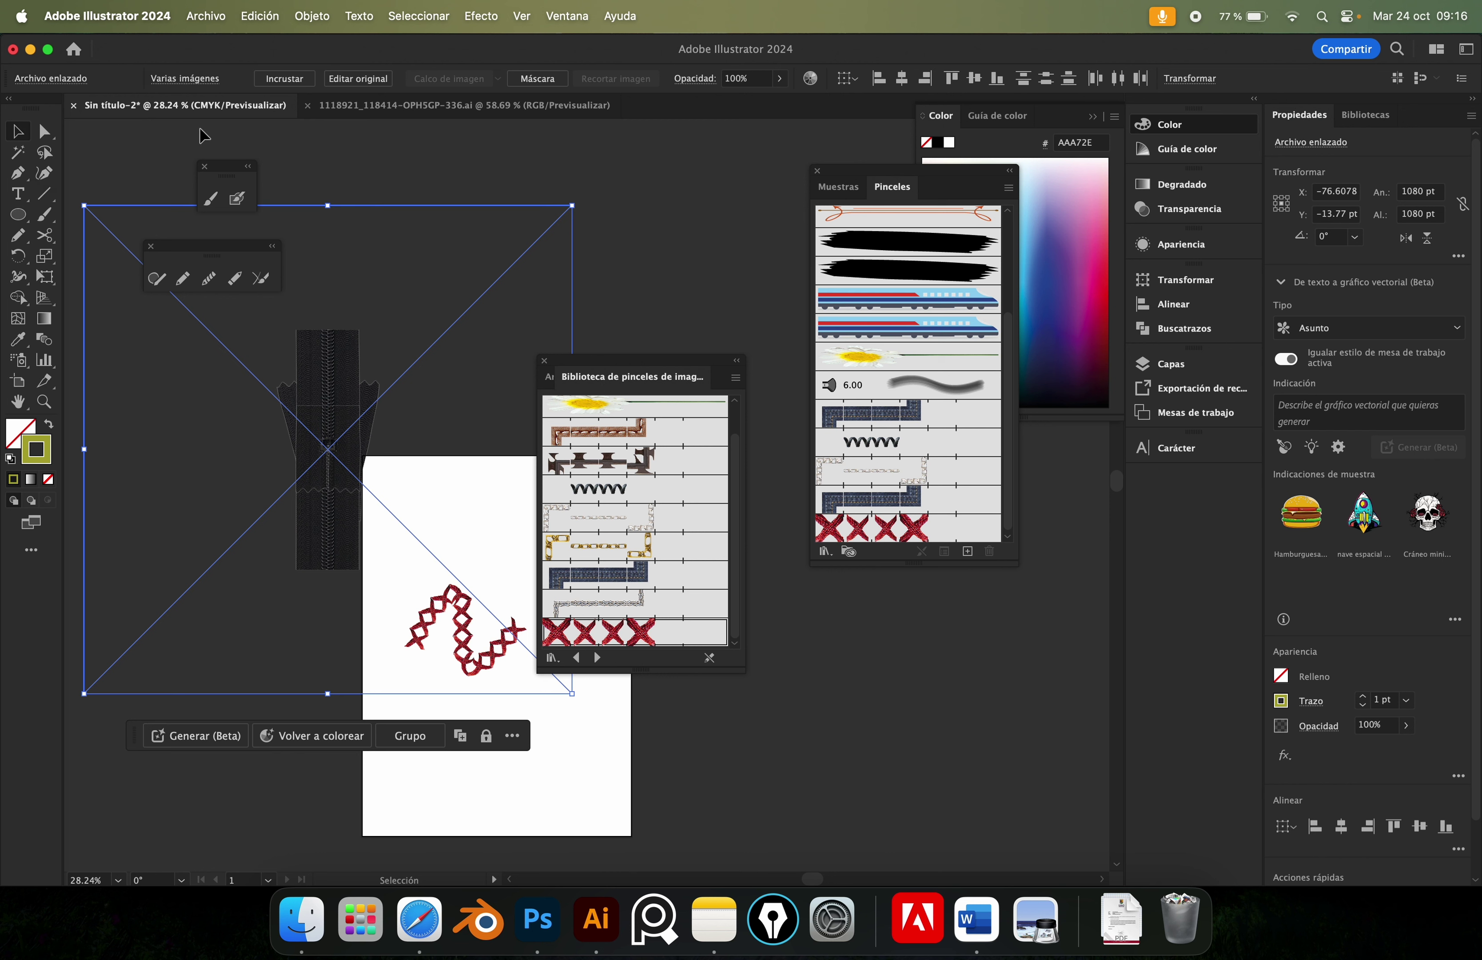
Move the zpr3 tile to the lower left and reposition the long zipper tile.
click(410, 161)
click(503, 255)
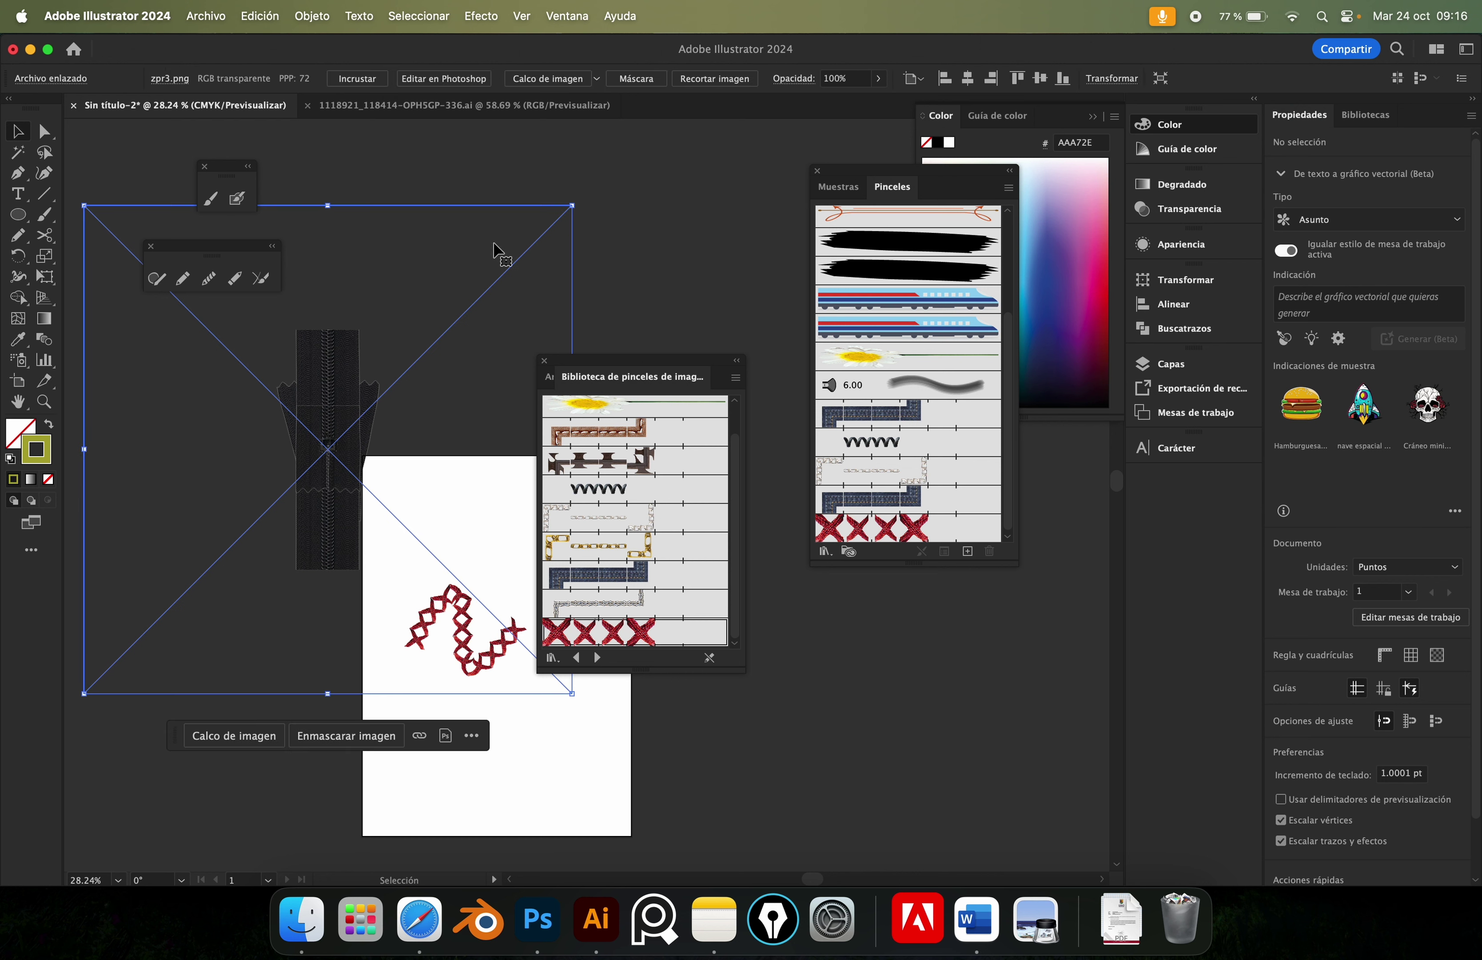
drag(400, 393, 243, 652)
click(387, 370)
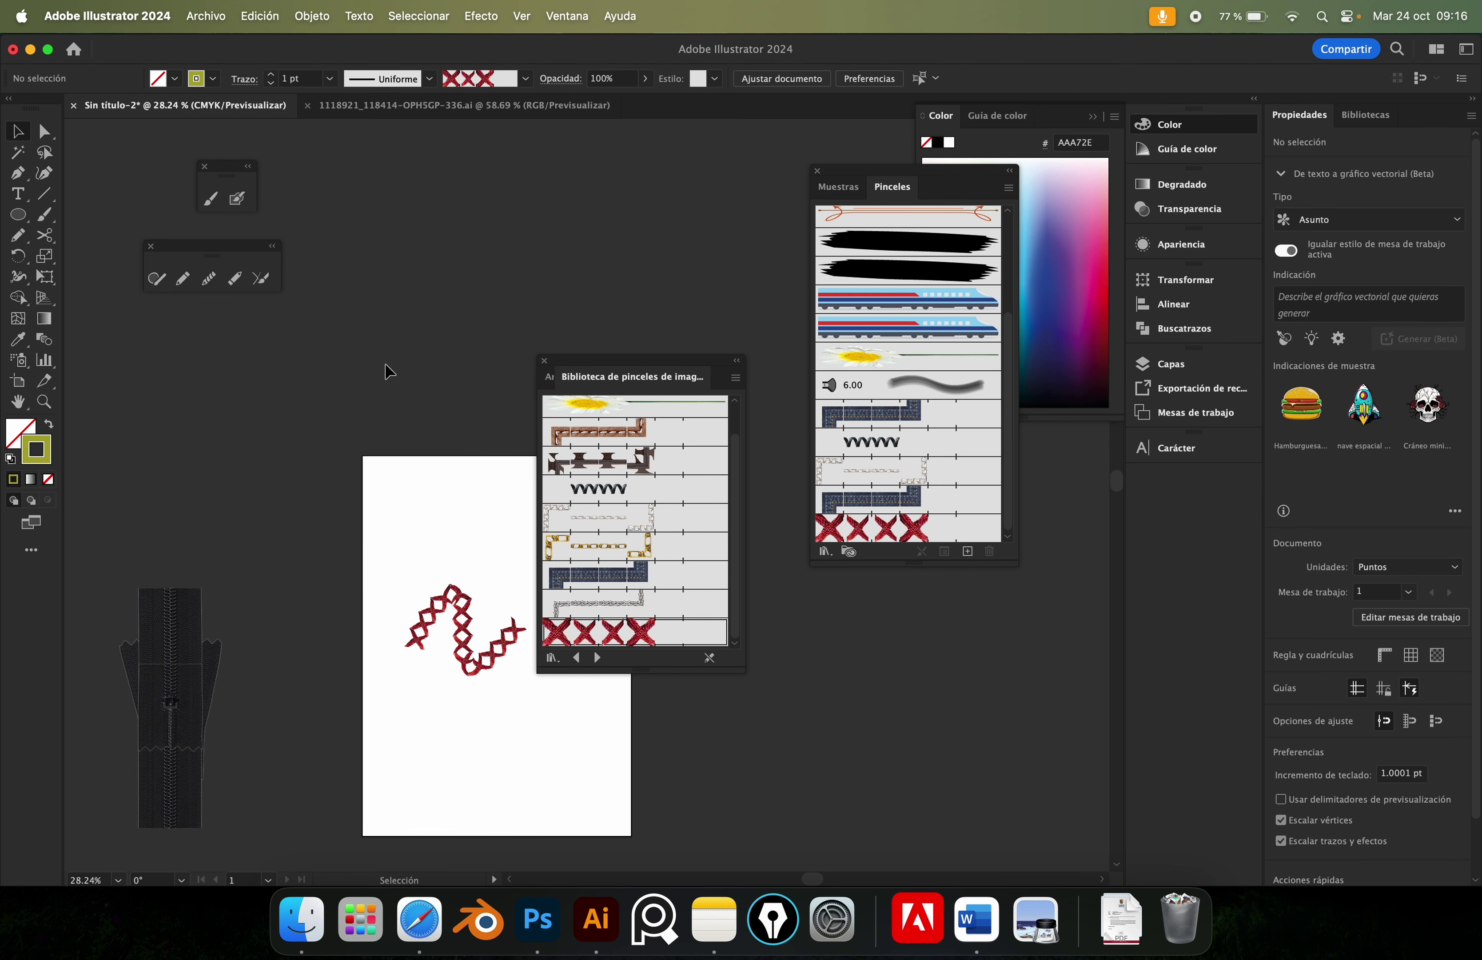
mouse_move(305, 517)
mouse_down()
mouse_move(697, 614)
mouse_move(295, 473)
mouse_up()
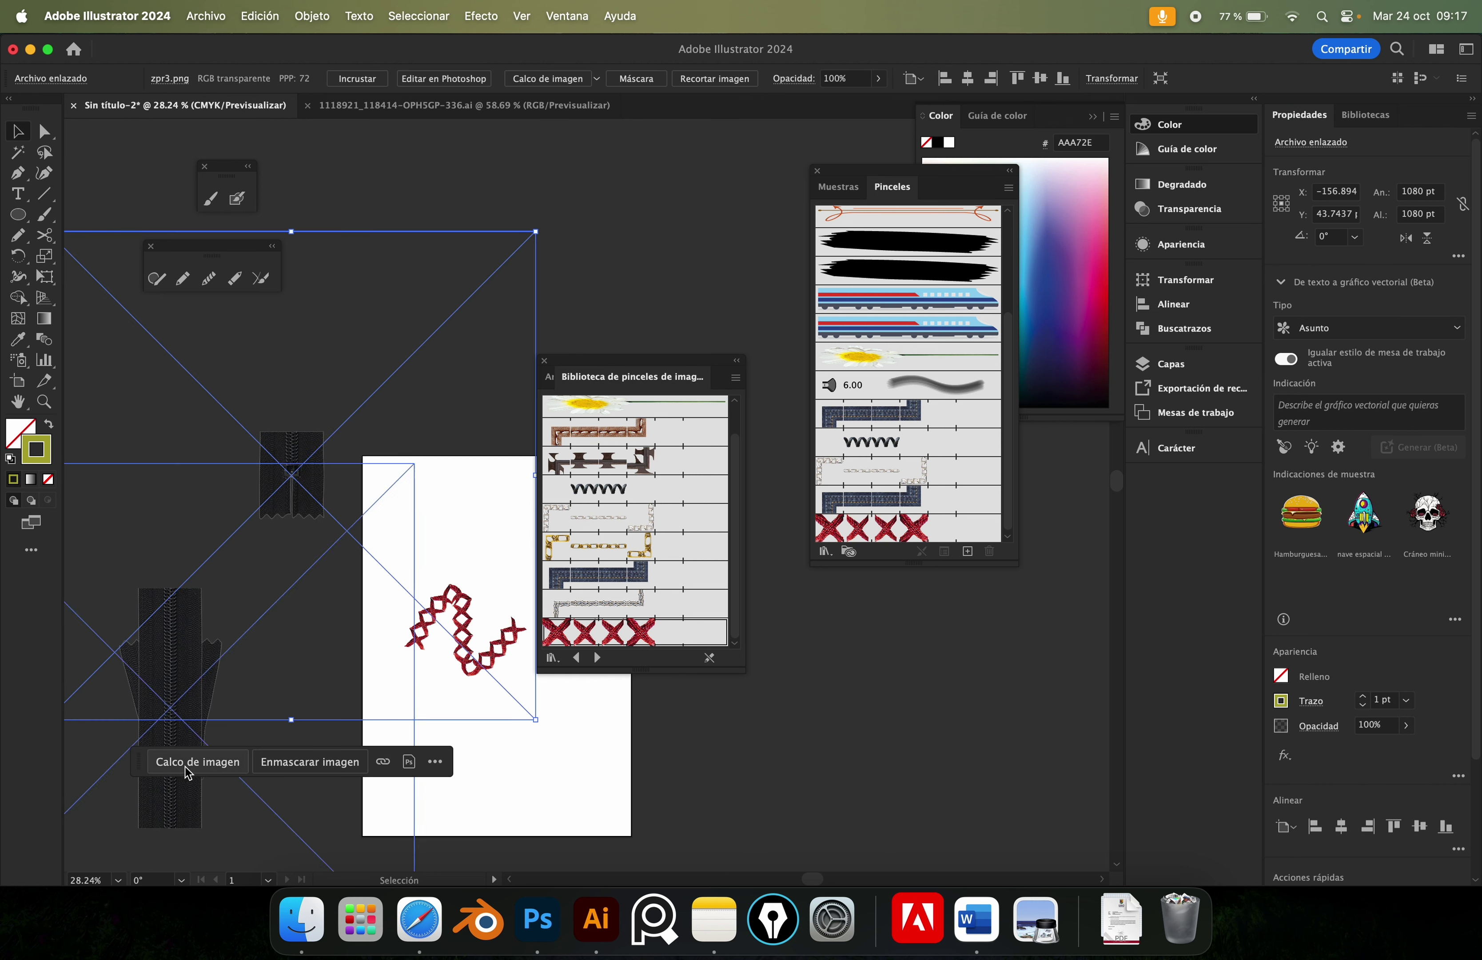
click(513, 810)
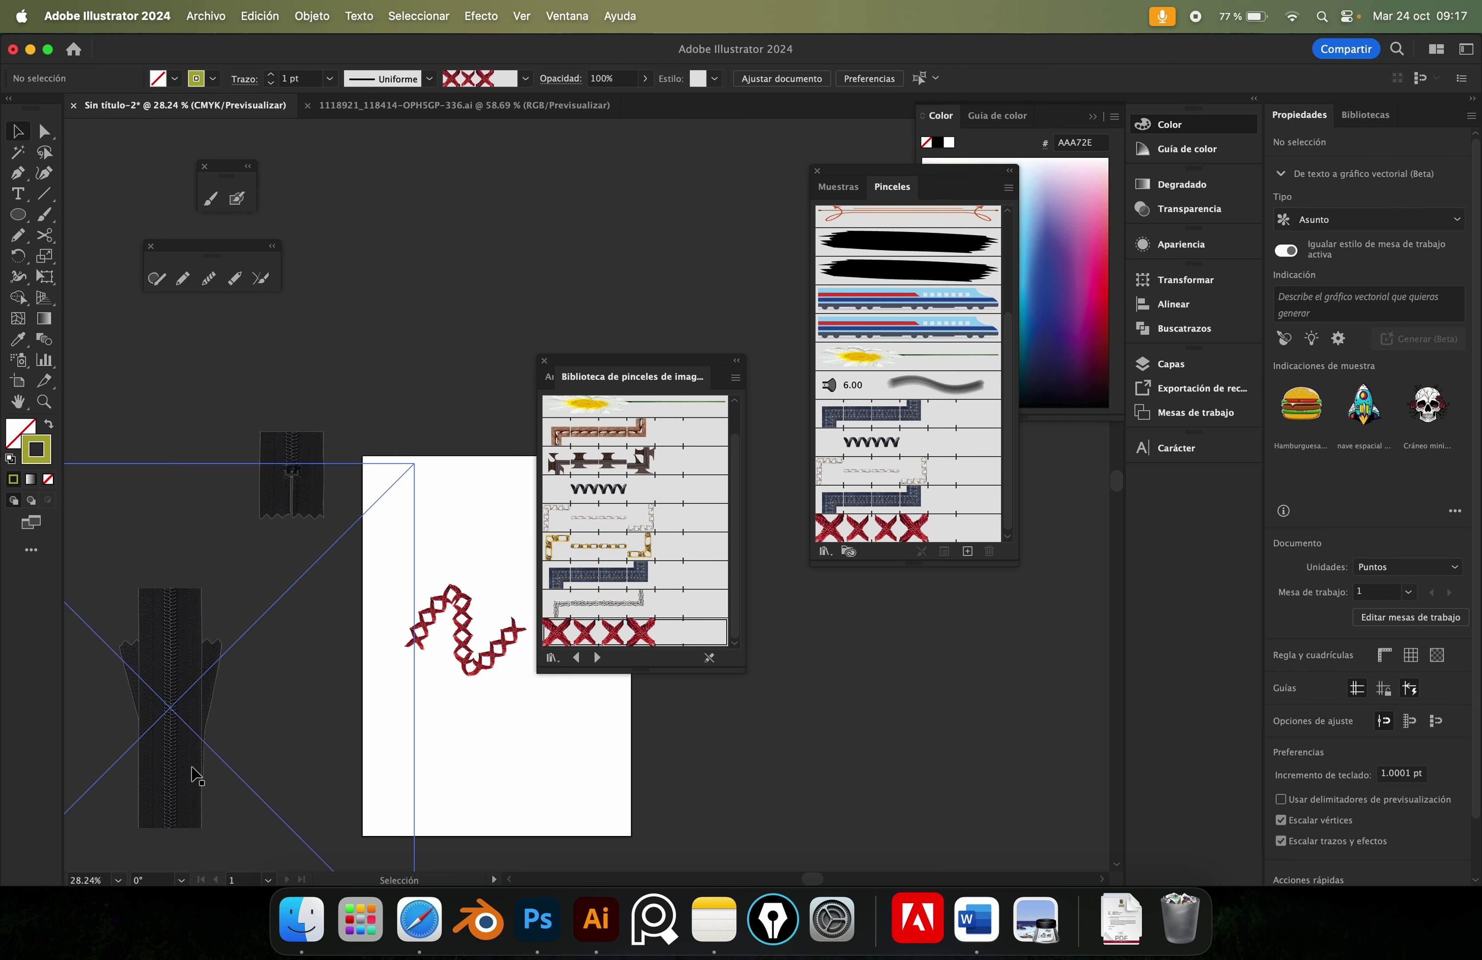
Drag the long zipper into Pinceles as a Pincel de motivo, triggering the linked-image warning.
mouse_move(189, 771)
mouse_down()
mouse_move(691, 620)
mouse_move(913, 489)
mouse_up()
click(670, 561)
click(840, 592)
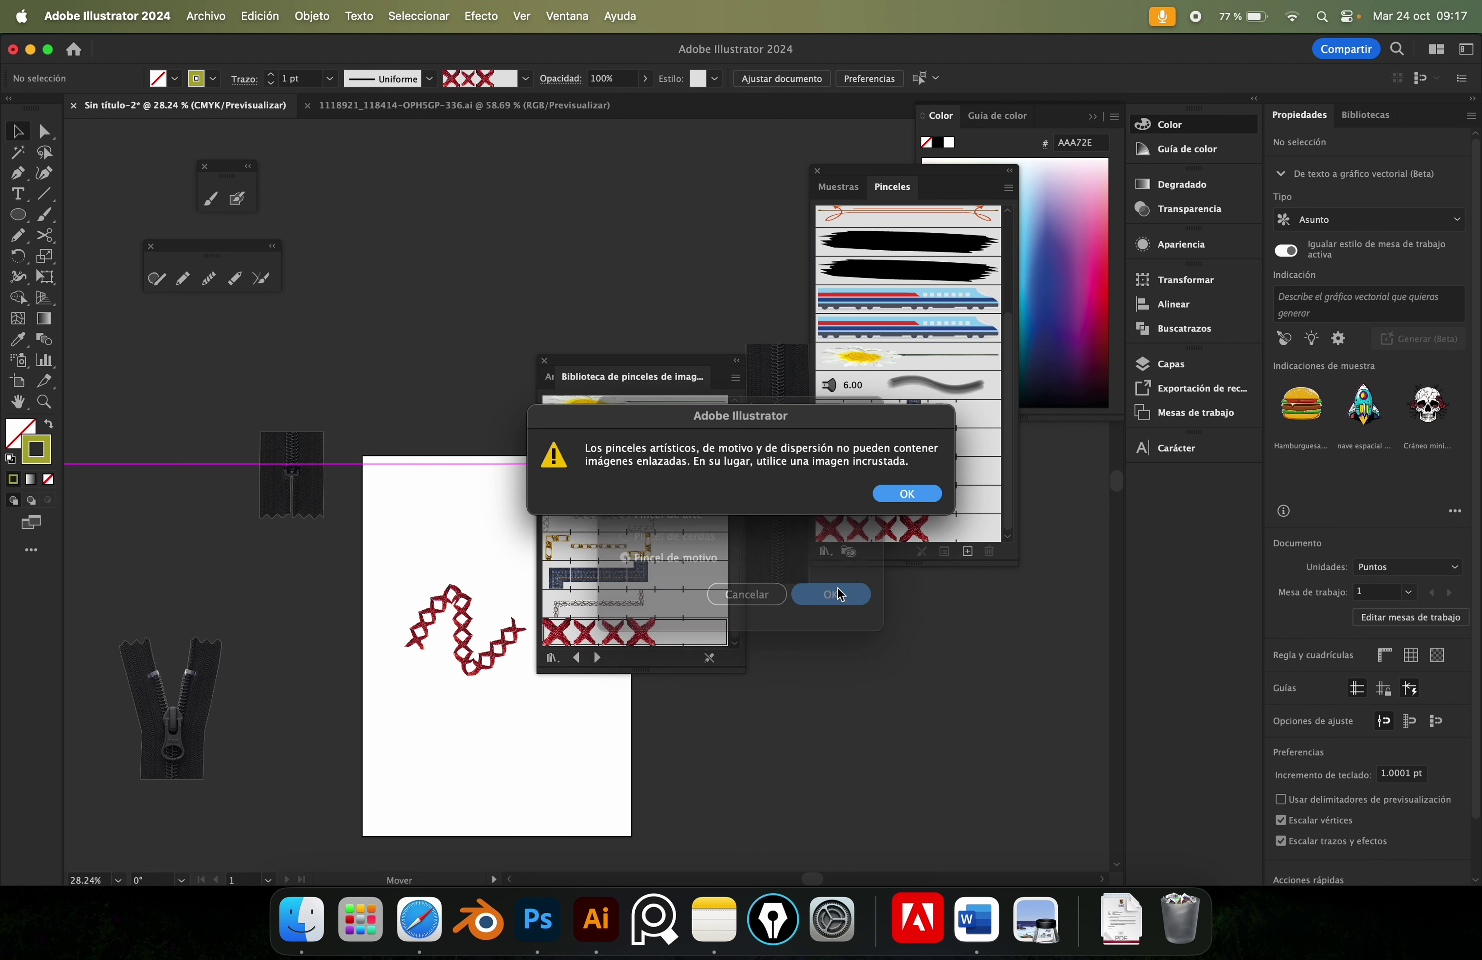
Dismiss the warning and embed the zipper images with Incrustar imágenes from the Links panel menu.
click(903, 493)
click(723, 290)
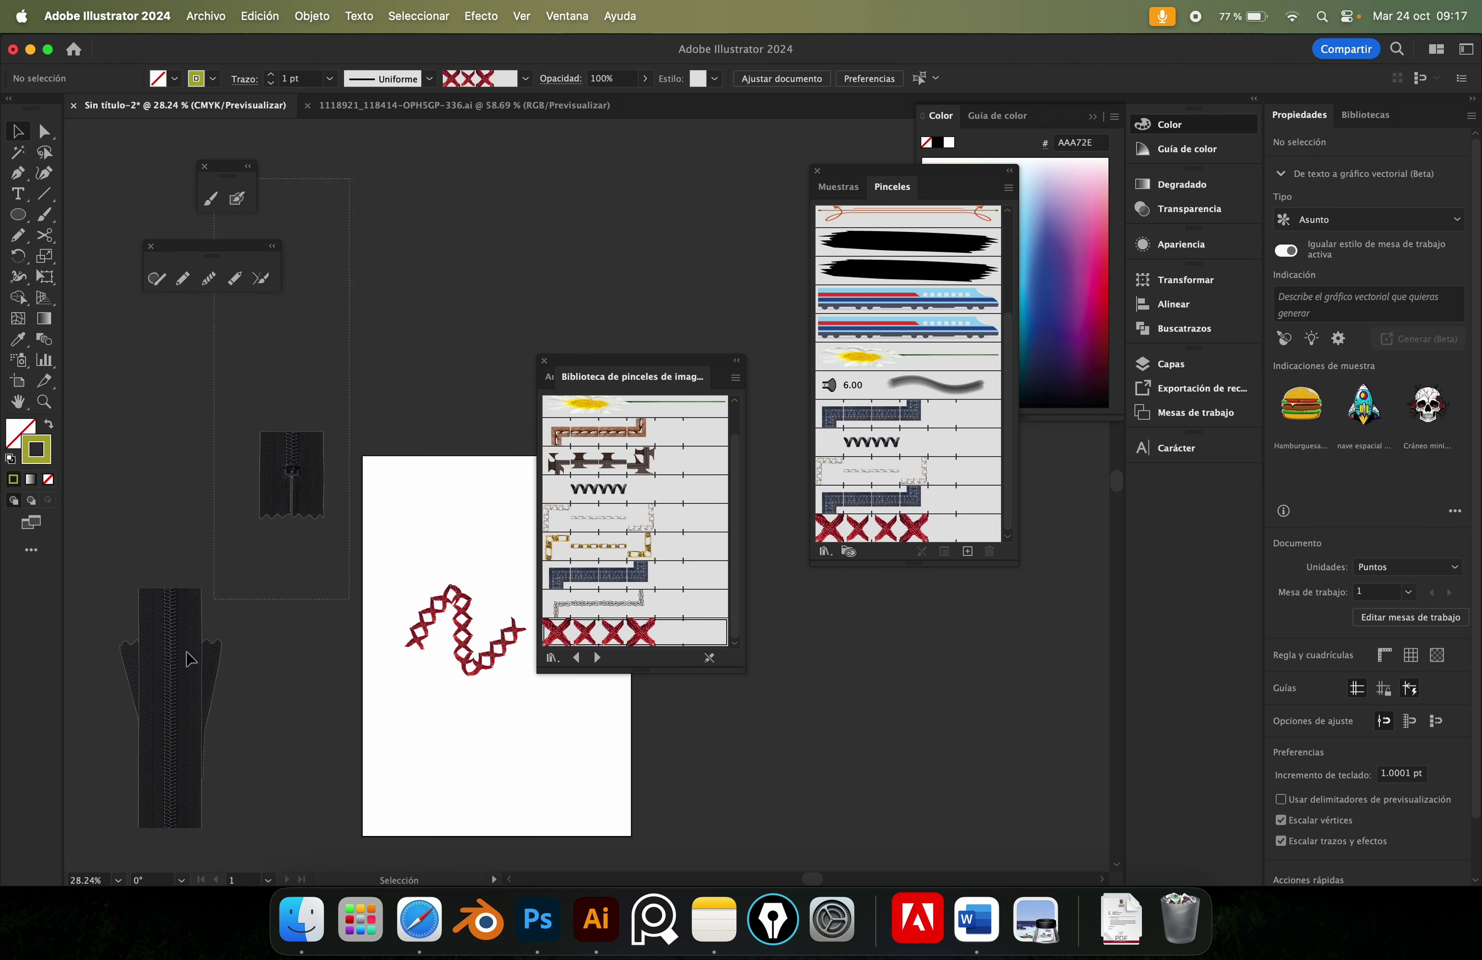
click(133, 776)
click(88, 79)
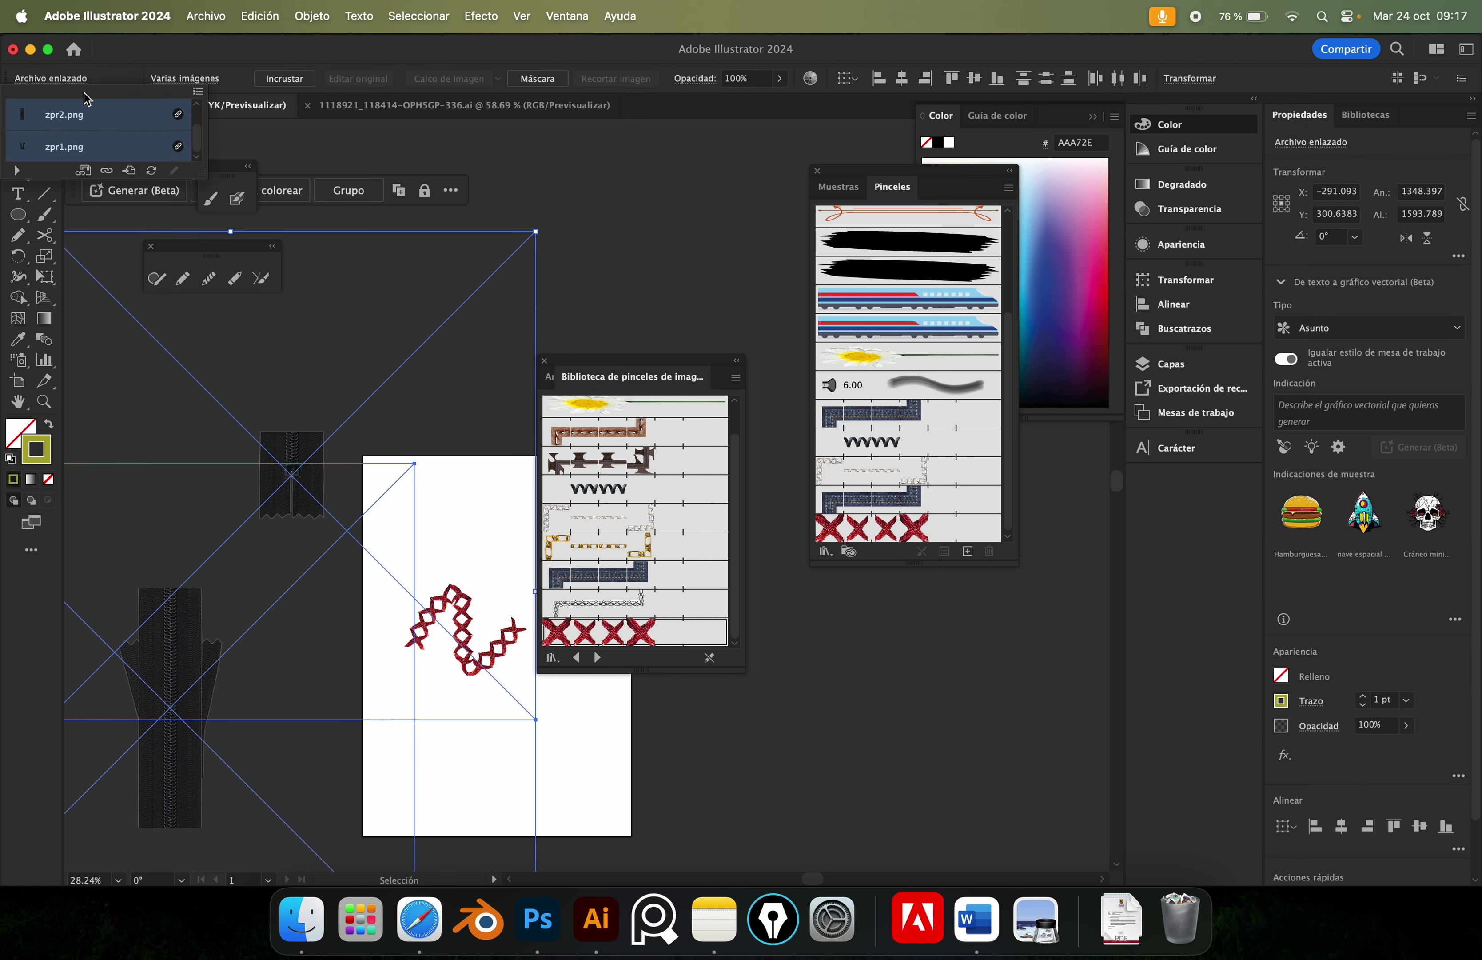
click(198, 91)
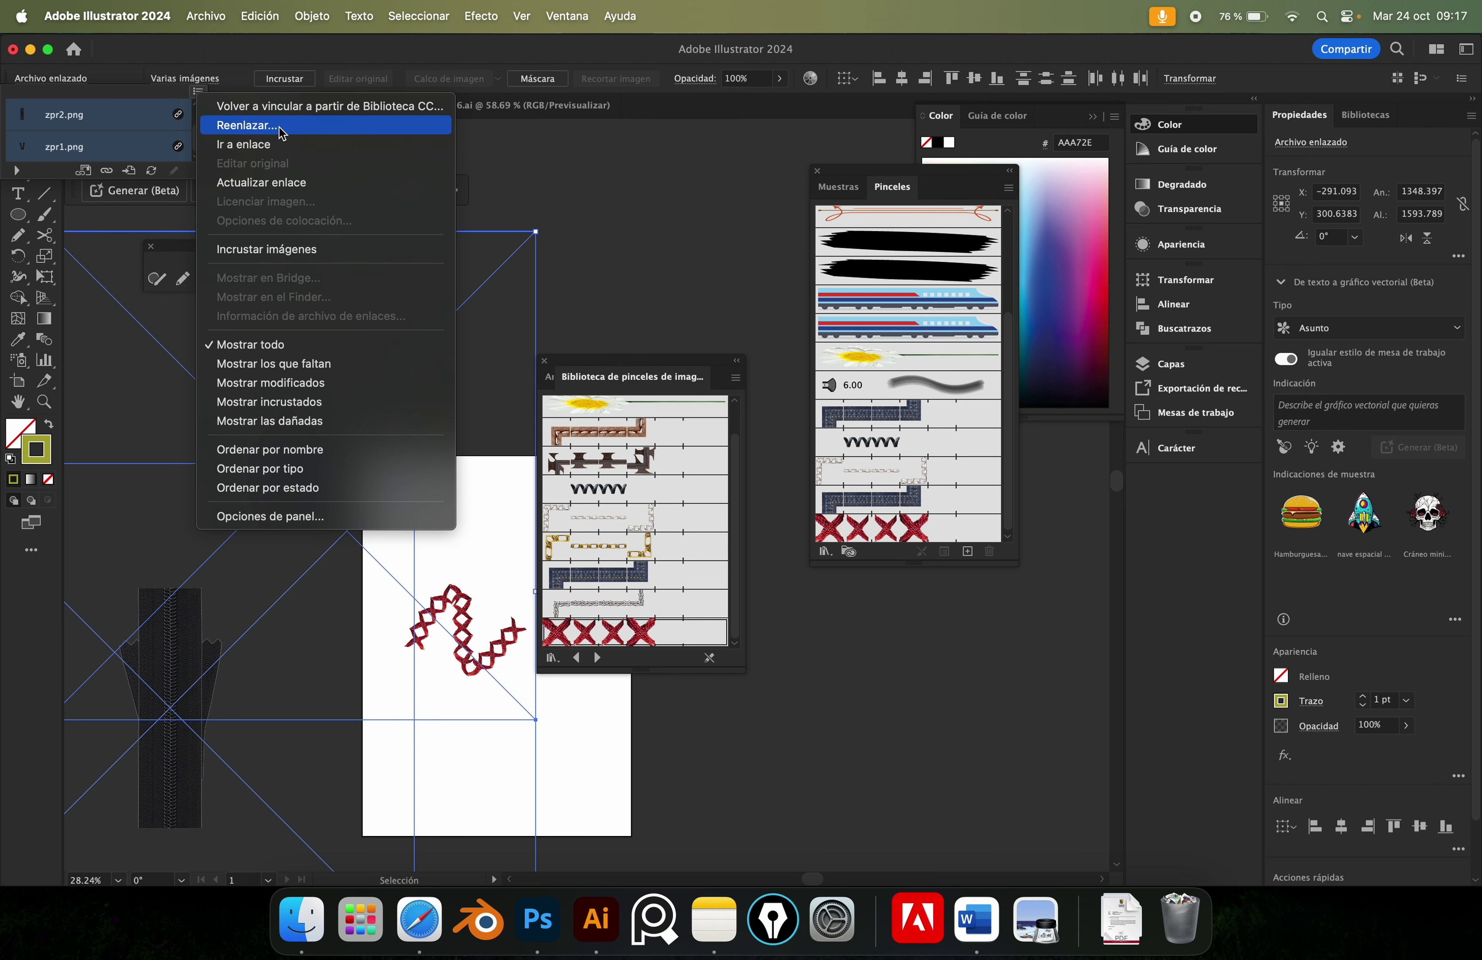
click(296, 246)
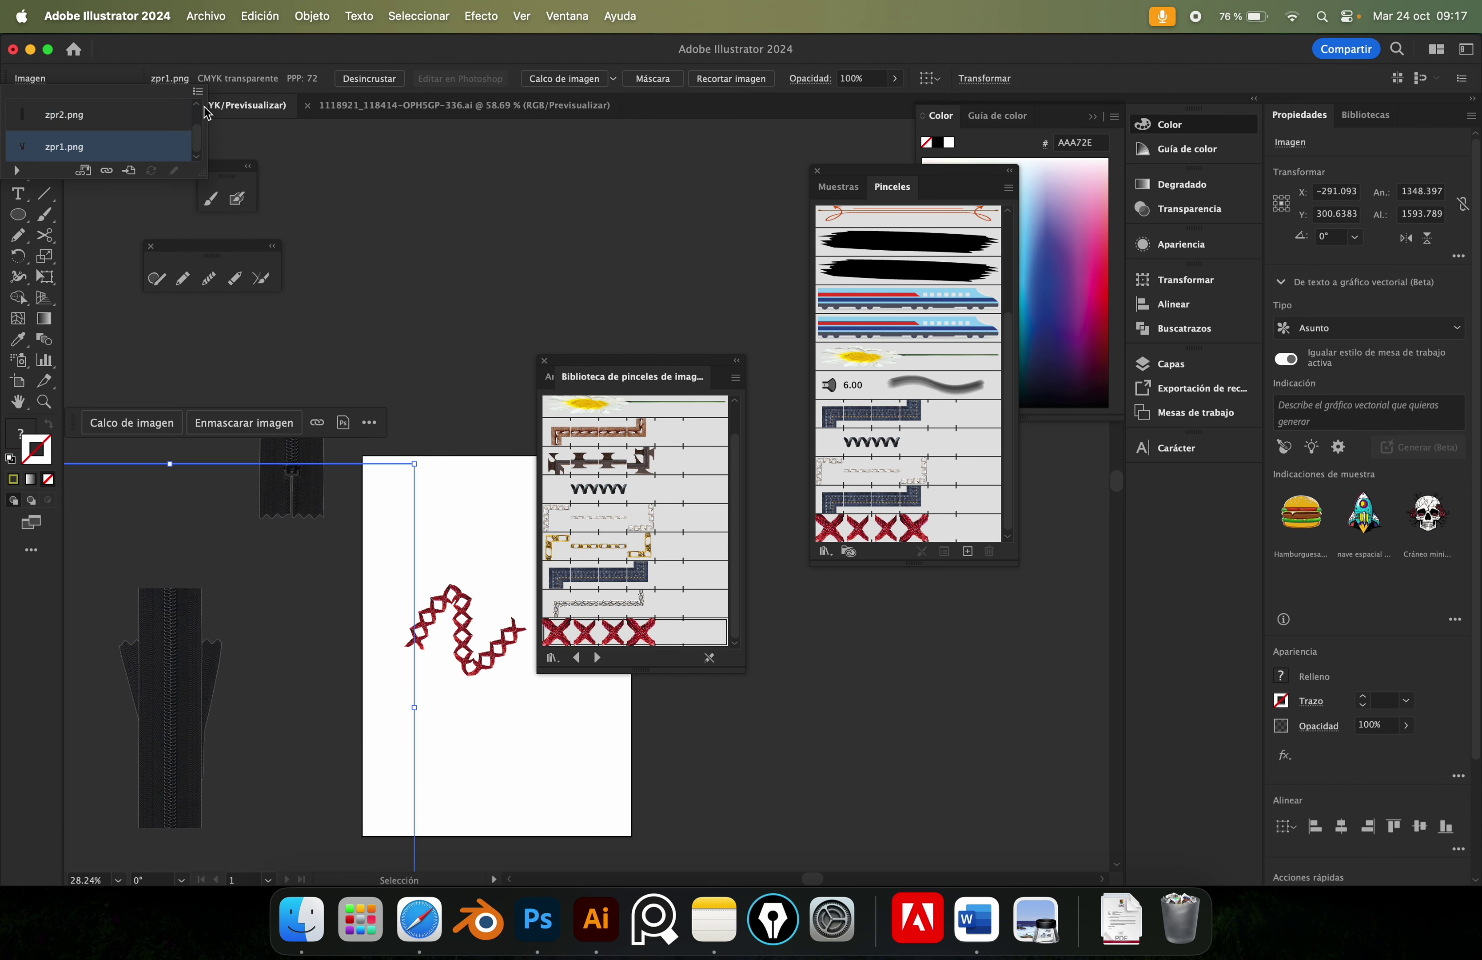
click(563, 291)
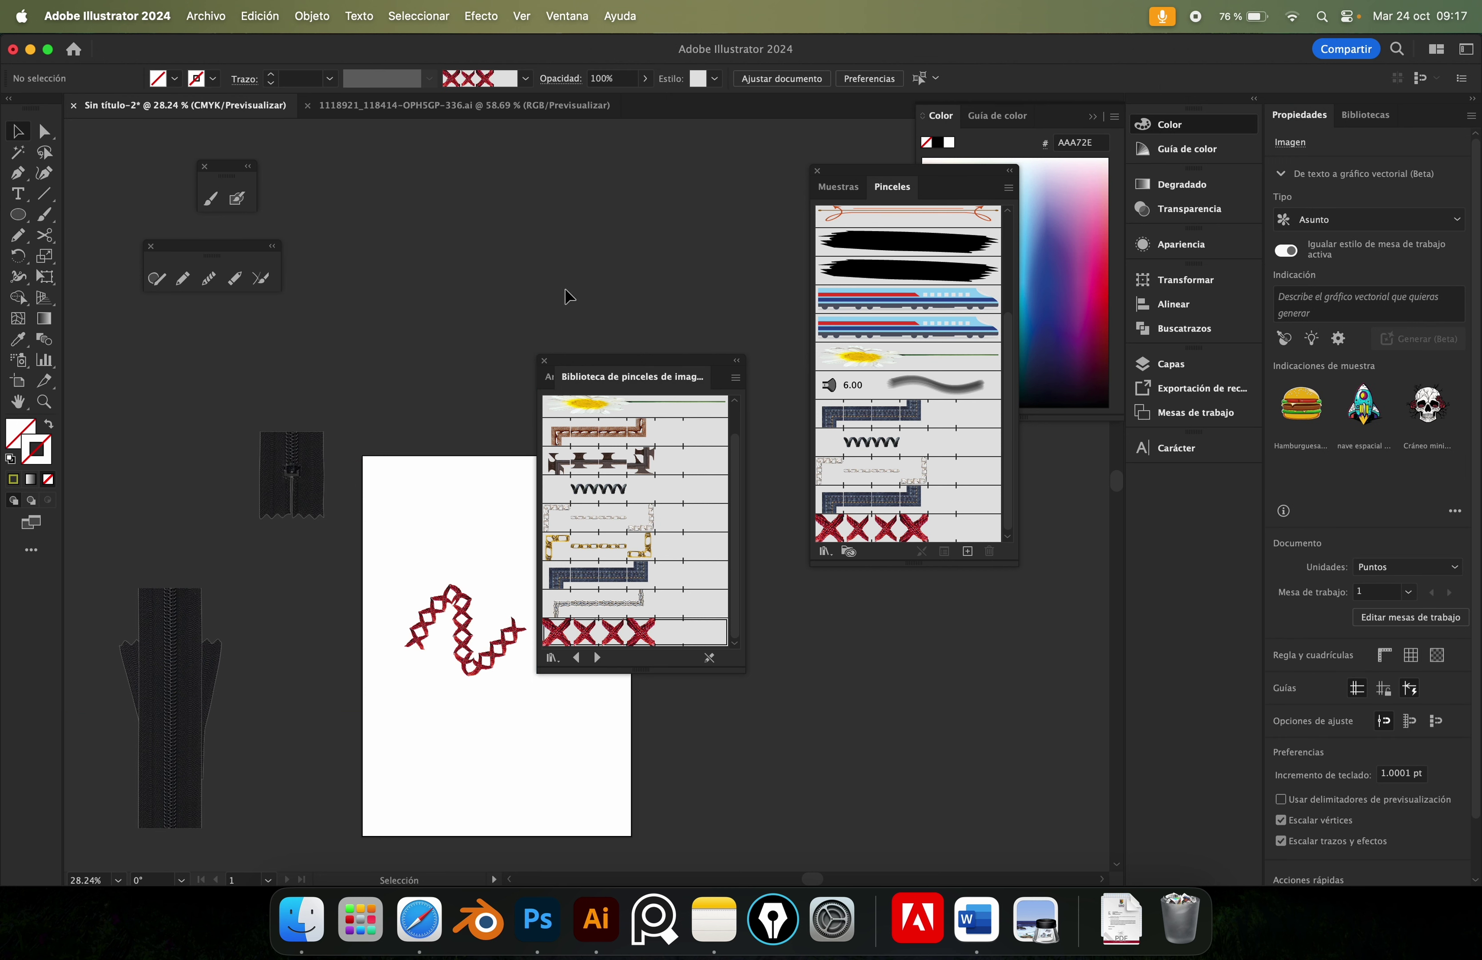
Make a Pattern Brush from the long zipper tile again, accepting the image optimisation.
drag(196, 785, 851, 517)
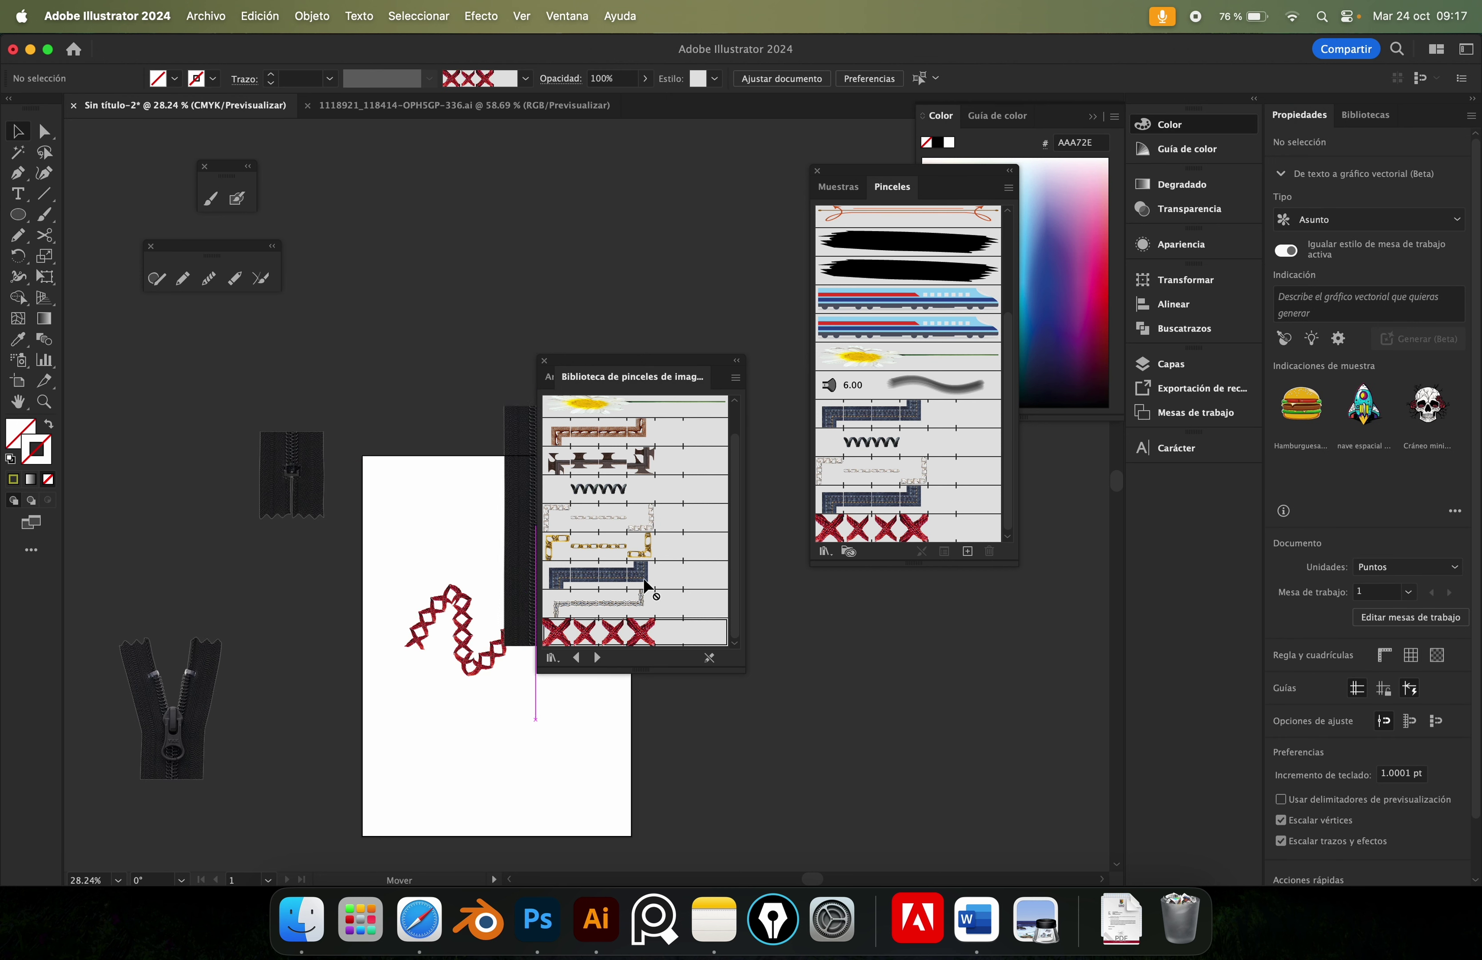
click(663, 558)
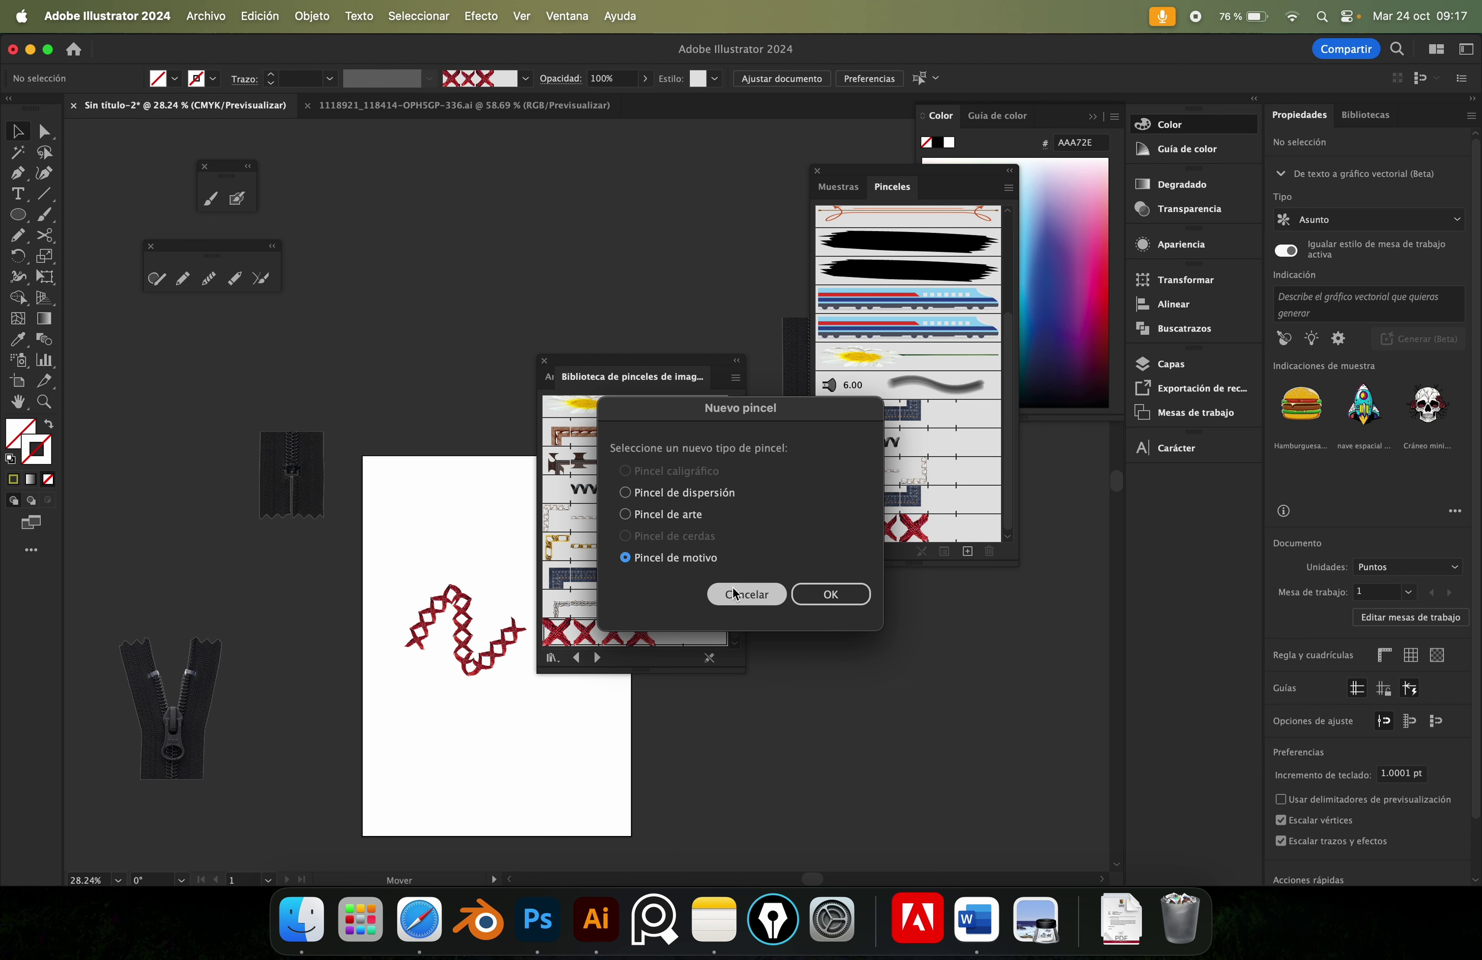
click(817, 595)
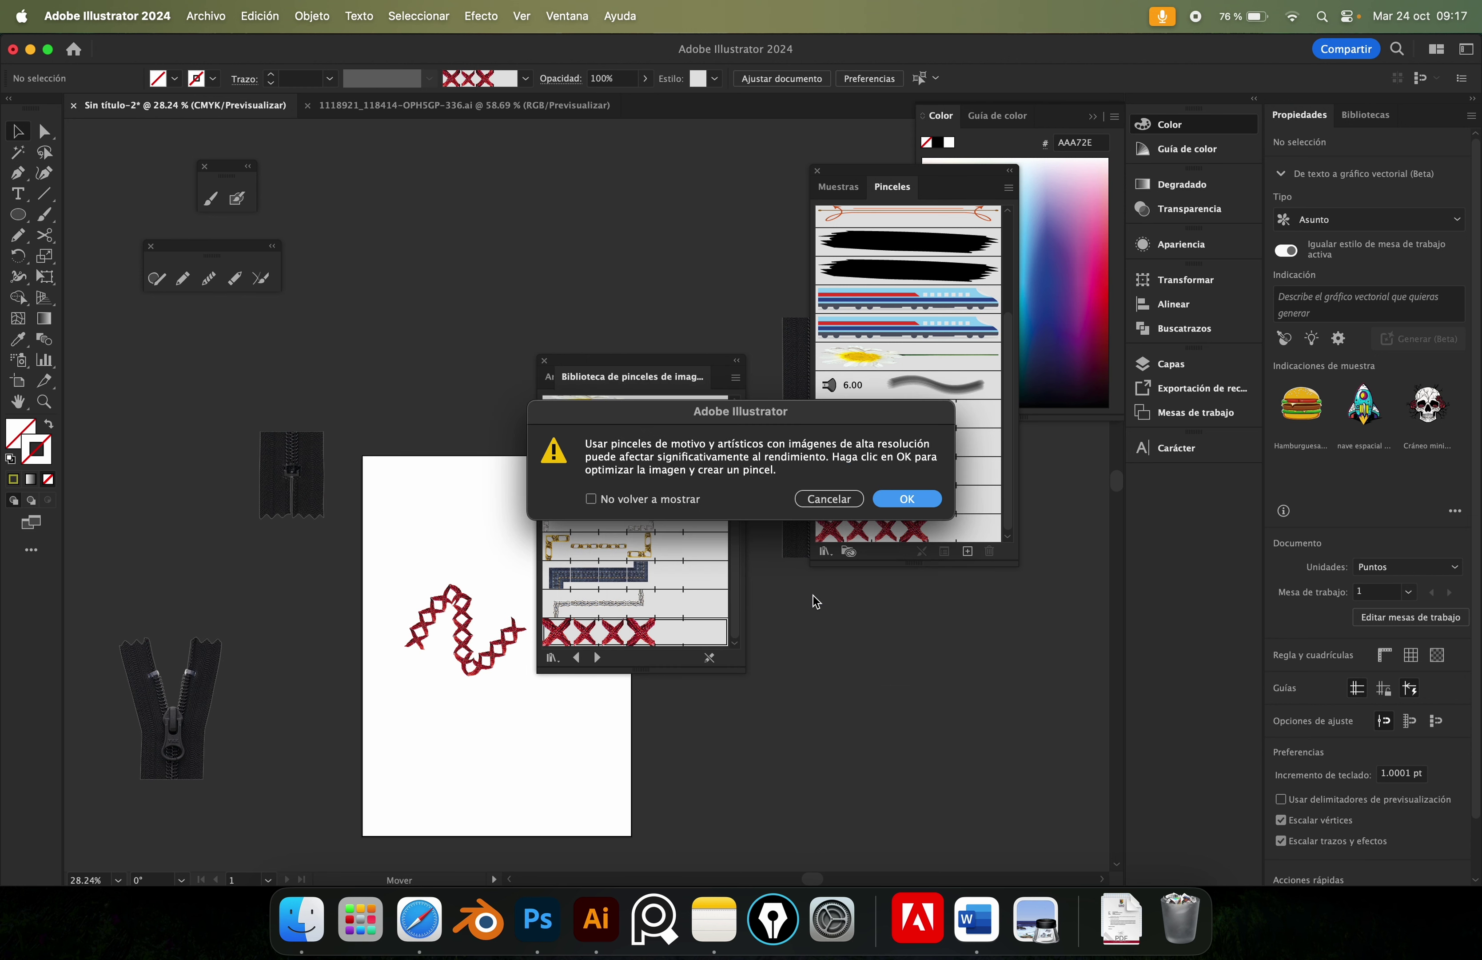
click(885, 497)
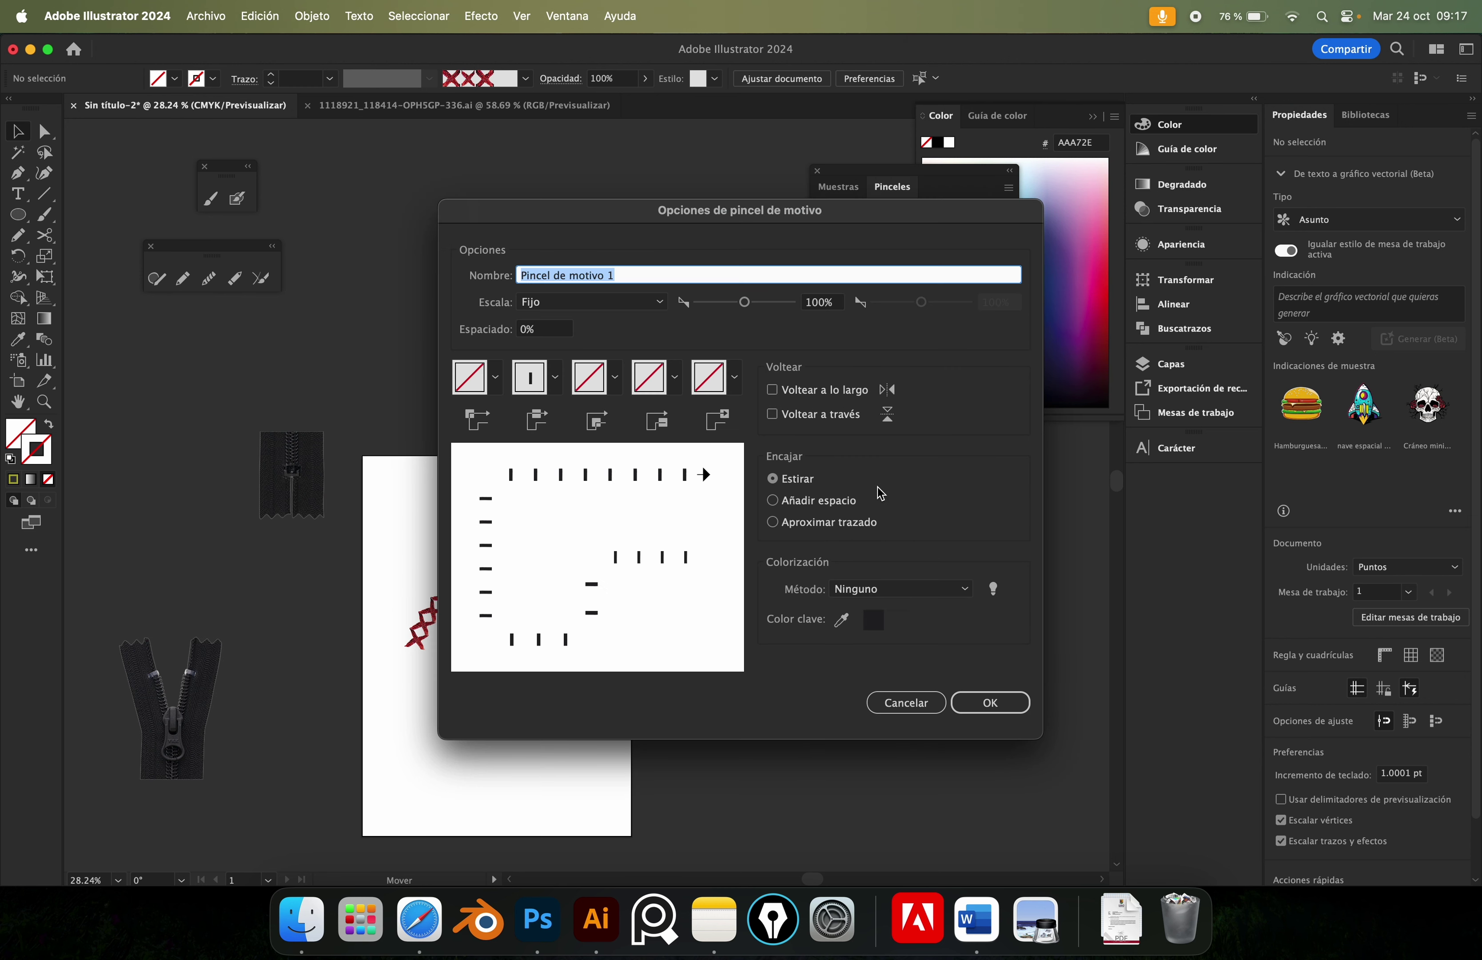
Keep the Original side tile and try the flip and fit options.
click(530, 374)
click(539, 378)
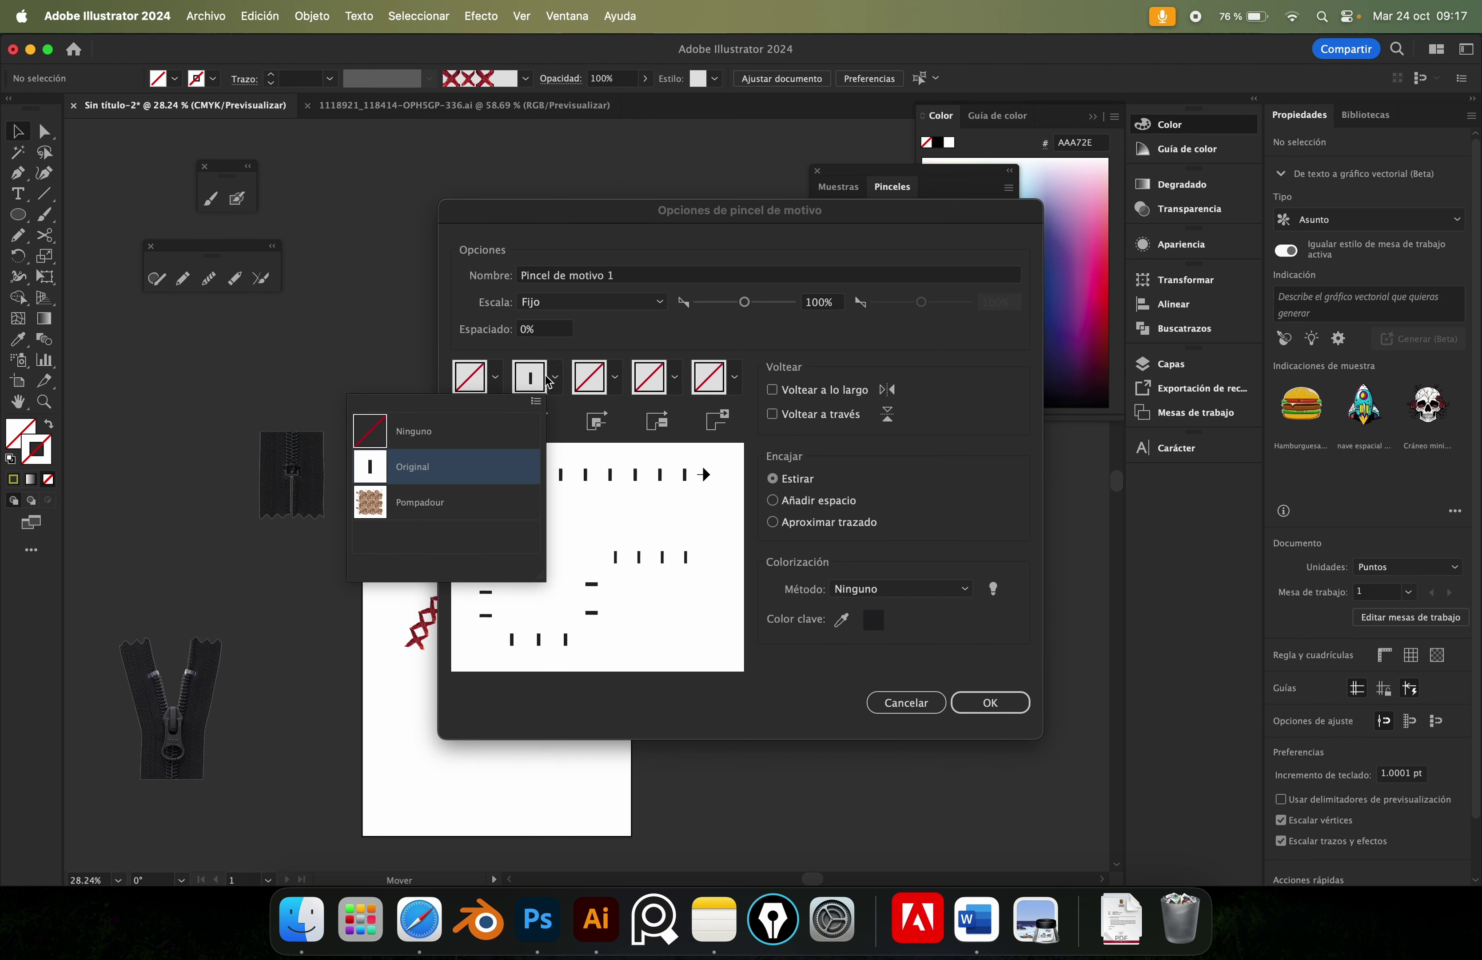
click(546, 378)
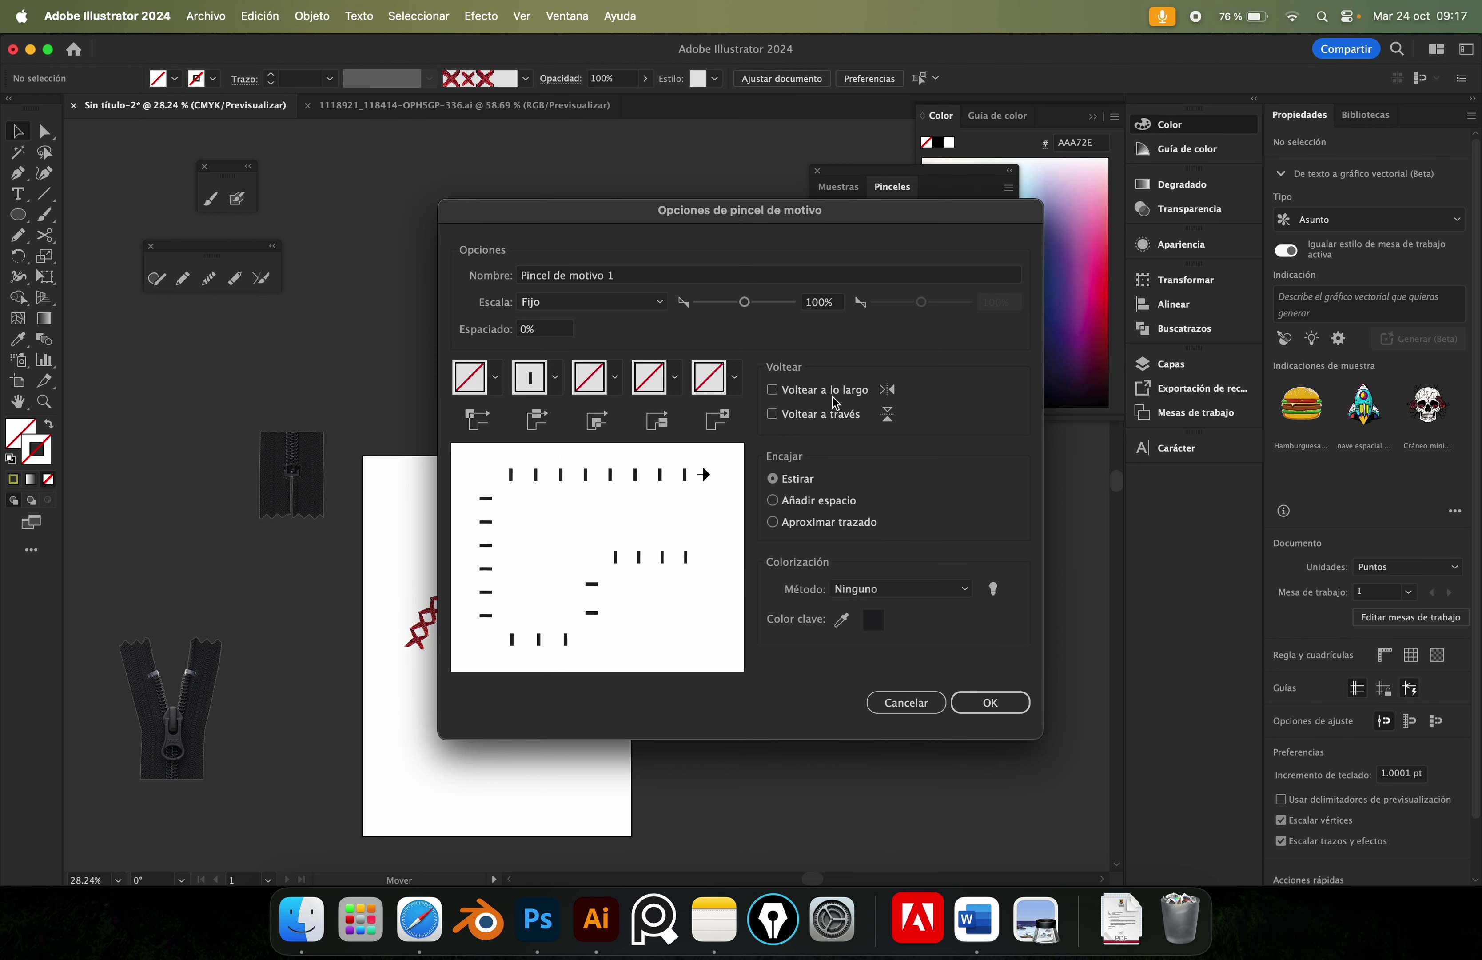
click(837, 397)
click(772, 414)
click(773, 415)
click(786, 505)
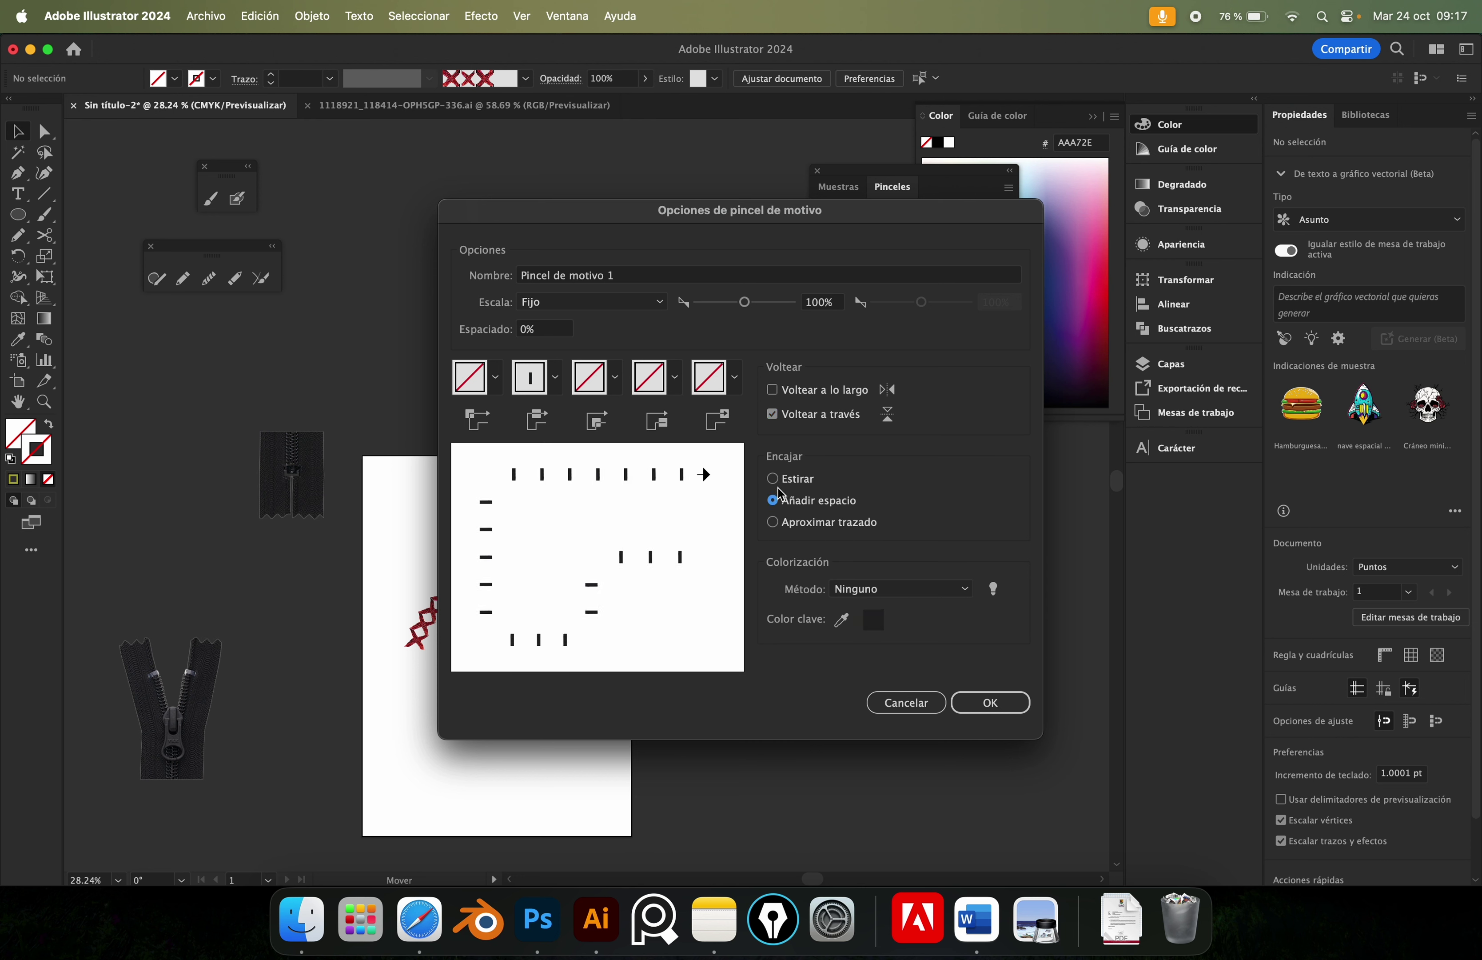
click(779, 478)
click(773, 522)
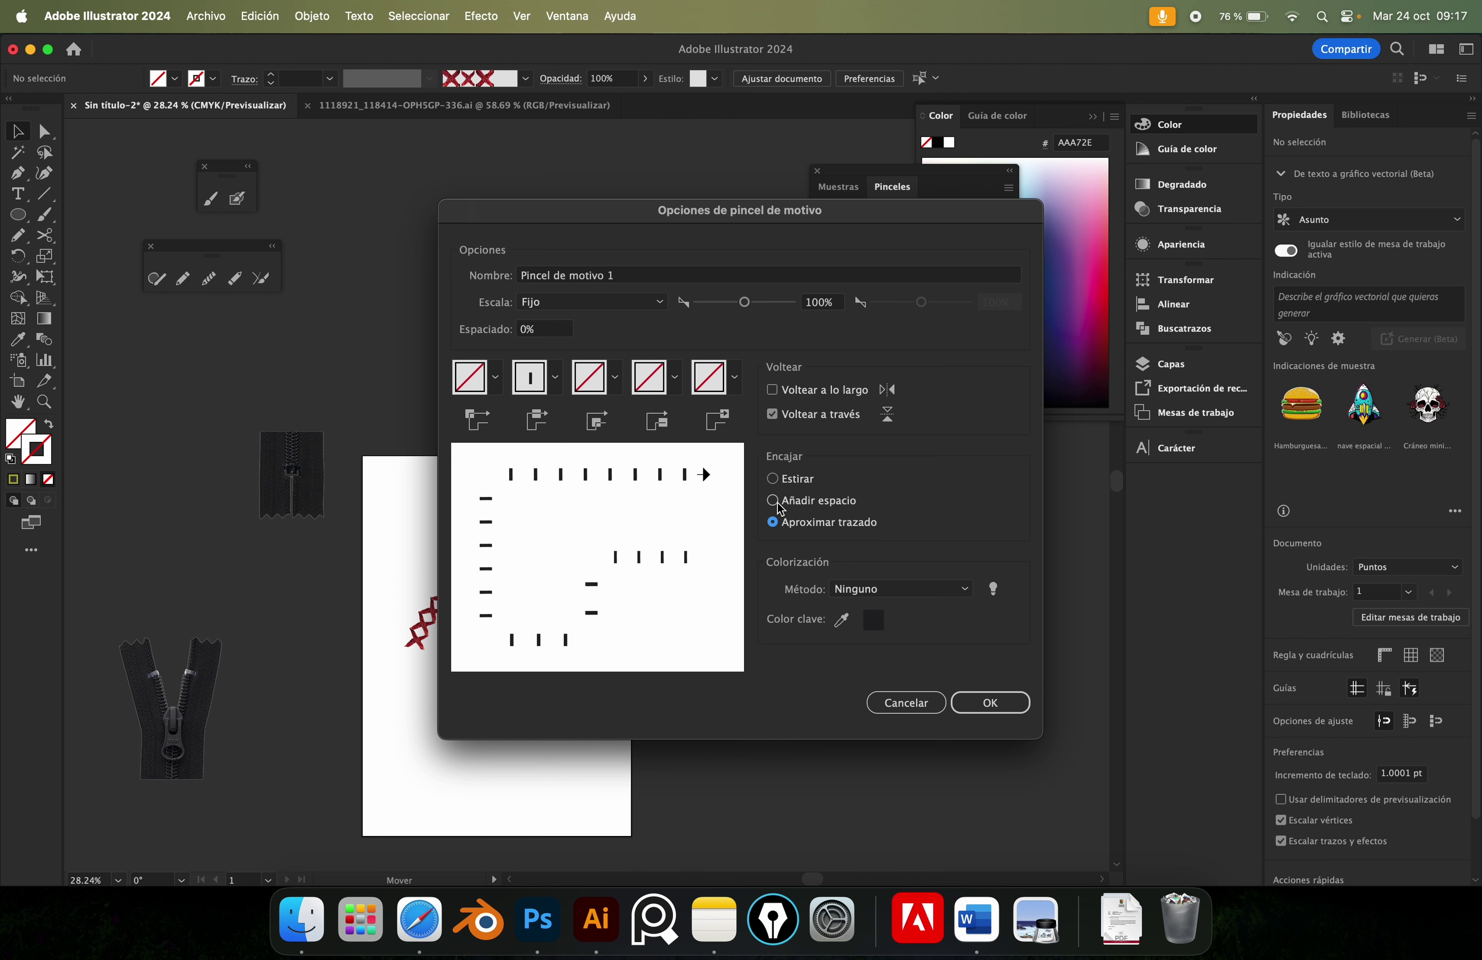
Try several corner and side tile choices, settling on Auto-Between corners with the Original side tile.
click(595, 377)
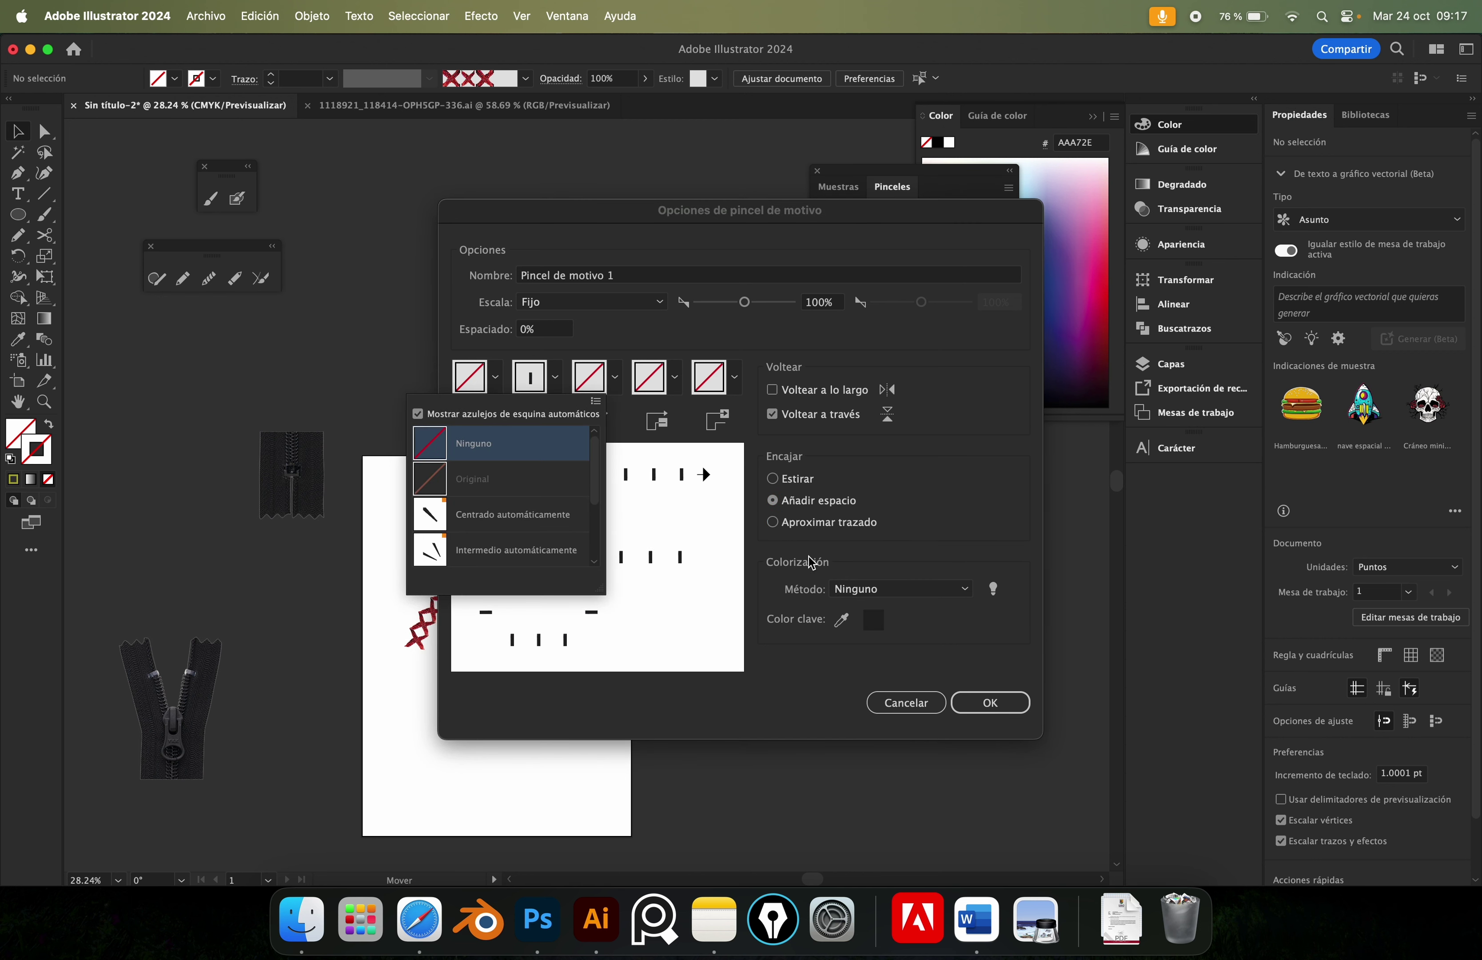
click(521, 517)
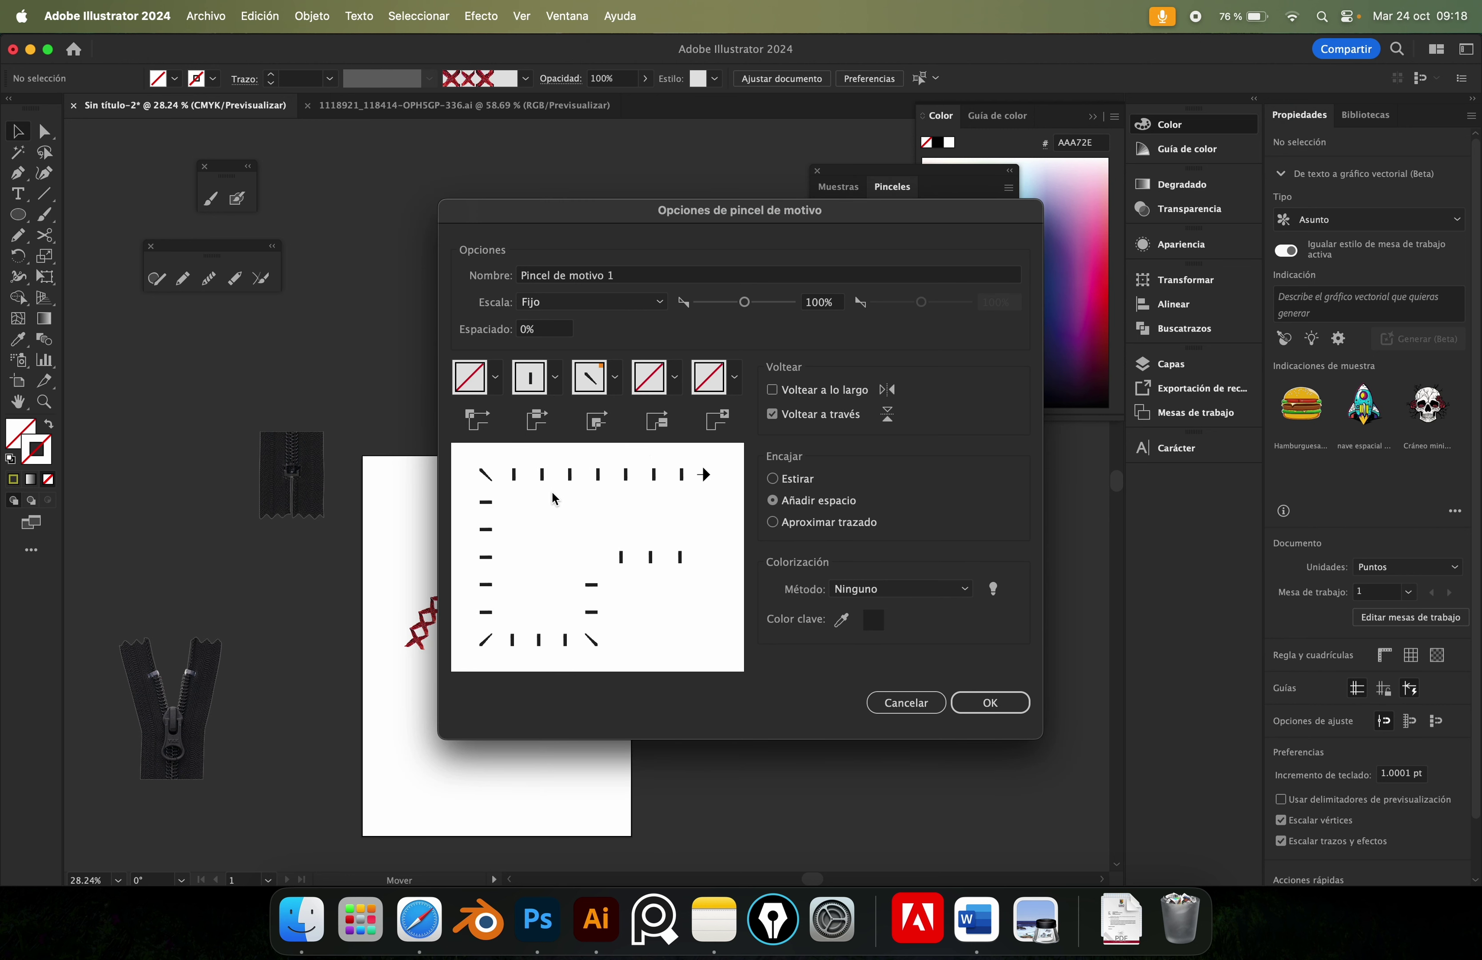
click(490, 381)
click(593, 391)
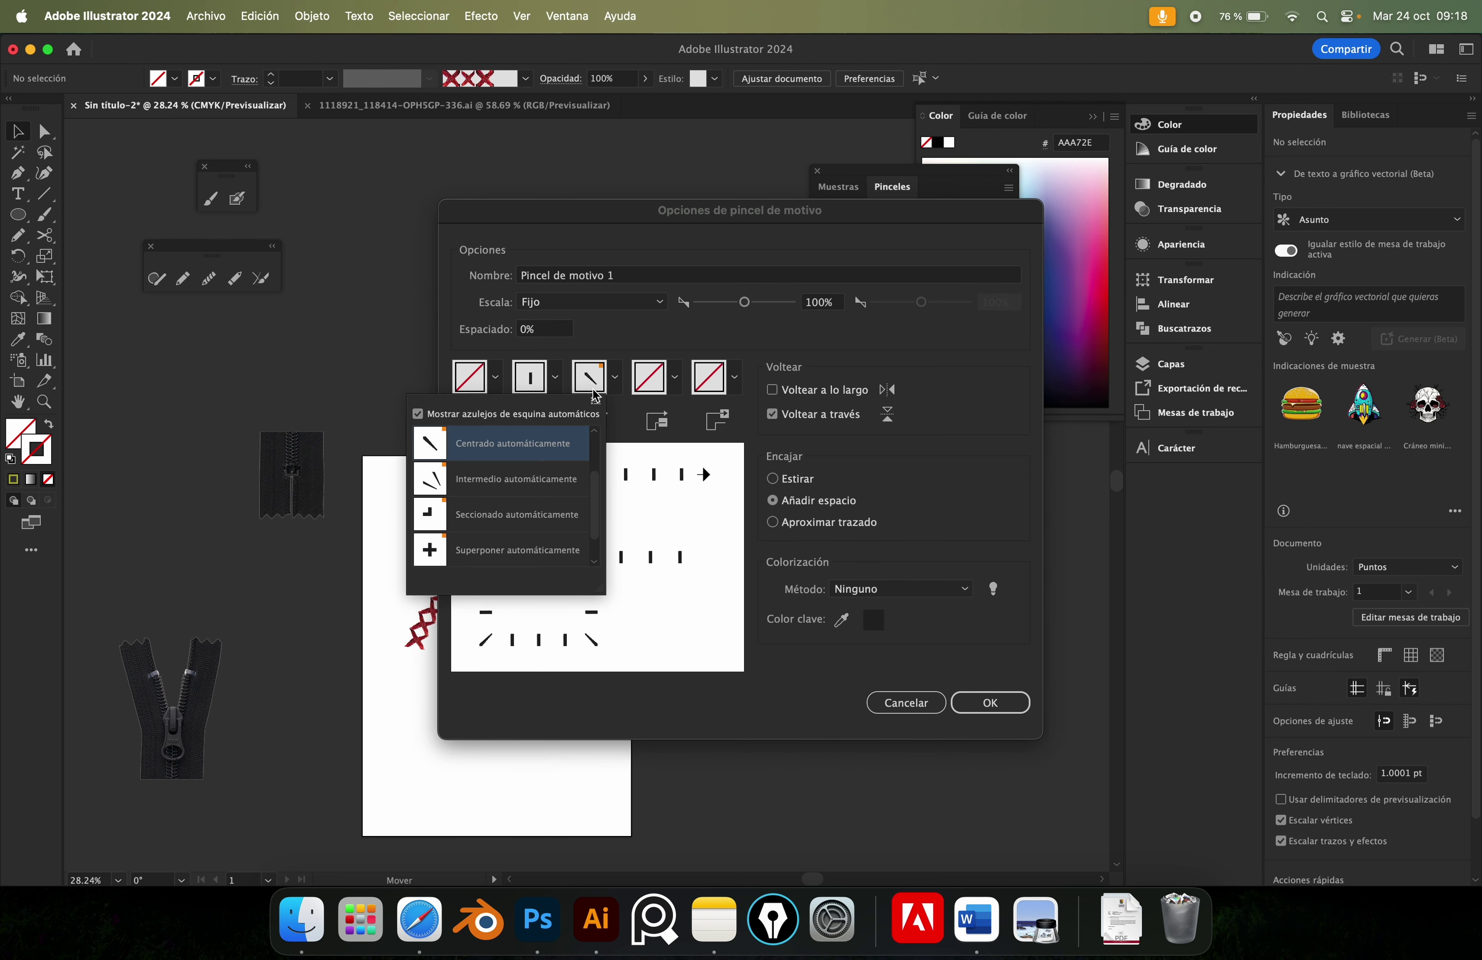
click(556, 380)
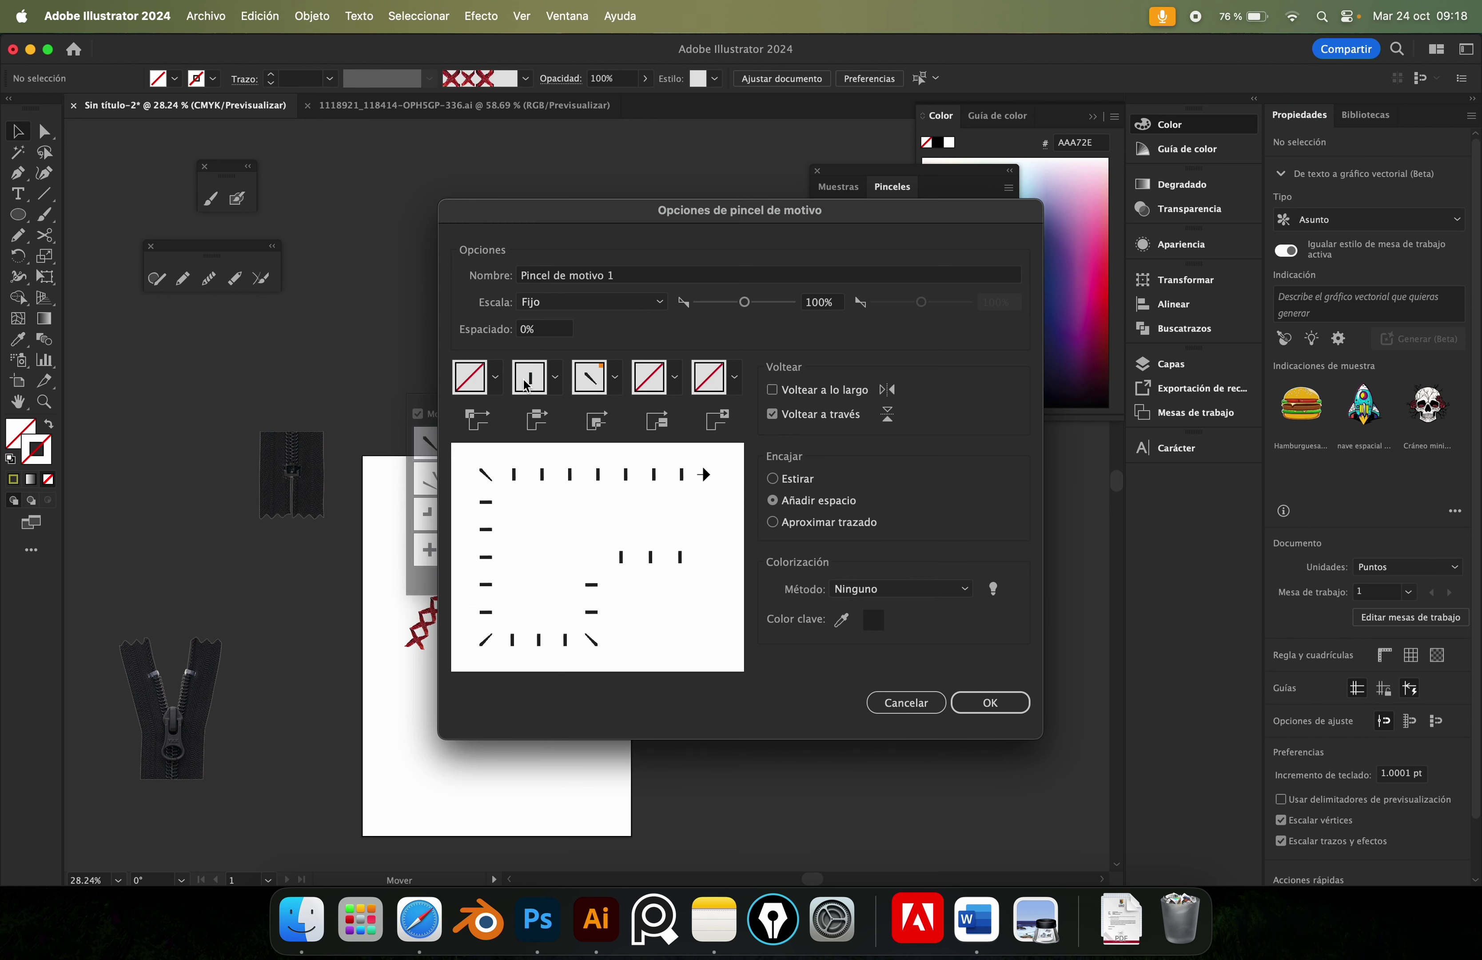
click(555, 380)
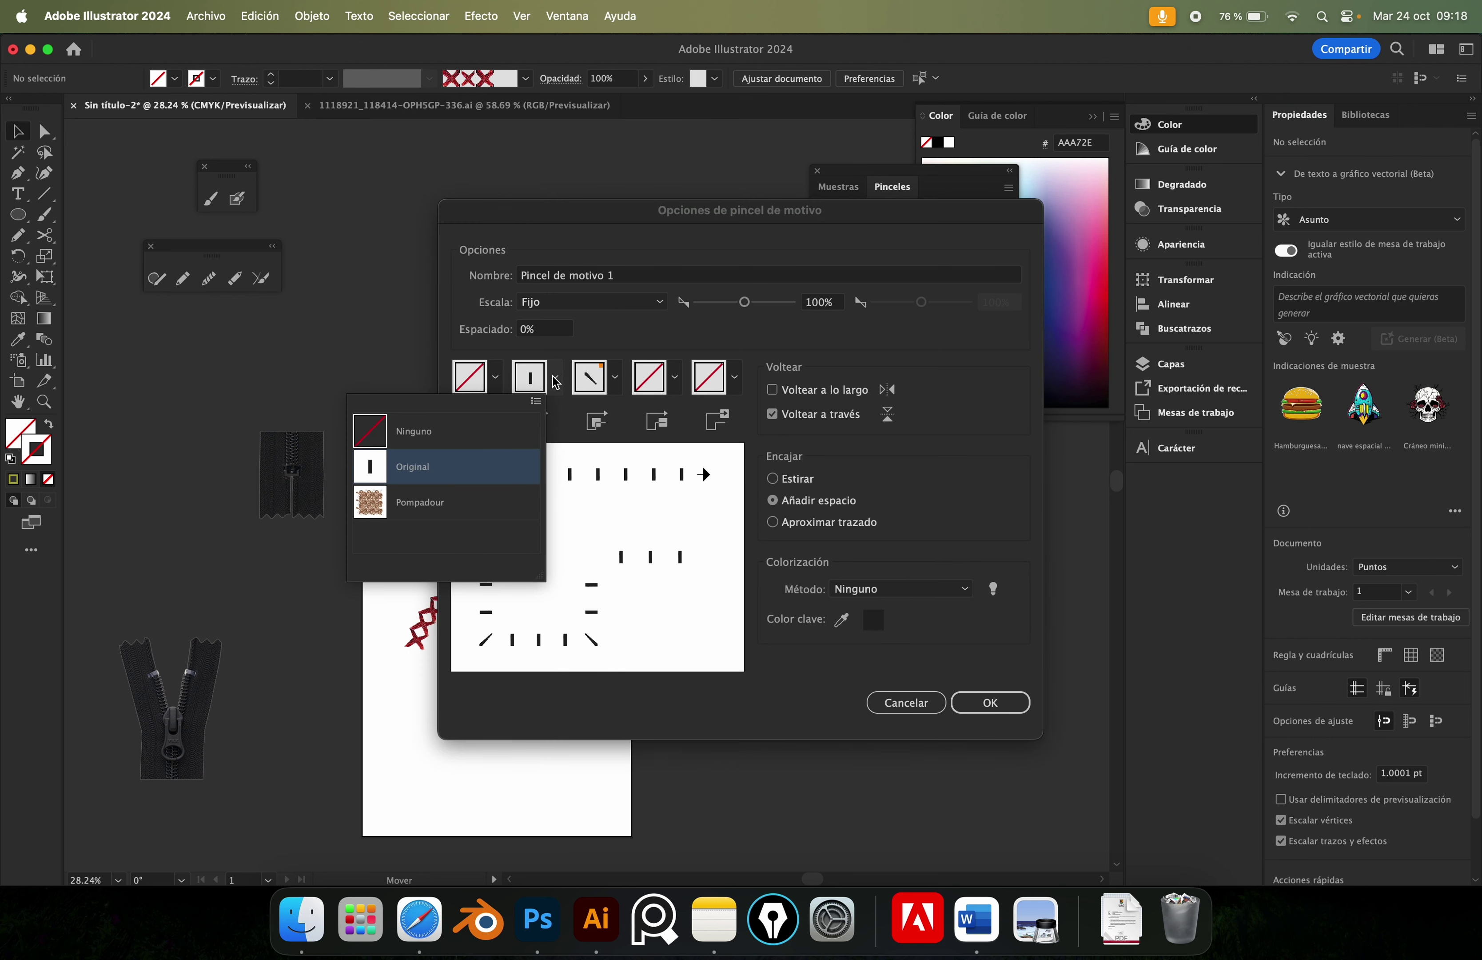
click(449, 502)
click(535, 393)
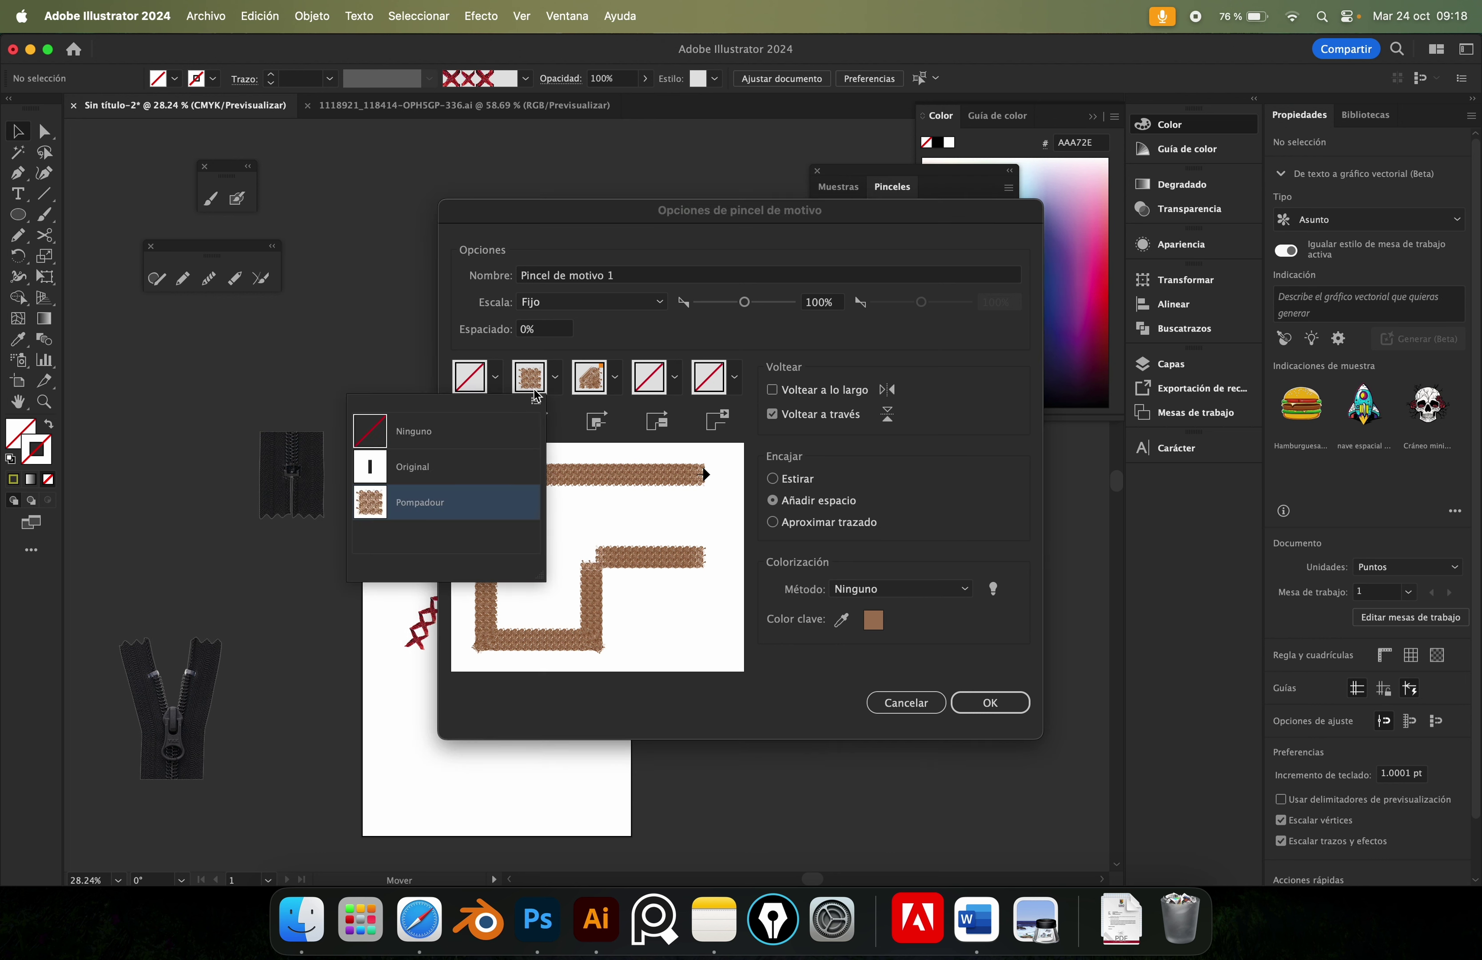
click(478, 465)
click(589, 393)
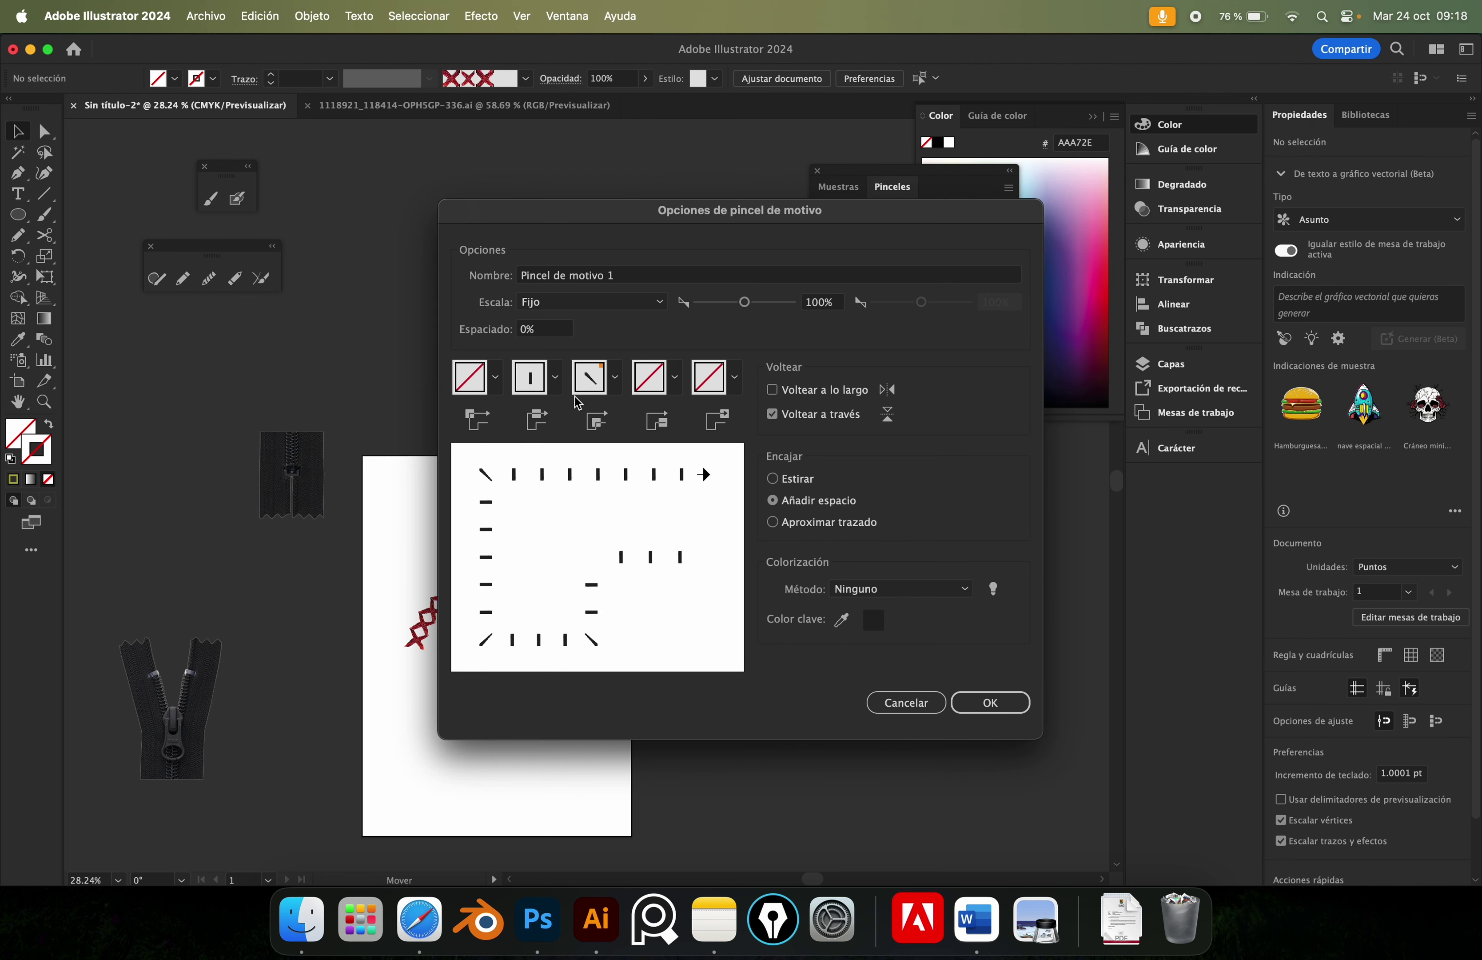
click(598, 390)
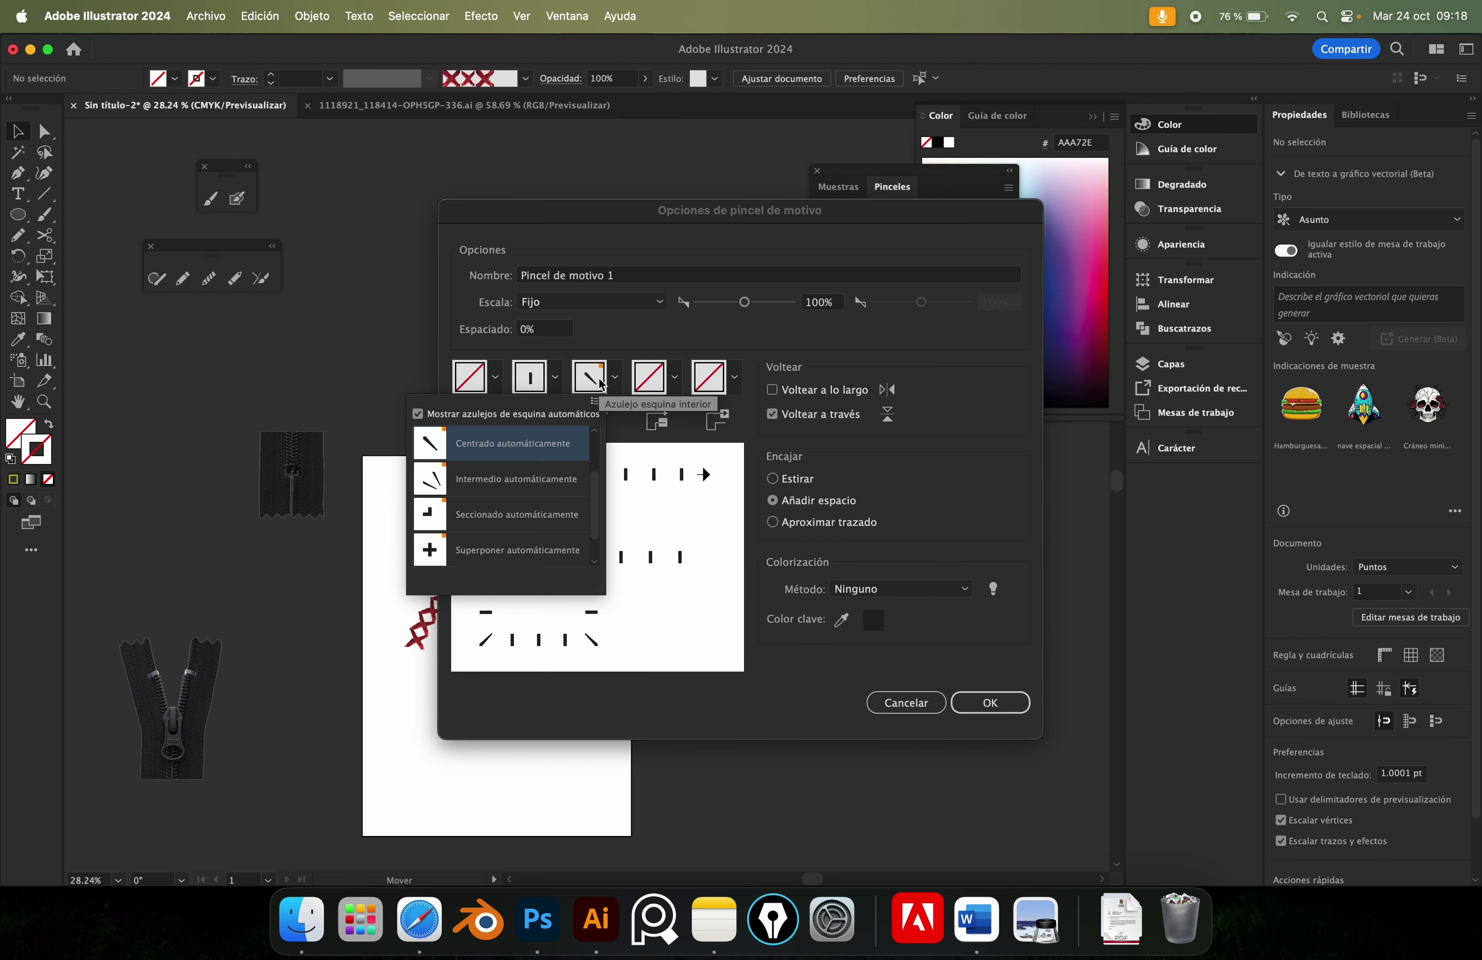
click(518, 515)
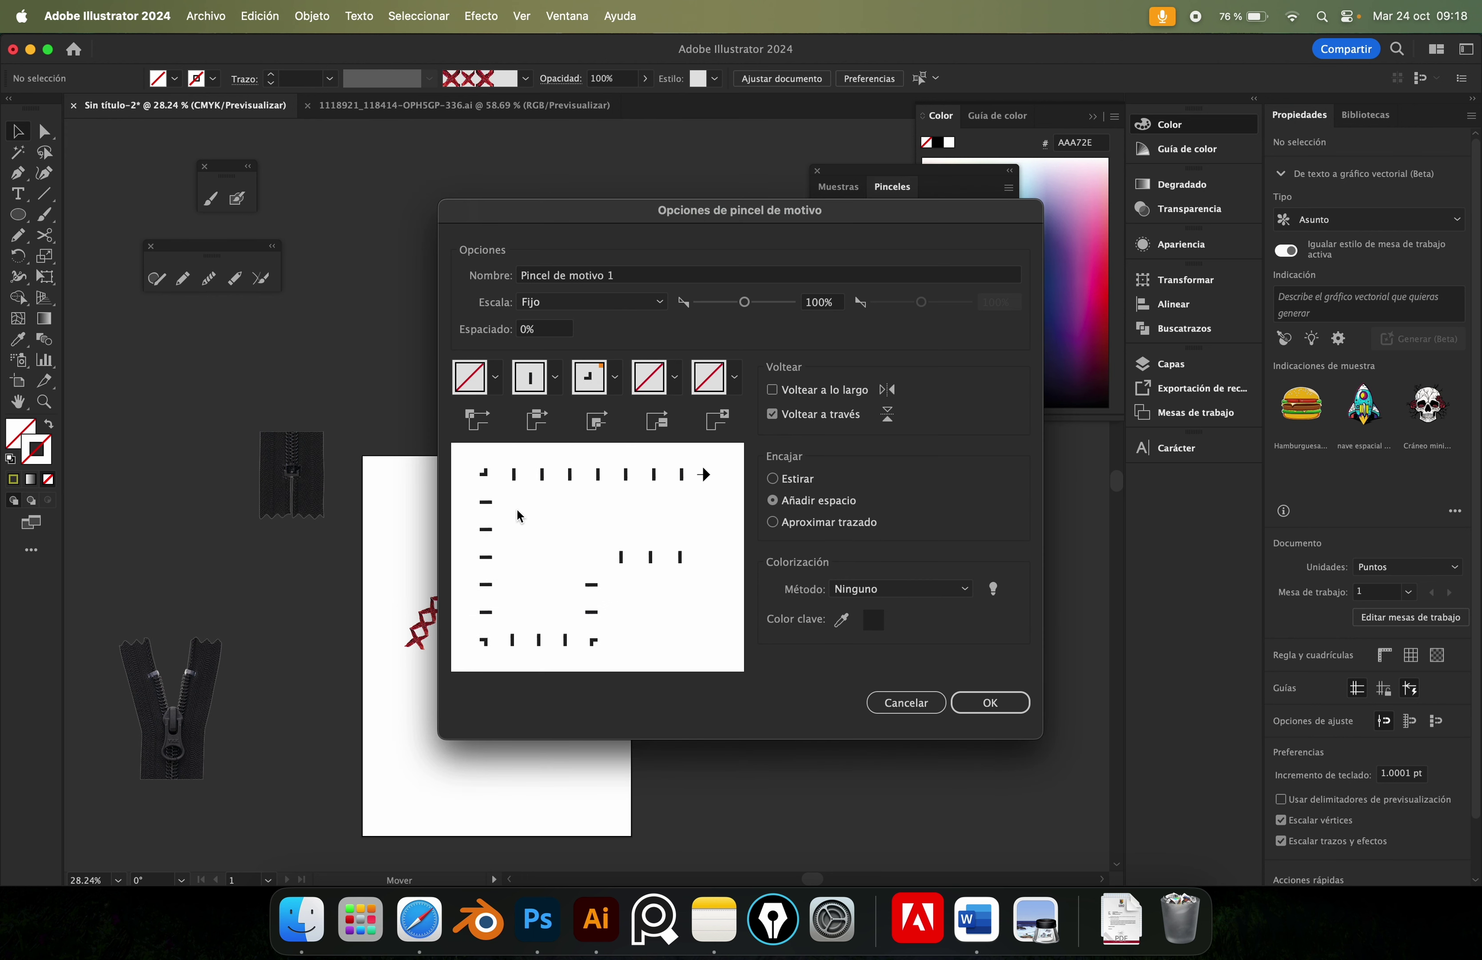
click(592, 380)
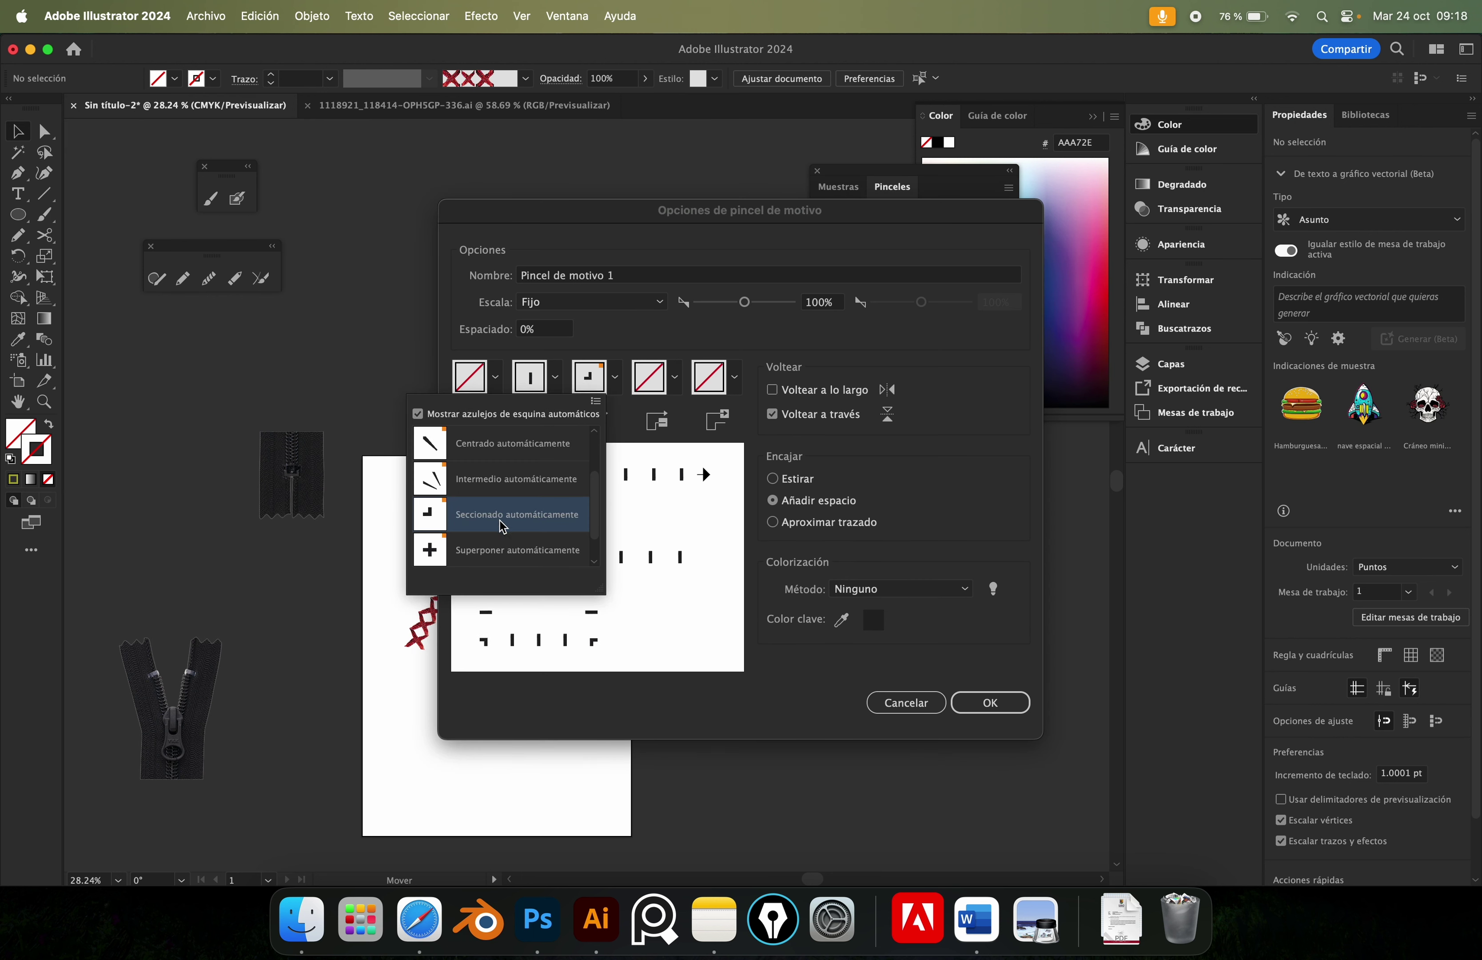
click(524, 489)
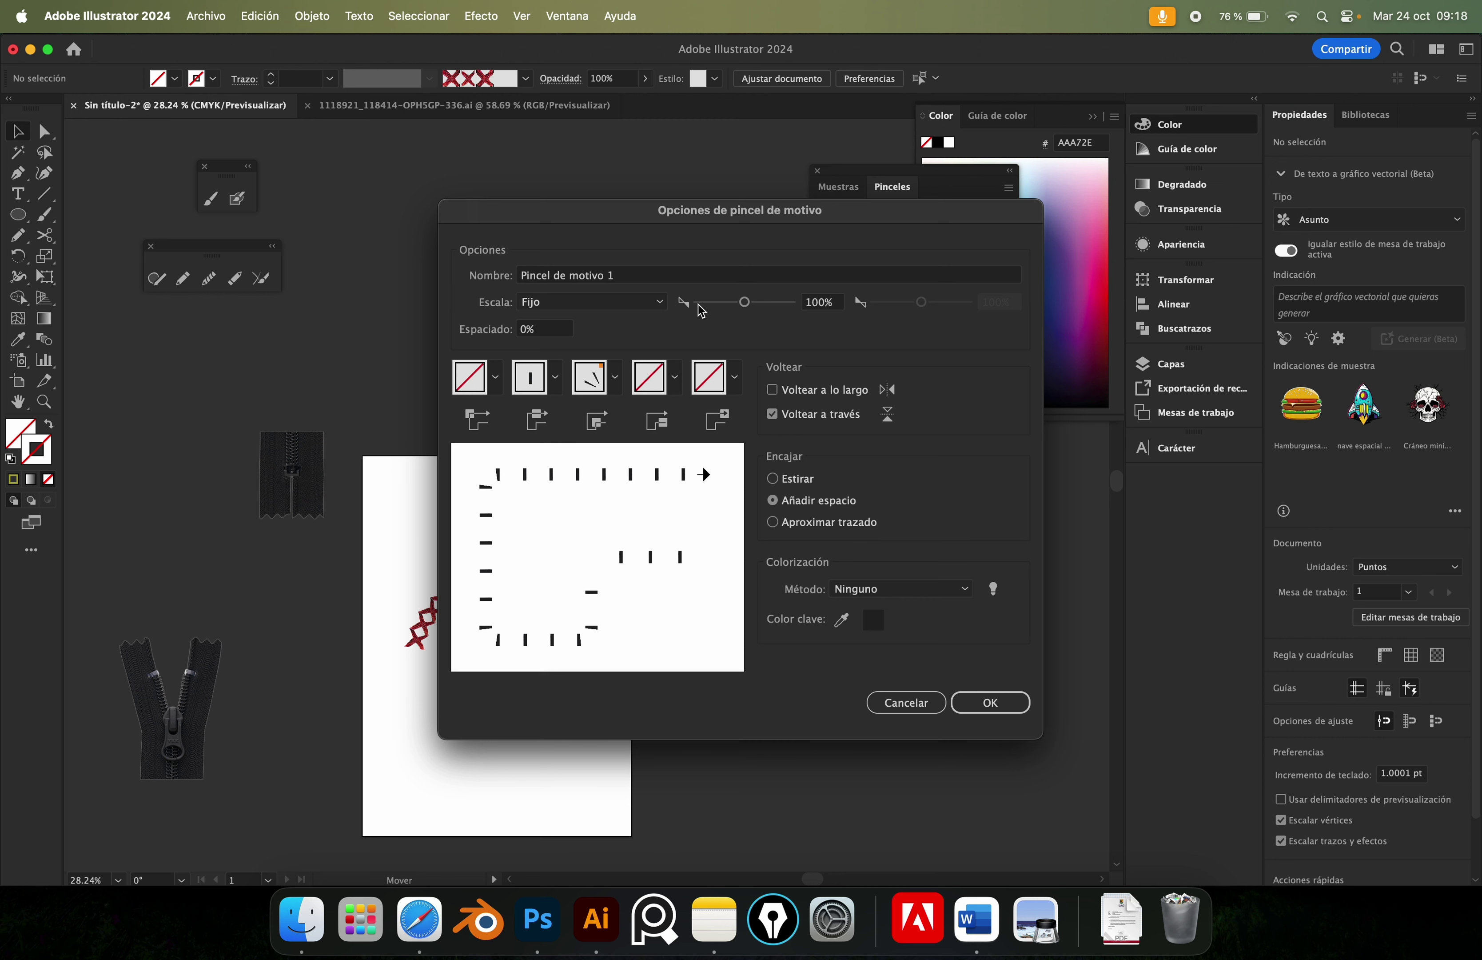
Set the brush scale to 97% and tile spacing to 1%.
click(743, 304)
mouse_move(741, 305)
mouse_down()
mouse_move(715, 307)
mouse_move(748, 315)
mouse_move(731, 317)
mouse_up()
click(544, 330)
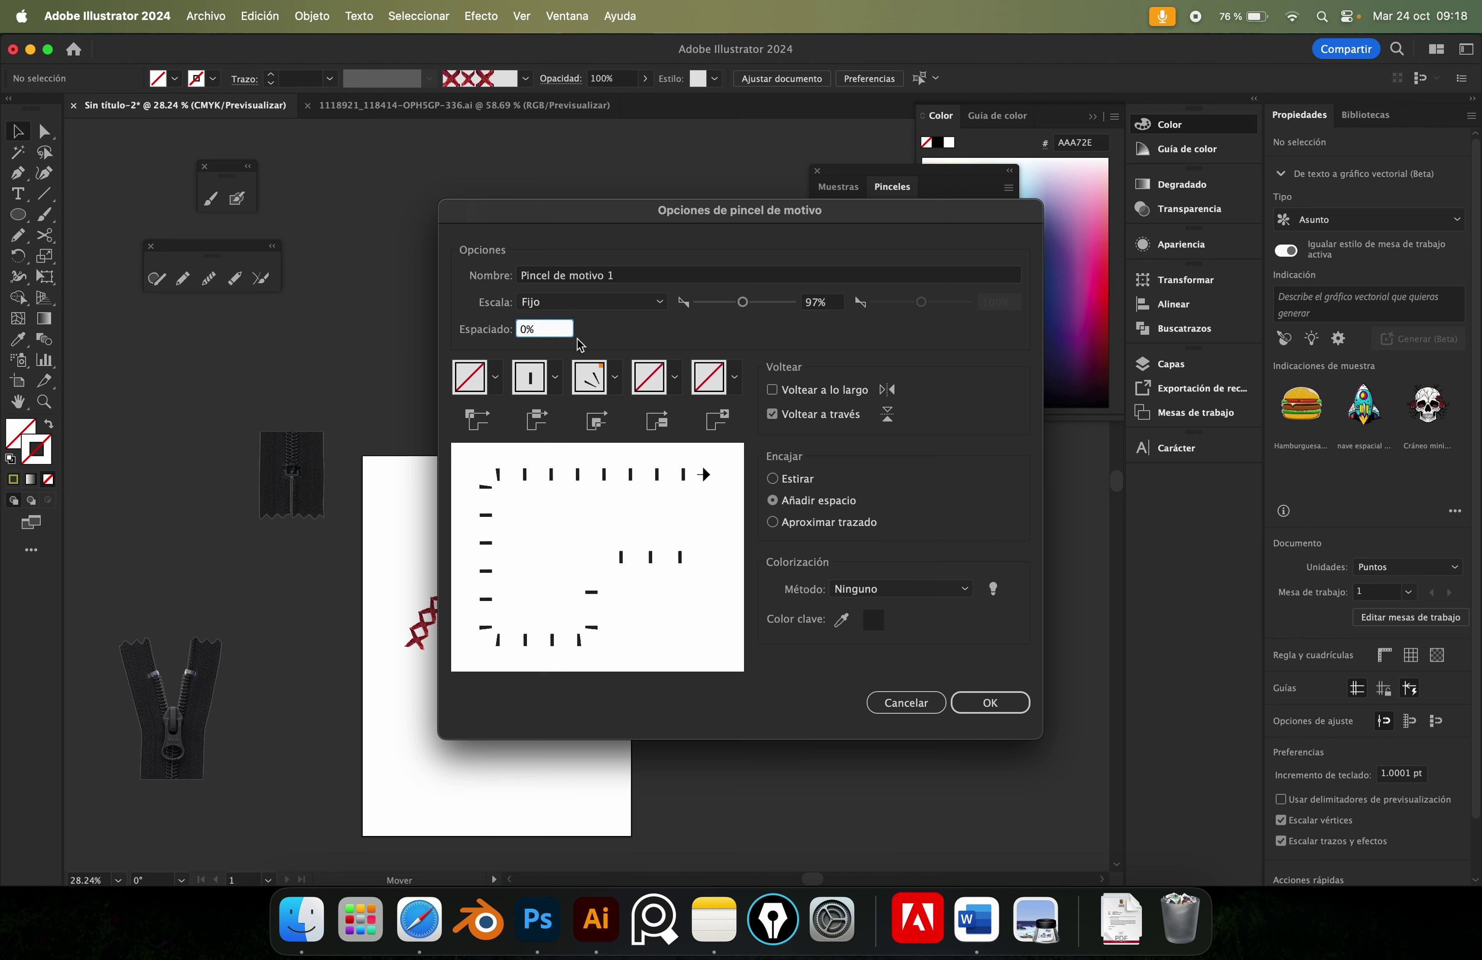
text(3)
key(Down)
key(Down)
Enable Flip Along, disable Flip Across, keep the Original side tile, and save Pincel de motivo 1.
click(808, 395)
click(773, 392)
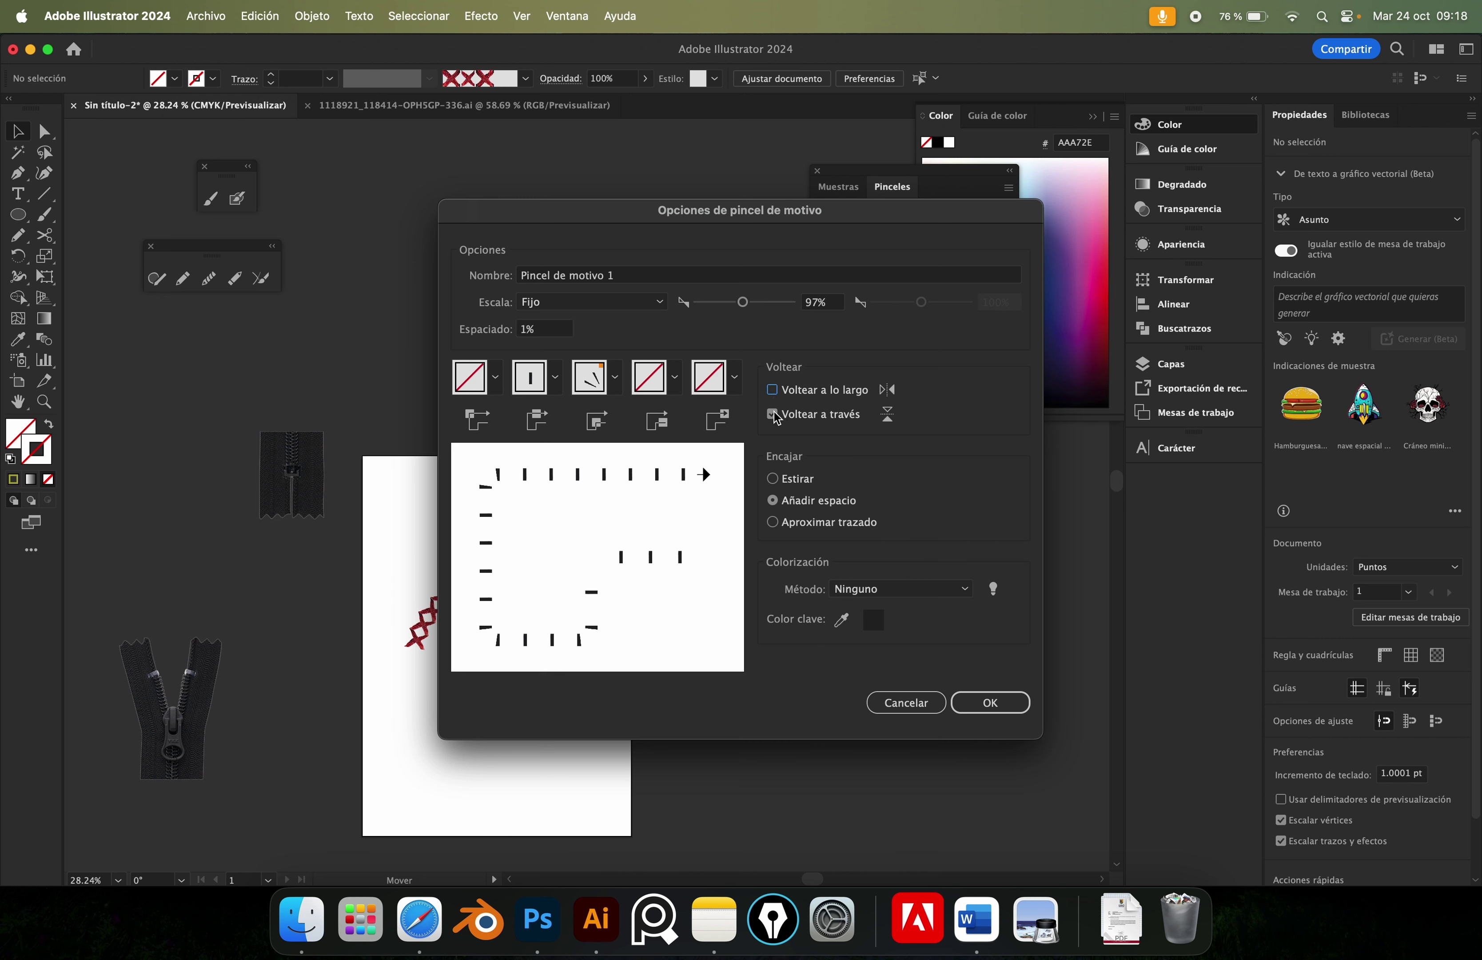
click(773, 390)
click(774, 415)
click(776, 418)
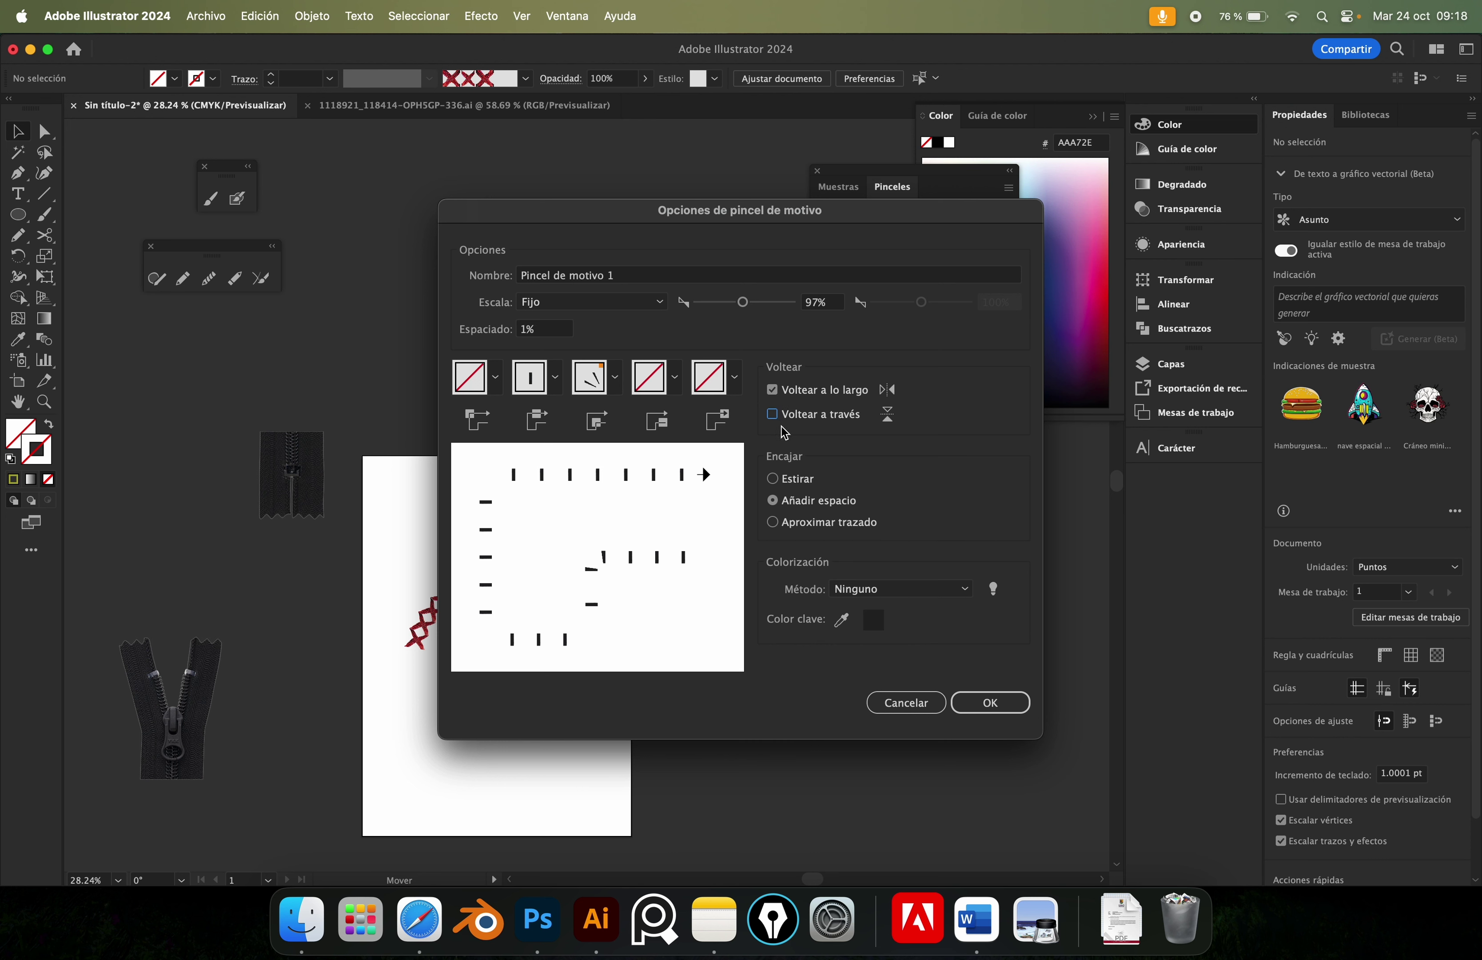
click(772, 395)
click(774, 393)
click(545, 390)
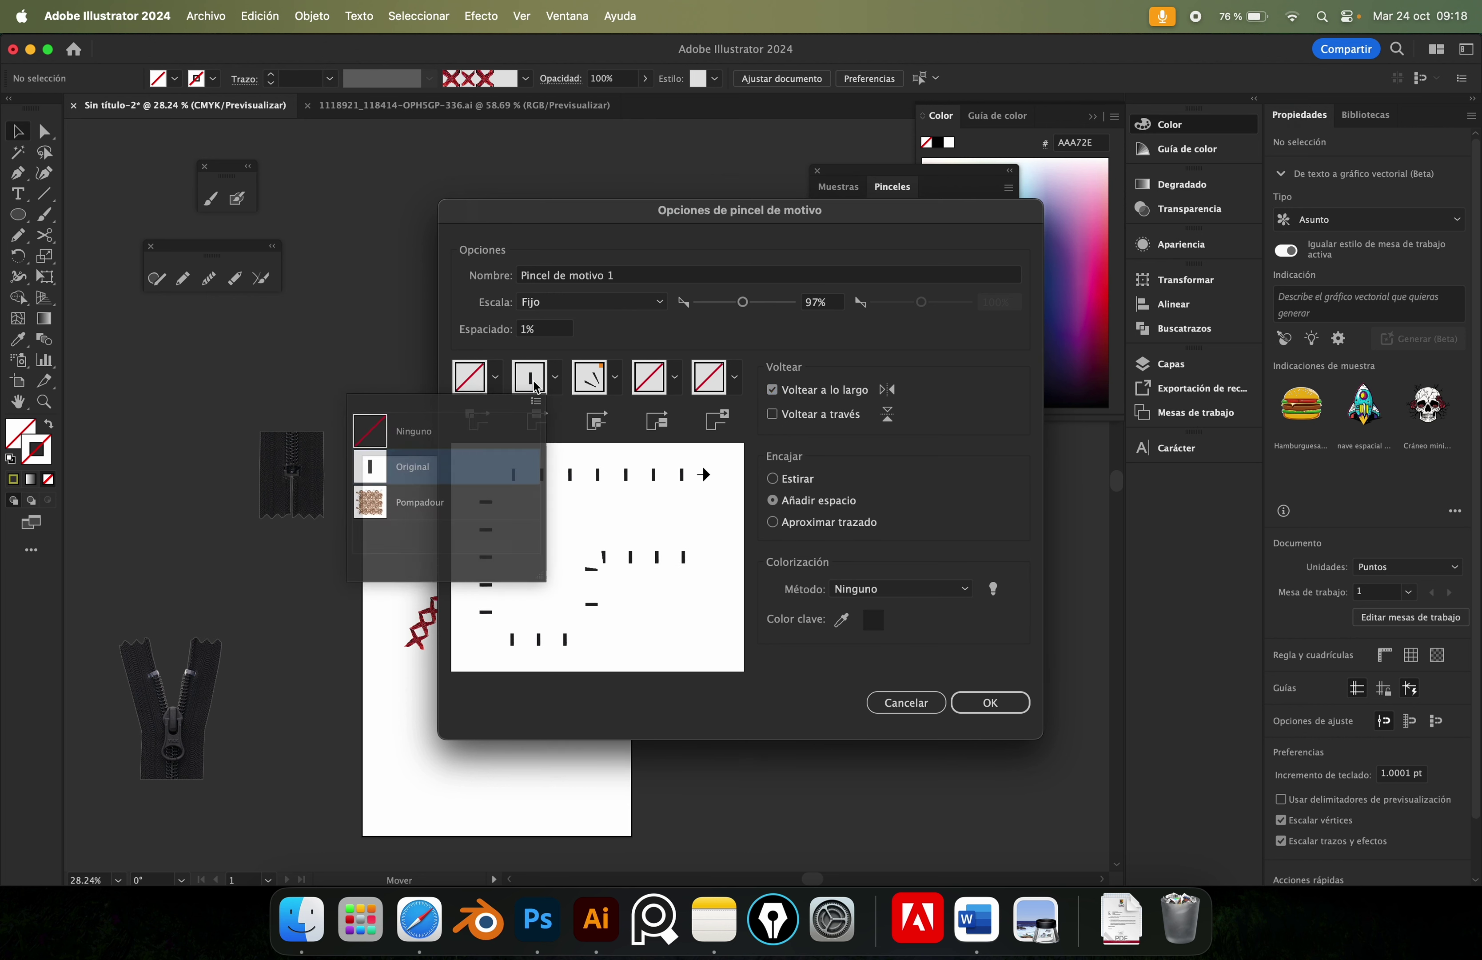
click(461, 466)
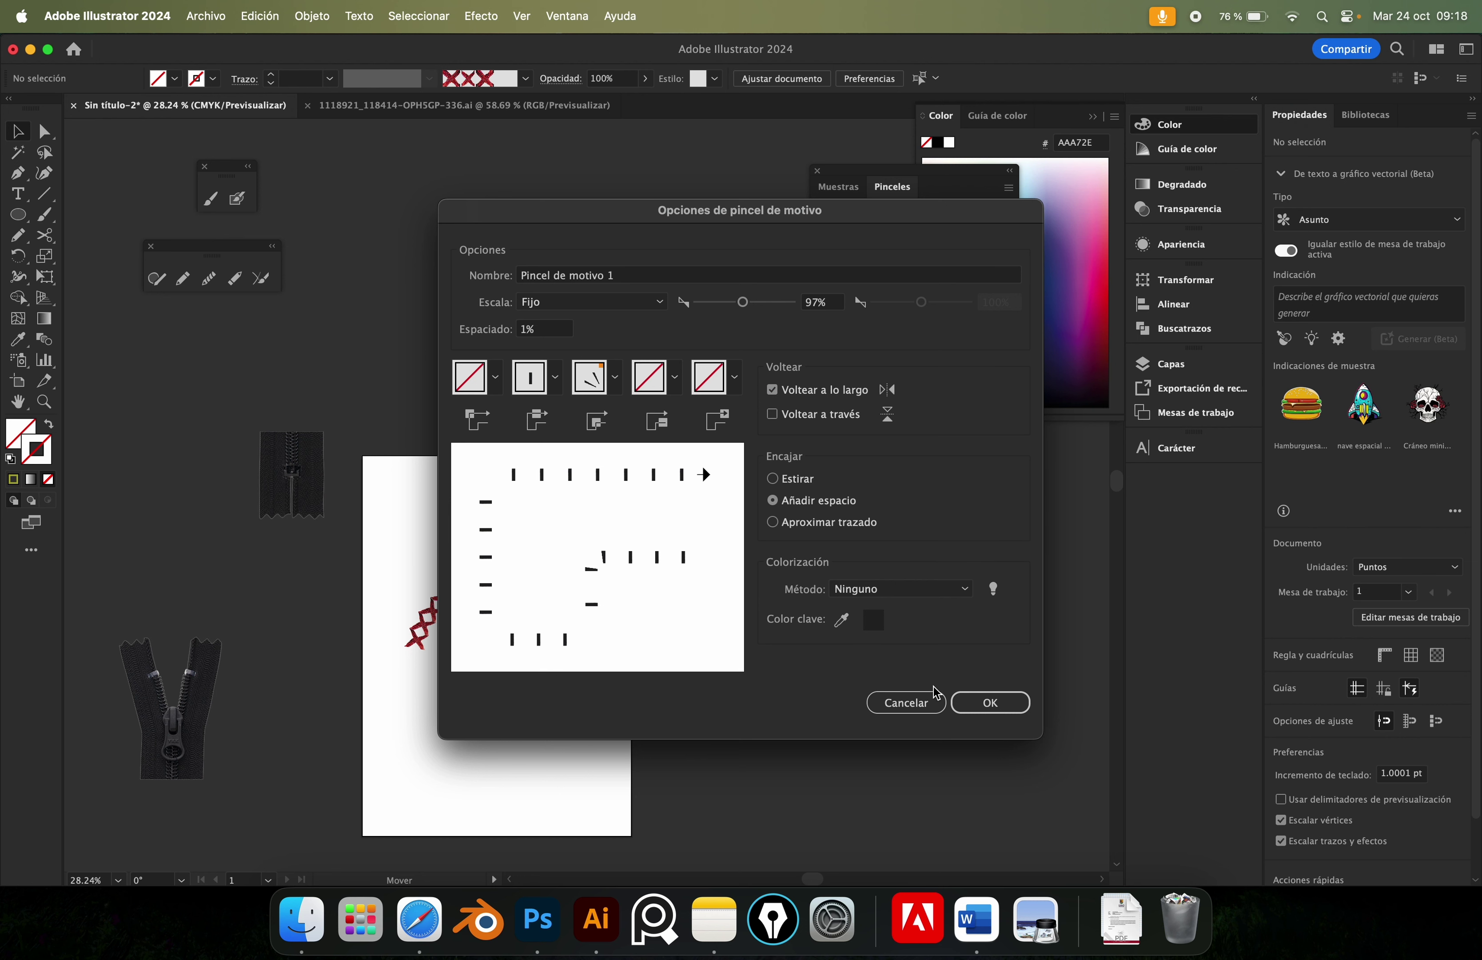
click(979, 702)
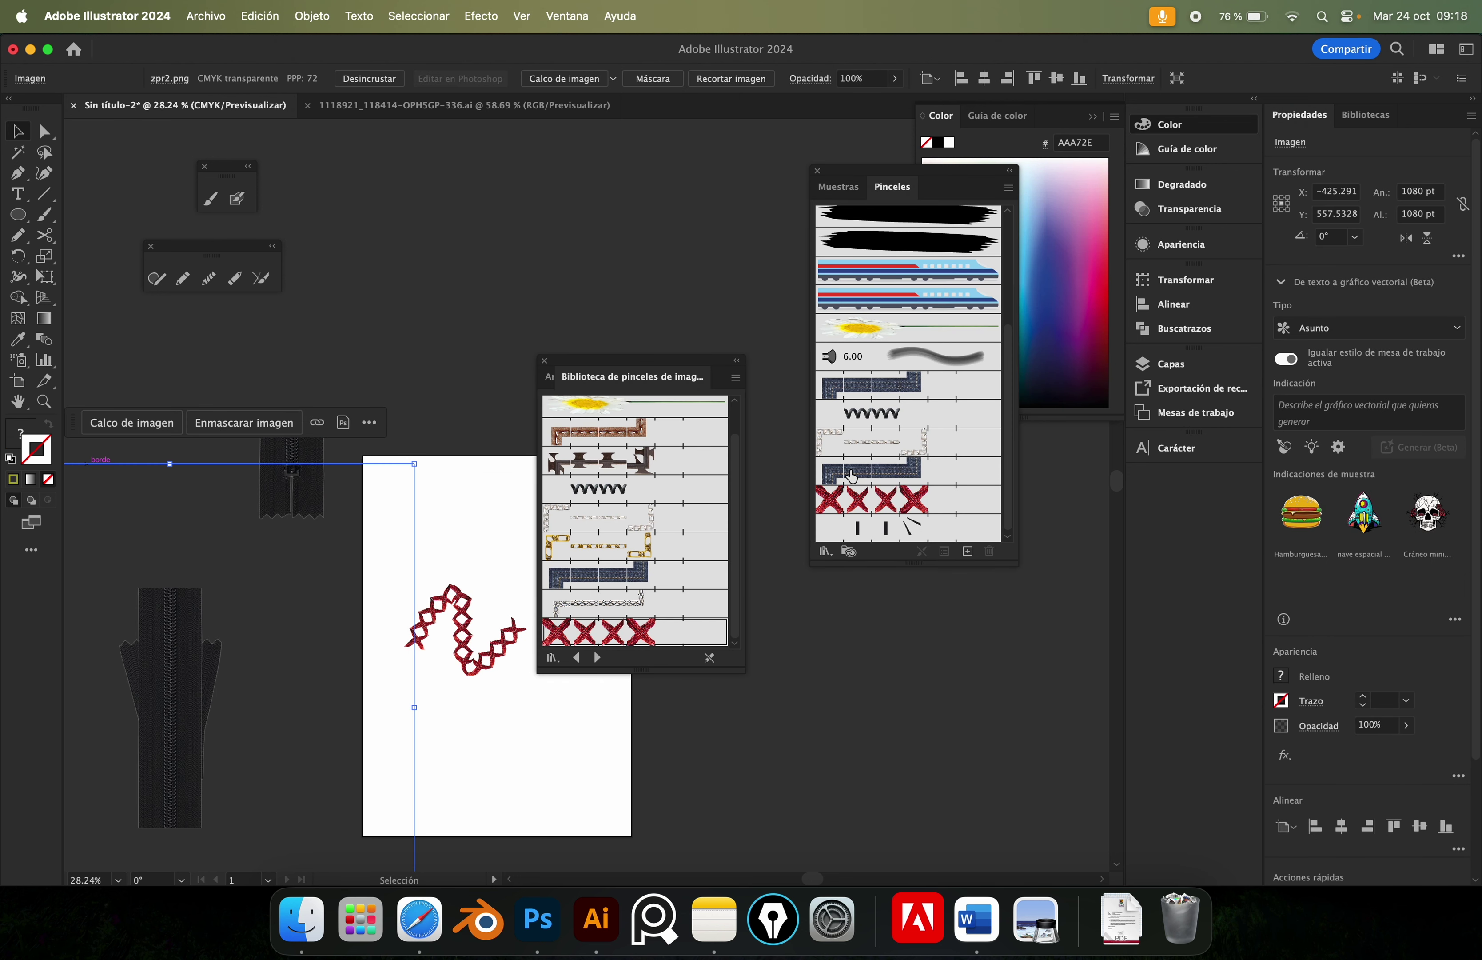
Rotate a zipper image to 270° and drag a zipper tile into Brushes as a new Pattern Brush.
scroll(1009, 362, down, 1)
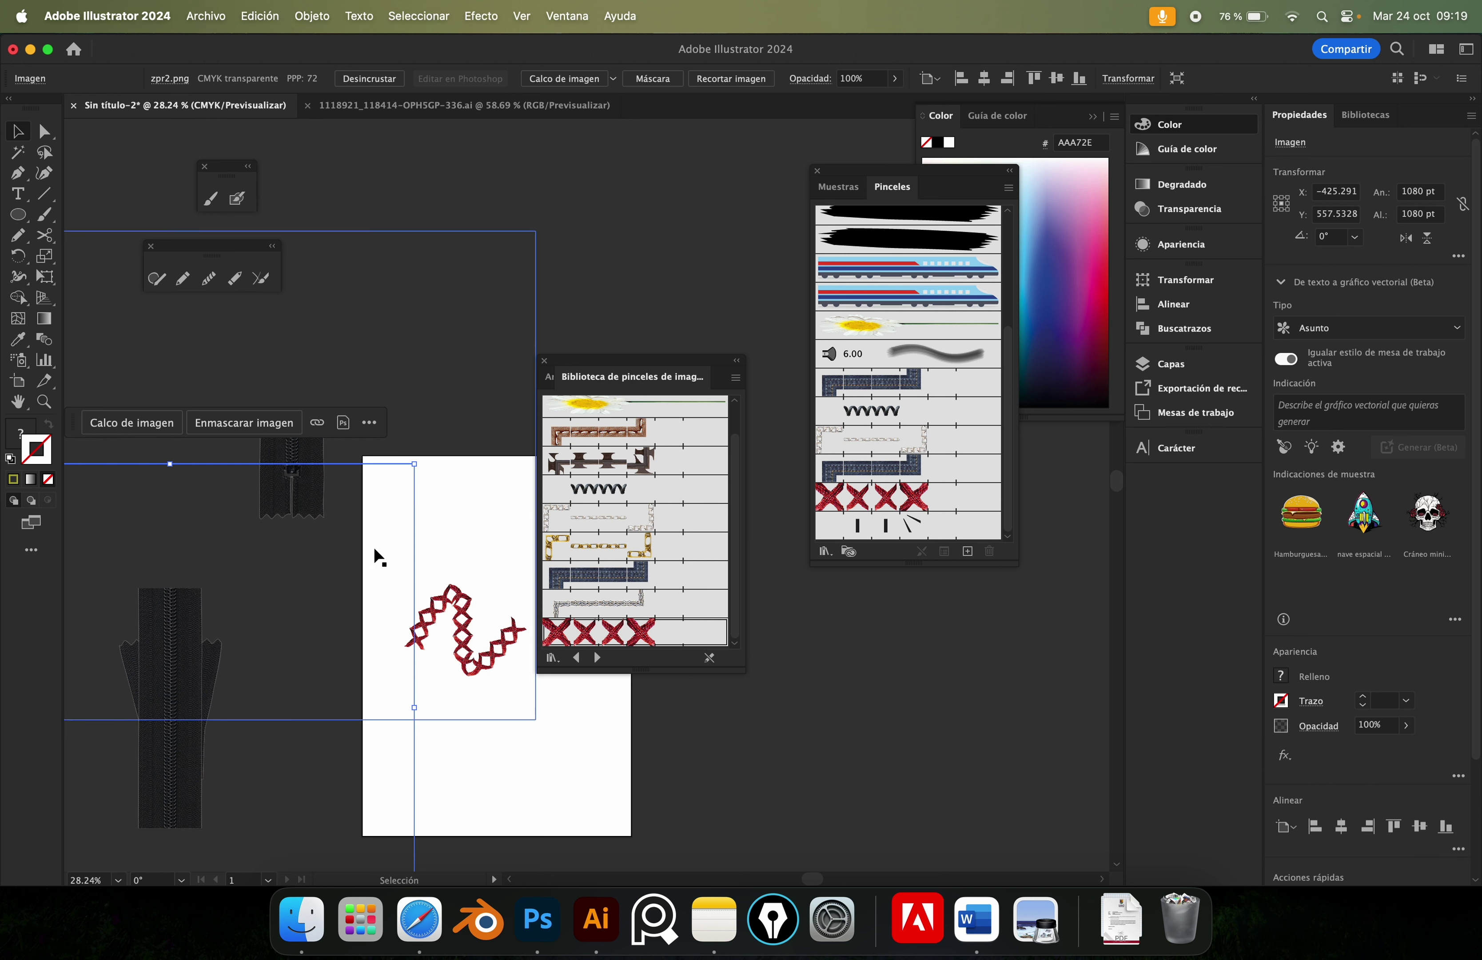
mouse_move(417, 455)
mouse_down()
mouse_move(388, 846)
mouse_move(242, 689)
mouse_up()
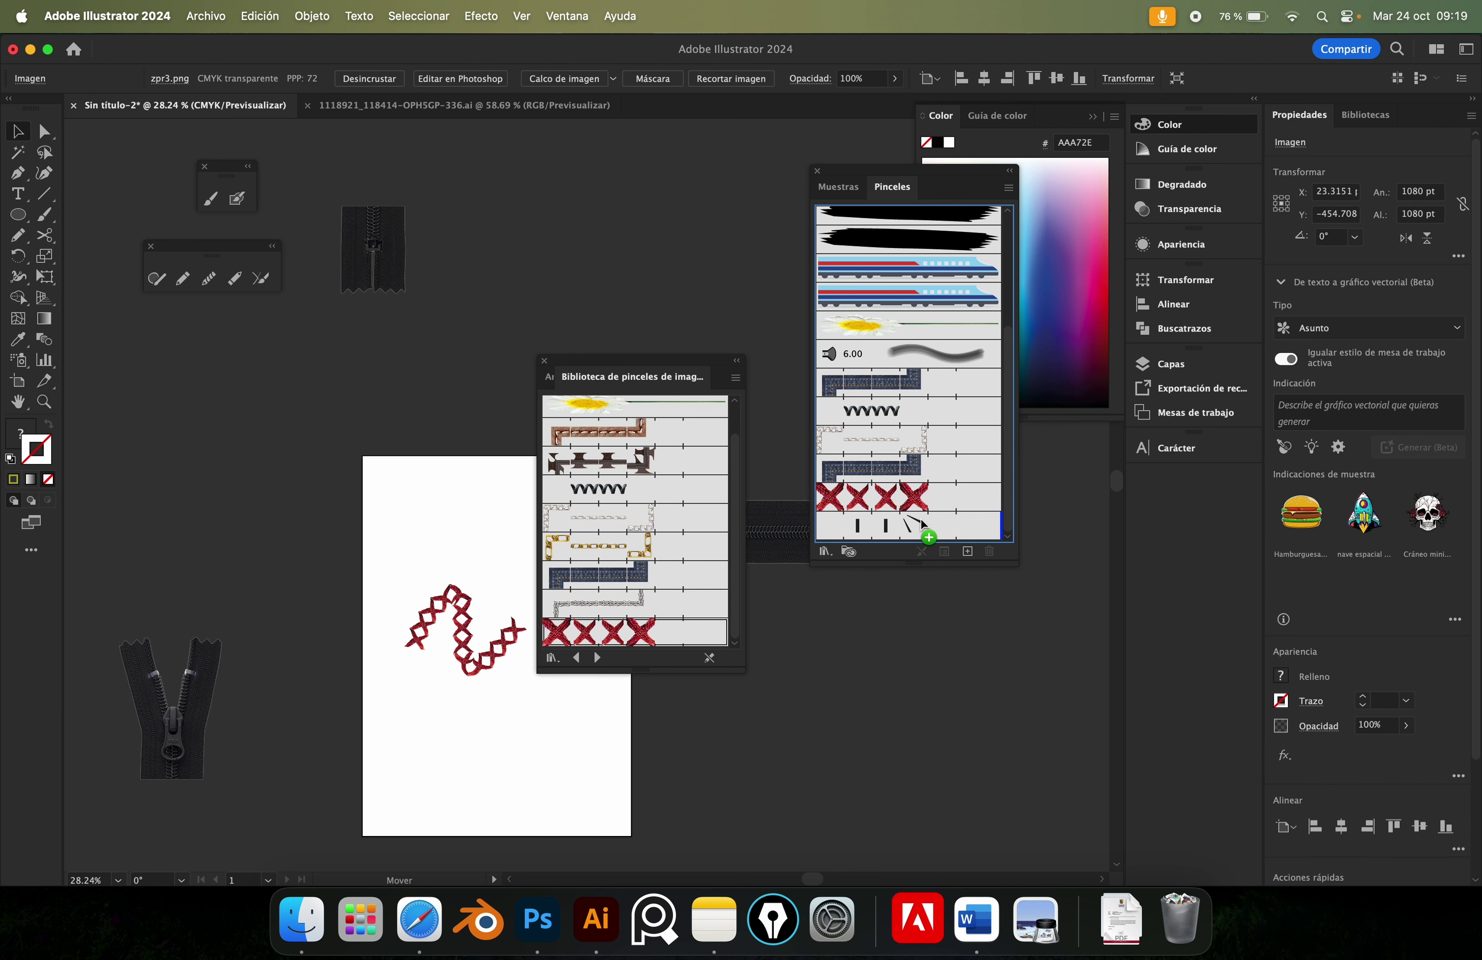
drag(269, 653, 922, 530)
click(676, 558)
click(820, 595)
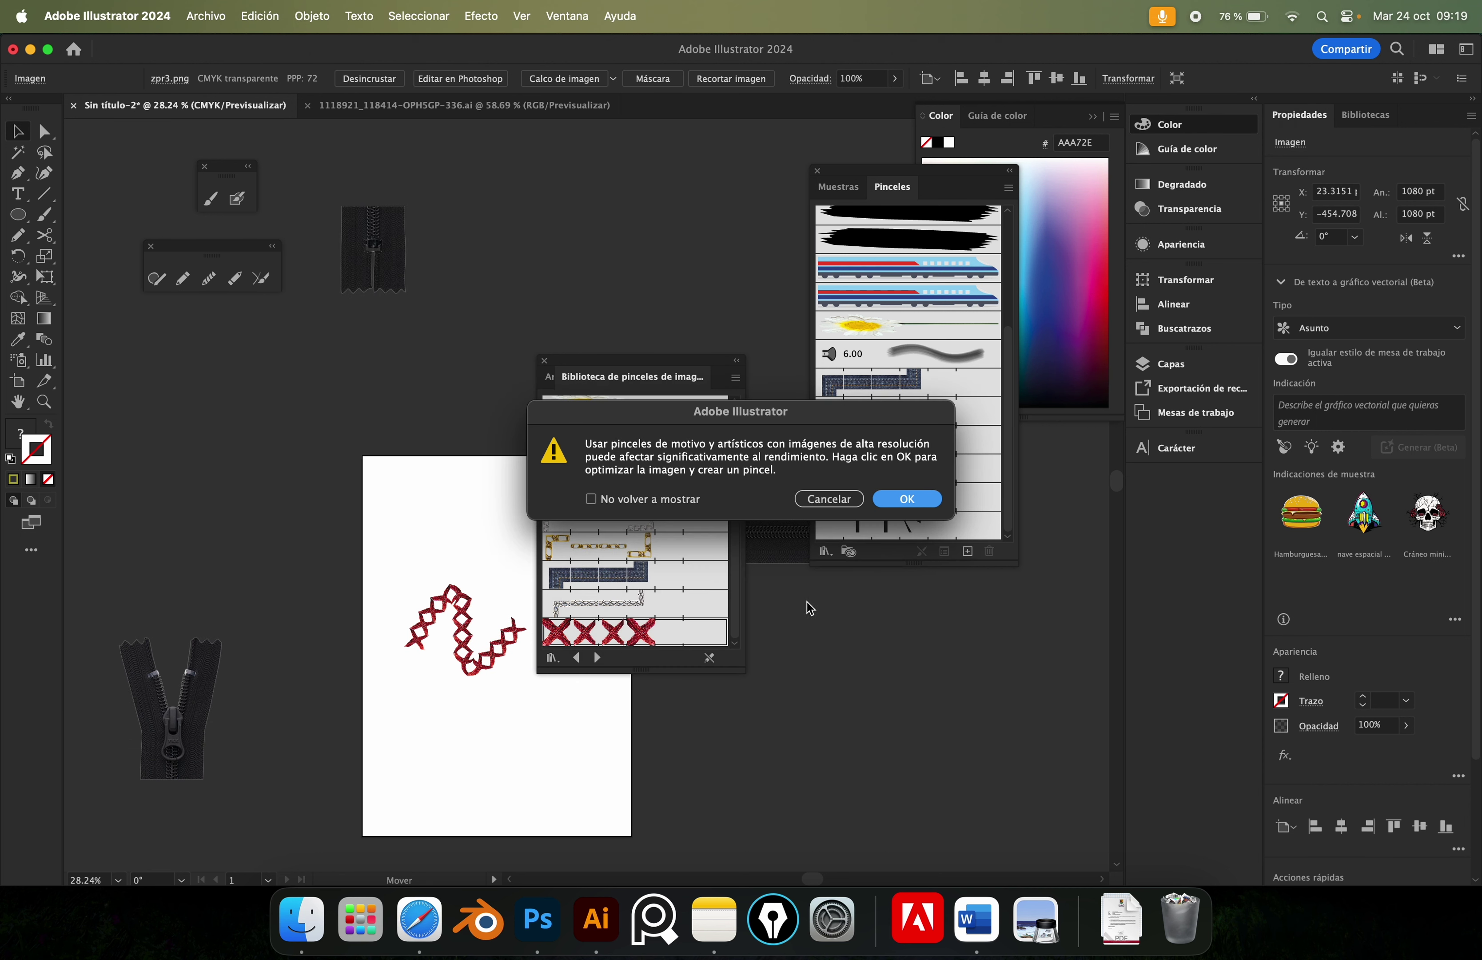
click(898, 500)
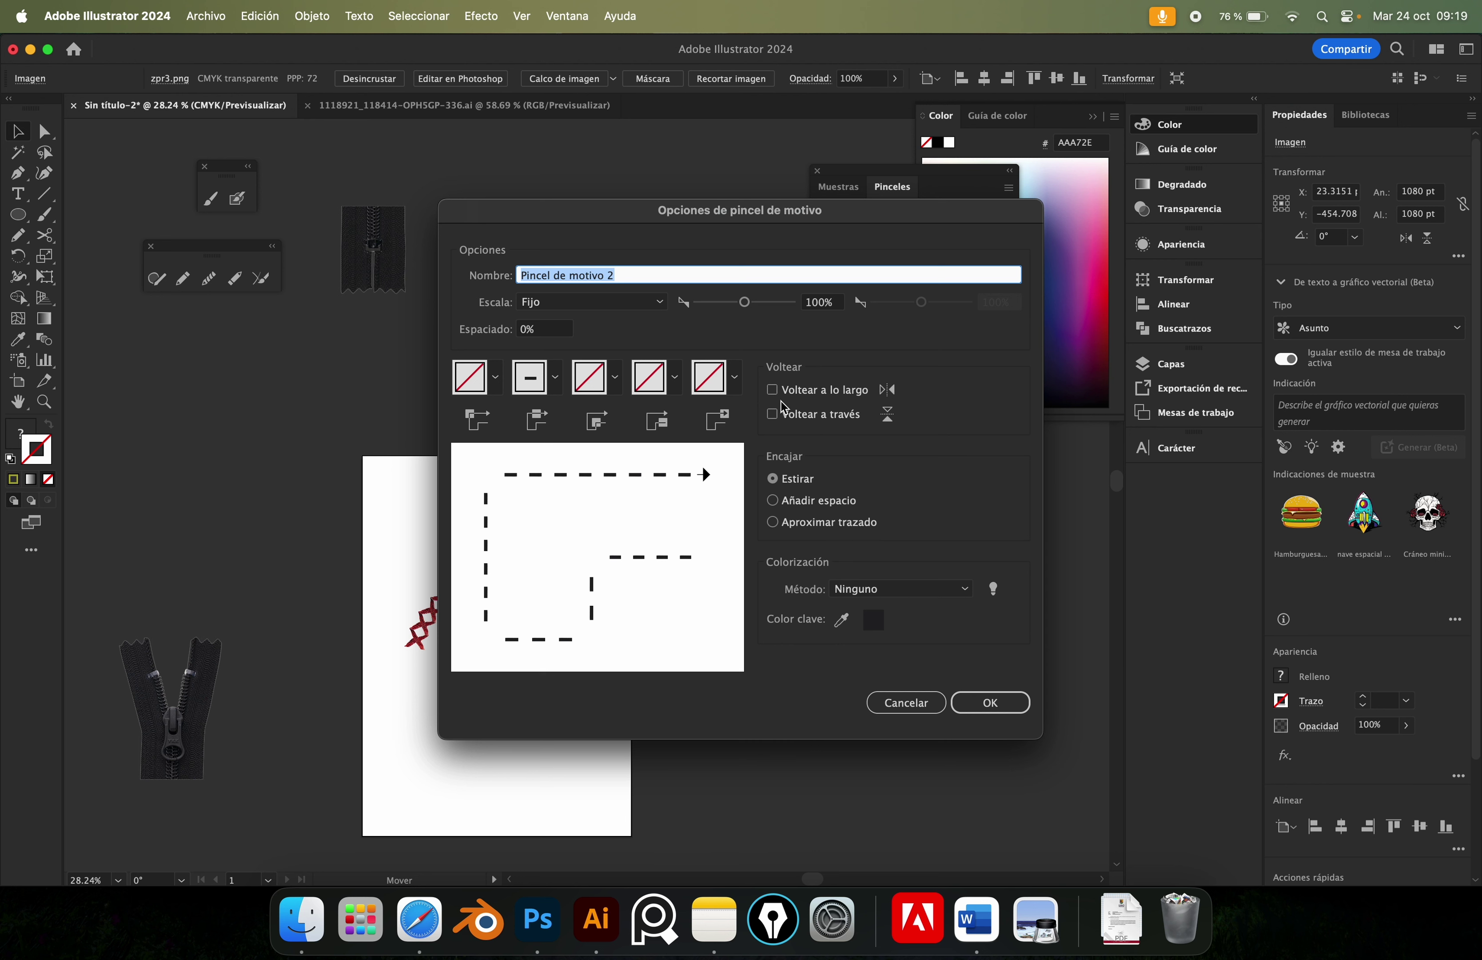
Enable Flip Along and Flip Across, set Auto-Centered corners, and save Pincel de motivo 2.
click(772, 390)
click(773, 414)
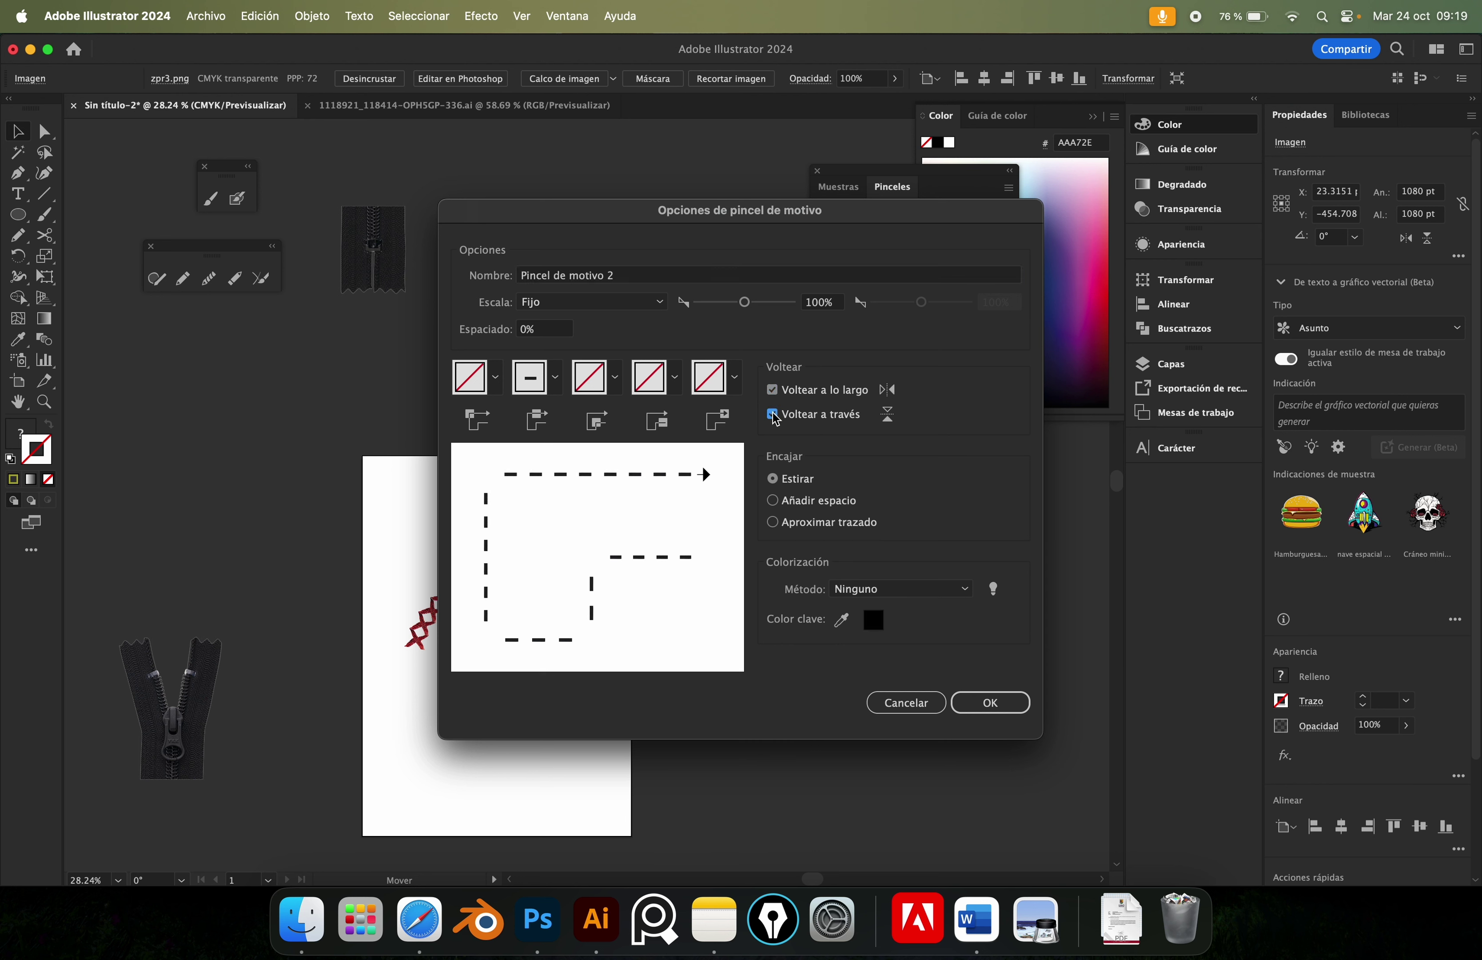
click(615, 376)
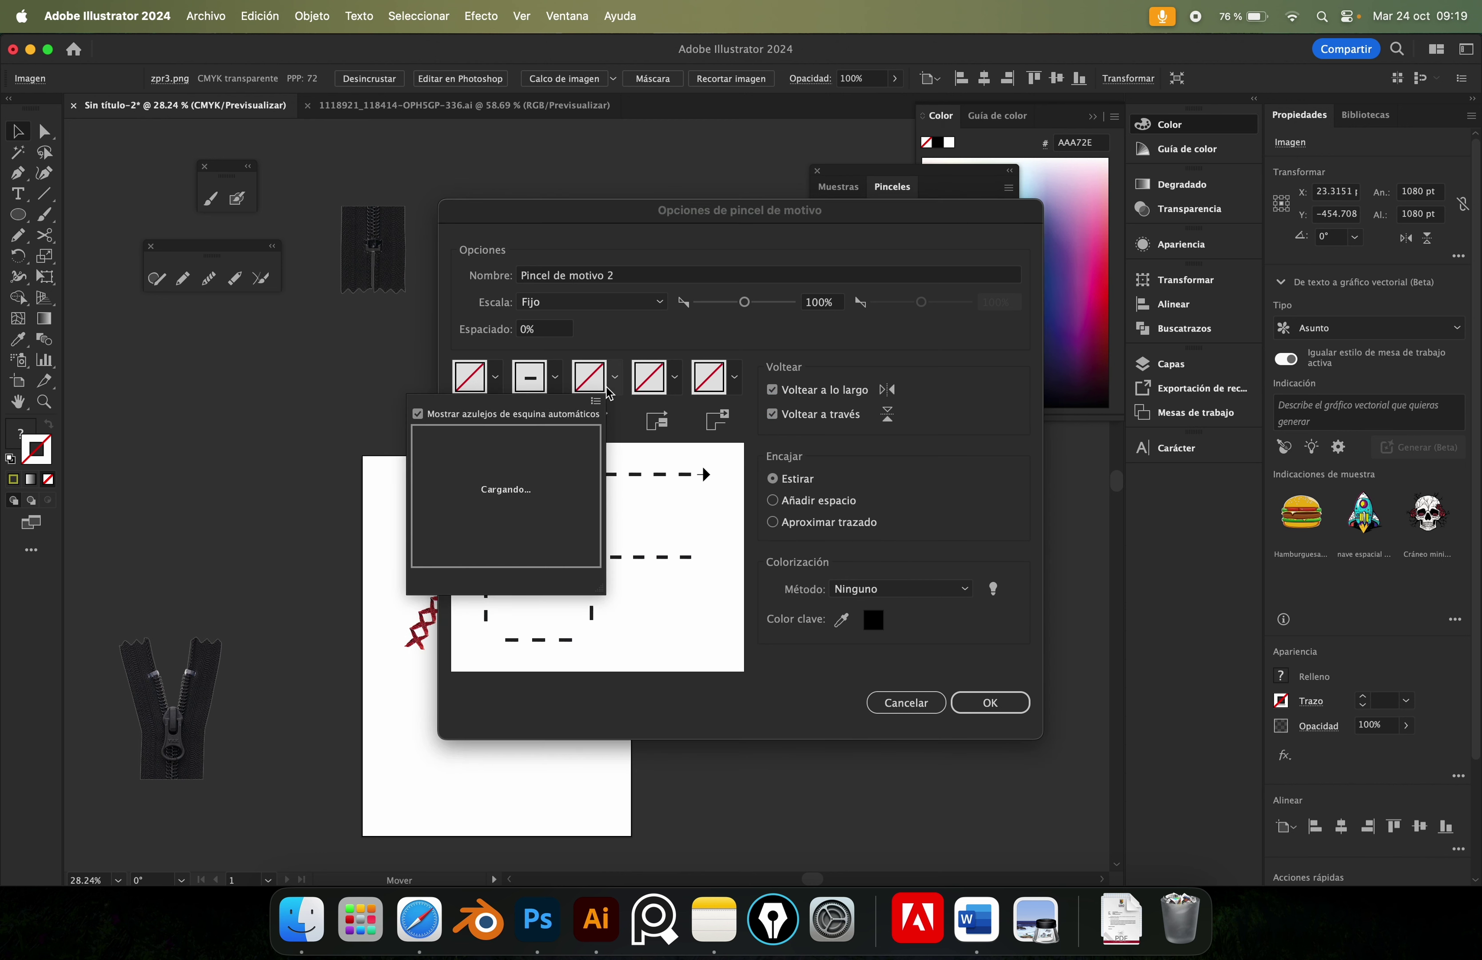
click(516, 515)
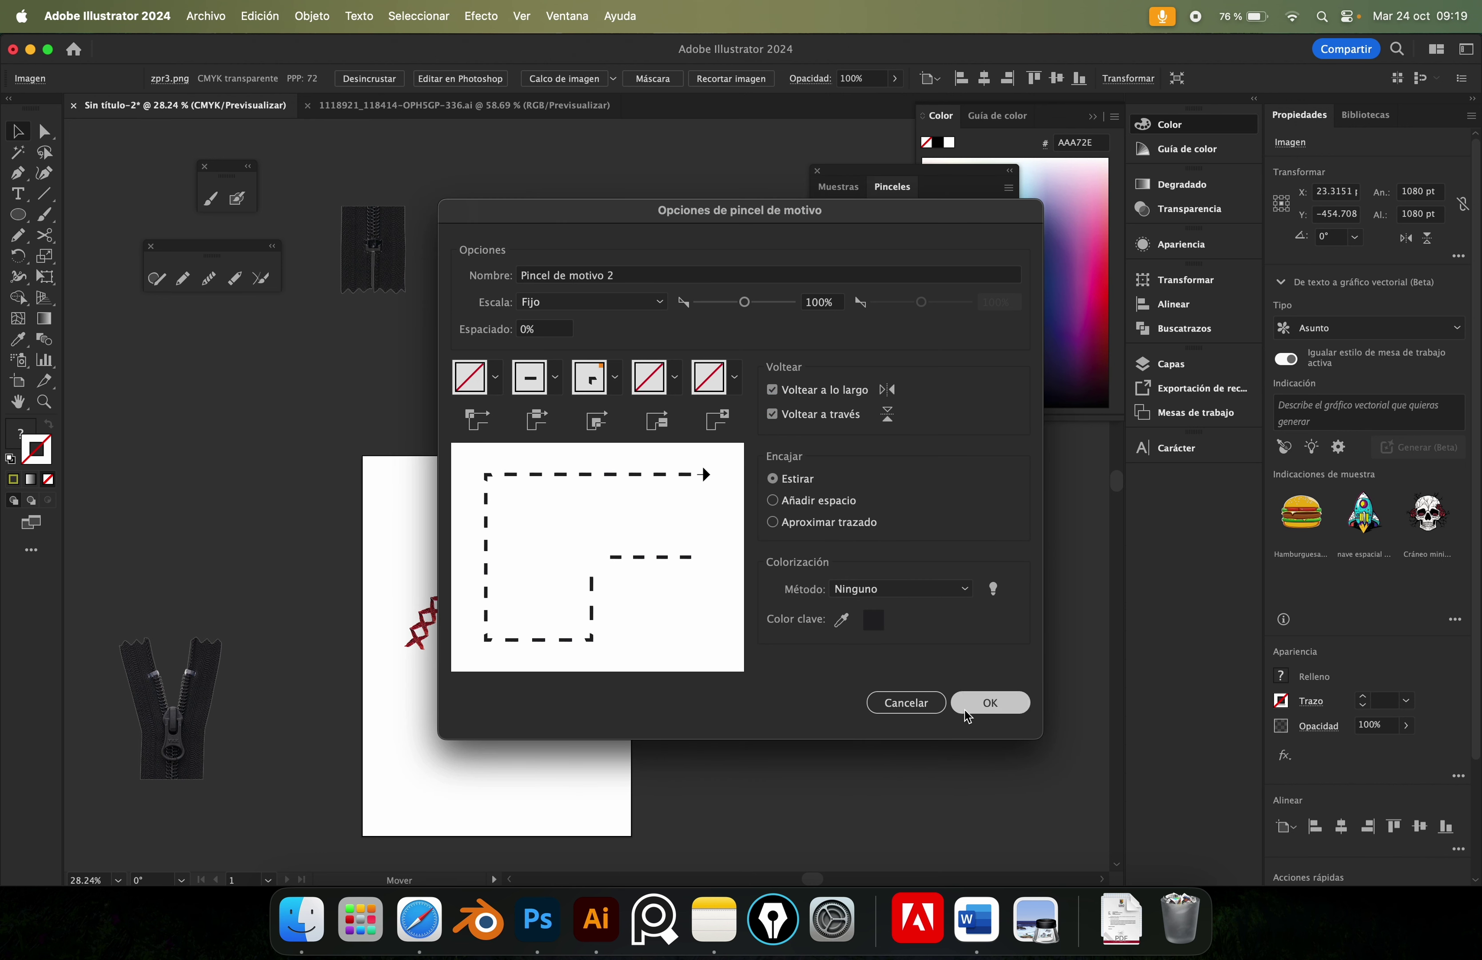
click(990, 703)
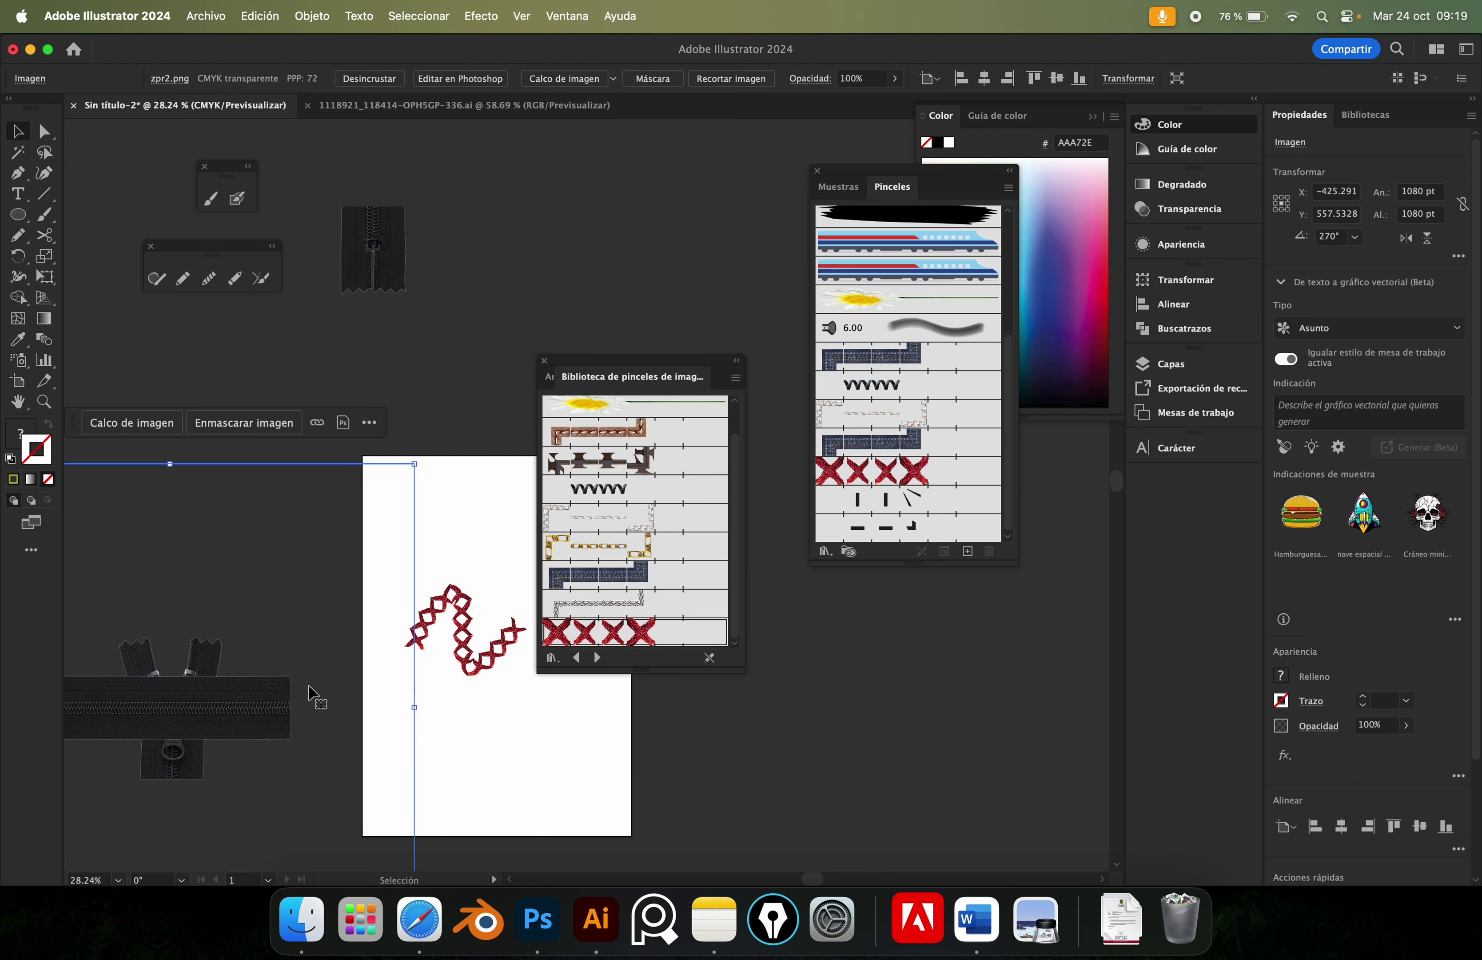
Reposition the zipper images, dismissing an accidental new-brush prompt, and select the vertical zipper.
mouse_move(281, 705)
mouse_down()
mouse_move(312, 579)
mouse_move(290, 461)
mouse_up()
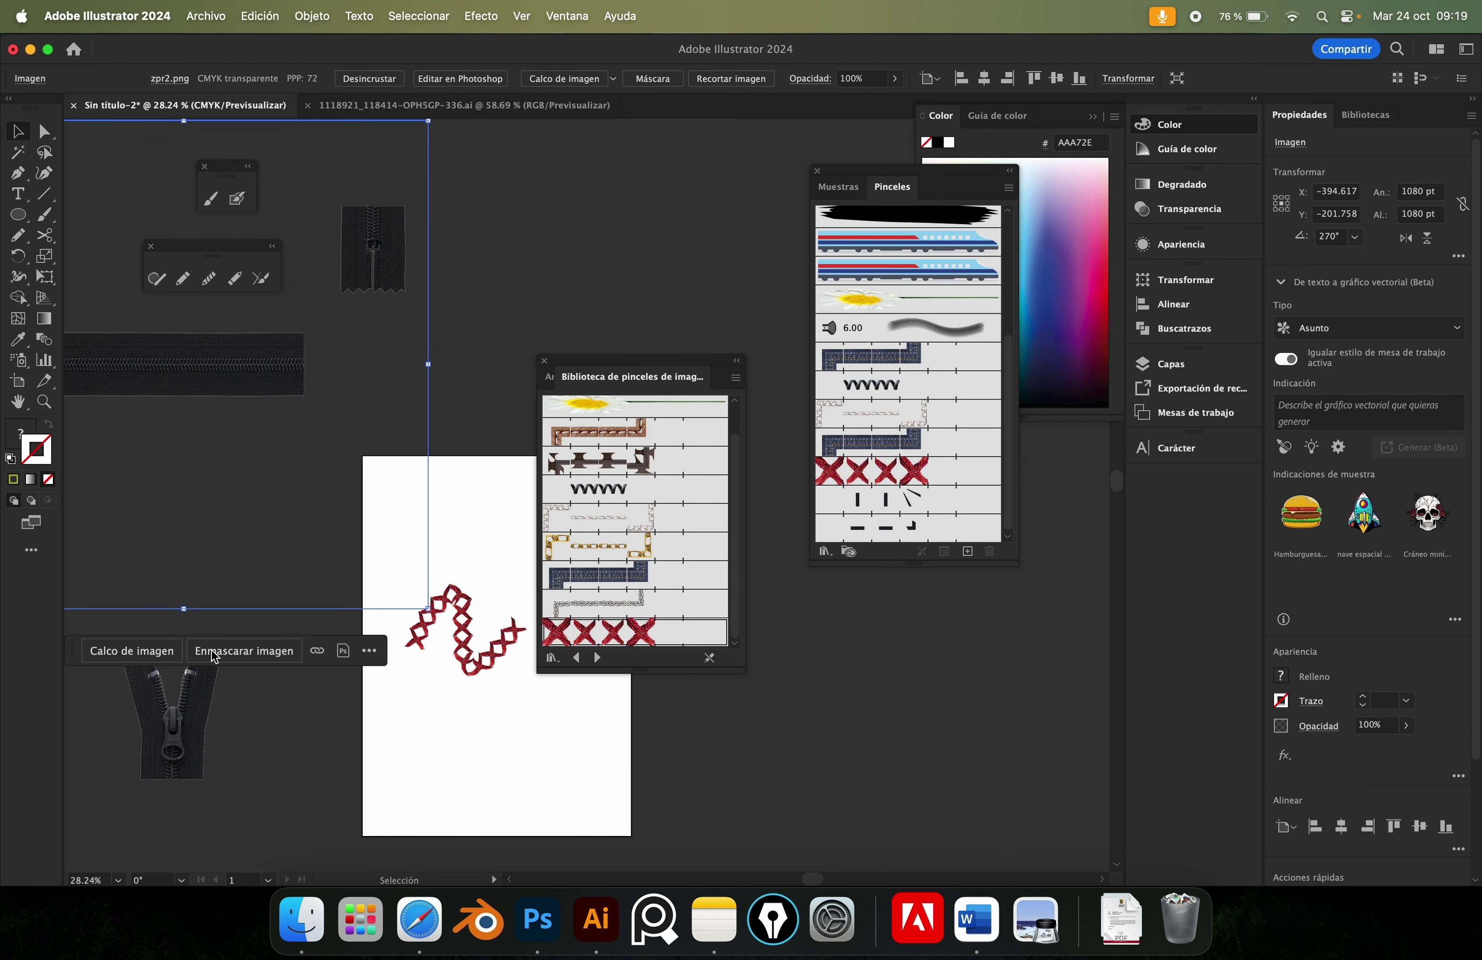
drag(184, 733, 832, 530)
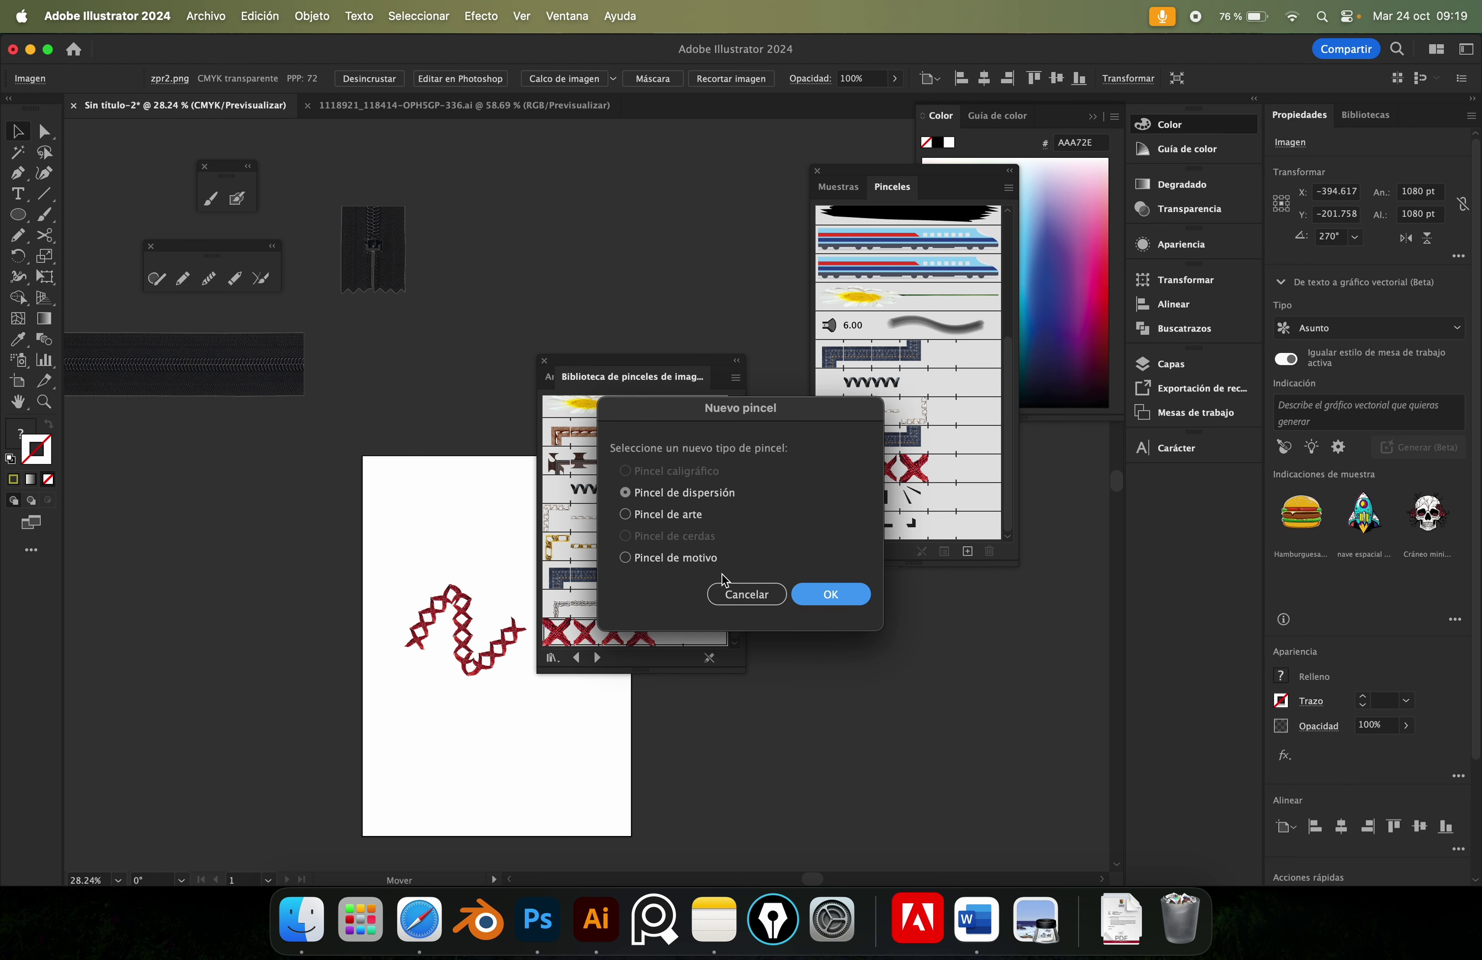
click(747, 594)
mouse_move(298, 645)
mouse_down()
mouse_move(633, 552)
mouse_move(826, 573)
mouse_move(788, 727)
mouse_up()
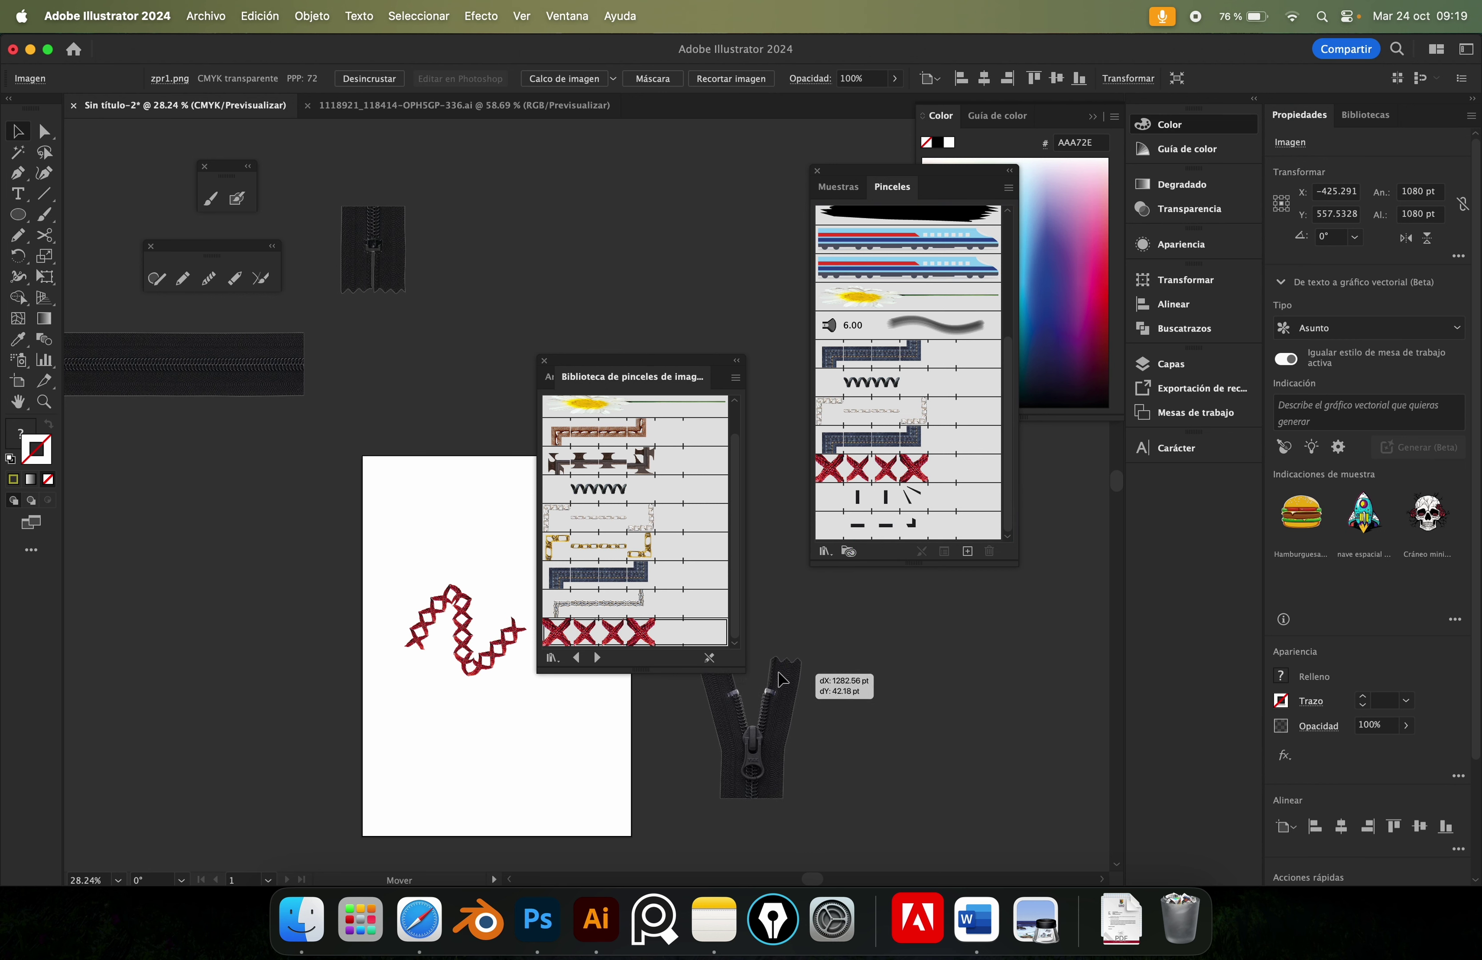
click(947, 527)
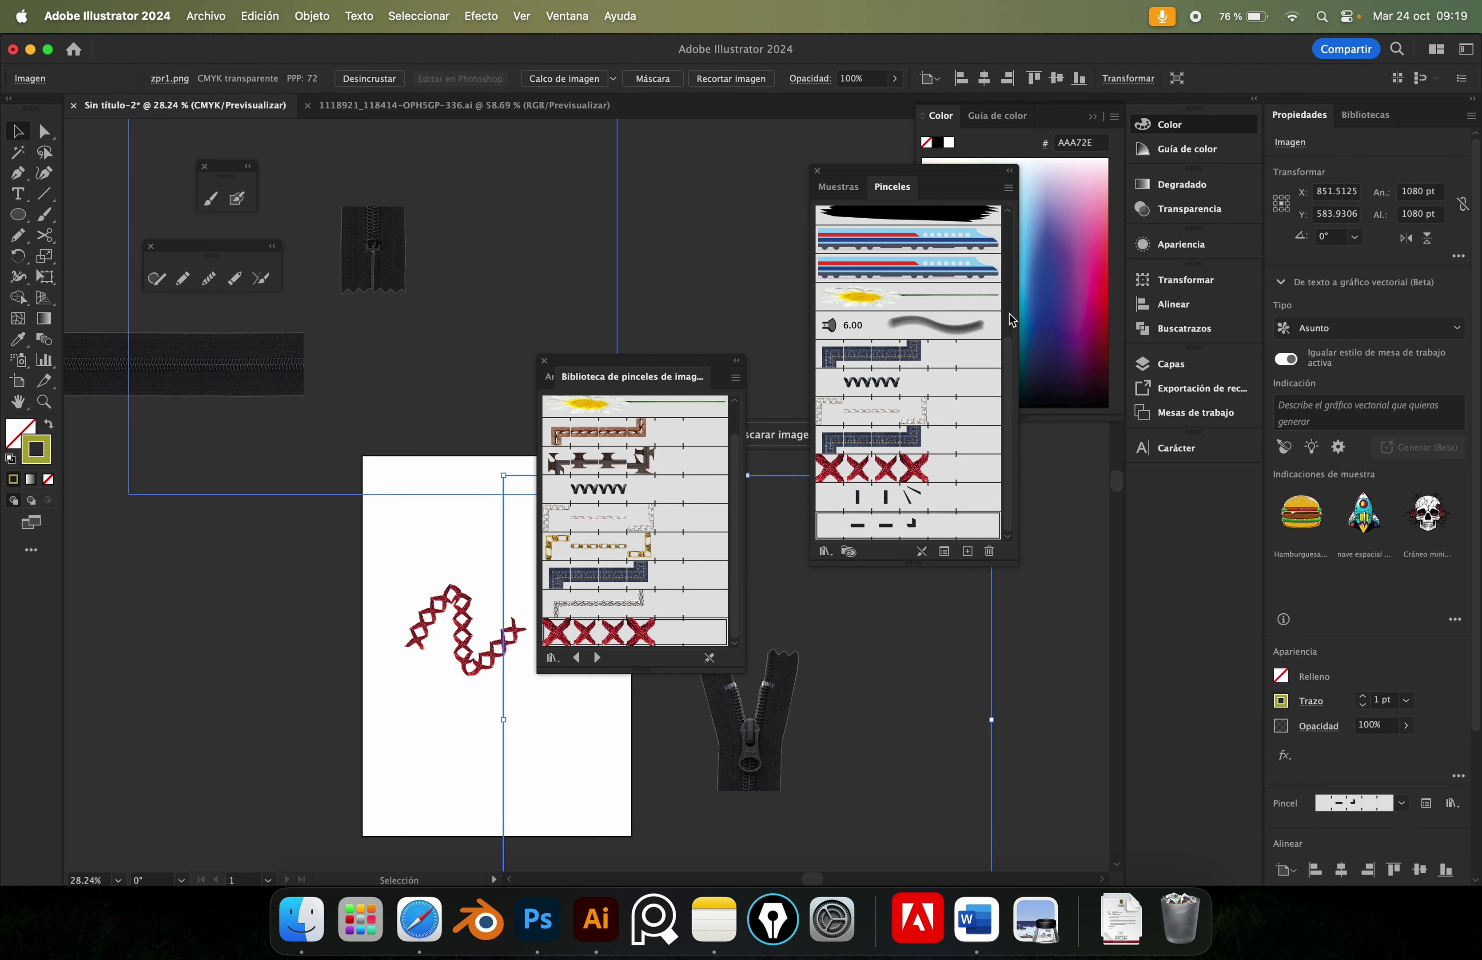
scroll(1010, 321, up, 5)
scroll(1010, 343, down, 5)
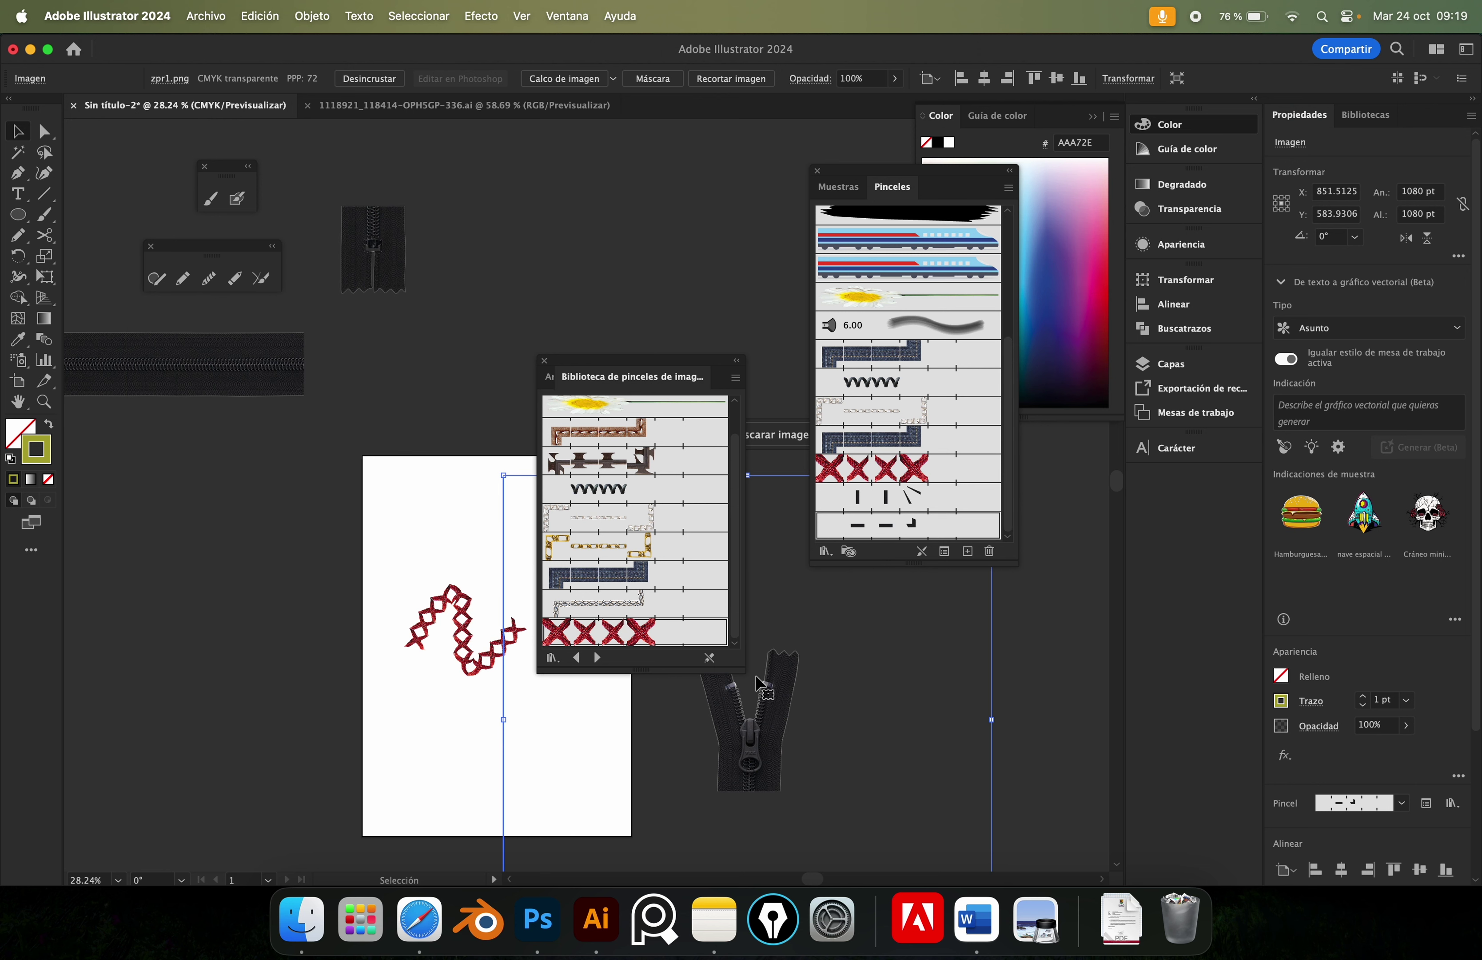
Try a Pattern Brush from the vertical zipper with an auto-centred corner and no side tile.
drag(757, 664, 838, 545)
click(735, 557)
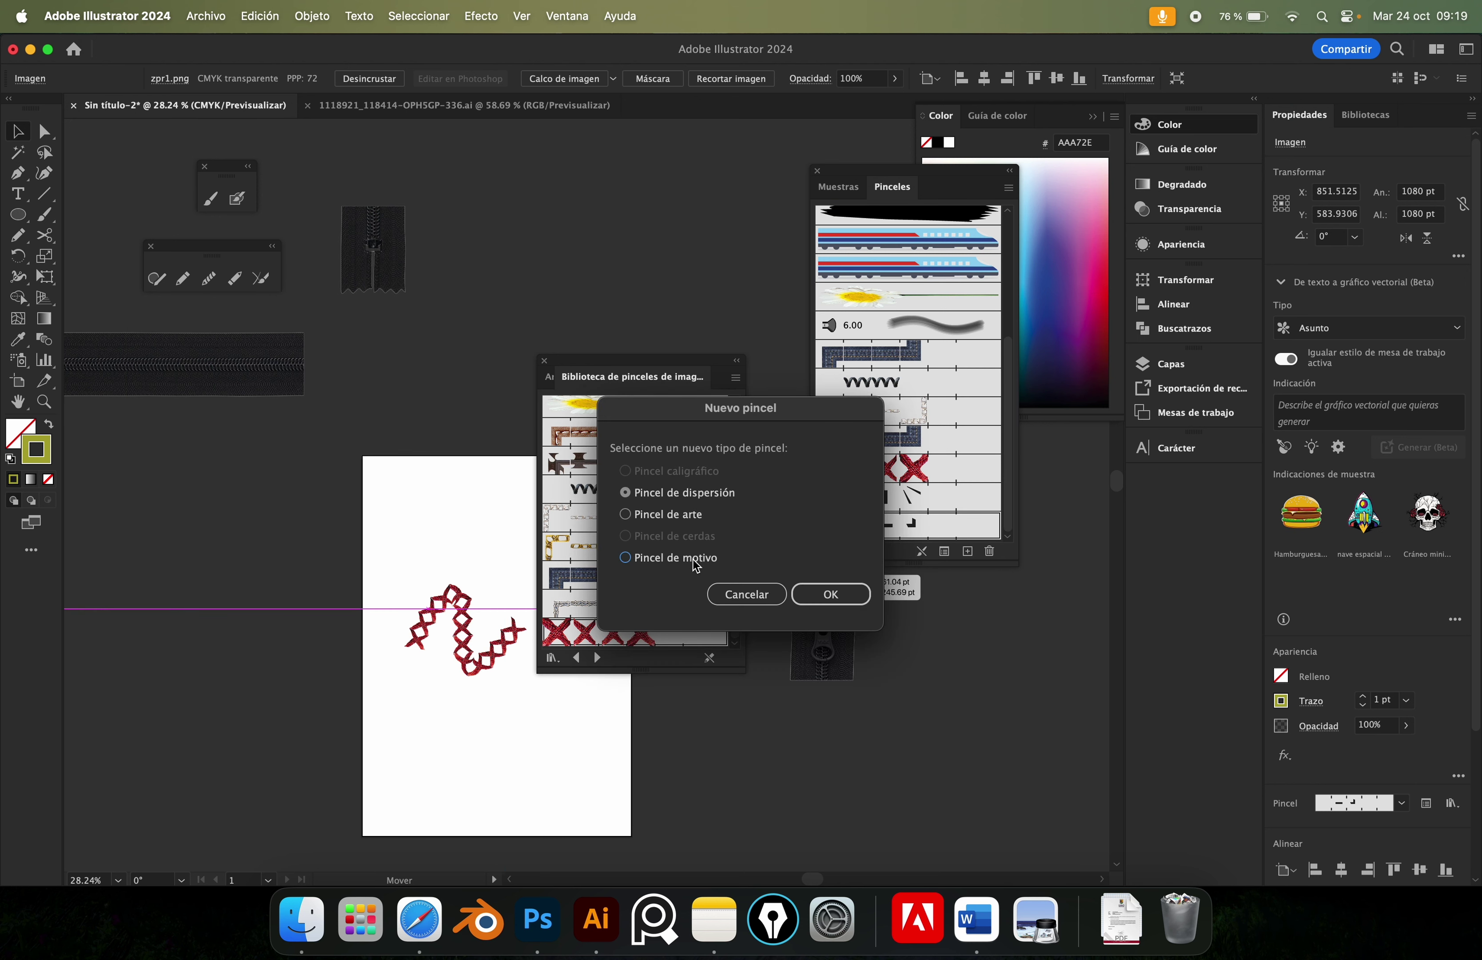
click(810, 595)
click(475, 375)
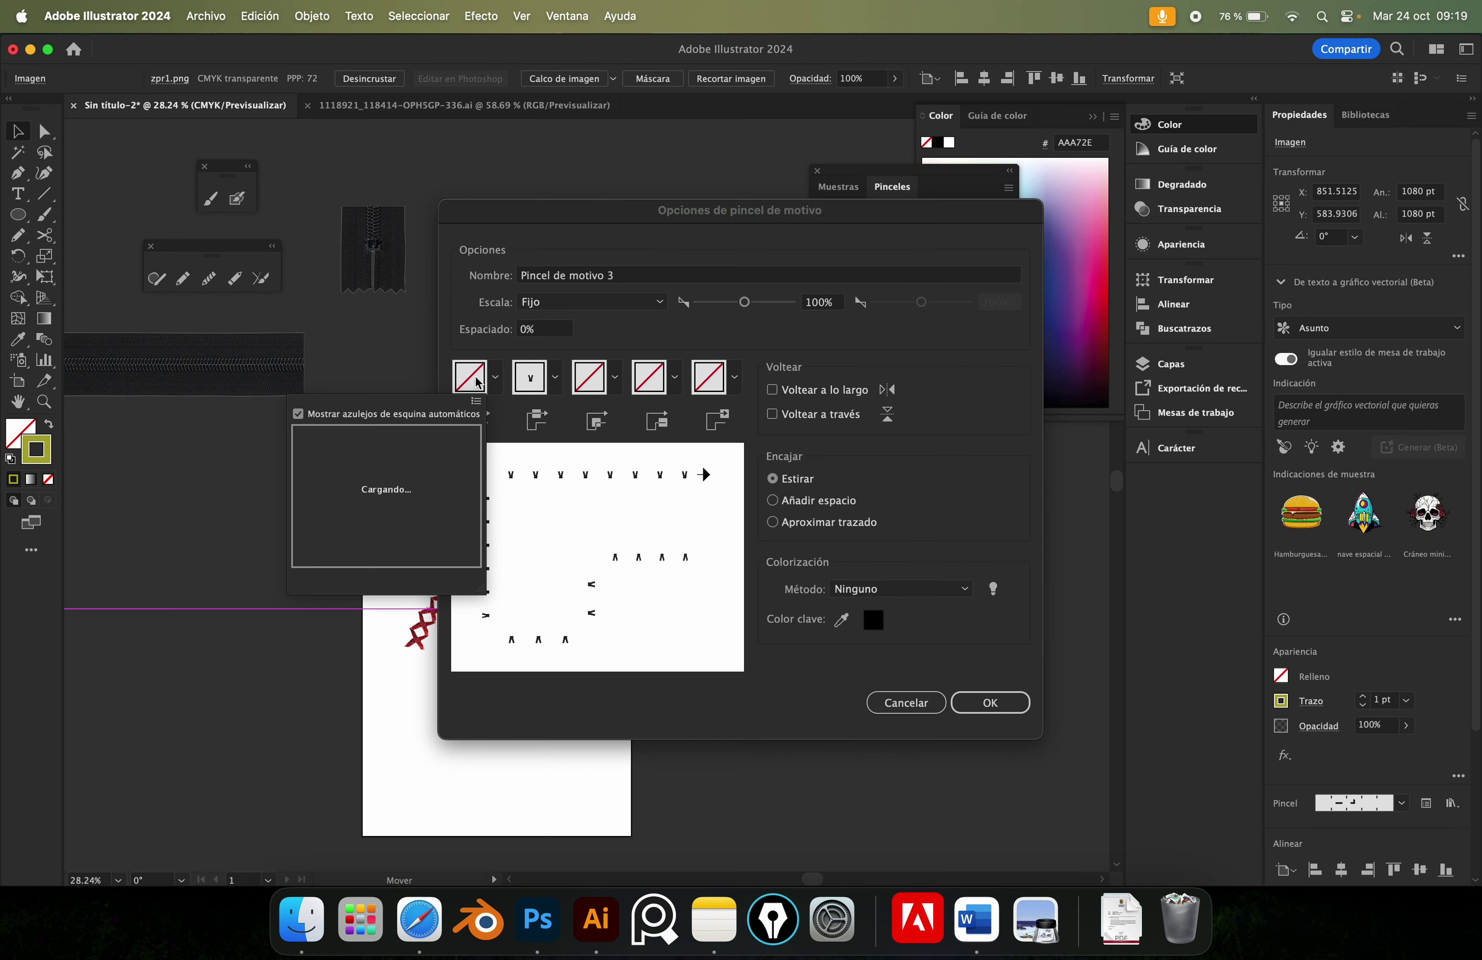
click(408, 515)
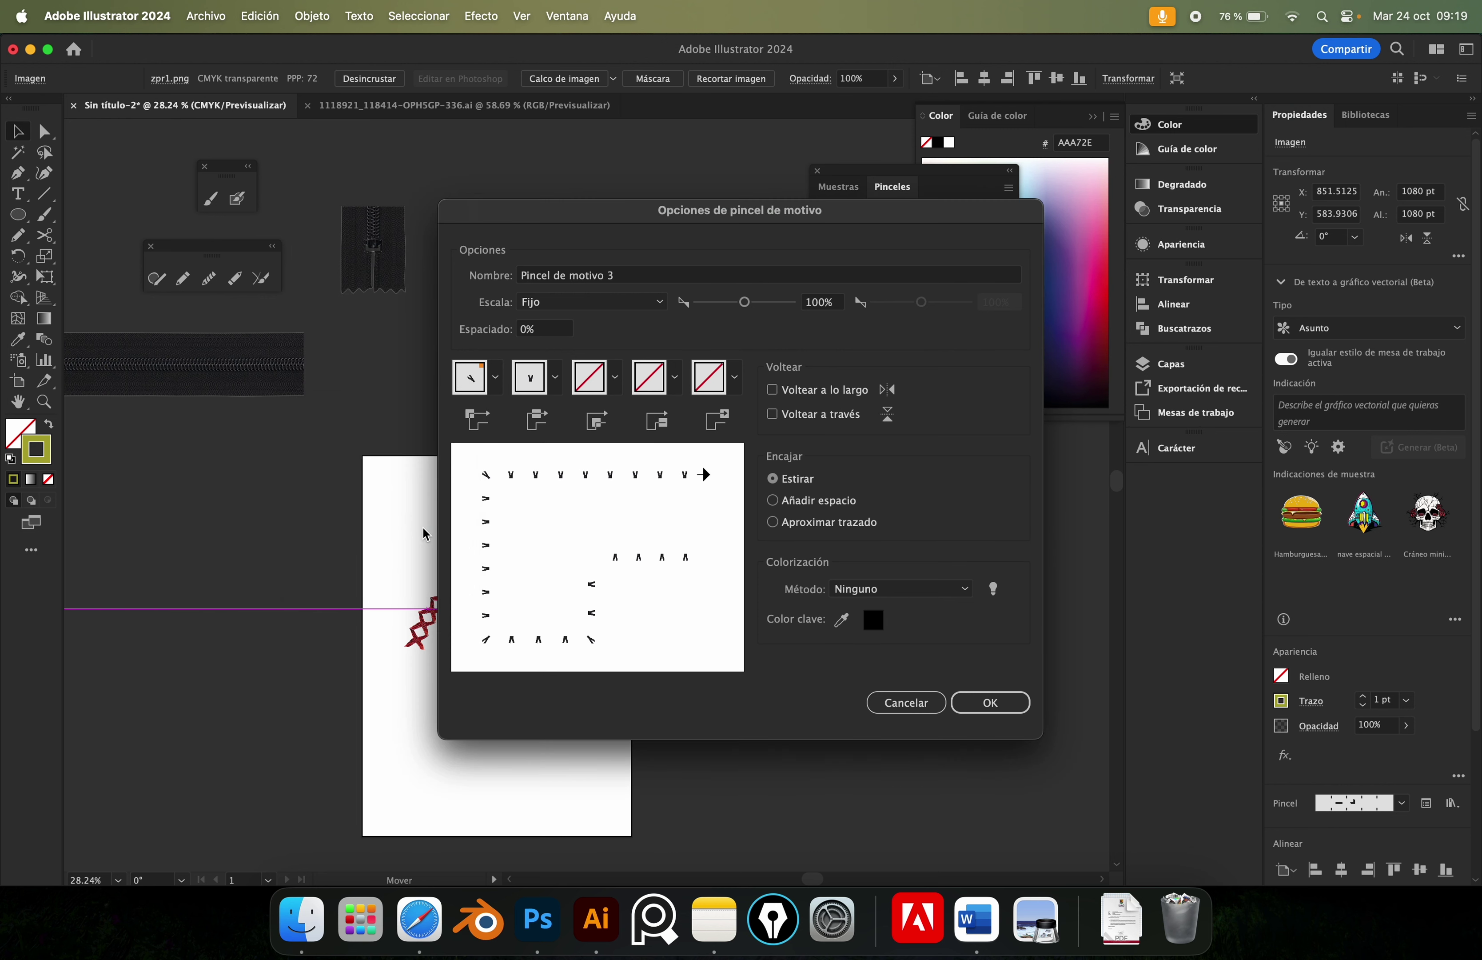
click(531, 377)
click(460, 431)
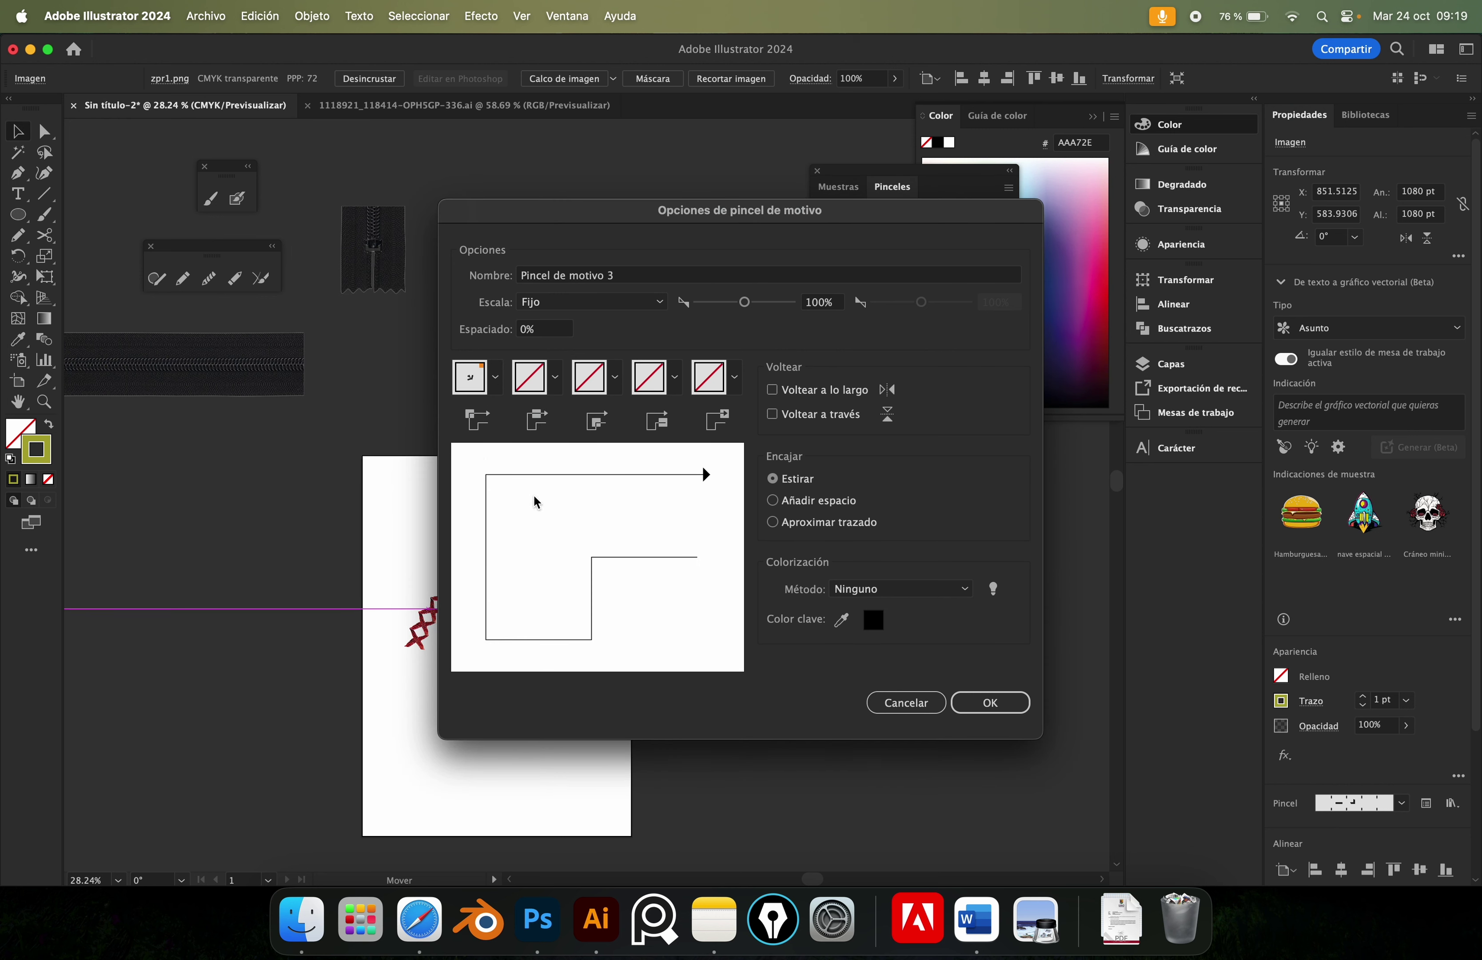
click(980, 702)
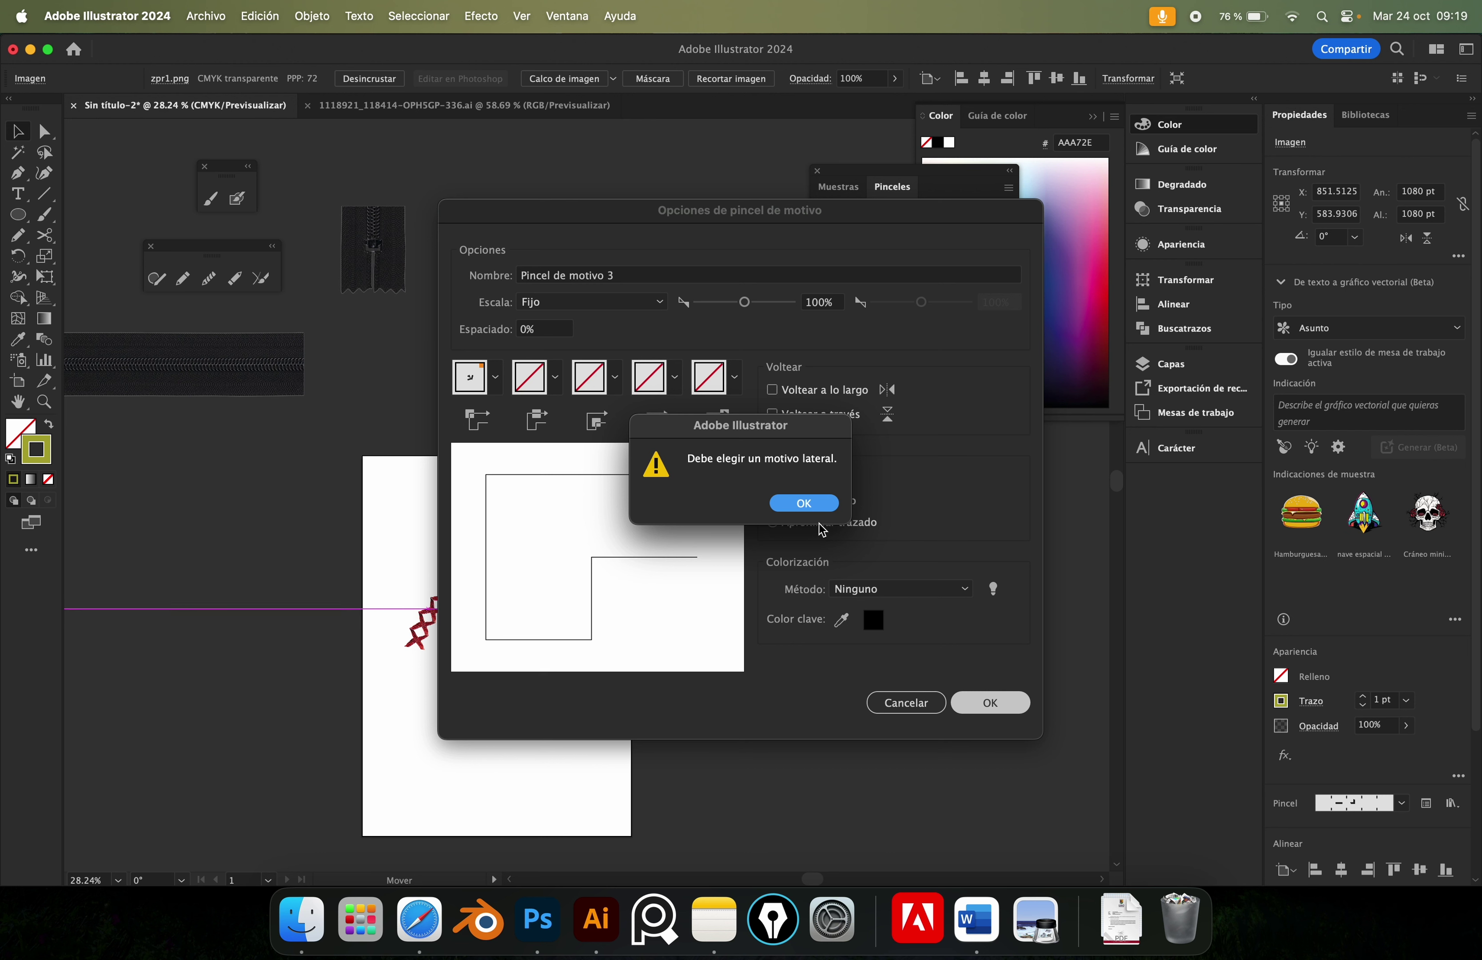
Dismiss the missing side tile alert, try Add Space, then cancel the brush.
click(804, 502)
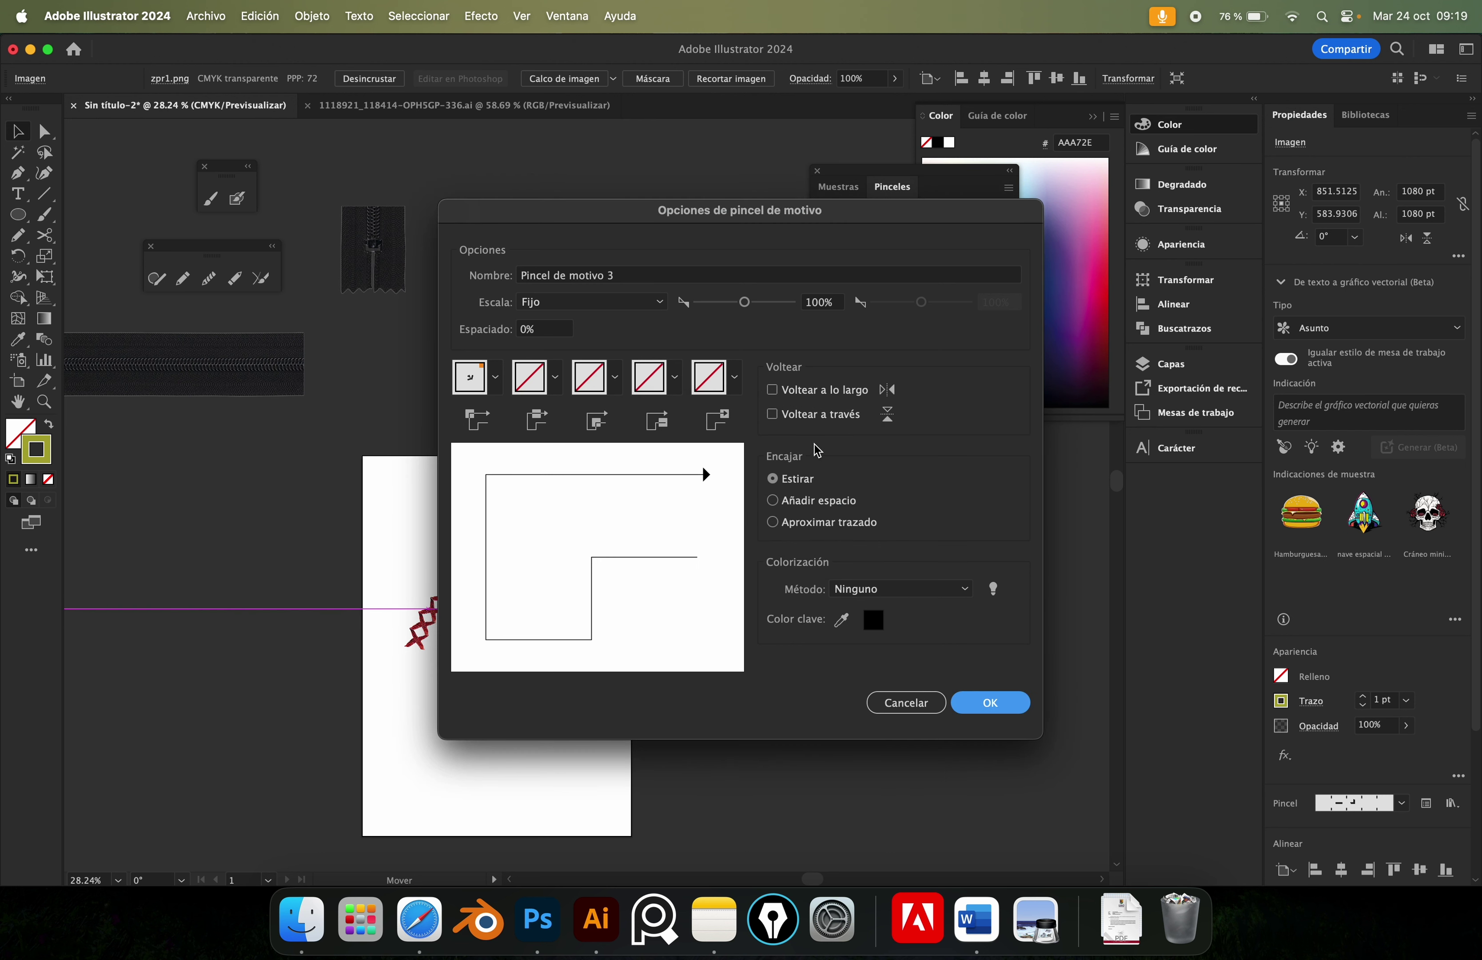
click(820, 502)
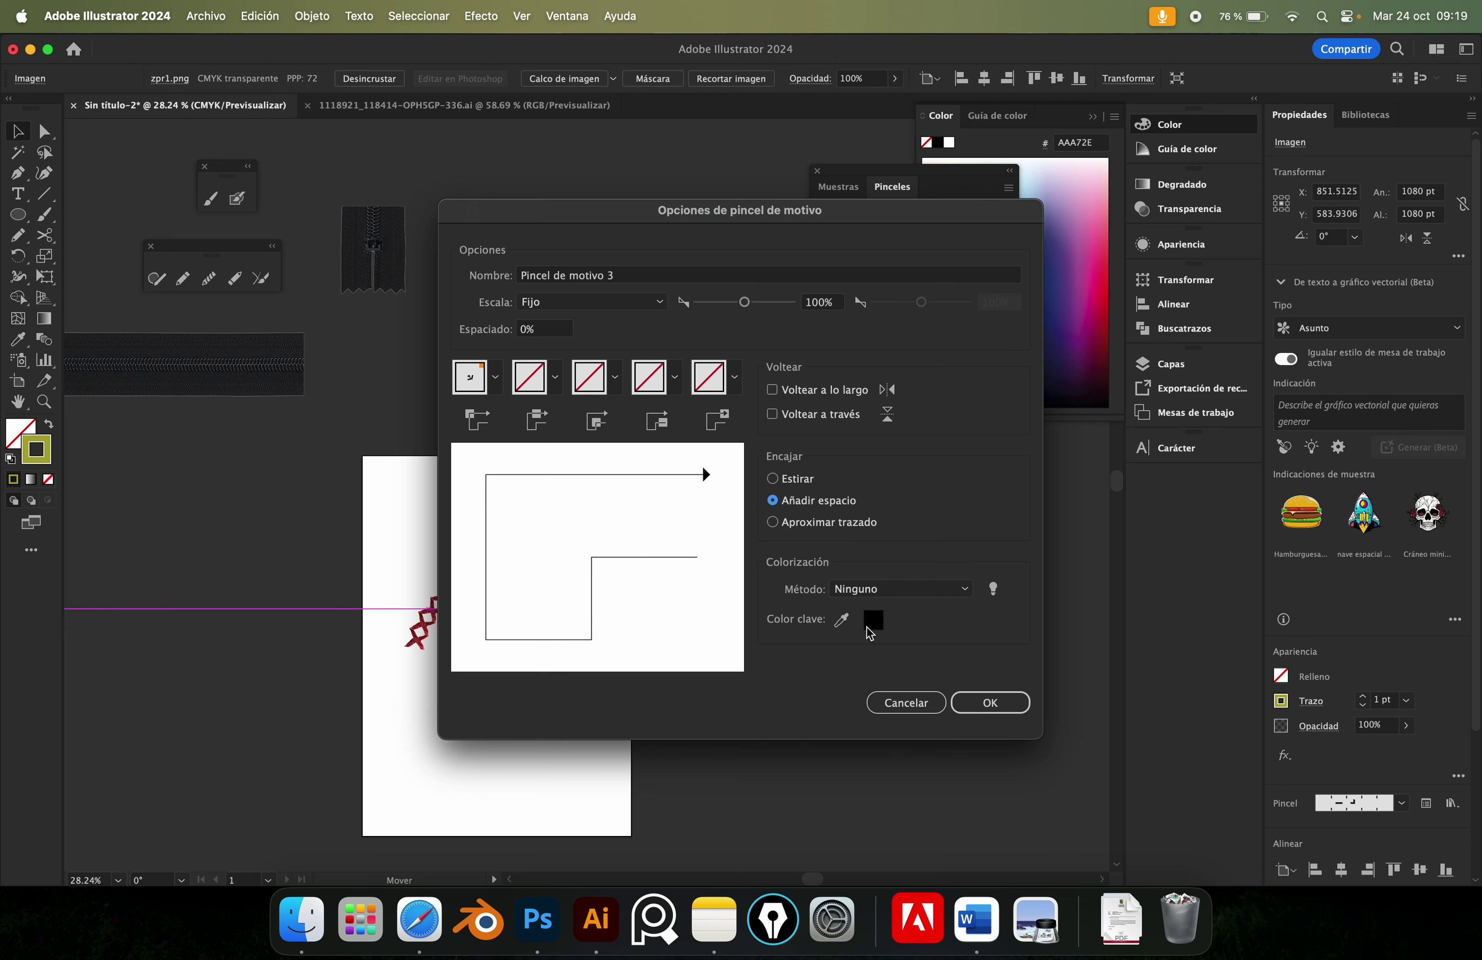
click(965, 702)
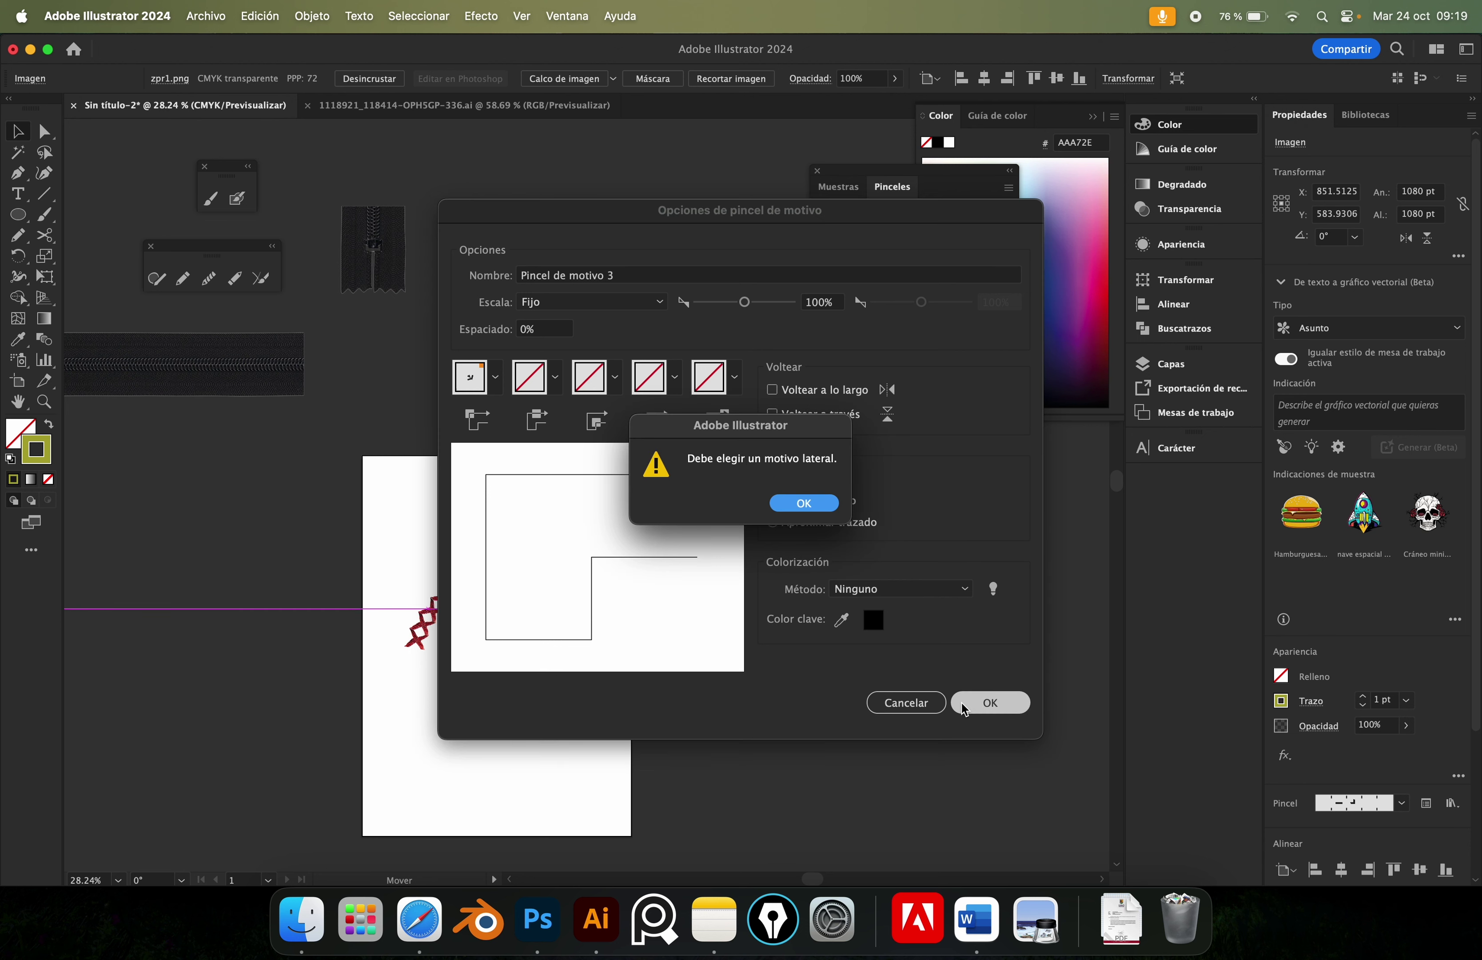
click(795, 510)
click(898, 701)
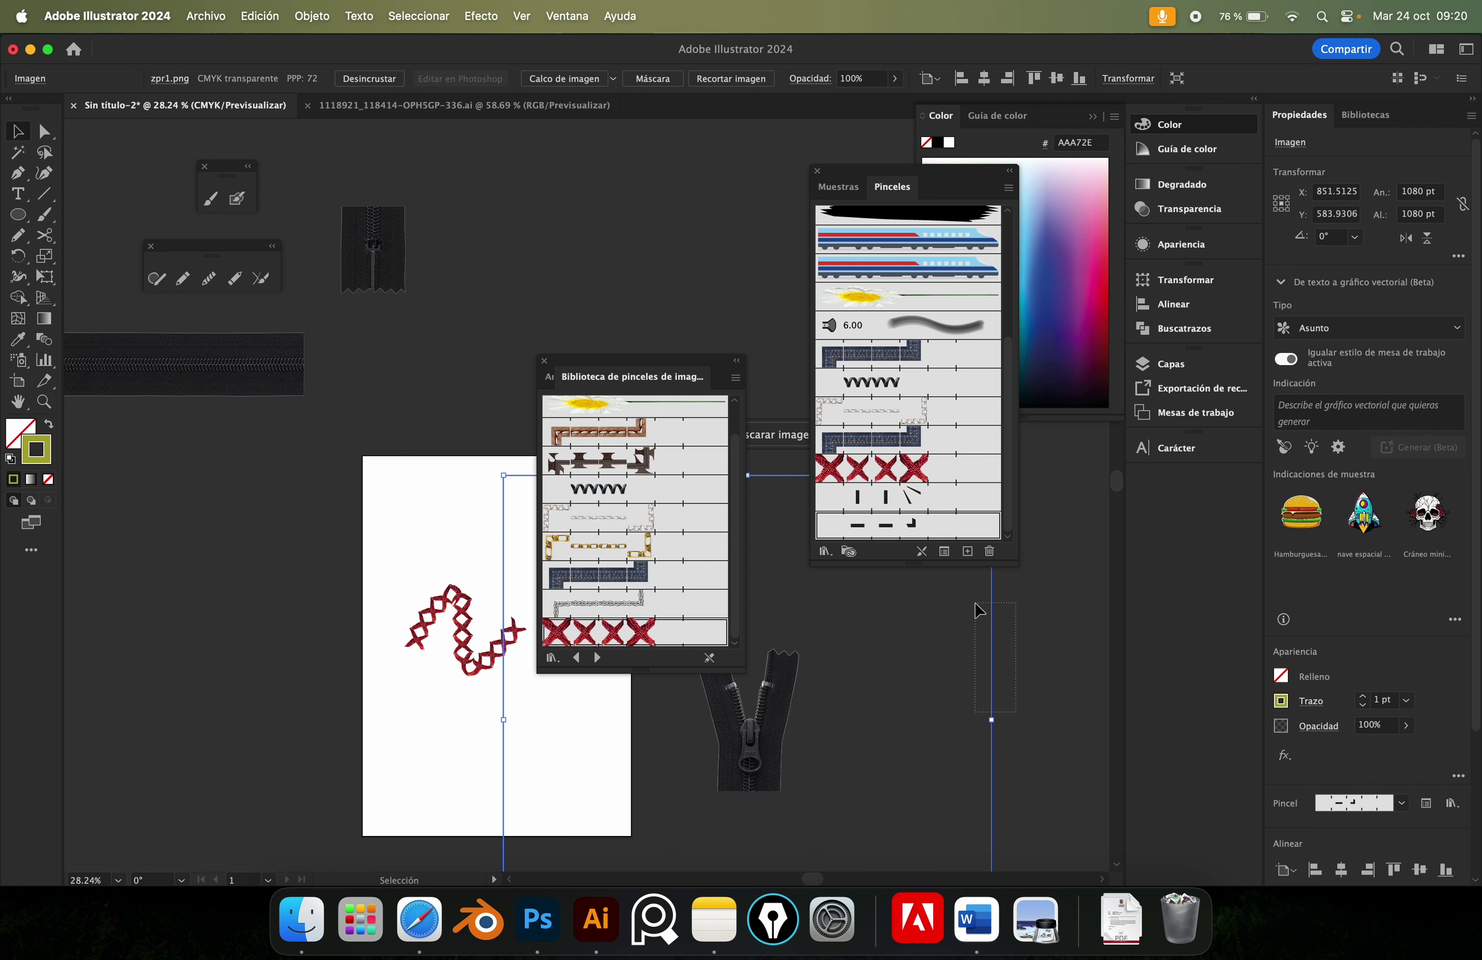
Rotate the zipper image 90° and drag it into Brushes as a Pattern Brush.
drag(1001, 718, 801, 621)
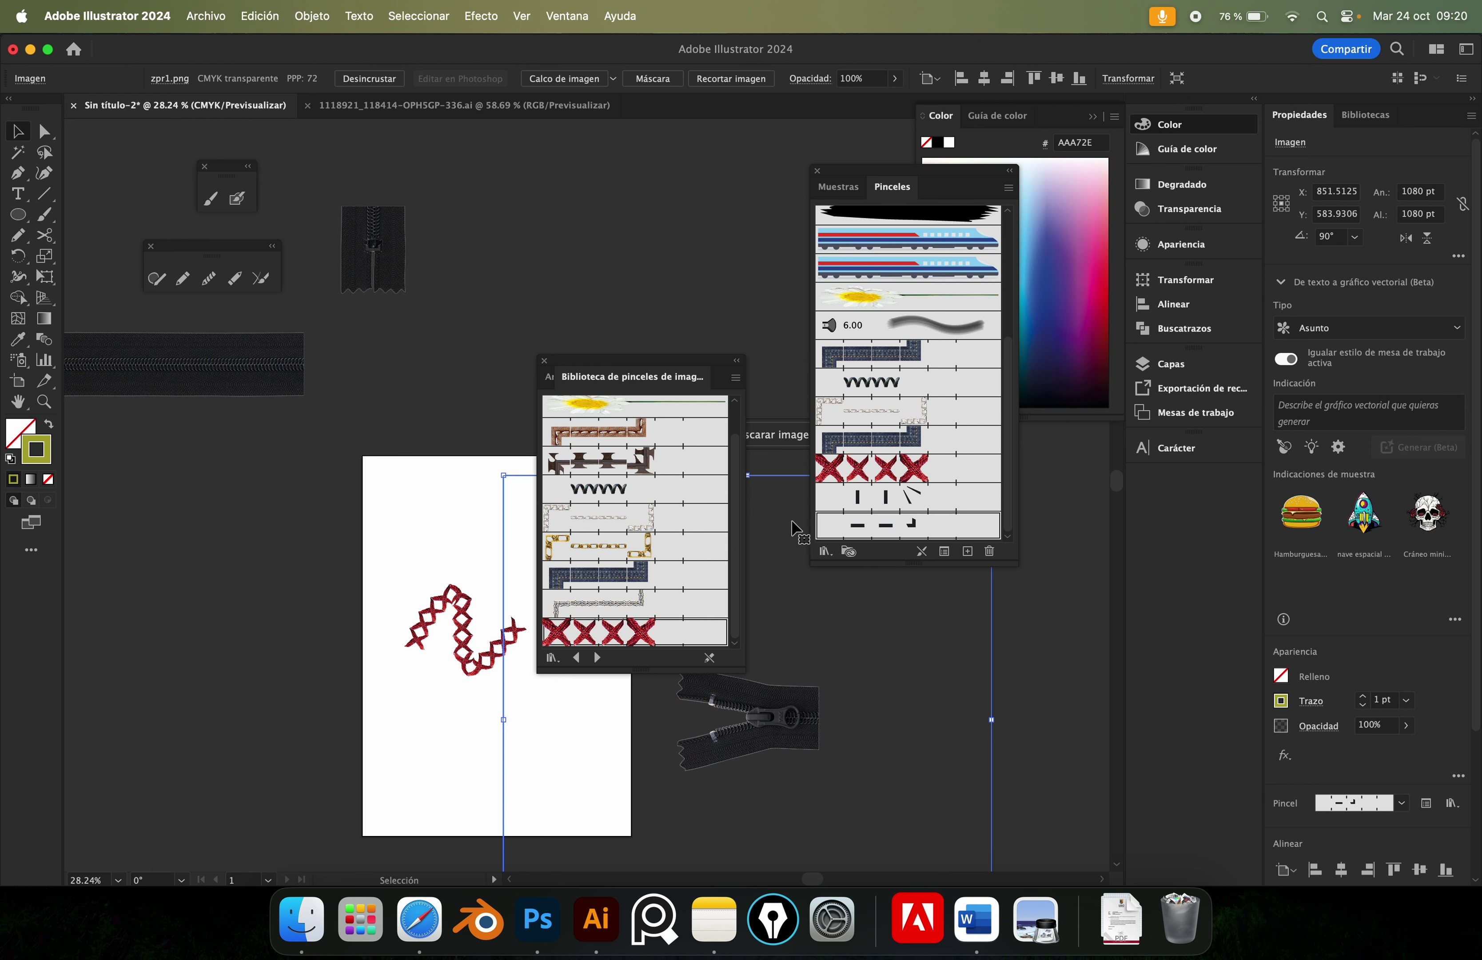
mouse_move(786, 706)
mouse_down()
mouse_move(826, 547)
mouse_move(992, 533)
mouse_up()
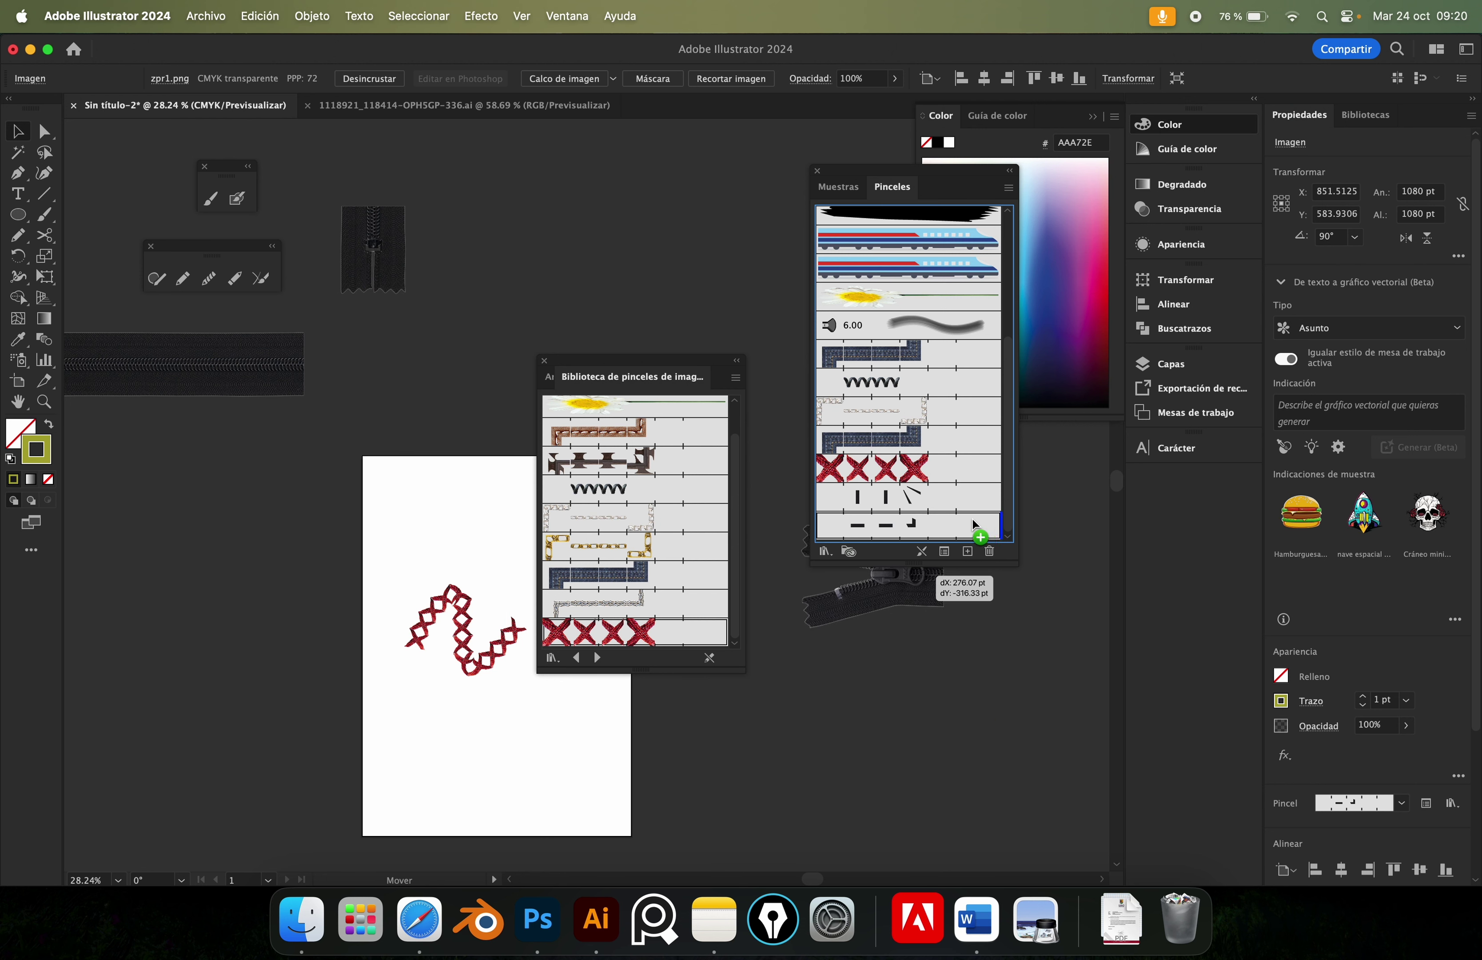
drag(992, 533, 976, 534)
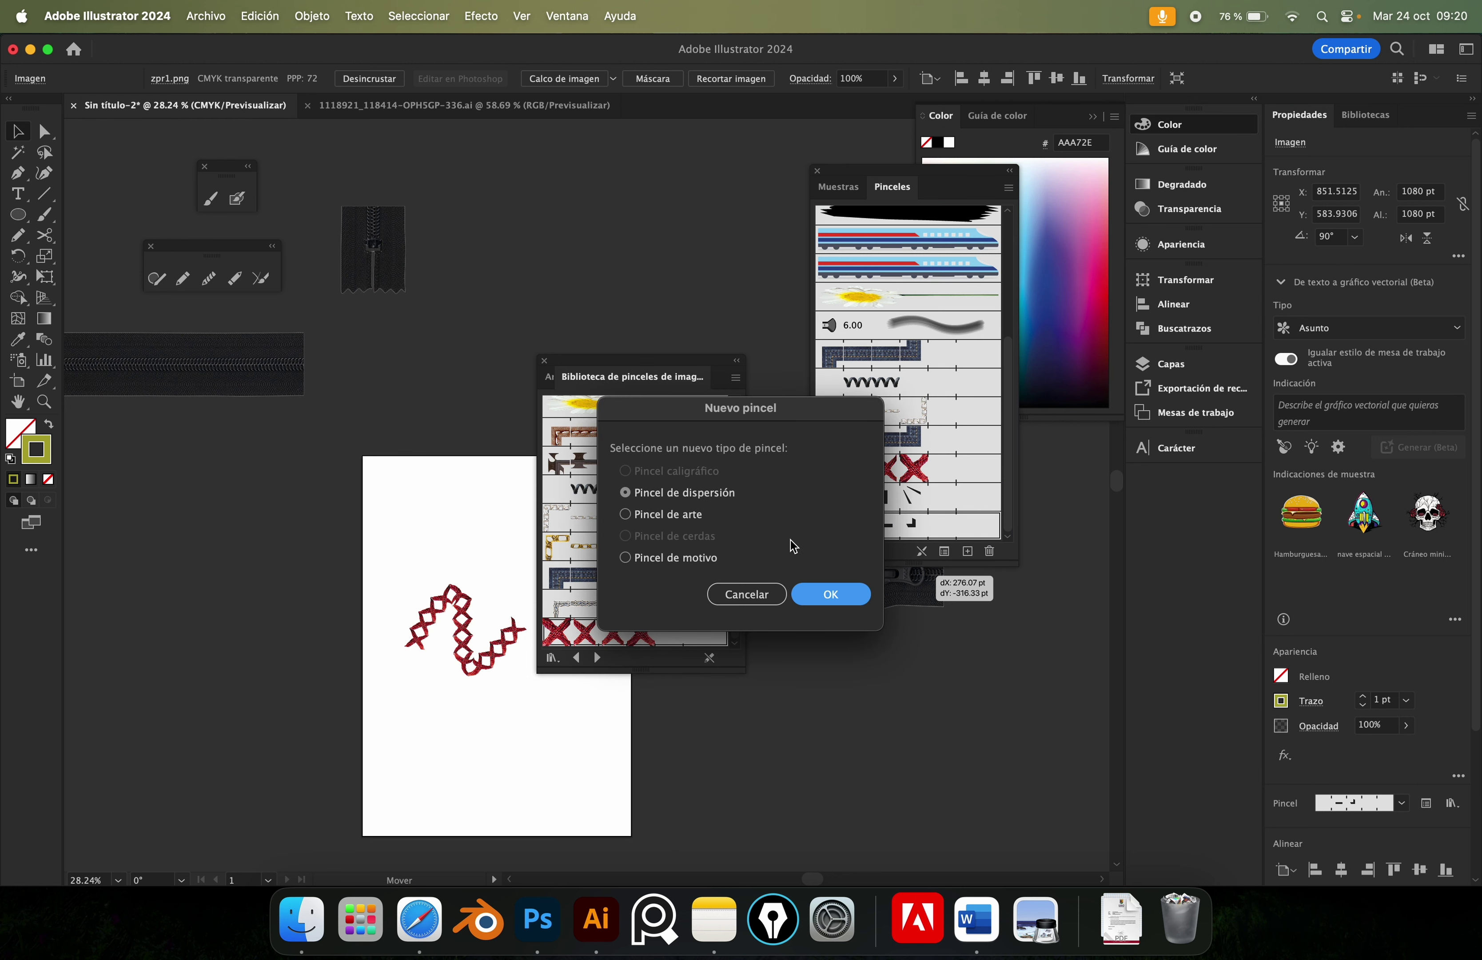
click(670, 558)
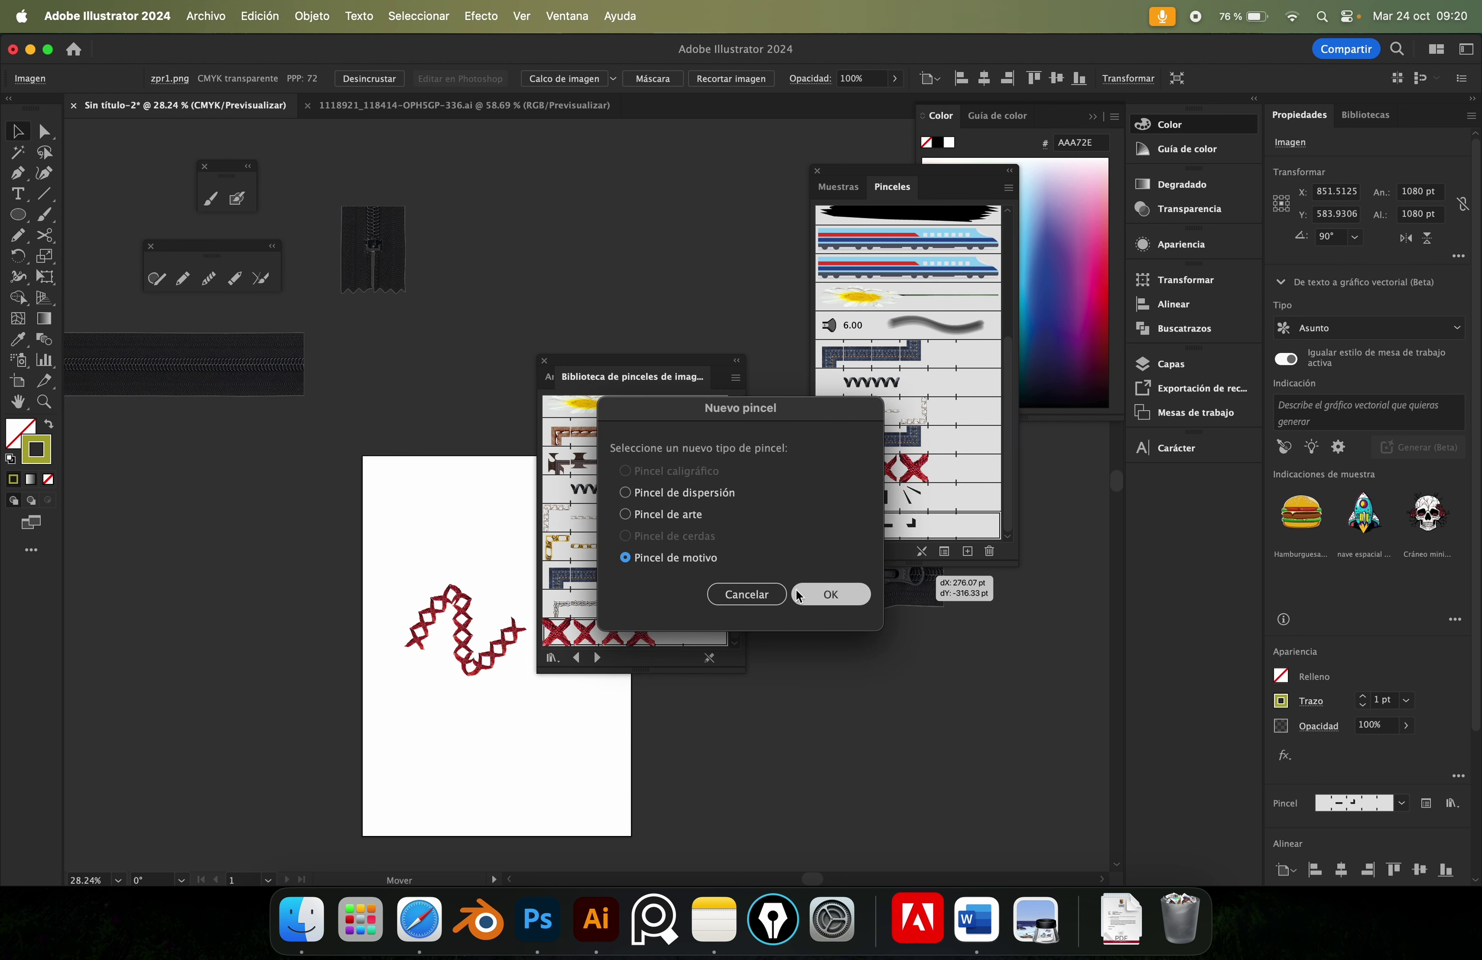
click(829, 594)
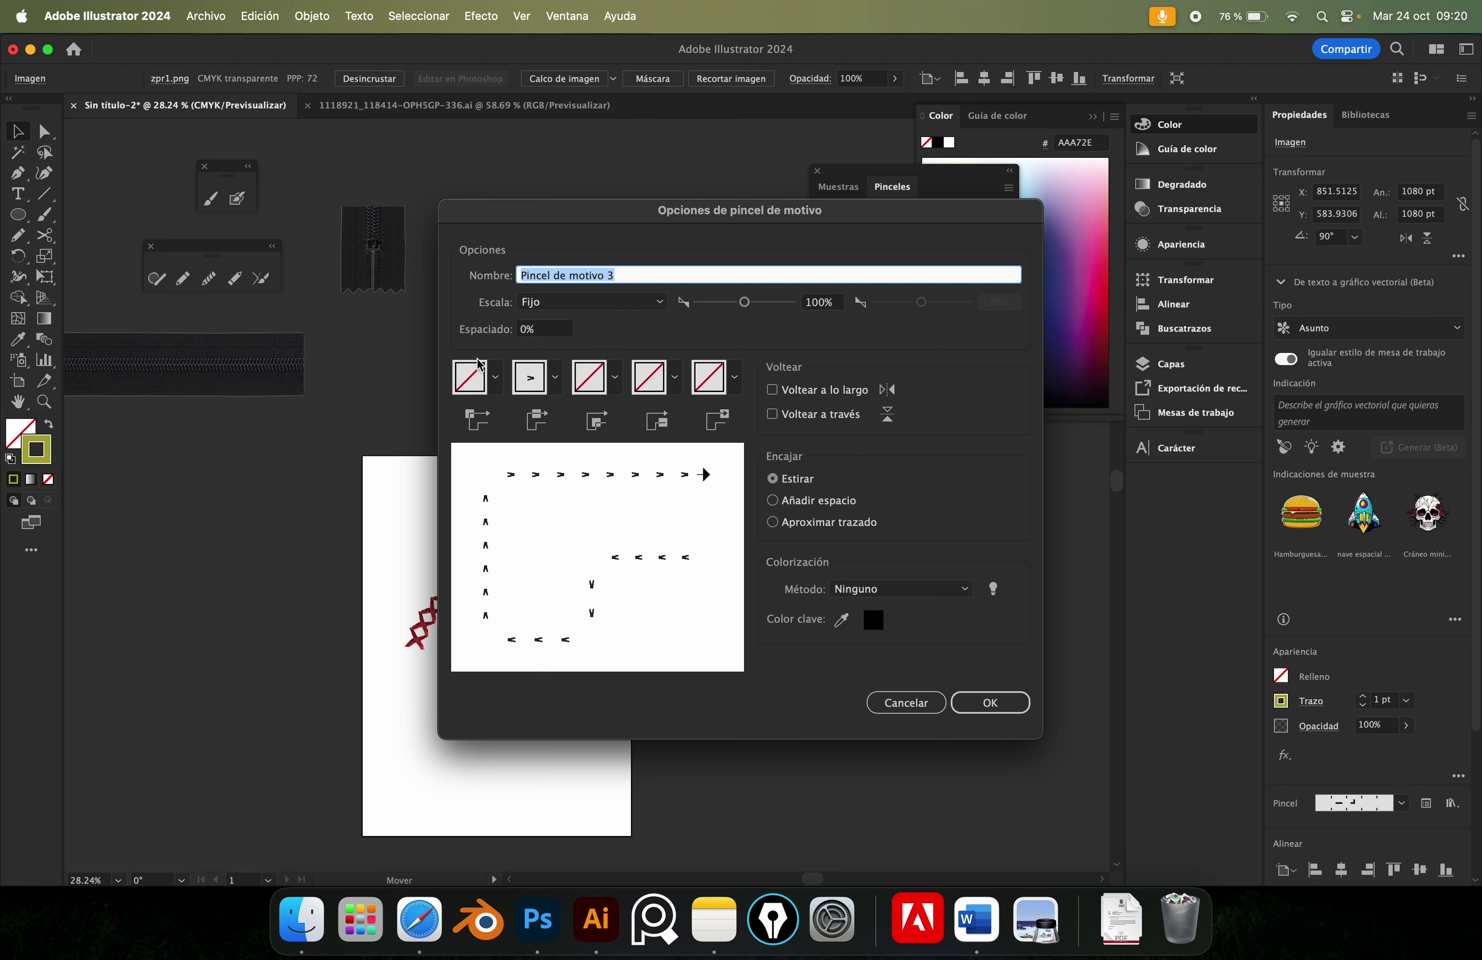
Set an auto-centred outer corner and no side tile, cancel, and move the zipper left of the artboard.
click(481, 378)
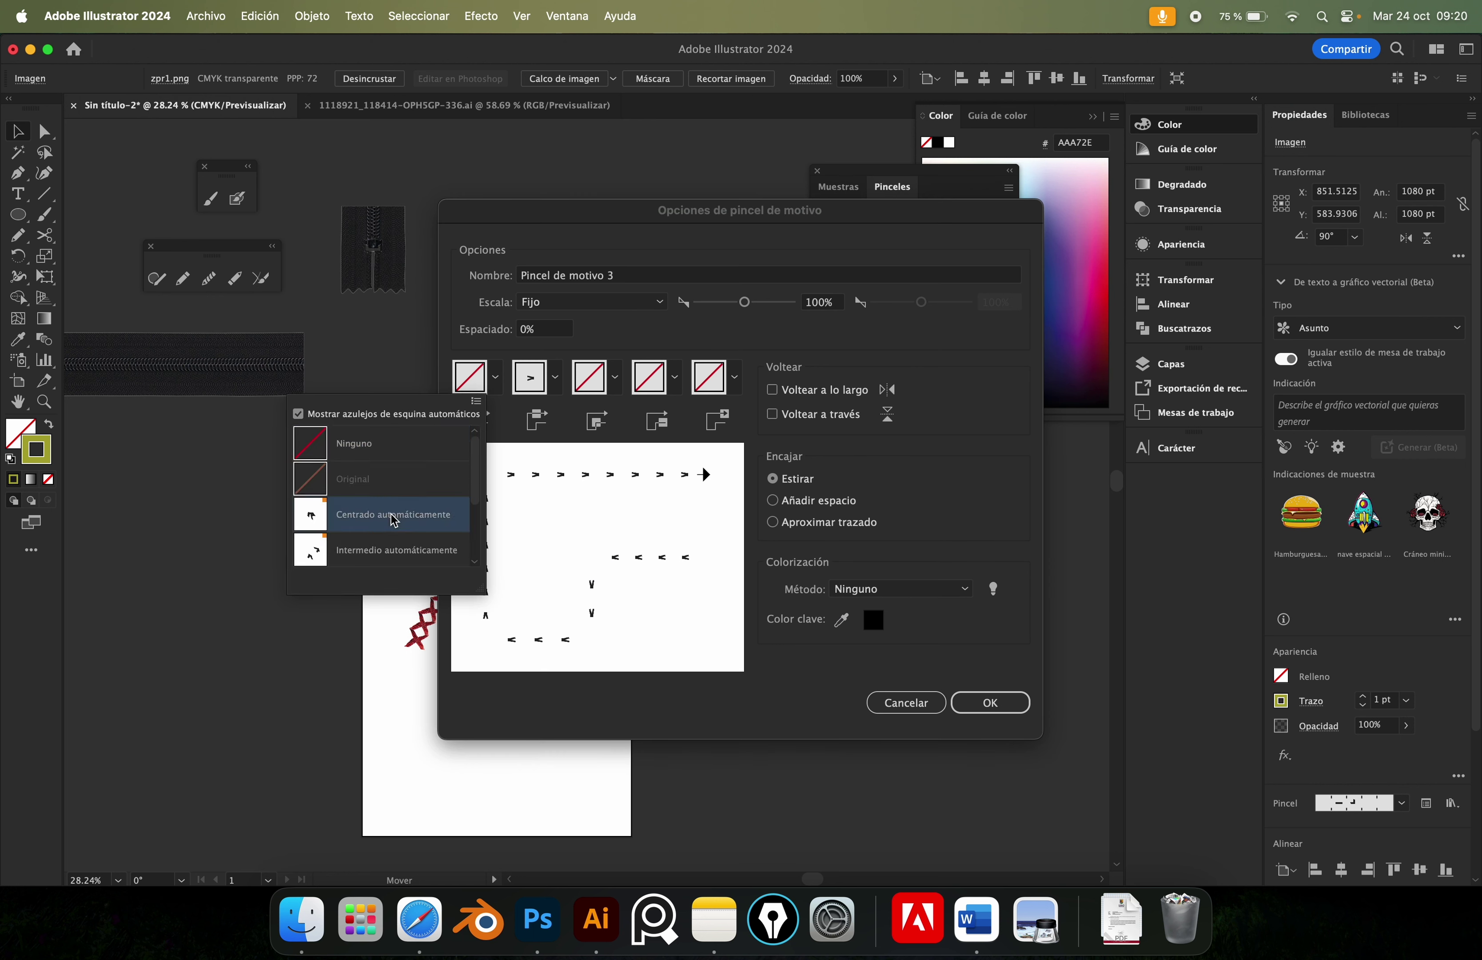
click(395, 522)
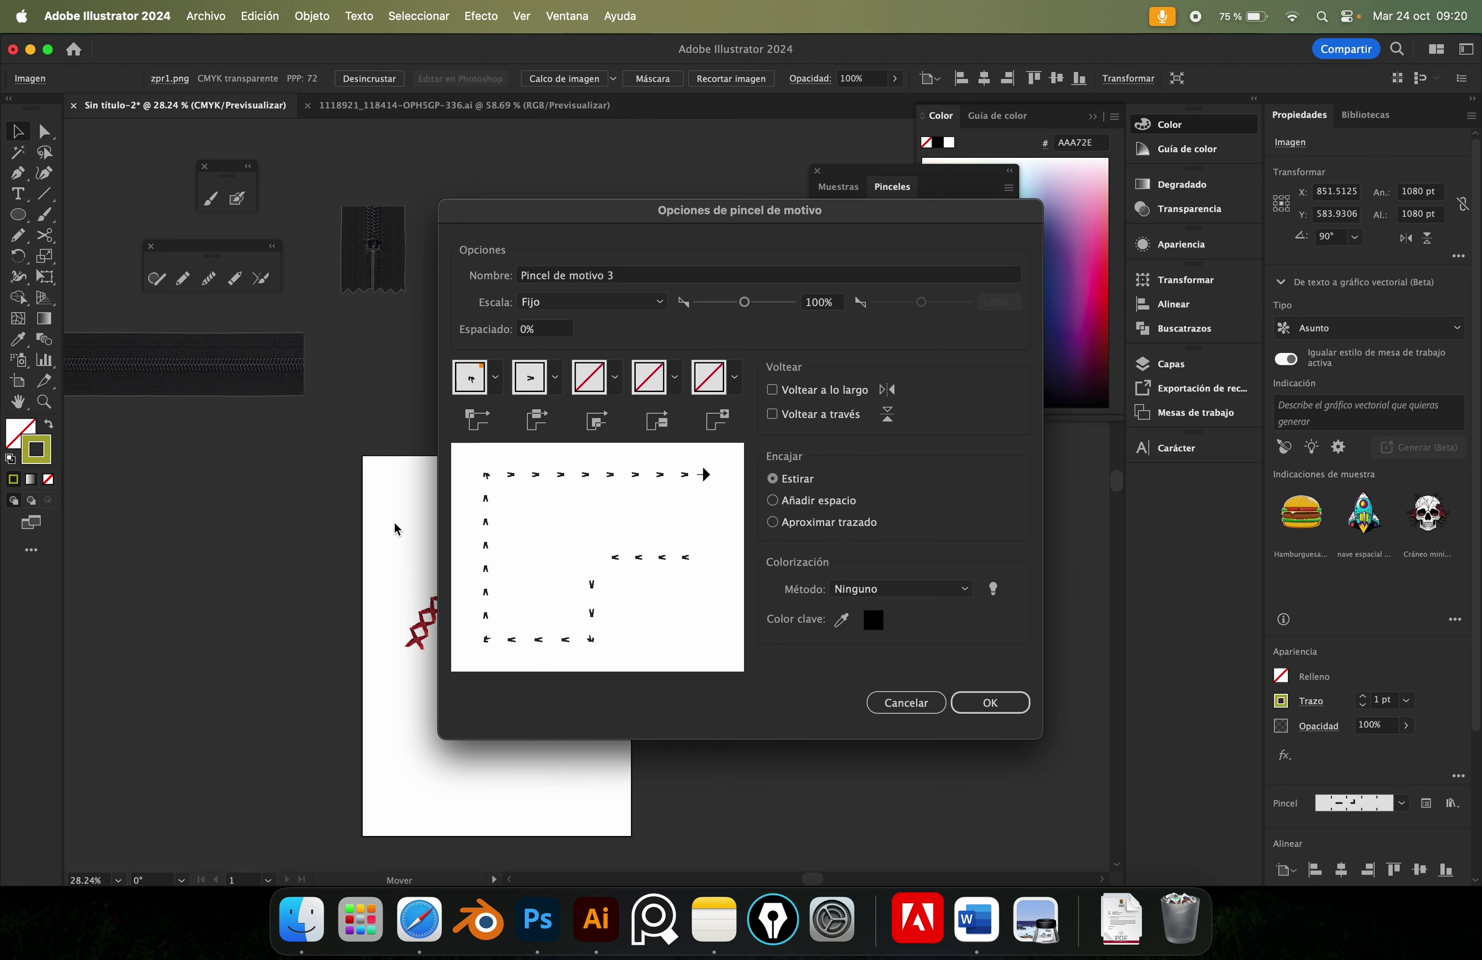
click(481, 382)
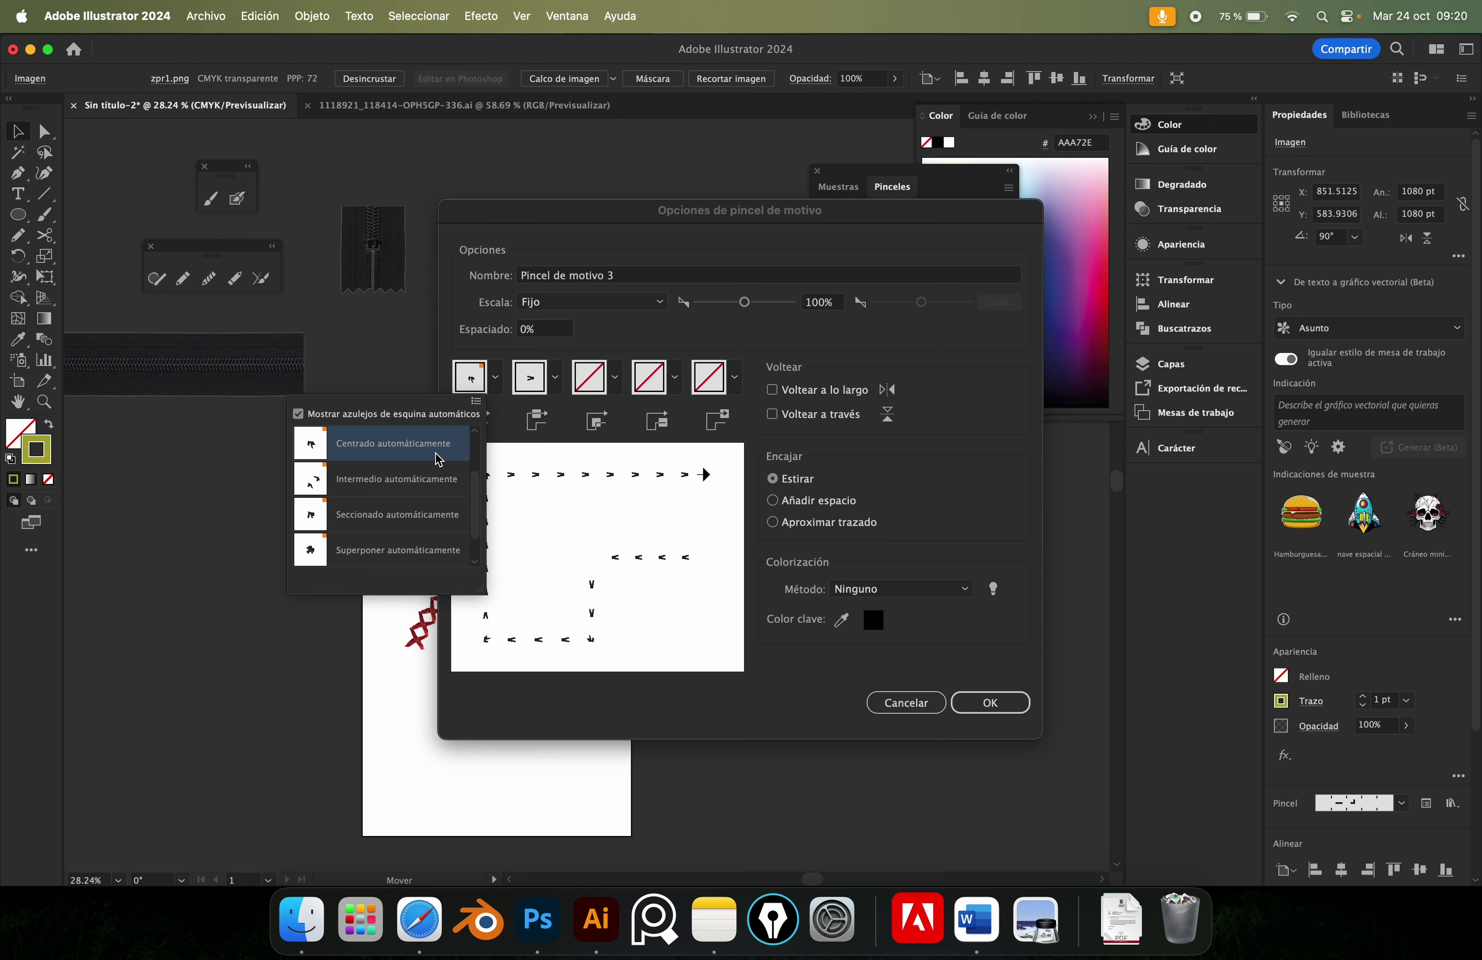
click(545, 399)
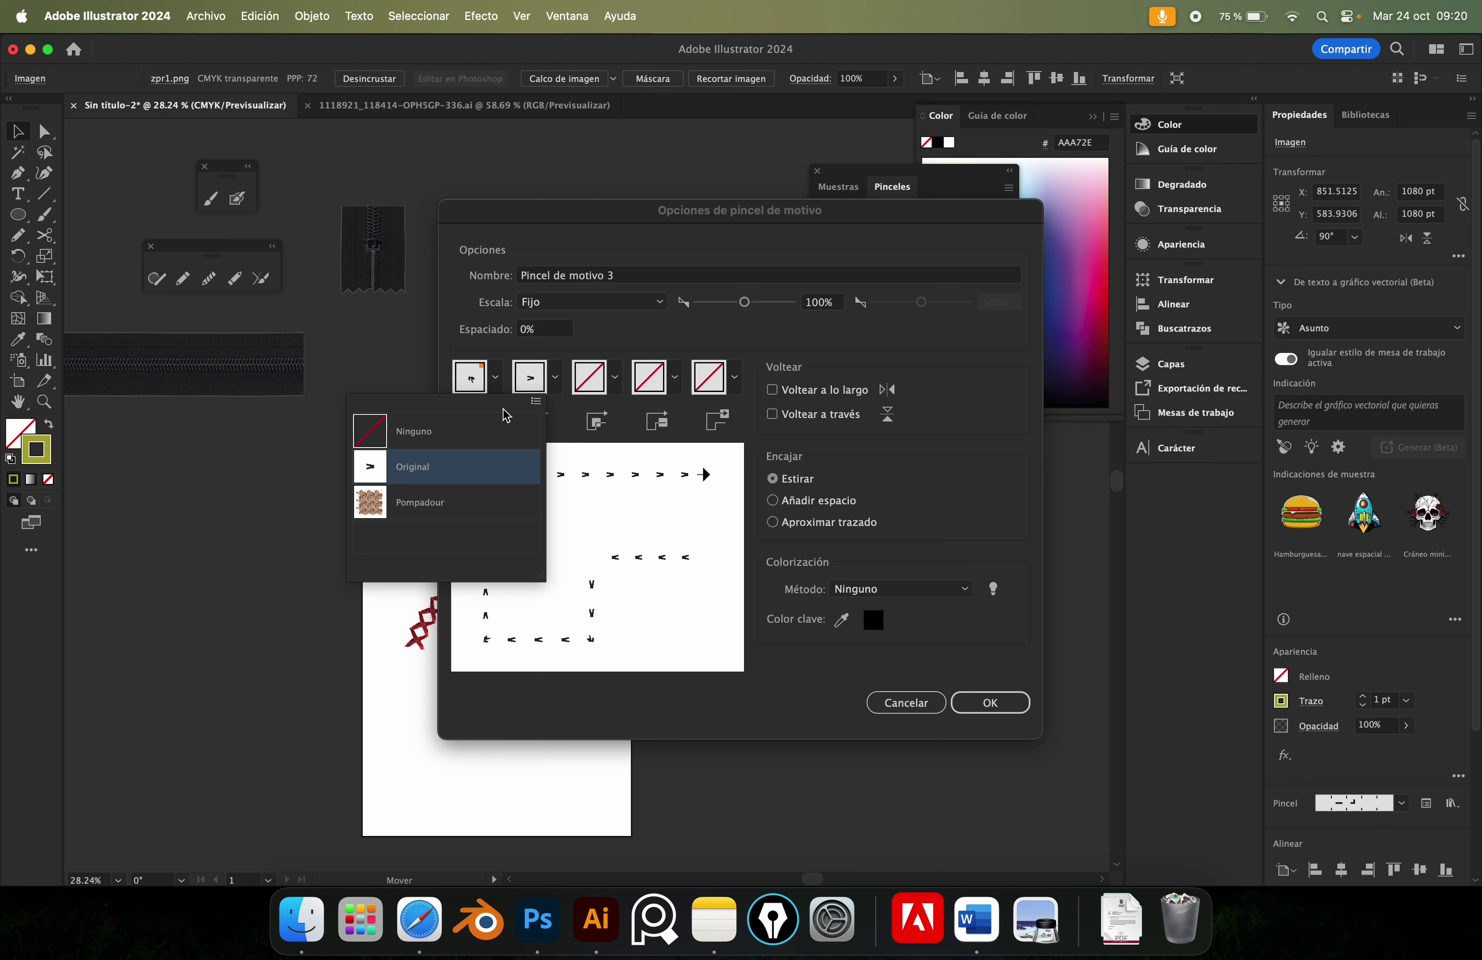
click(487, 433)
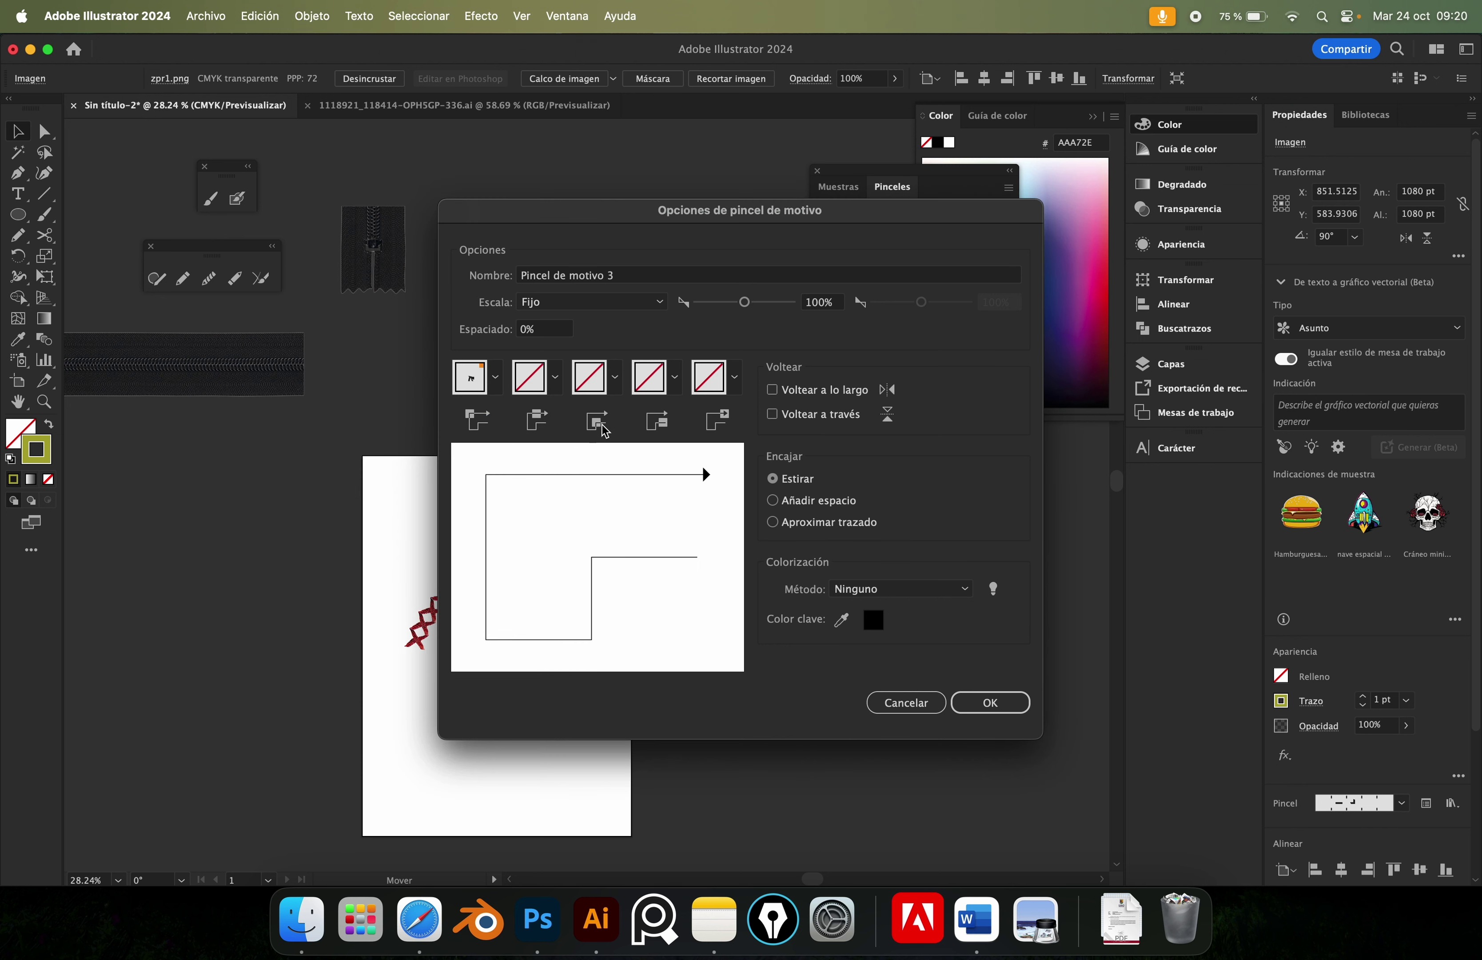
click(906, 702)
drag(720, 649, 270, 557)
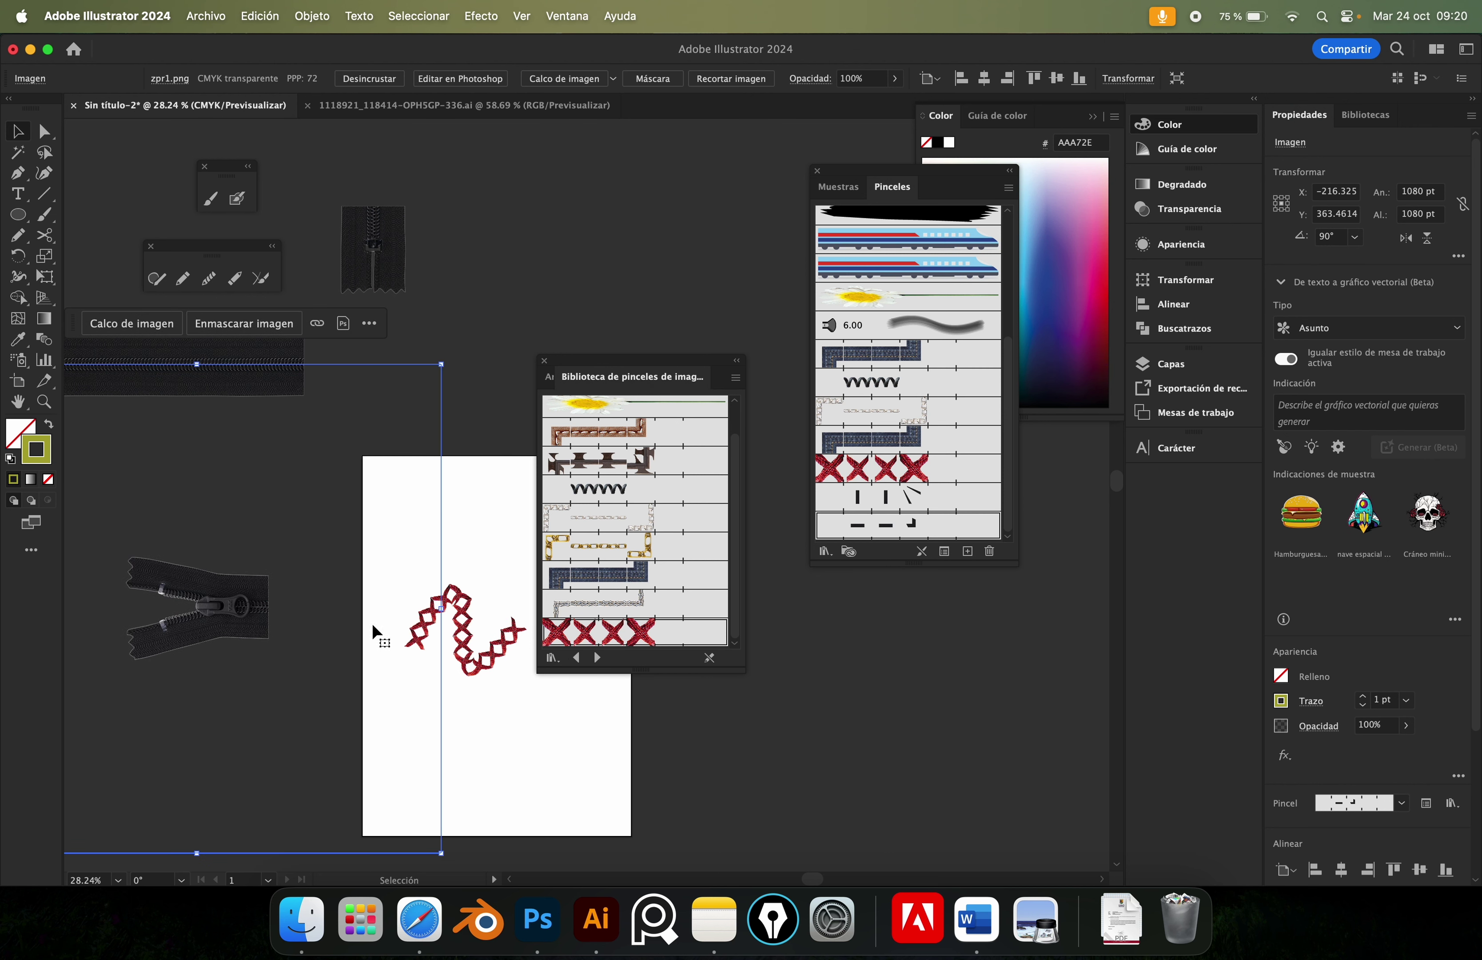
Drag the small zpr3 tile into Brushes as a Pattern Brush and pick the dashed brush.
click(506, 249)
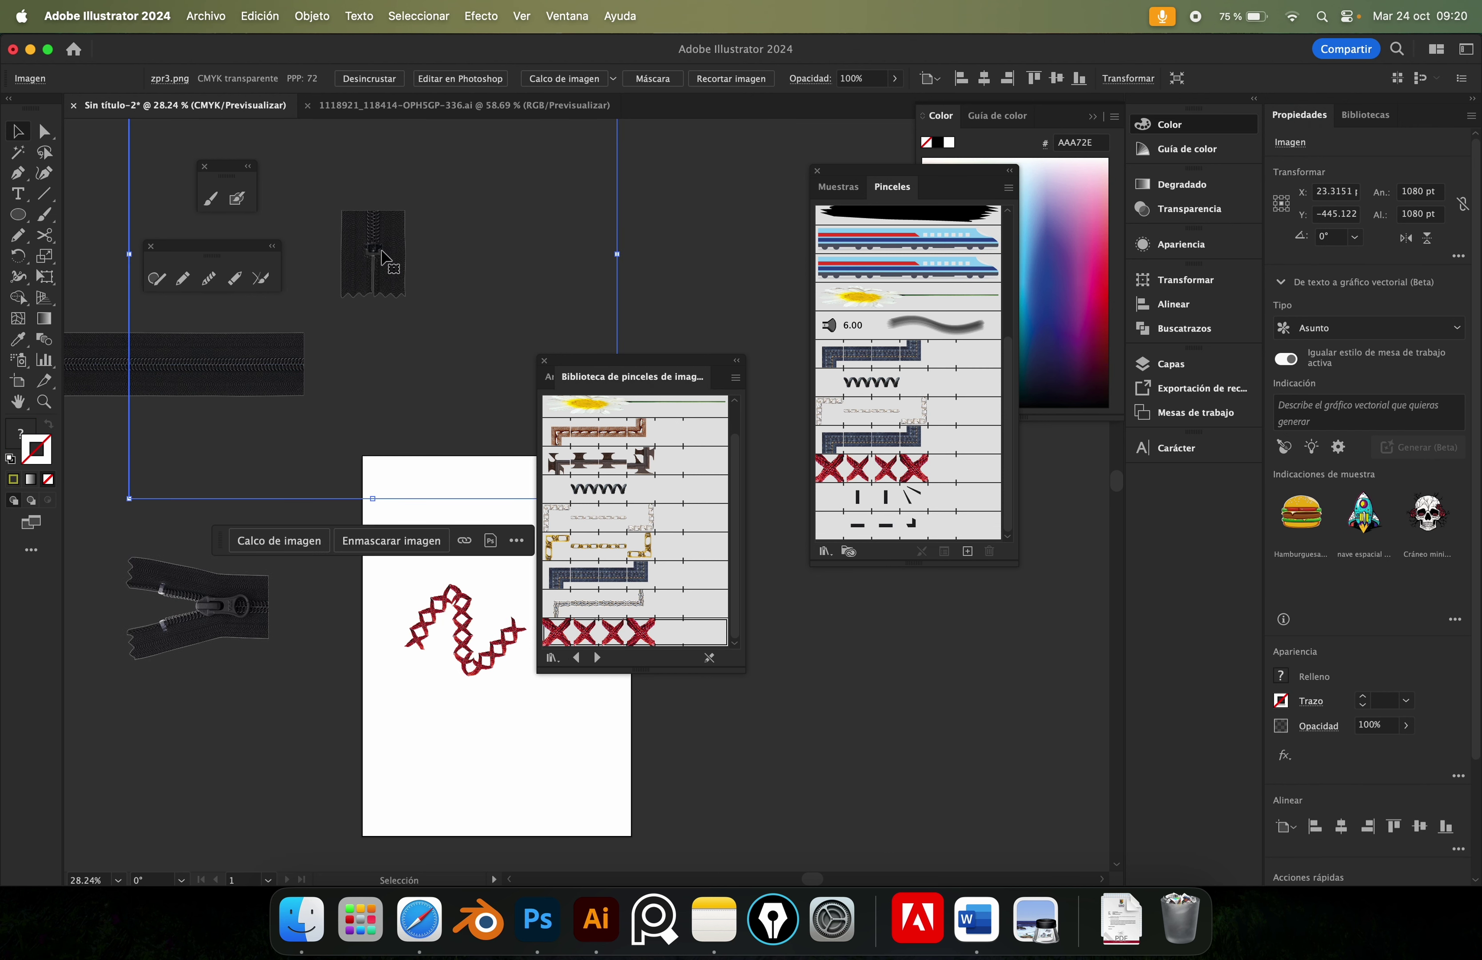
drag(388, 263, 958, 545)
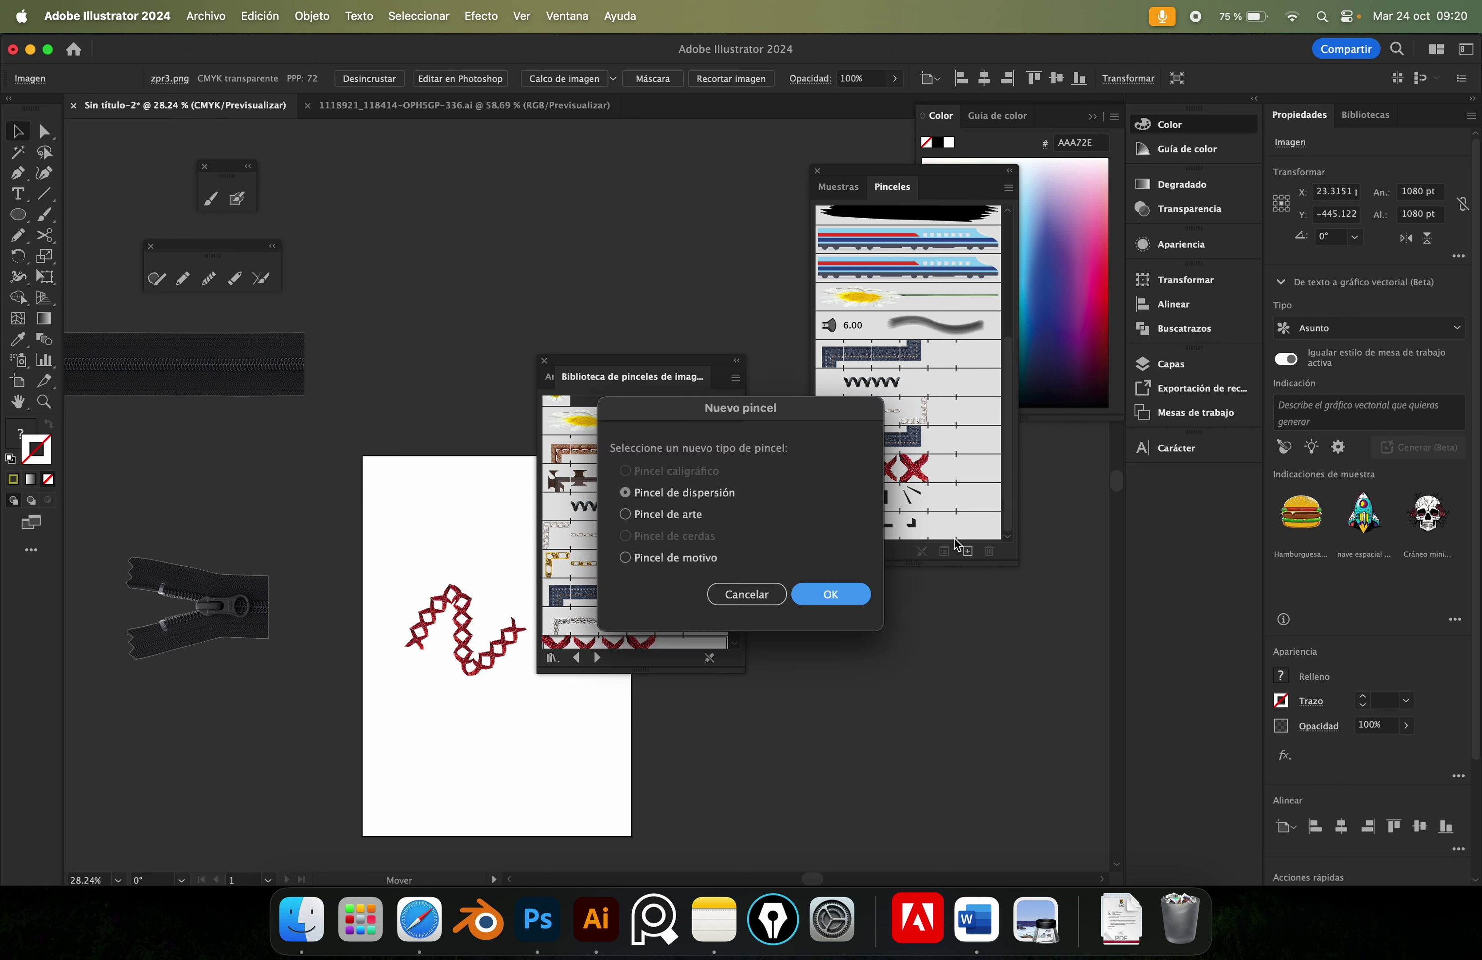
click(698, 557)
click(747, 594)
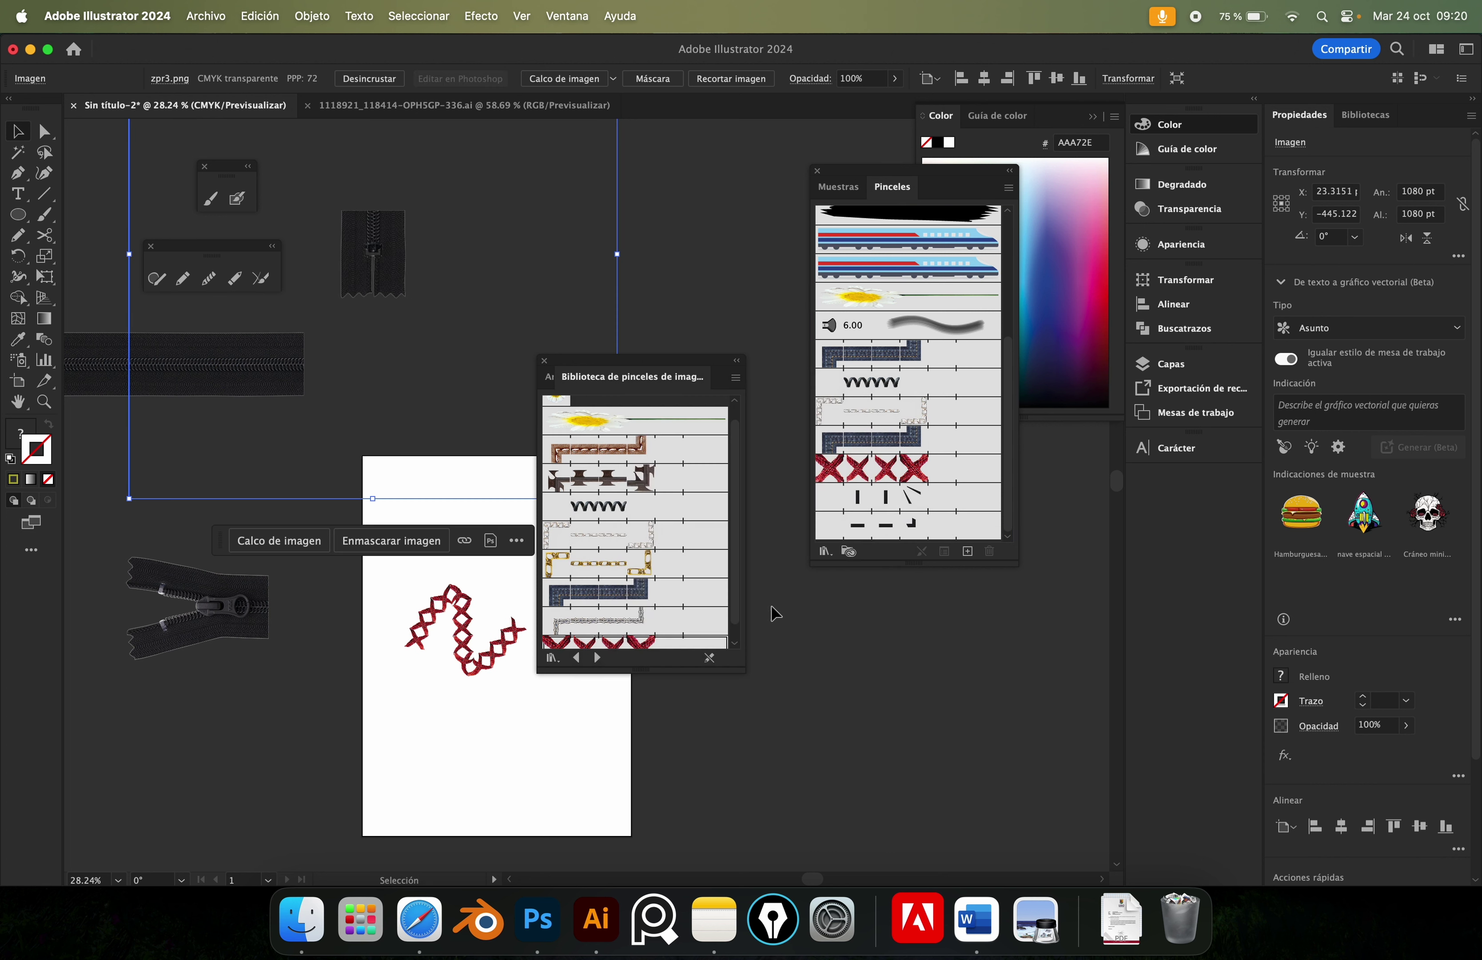
click(919, 528)
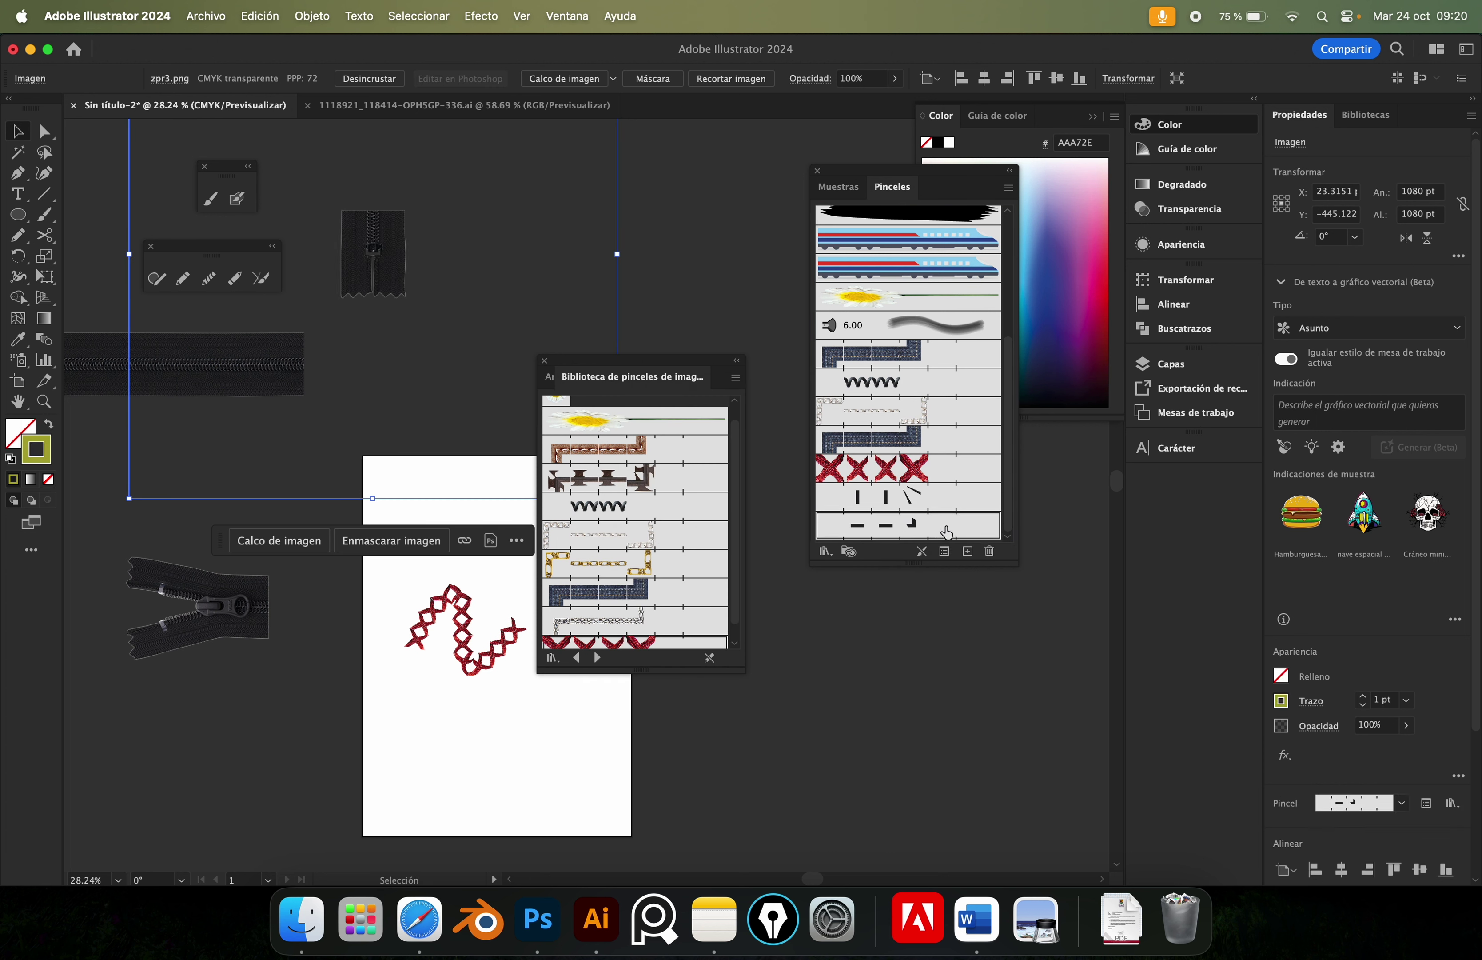
Start another new Pattern Brush and cancel it, then abandon a second zpr3 drop.
click(967, 551)
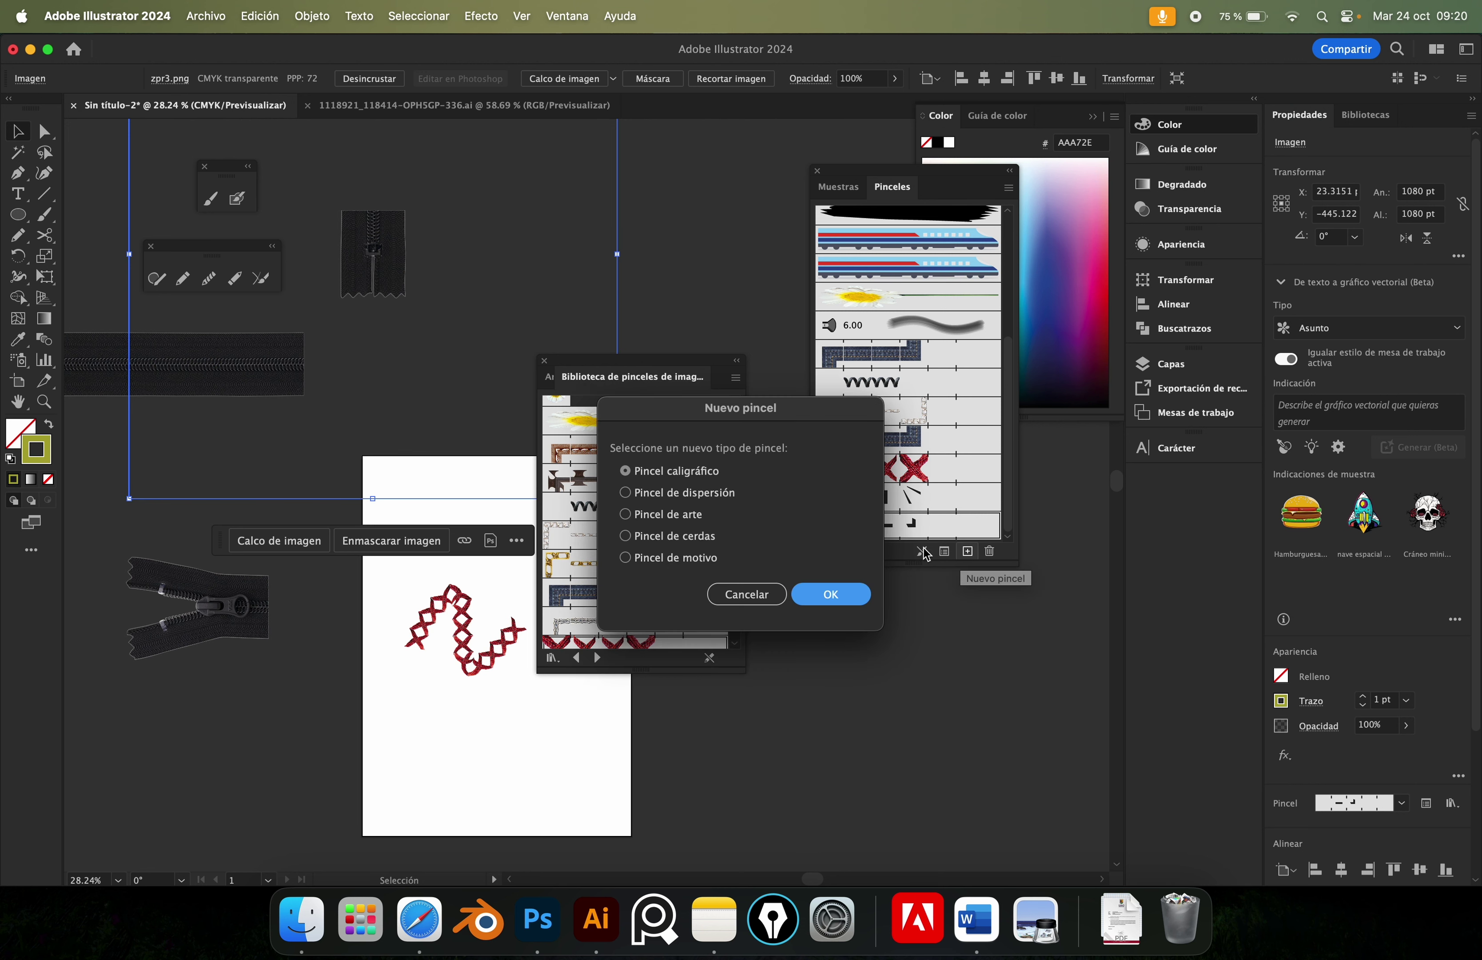
click(692, 561)
click(831, 595)
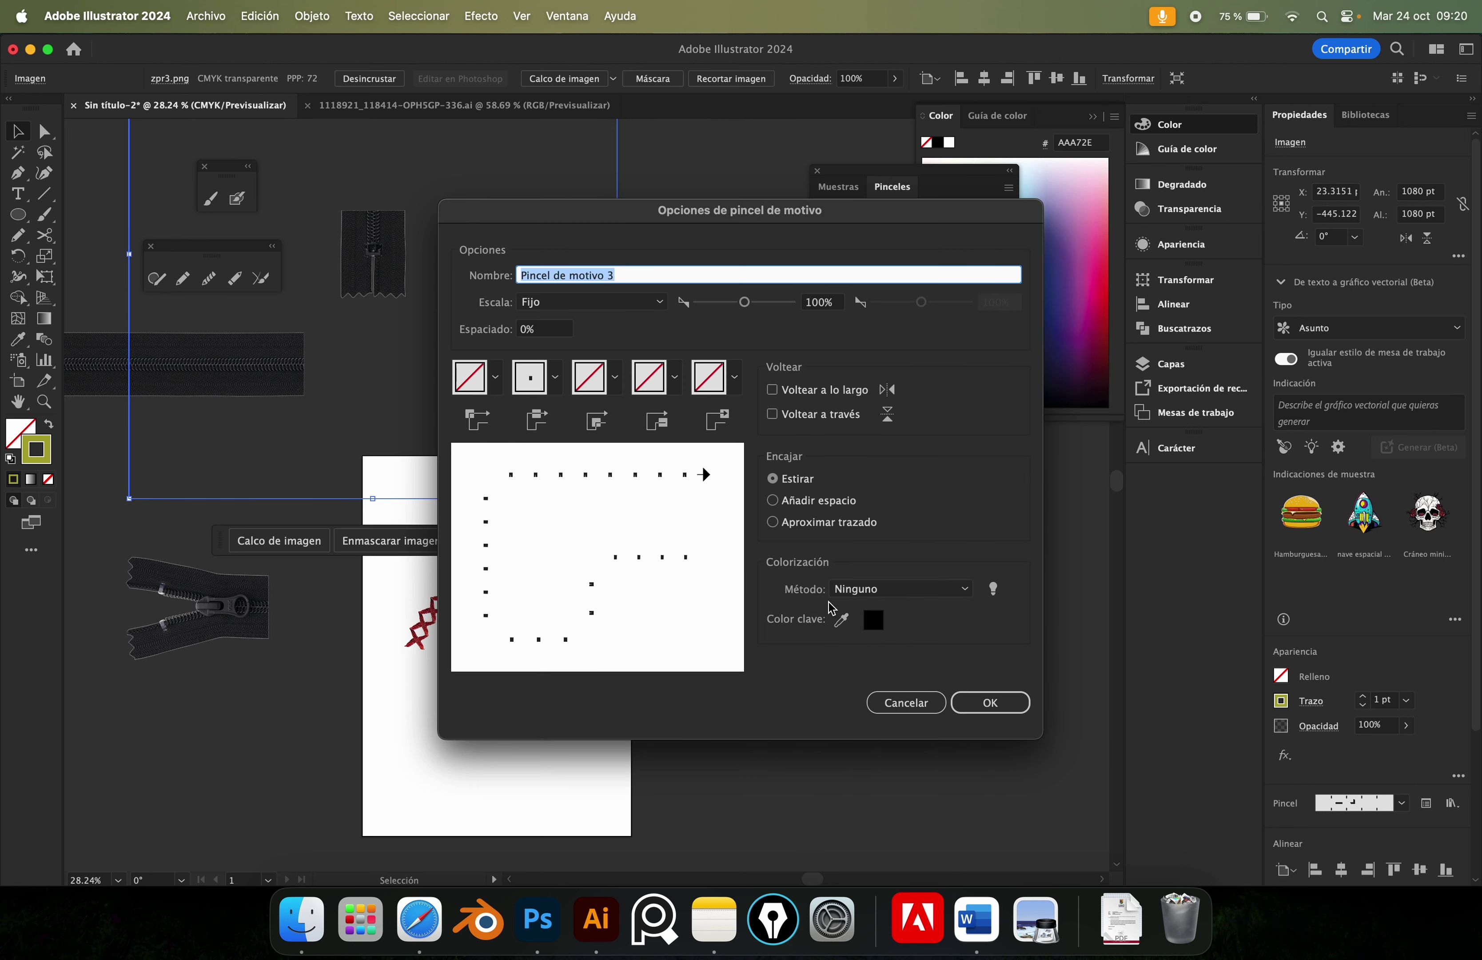
click(905, 703)
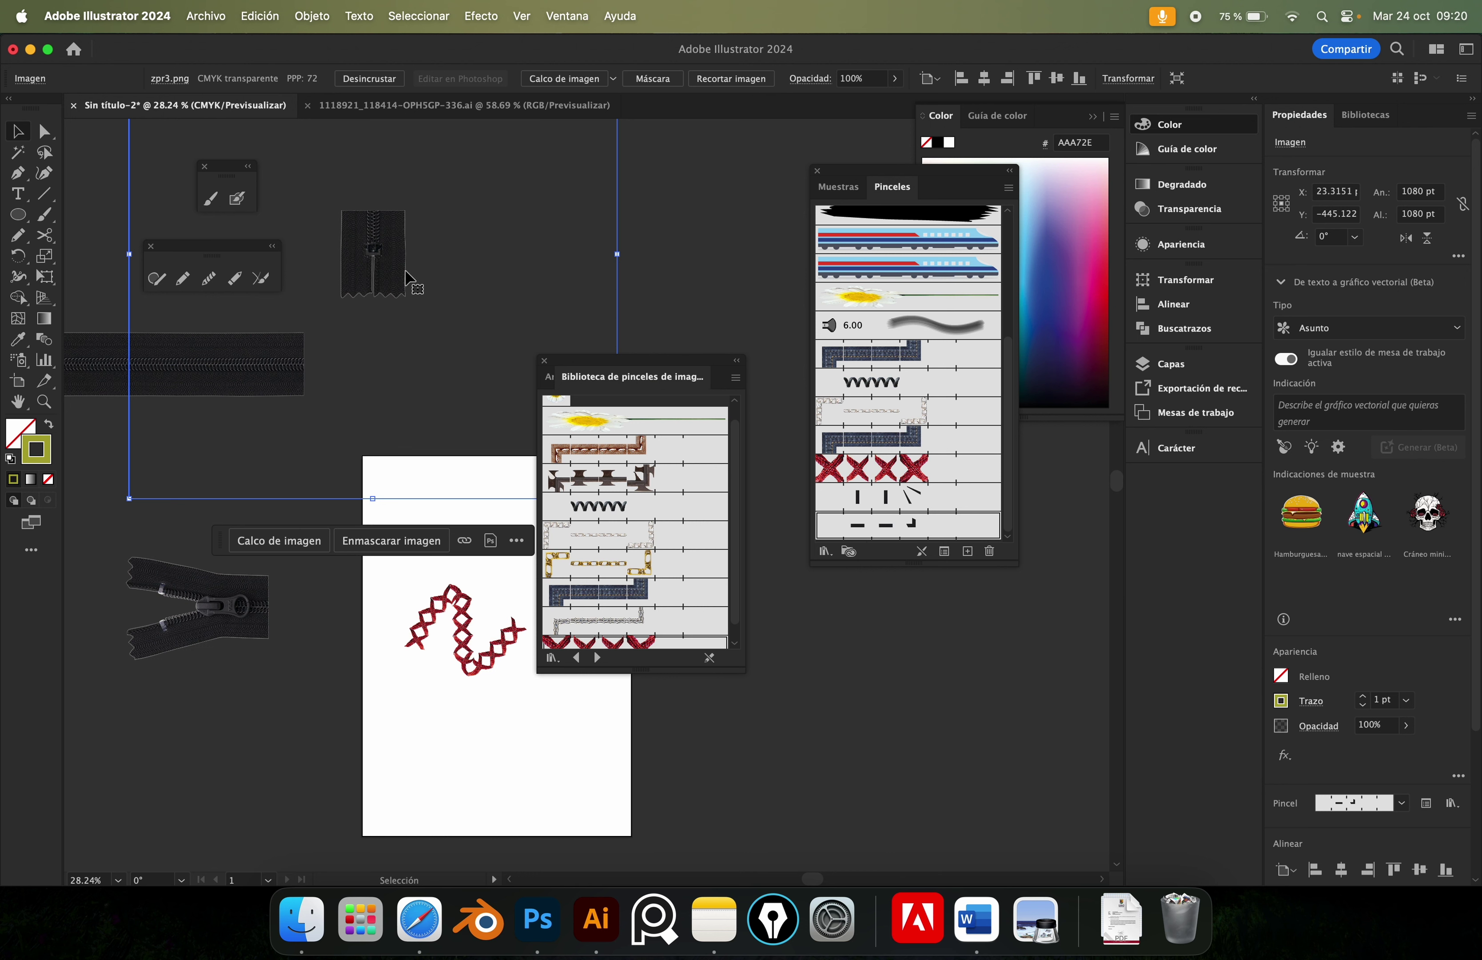
drag(413, 281, 944, 536)
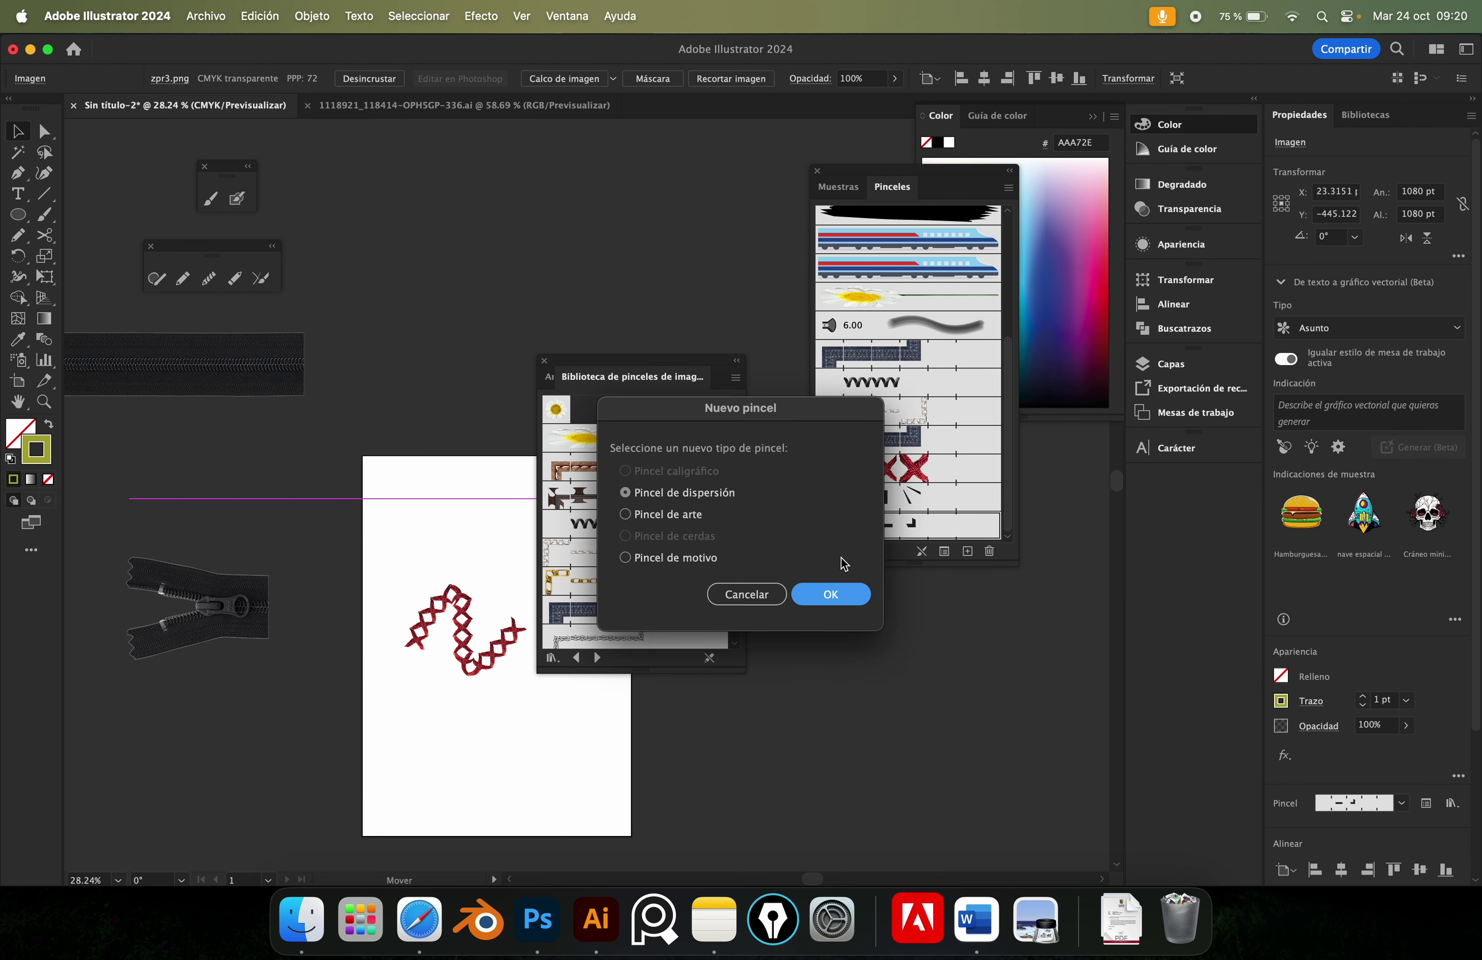
key(Escape)
click(863, 645)
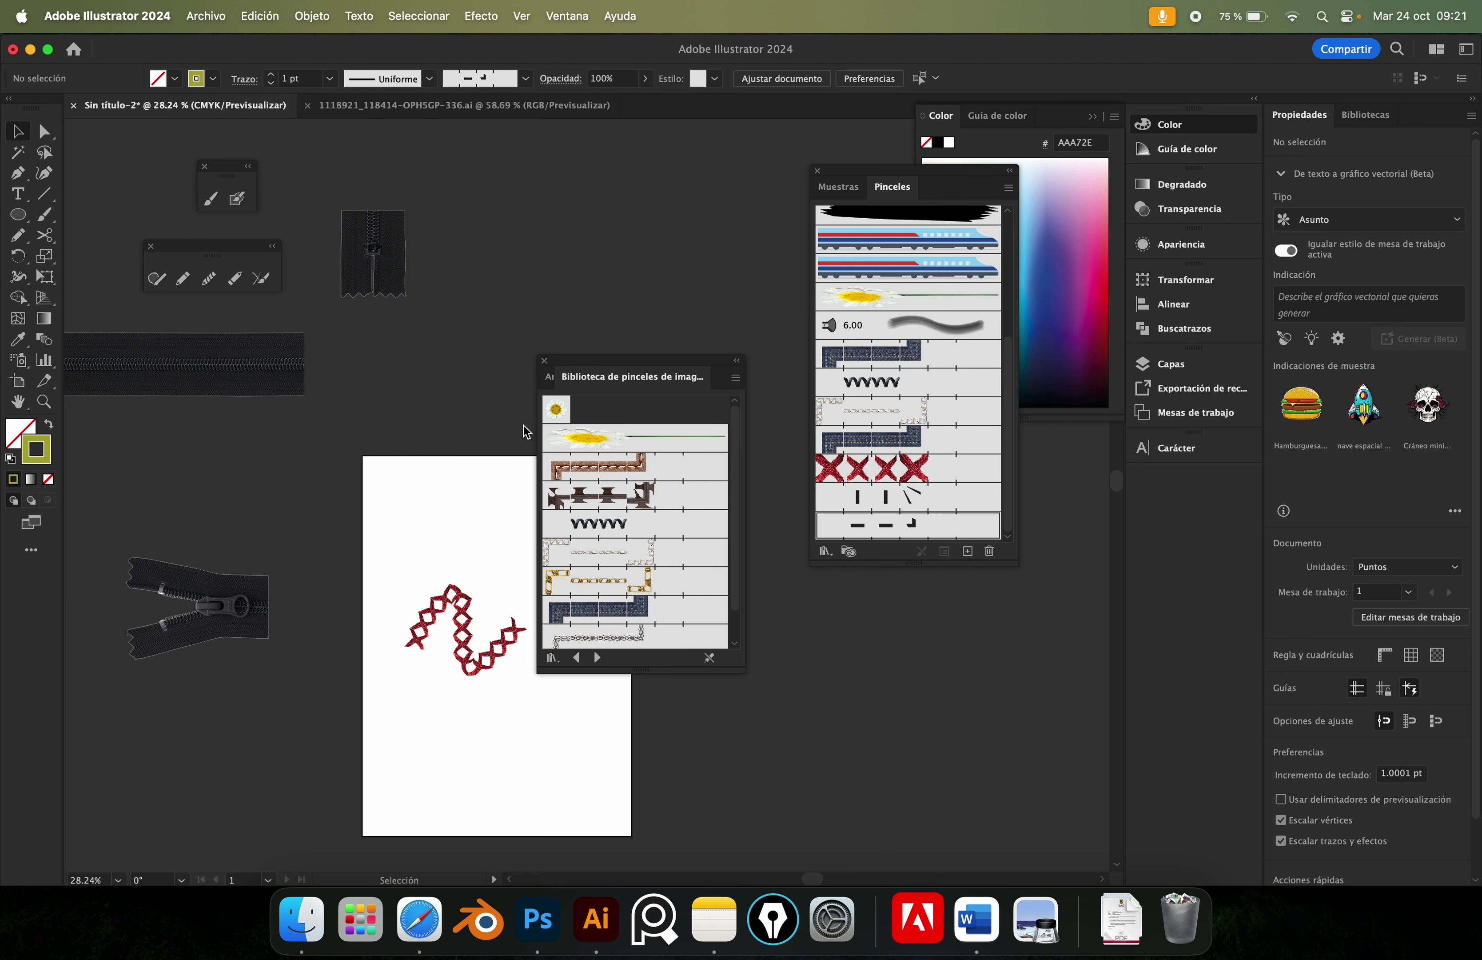
Move the vertical zipper tile beside the artboard and select all three zipper tiles.
drag(373, 240, 330, 397)
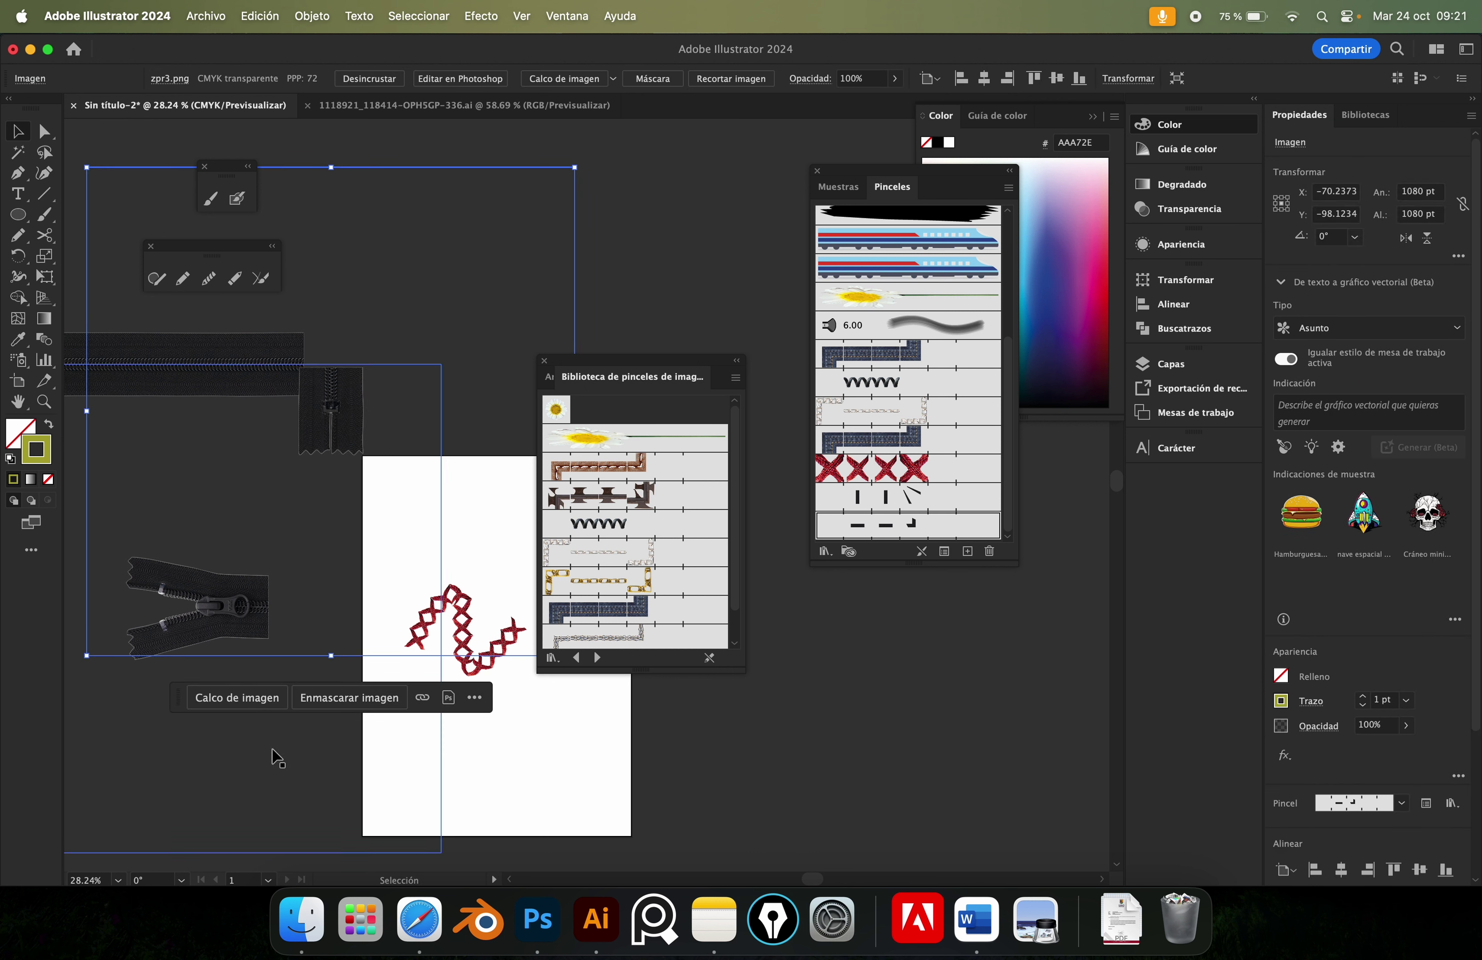
drag(223, 307, 209, 392)
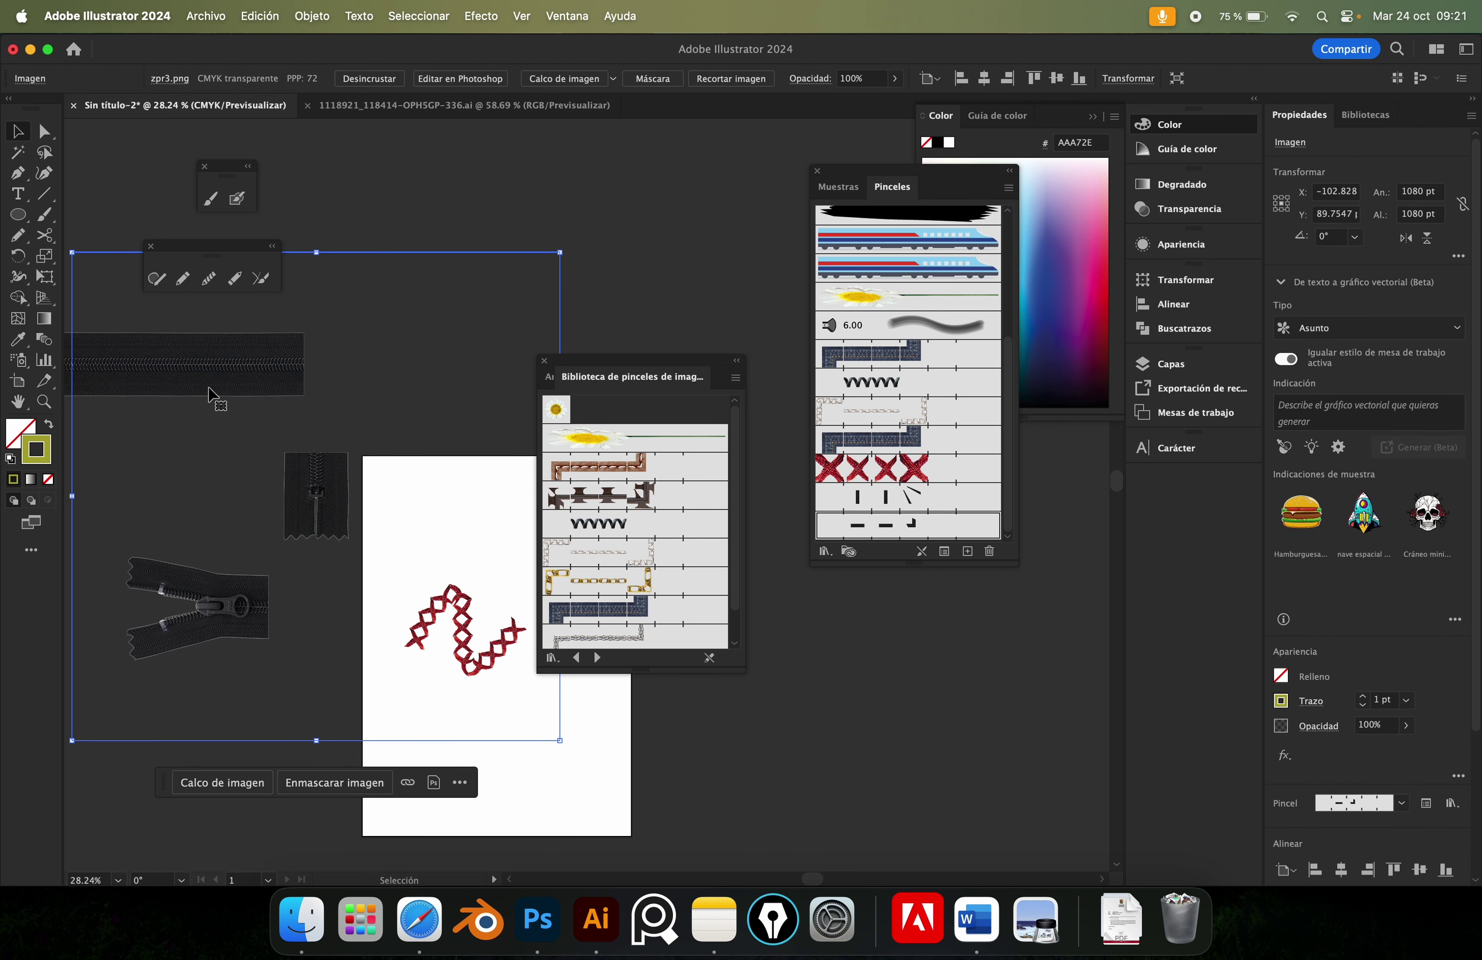
scroll(336, 415, left, 5)
scroll(337, 415, up, 1)
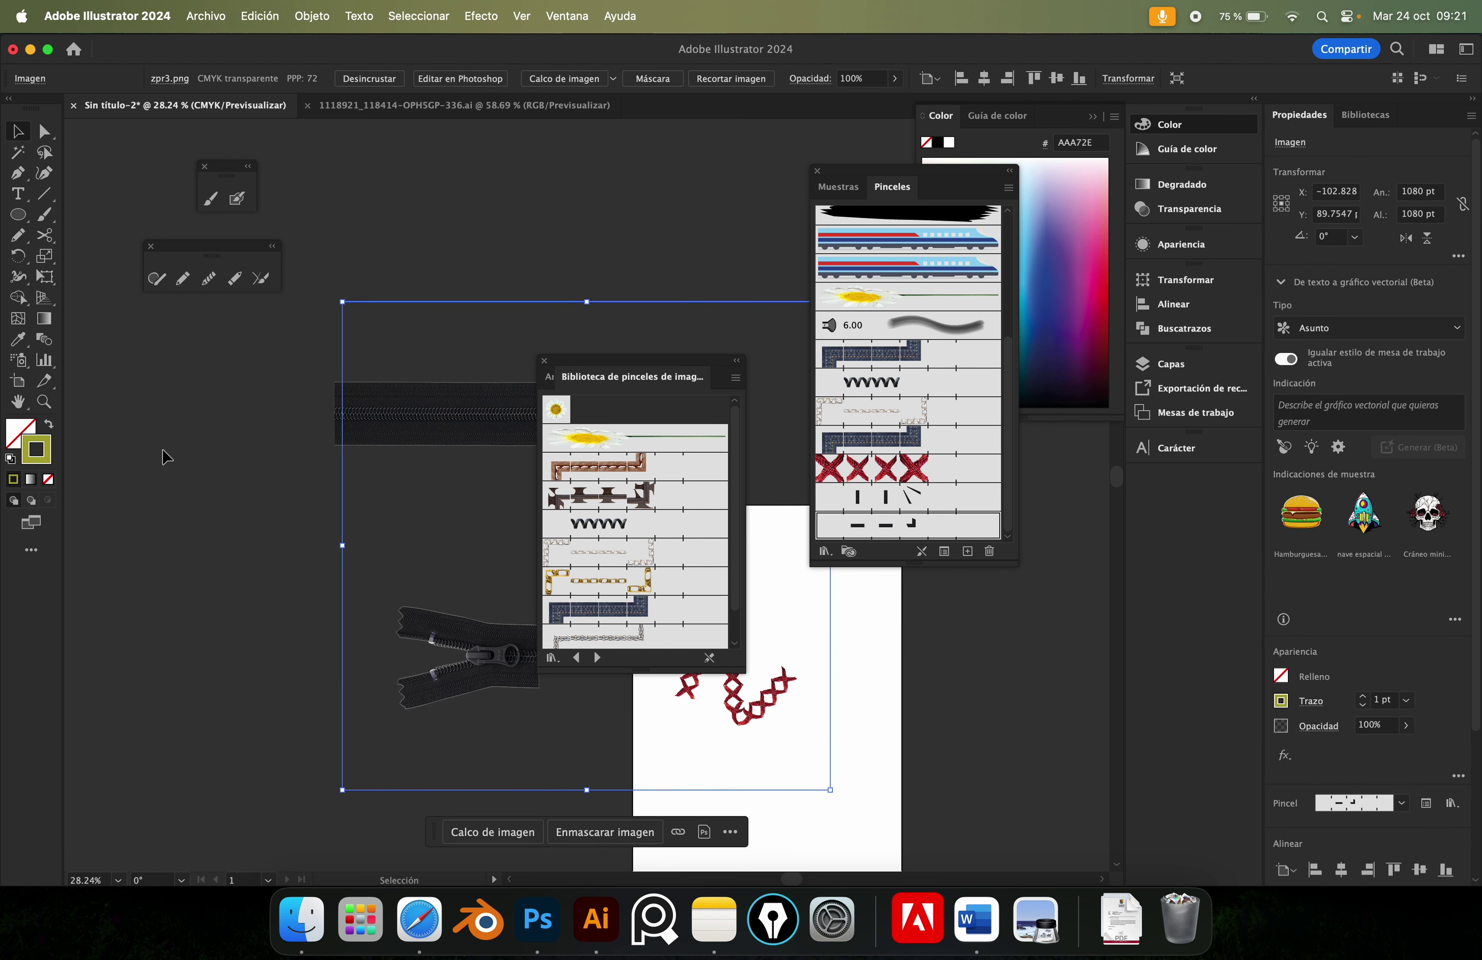
drag(165, 456, 459, 794)
scroll(418, 710, right, 5)
Drag the selected zipper tiles into Brushes as a Pattern Brush and dismiss the high-resolution warning.
mouse_move(334, 496)
mouse_down()
mouse_move(360, 483)
mouse_move(893, 497)
mouse_up()
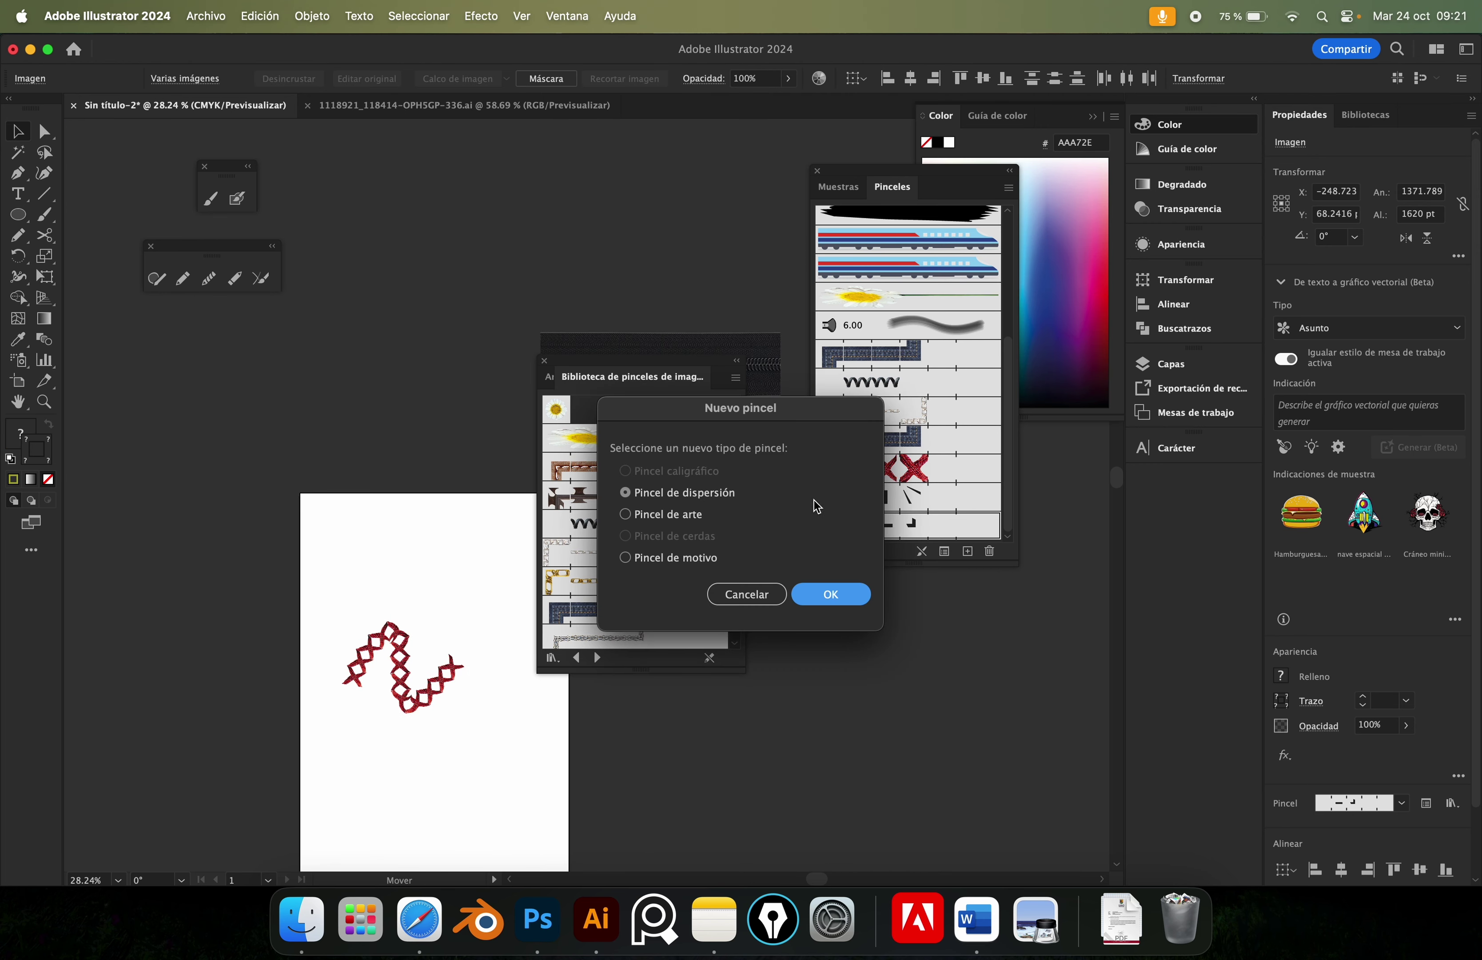
click(706, 563)
click(825, 594)
click(885, 501)
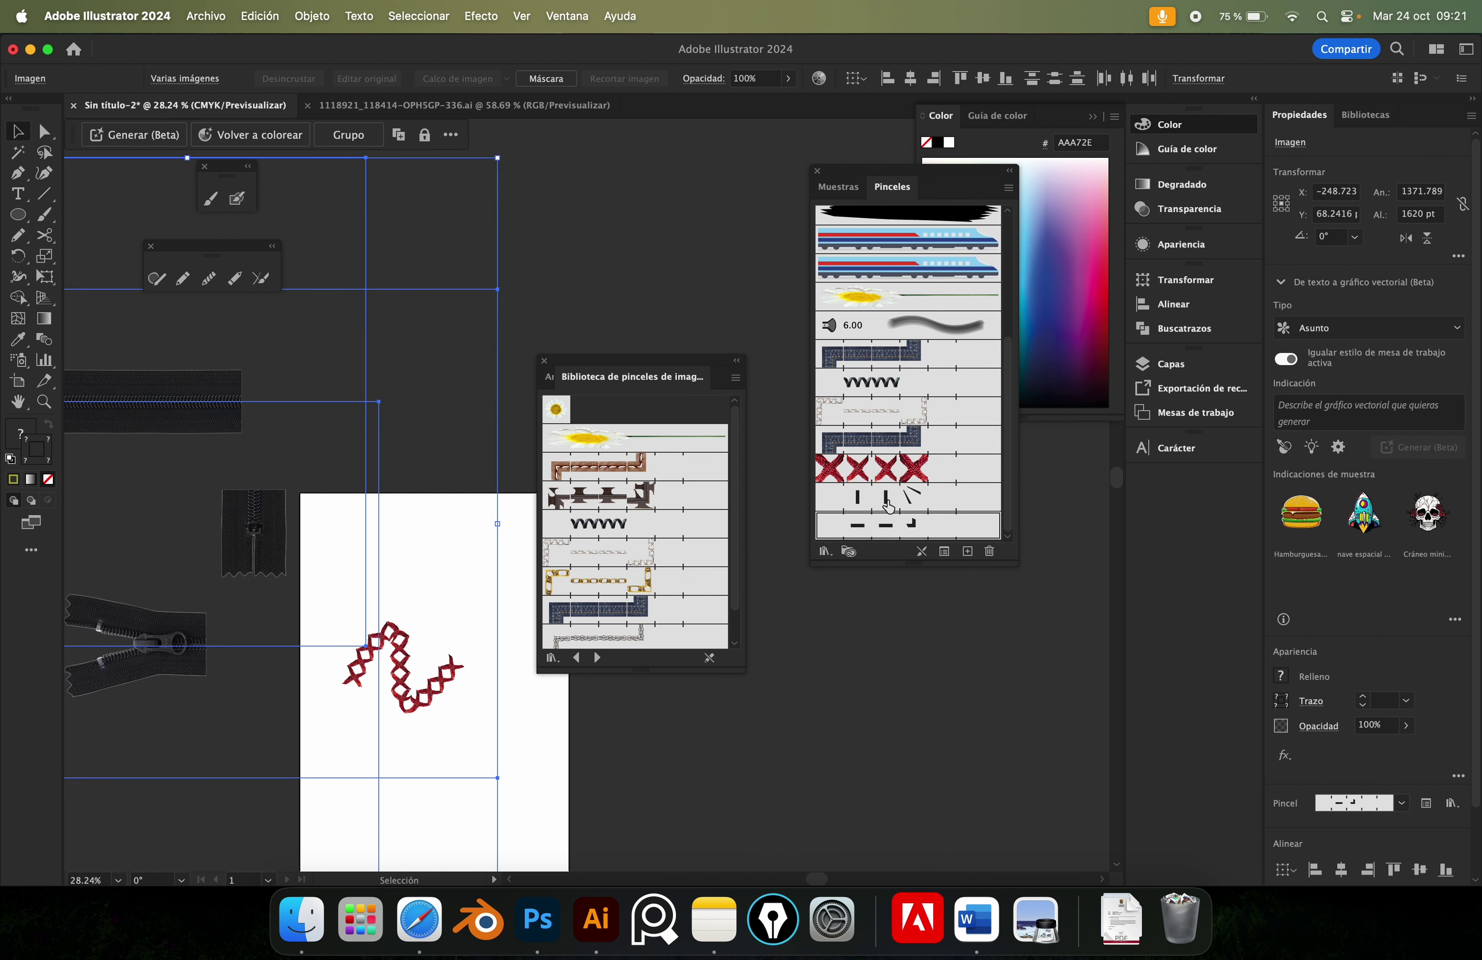
click(642, 297)
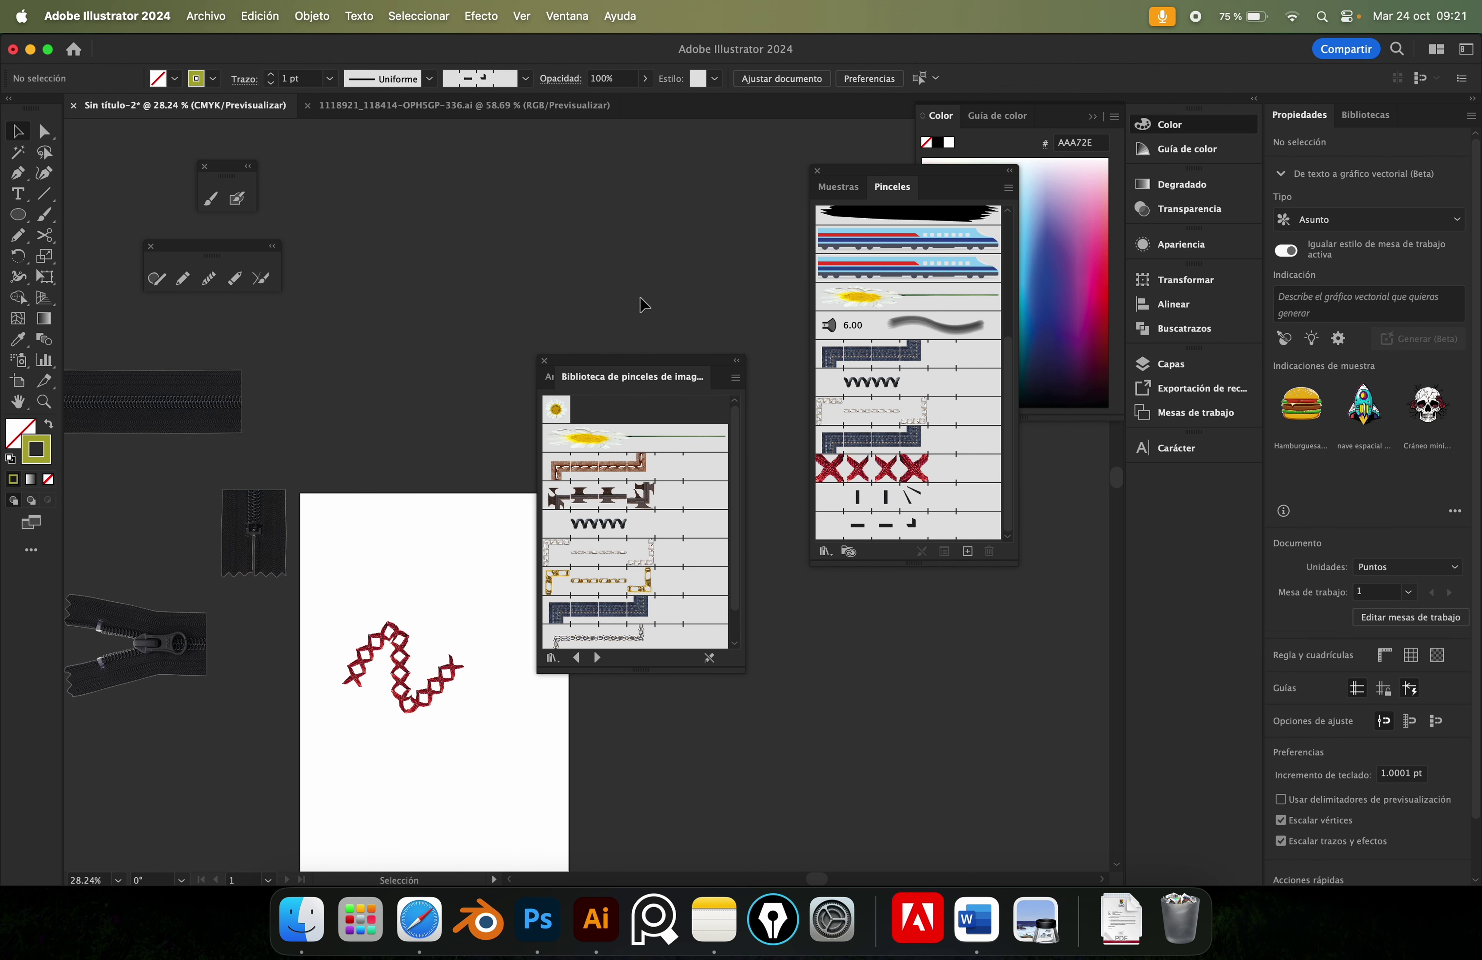
Open the Image Brush library and delete the zipper tiles and red zigzag path.
click(545, 360)
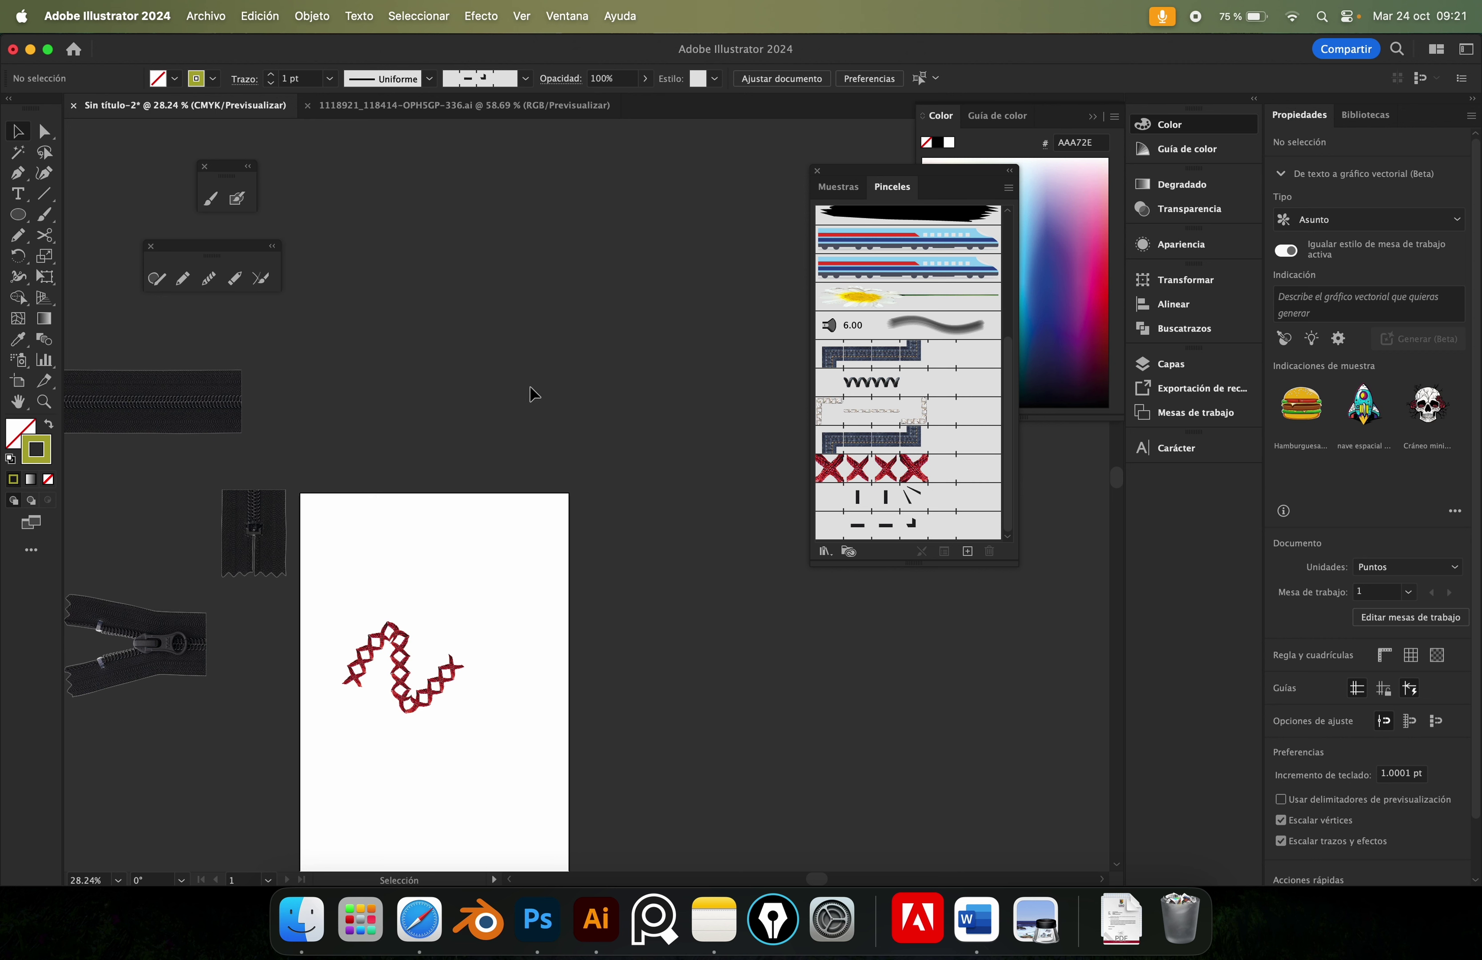
click(833, 469)
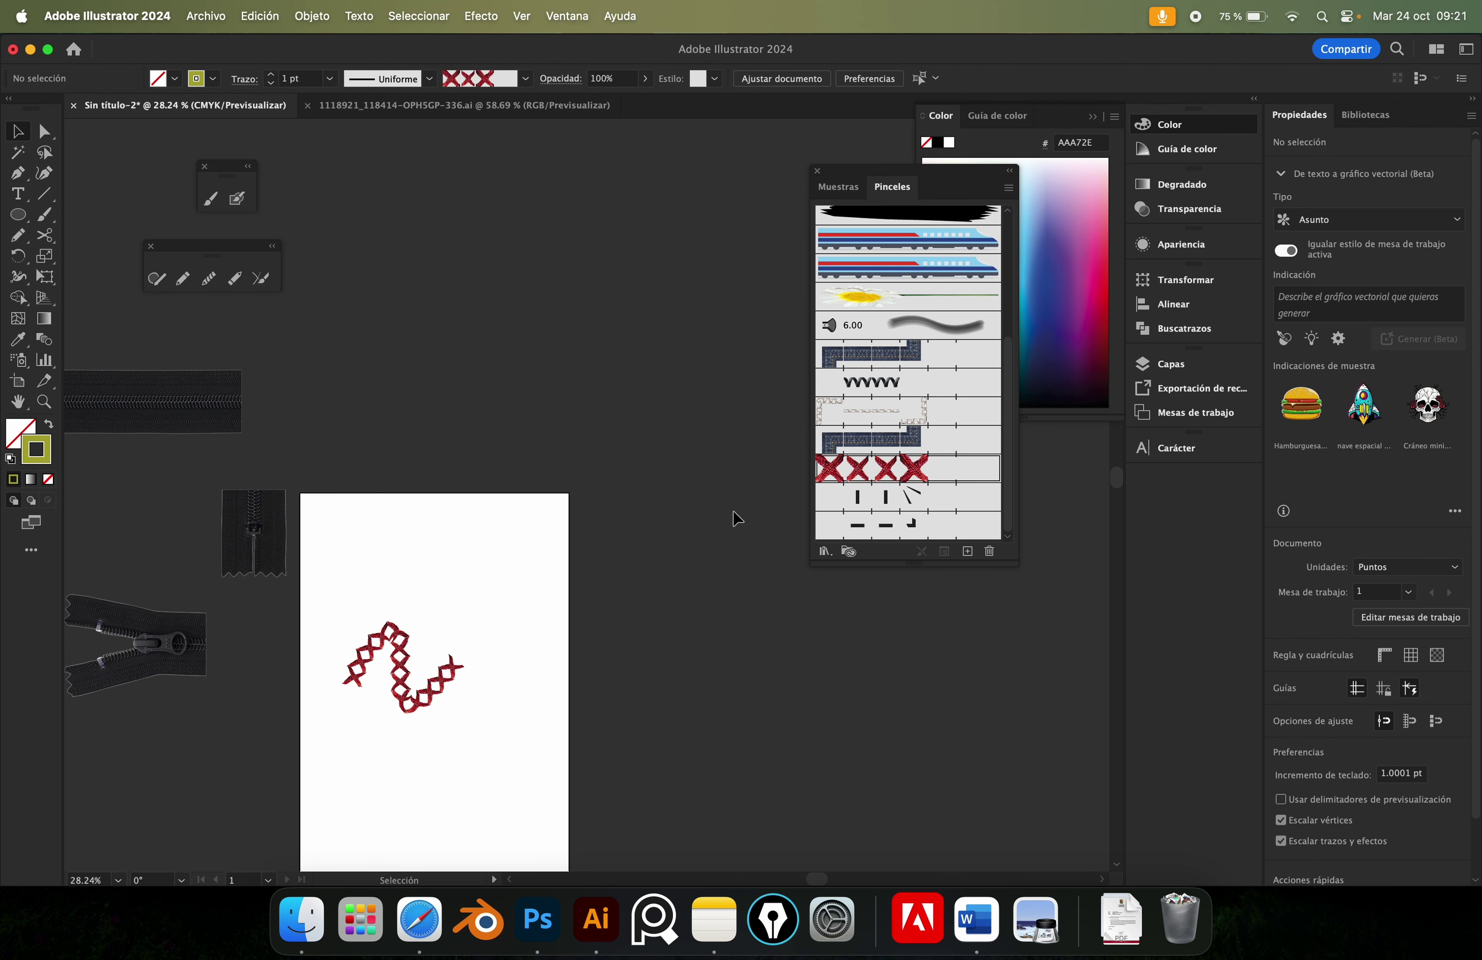
click(824, 551)
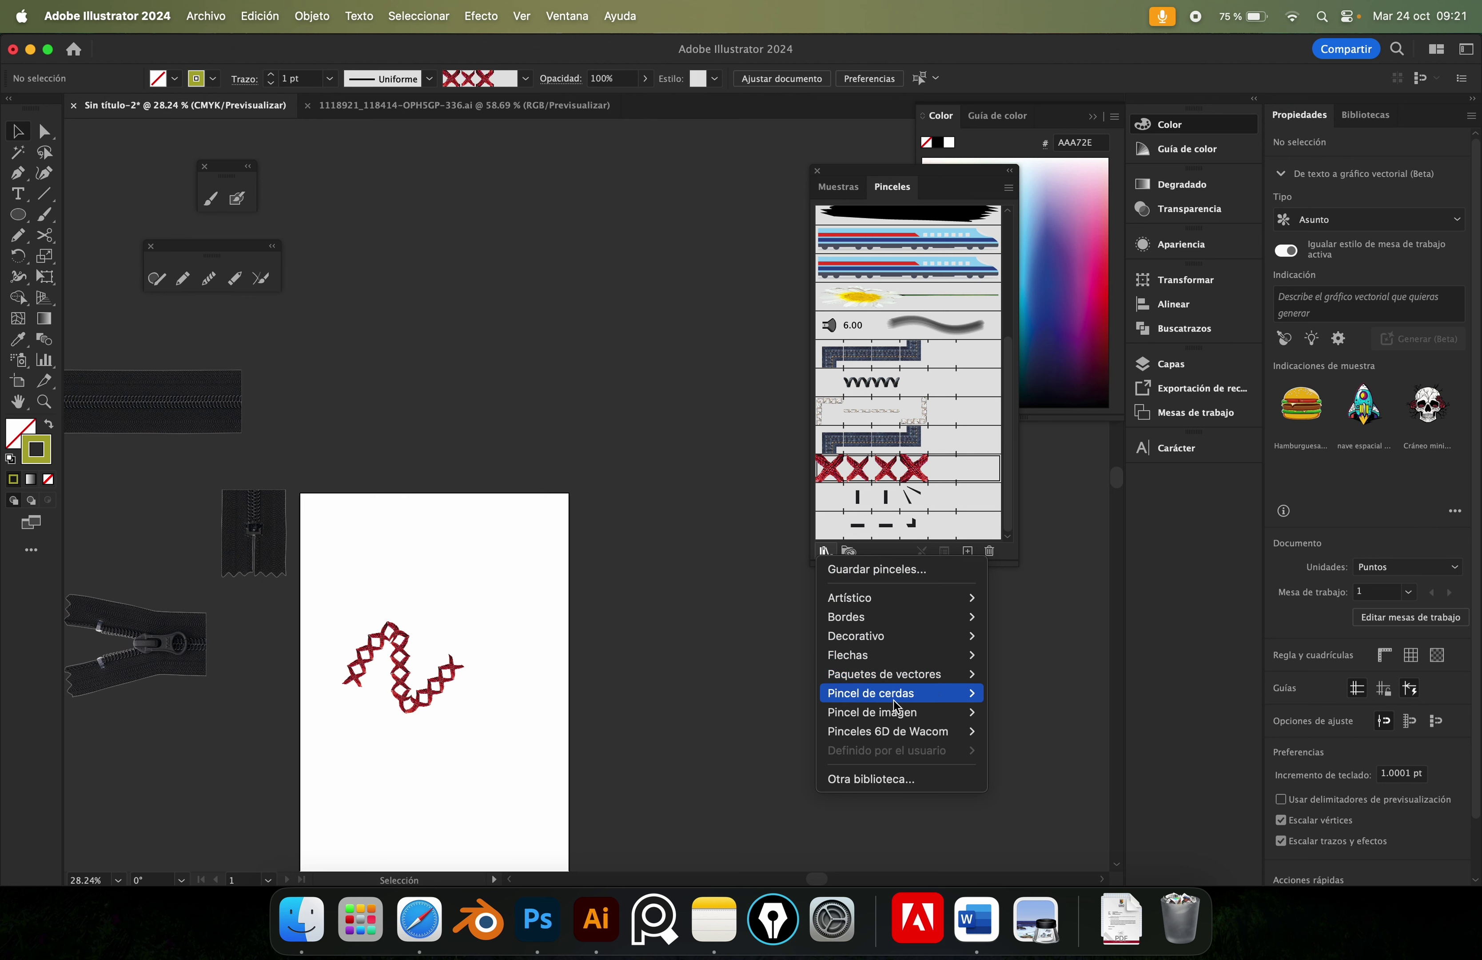
mouse_move(872, 712)
click(1001, 716)
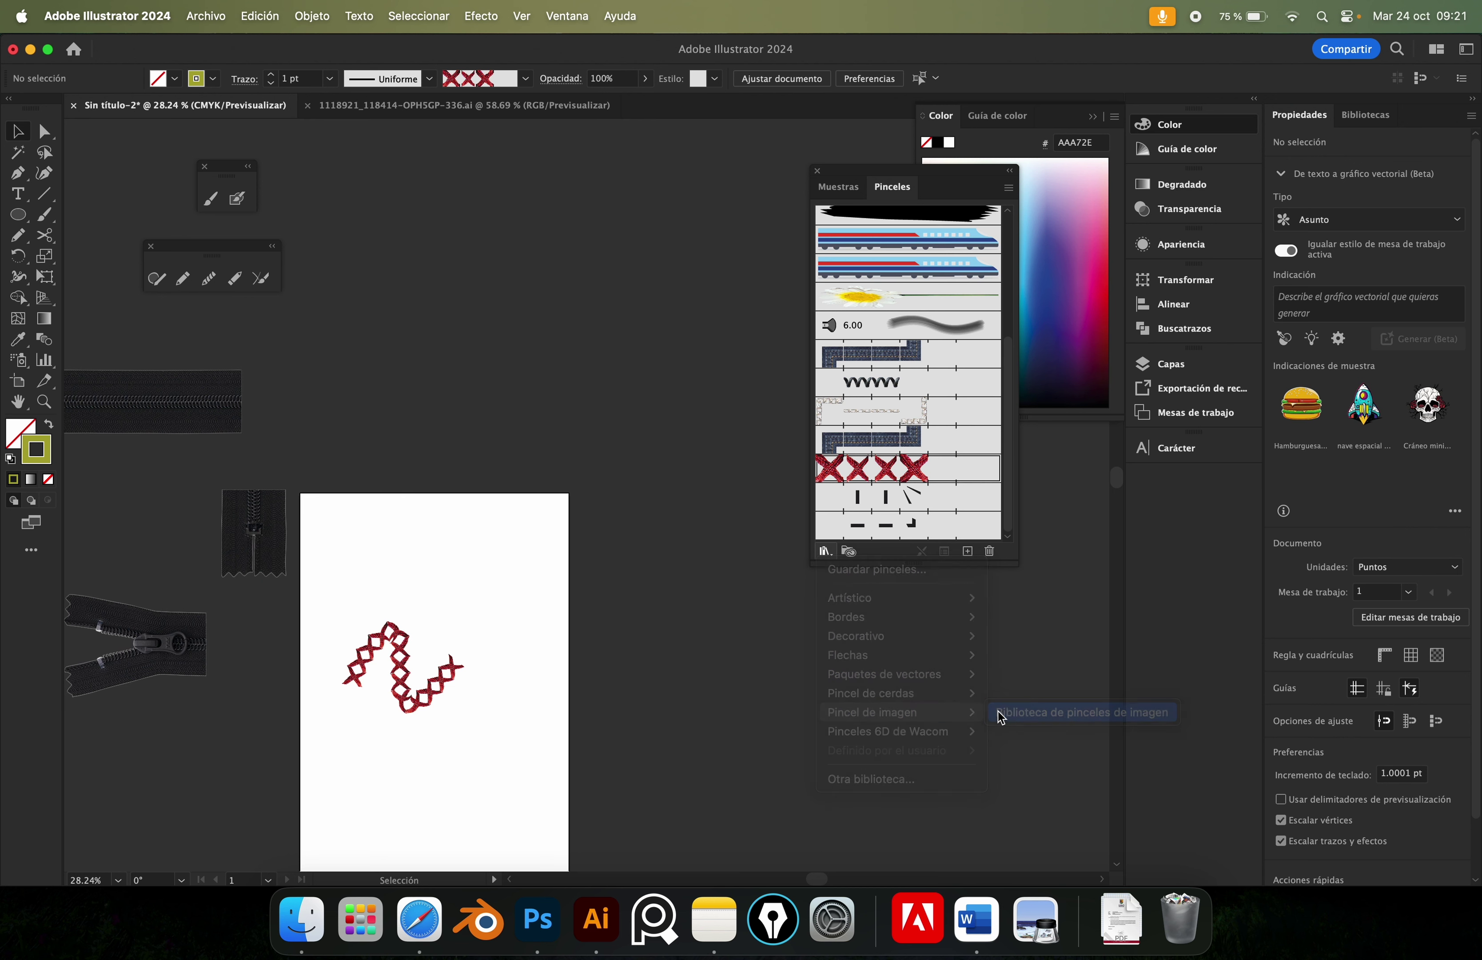
click(652, 582)
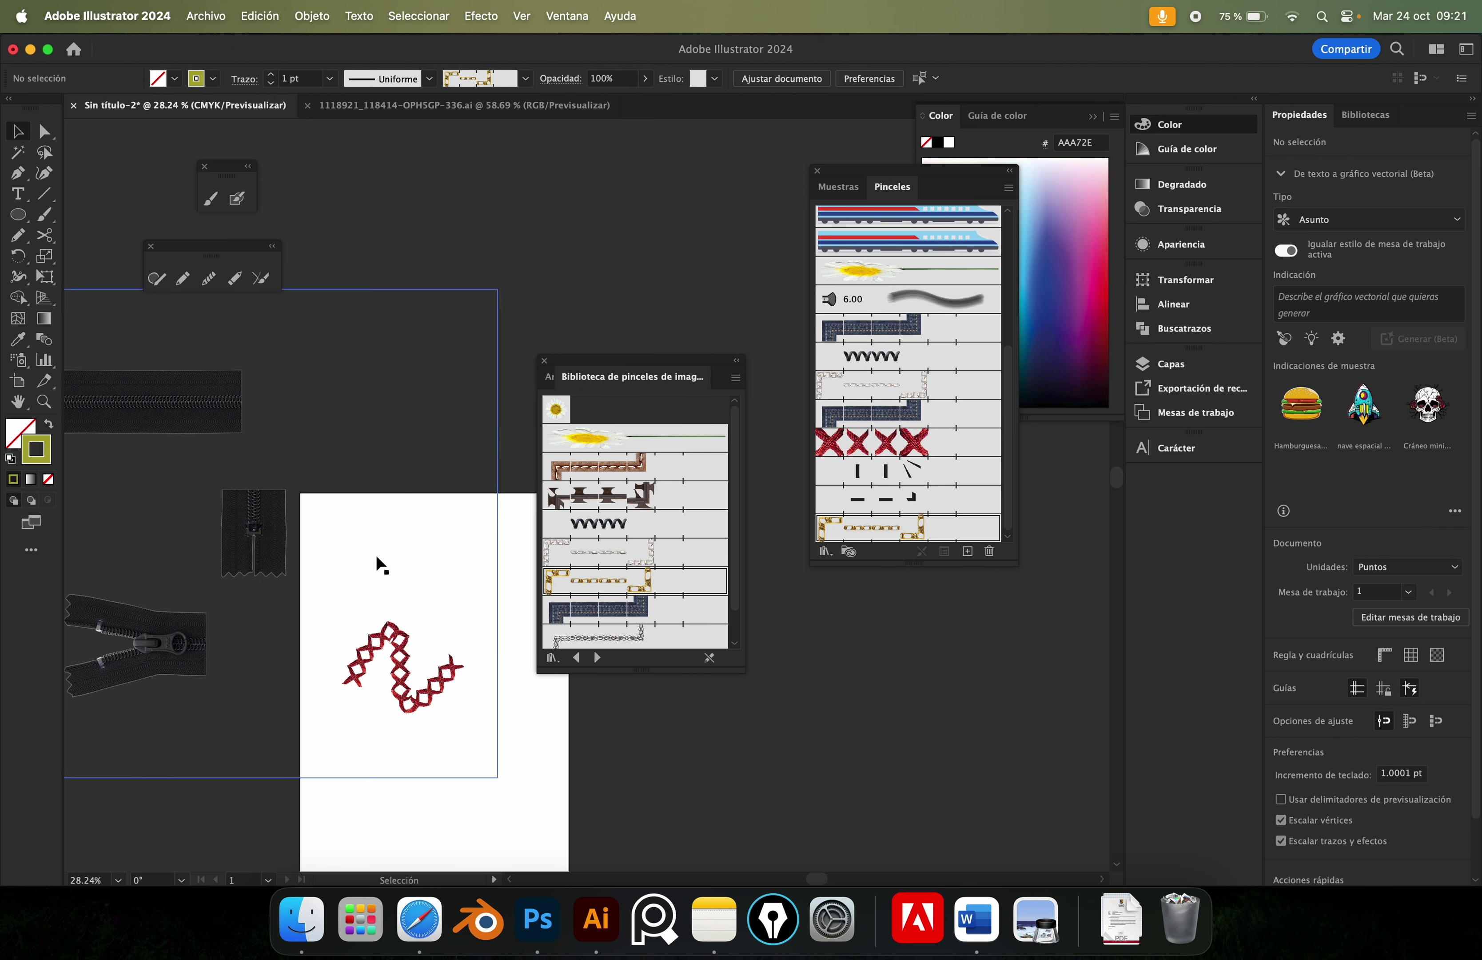
drag(530, 831, 132, 374)
key(Delete)
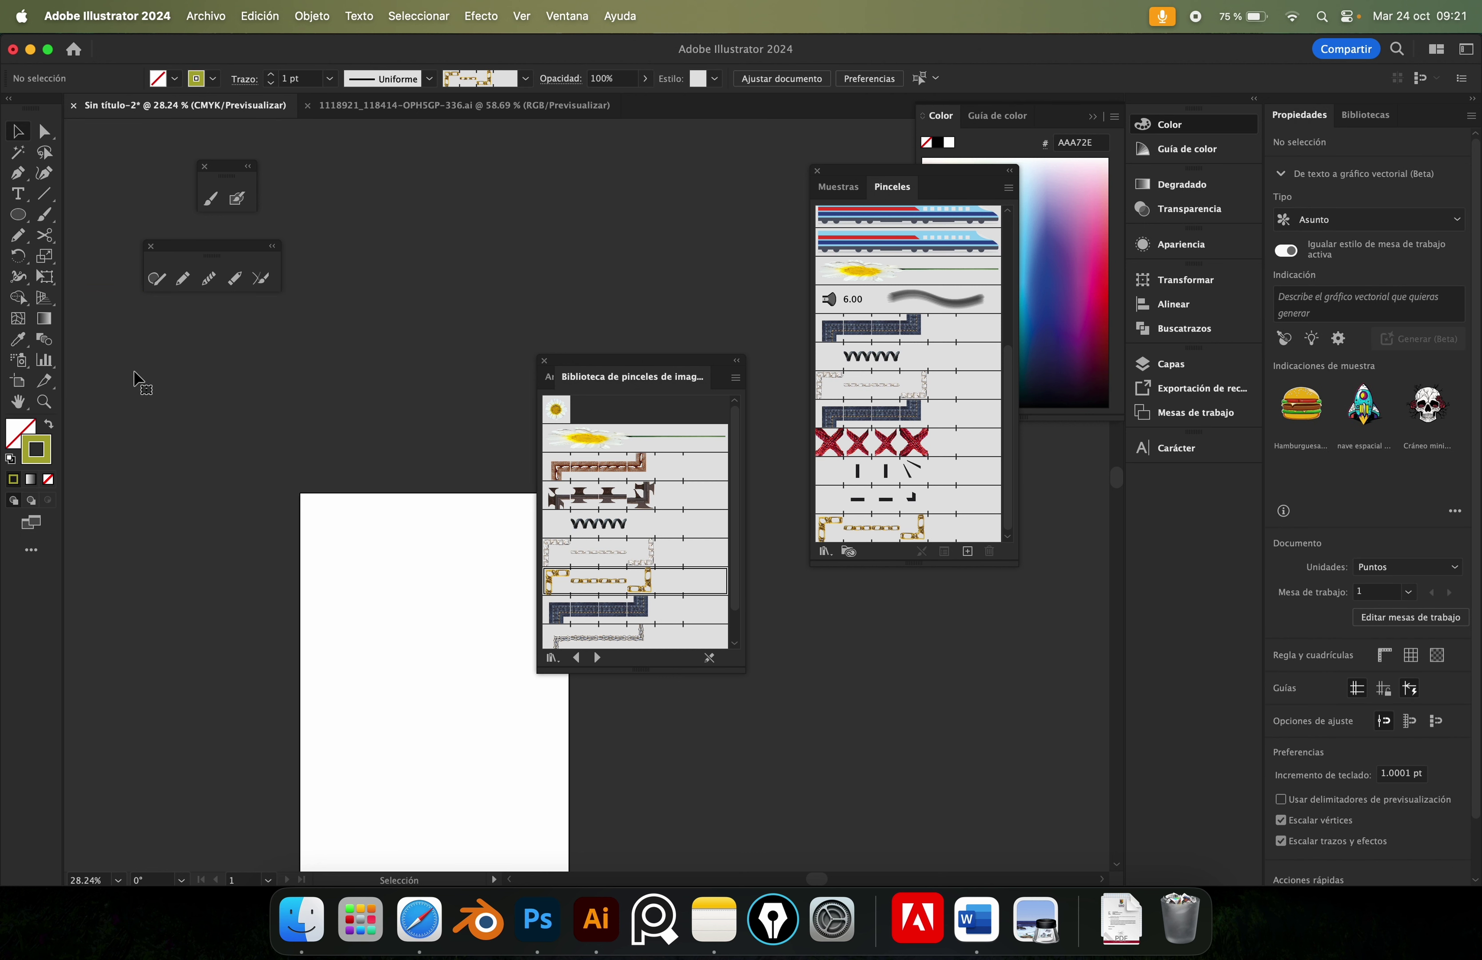
Draw a curved test stroke with the silver chain-frame image brush.
click(594, 642)
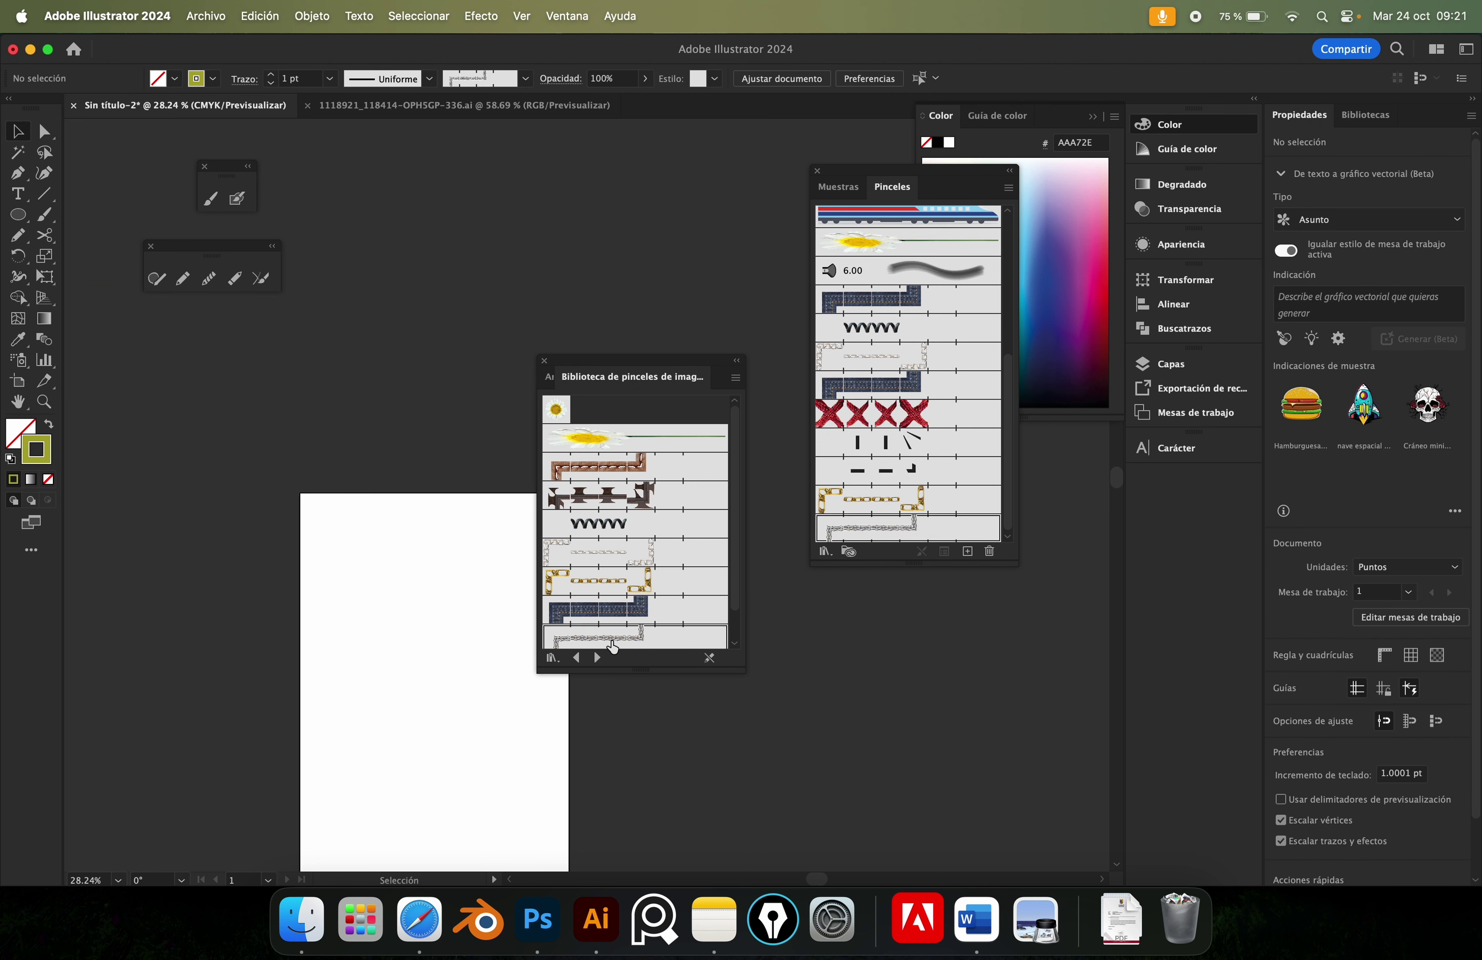
click(592, 564)
click(558, 558)
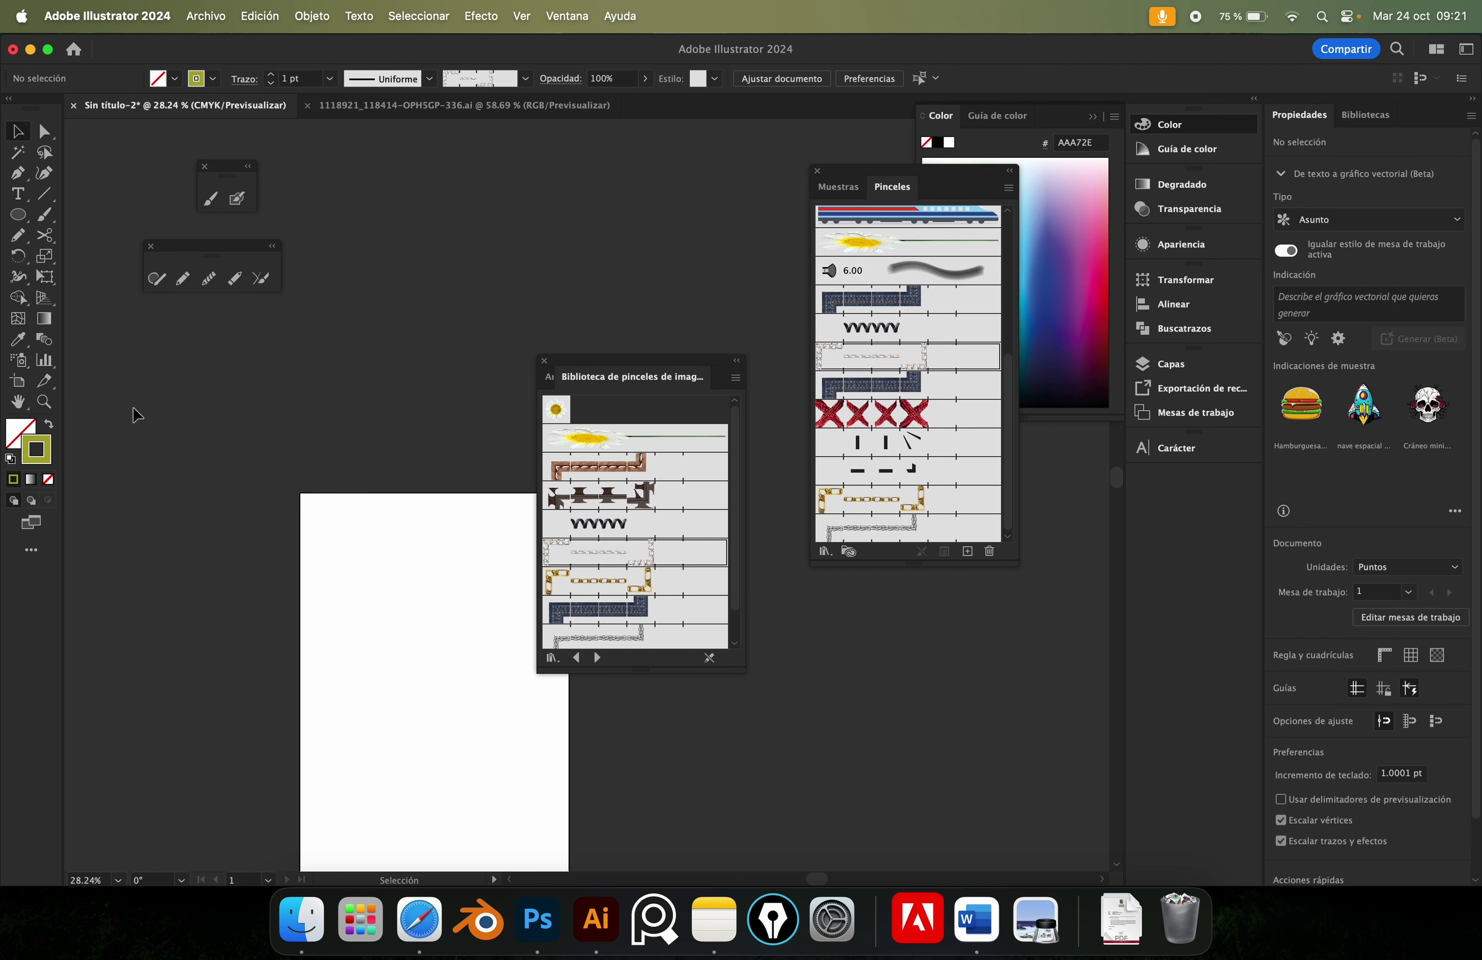
click(212, 201)
drag(373, 570, 417, 678)
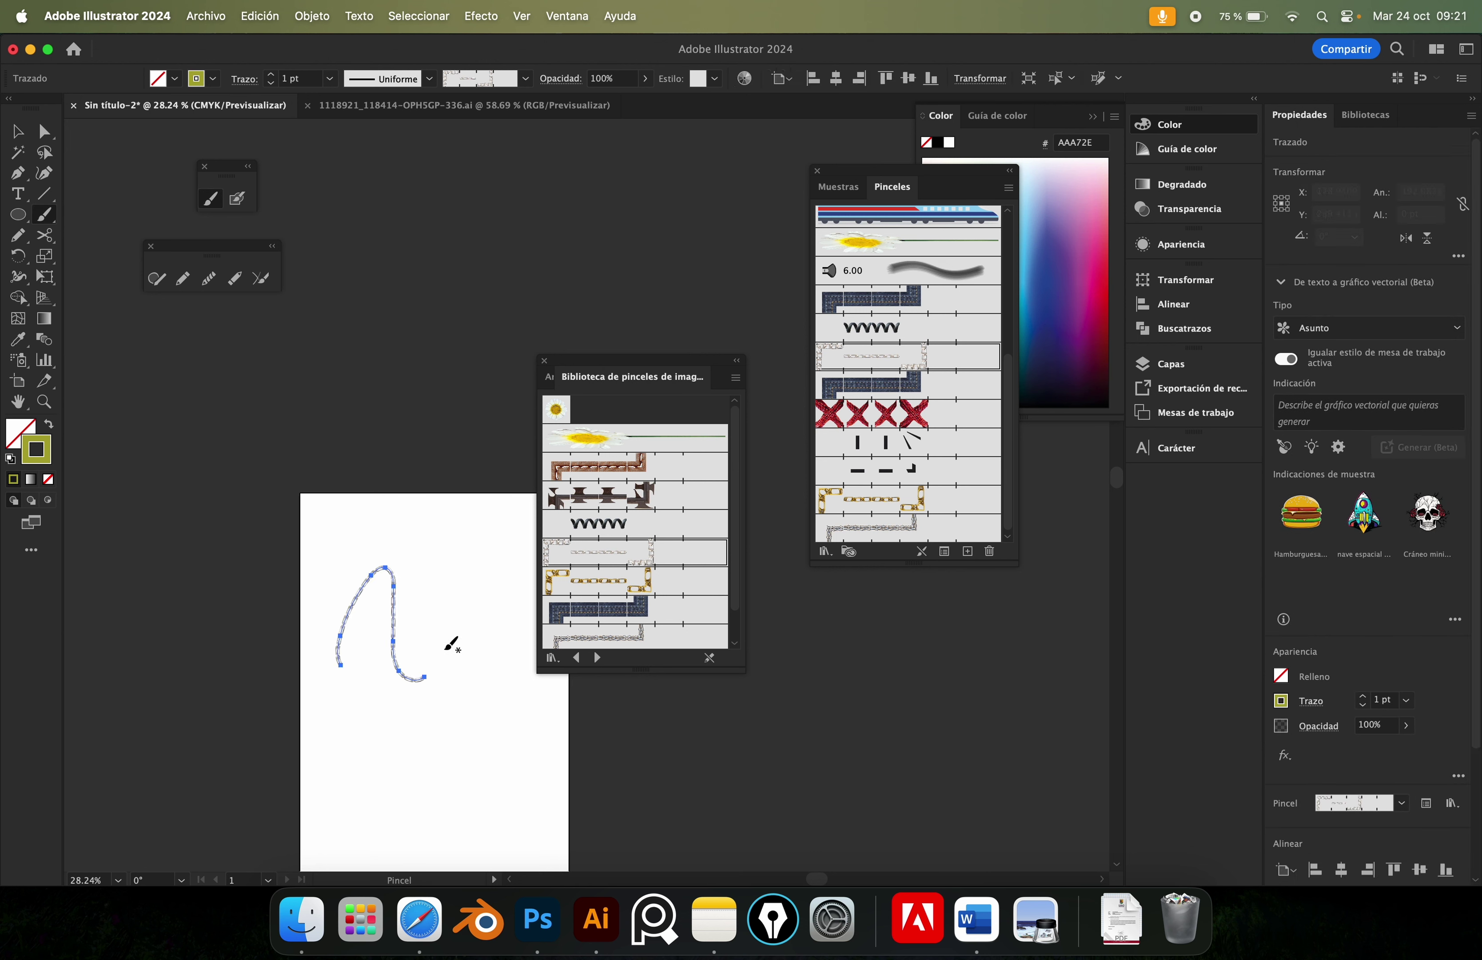
Zoom in on the chain stroke, deselect it, close the brush library and go to Photoshop.
mouse_move(413, 582)
mouse_down()
mouse_move(597, 795)
mouse_move(407, 555)
mouse_up()
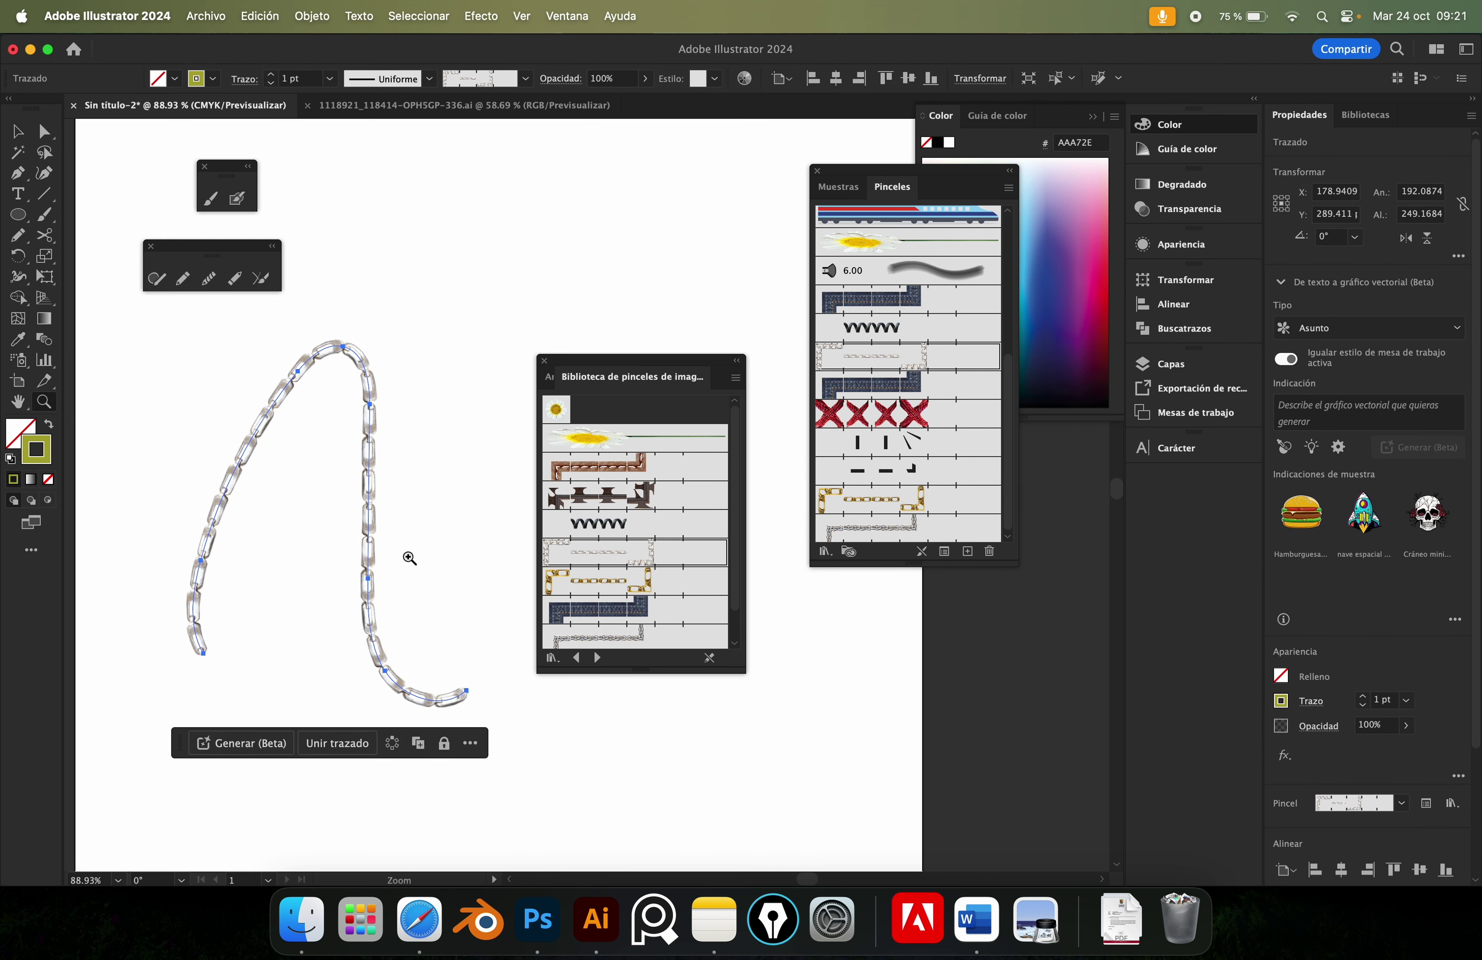
key(v)
click(501, 563)
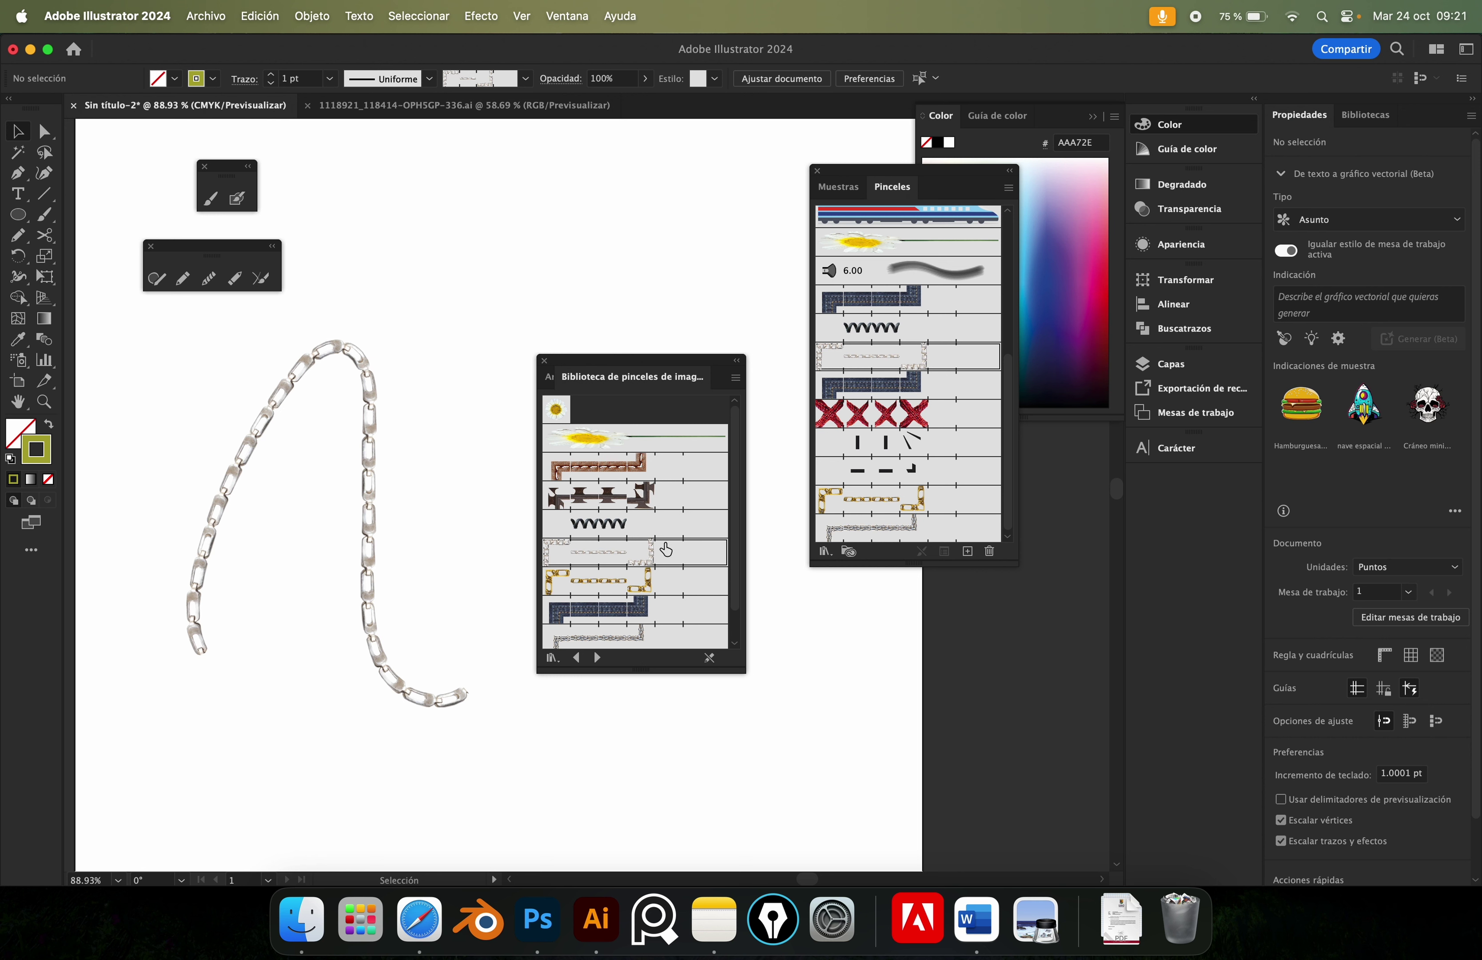
click(545, 362)
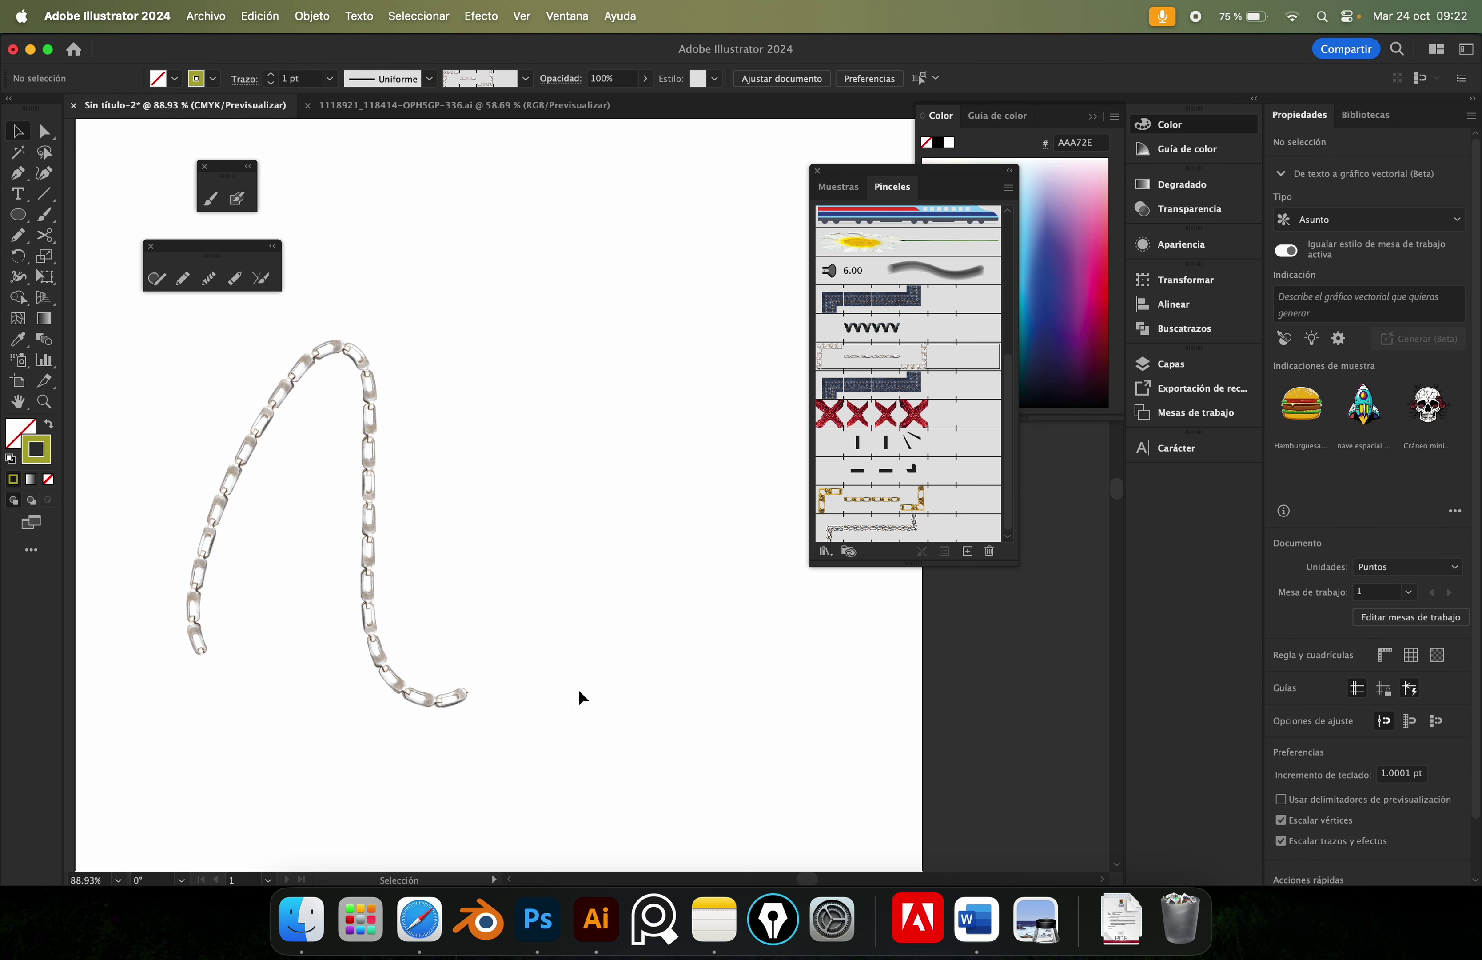
click(550, 912)
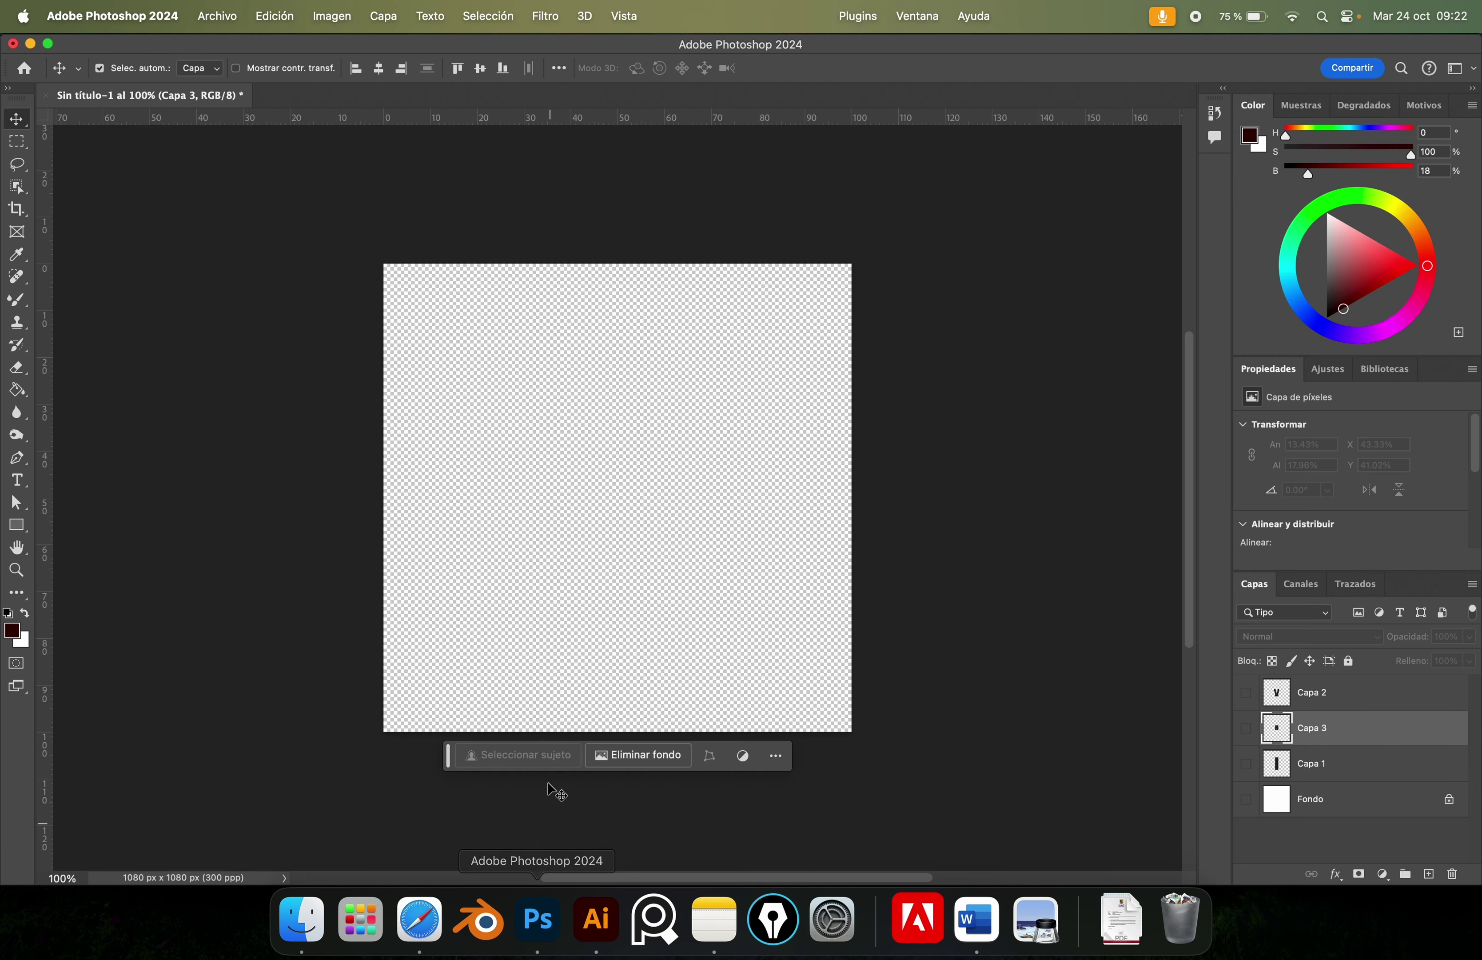